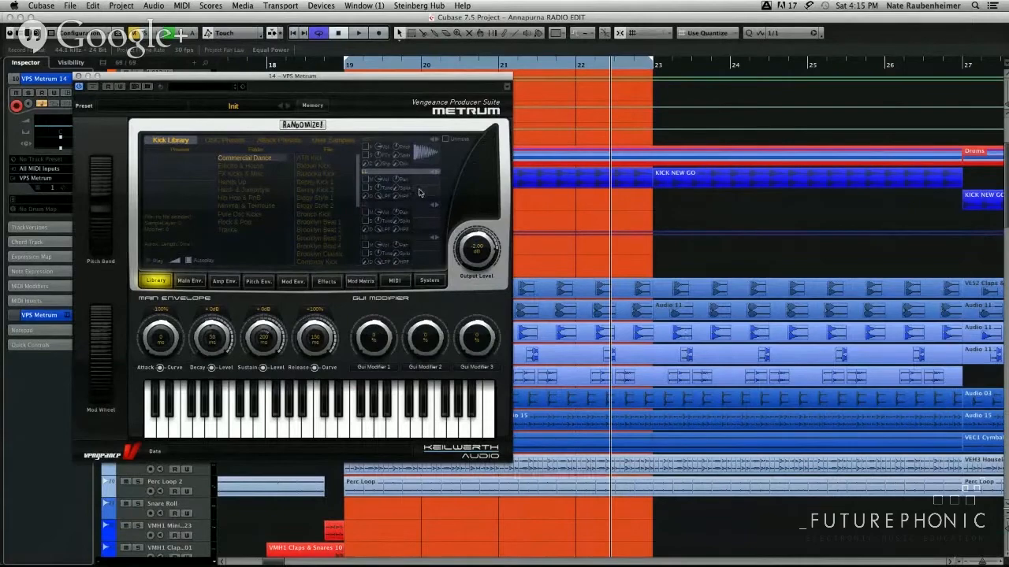
Stretch the first oscillator's pitch envelope in Metrum by moving its second-stage point later and higher, and audition the kick.
click(429, 157)
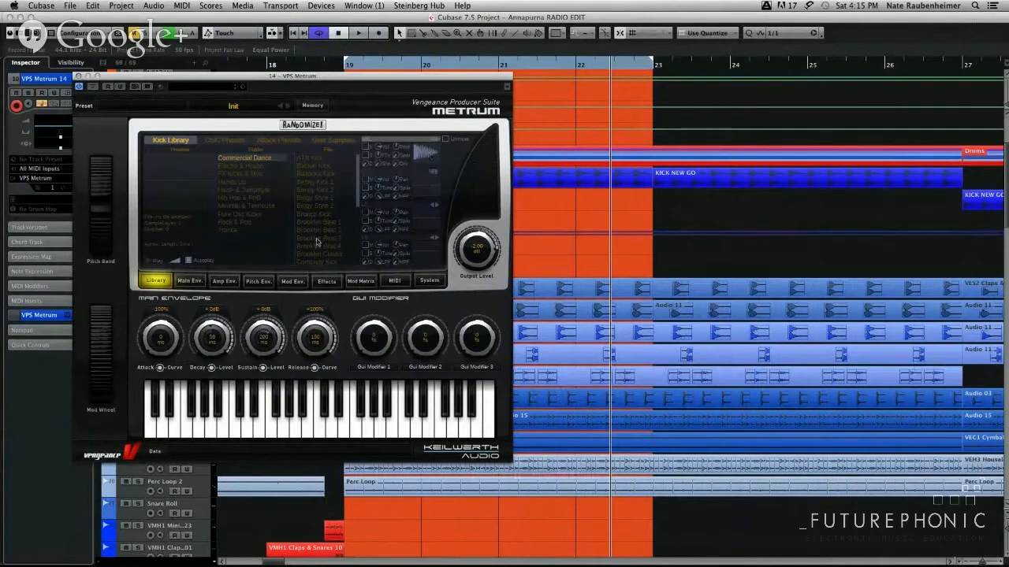
click(266, 281)
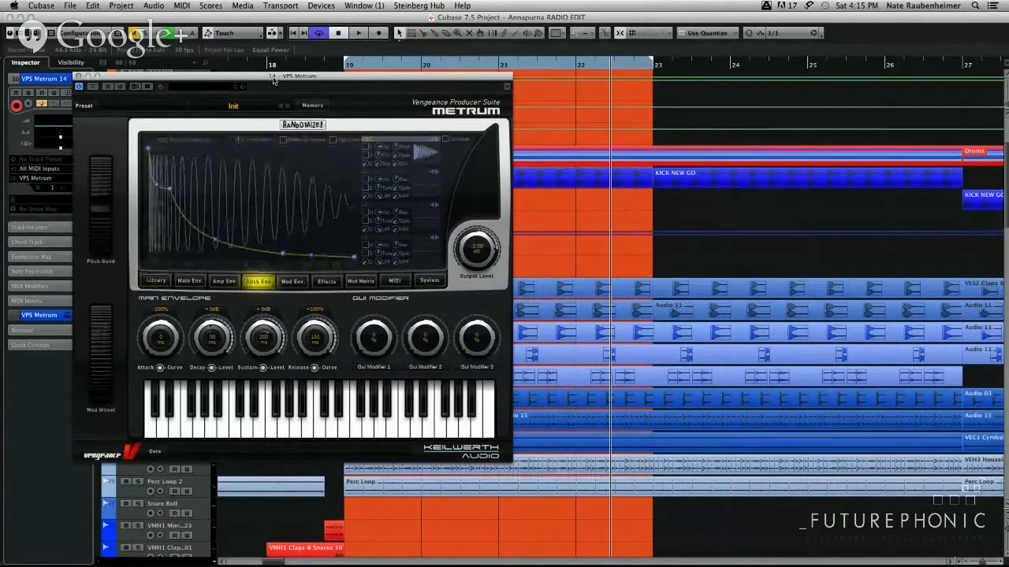
drag(277, 79, 361, 82)
drag(266, 201, 307, 185)
click(345, 438)
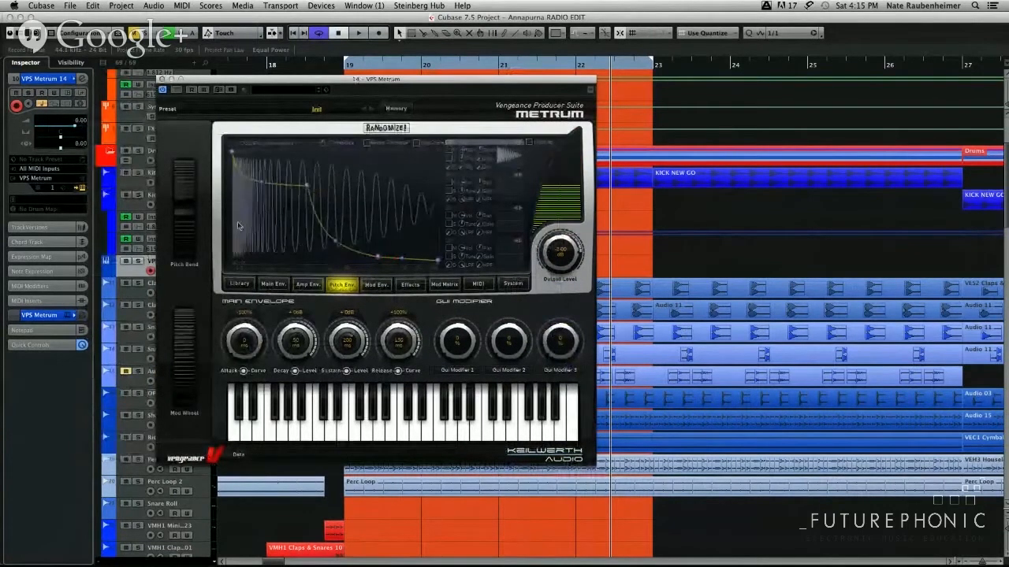
Compare the second oscillator's pitch envelope with the first one's, and bulge the first one's opening segment upward.
click(507, 193)
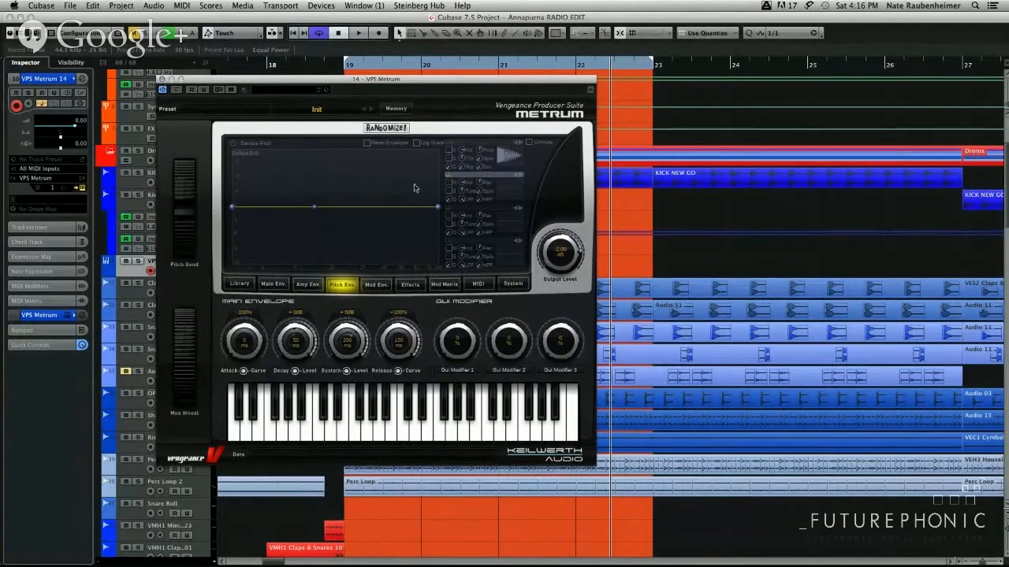
click(514, 159)
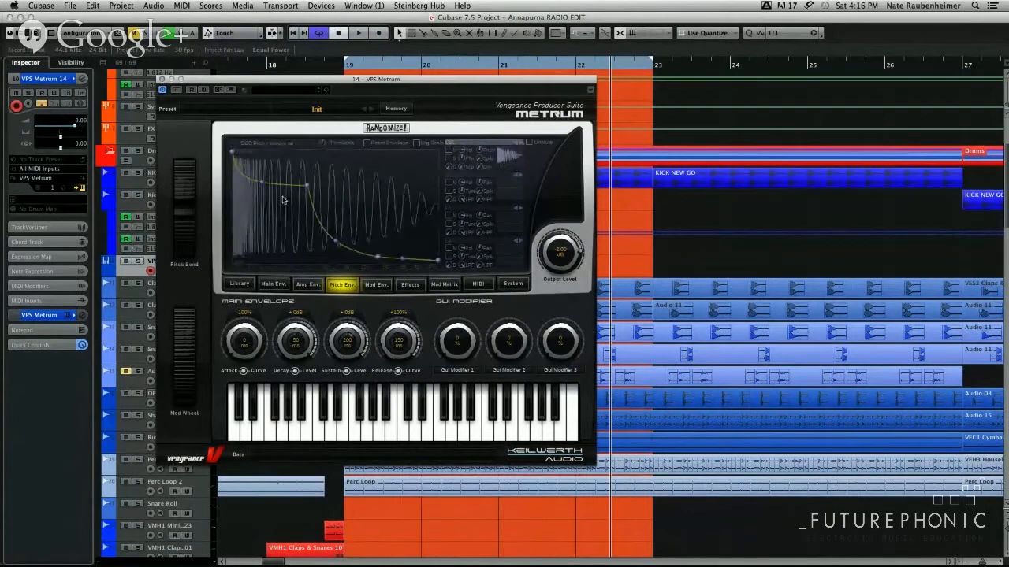
mouse_move(306, 186)
mouse_down()
mouse_move(255, 230)
mouse_move(268, 241)
mouse_move(280, 227)
mouse_move(260, 236)
mouse_move(307, 212)
mouse_move(307, 186)
mouse_move(267, 168)
mouse_move(286, 100)
mouse_move(307, 187)
mouse_up()
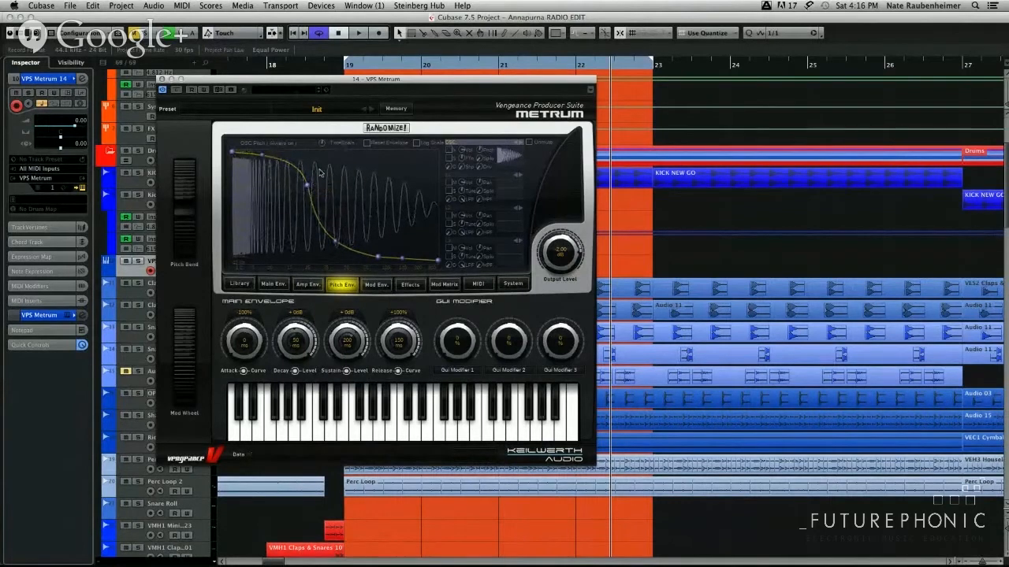
Replace the VPS Metrum instrument on the selected track with Kick - Nicky Romero and move its window clear of the track list.
click(162, 80)
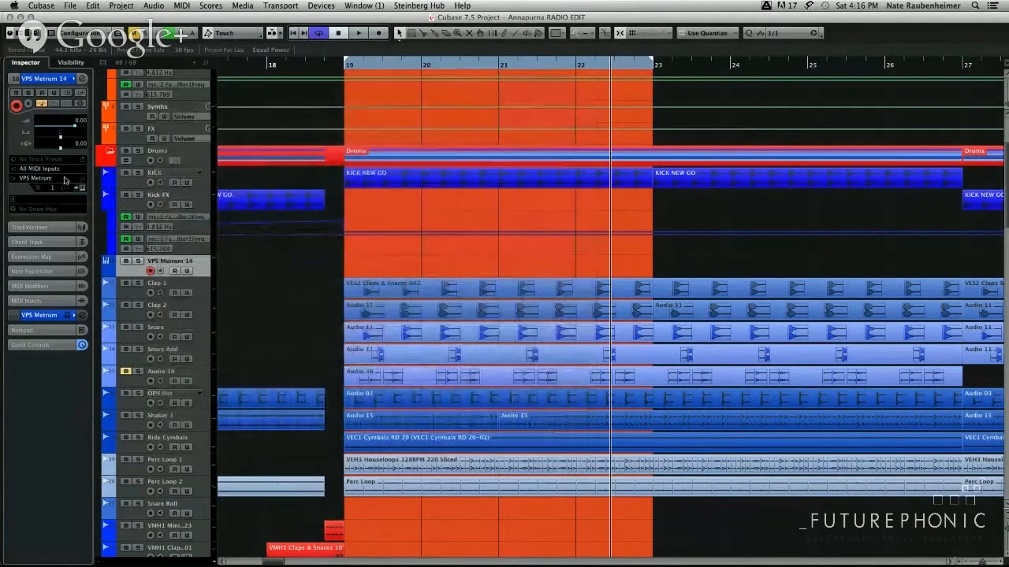
click(65, 180)
text(kic)
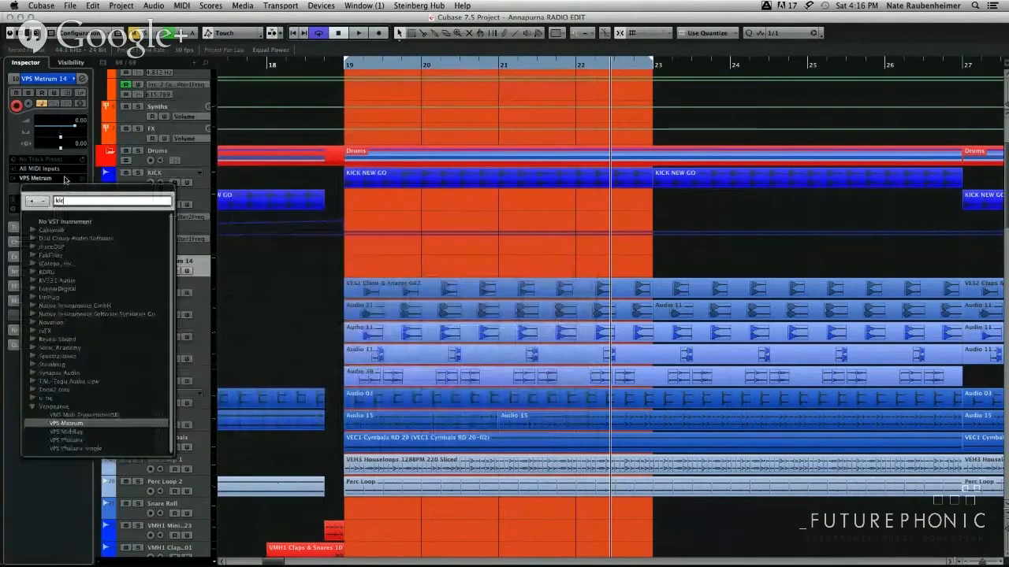
click(280, 193)
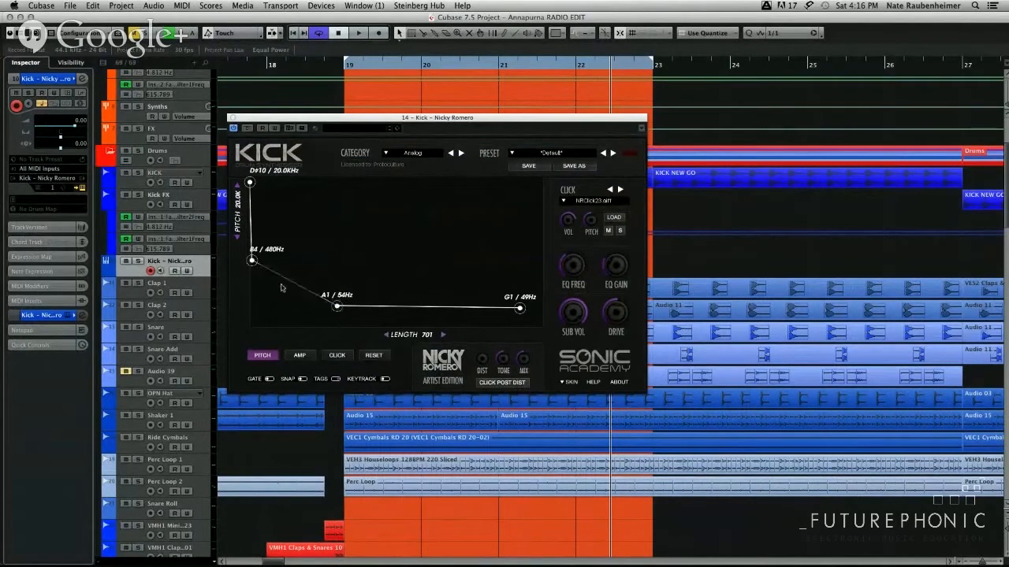
drag(277, 120, 425, 81)
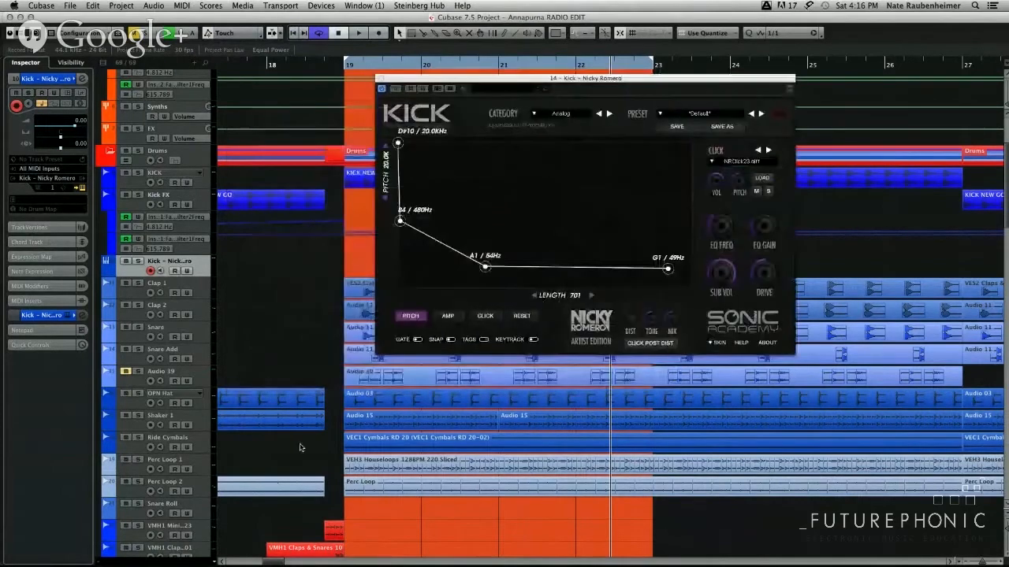
Examine the notes of the Backing Stabs part in the Key Editor to determine the key, and close the editor.
scroll(299, 448, down, 5)
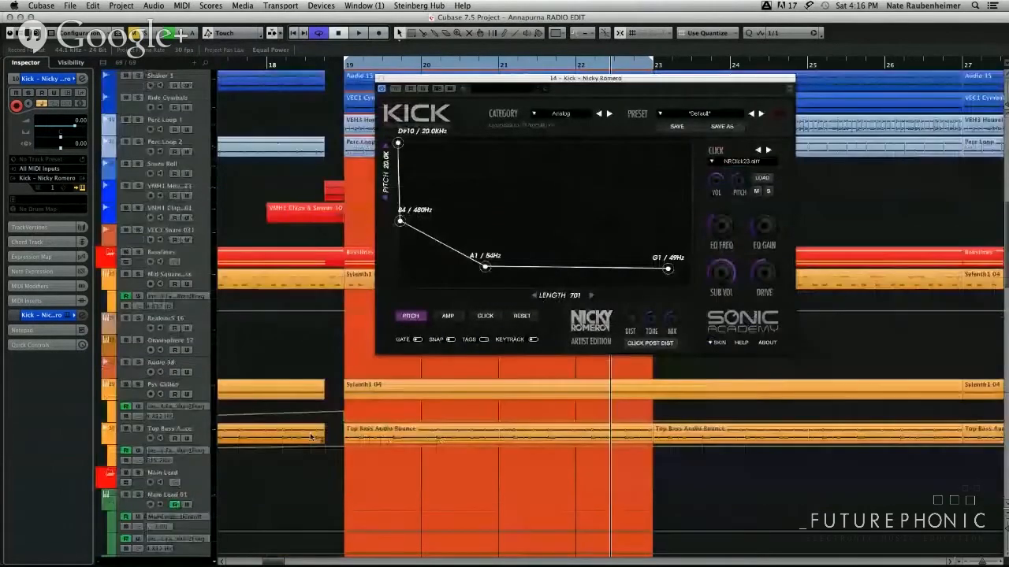
scroll(312, 438, down, 3)
double_click(319, 403)
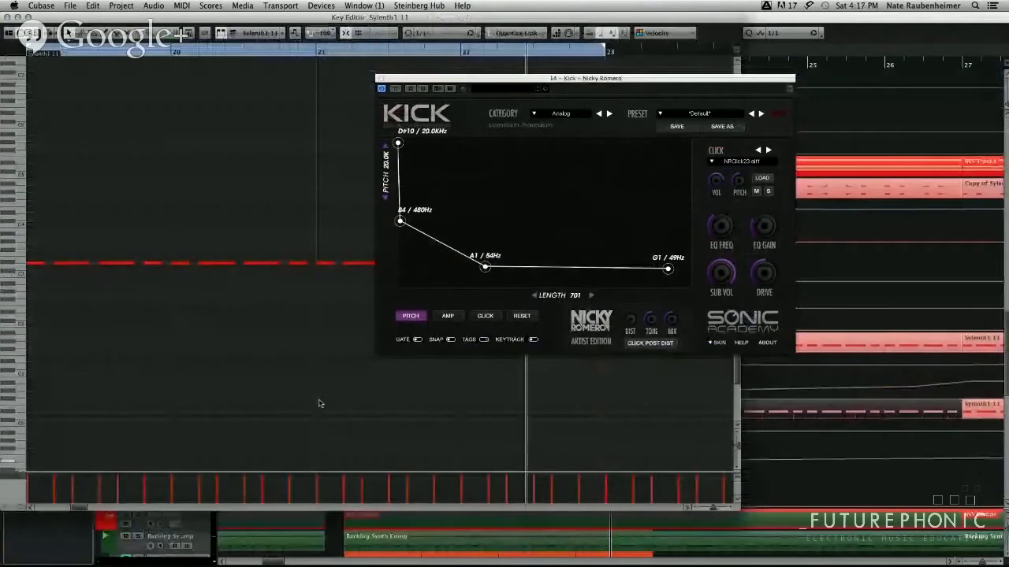
right_click(30, 129)
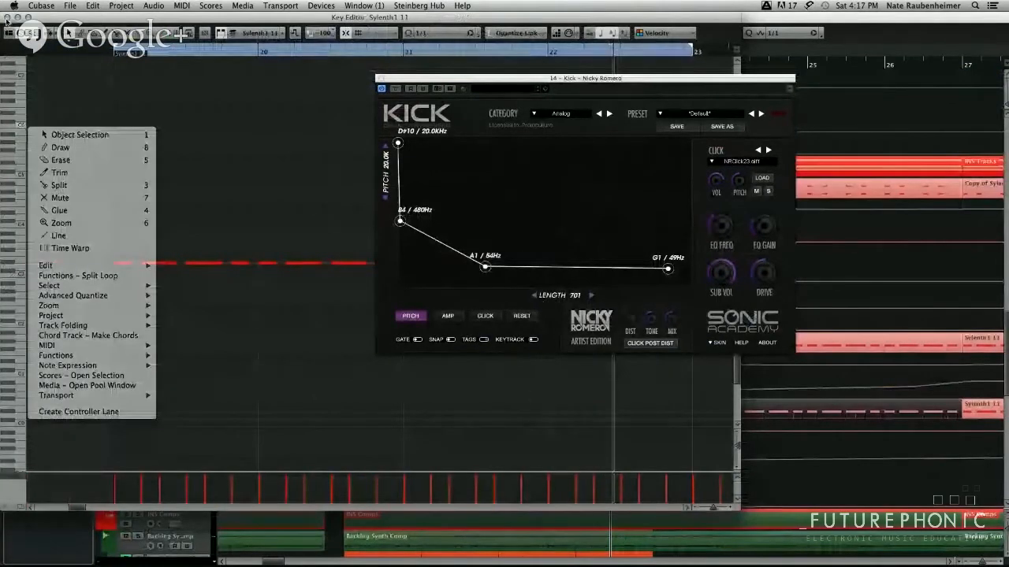
key(Escape)
key(Escape)
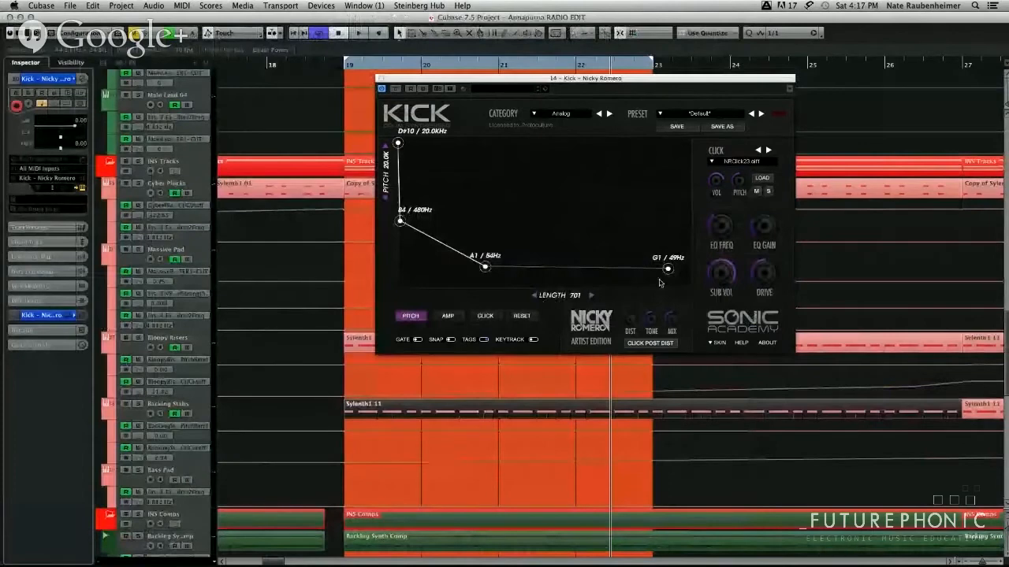
Tune the pitch envelope's end point to E1 / 40 Hz and the point before it to G1 / 49 Hz.
drag(668, 268, 667, 276)
mouse_move(485, 266)
mouse_down()
mouse_move(538, 270)
mouse_move(486, 271)
mouse_up()
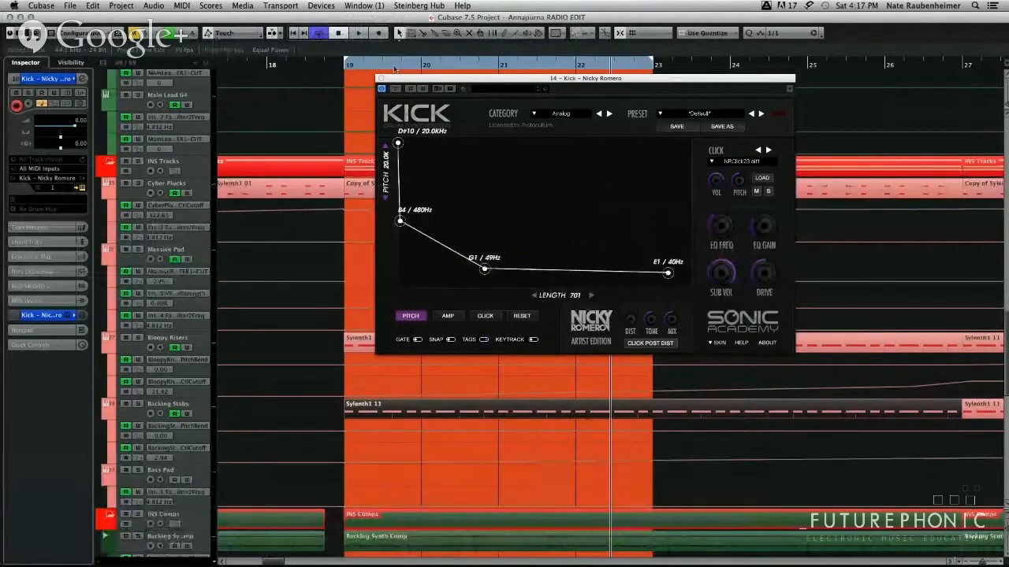
drag(394, 73, 269, 62)
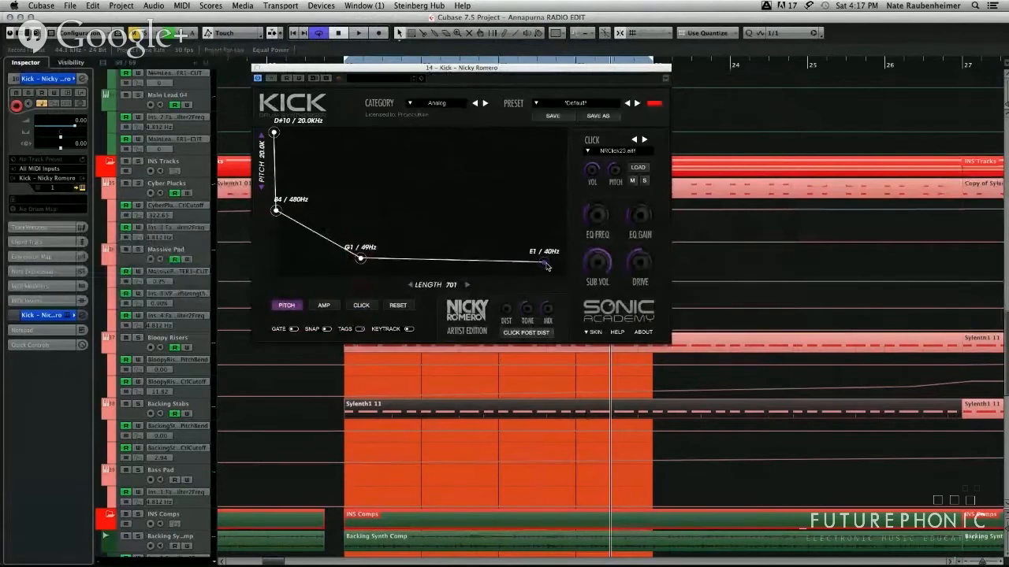
drag(545, 263, 545, 236)
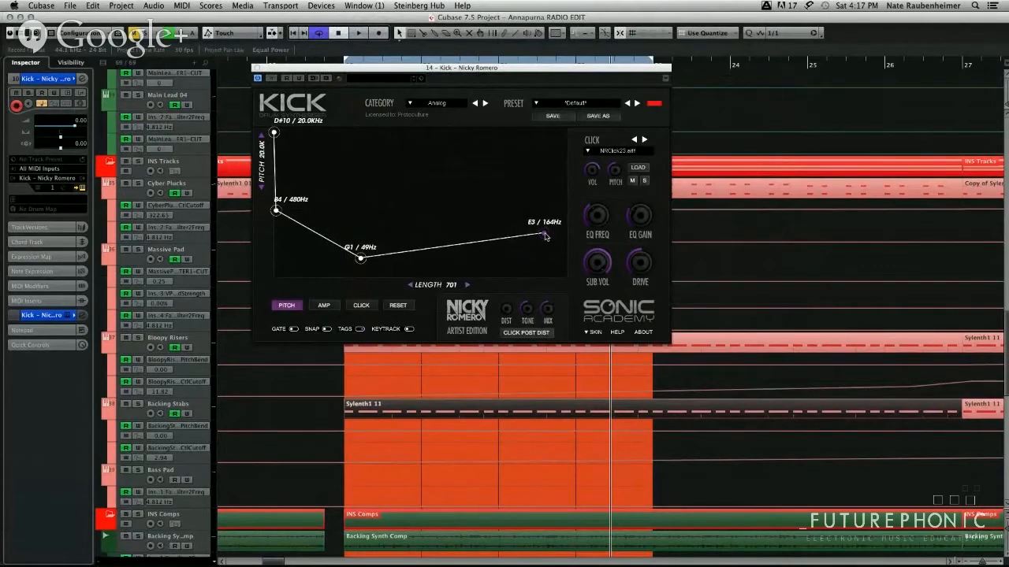
drag(544, 235, 545, 265)
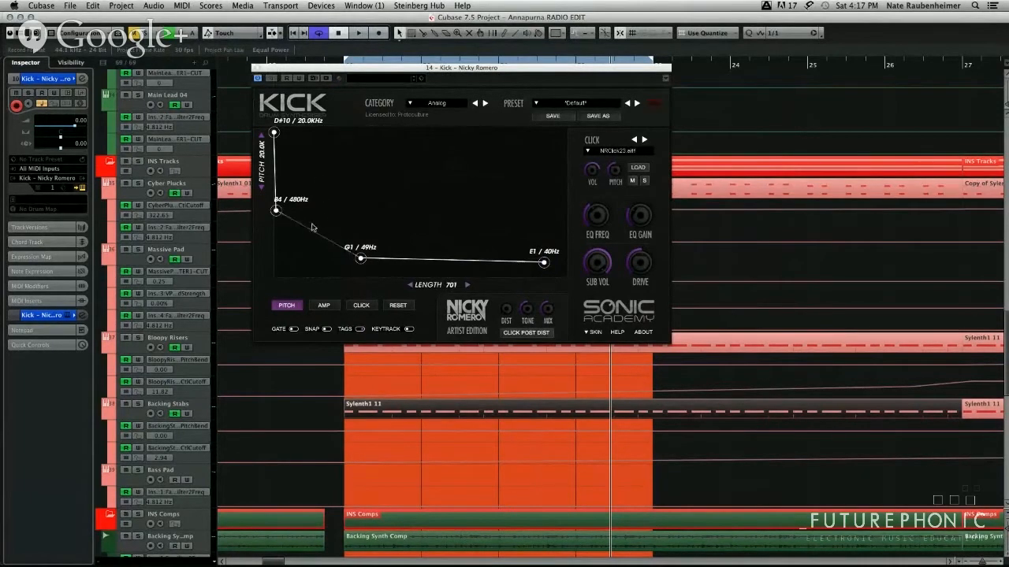
Reshape the kick's pitch drop into a smooth curve starting from a second point at C5 / 531 Hz, and adjust the drive.
drag(312, 240, 291, 208)
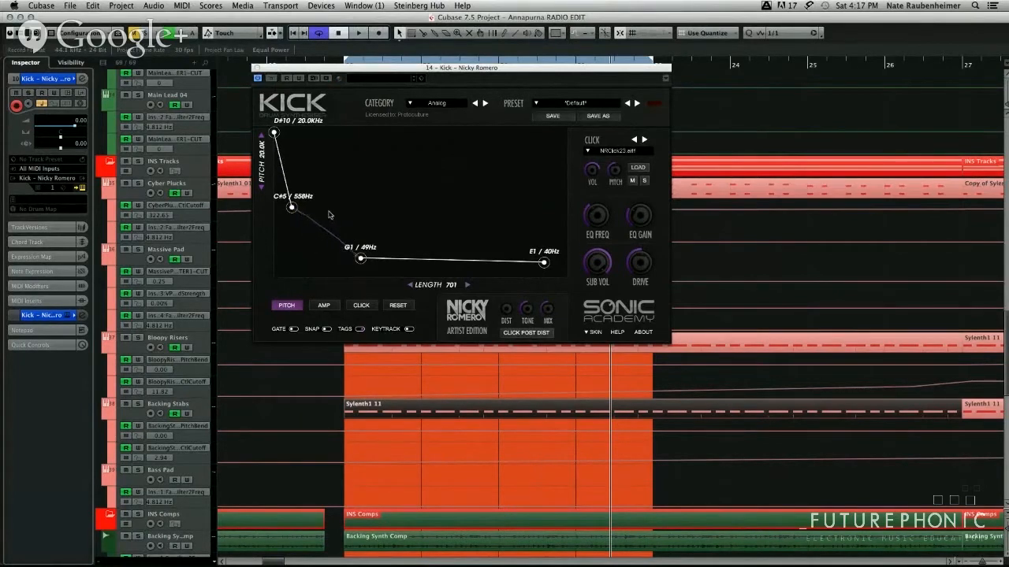
drag(315, 211, 318, 254)
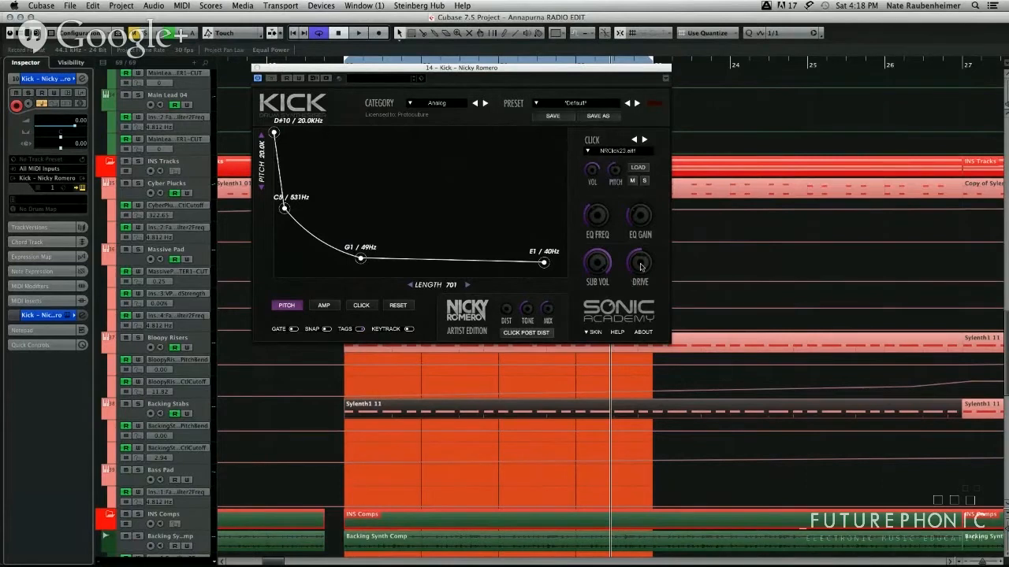
drag(644, 254, 645, 276)
Step back through the built-in click samples to NRClick13.aiff.
click(635, 141)
click(635, 140)
click(634, 141)
click(637, 168)
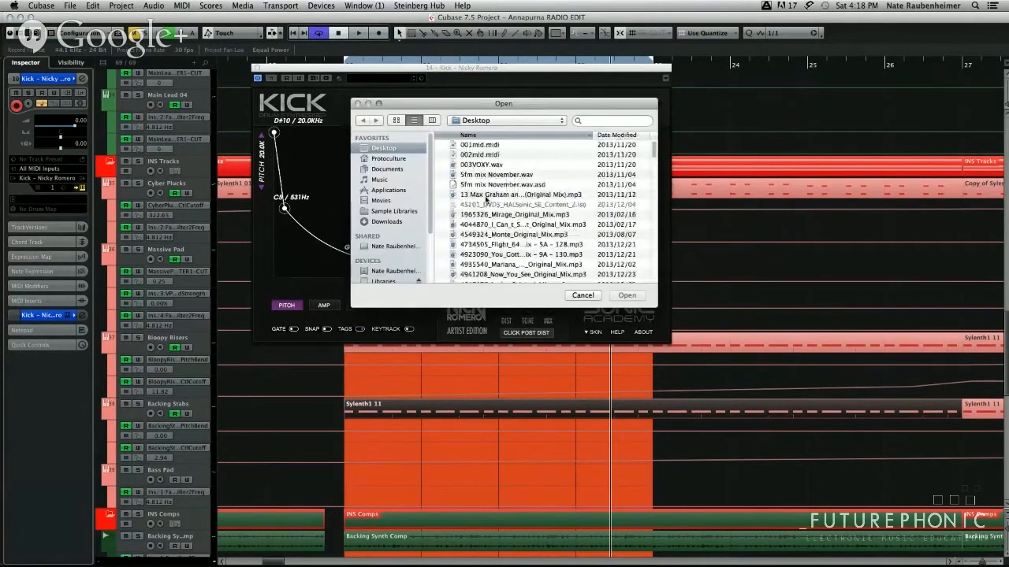
scroll(521, 229, down, 15)
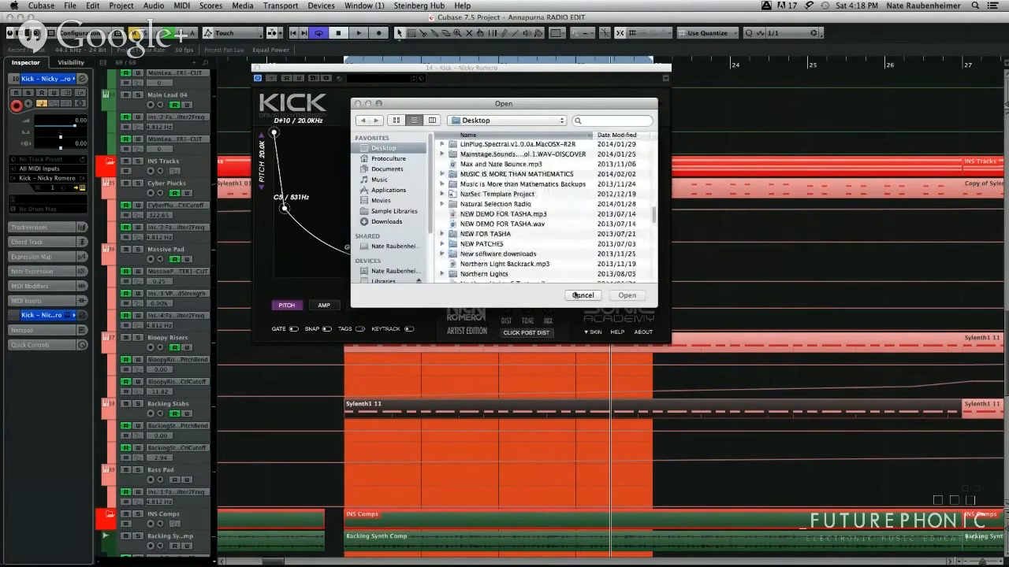
click(583, 295)
Show the click envelope and choose House 09.aiff as the click sample.
drag(521, 72, 473, 81)
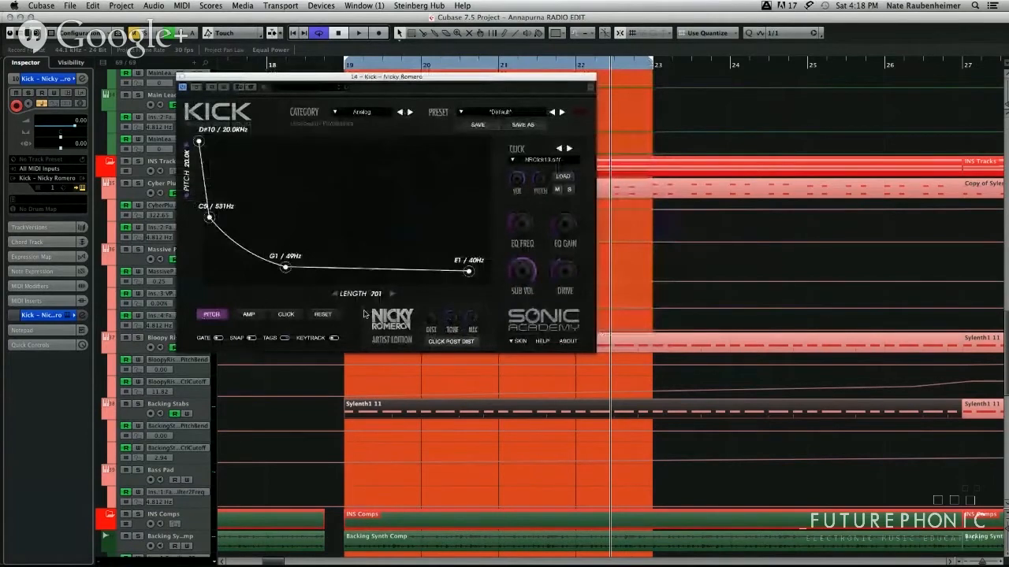
click(287, 314)
drag(315, 237, 542, 175)
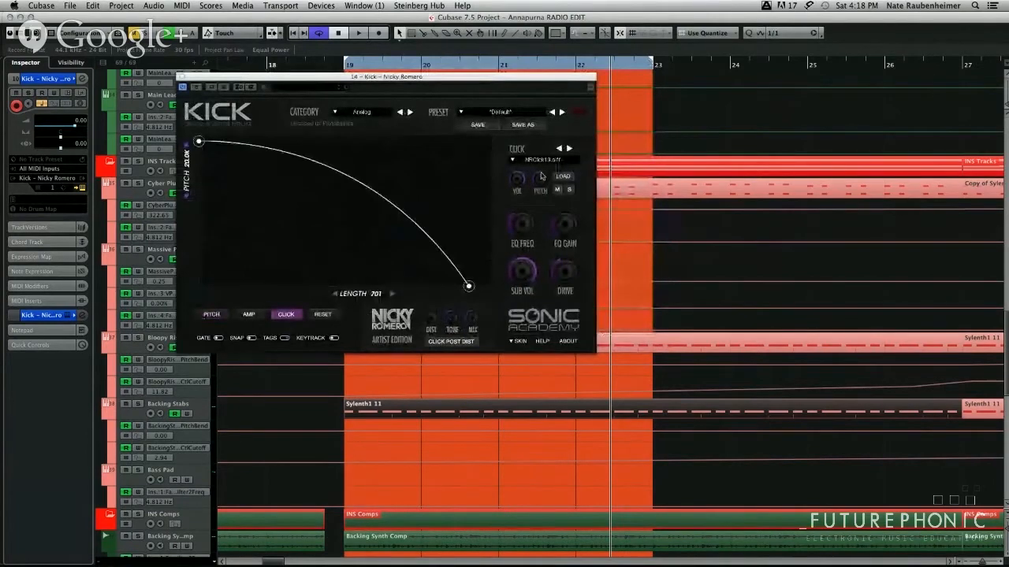
click(542, 160)
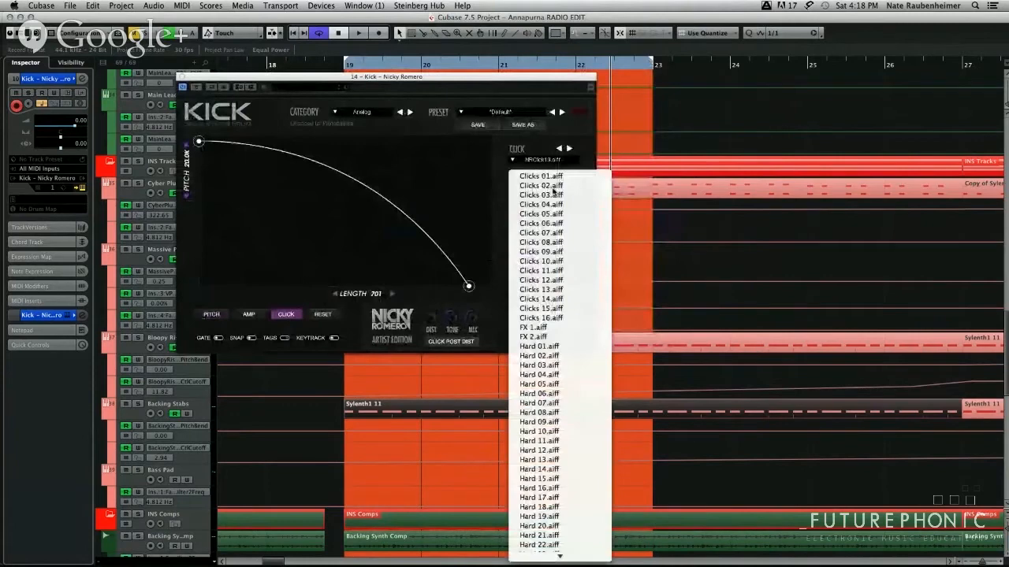
scroll(562, 406, down, 15)
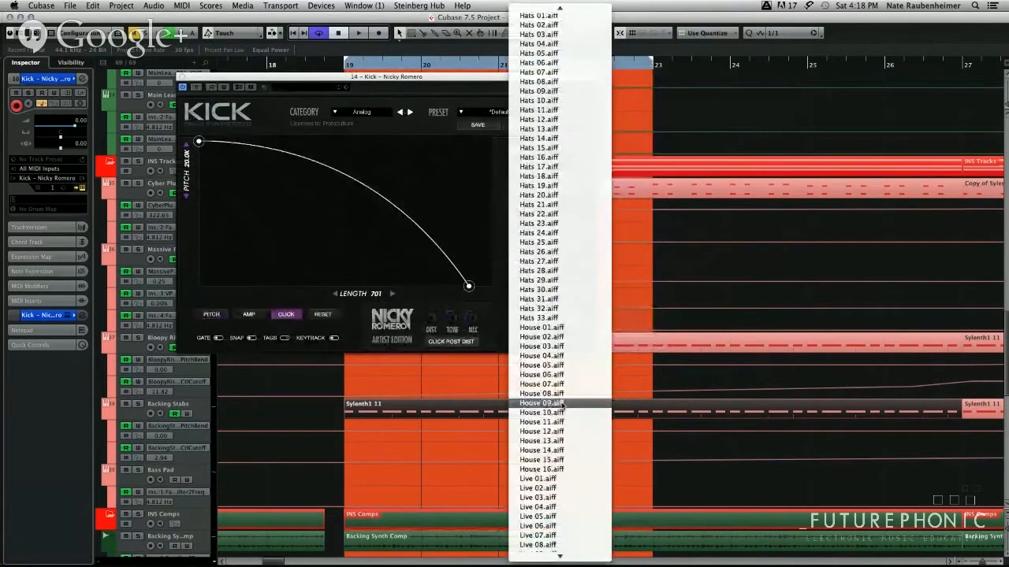
click(542, 403)
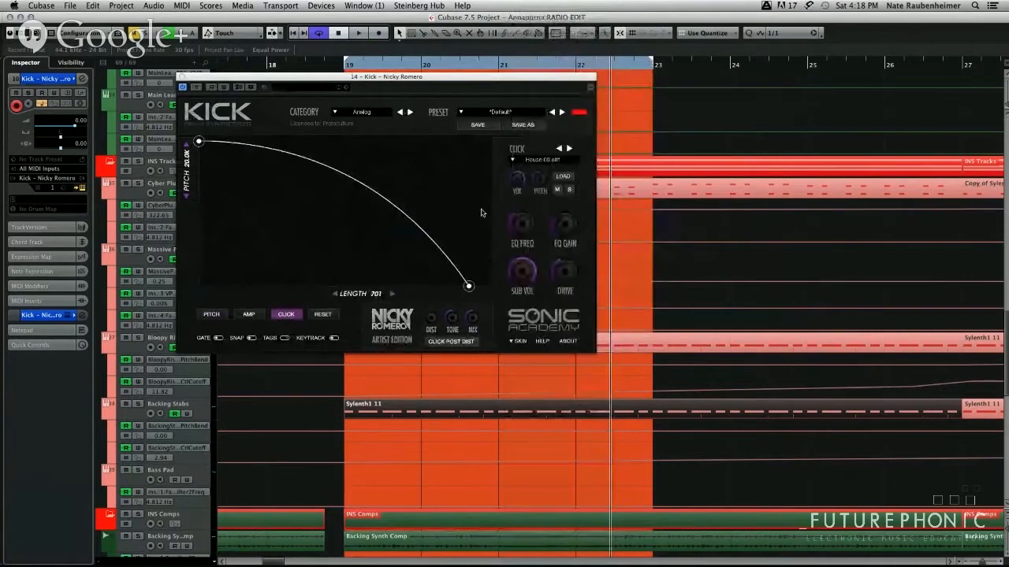
Bend the click envelope into a steep early decay while comparing House 10.aiff, and return to the House 09.aiff click.
click(569, 148)
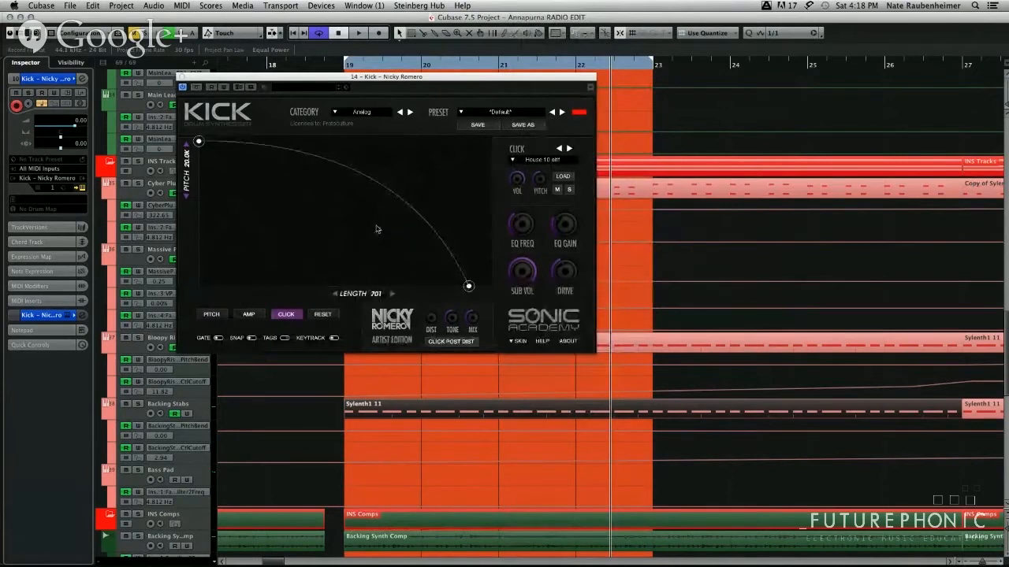
drag(377, 230, 327, 234)
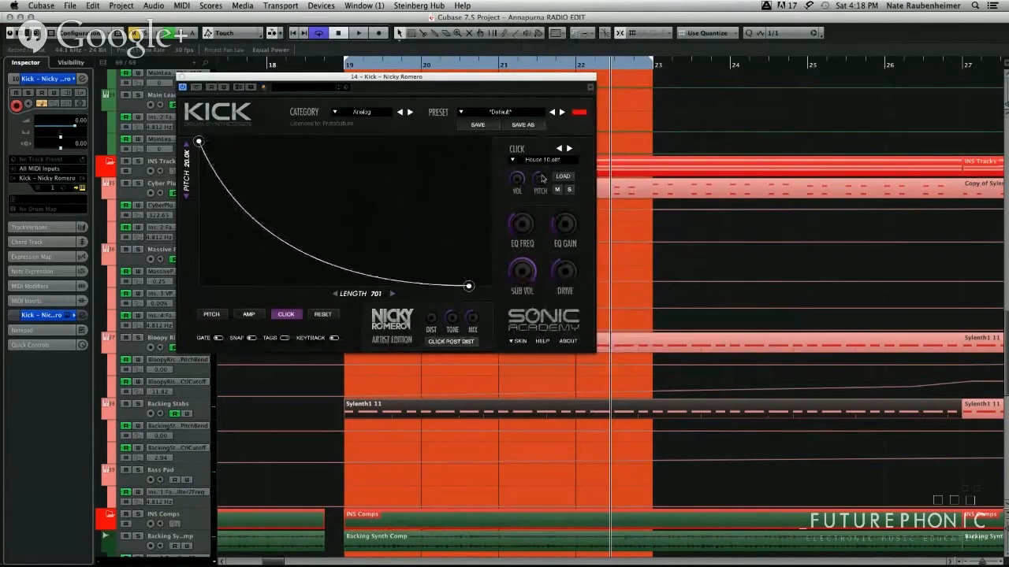
click(560, 149)
Shorten the kick's length to 606.
click(219, 338)
scroll(373, 297, down, 9)
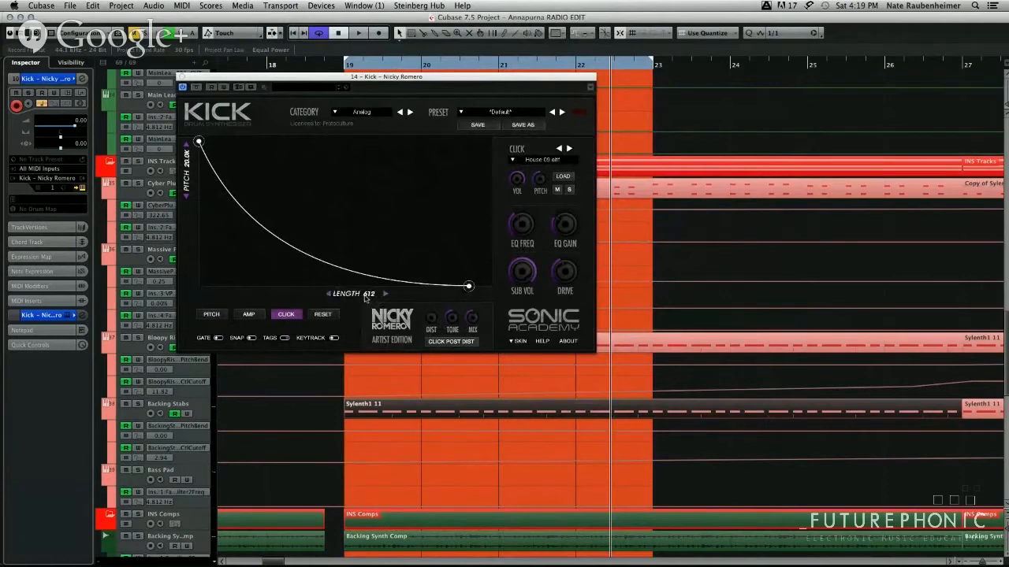
scroll(366, 296, down, 2)
scroll(365, 296, down, 2)
scroll(341, 295, down, 13)
drag(340, 295, 368, 300)
drag(368, 300, 367, 296)
Show the kick's pitch envelope again, close the instrument window and return to the drum tracks in the arrangement.
click(210, 315)
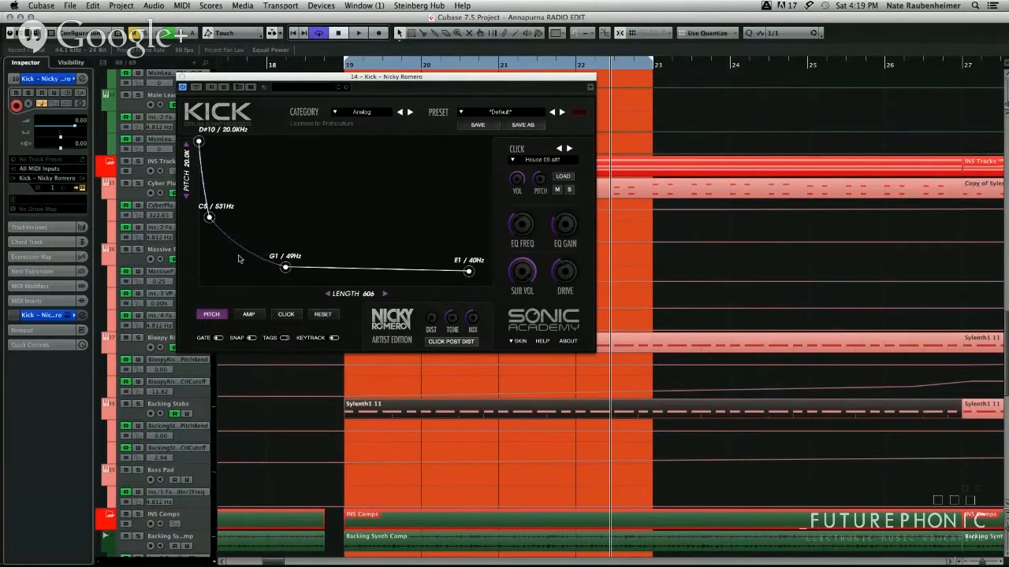
click(182, 76)
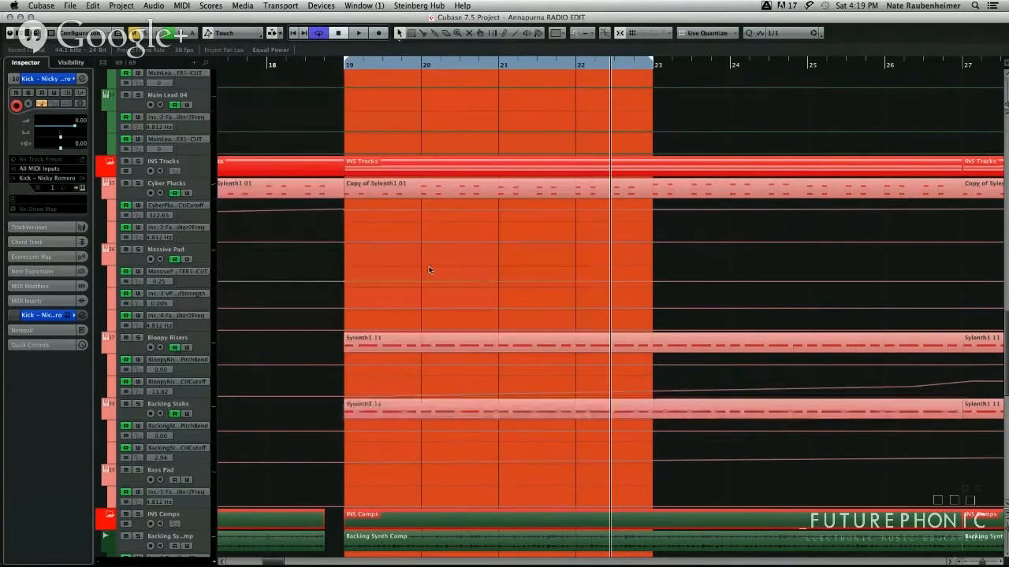
scroll(429, 271, up, 8)
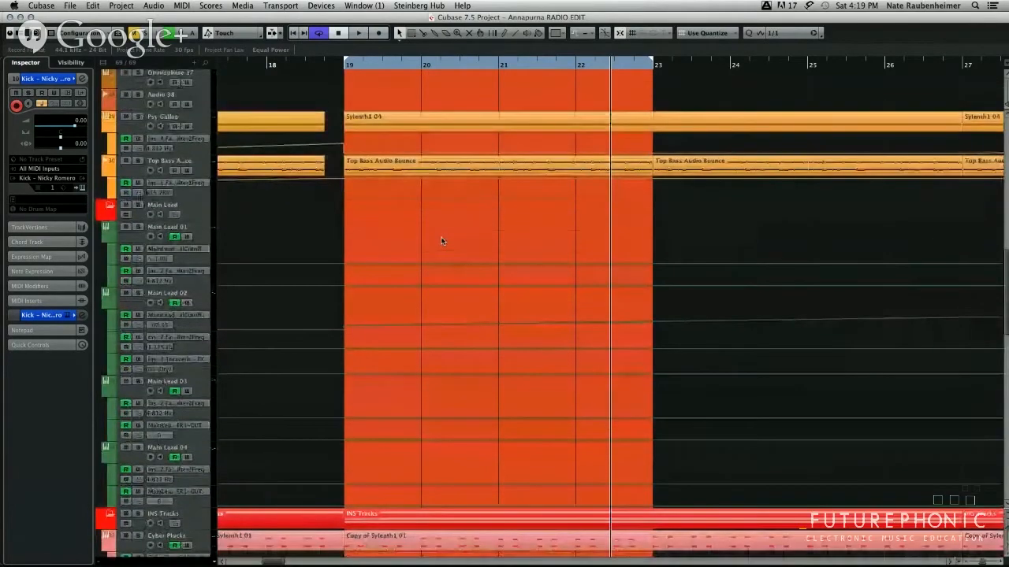
scroll(441, 241, down, 10)
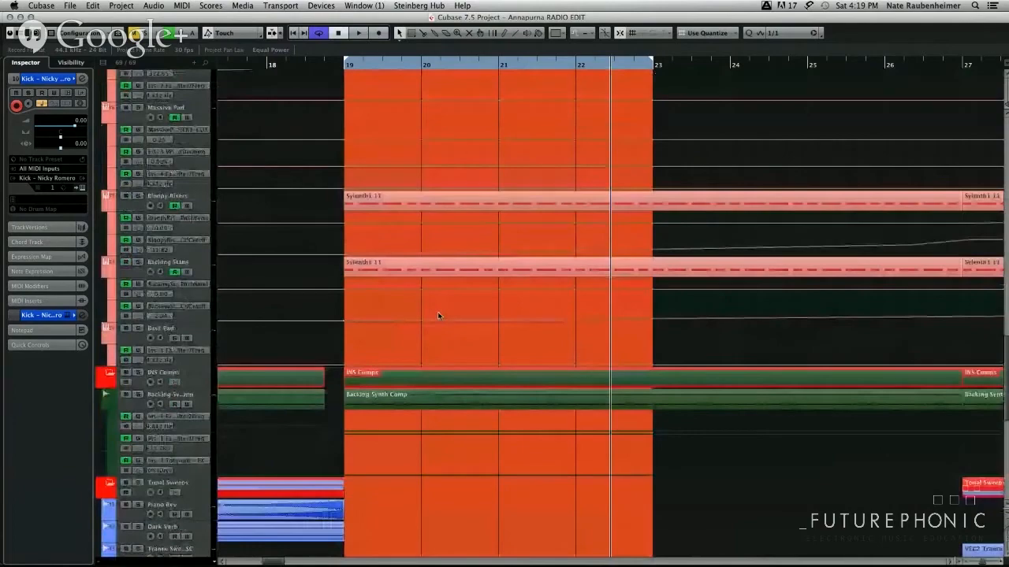
scroll(383, 267, up, 15)
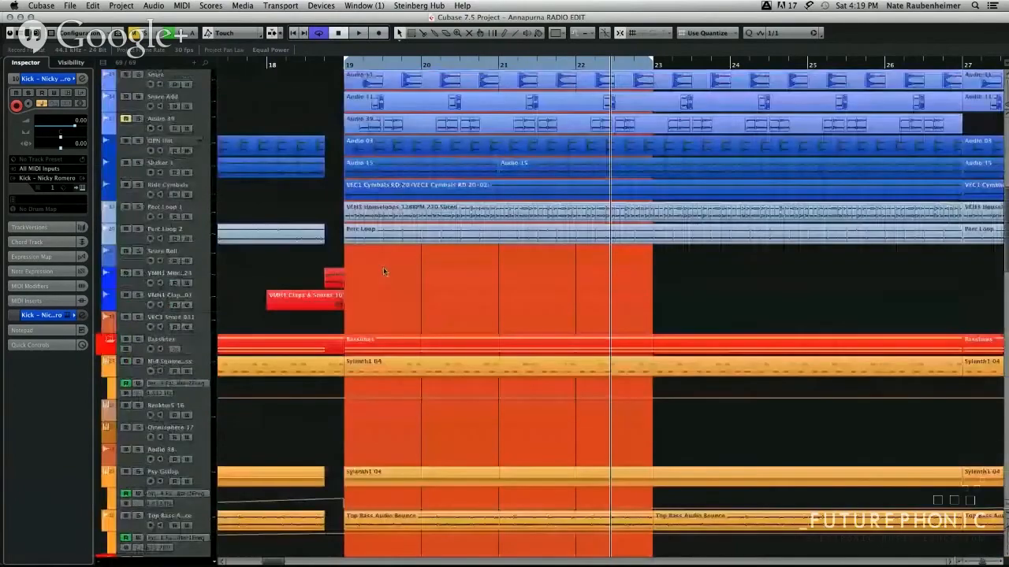
Insert FabFilter Pro-C in the first insert slot of the Kick – Nicky Romero track's channel settings.
scroll(383, 267, up, 8)
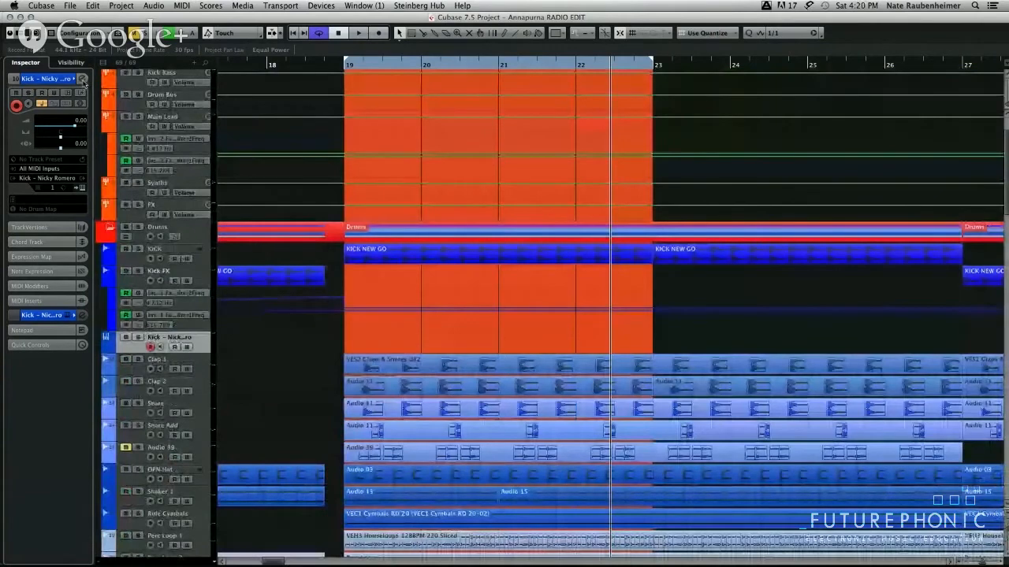
click(82, 79)
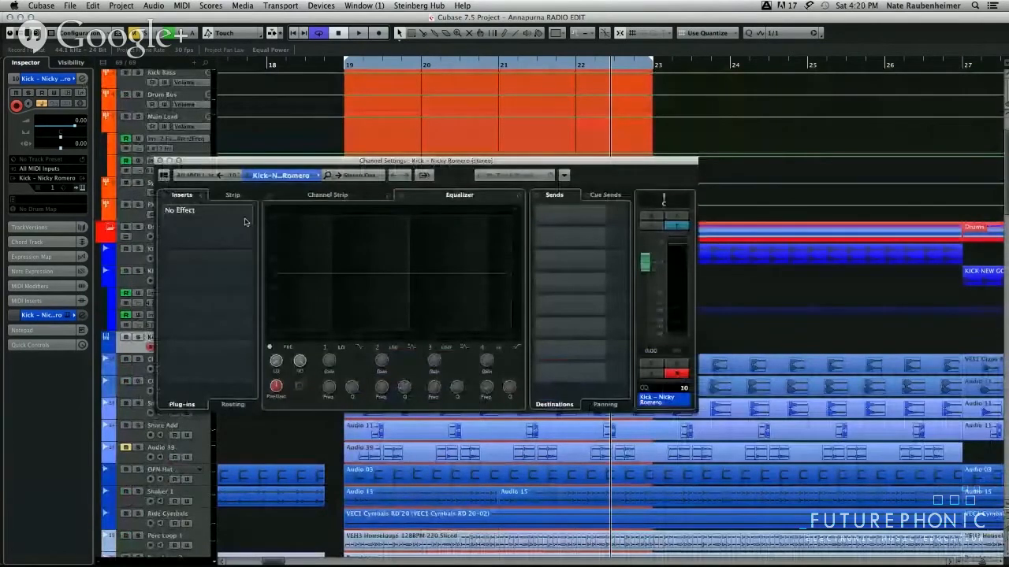
click(244, 222)
text(pro-c)
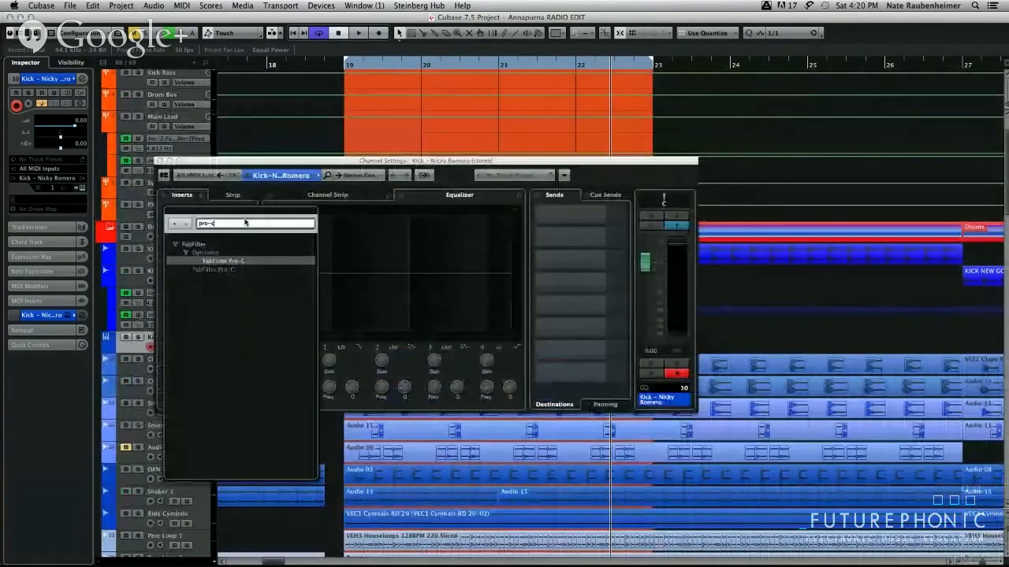
double_click(201, 261)
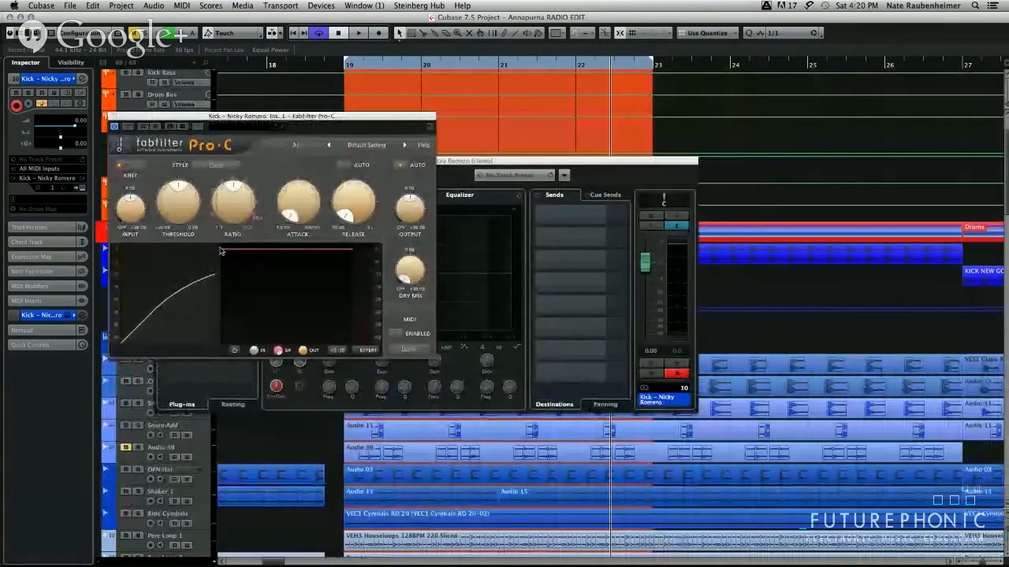
Give the compressor a hard knee, a higher threshold and automatic release, and adjust its ratio and attack.
drag(230, 217, 230, 221)
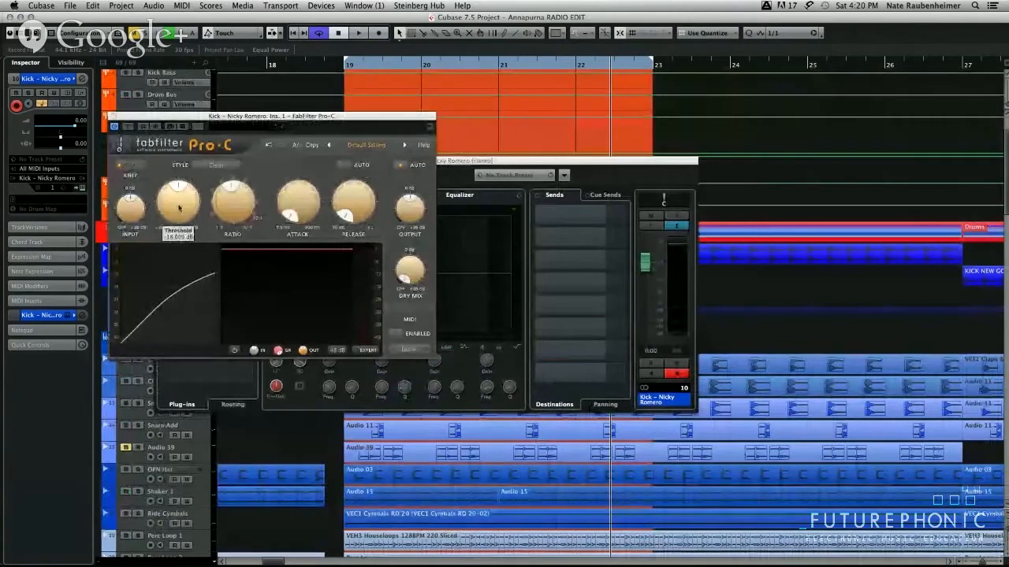
drag(178, 206, 179, 190)
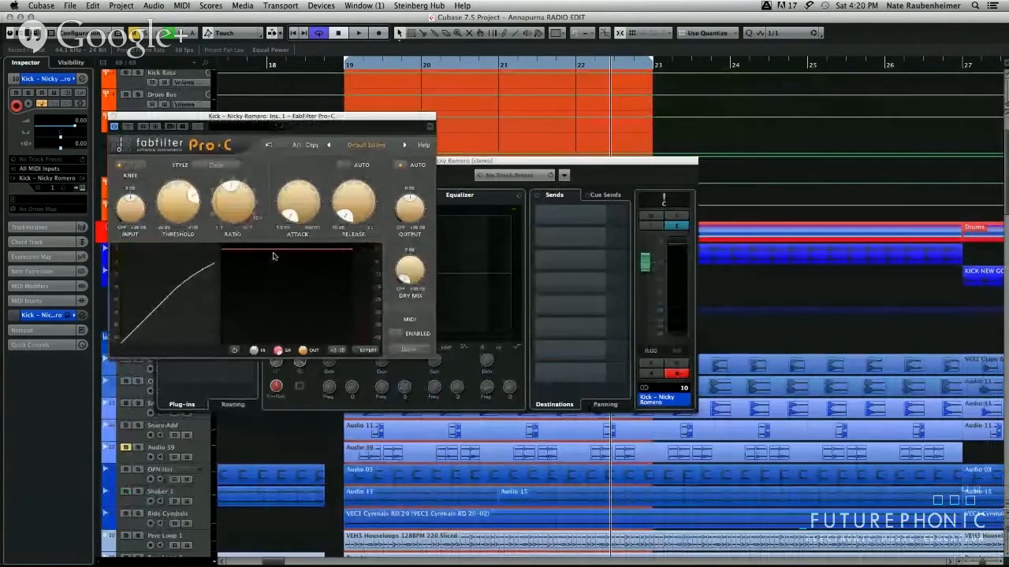
click(344, 166)
drag(298, 192, 299, 196)
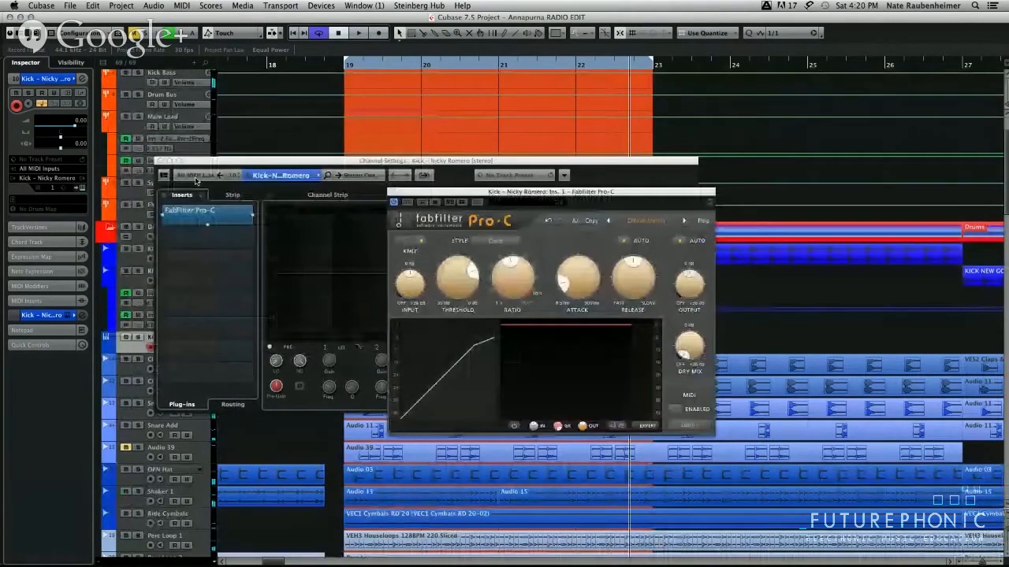
Move the channel settings window aside and create a one-bar MIDI part at bar 19 on the Kick – Nicky Romero track.
drag(195, 181, 636, 259)
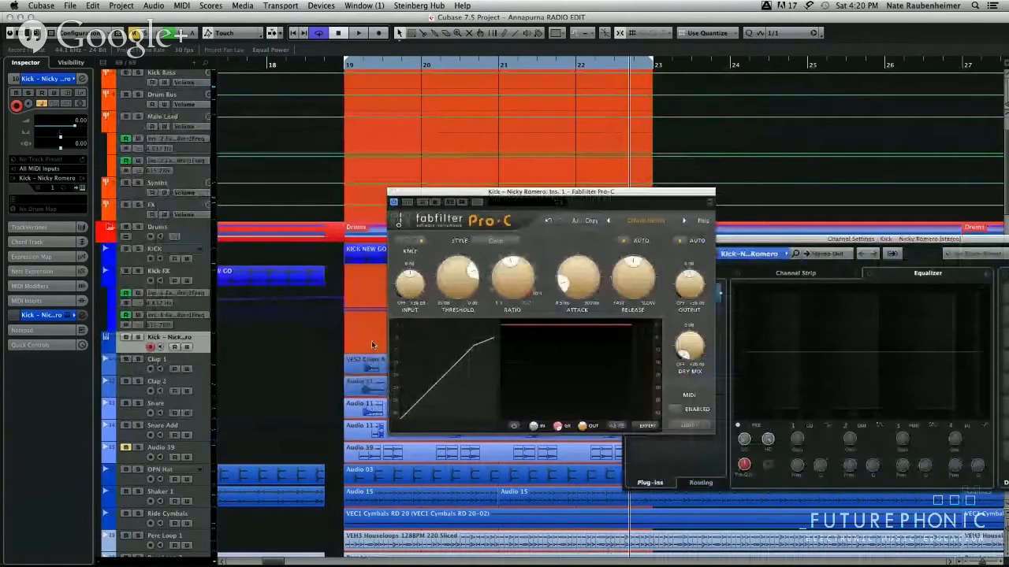
double_click(372, 345)
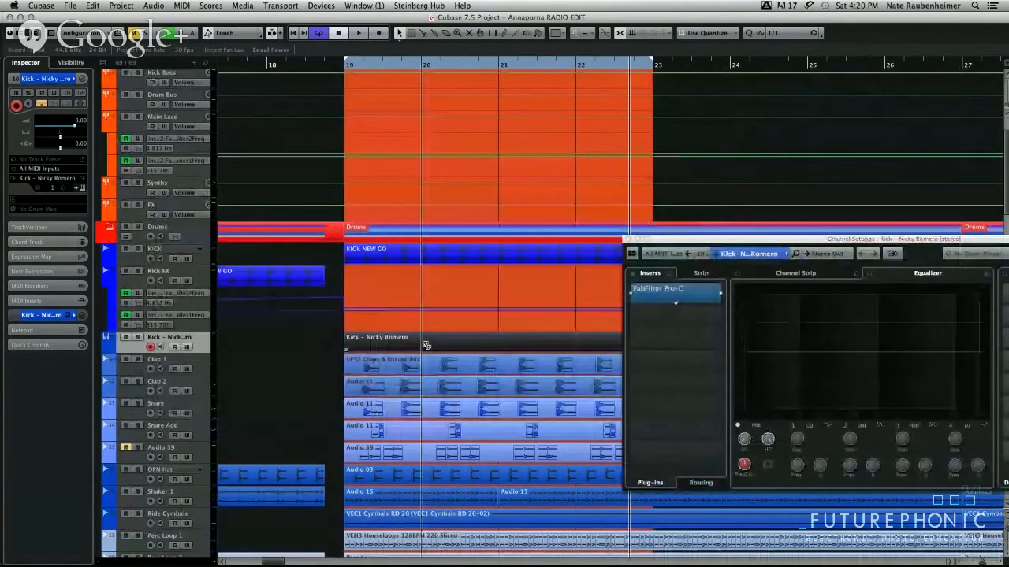
drag(425, 346, 420, 347)
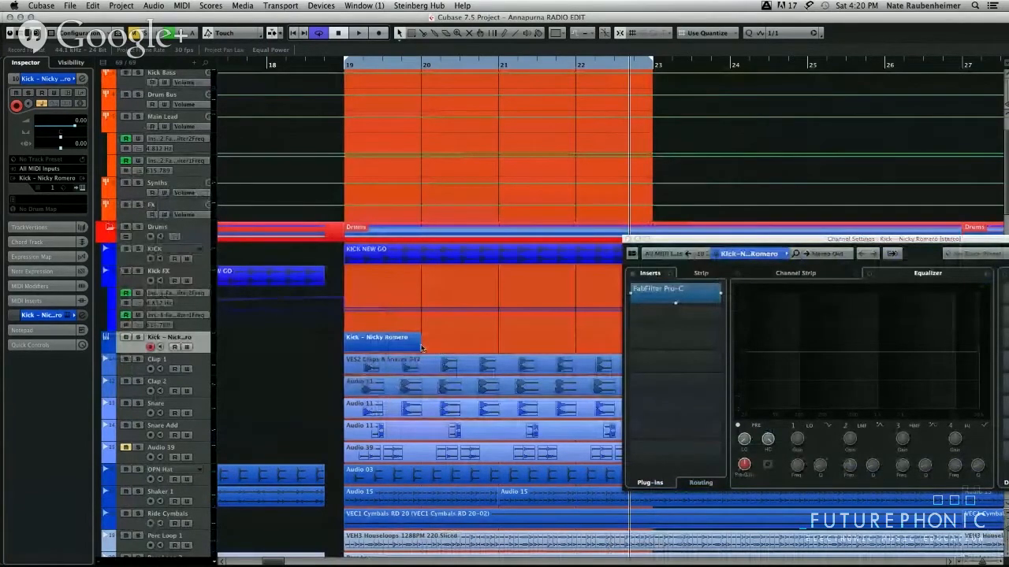
Program the kick notes in the one-bar part and repeat the part through bar 22.
click(398, 346)
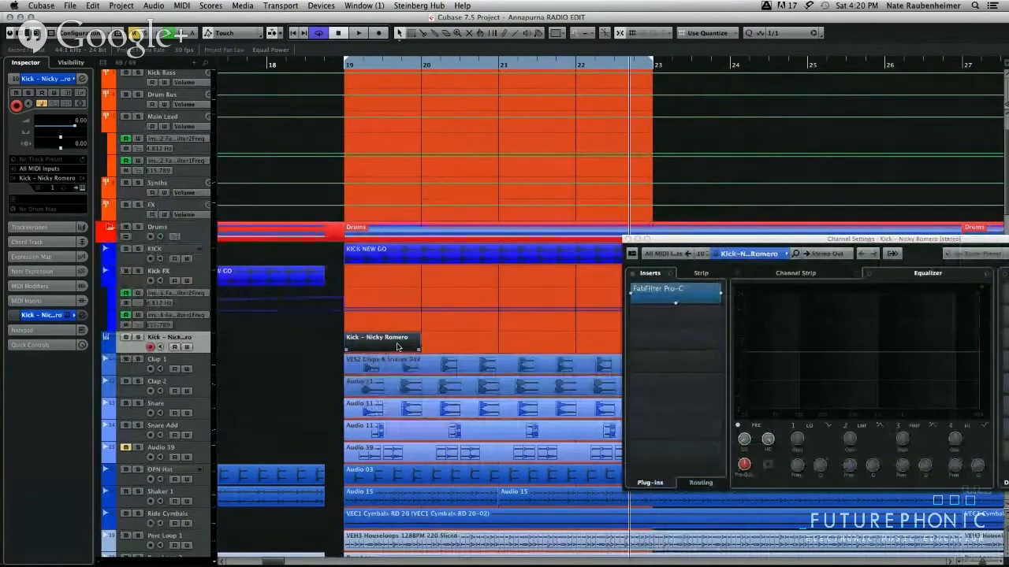
double_click(398, 347)
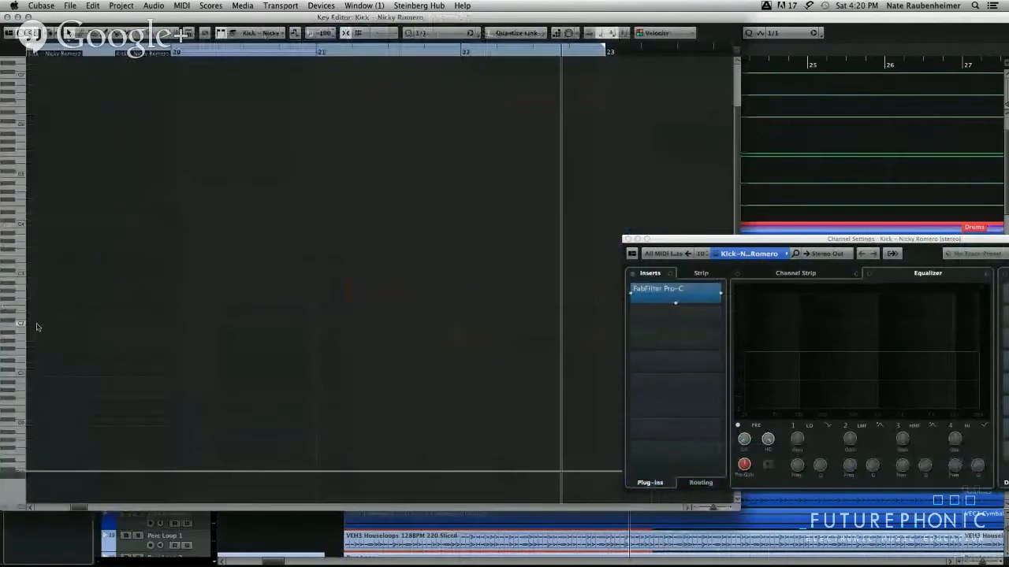
drag(36, 322, 134, 323)
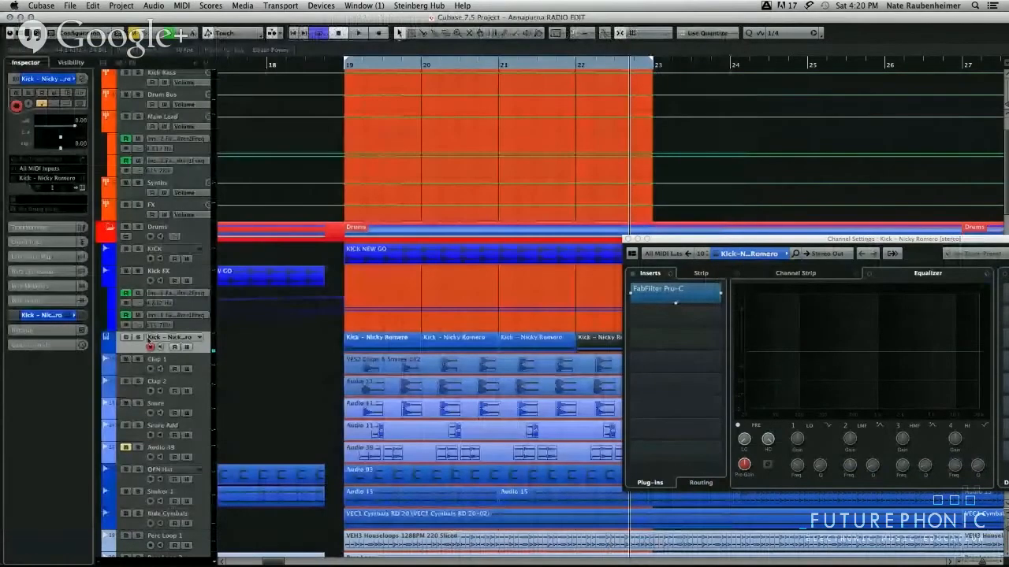
Solo the Kick – Nicky Romero track and play it while examining the gain reduction in the Pro-C display.
click(138, 340)
key(space)
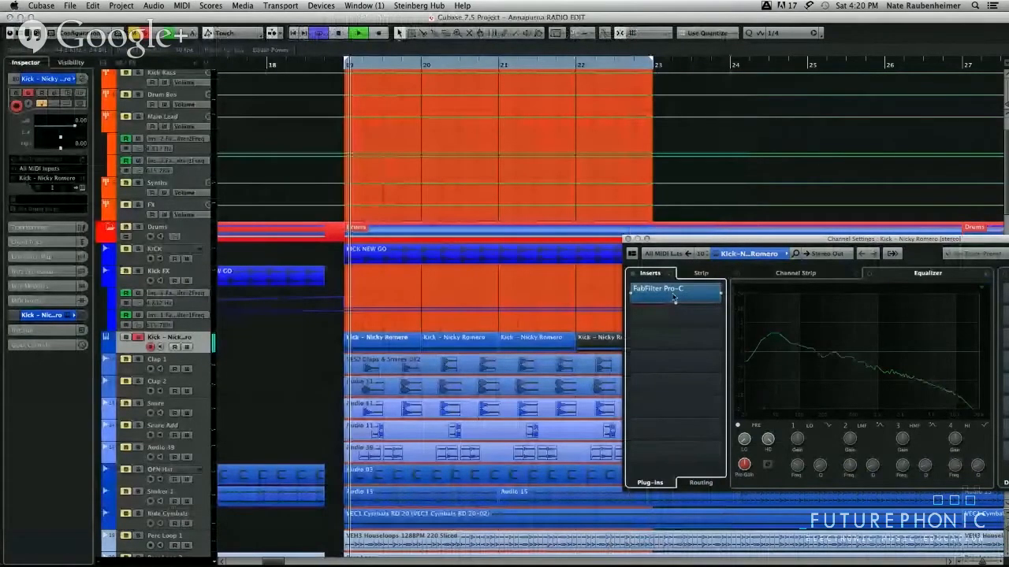
click(674, 296)
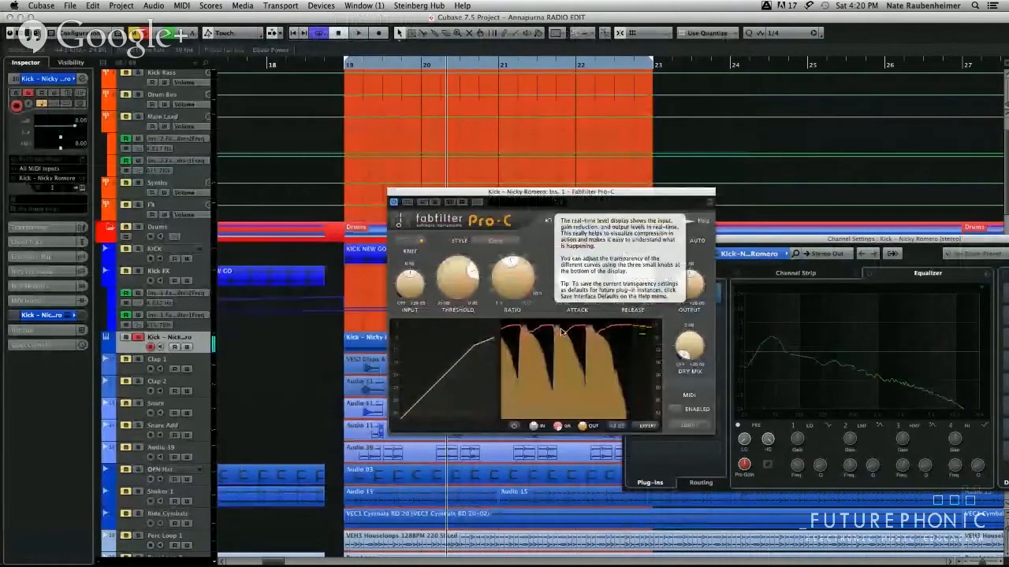
key(space)
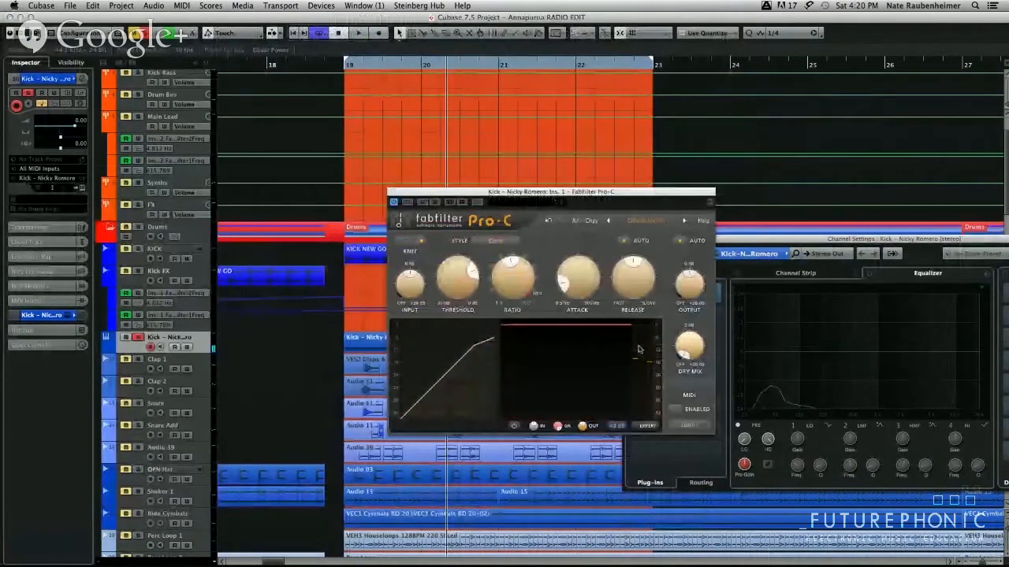
mouse_move(592, 356)
key(space)
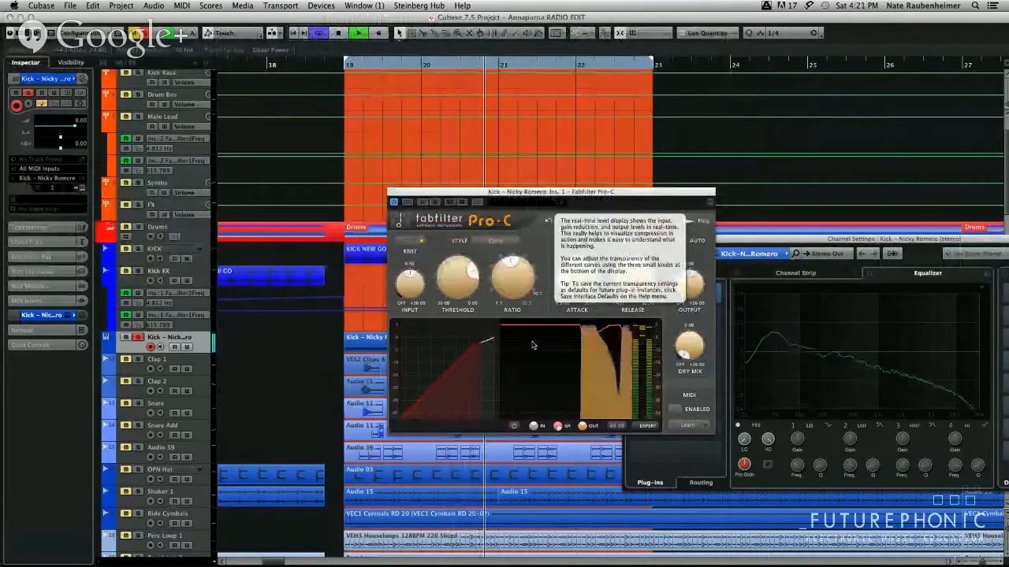
Try a very low compressor threshold while the kick plays, and stop playback.
mouse_move(475, 290)
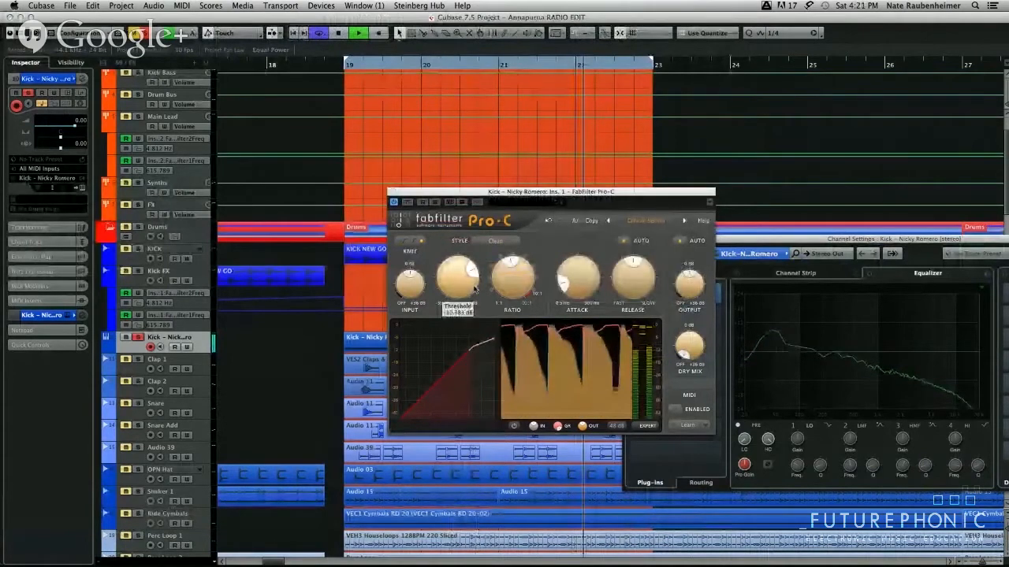
drag(475, 290, 465, 364)
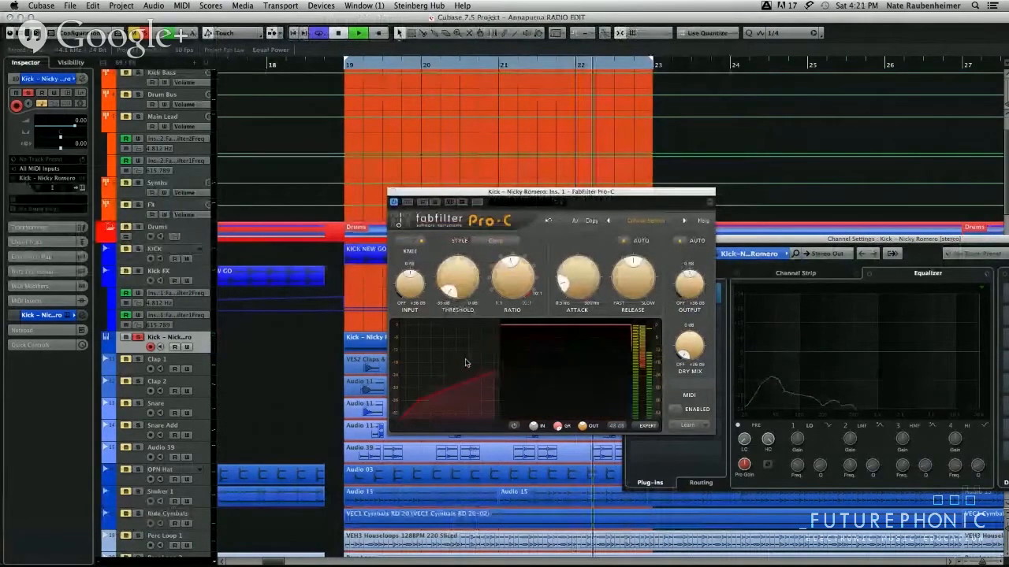
mouse_move(465, 363)
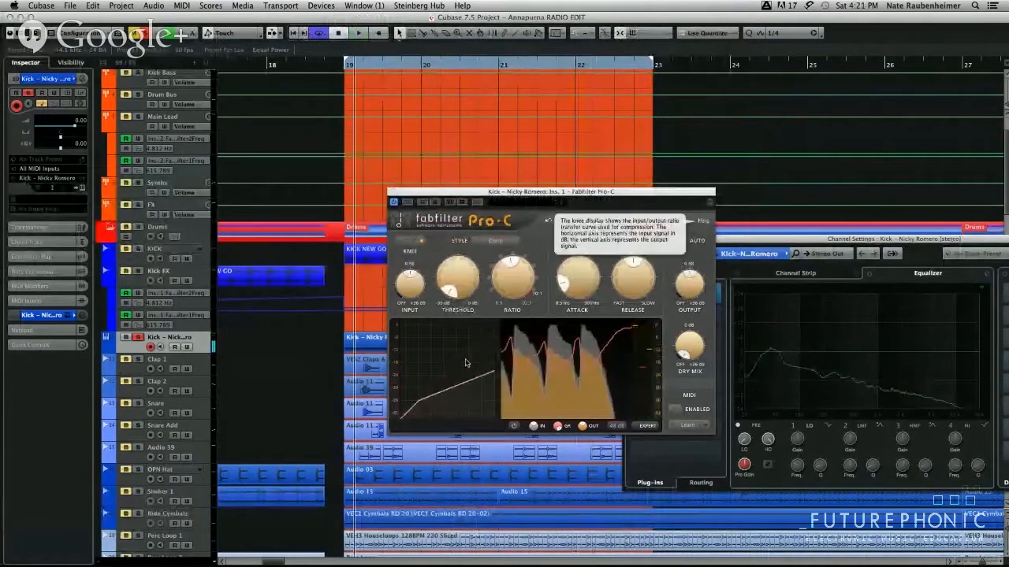
key(space)
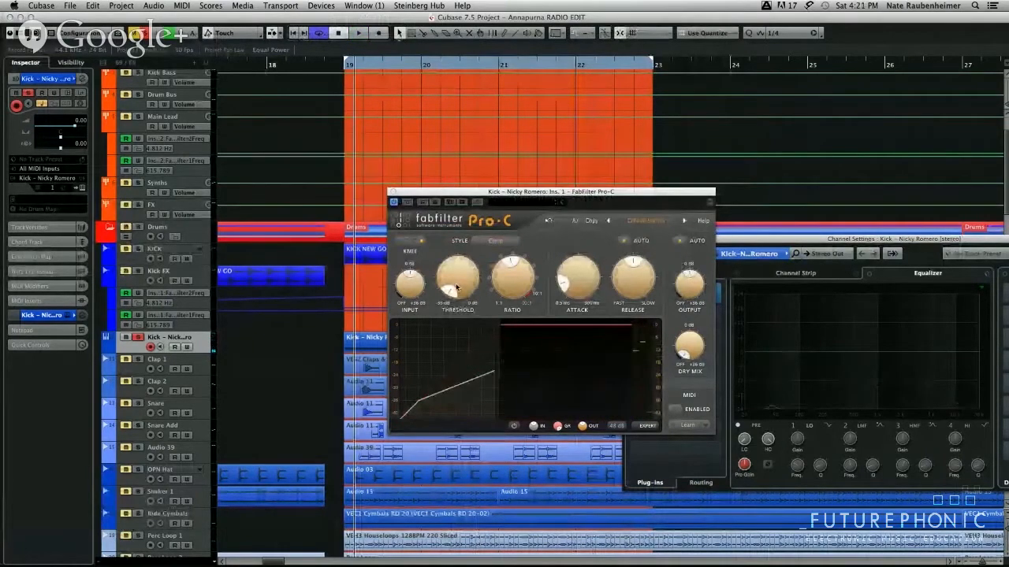
Raise the compressor threshold close to 0 dB, close Pro-C and move the channel settings window back into full view.
drag(455, 288, 500, 313)
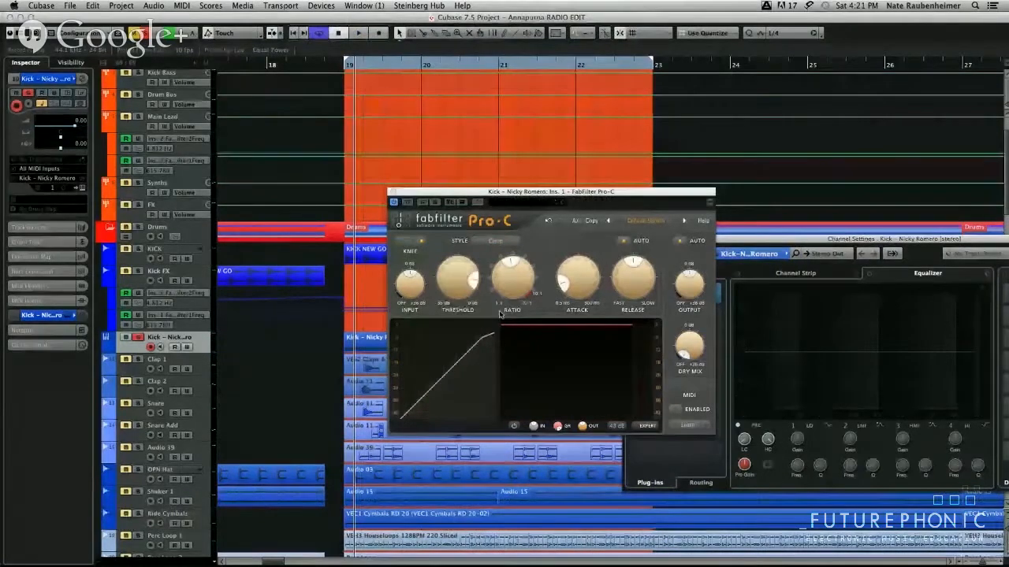
click(393, 192)
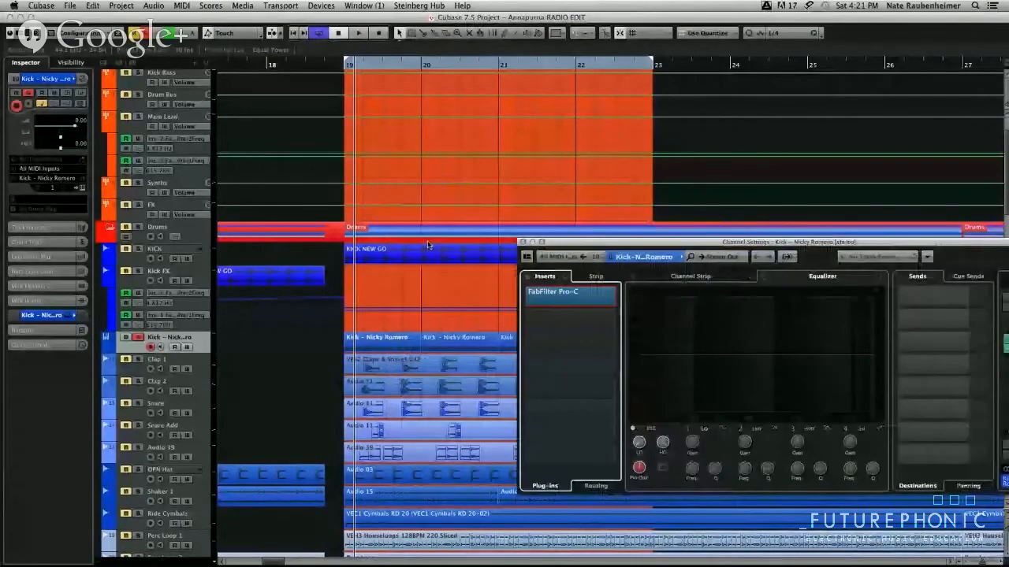
drag(521, 236, 200, 208)
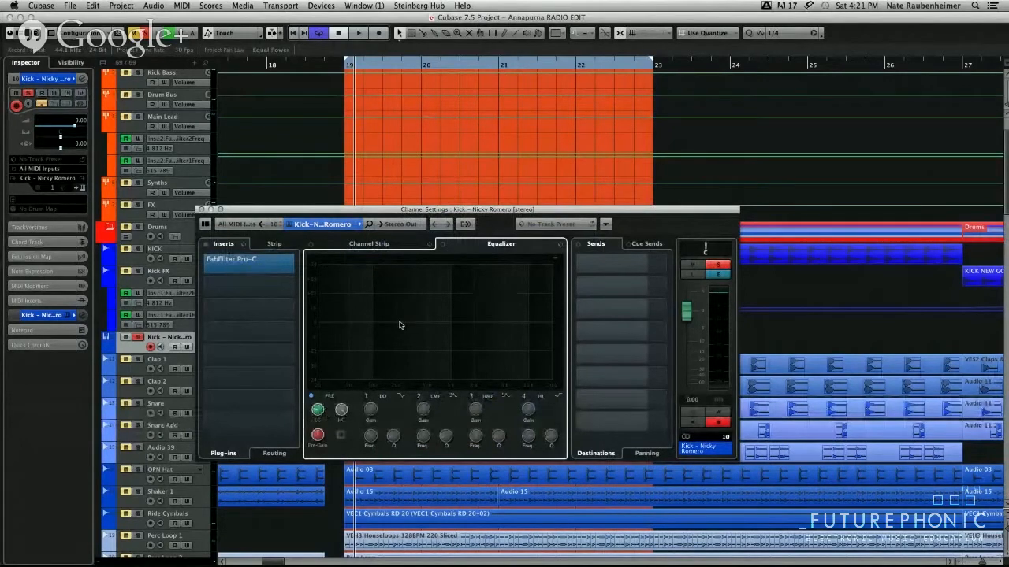
Shape the kick's EQ with a small low boost on band 2 and a slight cut on band 3, trying and switching off a gentle high boost.
click(400, 325)
drag(400, 325, 366, 316)
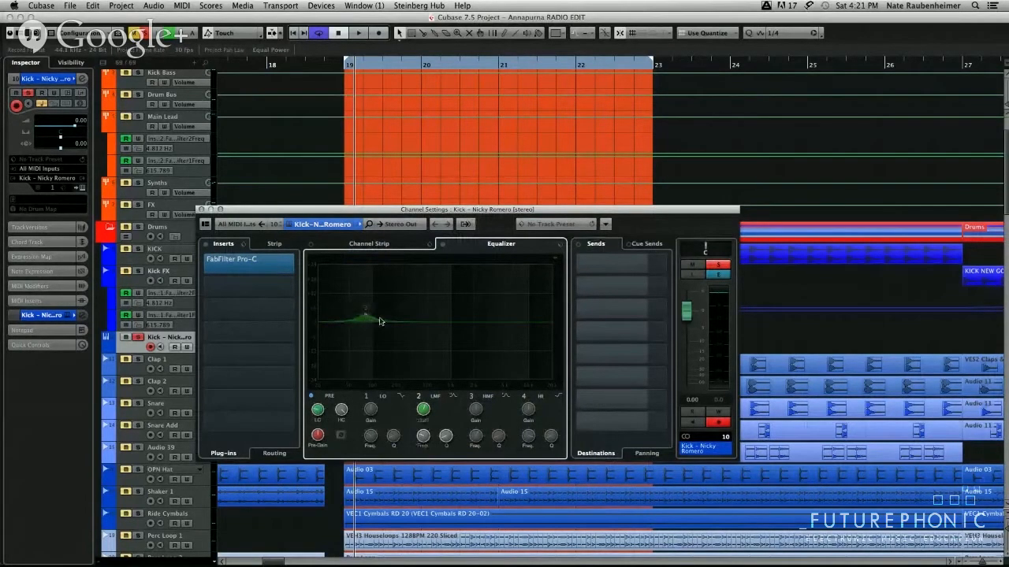
drag(437, 325, 404, 327)
drag(492, 323, 495, 320)
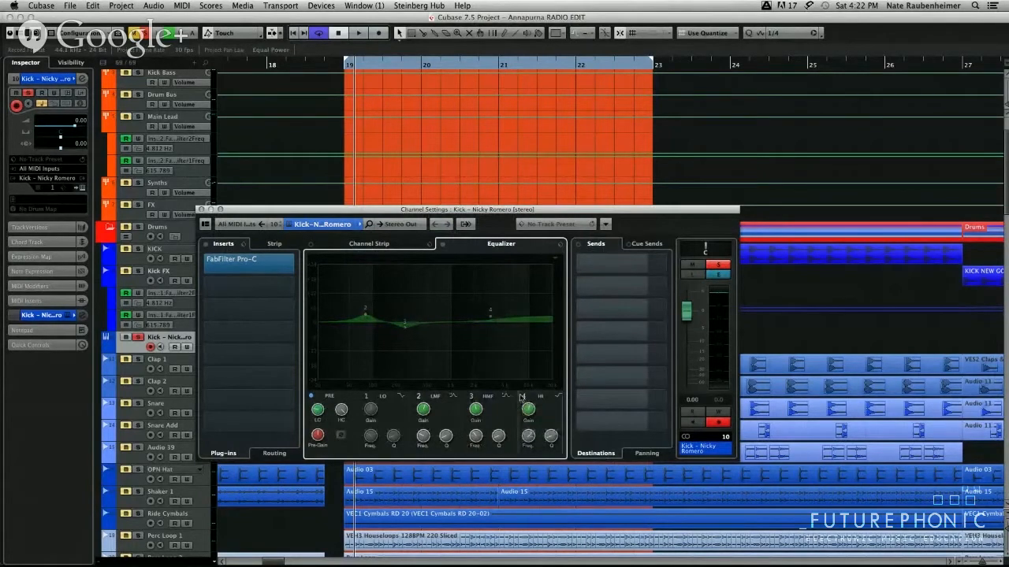
click(519, 396)
drag(406, 327, 407, 330)
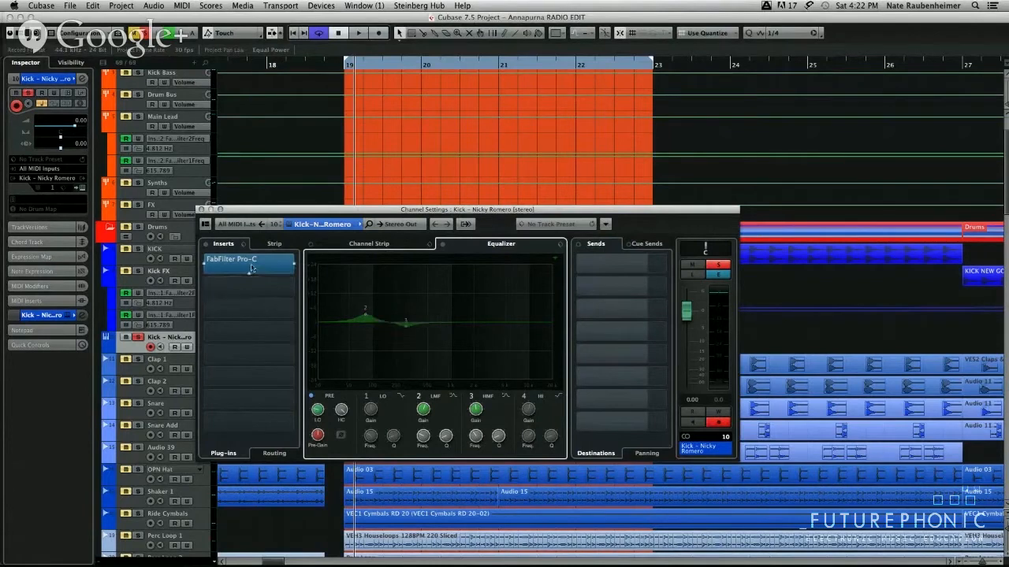
Close the channel settings, leave the Kick – Nicky Romero track muted and unsoloed, and audition the original KICK track in solo.
click(201, 209)
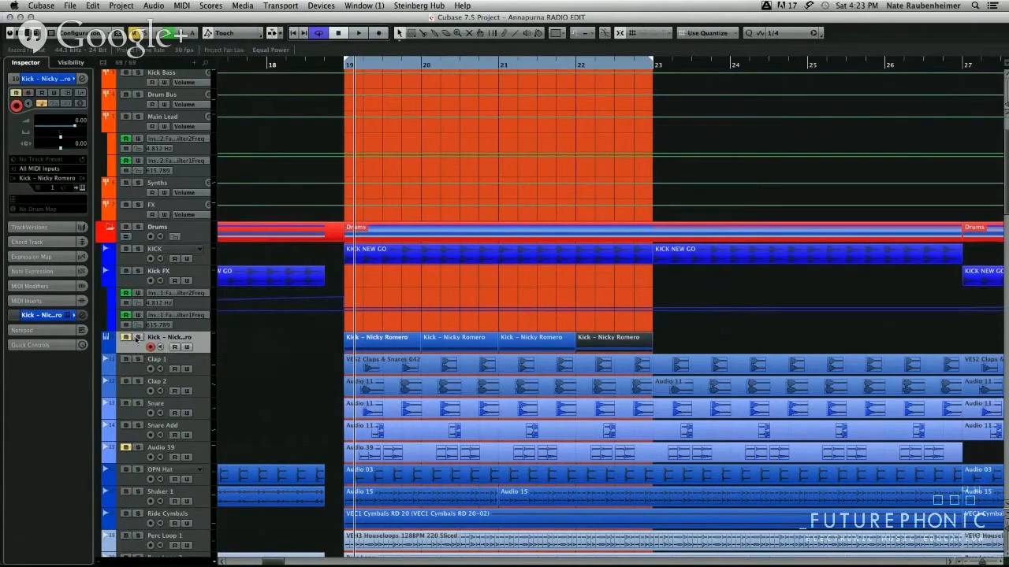
click(137, 338)
click(139, 250)
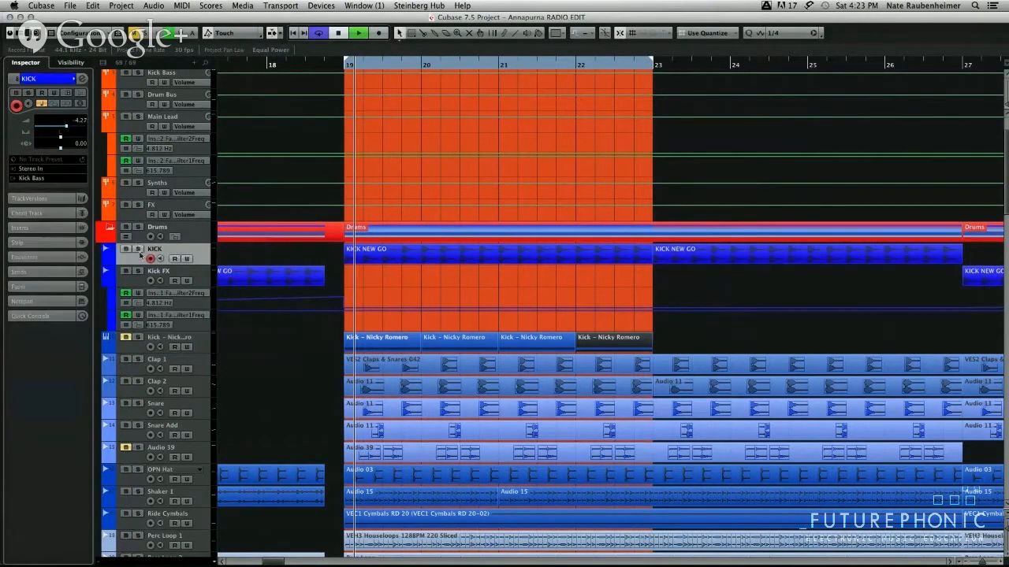
key(space)
key(space)
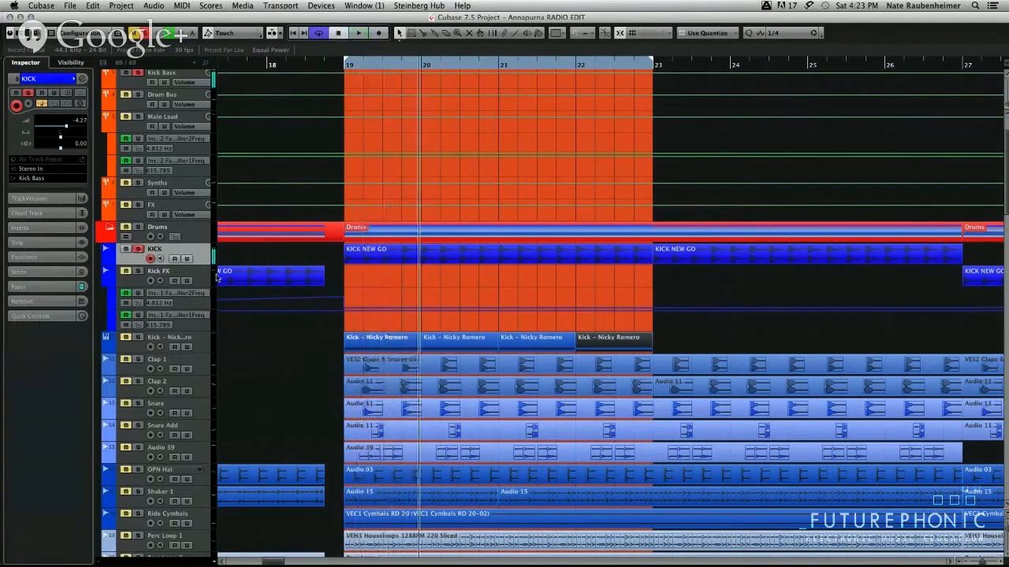
Select the KICK NEW GO part at bar 19, audition it in solo again and go down to the bassline tracks.
click(286, 263)
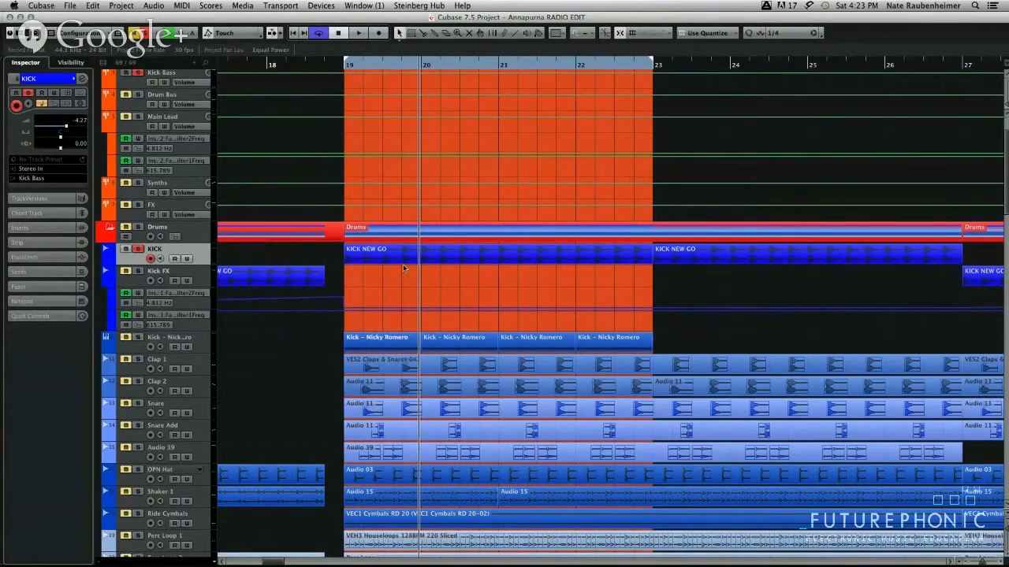
click(412, 259)
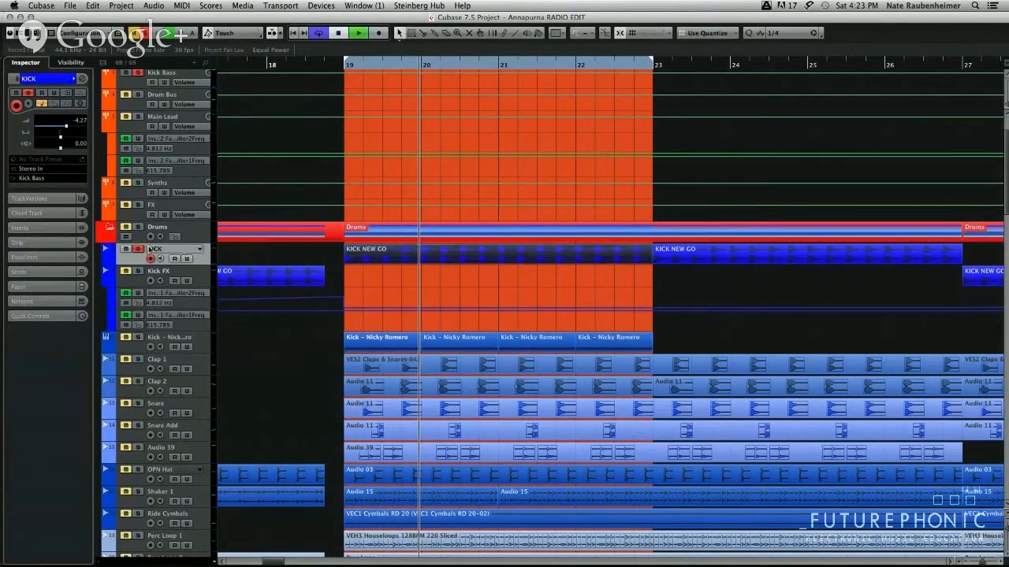
key(space)
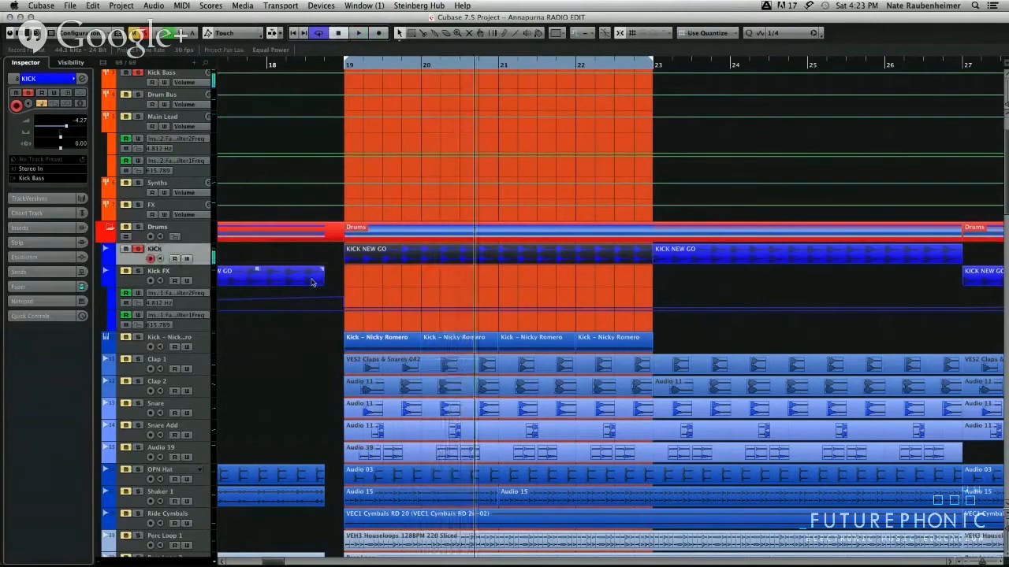
scroll(312, 282, down, 1)
scroll(310, 283, down, 3)
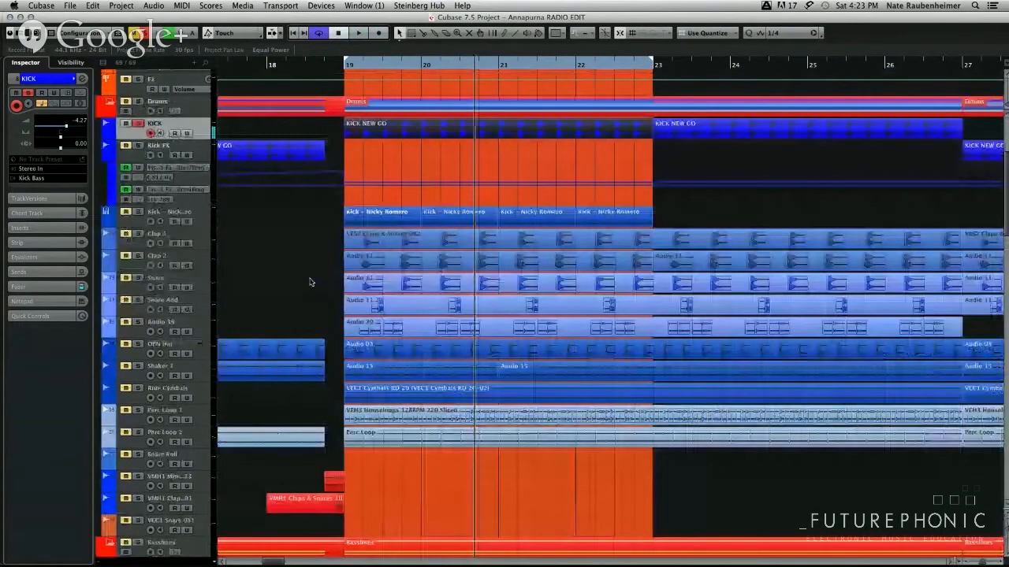
scroll(310, 282, down, 5)
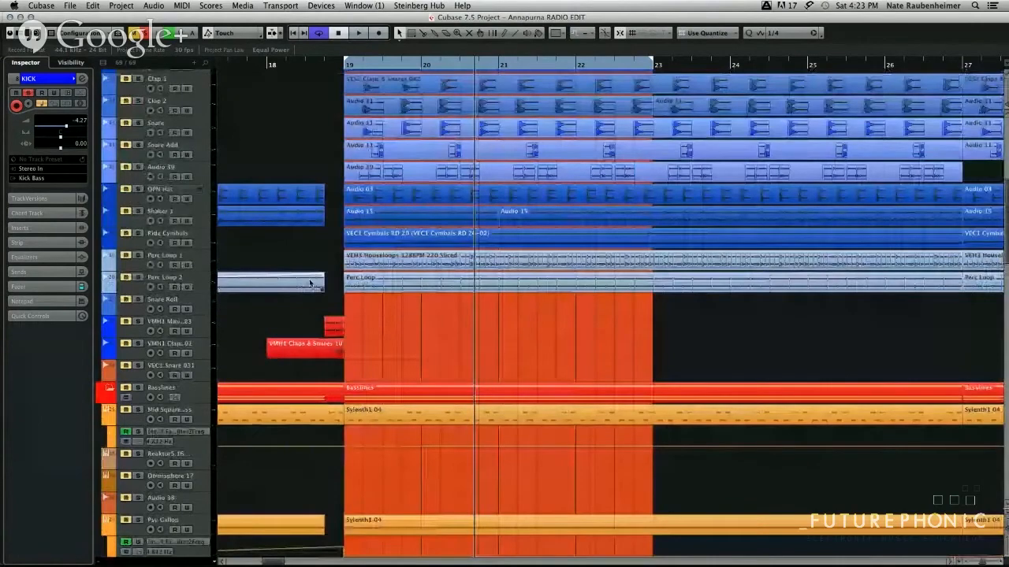
Split the Sylenth1 04 parts on the Mid Square and Psy Gallop bass tracks at bar 23.
scroll(309, 282, down, 2)
click(648, 362)
alt+click(648, 362)
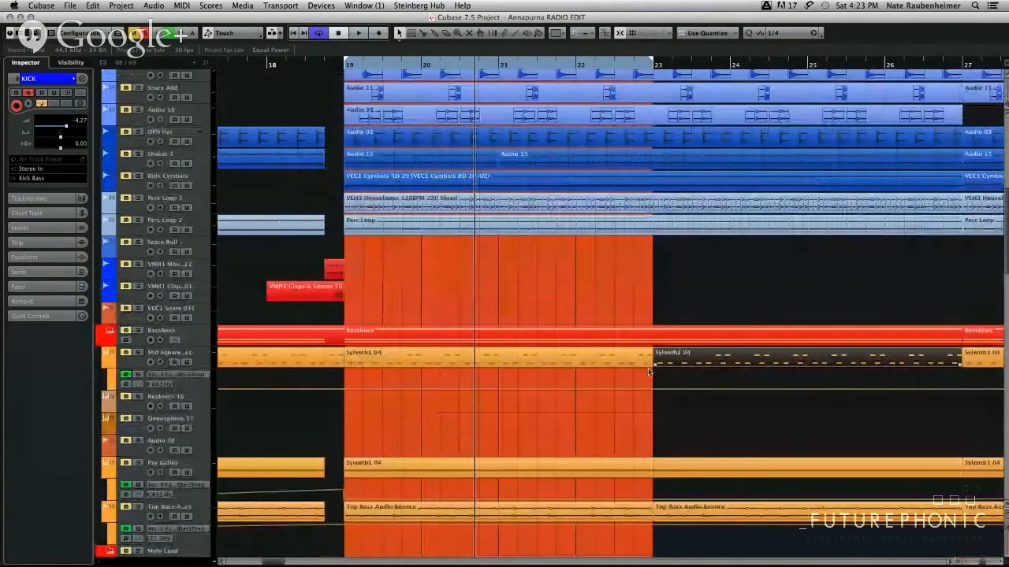
click(423, 311)
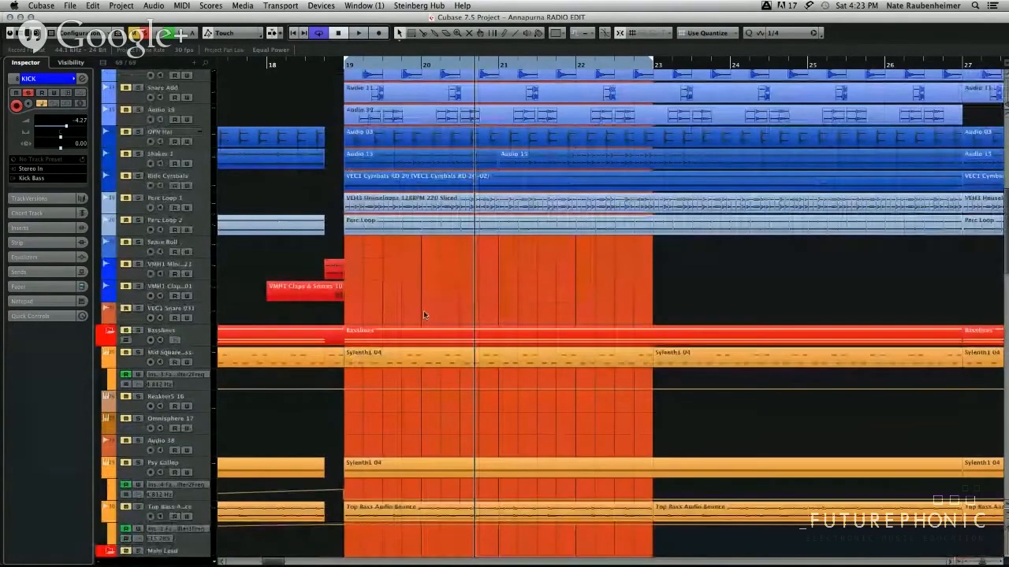
click(651, 471)
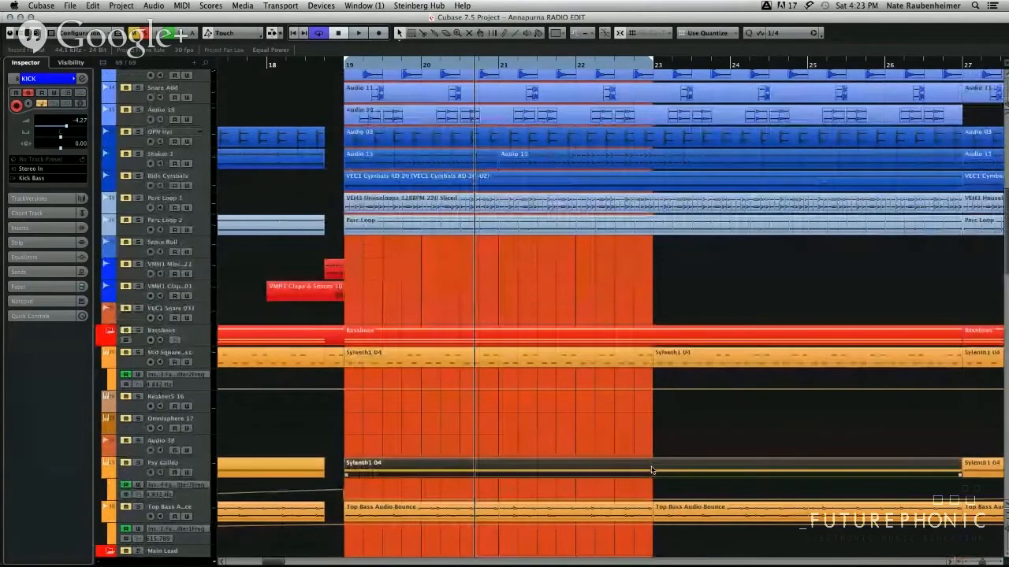
alt+click(653, 471)
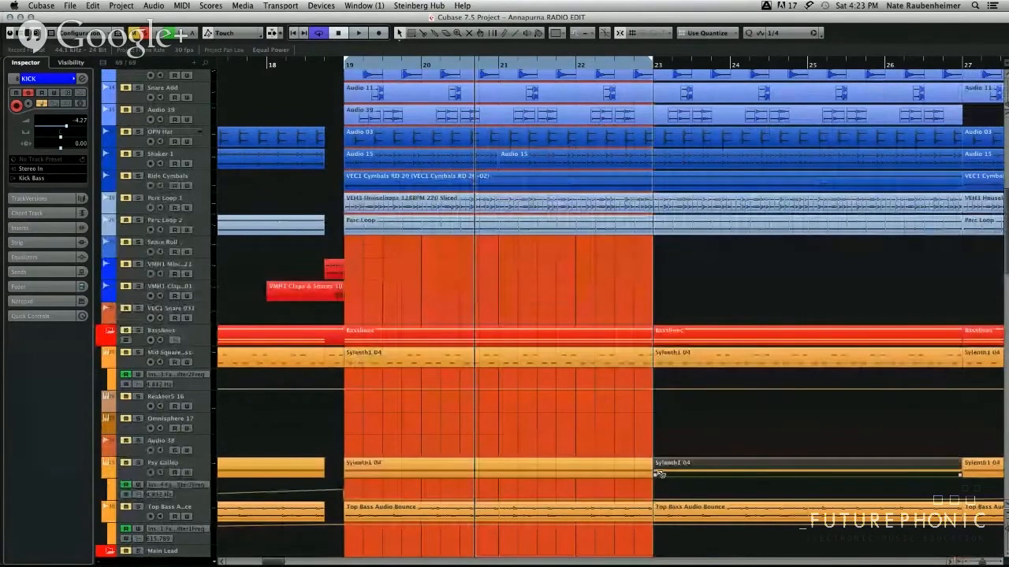
Select the Psy Gallop part between bars 19 and 23, solo its track and audition the loop.
scroll(423, 377, down, 2)
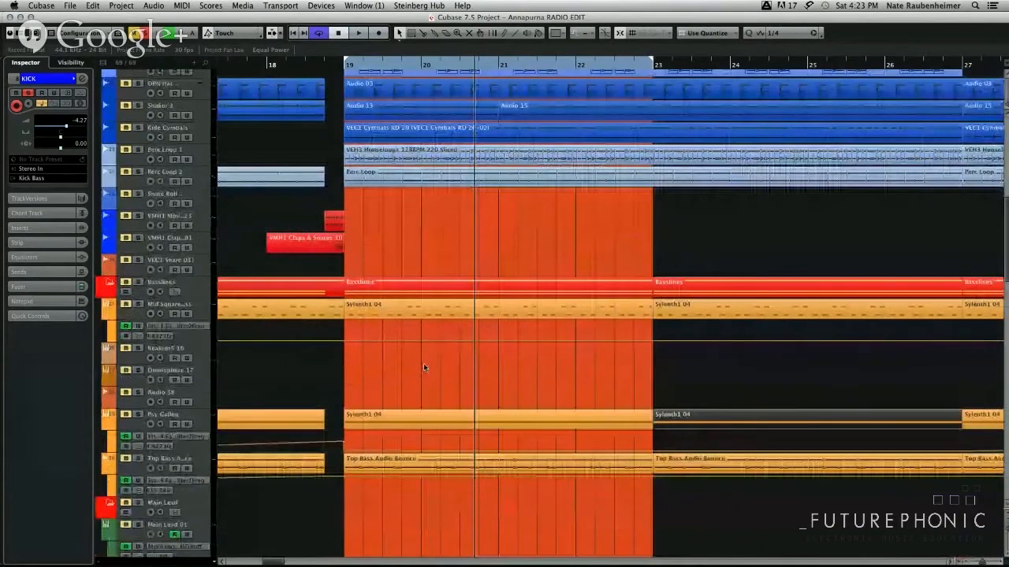
scroll(423, 367, down, 1)
click(418, 400)
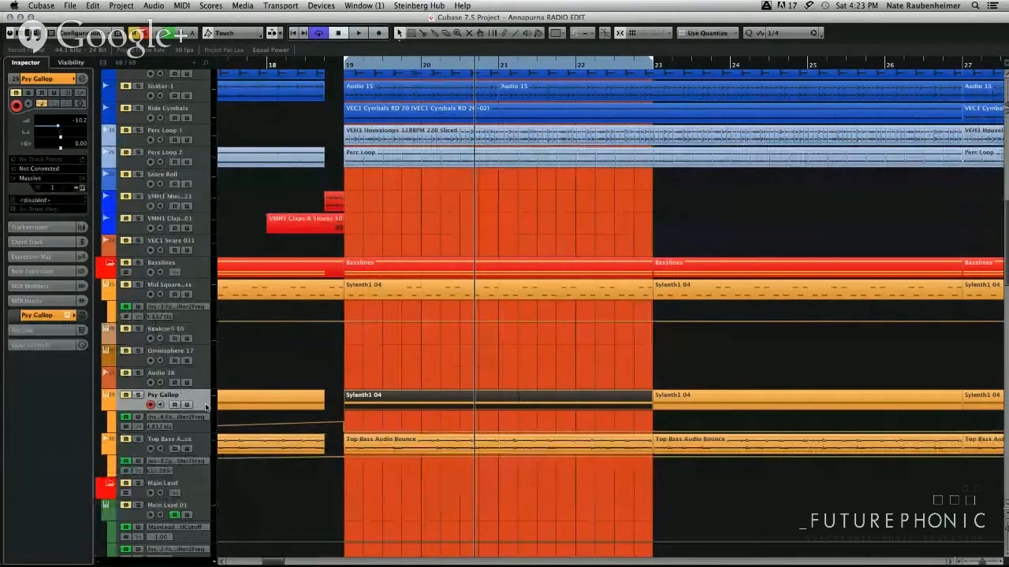
key(s)
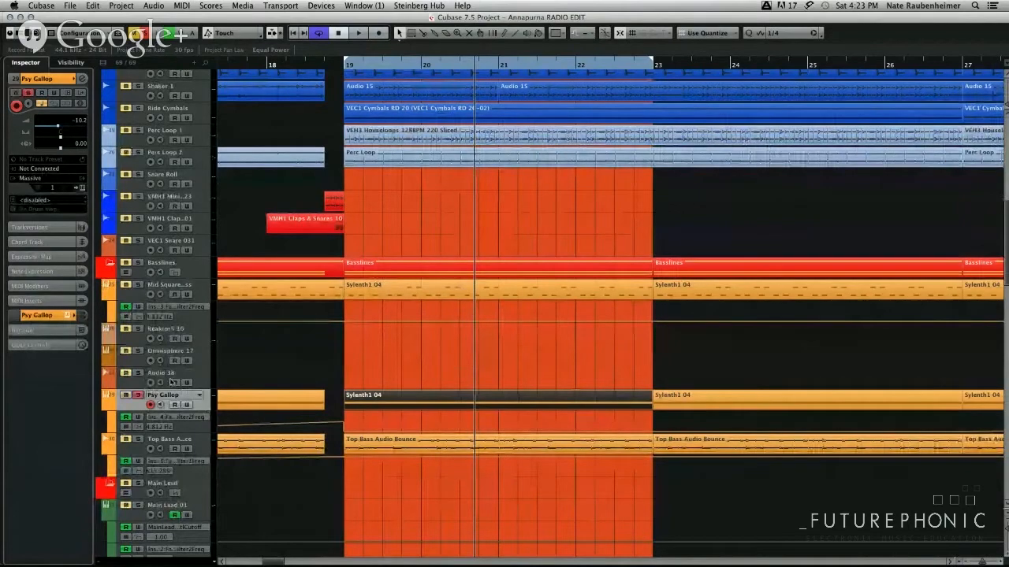
scroll(322, 245, up, 5)
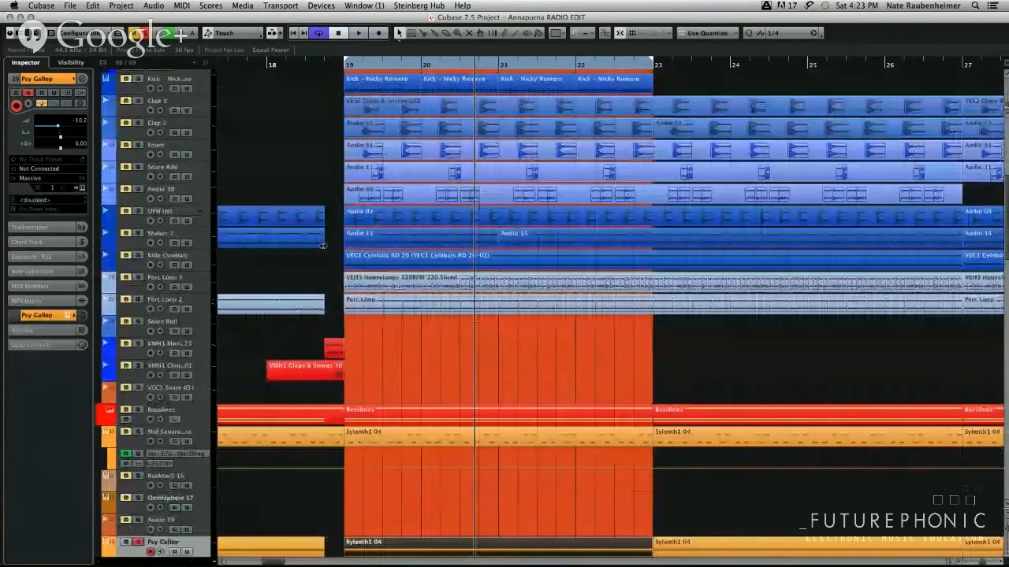
scroll(339, 260, down, 8)
key(space)
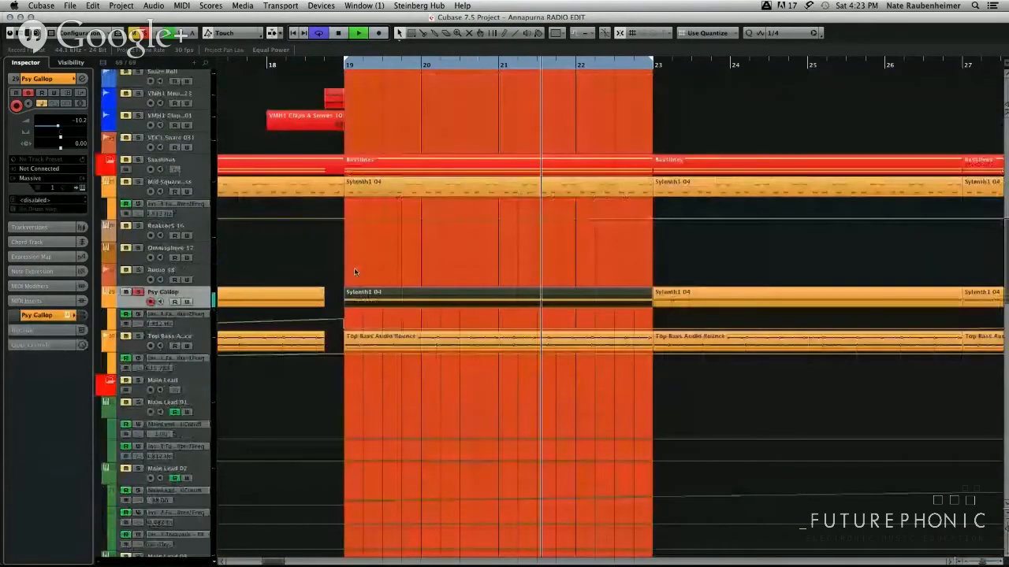
click(320, 275)
key(space)
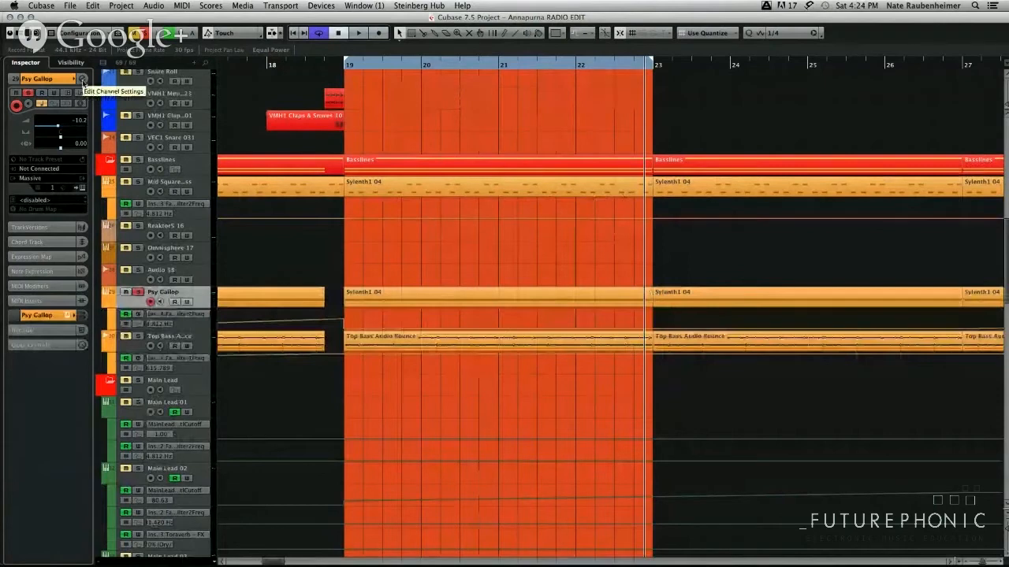
Open the Psy Gallop channel settings and audition the bass with SPL TwinTube open for inspection, closing the plug-in when done.
click(82, 80)
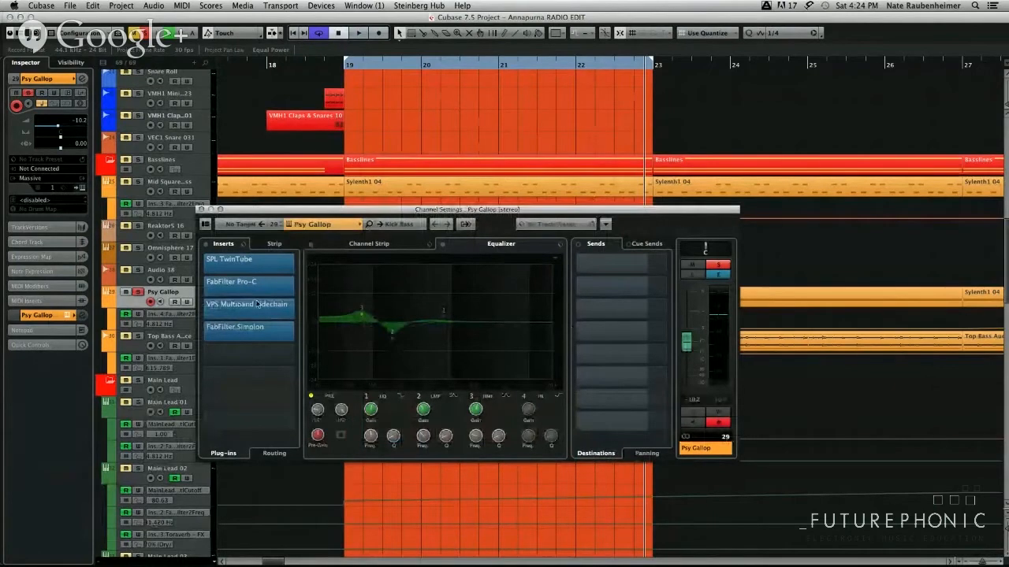
click(231, 269)
click(274, 261)
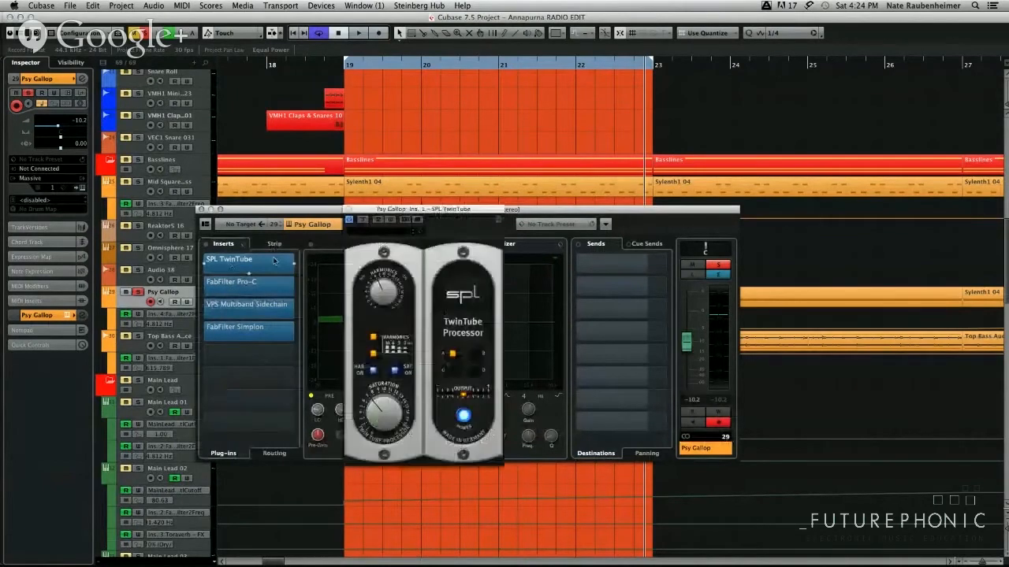
drag(388, 209, 268, 126)
key(space)
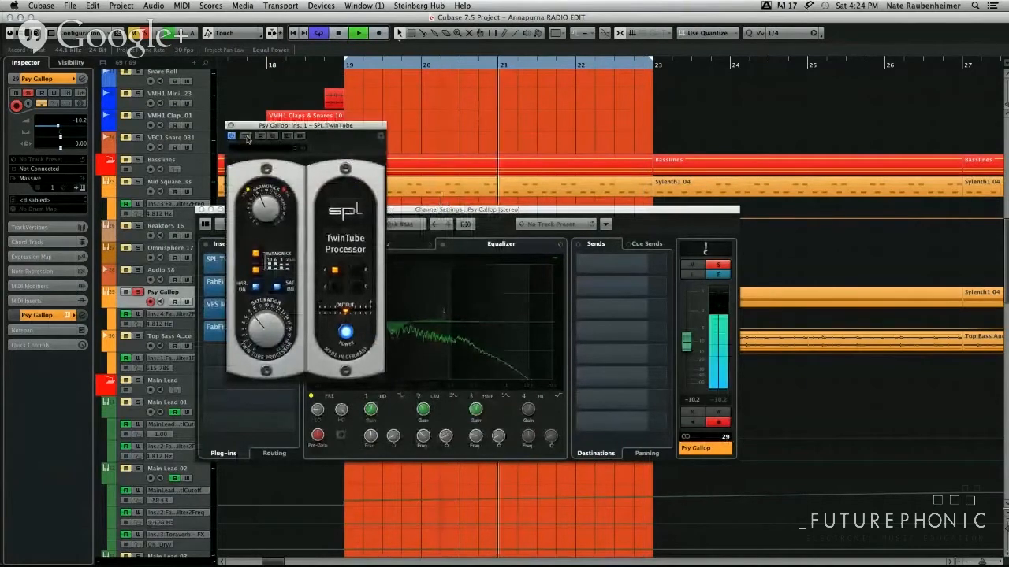
key(space)
click(229, 125)
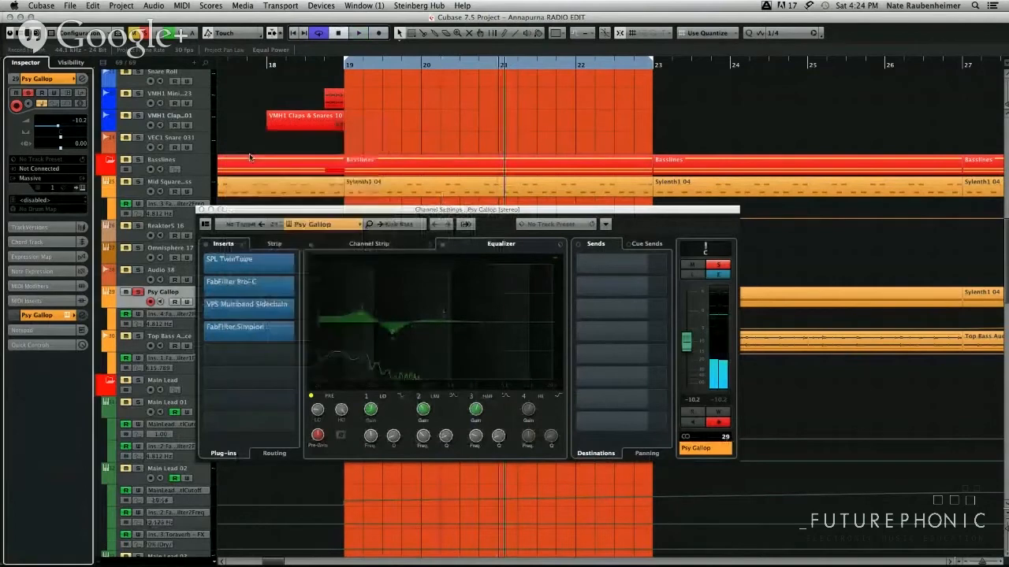
Open VPS Multiband Sidechain on Psy Gallop, place it beside the track list and close the channel settings.
click(265, 309)
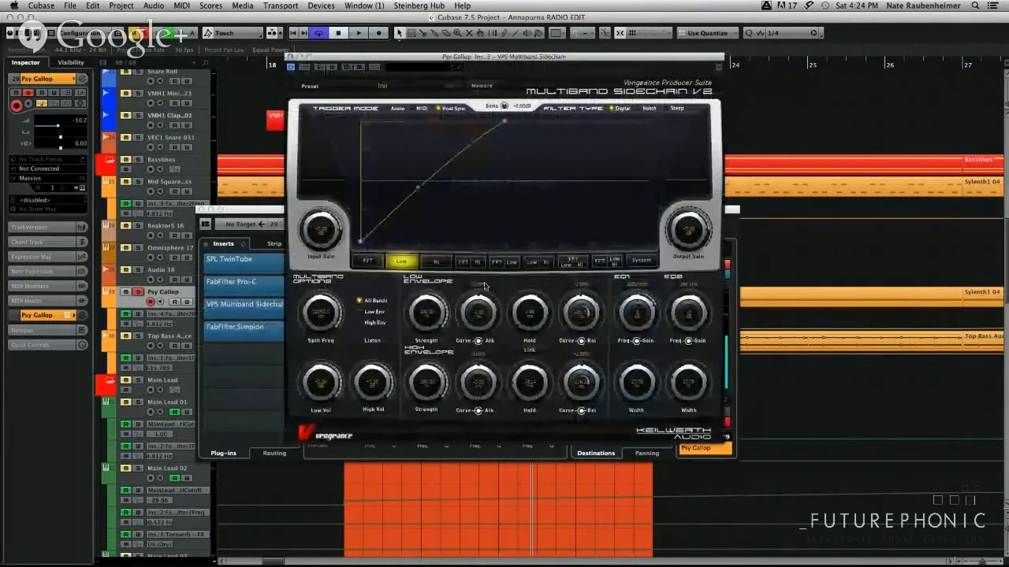
key(space)
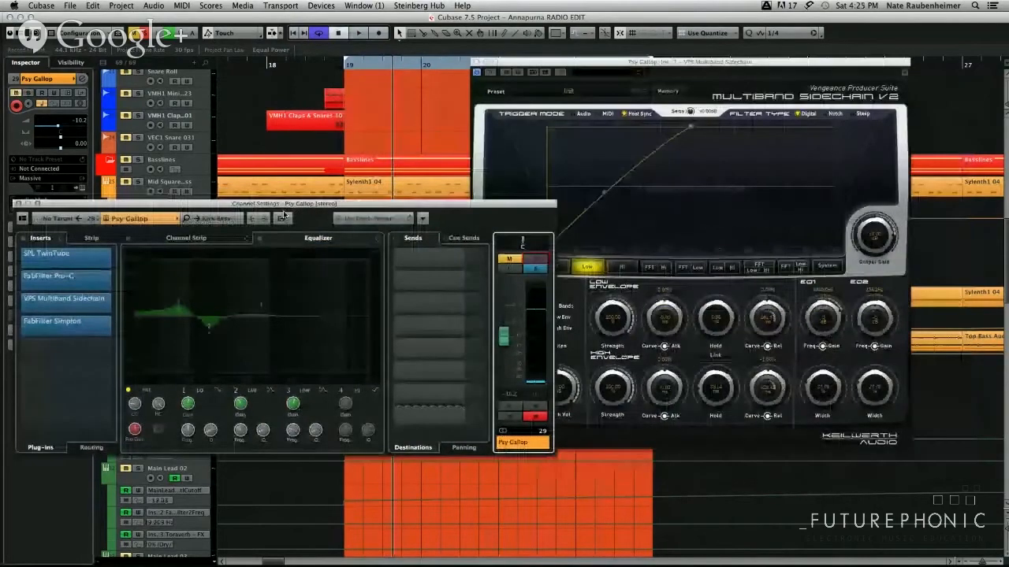
drag(286, 200, 286, 224)
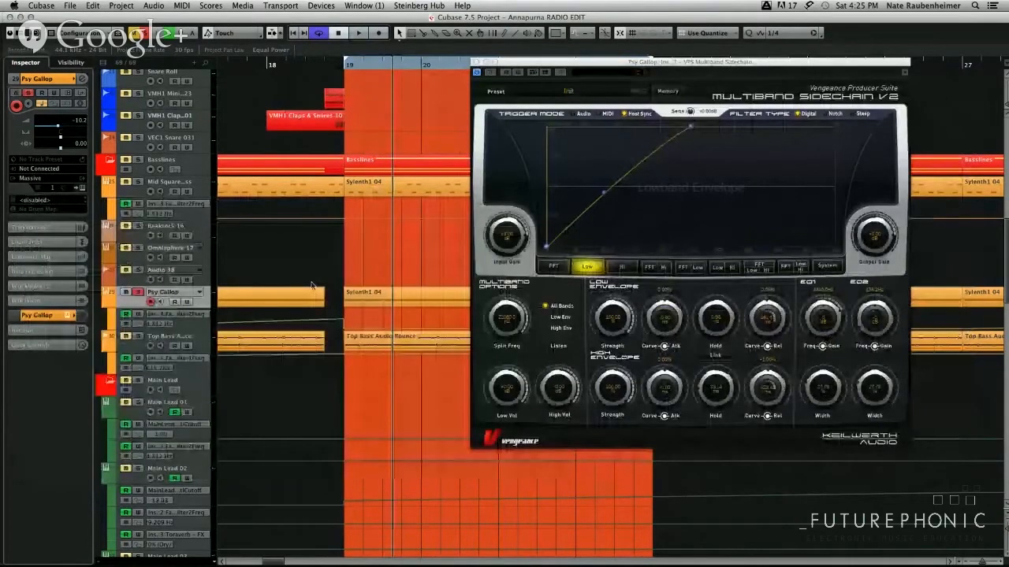
scroll(312, 286, up, 10)
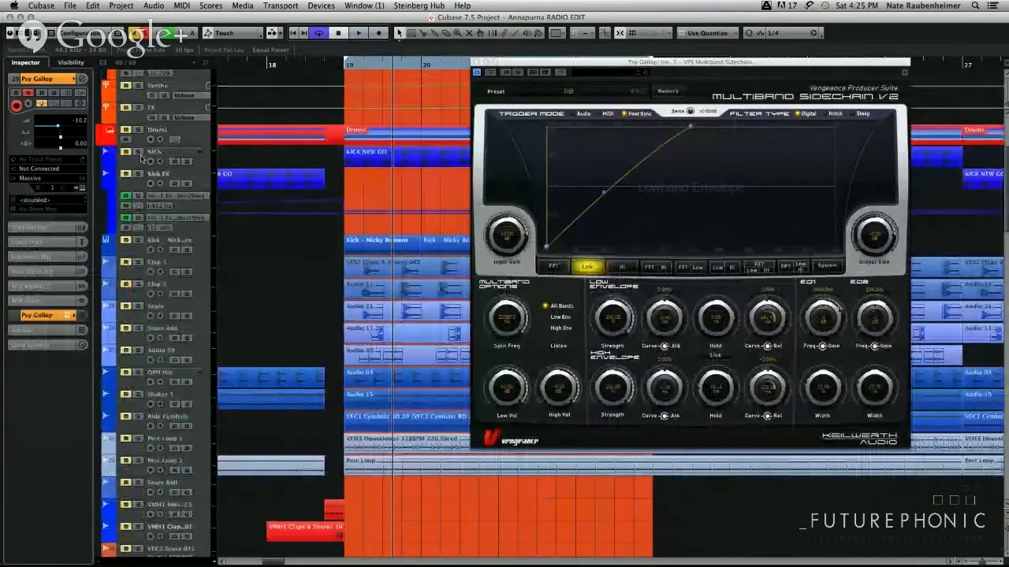
scroll(308, 279, down, 10)
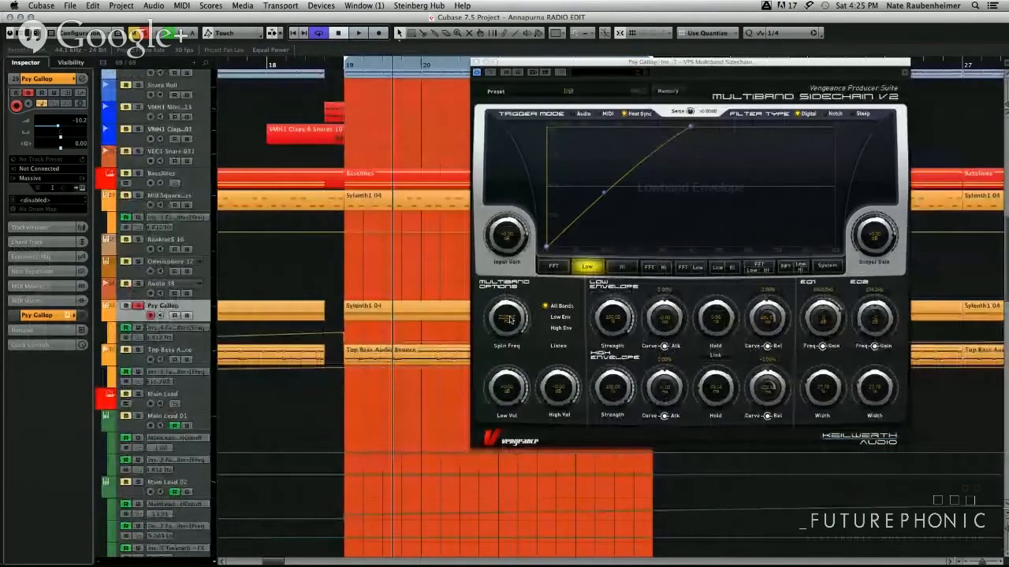
Lower the sidechain's split frequency to about 1000 Hz and inspect the Psy Gallop part's notes in the Key Editor.
drag(502, 327, 513, 383)
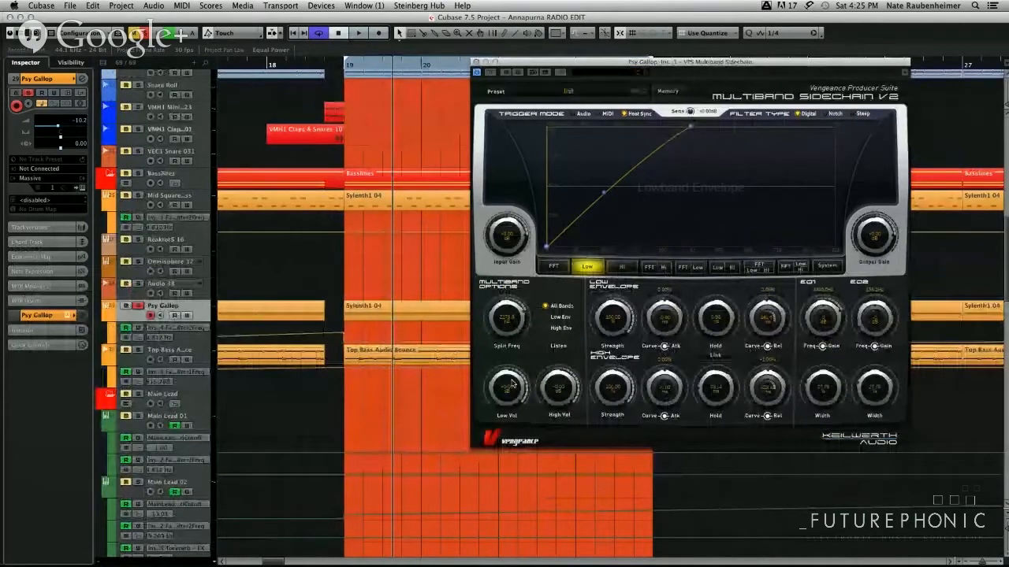
double_click(410, 300)
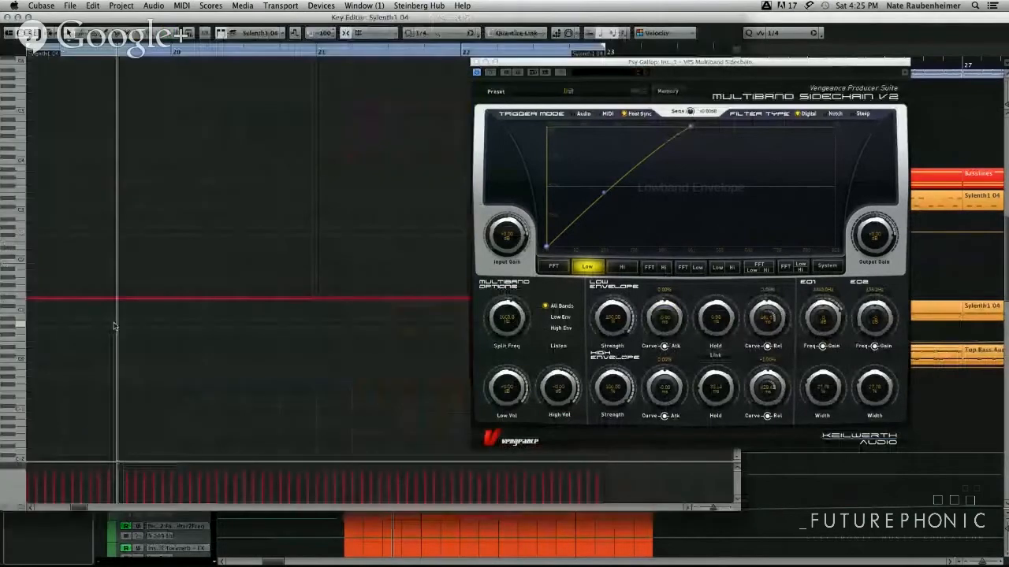
key(h)
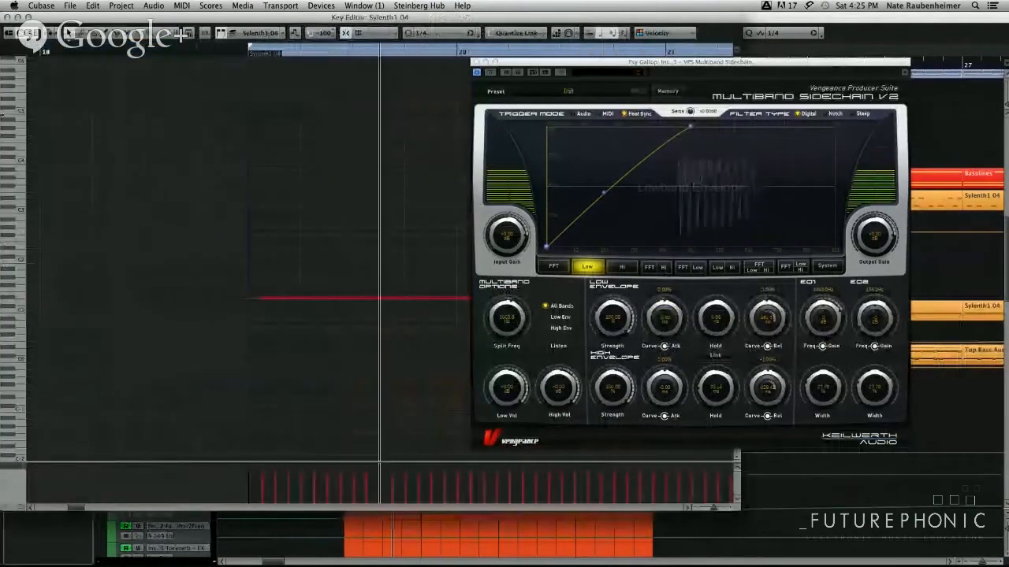
key(Escape)
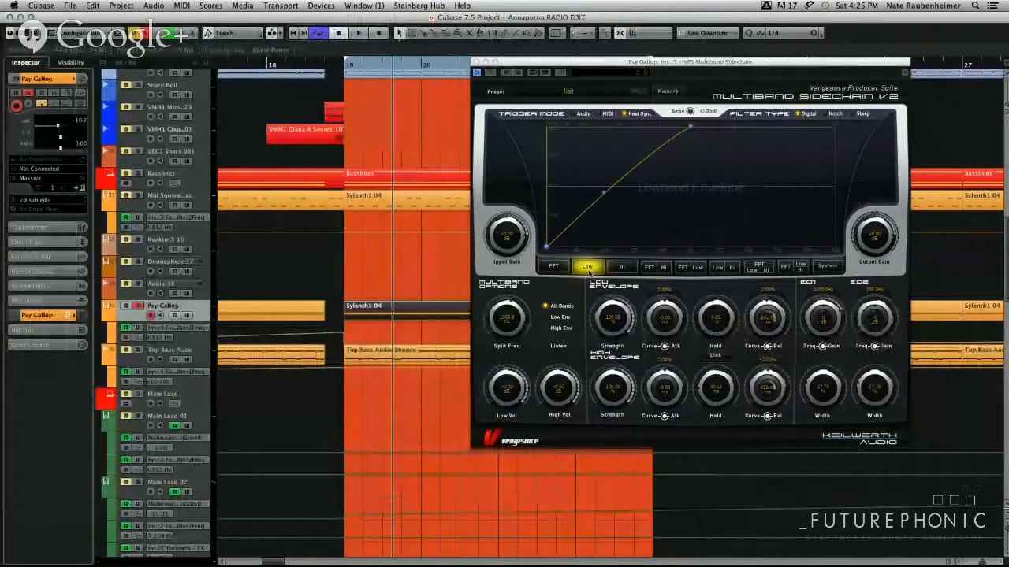
Reshape the high-band sidechain envelope with a rounder release curve, no hold and about half the strength, and audition it.
click(622, 268)
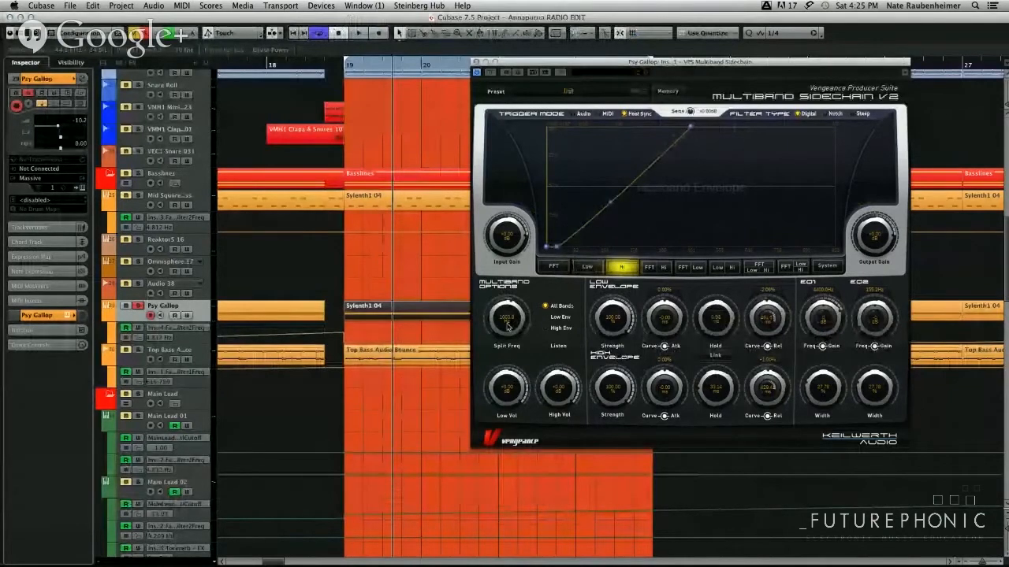
drag(507, 327, 509, 322)
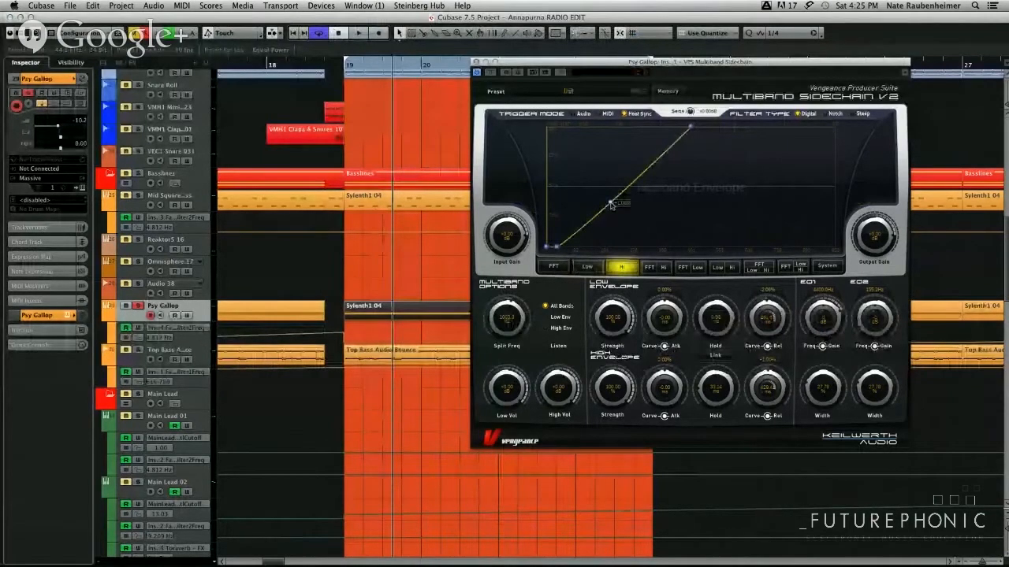
drag(611, 205, 611, 162)
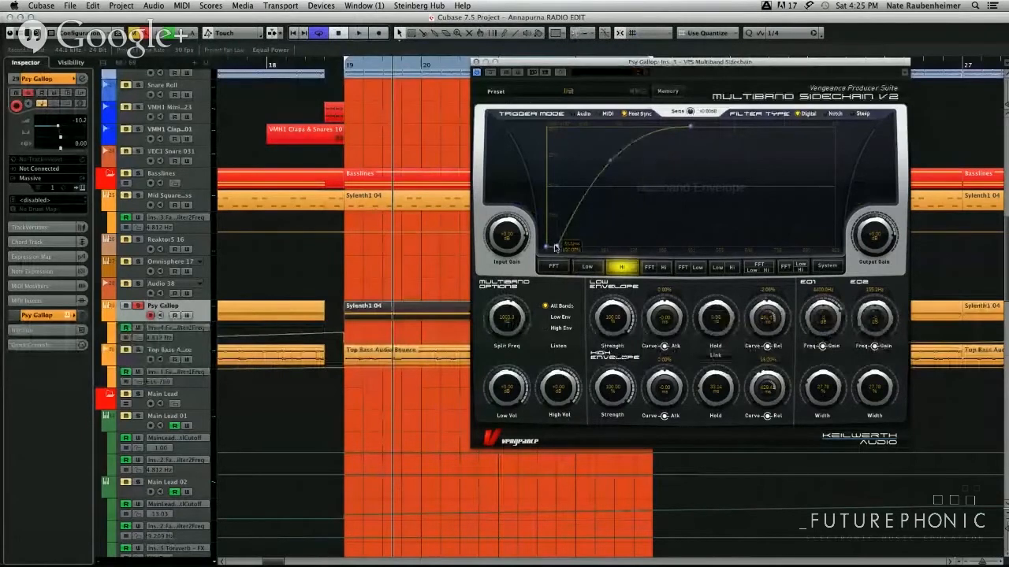
drag(555, 247, 552, 185)
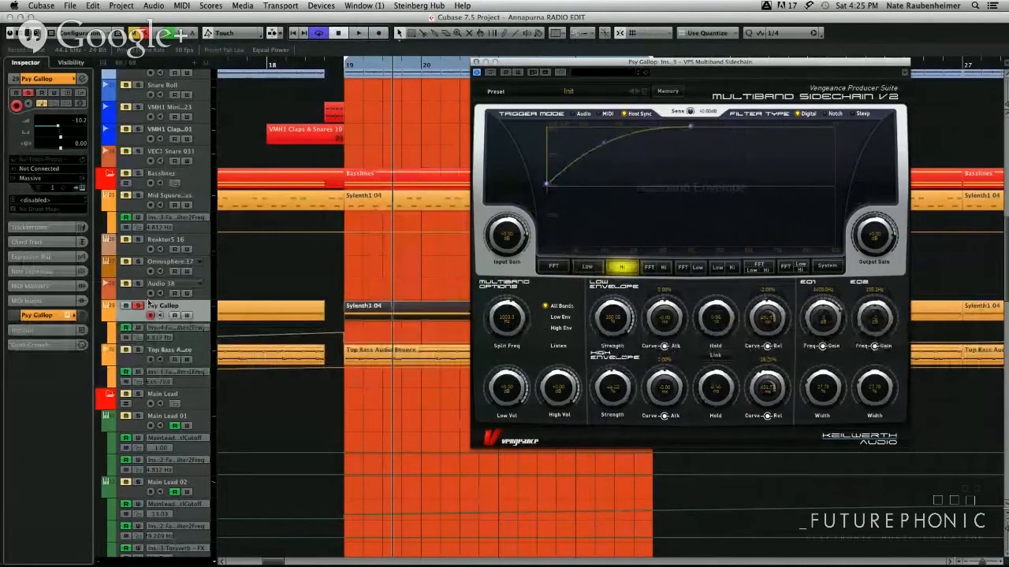
key(space)
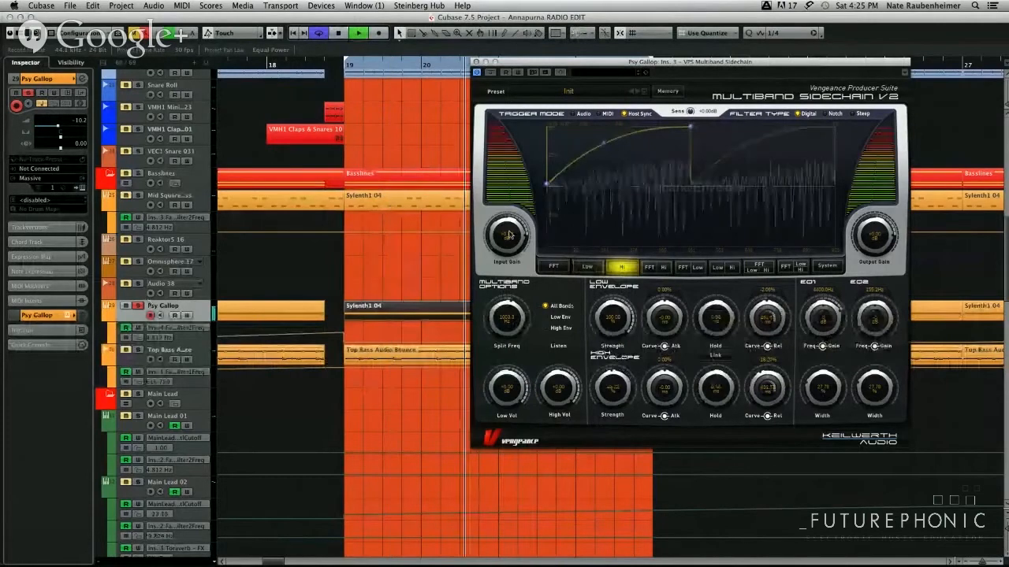
key(space)
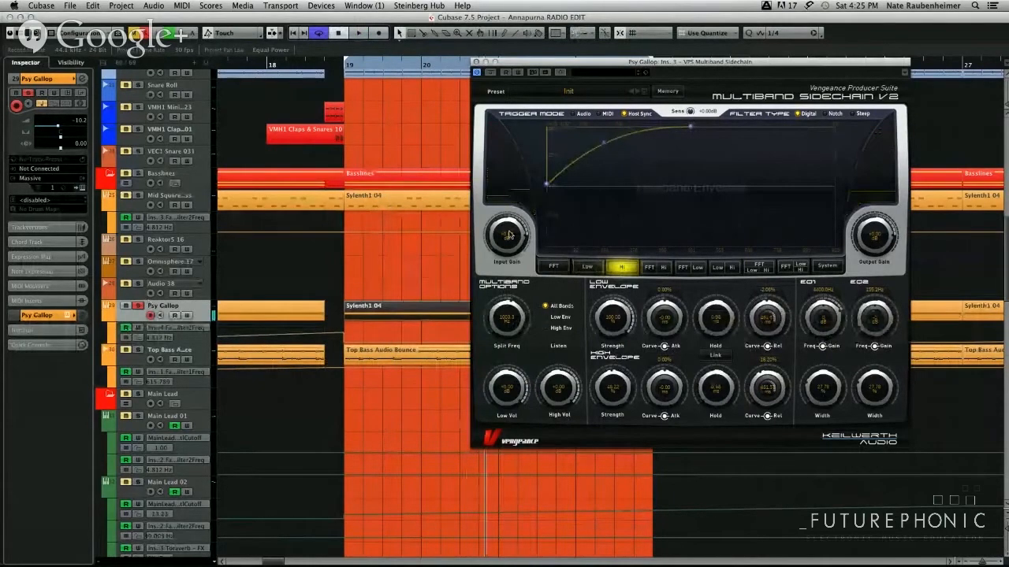
Add a hold stage to the low-band envelope, raise the split frequency to about 4600 Hz while auditioning and shorten the hold.
click(587, 266)
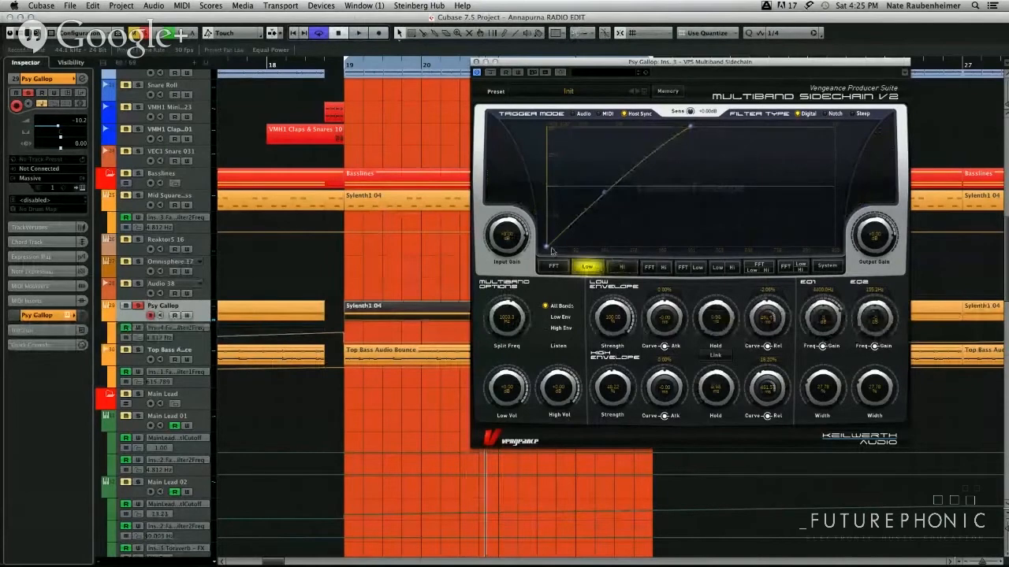
drag(552, 251, 568, 246)
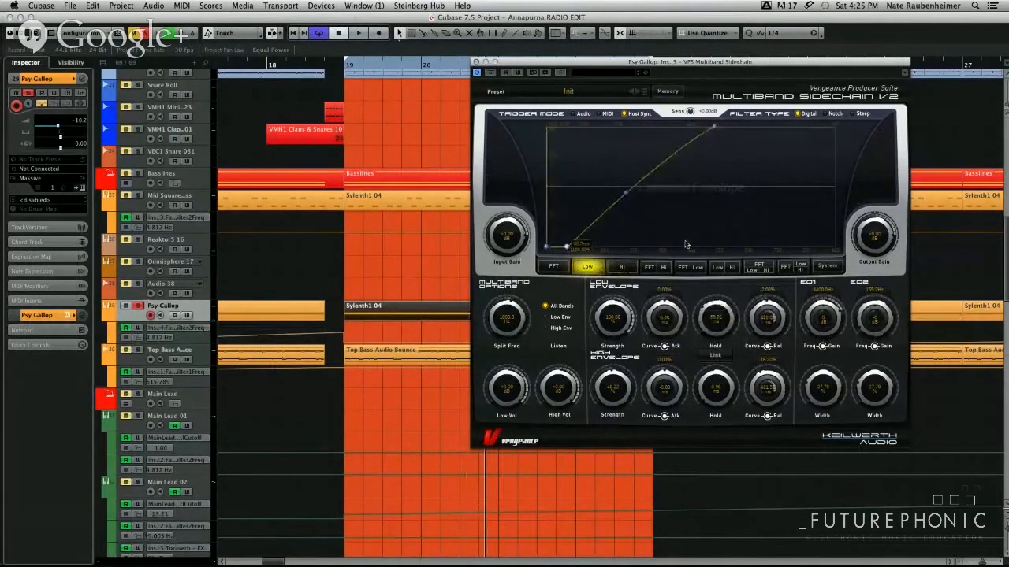
key(space)
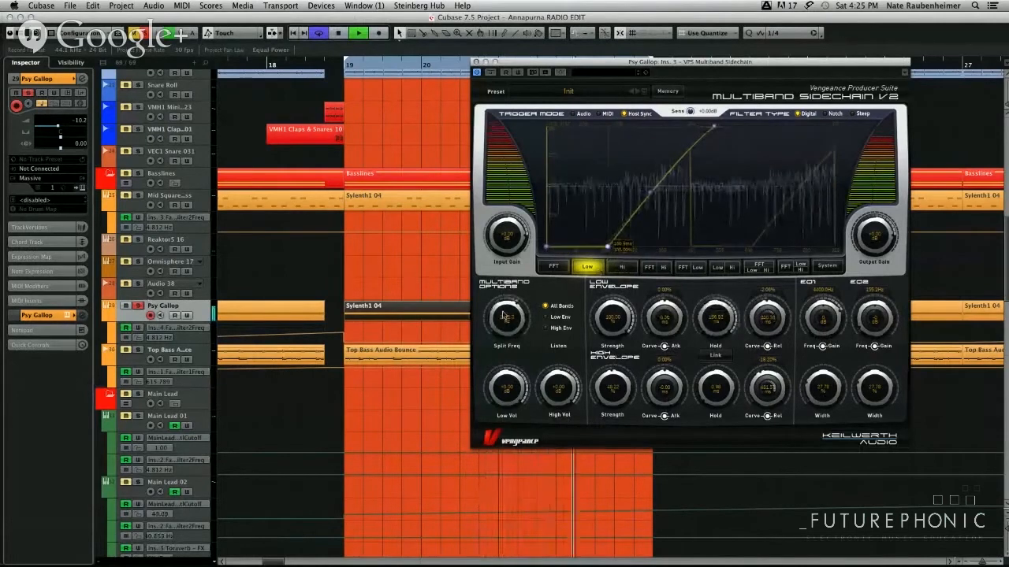
drag(505, 316, 510, 263)
key(space)
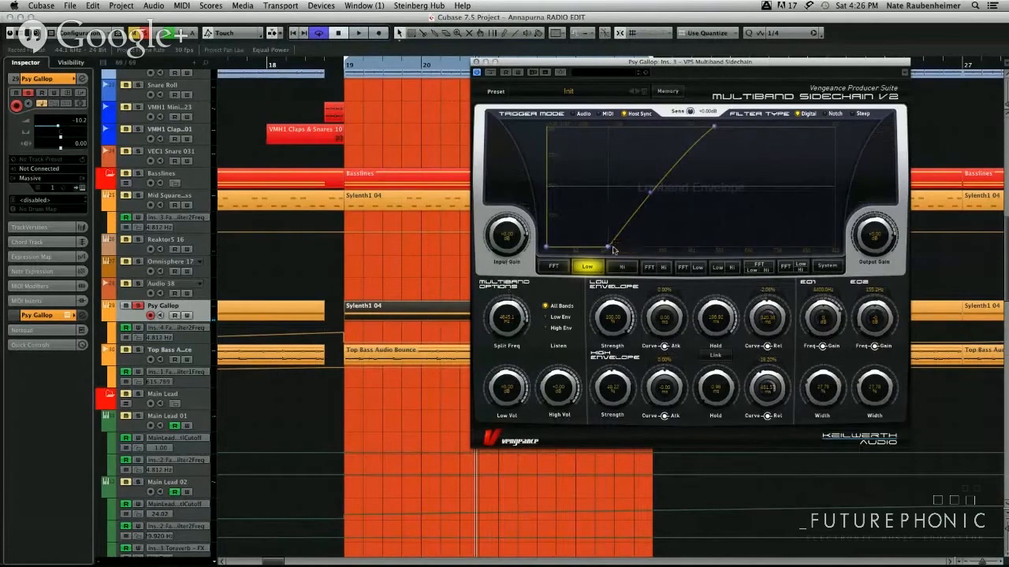
drag(610, 250, 595, 253)
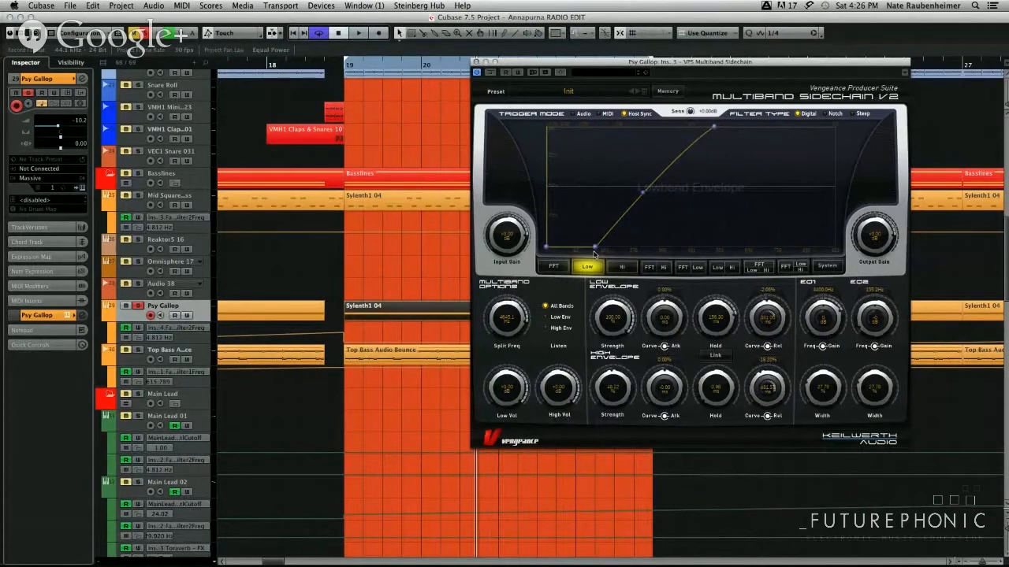
drag(595, 254, 564, 260)
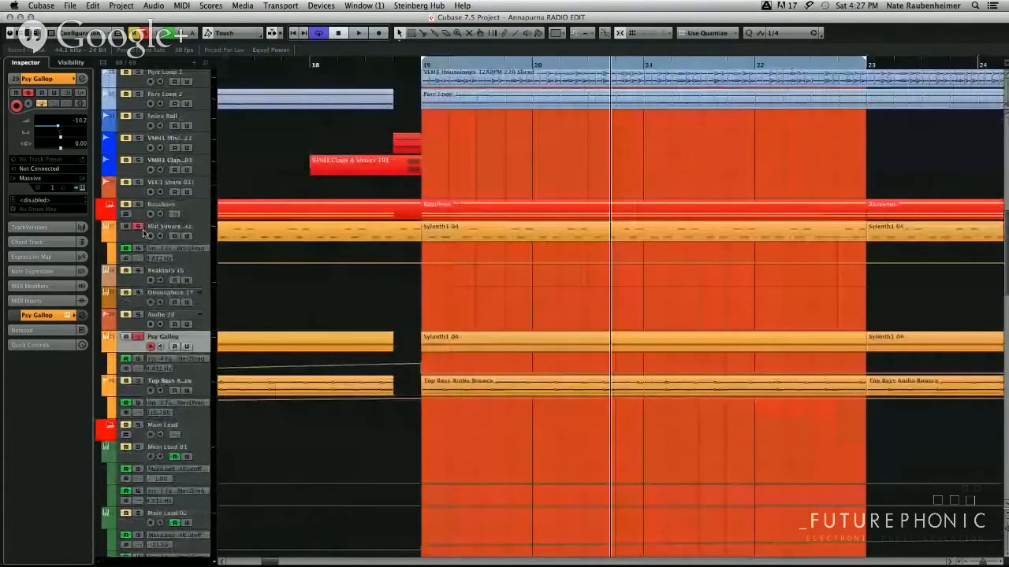
Open the channel settings of the Mid Square Bass track, place them beside the track list and audition the bass soloed without Psy Gallop.
click(144, 231)
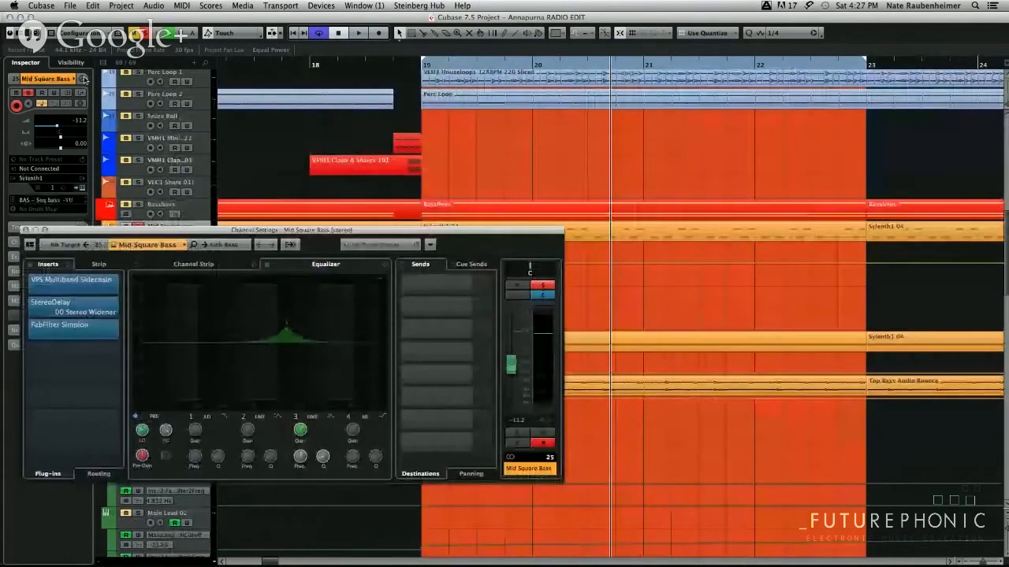
click(84, 79)
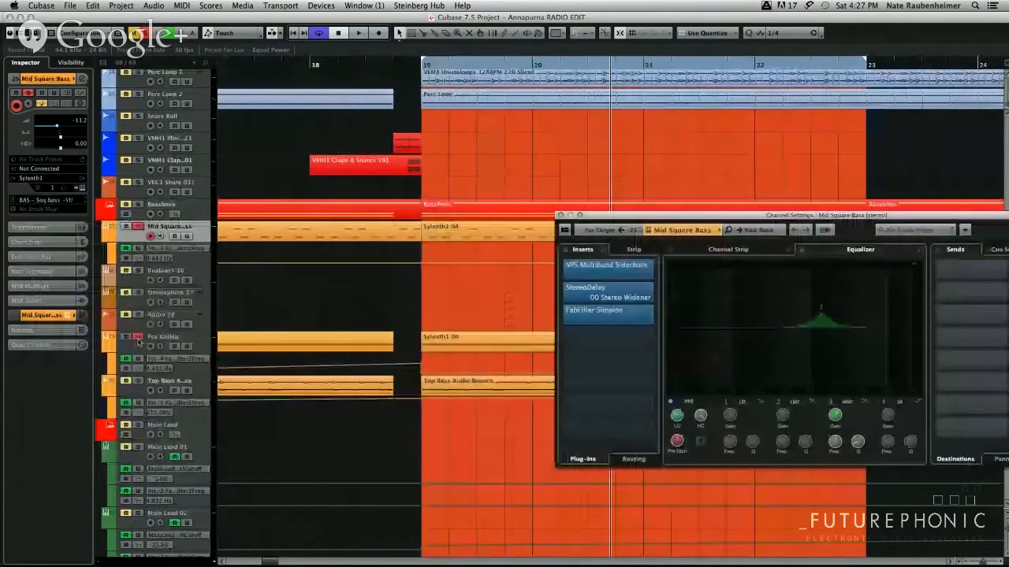
key(space)
scroll(138, 340, up, 4)
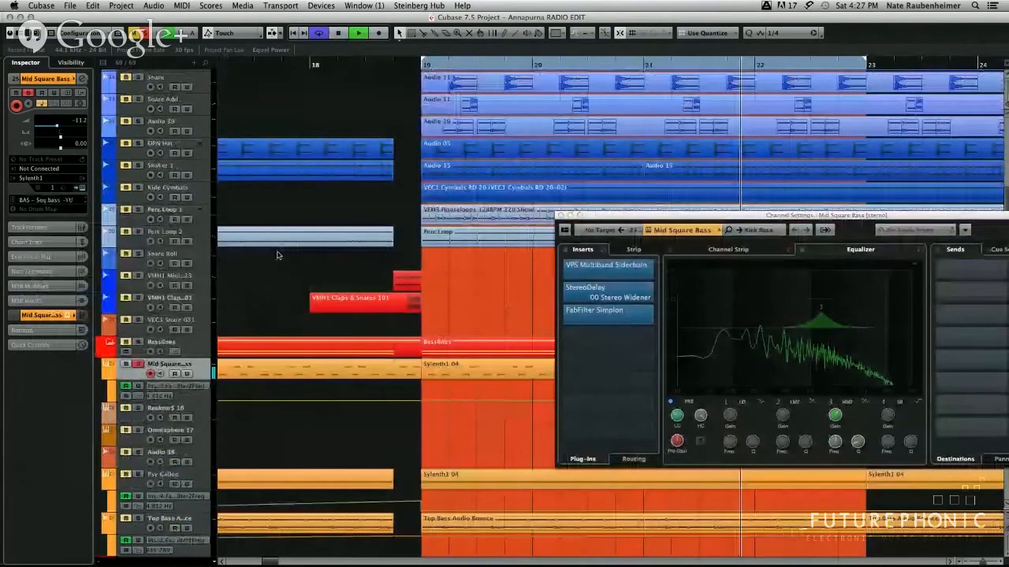
scroll(278, 254, up, 6)
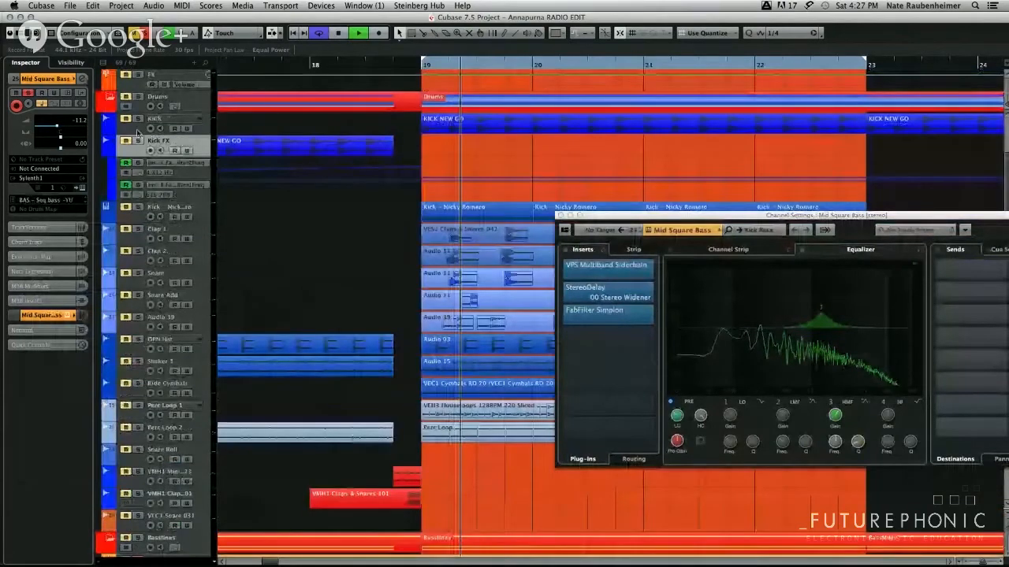
Select the Kick FX track, move its channel settings below the bass tracks and audition Mid Square Bass together with Psy Gallop.
click(138, 135)
scroll(138, 135, down, 10)
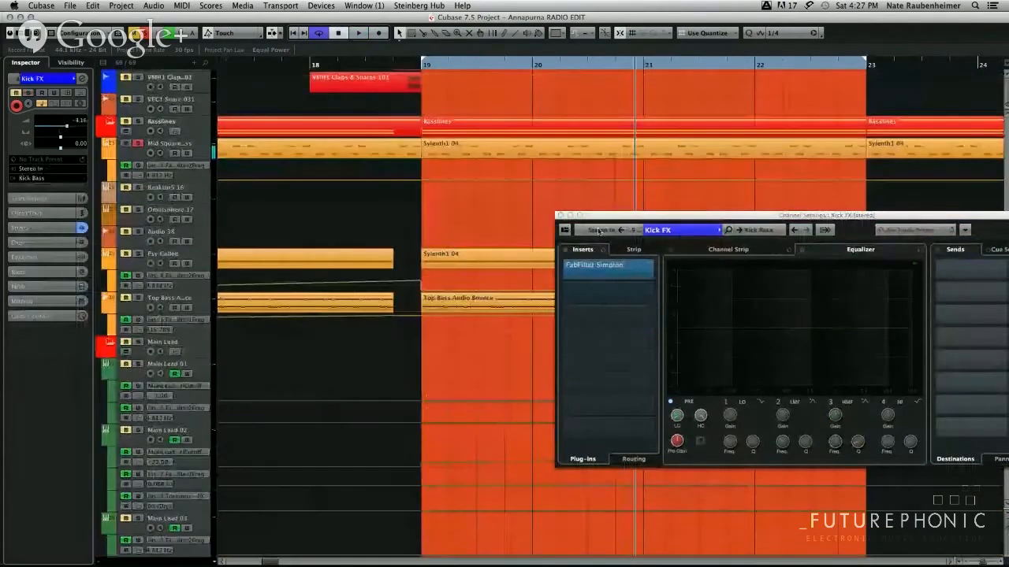
drag(599, 231, 465, 318)
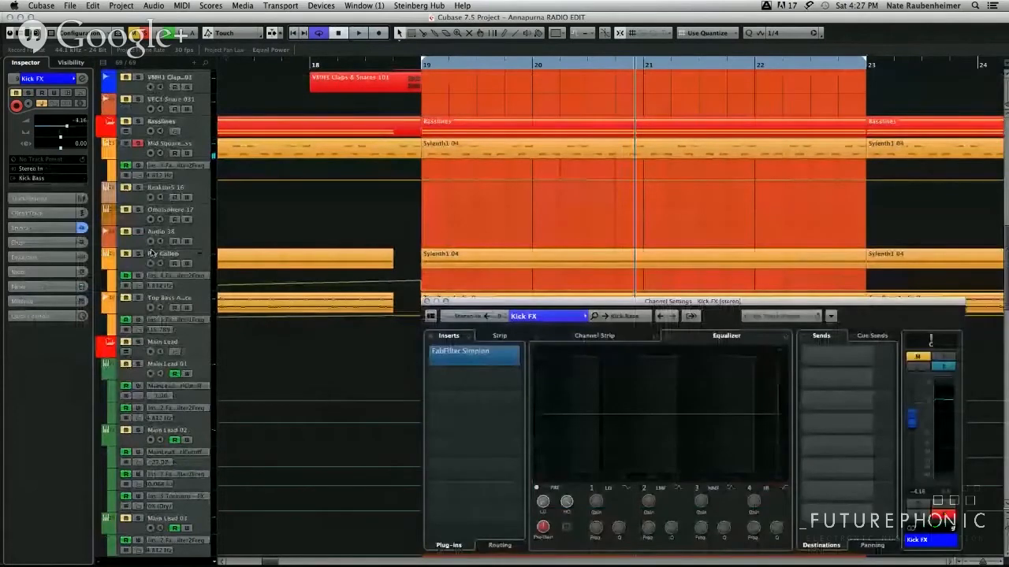
drag(529, 301, 438, 259)
key(space)
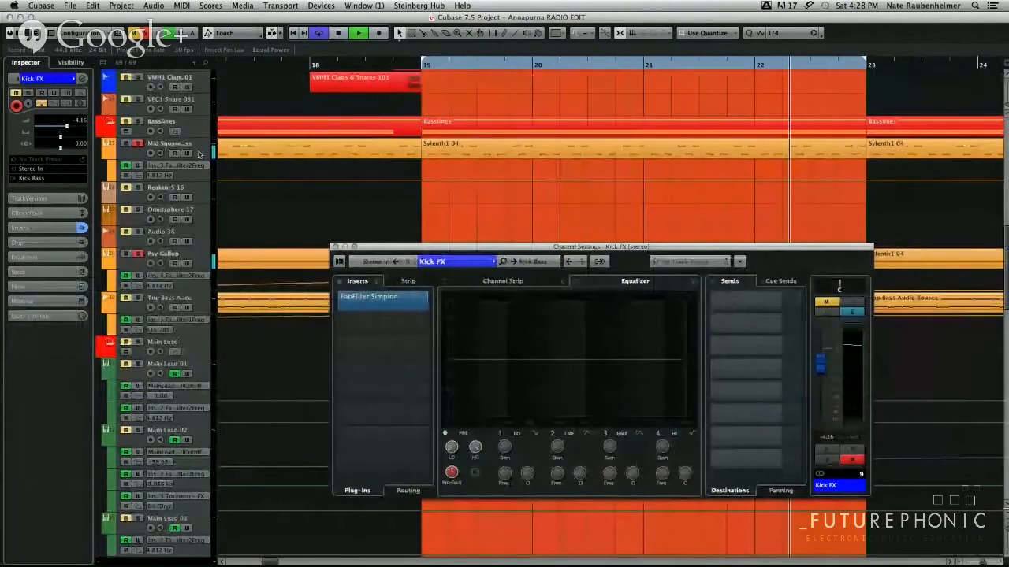
Examine Mid Square Bass's EQ and open its StereoDelay insert, placing the plug-in above the channel settings to inspect its settings.
click(199, 154)
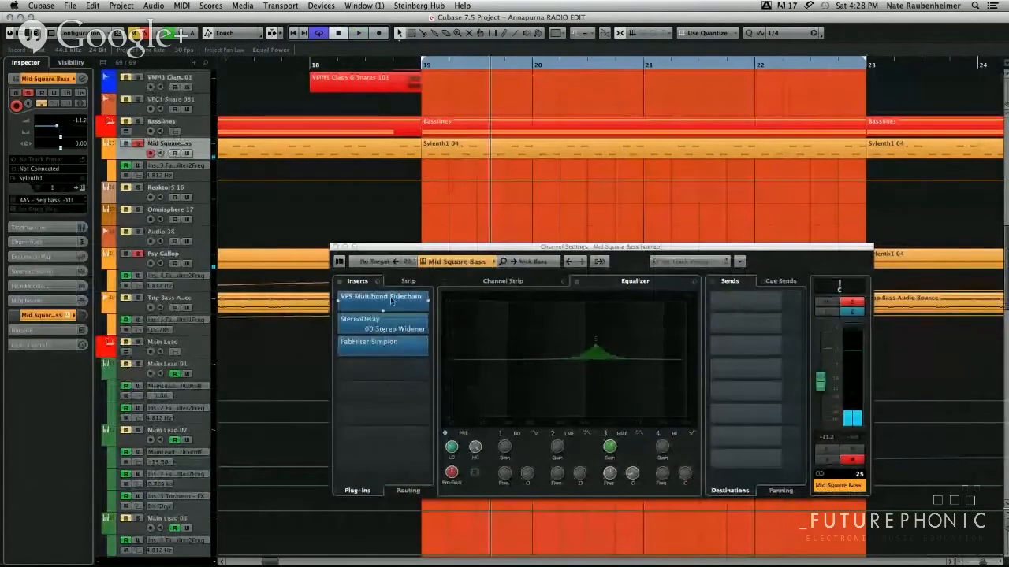
click(452, 448)
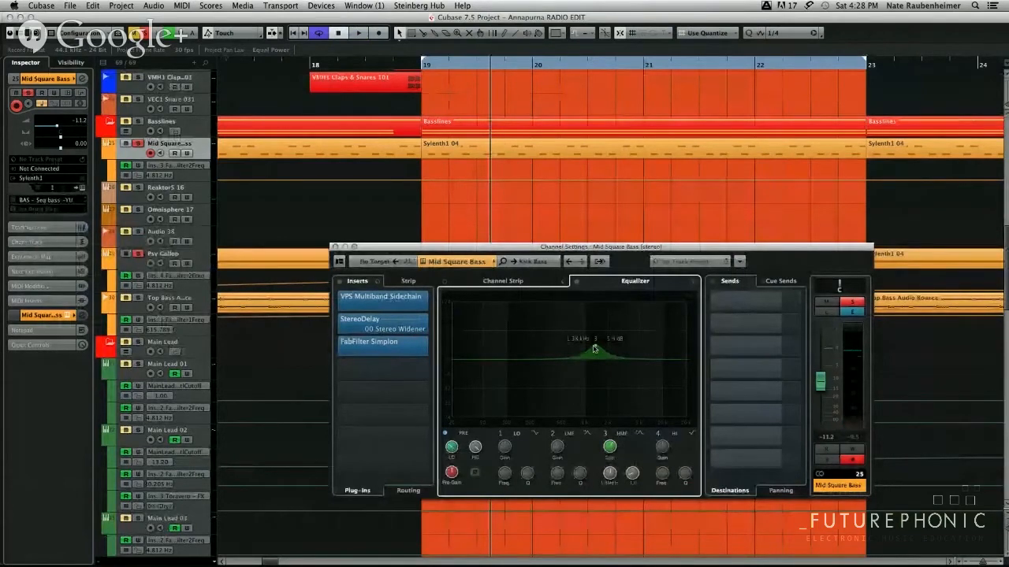
click(388, 322)
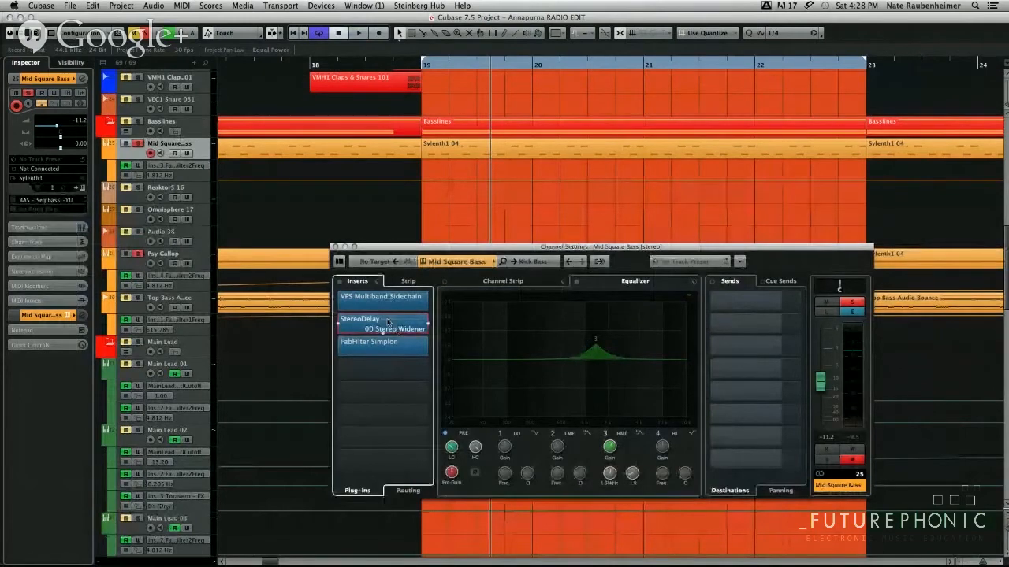
click(388, 322)
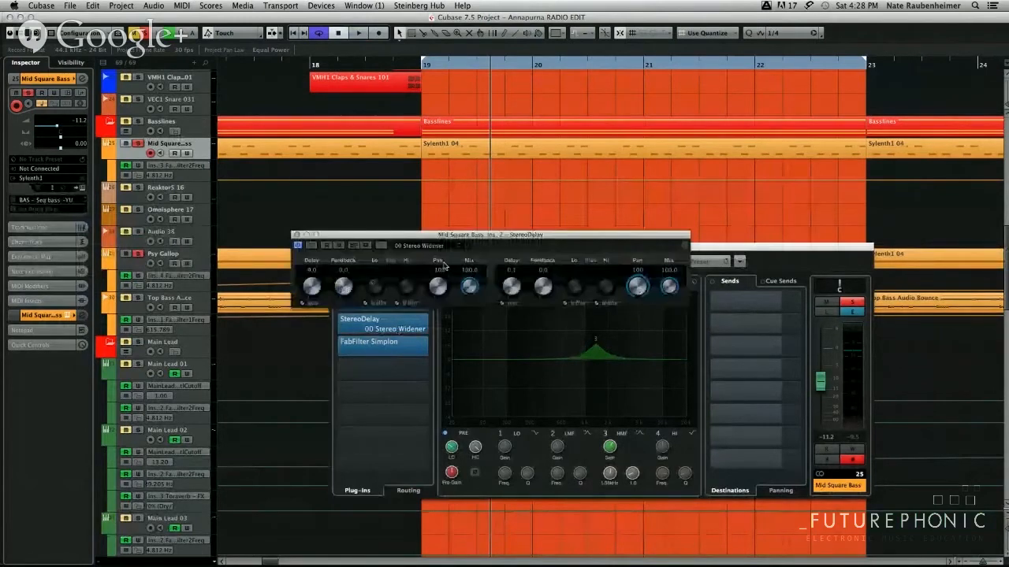
drag(433, 237, 434, 282)
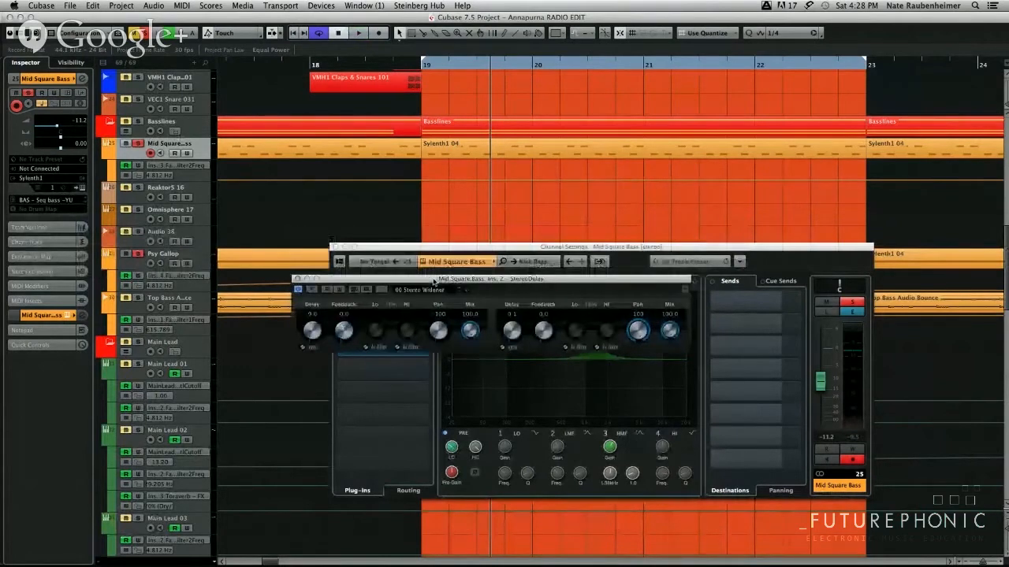
drag(433, 281, 350, 363)
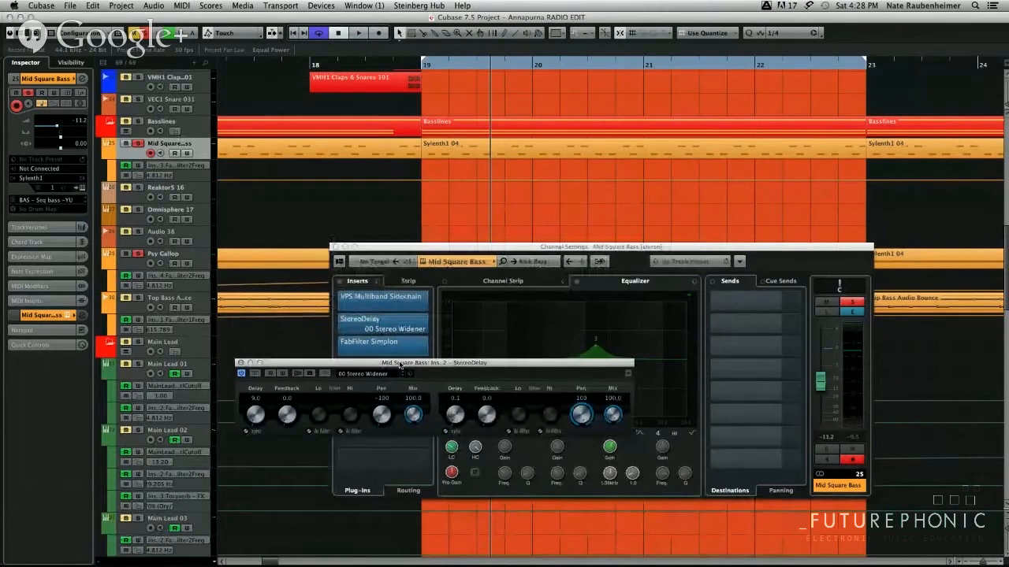
drag(399, 365, 393, 364)
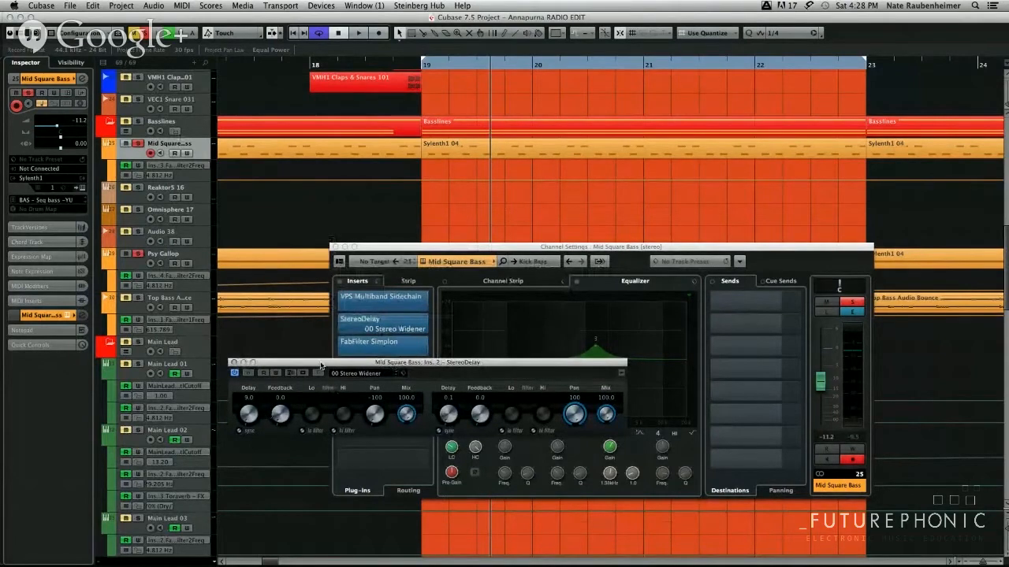
drag(320, 366, 404, 190)
Insert VPS Stereo Matrix in Mid Square Bass's fourth insert slot and set its right delay to about 9.2 ms.
click(399, 370)
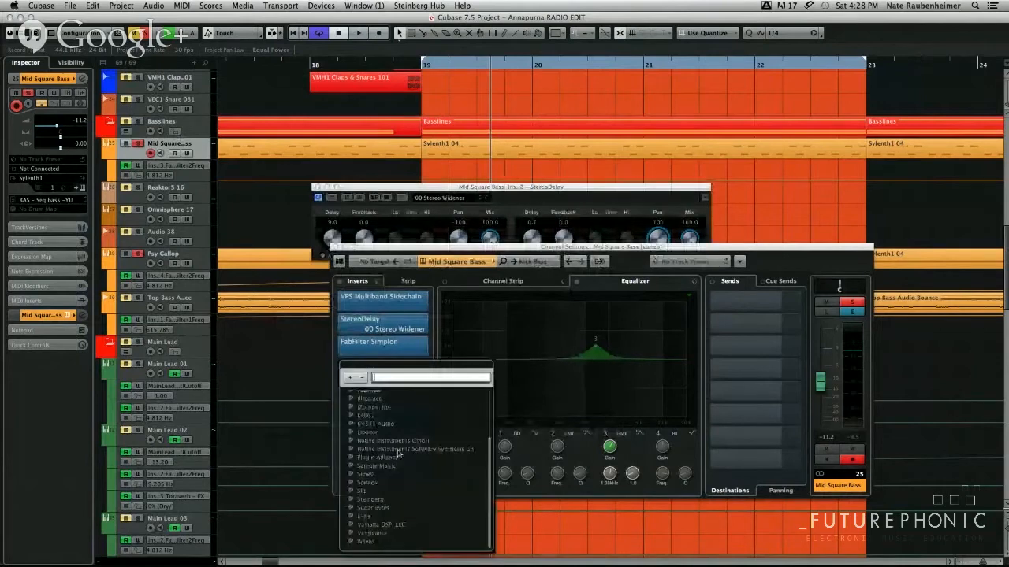
click(373, 534)
scroll(388, 476, down, 5)
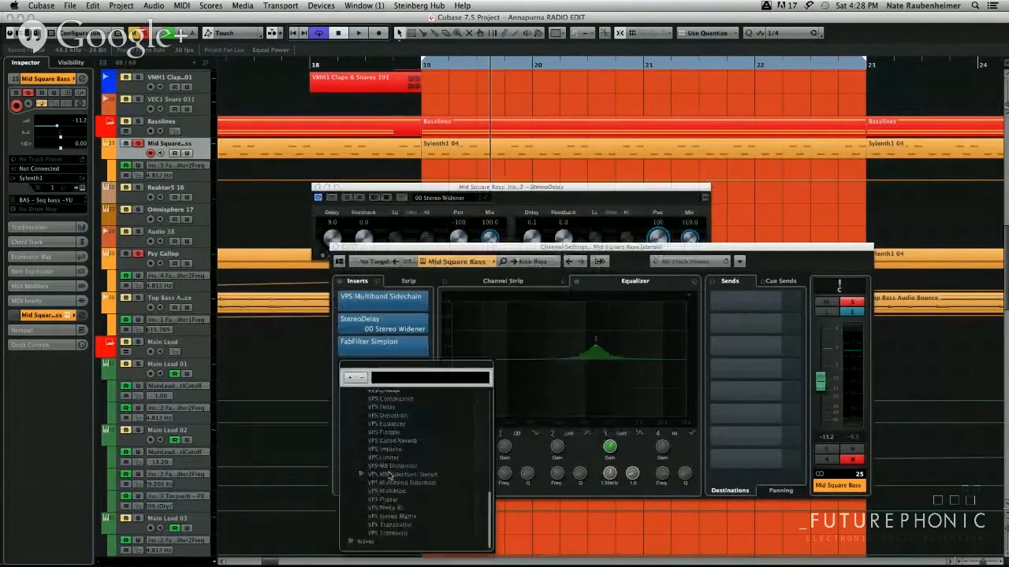
click(397, 516)
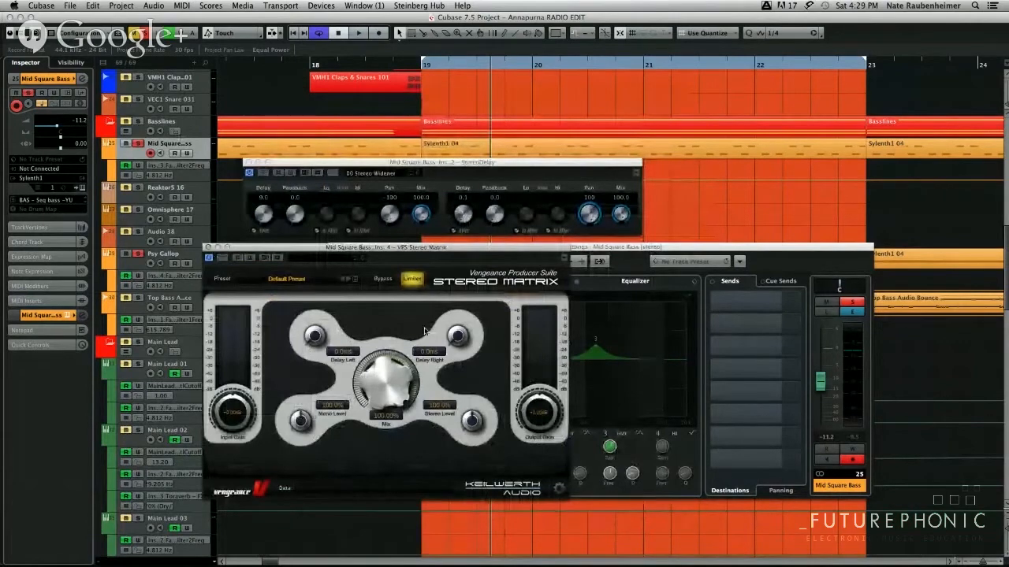
mouse_move(457, 337)
drag(458, 337, 466, 301)
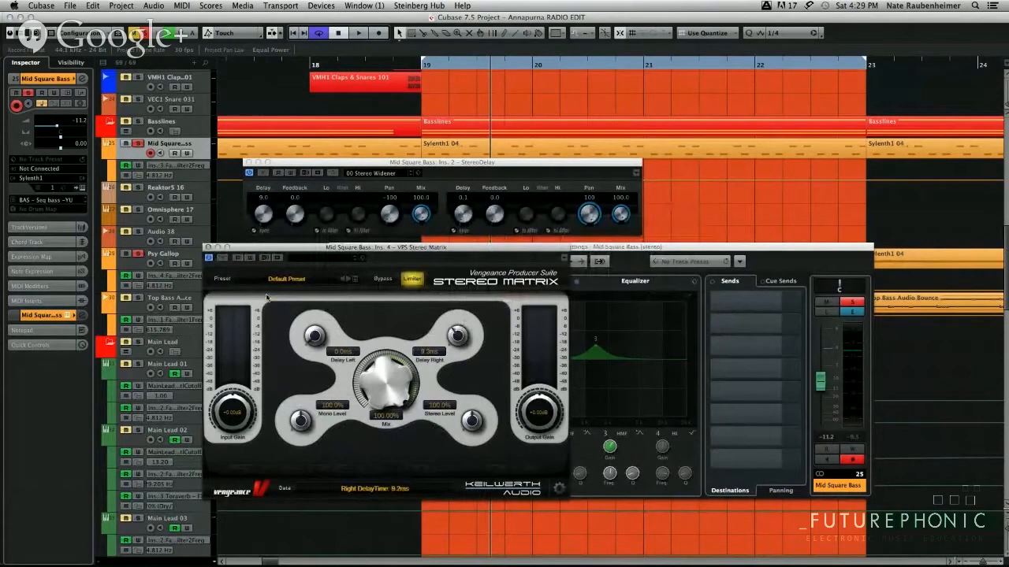
click(208, 249)
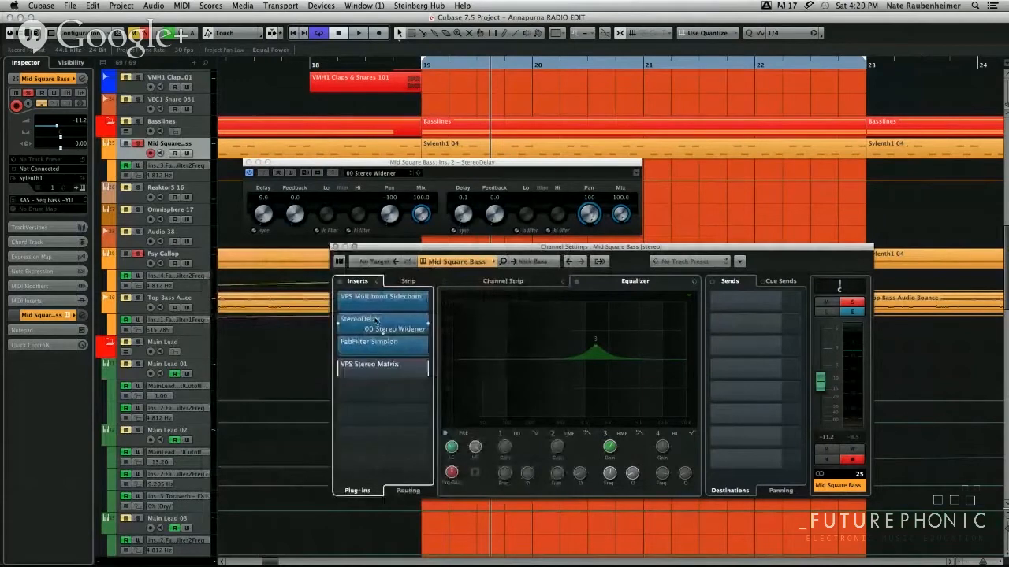
Compare Mid Square Bass with StereoDelay bypassed and active during playback, leaving the effect active.
click(361, 160)
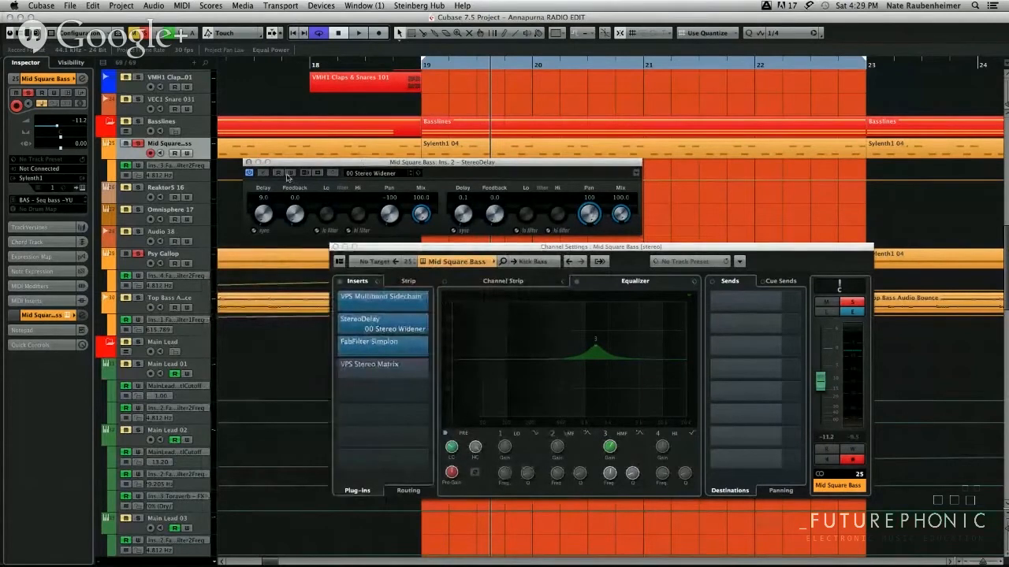
click(263, 172)
key(space)
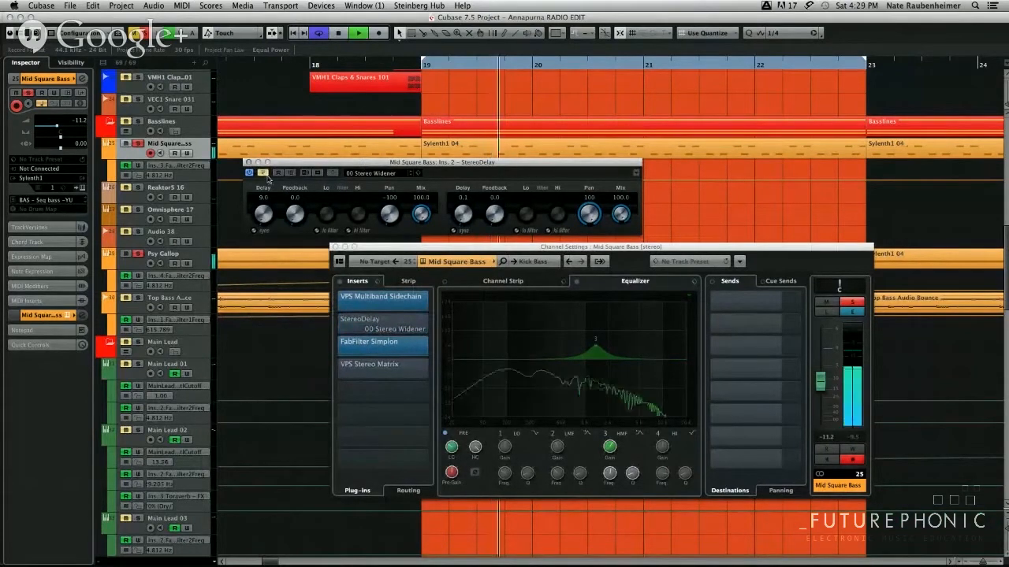
key(space)
scroll(126, 360, up, 4)
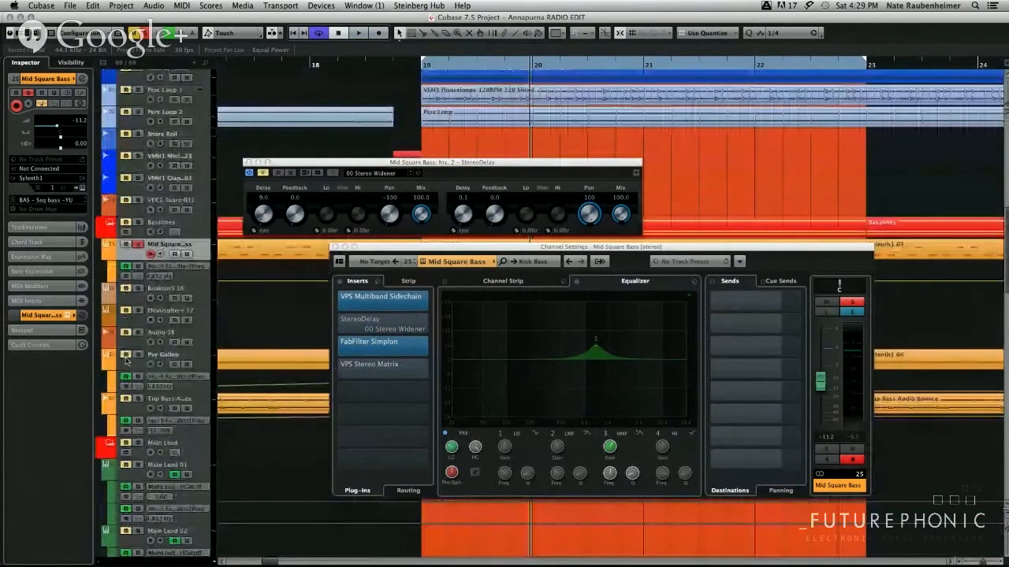
click(263, 173)
key(space)
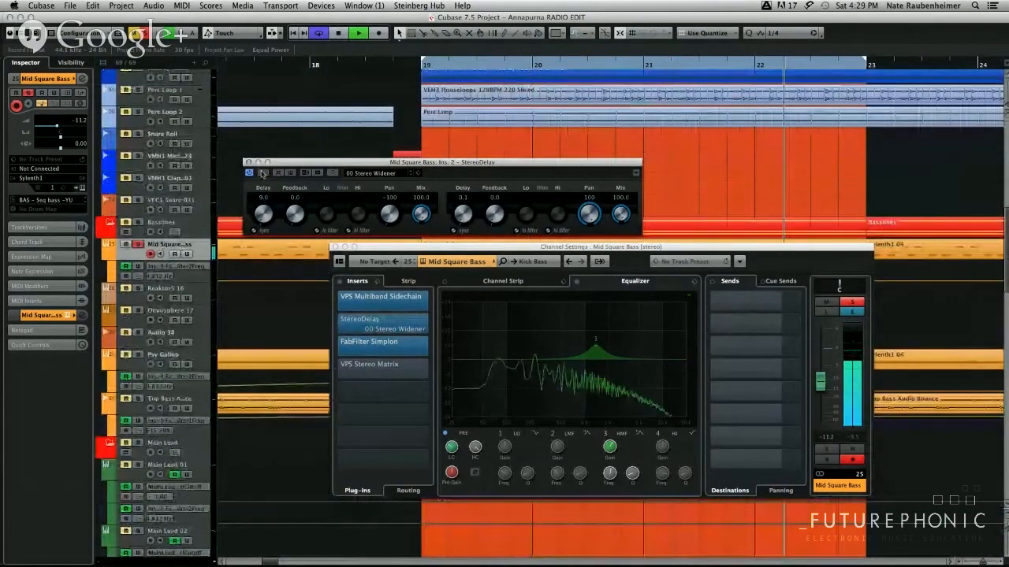
click(264, 172)
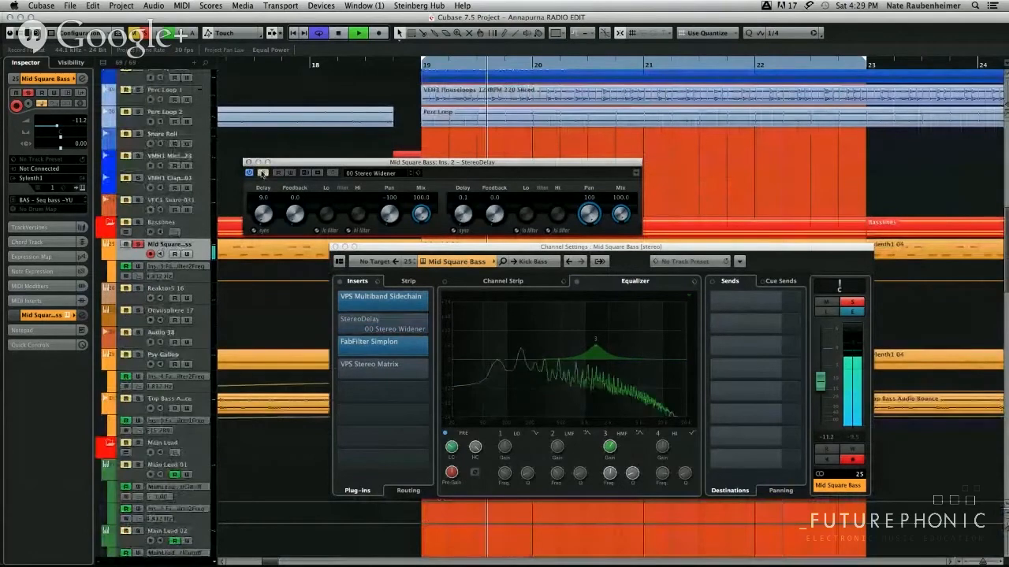
click(264, 173)
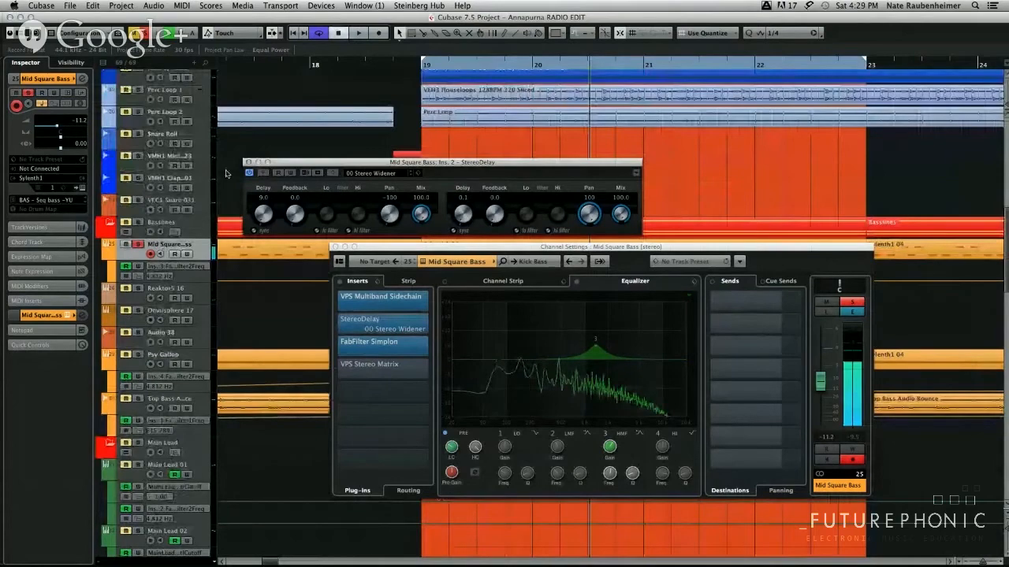
Close StereoDelay and the Mid Square Bass channel settings, with the arrangement zoomed out slightly.
click(248, 161)
drag(425, 242, 670, 219)
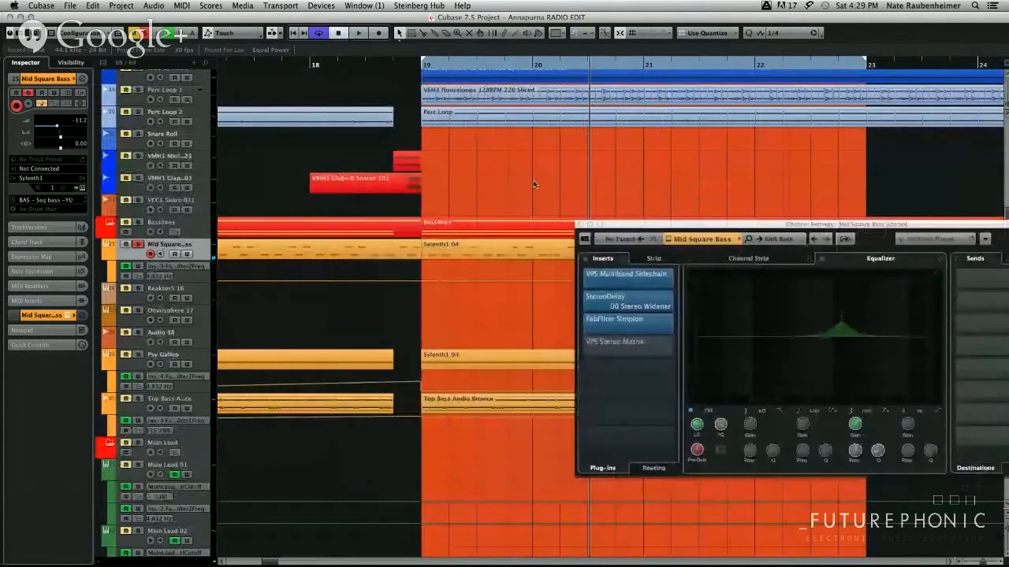
key(g)
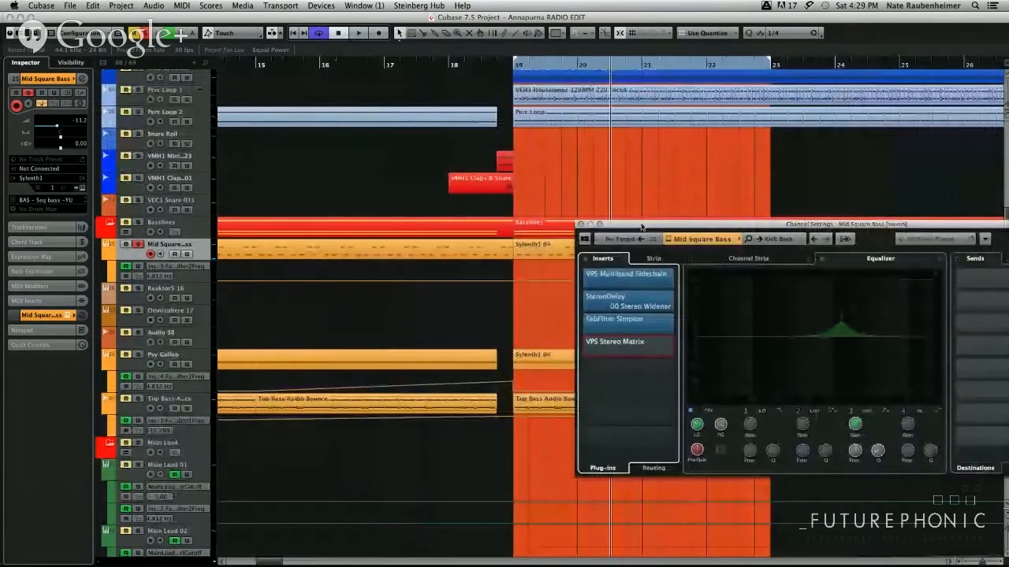
drag(641, 227, 468, 242)
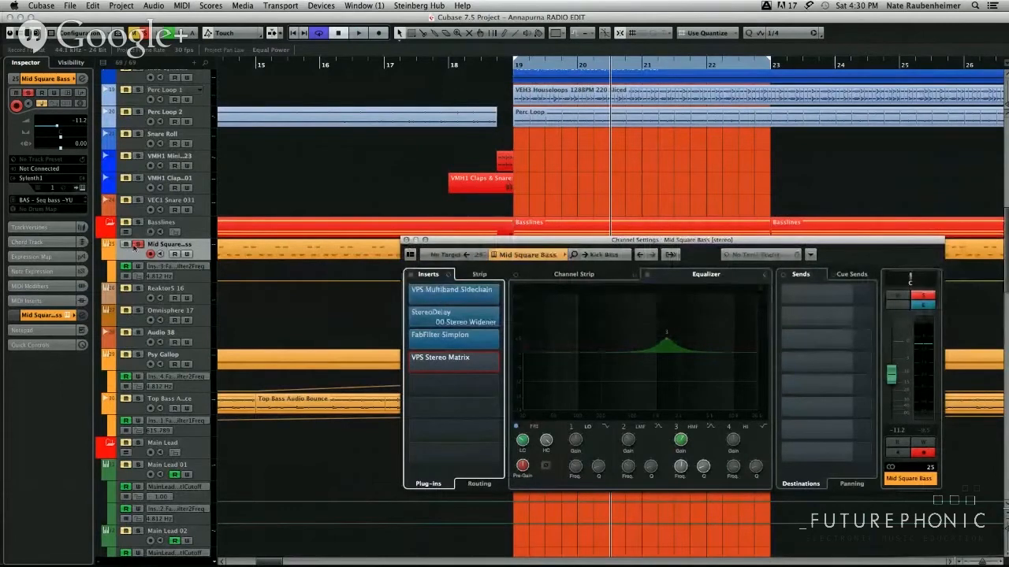
scroll(326, 245, down, 1)
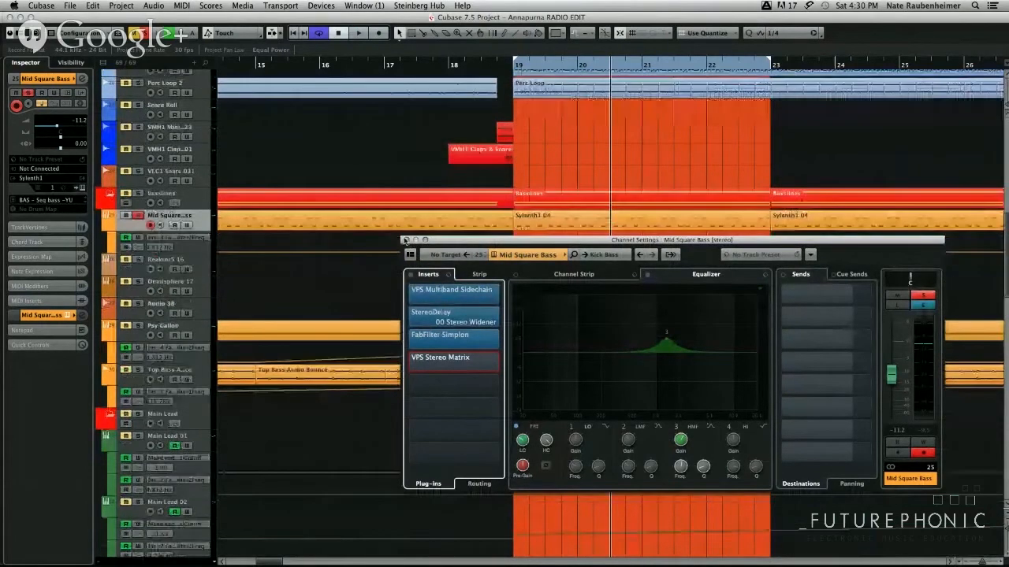
key(Escape)
Solo the Top Bass Audio Bounce track on its own and audition it from within the loop range.
click(551, 376)
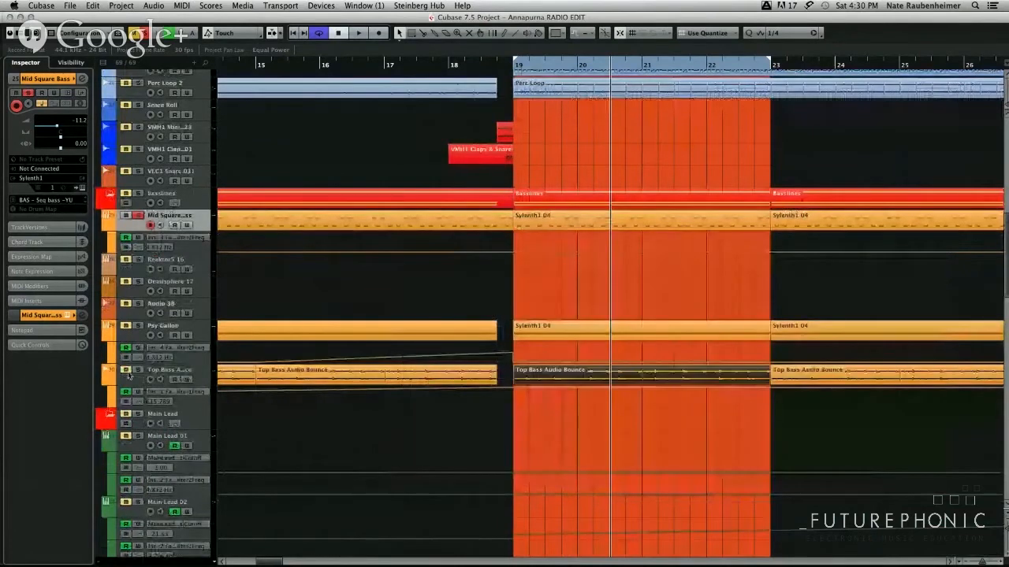
key(m)
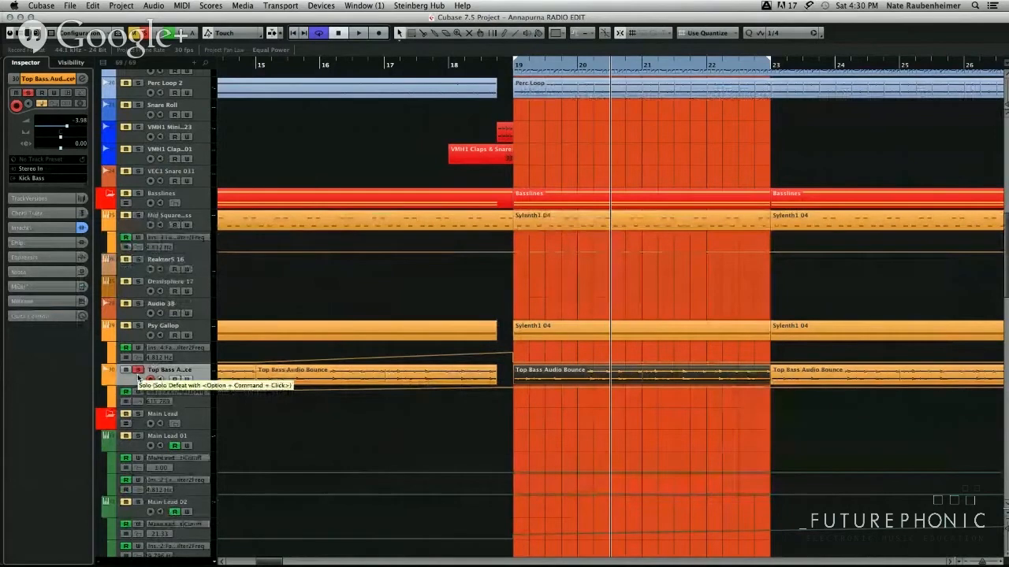
key(space)
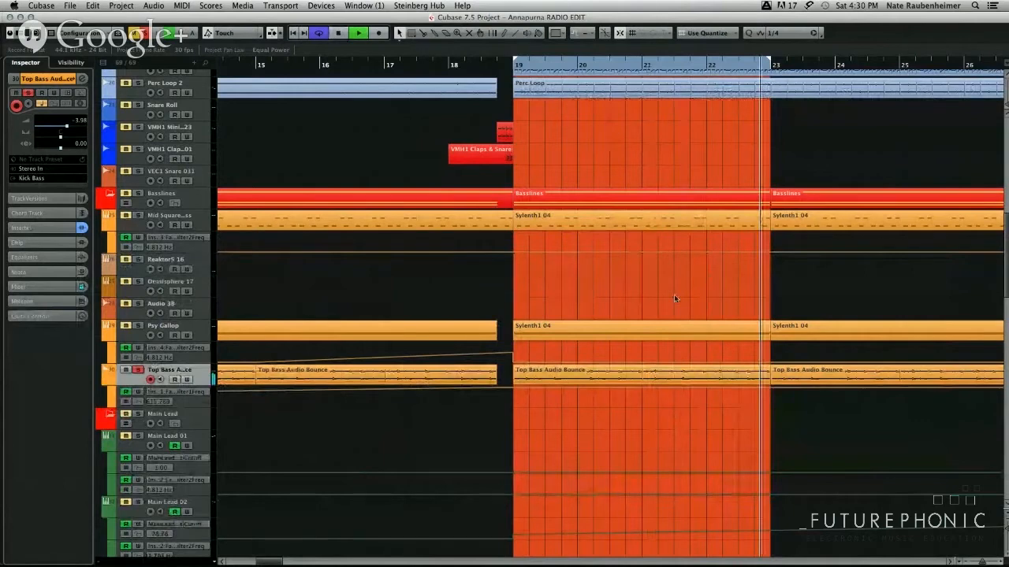
Stop playback and solo Mid Square Bass and Psy Gallop alongside the Top Bass Audio Bounce track.
click(558, 340)
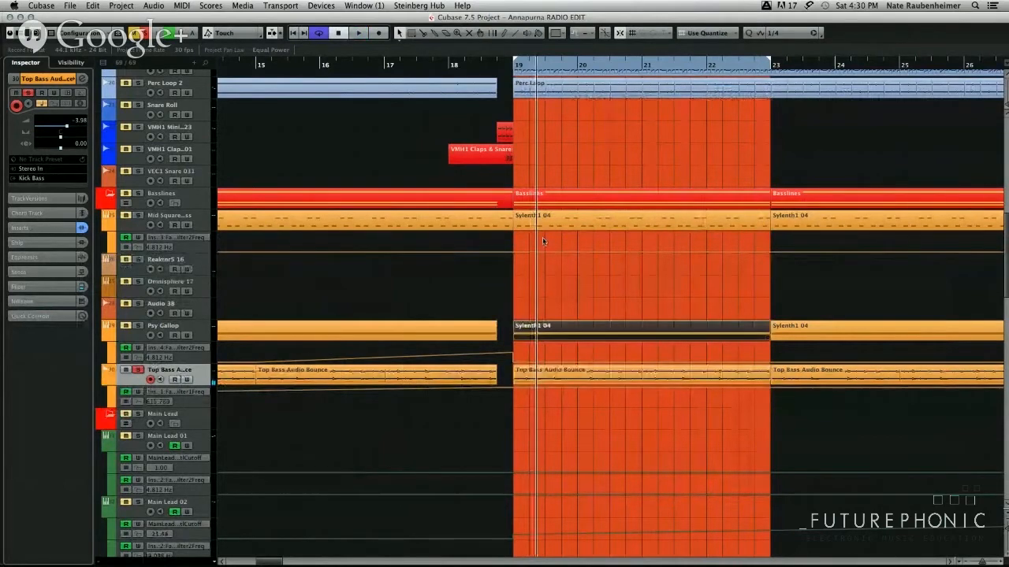
click(540, 226)
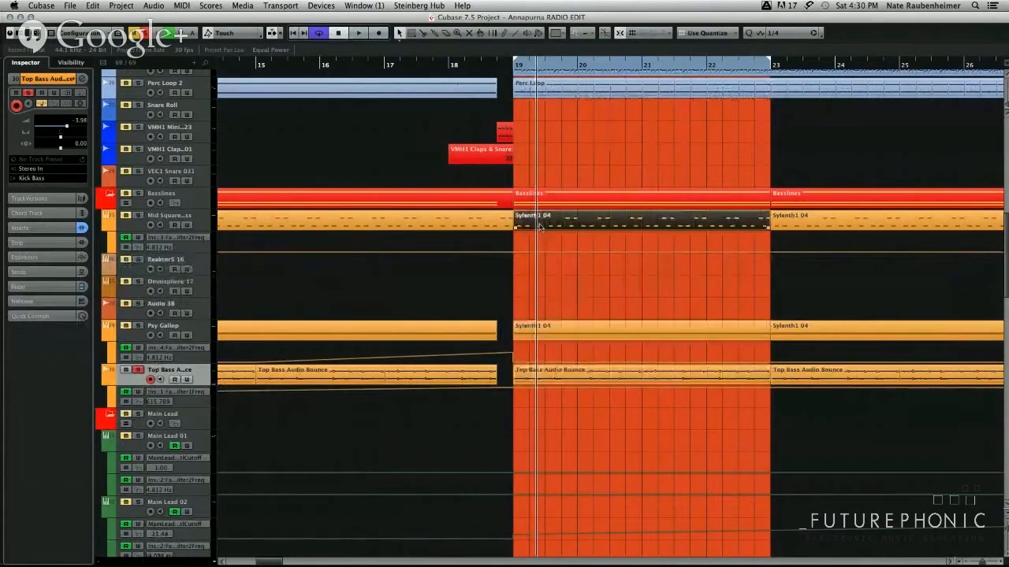
click(138, 216)
click(138, 325)
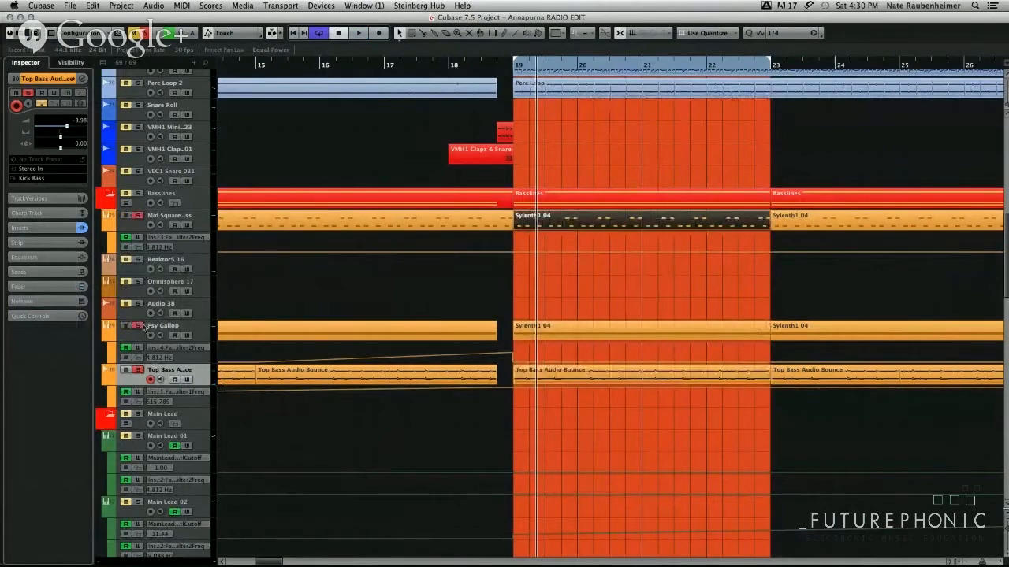
Audition the three soloed bass tracks together from bar 19 within the loop range and stop playback.
scroll(338, 142, up, 1)
scroll(338, 142, up, 10)
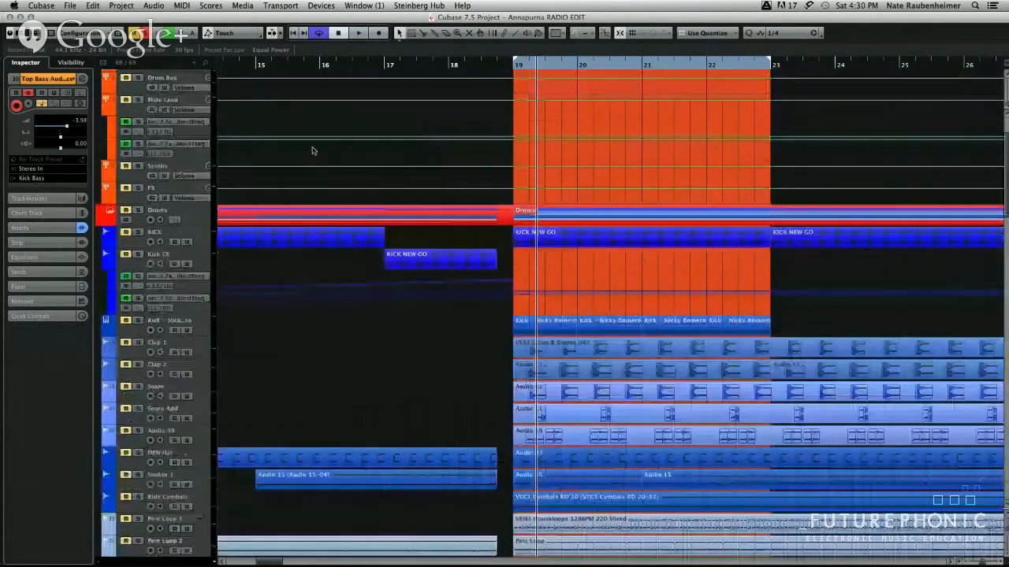
scroll(312, 150, down, 15)
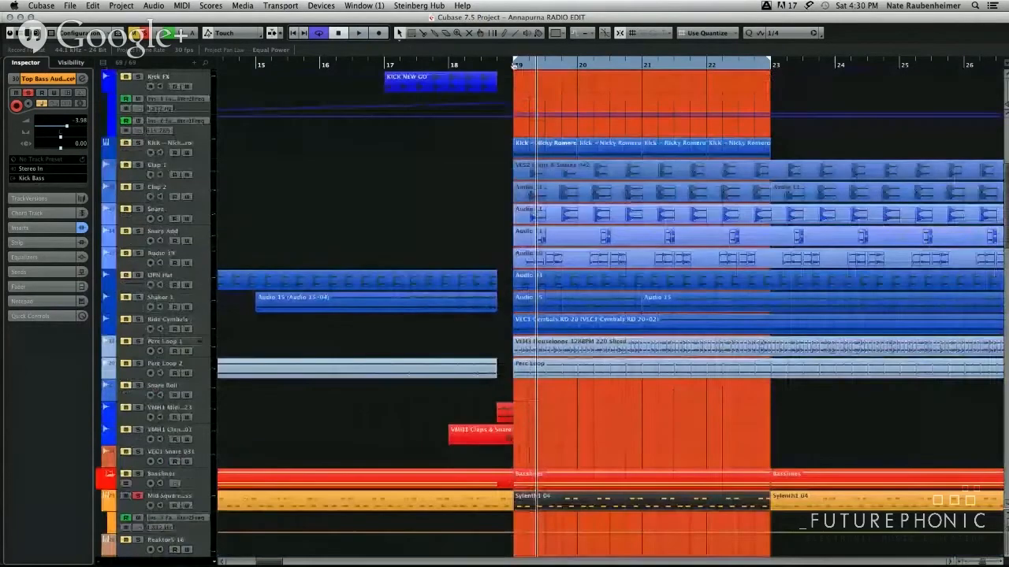
click(514, 66)
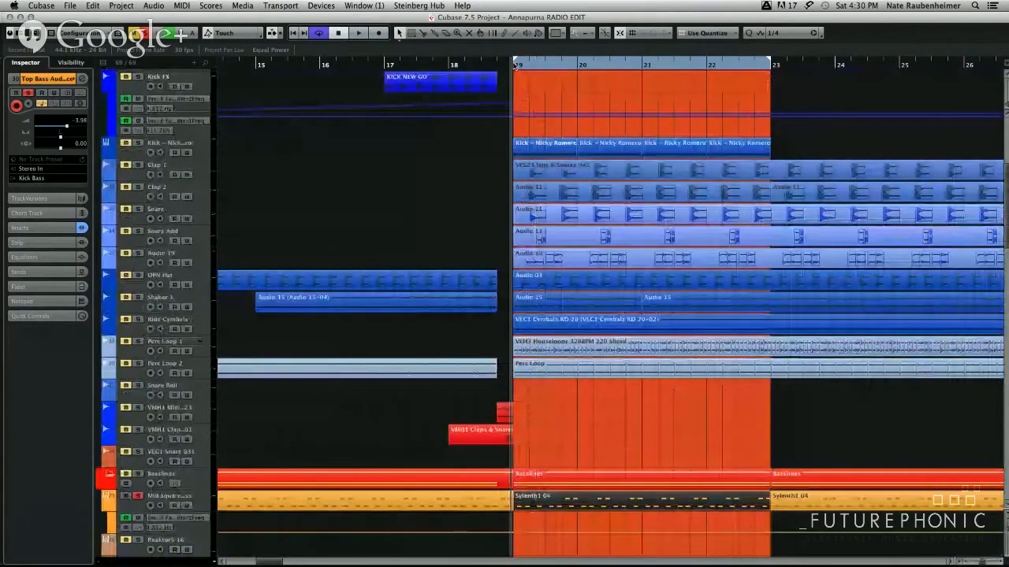
key(space)
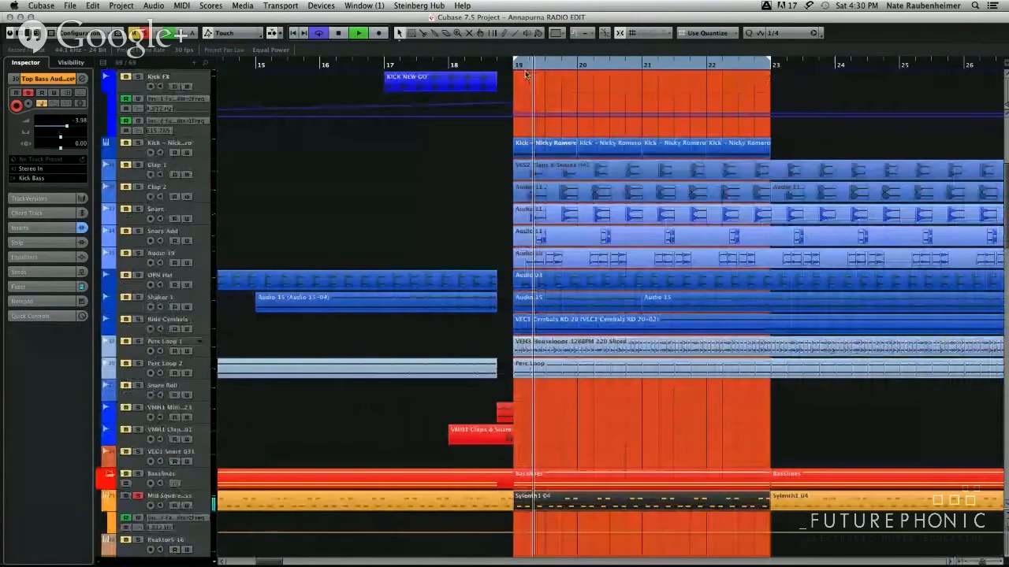
scroll(579, 154, down, 20)
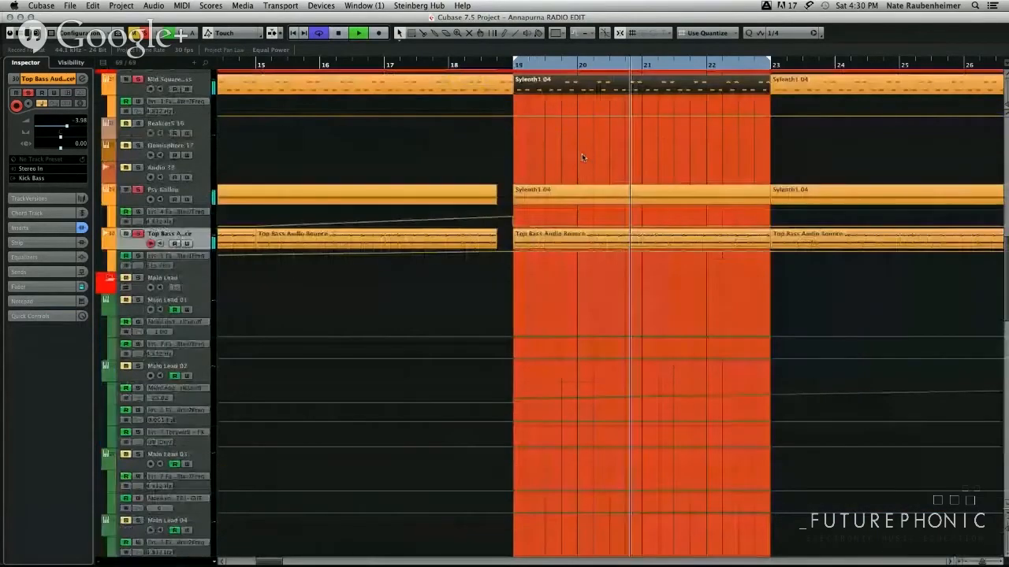
scroll(497, 165, right, 3)
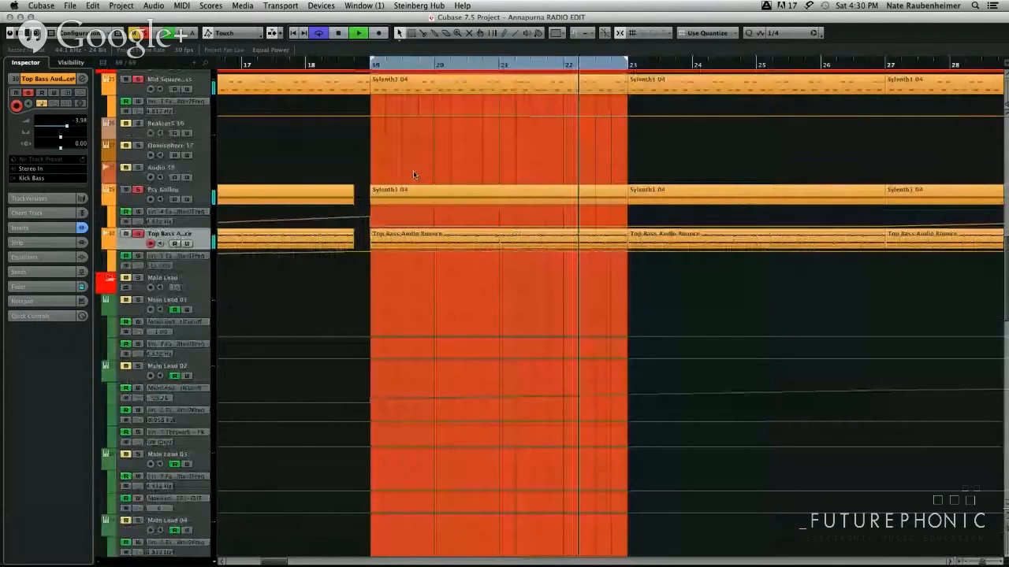
key(space)
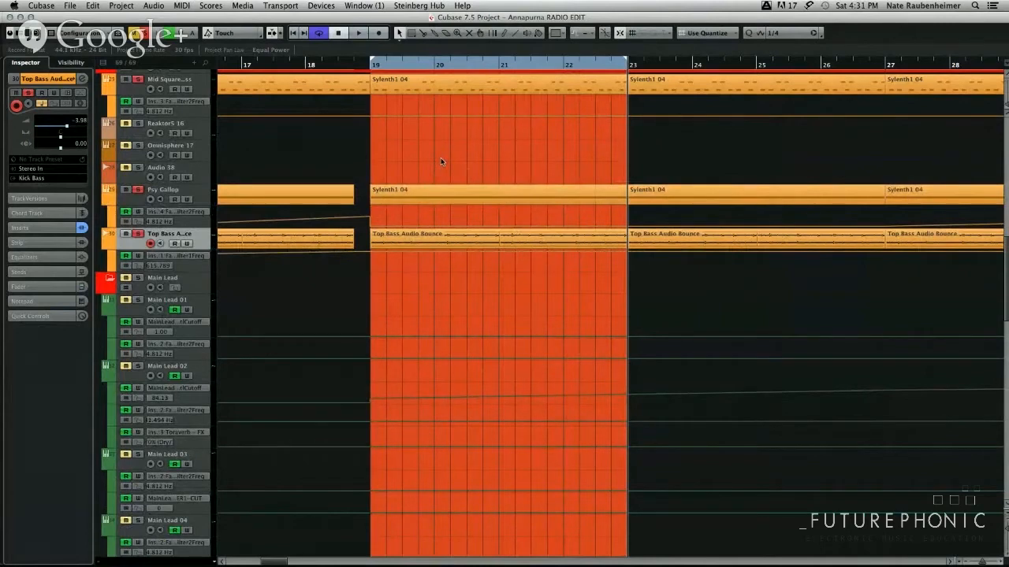
Select the Psy Gallop track and solo it on its own, without Mid Square Bass and Top Bass Audio Bounce.
scroll(328, 166, up, 1)
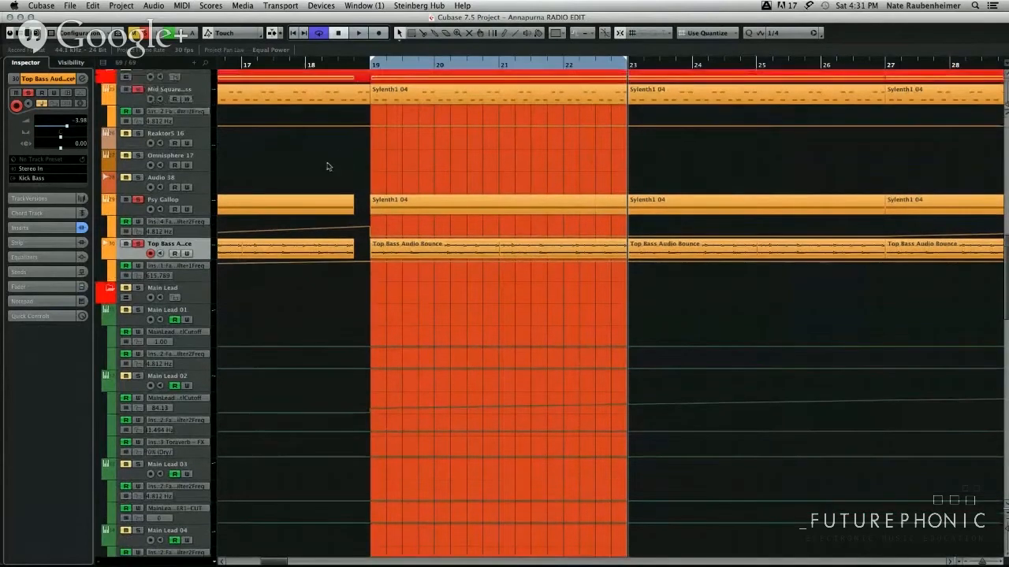
scroll(329, 165, up, 1)
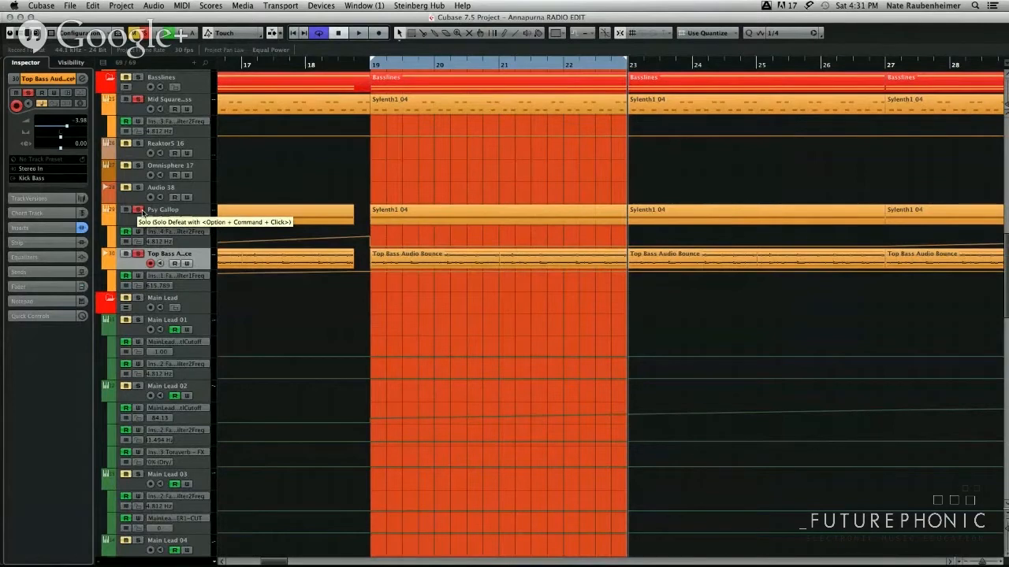
click(142, 213)
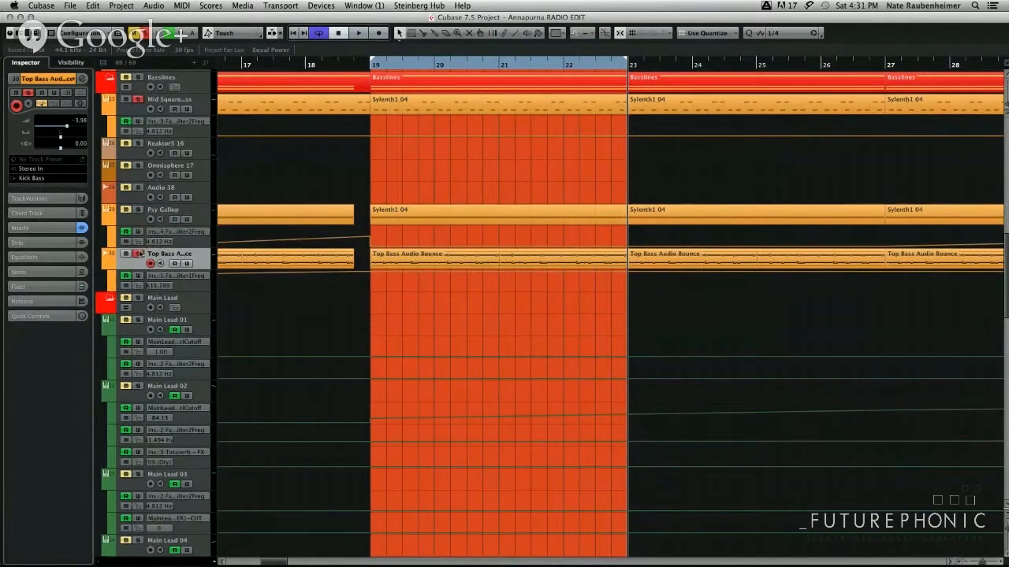
click(125, 215)
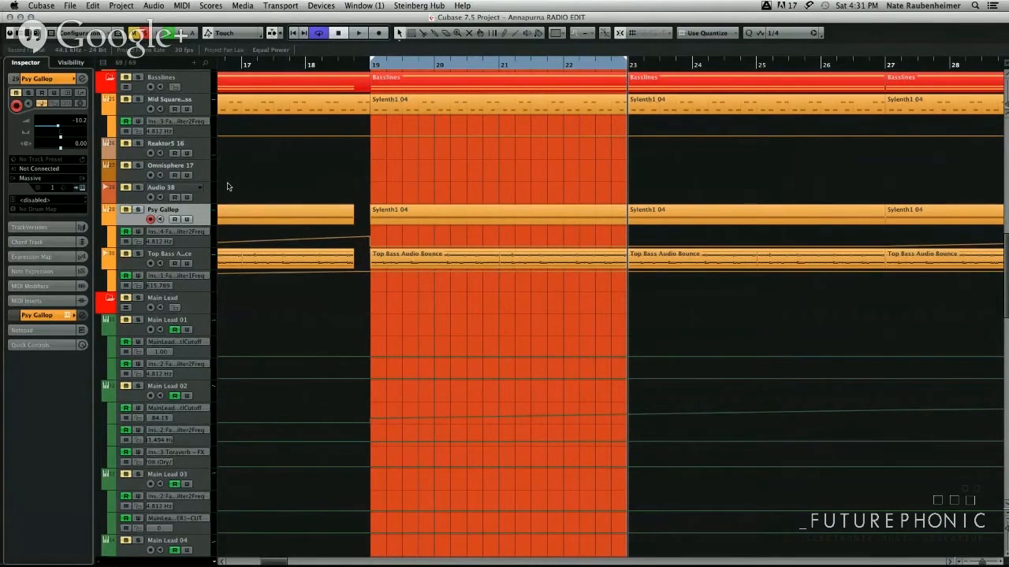
click(138, 209)
scroll(406, 210, left, 2)
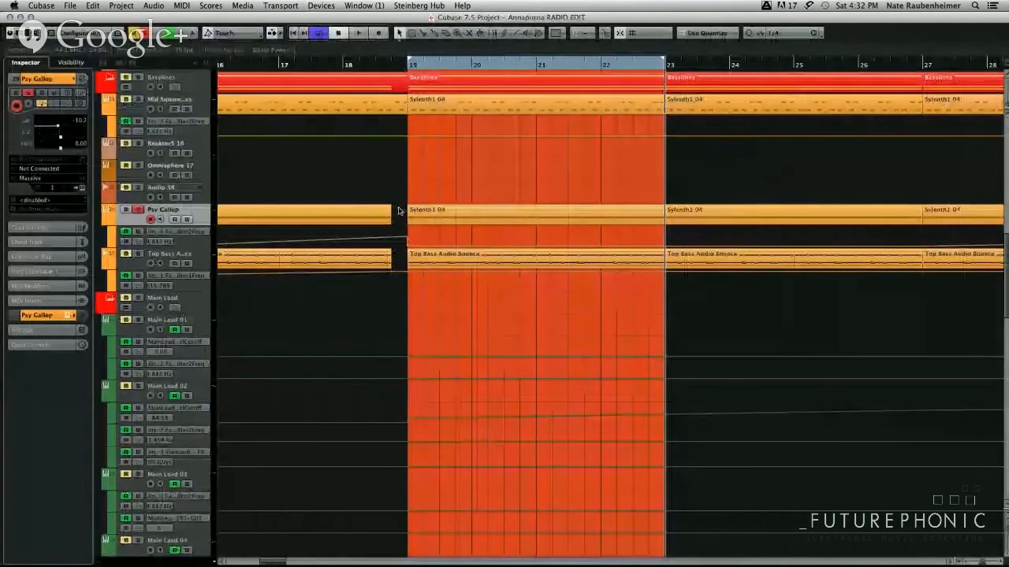
Open the Massive instrument of Psy Gallop, move its window clear of the track list and audition the PSYBASS patch.
click(111, 209)
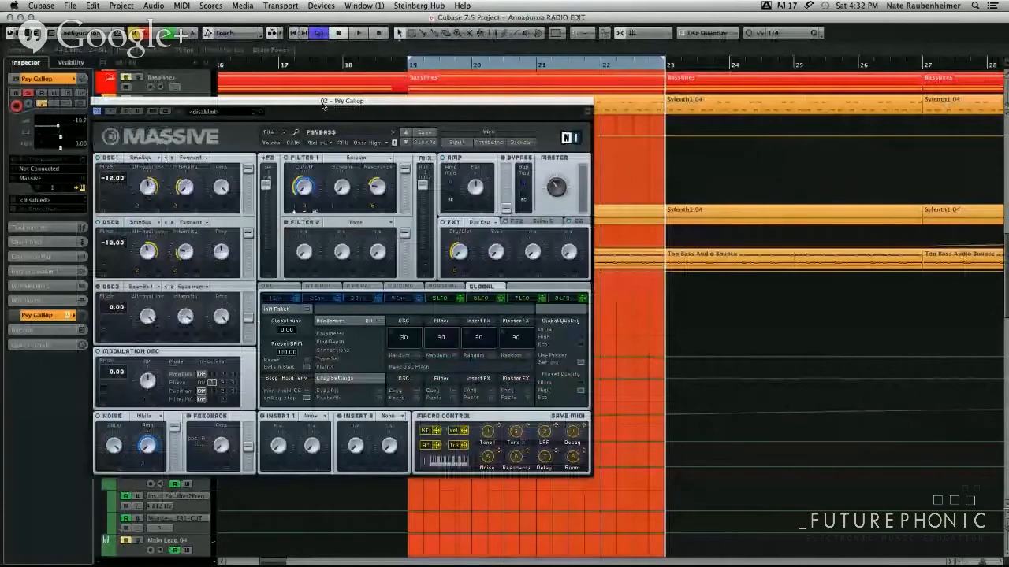
drag(322, 105, 441, 84)
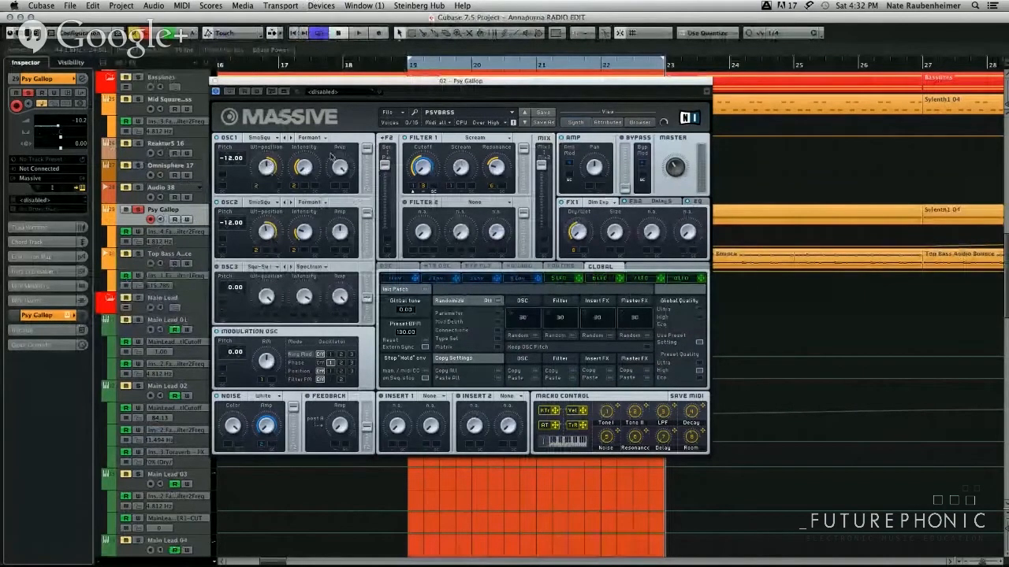
key(space)
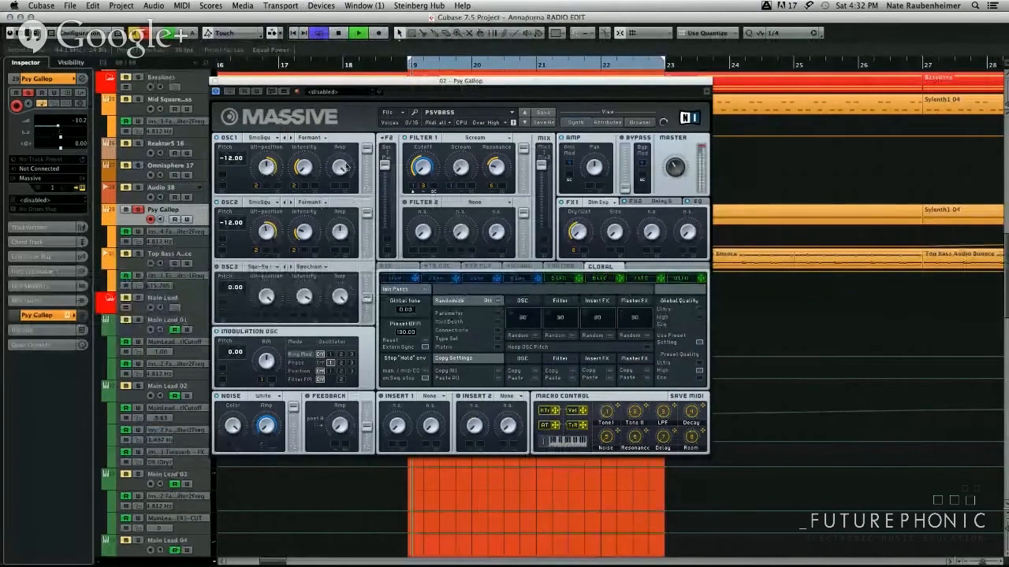
key(space)
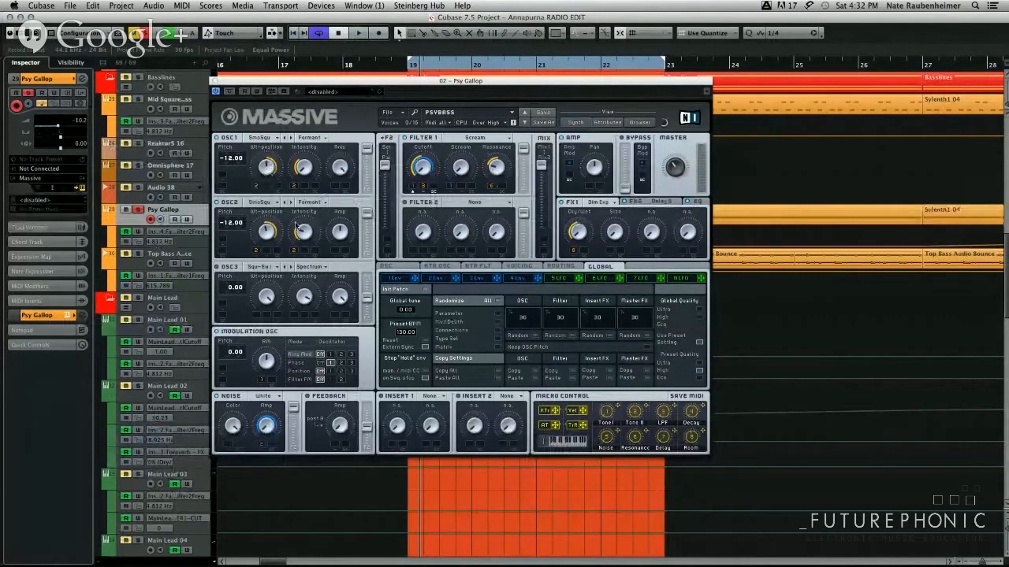
Audition Psy Gallop again with Massive closed, reopen the instrument and set the track's input to All MIDI Inputs.
click(215, 80)
key(space)
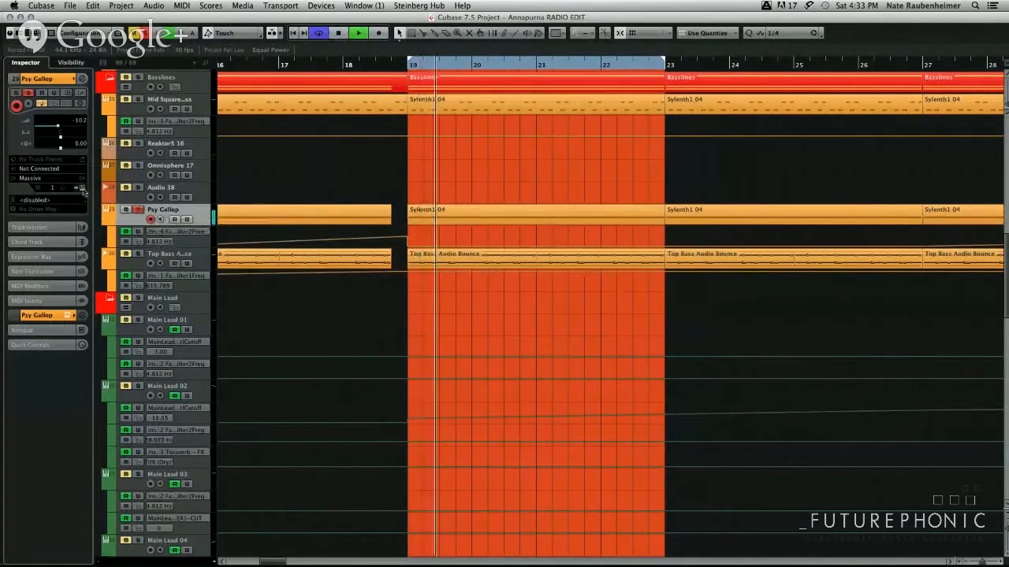
click(82, 187)
key(space)
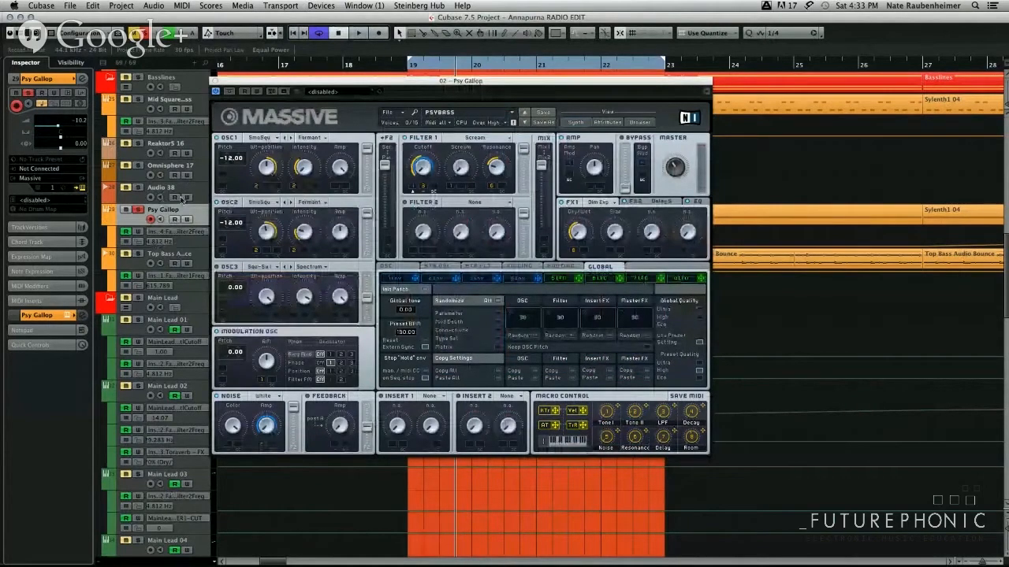
click(47, 168)
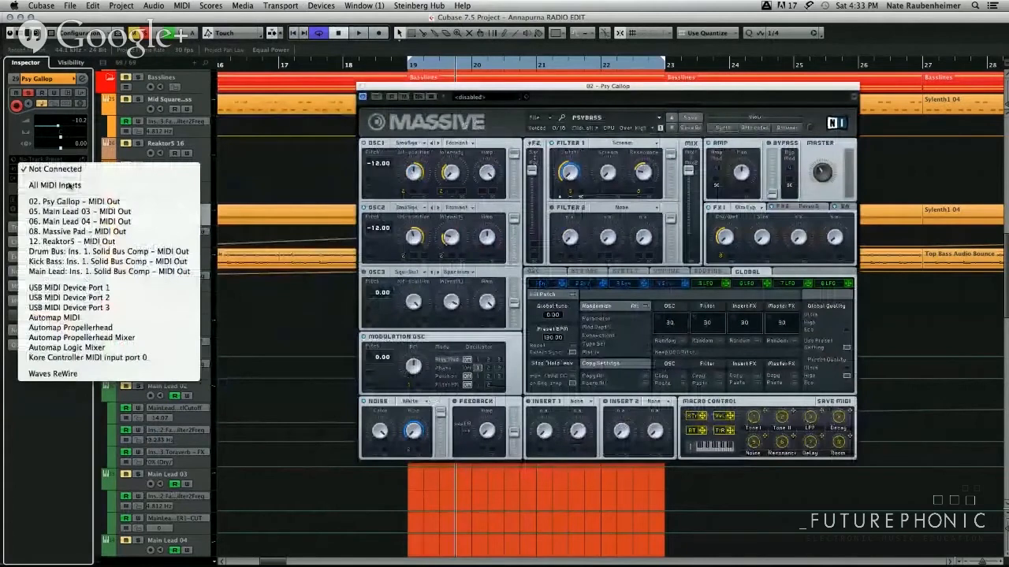
click(71, 186)
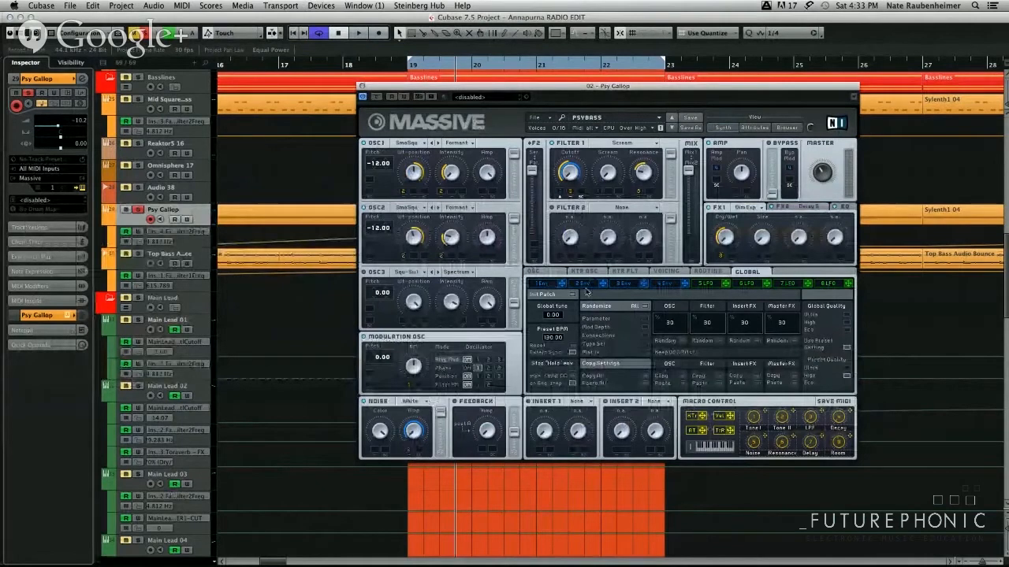
Examine envelope 2 and its decay and level controls in the PSYBASS patch, and close Massive.
click(587, 285)
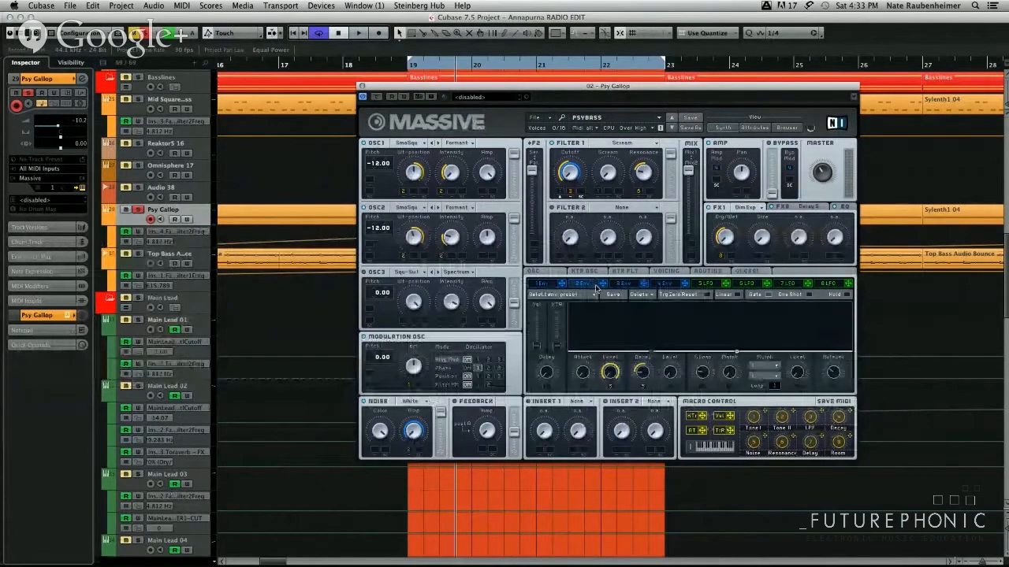
drag(642, 372, 669, 372)
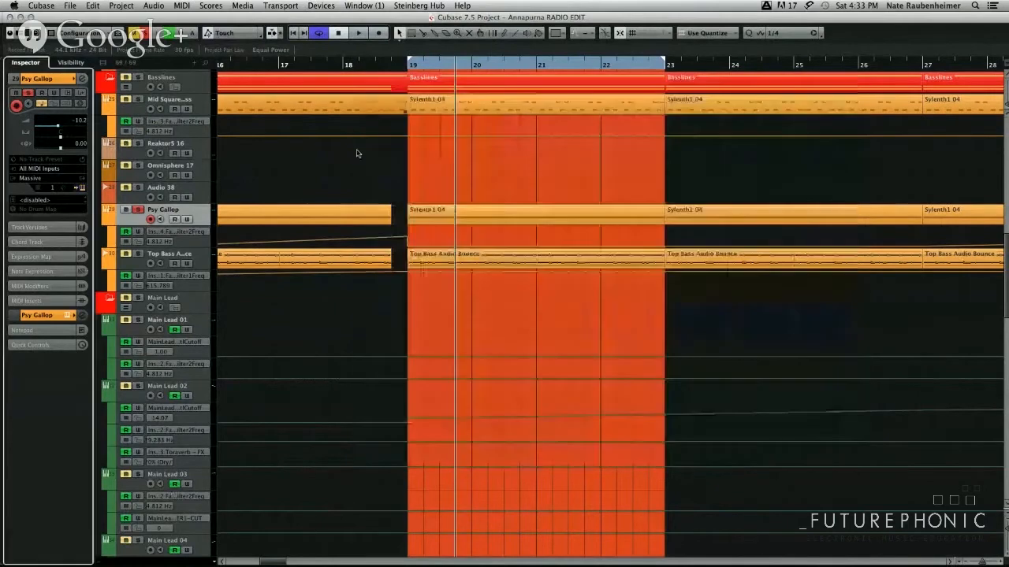
click(361, 86)
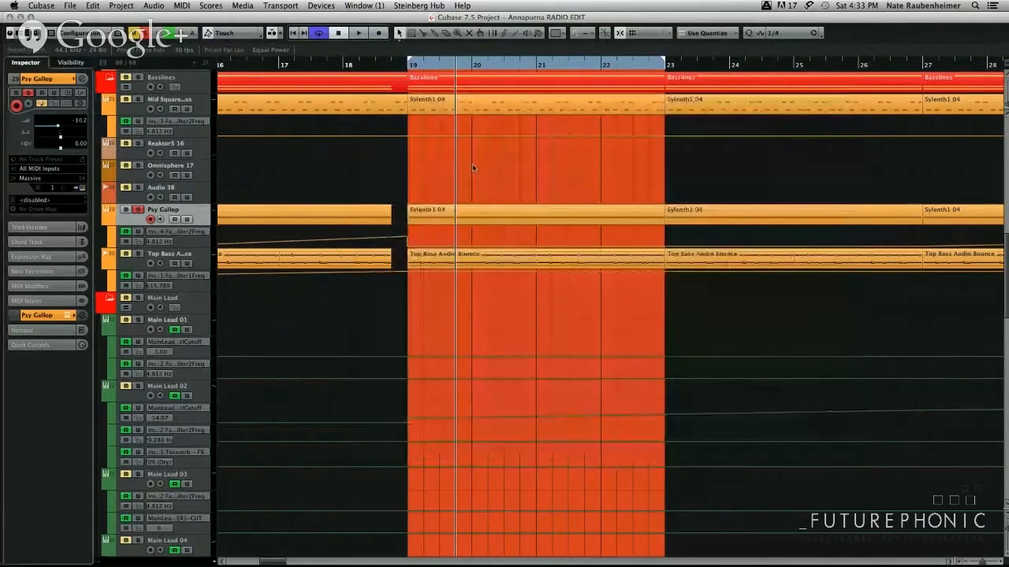
Reopen Massive on Psy Gallop, examine the level control of envelope 2 and the shape of envelope 1, and close it.
key(g)
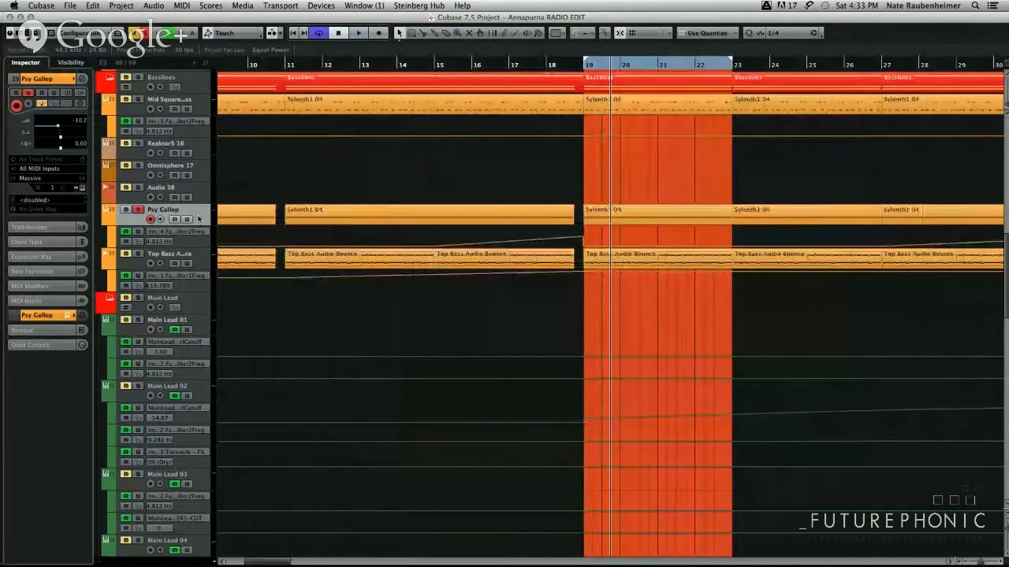
click(199, 218)
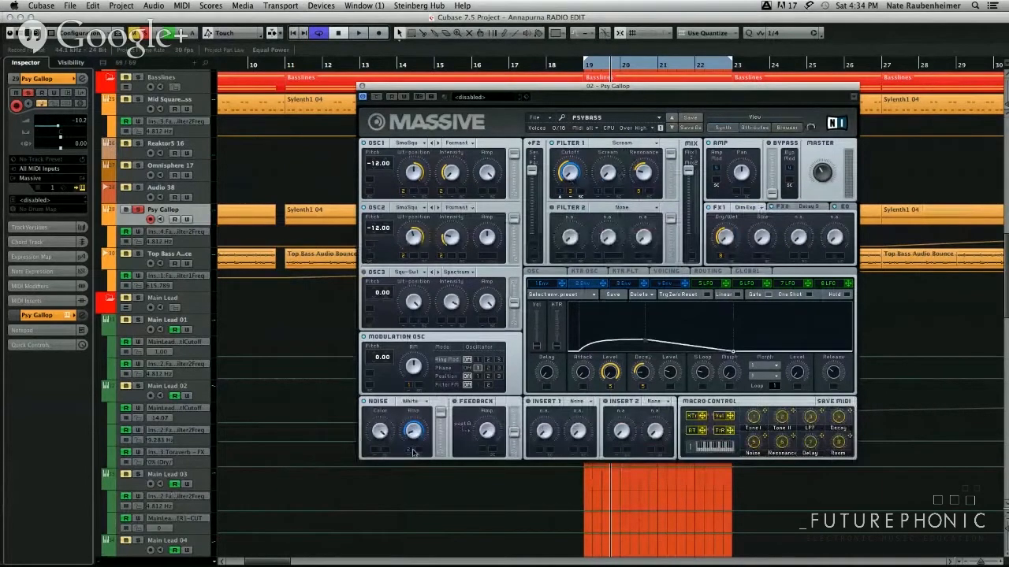
drag(610, 372, 612, 291)
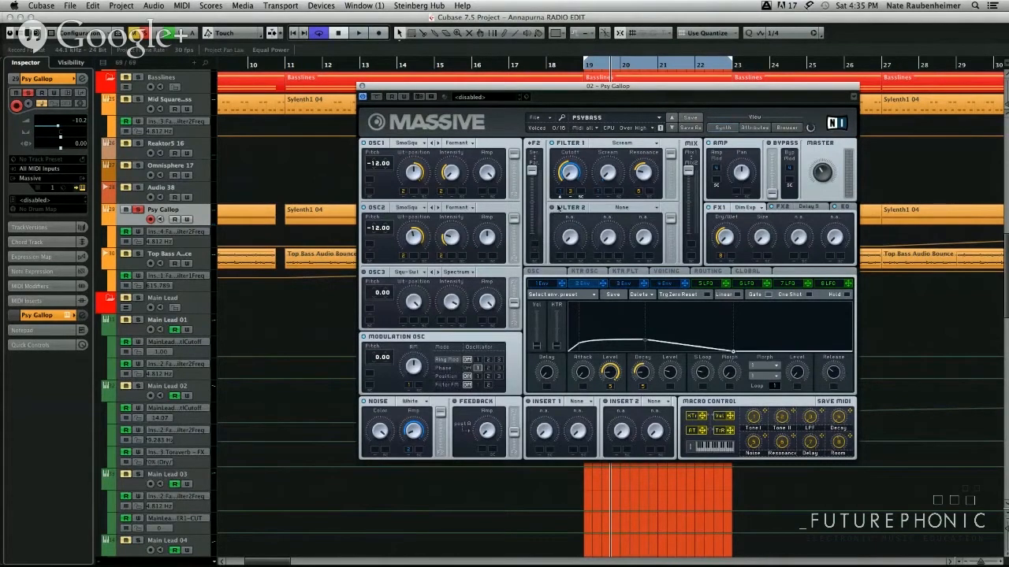
click(540, 284)
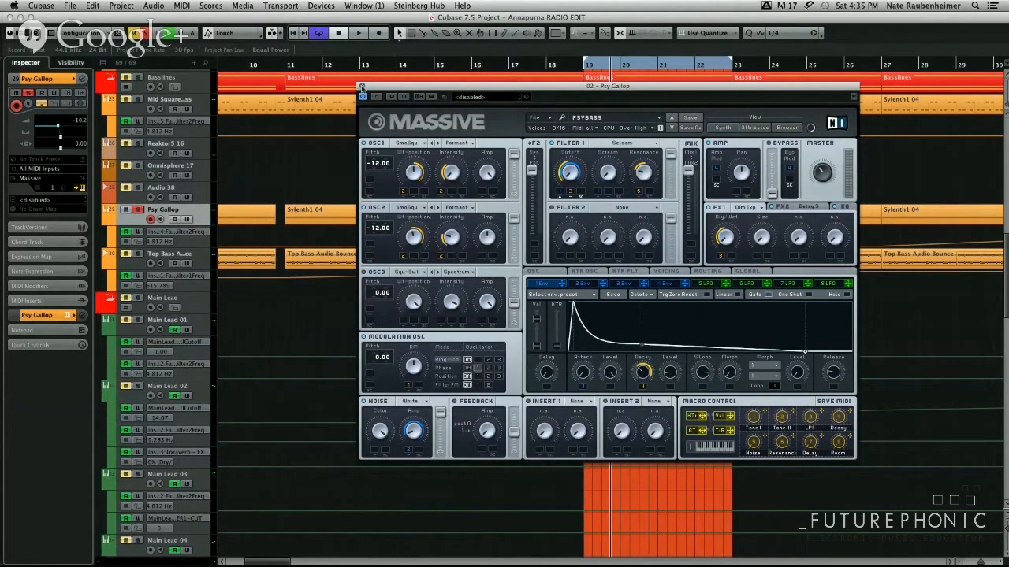
click(362, 88)
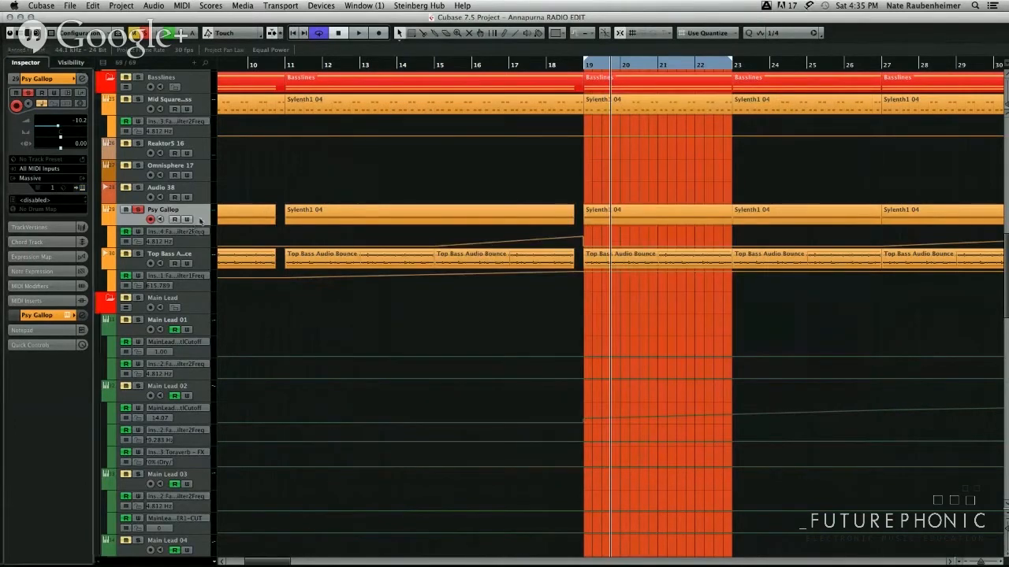
Add one instrument track with Massive as its instrument directly below Psy Gallop.
right_click(200, 223)
mouse_move(222, 224)
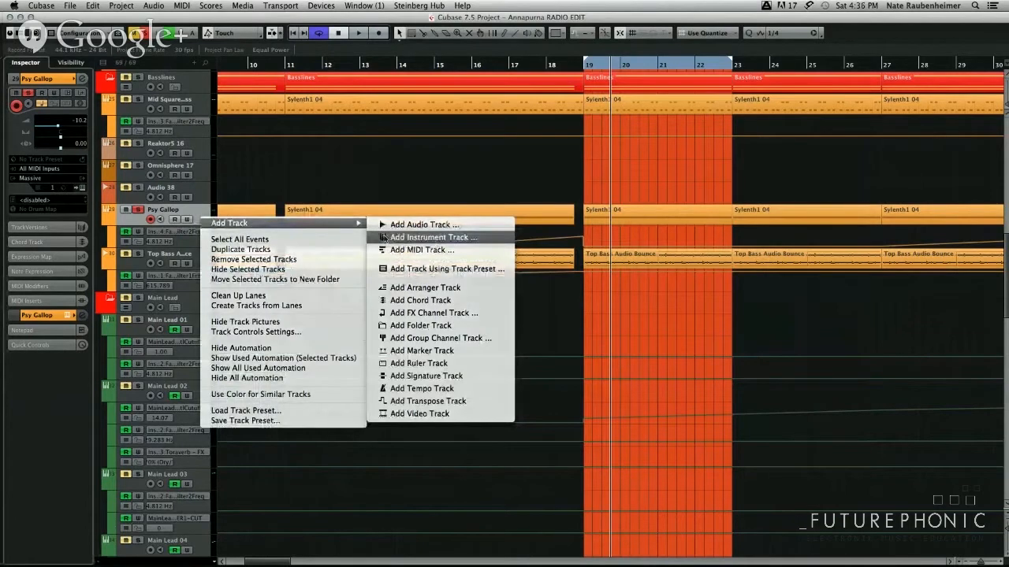
click(384, 237)
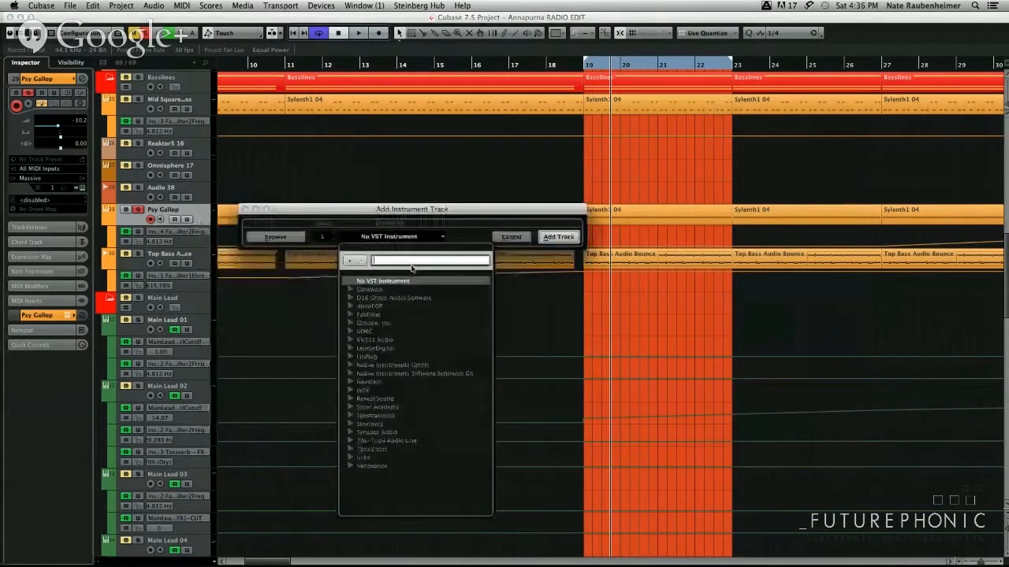
text(massiv)
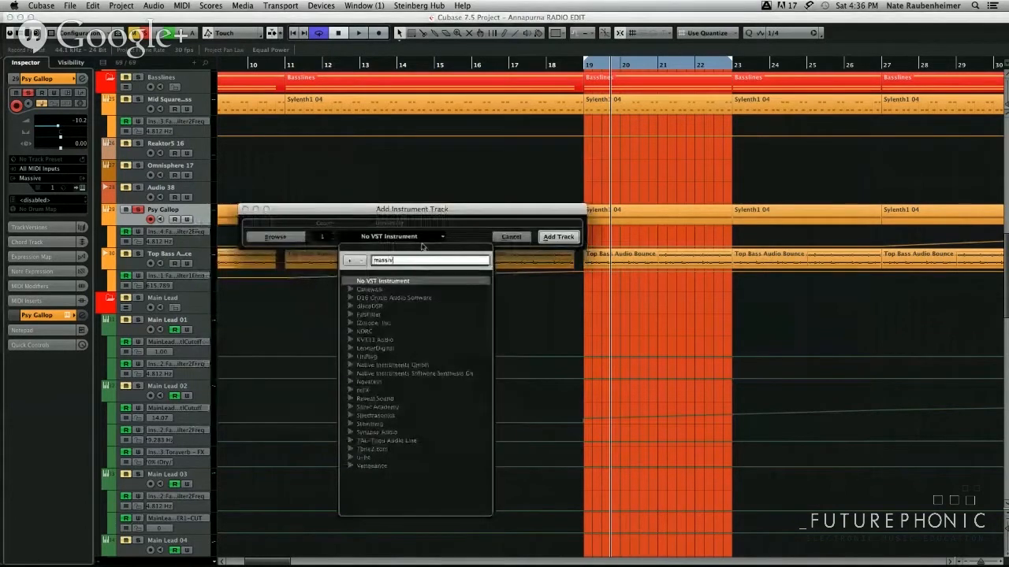
key(Return)
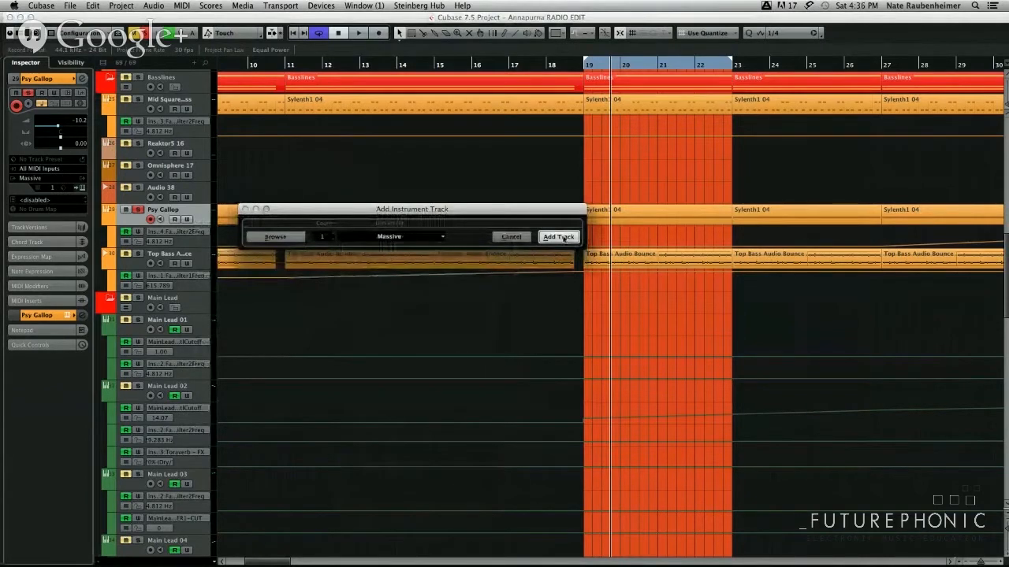
click(564, 237)
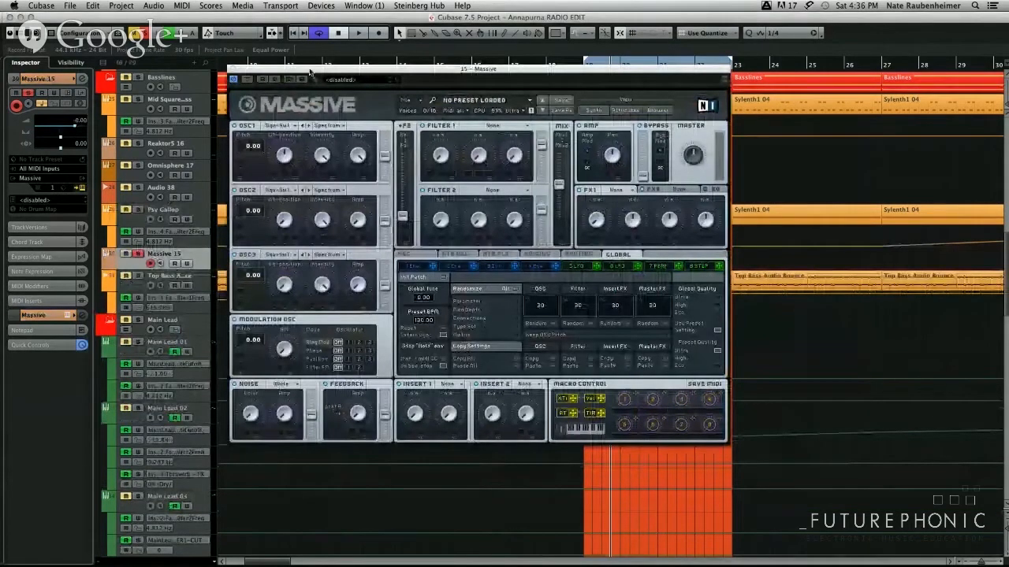
Set oscillator 1's wavetable to Square-Saw I and tune oscillator 2 to -12.00 in the new Massive patch.
drag(310, 72, 310, 93)
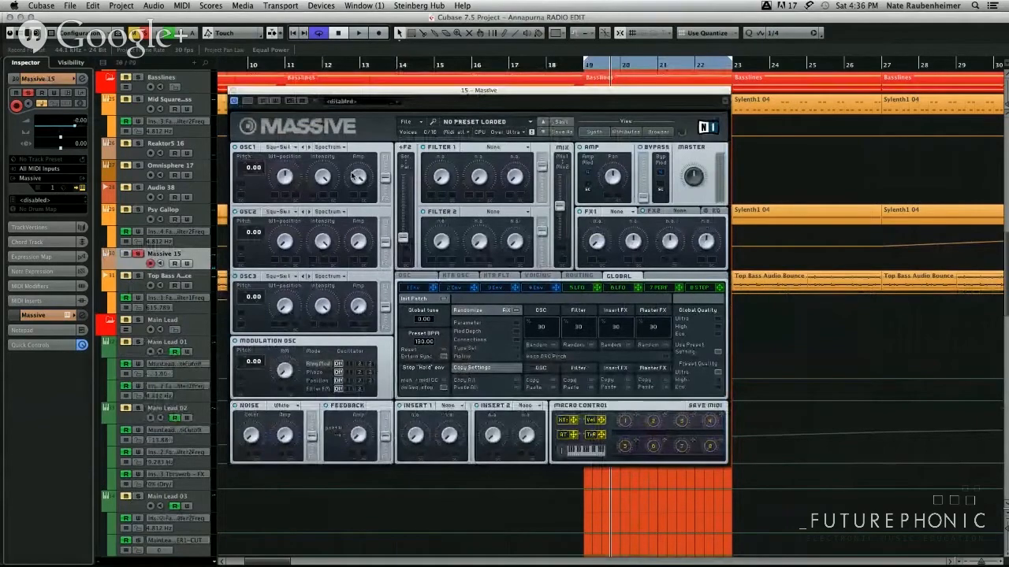
click(282, 147)
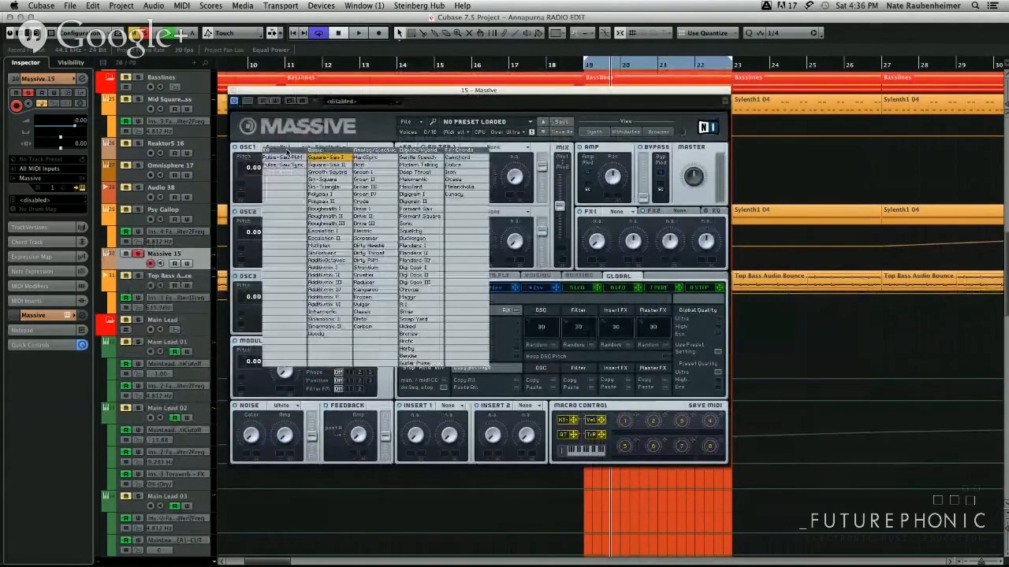
click(335, 159)
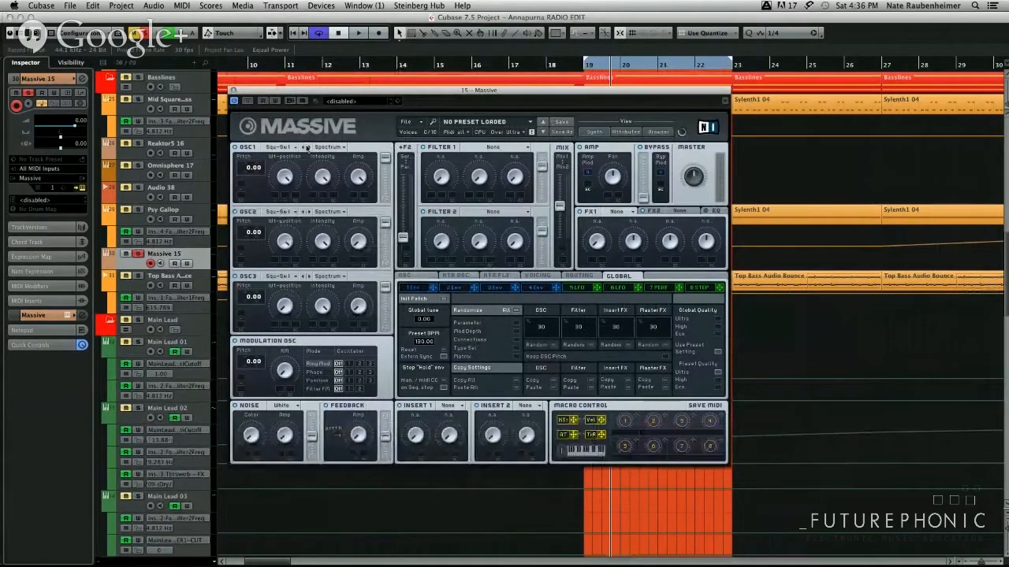
drag(252, 233, 252, 248)
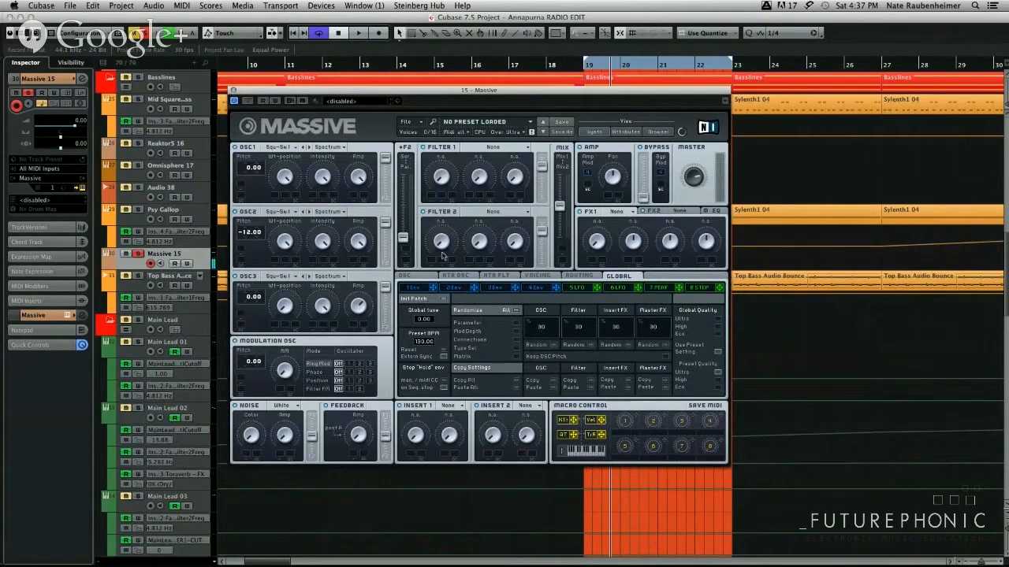
Set Filter 1 to Lowpass 4 and assign envelope 1 as a modulation source for its cutoff.
click(493, 147)
click(471, 155)
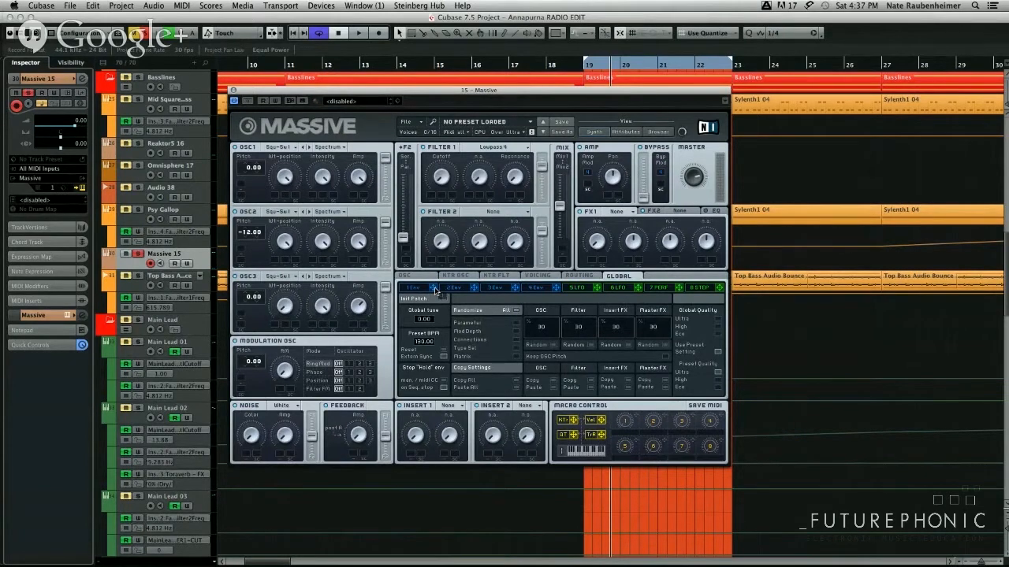
drag(435, 292, 432, 197)
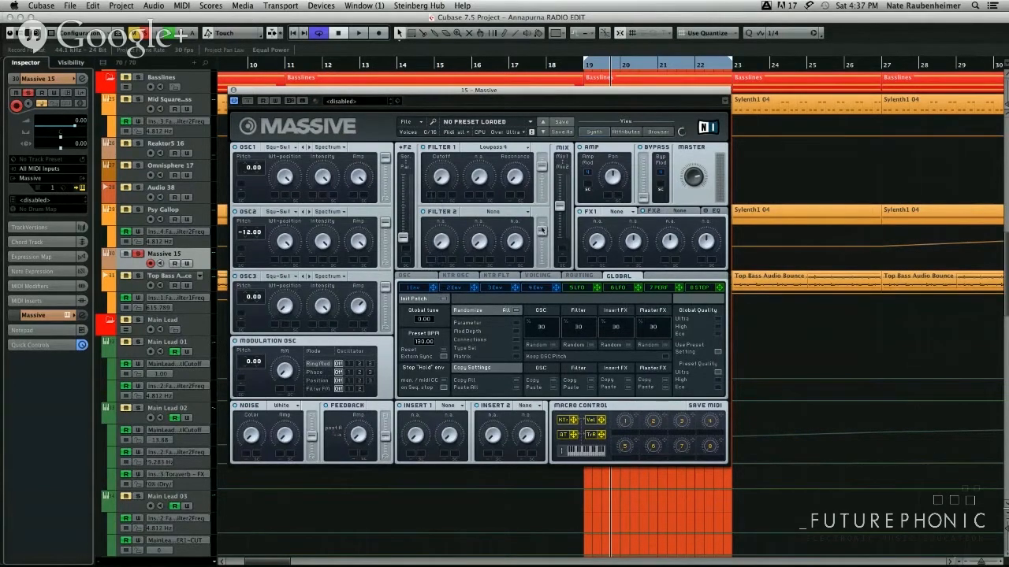
Raise envelope 1's modulation amount on the Filter 1 cutoff and shape the envelope with a shorter attack and zero decay level.
click(414, 288)
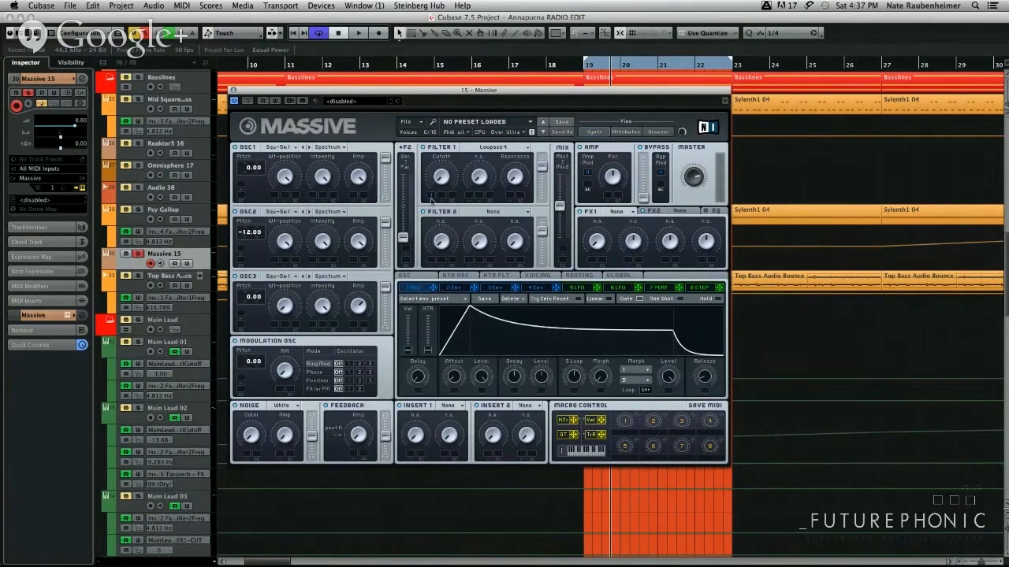
drag(432, 168, 430, 139)
drag(457, 379, 467, 408)
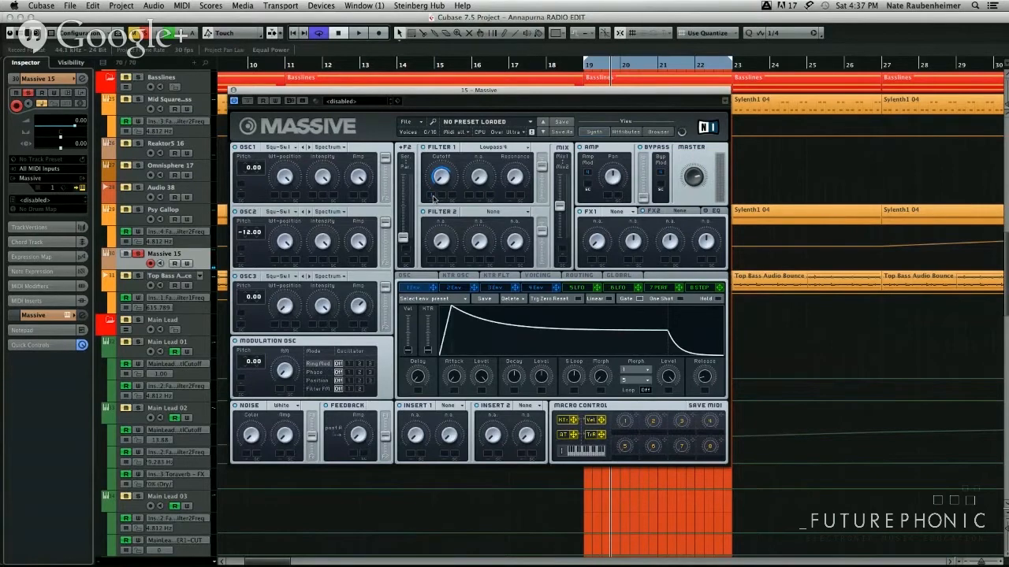
mouse_move(542, 382)
mouse_down()
mouse_move(542, 400)
mouse_move(543, 380)
mouse_up()
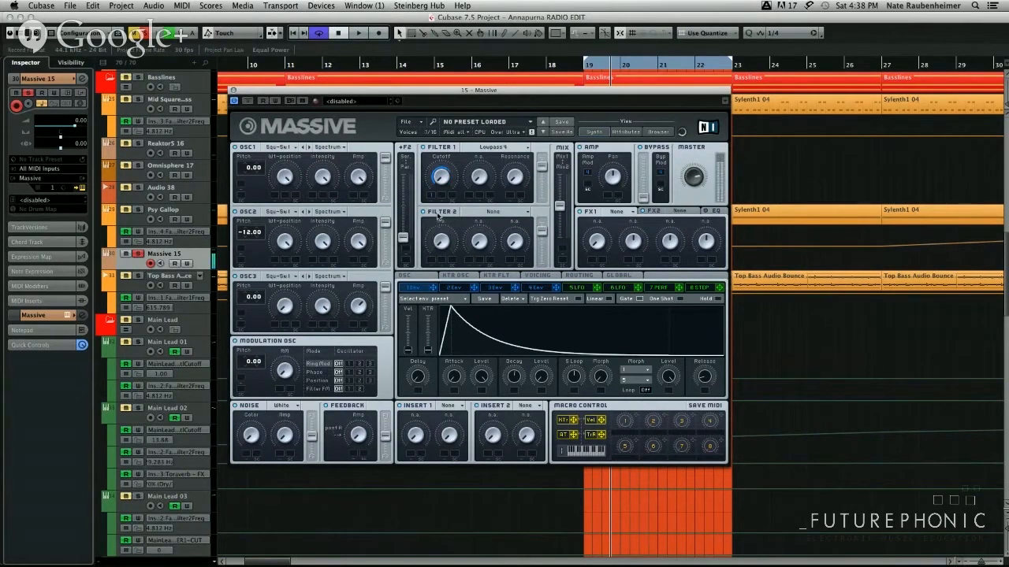
Assign envelope 2 to the Filter 1 cutoff and shape it with a short attack, zero decay level, and shorter decay and release.
click(457, 290)
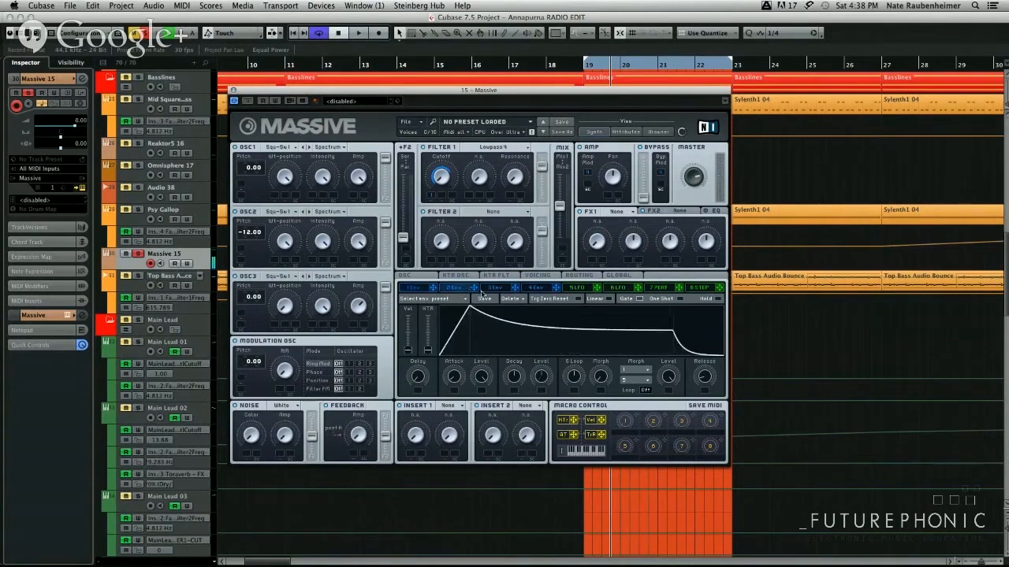
drag(477, 290, 439, 195)
drag(459, 386, 498, 415)
drag(542, 380, 558, 439)
drag(702, 381, 702, 398)
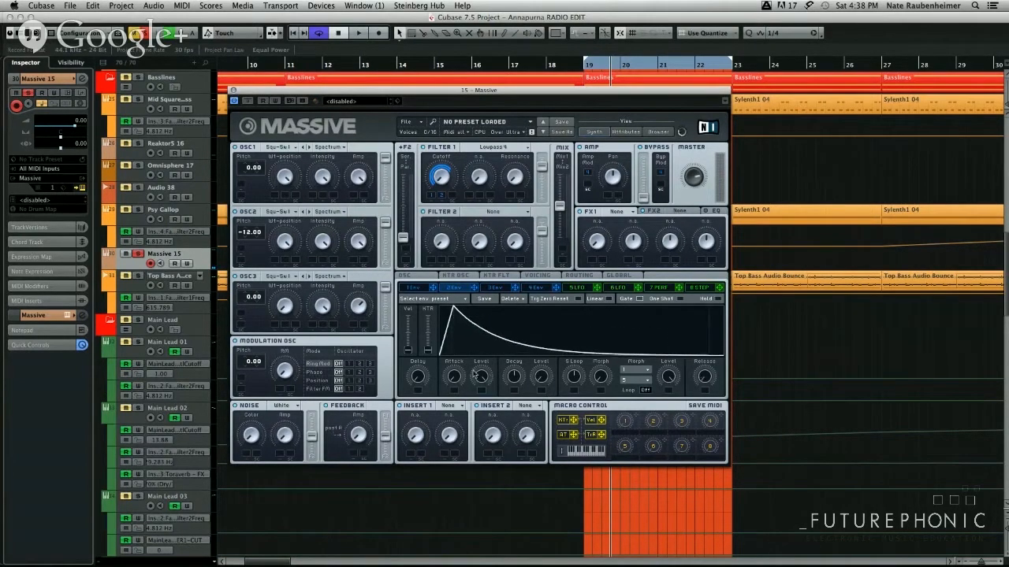
mouse_move(518, 377)
mouse_down()
mouse_move(524, 413)
mouse_move(513, 379)
mouse_up()
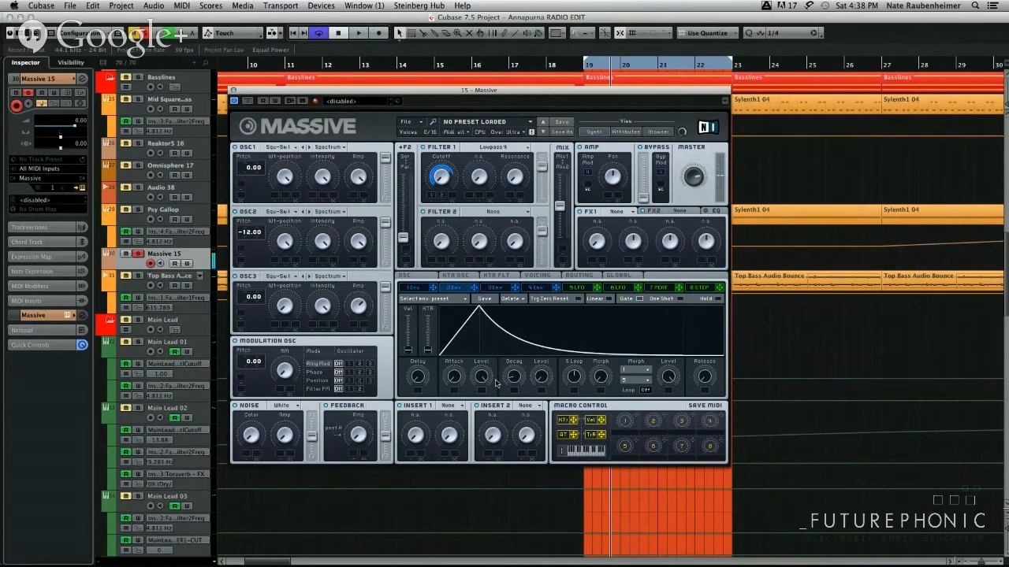
drag(511, 382, 512, 381)
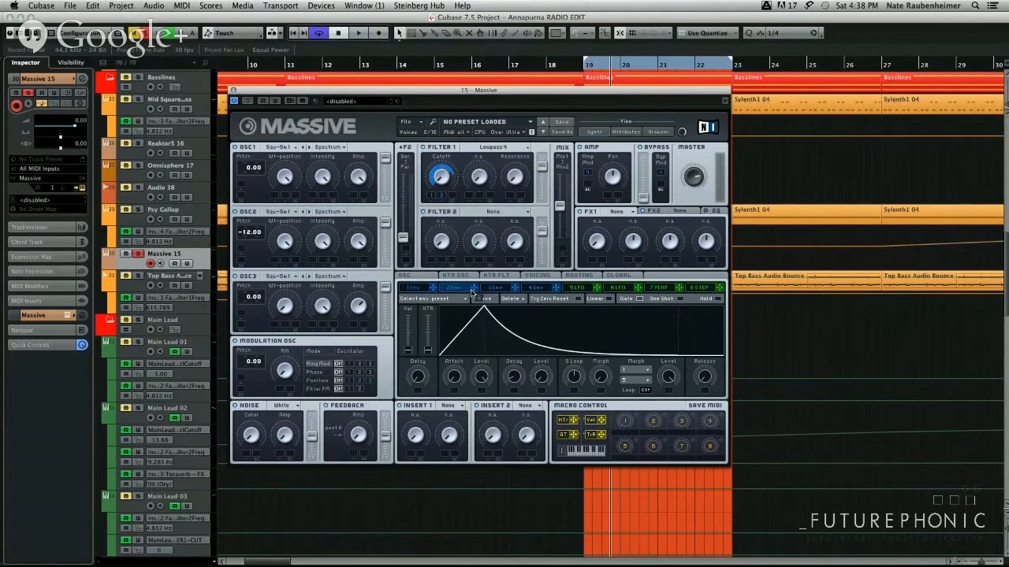
Modulate oscillator 2's pitch by 12.00 and oscillator 1's pitch by 24.00 with envelope 2, and fine-tune that envelope's decay.
drag(474, 288, 248, 262)
click(245, 251)
drag(477, 289, 241, 189)
drag(257, 194, 264, 159)
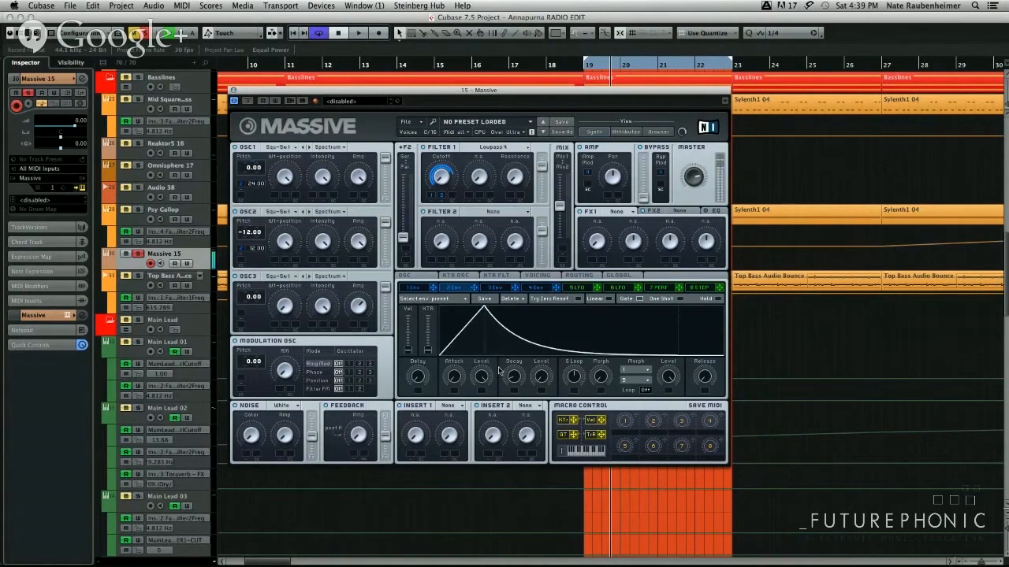
drag(520, 379, 521, 376)
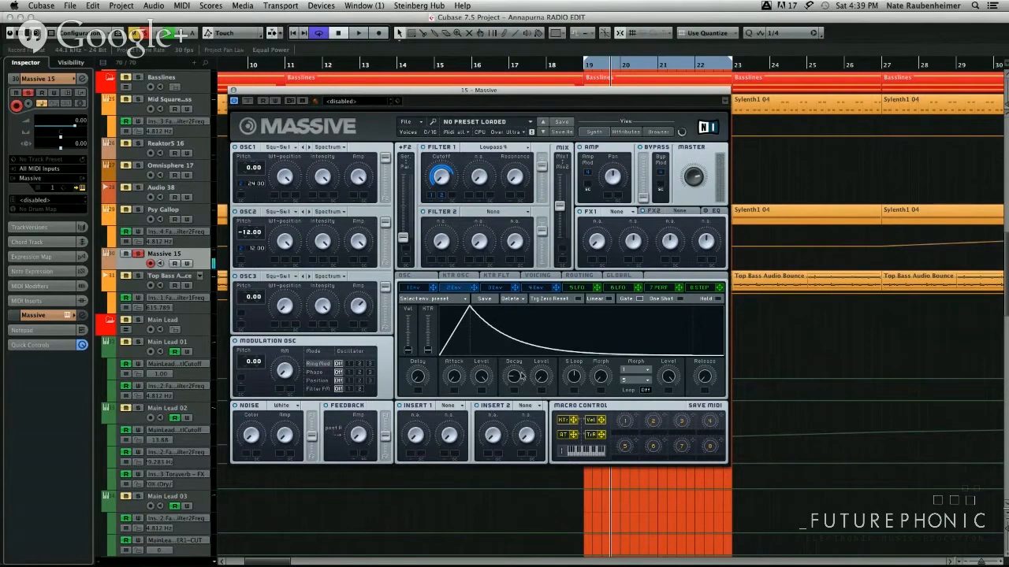
drag(520, 377, 522, 382)
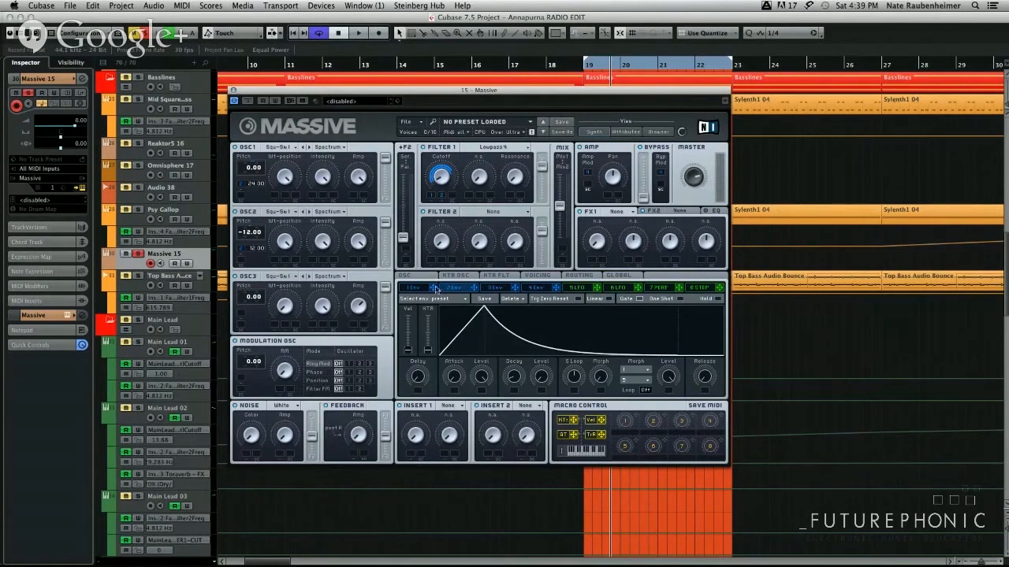
Set the patch's unison to 2 voices and modulate the noise amp with envelope 2.
click(413, 288)
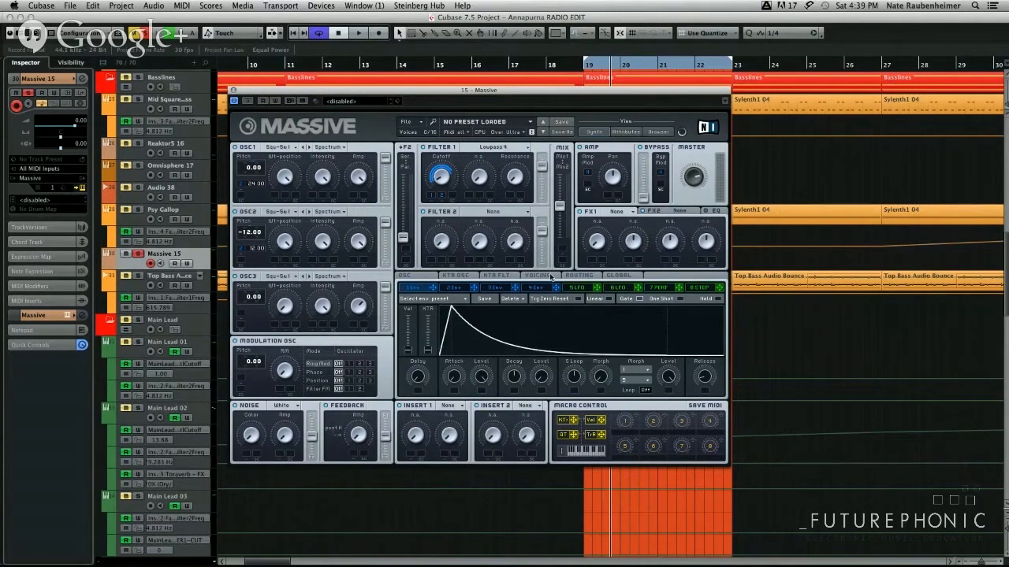
click(552, 276)
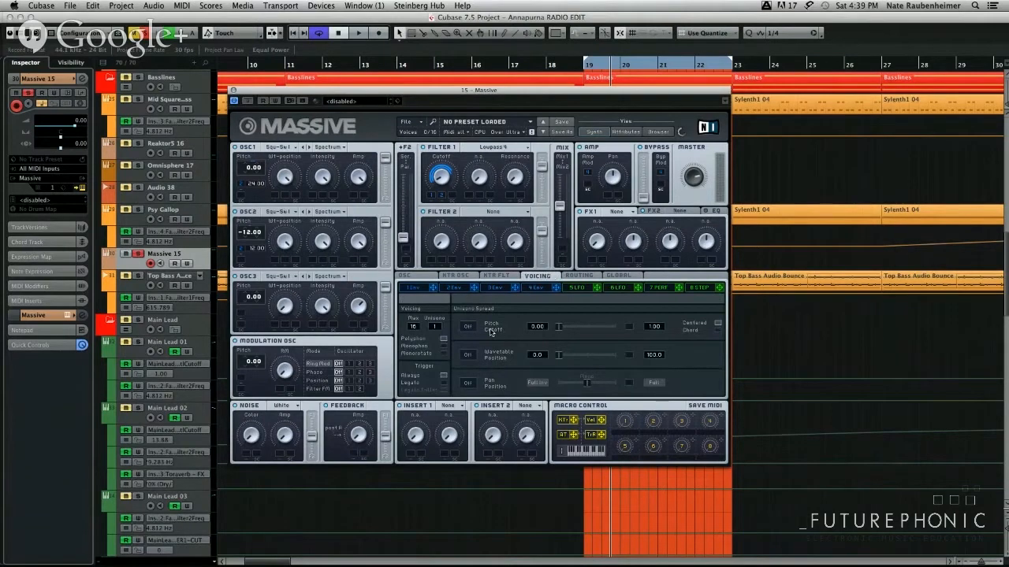
drag(443, 328, 439, 327)
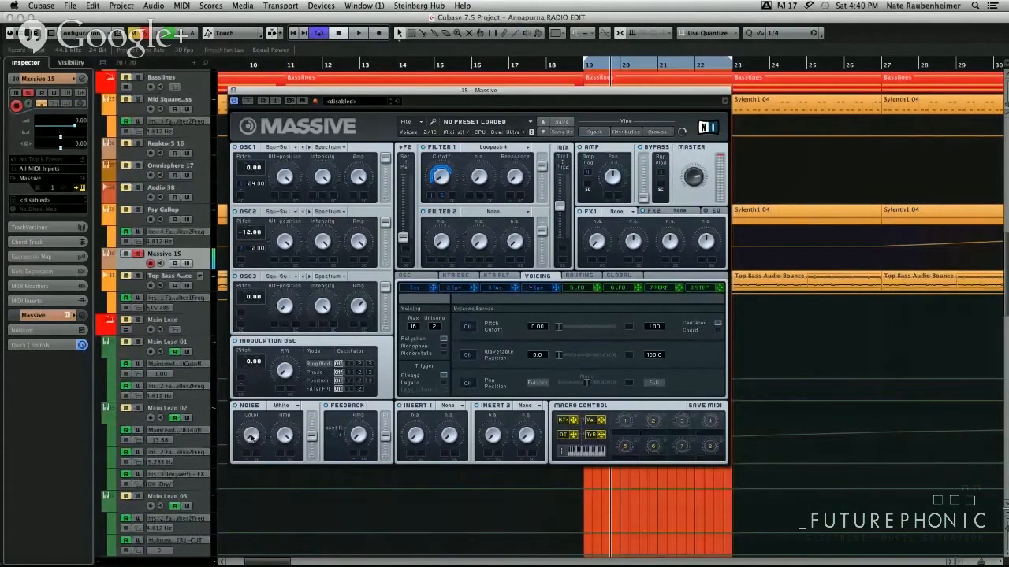
click(470, 288)
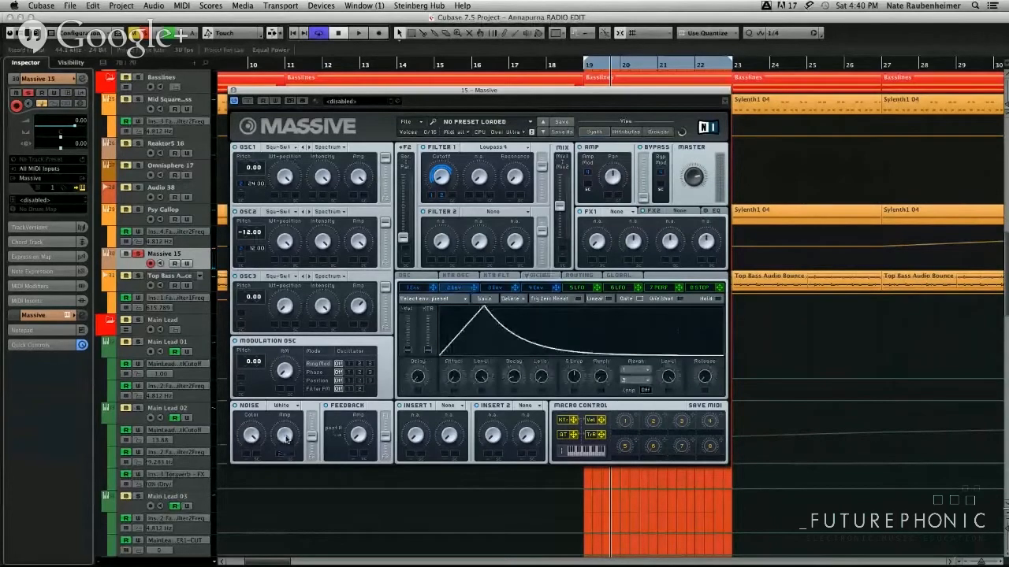
drag(287, 440, 287, 381)
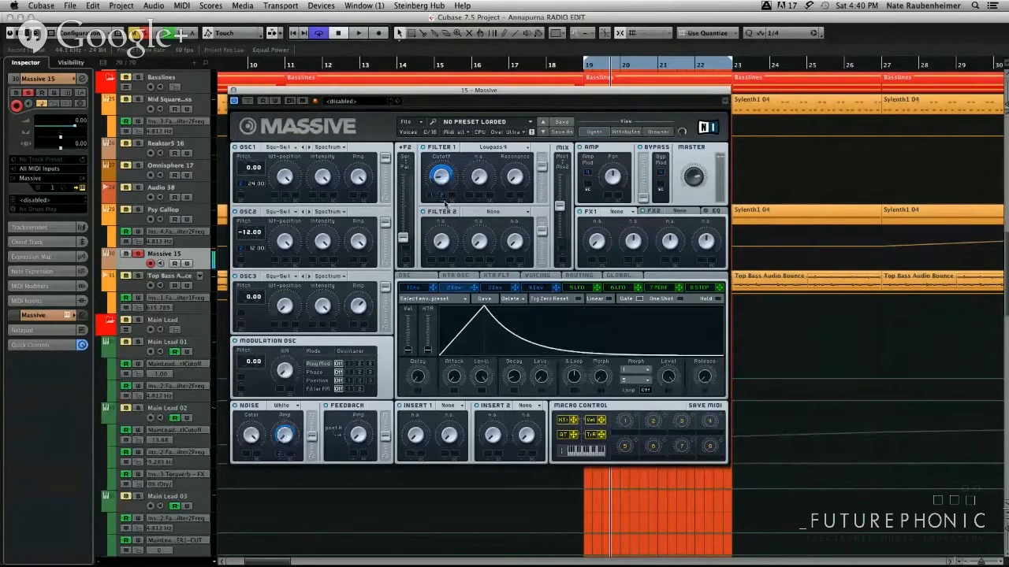
Enable a slight unison spread for pitch cutoff and a wider one for pan position, and close Massive.
click(538, 275)
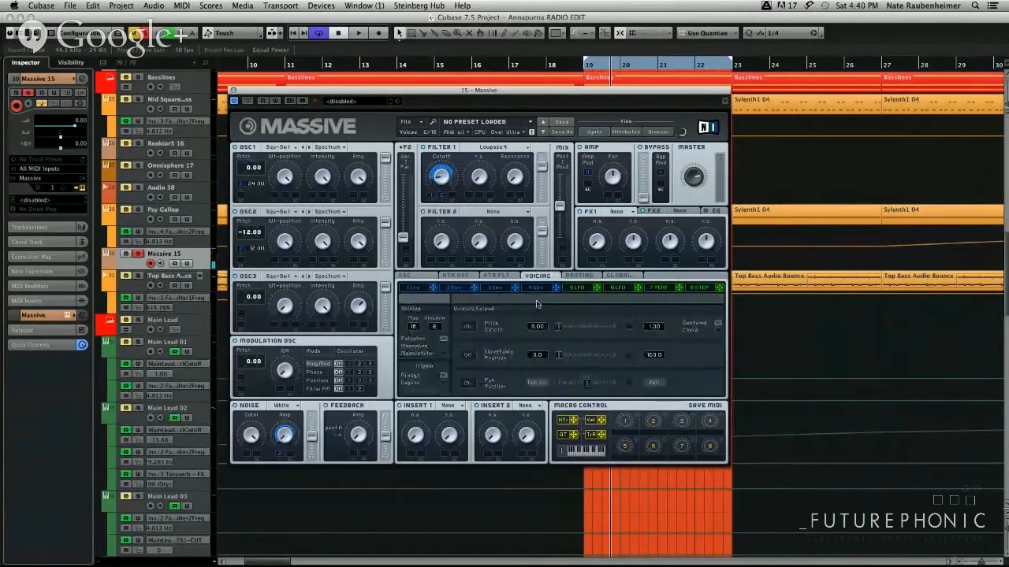
click(467, 326)
drag(560, 331, 566, 334)
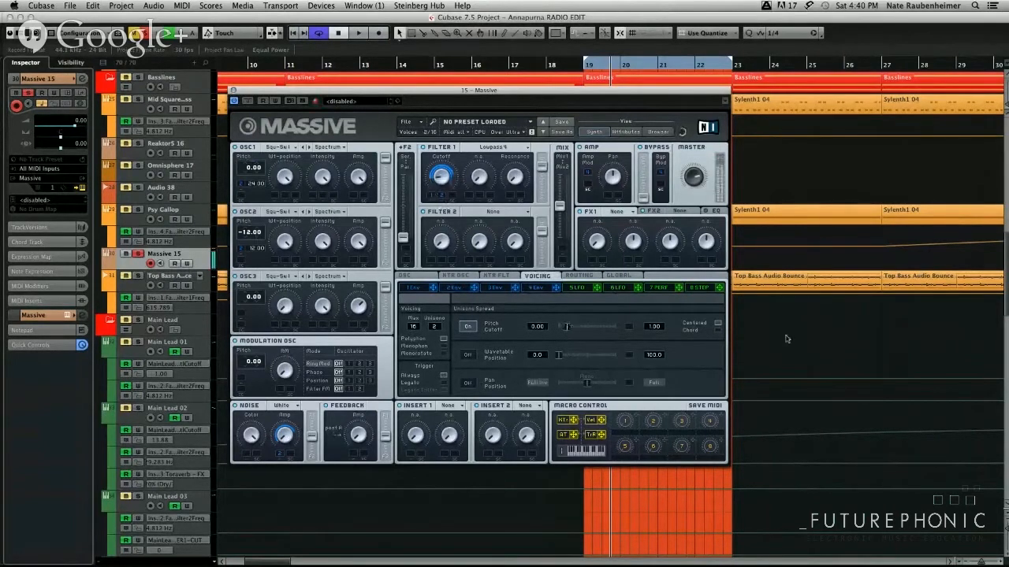
mouse_move(569, 328)
mouse_down()
mouse_move(630, 333)
mouse_move(568, 347)
mouse_move(568, 331)
mouse_up()
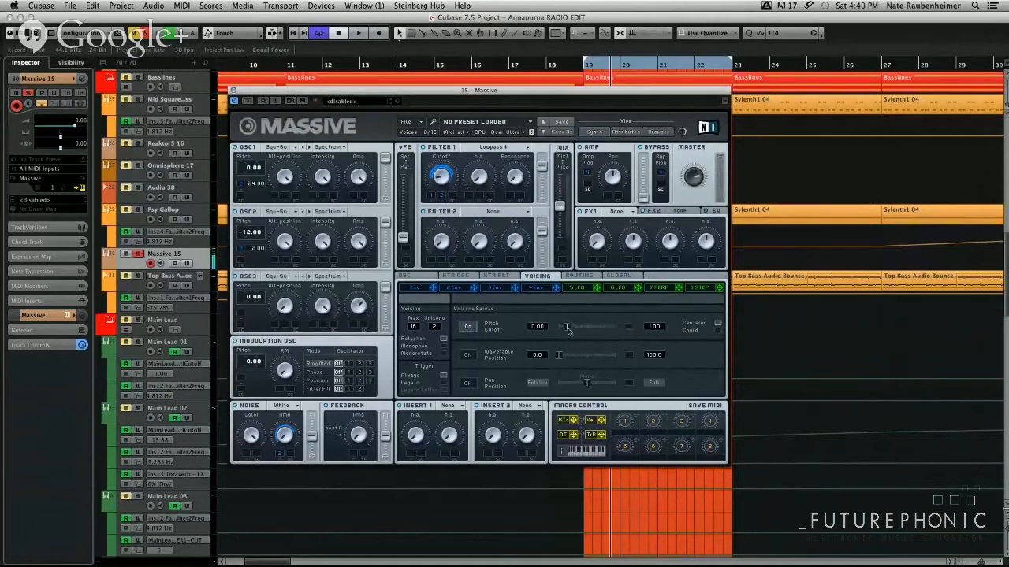
click(467, 383)
drag(593, 386, 621, 387)
click(231, 91)
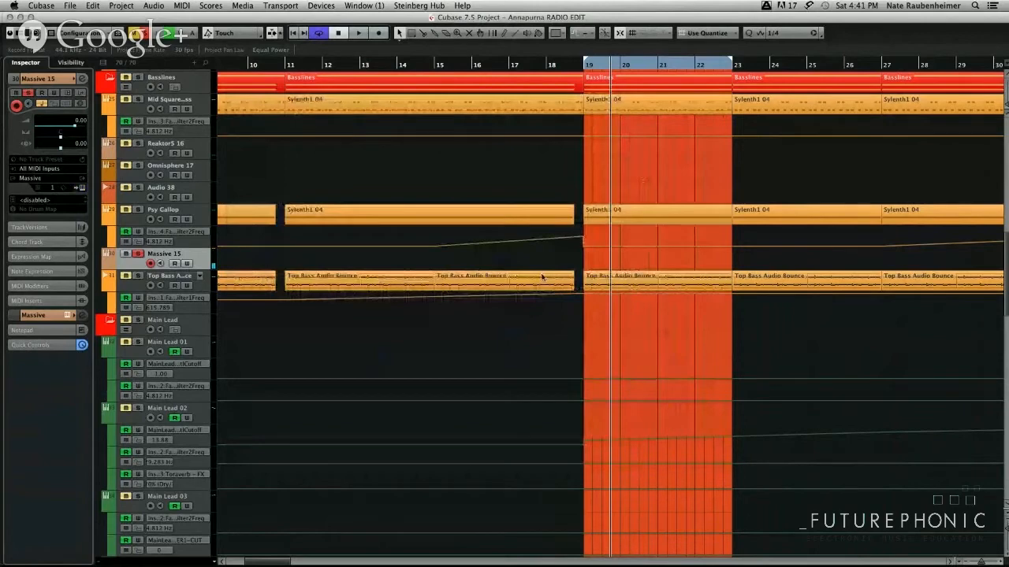
Create an empty part on the Massive 15 track from bar 19 to bar 23 and open it in the Key Editor.
double_click(623, 257)
key(space)
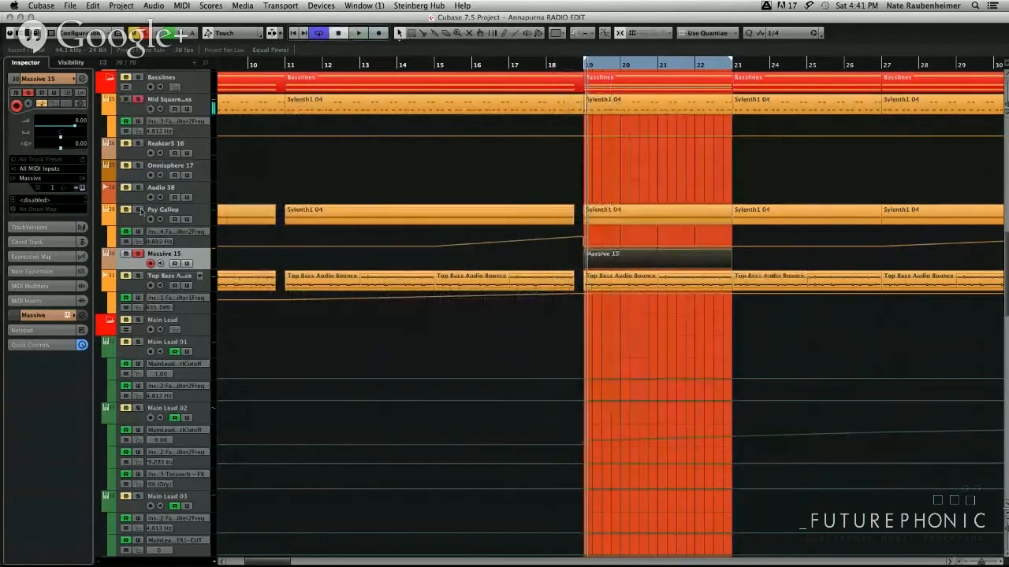
click(590, 261)
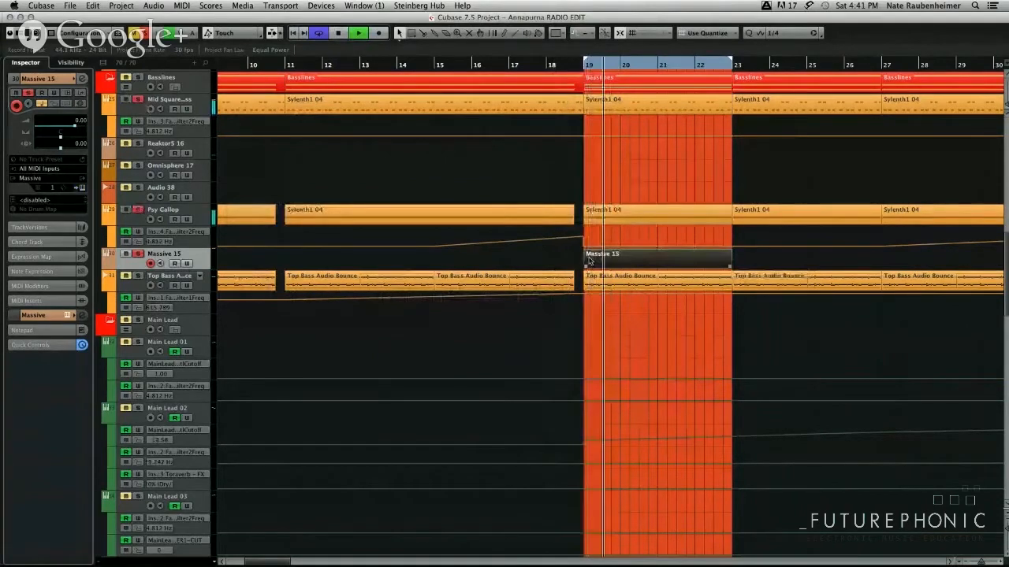
double_click(589, 261)
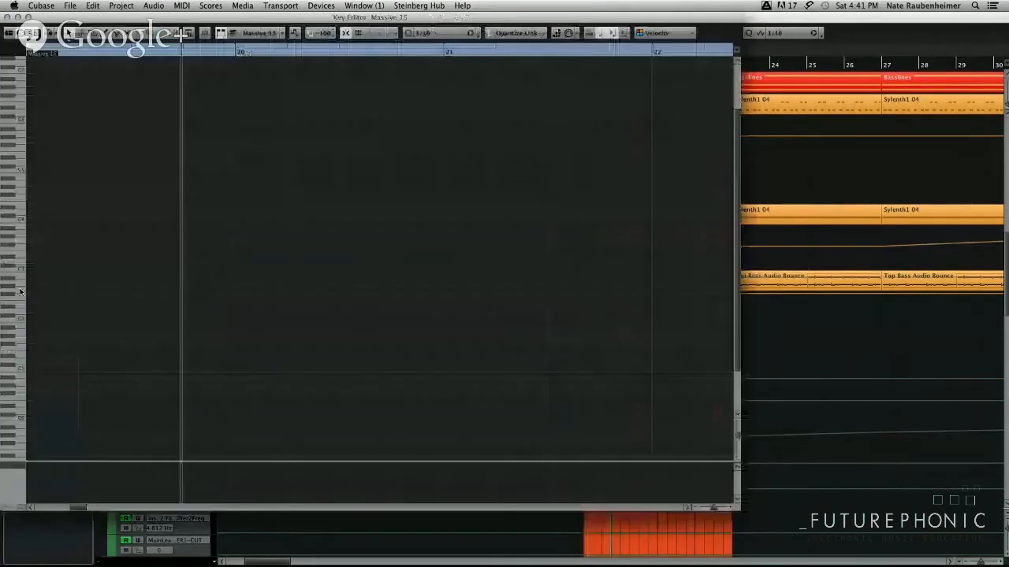
key(h)
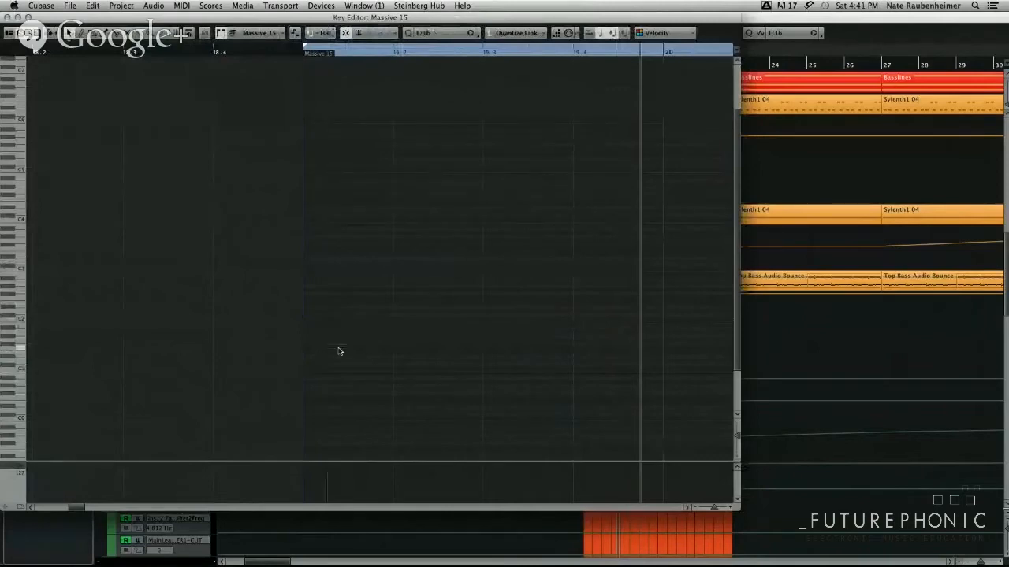
Enter a galloping one-pitch bass pattern in bar 19 with the isolated notes lengthened to the next beat, and play it back.
drag(348, 355, 483, 354)
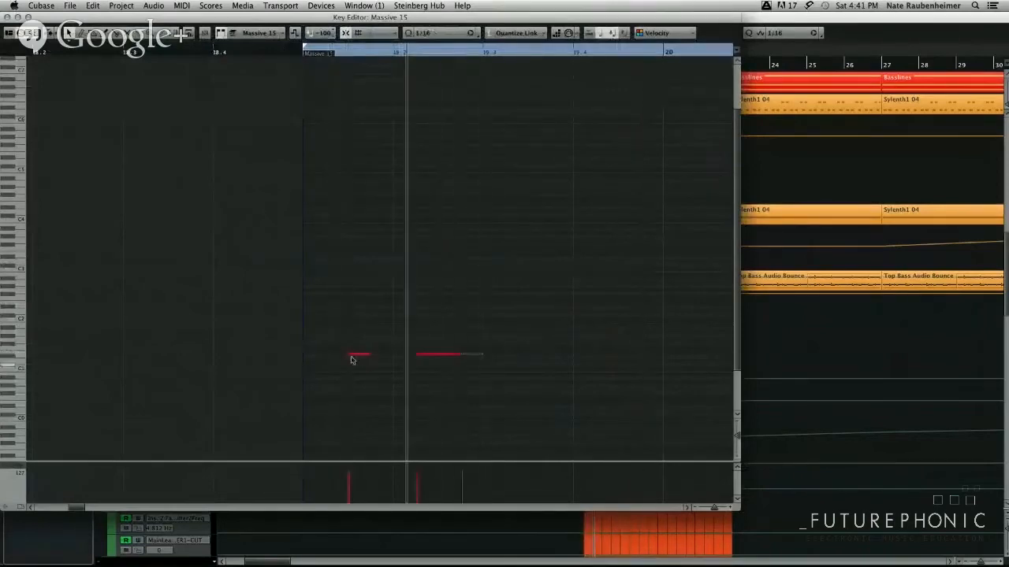
click(351, 356)
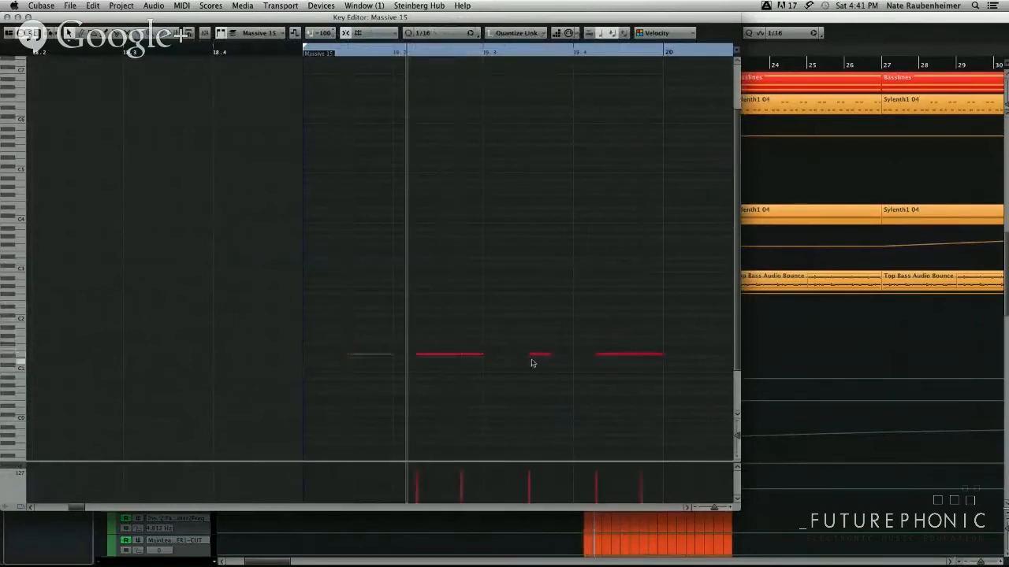
click(536, 355)
click(235, 52)
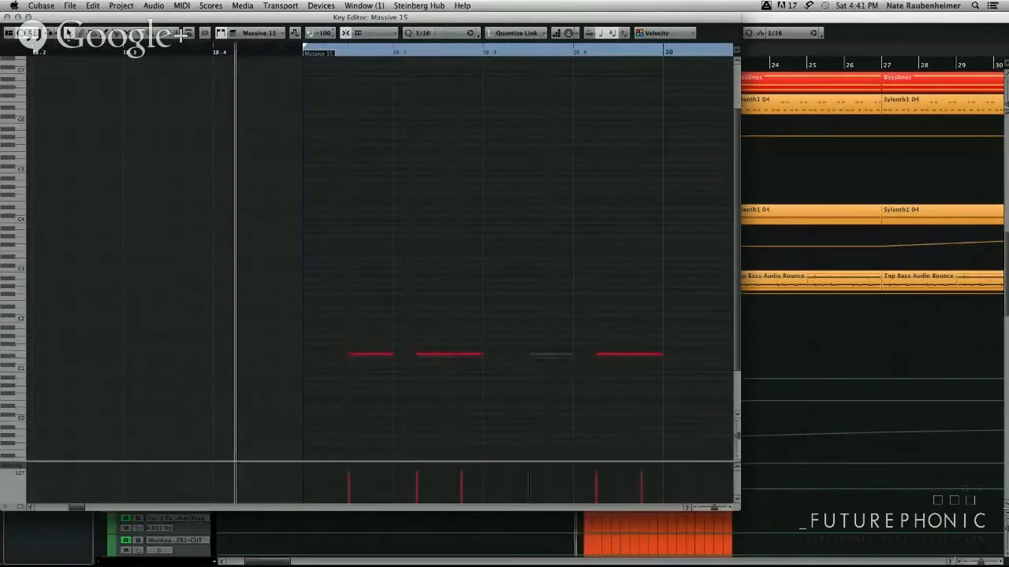
key(space)
click(7, 18)
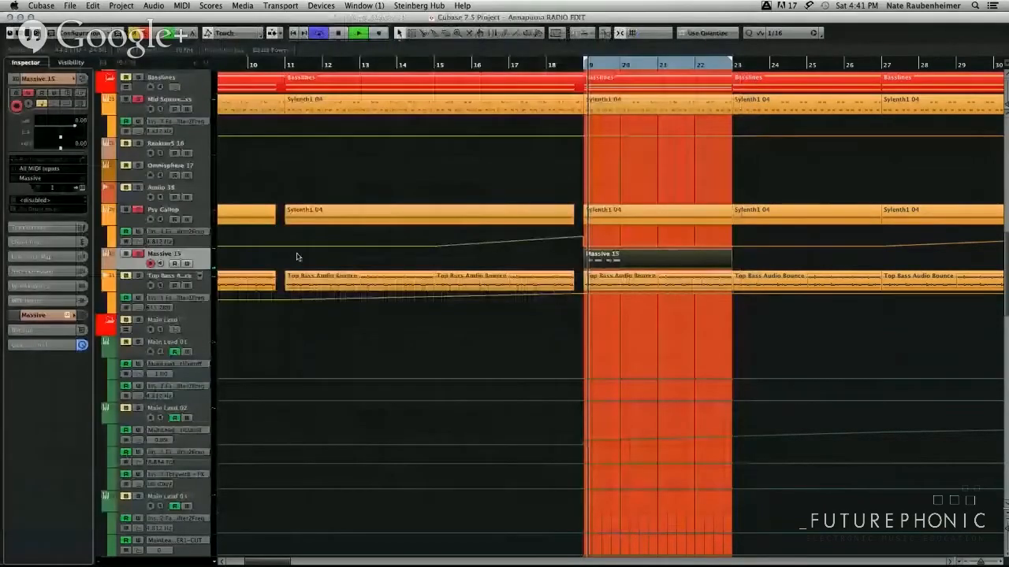
Repeat the one-bar bass part on the Massive 15 track through to bar 23 and glue the copies into one part.
double_click(611, 262)
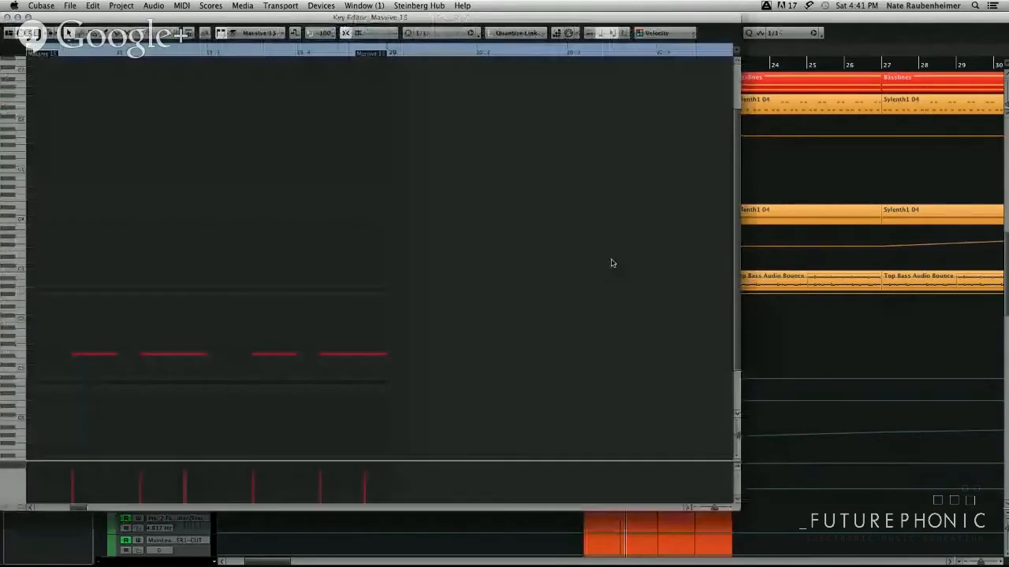
key(super+a)
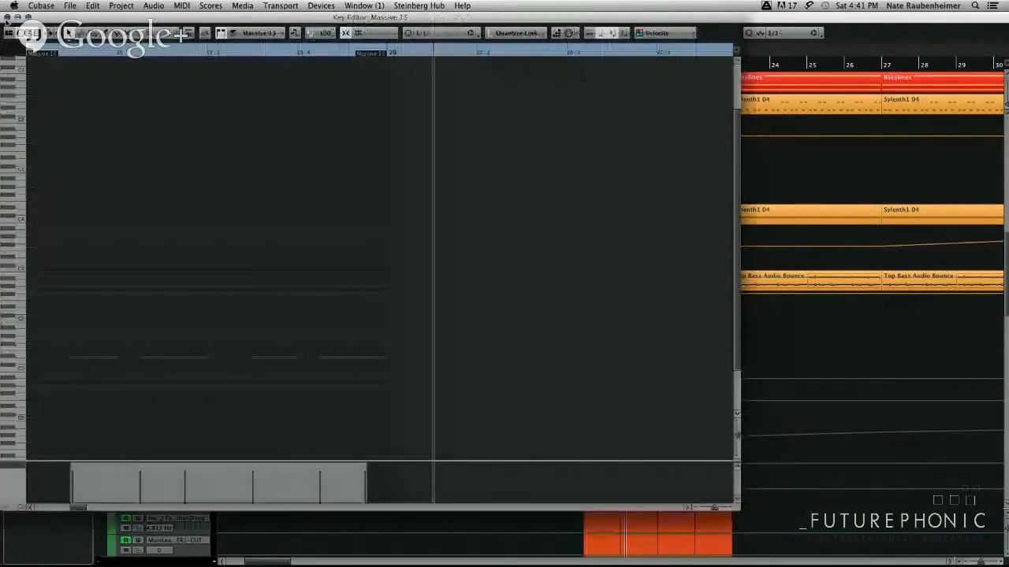
click(6, 16)
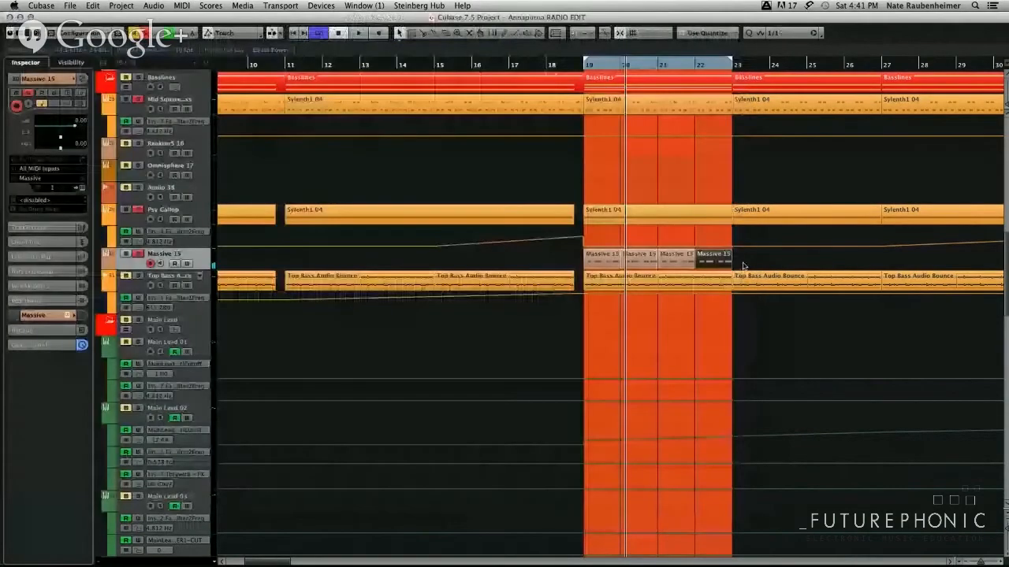
drag(742, 267, 603, 263)
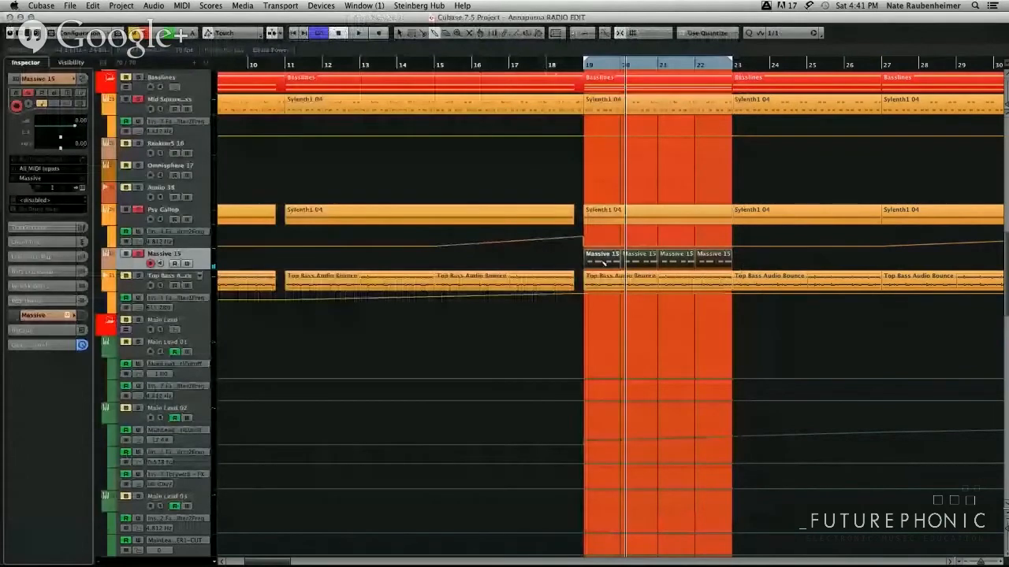
Set the Massive 15 track's volume to -6.89 while playing the loop, and open its channel settings.
key(space)
drag(75, 125, 63, 127)
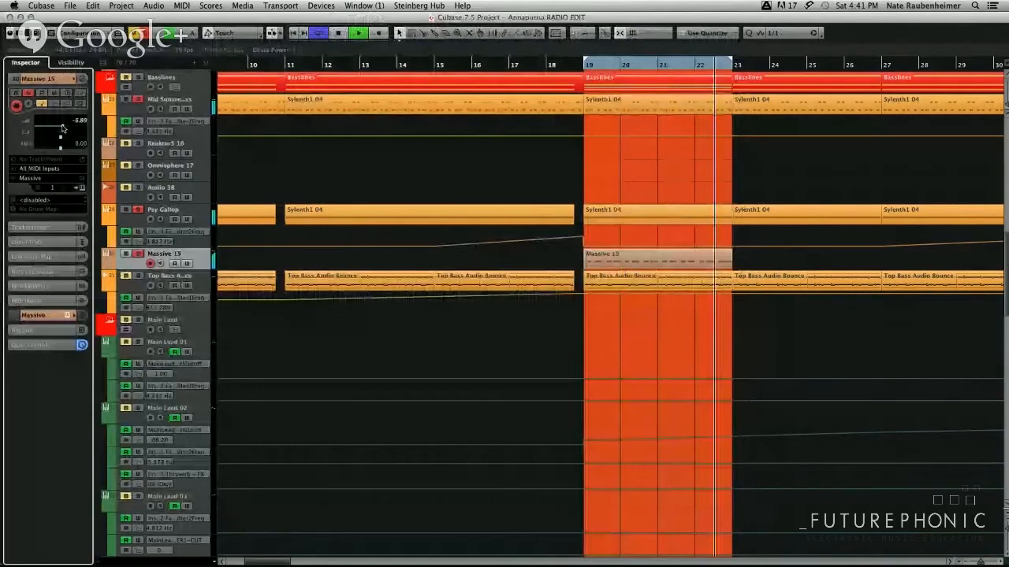
click(82, 78)
key(space)
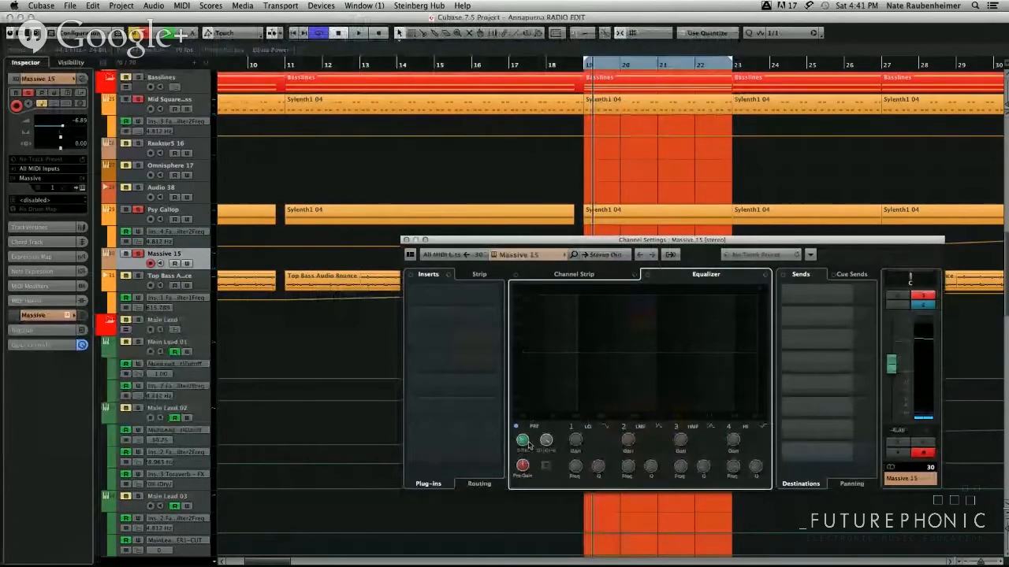
Insert PingPongDelay on the Massive 15 channel with a 1/8 D delay, 0 feedback and 100 spatial.
click(450, 292)
text(ping)
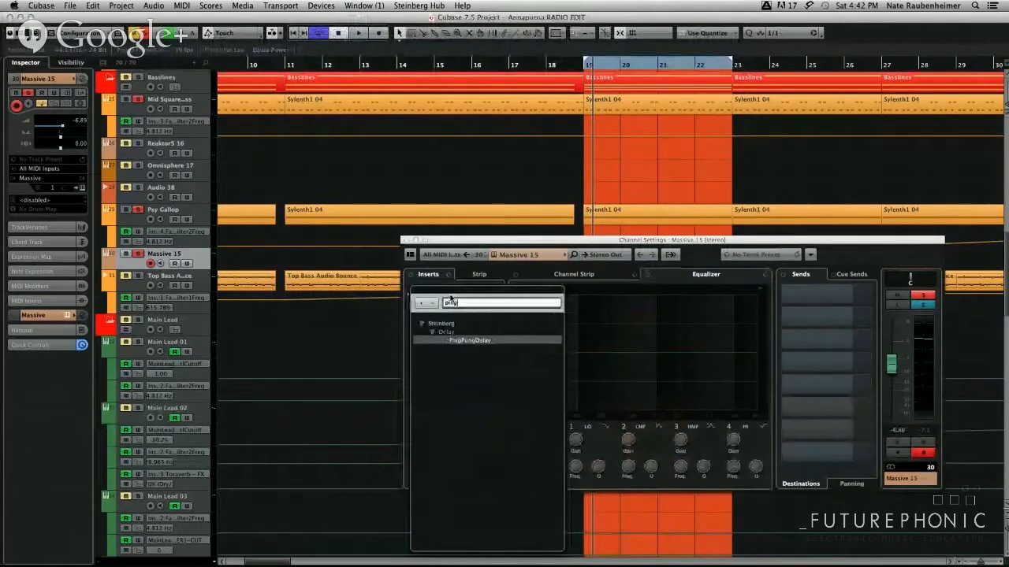
key(Return)
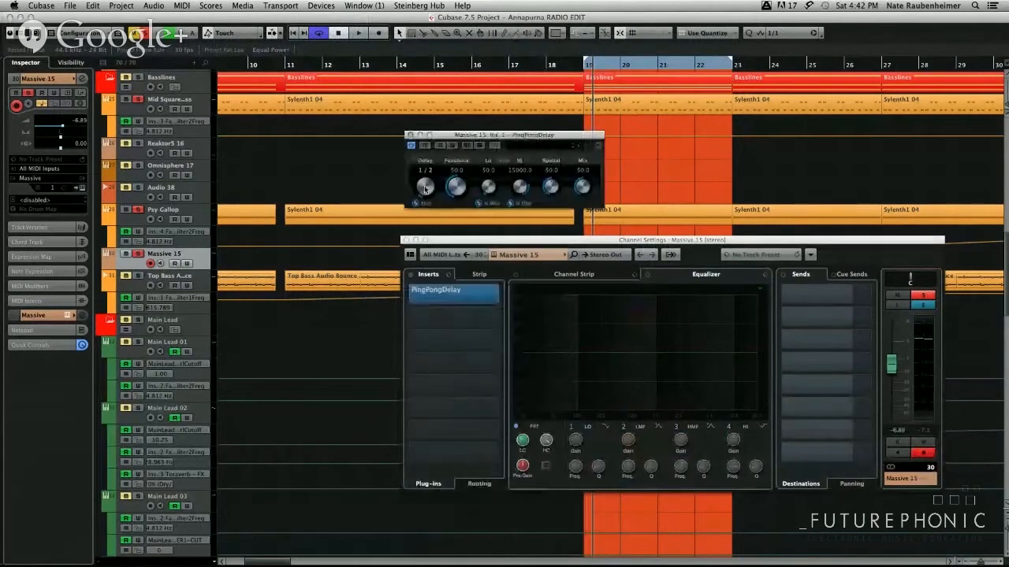
scroll(424, 186, down, 10)
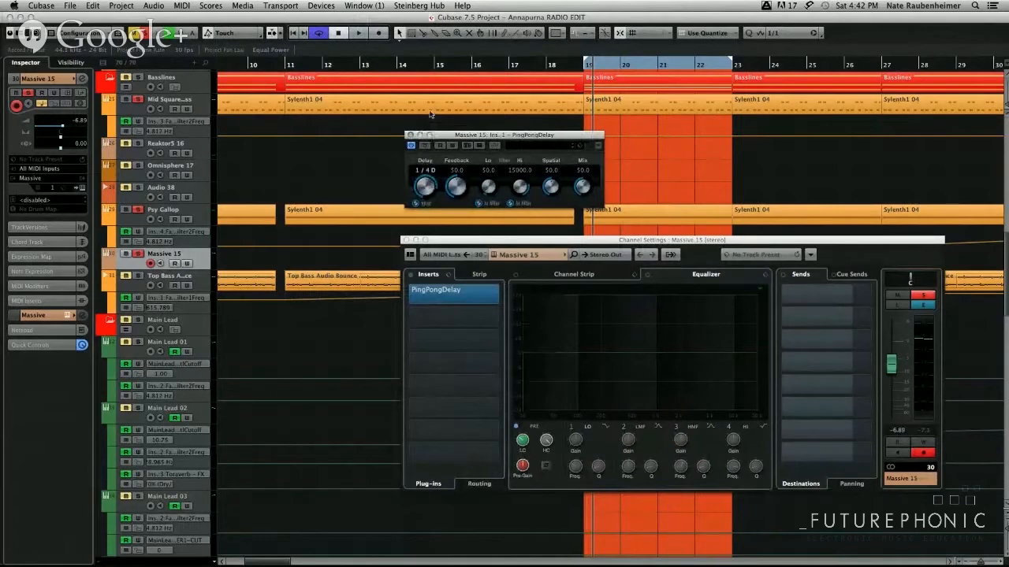
key(space)
drag(456, 187, 430, 217)
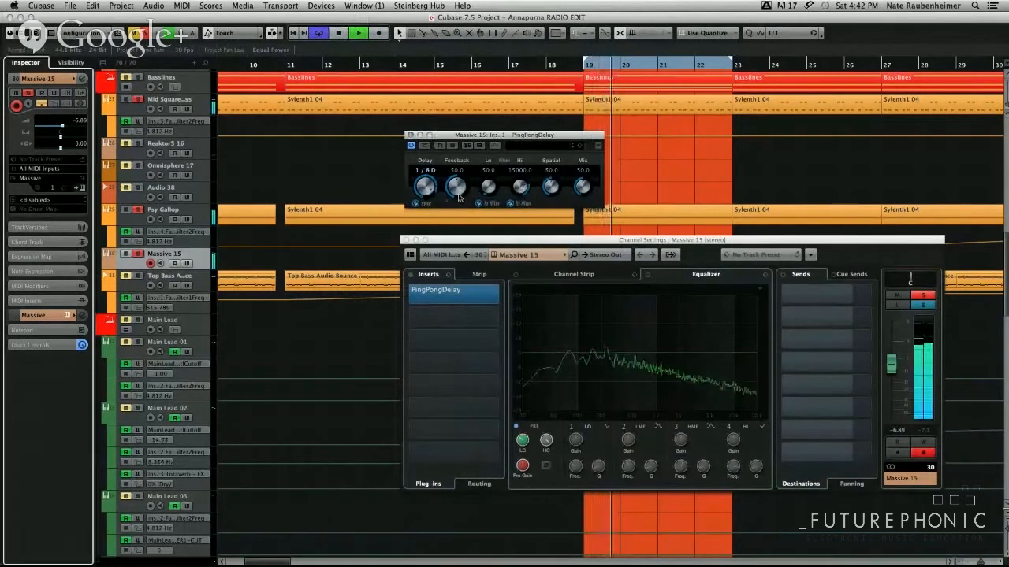
drag(551, 187, 644, 211)
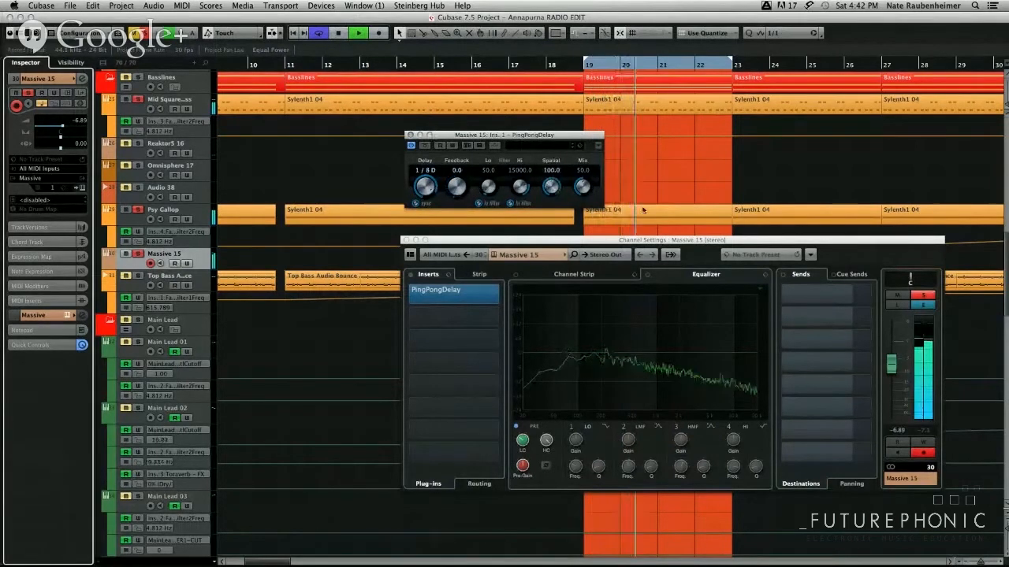
Insert VPS Multiband Sidechain as the channel's second effect and bend the middle of its low envelope curve slightly upward.
click(464, 313)
text(multiban)
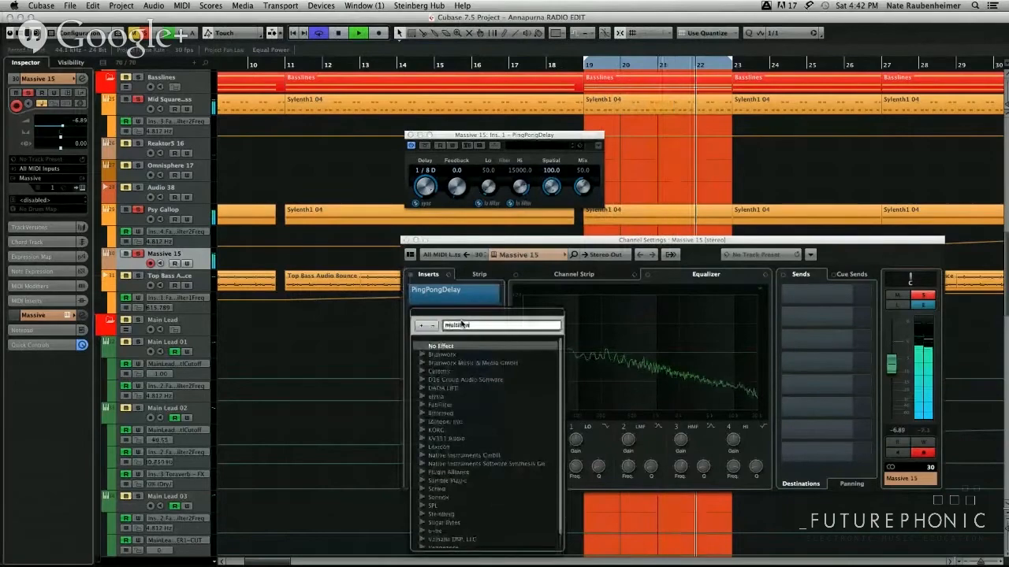
text(d side)
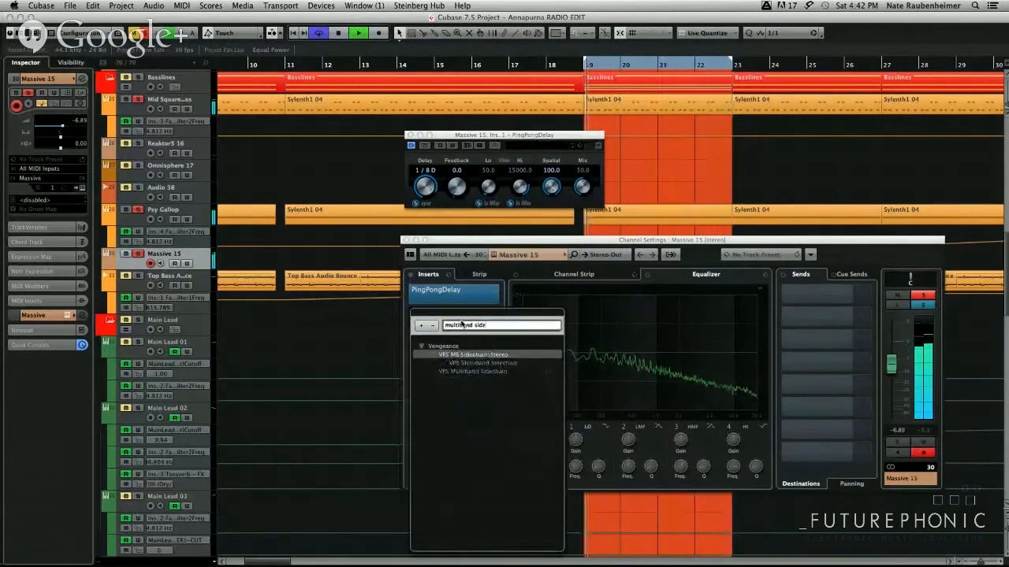
click(567, 369)
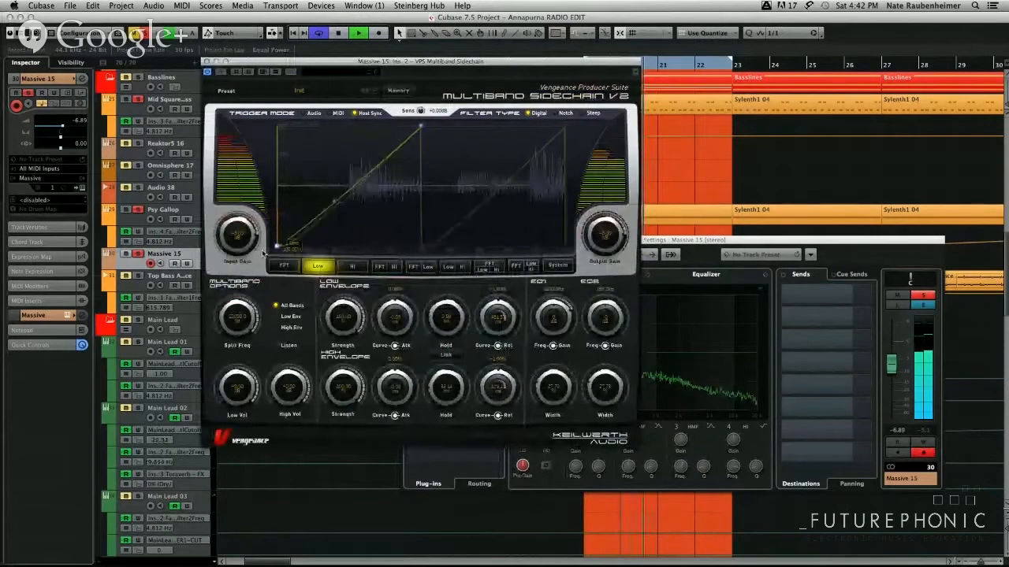
drag(335, 201, 338, 185)
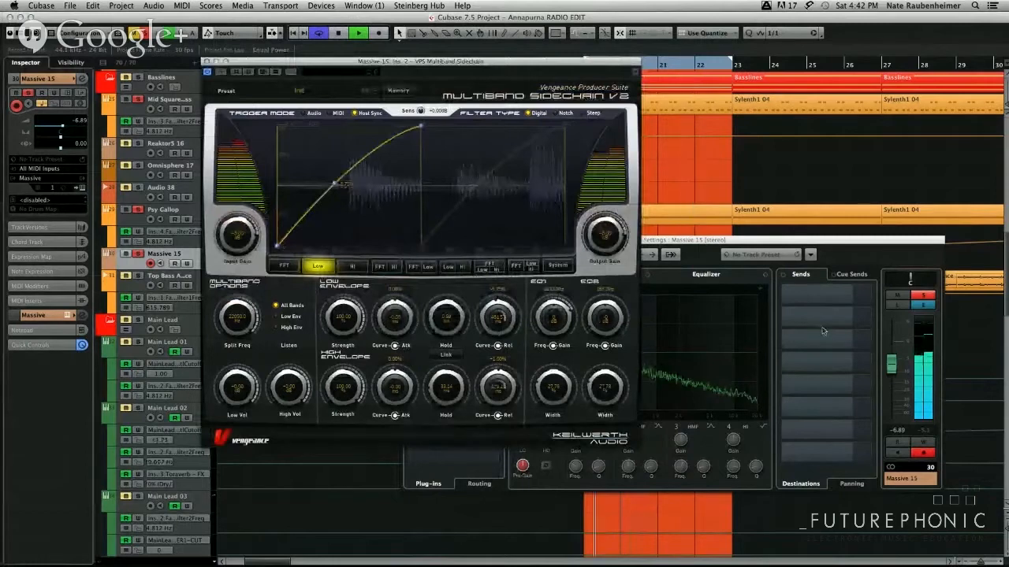
Unsolo the Massive 15 channel and close its channel settings and both effect windows.
click(926, 295)
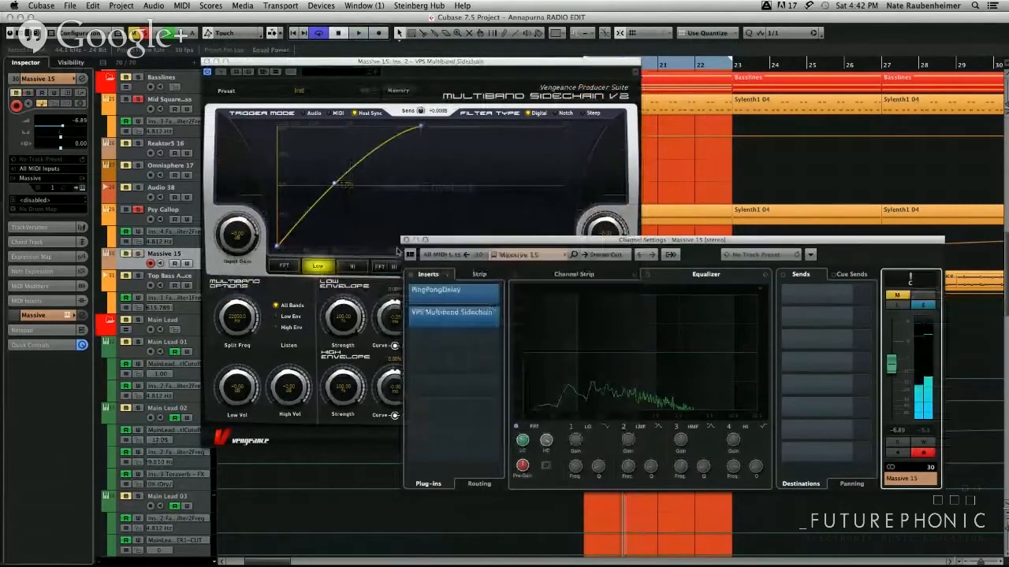
click(405, 240)
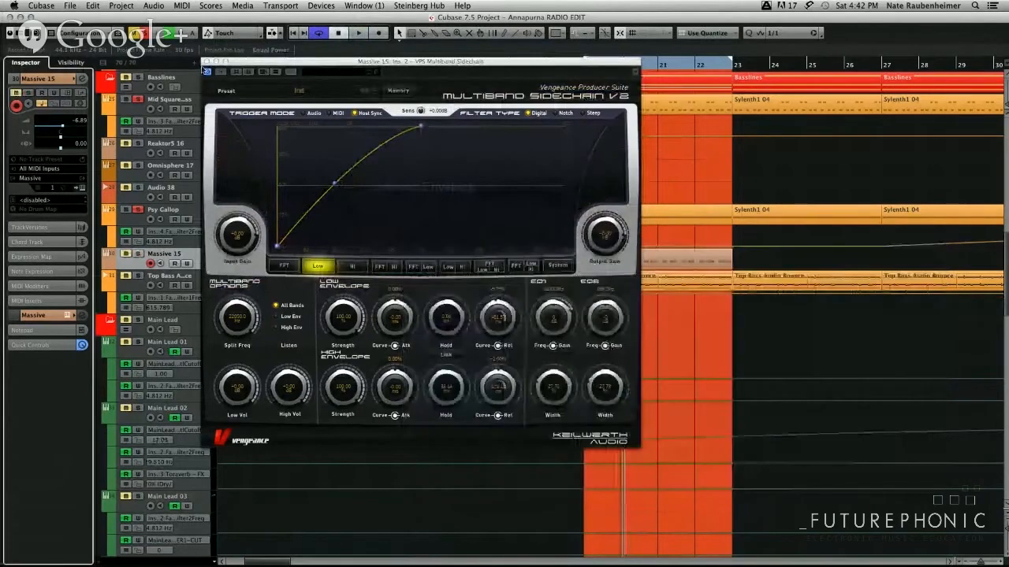
click(207, 62)
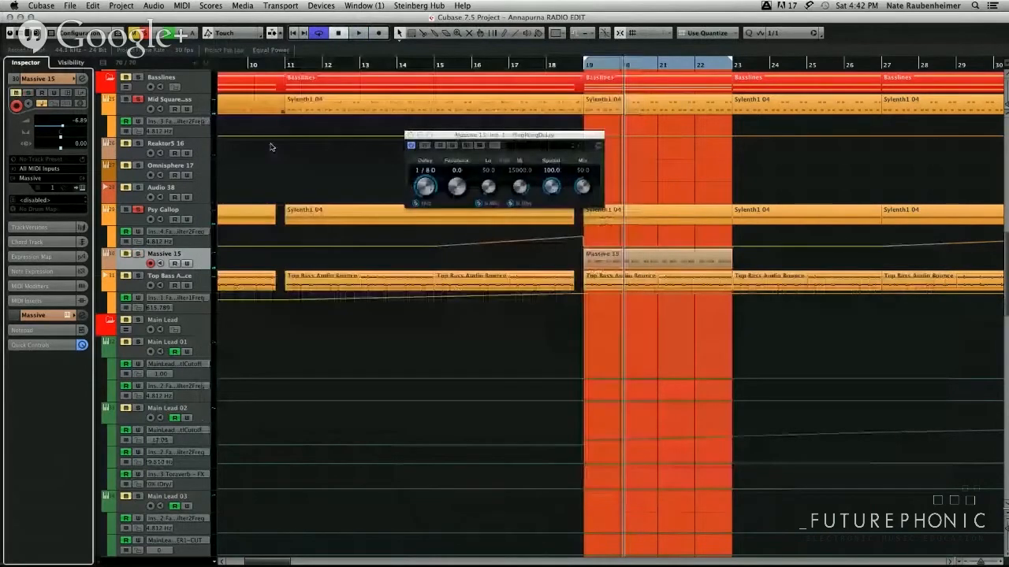
click(441, 121)
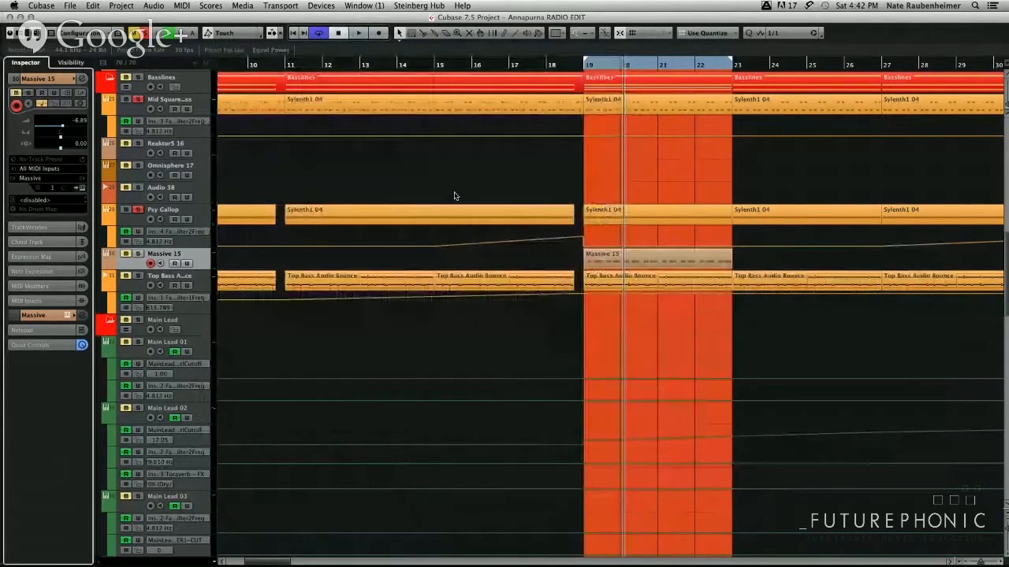
Add a Sylenth1 instrument track directly below the Massive 15 track.
key(g)
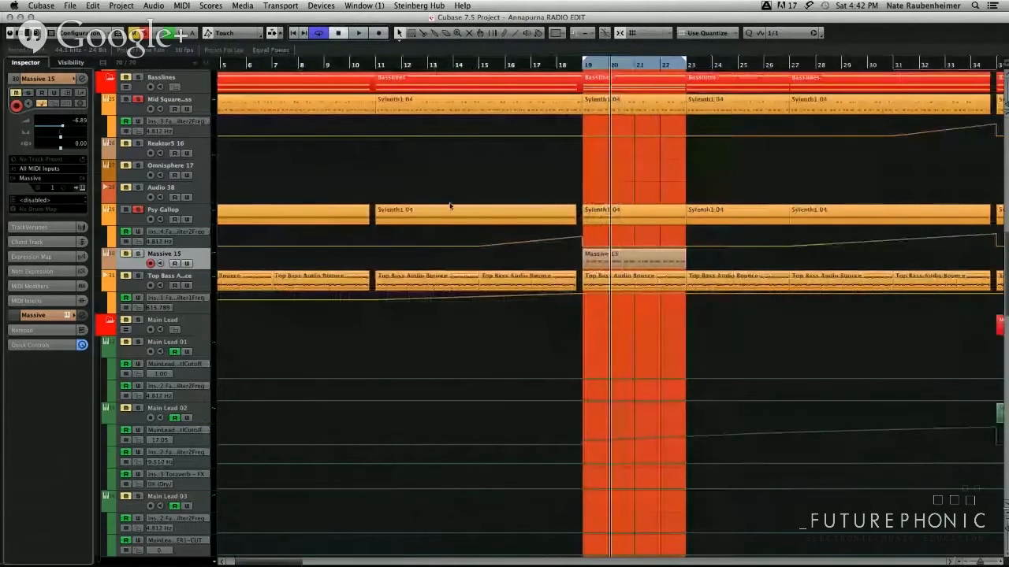
key(g)
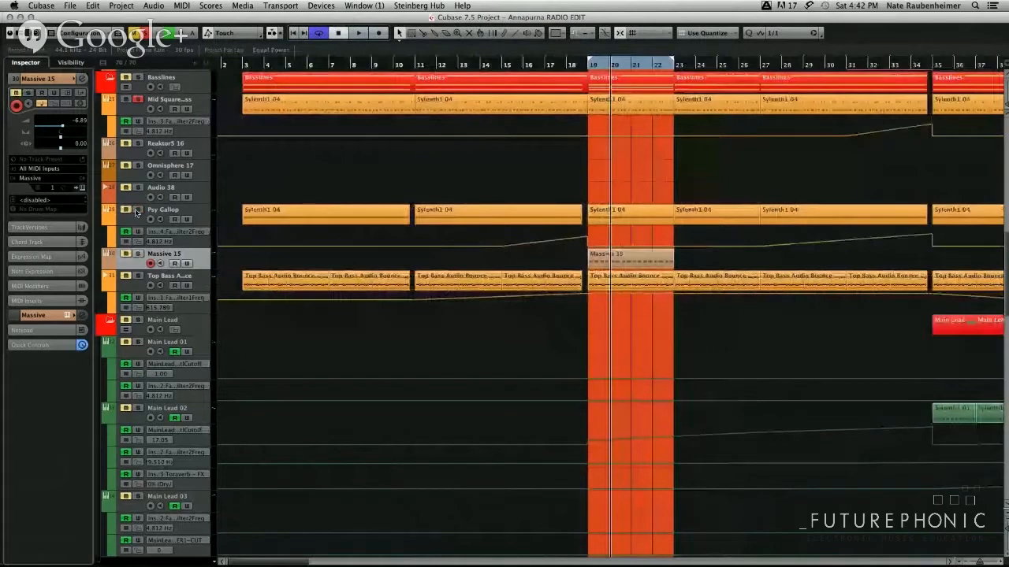
click(158, 189)
click(201, 266)
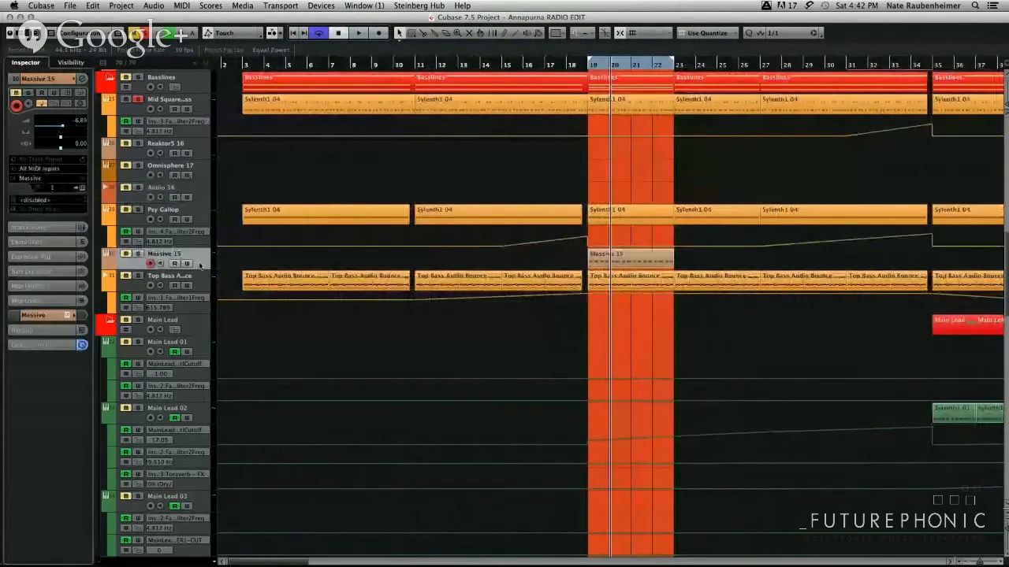
click(128, 255)
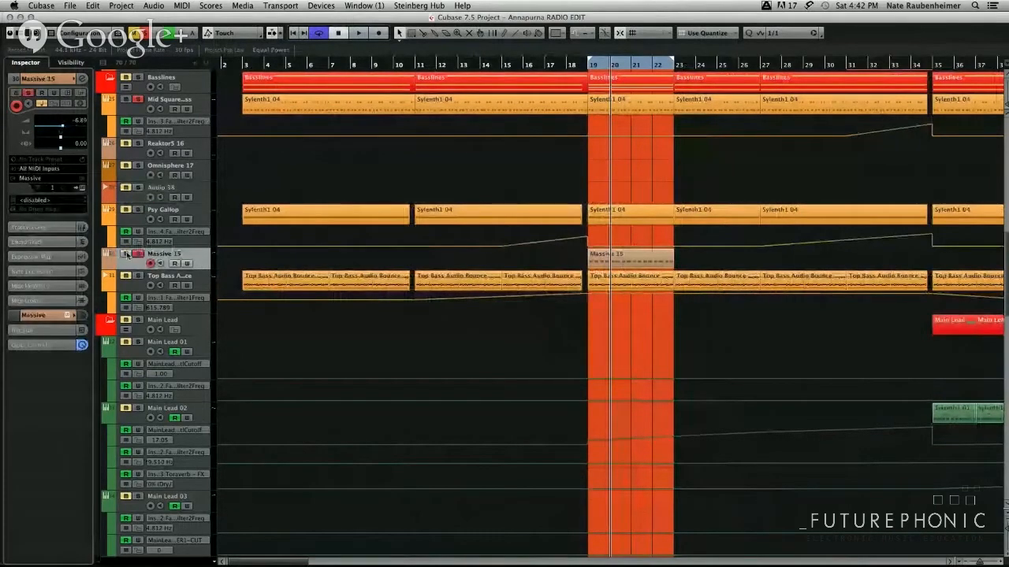
right_click(195, 259)
mouse_move(351, 264)
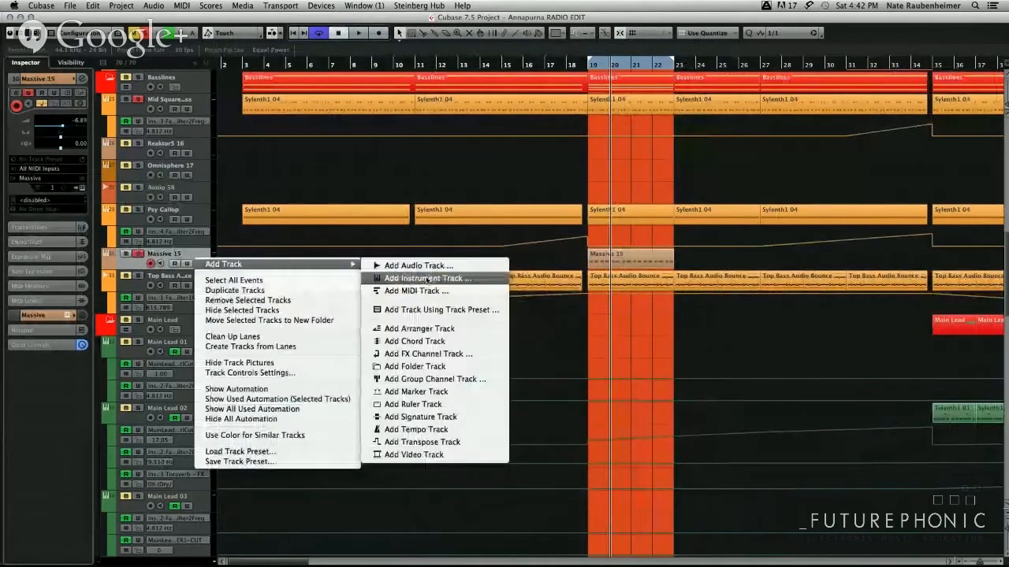
click(426, 278)
click(391, 236)
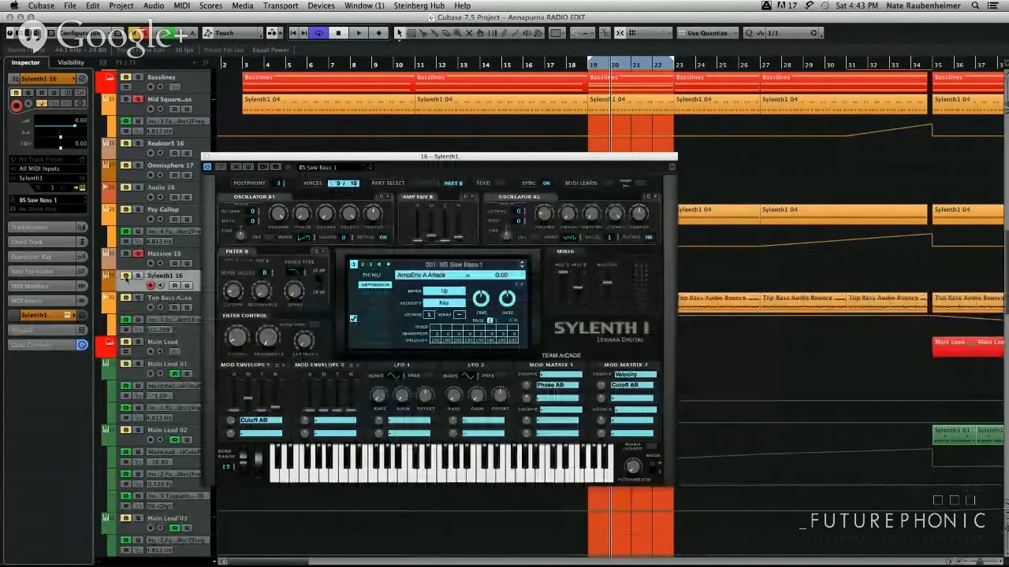
Unmute the Sylenth1 16 track, adjust the filter cutoff of its BS Saw Bass 1 patch, and close the synth.
click(126, 277)
click(208, 156)
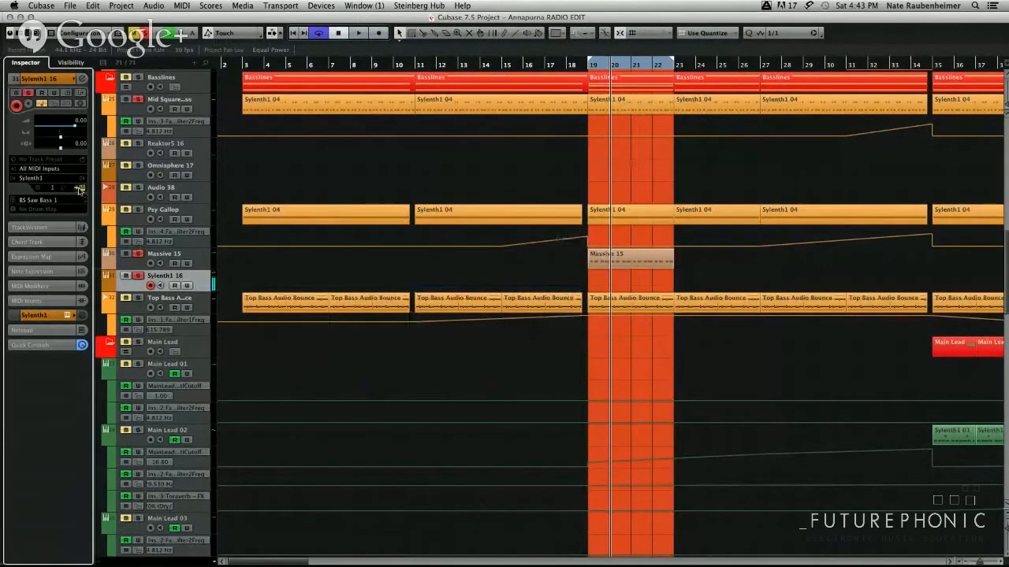
click(79, 190)
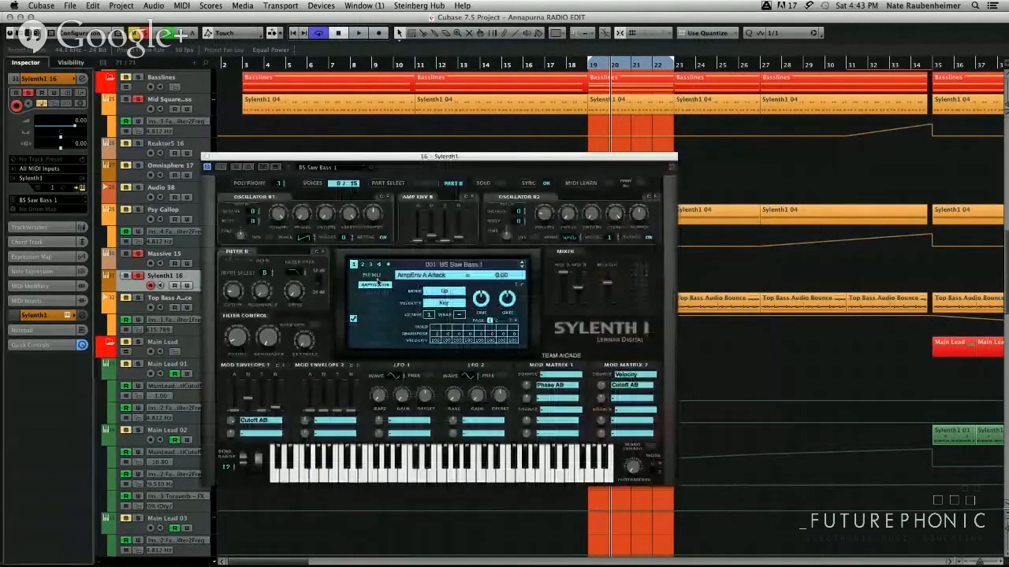
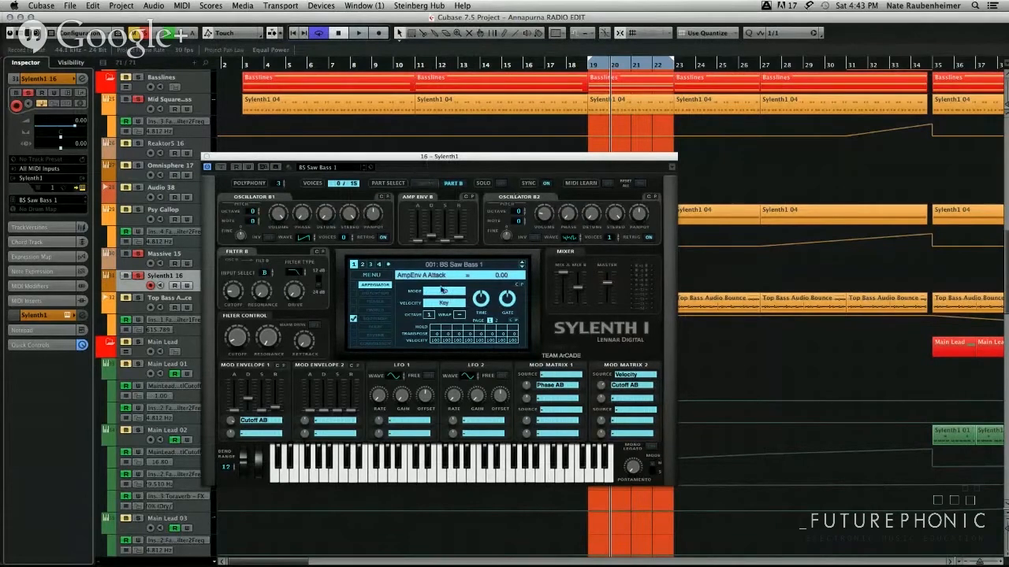
click(237, 339)
drag(236, 339, 249, 337)
click(206, 158)
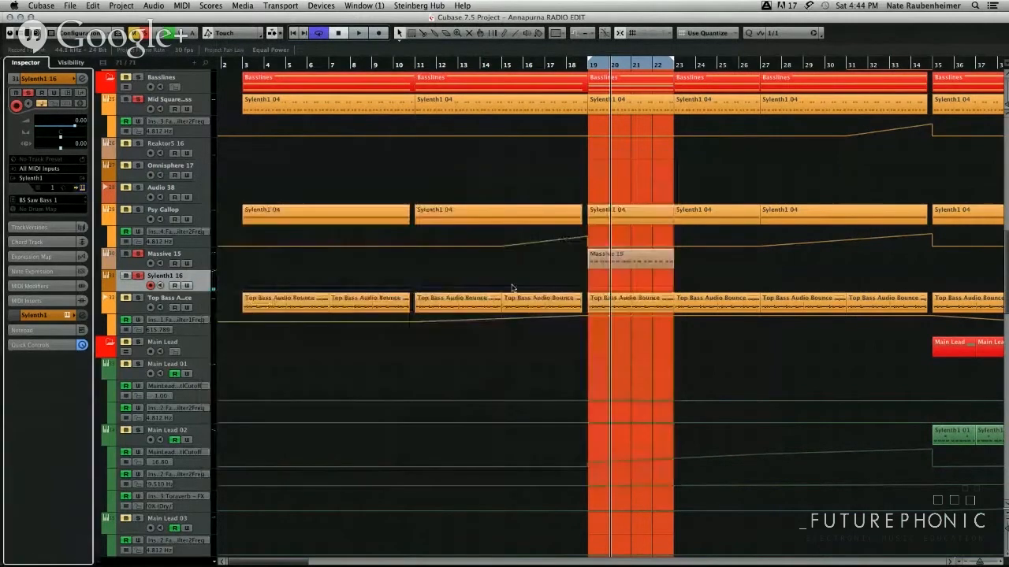
Create a Sylenth1 16 part from bar 19 to bar 23 and fill its first two bars with one-pitch sixteenth notes.
double_click(598, 275)
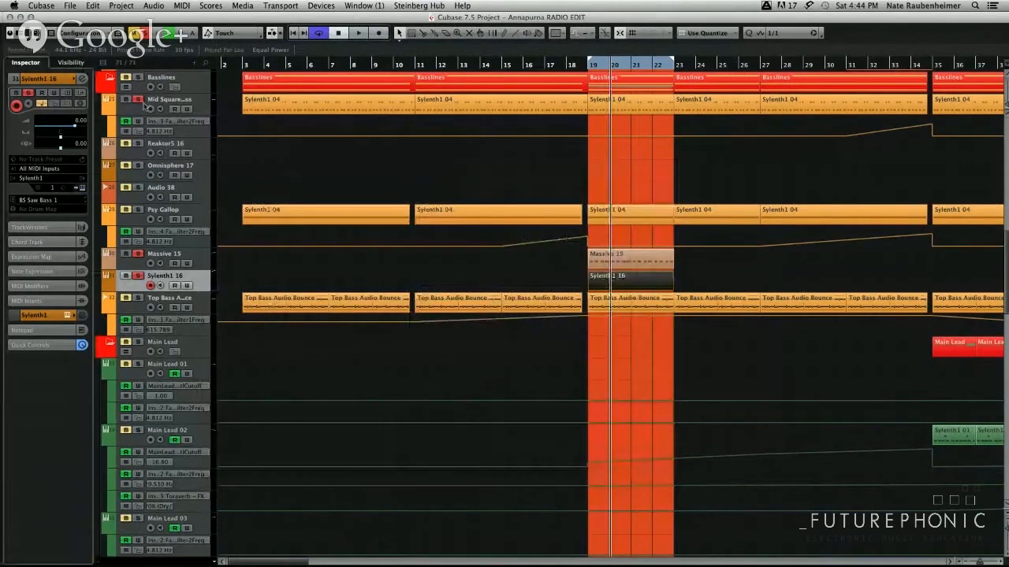
key(Return)
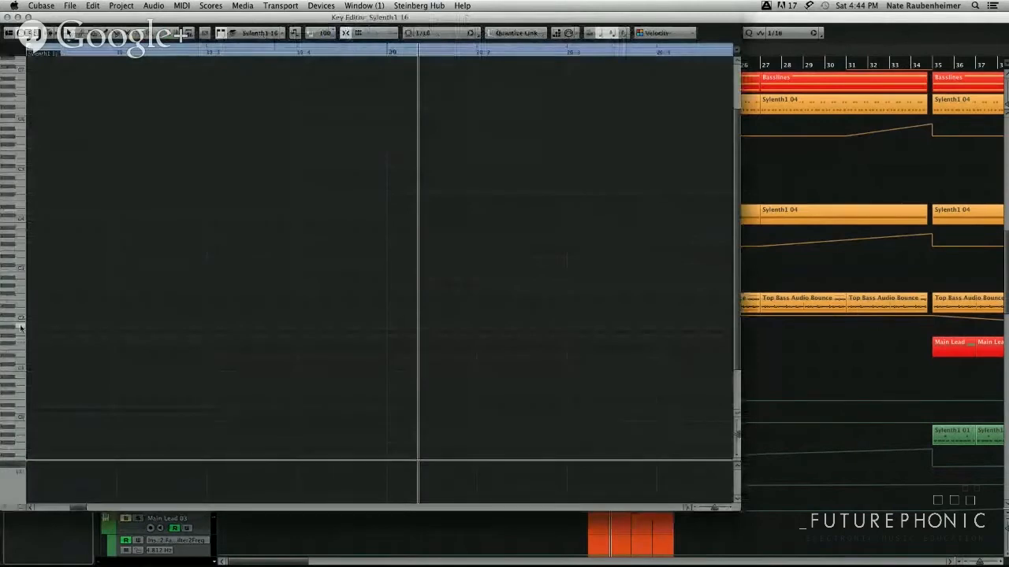
mouse_move(49, 324)
mouse_down()
mouse_move(105, 329)
mouse_move(23, 325)
mouse_move(52, 284)
mouse_move(103, 291)
mouse_move(246, 375)
mouse_move(56, 247)
mouse_up()
drag(49, 362, 725, 314)
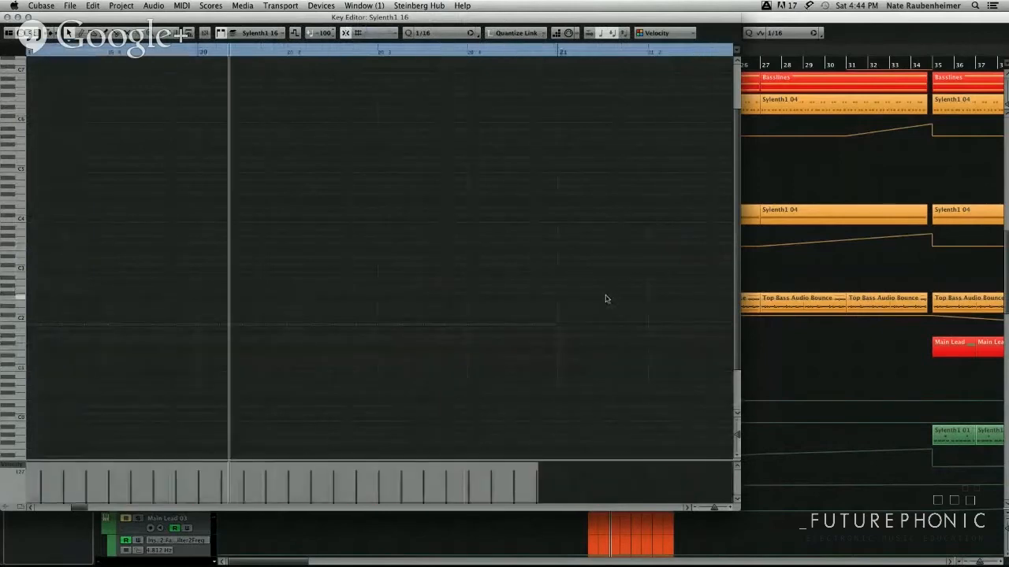
Select the two bars of sixteenth notes and duplicate them to fill the part up to bar 23.
drag(473, 249, 479, 302)
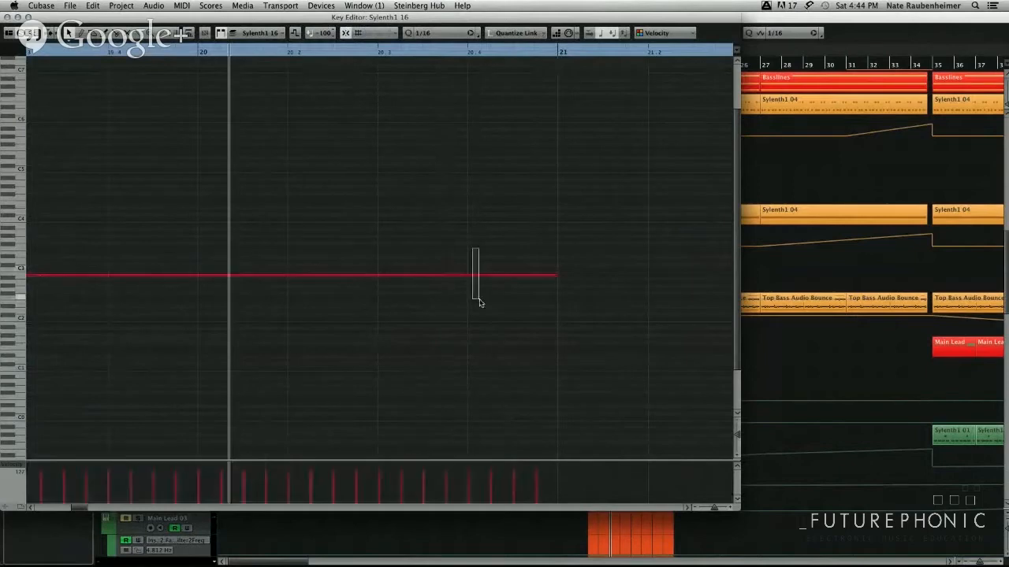
drag(607, 315, 147, 221)
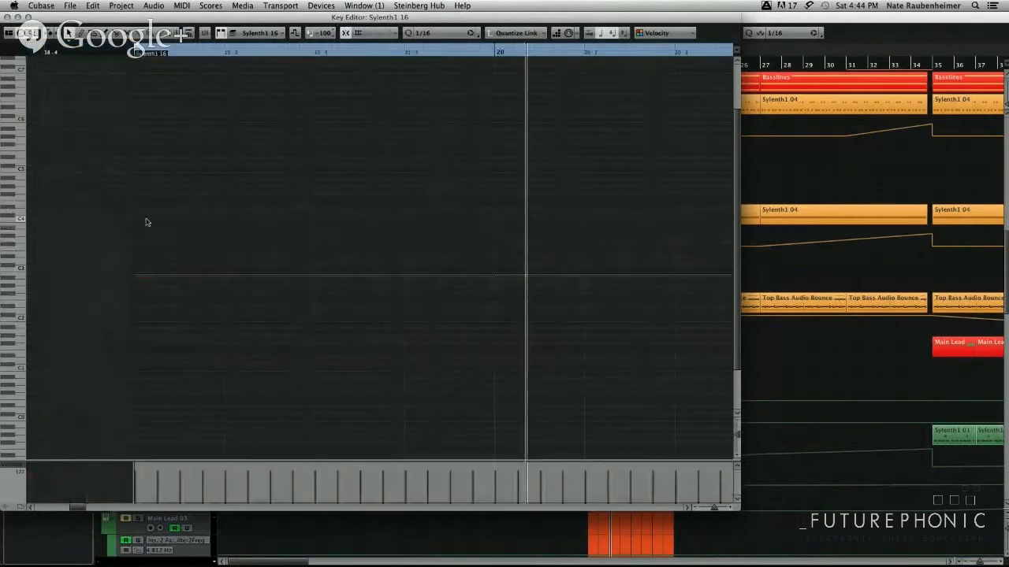
click(146, 221)
key(g)
key(g)
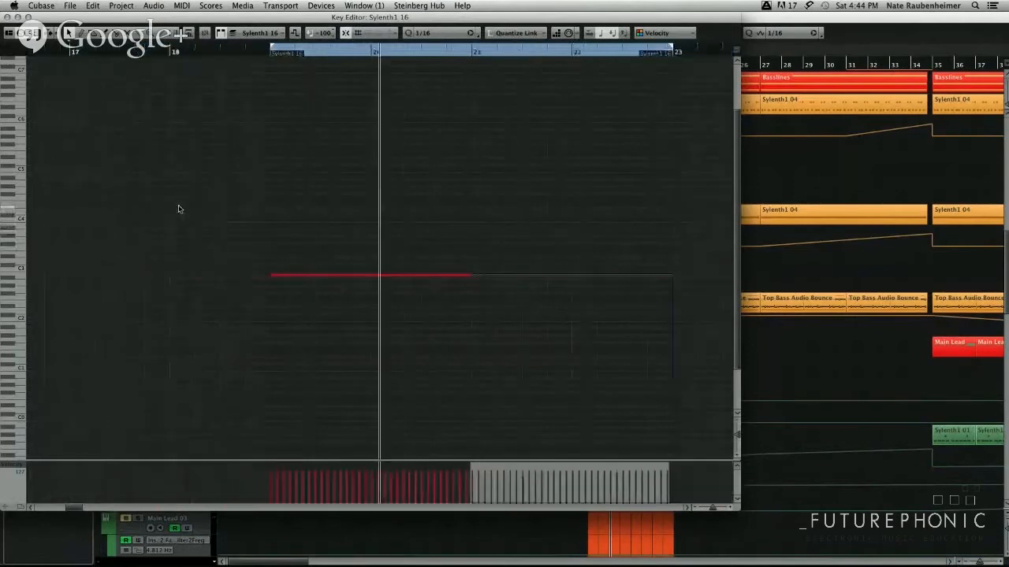
Close the note editor and insert VPS Multiband Sidechain as the first effect on the Sylenth1 16 channel.
key(g)
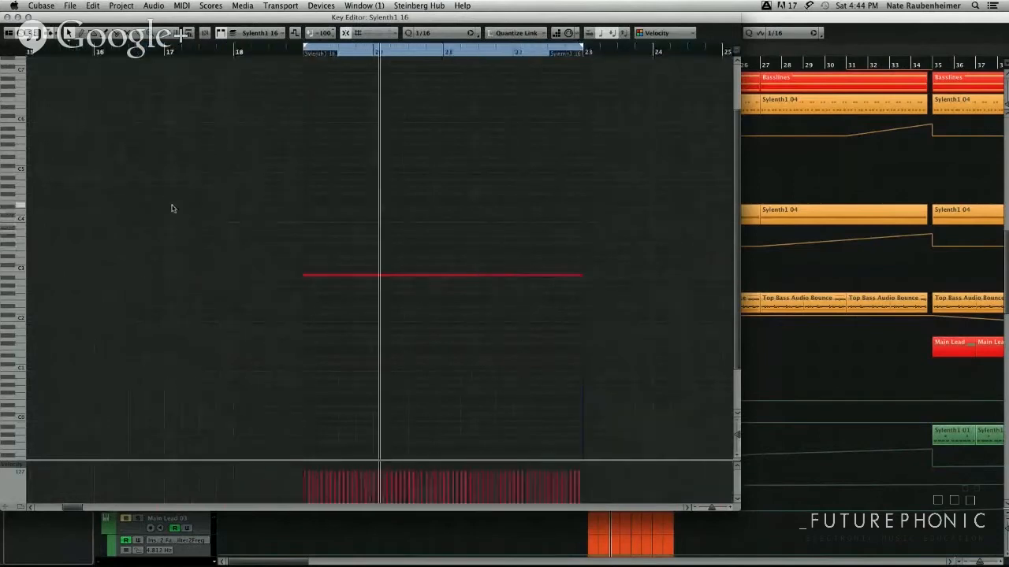
click(8, 16)
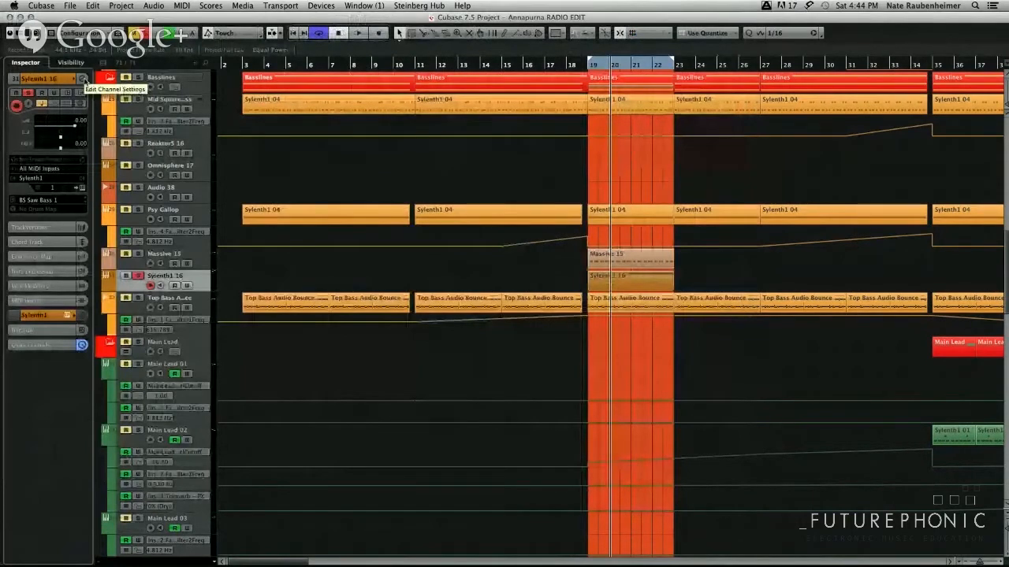
click(83, 80)
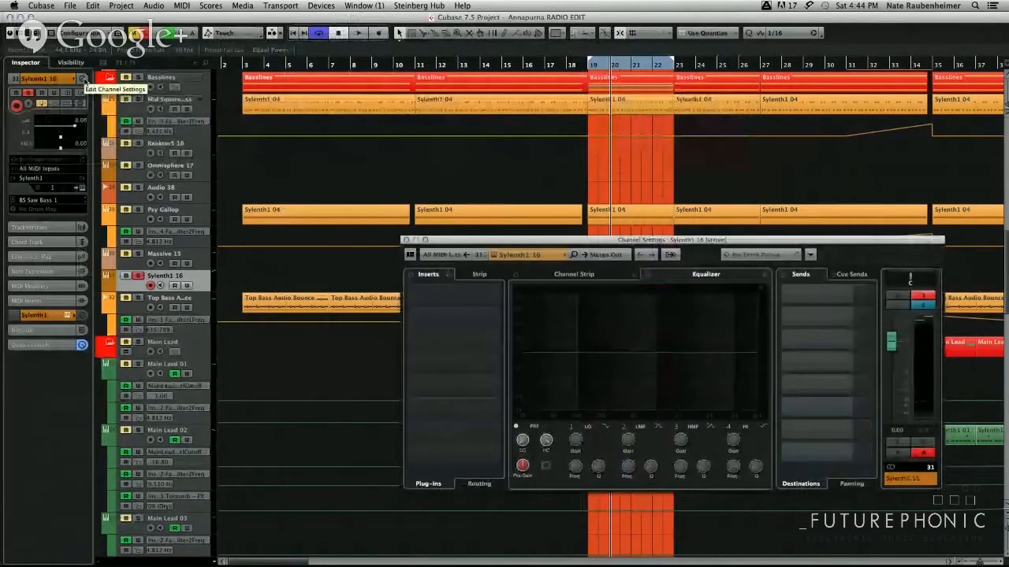
click(458, 293)
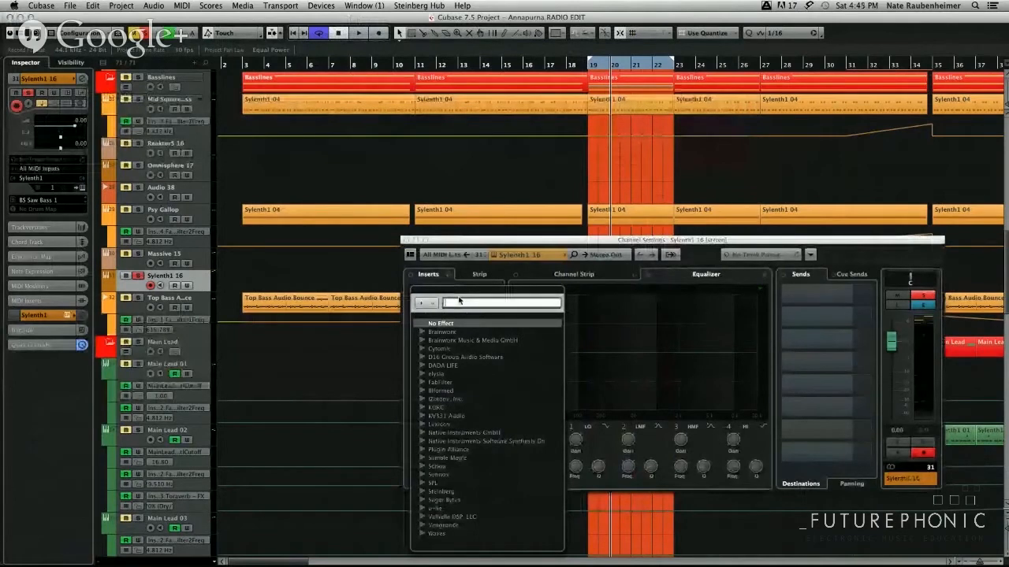
text(mu)
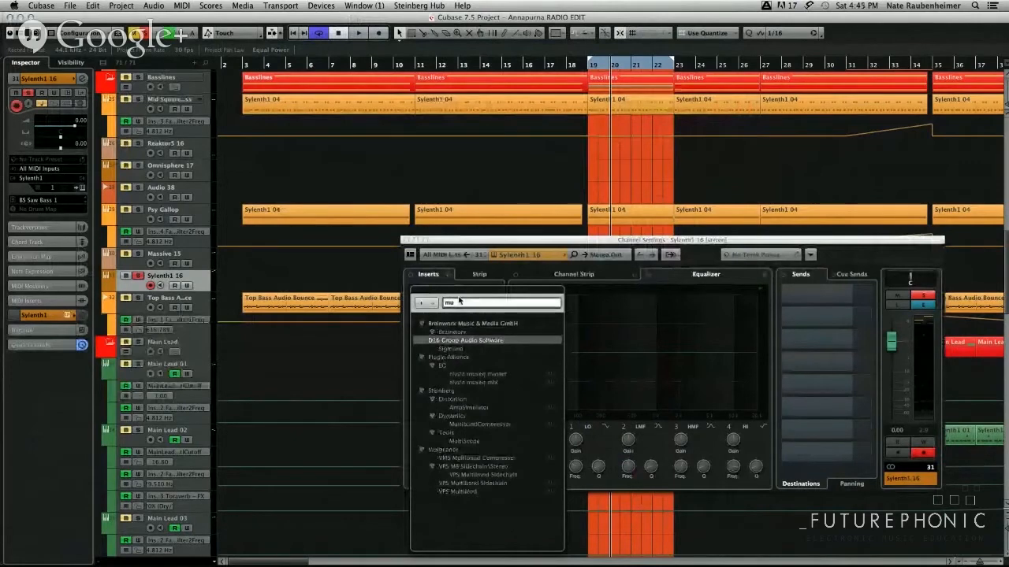
text(ltiband)
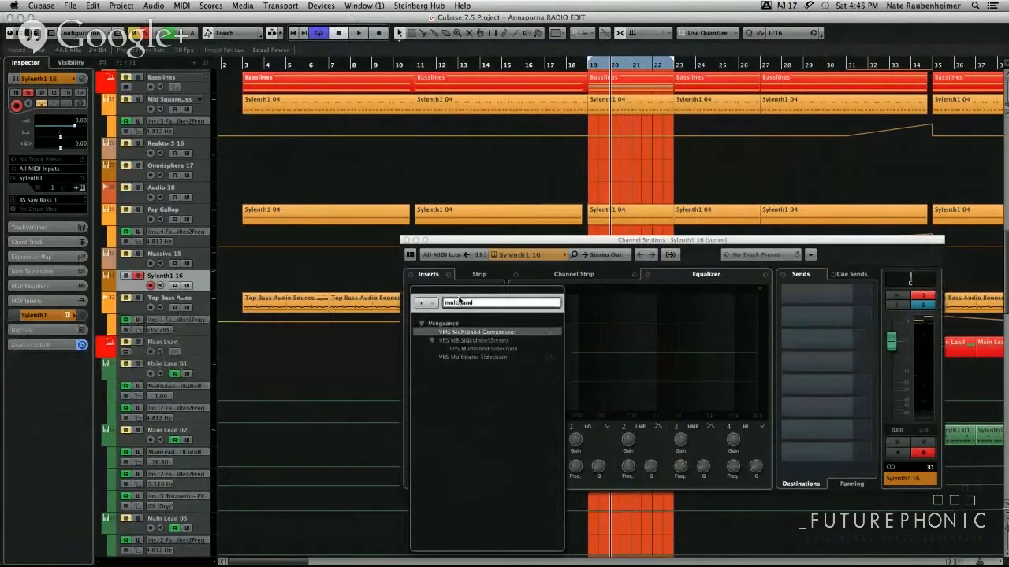
click(457, 359)
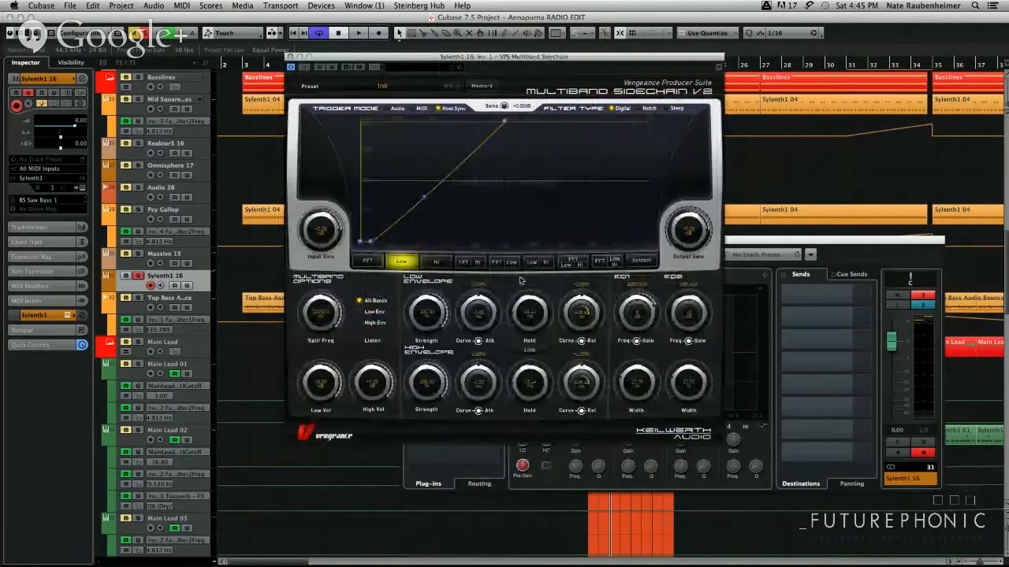
Shorten the sidechain's low-envelope hold, bow its release curve slightly upward, audition it, and close the plug-in and channel settings.
drag(424, 197, 419, 189)
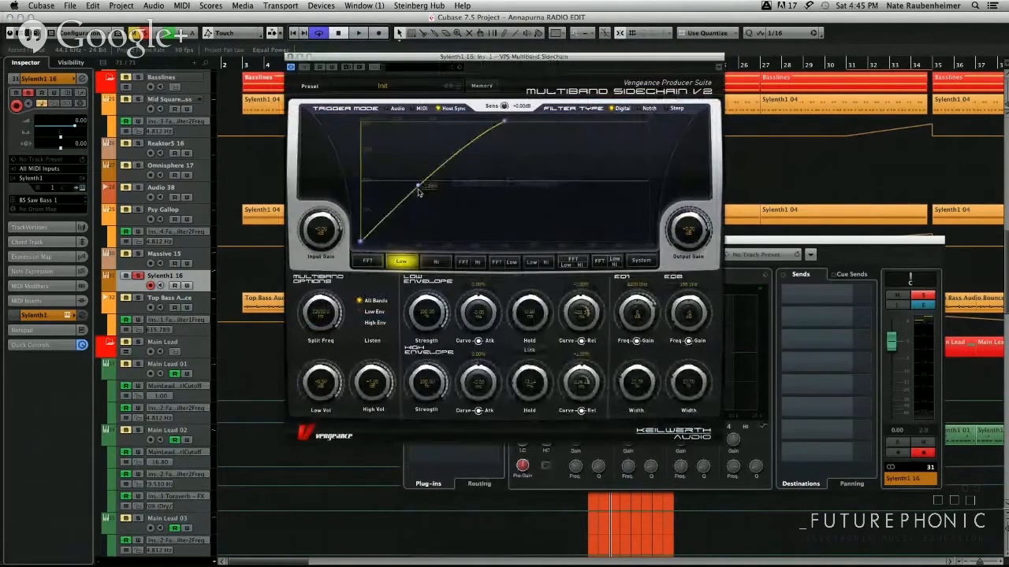
key(space)
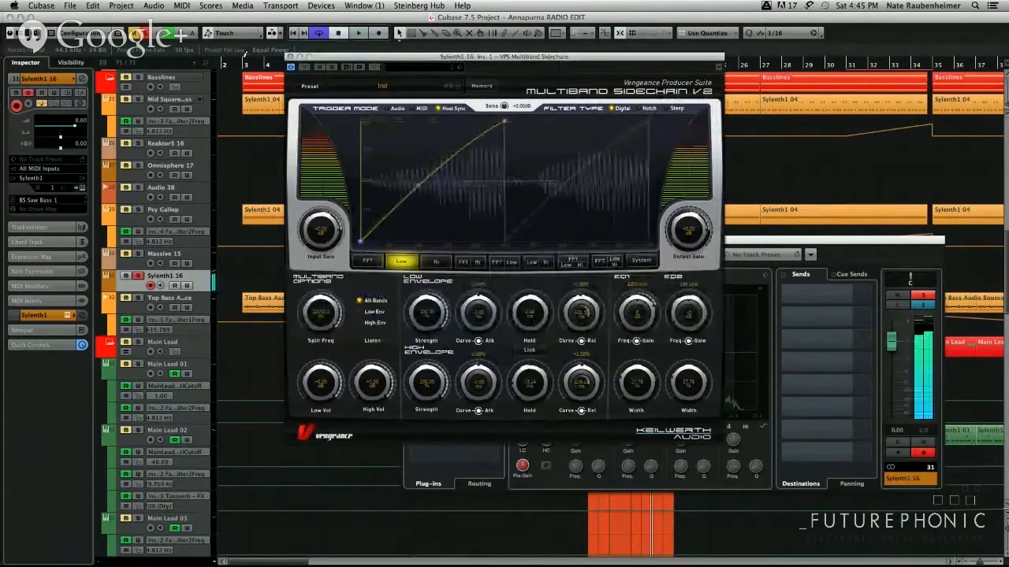
click(290, 57)
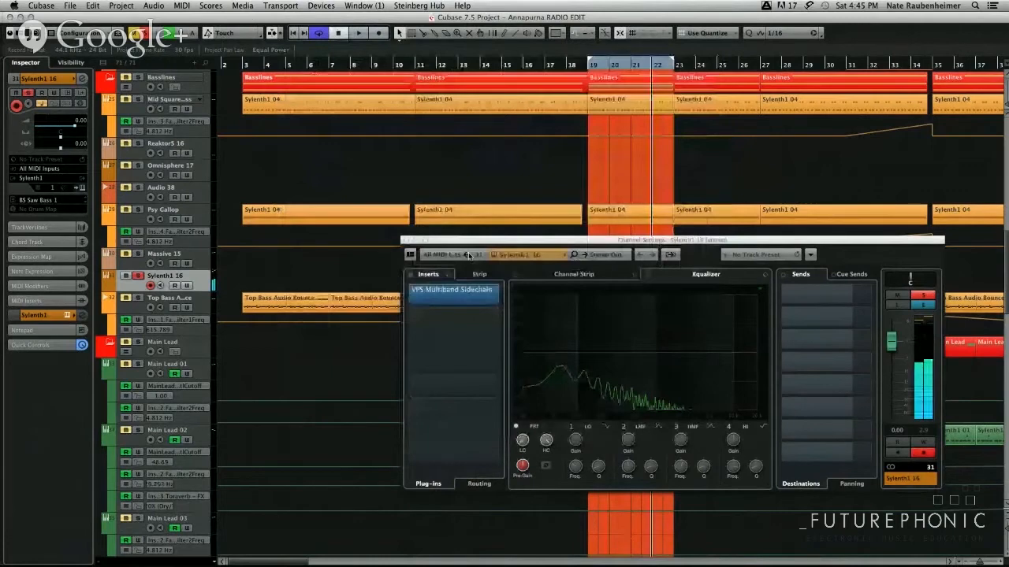
click(404, 239)
Raise the 4th, 7th, 12th and 15th sixteenth notes of bar 19 in the Sylenth1 16 part by an octave.
double_click(605, 280)
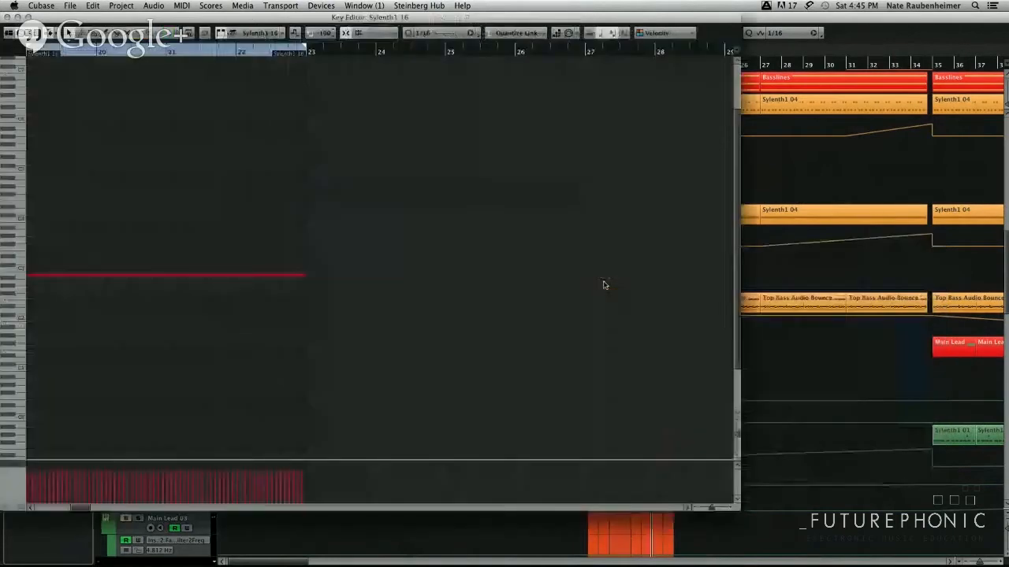
key(h)
key(h)
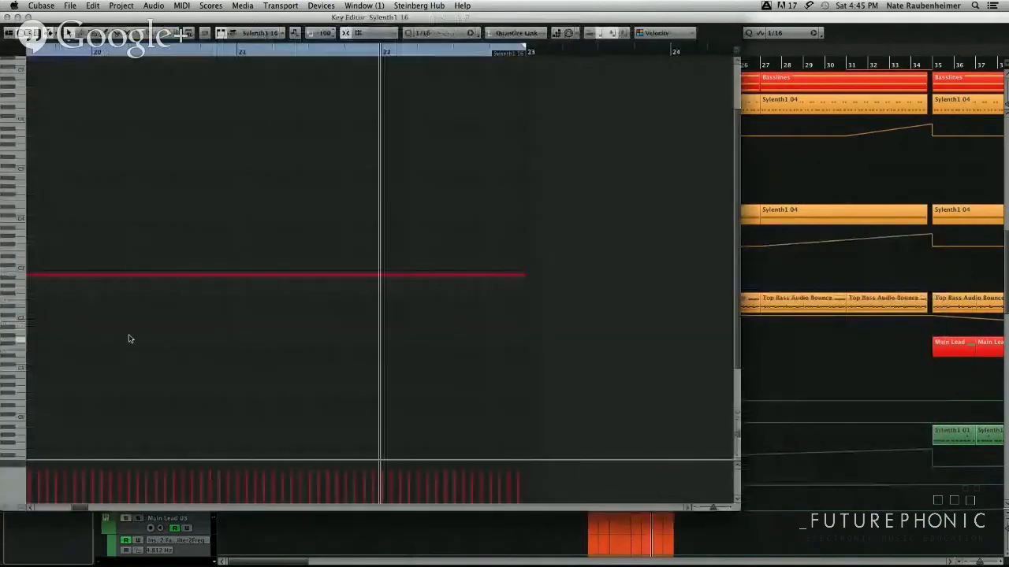
scroll(130, 339, left, 5)
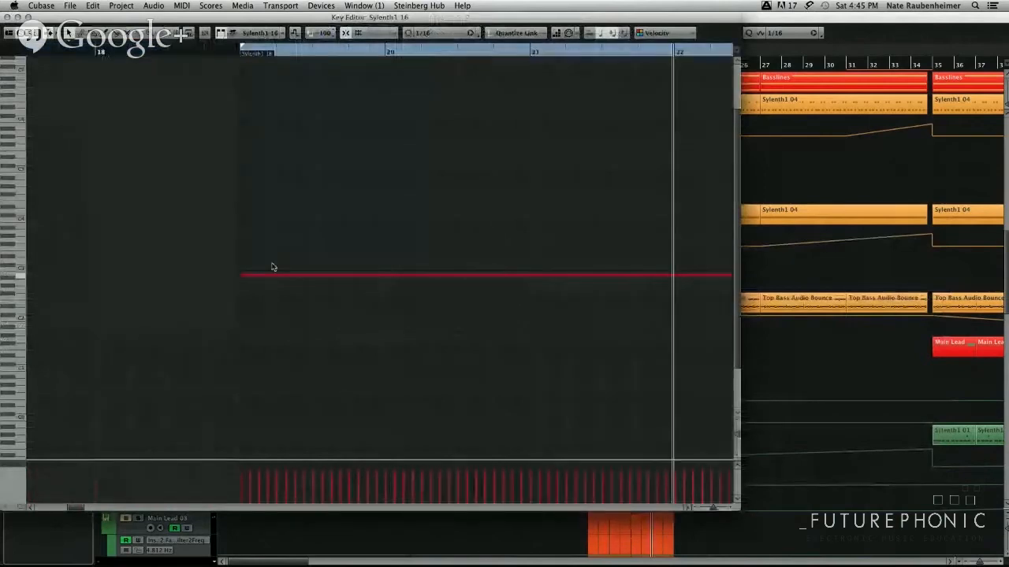
alt+click(271, 275)
click(304, 312)
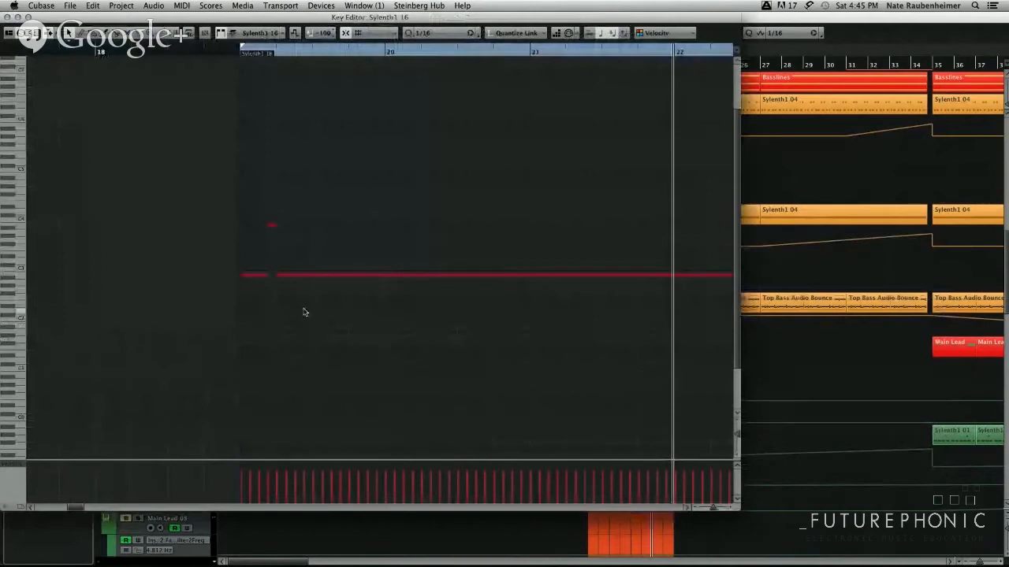
alt+click(300, 274)
alt+click(345, 275)
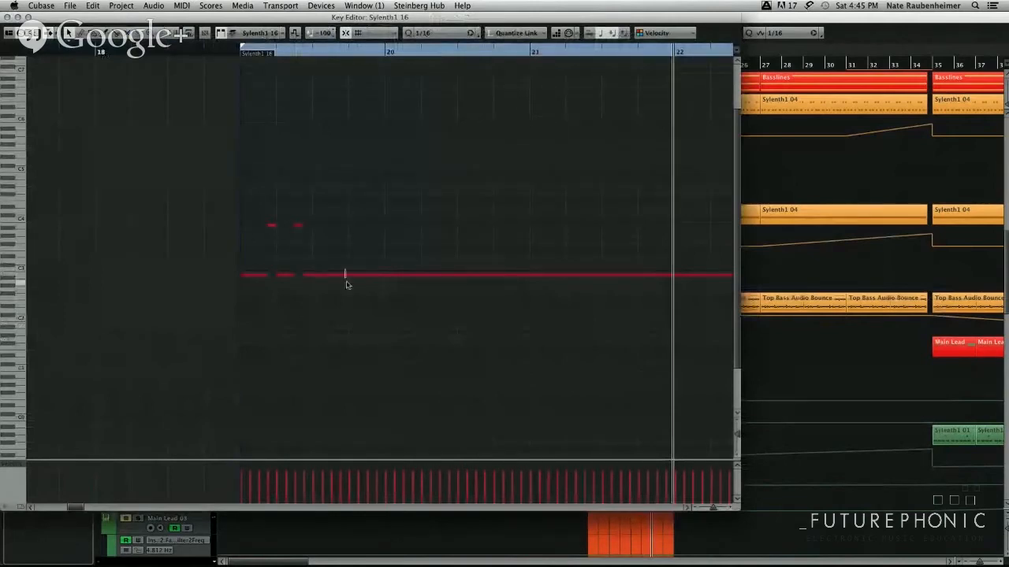
key(shift+Up)
alt+click(369, 275)
key(shift+Up)
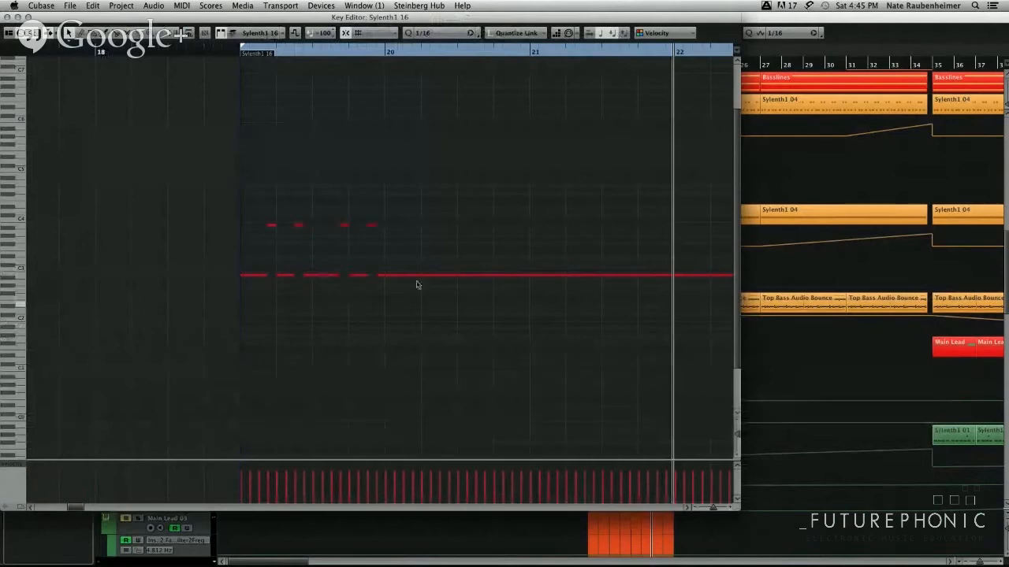
Replace the one-pitch notes from bar 20 with copies of bar 19's pattern up to bar 23, and close the note editor.
scroll(445, 260, right, 10)
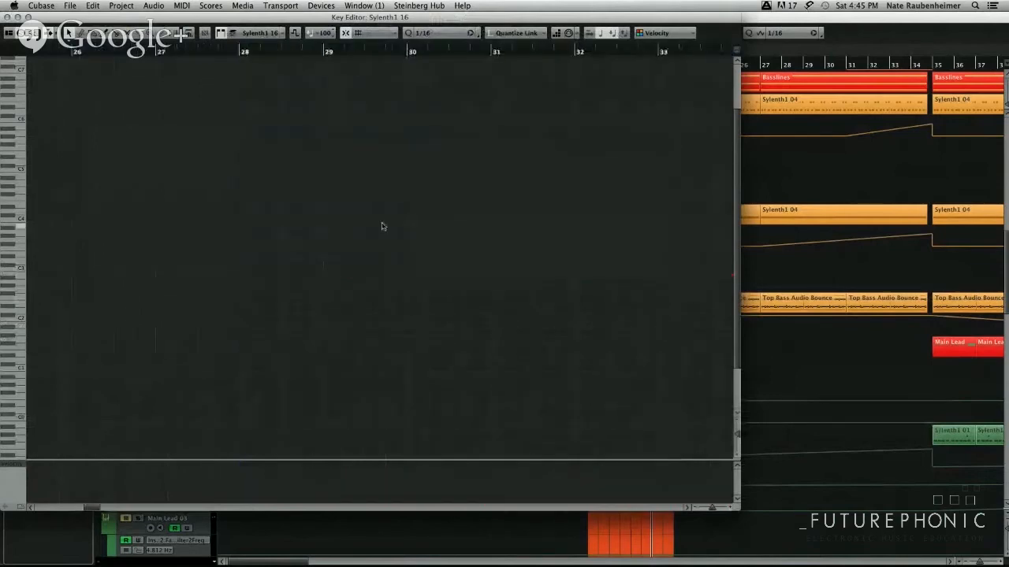
key(g)
key(g)
key(g)
key(h)
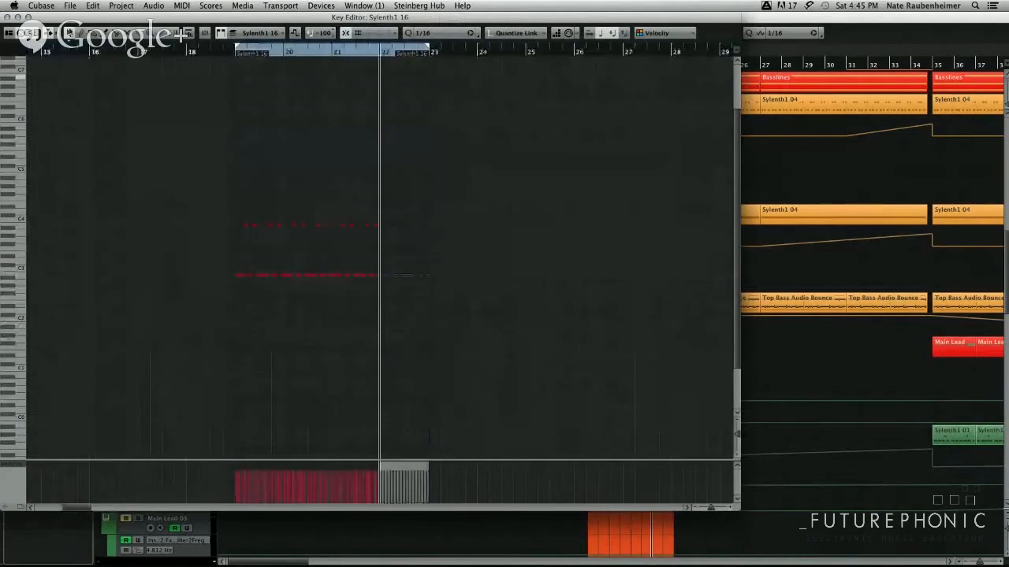
key(Return)
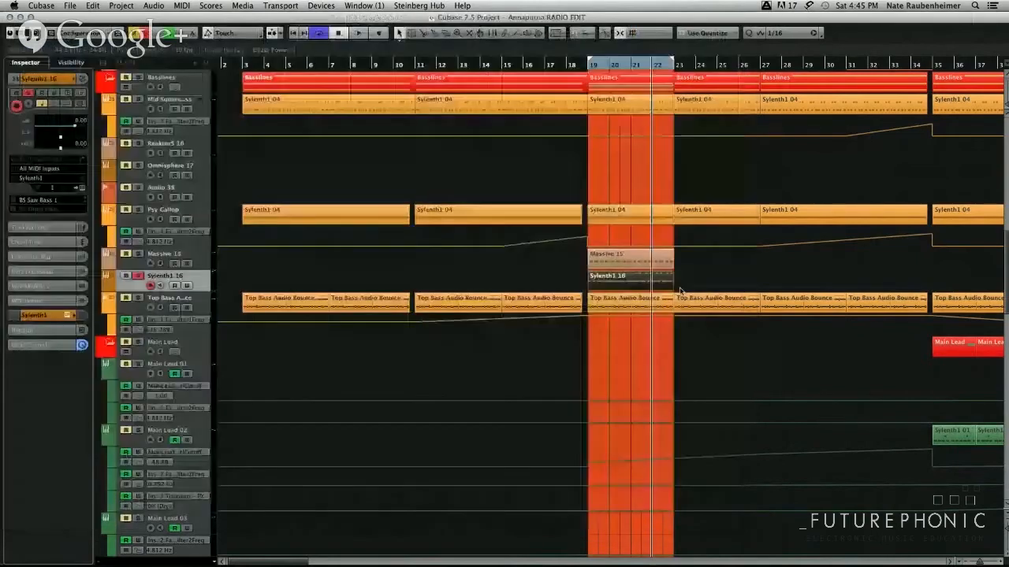
click(726, 290)
Play the looped section and set the Sylenth1 16 synth's filter control cutoff to 10.91 Hz.
key(space)
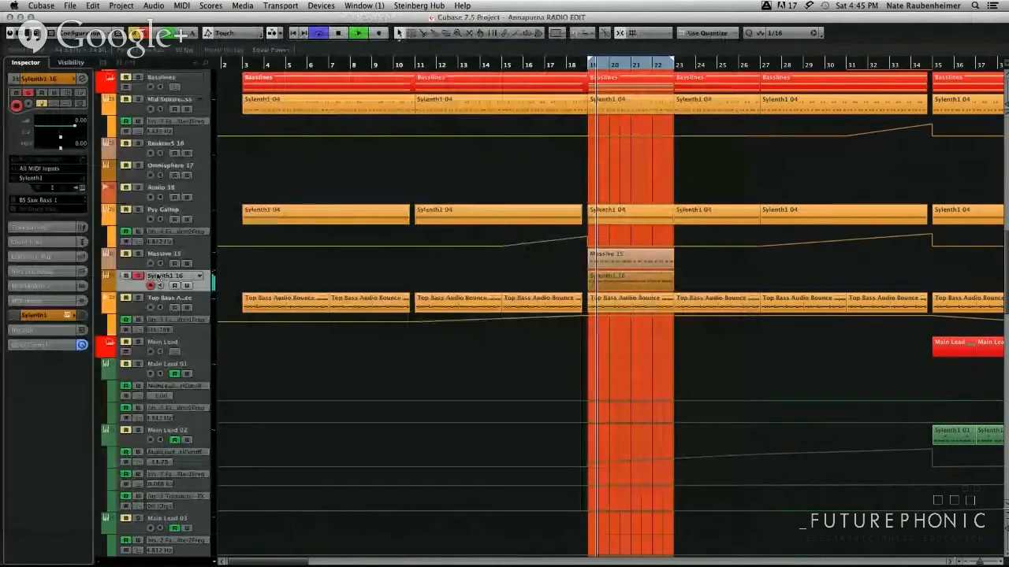
click(157, 277)
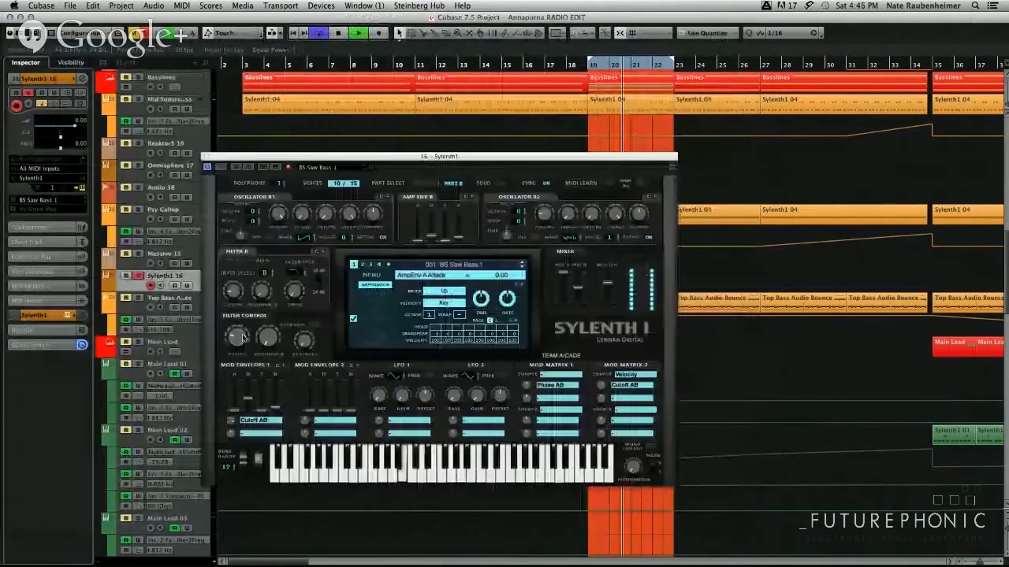
drag(242, 337, 243, 342)
drag(367, 157, 363, 149)
key(space)
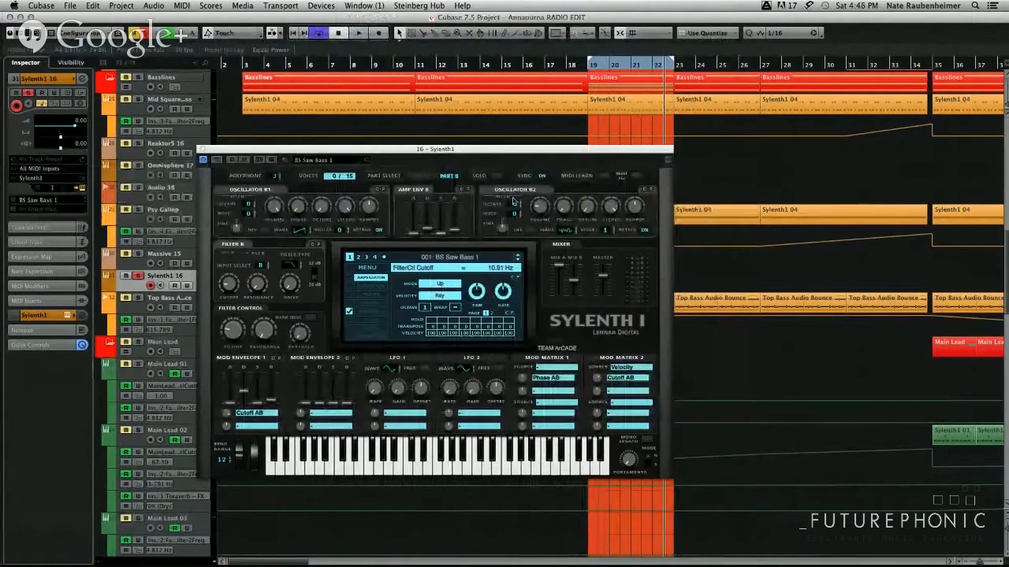
Check the patch's Part A settings, return to Part B, lower the filter control cutoff to 8.88 Hz, and close the synth.
click(427, 177)
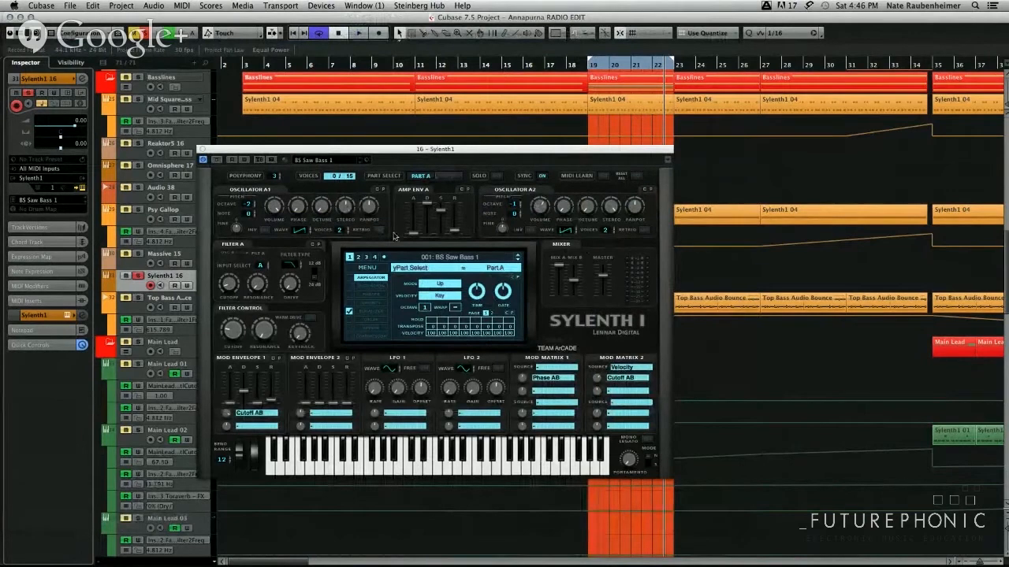
click(442, 178)
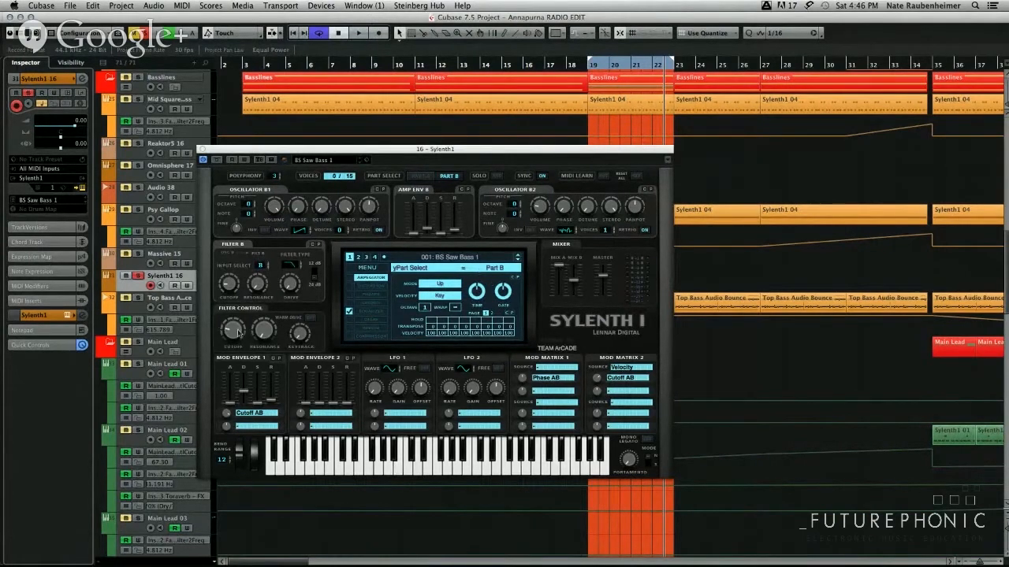
mouse_move(240, 330)
mouse_move(238, 330)
mouse_down()
mouse_move(236, 356)
mouse_move(235, 338)
mouse_up()
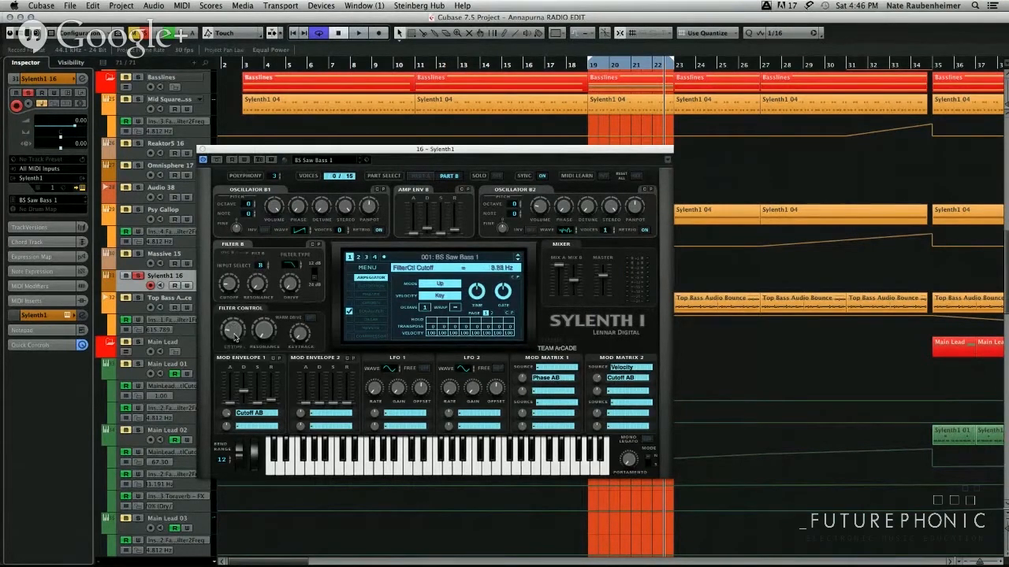
click(203, 150)
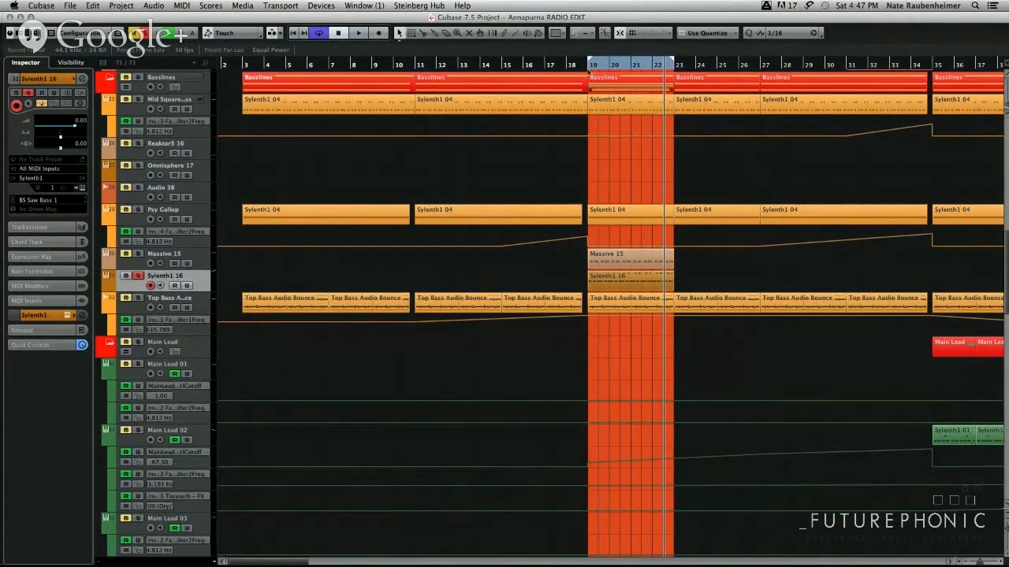
Duplicate the Sylenth1 16 track together with its part and effects.
click(569, 64)
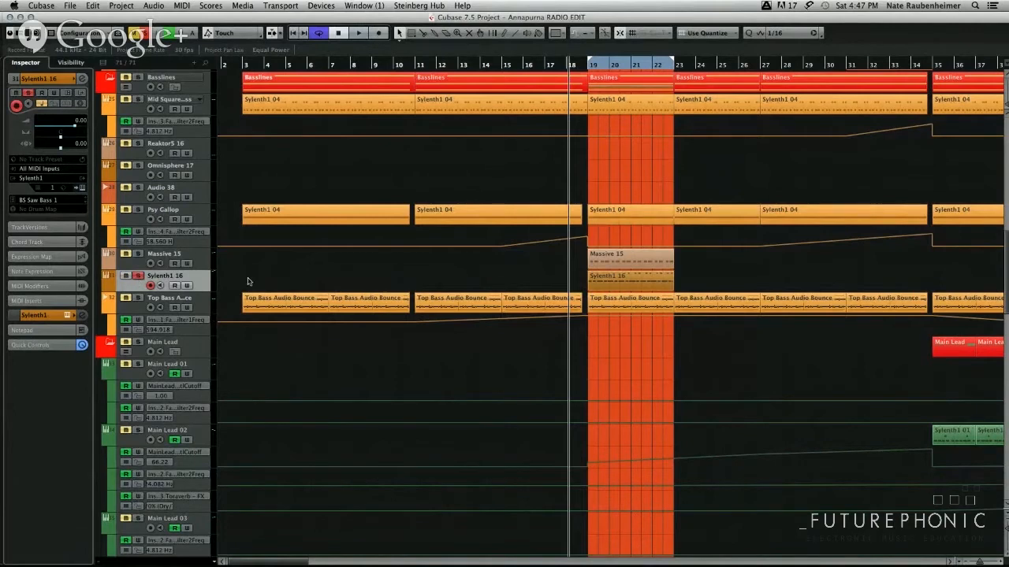
right_click(210, 289)
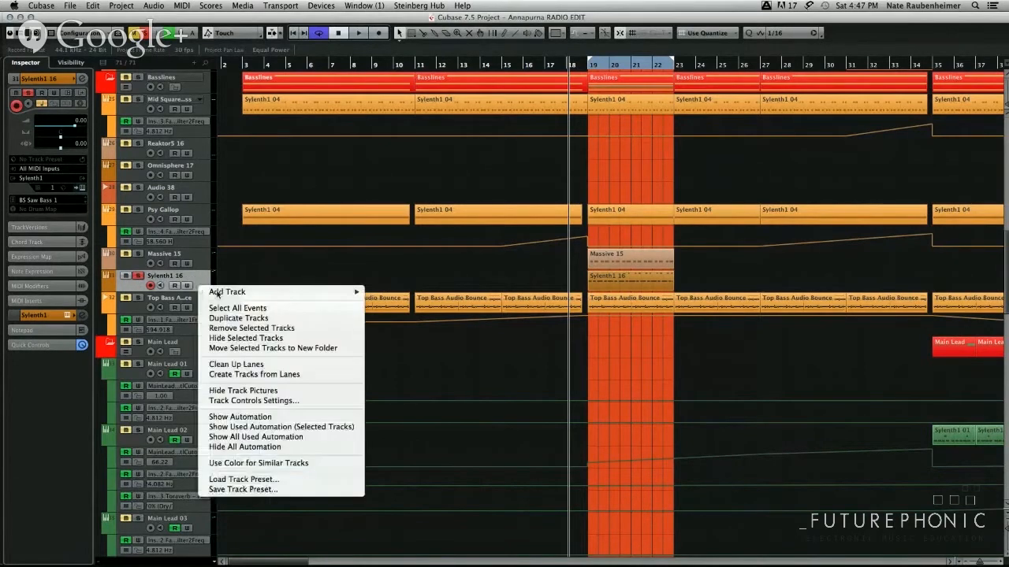
click(217, 320)
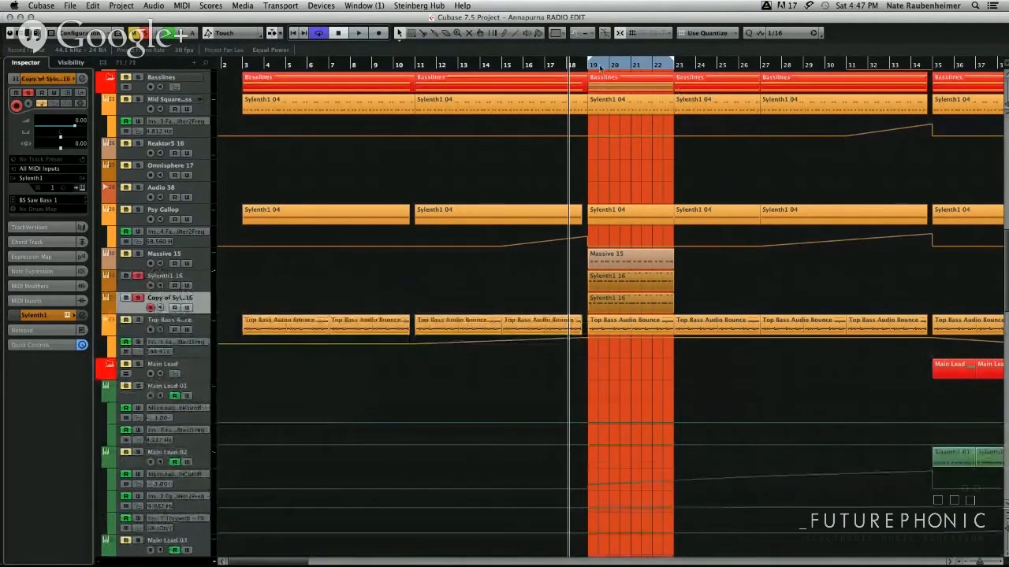
Enable the low cut on the duplicated Sylenth1 track's channel and play the loop from bar 19.
click(601, 69)
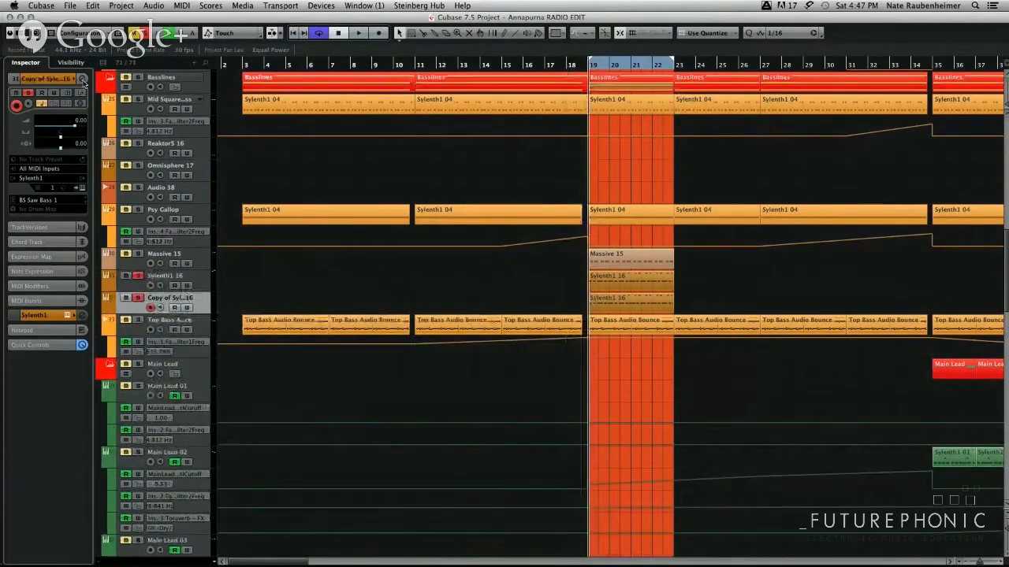
click(82, 79)
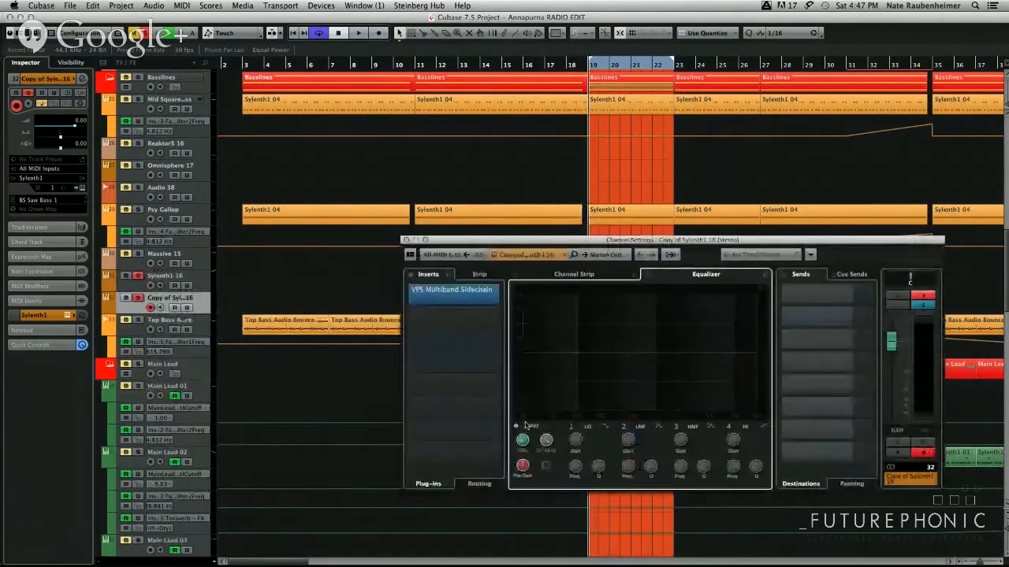
key(space)
Raise the duplicated Sylenth1's filter control cutoff to 139.38 Hz and lower its channel fader.
click(241, 303)
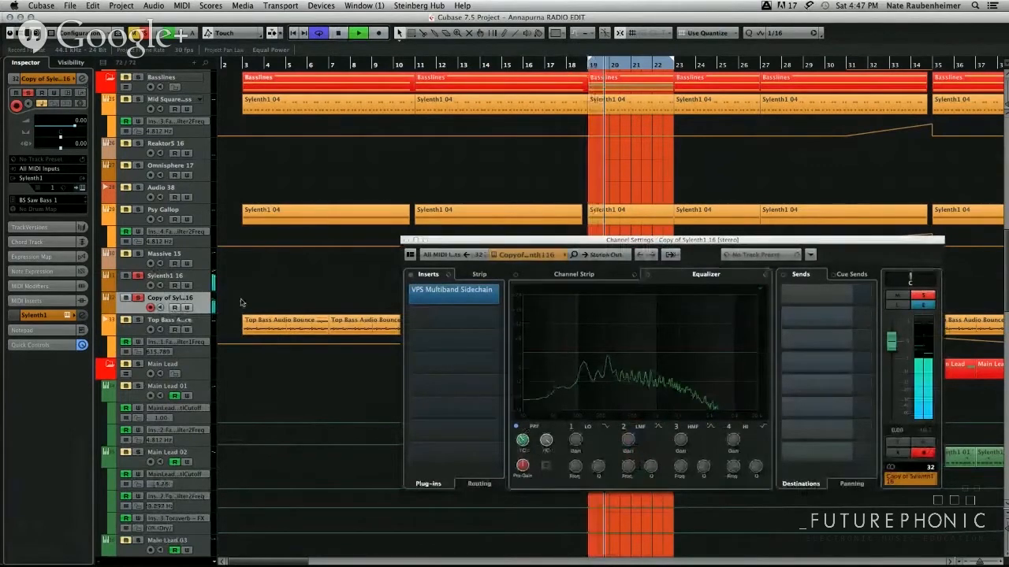
key(e)
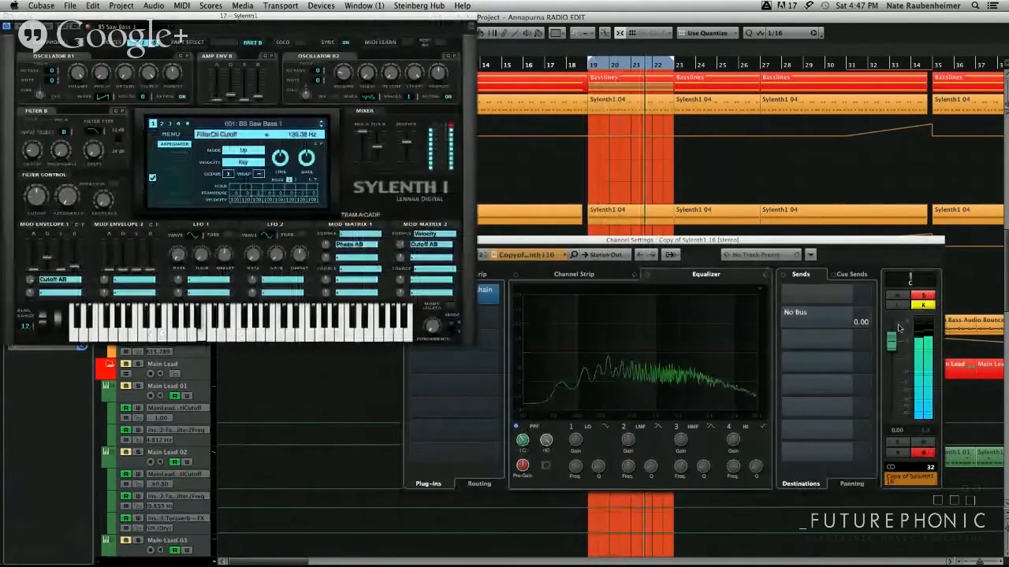
click(877, 364)
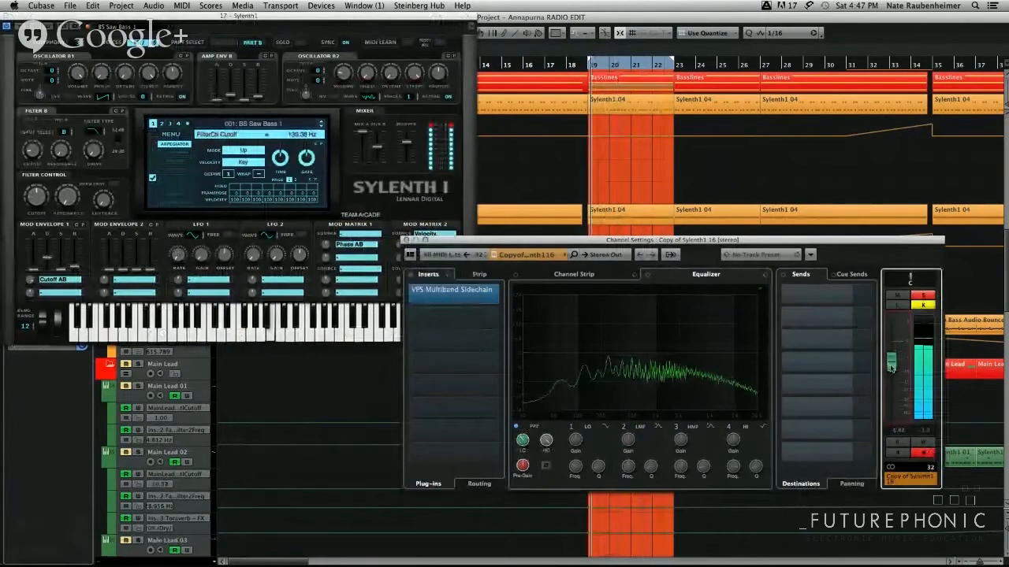
Search the effects for the duplicated Sylenth1 channel's second insert slot for "guitar", and close the channel settings.
click(485, 315)
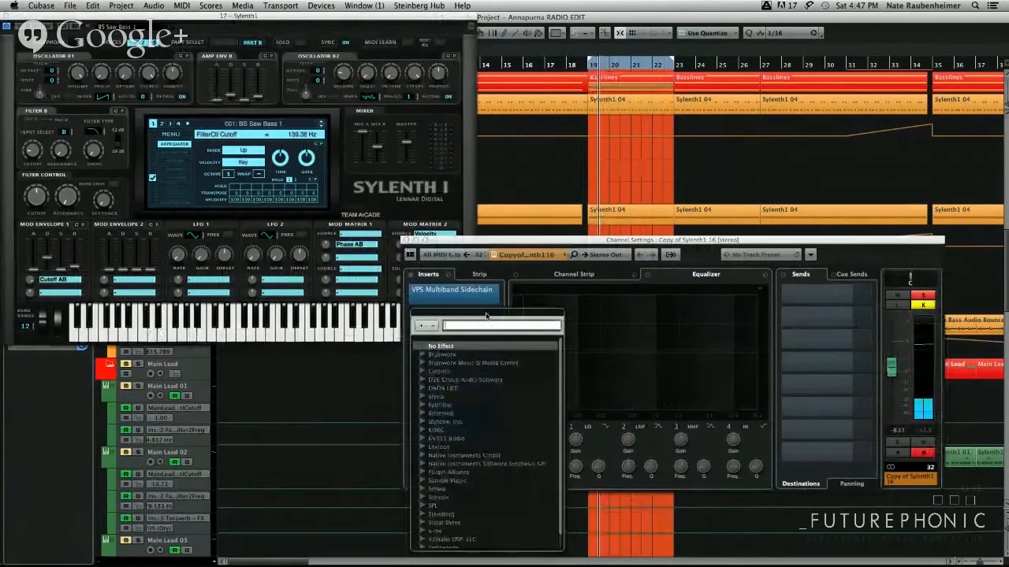
text(g)
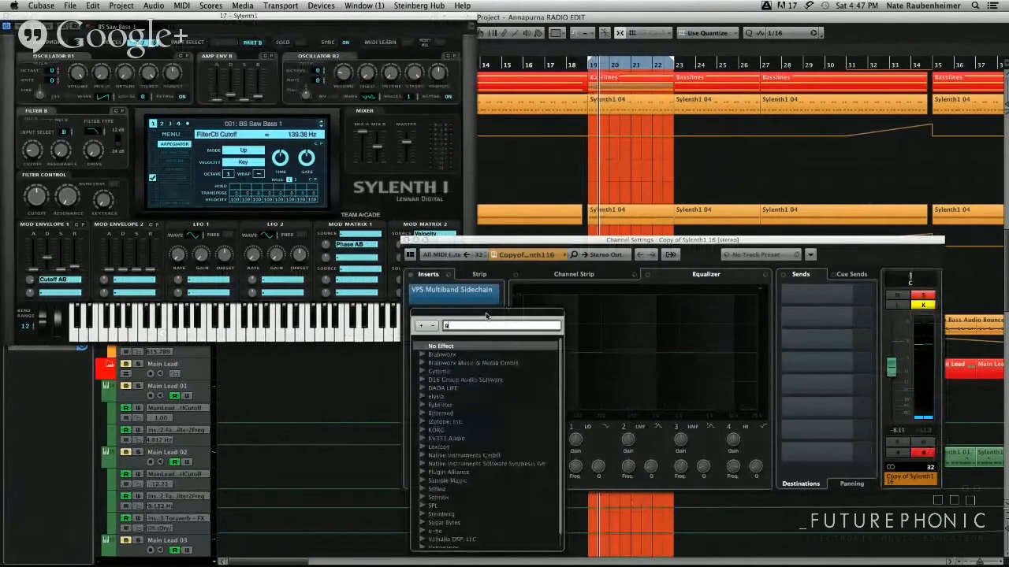
text(u)
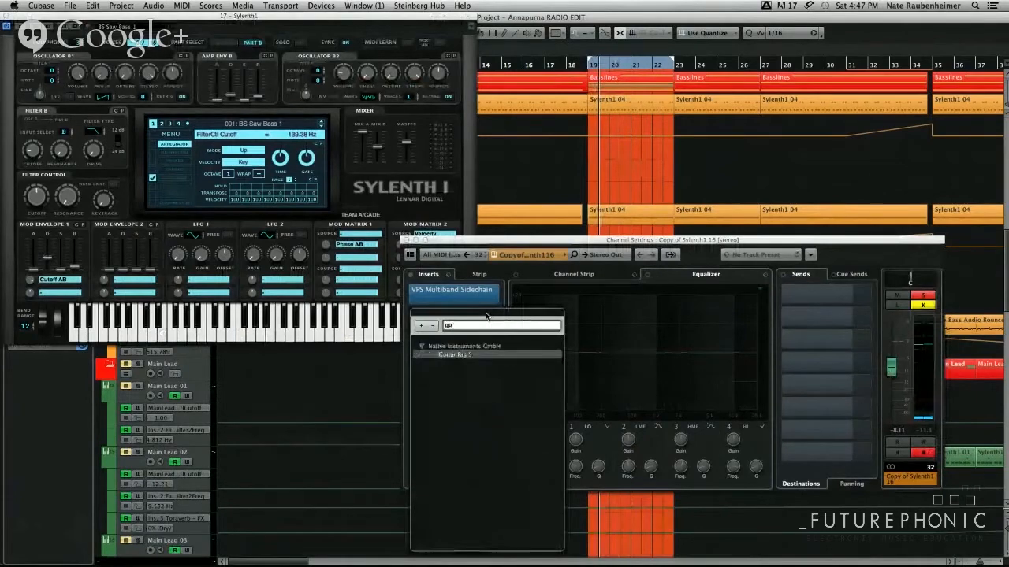
text(itar)
key(super+a)
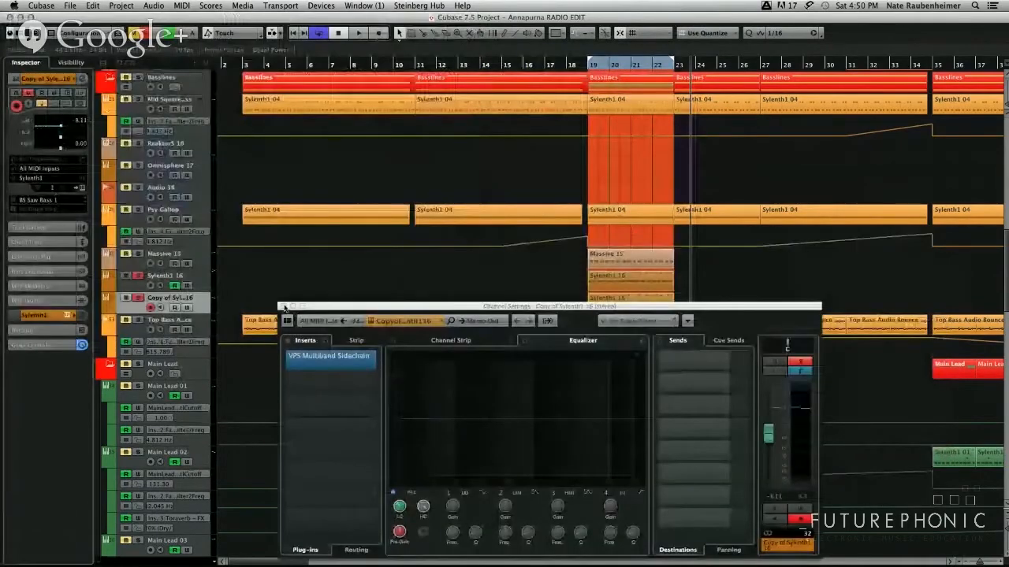
click(284, 306)
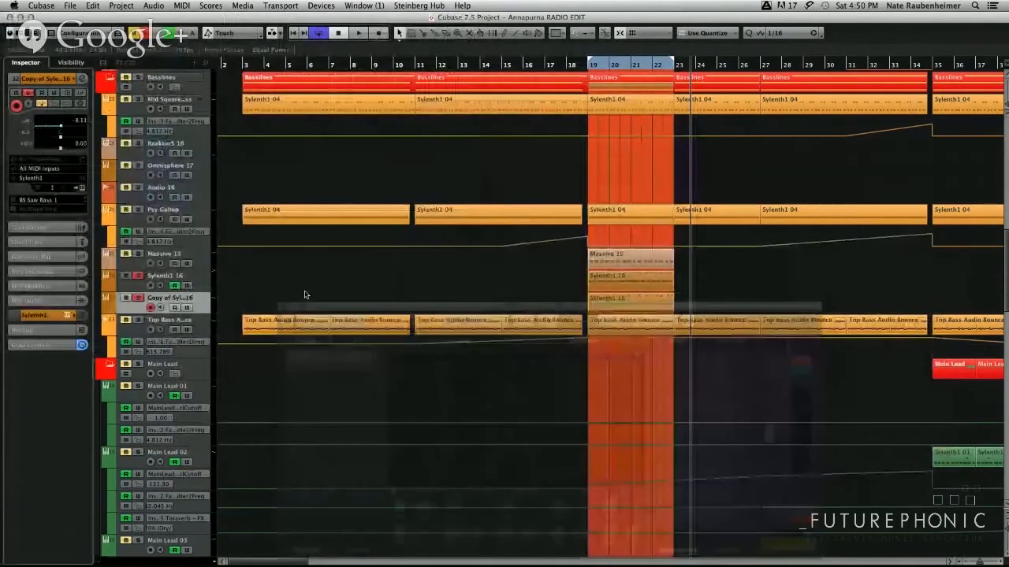
Select the Mid Square Bass track and open the FabFilter Pro-Q insert on the Stereo Out channel from the MixConsole.
key(g)
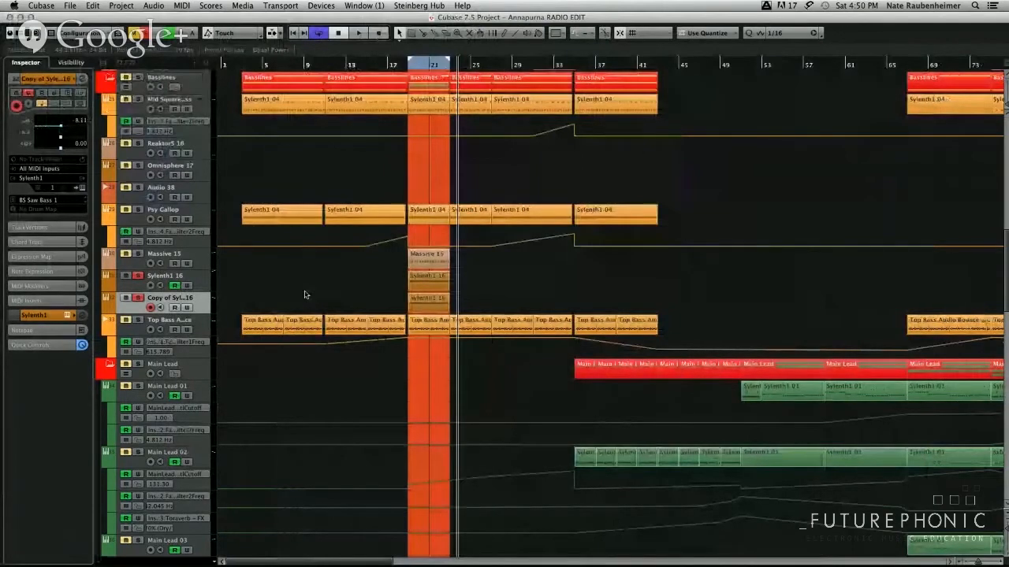
key(h)
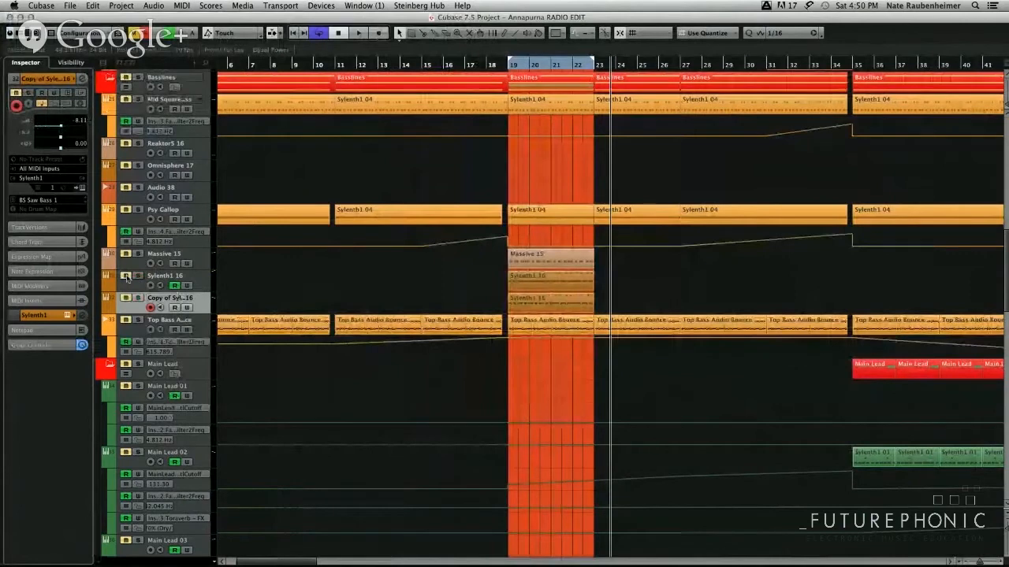
click(178, 104)
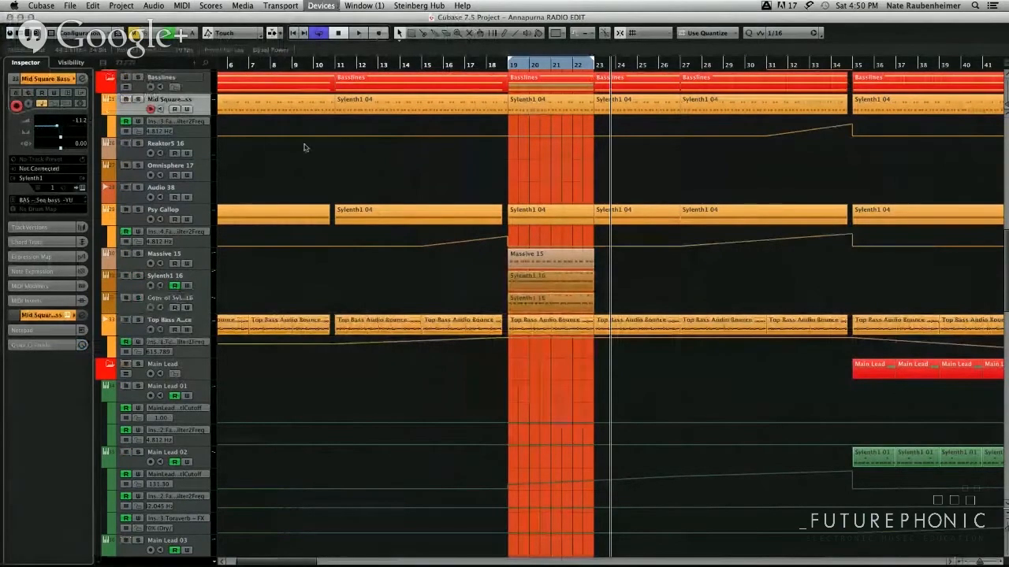
key(F3)
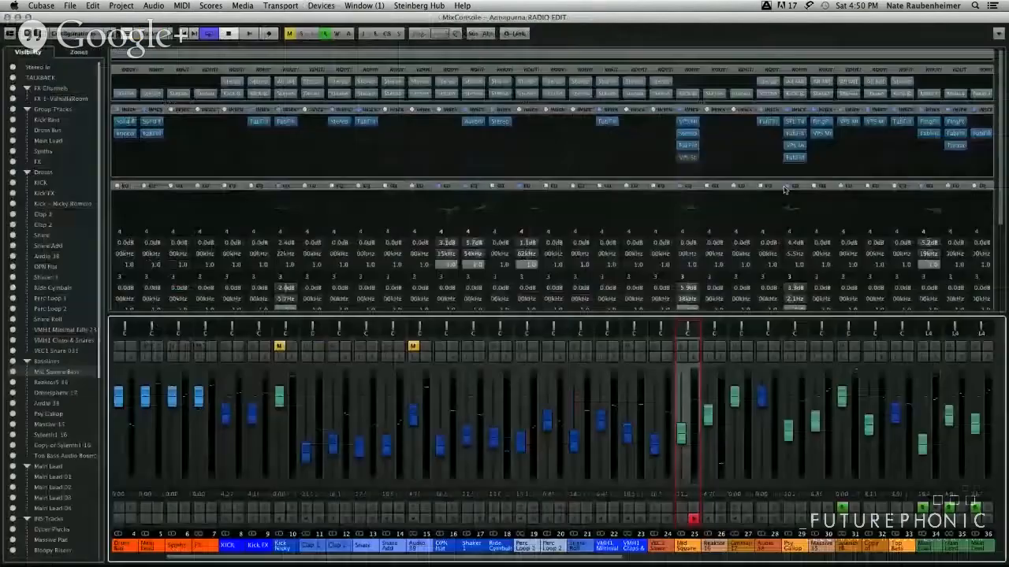
click(858, 559)
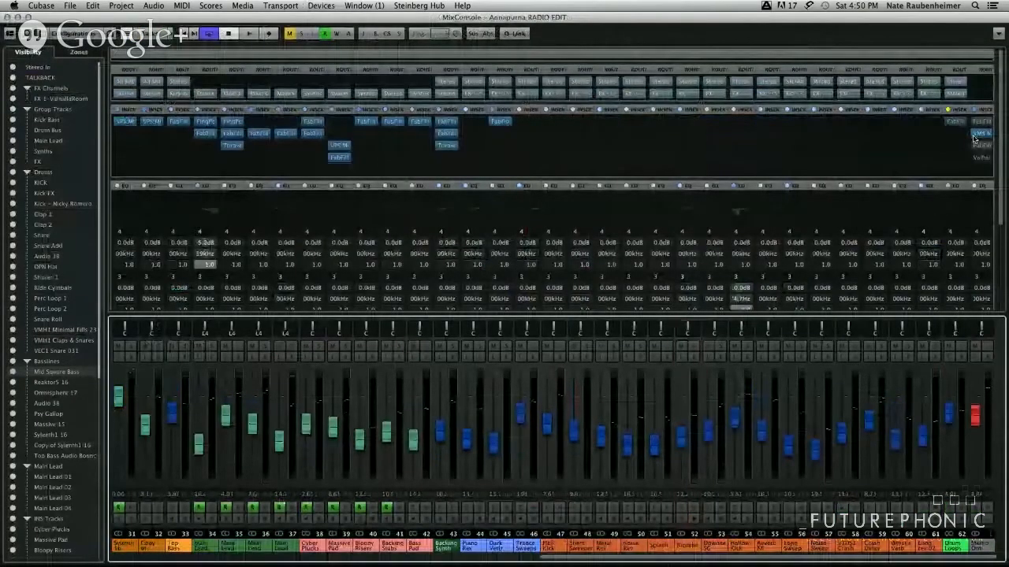
click(975, 136)
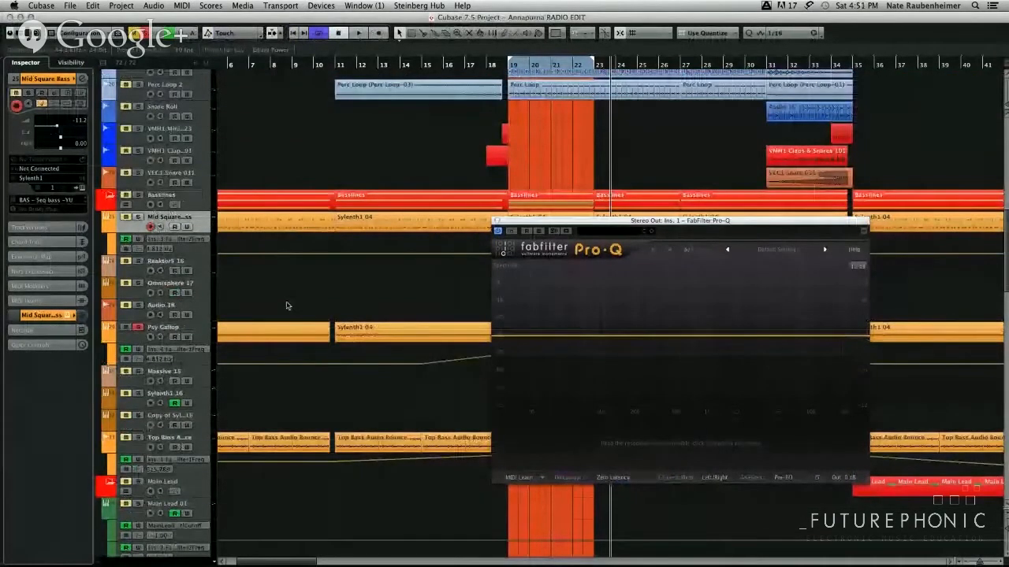
Examine the soloed Psy Gallop bass's spectrum in Pro-Q over the loop, and solo the KICK track to examine its spectrum.
key(space)
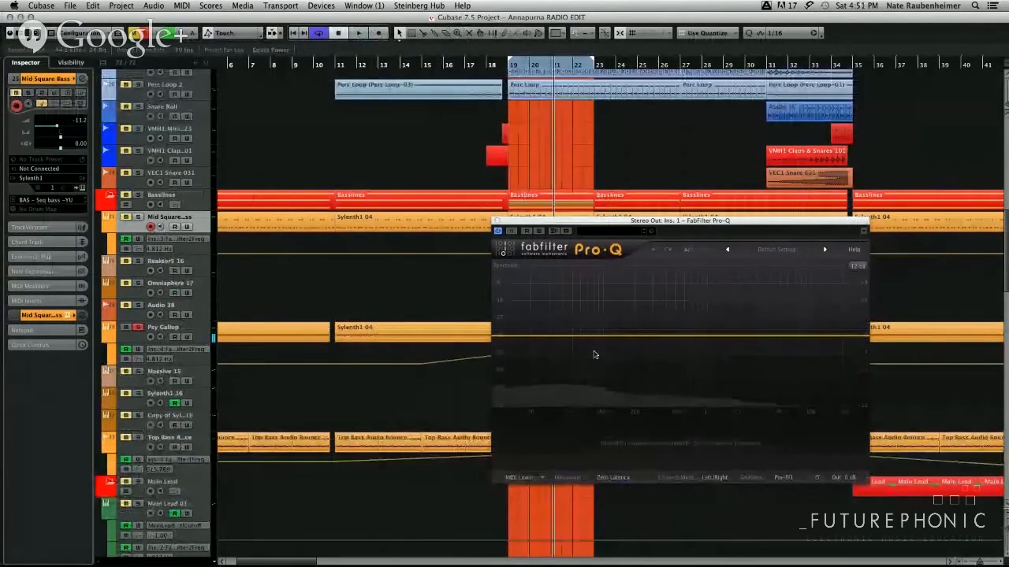
key(space)
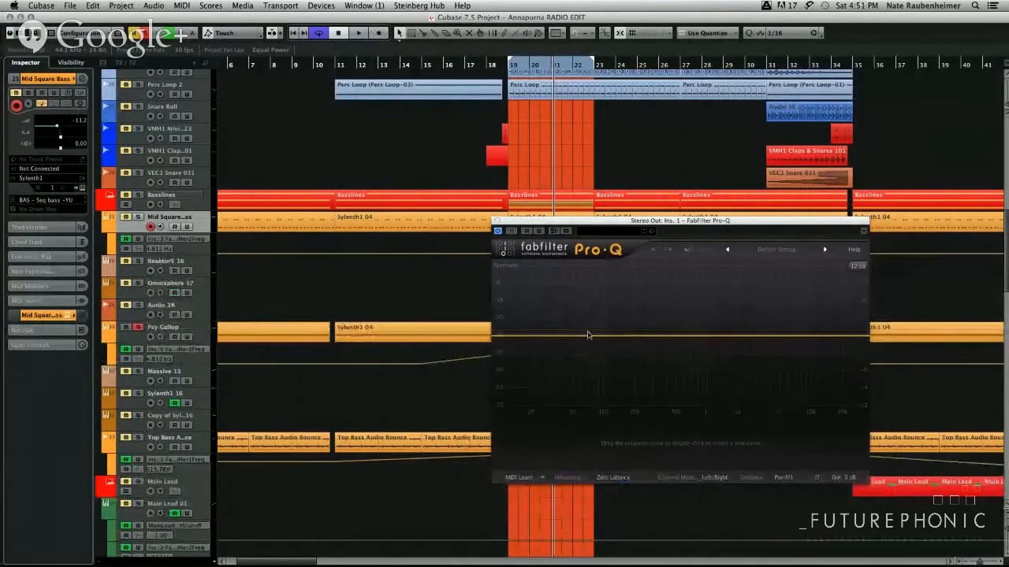
drag(602, 237, 605, 239)
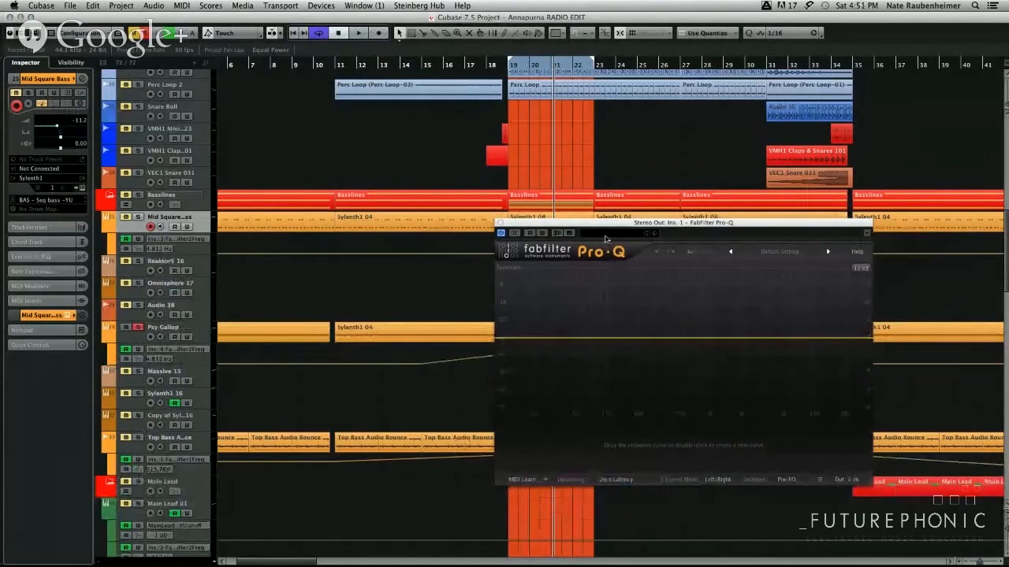
scroll(461, 235, up, 5)
scroll(461, 235, up, 10)
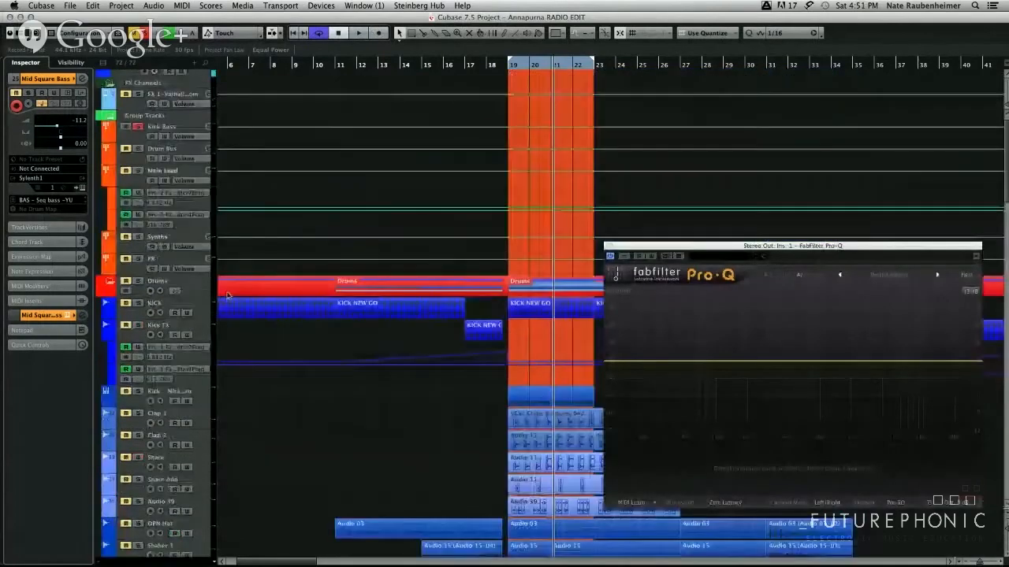
scroll(276, 338, down, 5)
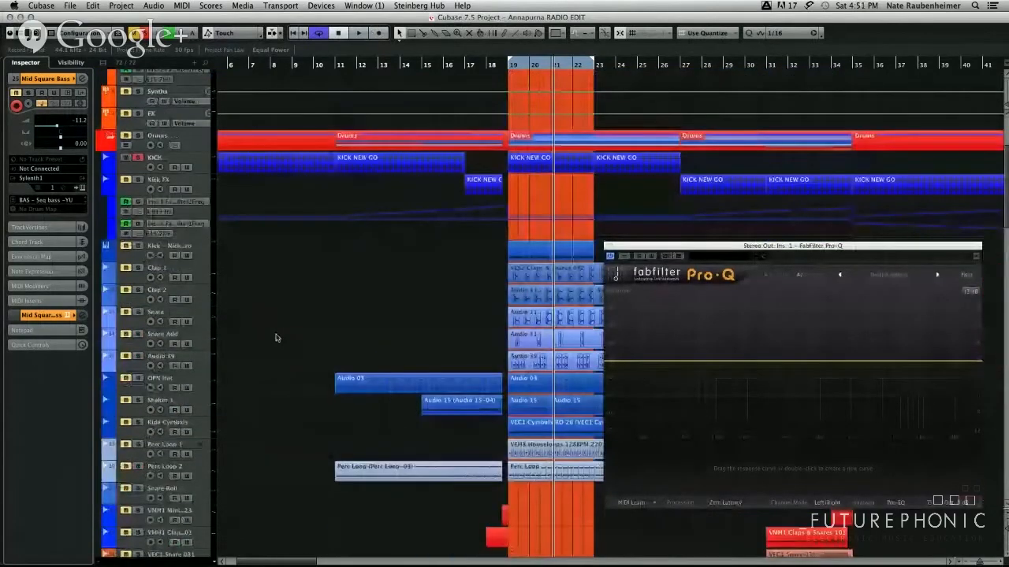
scroll(276, 338, down, 5)
key(space)
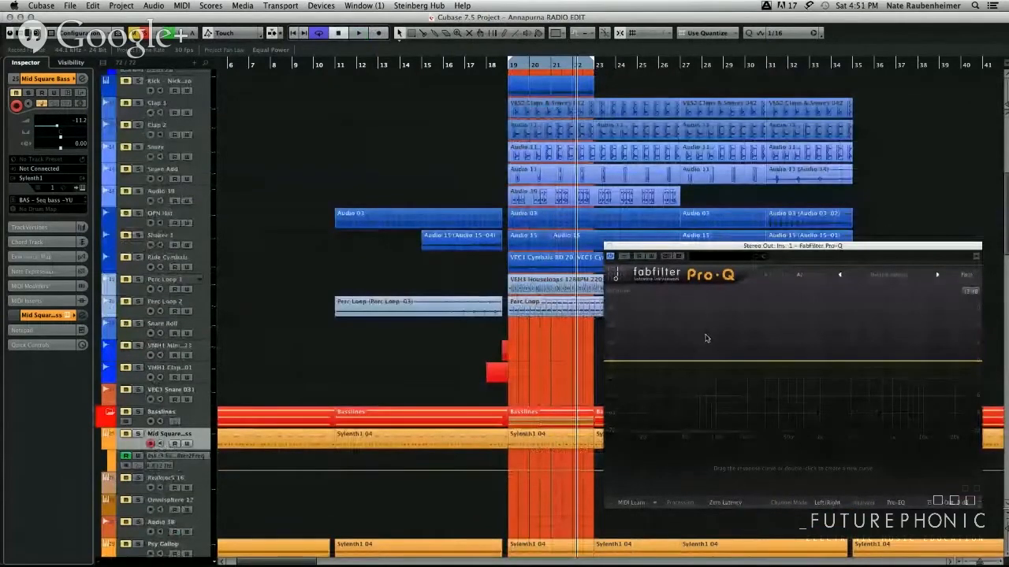
key(space)
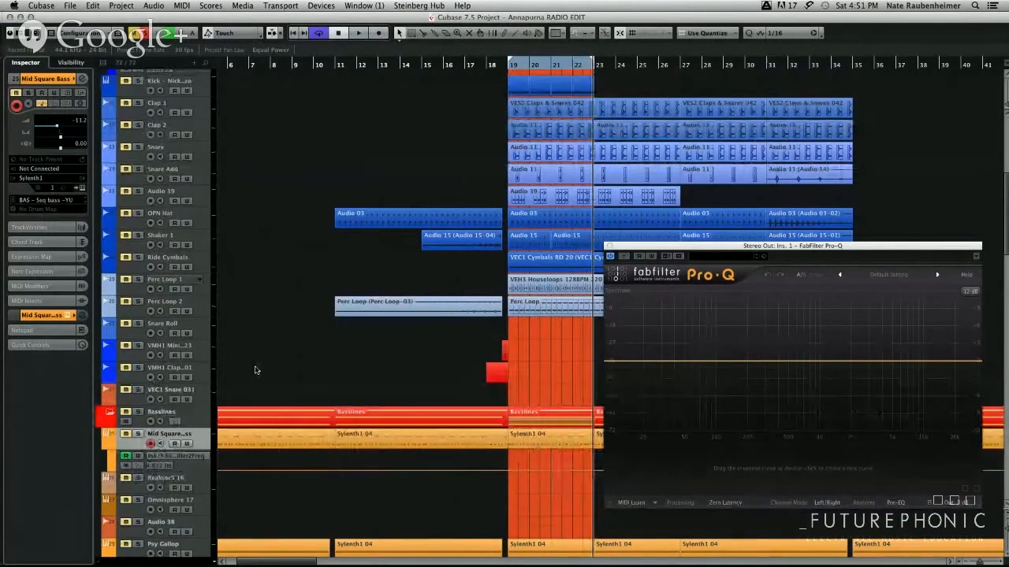
Open the Psy Gallop part at bar 19 in the Key Editor to view its notes, and close the editor.
scroll(255, 370, down, 4)
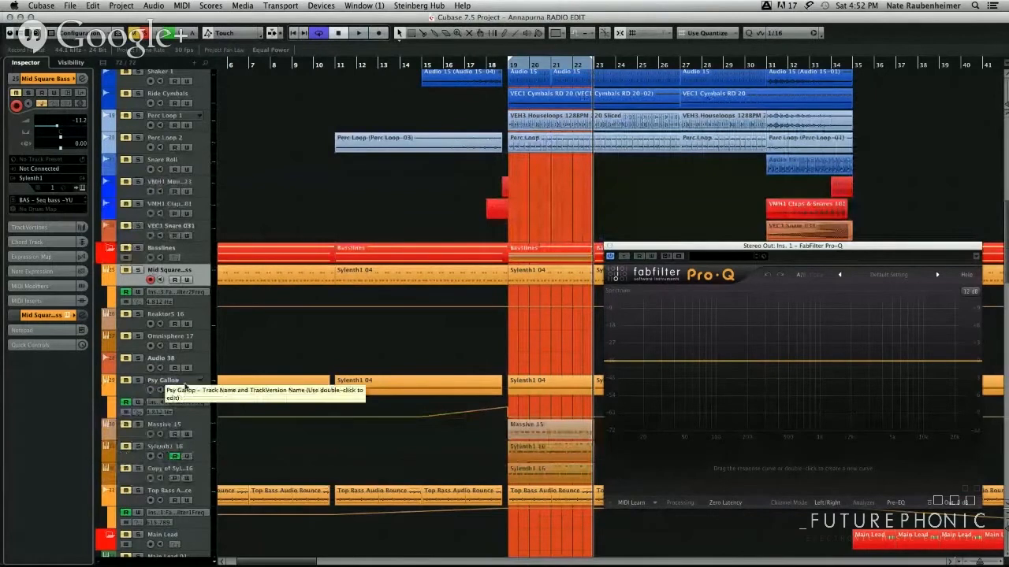
double_click(454, 382)
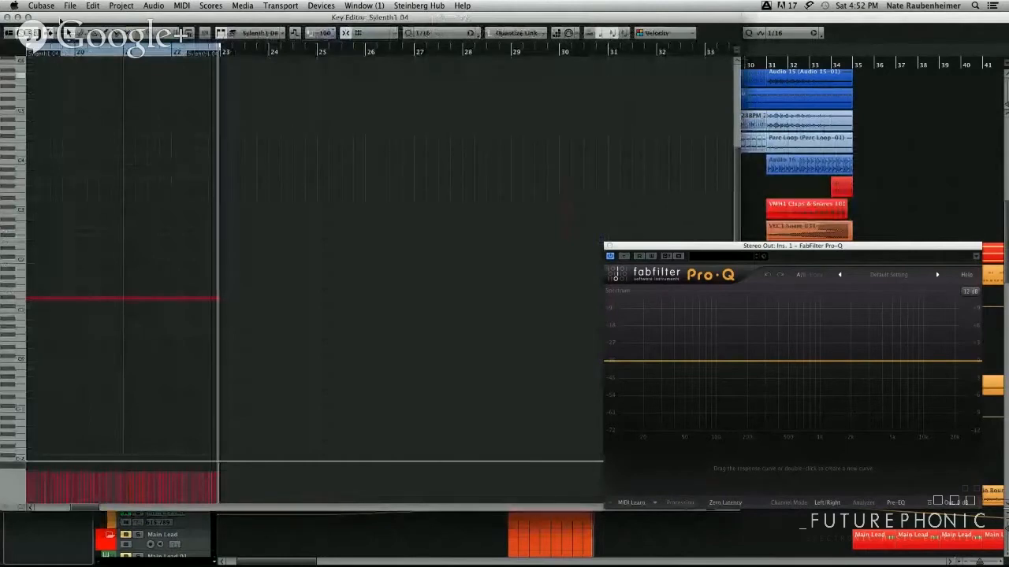
click(7, 17)
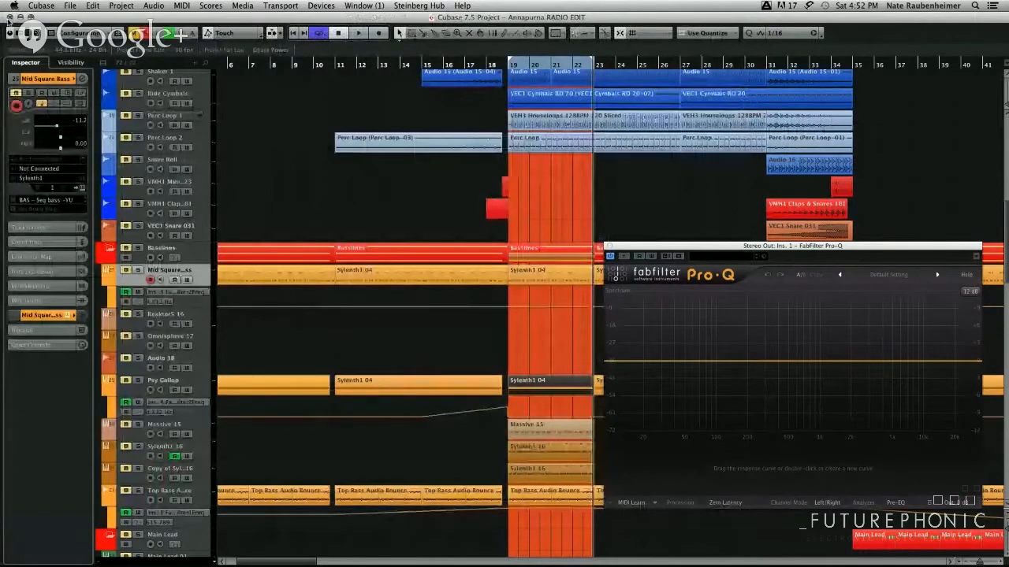
Solo the Psy Gallop track and play the loop to examine its spectrum in Pro-Q.
click(138, 380)
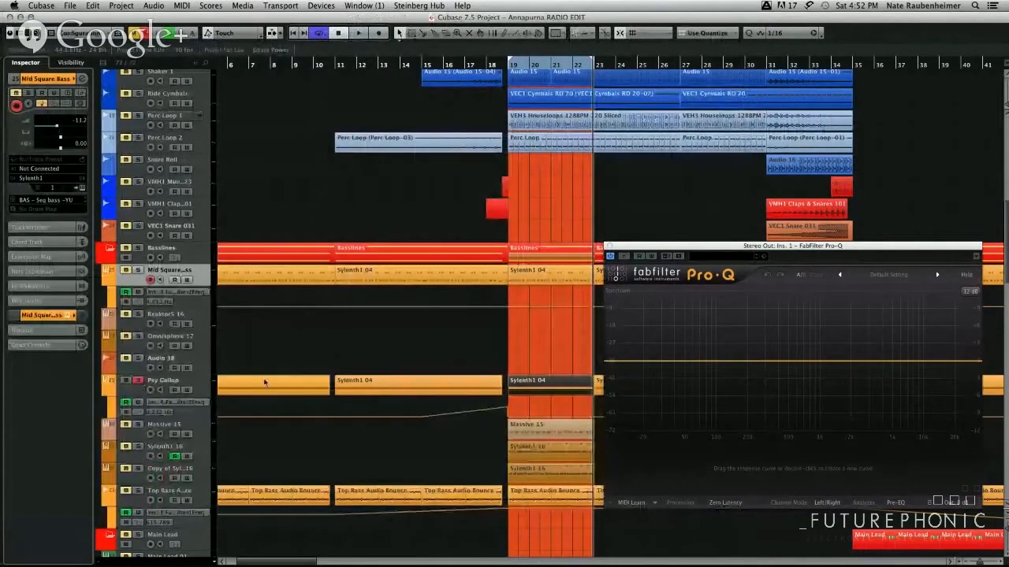
key(space)
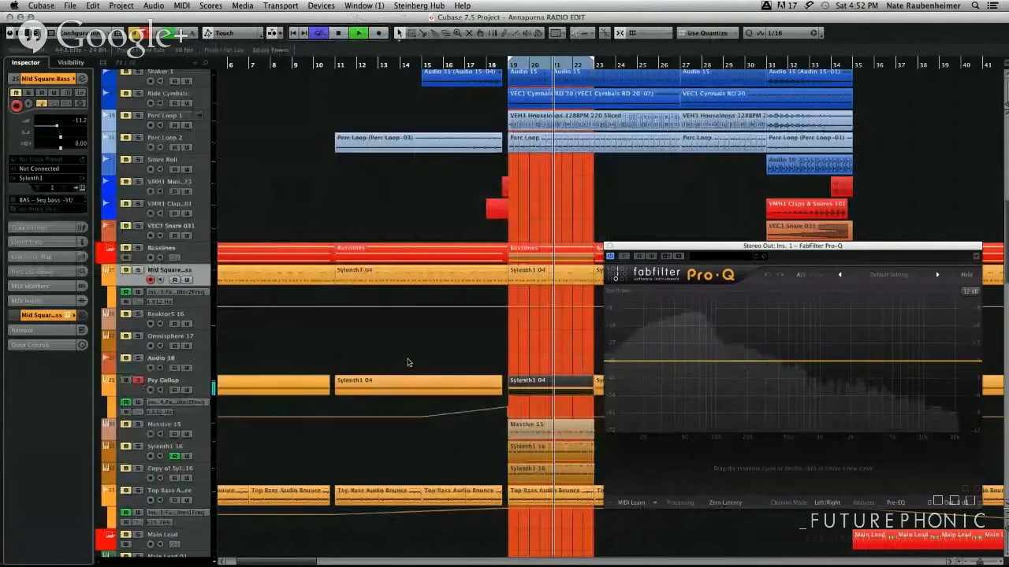
key(space)
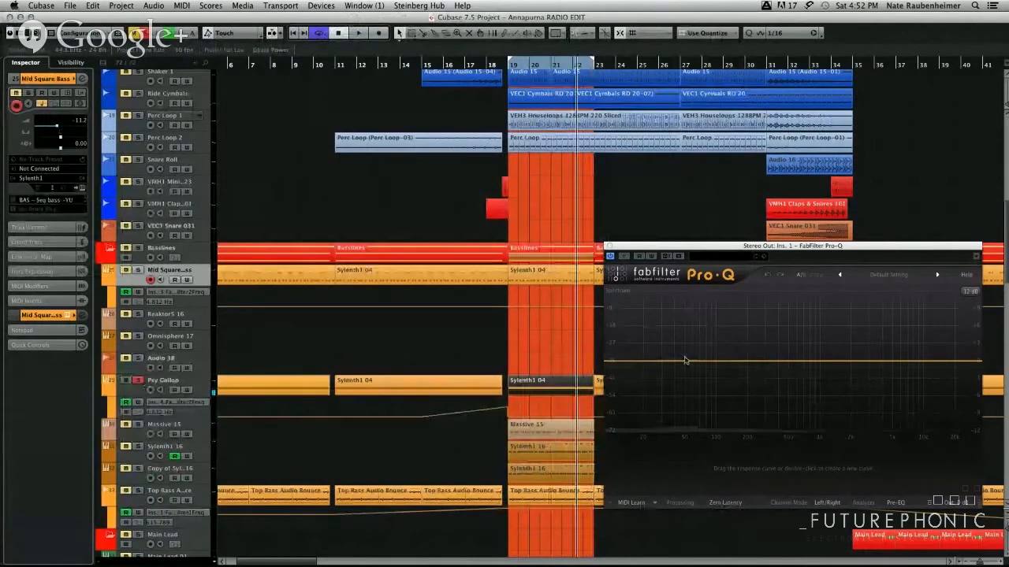
click(535, 349)
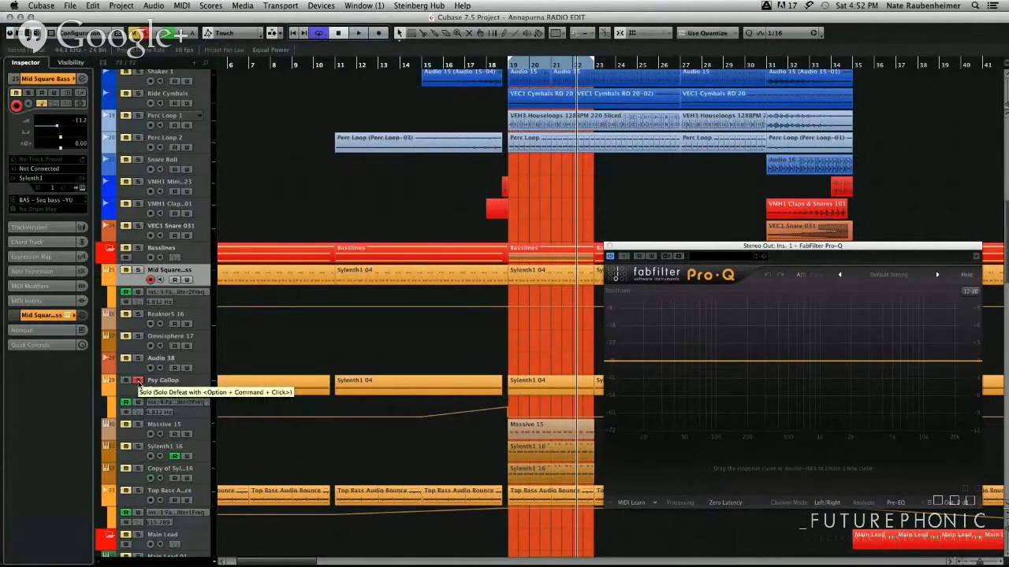
Switch the solo from Psy Gallop and KICK to the Mid Square Bass track, and play the loop to examine its spectrum.
click(137, 382)
scroll(244, 339, up, 5)
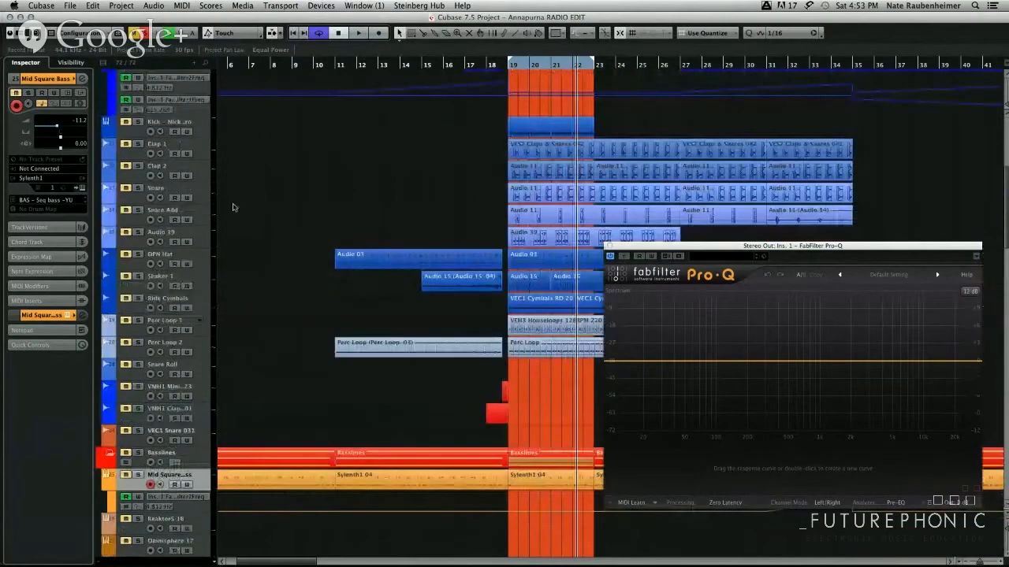
scroll(234, 207, up, 2)
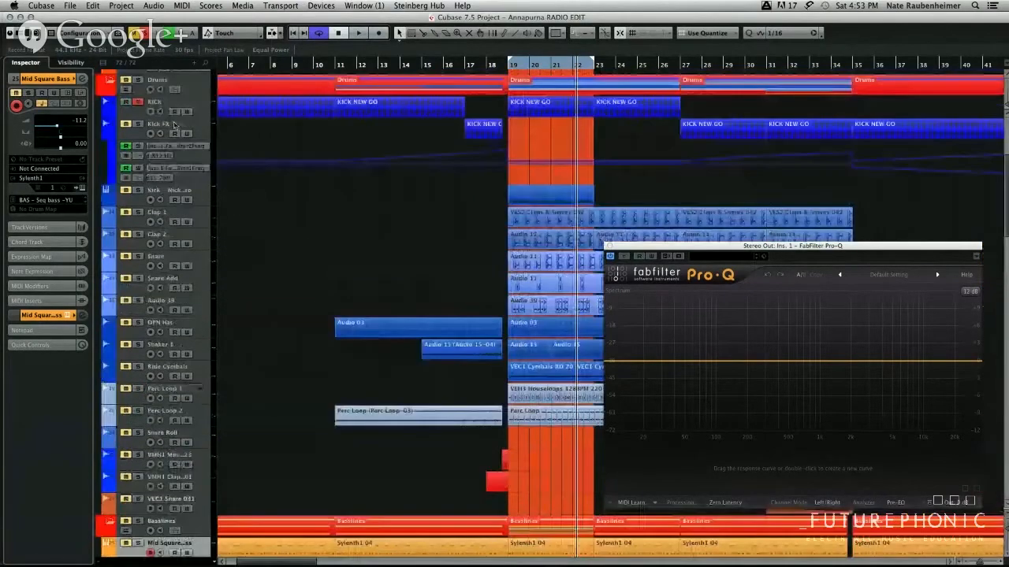
scroll(304, 373, down, 2)
scroll(304, 374, down, 2)
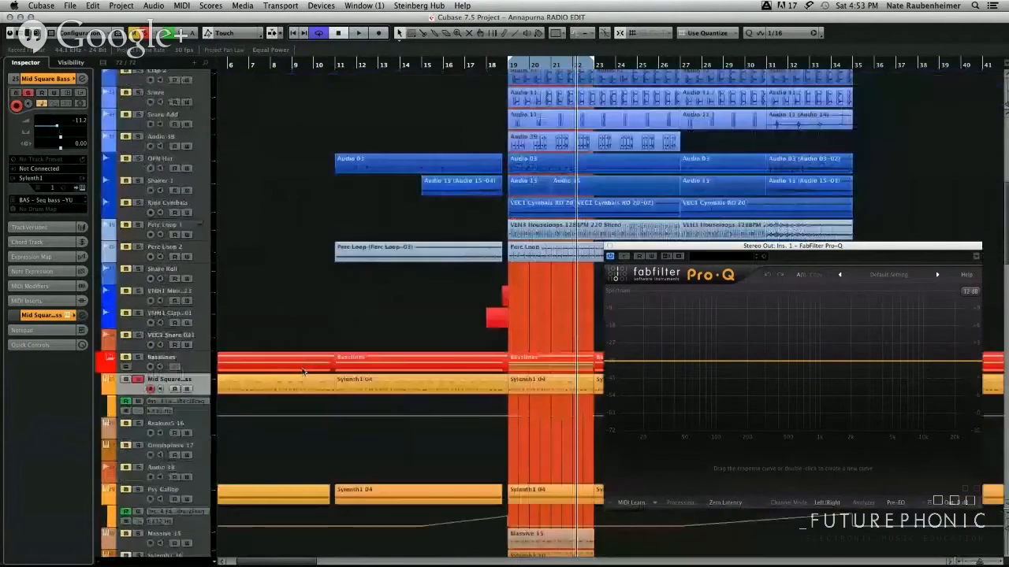
scroll(304, 373, down, 2)
key(space)
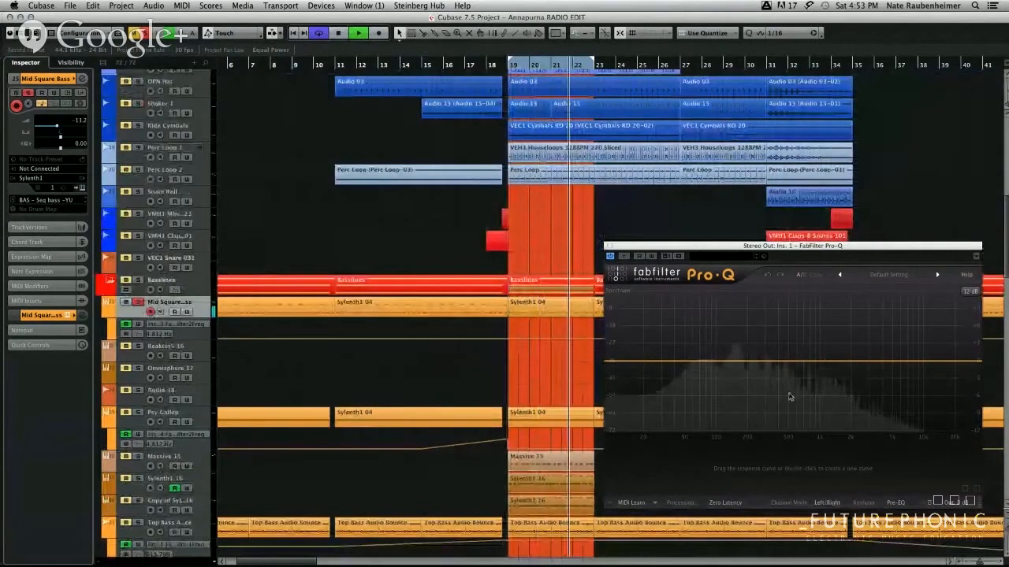
key(space)
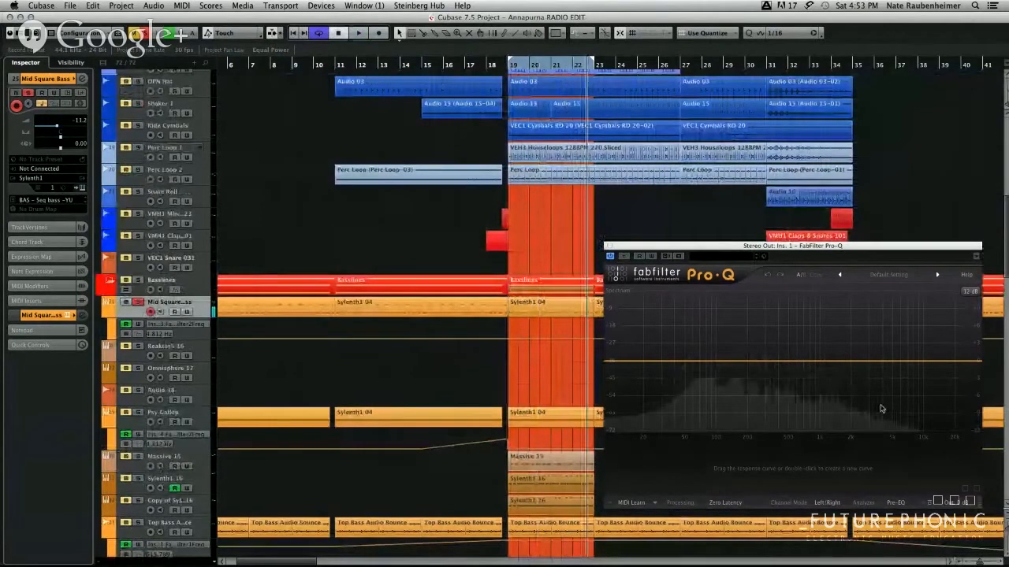
Solo the Top Bass Audio Bounce track together with Mid Square Bass and play the loop to examine their combined spectrum.
scroll(271, 338, down, 3)
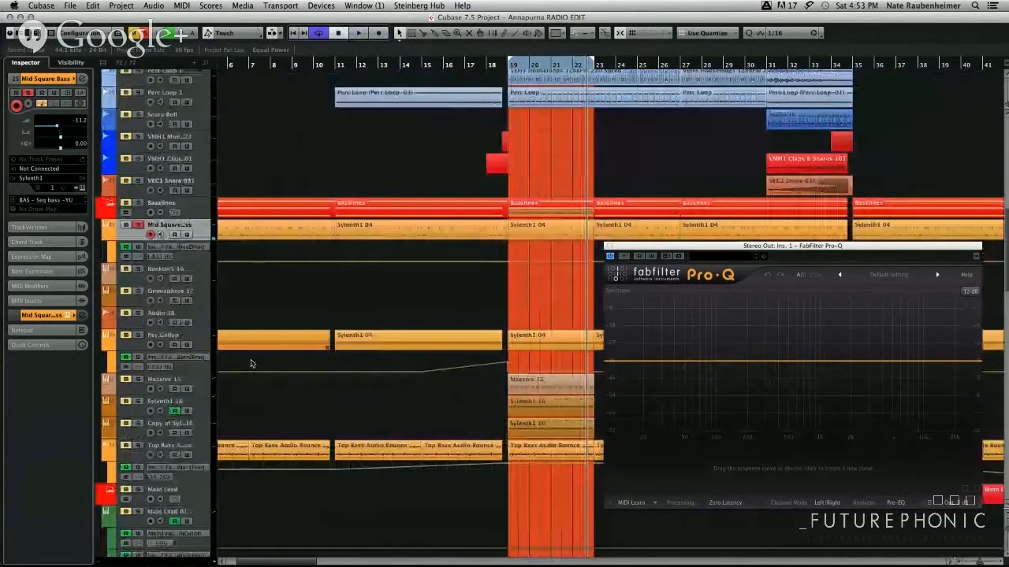
key(space)
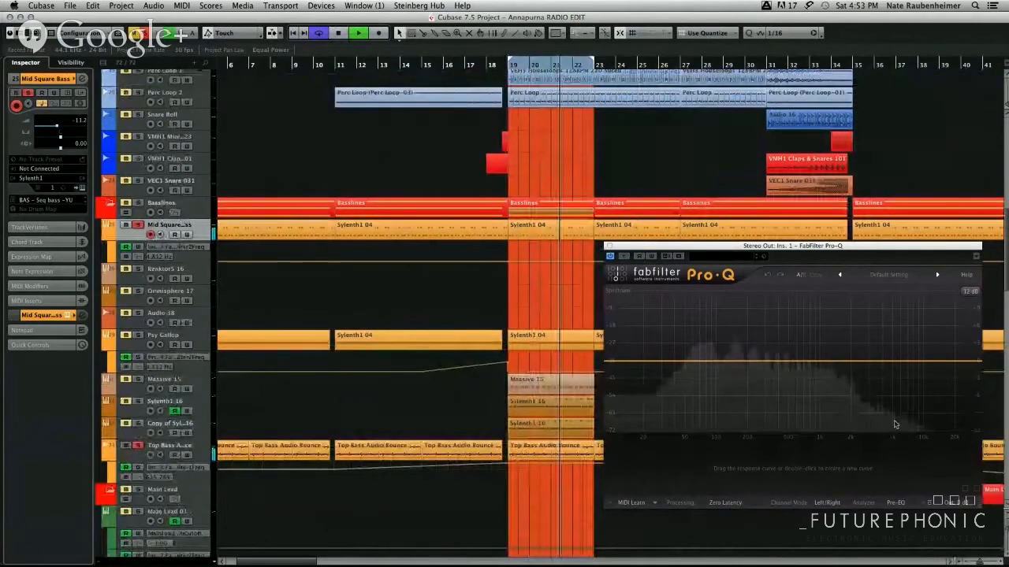
key(space)
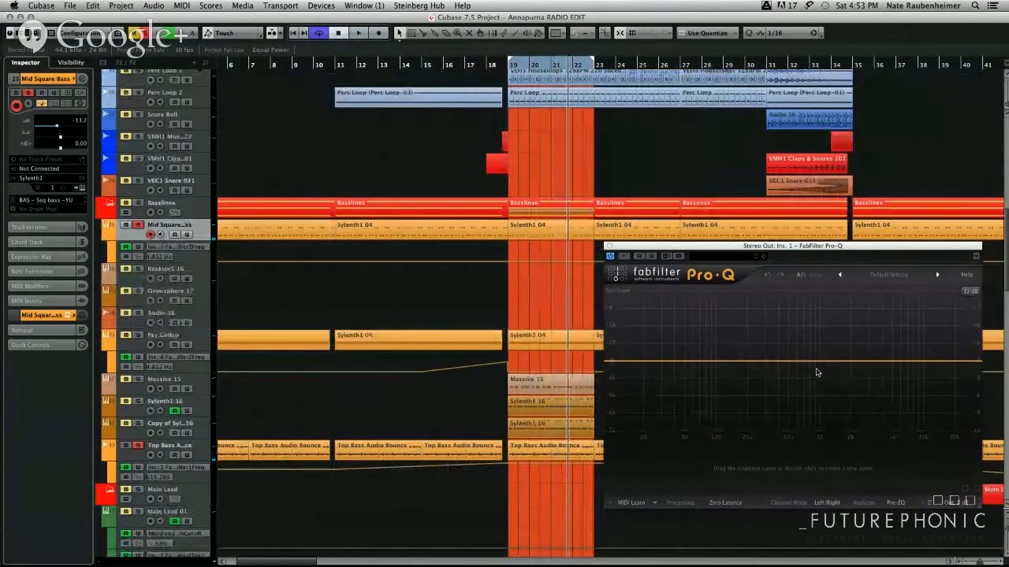
Try a small EQ cut at about 113 Hz in Pro-Q, bypass the band, and delete it.
drag(721, 361, 721, 380)
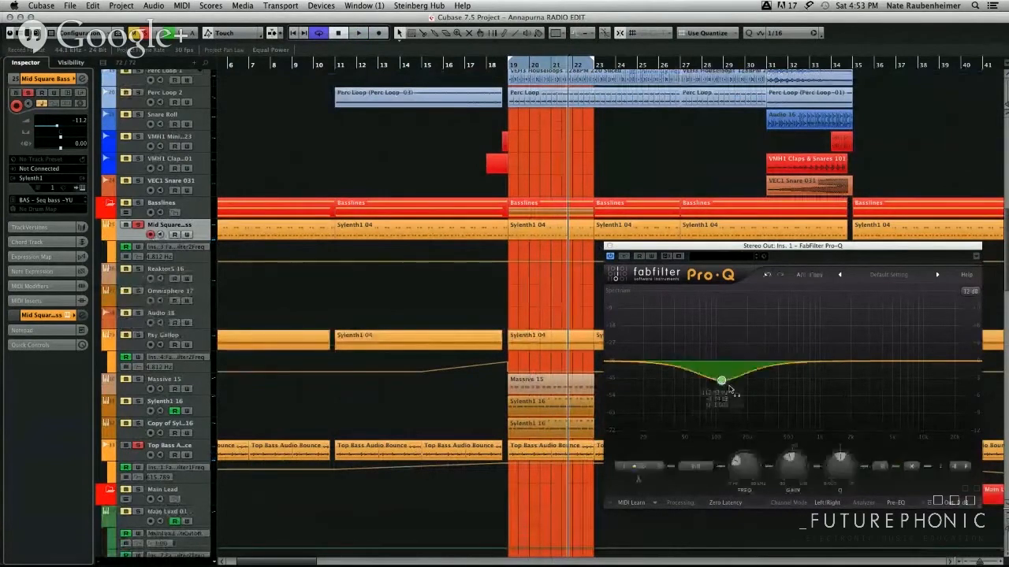
right_click(721, 380)
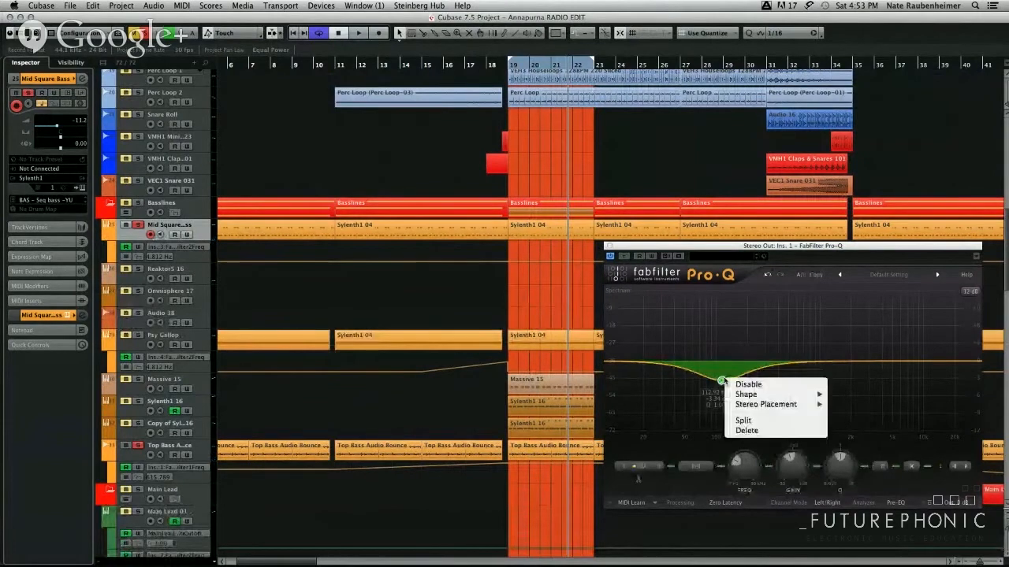
click(742, 385)
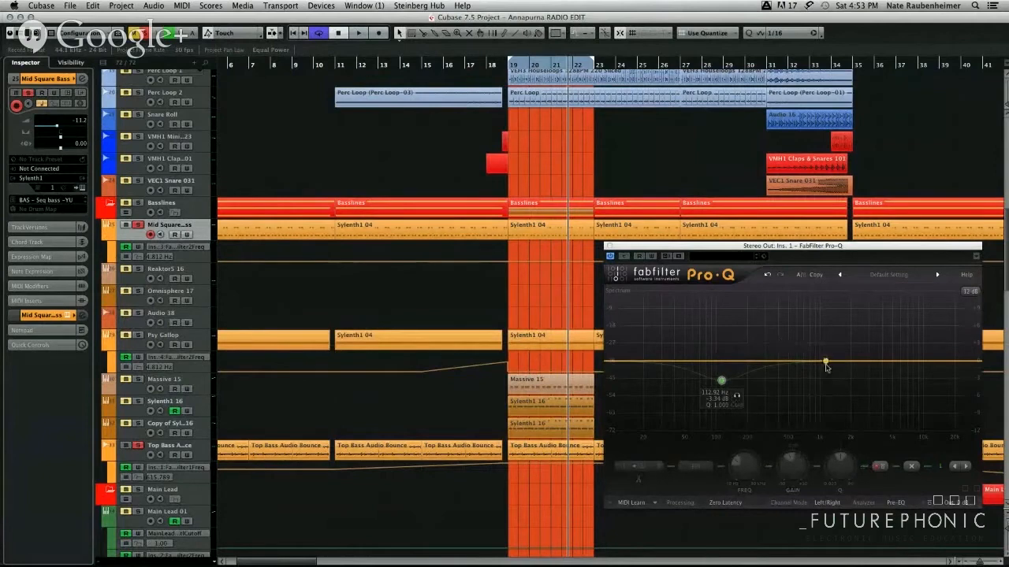
right_click(720, 381)
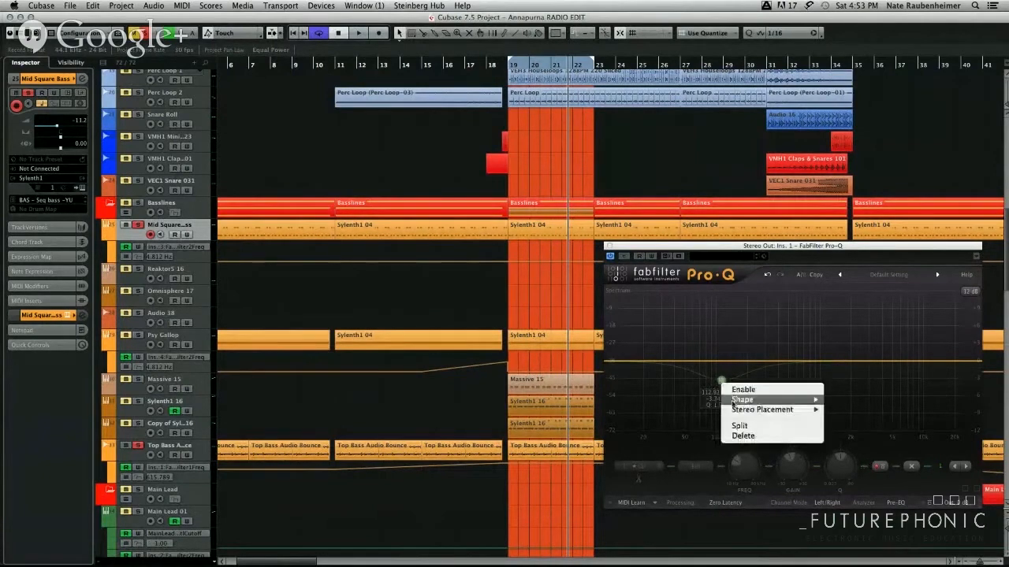
click(742, 436)
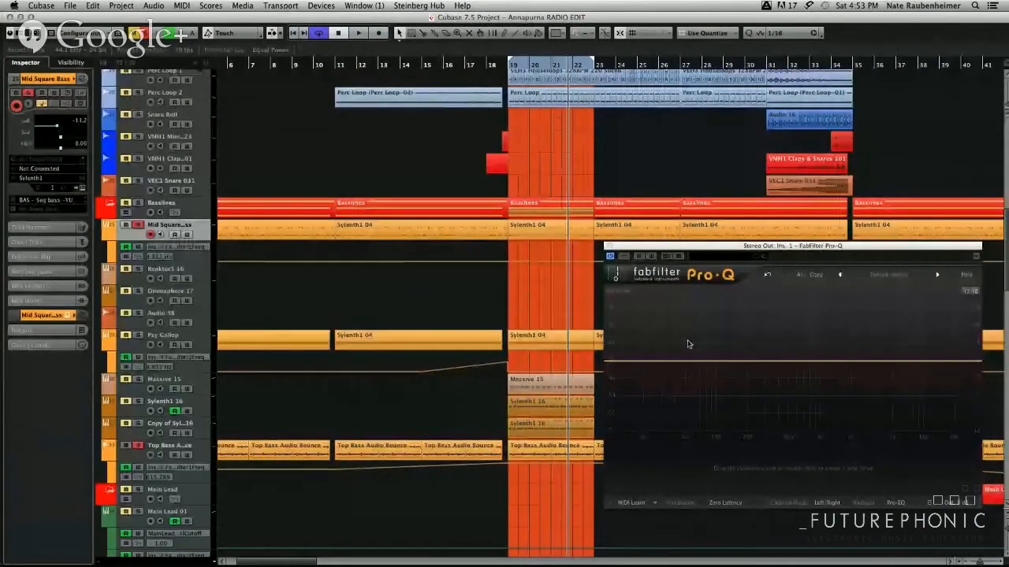
Close Pro-Q and open the Mid Square Bass channel settings to view its inserts and equalizer beside the arrangement.
drag(668, 246, 453, 226)
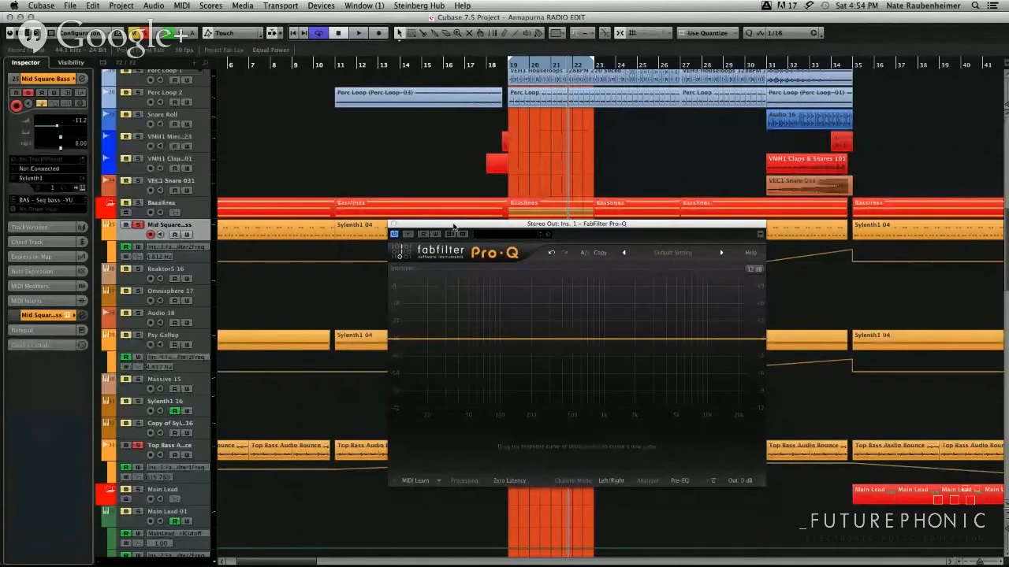
click(395, 225)
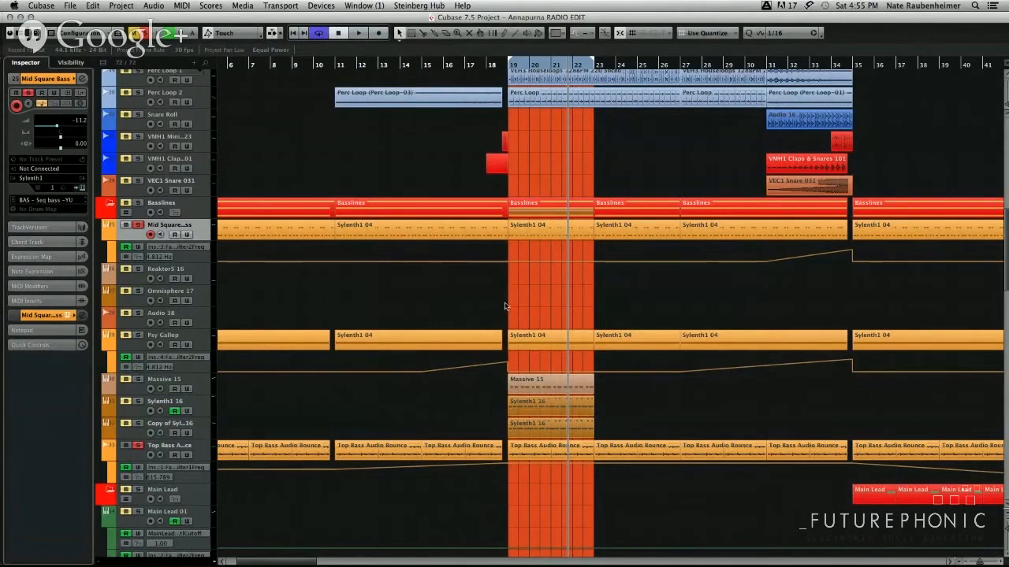
click(364, 233)
key(e)
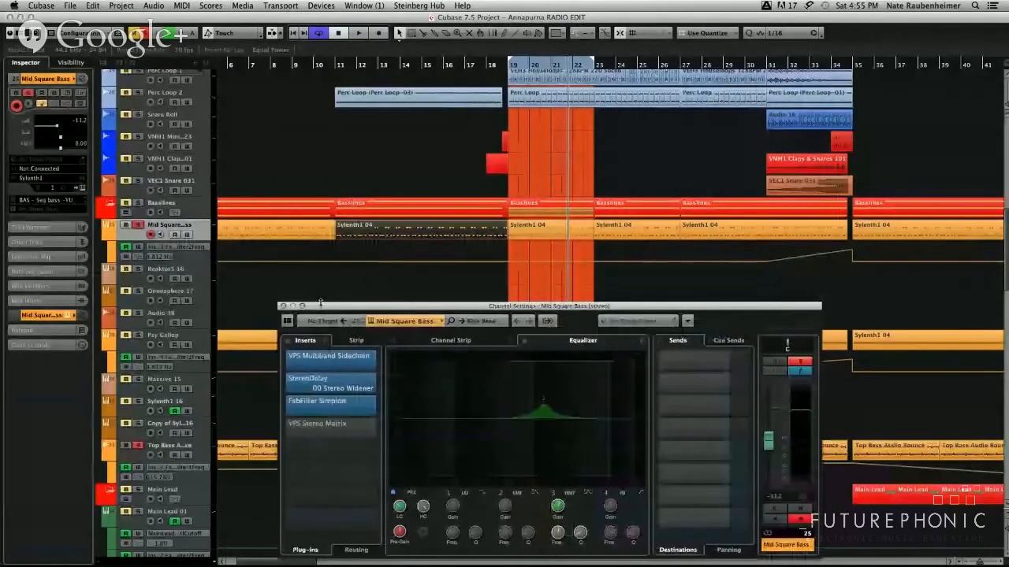
drag(320, 305, 222, 234)
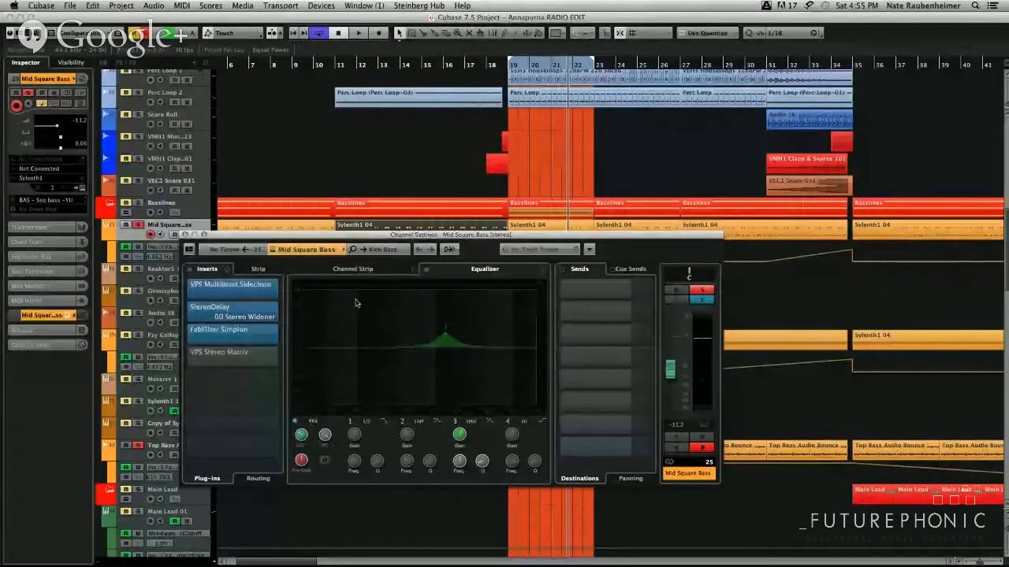
drag(355, 235, 695, 280)
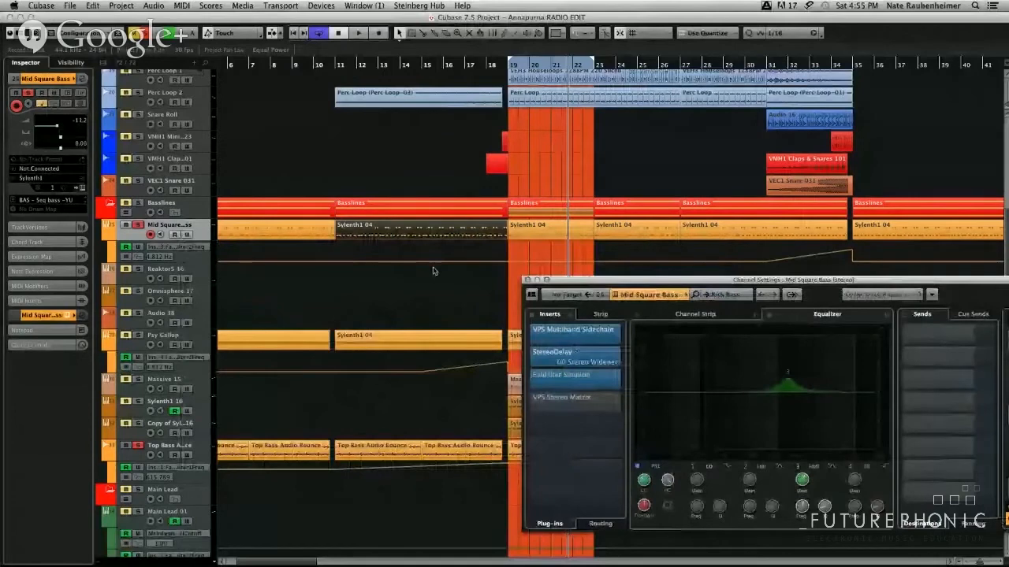
drag(572, 280, 254, 250)
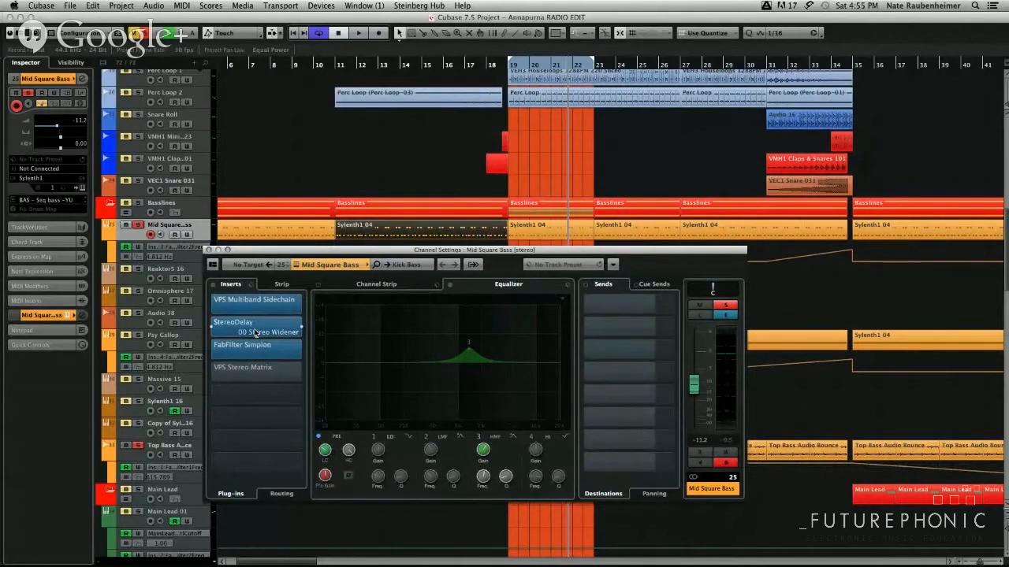
Turn off solo on the Top Bass Audio Bounce and Mid Square Bass tracks, and close the channel settings.
click(137, 446)
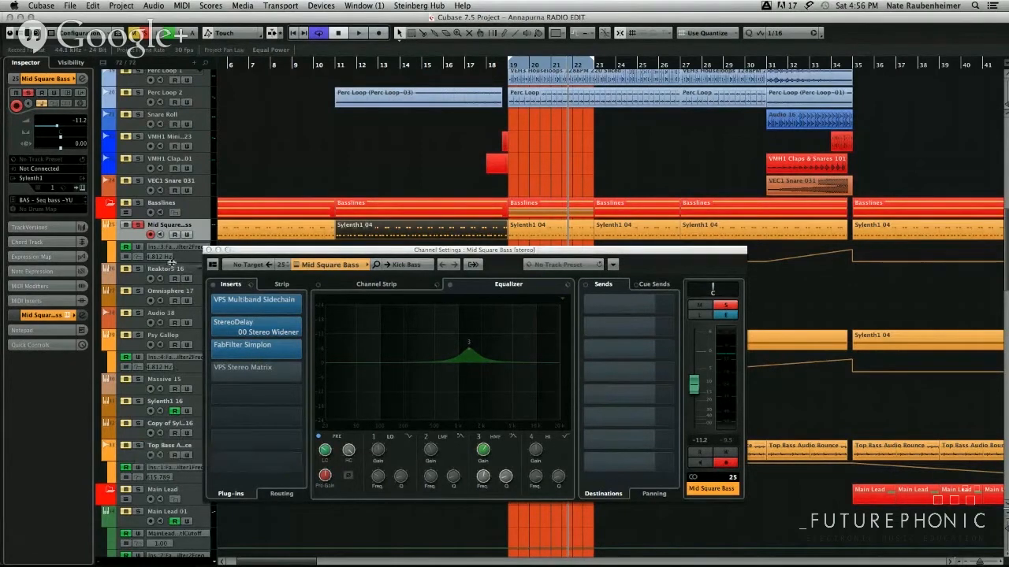
key(s)
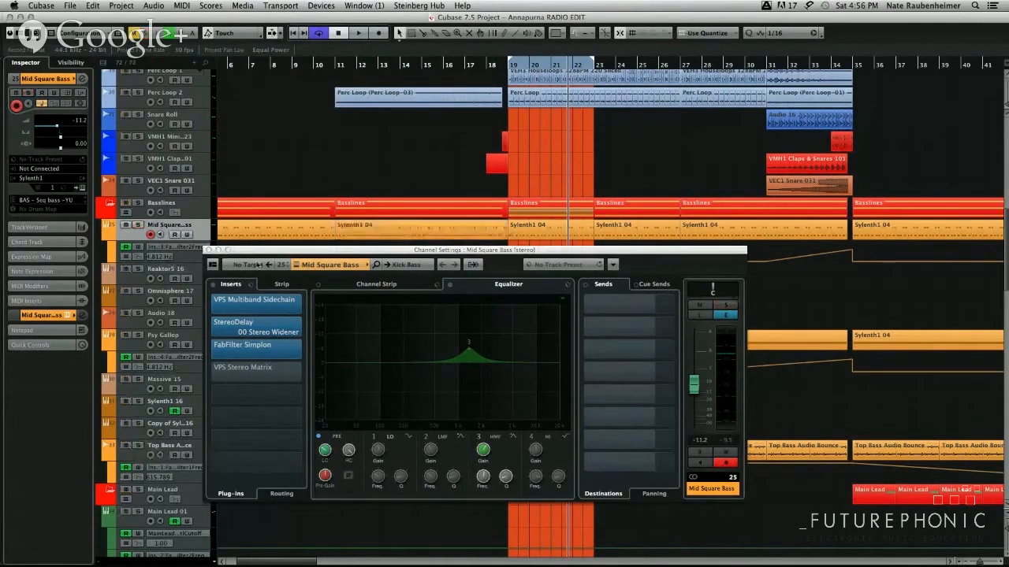
click(257, 184)
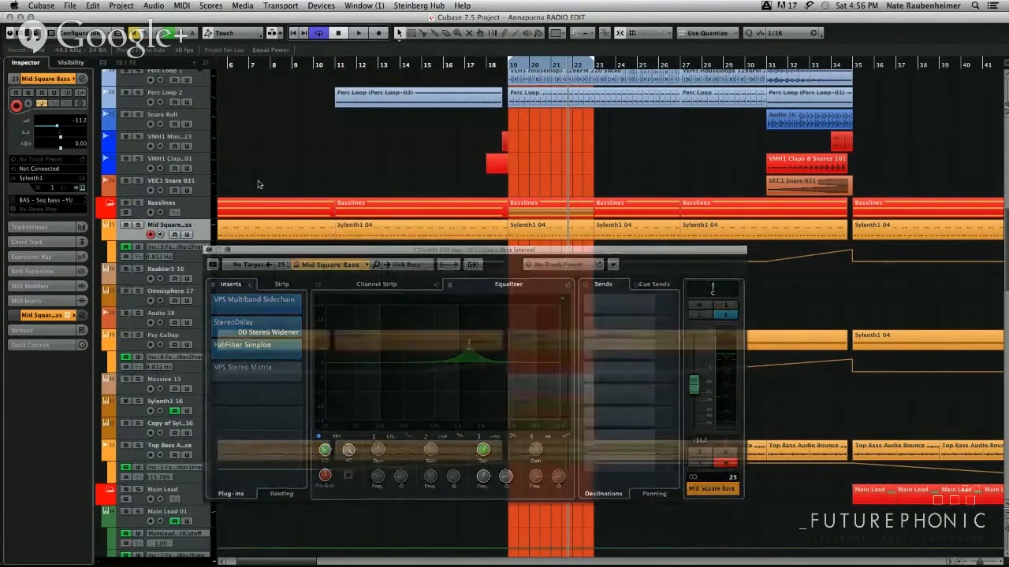
Examine the Mid Square Bass part at bar 19 up close, and select the Psy Gallop part at the same bar.
click(414, 240)
click(532, 239)
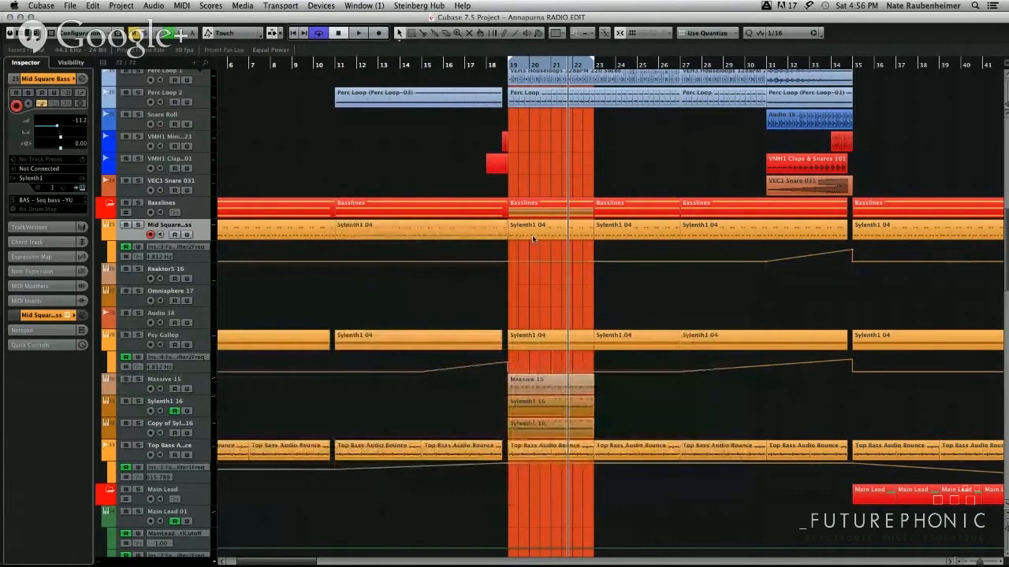
click(534, 238)
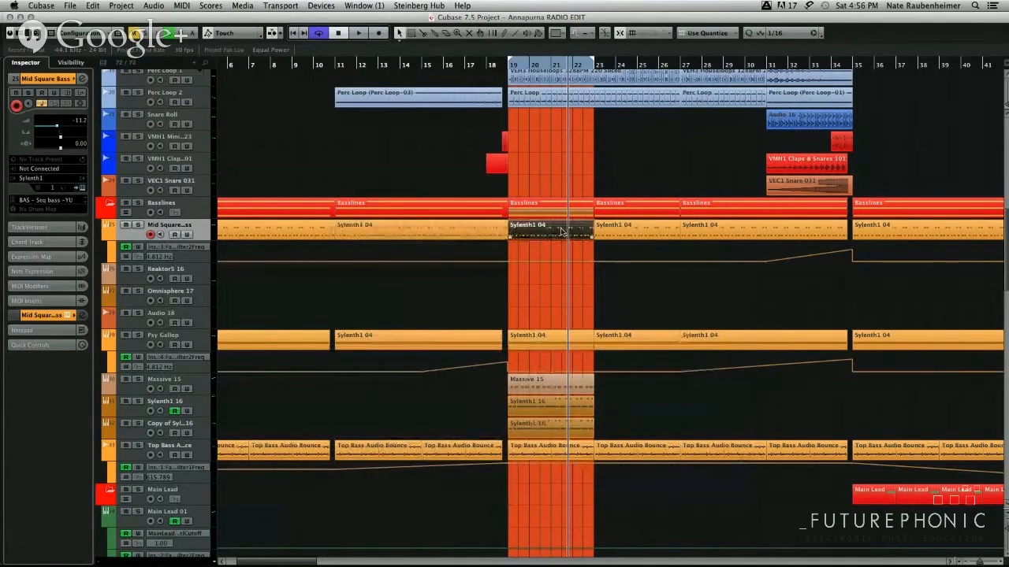
scroll(562, 230, up, 3)
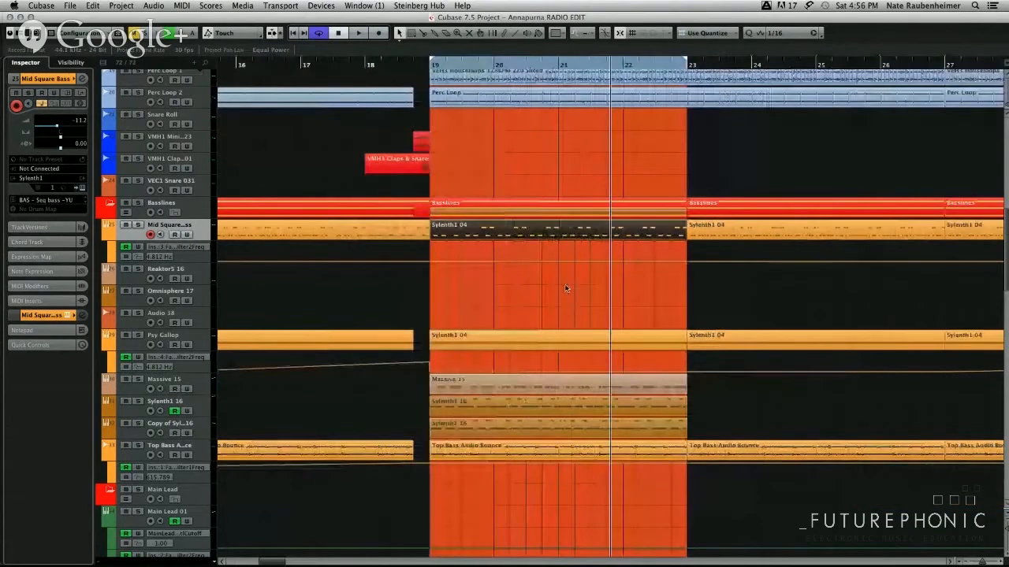
click(565, 289)
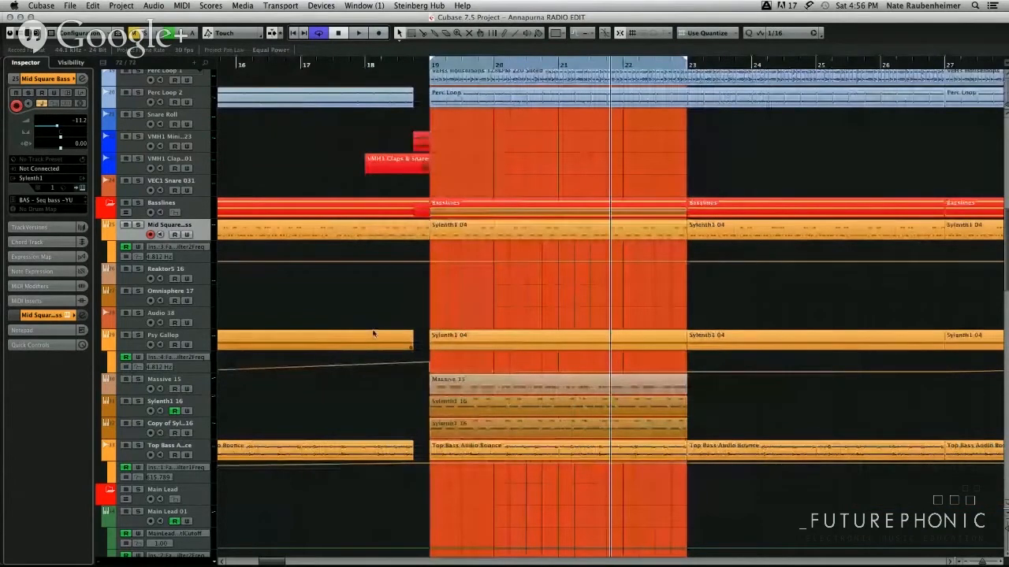
click(444, 343)
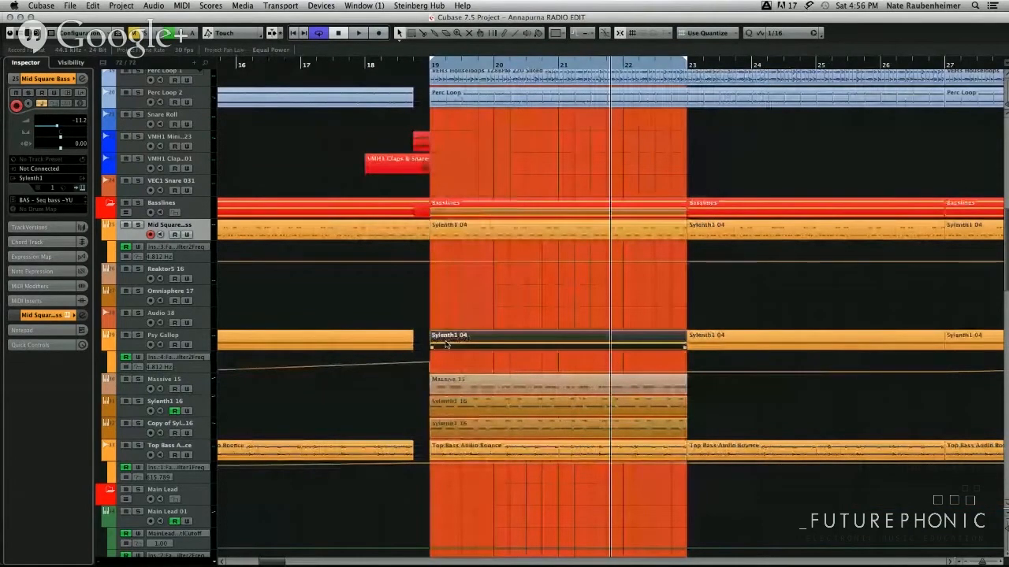
Inspect the notes of the Psy Gallop part at bar 19 in the Key Editor.
click(362, 314)
scroll(362, 314, down, 1)
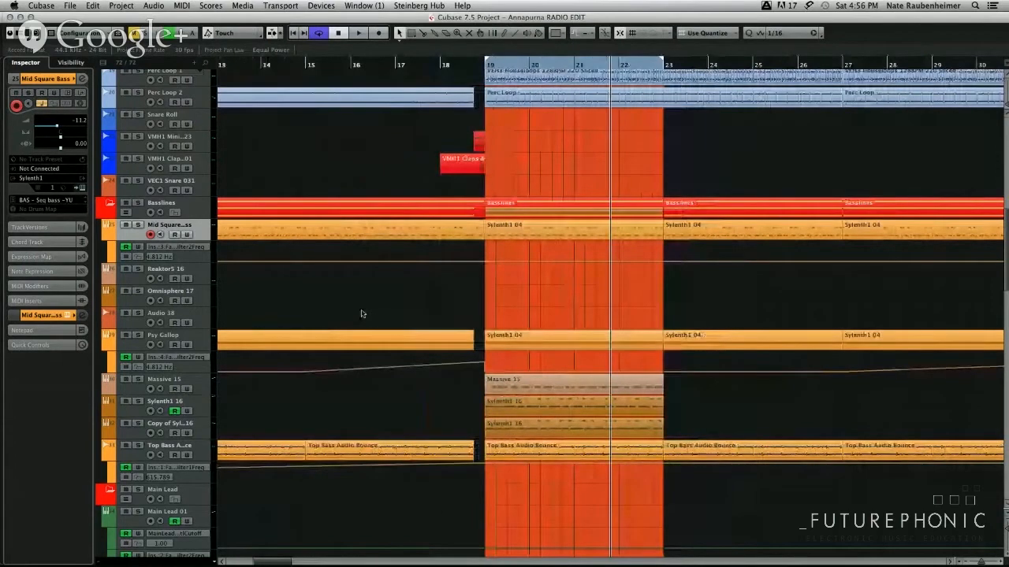
key(h)
click(485, 348)
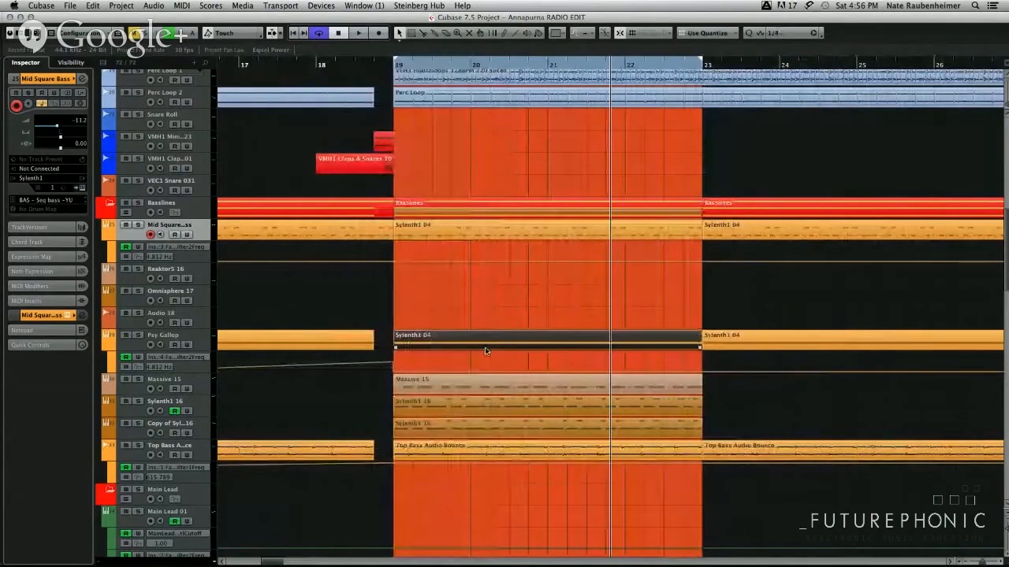
double_click(484, 350)
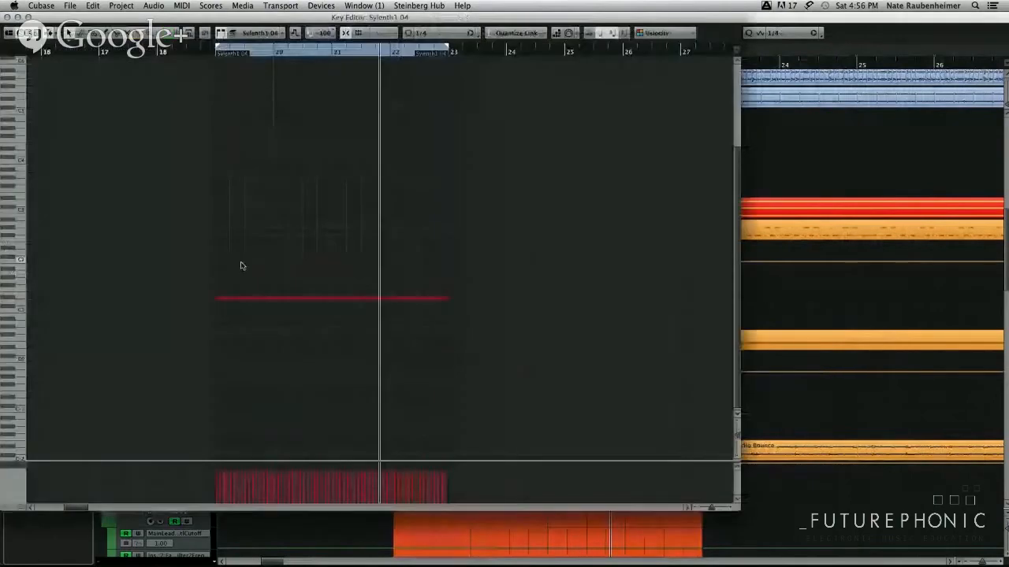
click(792, 332)
Set the cycle range to bars 91 to 99 and solo the Psy Gallop track for playback.
key(g)
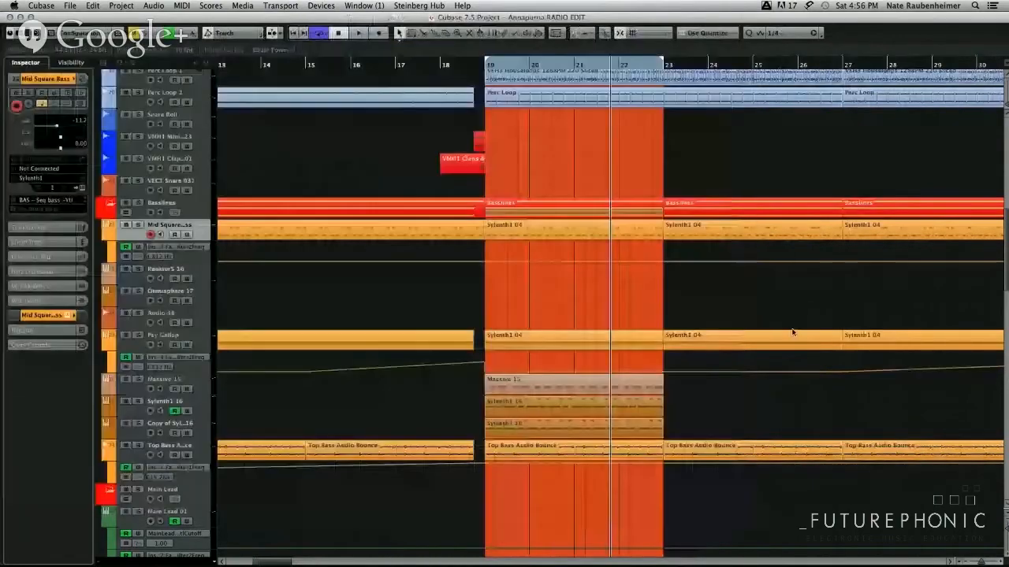
key(g)
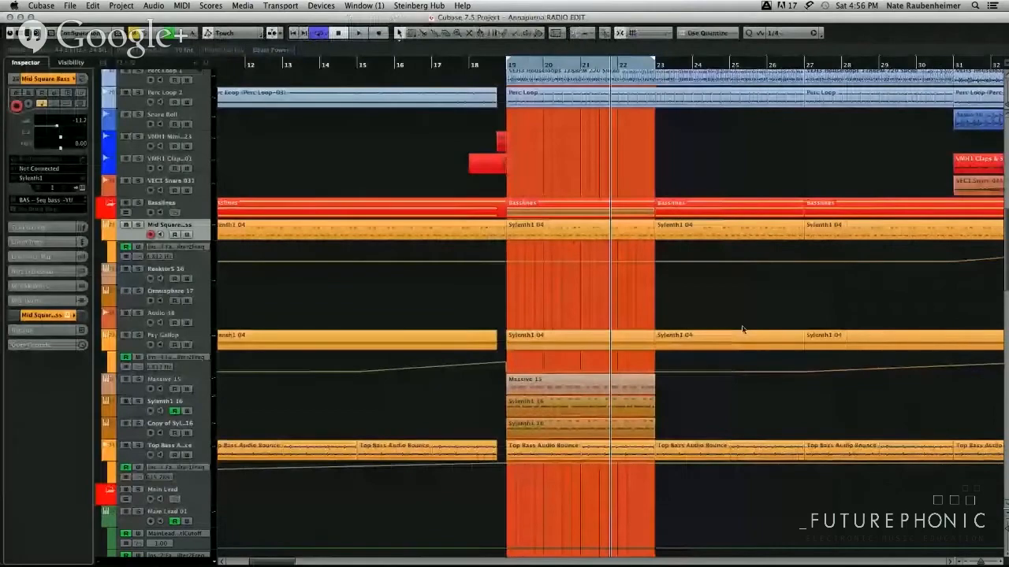
key(g)
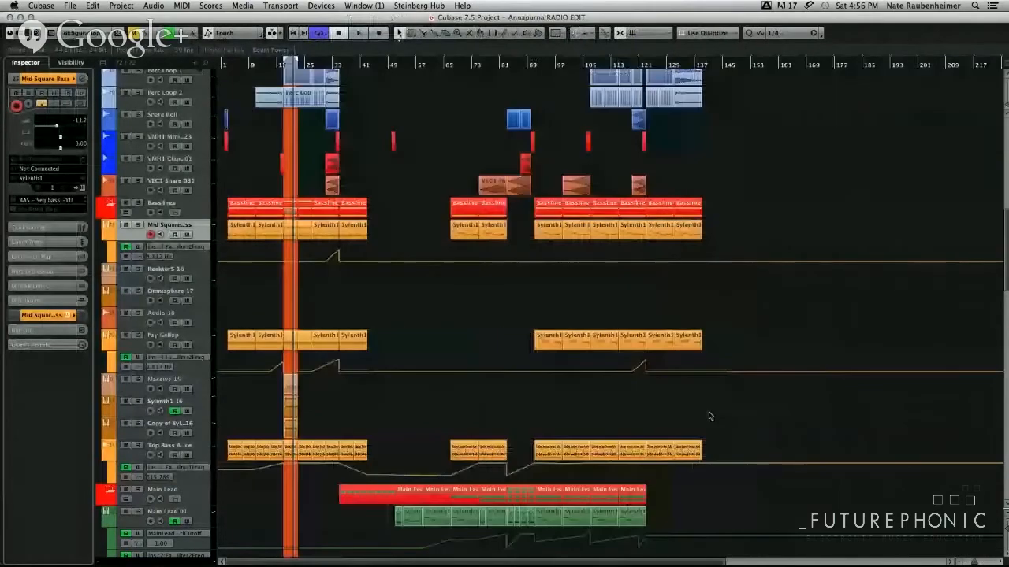
key(g)
key(g)
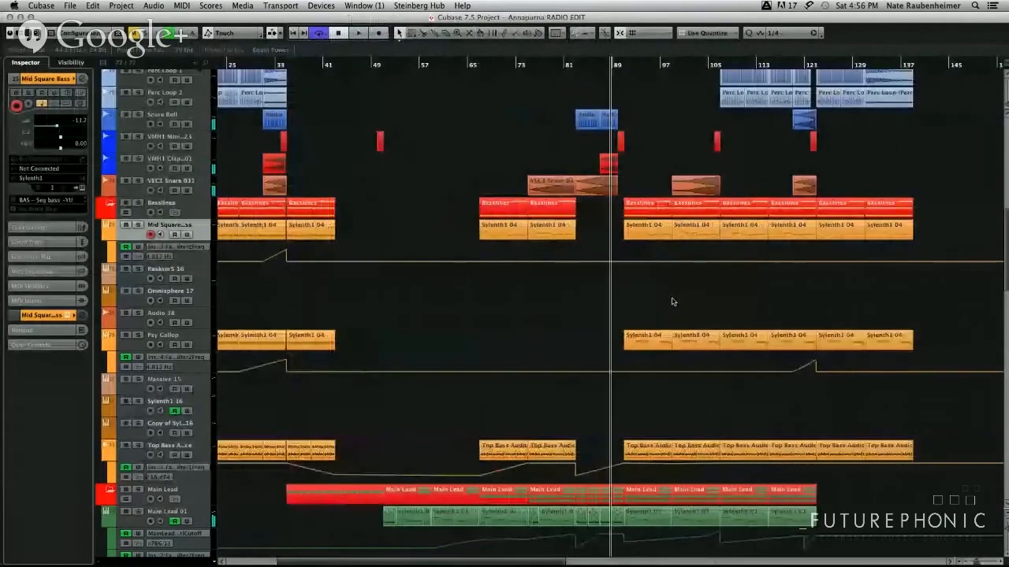
key(h)
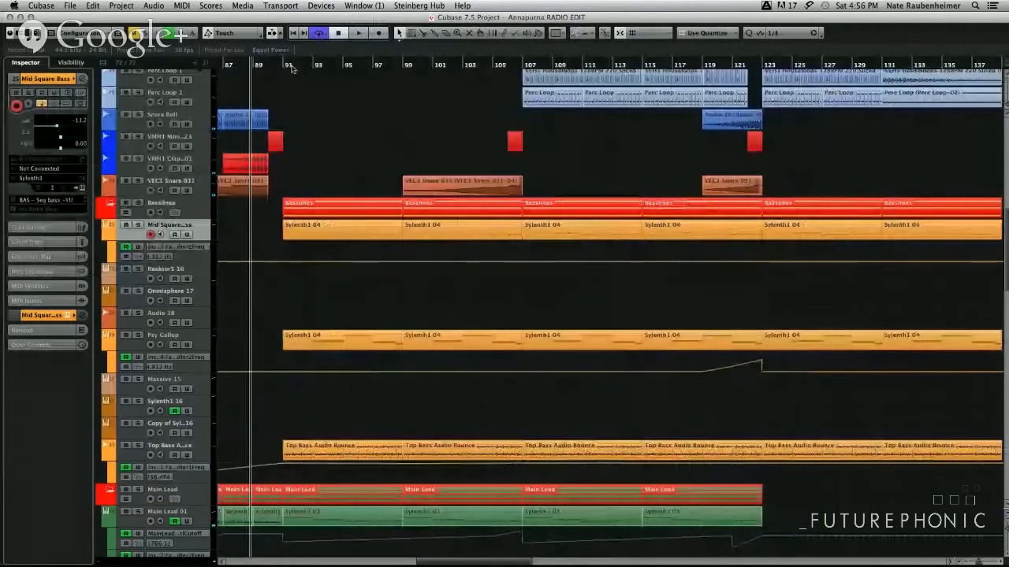
drag(291, 68, 402, 68)
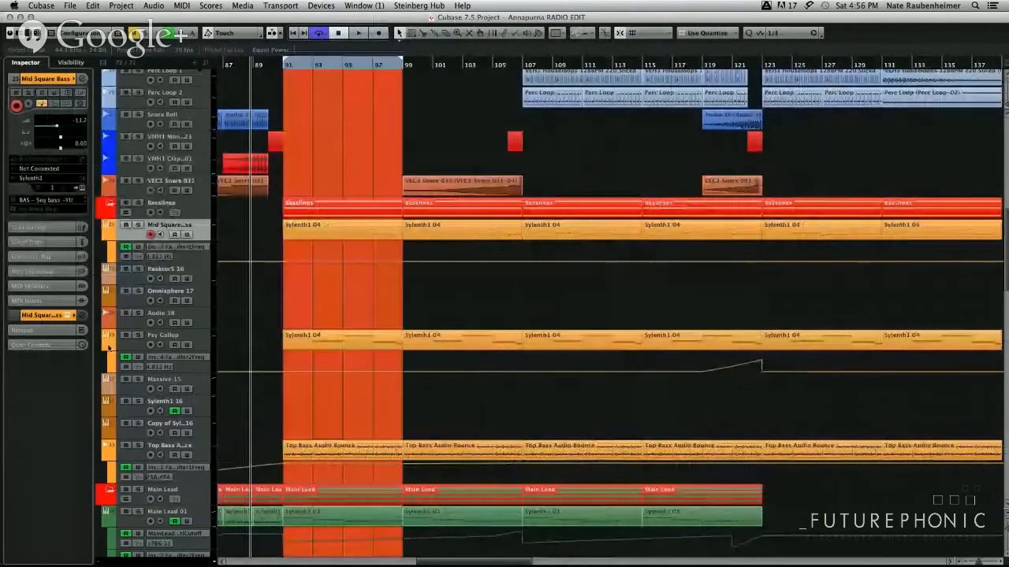
click(137, 335)
key(space)
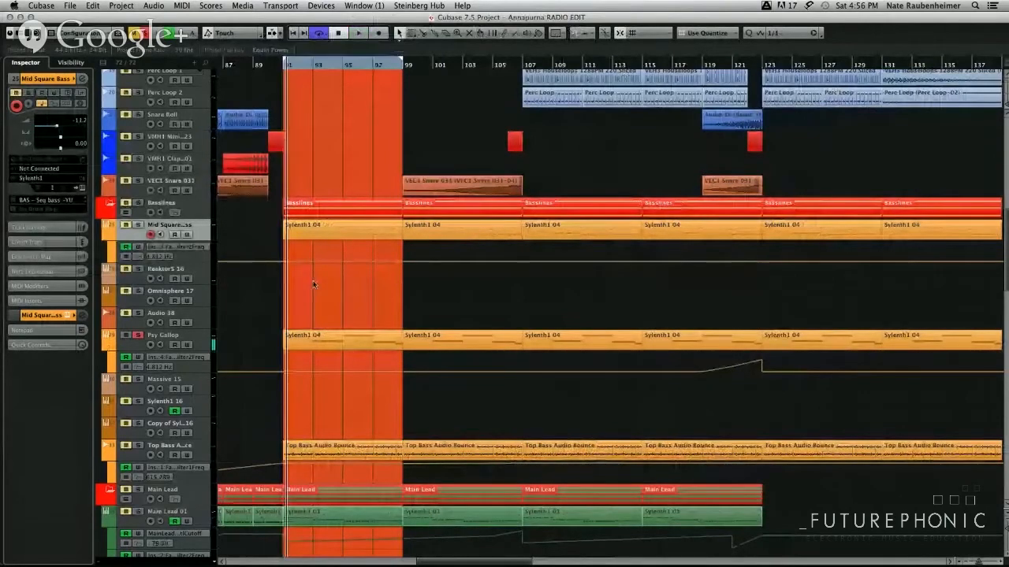
Open the FabFilter Pro-Q insert on the Stereo Out channel and play the soloed loop to view its spectrum.
key(F3)
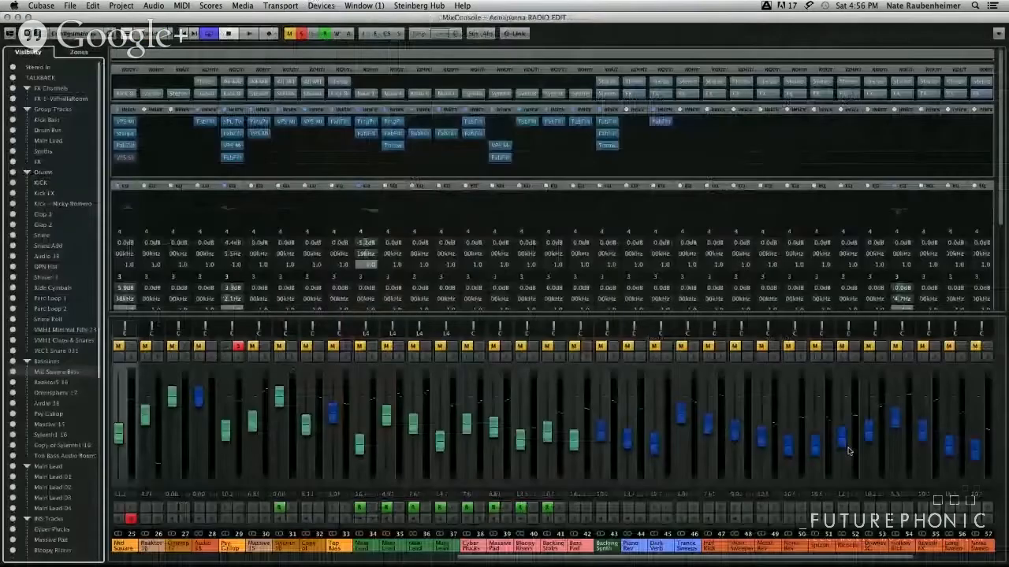
click(948, 558)
click(978, 122)
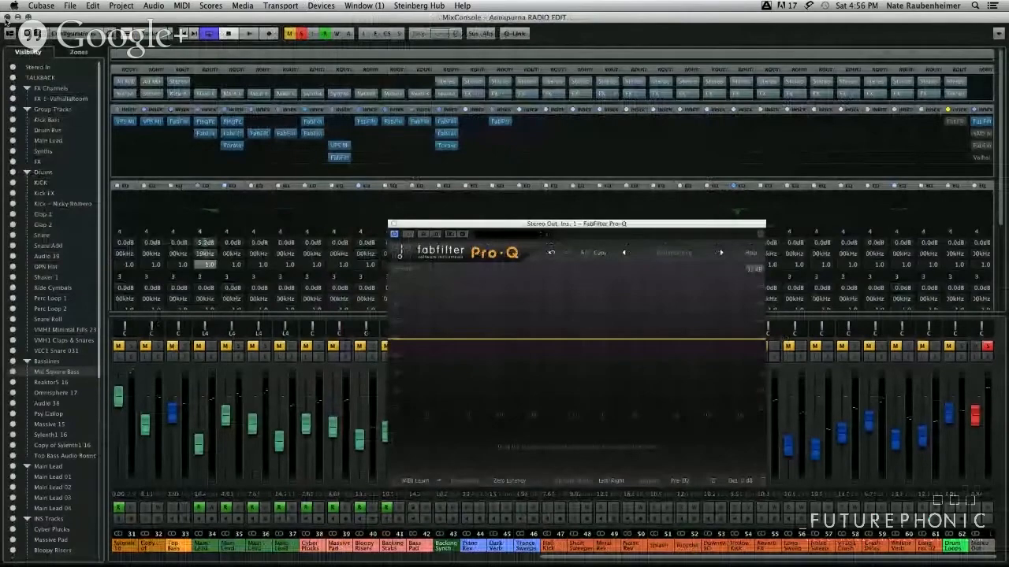
click(7, 19)
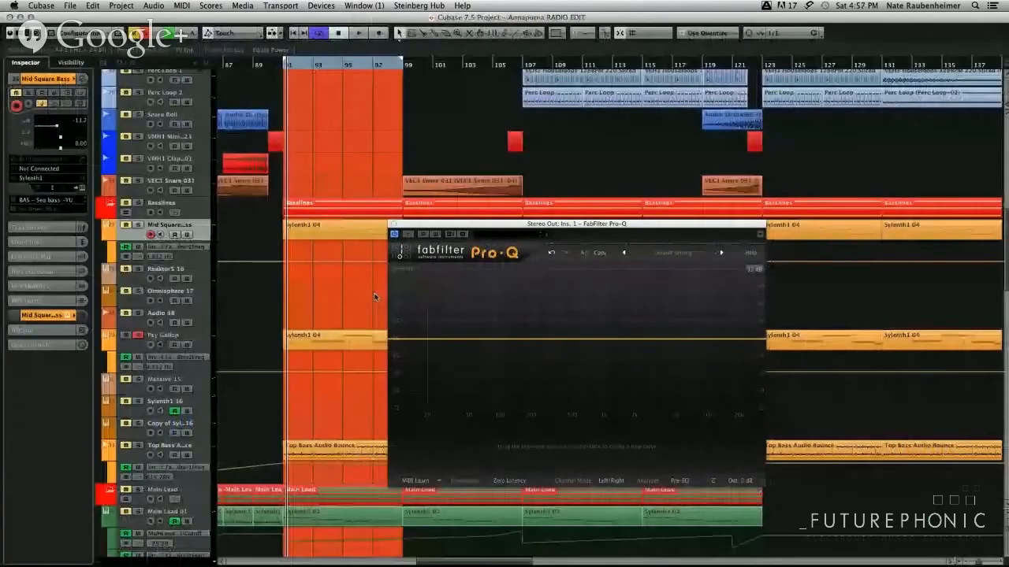
key(space)
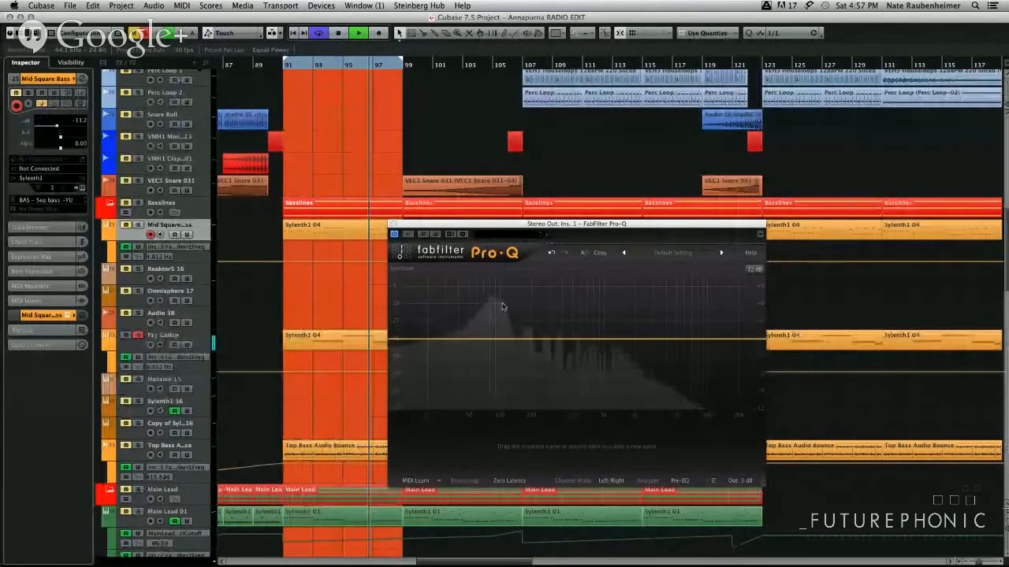
key(space)
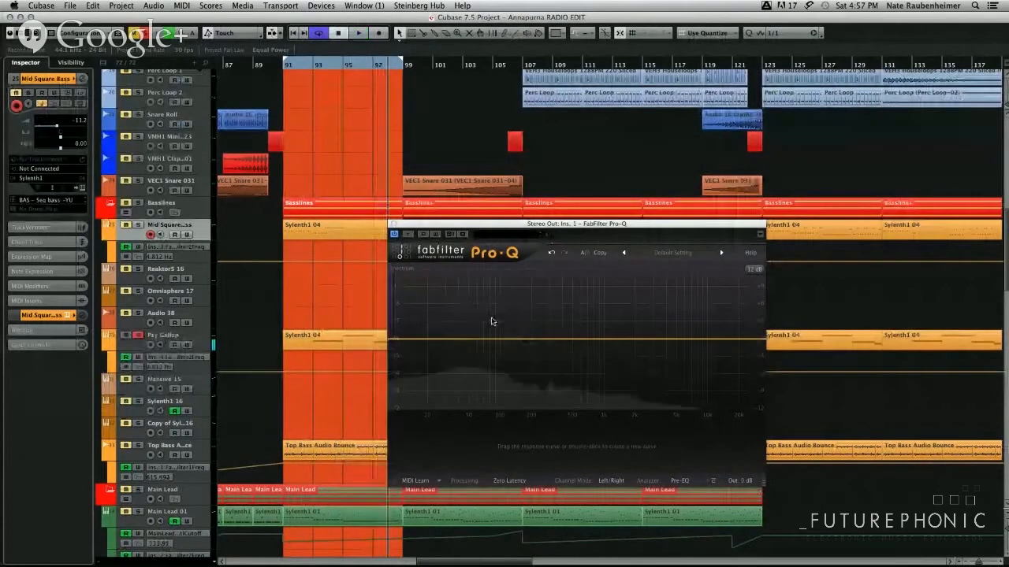
Examine the Psy Gallop part from bar 91 and the track's equalizer and inserts in its channel settings.
click(360, 339)
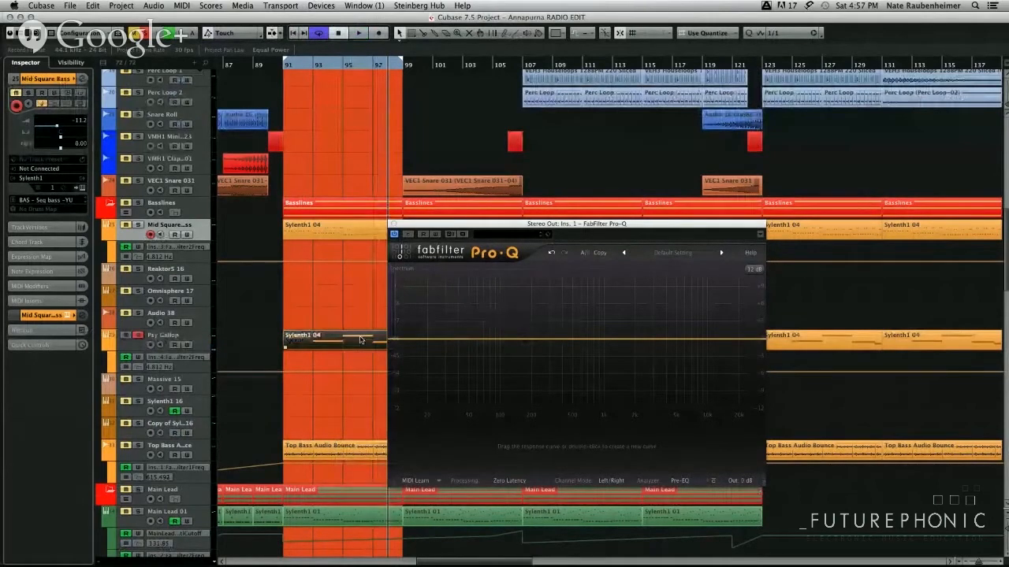
key(h)
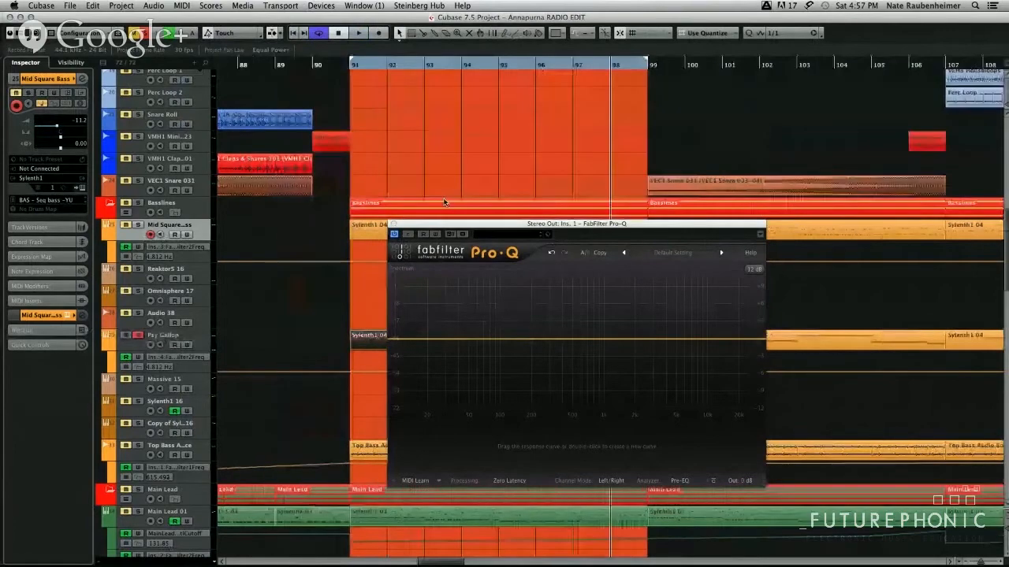
key(h)
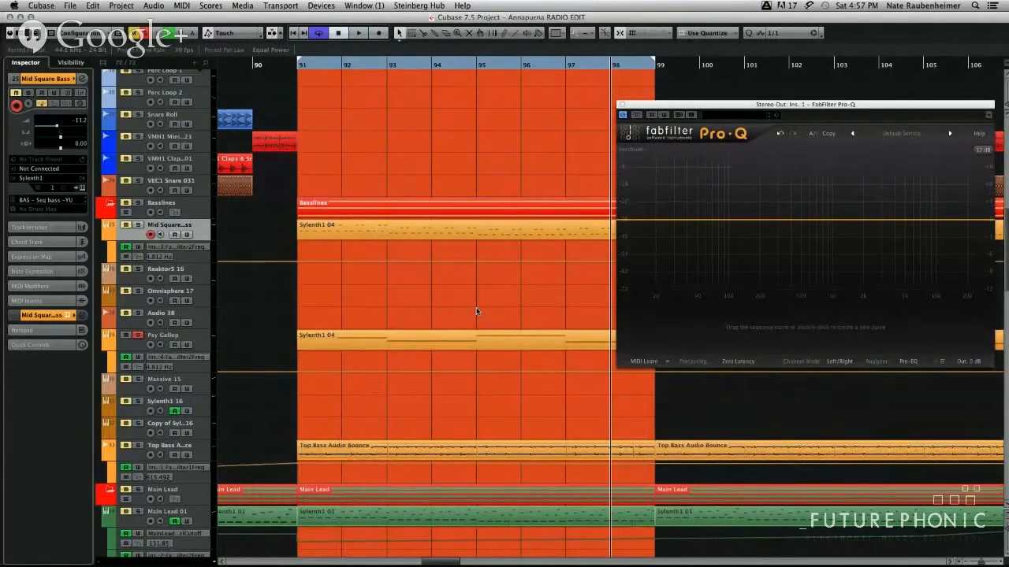
click(203, 343)
click(82, 79)
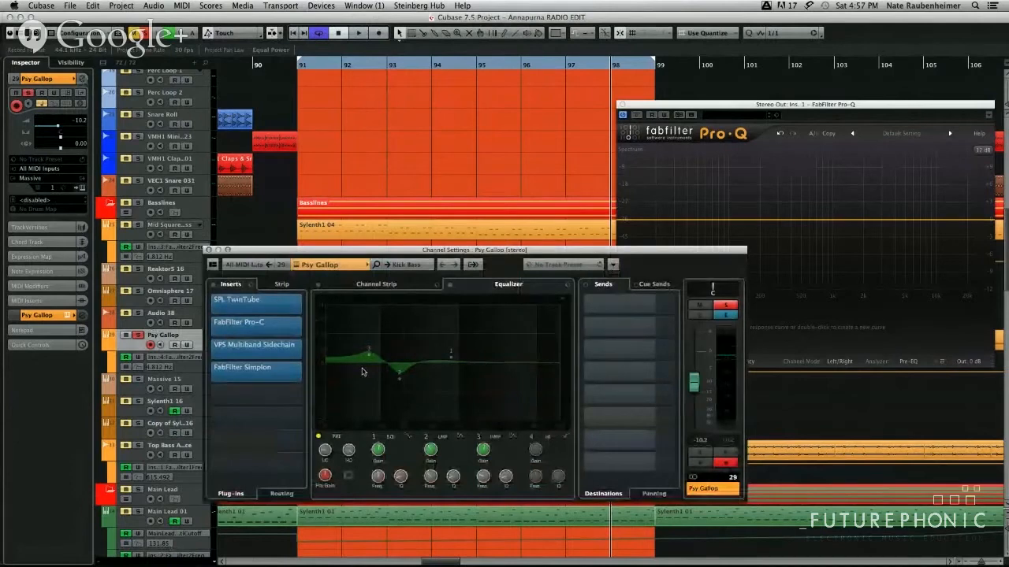
click(209, 249)
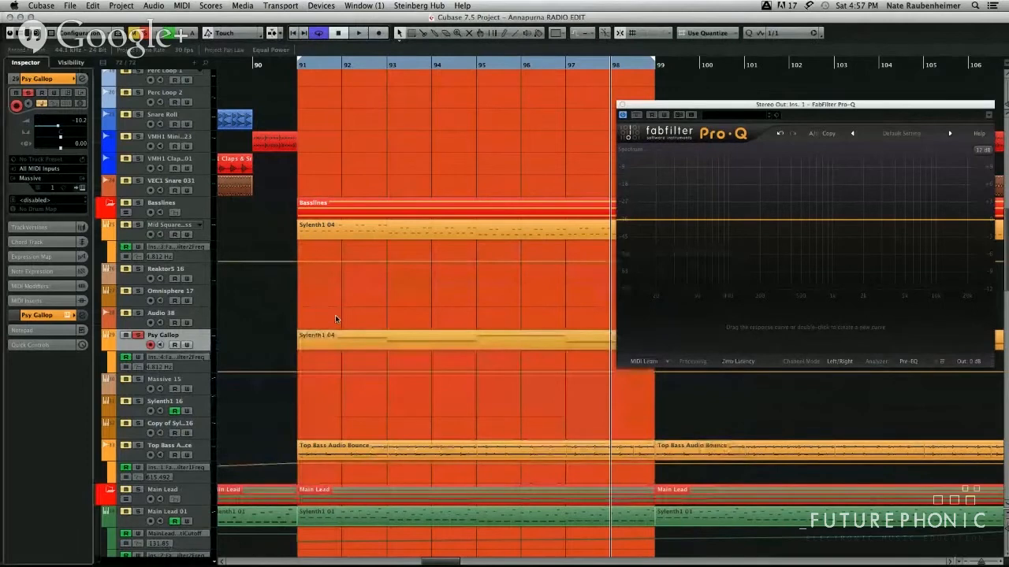
Duplicate the Psy Gallop track and trim the copy down to only the section from bar 93 to 95.
right_click(199, 347)
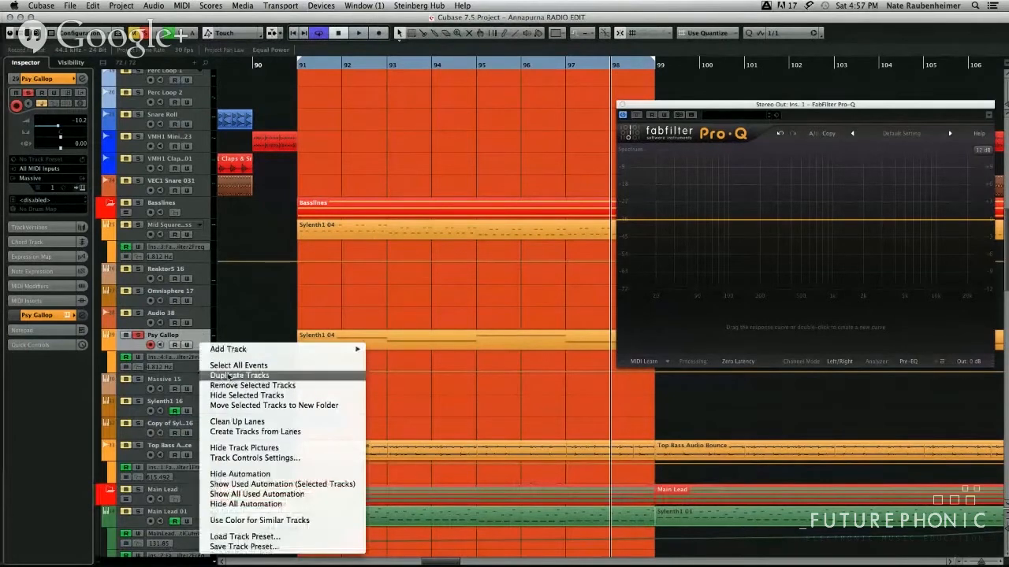
key(Escape)
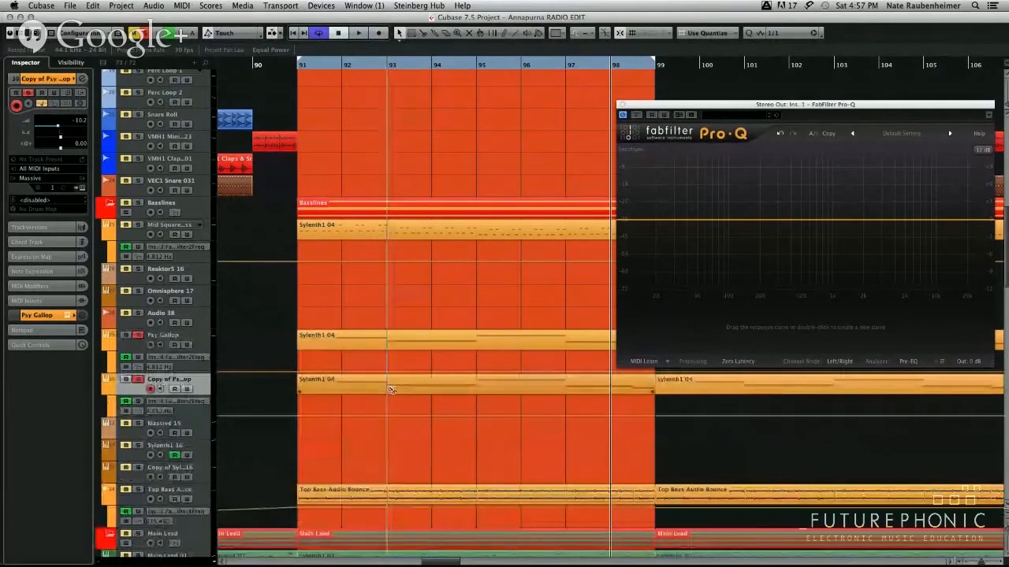
click(398, 386)
click(475, 390)
drag(331, 400, 699, 398)
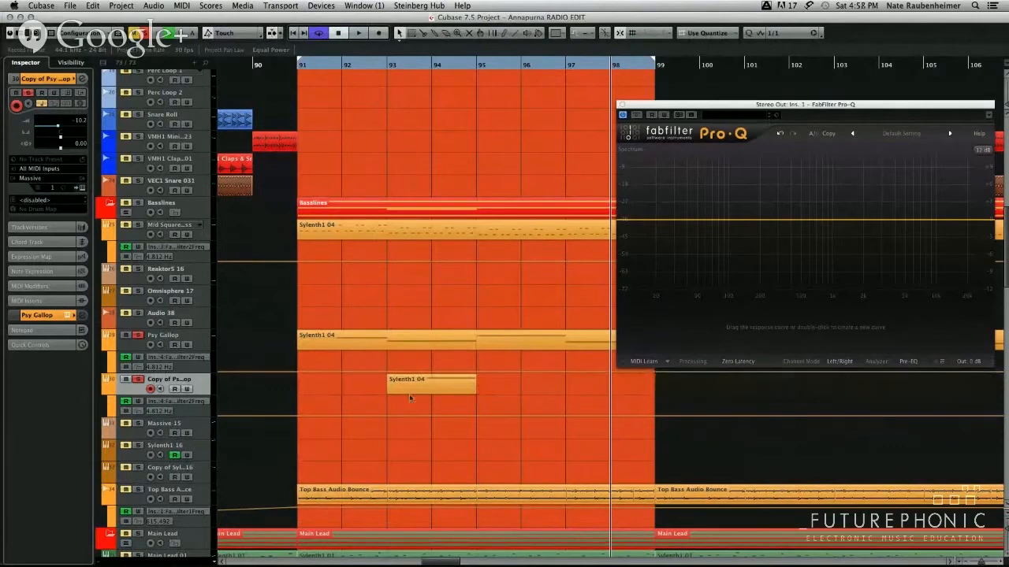
Split the original Psy Gallop part at bars 93 and 95 and mute the middle section.
drag(412, 386, 444, 337)
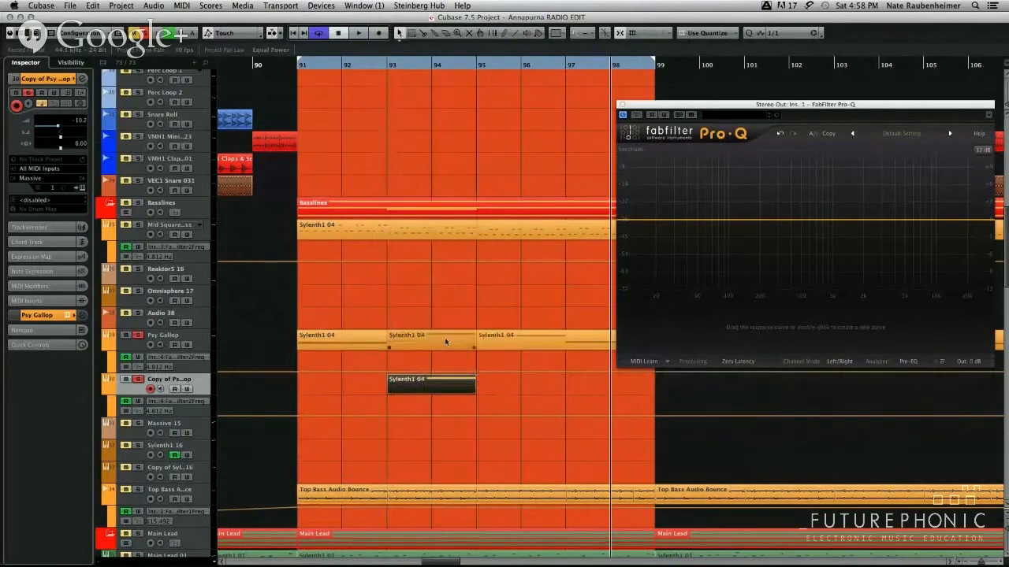
key(7)
click(438, 339)
key(1)
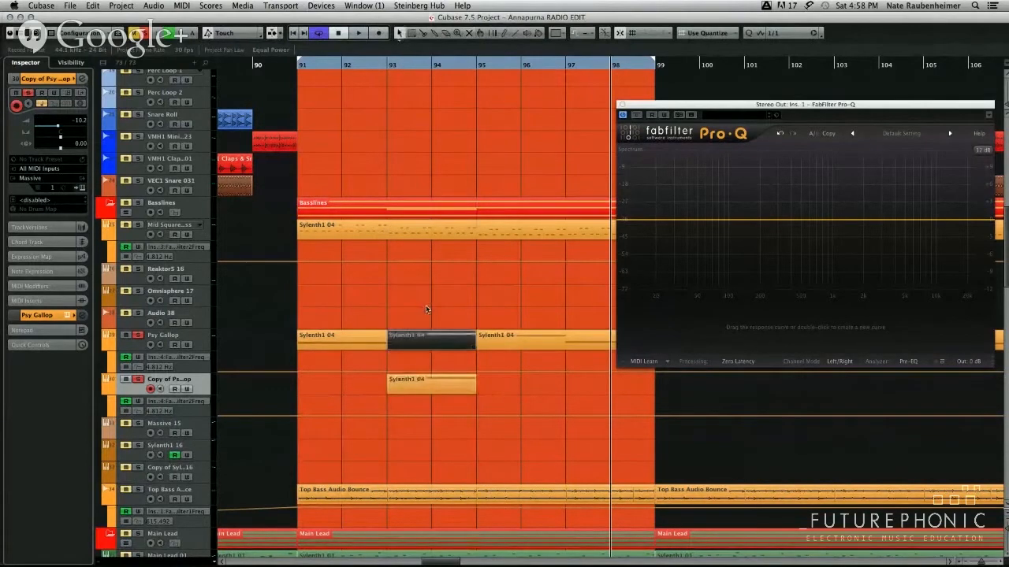
click(349, 351)
shift+click(206, 347)
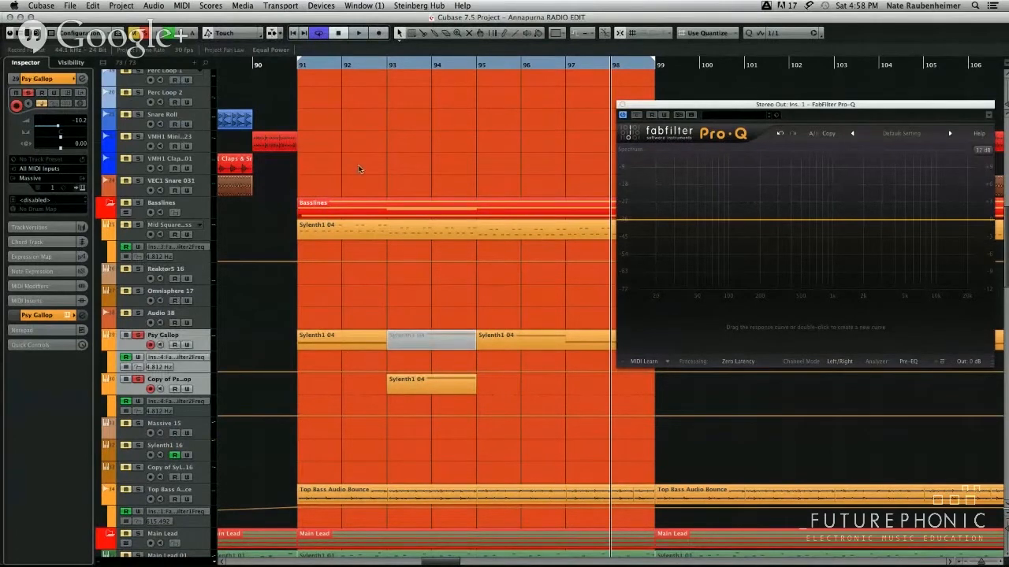
Move the playback position to bar 91 and open the duplicated track's channel settings, placed clear of the arrangement.
click(297, 66)
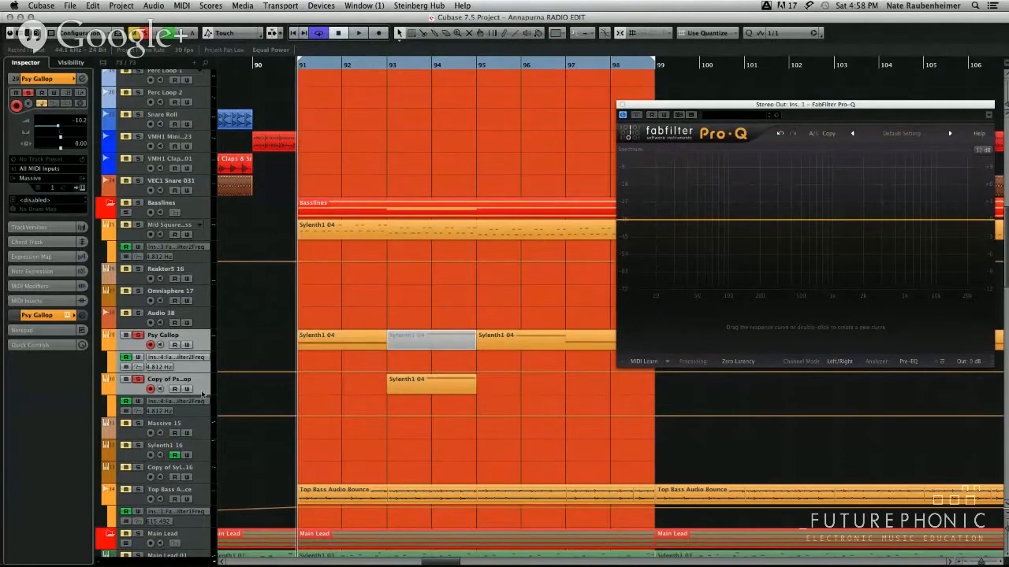
click(203, 396)
click(78, 79)
click(257, 266)
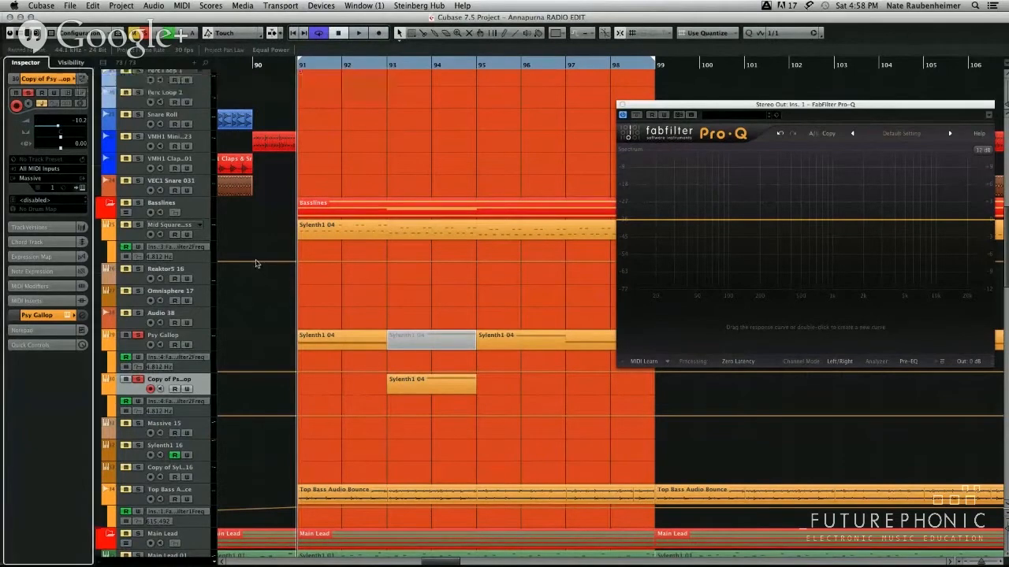
click(82, 80)
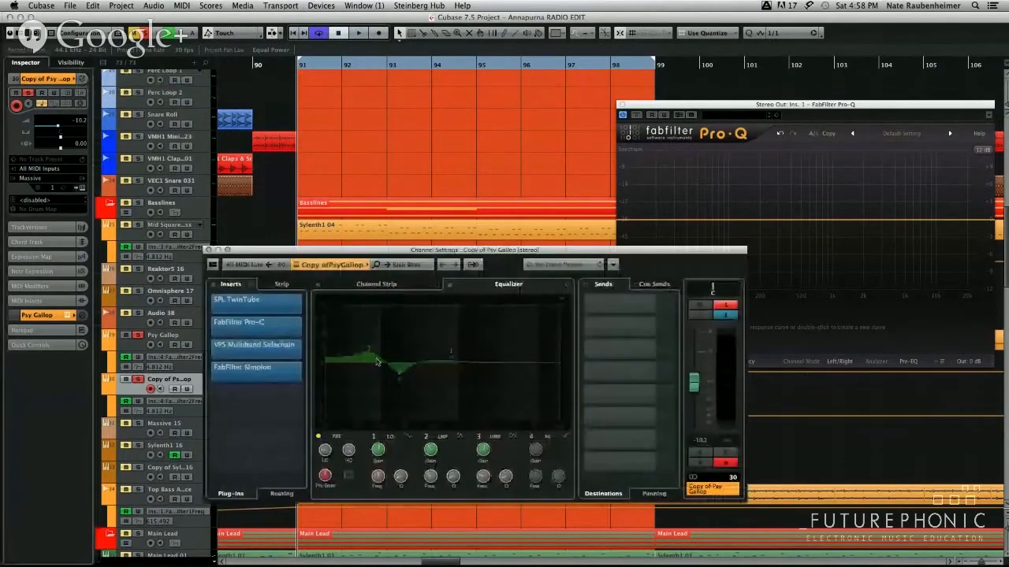
drag(334, 252, 607, 319)
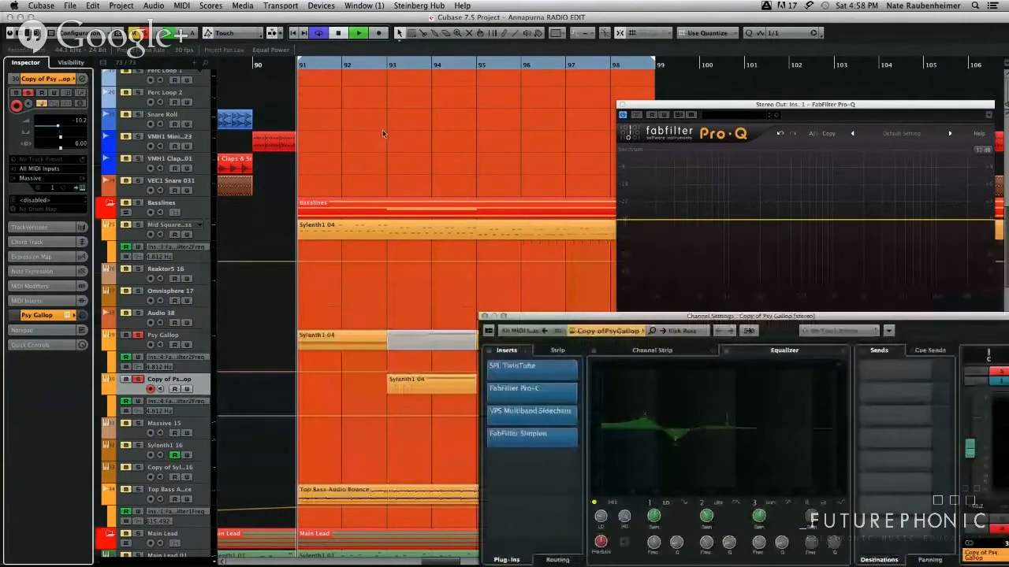
Shift the low boost and the adjacent cut to lower frequencies in the duplicate's equalizer while playing the loop.
key(space)
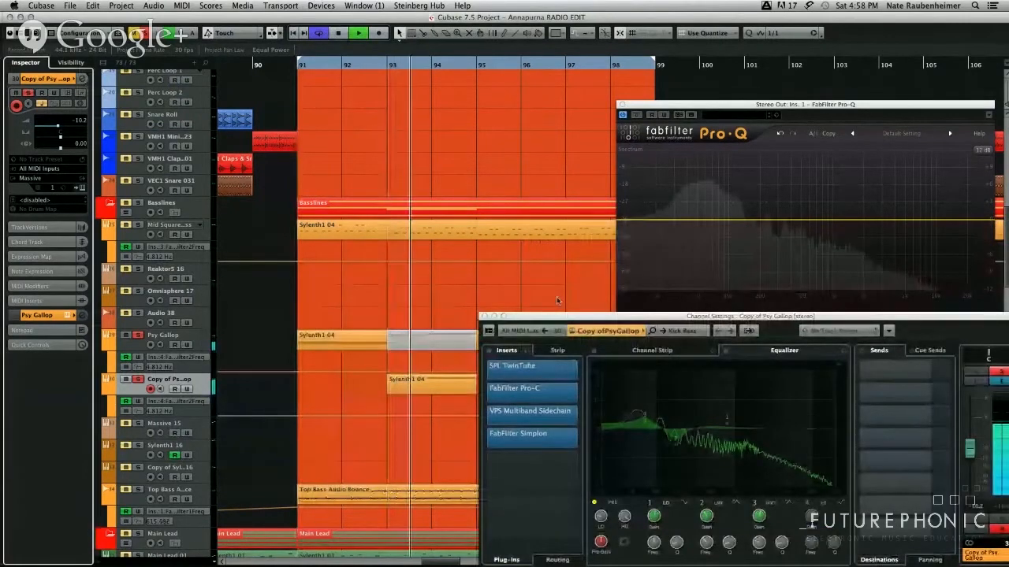
drag(676, 433, 639, 419)
key(space)
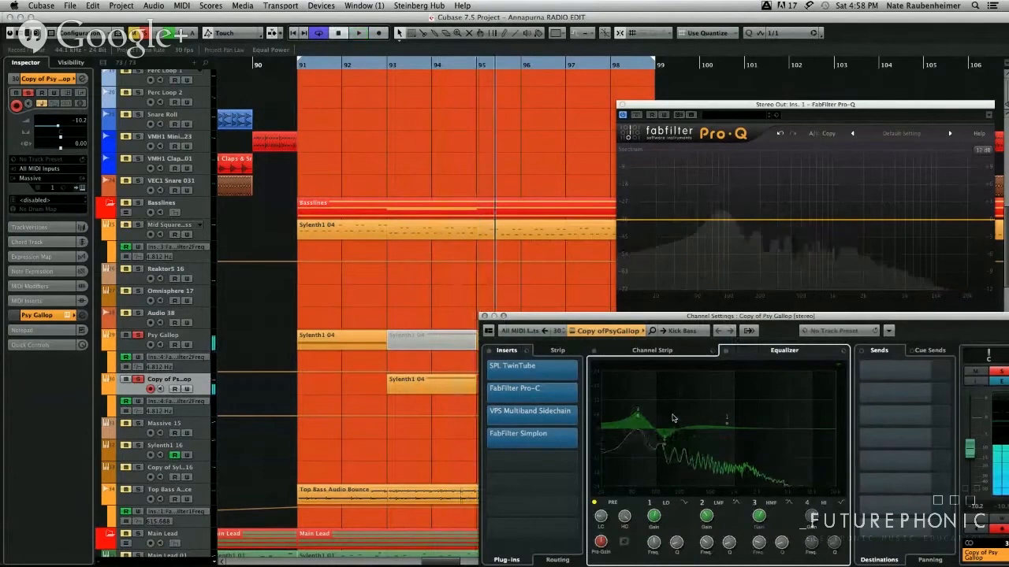
key(space)
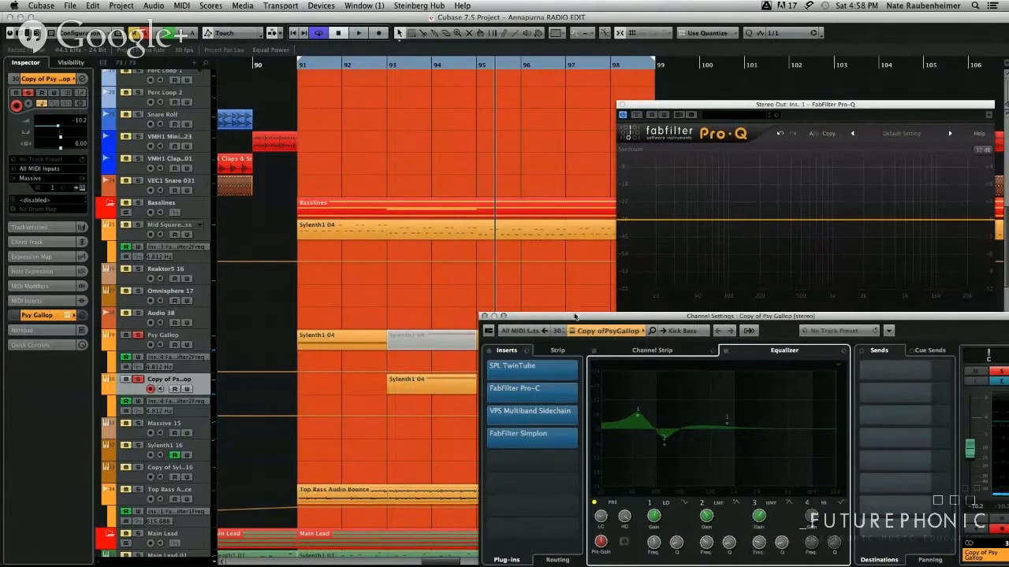
drag(575, 315, 629, 291)
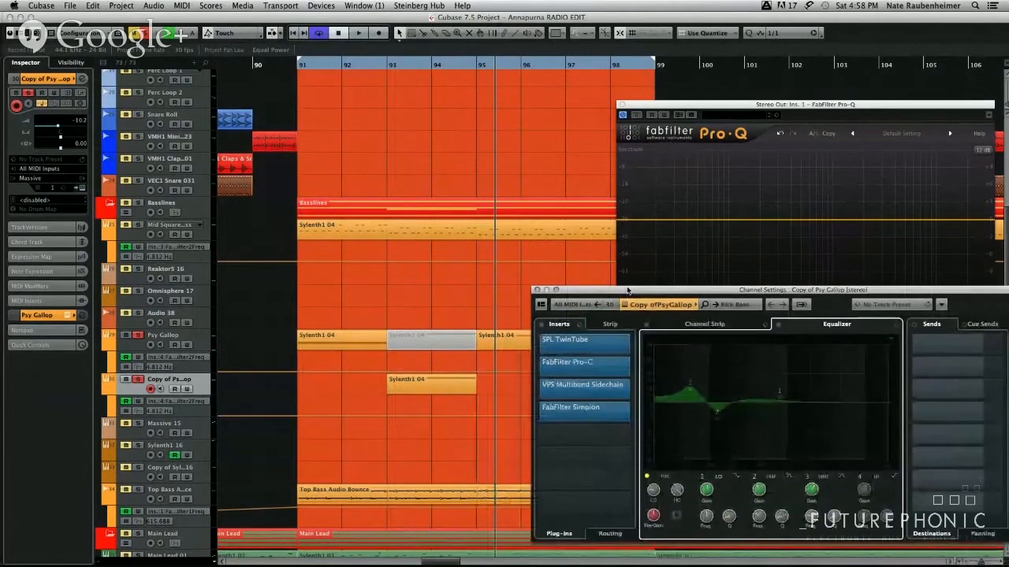
drag(628, 291, 682, 269)
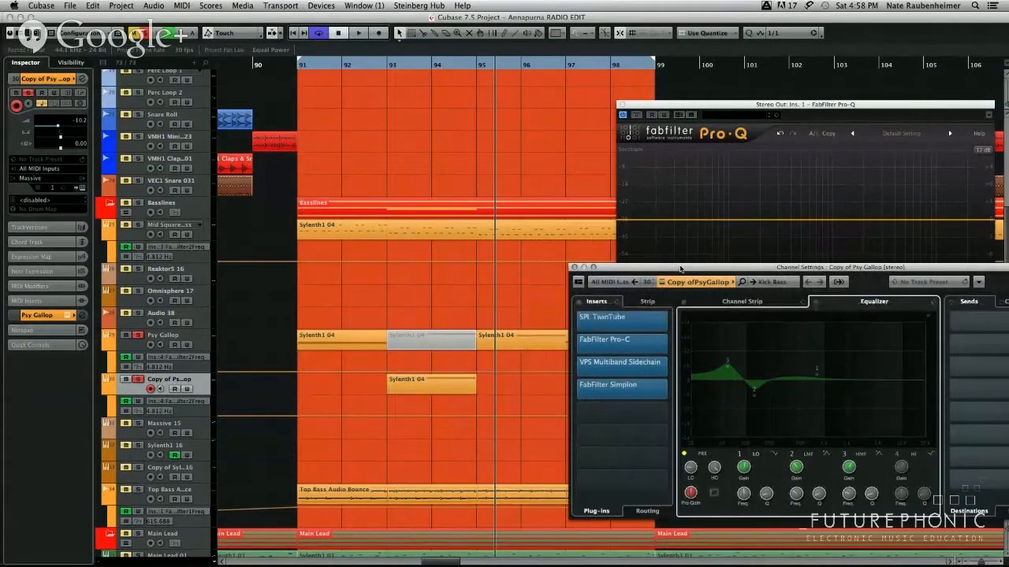
Close the duplicate track's channel settings and the FabFilter Pro-Q window on the stereo output.
click(430, 384)
drag(331, 297, 367, 292)
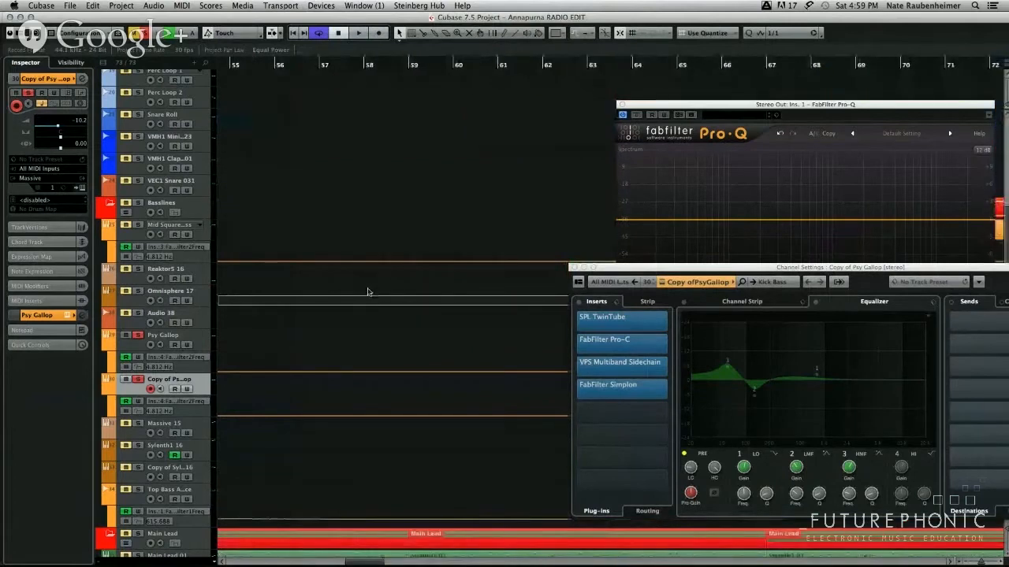
click(573, 267)
click(622, 105)
Glue the two short Psy Gallop parts between bars 19 and 27 into one part.
key(g)
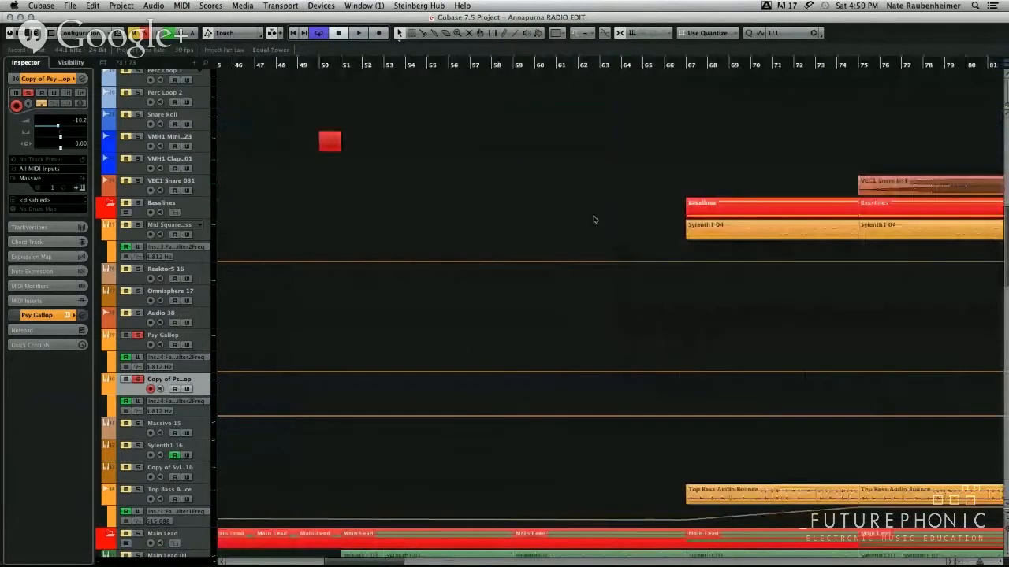
key(g)
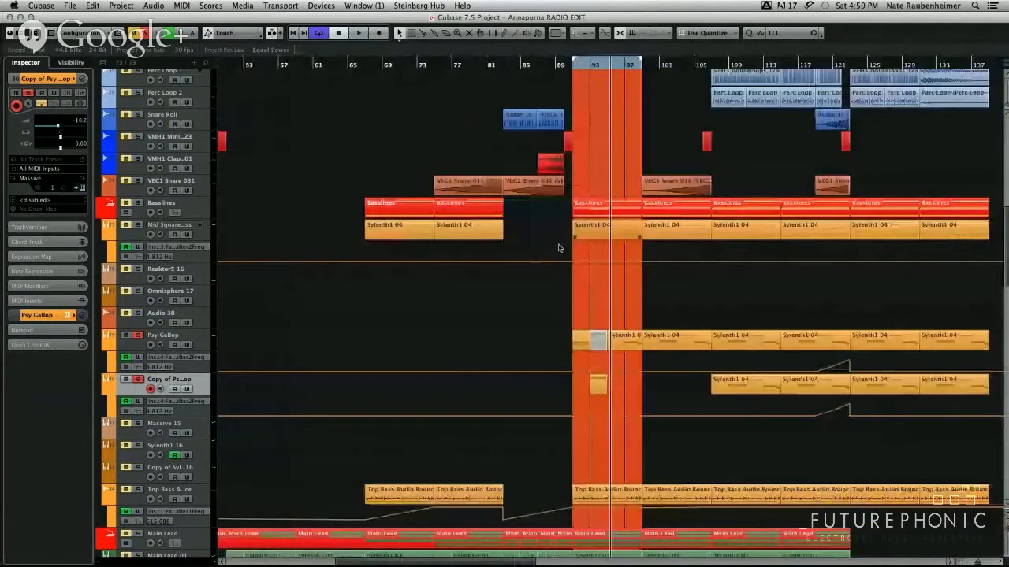
key(g)
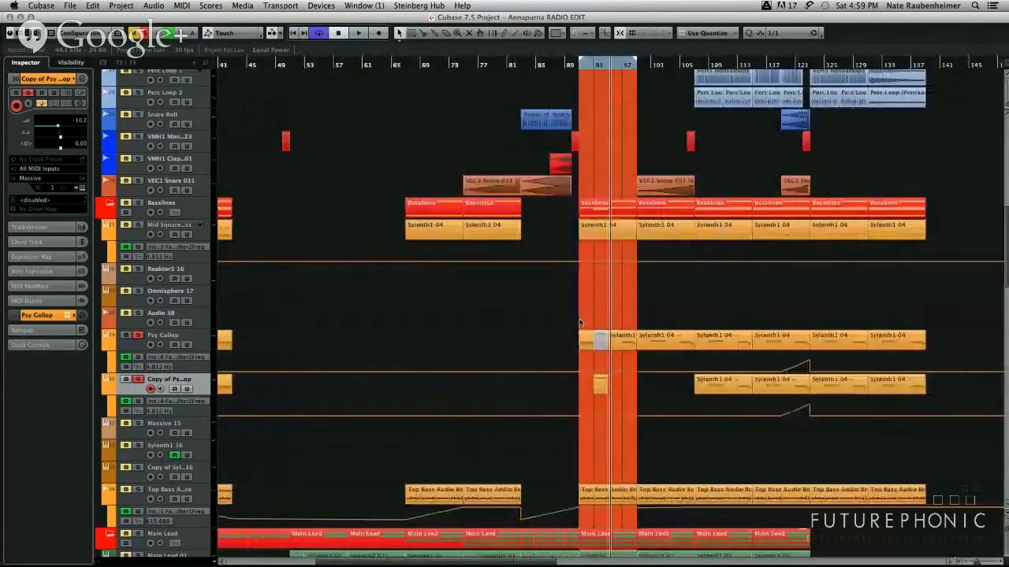
key(g)
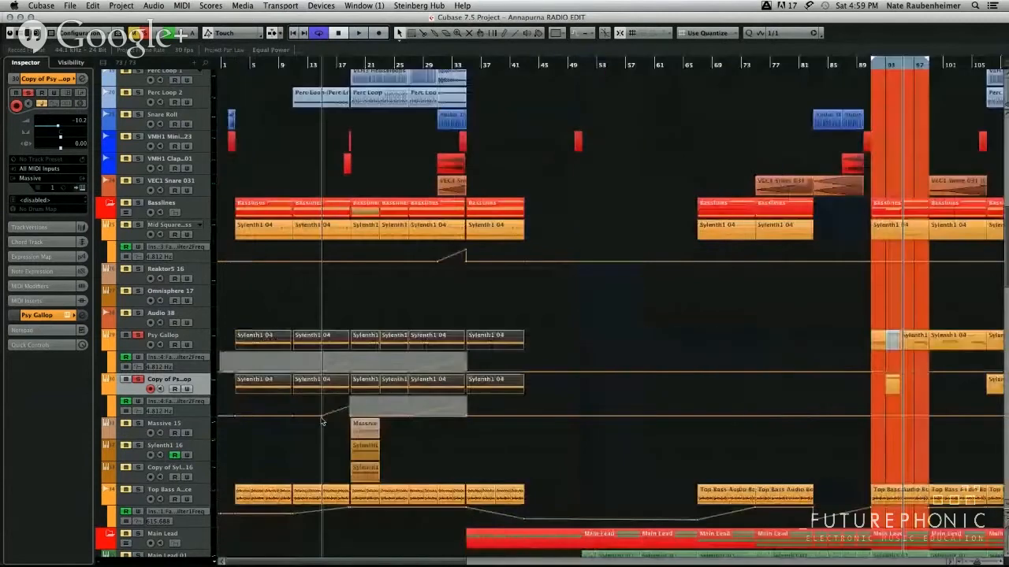
key(h)
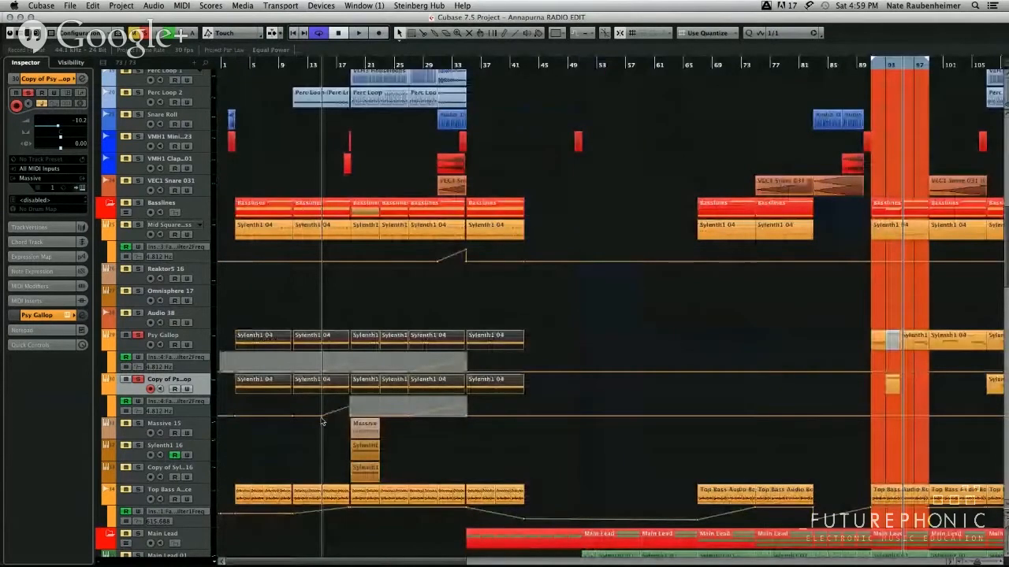
click(368, 390)
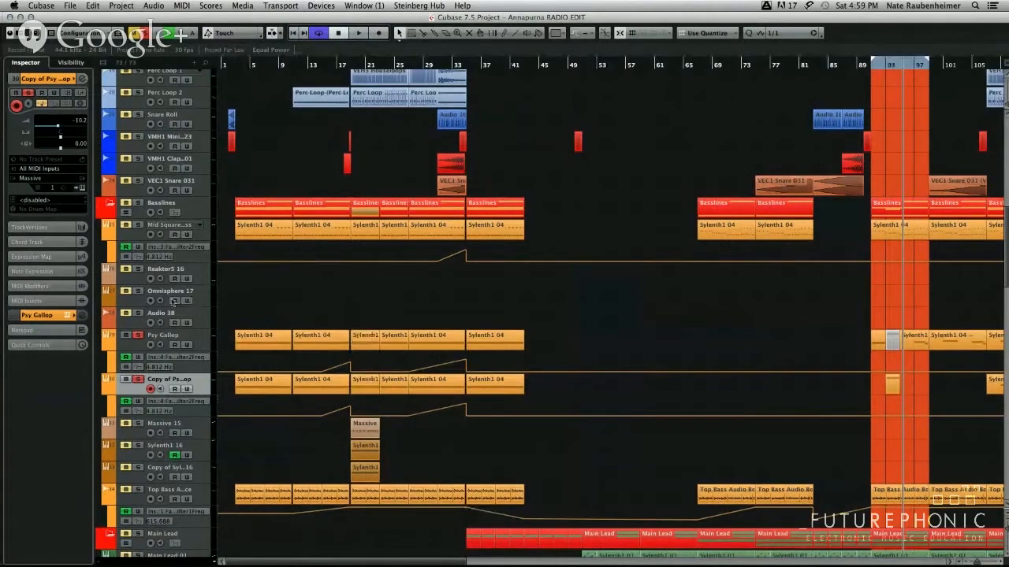
key(g)
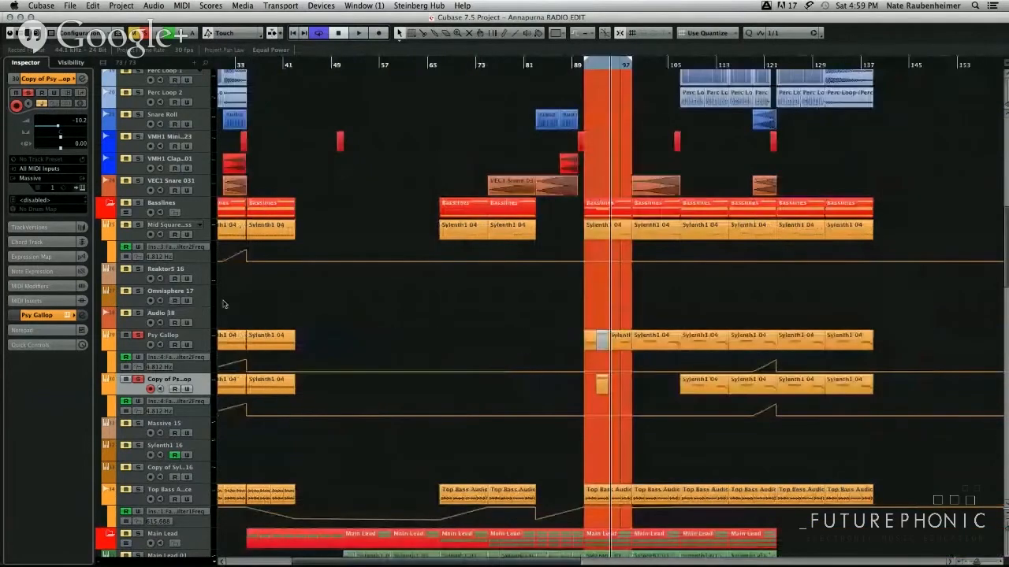
key(h)
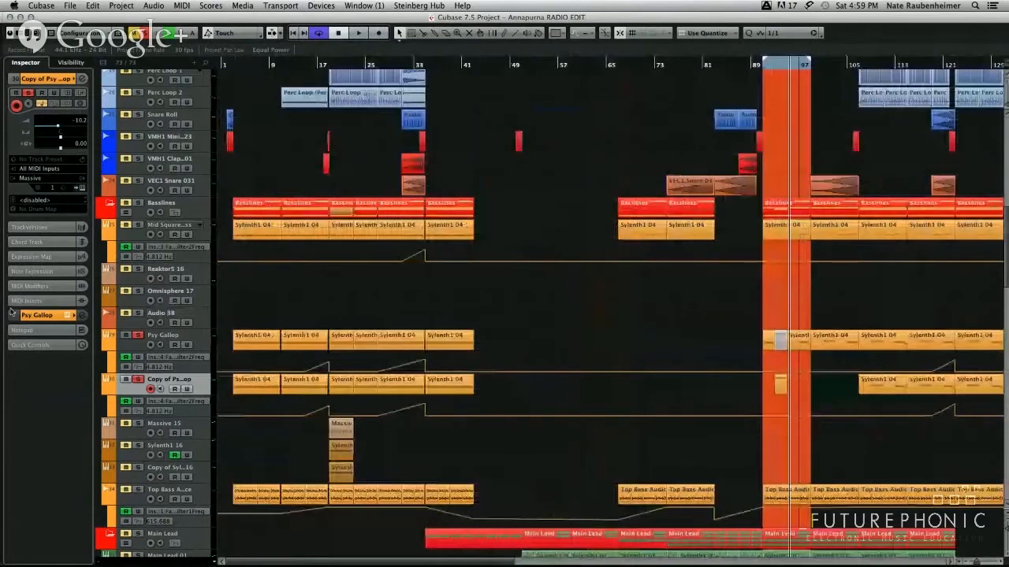
key(h)
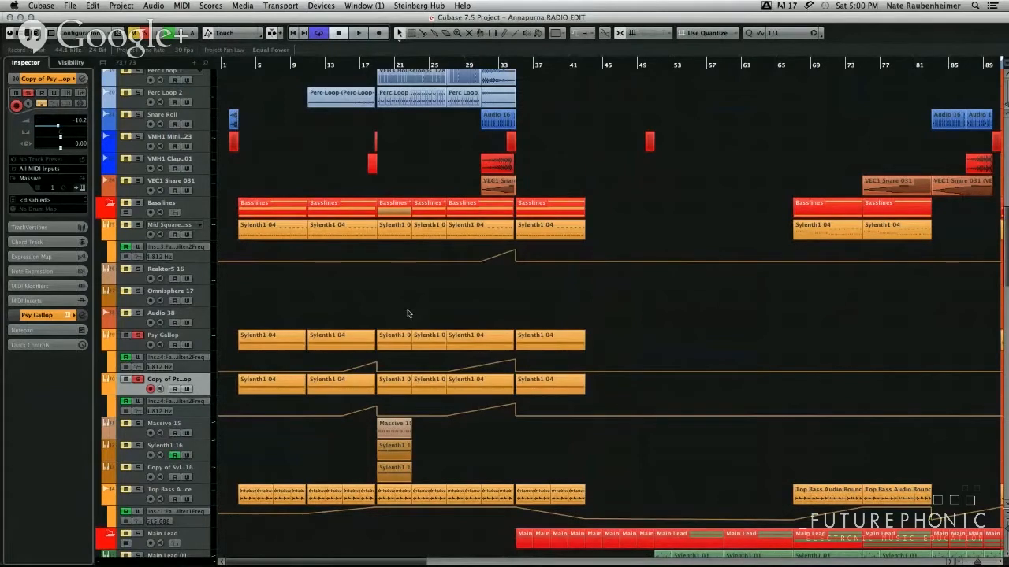
drag(422, 322, 390, 350)
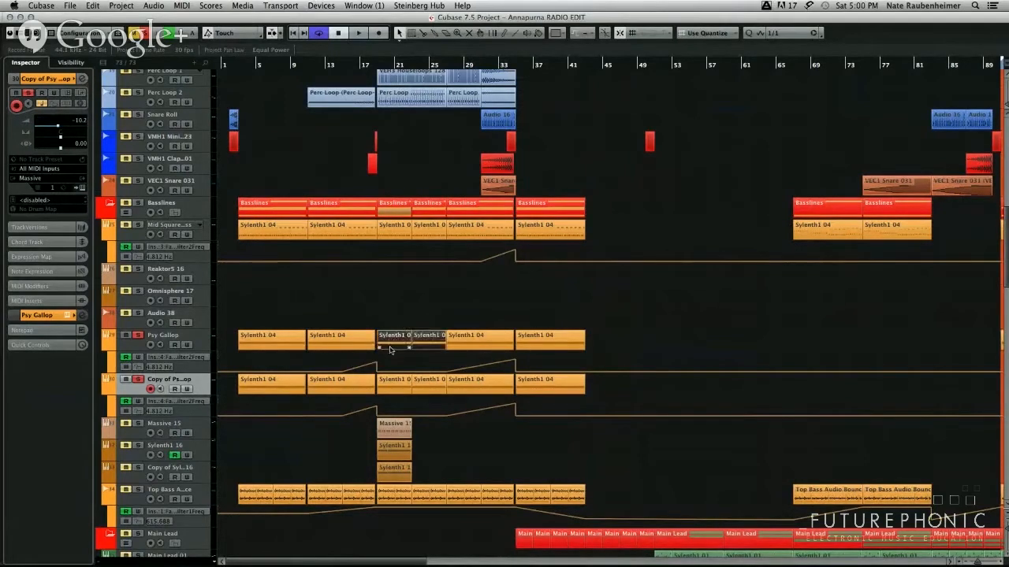
key(4)
click(390, 347)
key(1)
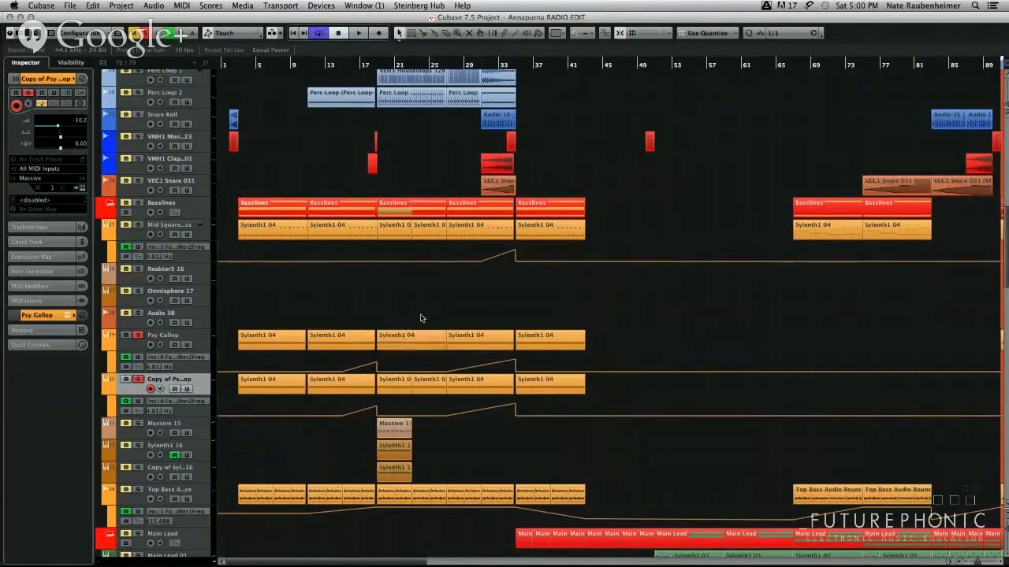
Set the loop range around the glued Psy Gallop part, bars 19 to 27, and move the playback position to its start.
click(413, 337)
click(424, 315)
click(413, 336)
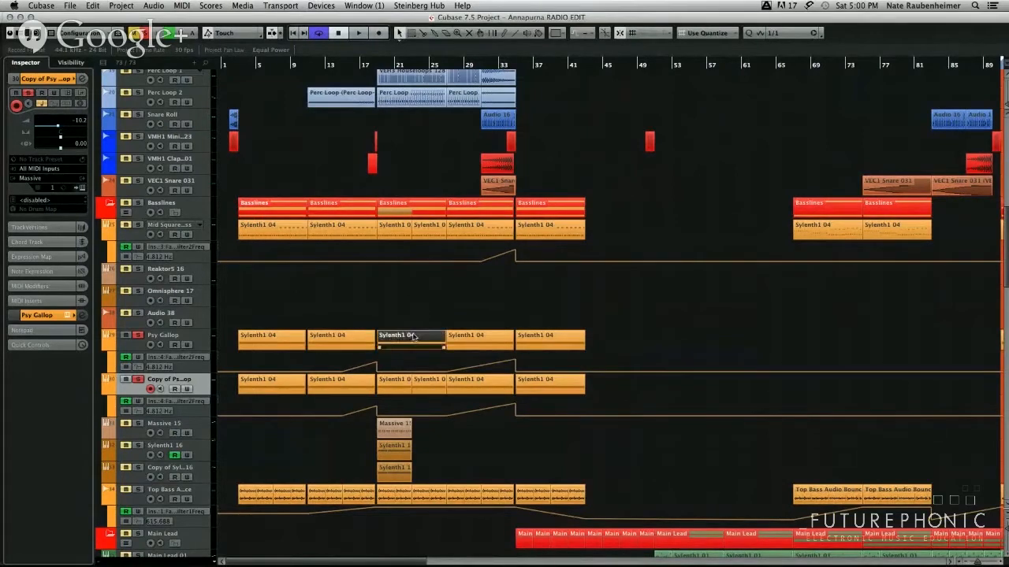
key(p)
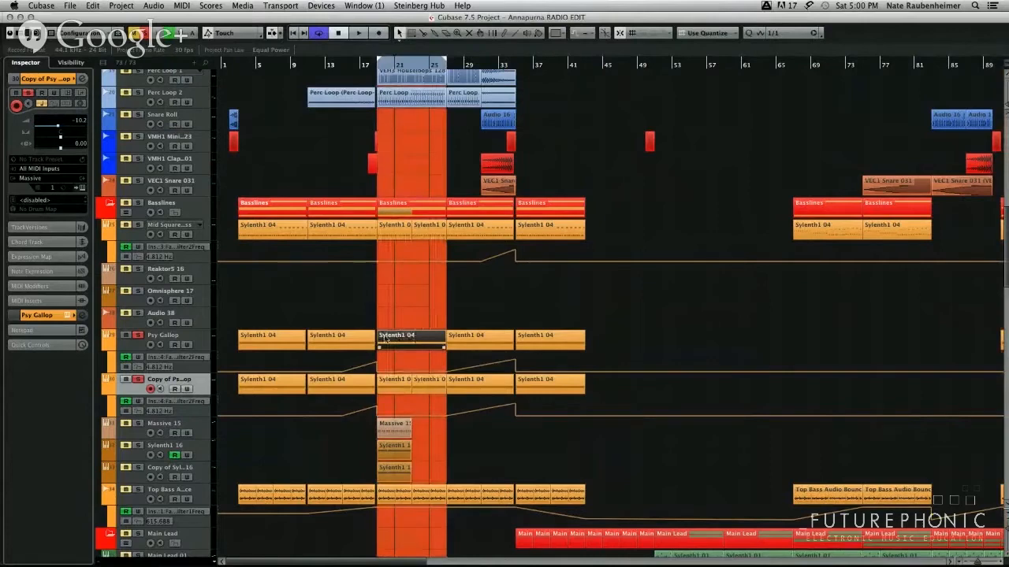
key(KP_1)
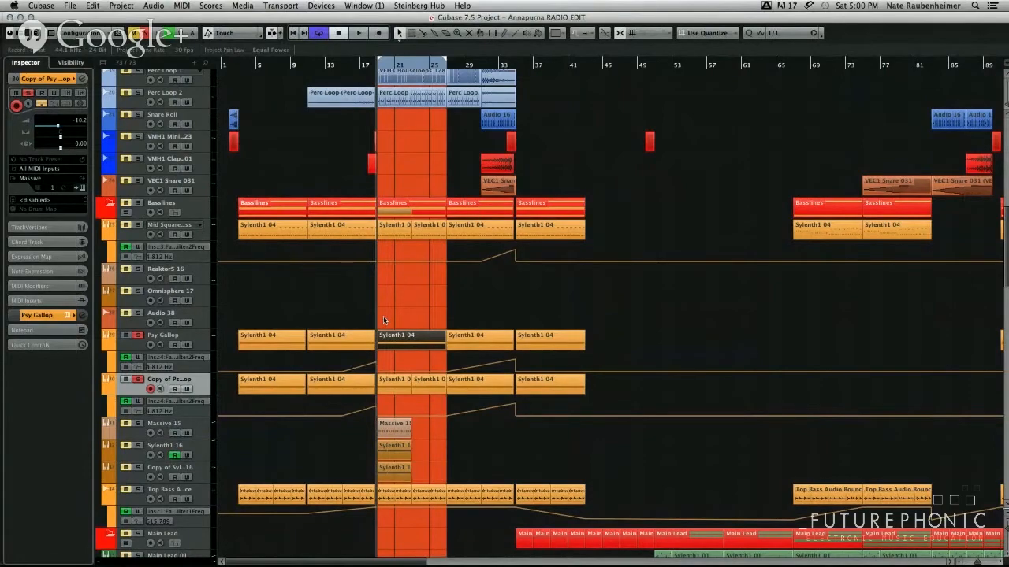
key(h)
key(h)
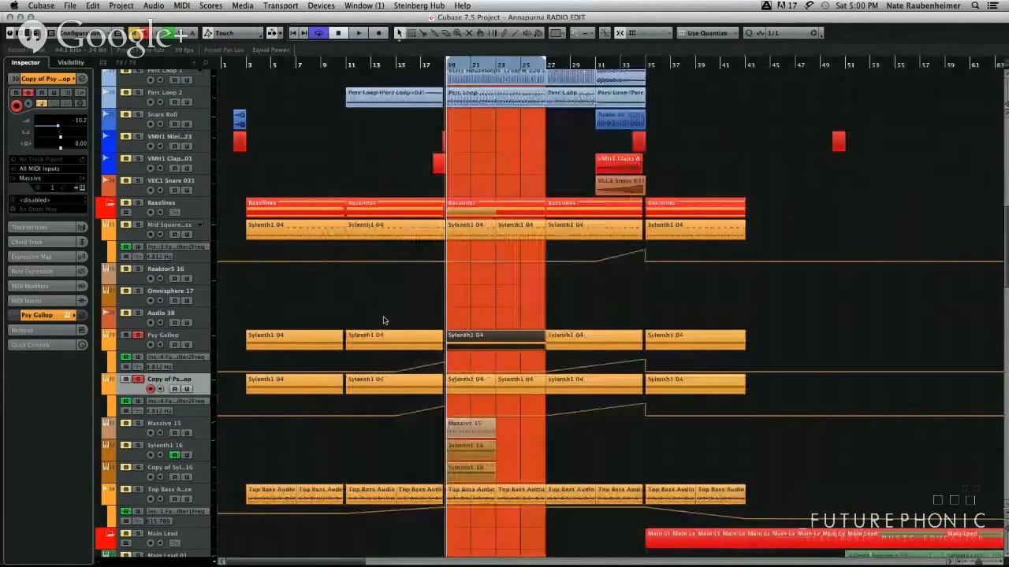
key(h)
key(h)
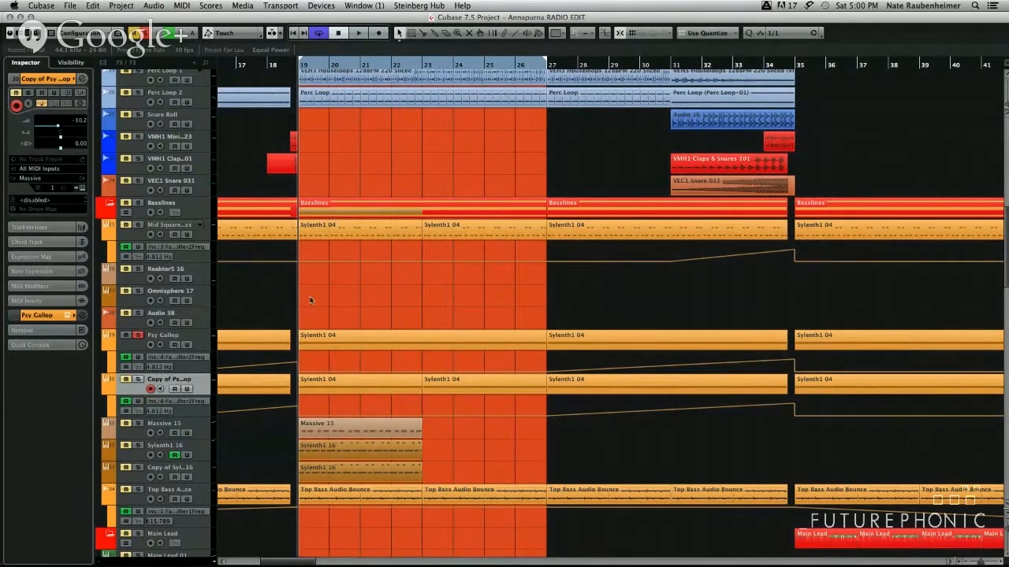
Raise the pitch of the notes from bar 21 to the end of the Mid Square Bass part that starts at bar 19.
key(g)
key(g)
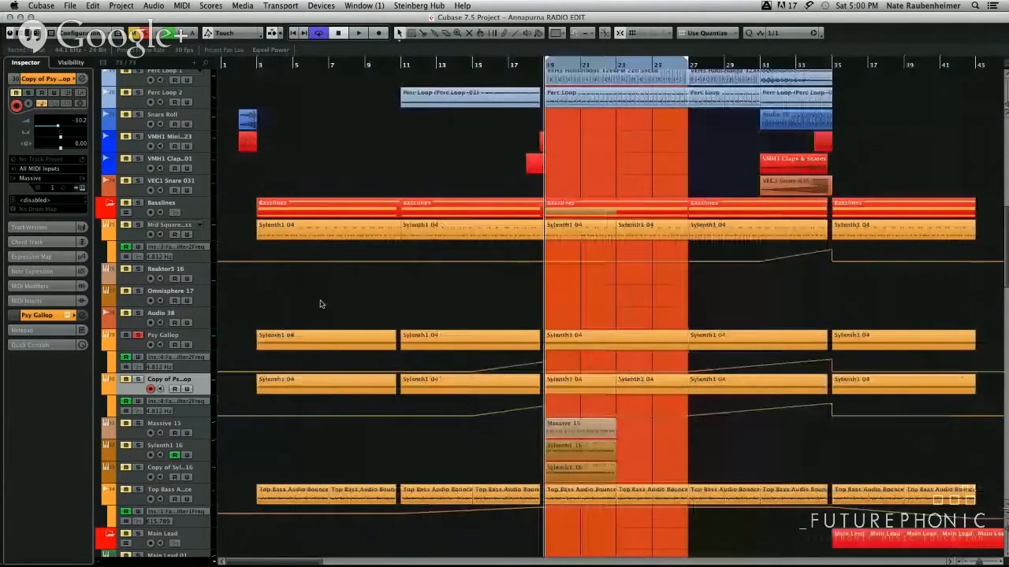
click(169, 225)
key(h)
key(h)
key(h)
scroll(465, 297, right, 5)
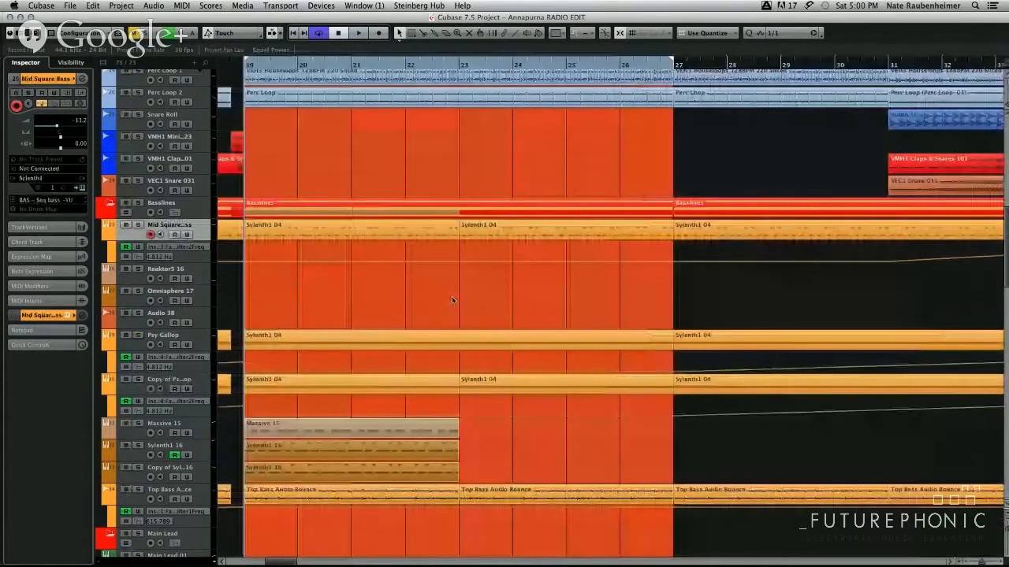
click(352, 228)
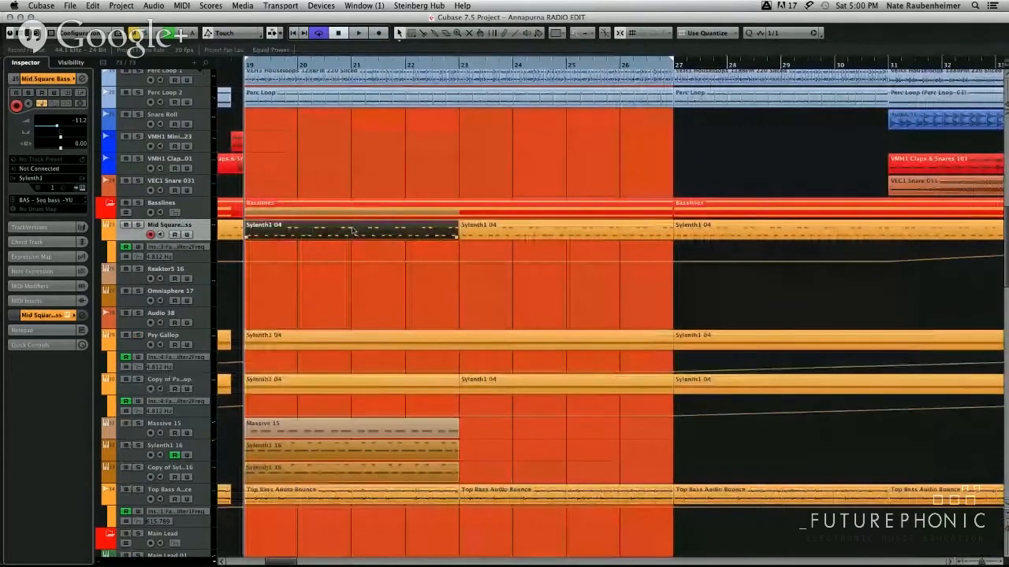
double_click(352, 228)
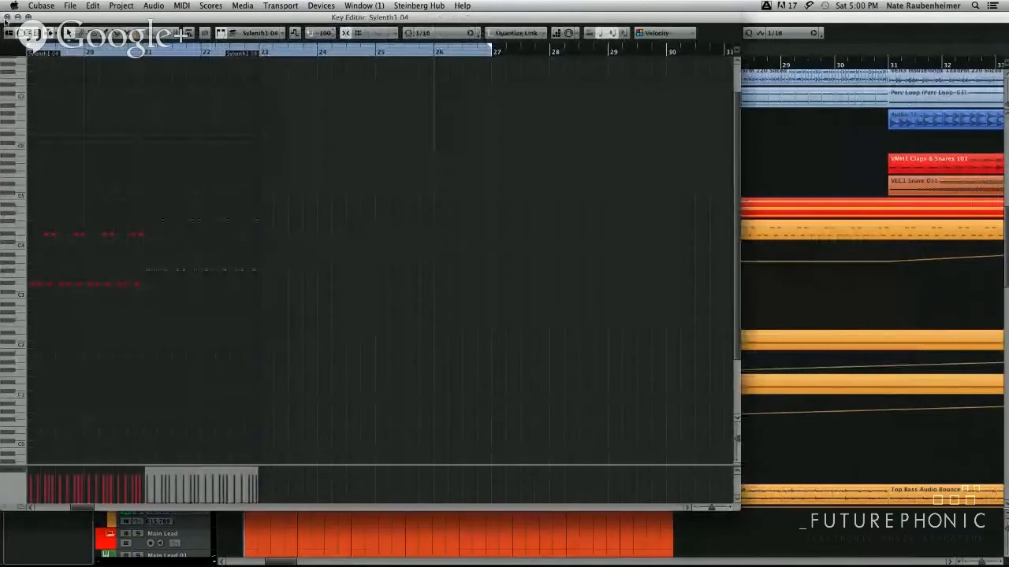
click(123, 134)
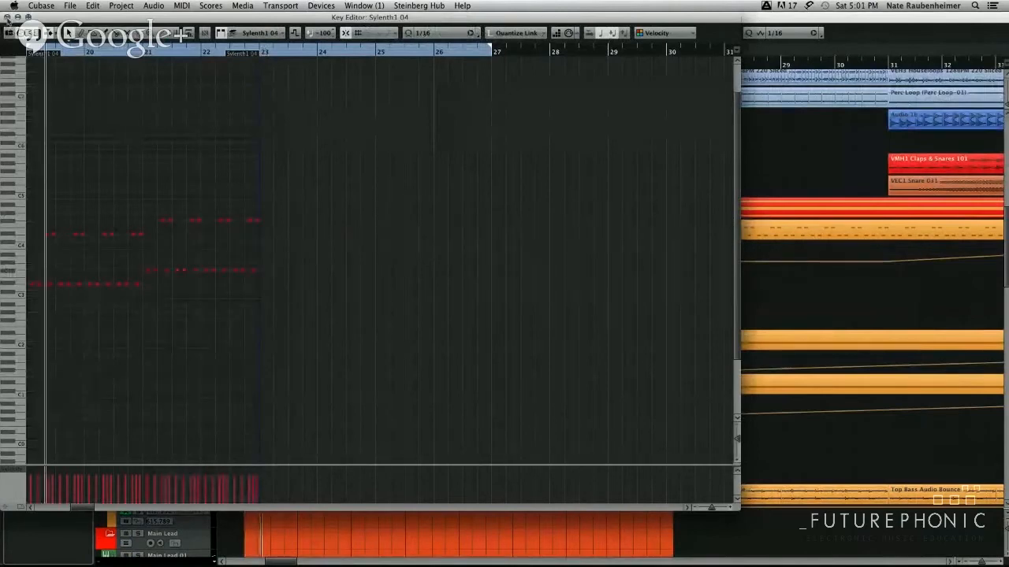
key(Escape)
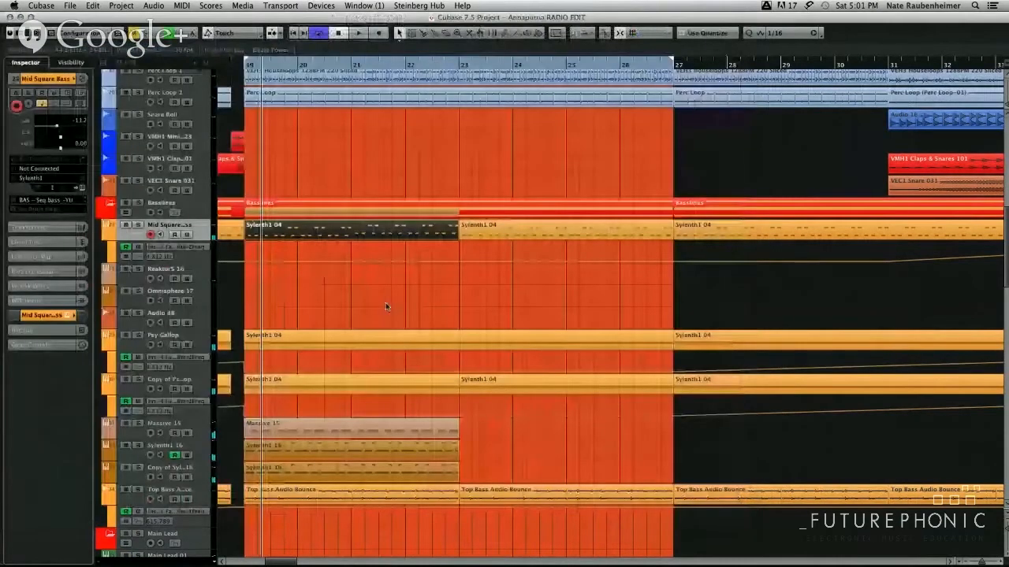
click(385, 308)
Solo the Mid Square Bass track and play the beginning of the loop, selecting its part at bar 19.
click(123, 393)
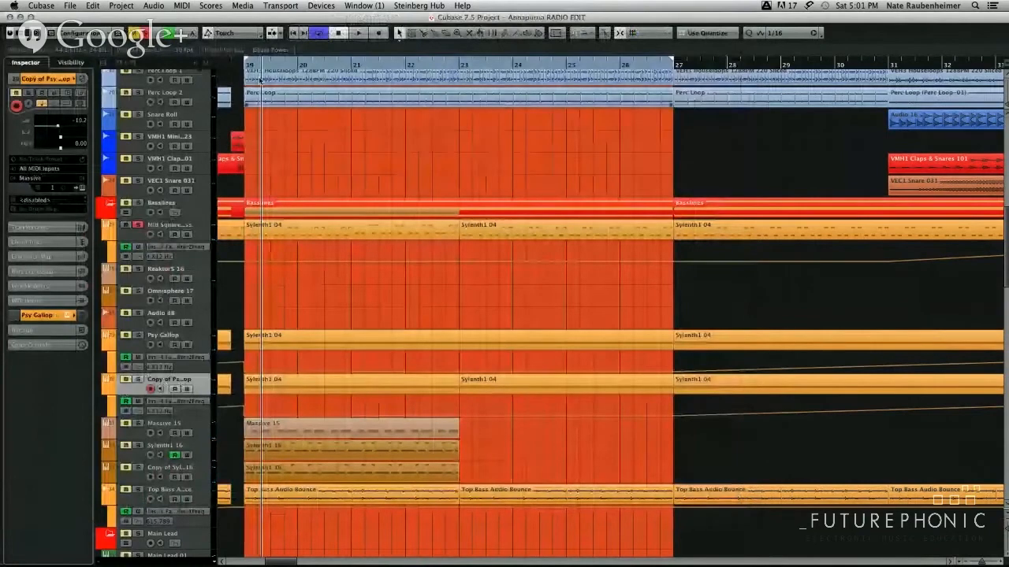
key(space)
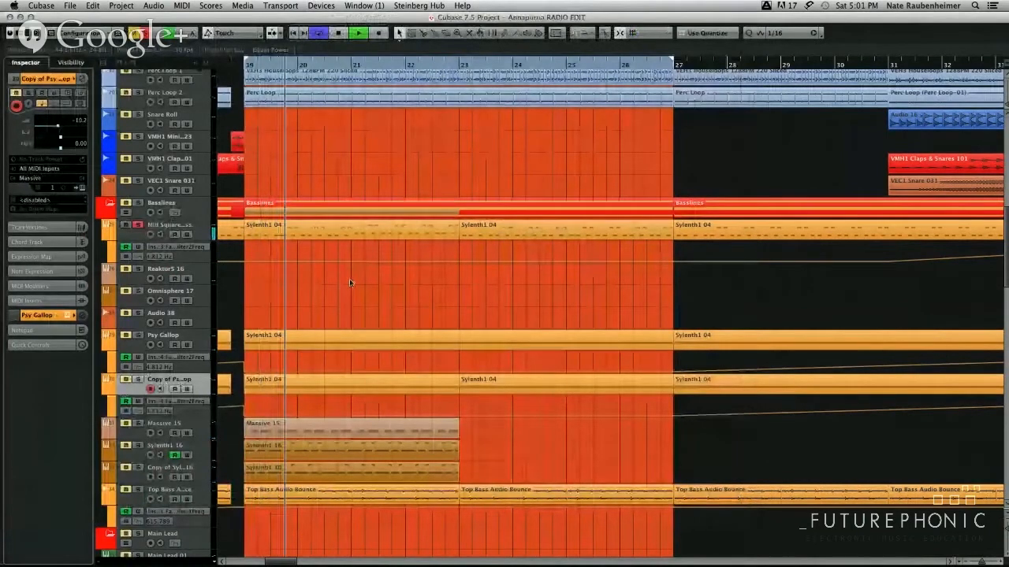
click(308, 226)
key(space)
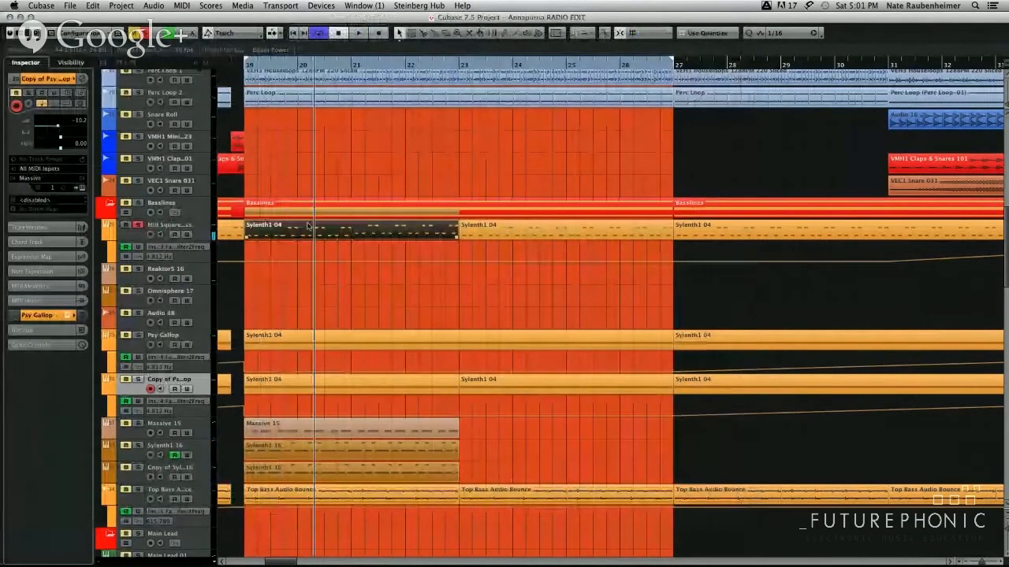
Transpose the Mid Square Bass notes bar by bar, raising those in bar 20 and lowering those in bars 21 and 22.
double_click(308, 226)
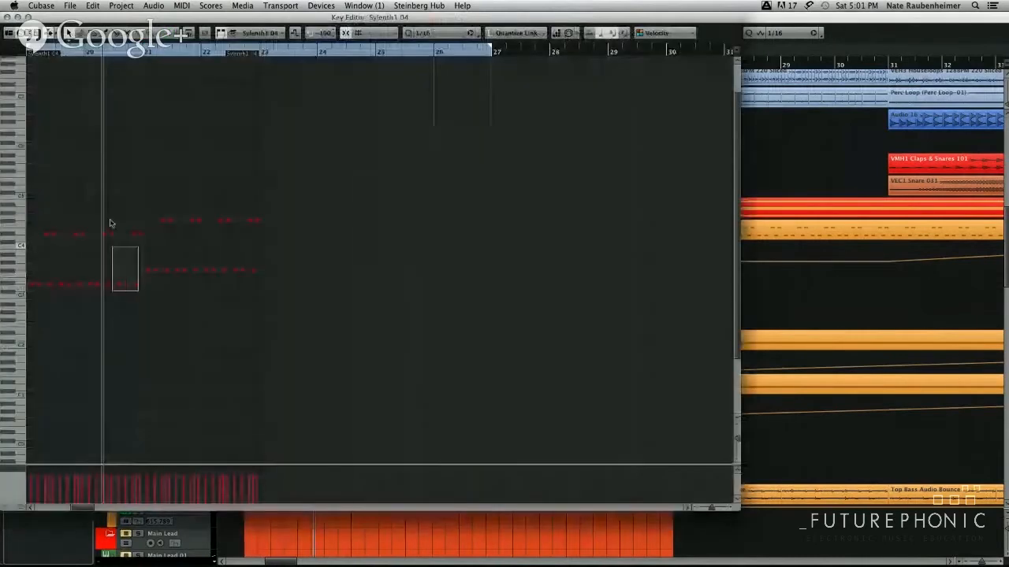
drag(146, 277, 197, 204)
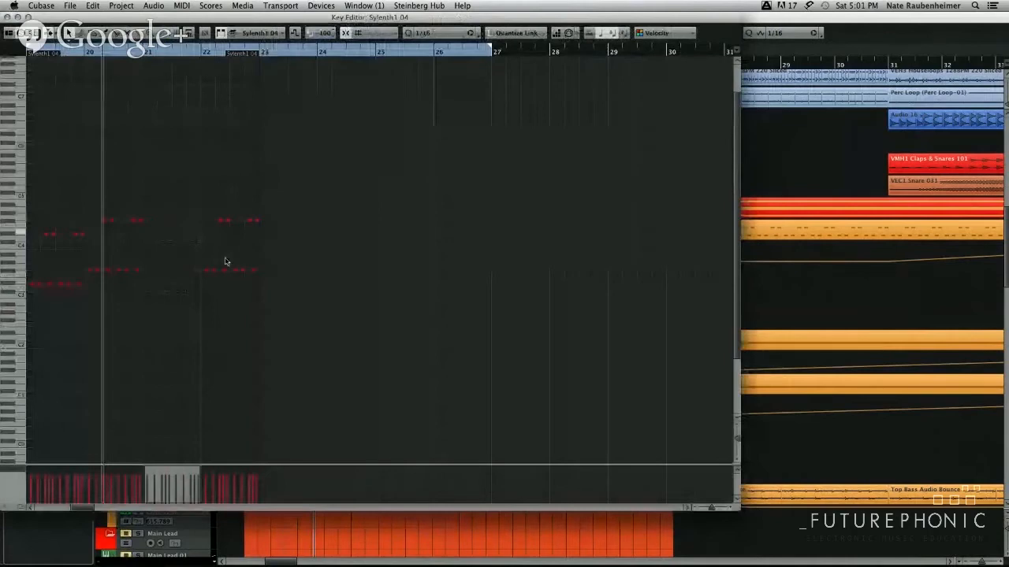
key(alt+d)
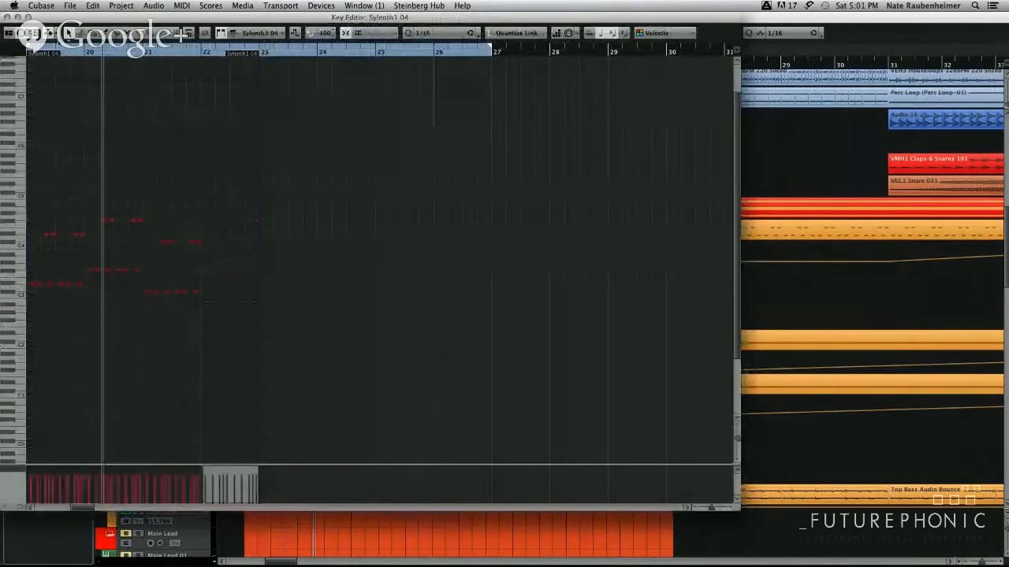
key(Return)
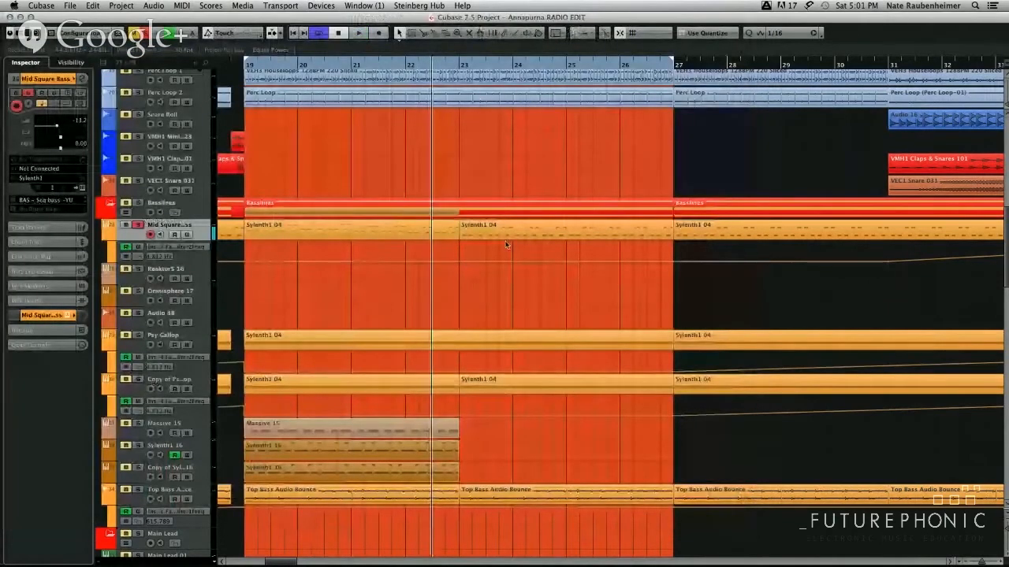
Delete the Mid Square Bass part between bars 23 and 27 and load PingPongDelay into the track's fourth insert slot.
key(e)
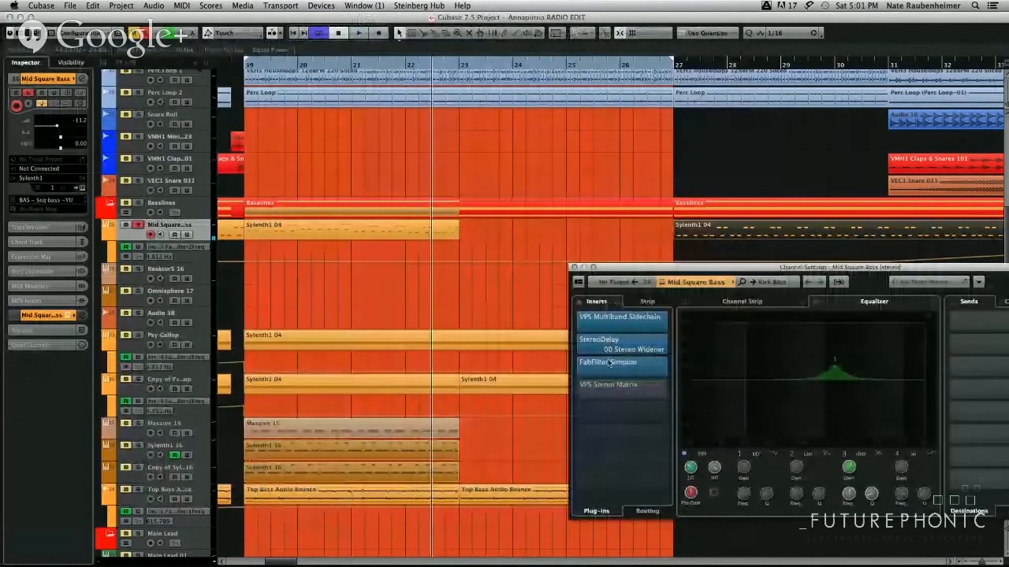
click(666, 390)
text(pingpong)
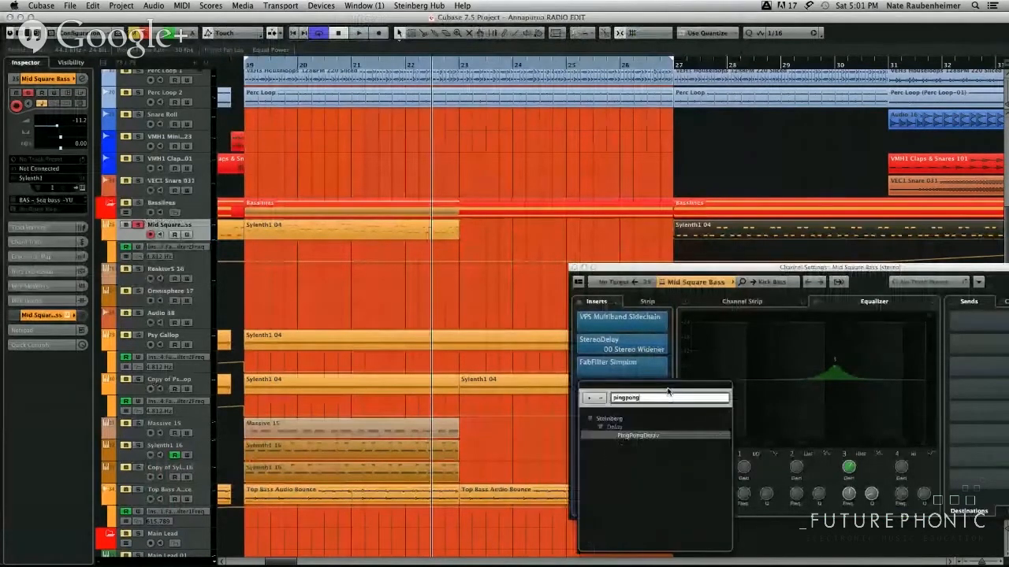
key(Return)
Set the PingPongDelay feedback to 26.5 while the loop plays, with its window placed clear of the channel settings.
key(space)
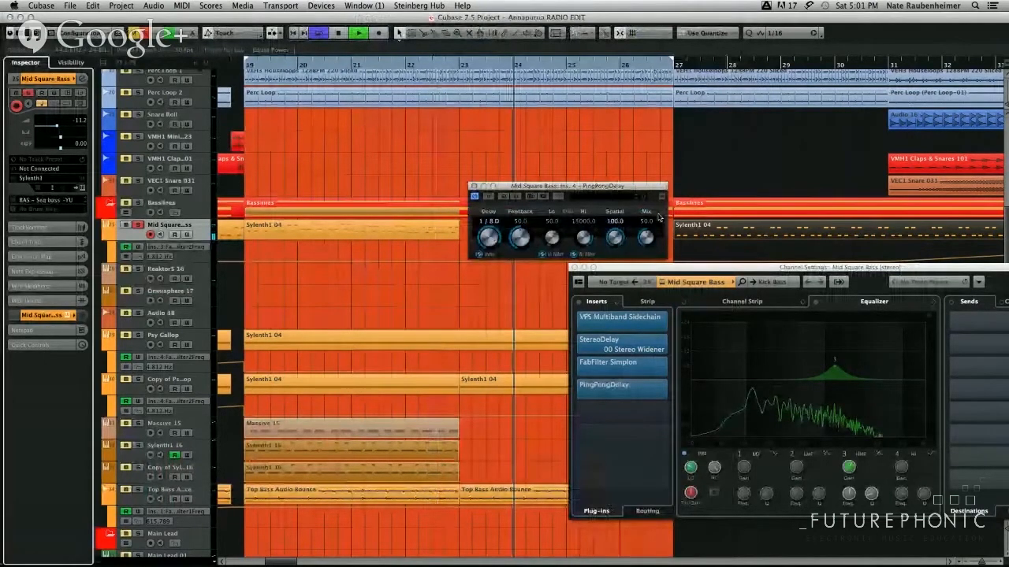
drag(570, 186, 377, 172)
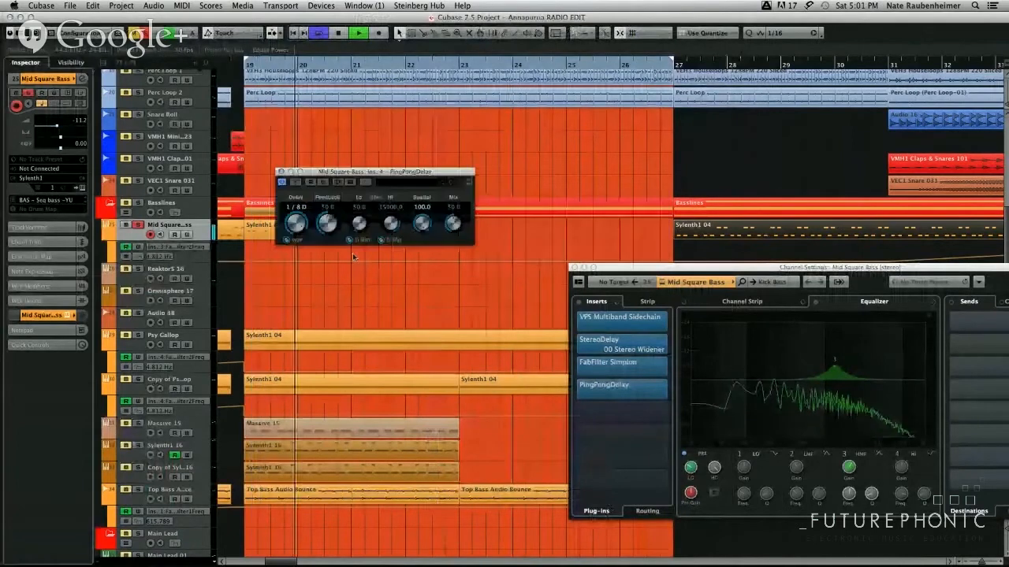
drag(326, 217, 326, 226)
key(space)
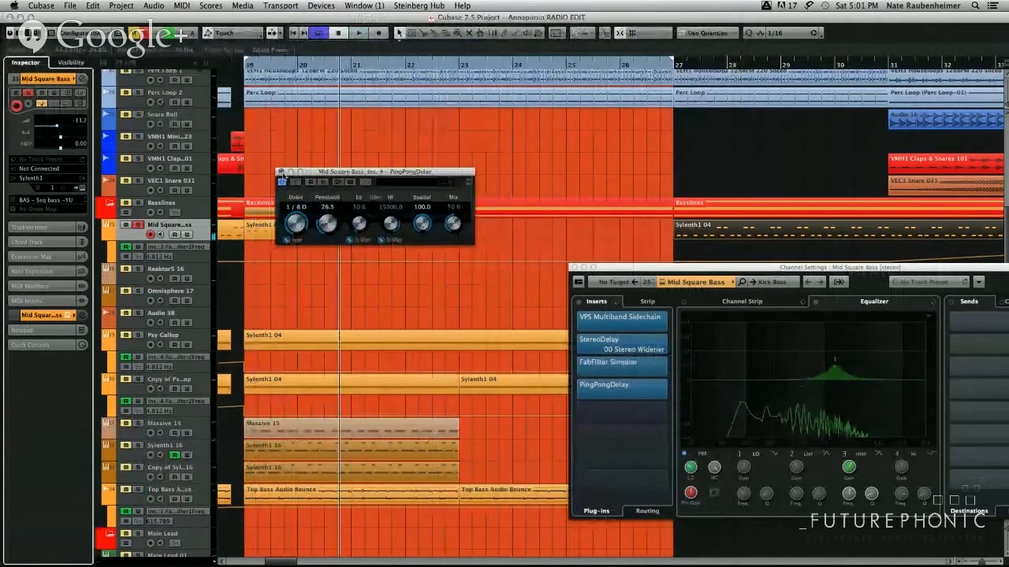
Close the PingPongDelay window and split the Mid Square Bass part into one-bar parts at bars 20, 21 and 22.
click(281, 173)
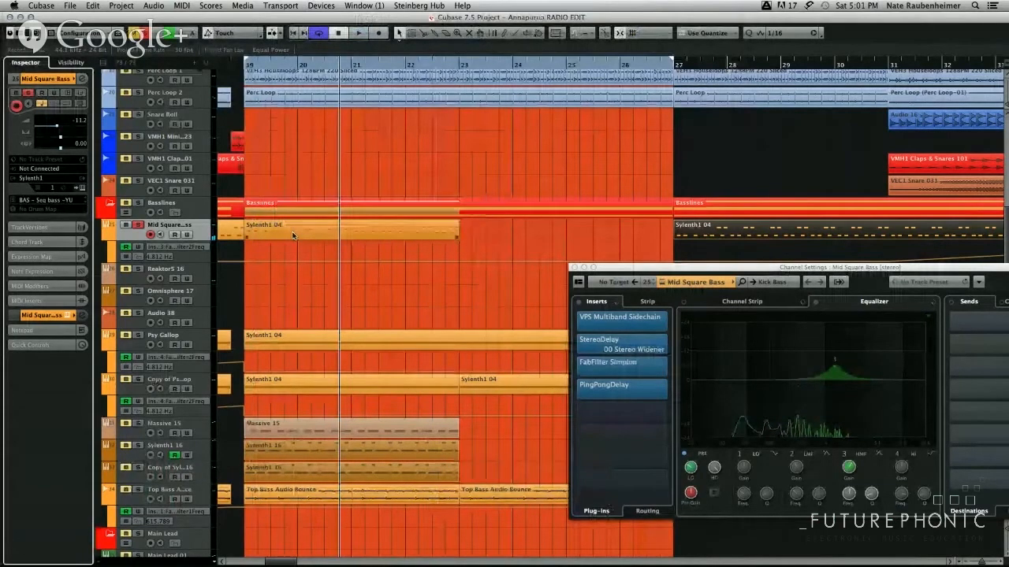
click(306, 235)
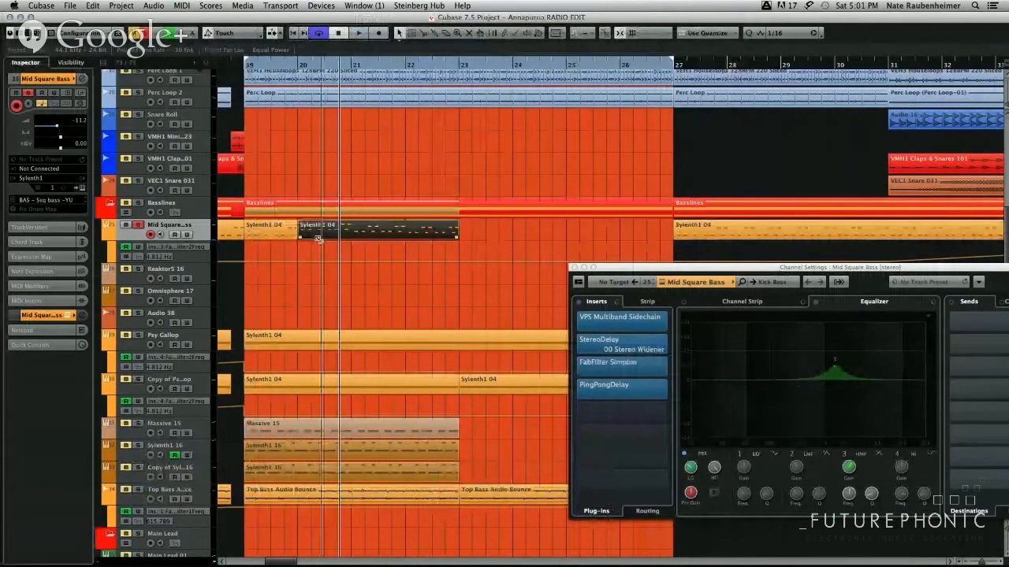
drag(317, 238, 387, 234)
click(405, 234)
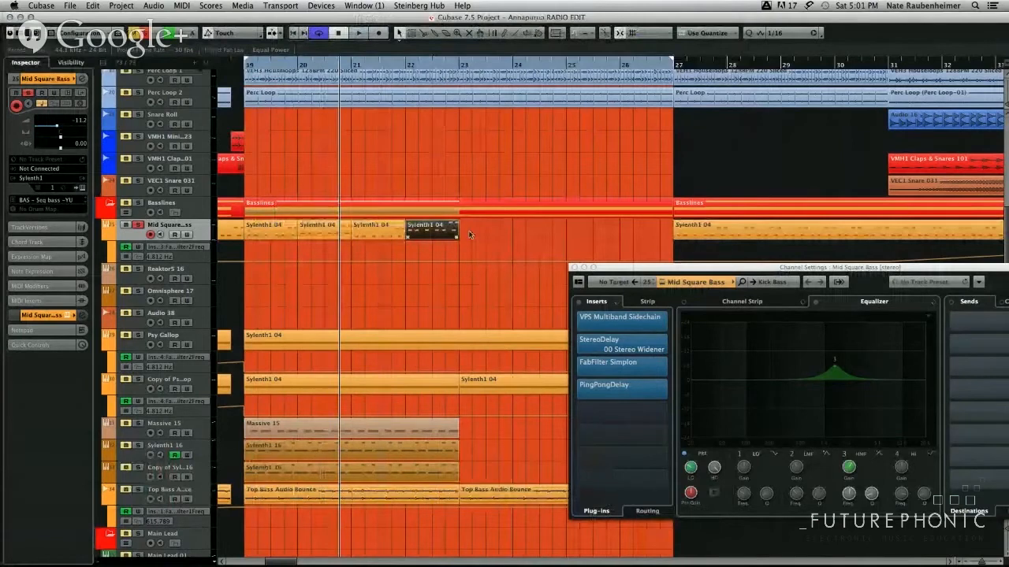
Space out the four one-bar Mid Square Bass parts so they start at bars 19, 21, 23 and 25.
click(272, 233)
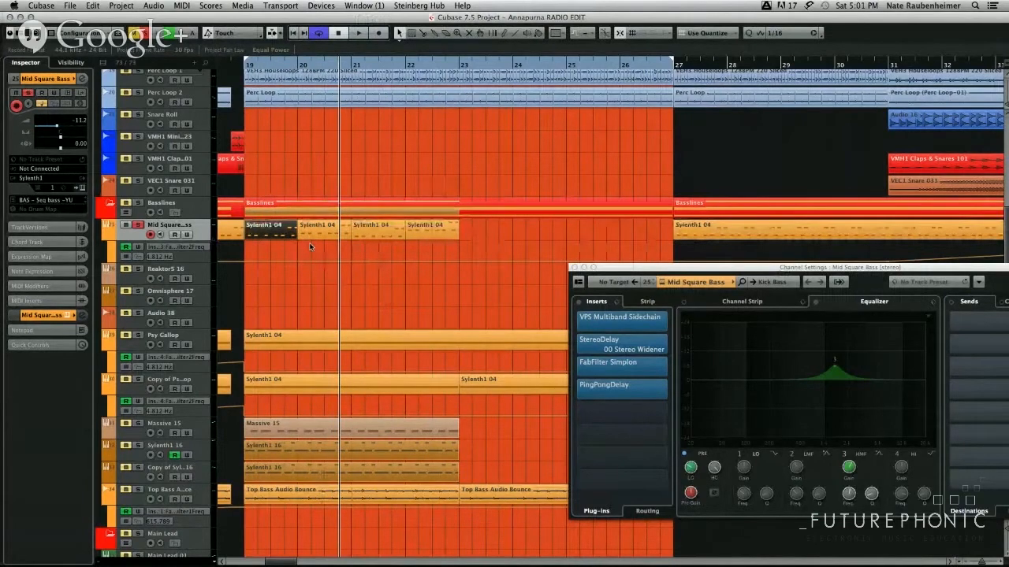
drag(506, 244, 372, 237)
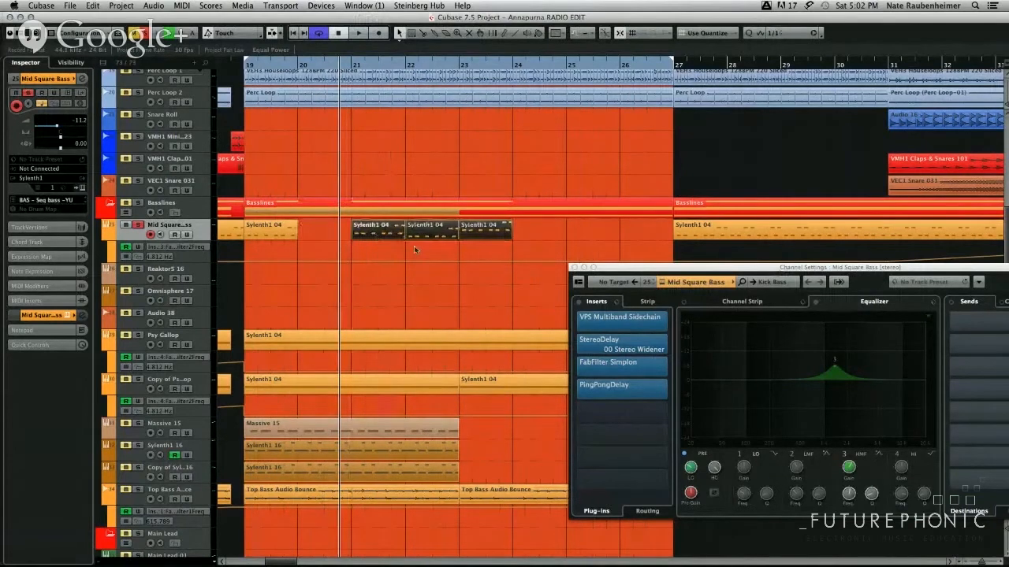
drag(416, 250, 590, 233)
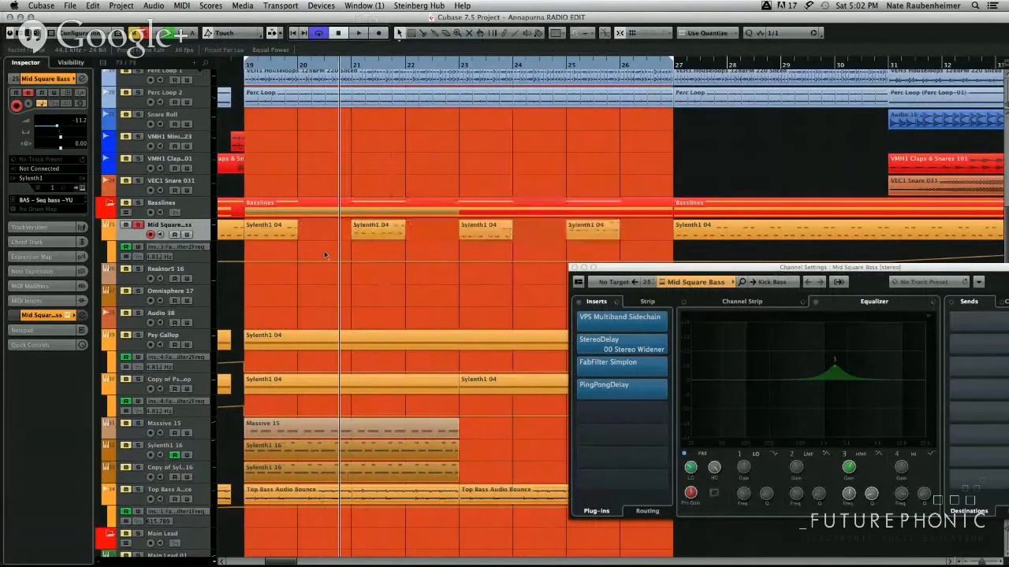
Duplicate each one-bar Mid Square Bass part into the empty bar after it, filling the track up to bar 27.
click(276, 231)
key(super+d)
key(super+d)
key(super+d)
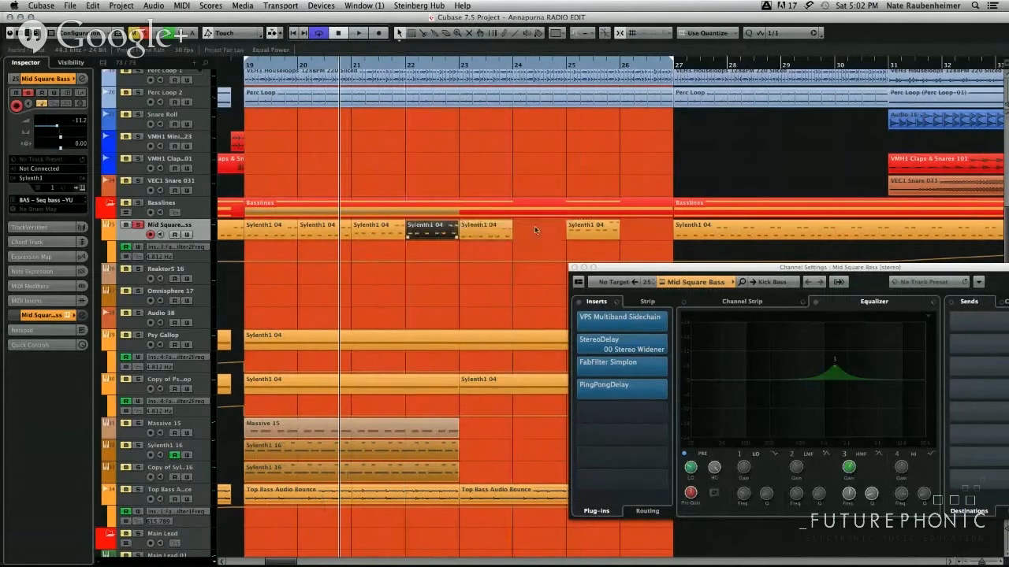
click(484, 233)
key(super+d)
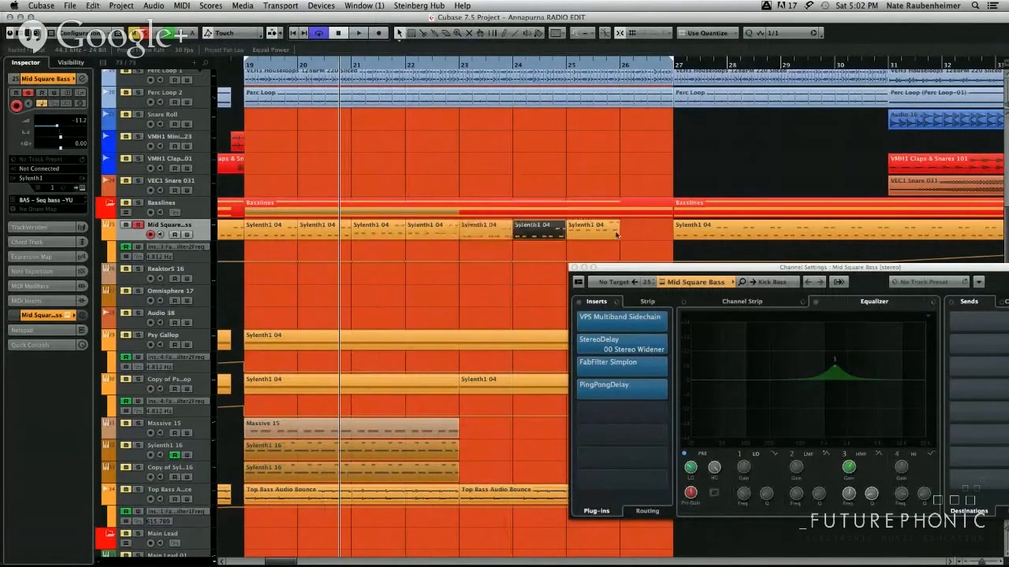
key(super+d)
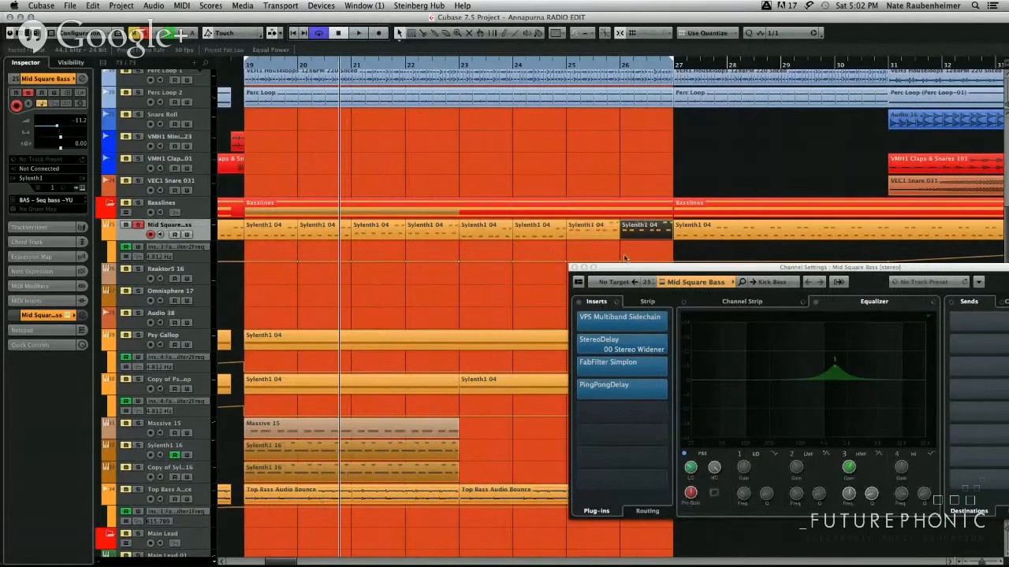
Set the loop range to the Mid Square Bass parts in bars 19 and 20 and open the audio mixdown export.
click(377, 264)
drag(327, 248, 269, 231)
key(p)
click(268, 155)
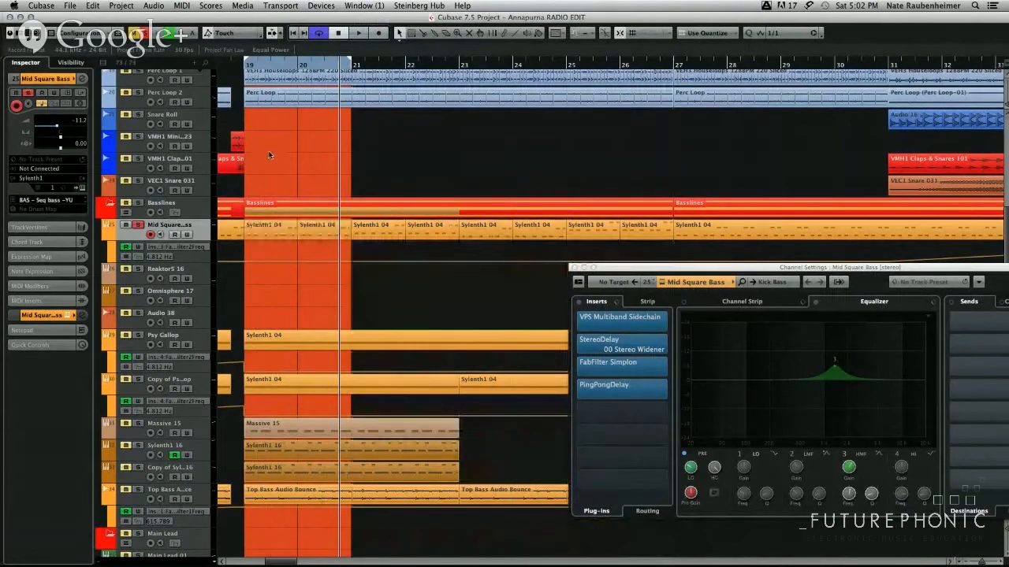
key(super+shift+e)
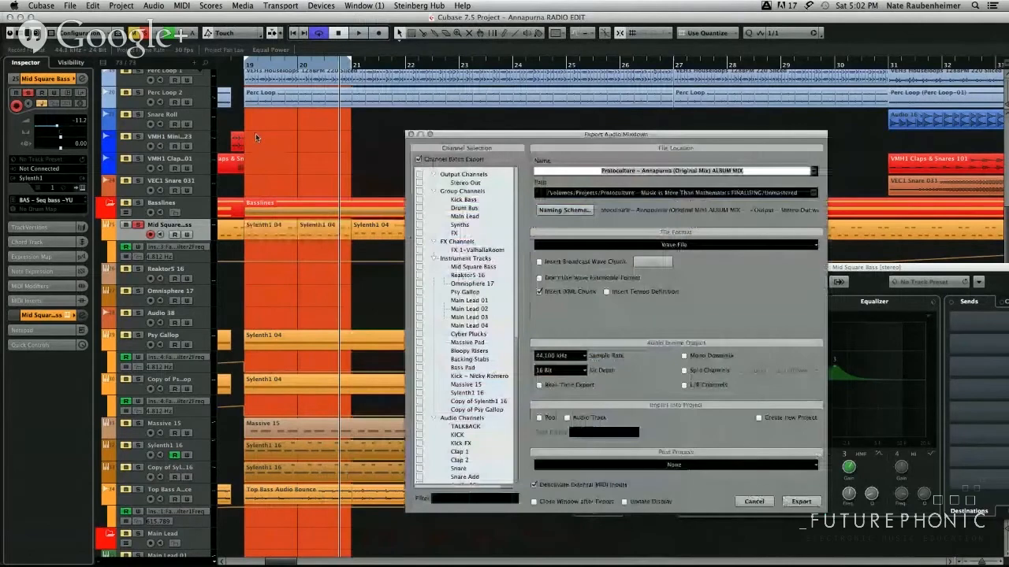
Export the Stereo Out mixdown as "delay bounce 1" to the Annapurna project's Audio folder, with channel batch export off.
click(807, 194)
click(796, 201)
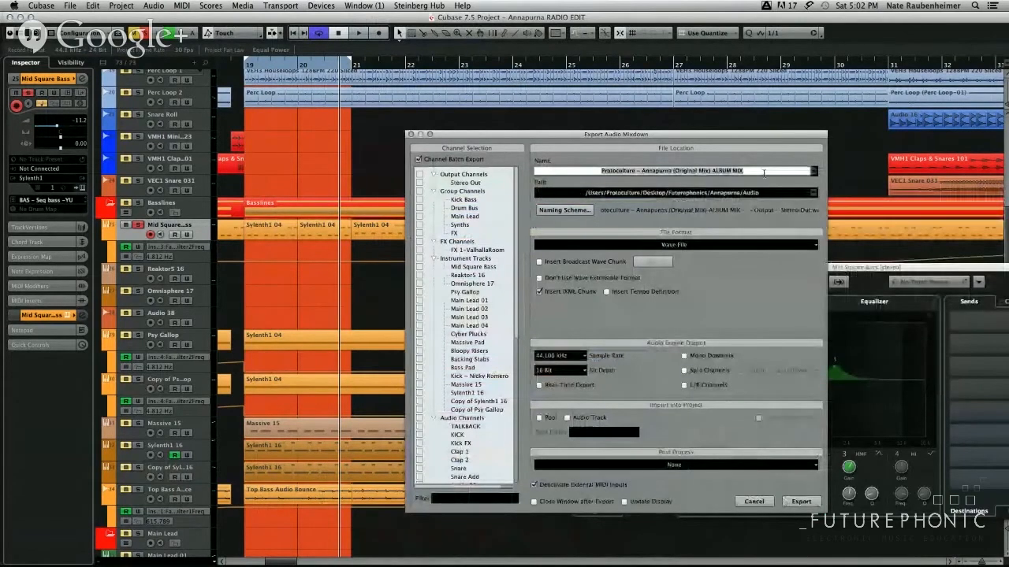
text(delay bounce 1)
key(Return)
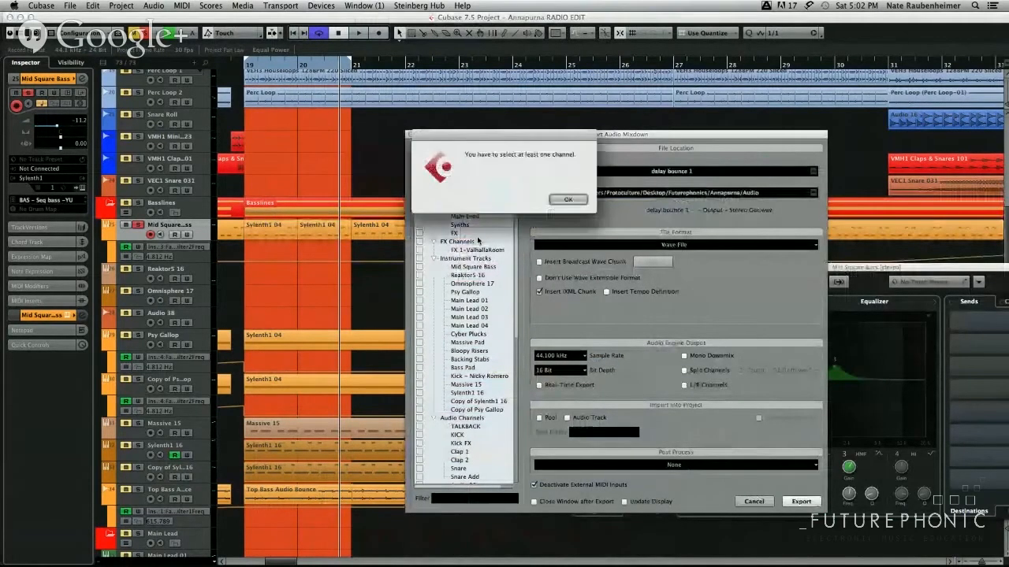
key(Return)
click(801, 502)
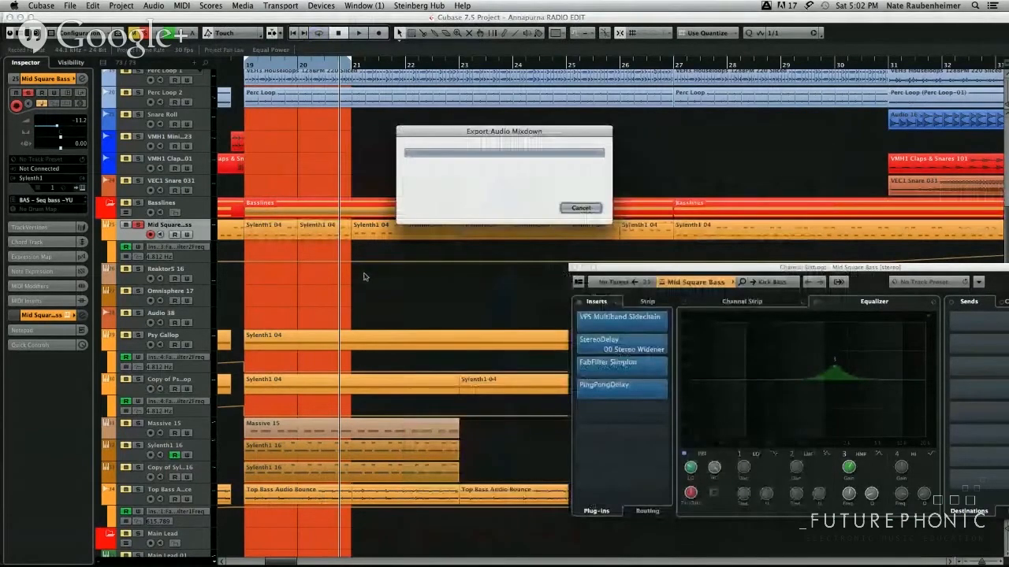
key(Escape)
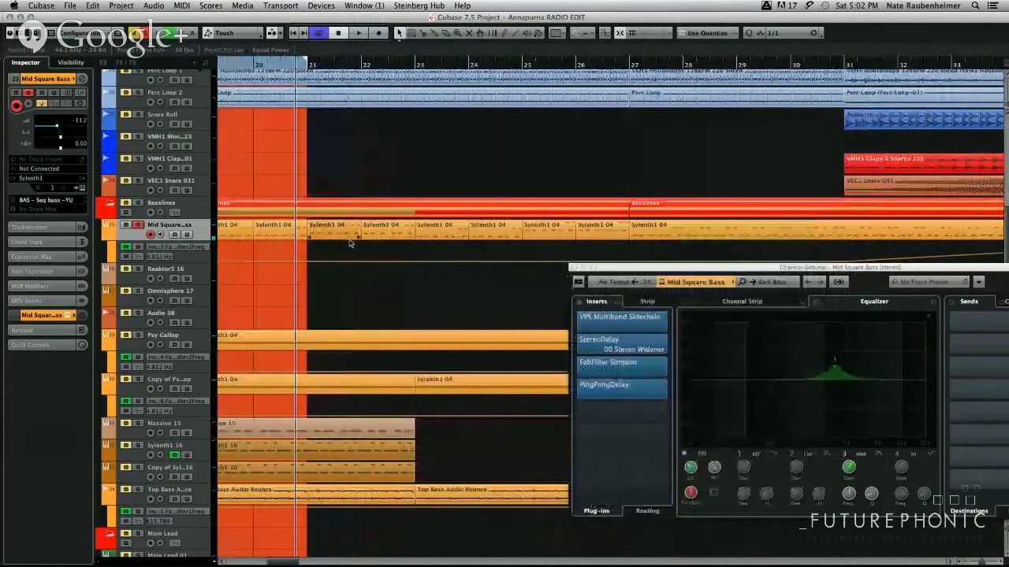
Set the loop range to the Mid Square Bass parts in bars 21 and 22 and export it as "delay bounce 2".
shift+click(378, 242)
key(p)
key(super+shift+e)
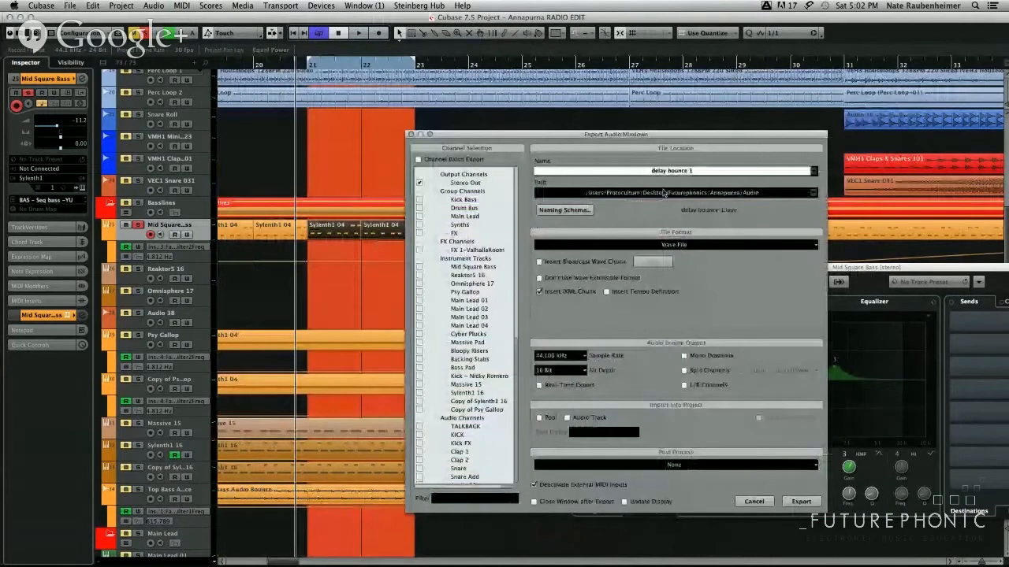
click(801, 502)
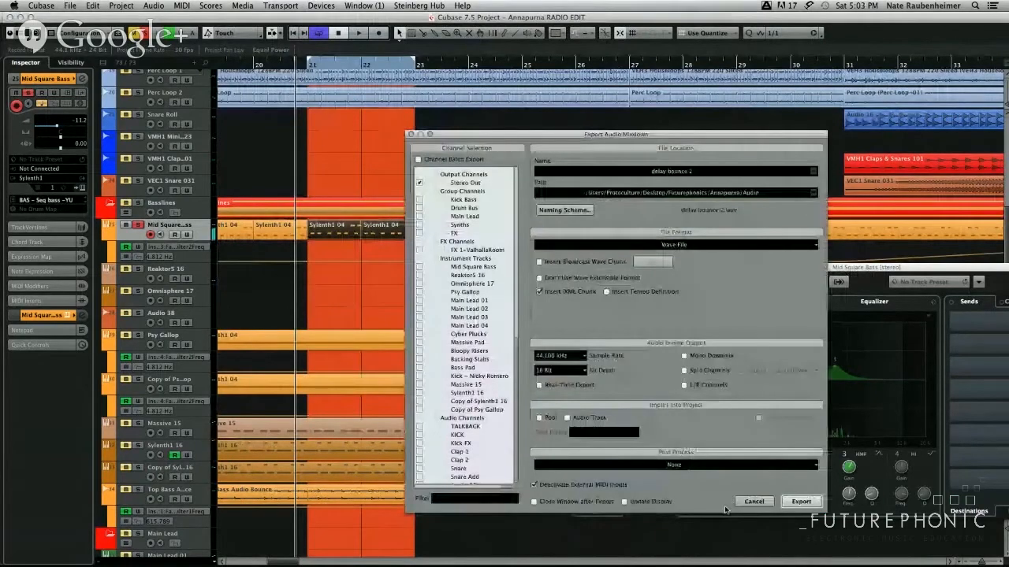
click(754, 502)
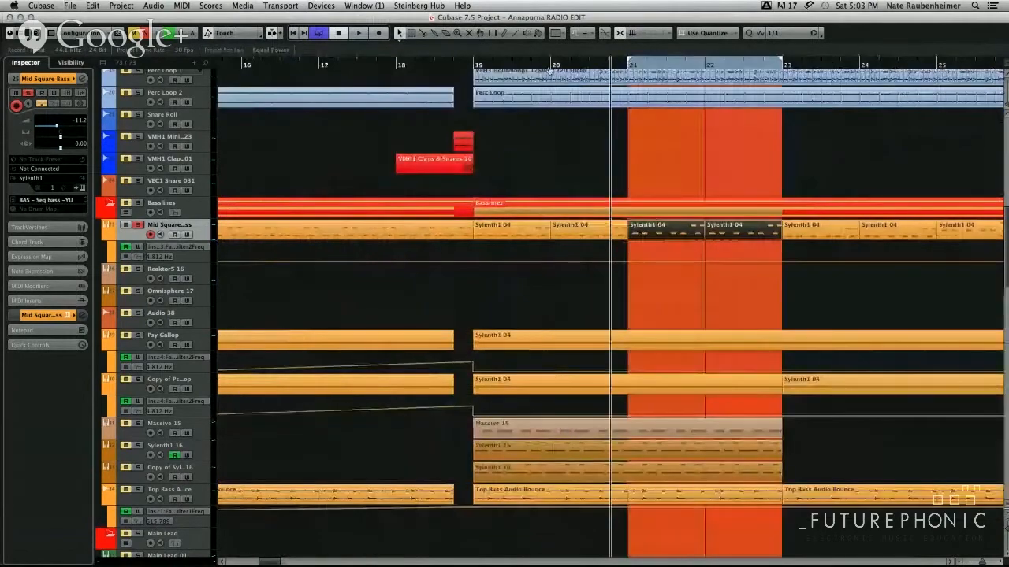
Extend the loop range back to bar 19 and deselect the Mid Square Bass parts.
super+click(475, 64)
scroll(498, 343, down, 10)
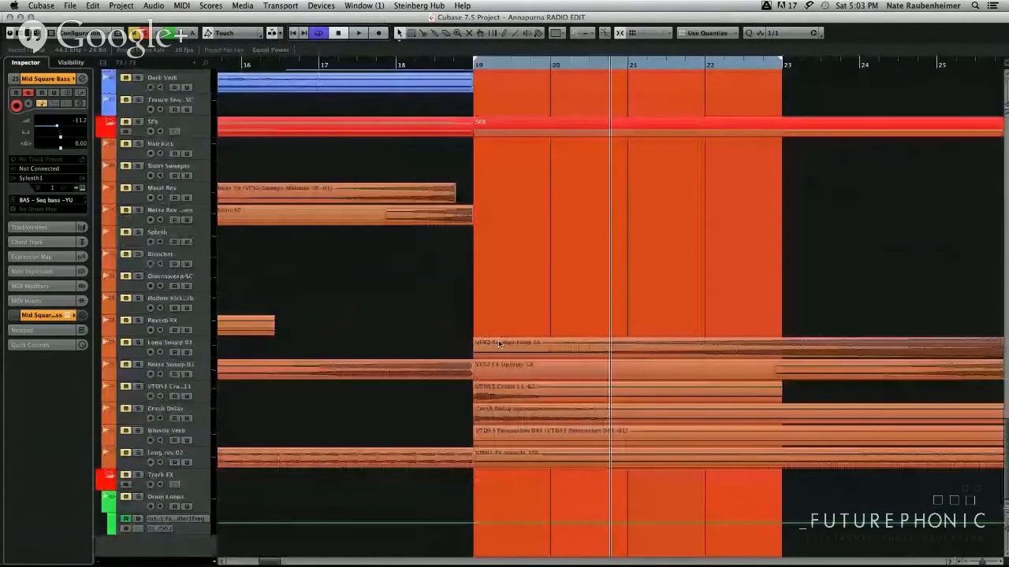
click(534, 418)
scroll(539, 290, up, 10)
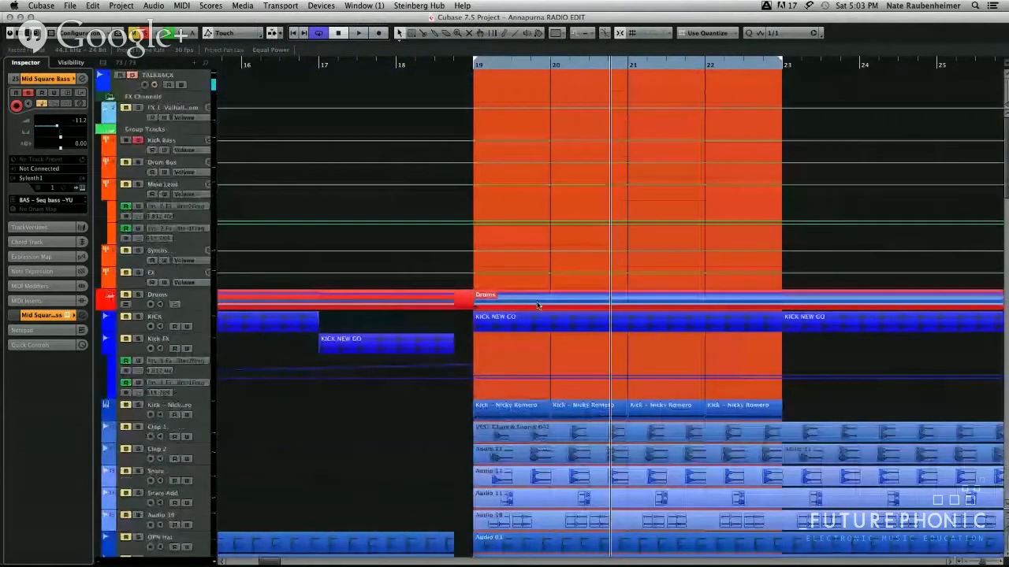
scroll(539, 307, down, 5)
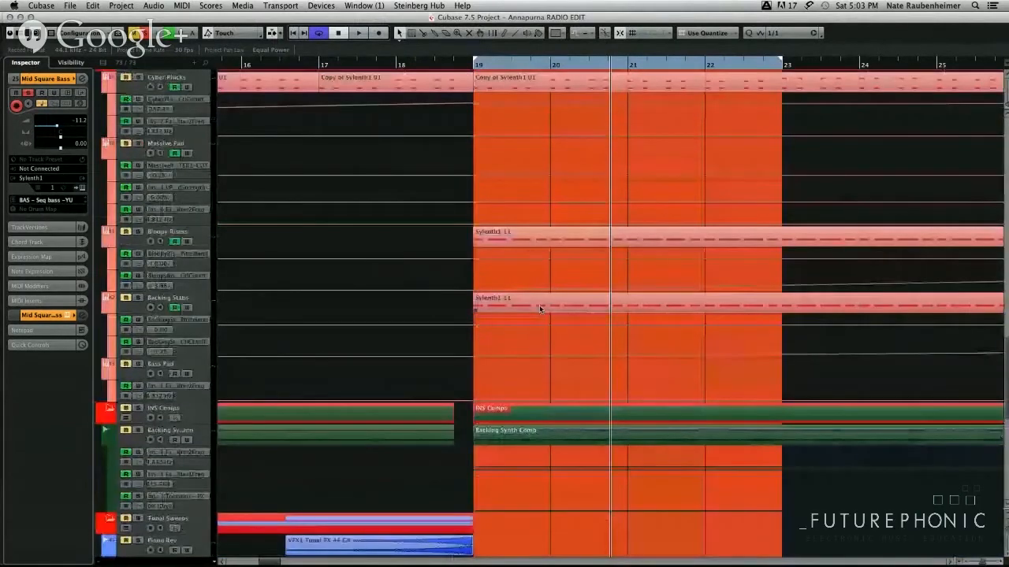
scroll(513, 363, up, 4)
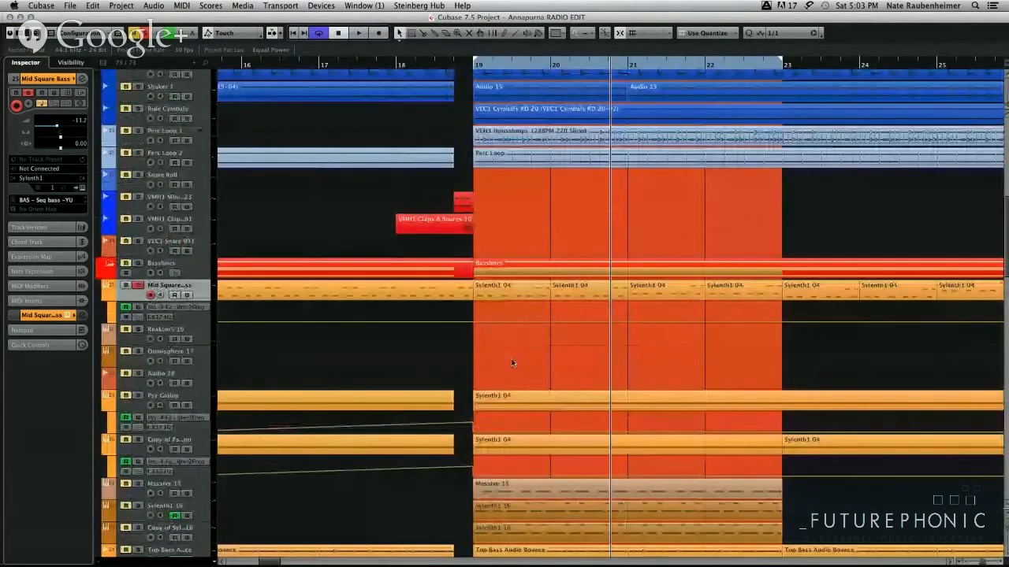
scroll(511, 363, down, 1)
Look through the Pool's audio files for the exported delay bounces.
key(super+p)
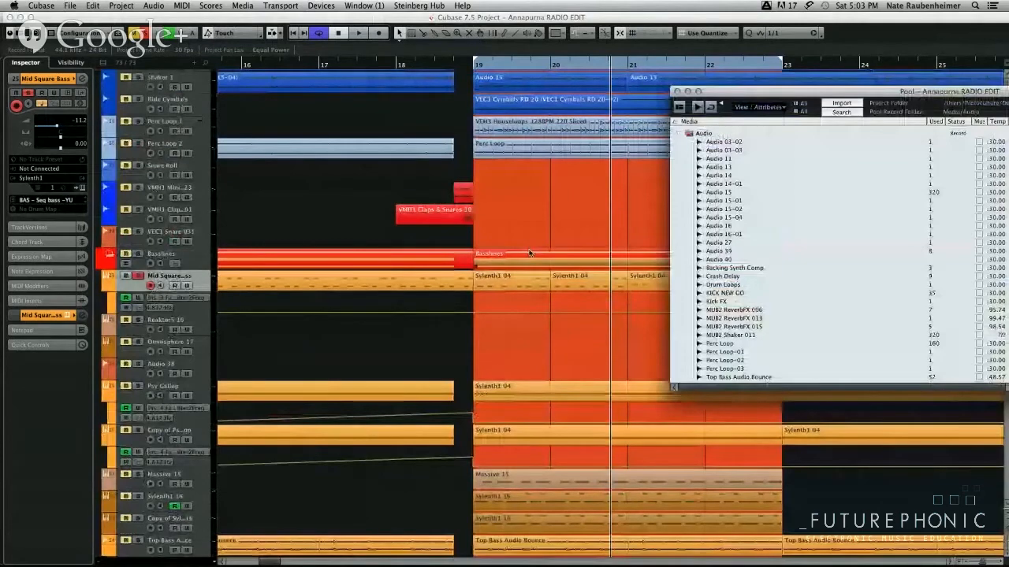
scroll(530, 253, down, 10)
scroll(755, 248, down, 6)
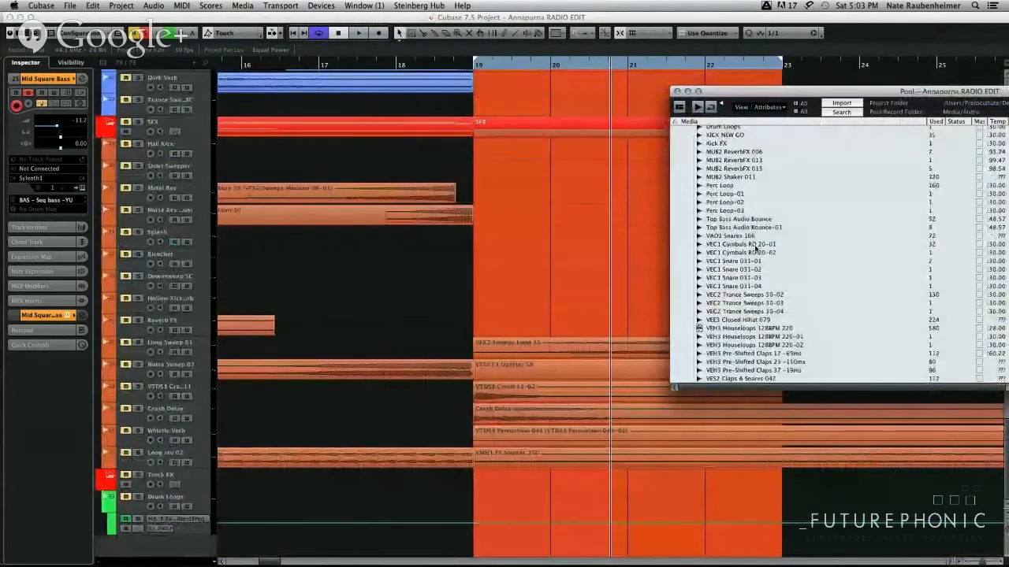
scroll(745, 237, up, 5)
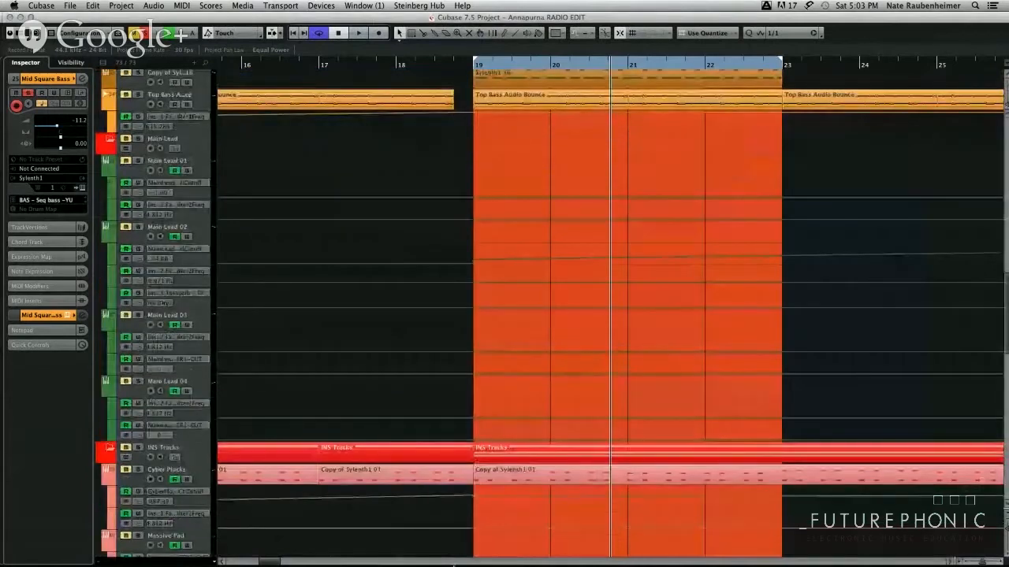
Switch to Finder and import delay bounce 1.wav and delay bounce 2.wav from the Audio folder onto one new track at bar 19.
click(453, 564)
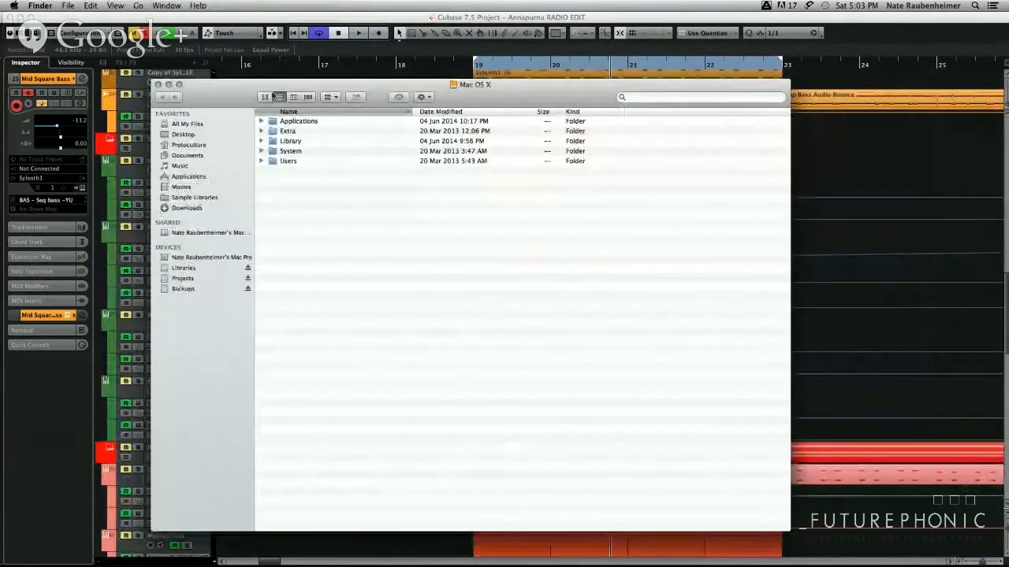
key(super+w)
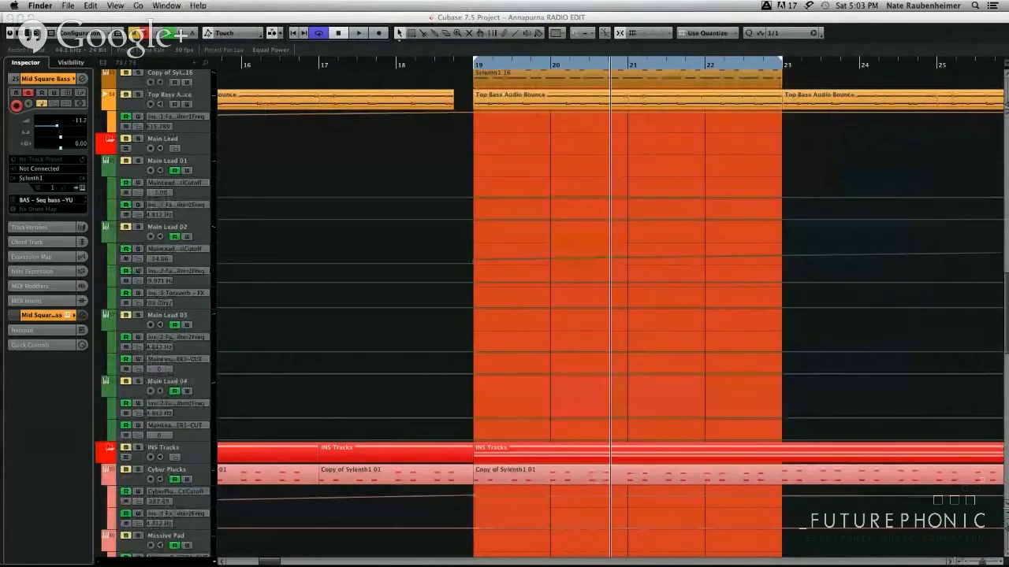
key(super+Tab)
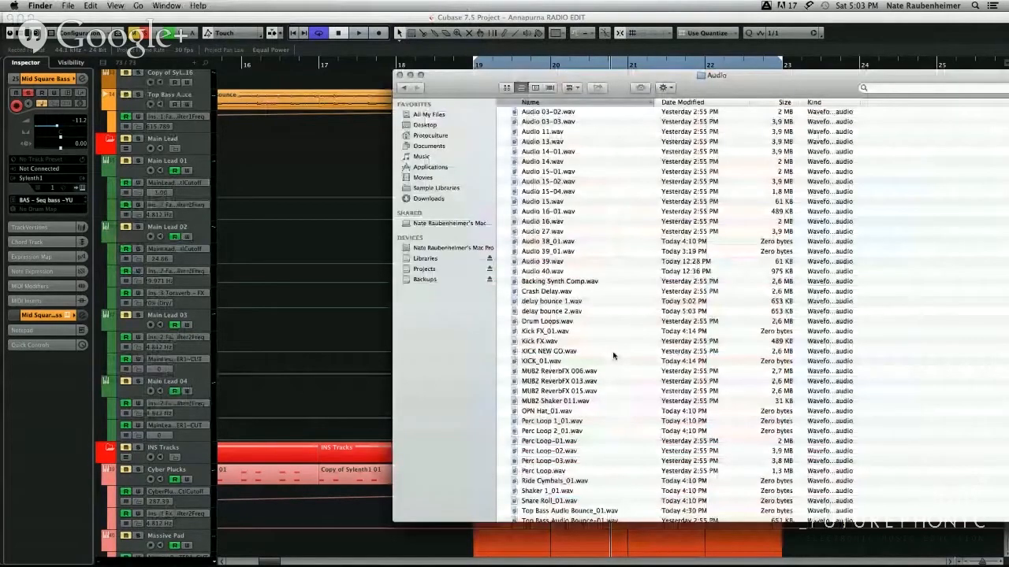
click(552, 301)
shift+click(552, 312)
drag(552, 311, 526, 563)
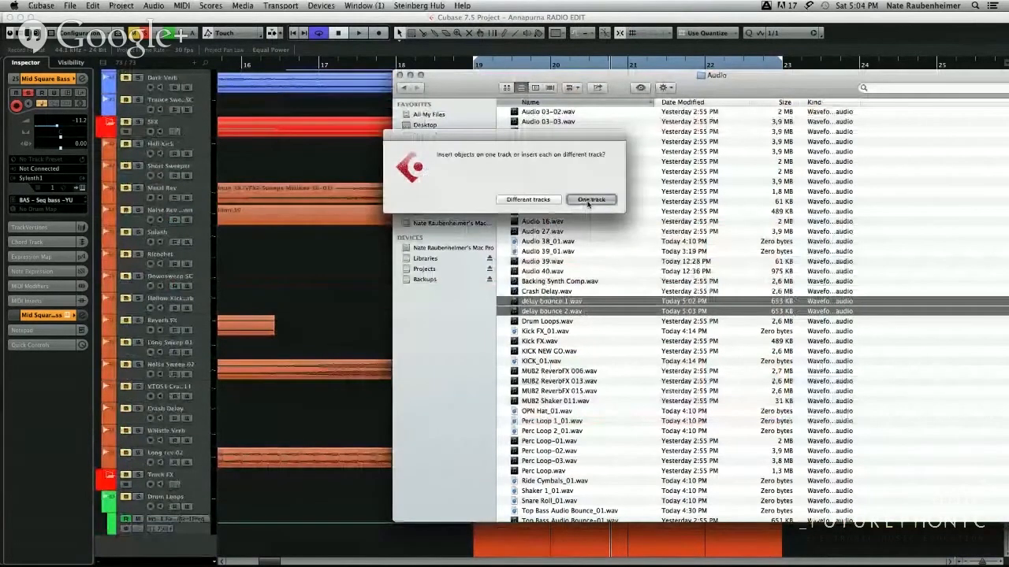
click(589, 200)
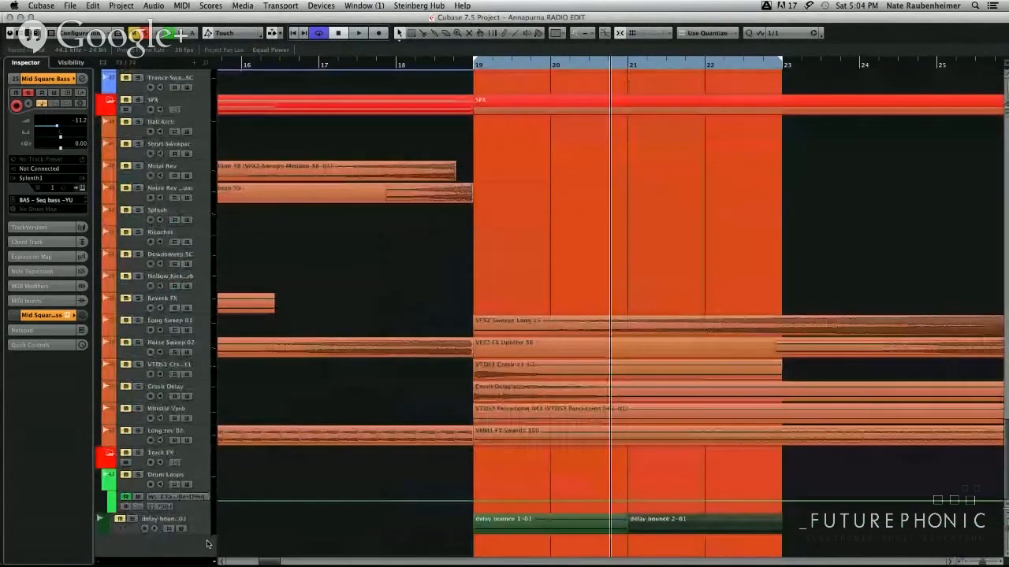
Split the delay bounce 1 event at bar 20.
click(558, 530)
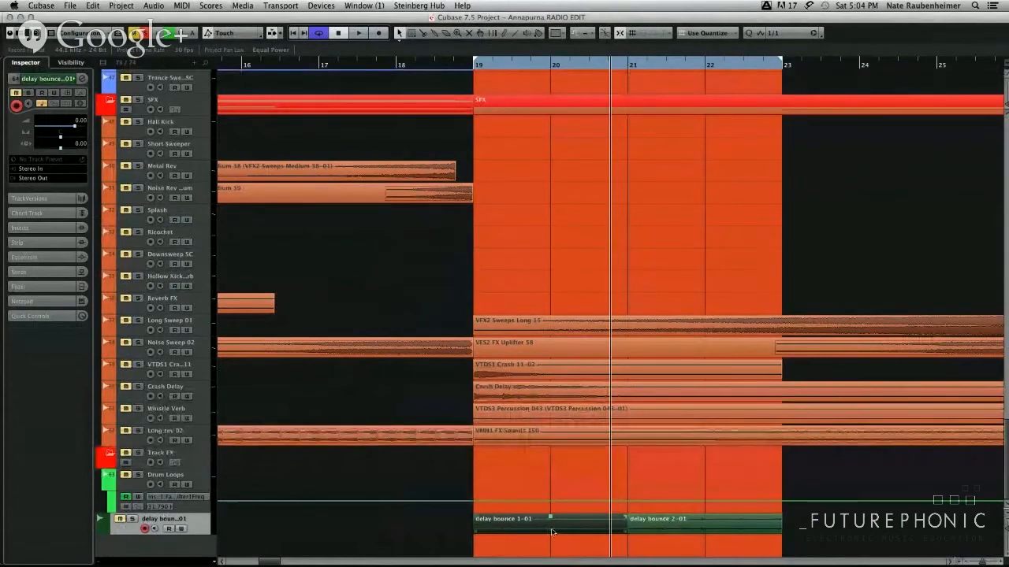
key(alt)
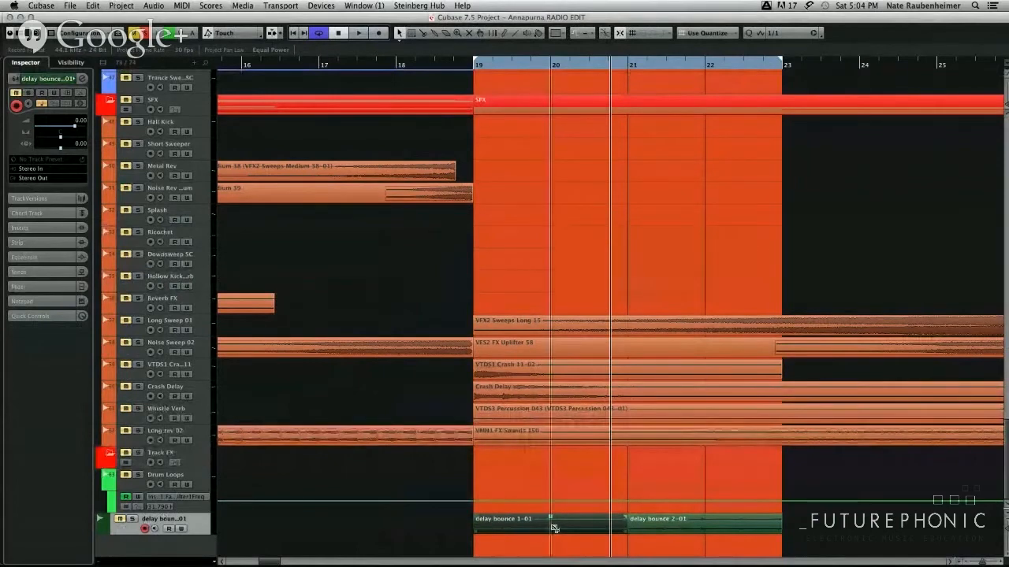
alt+click(554, 528)
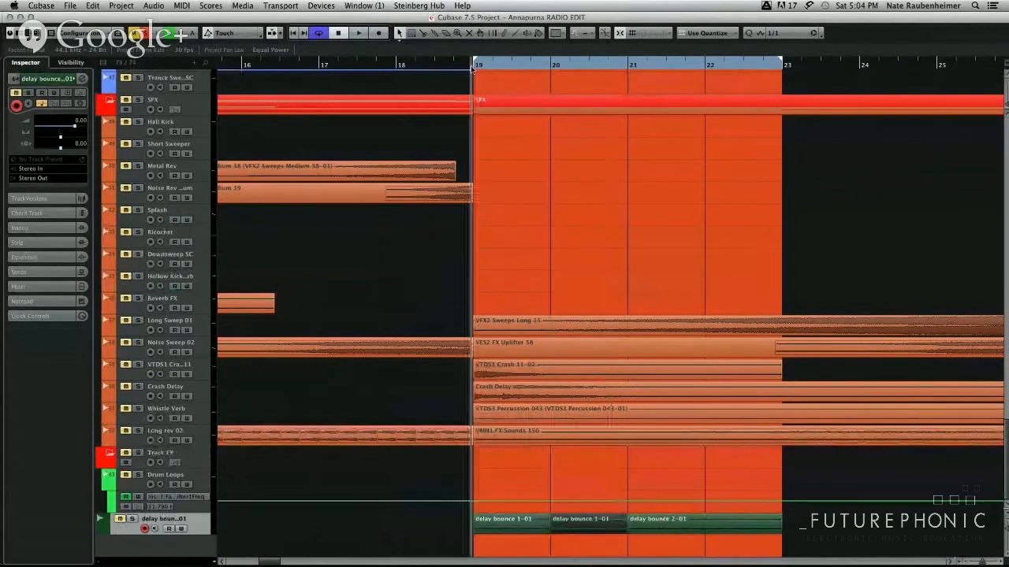
Solo the delay bounce track and play it from bar 19.
click(133, 519)
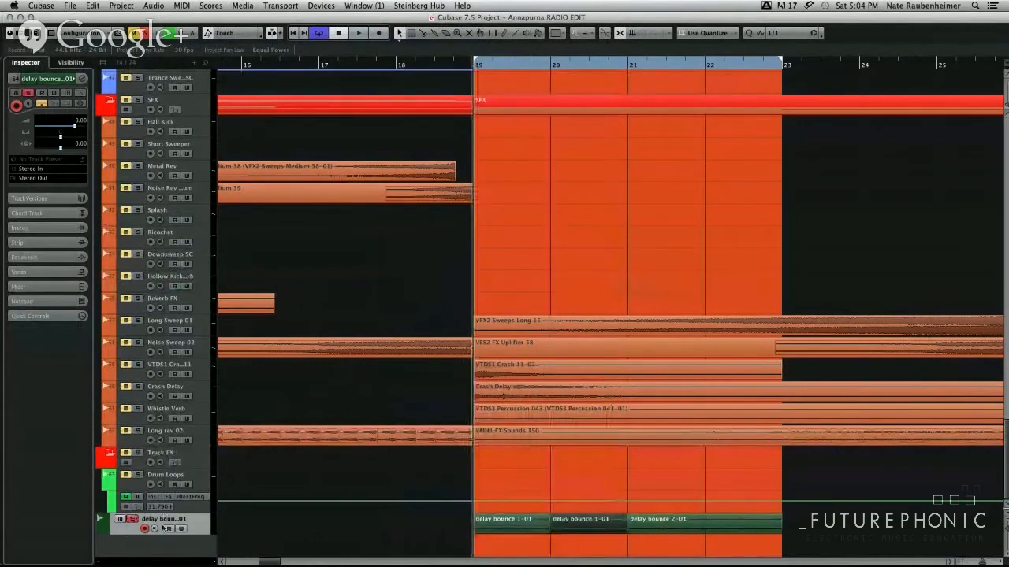
key(space)
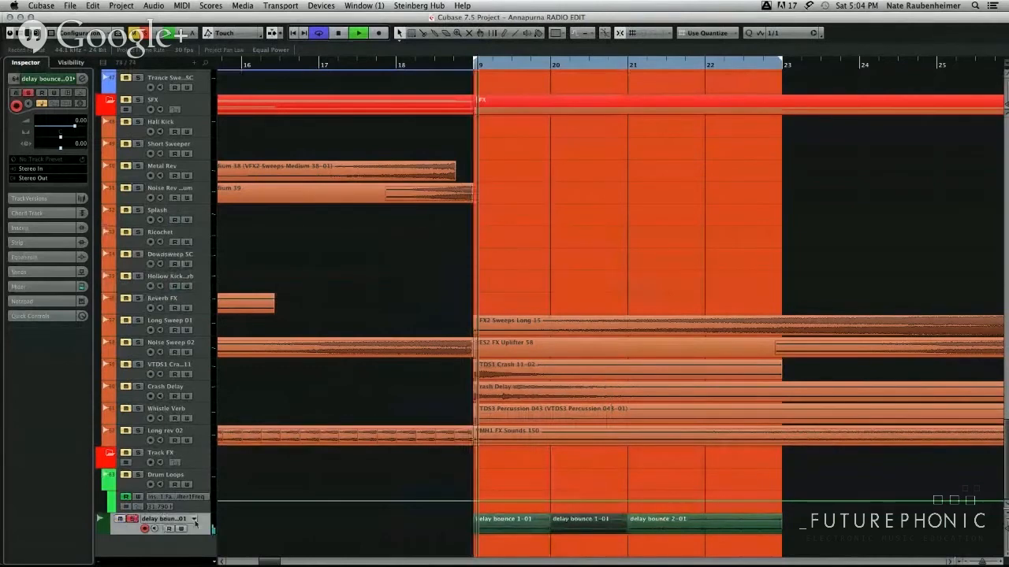
Play the delay bounce 1 sections in bar 19 and bar 20 to compare them.
scroll(440, 337, up, 10)
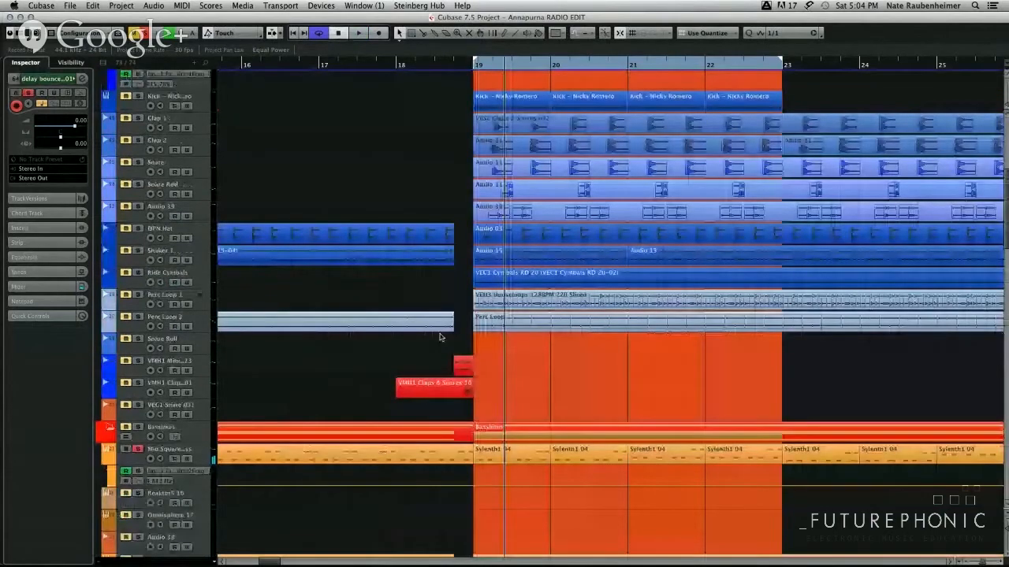
scroll(277, 384, down, 2)
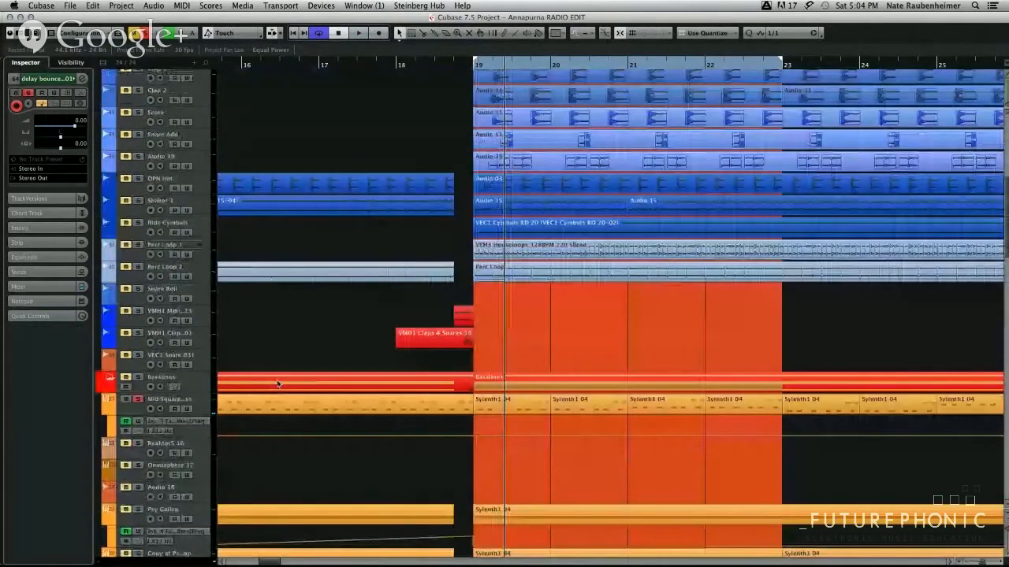
scroll(277, 384, down, 10)
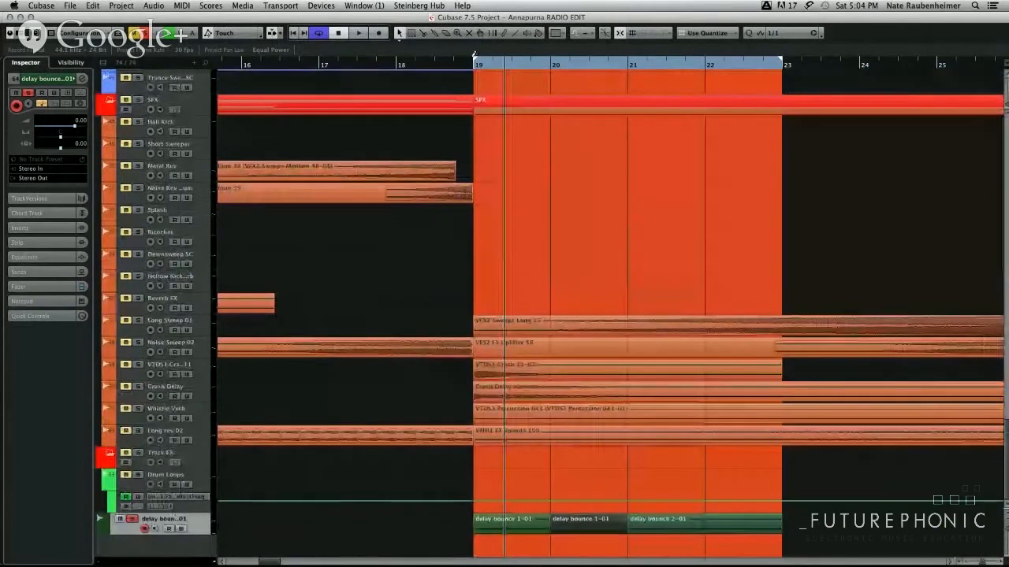
key(space)
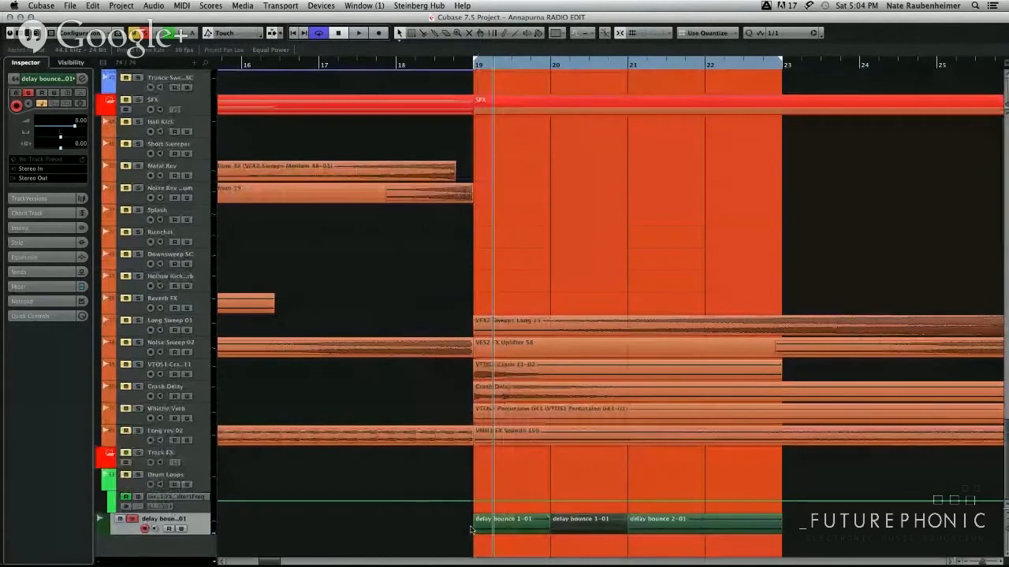
click(556, 63)
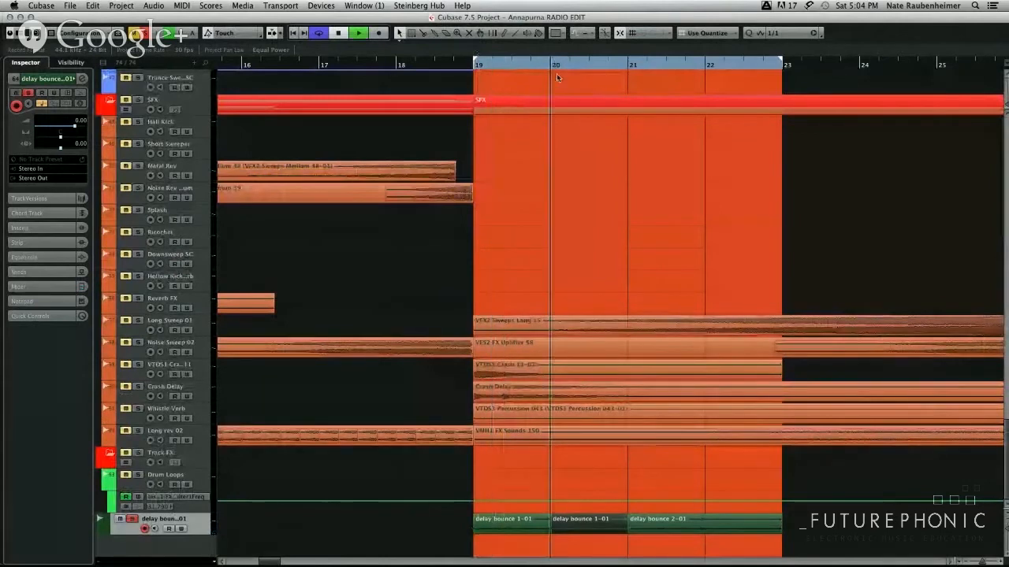
key(space)
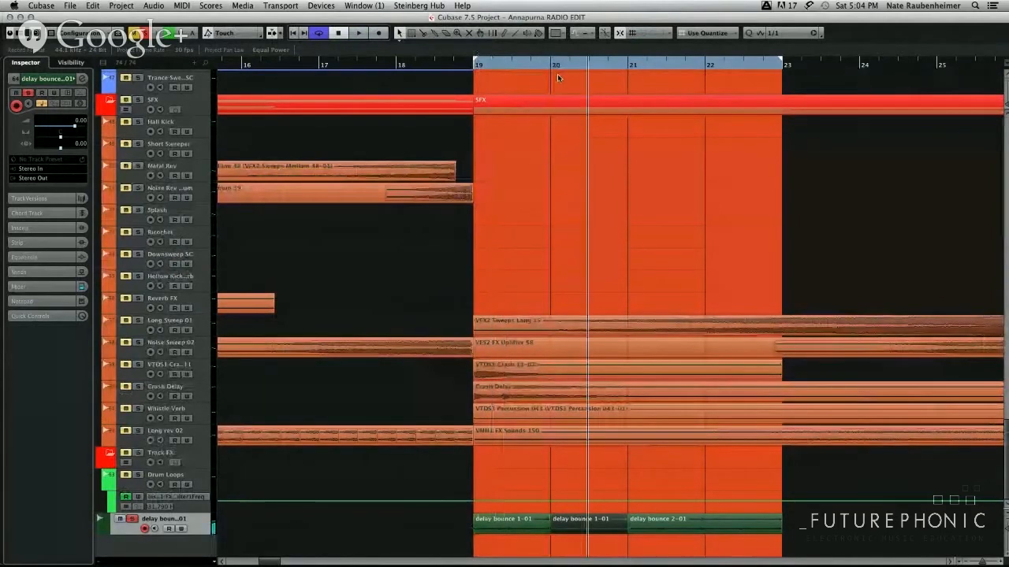
Replace the delay bounce 1 event in bar 19 with the section from bar 20, keep a copy in bar 20, and play both.
click(516, 520)
key(Delete)
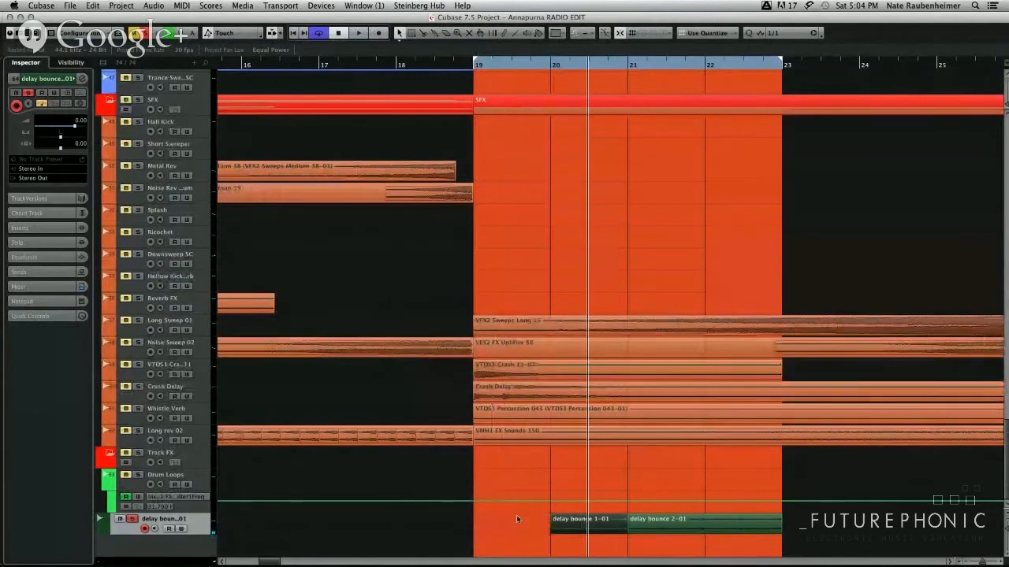
drag(599, 530, 524, 524)
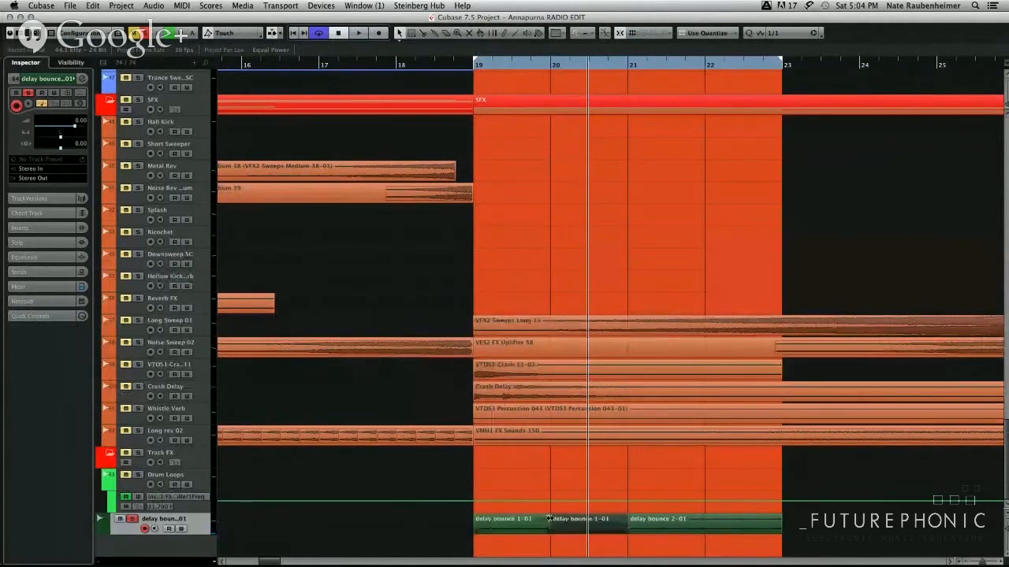
click(477, 69)
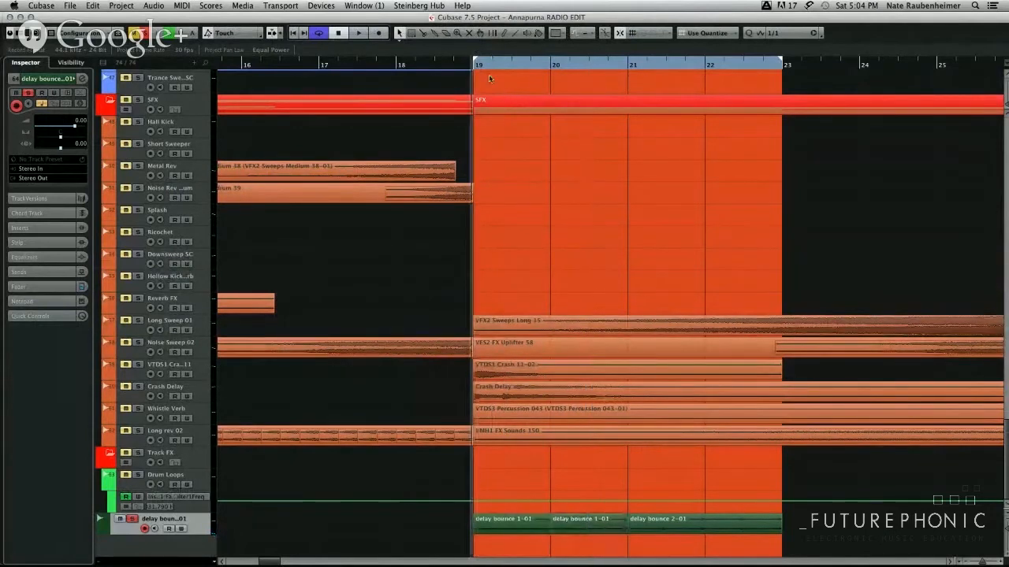
key(space)
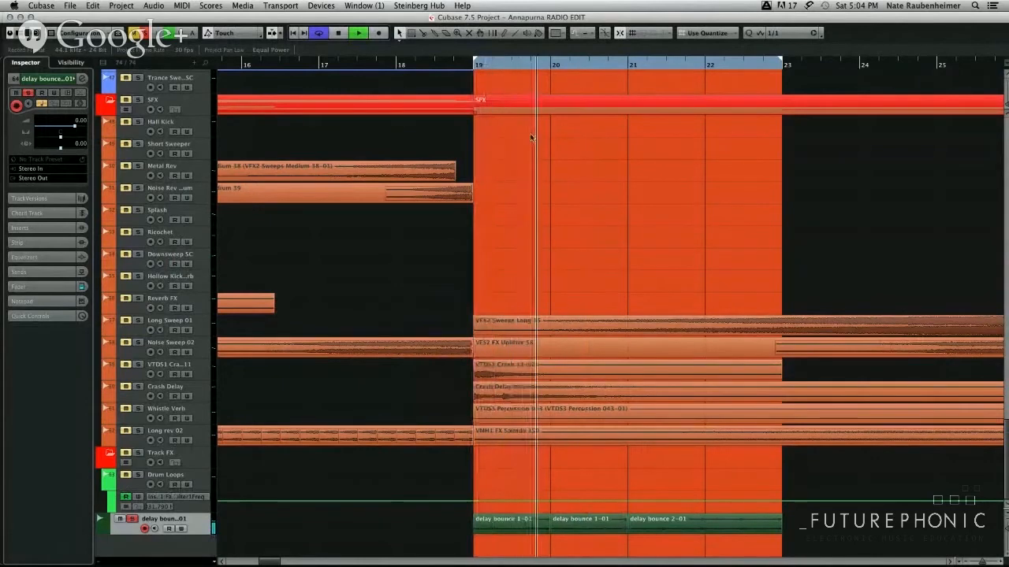
key(space)
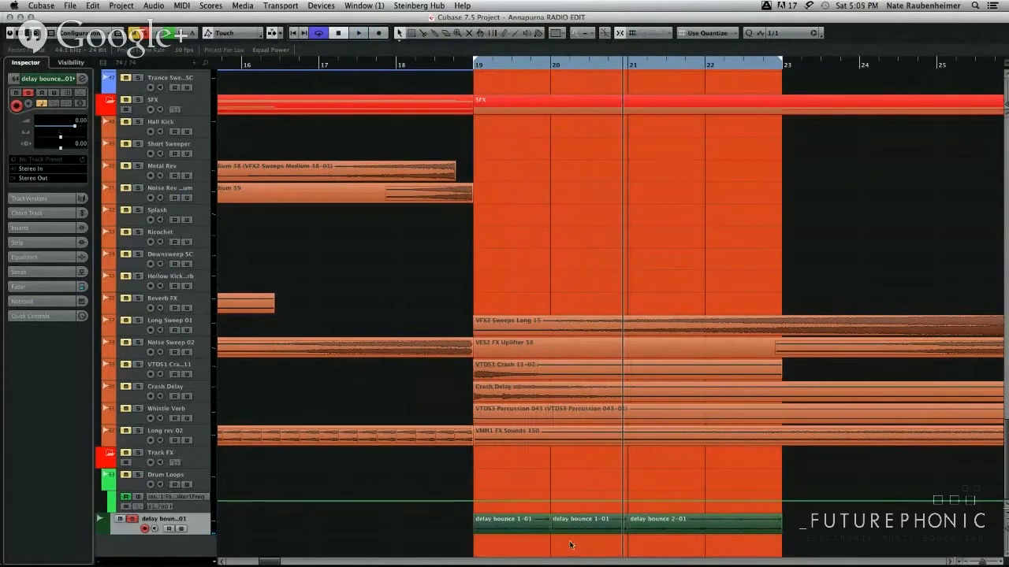
Glue the two delay bounce 1 events in bars 19 and 20 into one audio part, and split the part at bar 20.
click(403, 517)
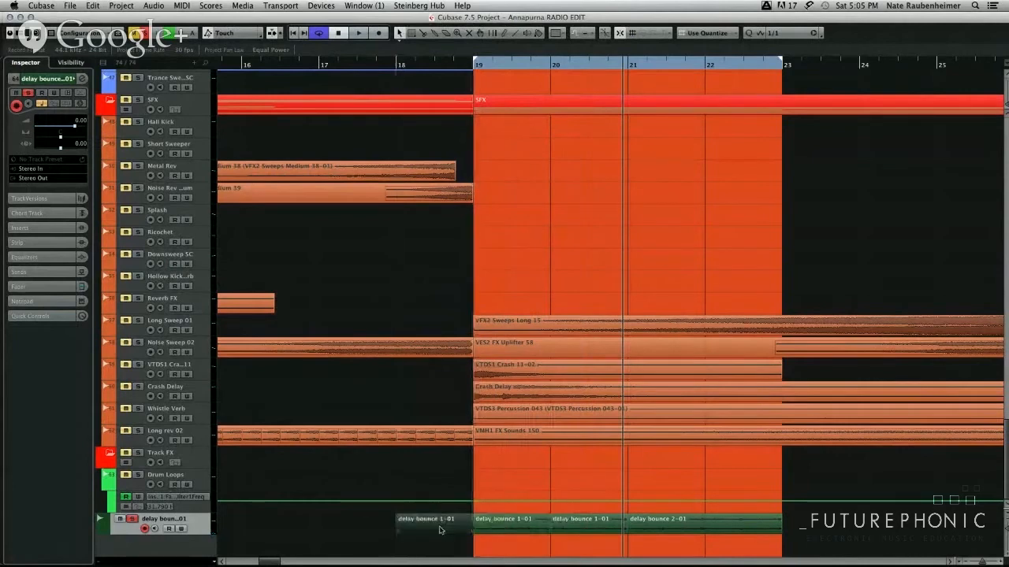
click(408, 520)
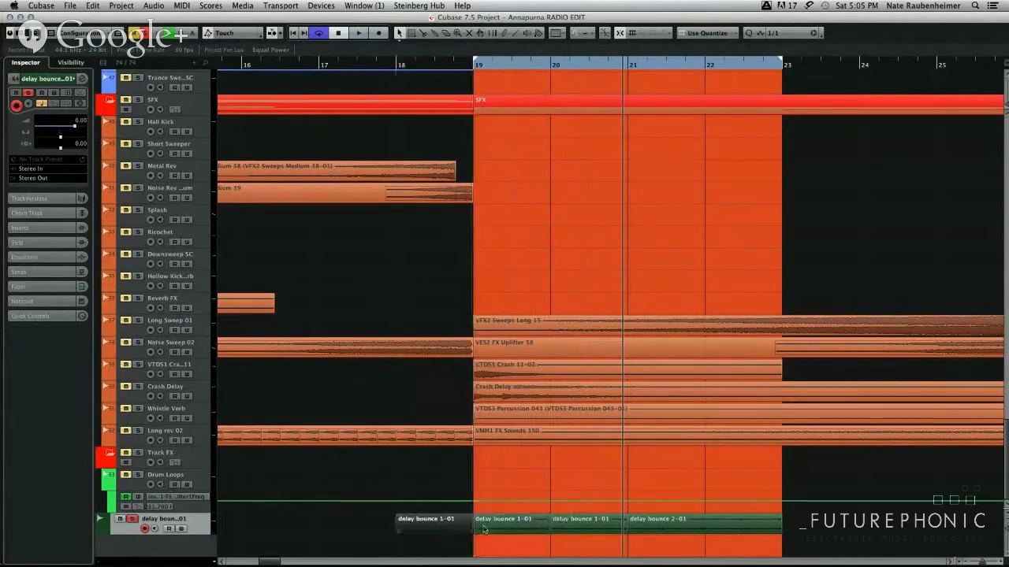
key(1)
click(505, 527)
key(5)
click(505, 527)
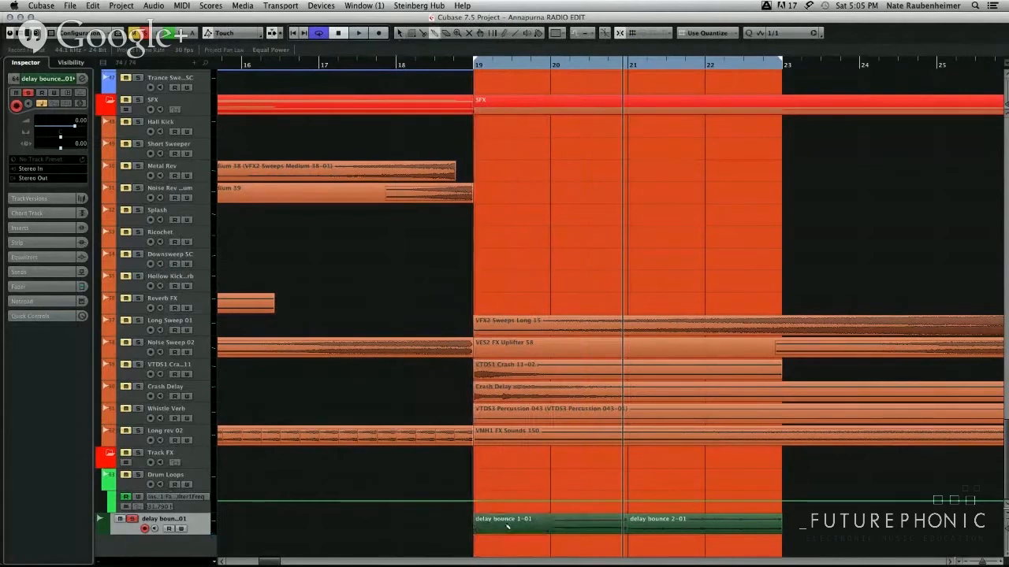
key(1)
alt+click(571, 527)
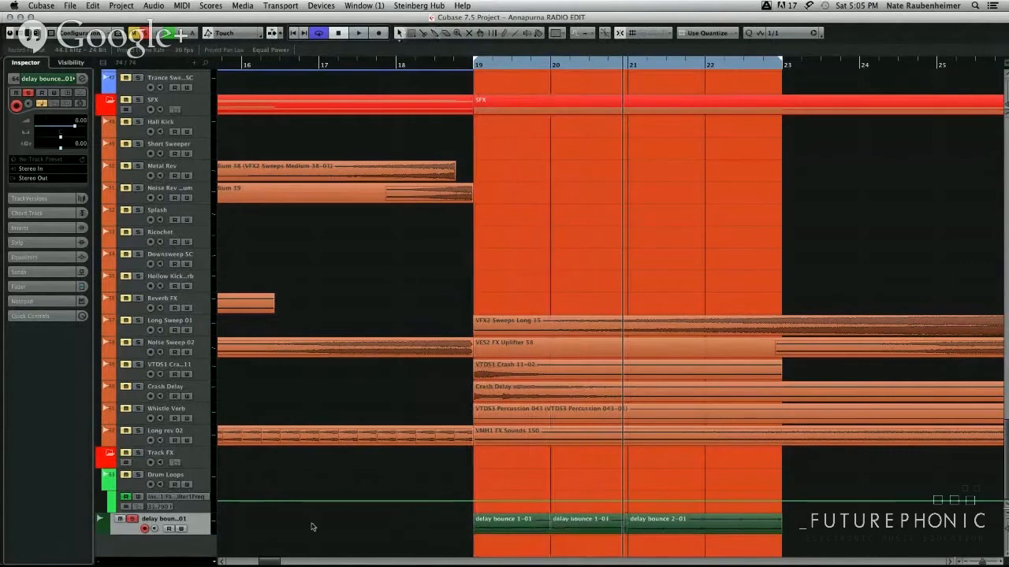
Open the bar 19 part in the Audio Part Editor and raise its event volume to 9.25 dB.
click(494, 530)
double_click(495, 530)
click(207, 203)
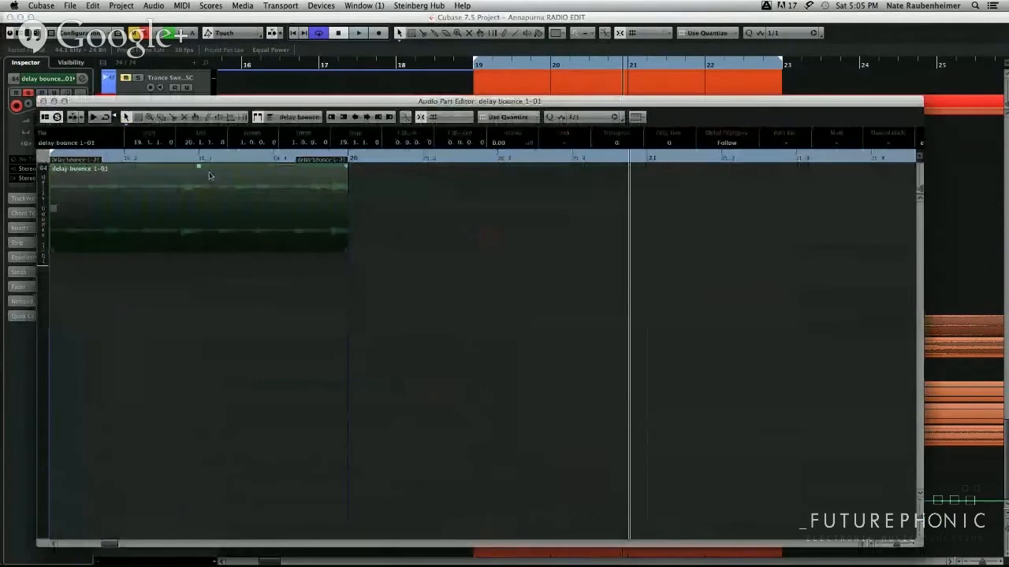
drag(199, 166, 157, 120)
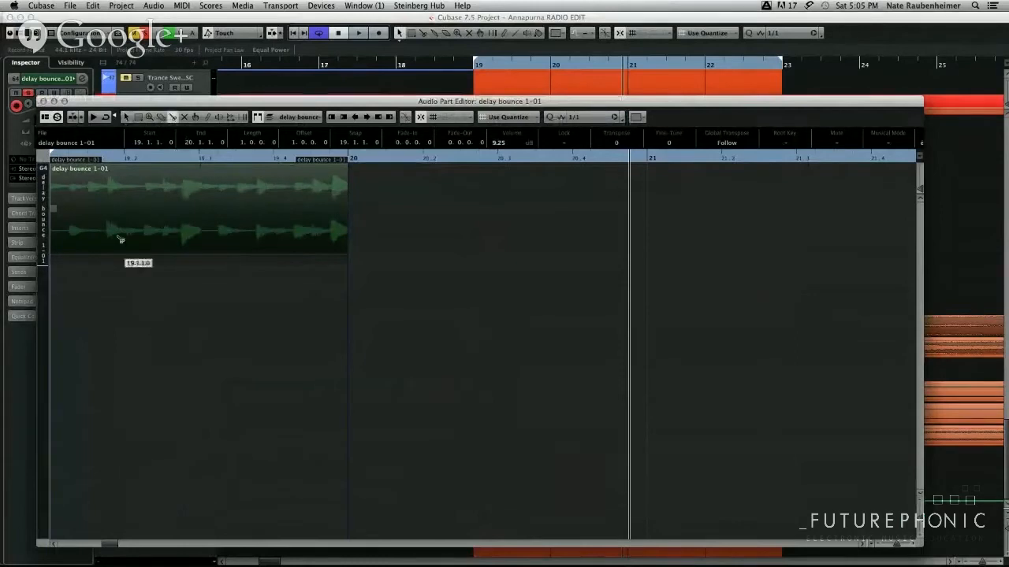
Set the quantize grid to 1/4 and split the delay bounce 1 event into four quarter-note slices.
key(4)
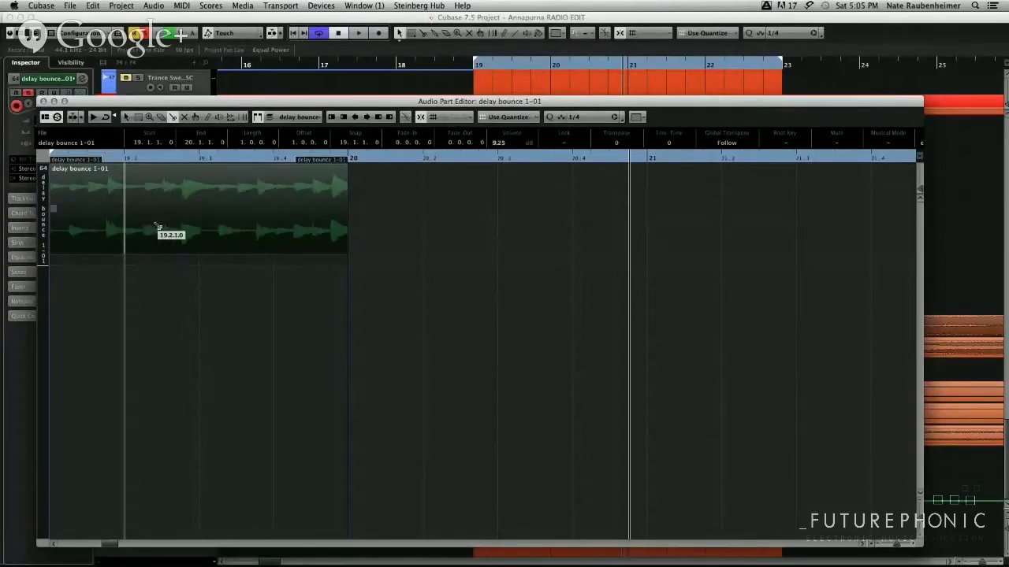
click(134, 268)
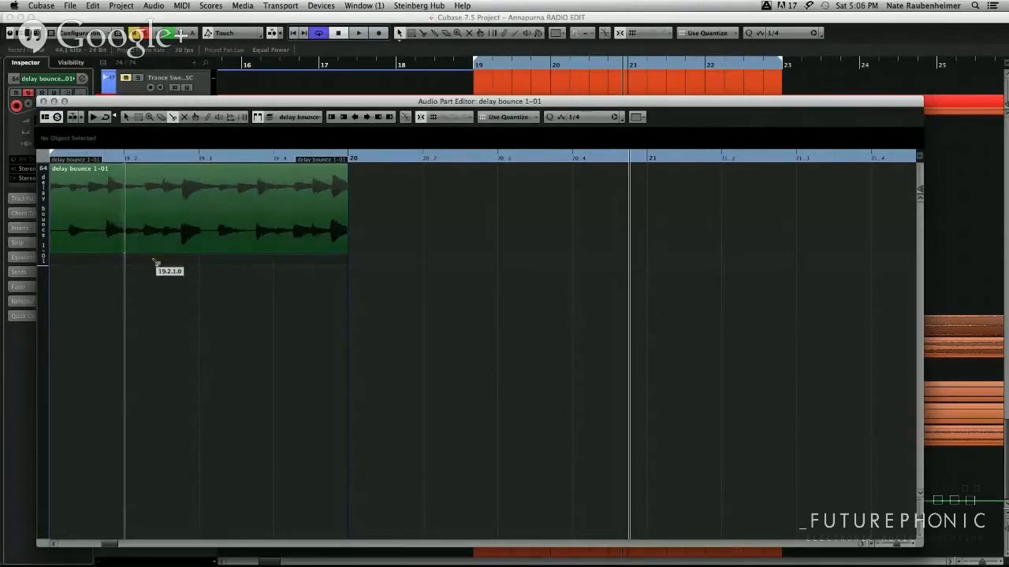
alt+click(130, 214)
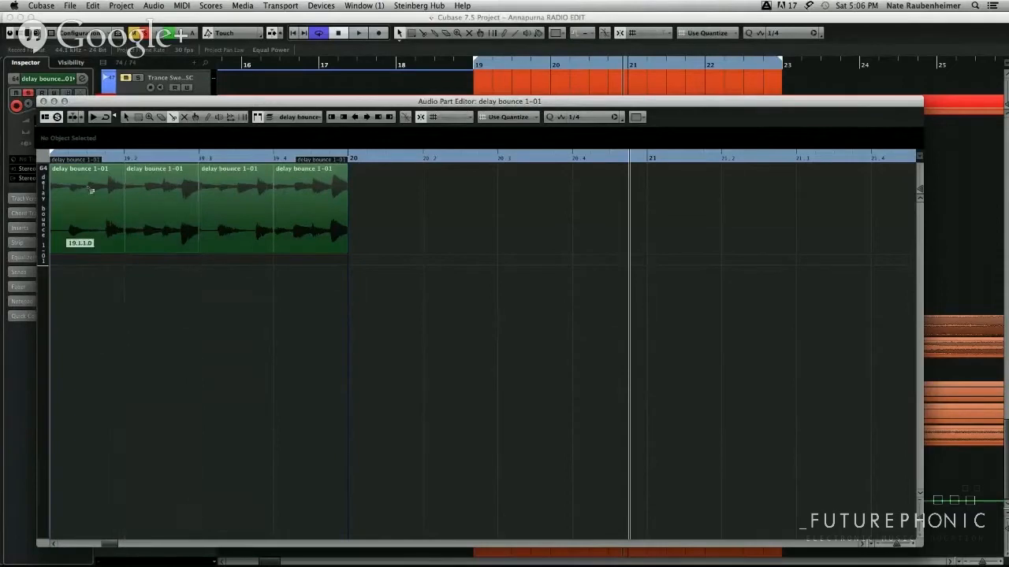
Give all four slices a long fade-in of 0.0.3.62 and a short fade-out of 0.0.0.17.
click(123, 116)
drag(122, 322, 102, 252)
drag(91, 289, 339, 225)
key(h)
key(h)
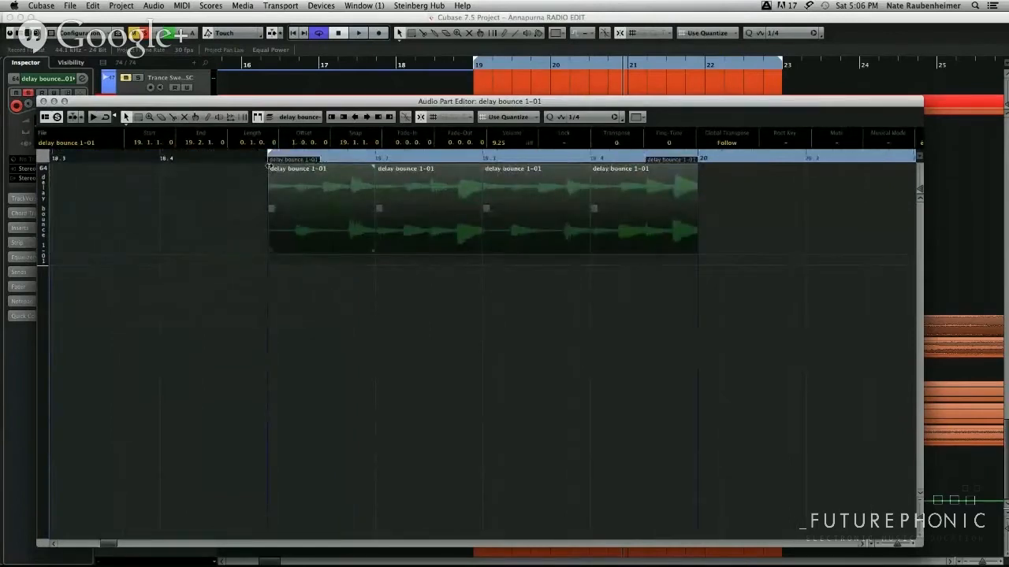
drag(268, 165, 367, 169)
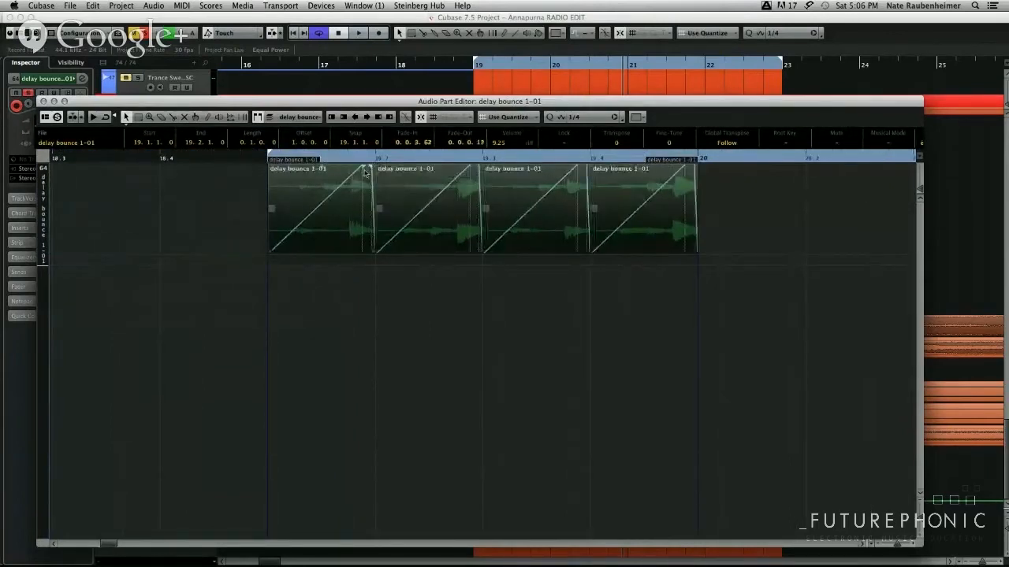
Reshape the slices' fade-in into an S-like curve with a low start and a steeper upper half, and apply it.
double_click(336, 239)
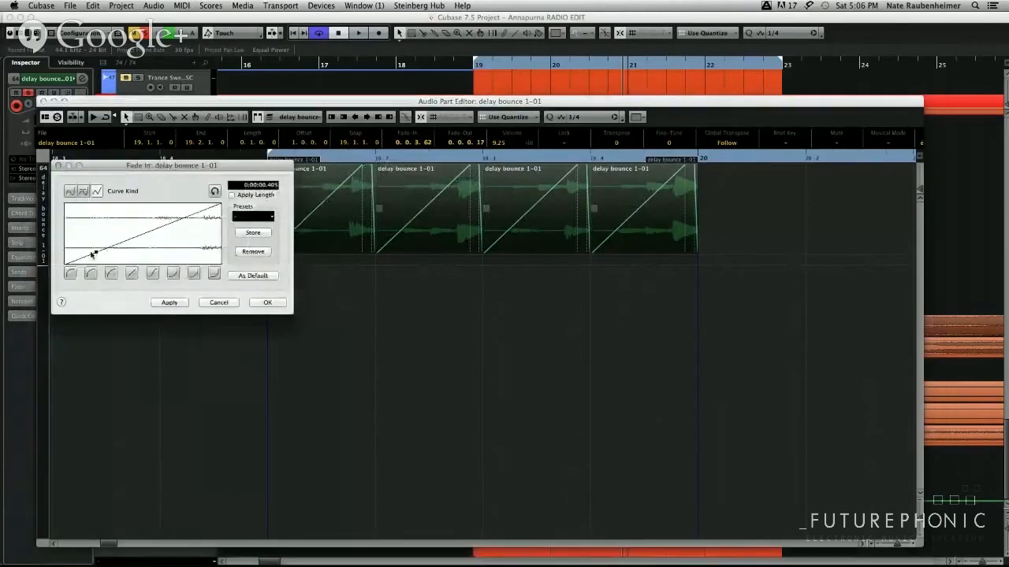
drag(93, 253, 72, 252)
click(103, 246)
click(130, 238)
click(150, 227)
click(177, 213)
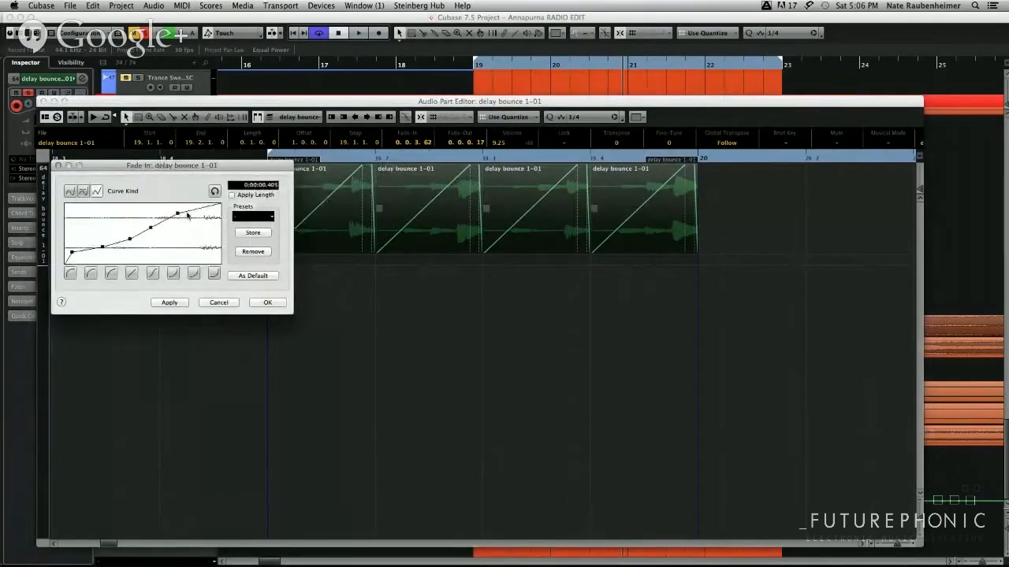
click(198, 205)
click(171, 303)
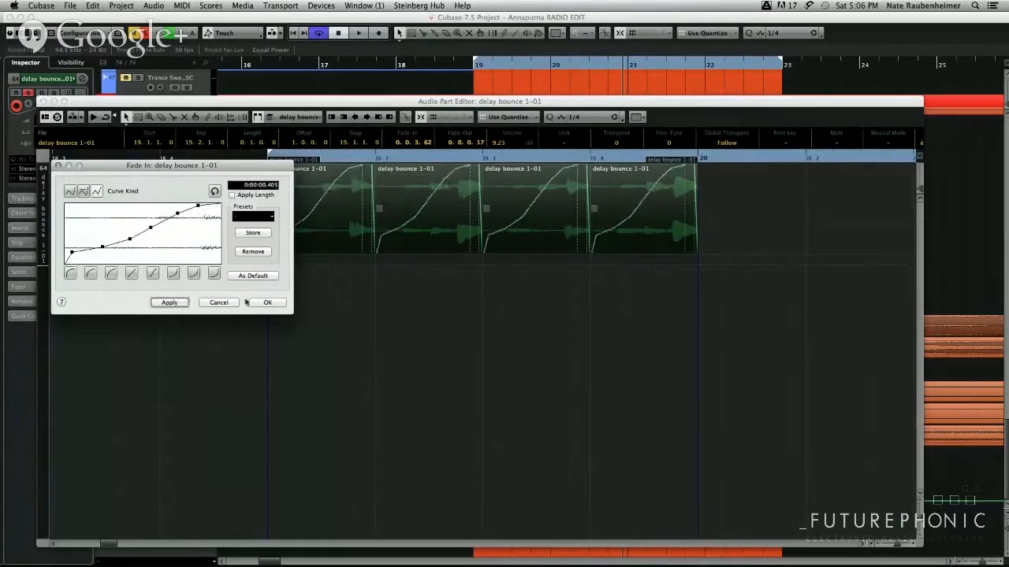
click(262, 303)
click(292, 308)
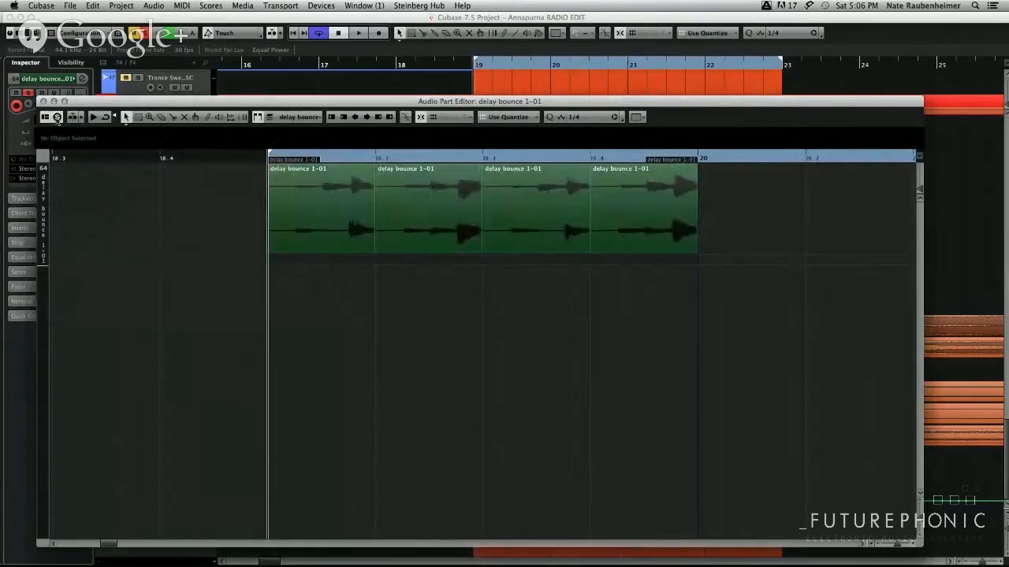
Close the Audio Part Editor and play the faded slices from bar 19.
click(43, 101)
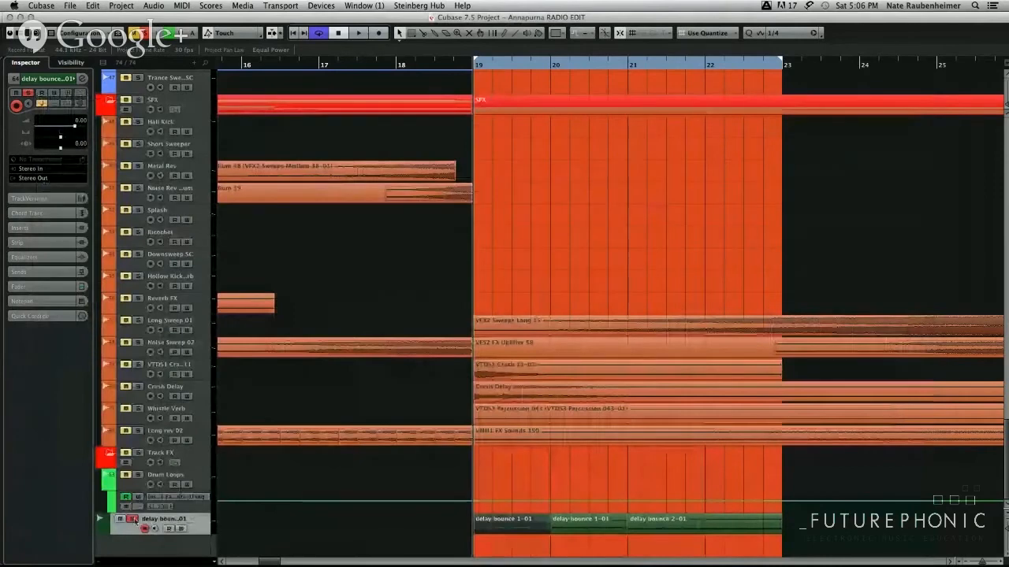
key(space)
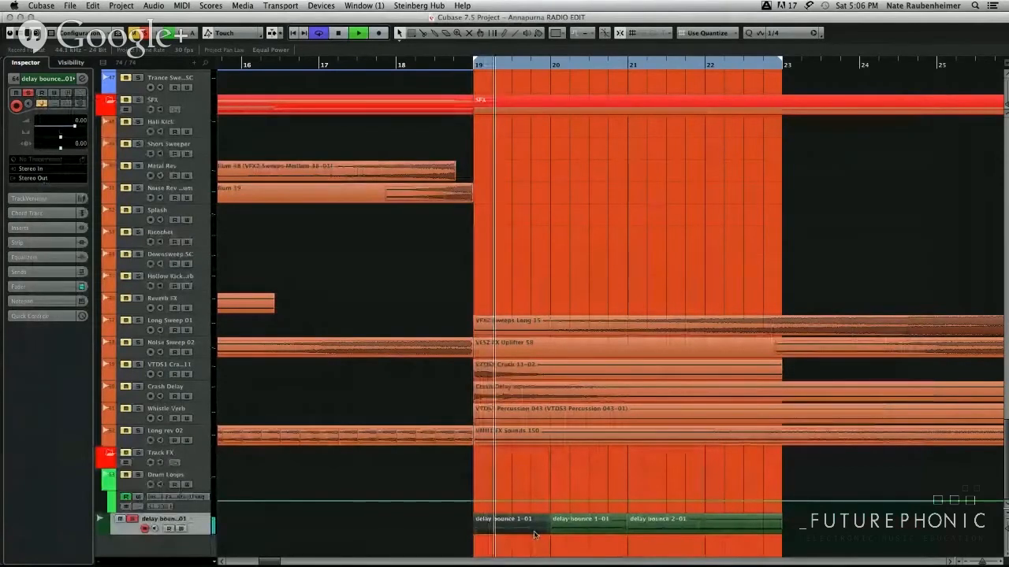
key(space)
Delete the delay bounce 1 part in bar 20, put delay bounce 2 there trimmed to one bar, and start playback.
click(573, 529)
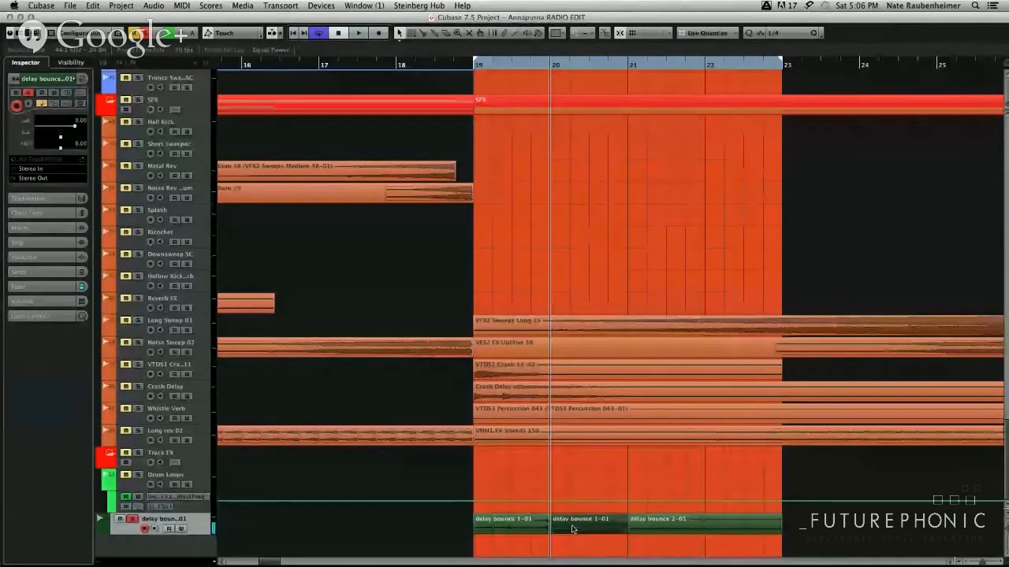
key(Delete)
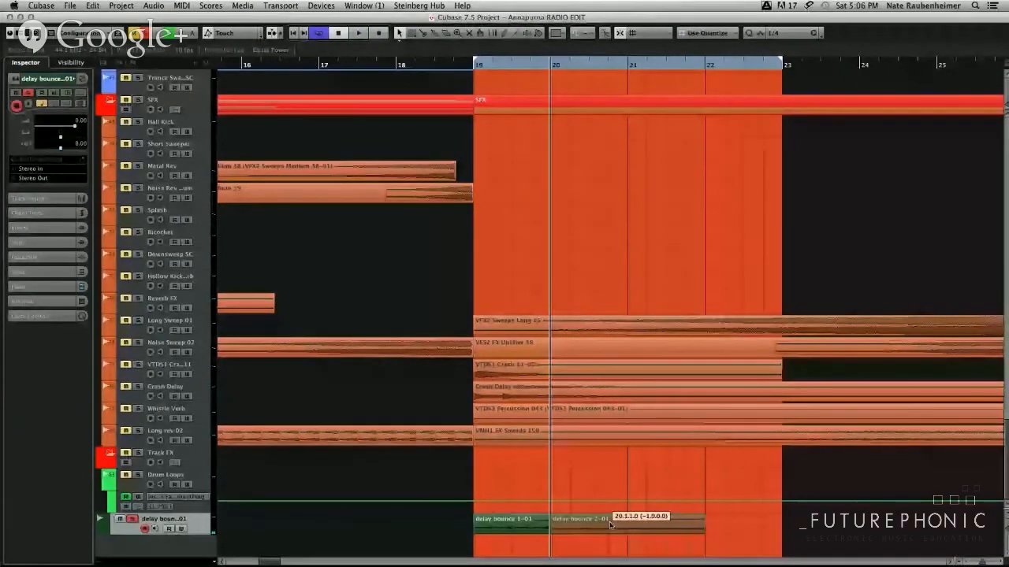
key(space)
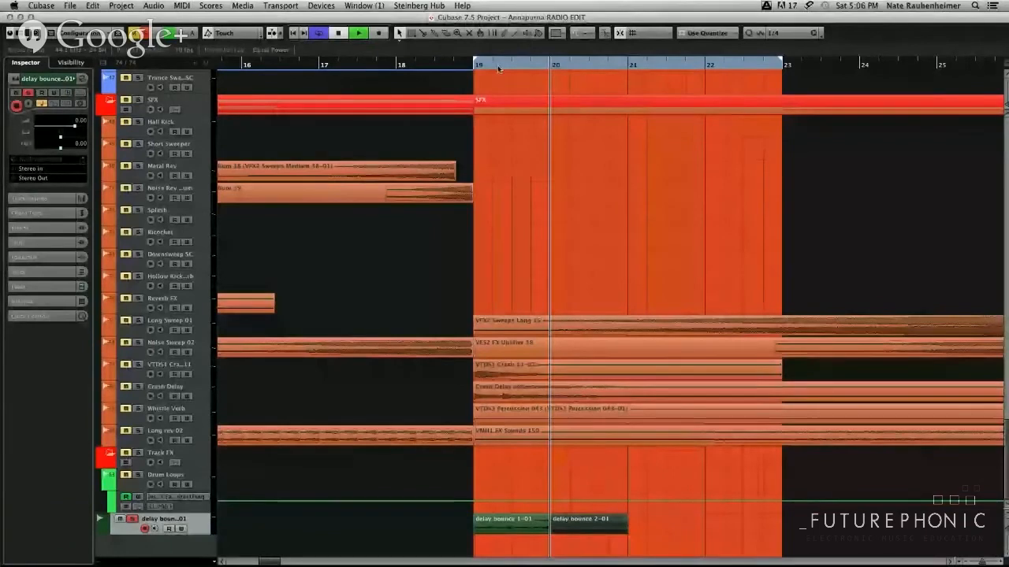
Glue bars 19 and 20 into one part and raise its delay bounce 2 event to about 9.1 dB in the Audio Part Editor.
key(ctrl+z)
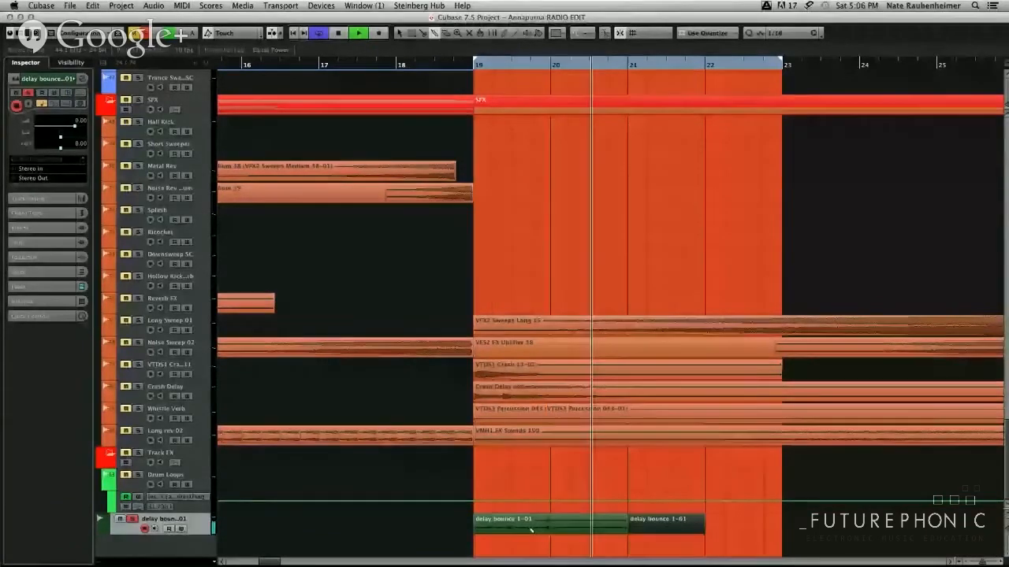
double_click(596, 529)
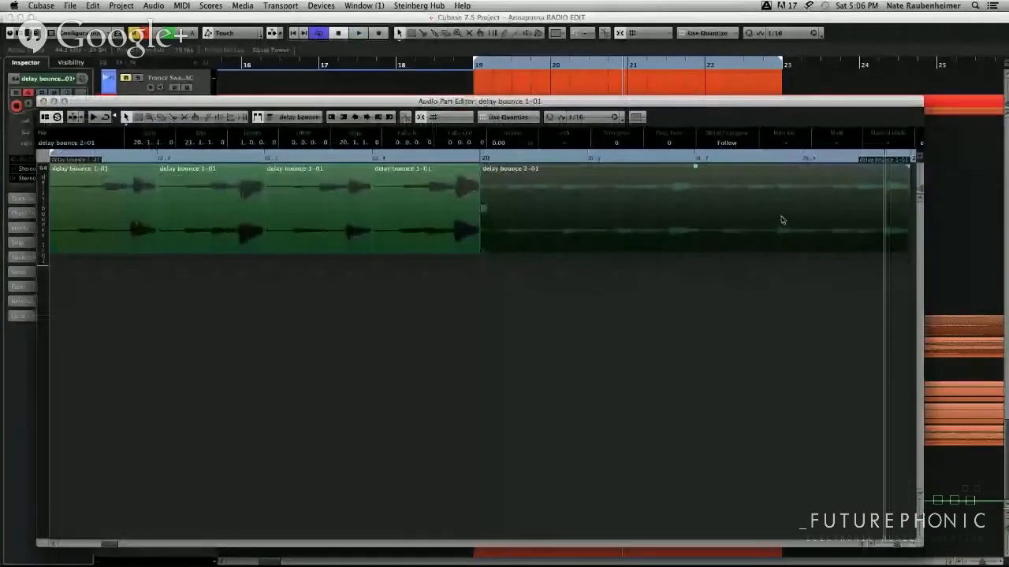
key(g)
drag(373, 166, 385, 110)
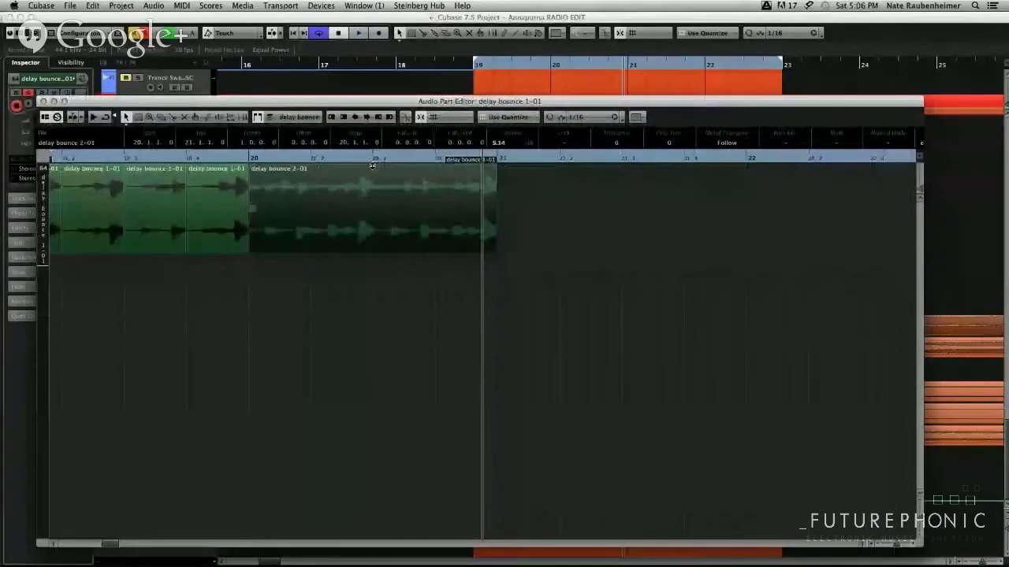
Try slicing the delay bounce 2 event at the second beat of bar 20, and undo the slice.
alt+click(311, 233)
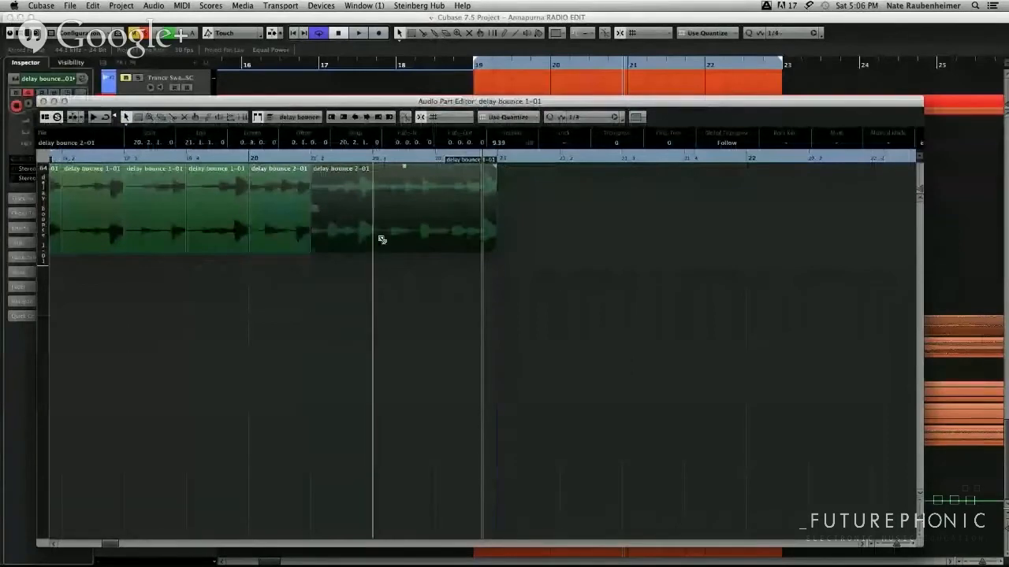
key(super+z)
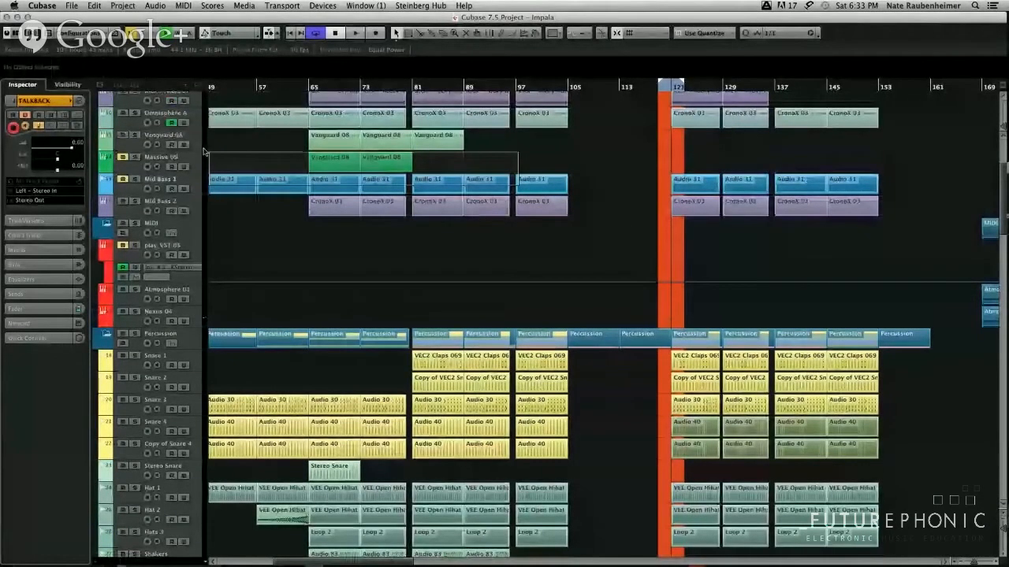
In the Impala project, set the loop range from bar 65 to bar 73 and play it from its start.
scroll(399, 134, left, 3)
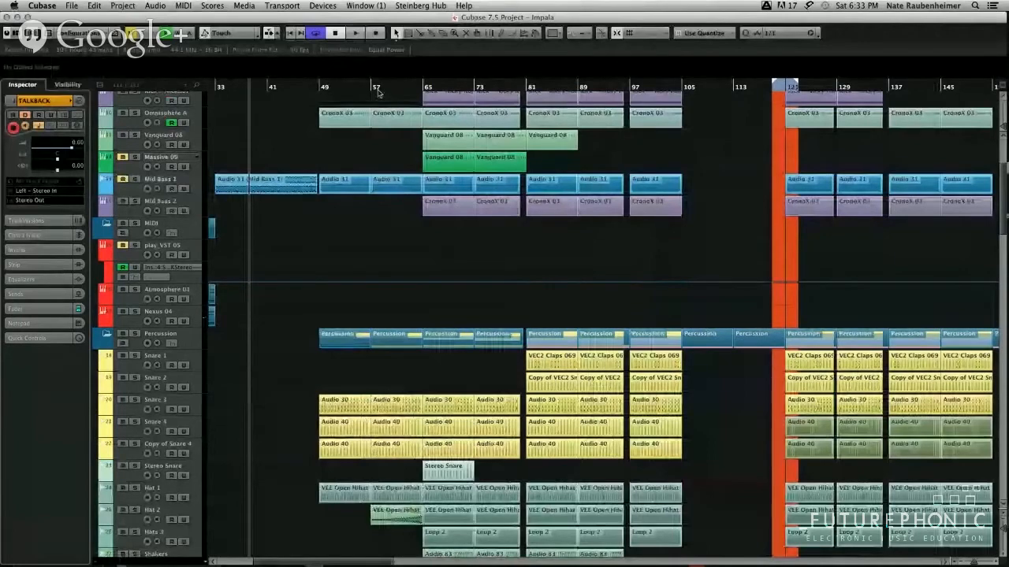
scroll(434, 110, left, 5)
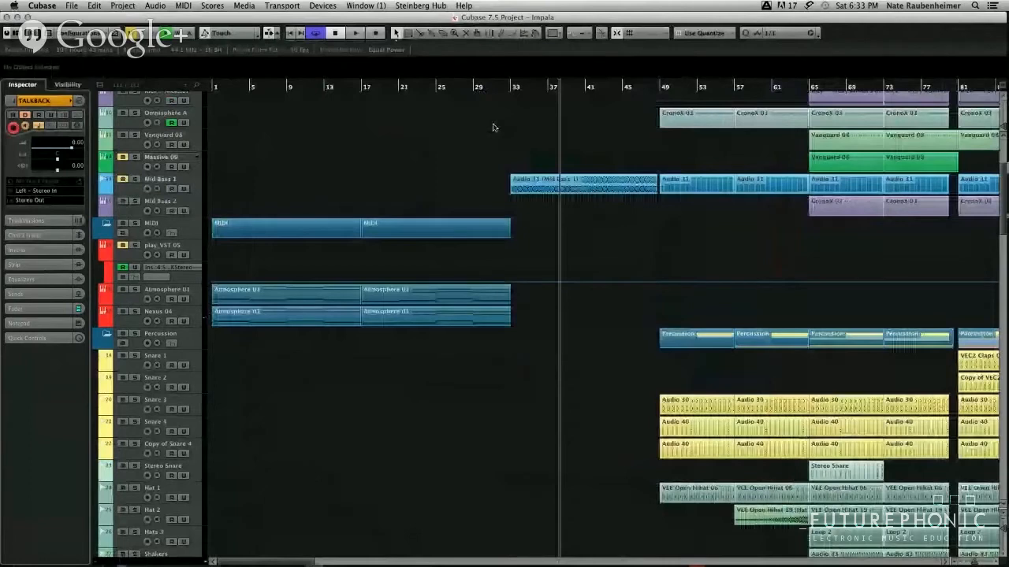
scroll(494, 128, right, 5)
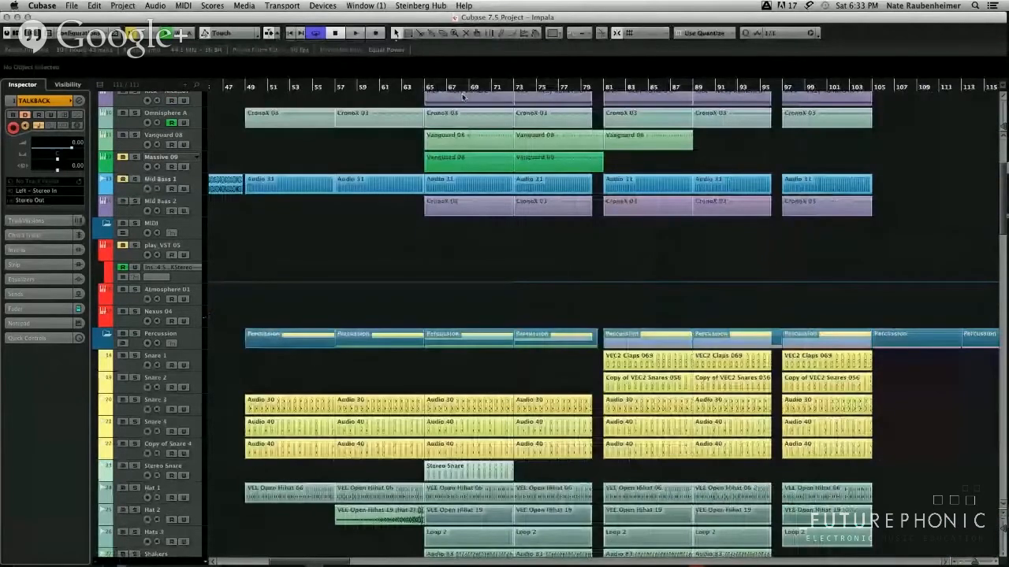
key(p)
scroll(542, 213, up, 1)
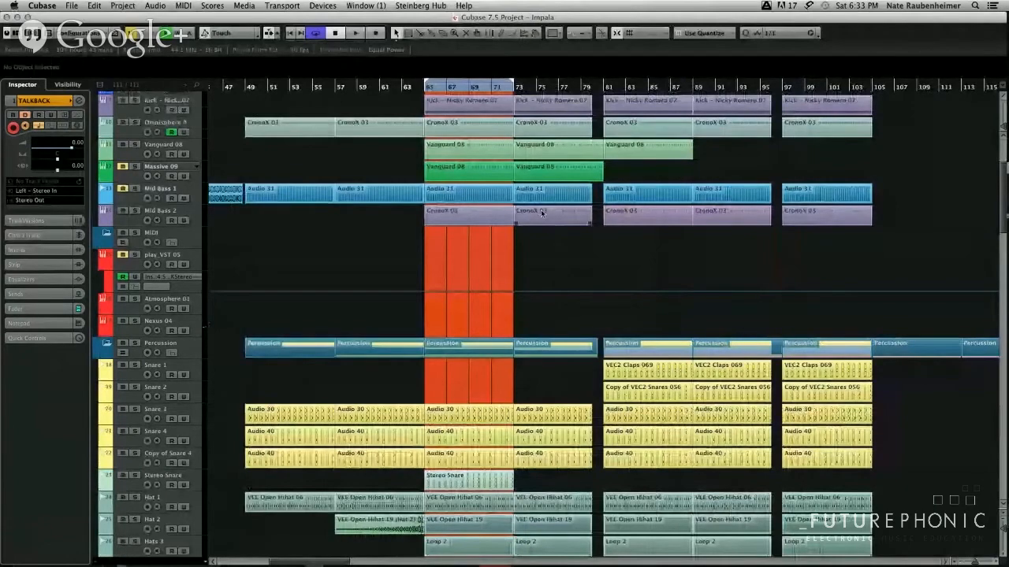
key(h)
scroll(266, 212, up, 3)
key(space)
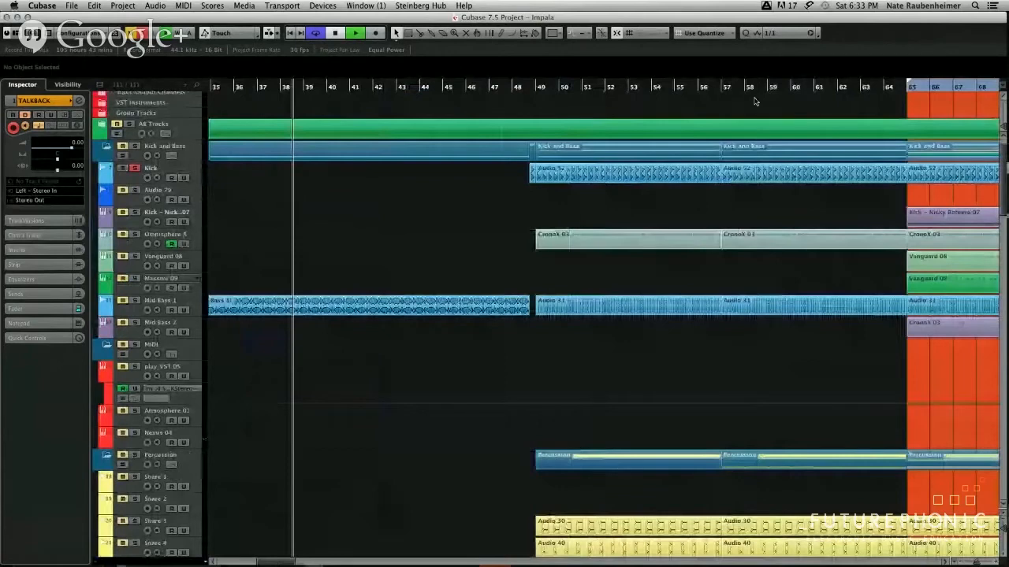
key(1)
key(g)
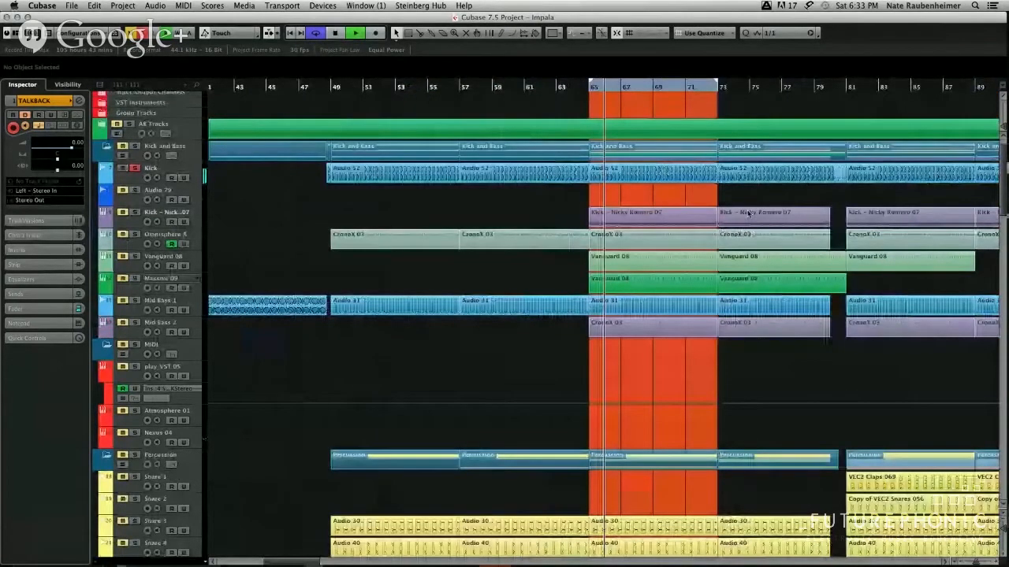
Select the Audio 52 event that starts at bar 65, along with its Kick track.
key(h)
click(450, 178)
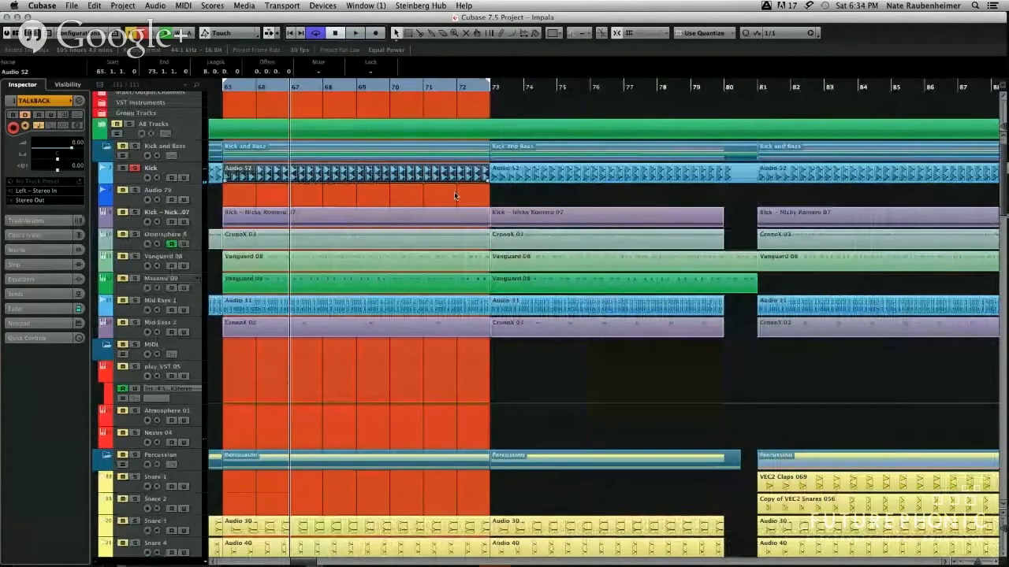
click(446, 173)
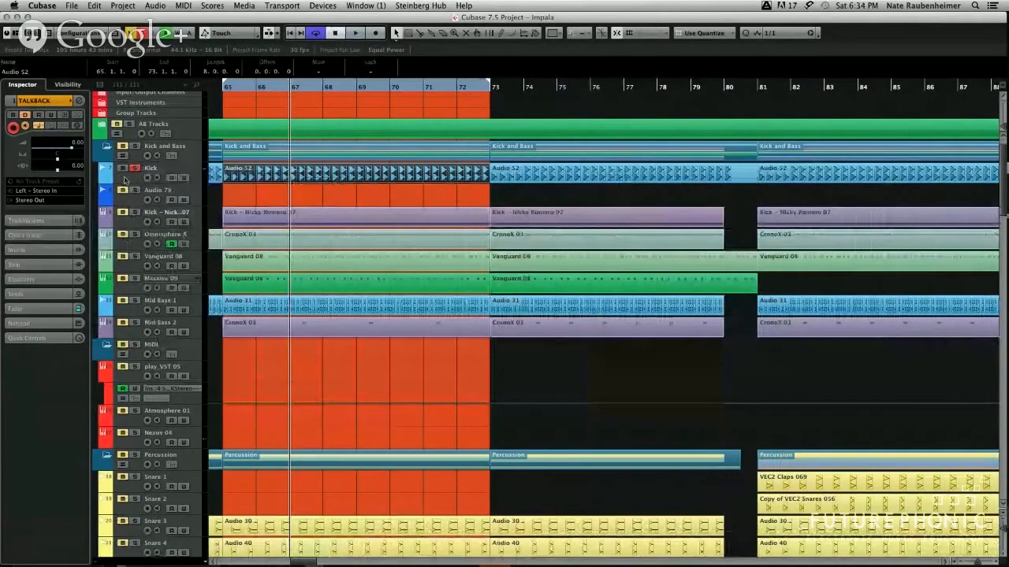
click(146, 176)
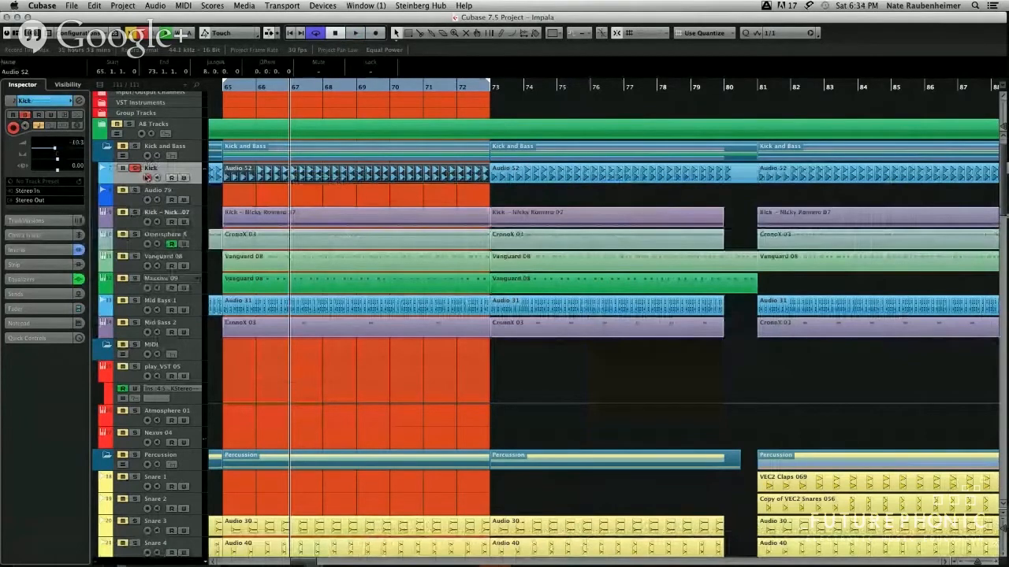
Place the playhead just before bar 65, solo the Kick – Nicky Romero 07 track and open its KICK instrument.
click(217, 88)
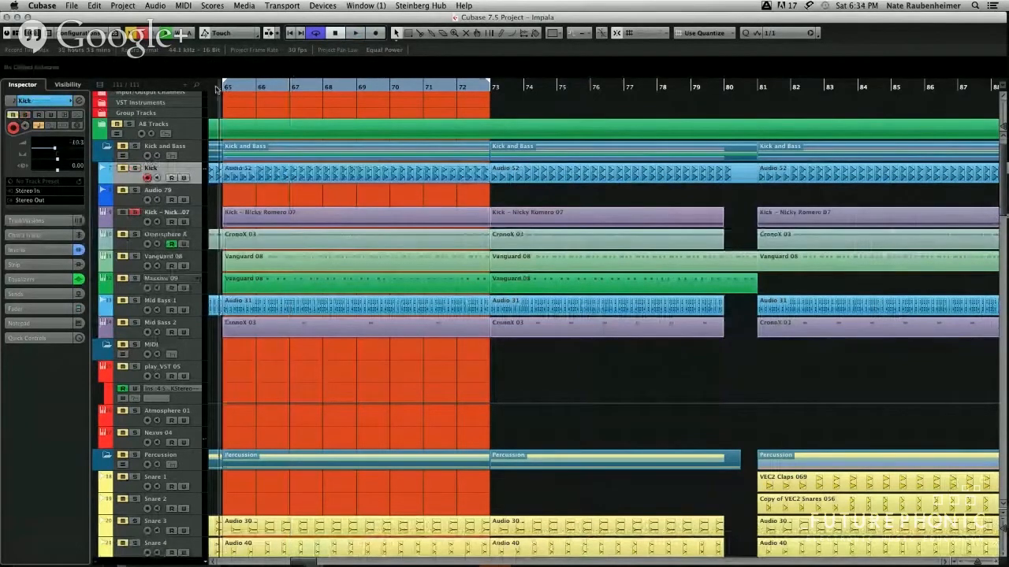
click(110, 217)
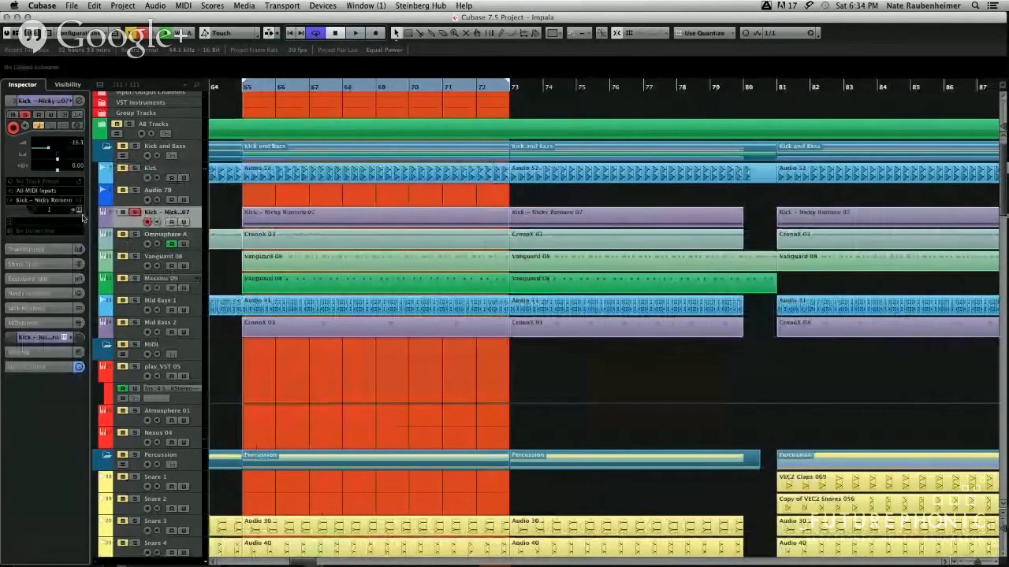
click(79, 210)
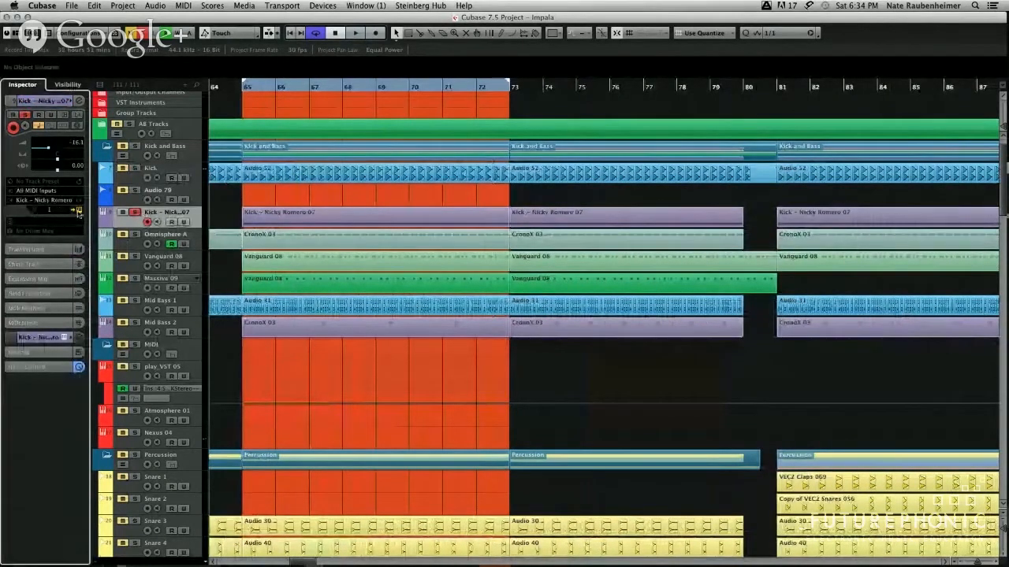
click(79, 210)
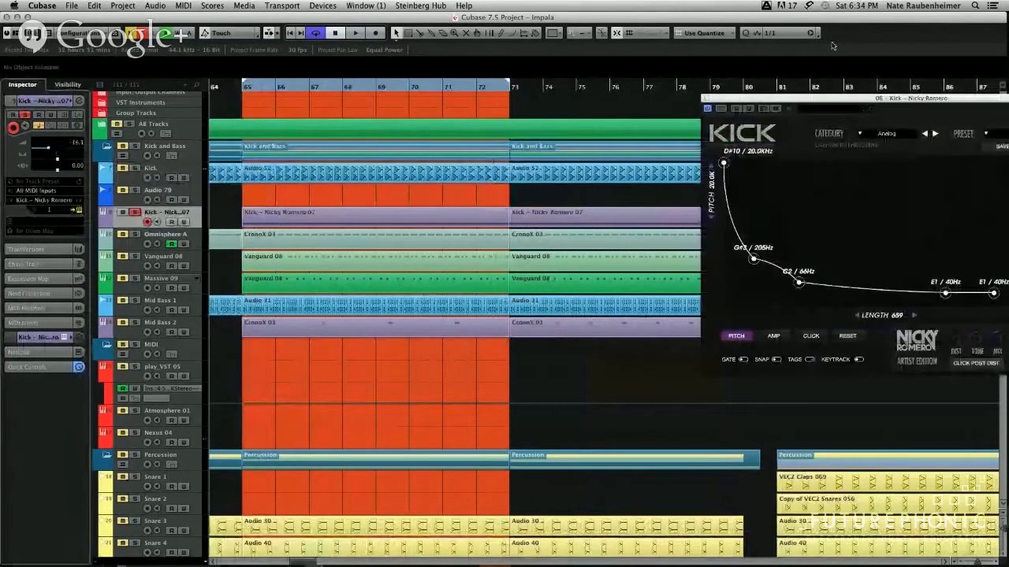
Play the kick and raise the second pitch-envelope point to C#4 / 284 Hz, placing it slightly later.
drag(833, 98, 588, 95)
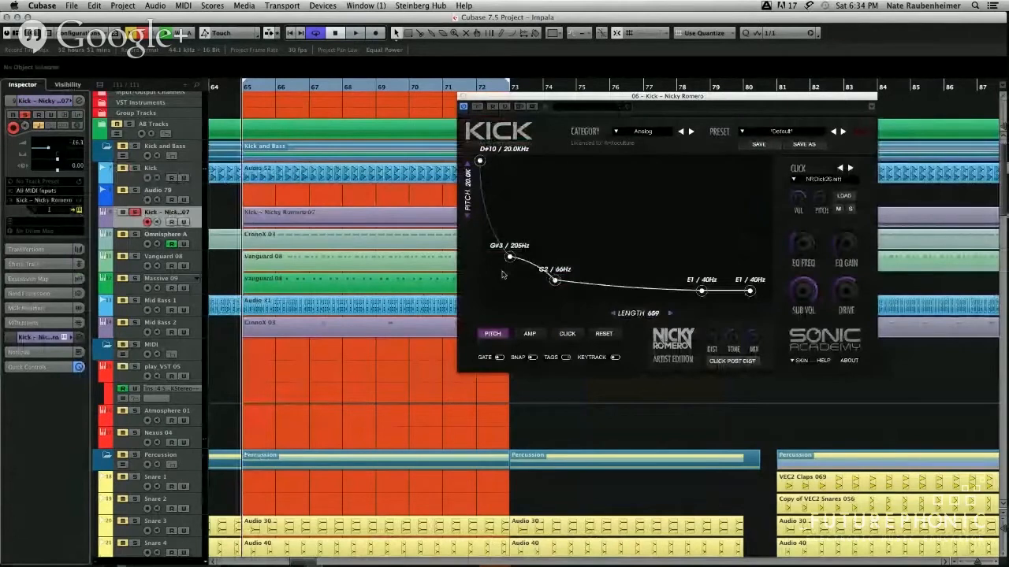
key(space)
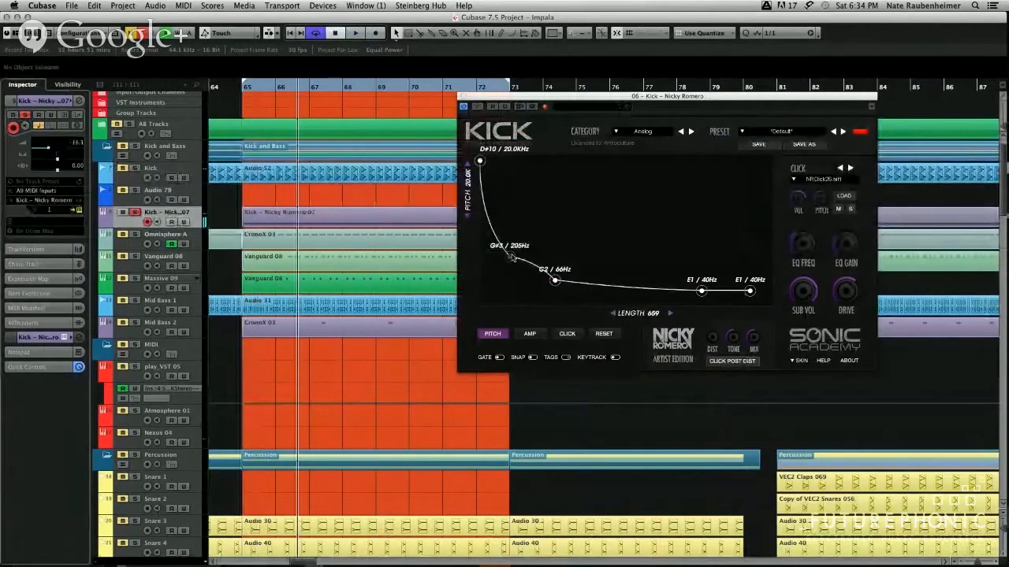
drag(510, 256, 518, 251)
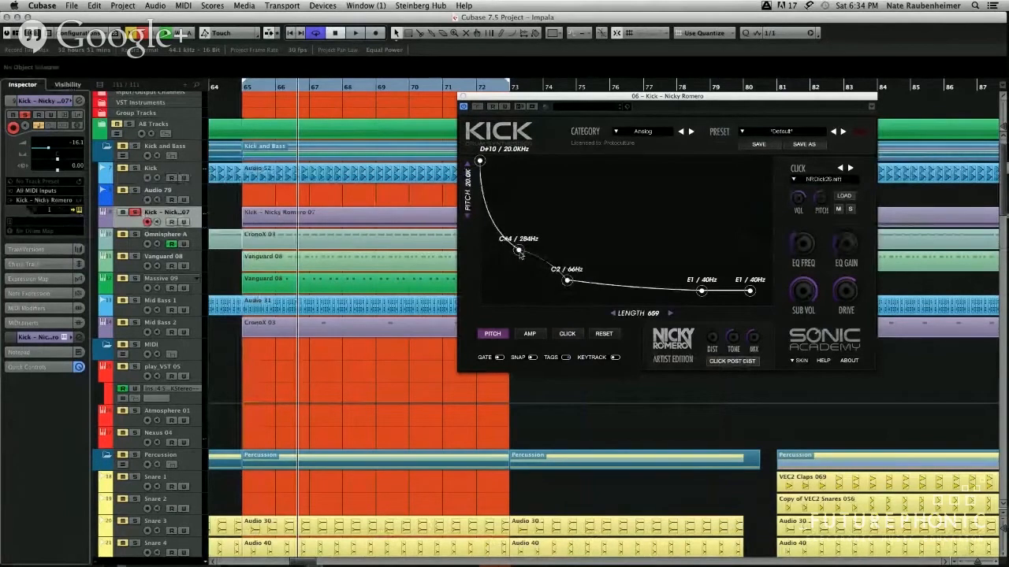
Audition the kick while viewing its amplitude envelope, and return to the pitch envelope.
key(space)
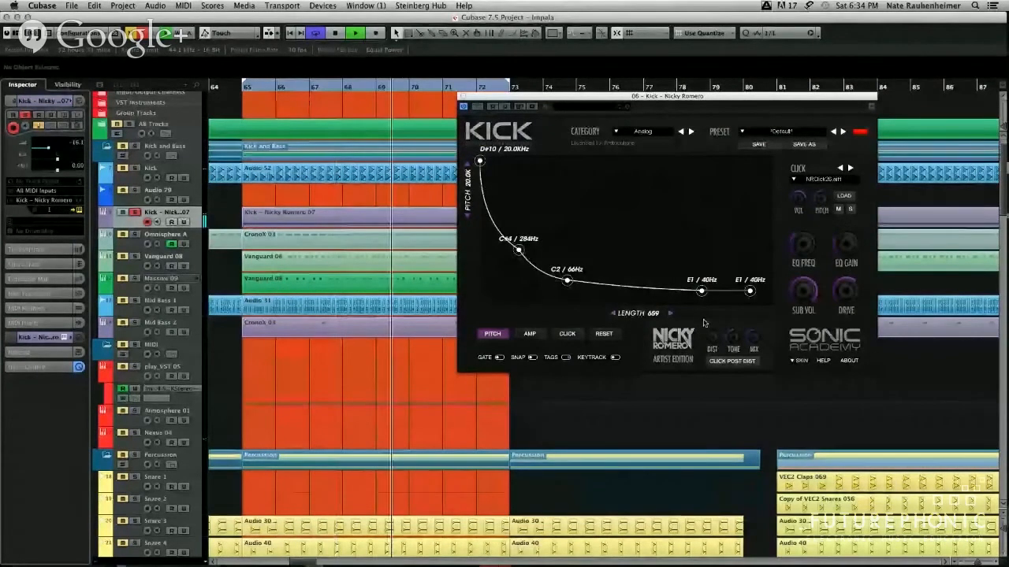
click(530, 335)
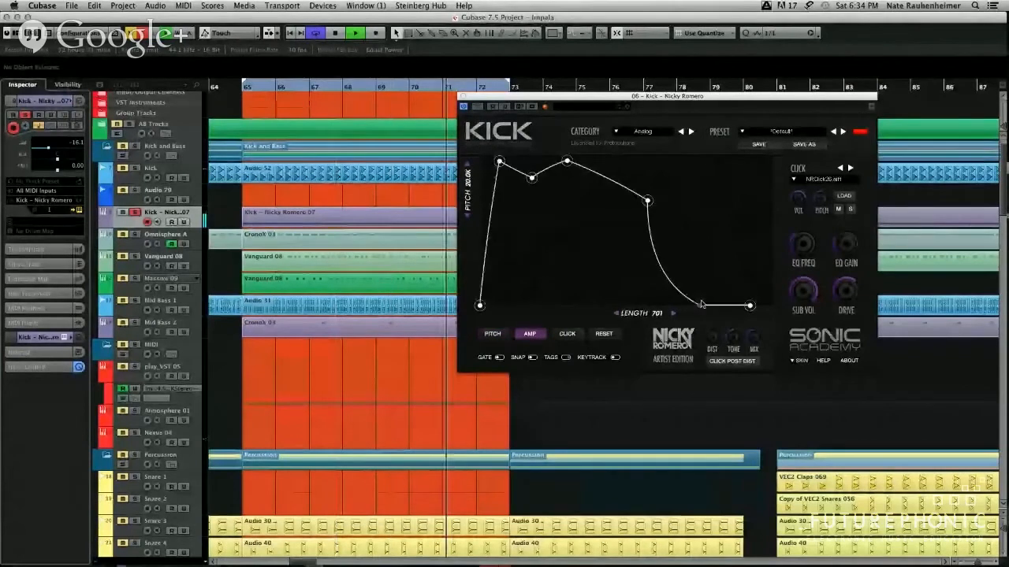
click(492, 333)
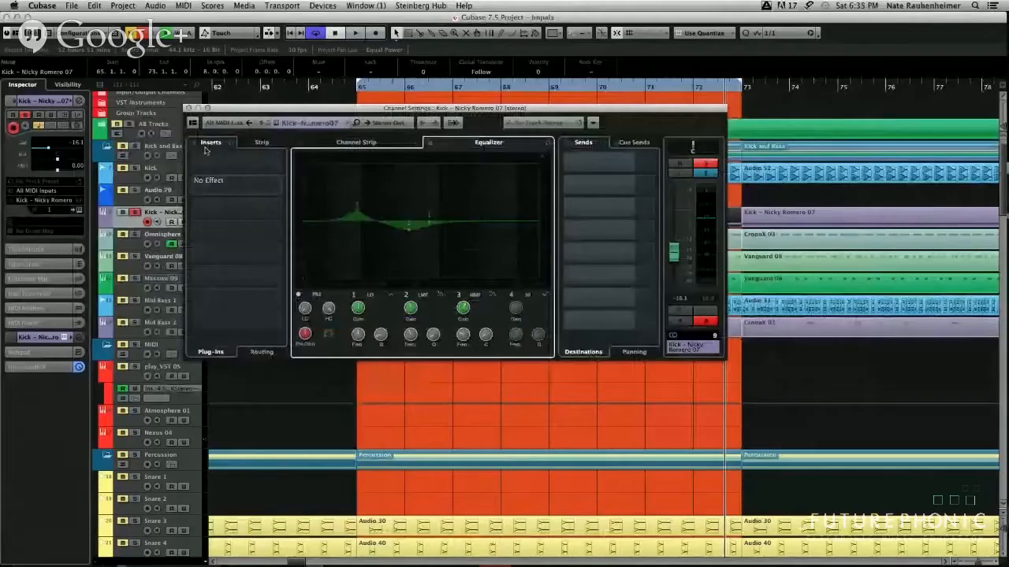
Open the Kick – Nicky Romero 07 channel settings and switch EQ band 1 off and back on.
key(e)
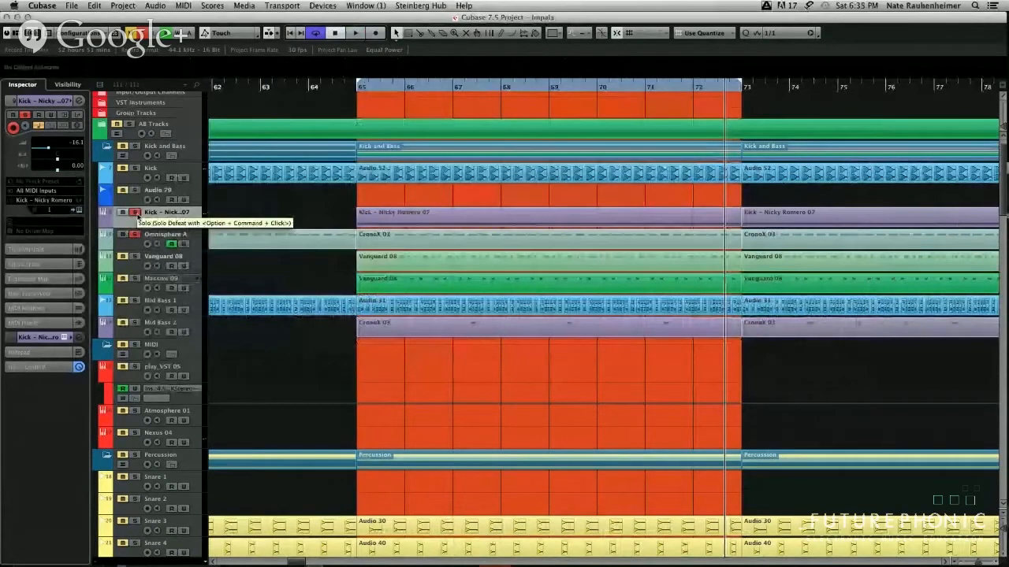
click(80, 211)
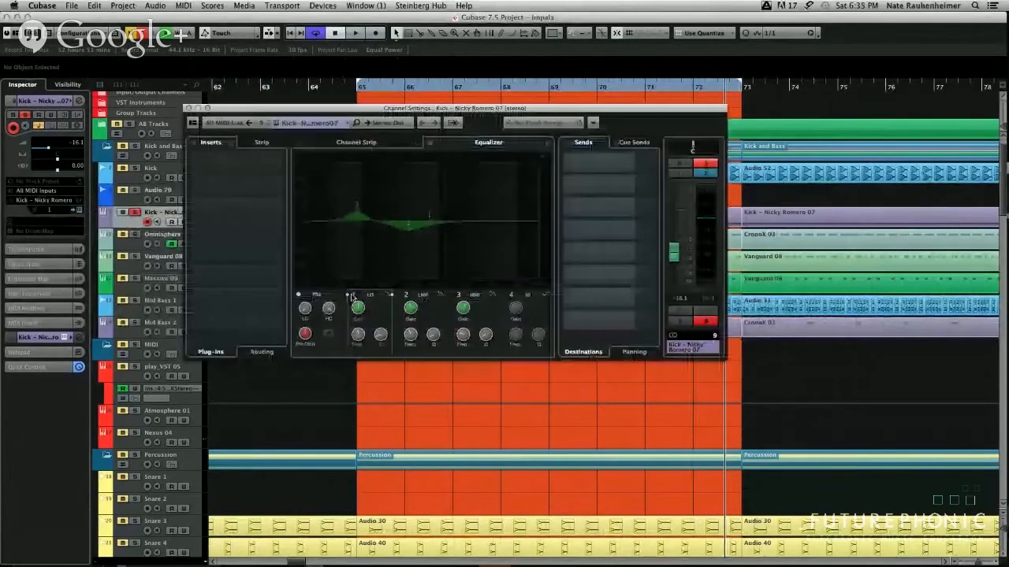
click(348, 295)
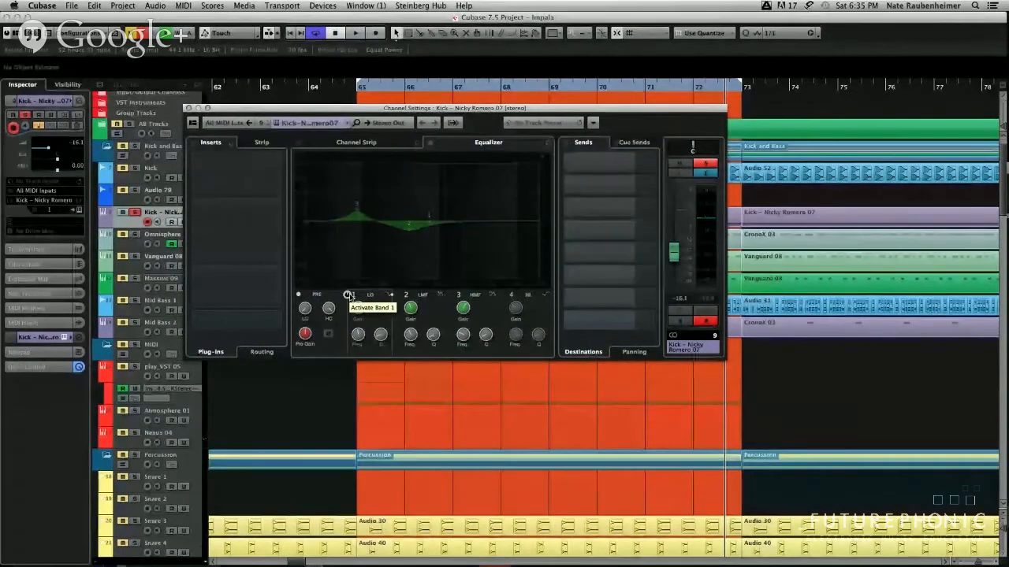
click(348, 296)
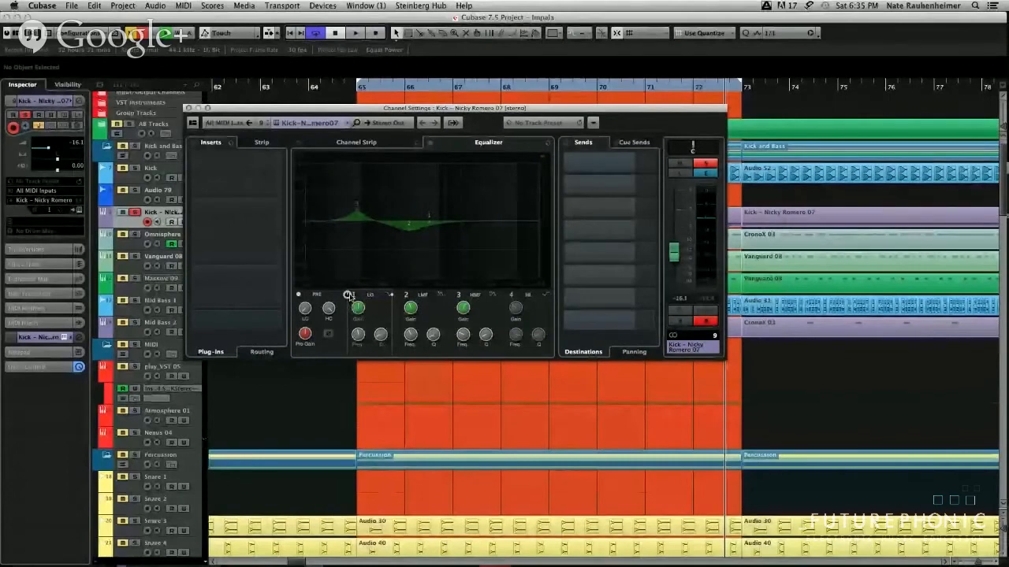
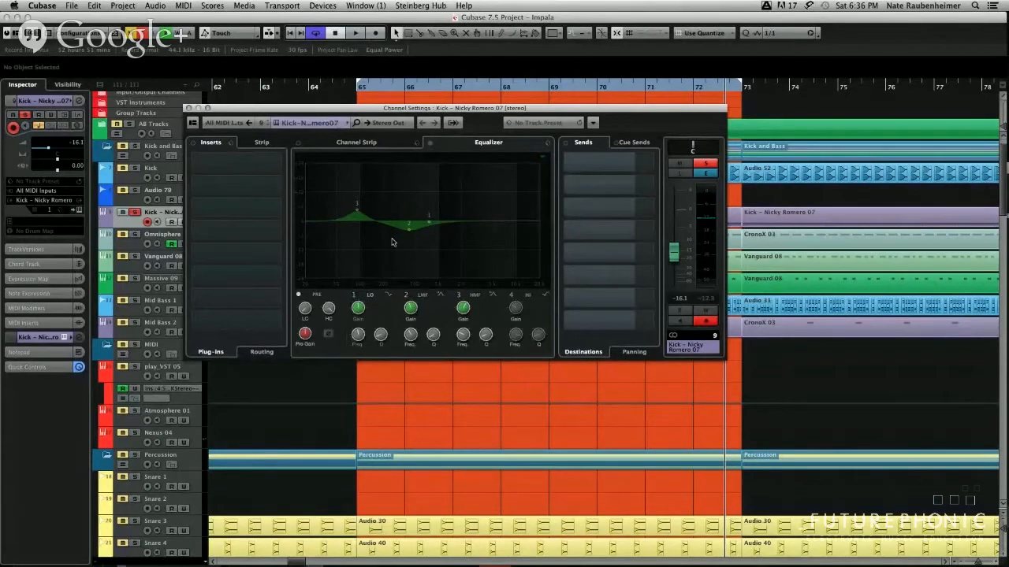
Raise the EQ's band 2 dip slightly on the Kick – Nicky Romero 07 channel and close the channel settings.
drag(412, 231, 410, 227)
drag(408, 233, 408, 228)
click(188, 108)
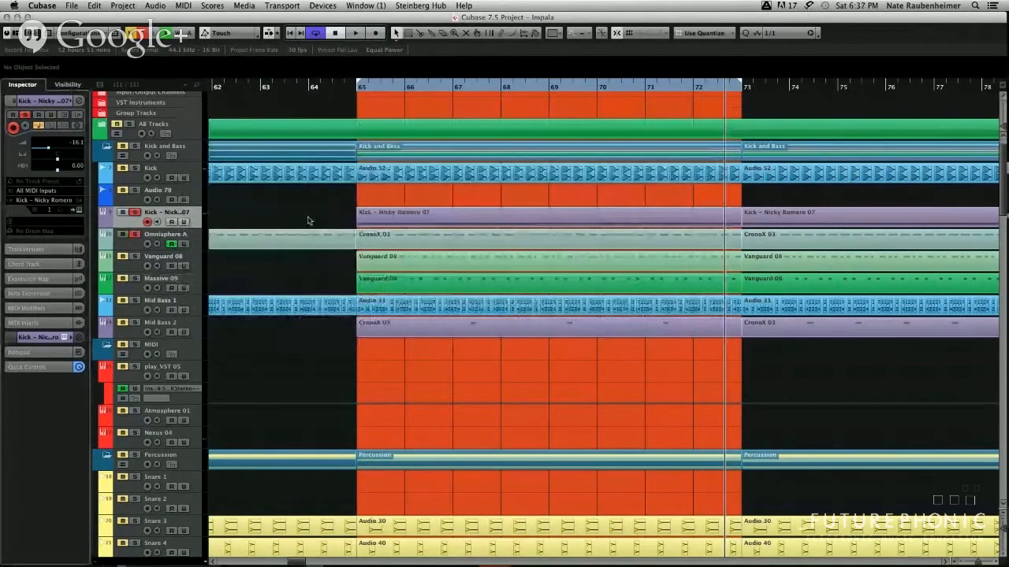
Select the Omnisphere A track and open its Omnisphere instrument.
key(h)
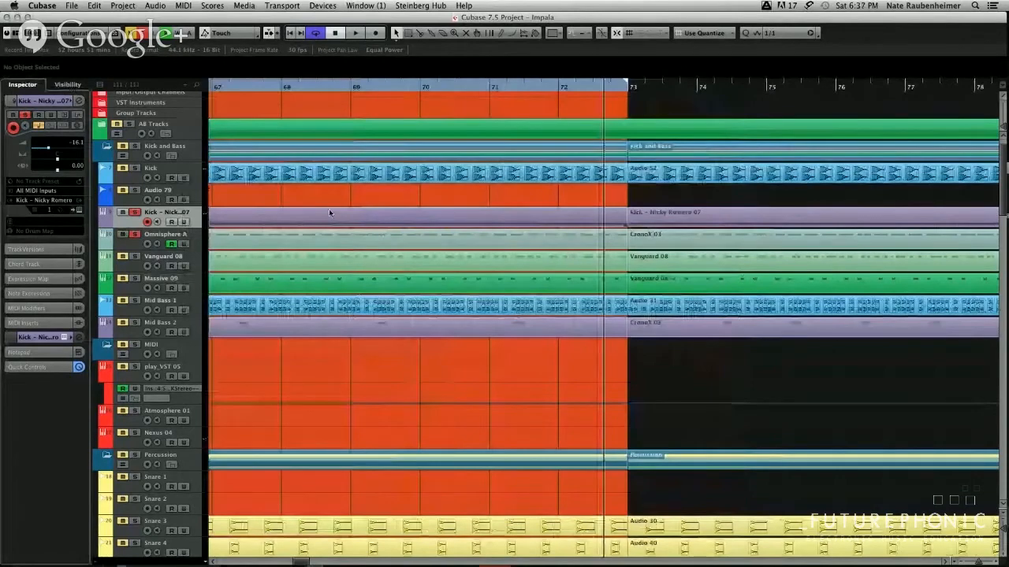
key(g)
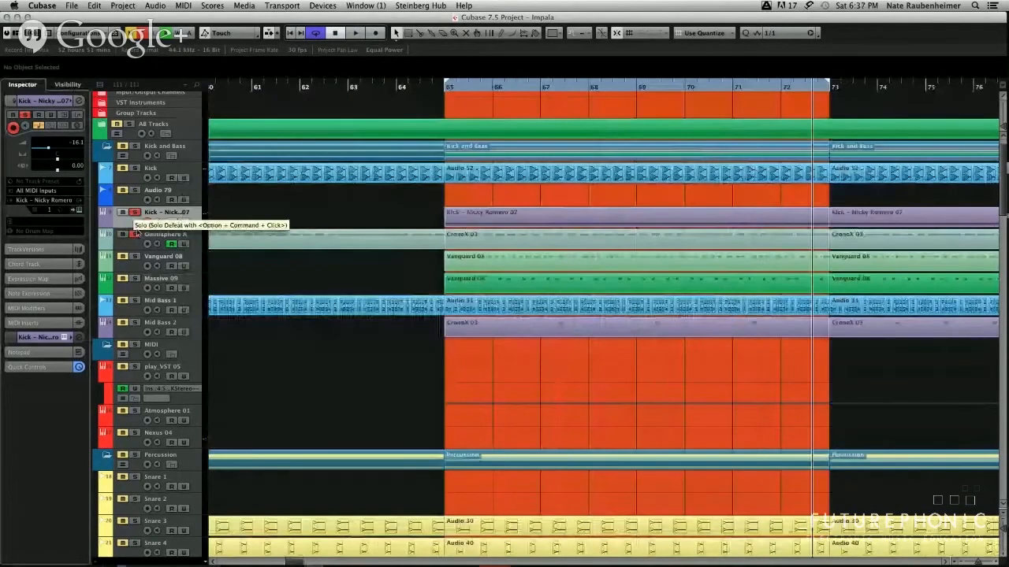
click(131, 243)
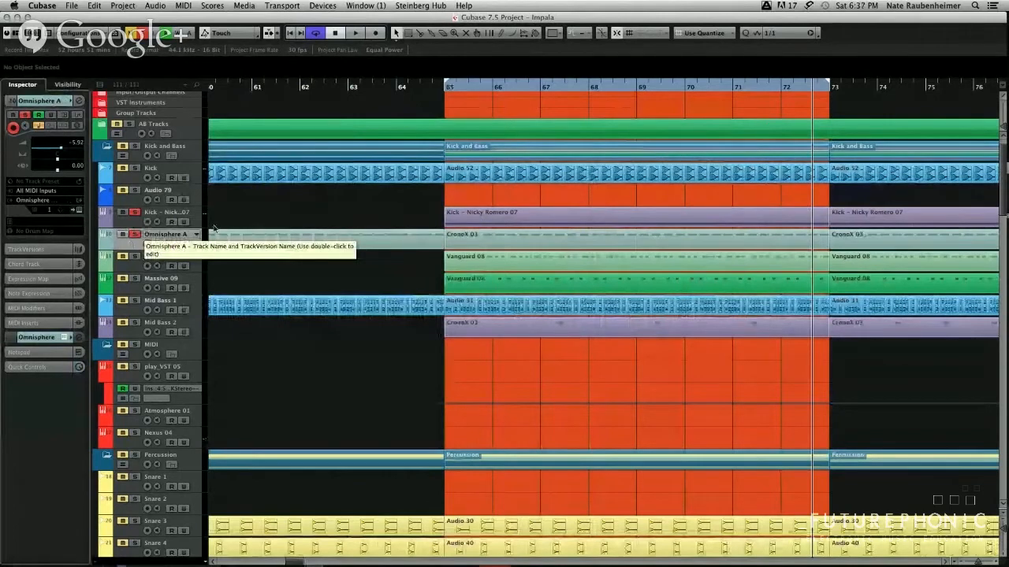
click(80, 210)
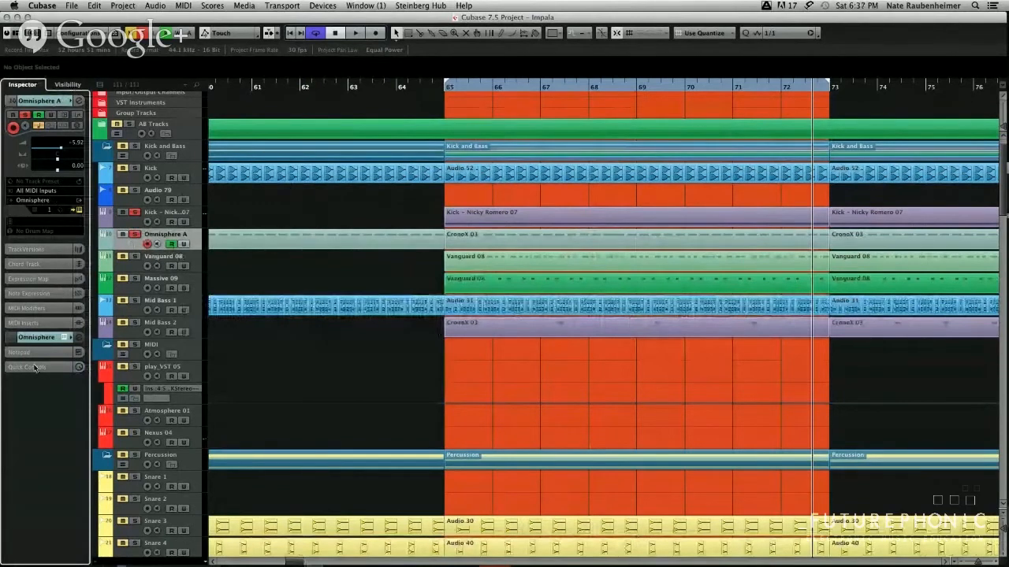
click(64, 336)
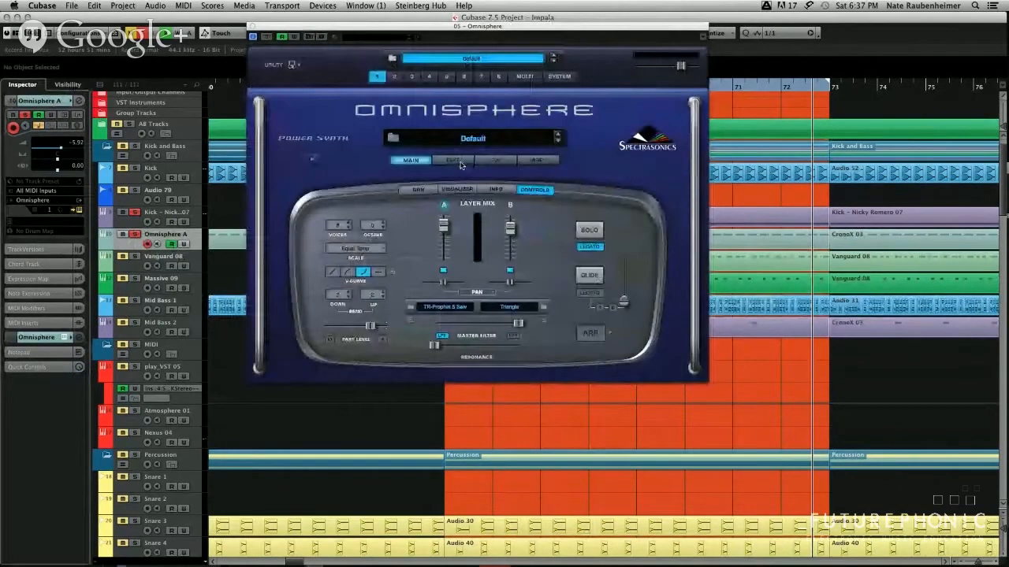
Show Omnisphere's edit page for Layer A and browse the soundsource list around TR-Prophet 5 Saw.
click(454, 160)
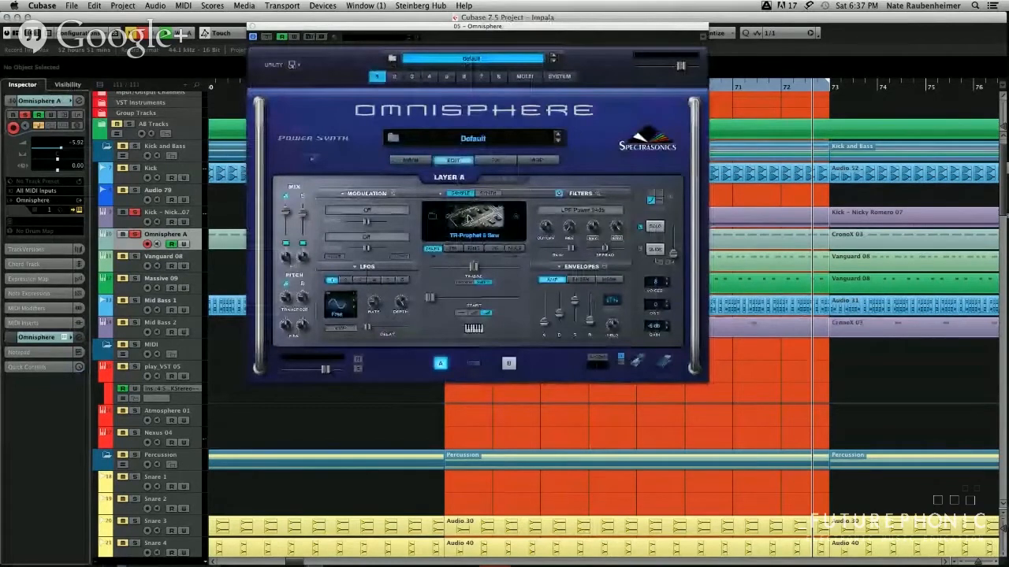
click(470, 220)
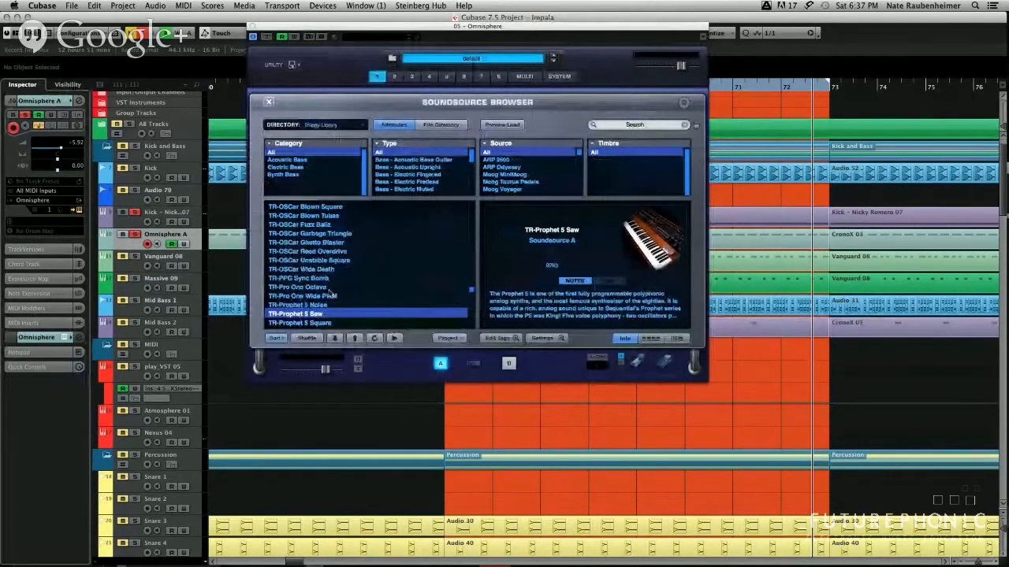
scroll(315, 284, down, 2)
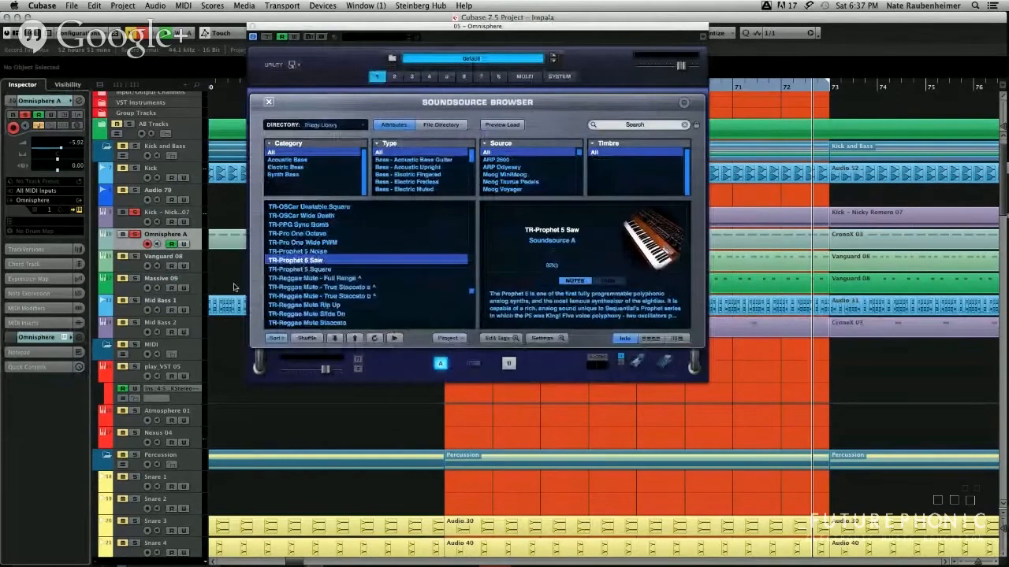
Browse the soundsources above TR-Prophet 5 Saw, close the Soundsource Browser and show Layer A's filter envelope.
scroll(337, 237, up, 1)
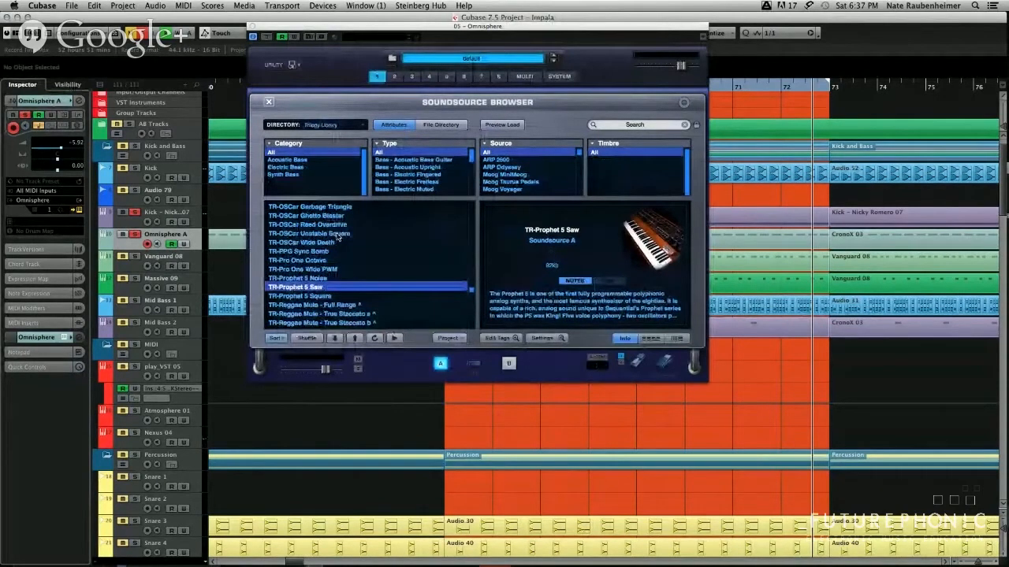
scroll(337, 236, up, 2)
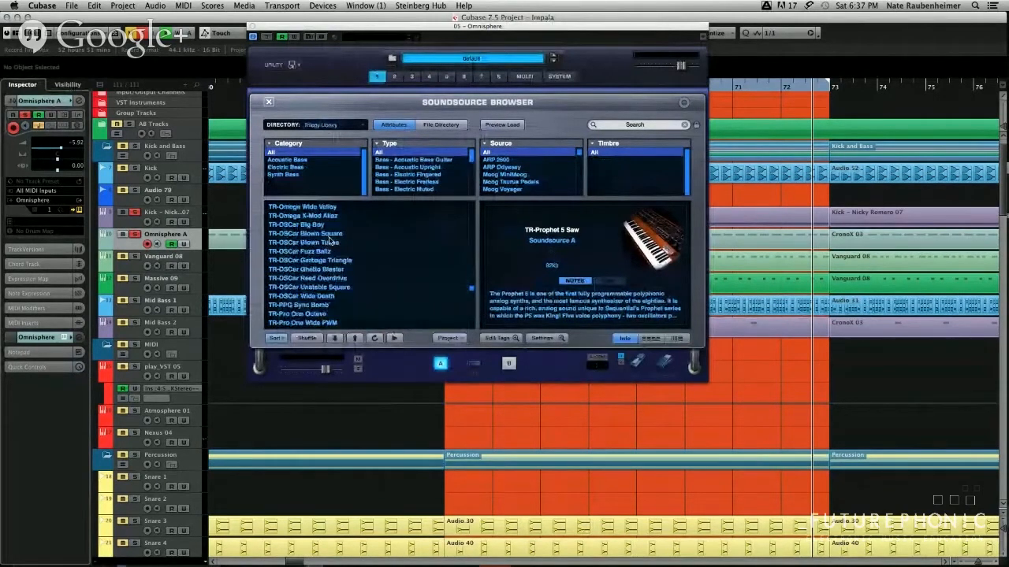
scroll(331, 242, up, 1)
scroll(331, 242, up, 2)
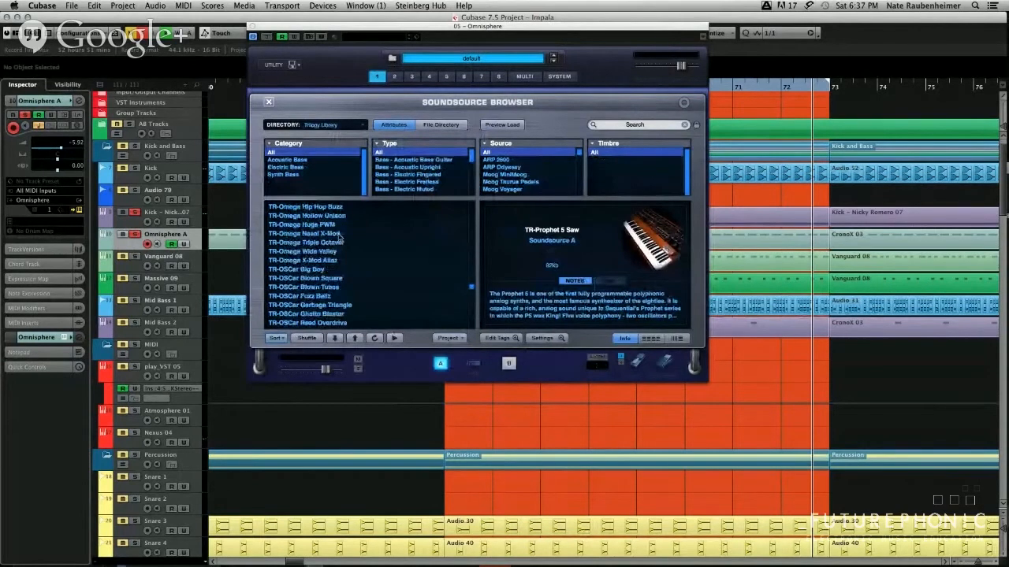
scroll(334, 251, down, 5)
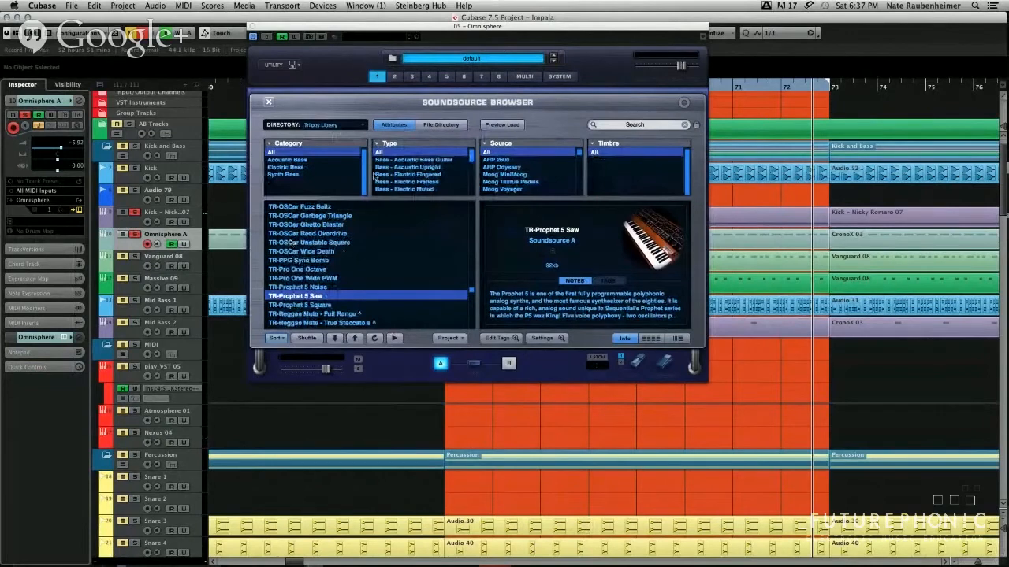
key(Escape)
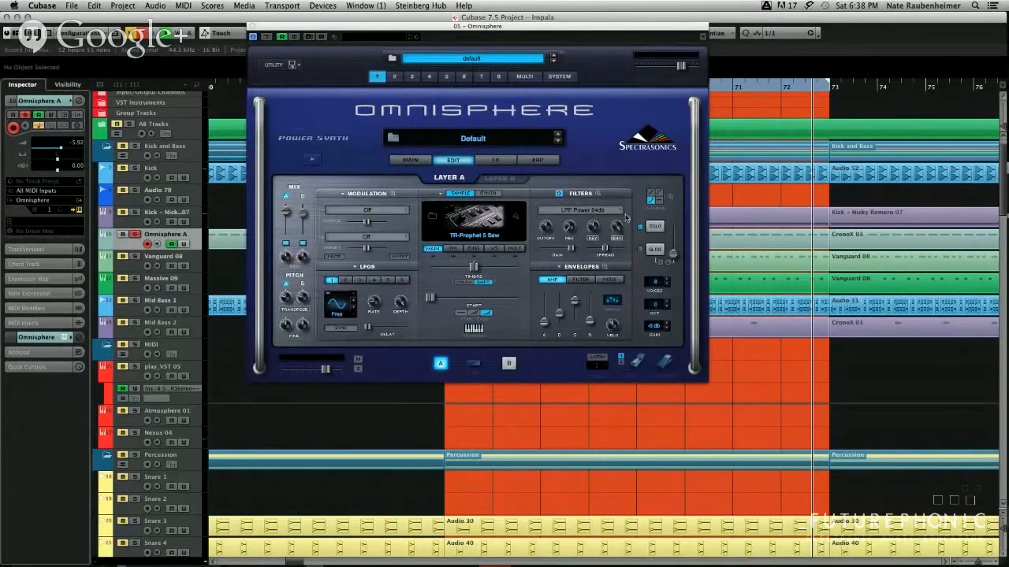
click(580, 279)
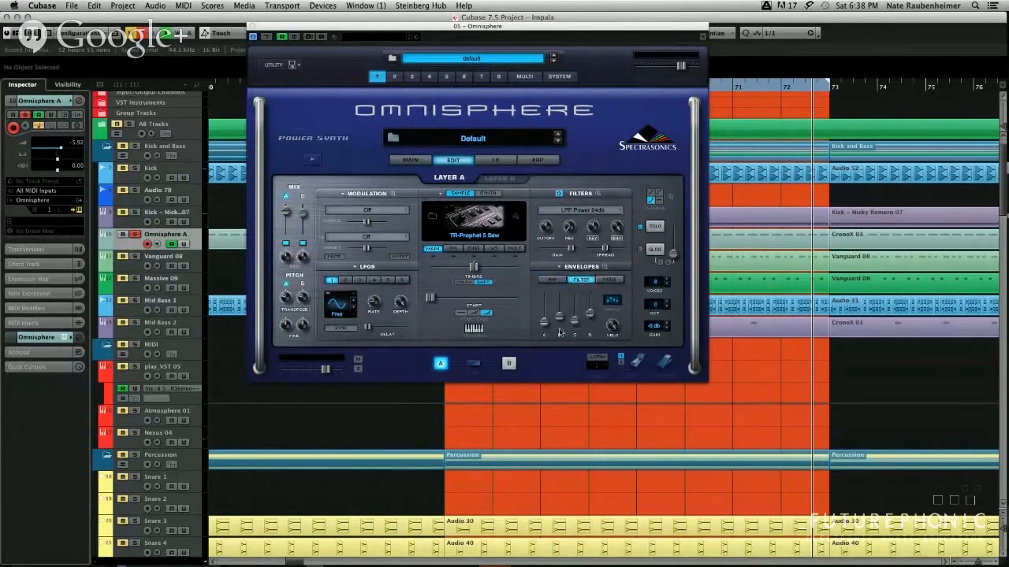
Play the Kick – Nicky Romero 07 and Omnisphere A tracks together, leaving the Omnisphere window, and stop playback.
click(138, 213)
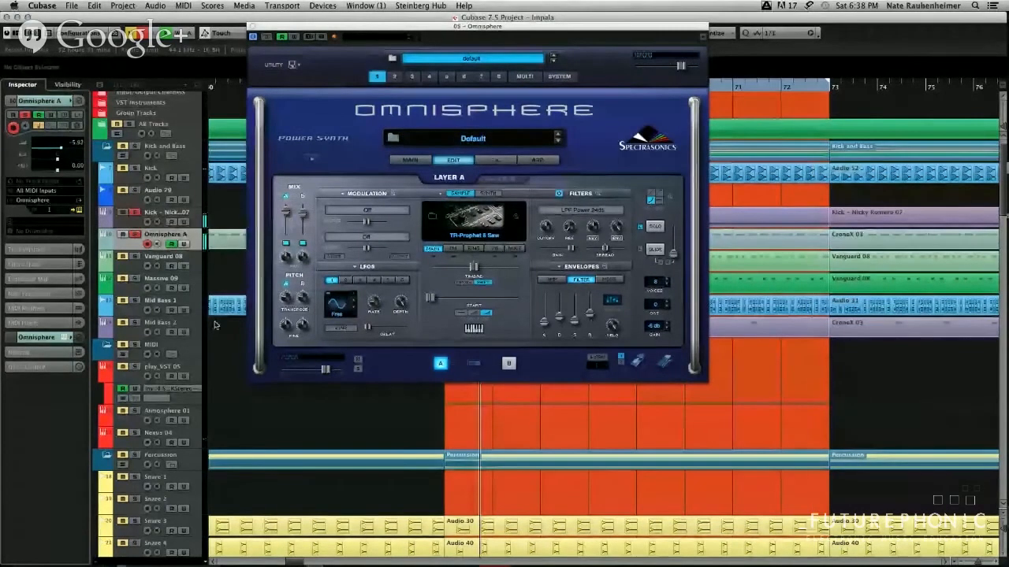
click(216, 309)
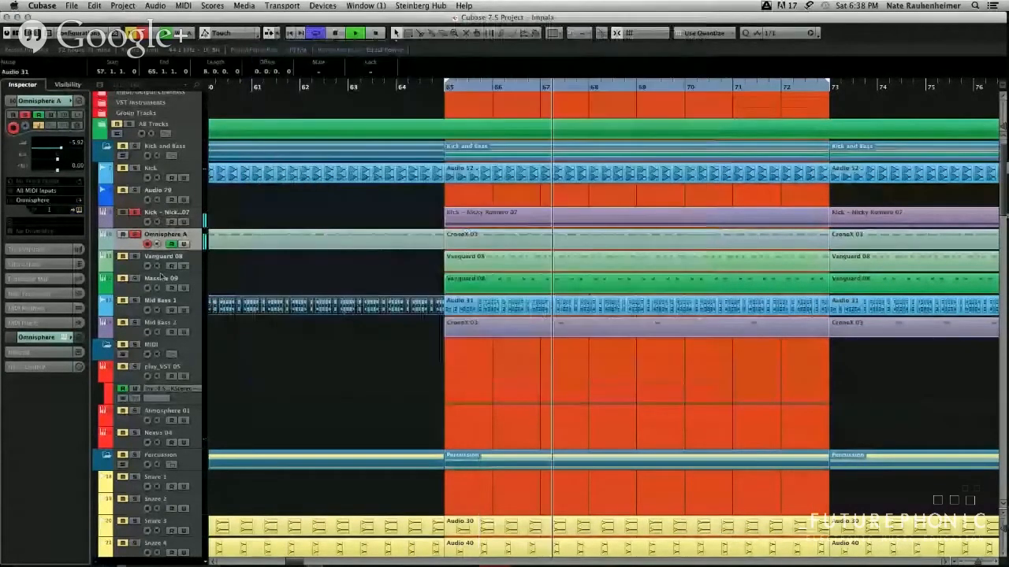
key(space)
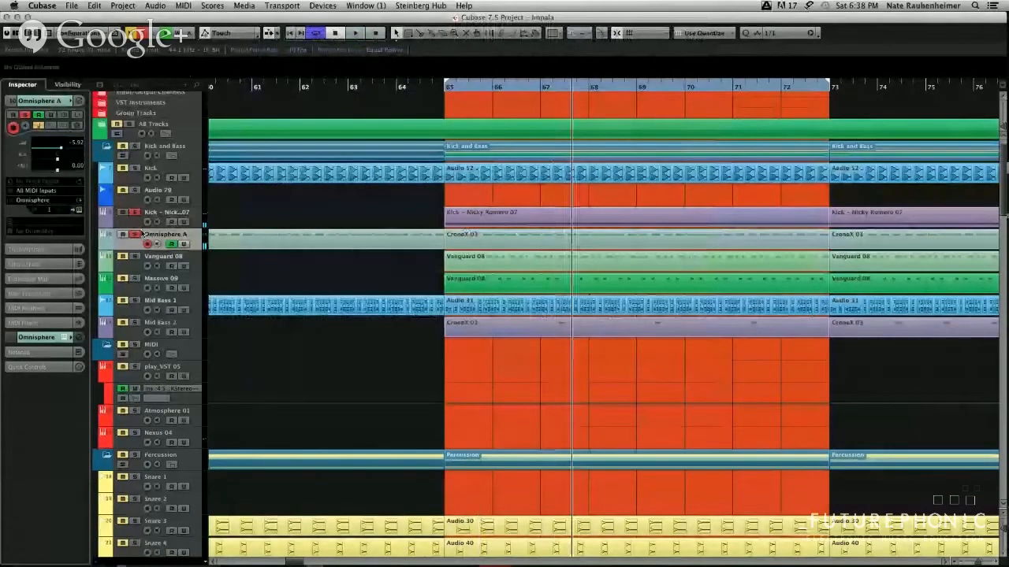
Open the Omnisphere A channel settings, inspect the SPL TwinTube and FabFilter Saturn inserts, and close the windows.
click(143, 234)
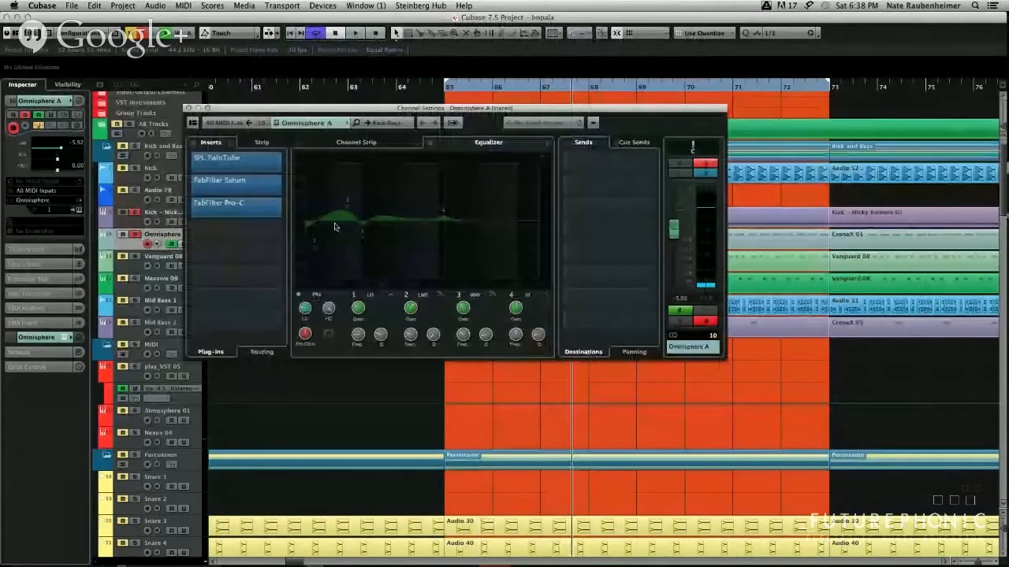
click(227, 162)
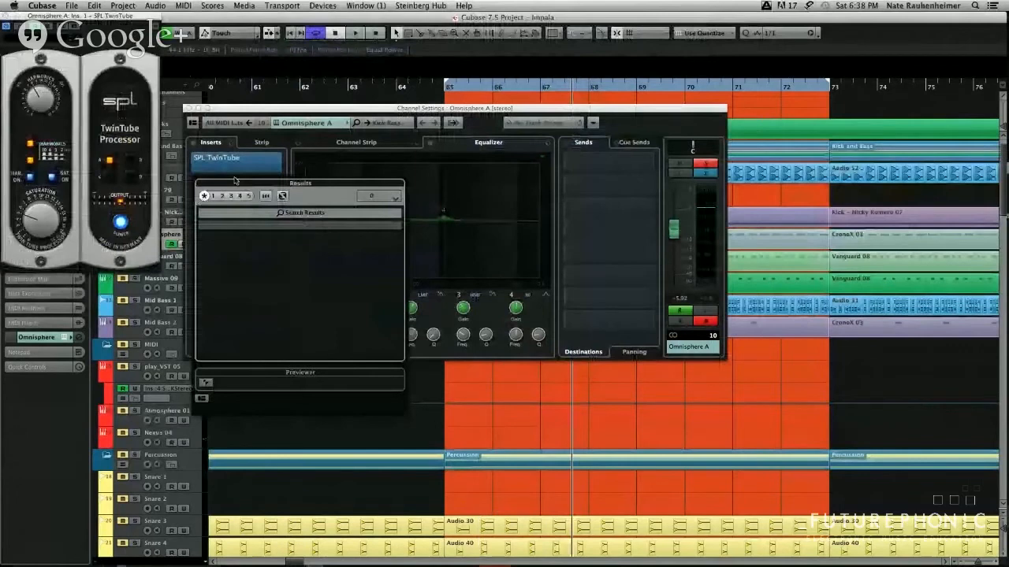
click(236, 178)
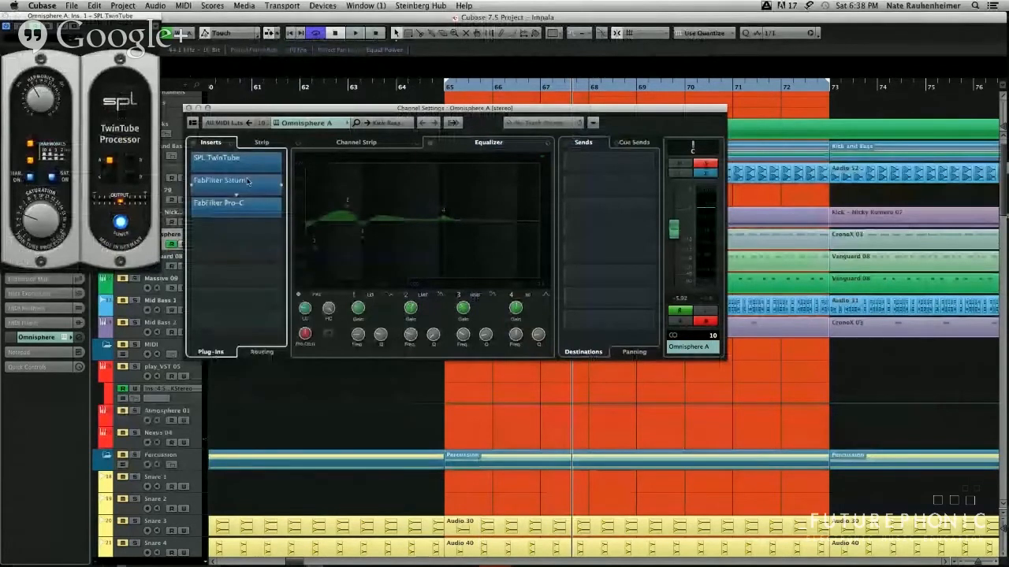
click(248, 181)
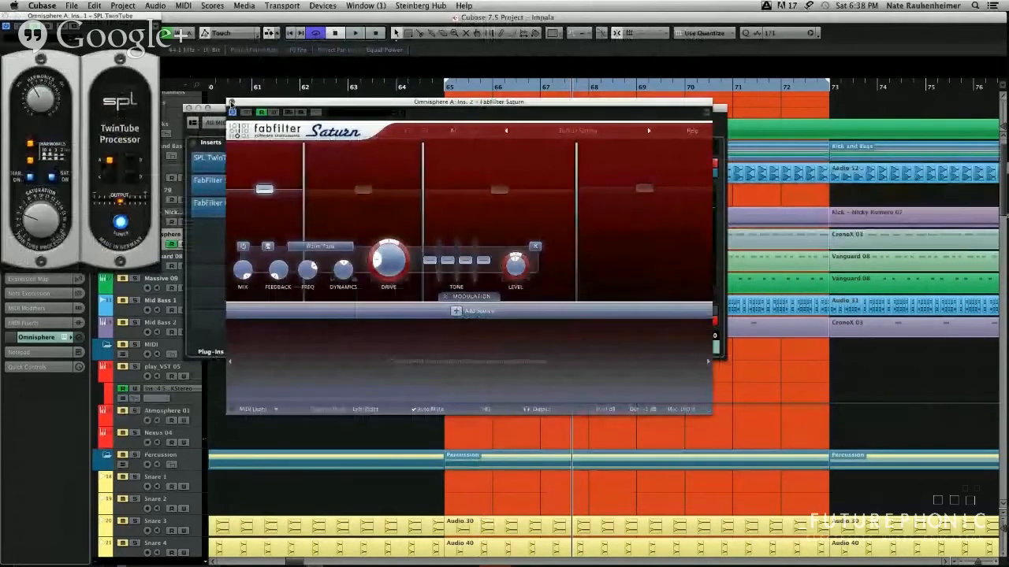
click(231, 103)
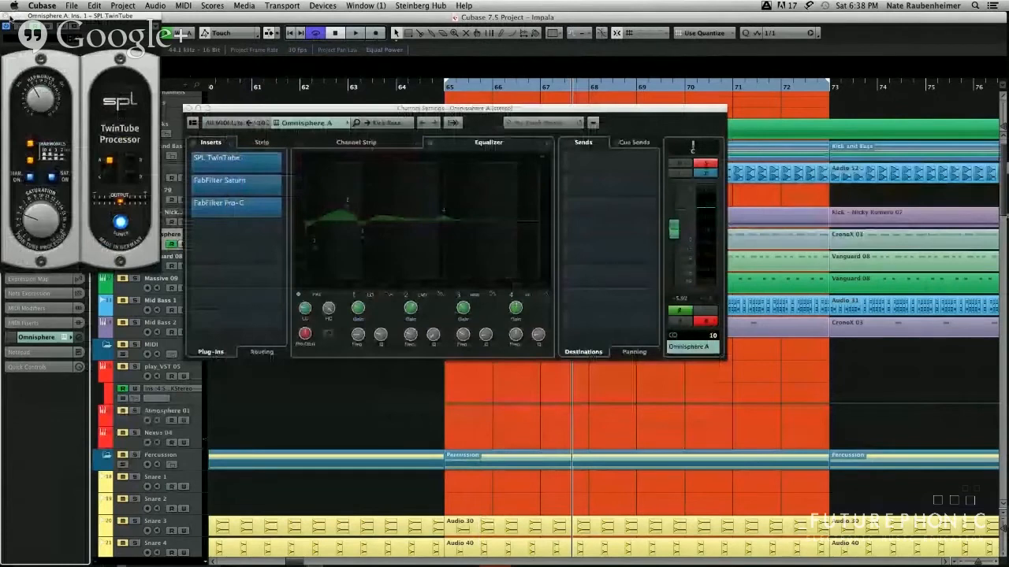
click(10, 18)
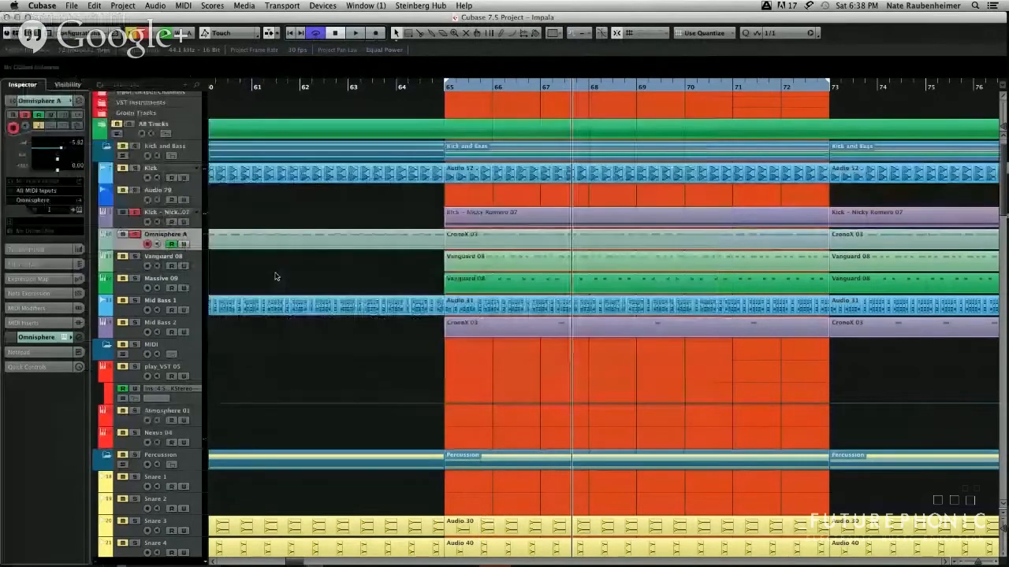
Solo only the Mid Bass 1 track, start playback and open its Audio 31 part at bar 65 for editing.
click(134, 212)
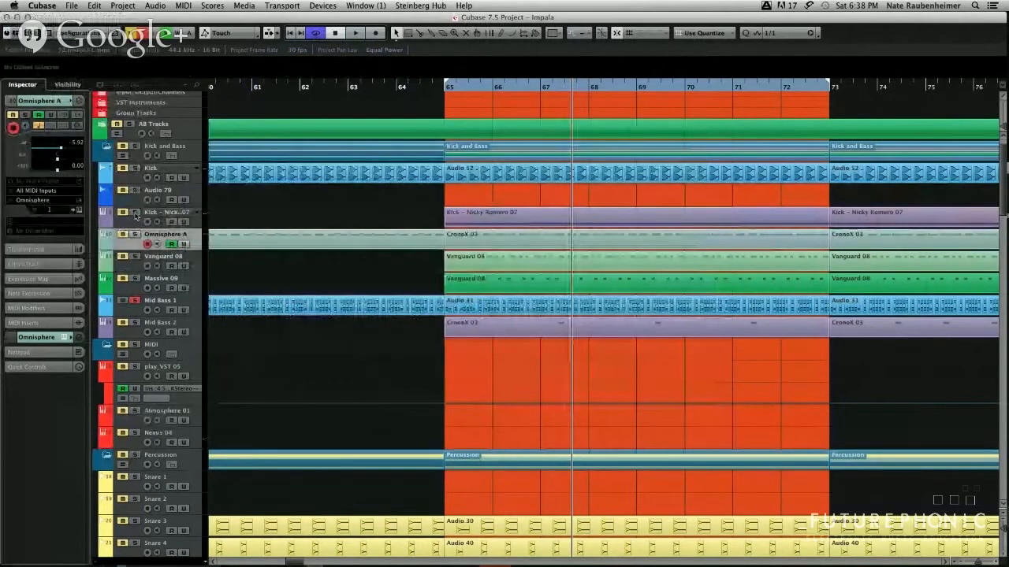
key(space)
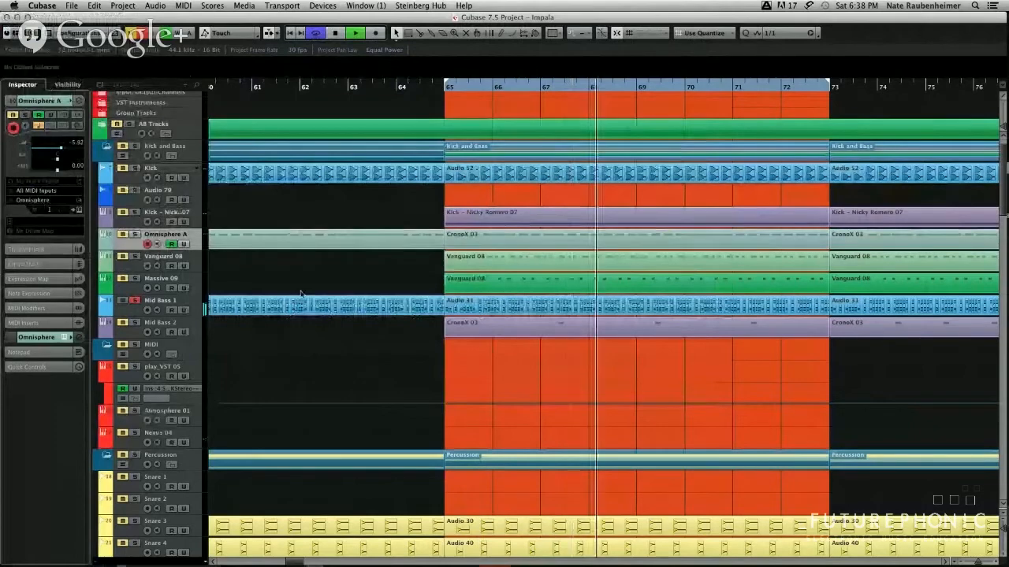
click(578, 303)
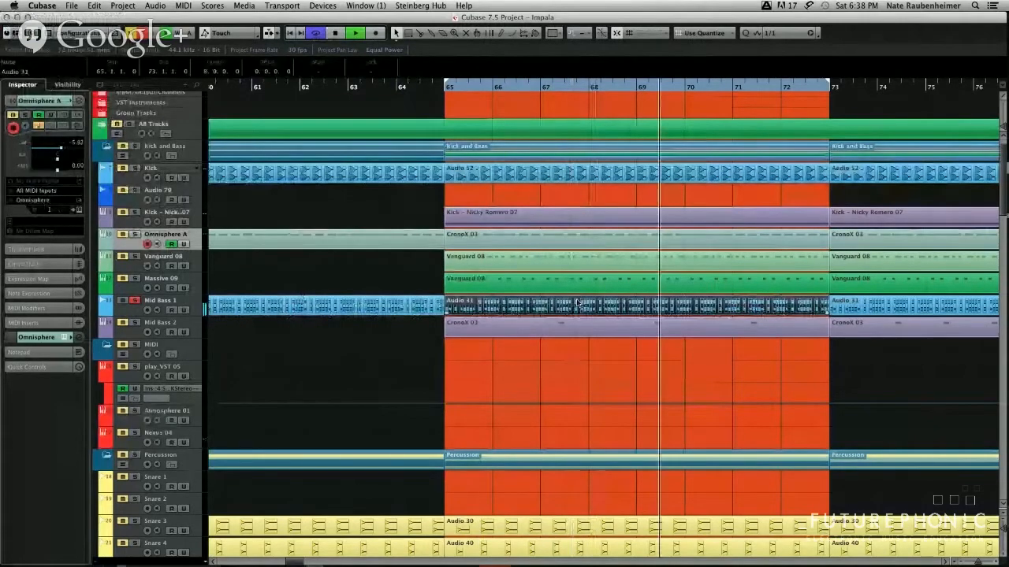
double_click(578, 303)
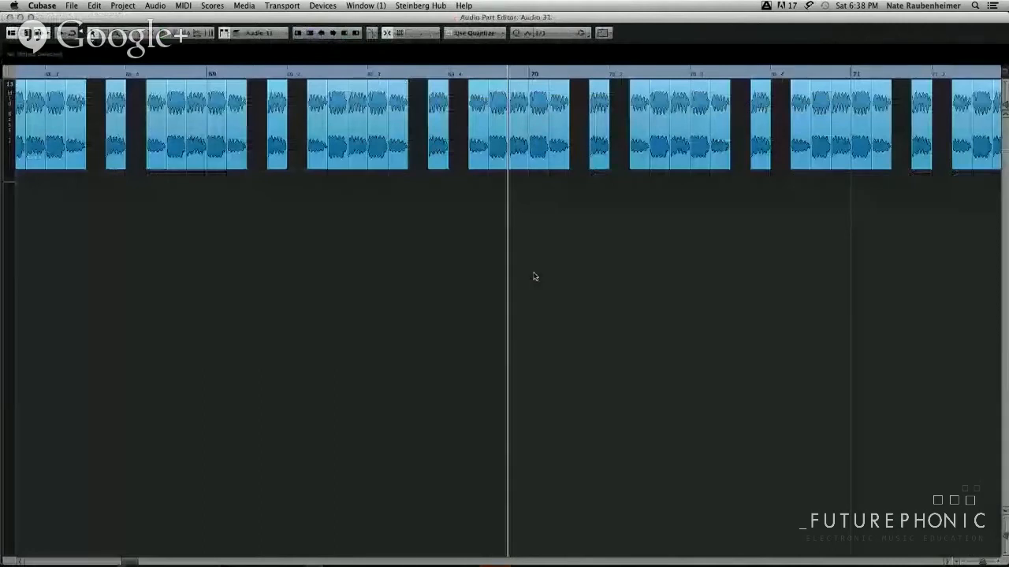
Examine the individual Audio 30_02 slices around bars 69 and 70 of the Audio 31 part, and close the part editor.
key(g)
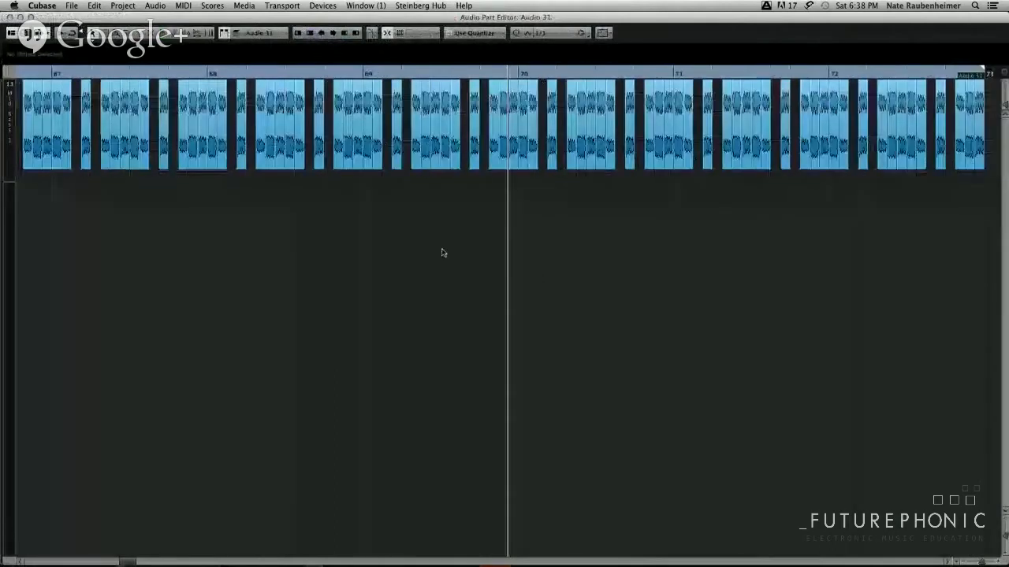
scroll(442, 252, left, 3)
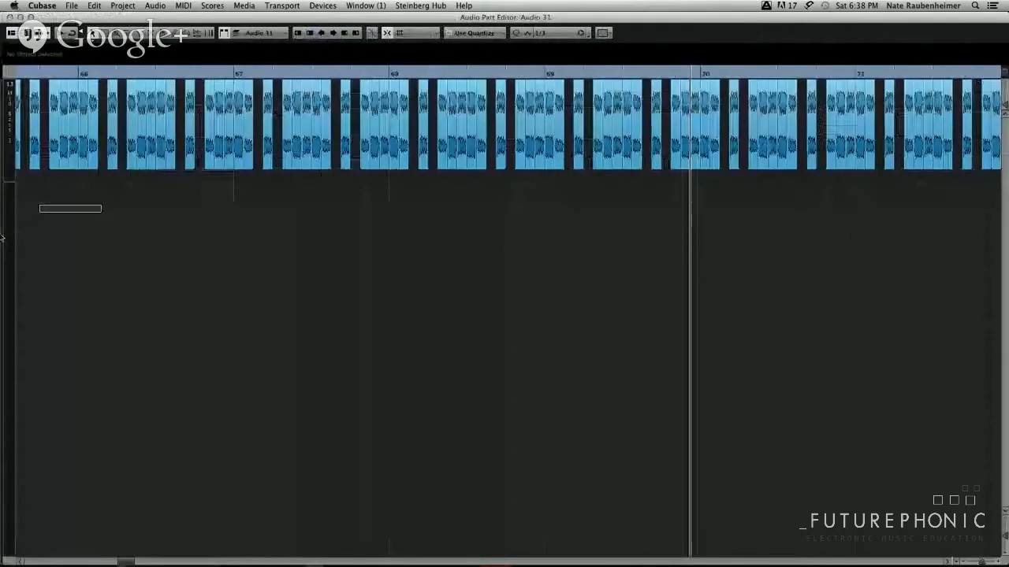
key(h)
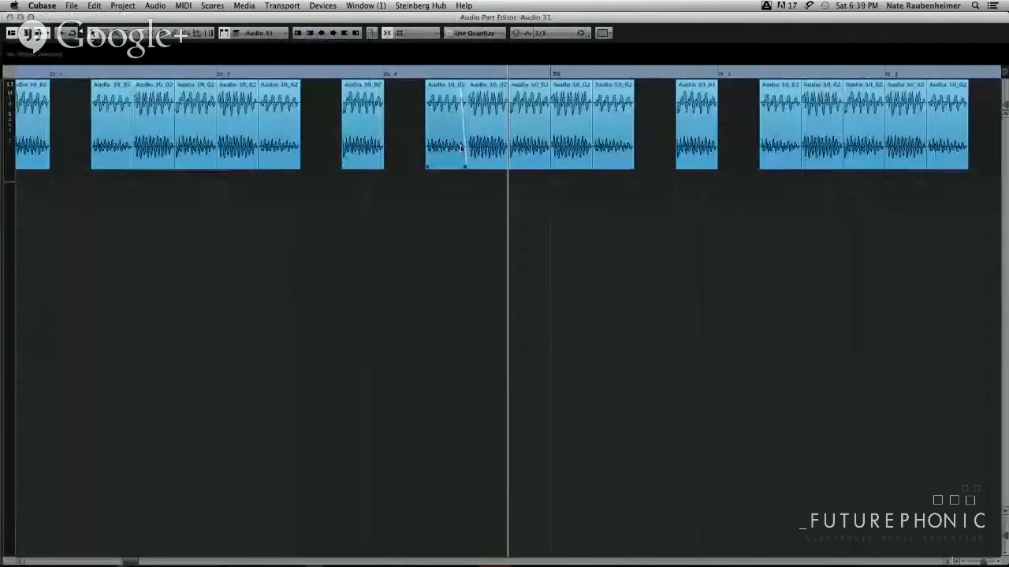
click(460, 147)
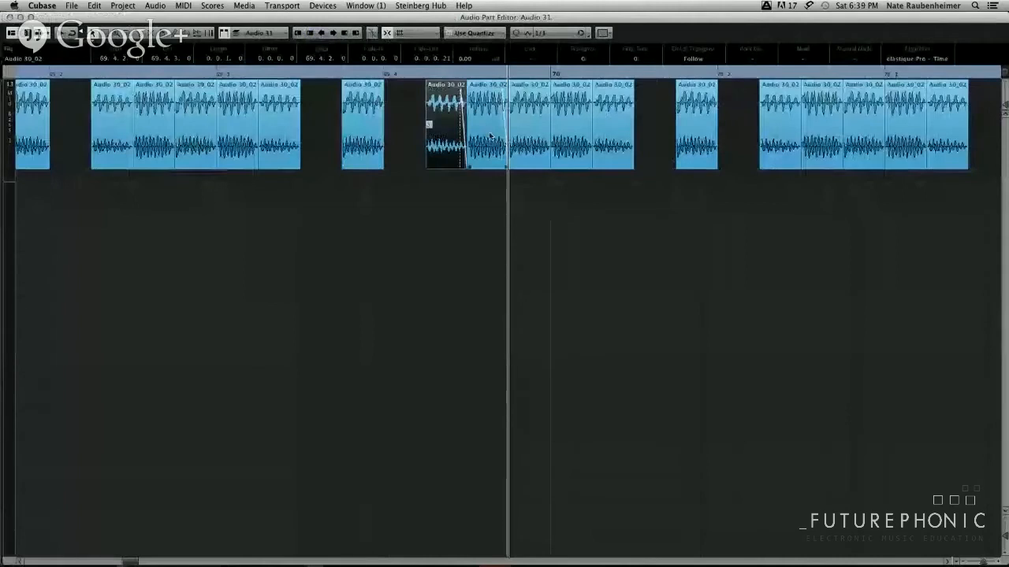
click(495, 134)
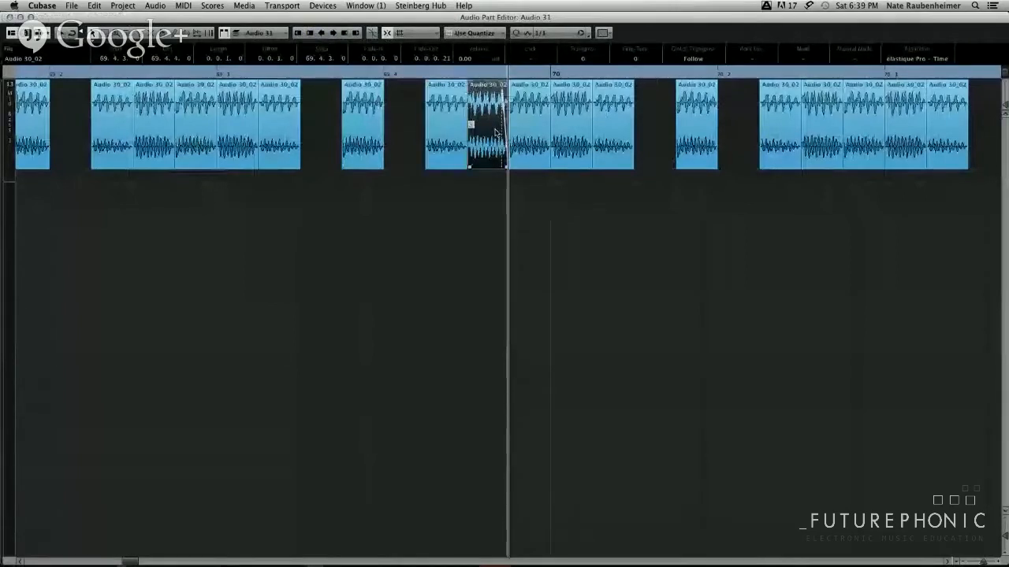
click(544, 102)
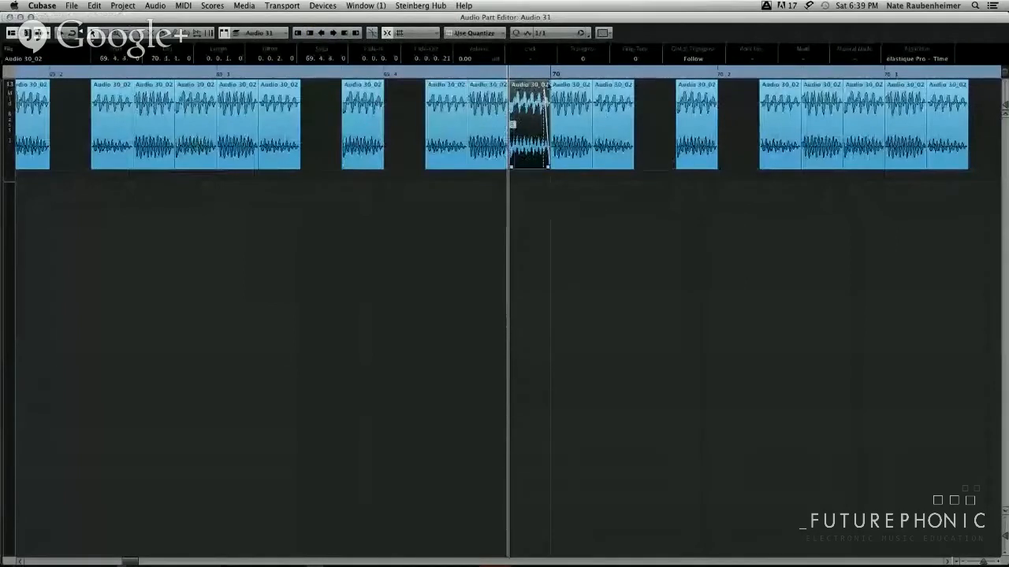
click(244, 151)
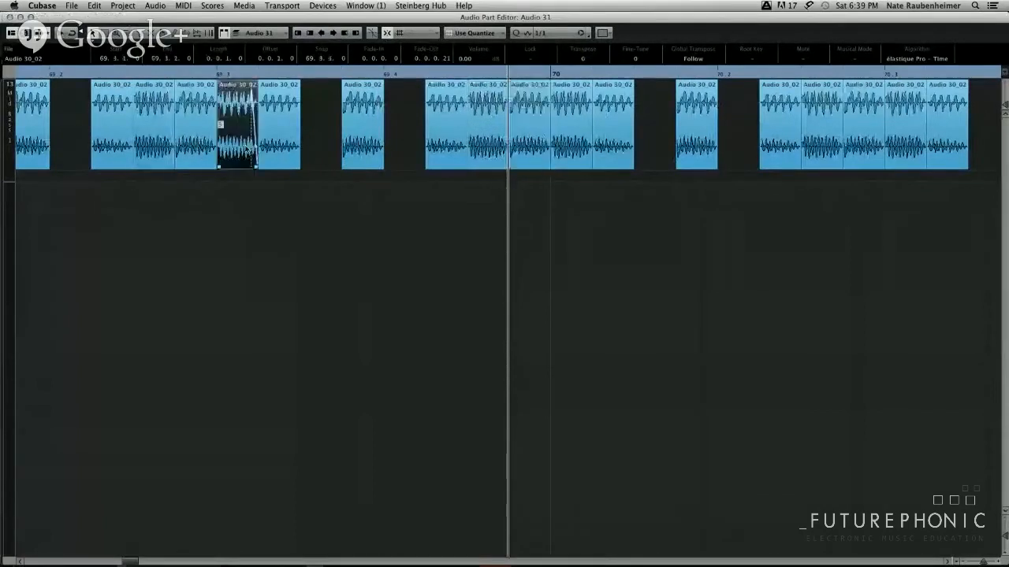
key(Right)
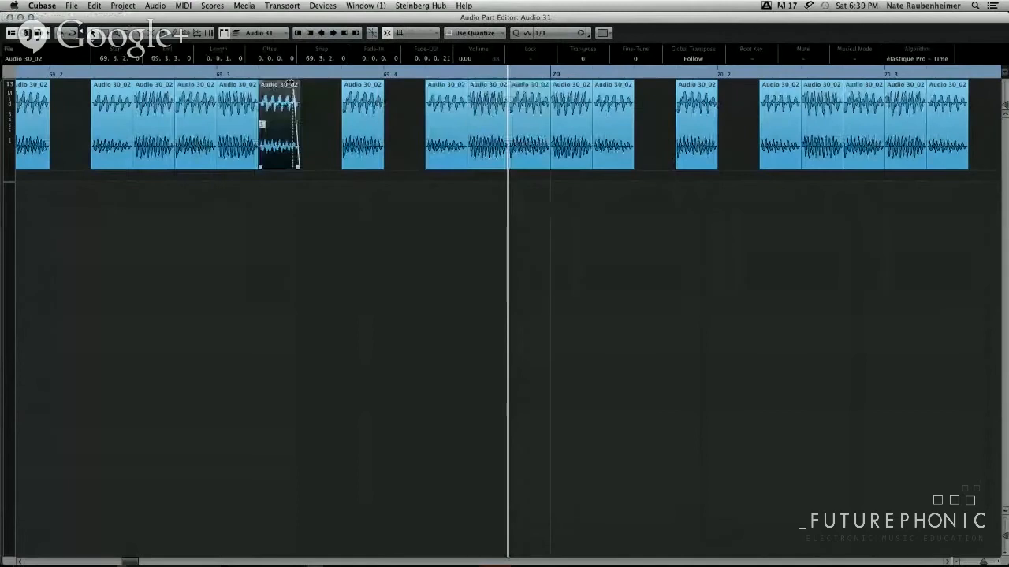
click(10, 15)
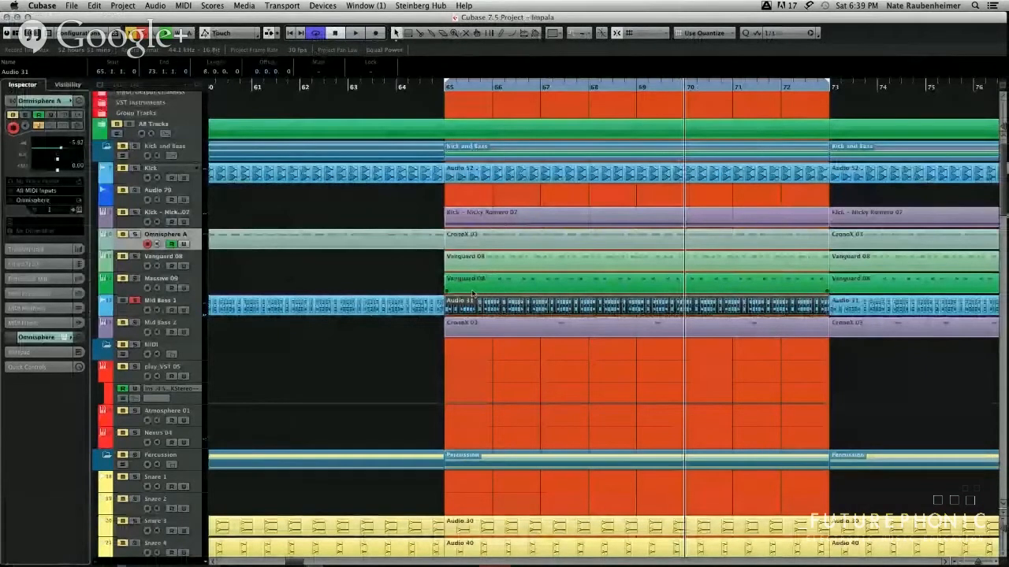
Play Mid Bass 1 on its own, add the kick and Omnisphere A to the solo, and play them all together.
click(417, 383)
key(space)
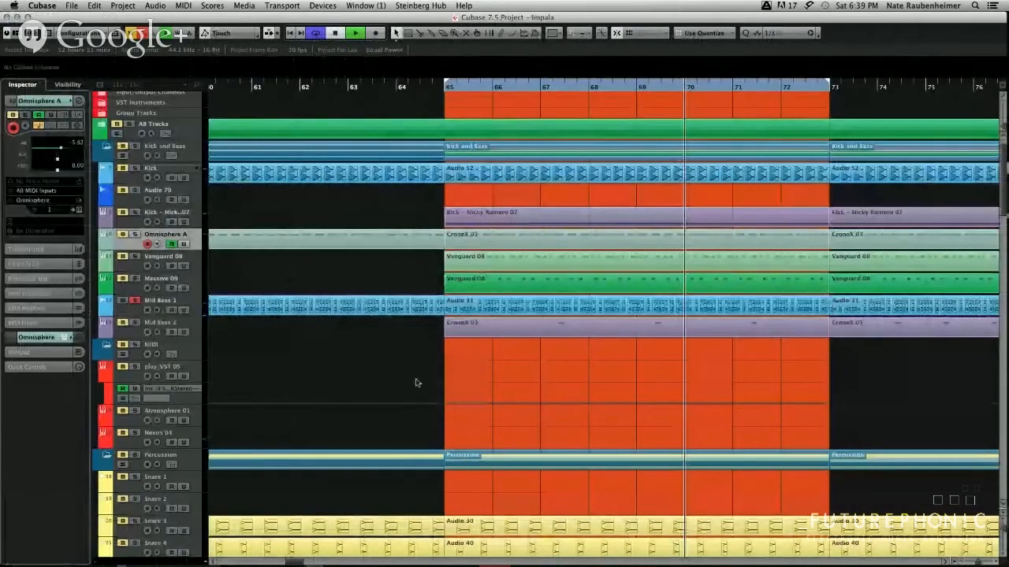
key(space)
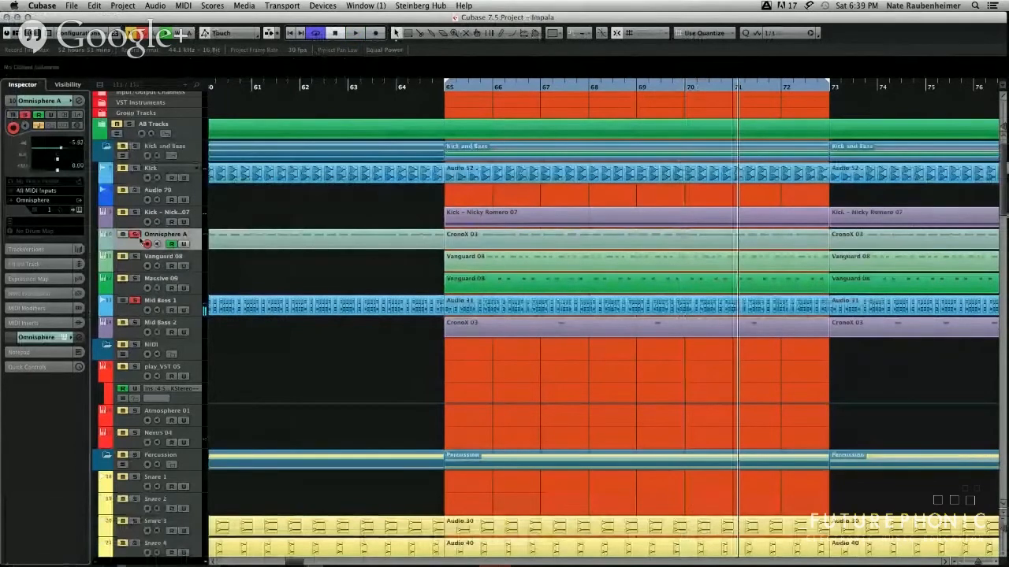
key(space)
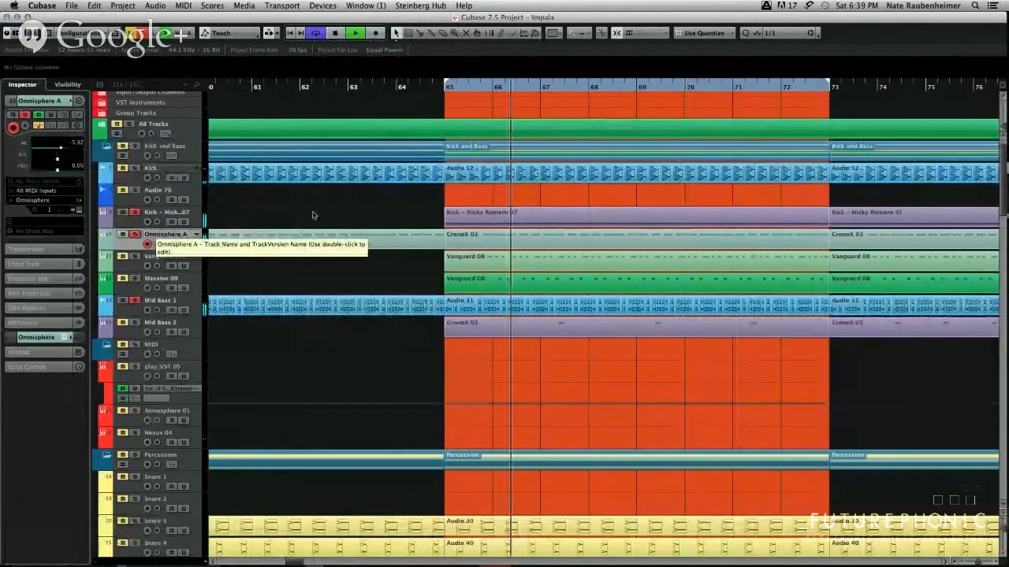
key(space)
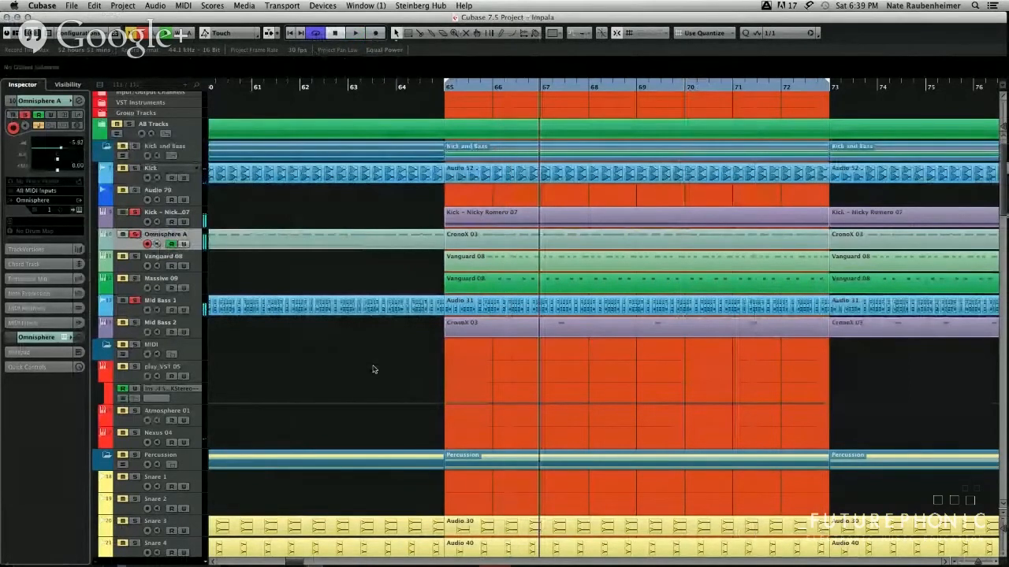
Select the CronoX 03 part at bar 65 on Mid Bass 2 and make Mid Bass 1 the active track.
key(h)
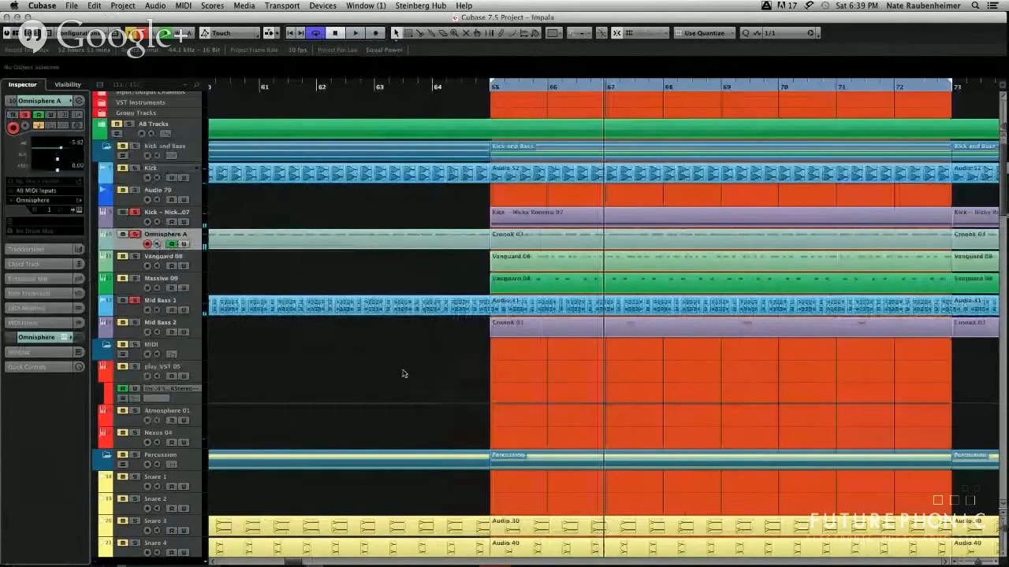
click(517, 327)
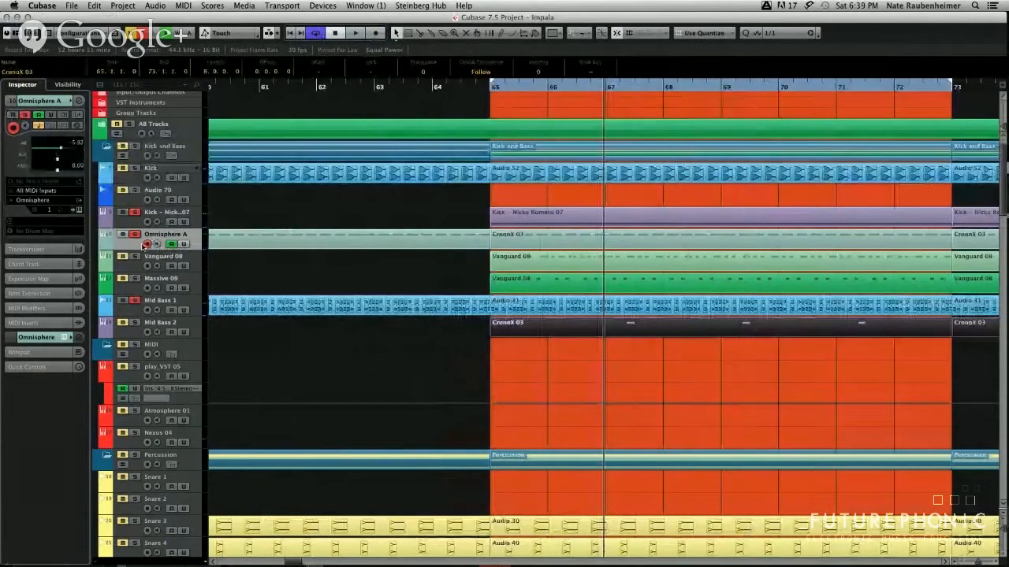
click(199, 313)
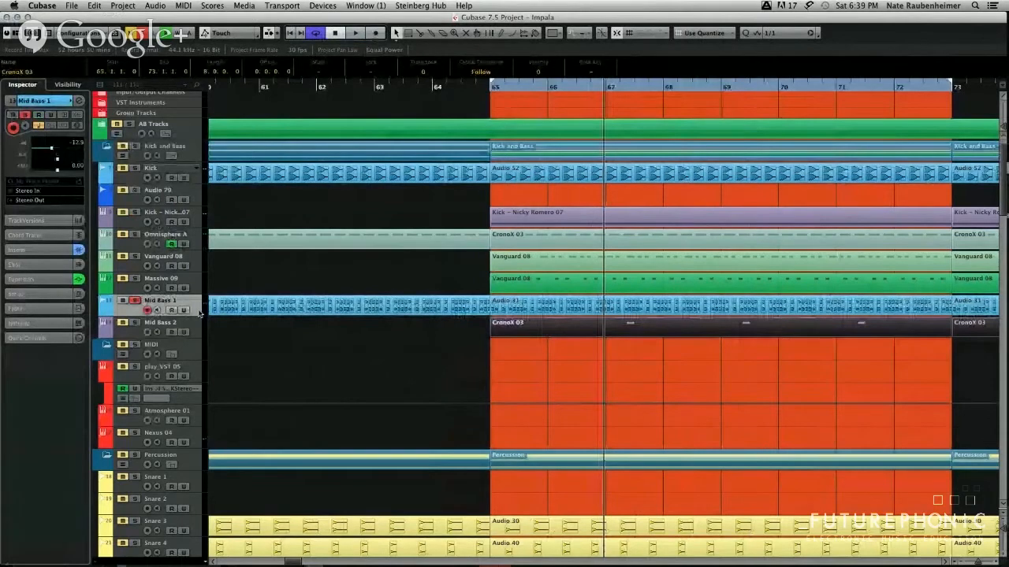
Deselect the CronoX 03 part and select the Stereo Snare event at bar 65 in the percussion tracks.
click(263, 328)
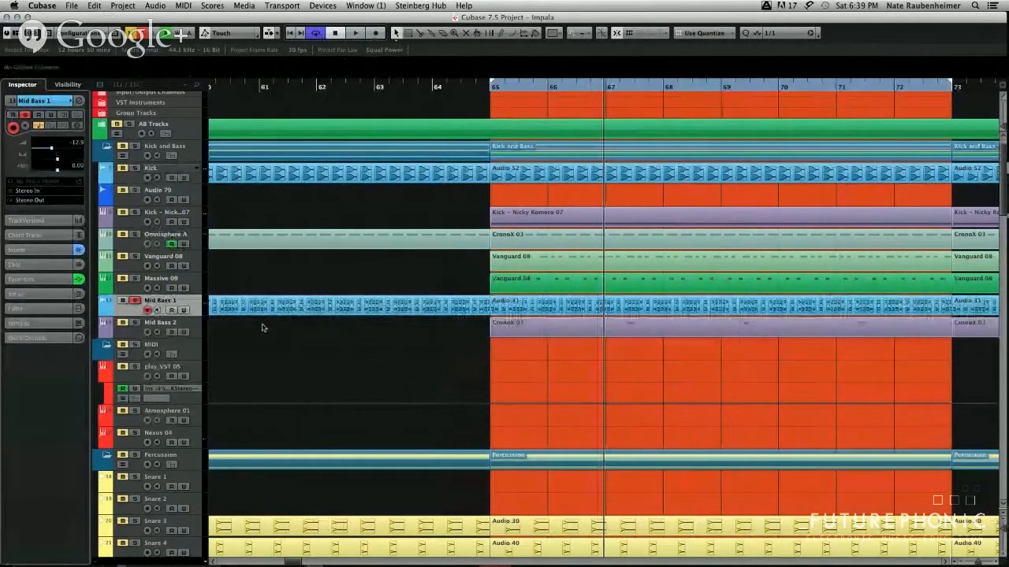
scroll(260, 326, down, 2)
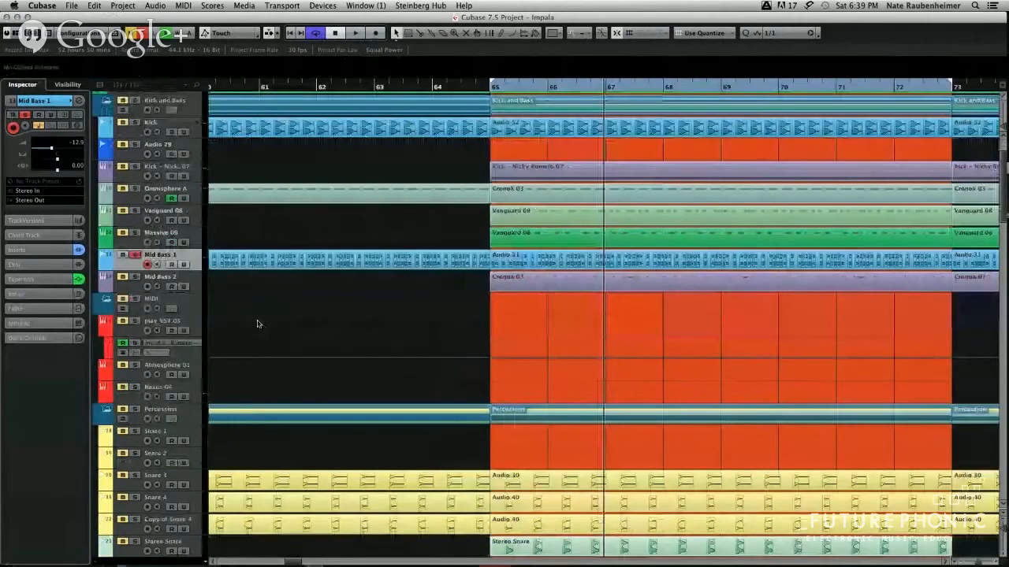
scroll(257, 324, down, 4)
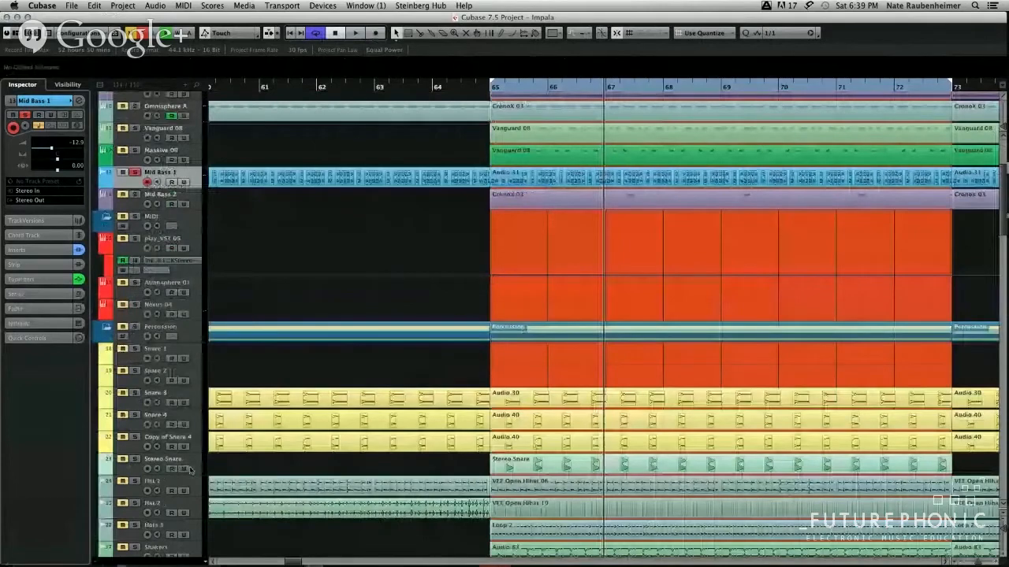
scroll(190, 469, down, 12)
click(521, 189)
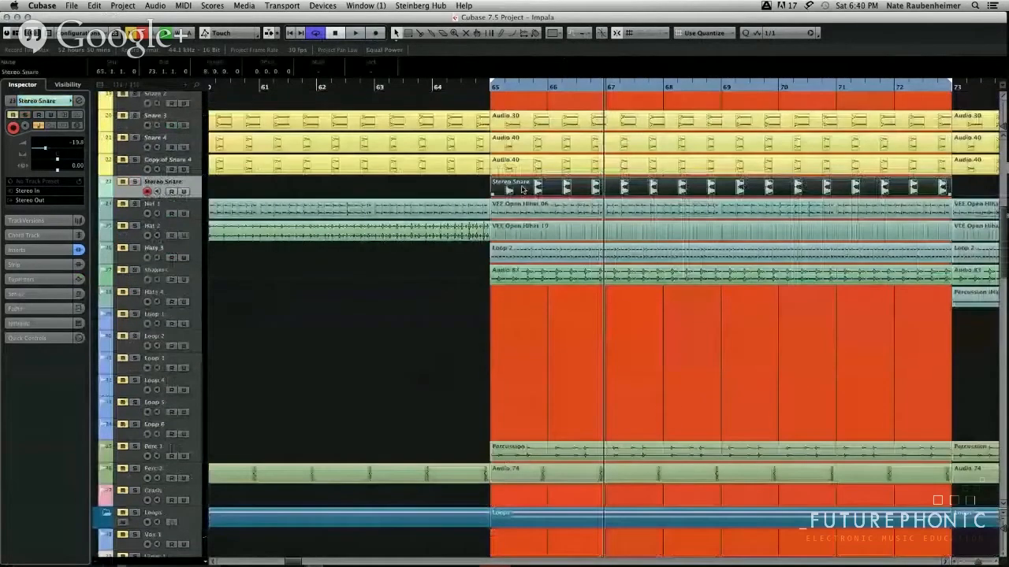
right_click(192, 189)
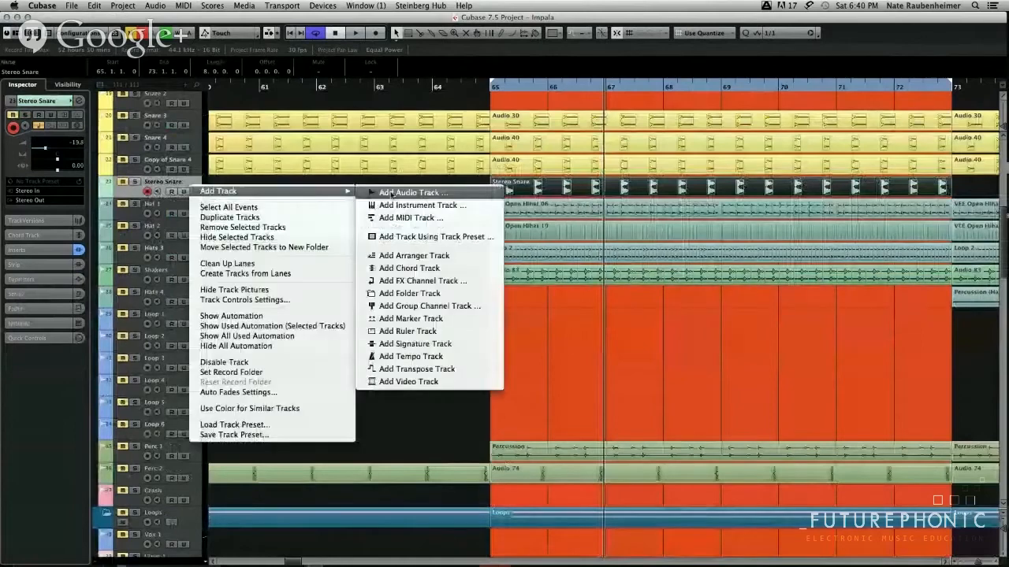
click(391, 193)
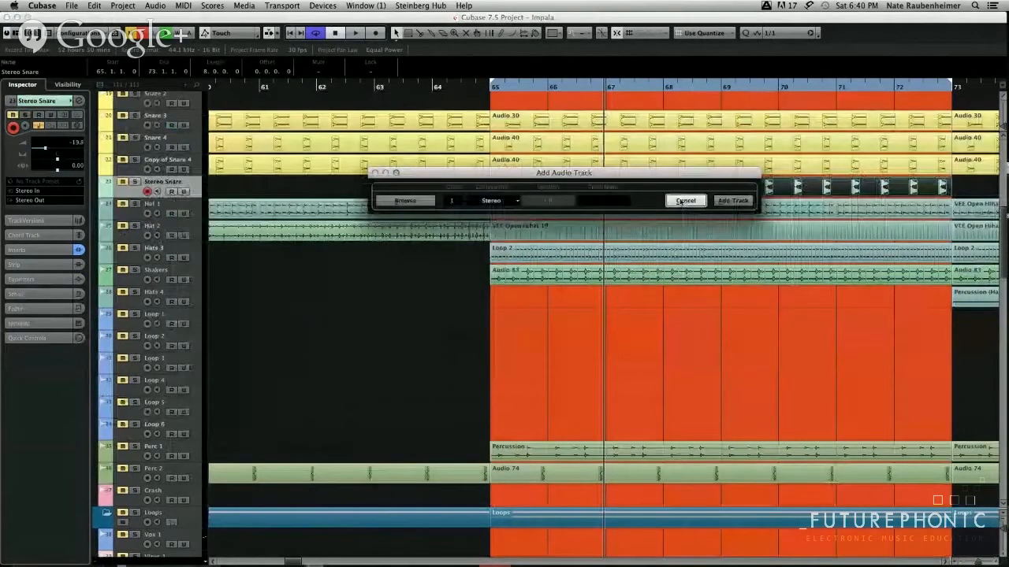
click(685, 201)
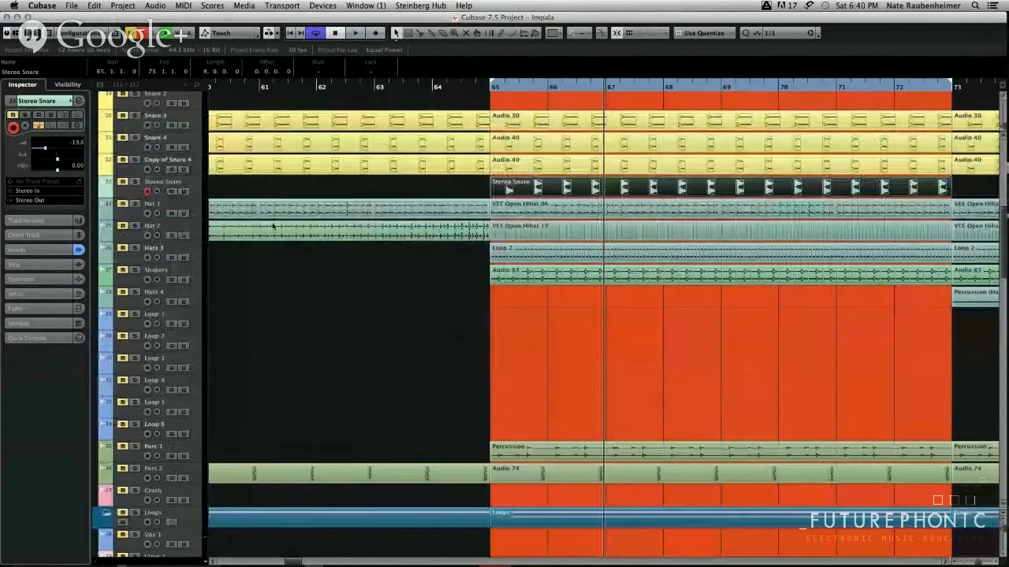
Duplicate the Stereo Snare track, pan the original left and the copy right, and make the copy active.
key(super+shift+d)
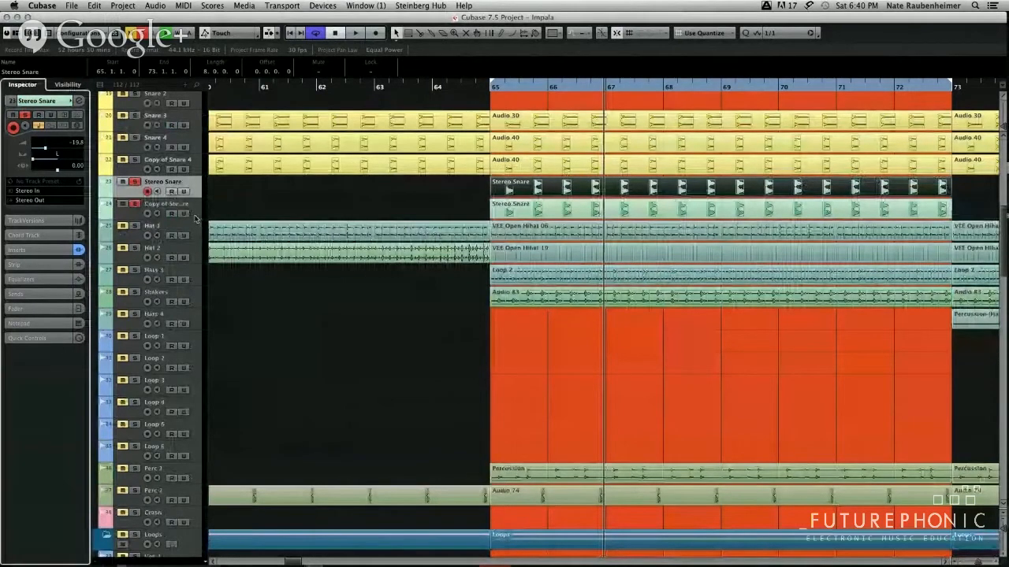
click(200, 214)
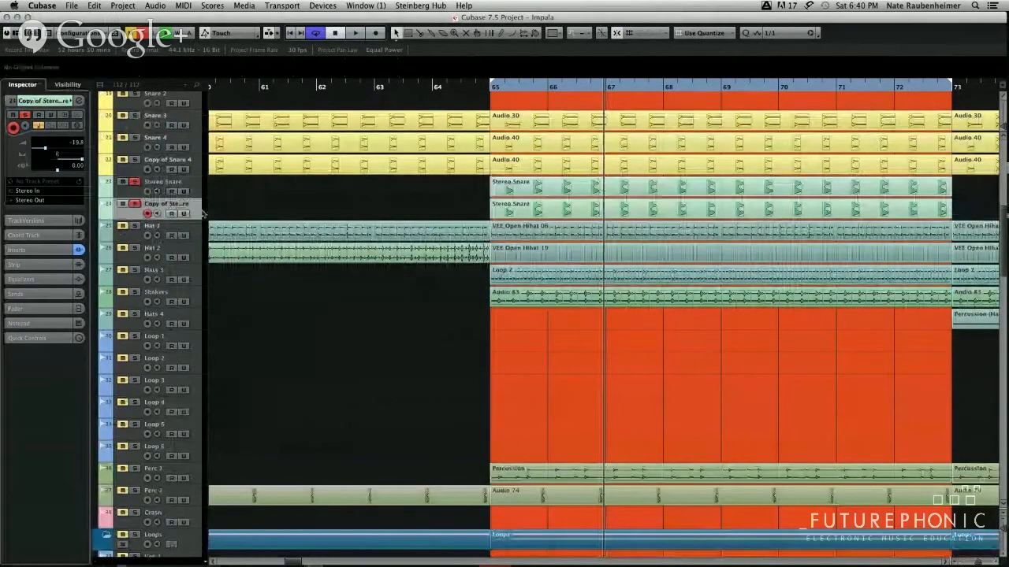
Set the copied Stereo Snare track's delay to 10 ms and audition it together with the original.
double_click(80, 166)
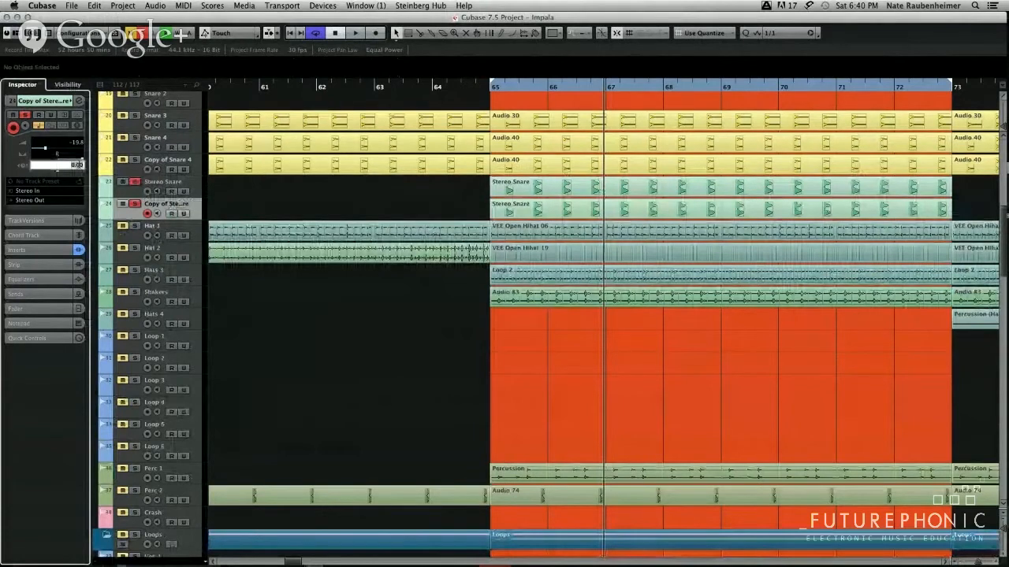
text(10)
key(Return)
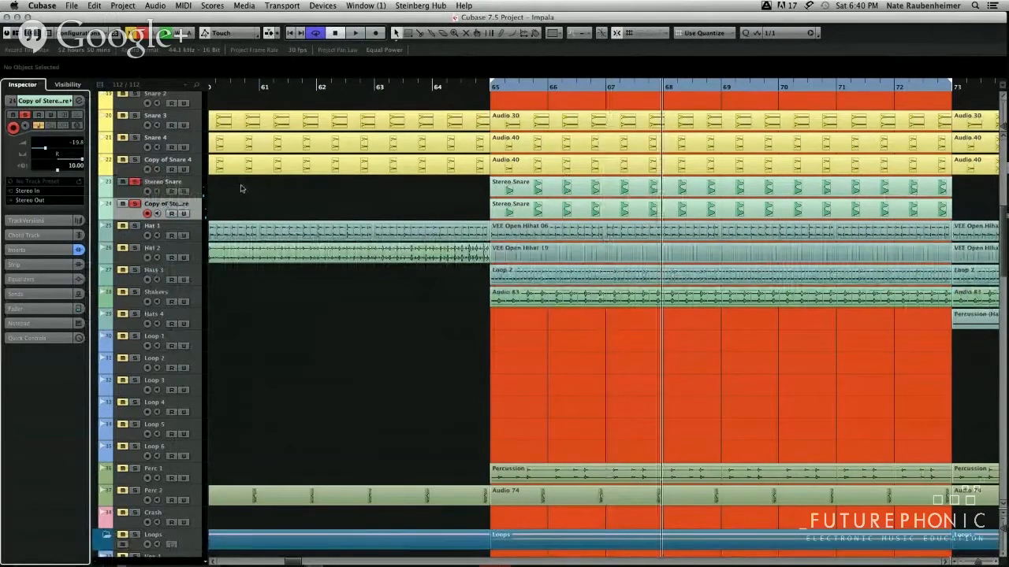
key(space)
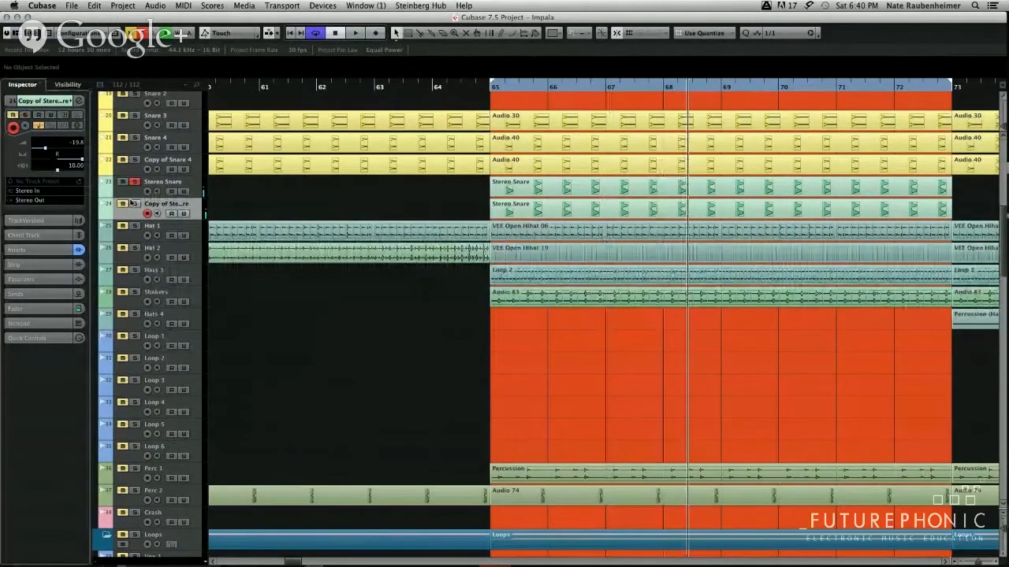
Return to the kick and bass tracks and clear all active solos.
scroll(283, 195, up, 5)
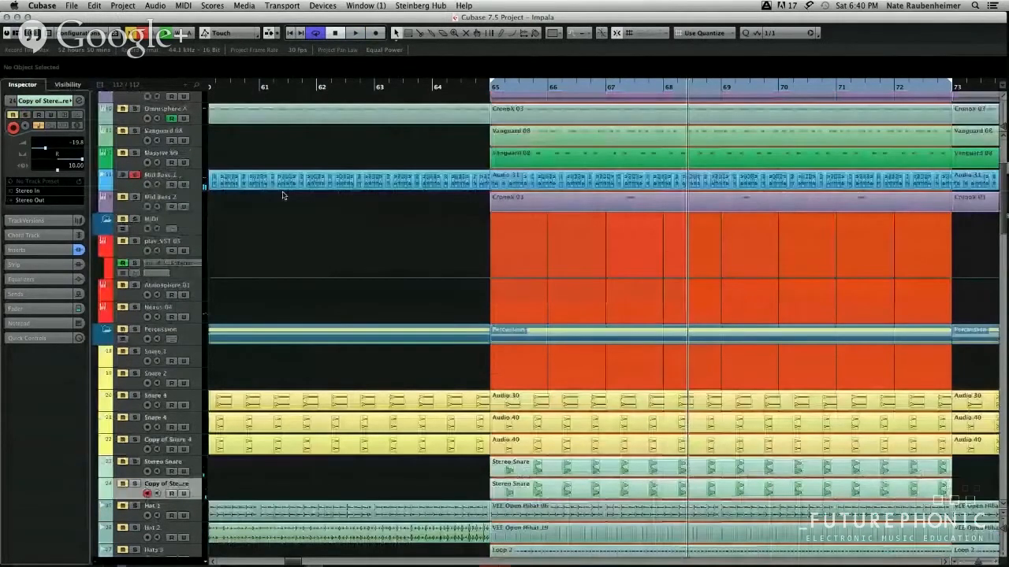
click(282, 192)
scroll(197, 305, up, 2)
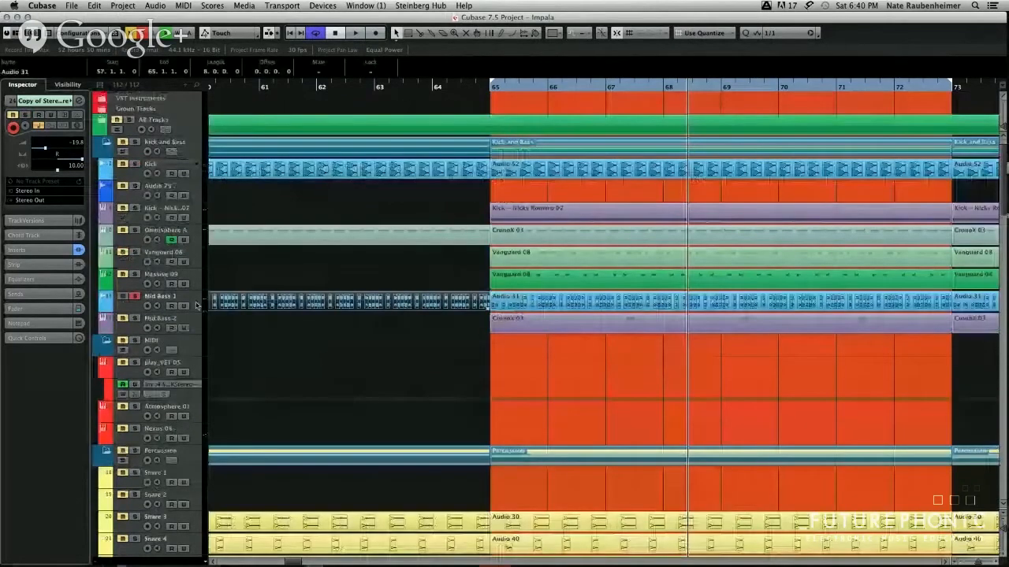
click(290, 255)
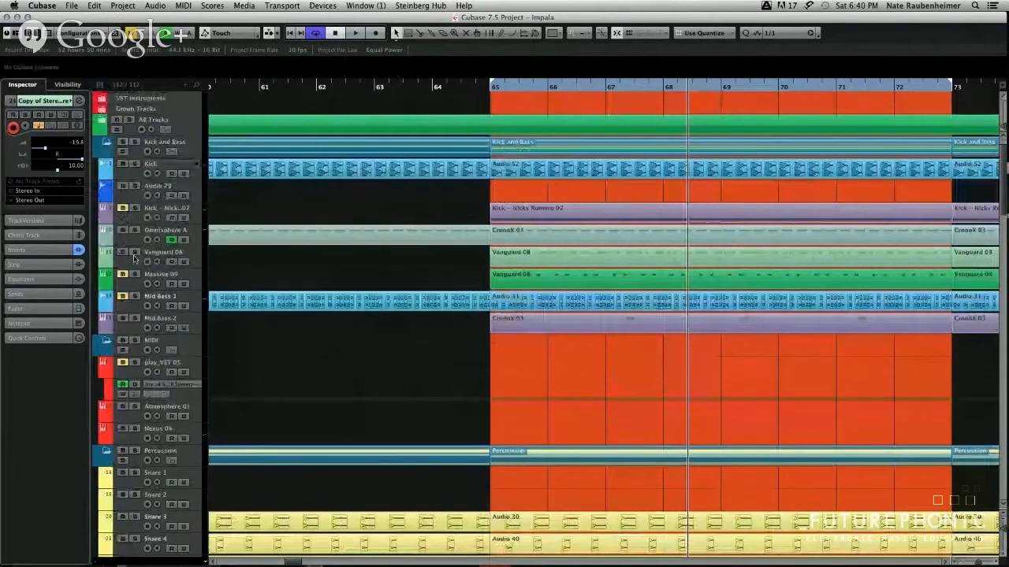
Make Vanguard 08 the active track, solo it and open its Vanguard synth.
click(202, 263)
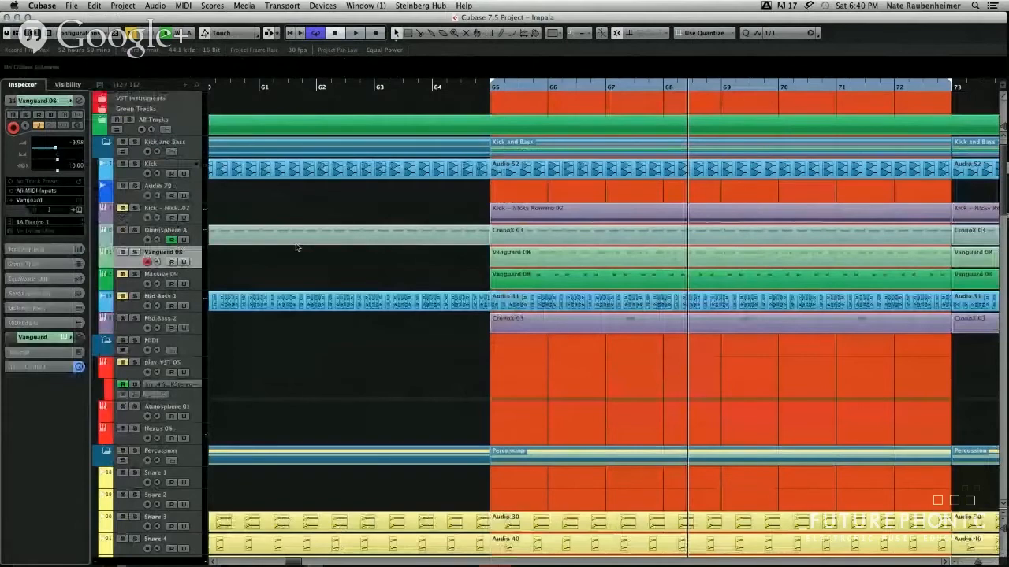
key(h)
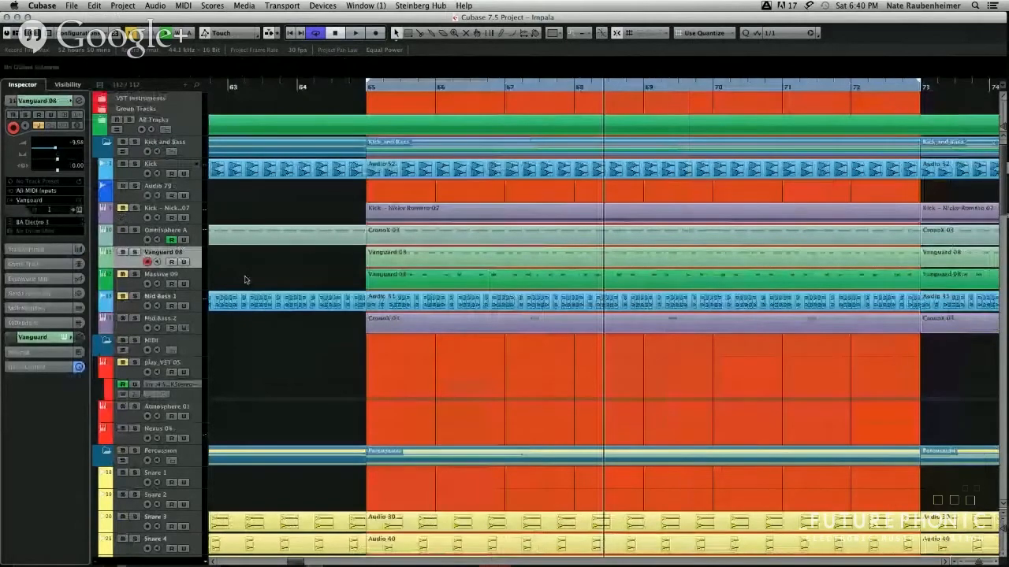
click(134, 253)
click(123, 252)
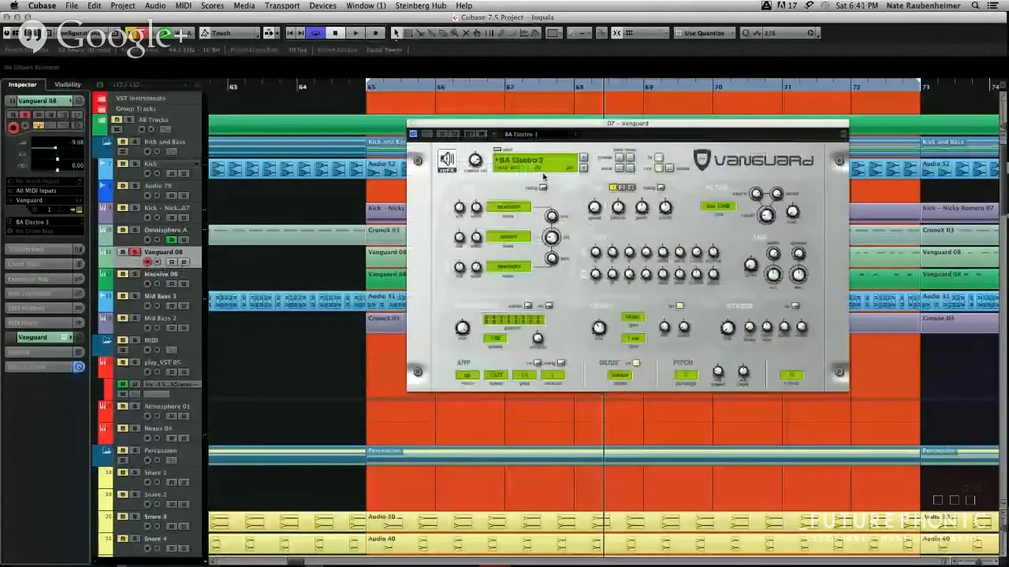
Review the electro presets in Vanguard's preset browser and close it without loading another one.
click(578, 137)
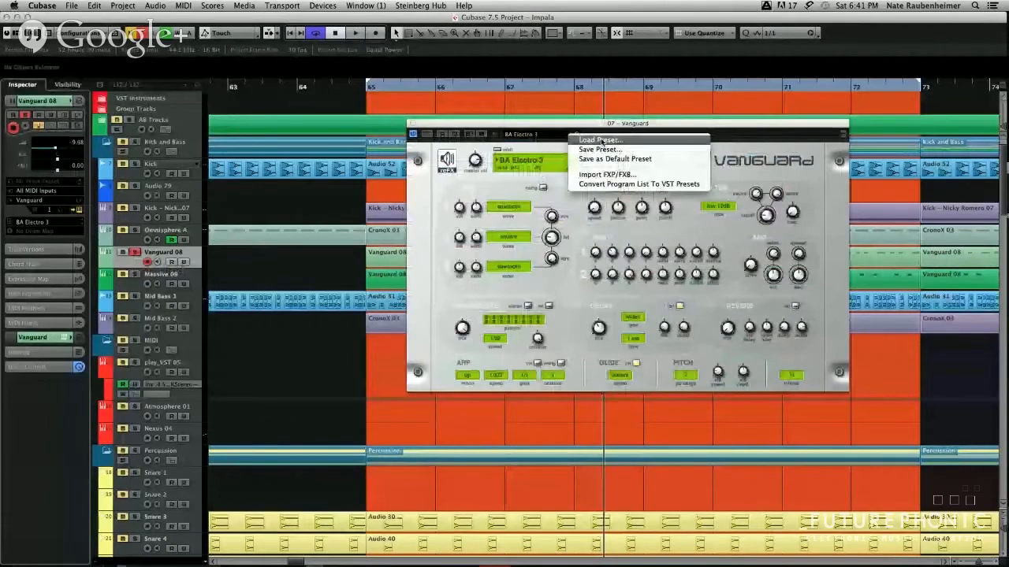
click(602, 140)
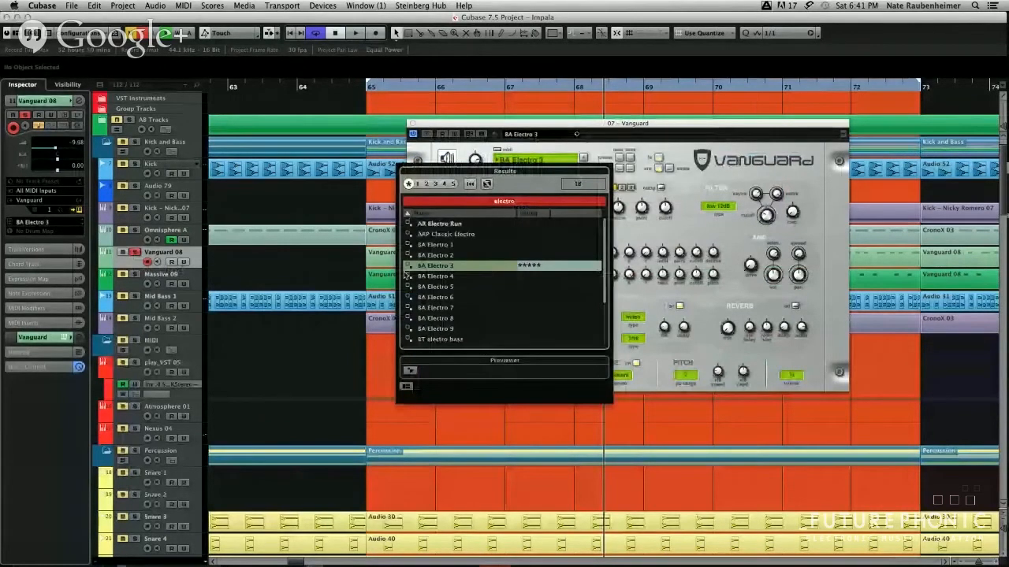
click(378, 322)
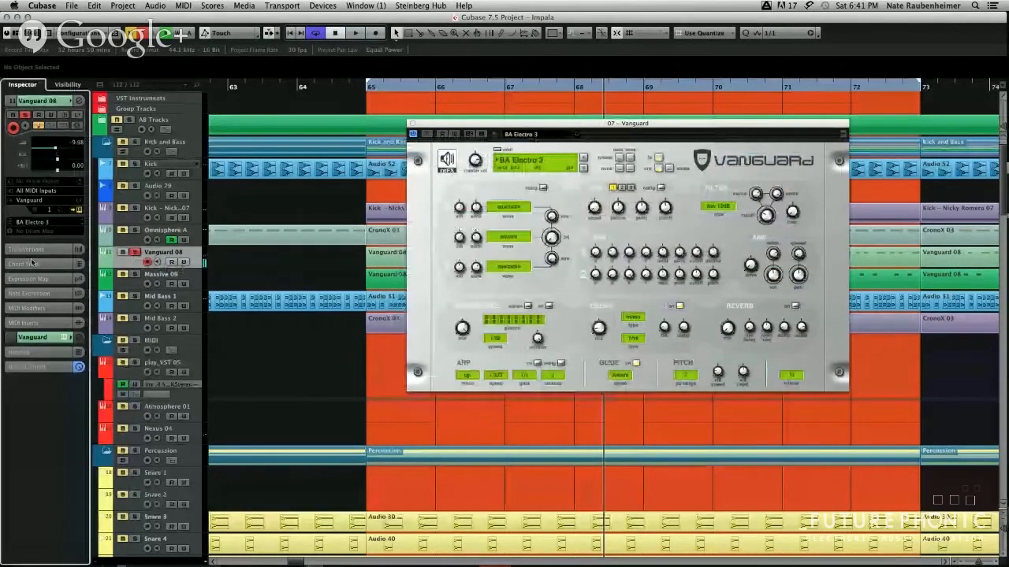
Examine the inserts and EQ in Vanguard 08's channel settings, close them and bring up the synth again.
click(79, 101)
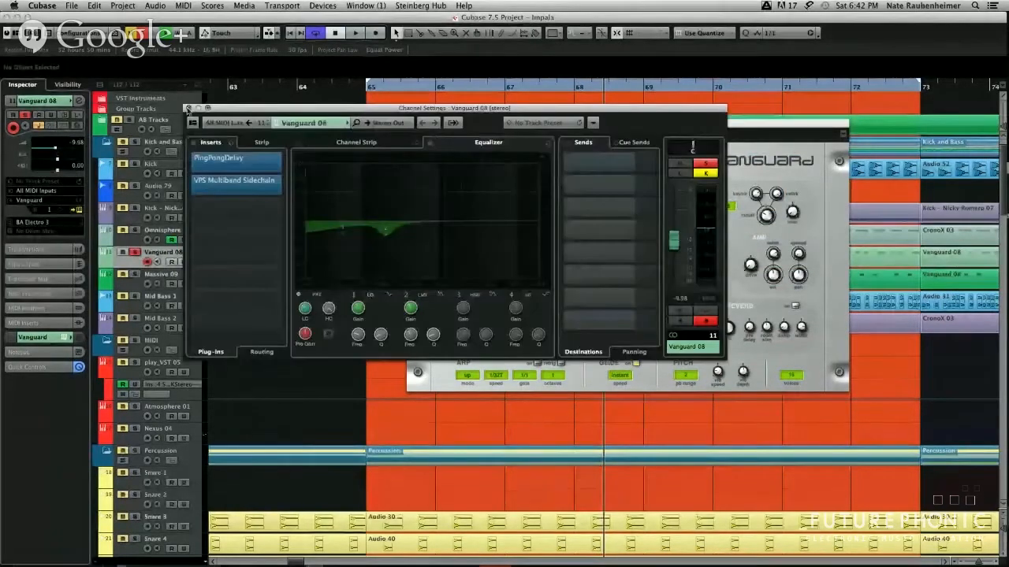
click(188, 108)
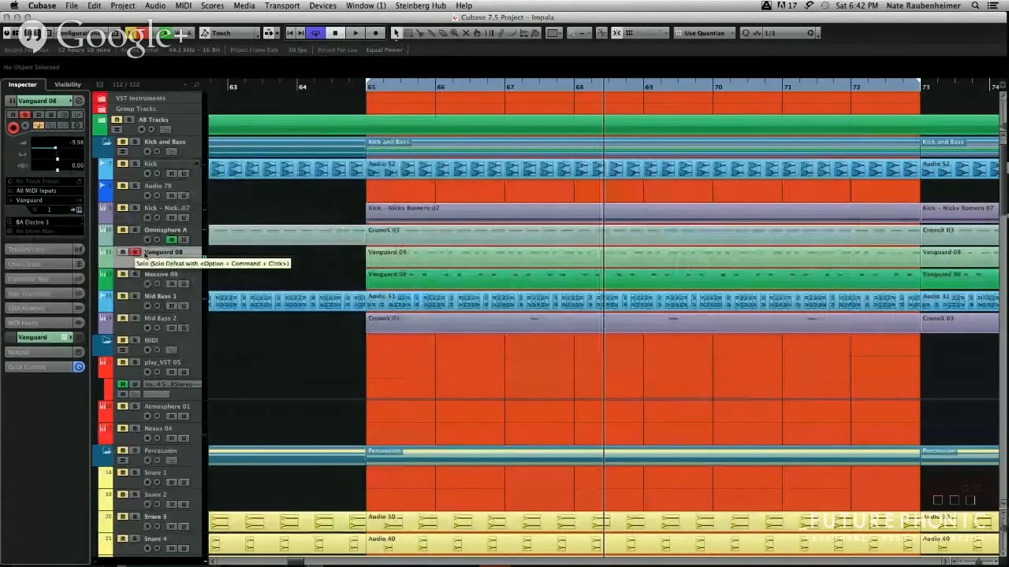
click(145, 258)
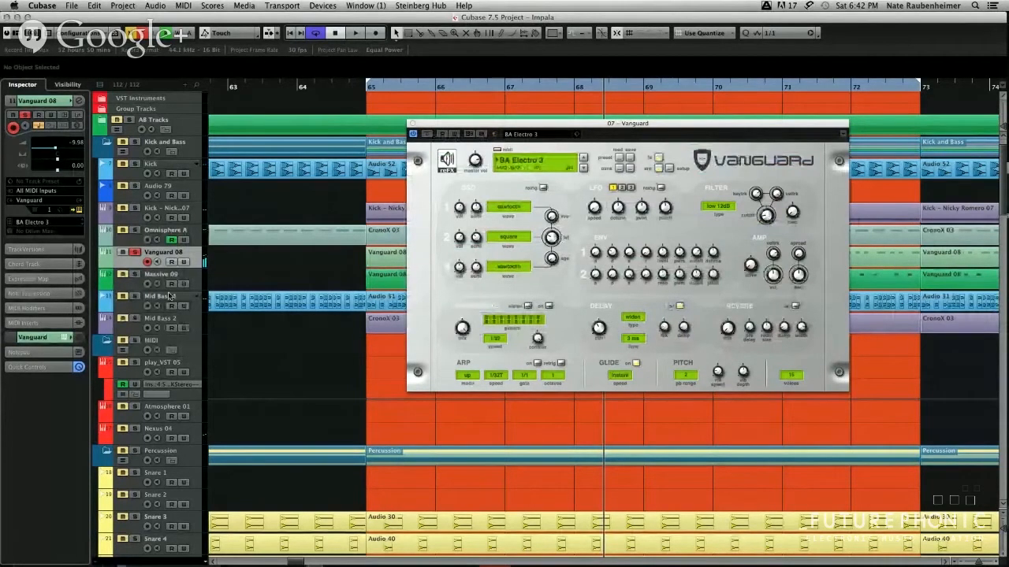
Close the synth, examine the PingPongDelay insert in Vanguard 08's channel settings, and close the settings.
click(80, 99)
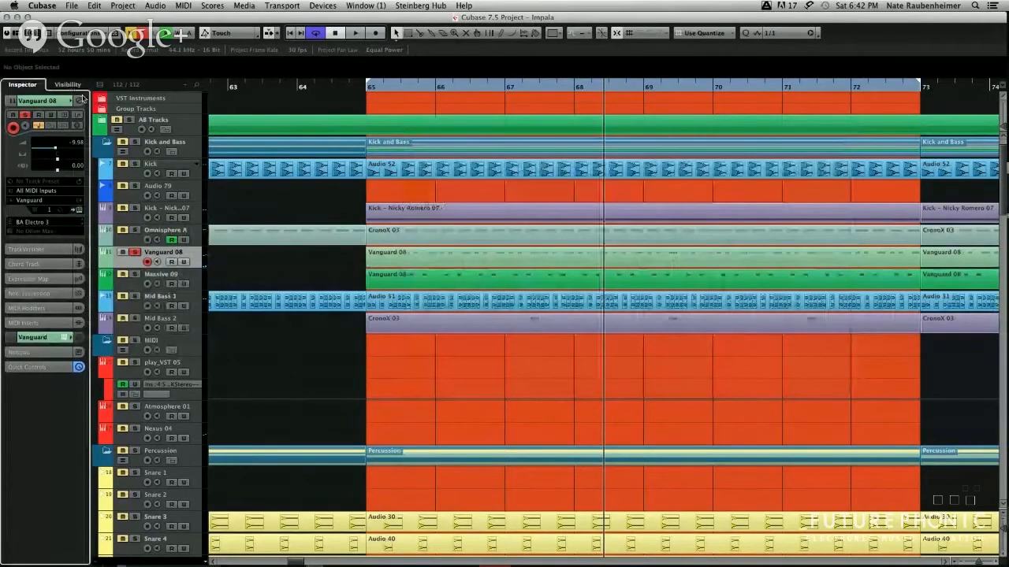
click(81, 99)
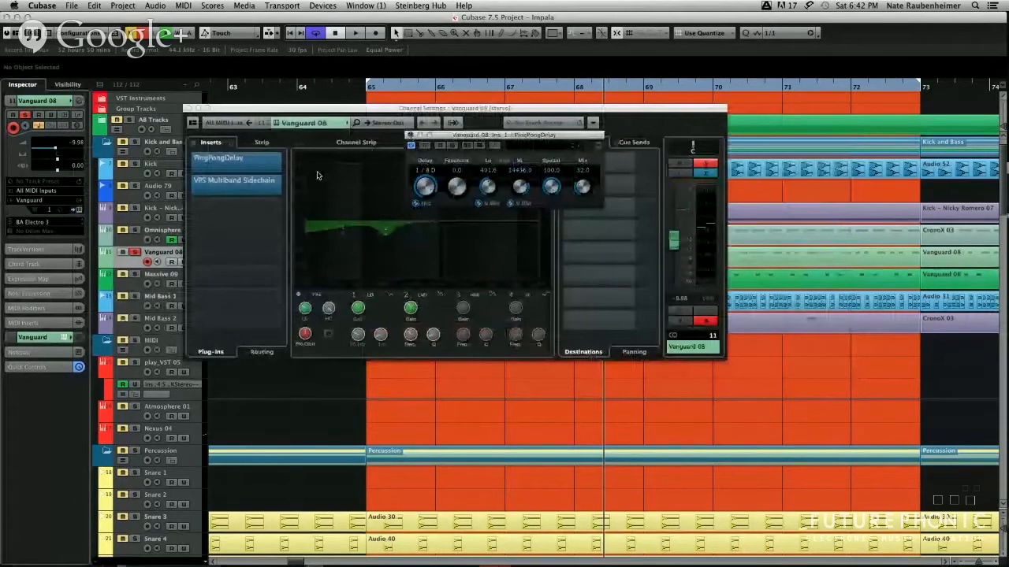
click(280, 221)
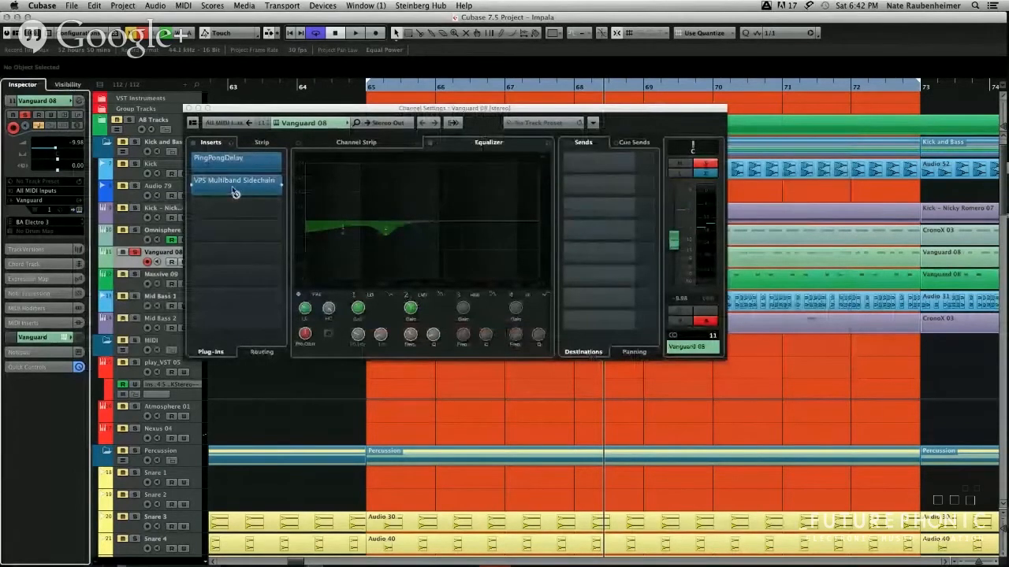
key(e)
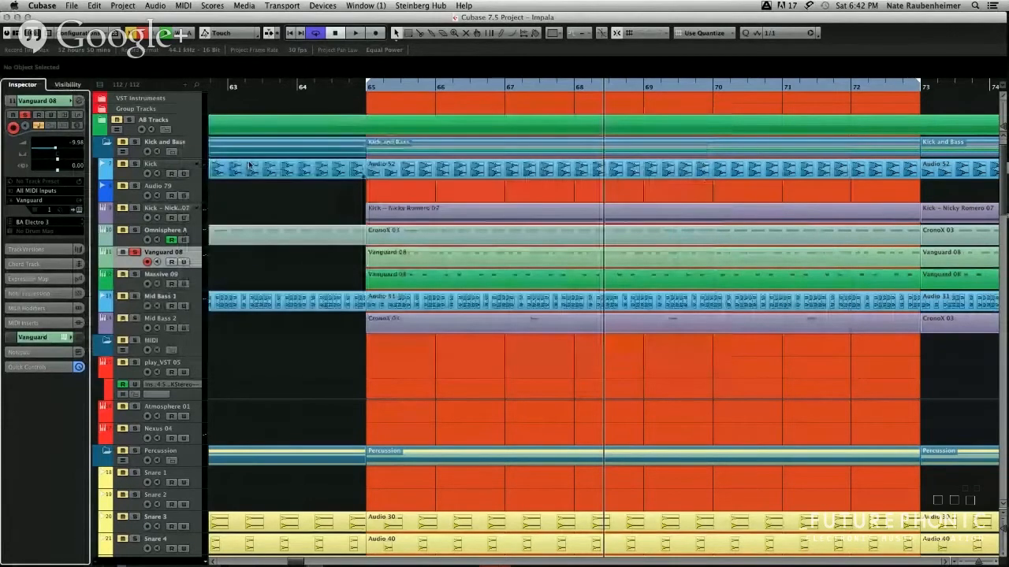
During playback, boost Vanguard 08's two upper EQ bands and raise its level to -6.96 dB, then stop and close the channel settings.
key(space)
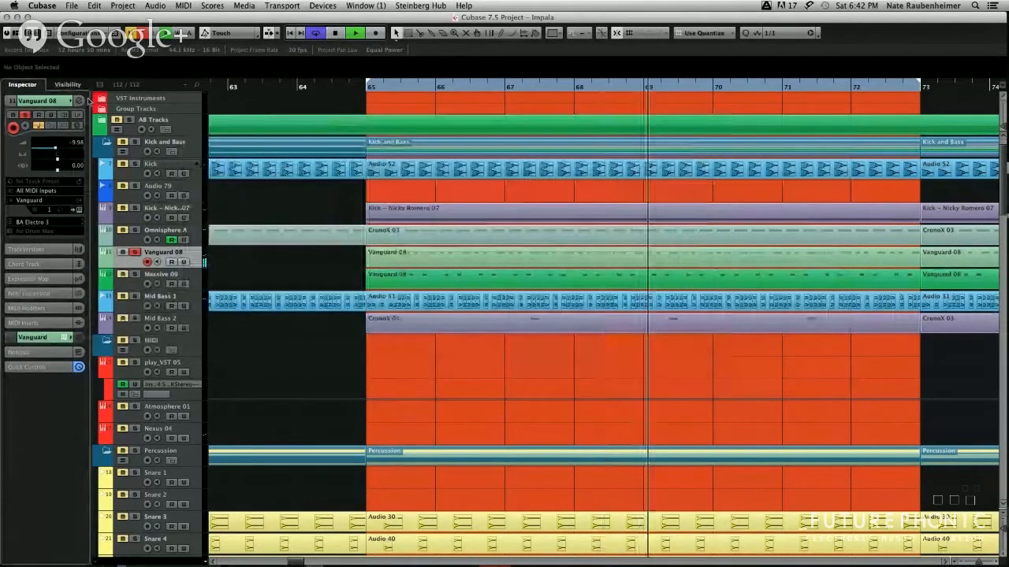
key(e)
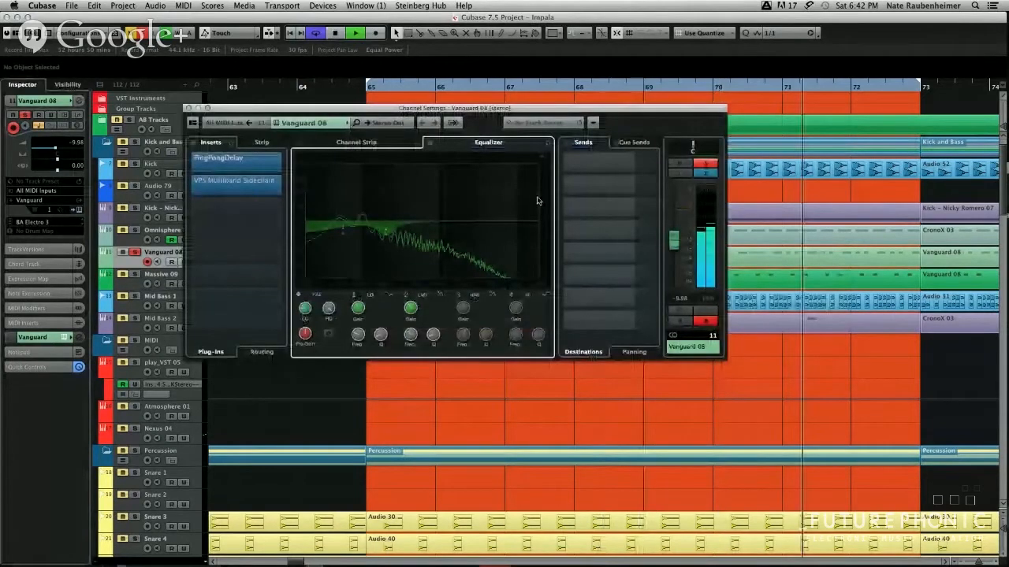
drag(537, 201, 445, 214)
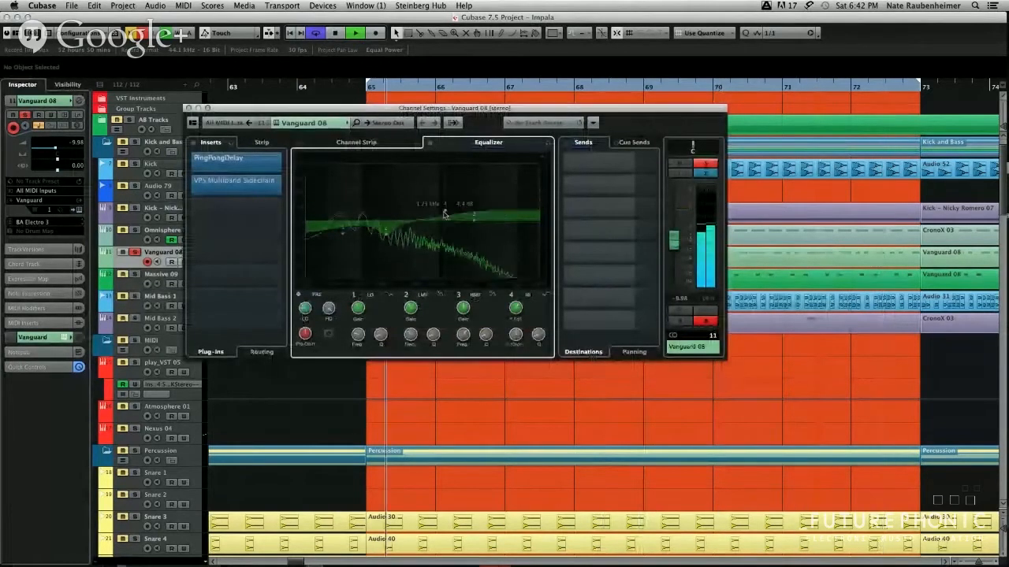
drag(675, 244, 678, 236)
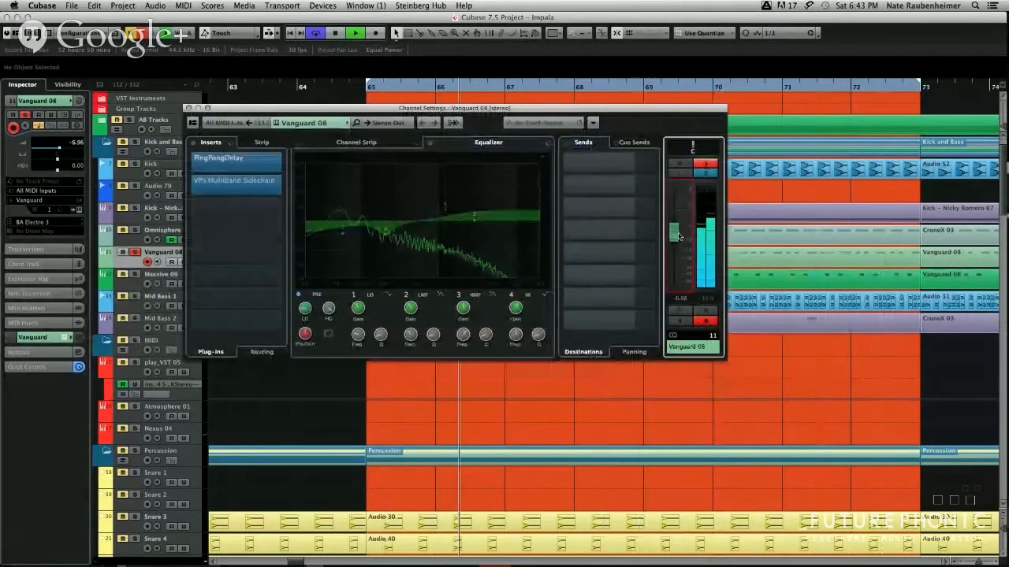
key(space)
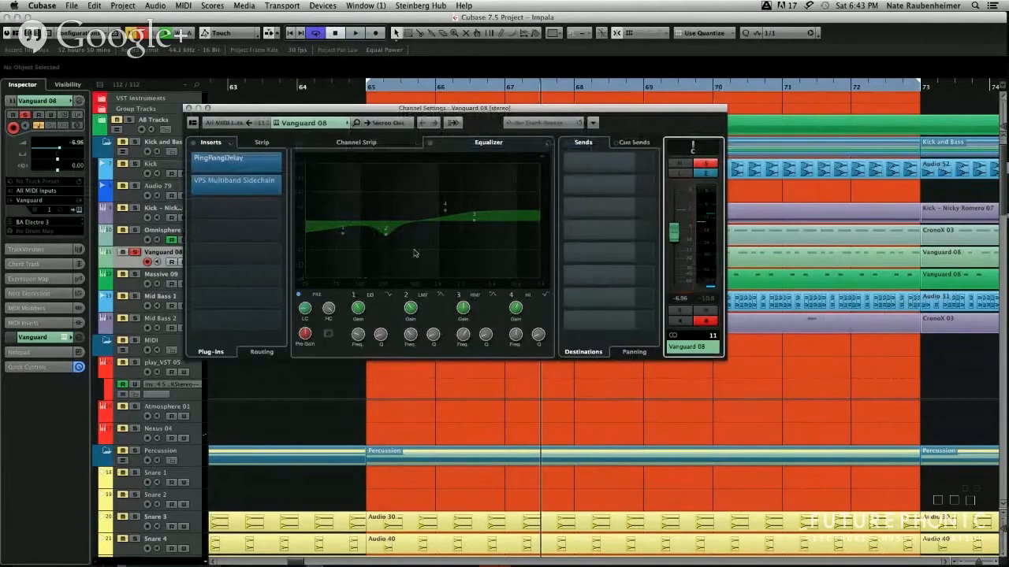
click(188, 108)
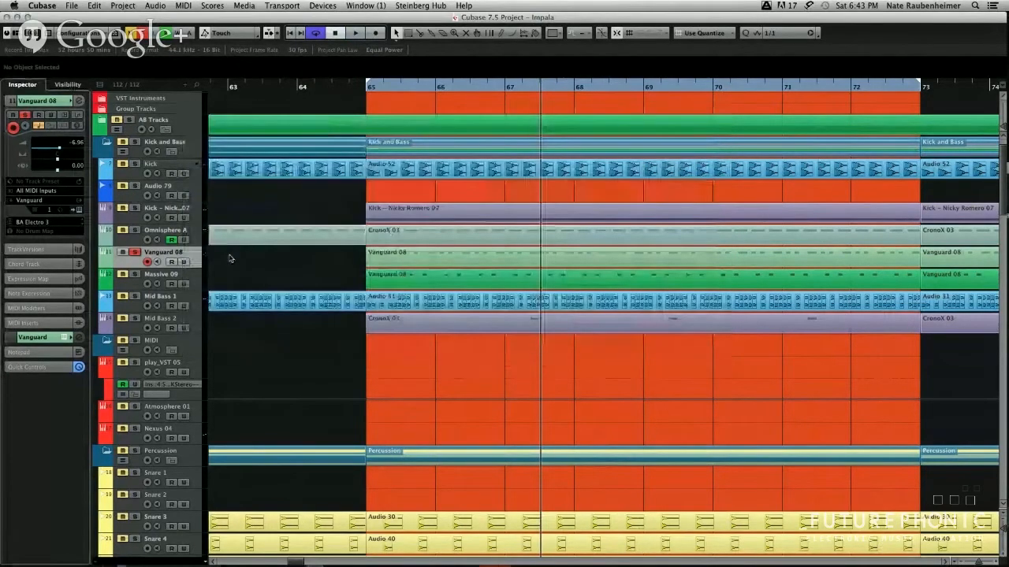
Add Omnisphere A and the Kick – Nicky Romero 07 track to the solo alongside Vanguard 08.
click(135, 231)
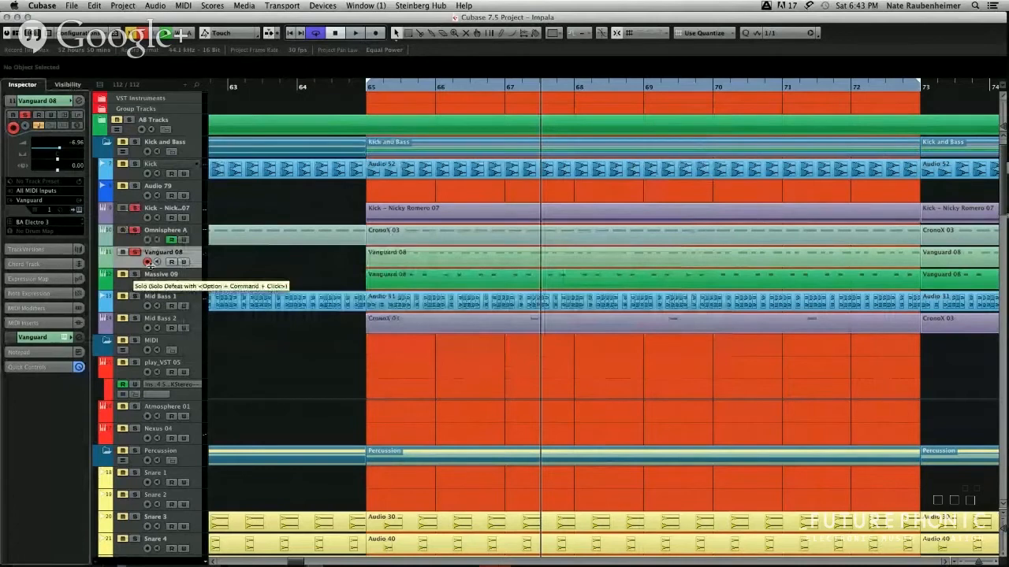
Add Mid Bass 2 to the solo, drop the other soloed layers, and toggle playback to audition it alone.
click(134, 319)
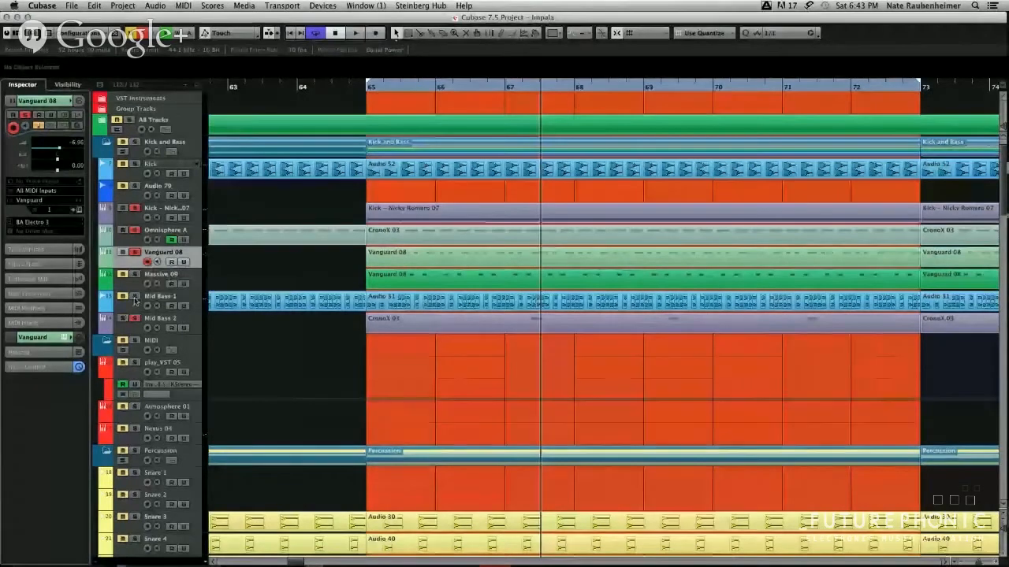
click(135, 231)
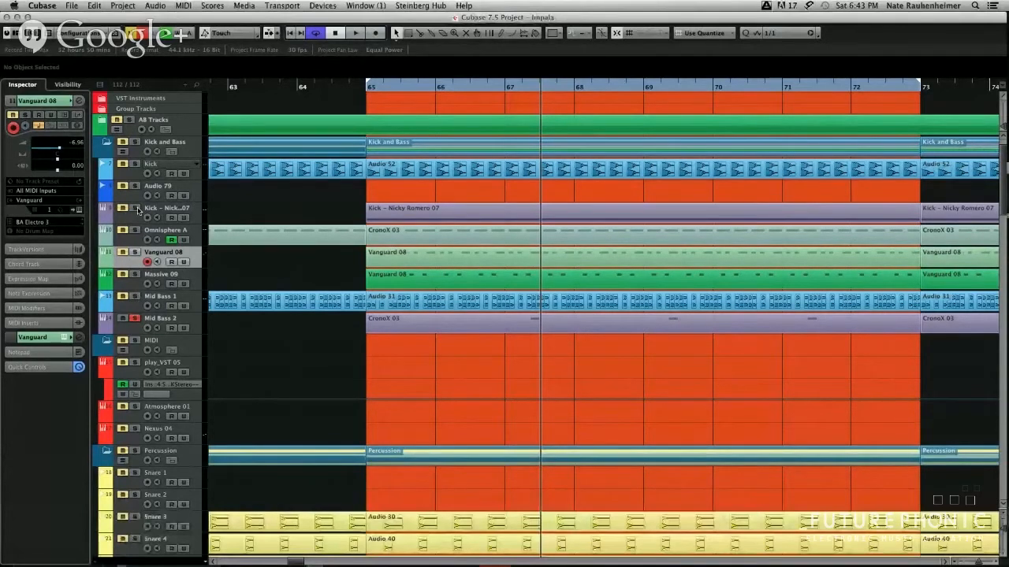
key(space)
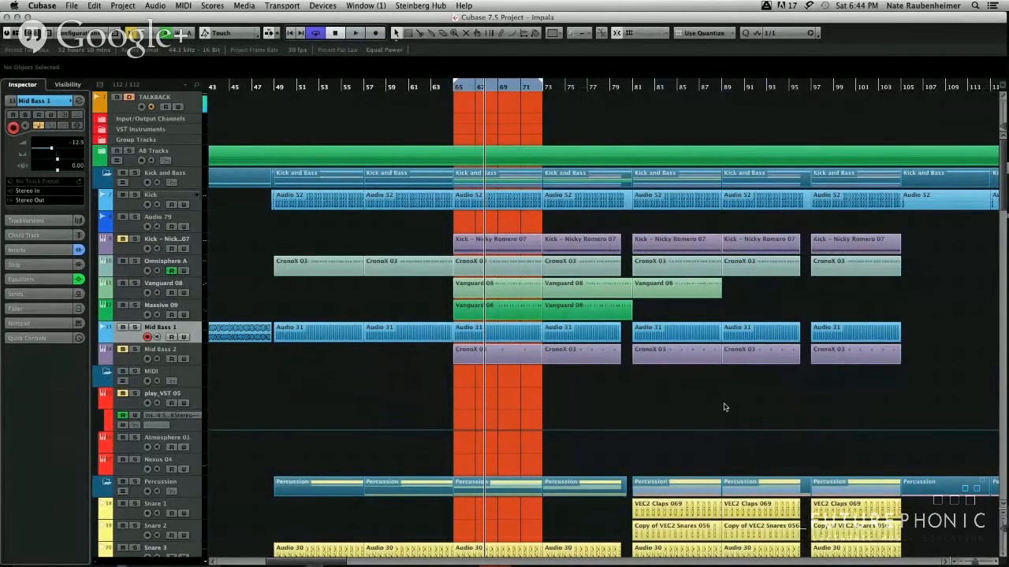
Select the Omnisphere A track and bring up its channel settings.
key(Up)
key(Up)
key(Up)
click(79, 102)
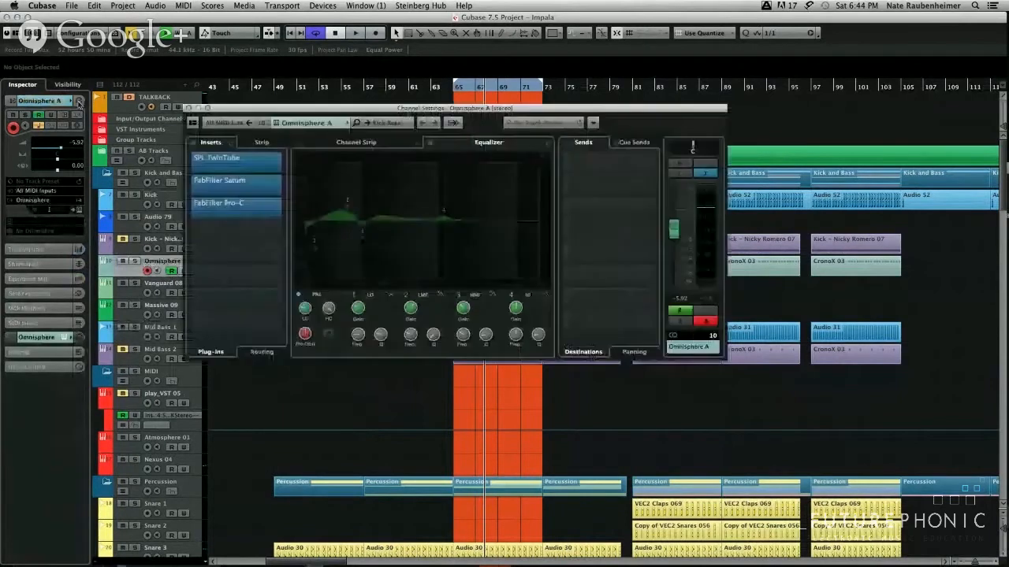
click(227, 169)
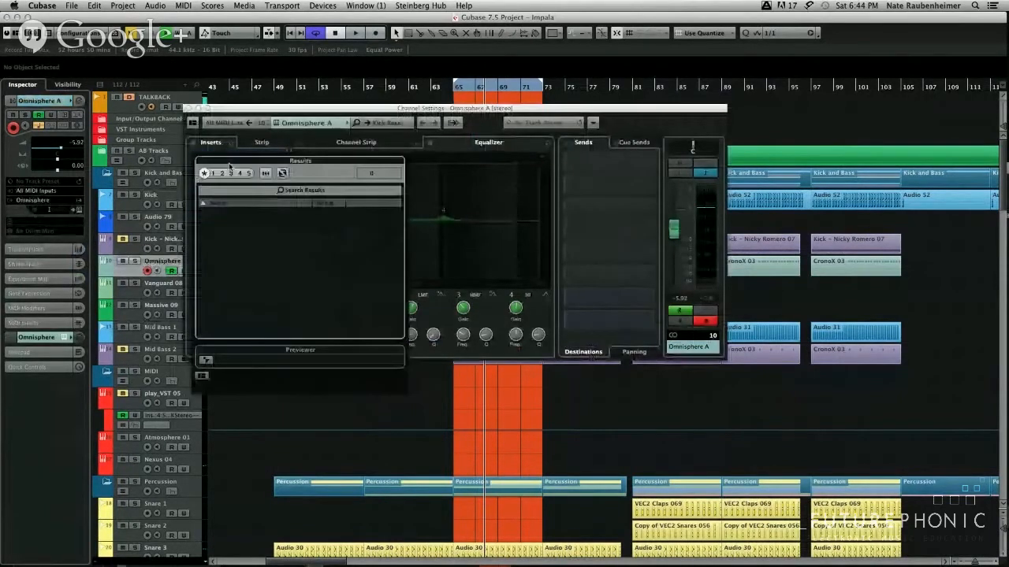
click(295, 194)
click(238, 167)
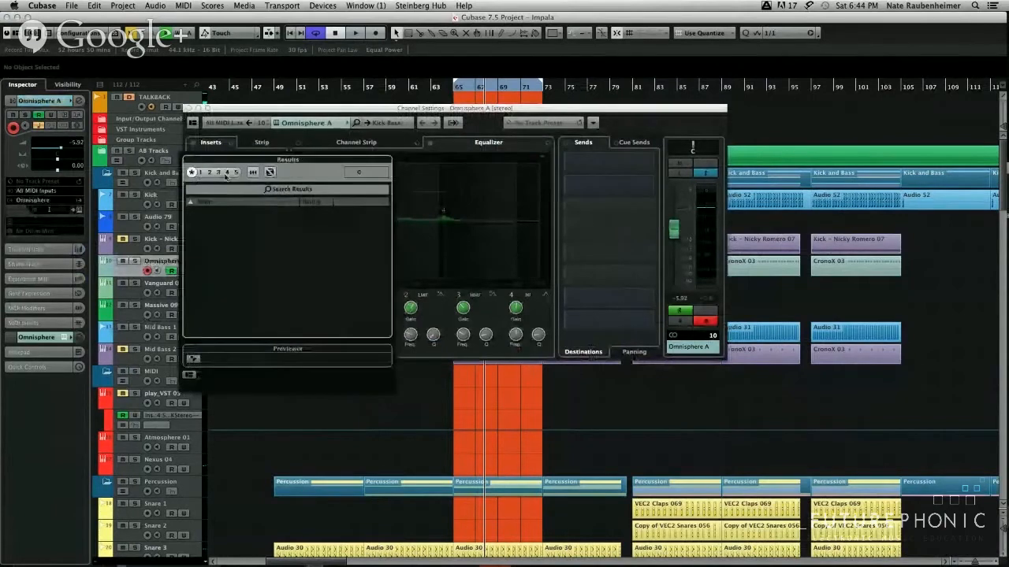
click(301, 159)
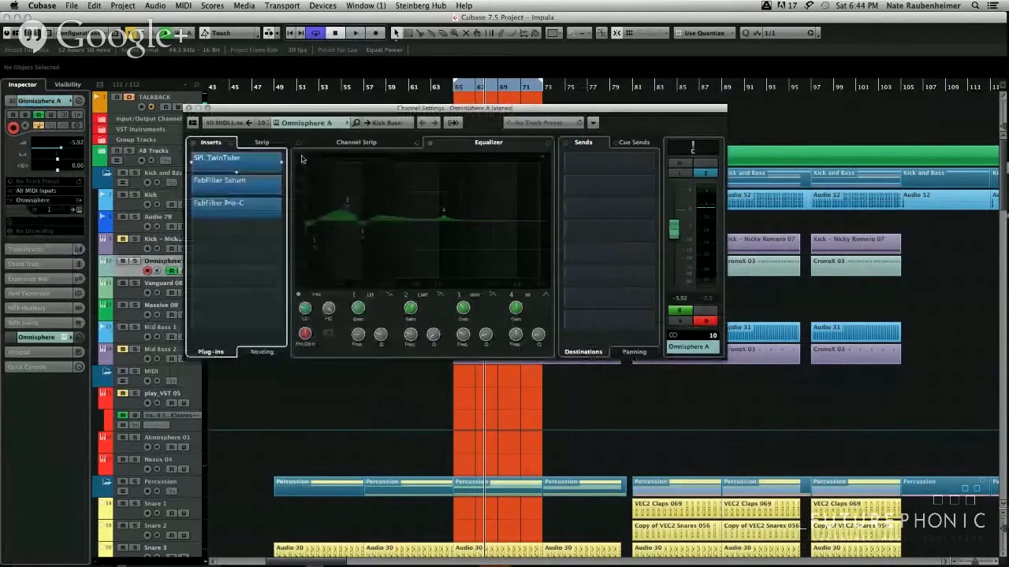
Examine Omnisphere A's SPL TwinTube insert, moving its window clear of the channel inserts, and close the plug-in.
drag(312, 115, 441, 116)
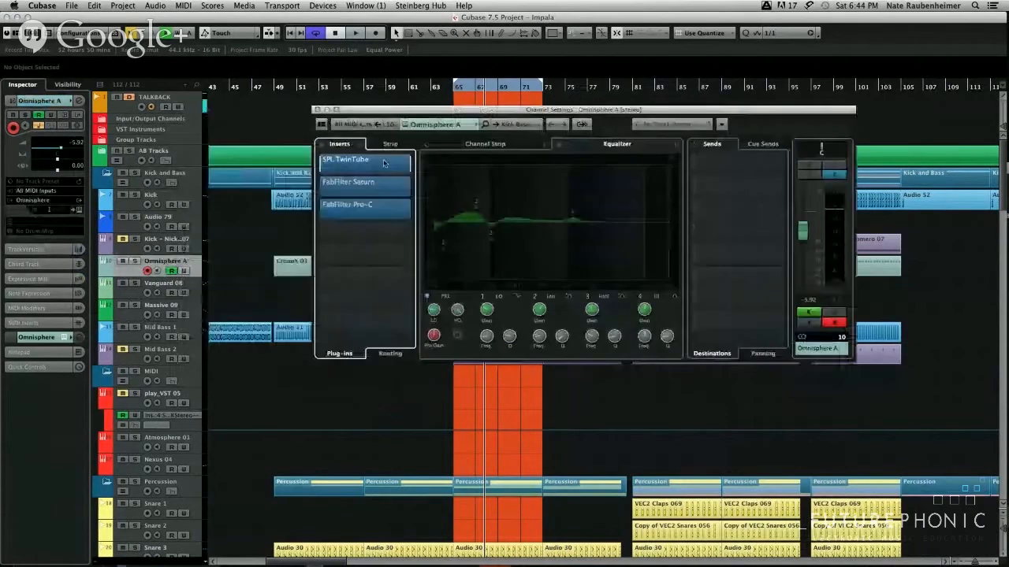
click(385, 164)
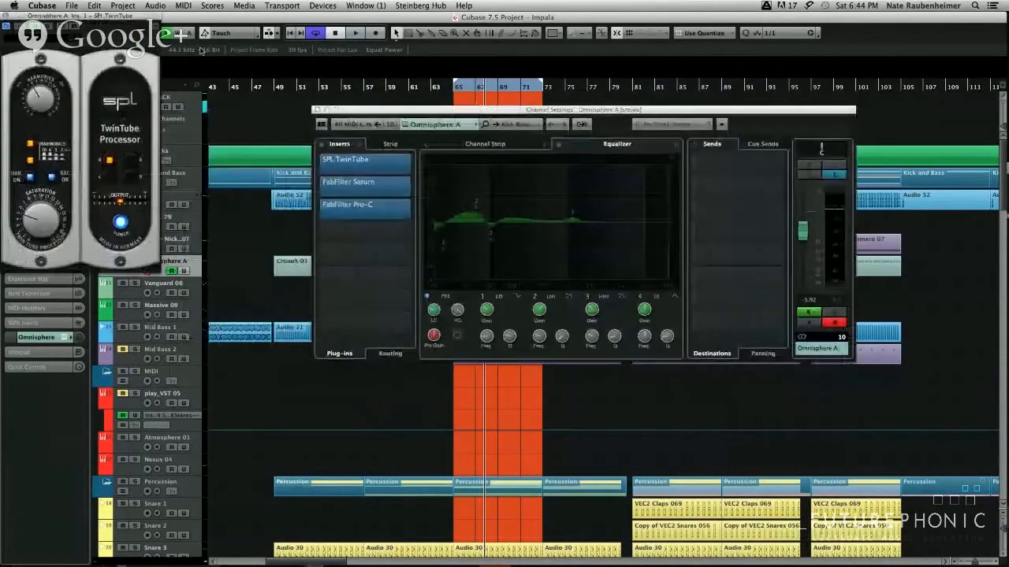
click(122, 5)
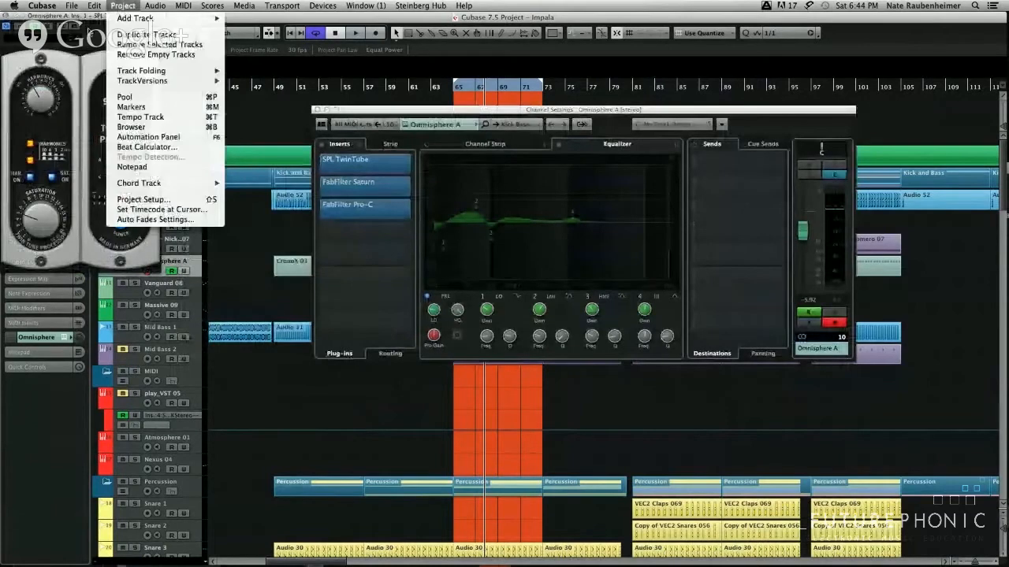
drag(94, 16, 299, 157)
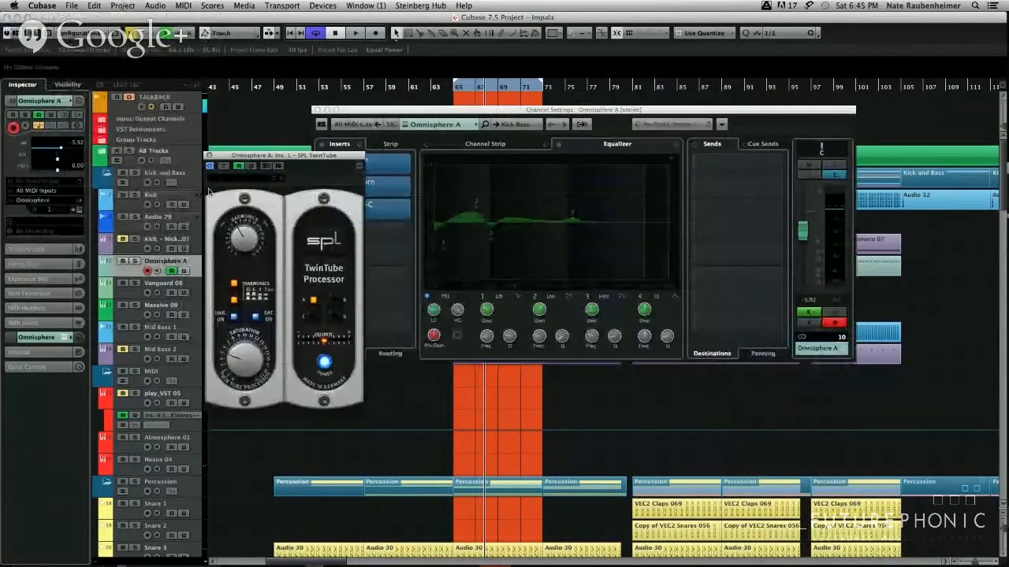
click(209, 156)
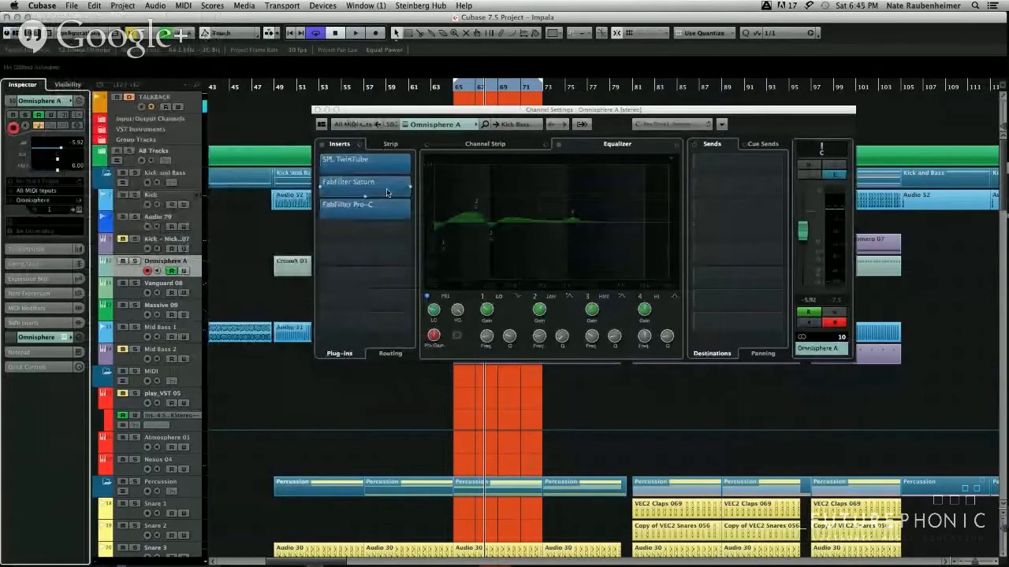
Examine the FabFilter Saturn insert's band drive settings on Omnisphere A, and close the plug-in and the channel settings.
click(387, 193)
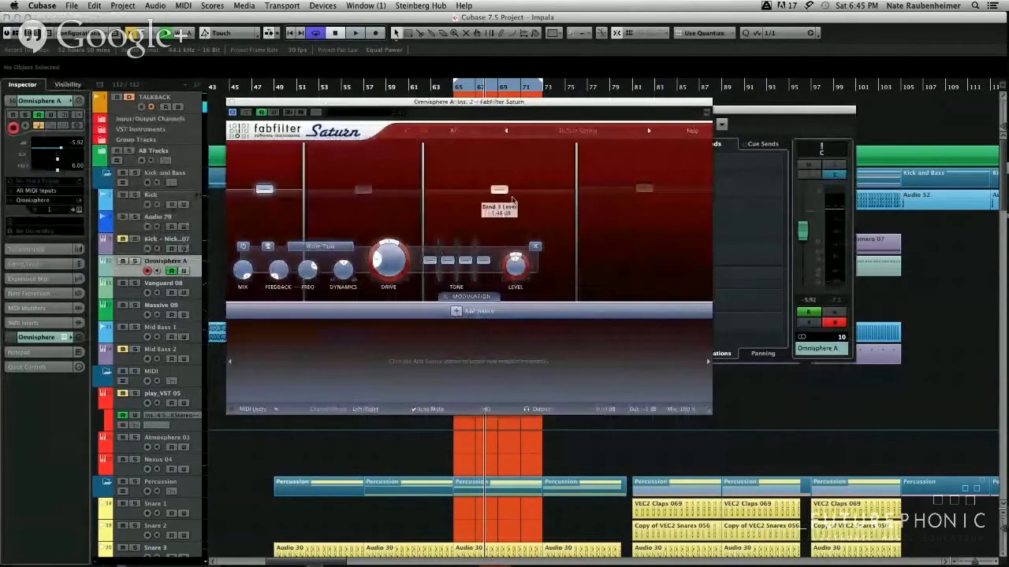
click(426, 240)
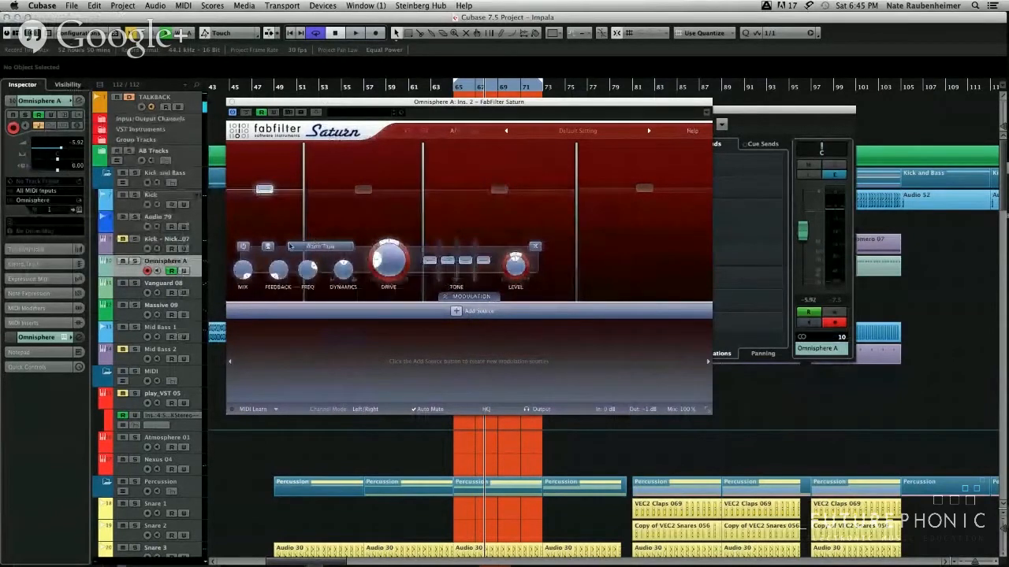
mouse_move(307, 229)
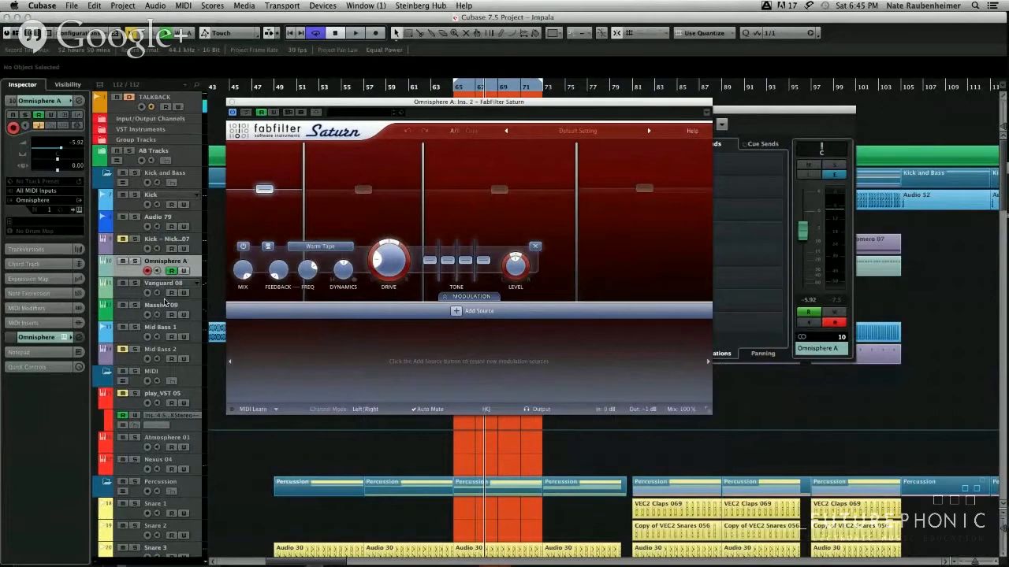
click(231, 102)
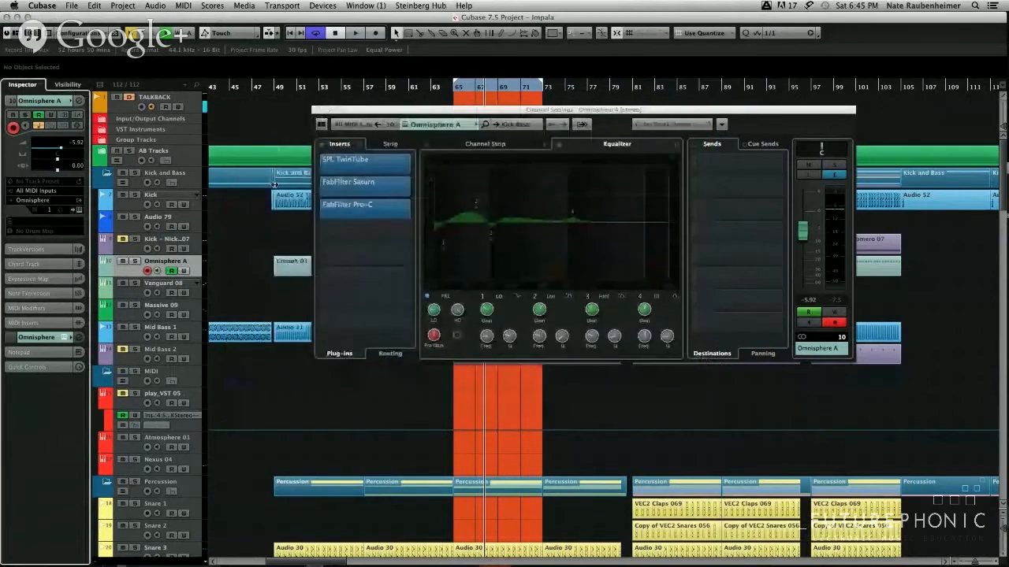
click(319, 110)
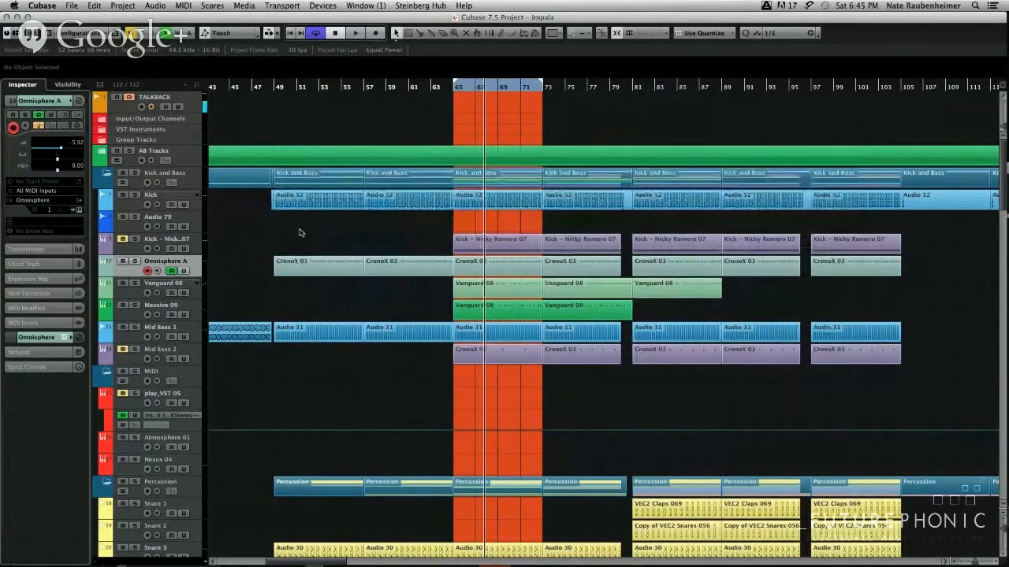
Add a stereo FX channel track with ValhallaRoom and choose its SmallAmbience reverb preset.
key(F3)
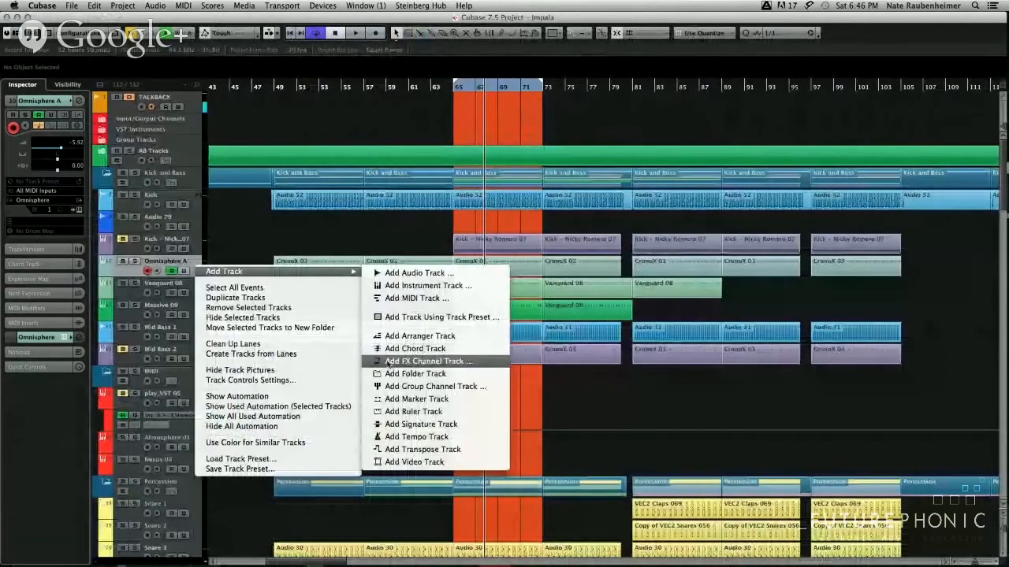
click(426, 361)
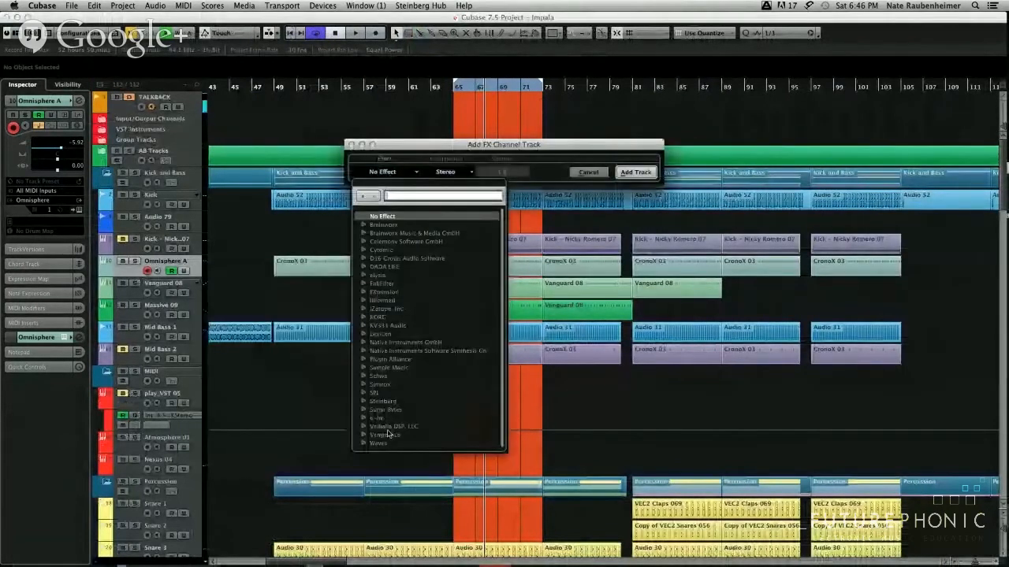
click(491, 417)
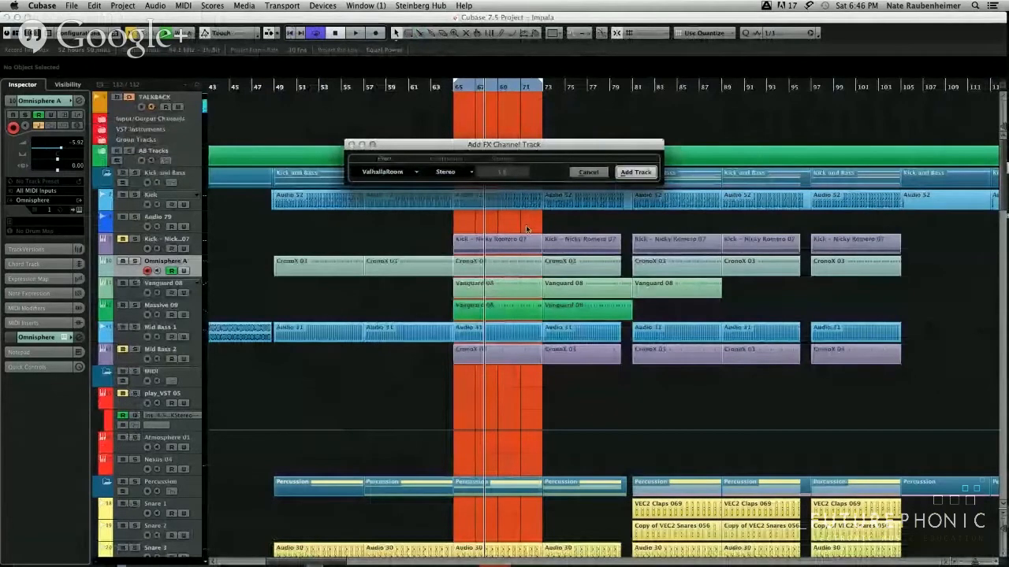
key(Return)
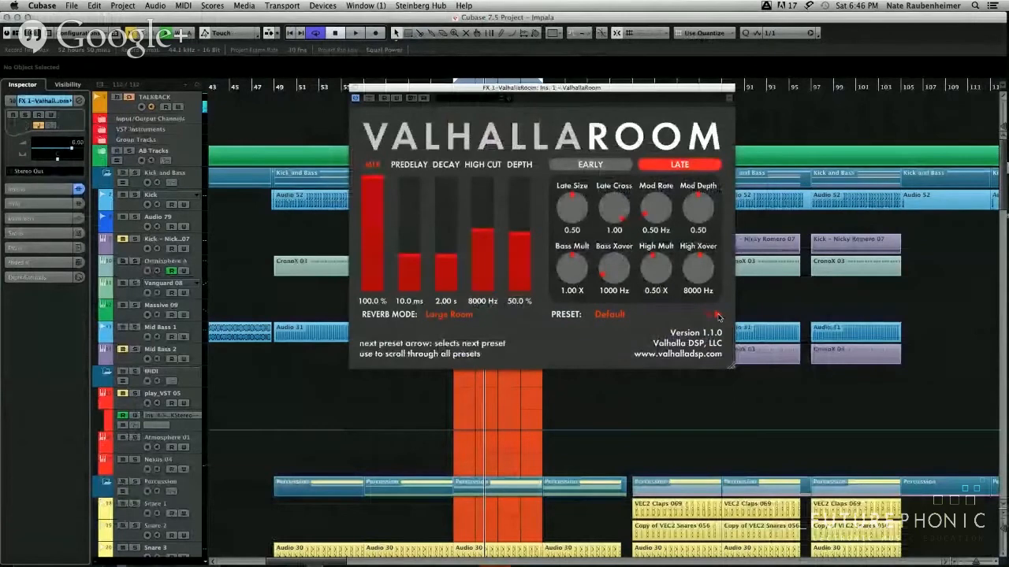
click(717, 315)
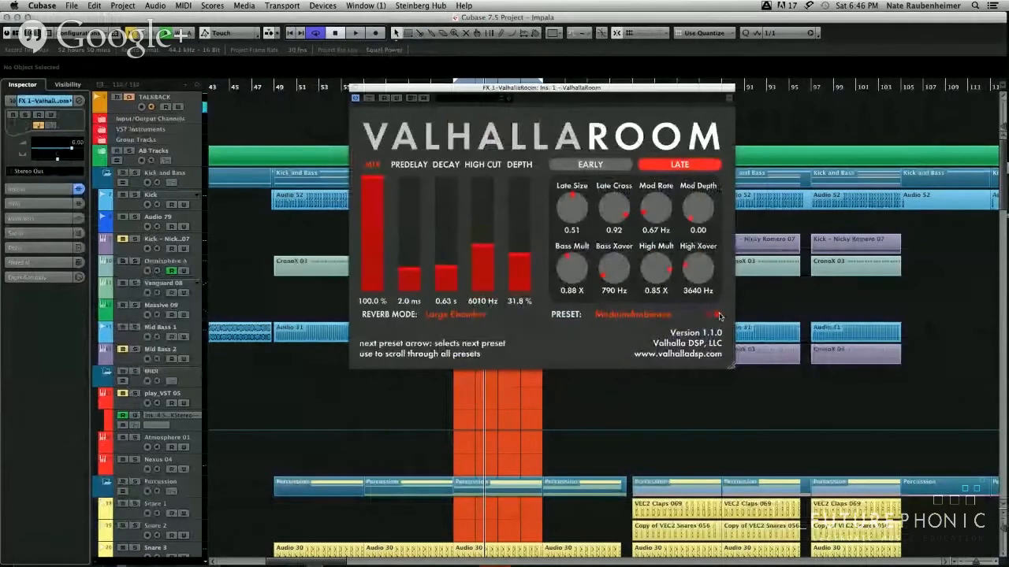
click(717, 315)
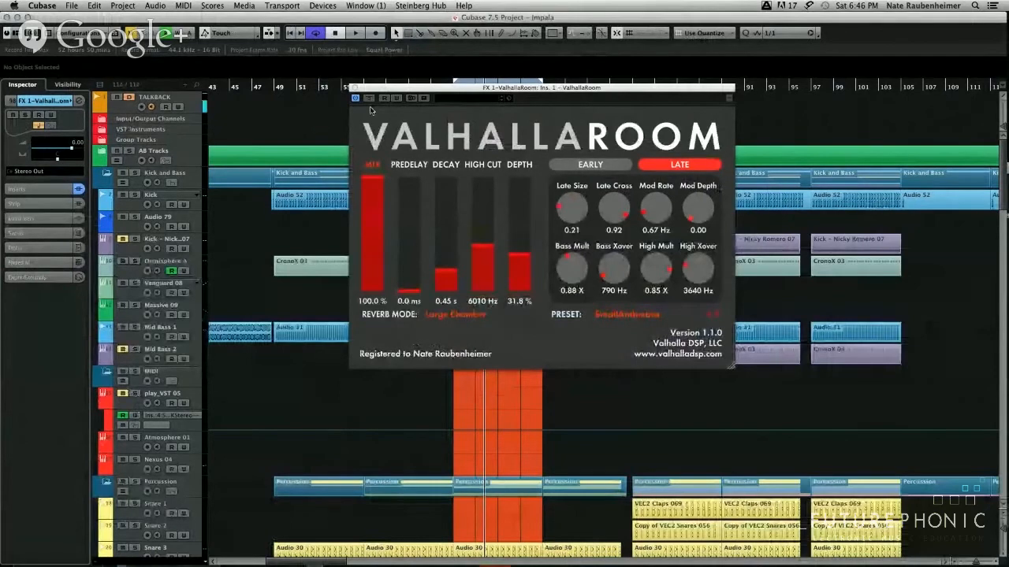
Expand the group tracks, solo the Percussion group during playback, bring up its channel settings and stop.
key(F3)
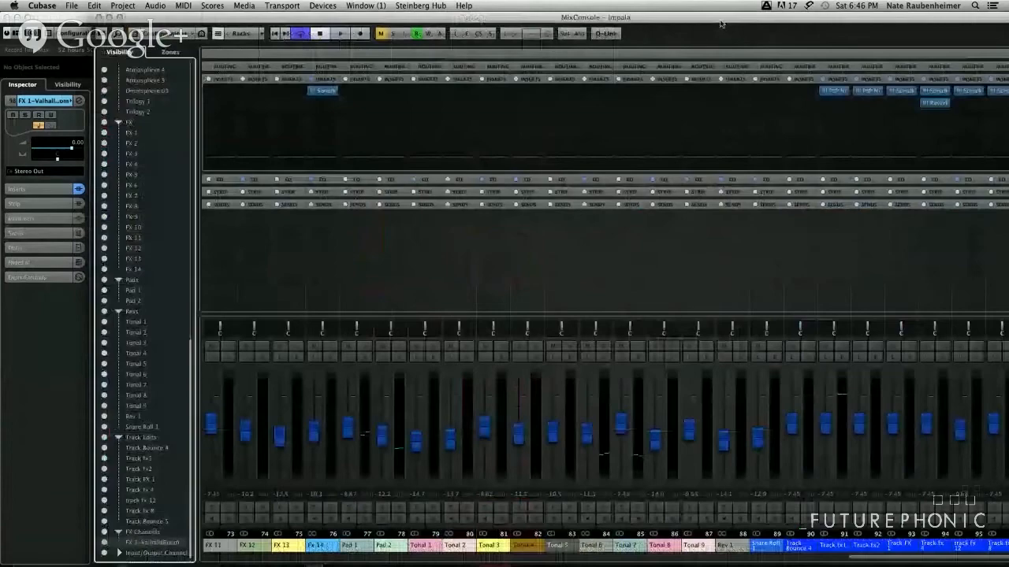
key(F3)
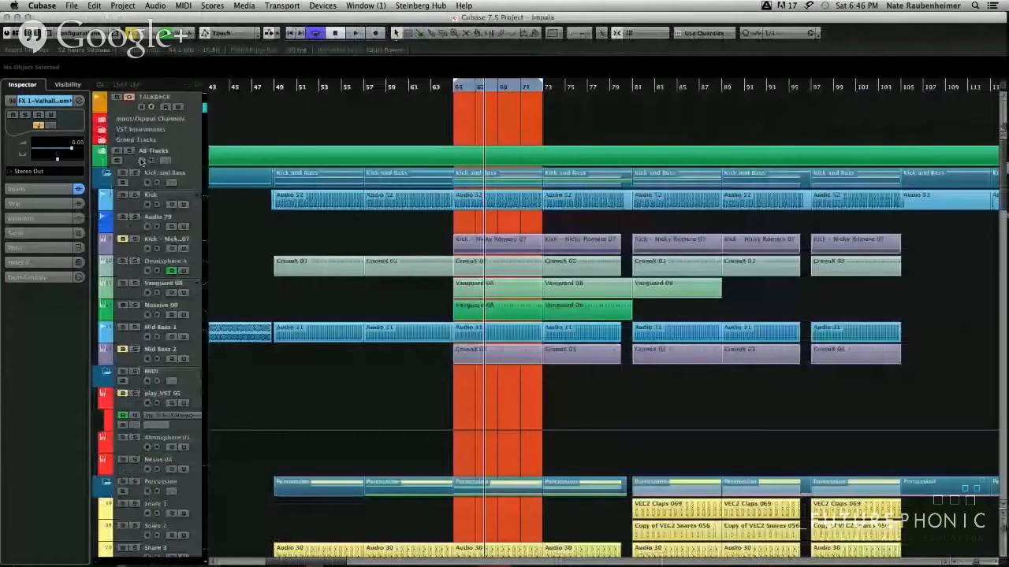
click(102, 140)
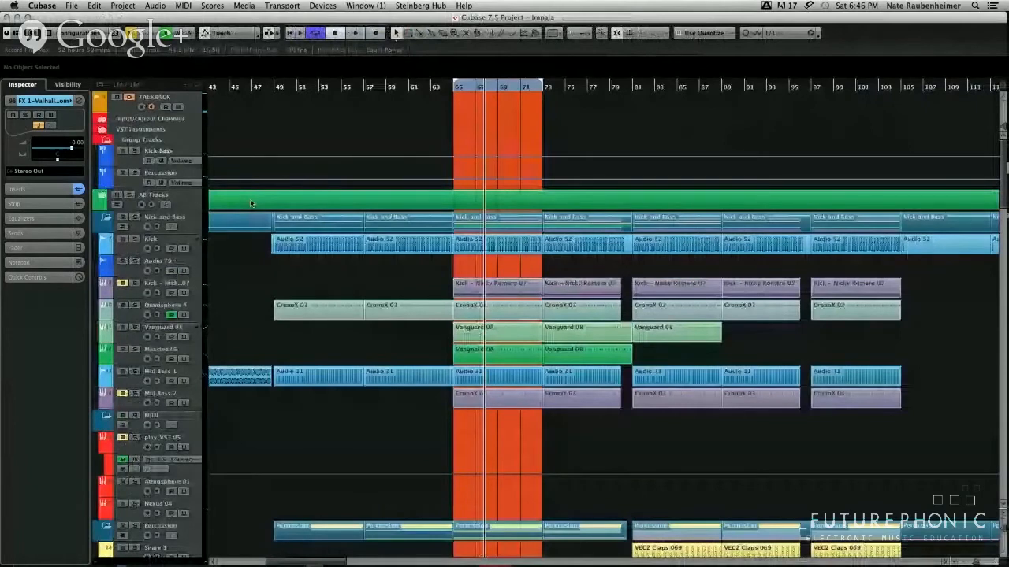
key(space)
click(135, 172)
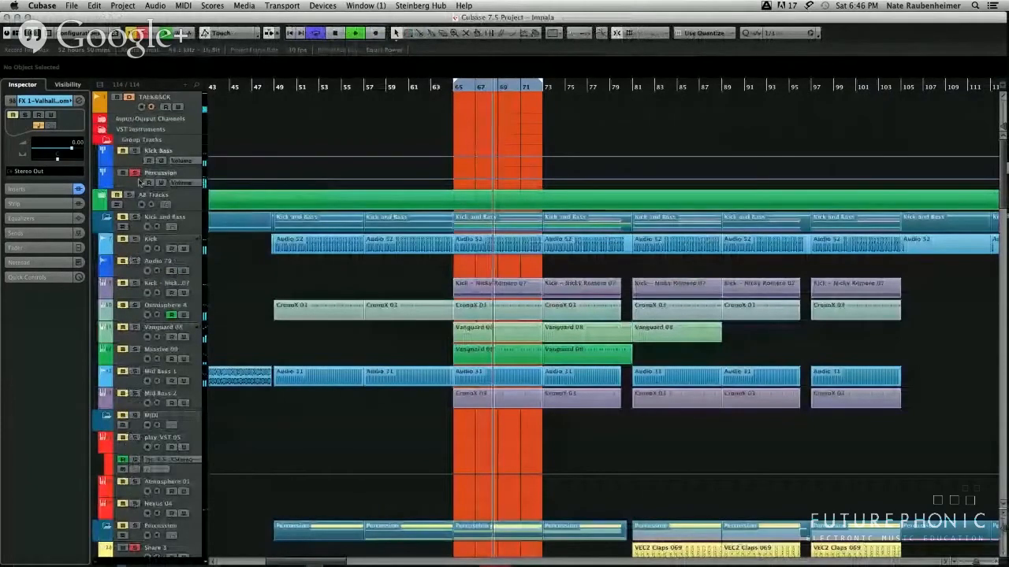
click(138, 181)
key(space)
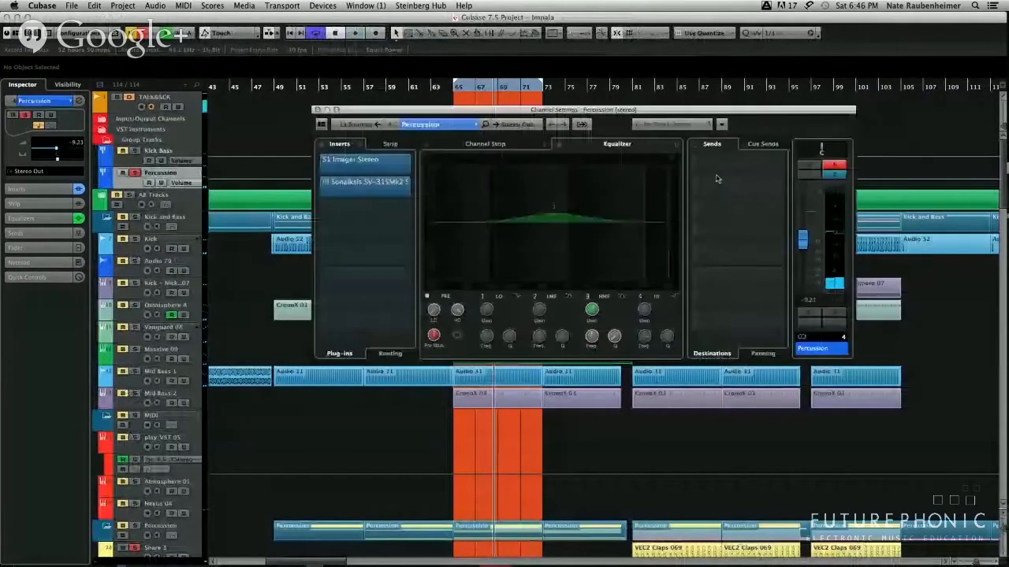
Send the Percussion group to FX 1-ValhallaRoom, adjust the send level to -23.9 dB during playback, and stop.
click(892, 241)
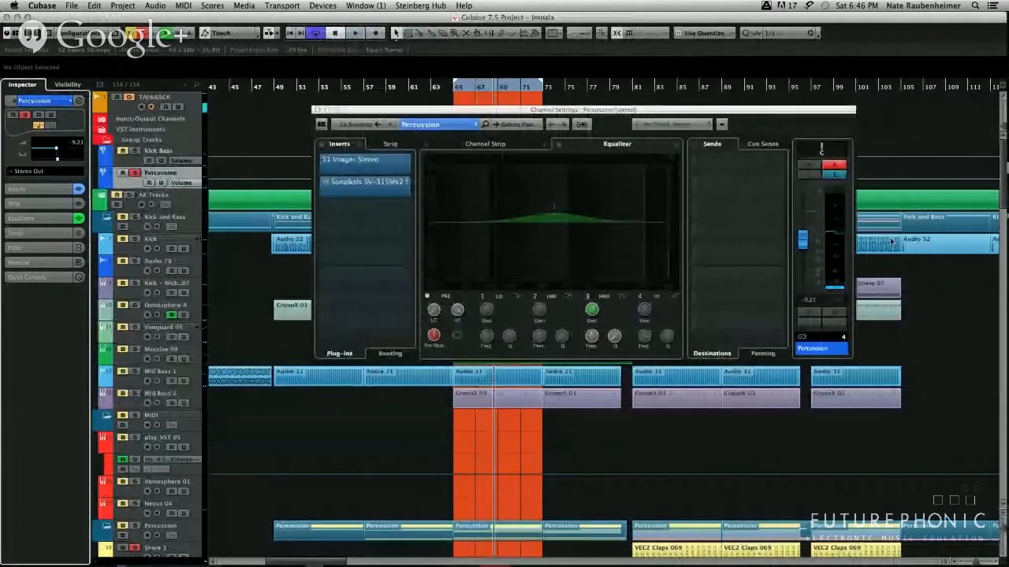
click(727, 172)
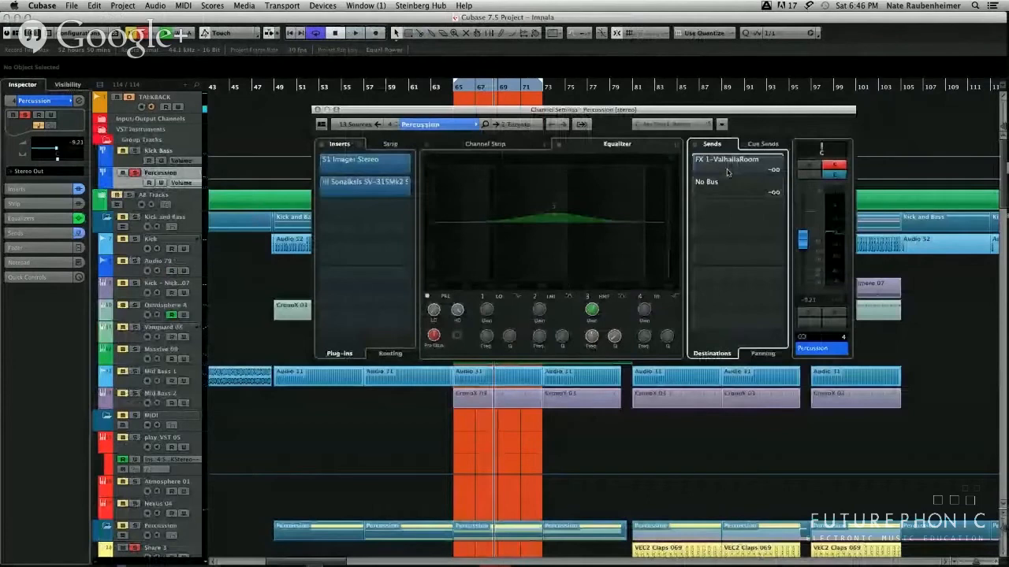
drag(727, 172, 764, 169)
key(space)
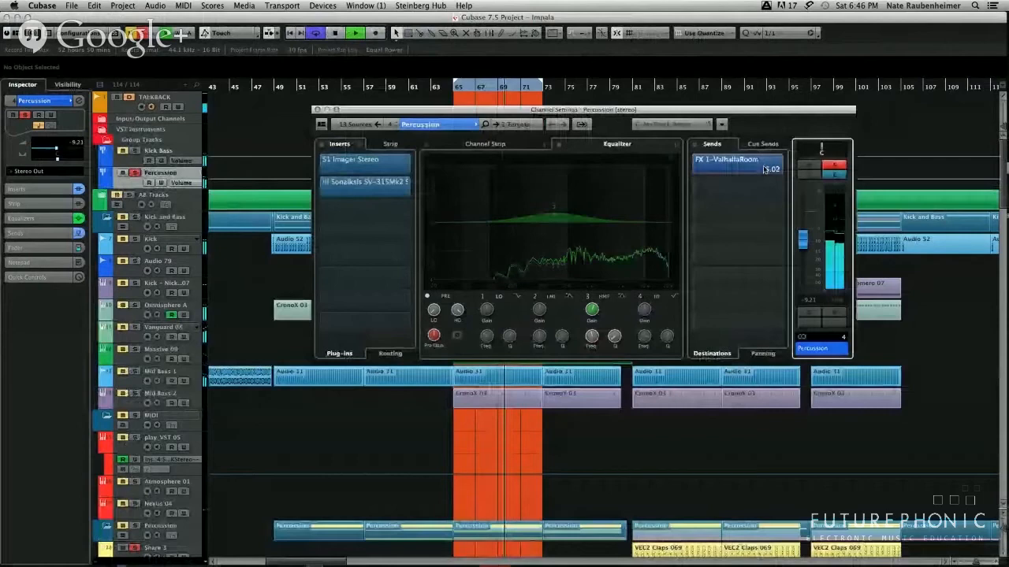
drag(765, 169, 714, 187)
key(space)
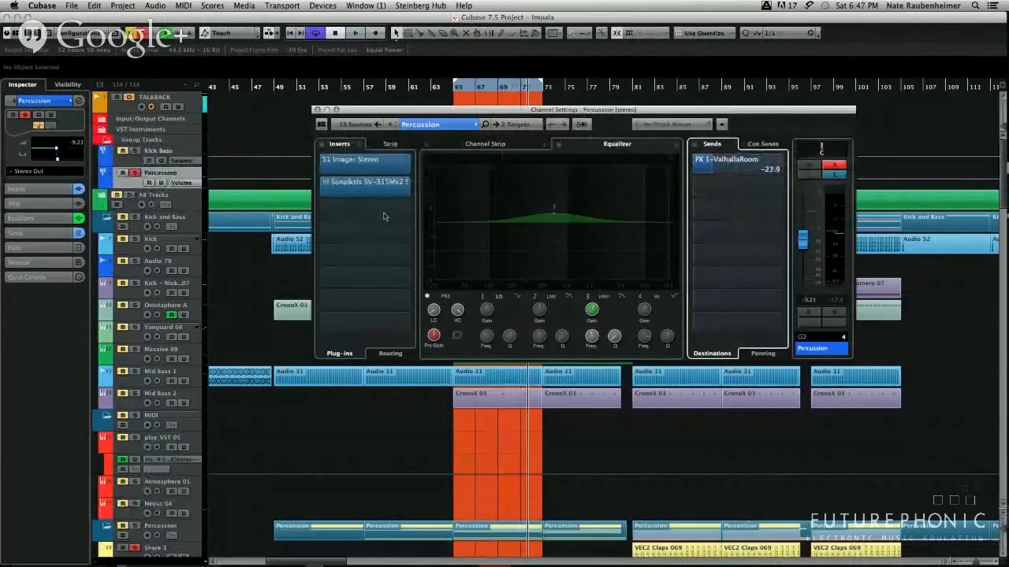
Close the Percussion group's channel settings and mute the FX 1-ValhallaRoom channel.
click(318, 109)
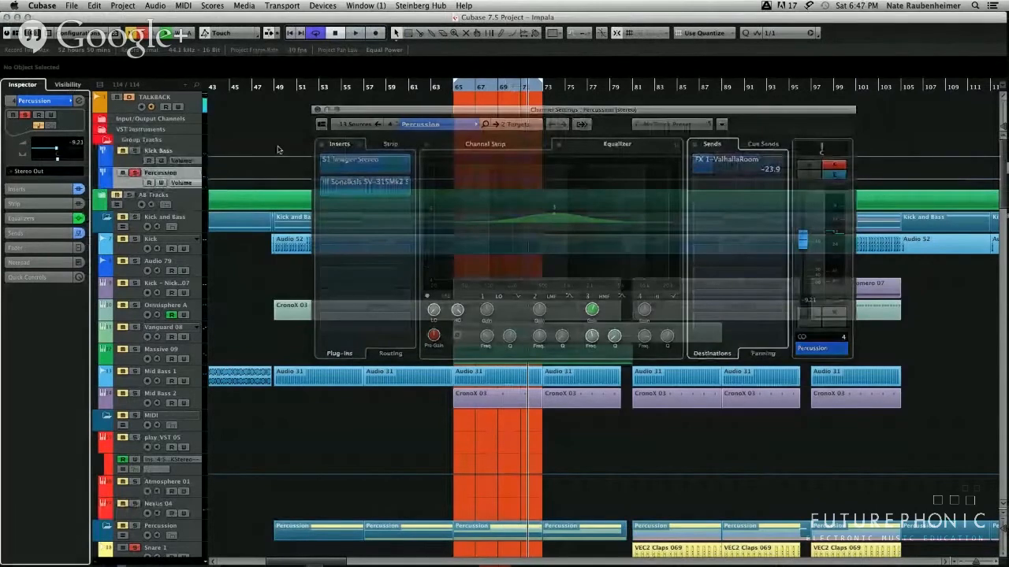
scroll(137, 552, down, 15)
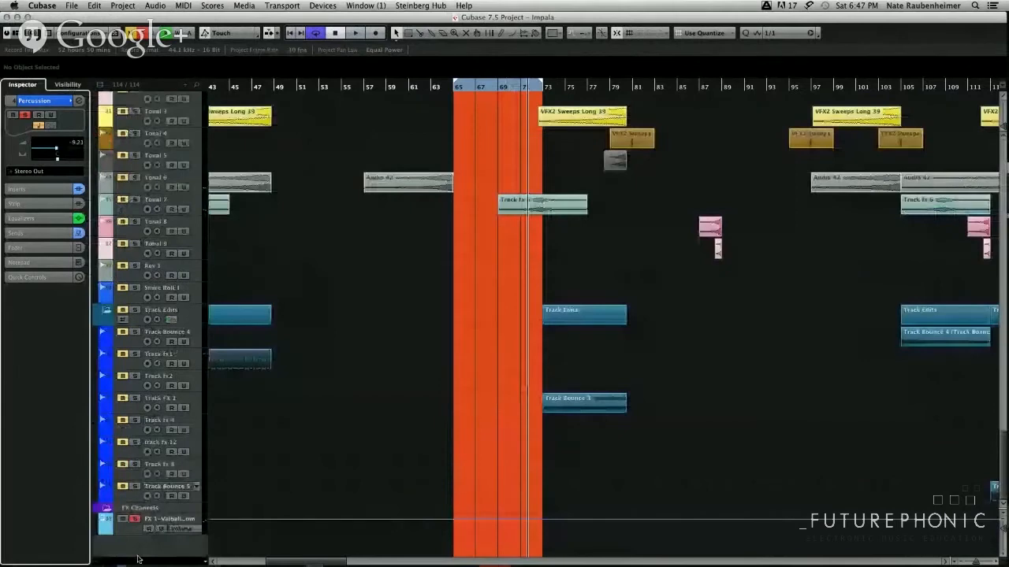
click(122, 520)
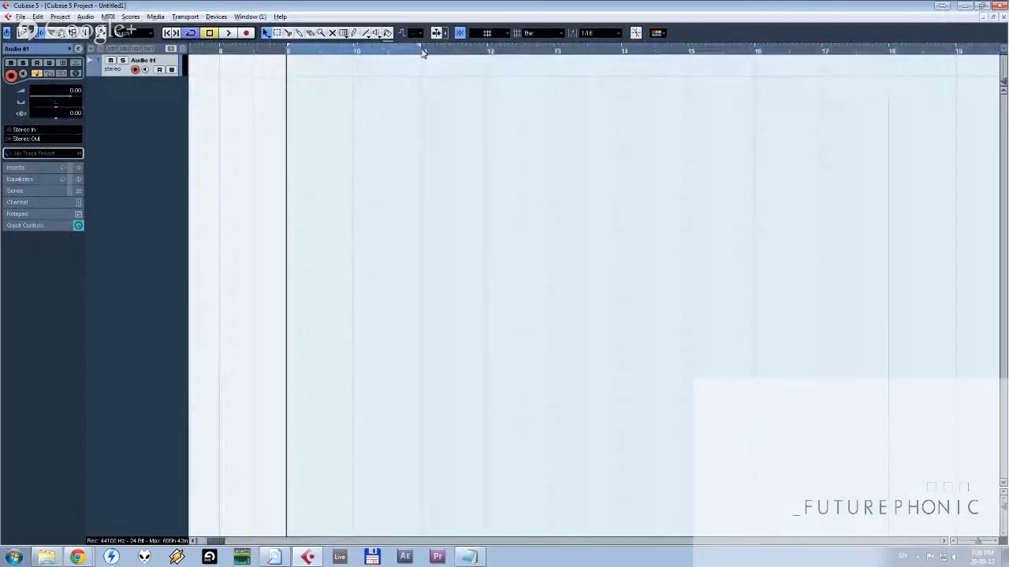
Rename the Audio 01 track as Kick and make the track taller.
click(141, 69)
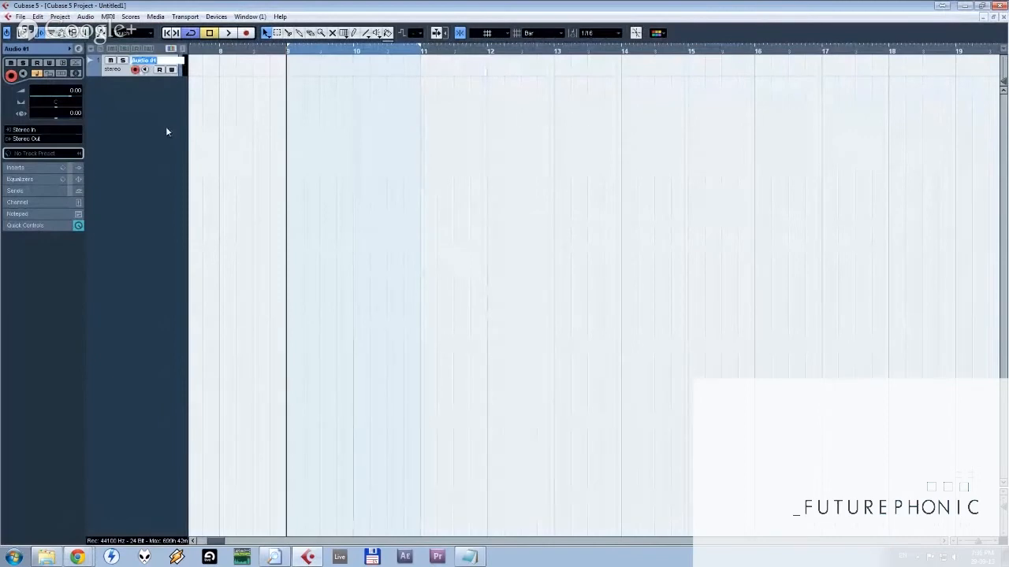
text(Kick)
key(Return)
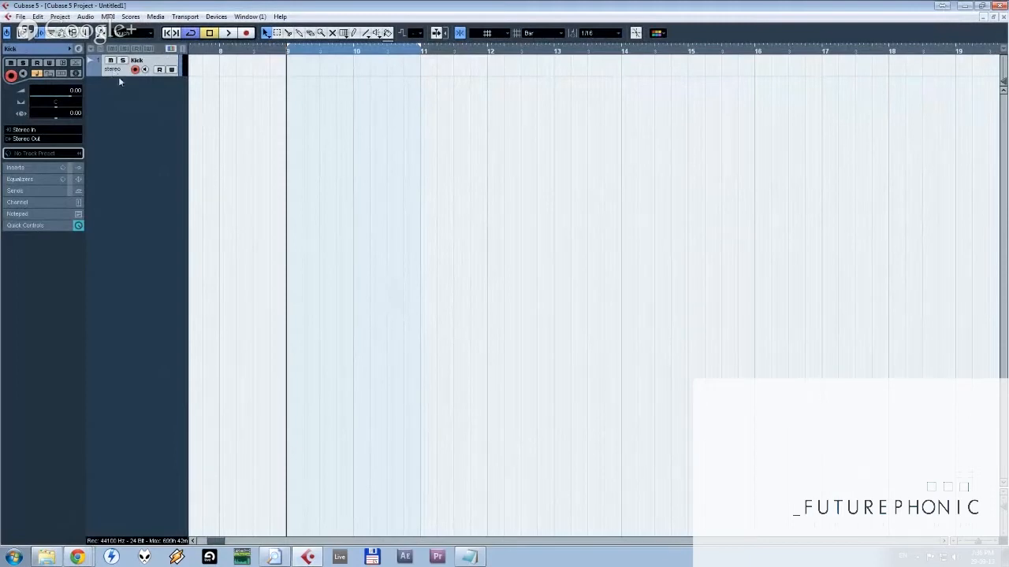
drag(119, 74, 120, 99)
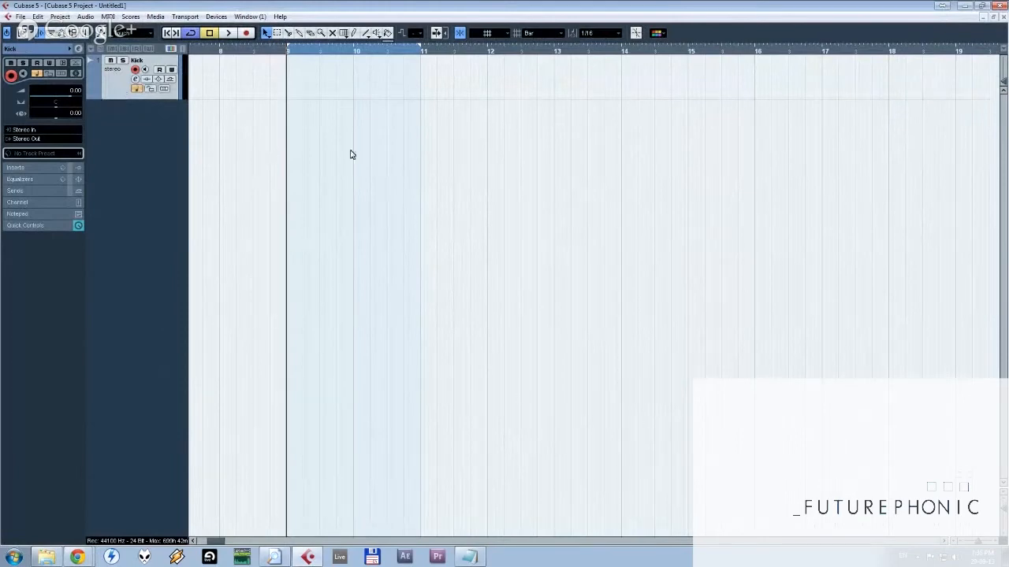
drag(307, 135, 472, 122)
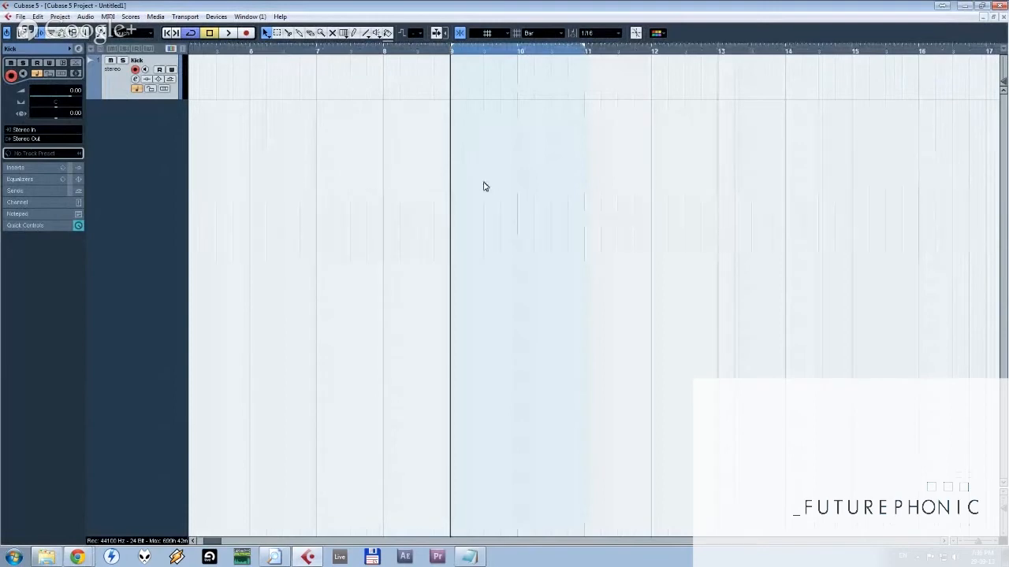
Switch to Everything and search for "symbolic ace".
click(279, 557)
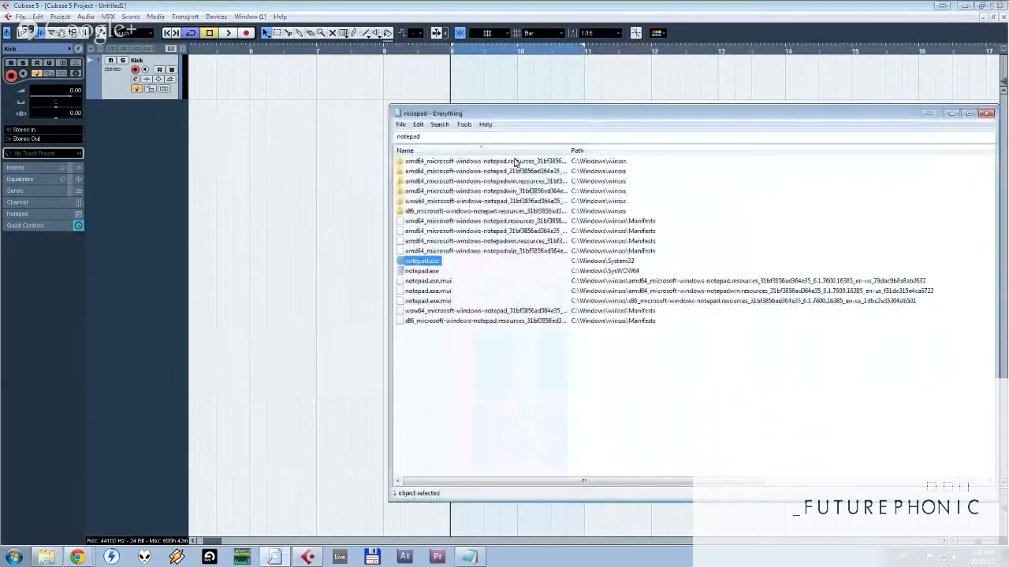
click(460, 137)
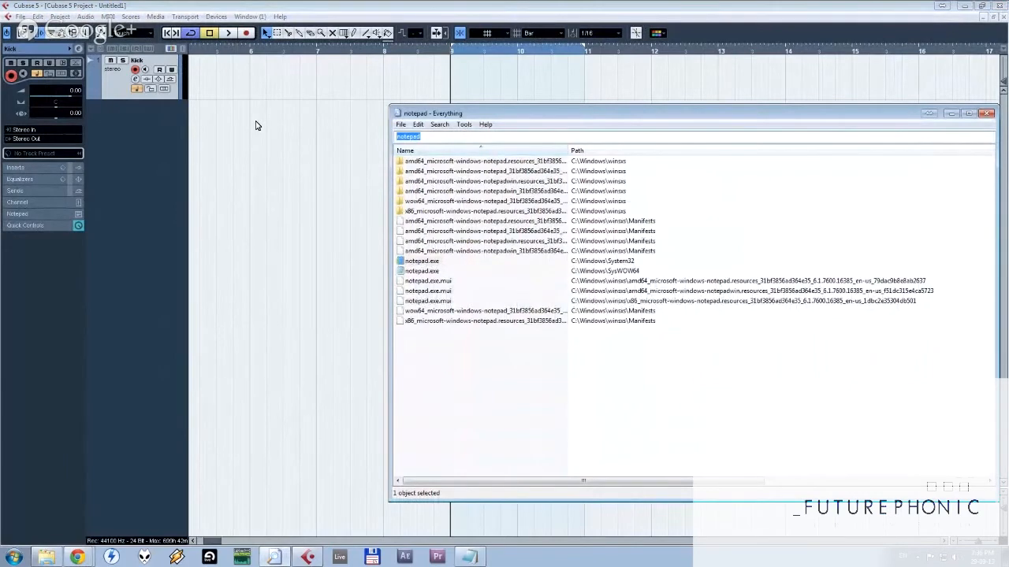
text(sy)
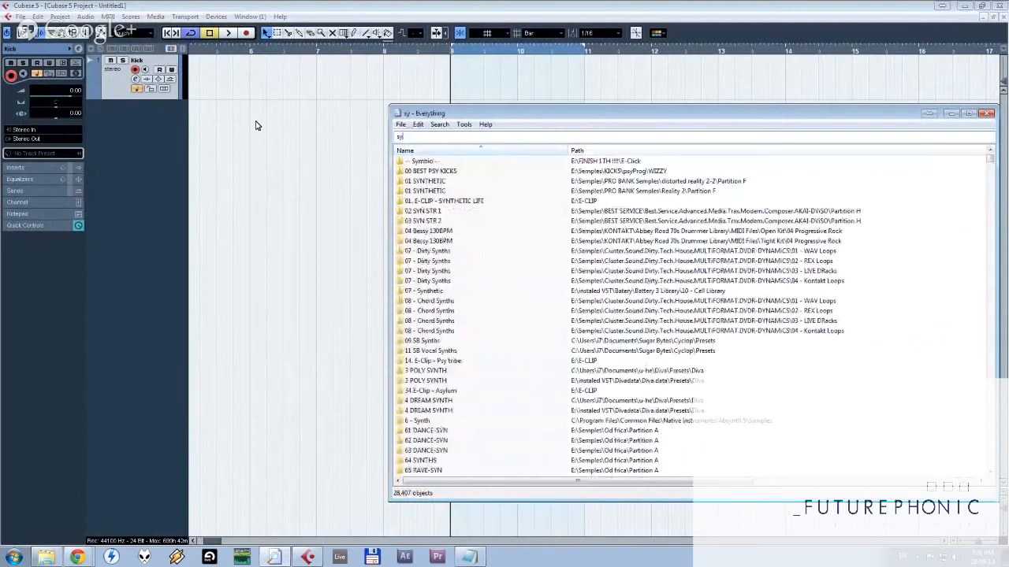
text(mbolic)
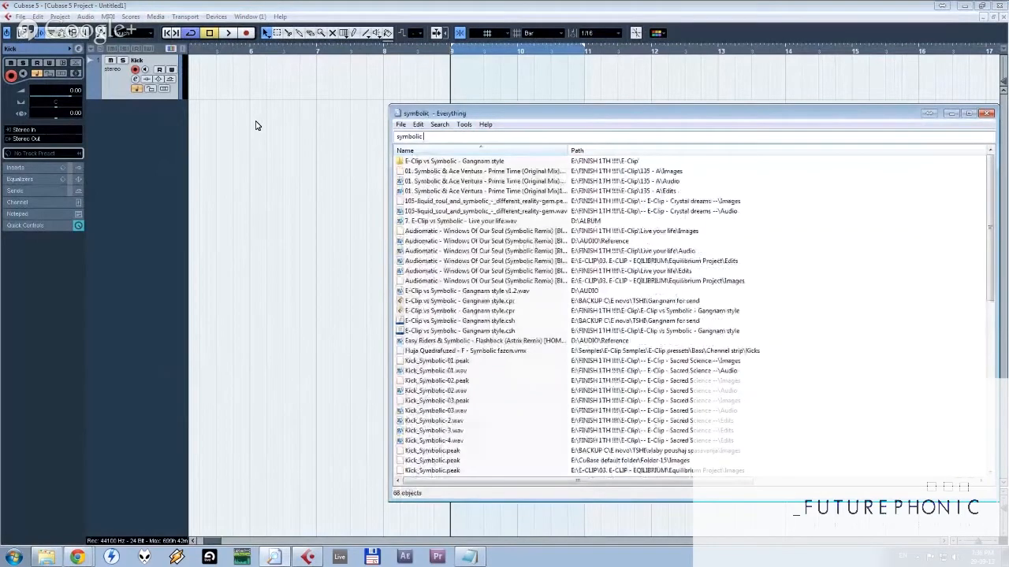
text( ace)
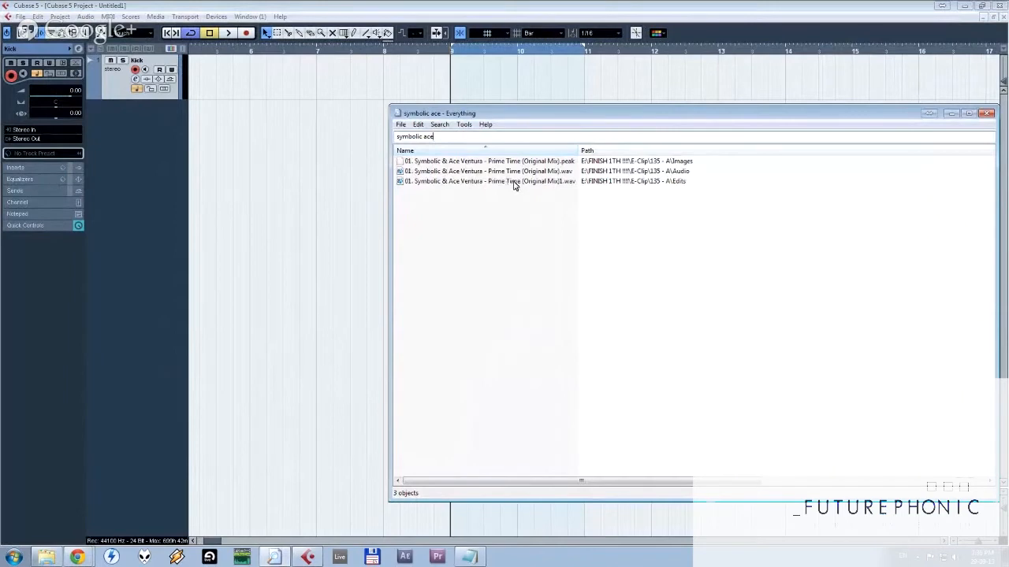
Try to import the Prime Time (Original Mix)1.wav edit onto the Kick track and undo the import.
drag(513, 184, 493, 73)
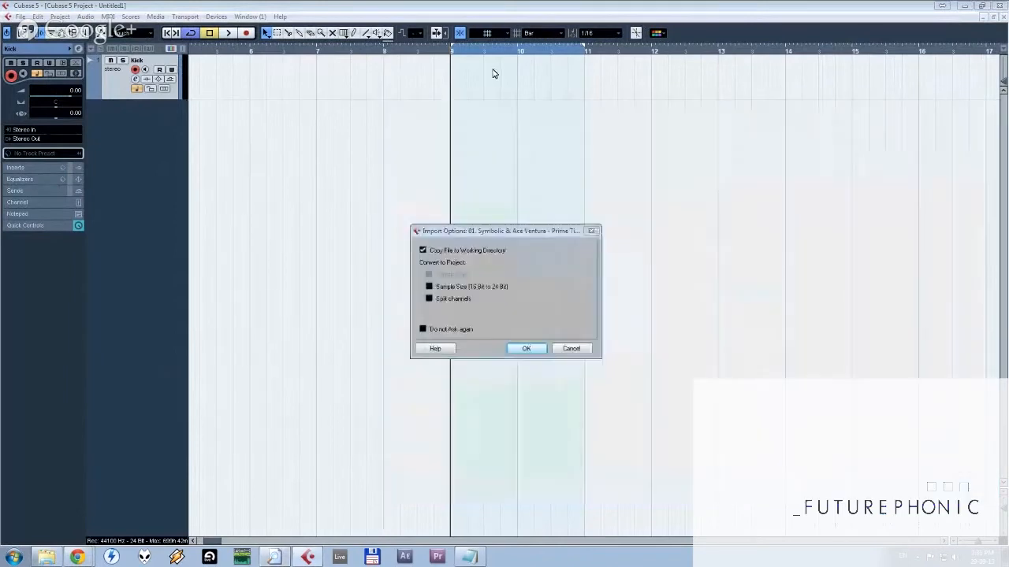
click(534, 350)
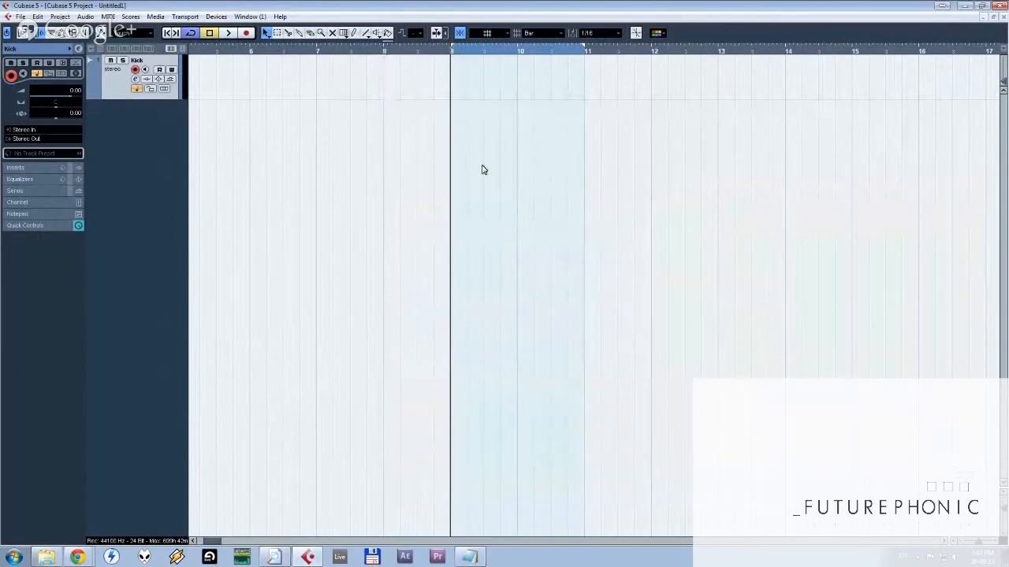
key(alt+Tab)
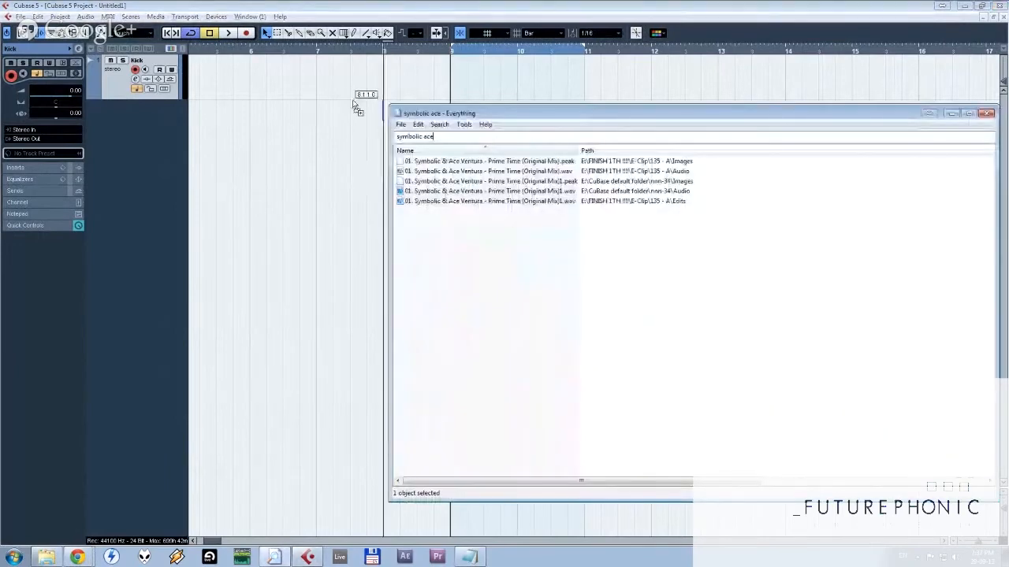
drag(488, 190, 359, 88)
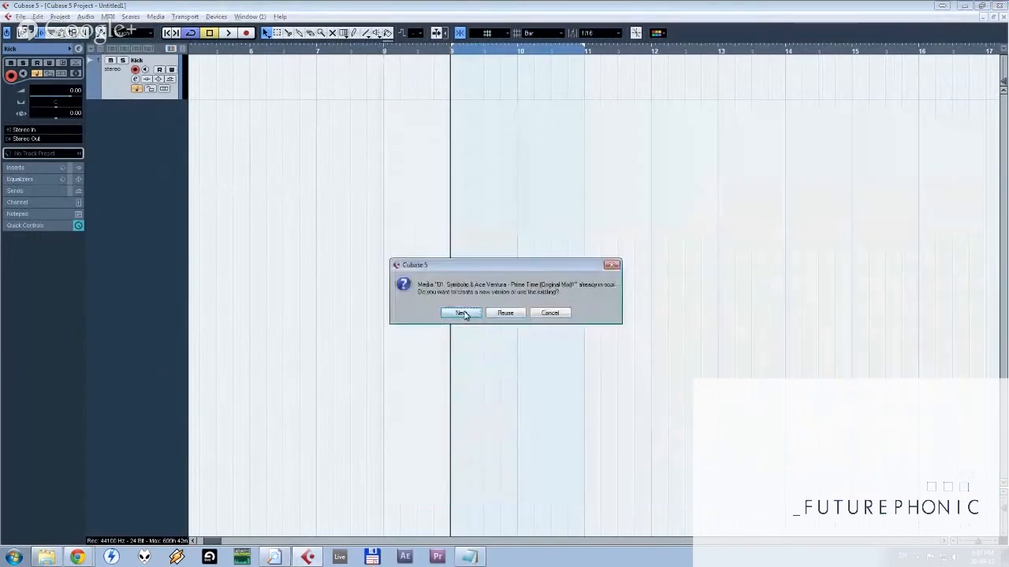
click(464, 314)
click(525, 349)
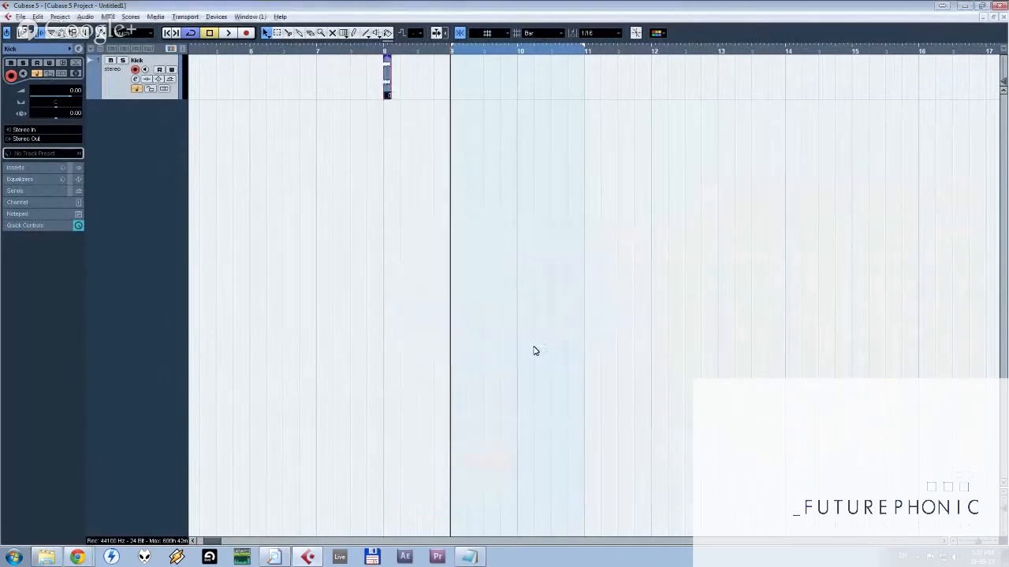
key(ctrl+z)
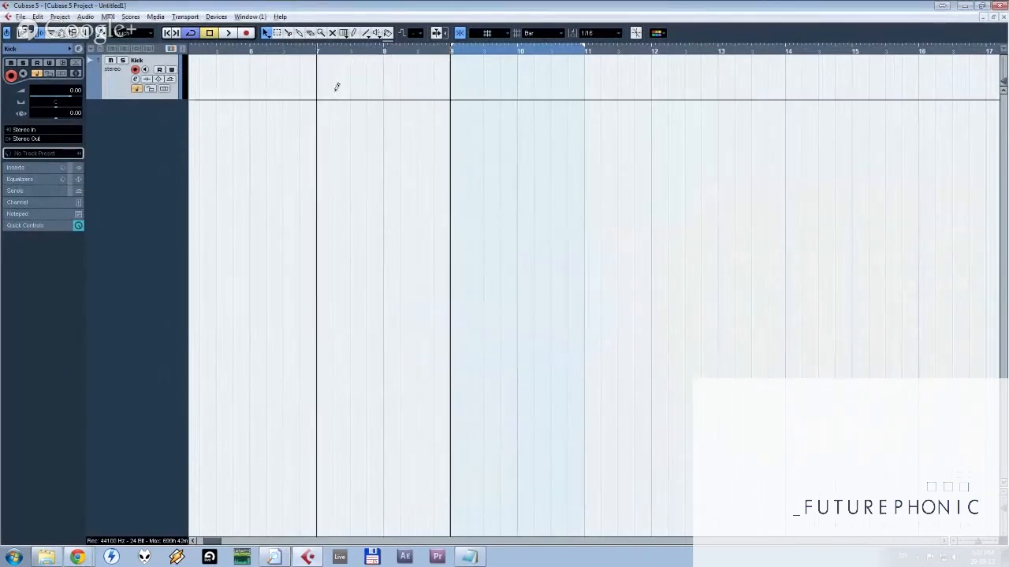
Import Symbolic & Ace Ventura - Prime Time (Original Mix).wav onto the Kick track at bar 8 and enlarge the track to show its waveform.
key(alt+Tab)
click(495, 242)
click(446, 171)
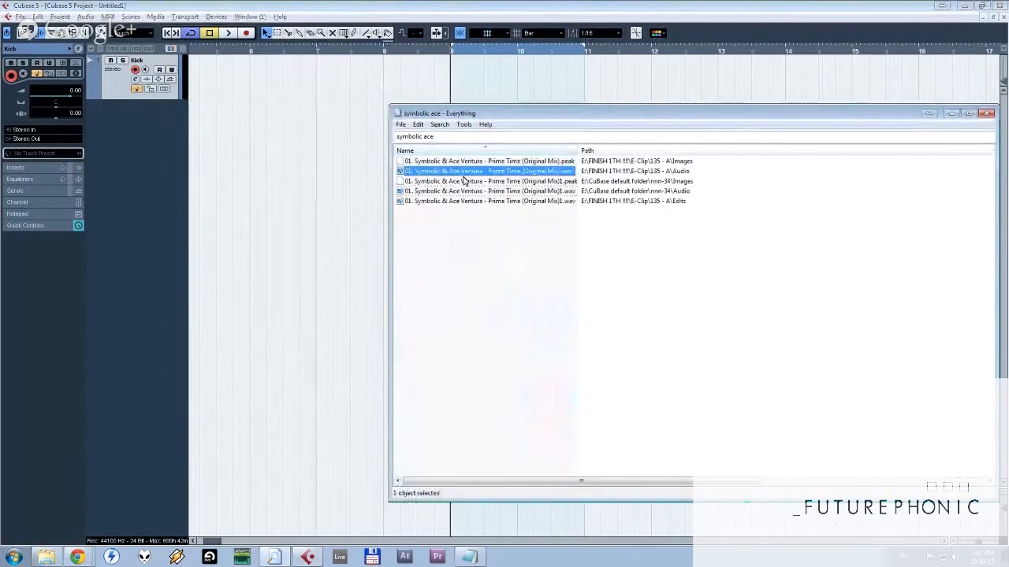
drag(445, 170, 465, 82)
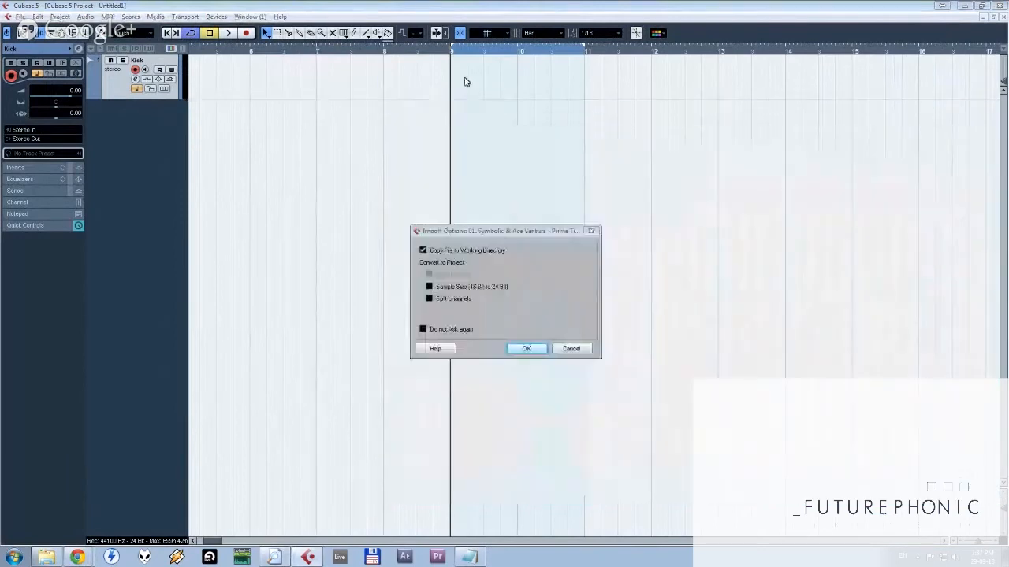
click(526, 350)
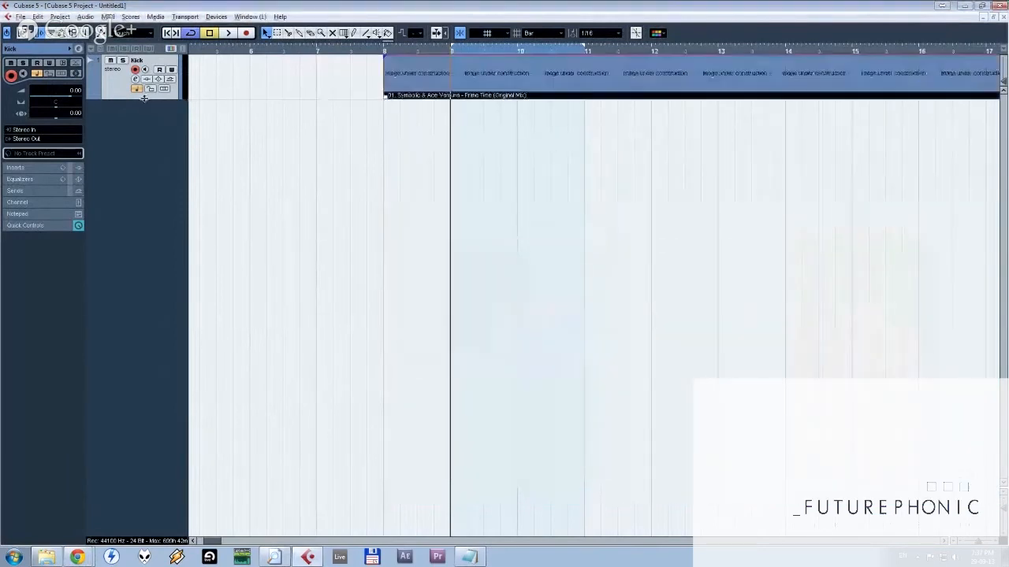
drag(114, 97, 116, 365)
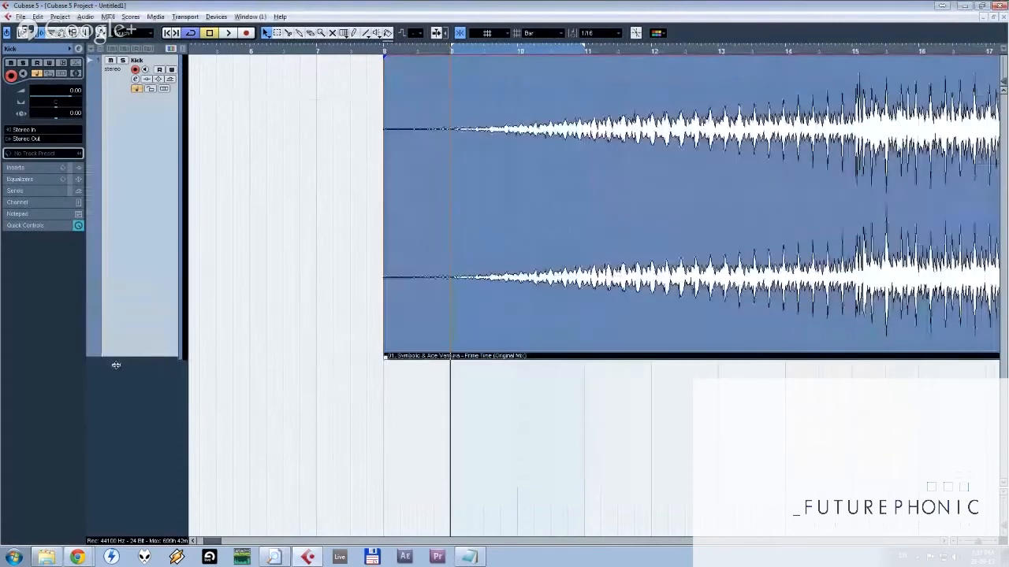
Lower the Kick track's volume to -9.06 dB during playback and stop around bar 38.
scroll(638, 210, down, 2)
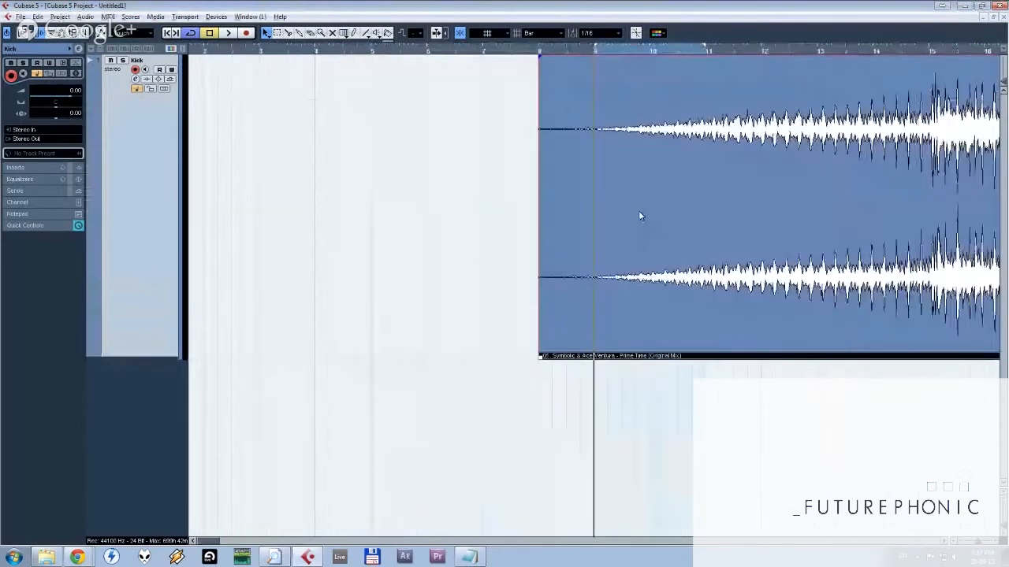
scroll(638, 210, down, 5)
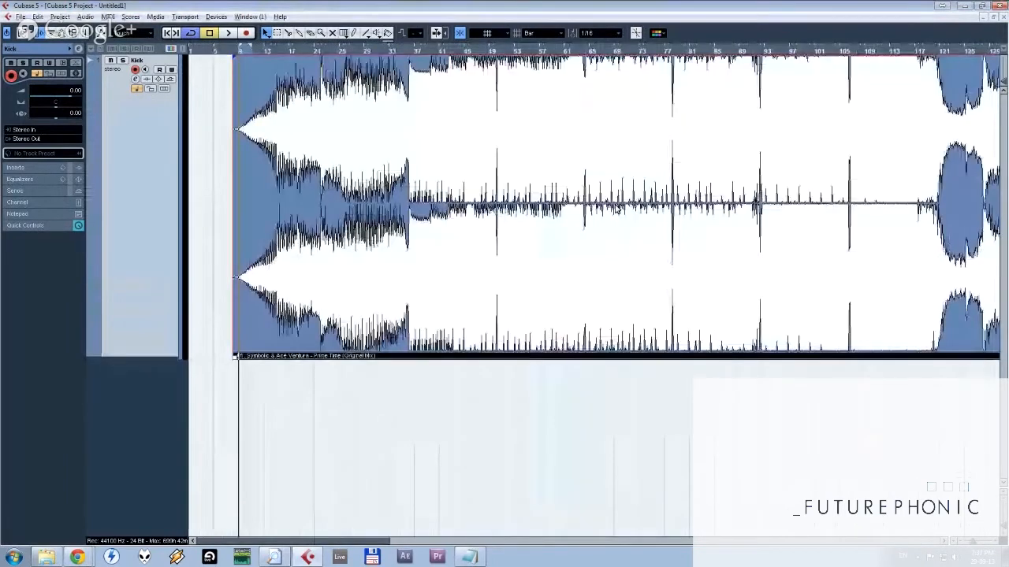
key(space)
drag(55, 103, 55, 100)
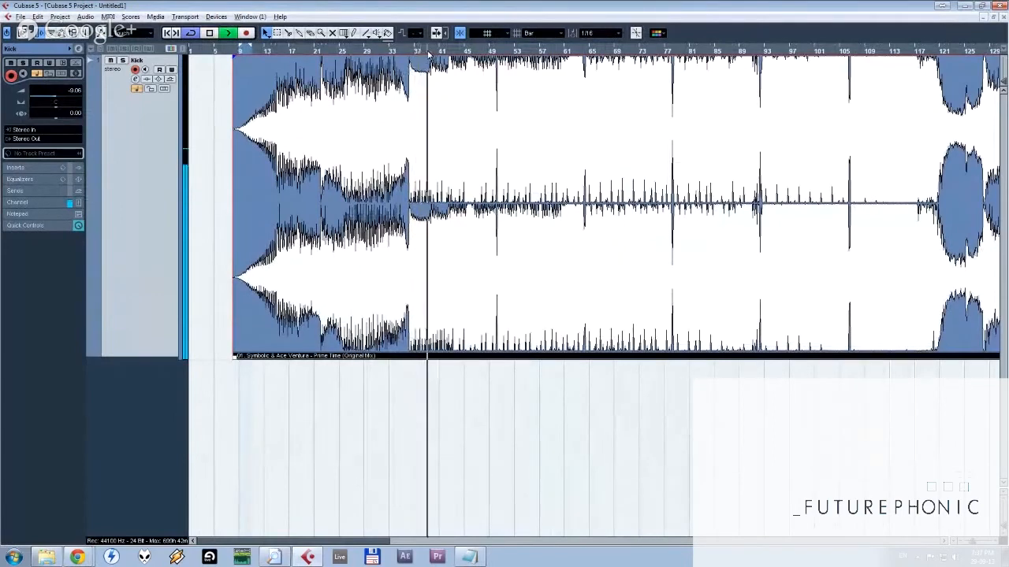
key(space)
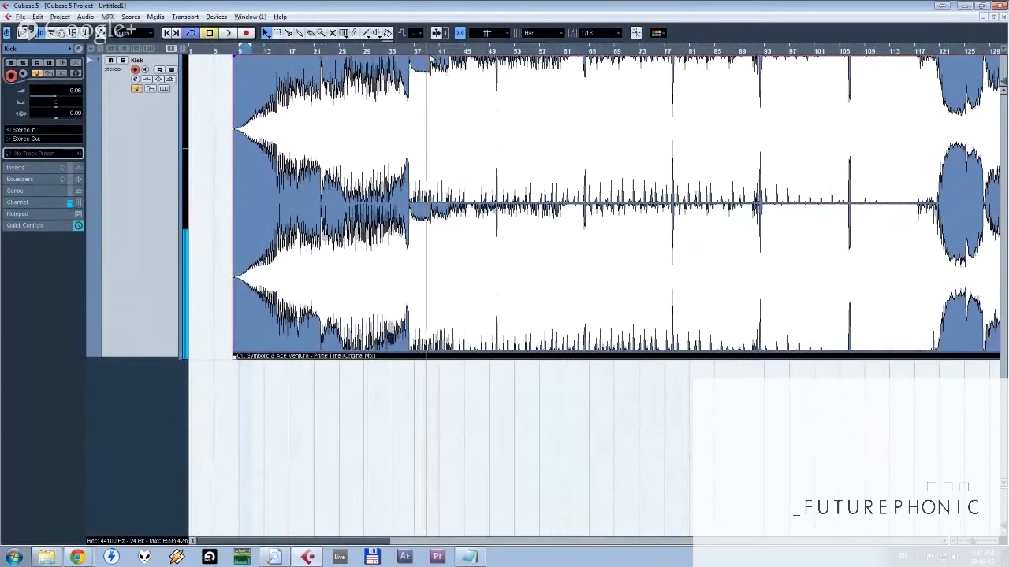
click(431, 55)
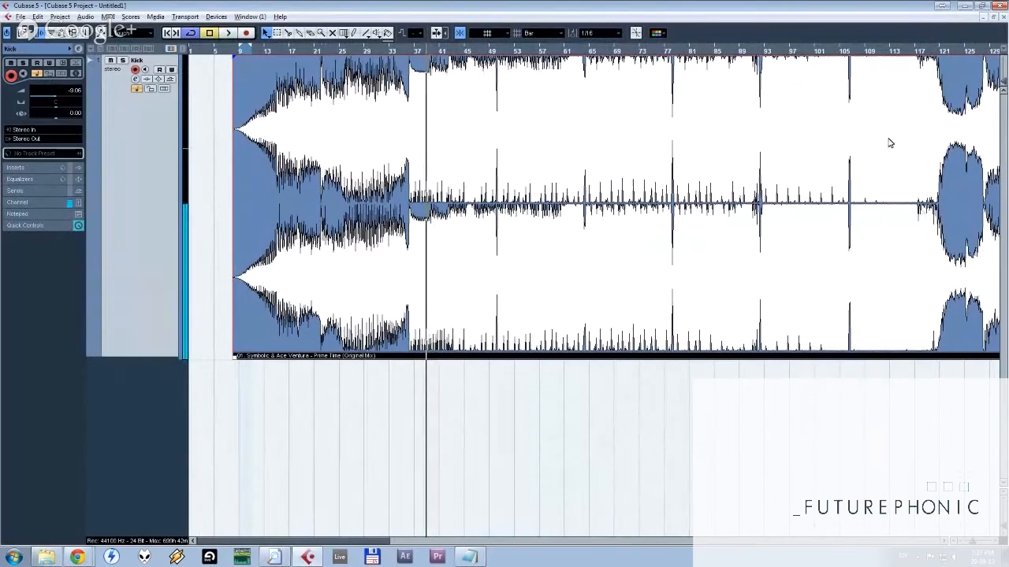
Play the section after the breakdown from about bar 155 to locate a kick, and stop near bar 156.
drag(889, 142, 456, 134)
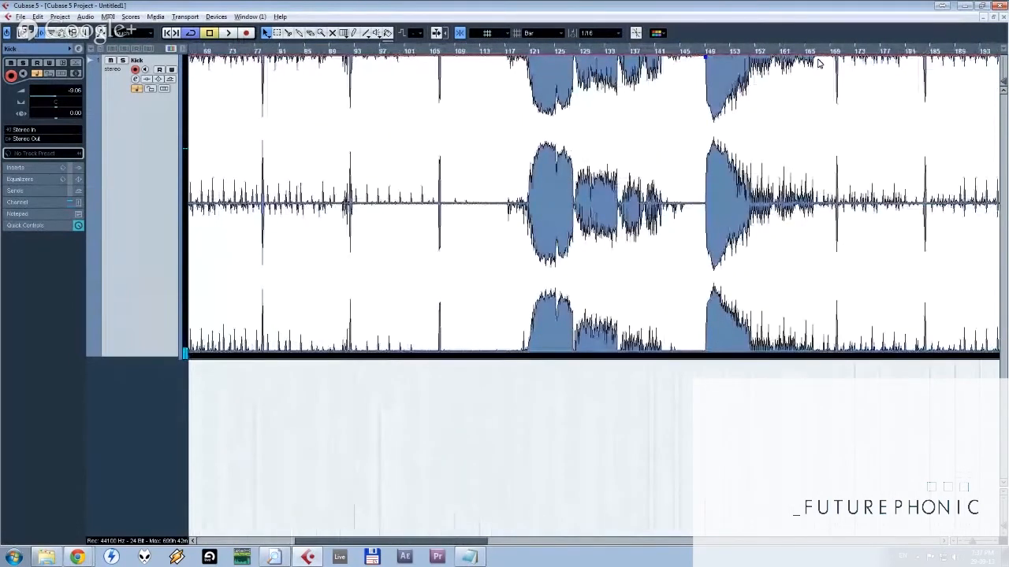
key(h)
drag(767, 61, 716, 135)
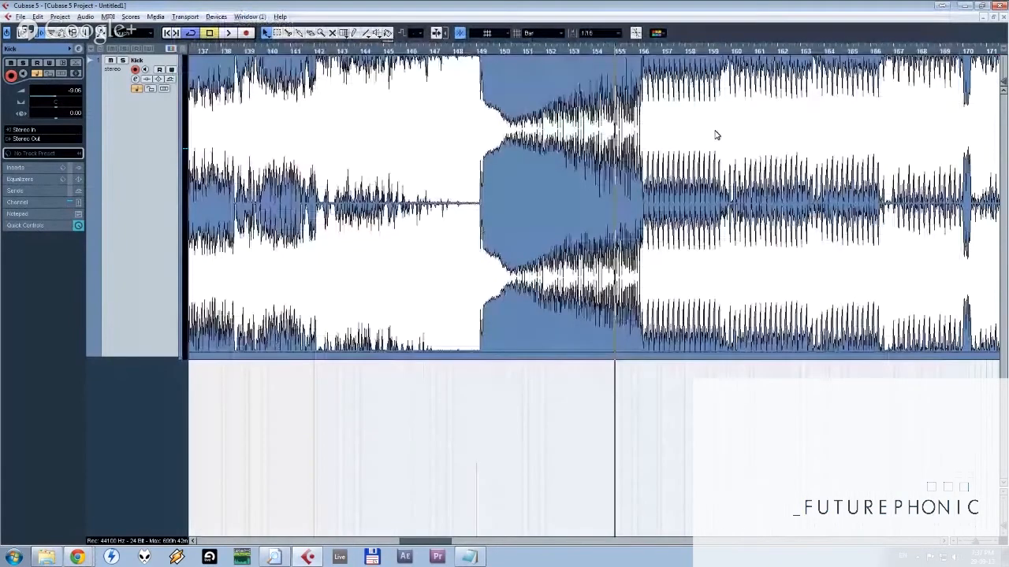
key(space)
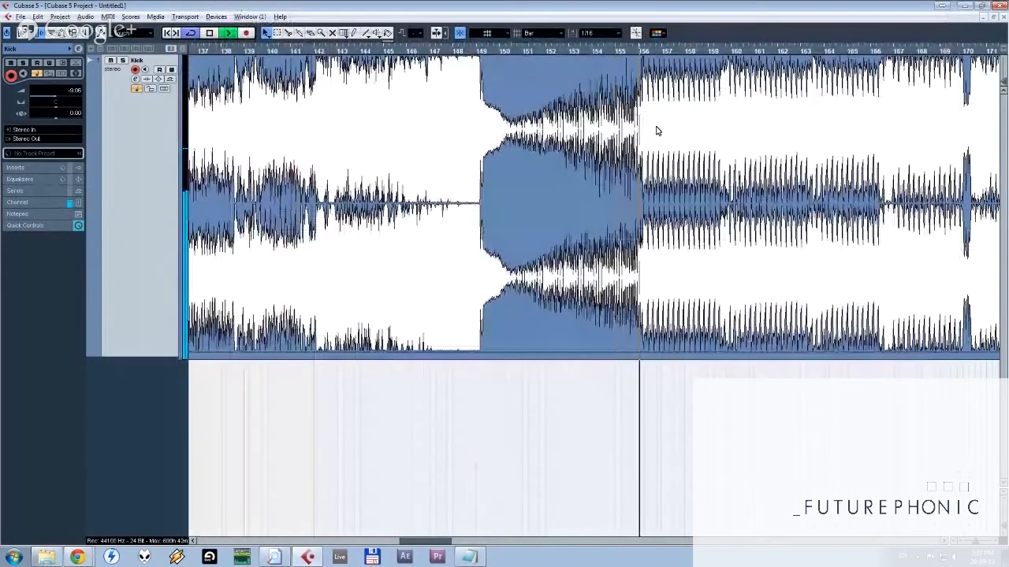
key(space)
Enable snapping to zero crossings and split the audio at the start and end of the first kick after bar 156.
key(h)
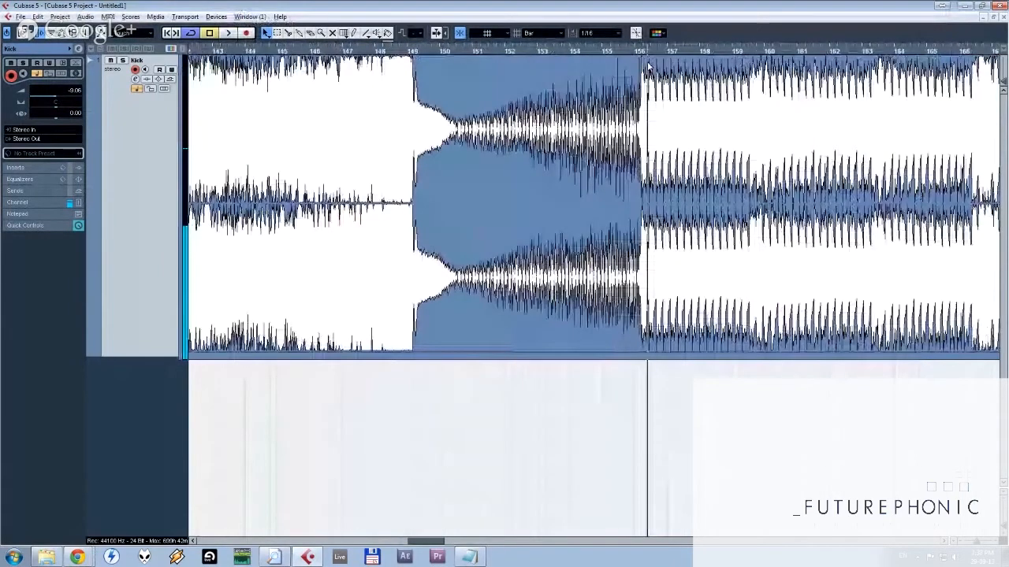
drag(648, 67, 417, 157)
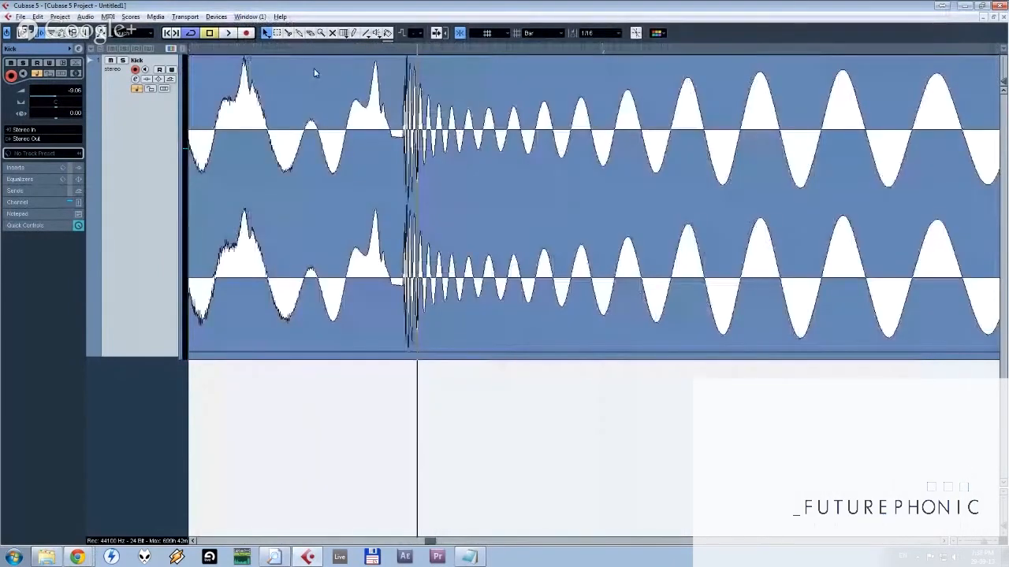
click(636, 32)
click(405, 151)
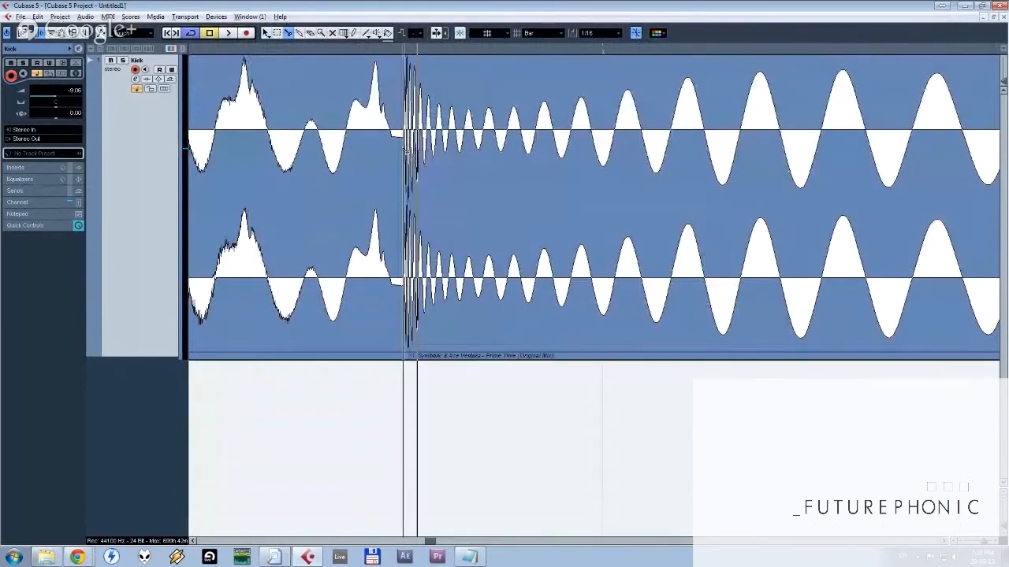
scroll(794, 173, down, 2)
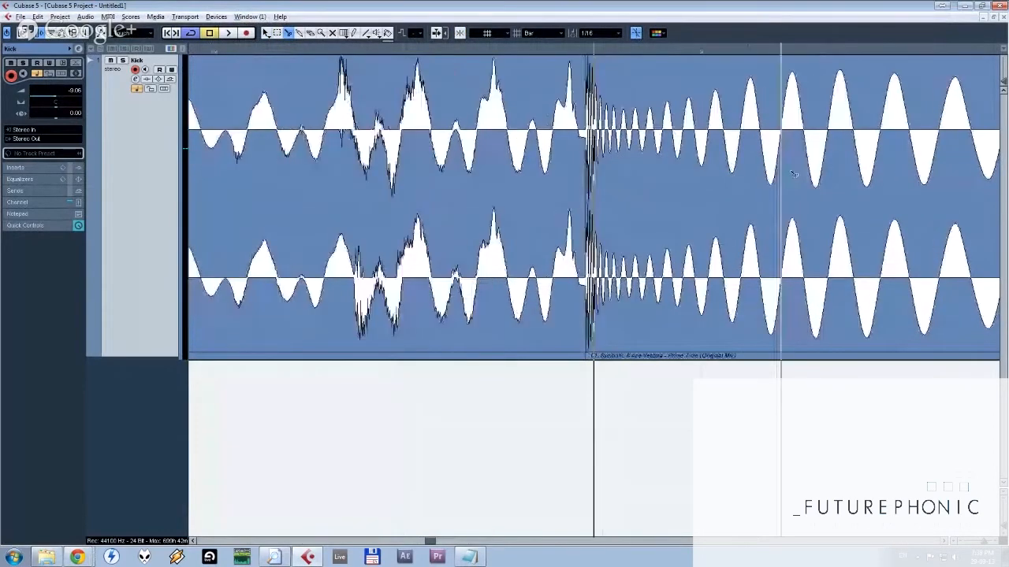
scroll(539, 205, down, 1)
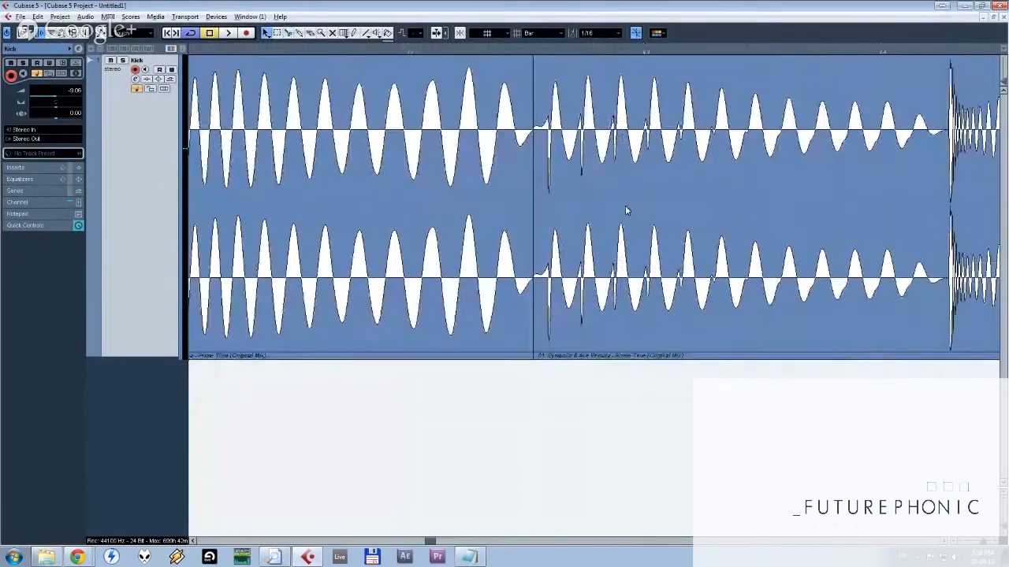
Delete the audio on both sides of the isolated kick slice and audition the slice.
scroll(625, 205, down, 2)
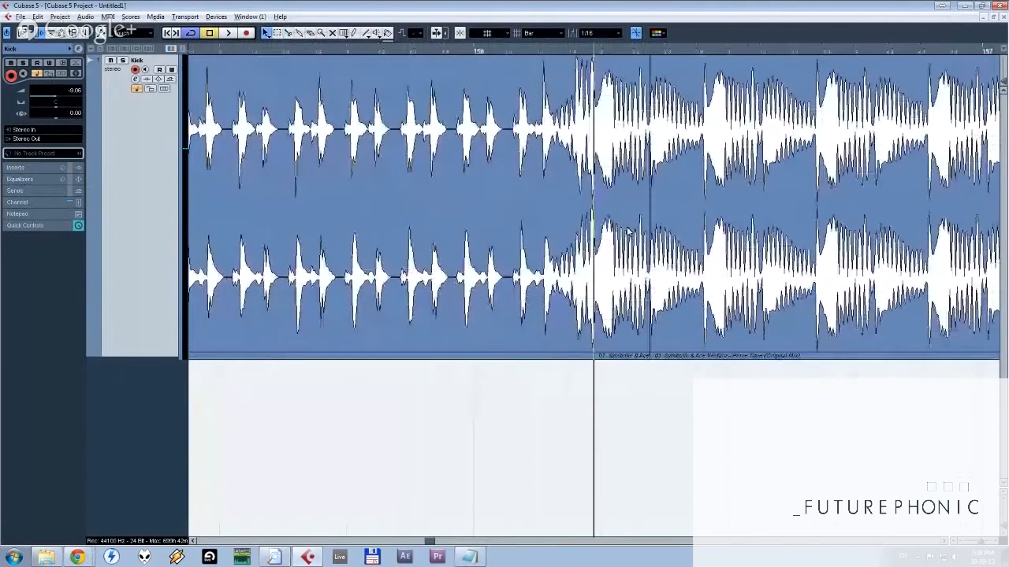
key(Delete)
scroll(685, 221, down, 2)
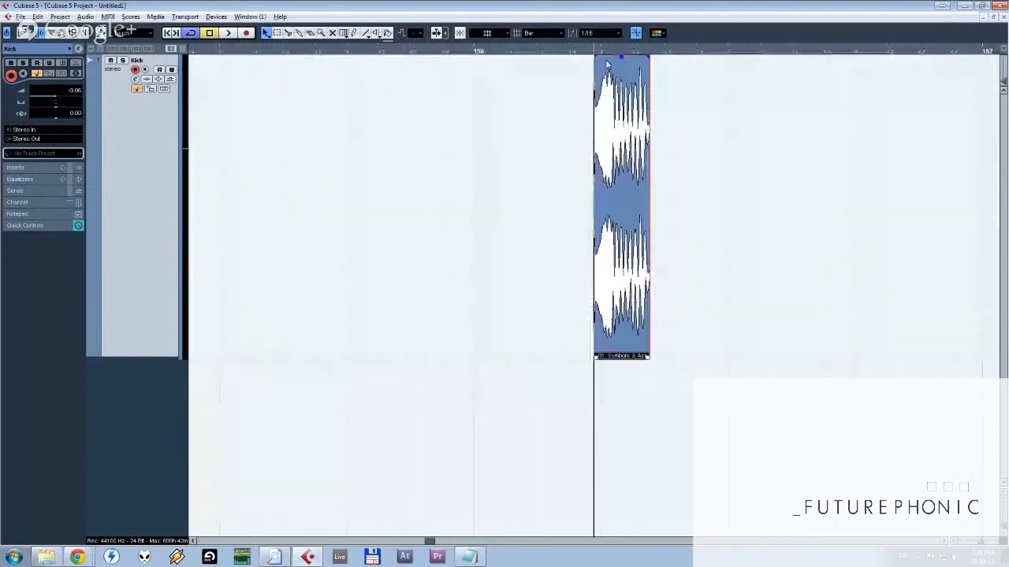
key(space)
key(space)
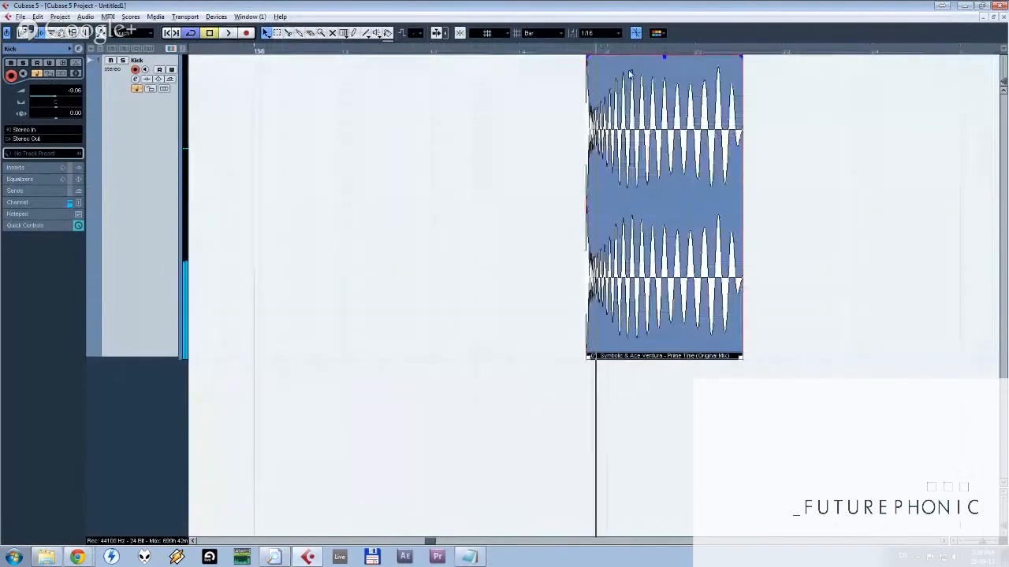
Audition the isolated kick slice and add a short fade-out at its end.
key(space)
key(space)
key(space)
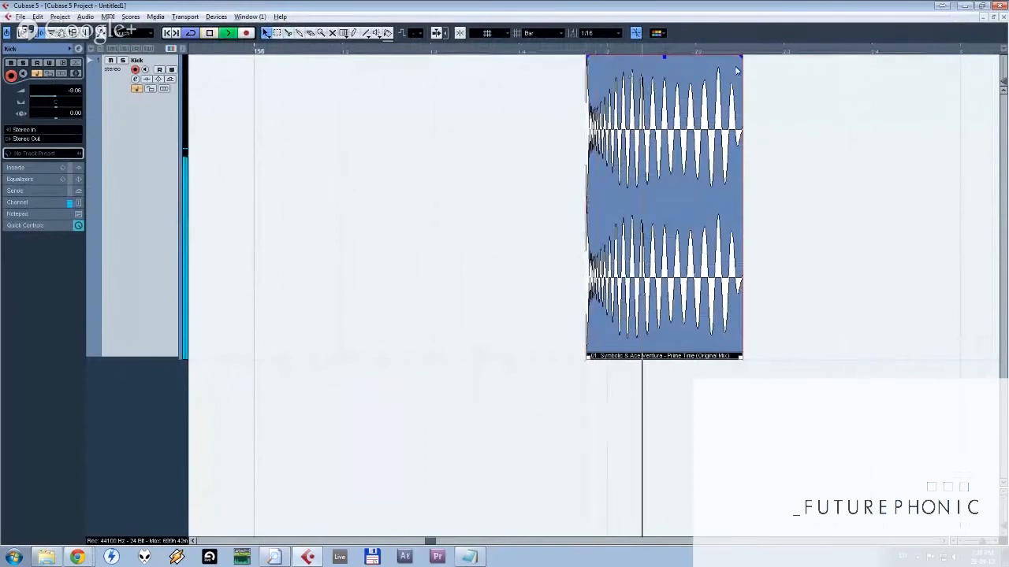
key(space)
drag(742, 57, 701, 58)
key(space)
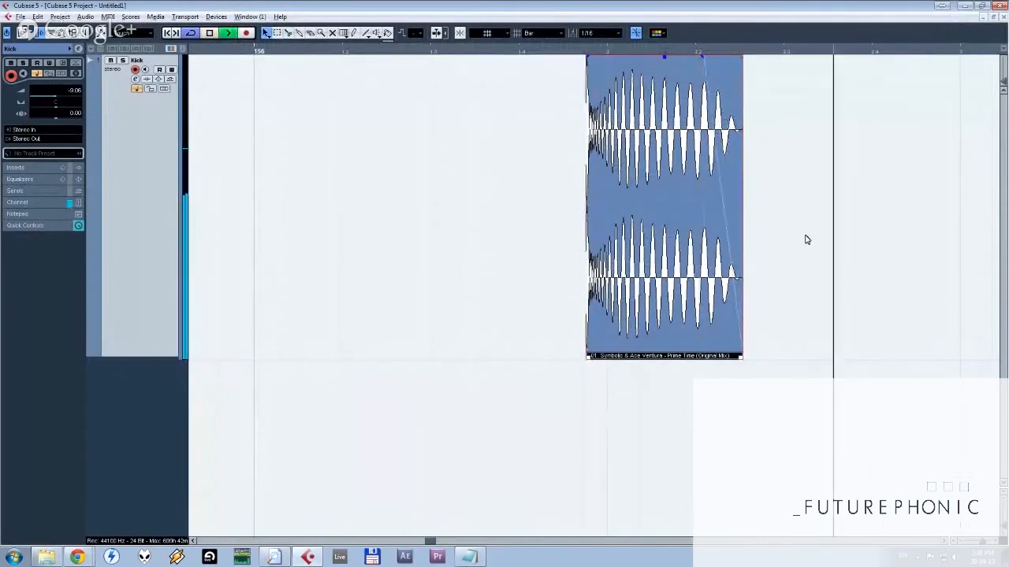
key(space)
Cut the isolated kick slice from after bar 156 and paste it at the start of bar 9.
key(g)
key(g)
key(g)
key(g)
key(g)
key(g)
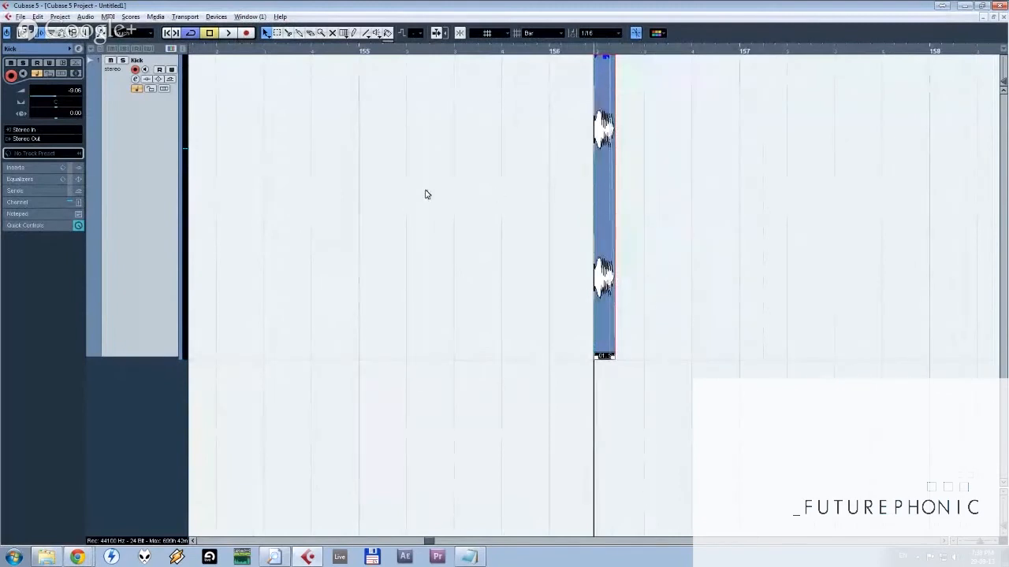
key(Delete)
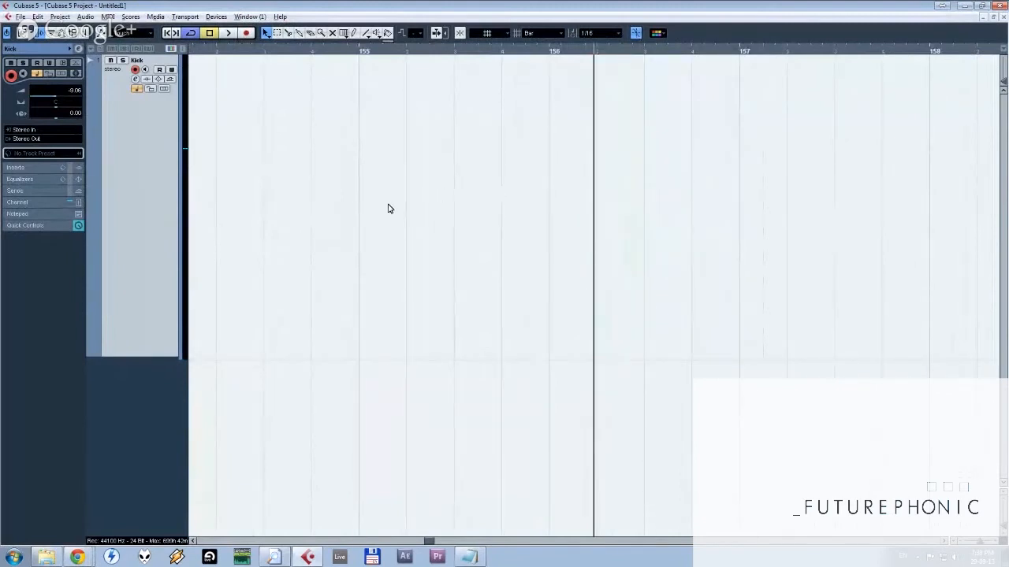
key(g)
key(g)
key(g)
key(g)
key(g)
key(g)
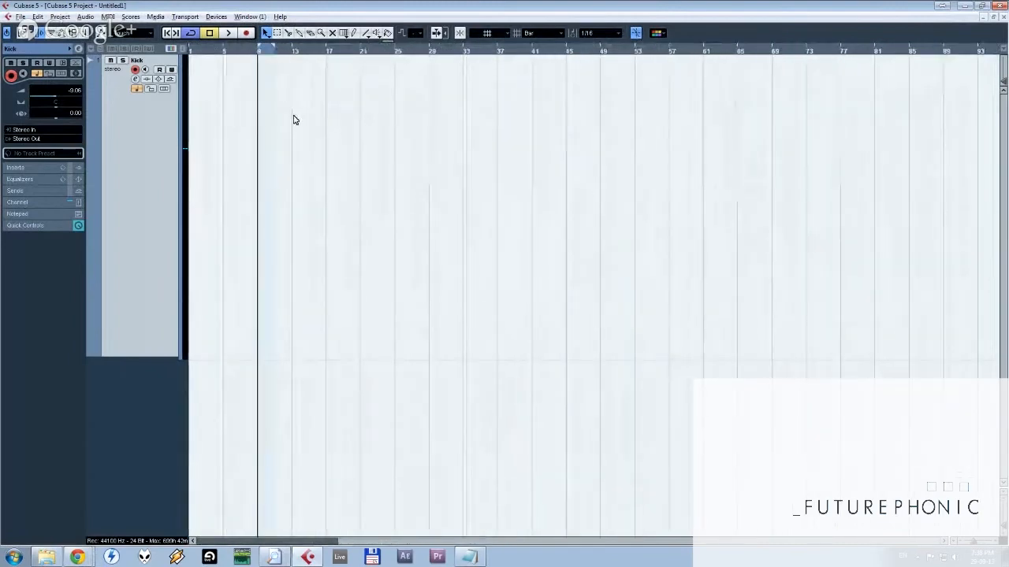
drag(268, 50, 376, 63)
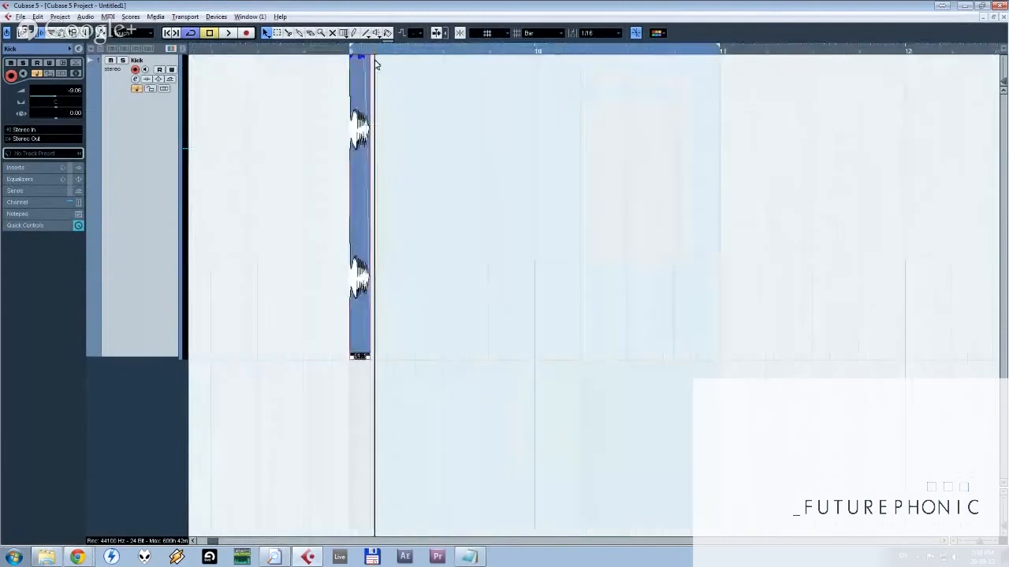
Enable snapping with the grid type set to Beat and disable snapping to zero crossings.
click(460, 32)
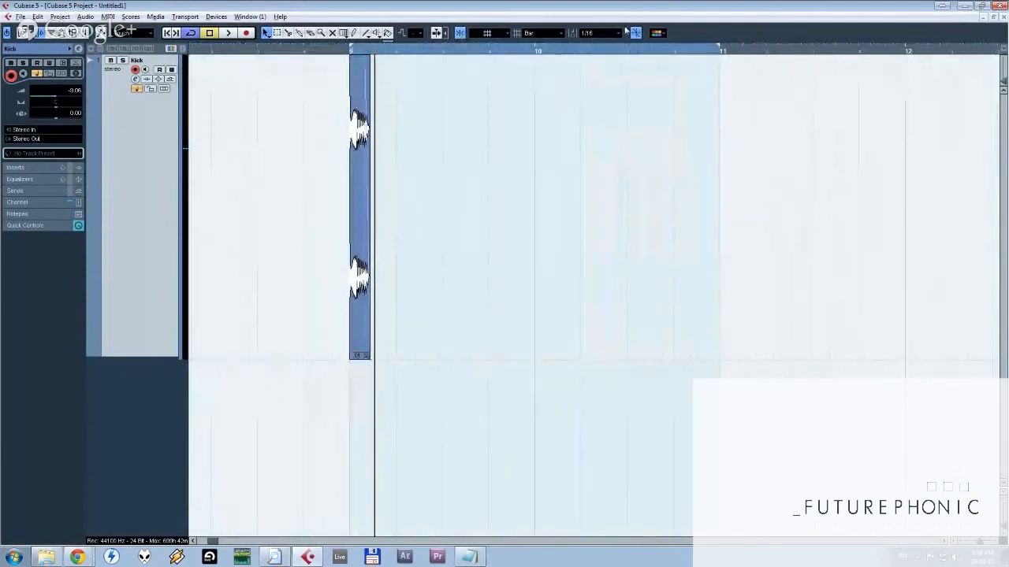
click(542, 33)
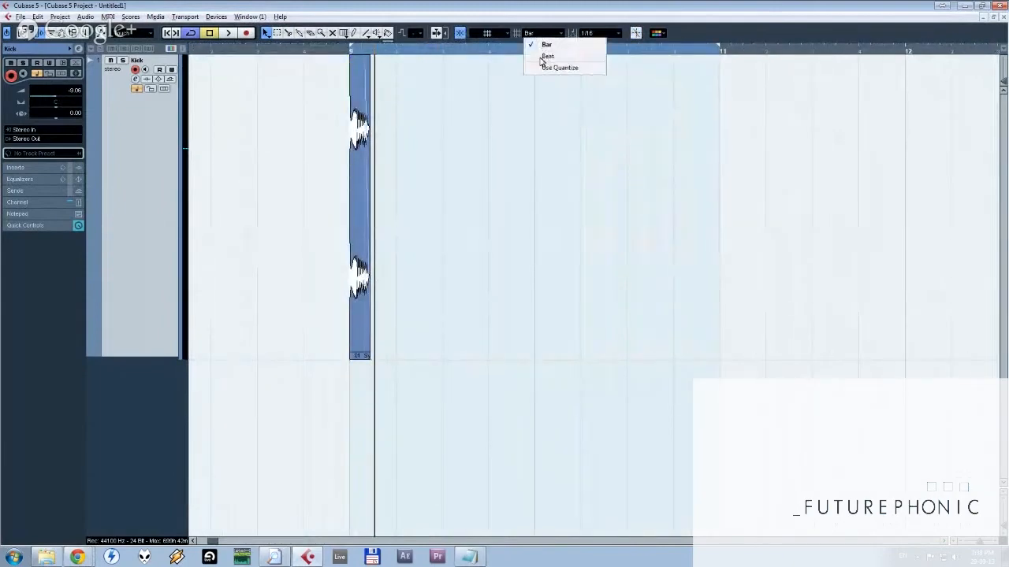
click(543, 54)
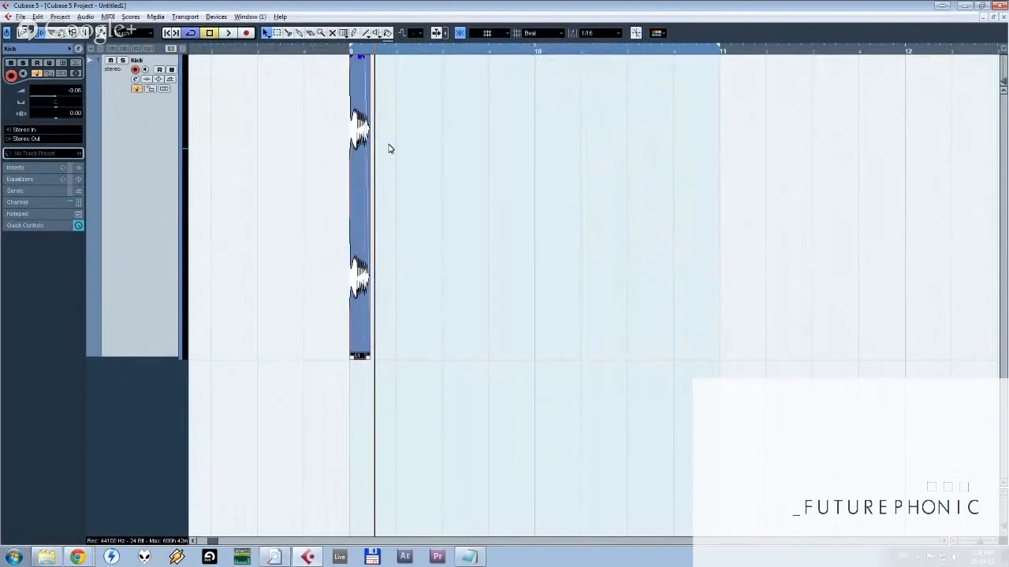
Copy the kick to the next beat, glue both into one part and extend the part to two full beats.
click(356, 170)
drag(356, 170, 424, 187)
key(4)
click(360, 189)
key(1)
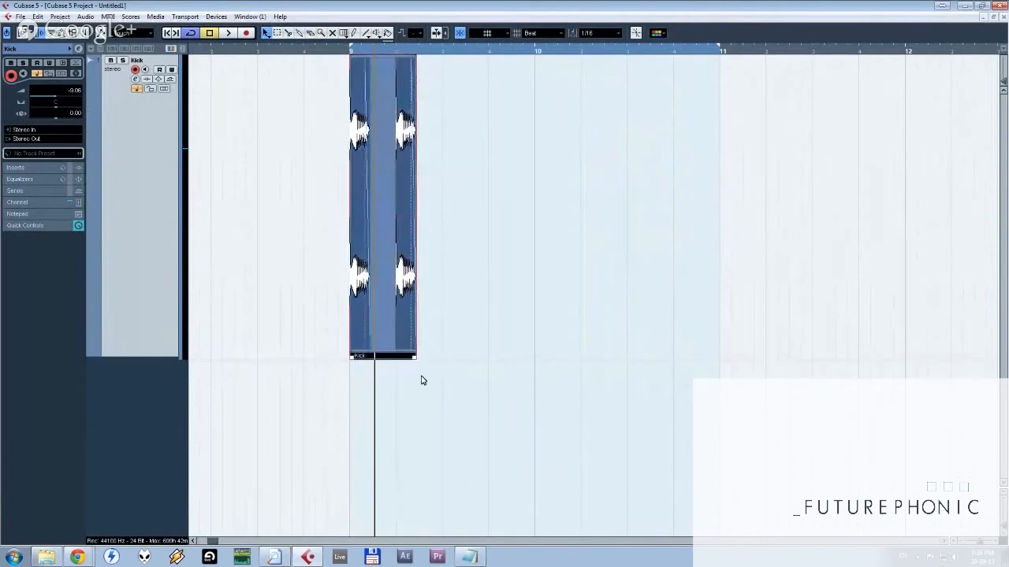
drag(415, 360, 441, 358)
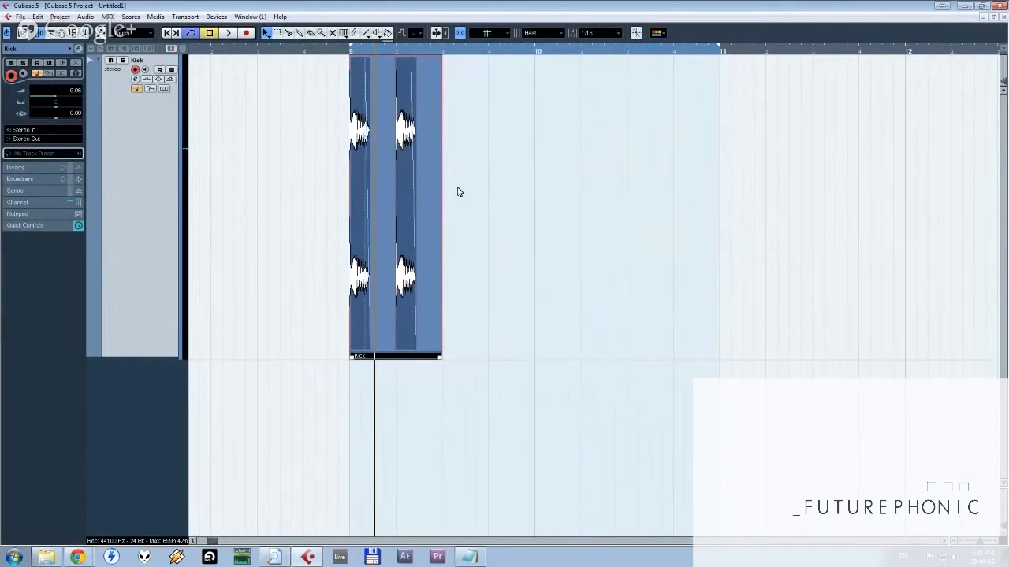
Colour the Kick track and its two-beat part green and place the cursor at bar 9.
double_click(374, 154)
scroll(273, 160, left, 3)
key(Escape)
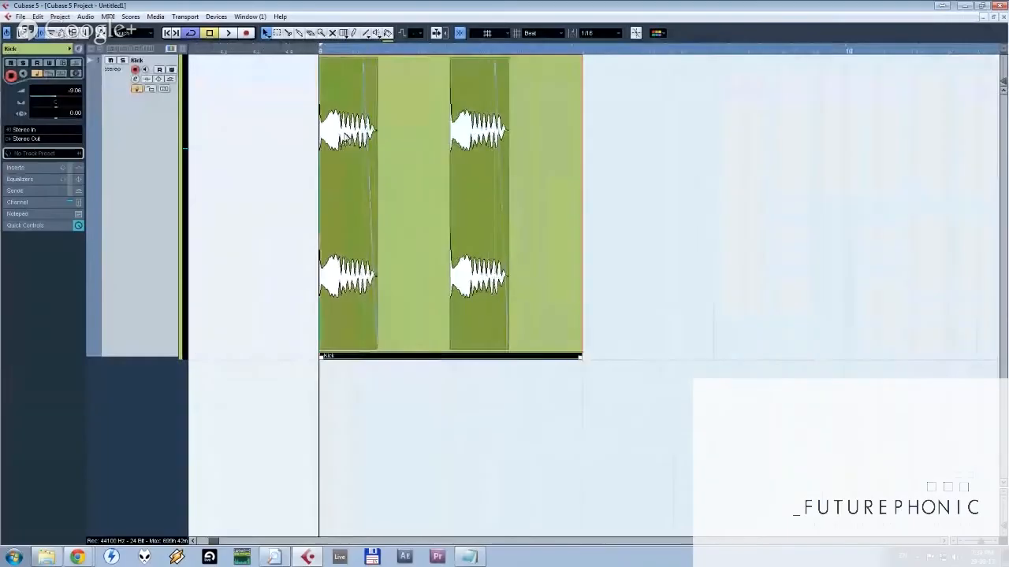
click(666, 248)
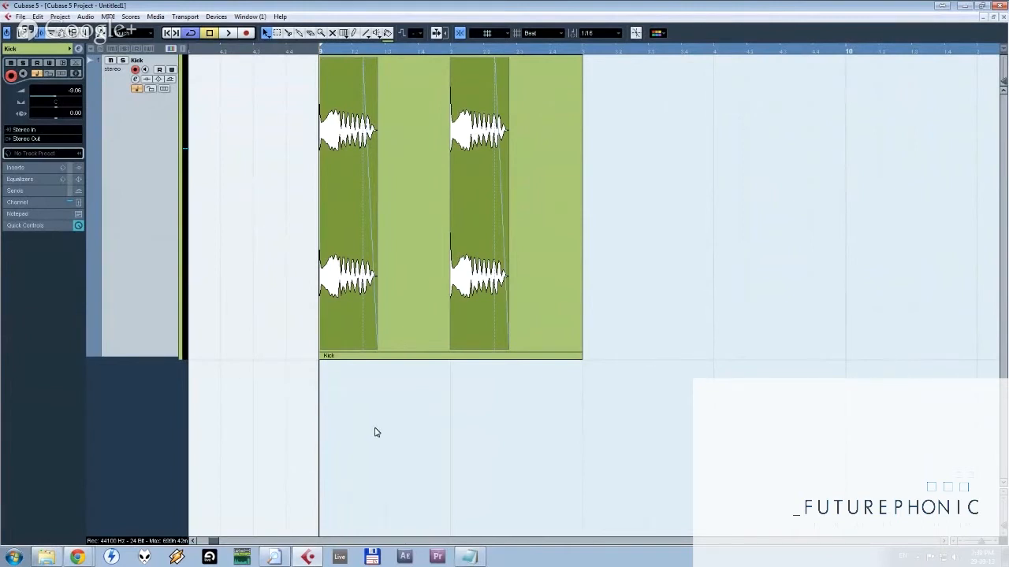
Repeat the two-beat kick part up to bar 11 and glue the copies into a single Kick part.
key(g)
key(g)
key(g)
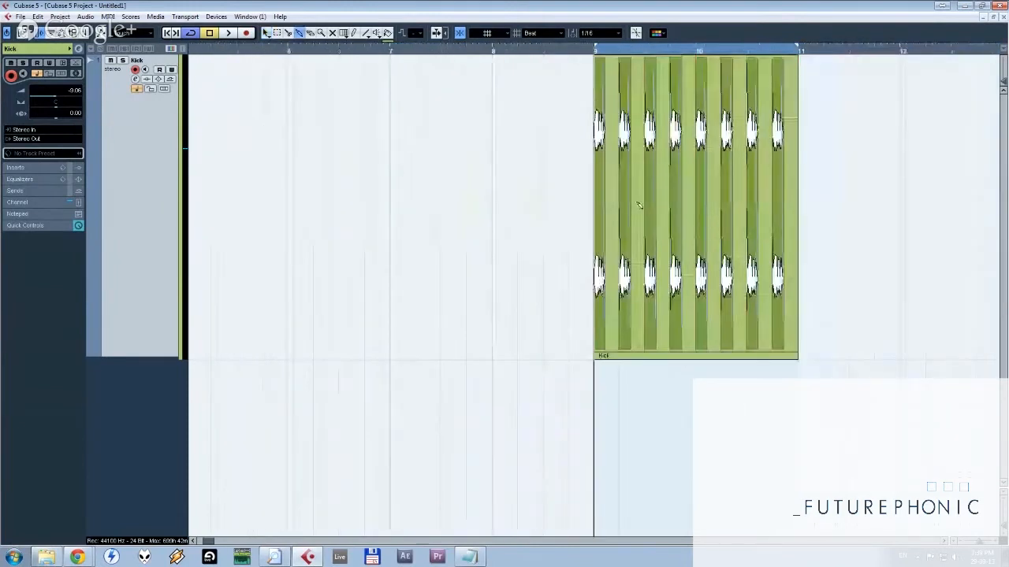
key(1)
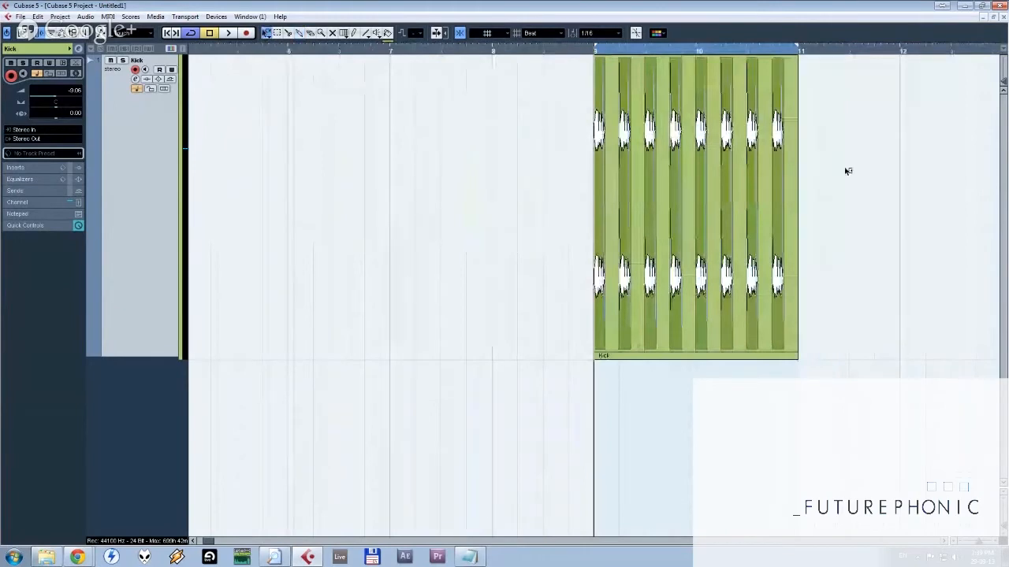
click(607, 171)
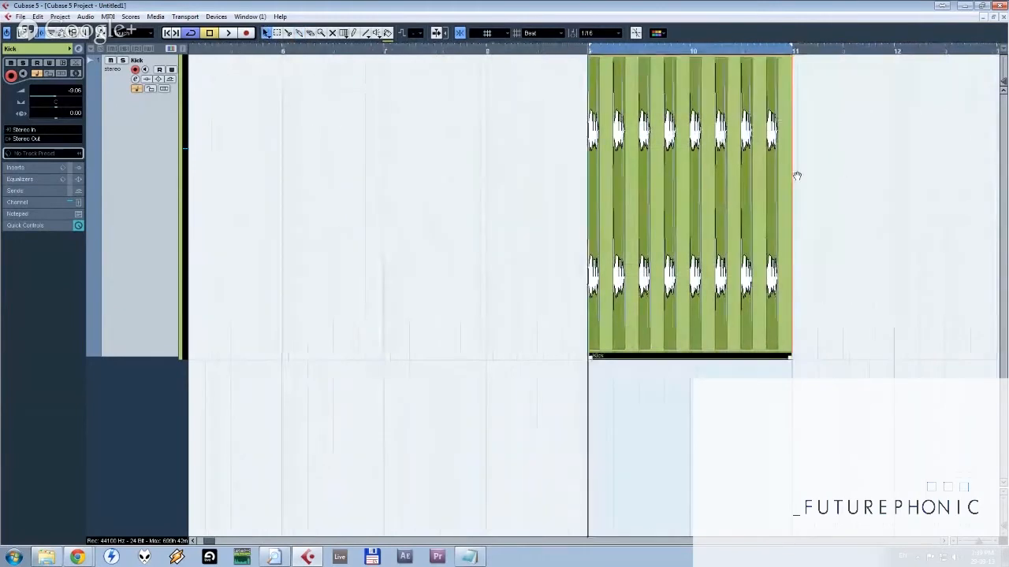
scroll(794, 176, right, 3)
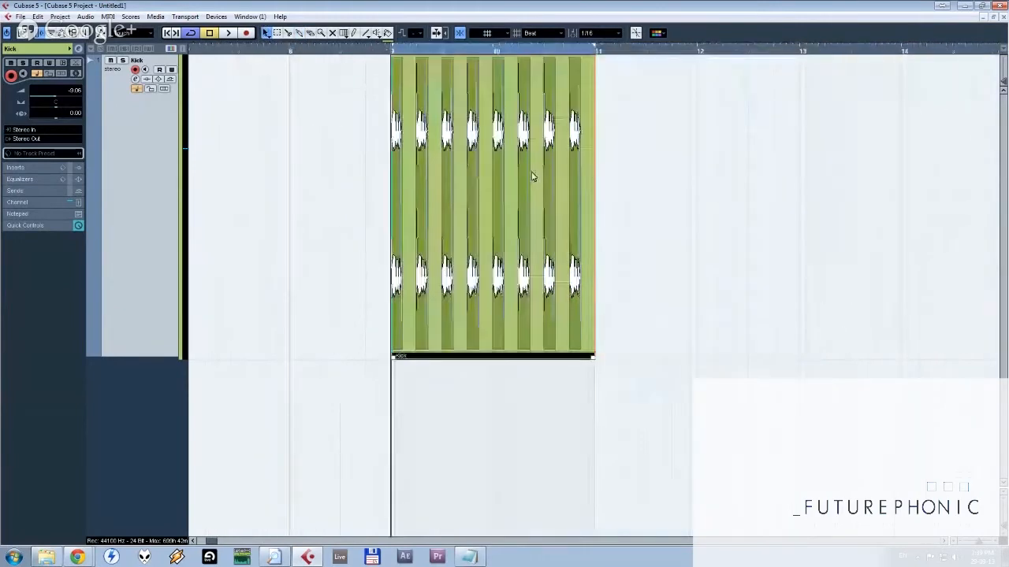
click(661, 190)
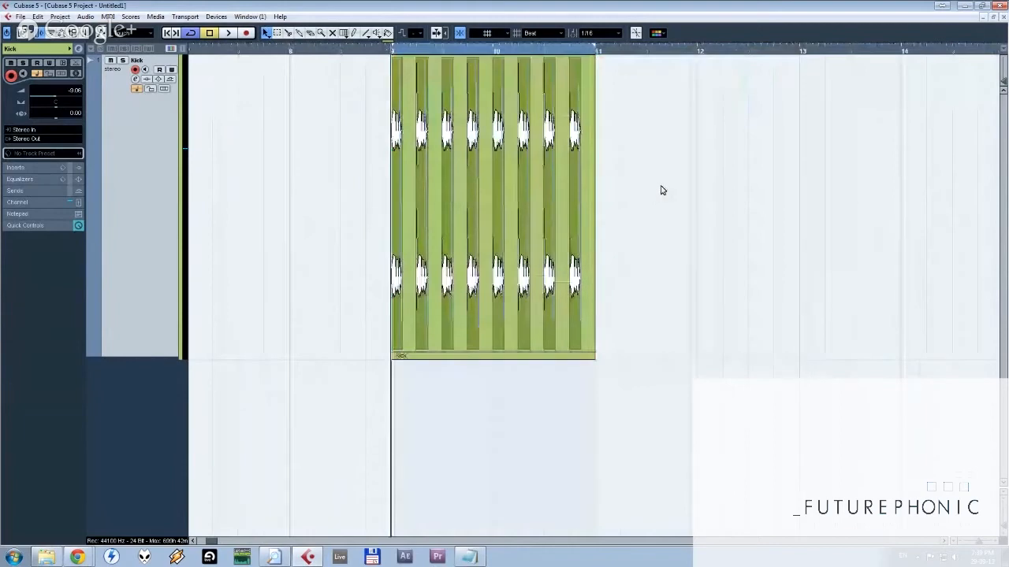
click(594, 239)
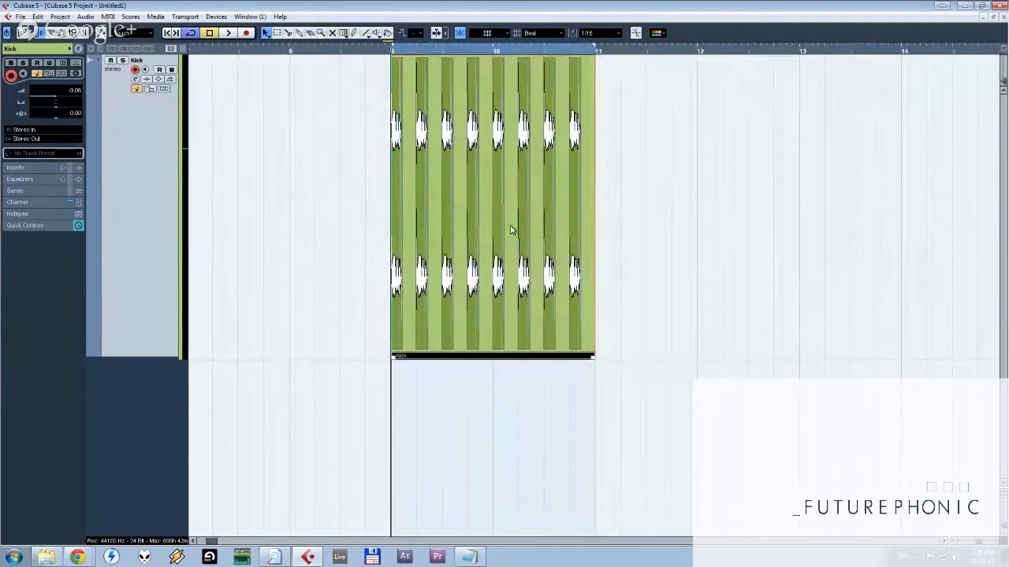
click(307, 214)
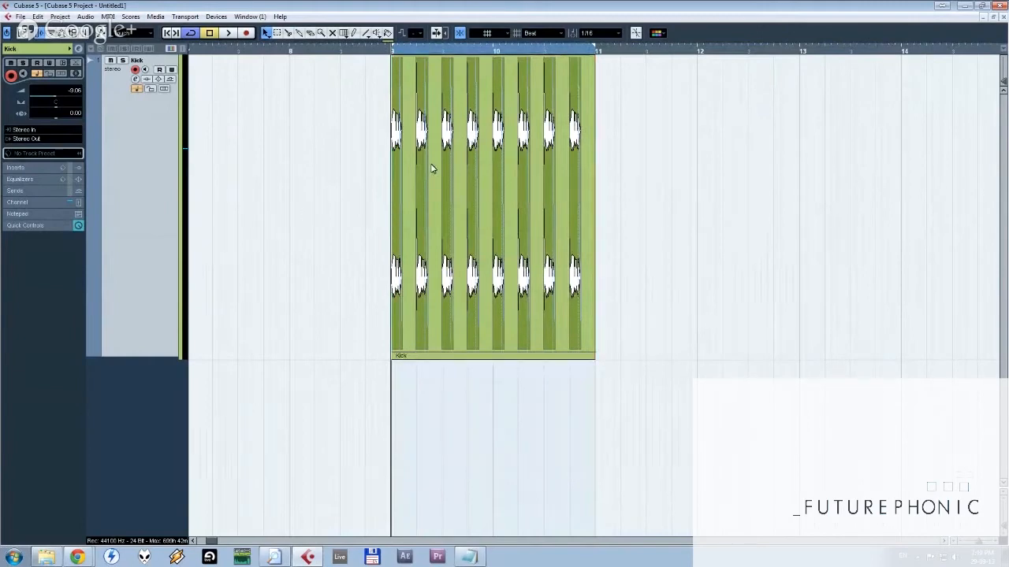
Reduce the Kick track's height to about a third of its size in the project window.
click(413, 51)
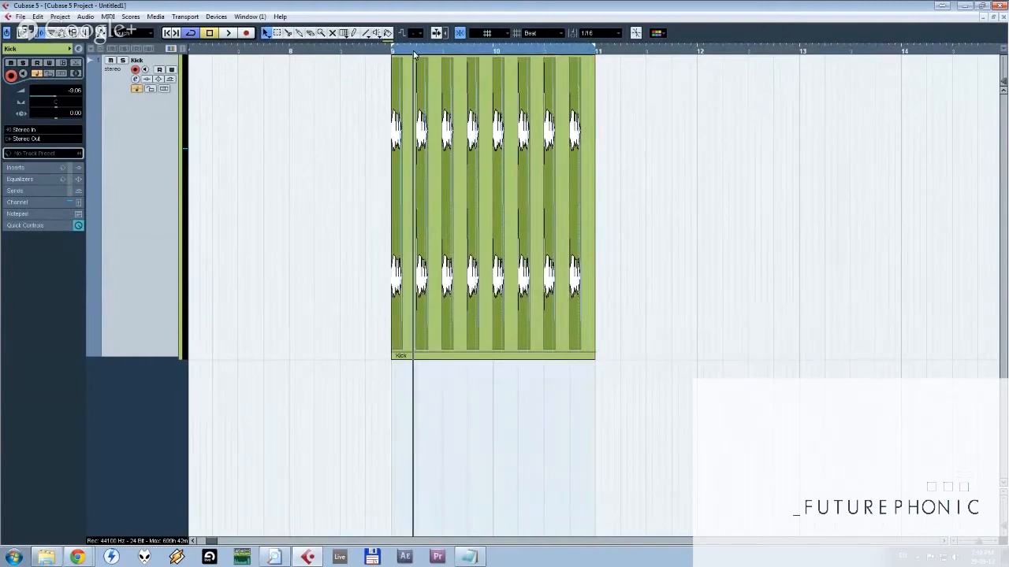
key(h)
key(h)
drag(147, 356, 158, 180)
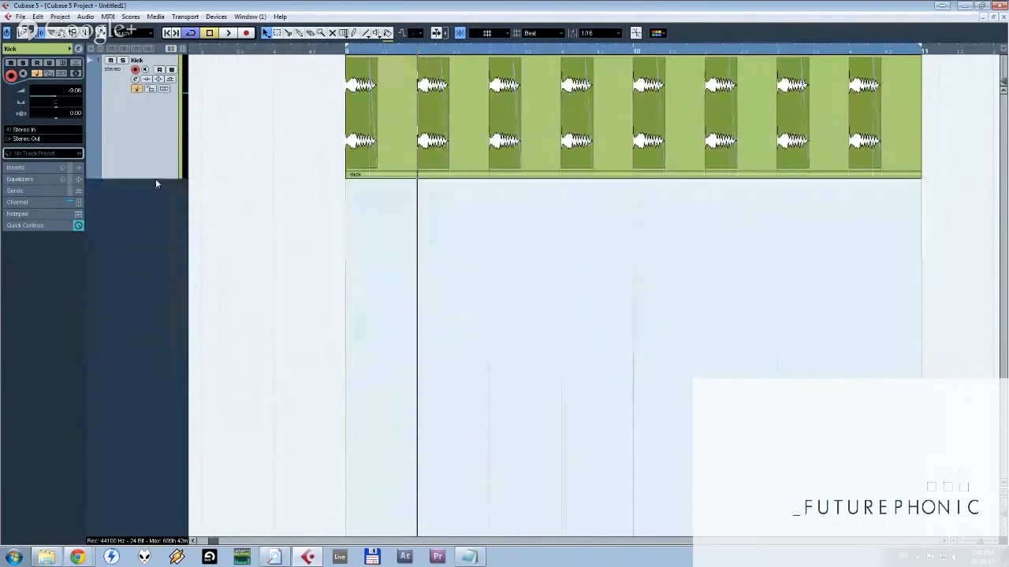
scroll(694, 322, right, 3)
key(g)
key(g)
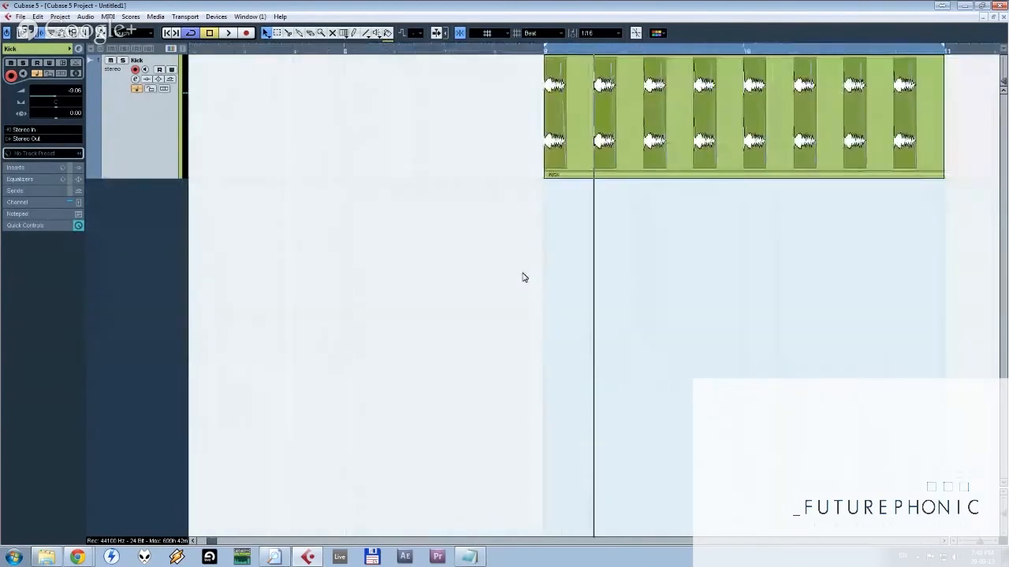
scroll(720, 258, left, 2)
key(b)
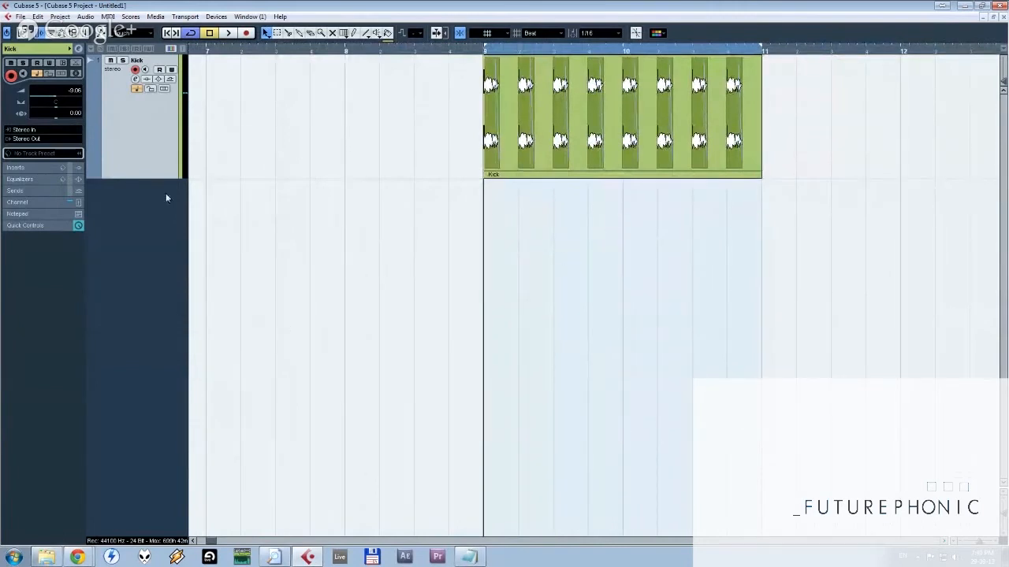
Switch the project to a fixed tempo and set it to 138 BPM.
key(space)
key(space)
key(F2)
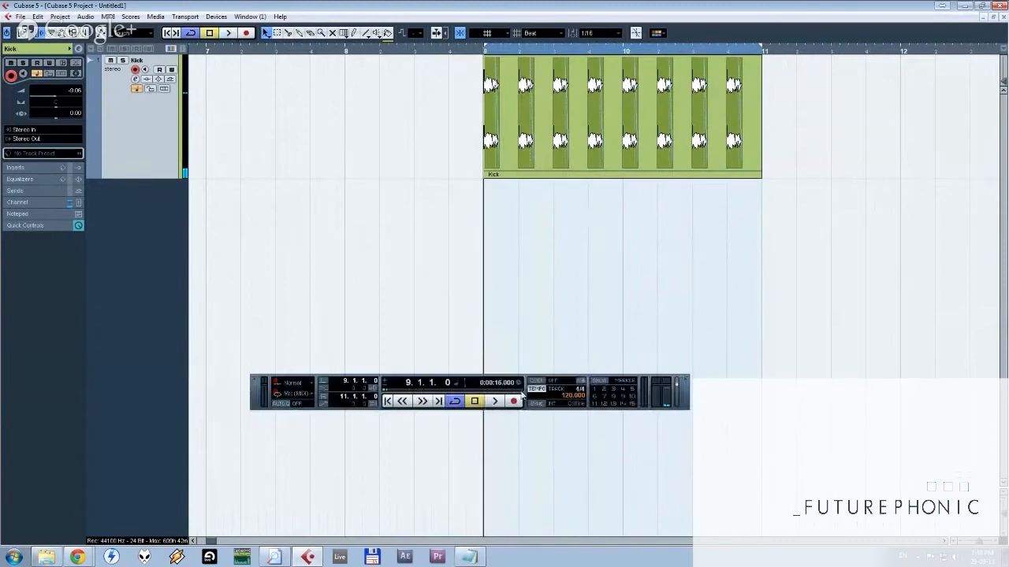
click(557, 388)
double_click(572, 395)
text(135)
key(Return)
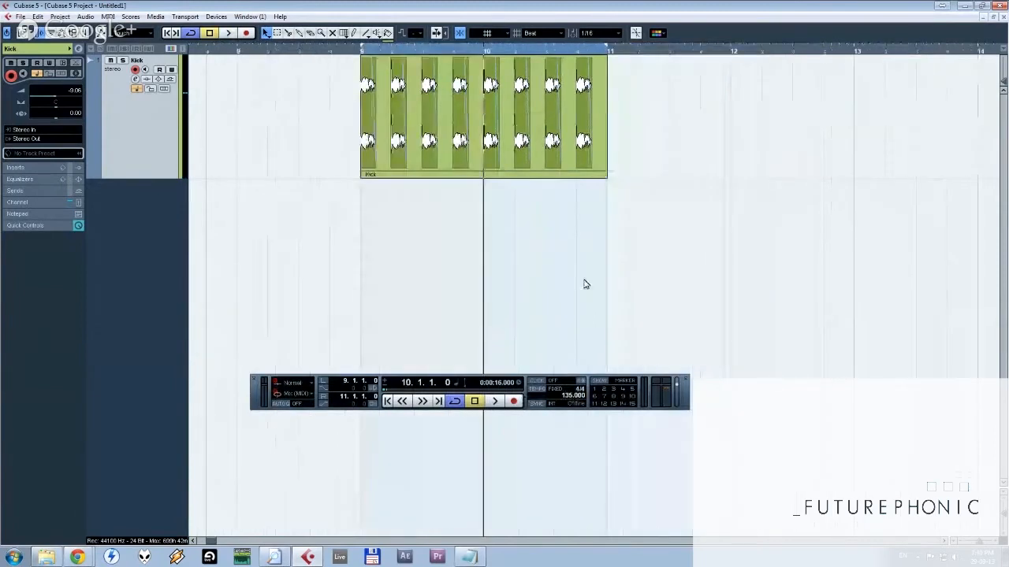
scroll(574, 397, up, 3)
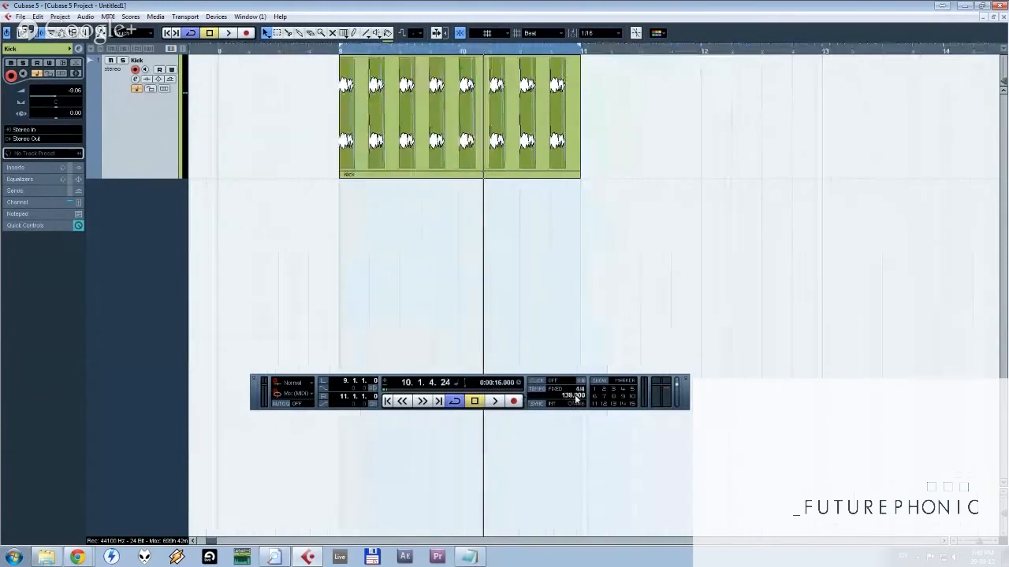
key(F2)
scroll(291, 310, left, 2)
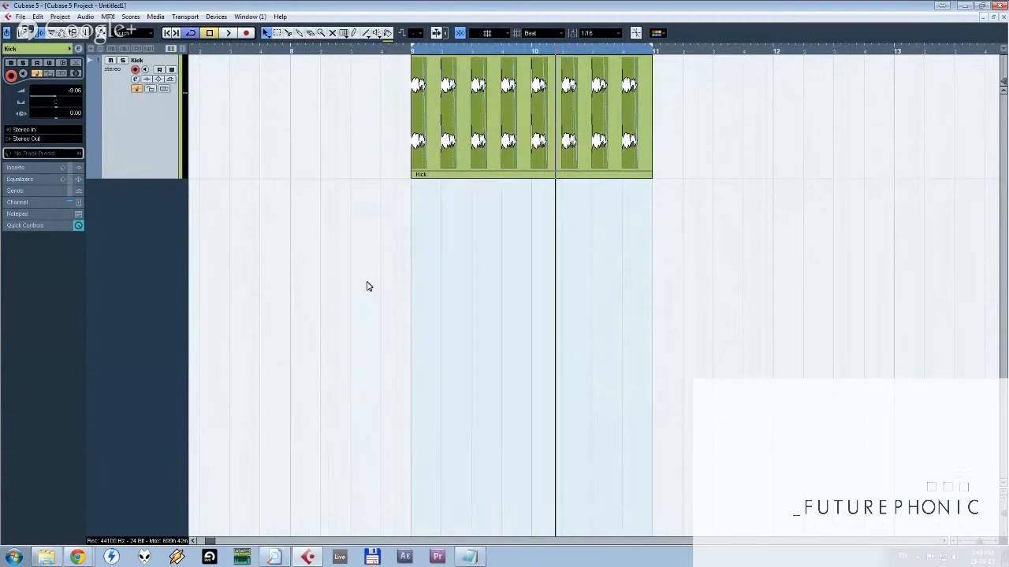
Add one instrument track with the Spectrasonics Trilian plug-in below the Kick track.
right_click(144, 146)
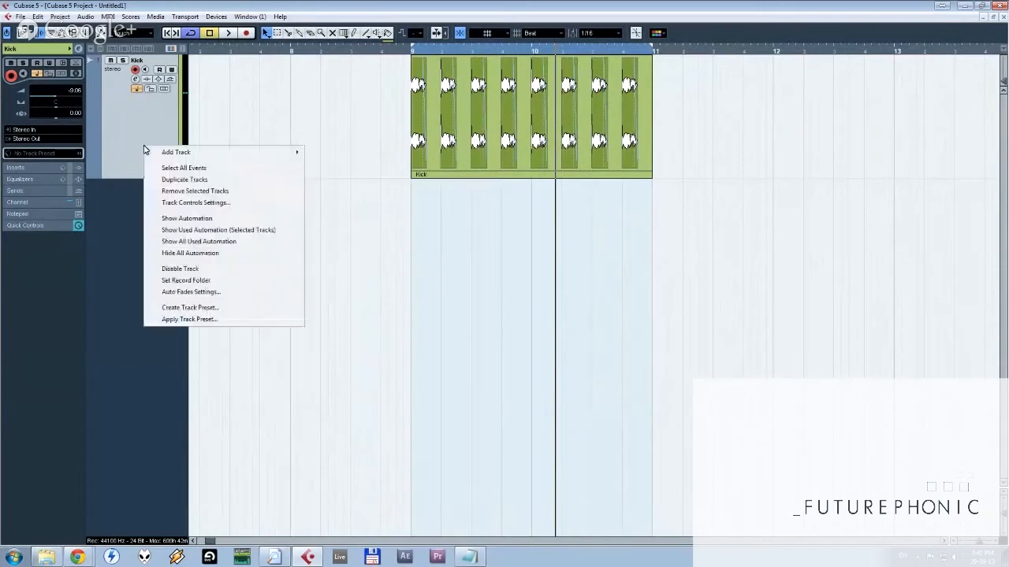
mouse_move(198, 153)
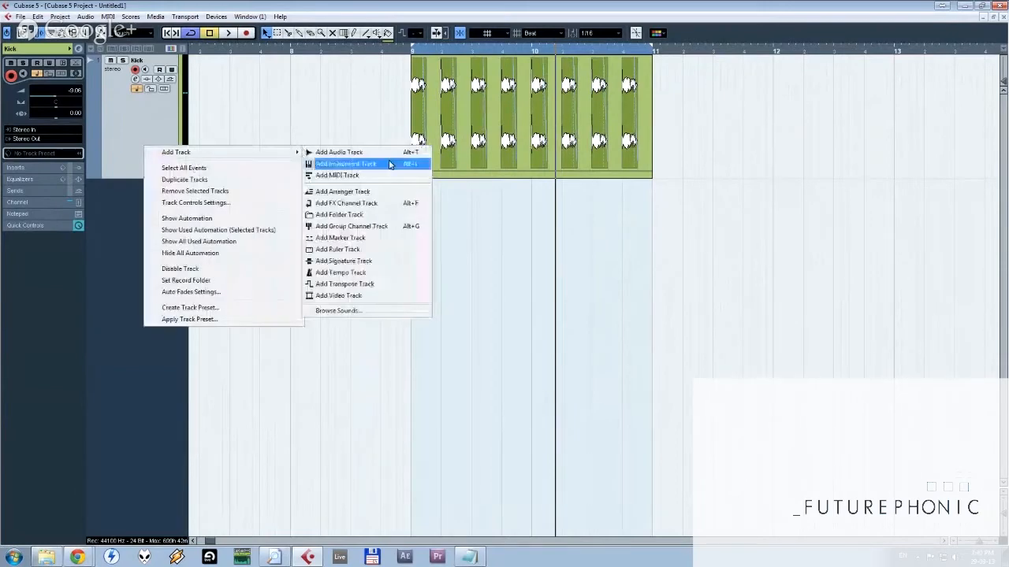
click(390, 164)
click(508, 285)
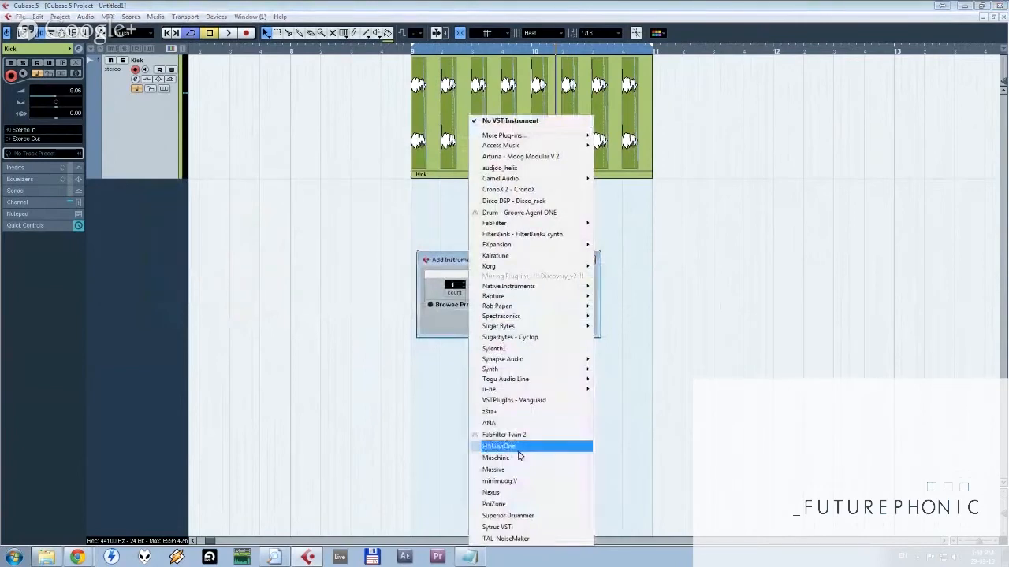
mouse_move(532, 386)
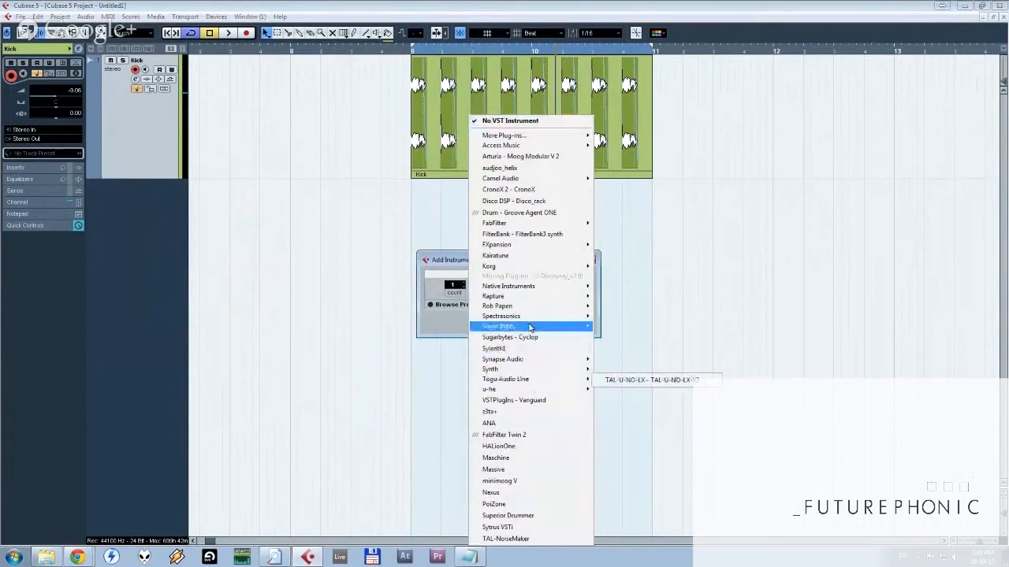
mouse_move(531, 318)
click(436, 273)
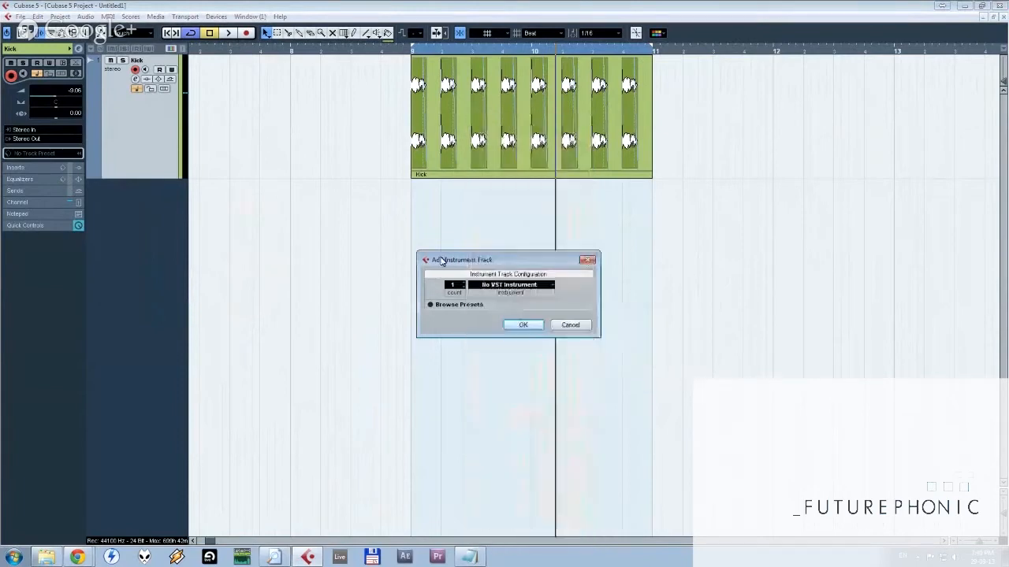
click(514, 286)
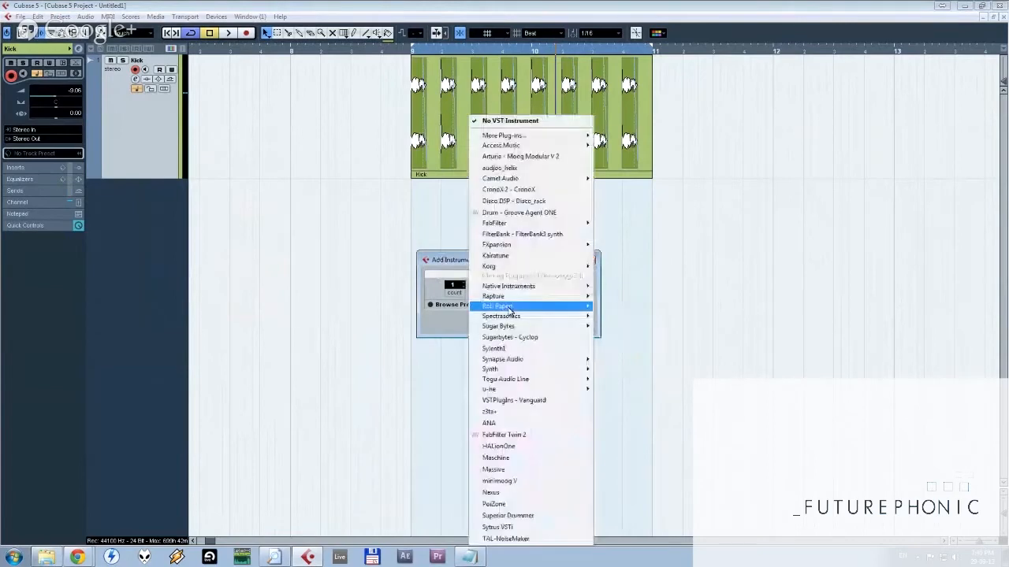
mouse_move(501, 316)
click(628, 356)
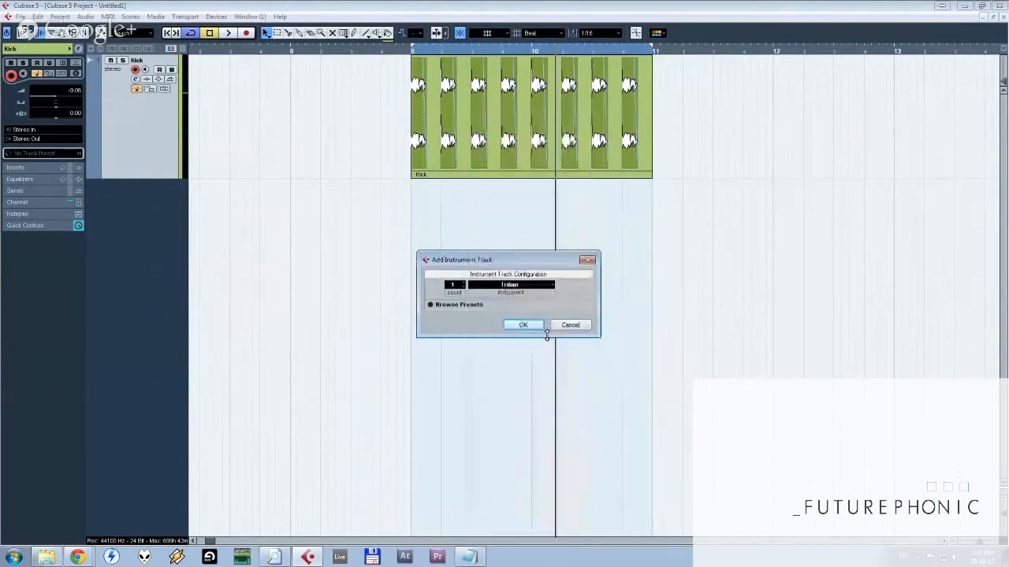
click(526, 327)
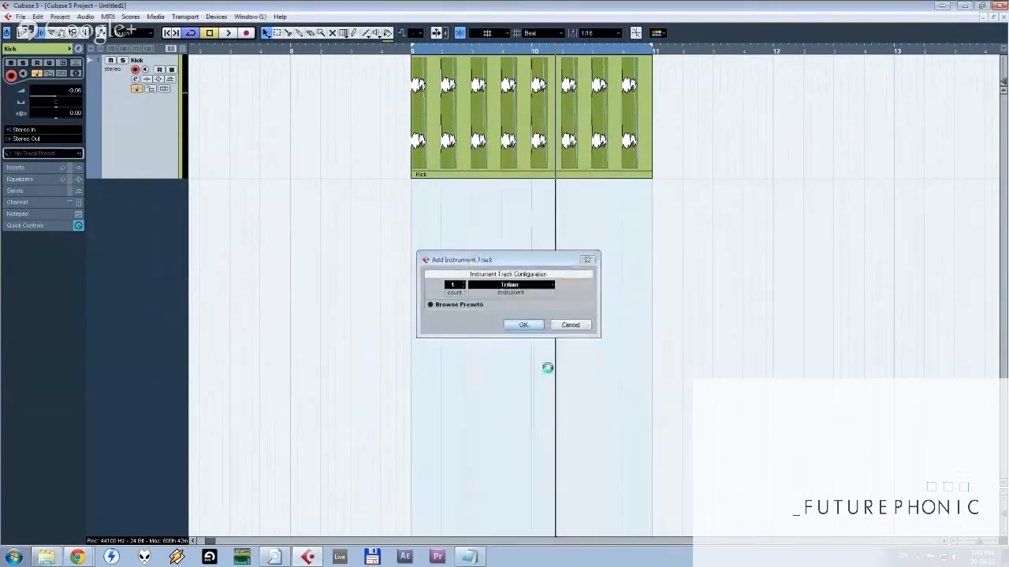
Create a Trilian part from bar 9 to 11 and fill it with three same-pitch sixteenth notes after each kick, the first one softer.
double_click(497, 256)
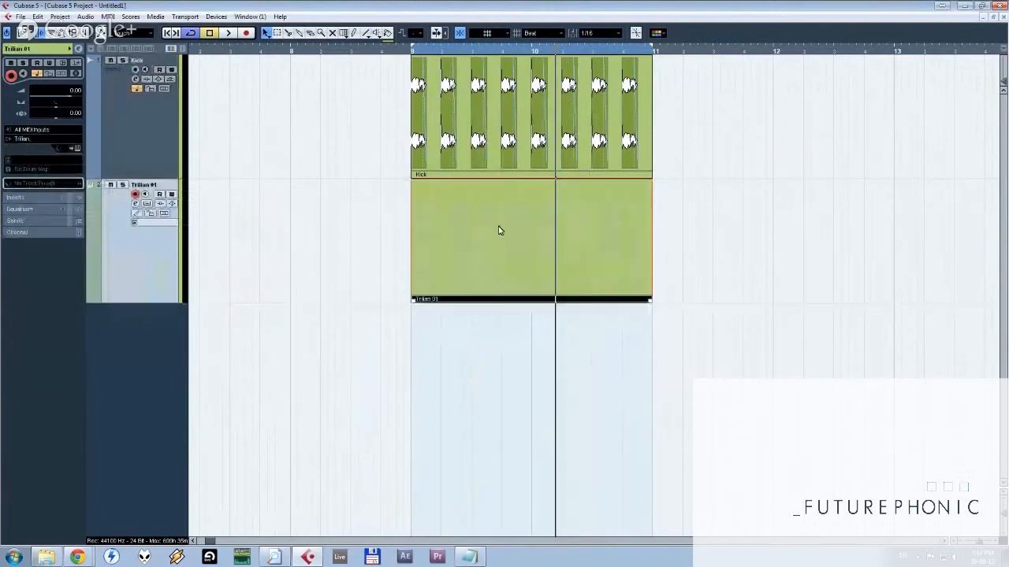
double_click(499, 230)
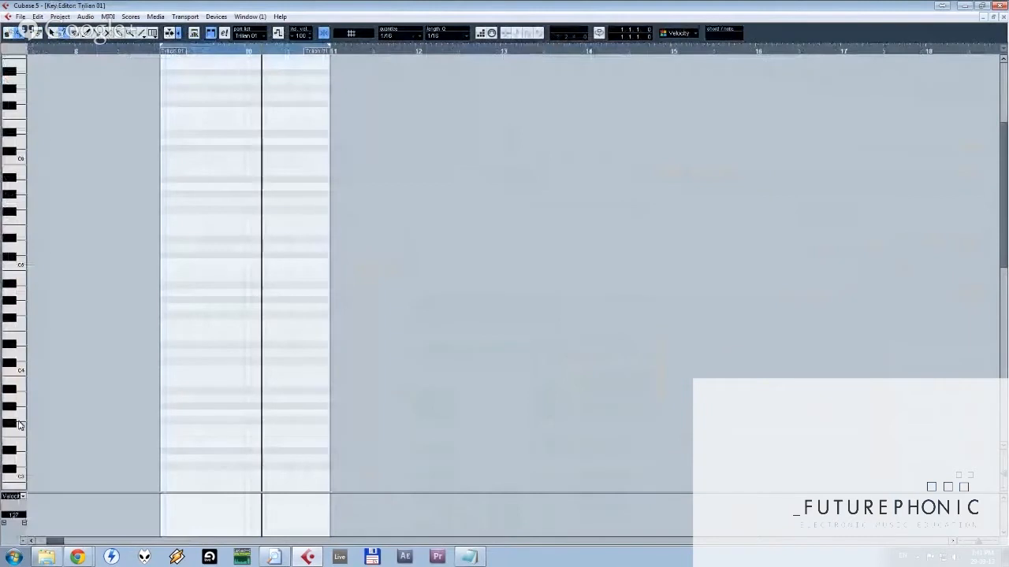
scroll(21, 426, down, 5)
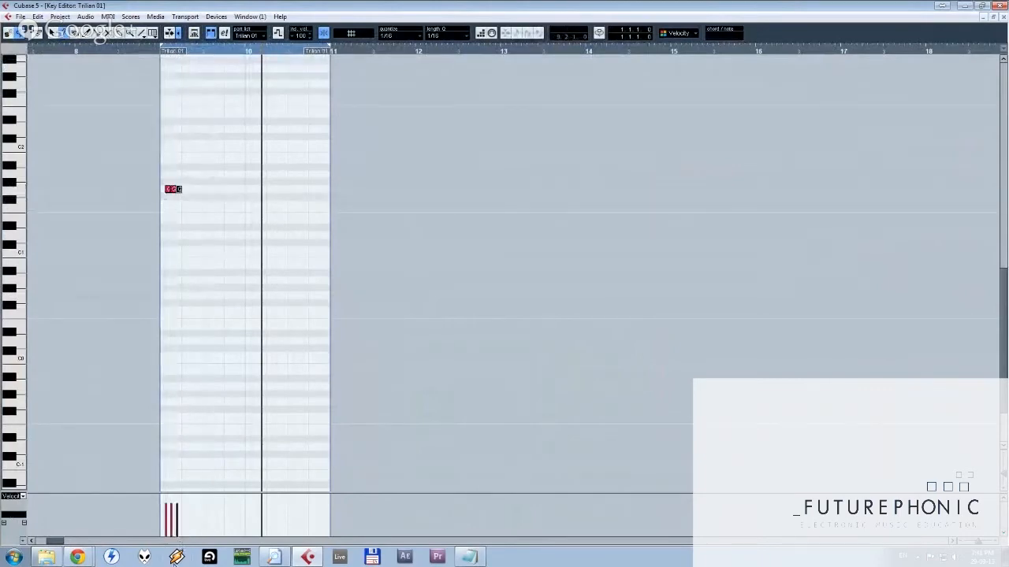
drag(167, 494, 166, 432)
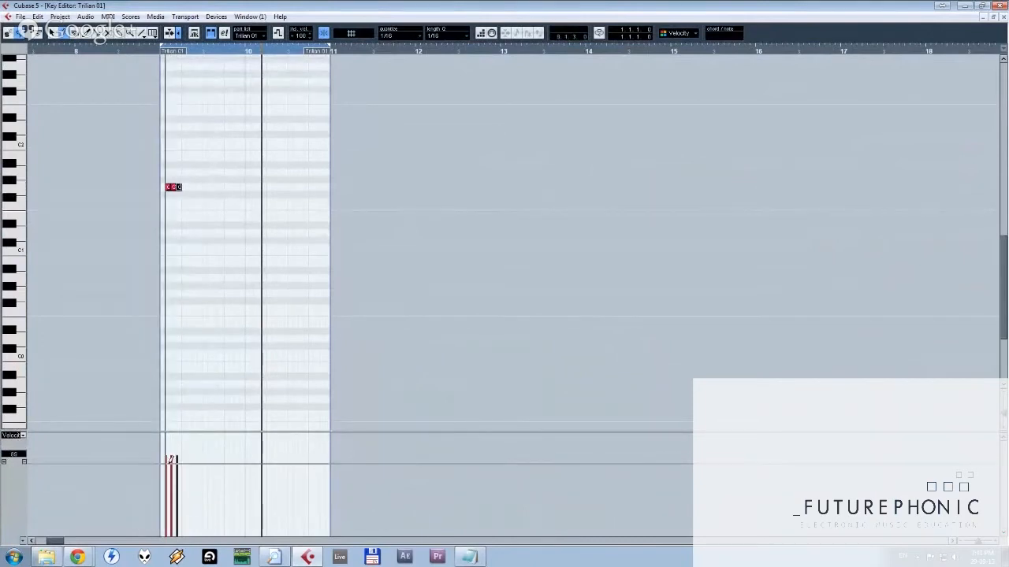
click(262, 226)
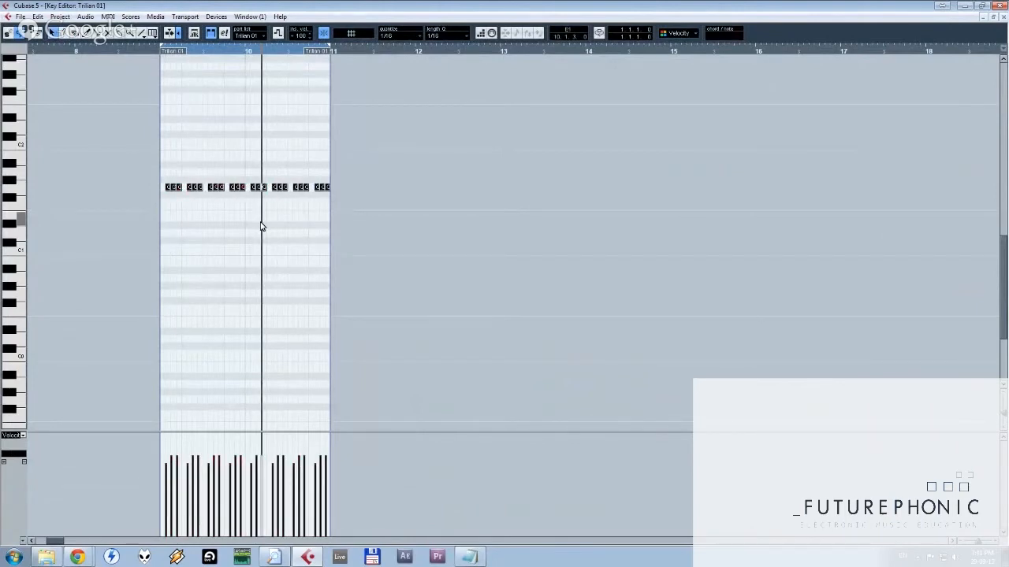
key(Escape)
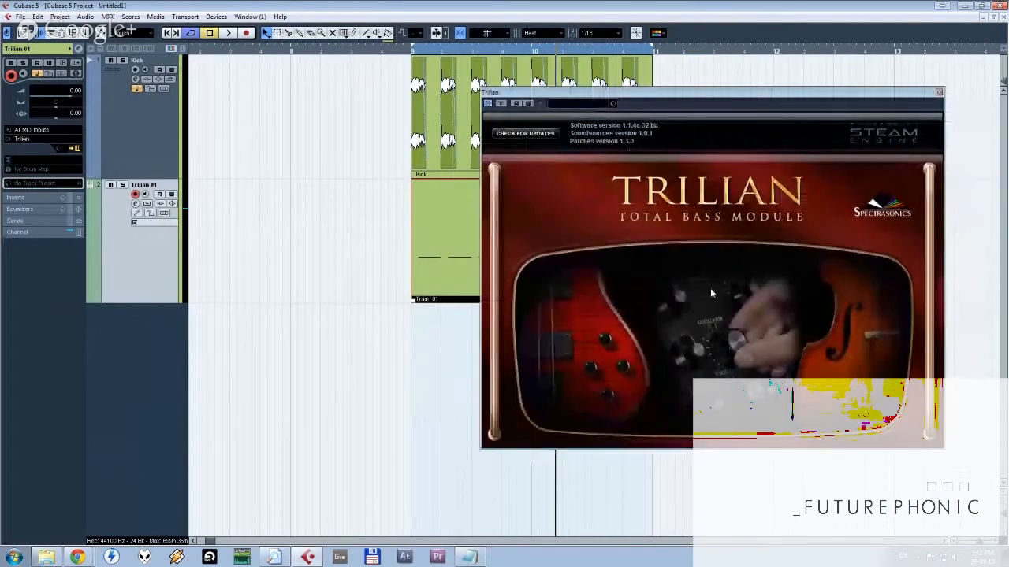
Play the kick and bass loop and lower the Trilian track's volume to -2.25.
scroll(479, 164, right, 3)
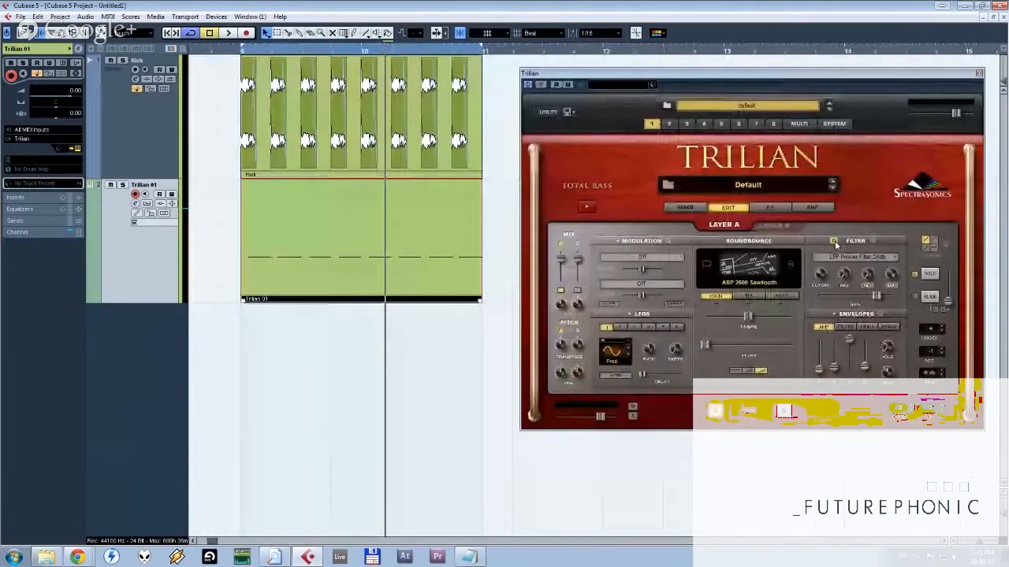
click(337, 408)
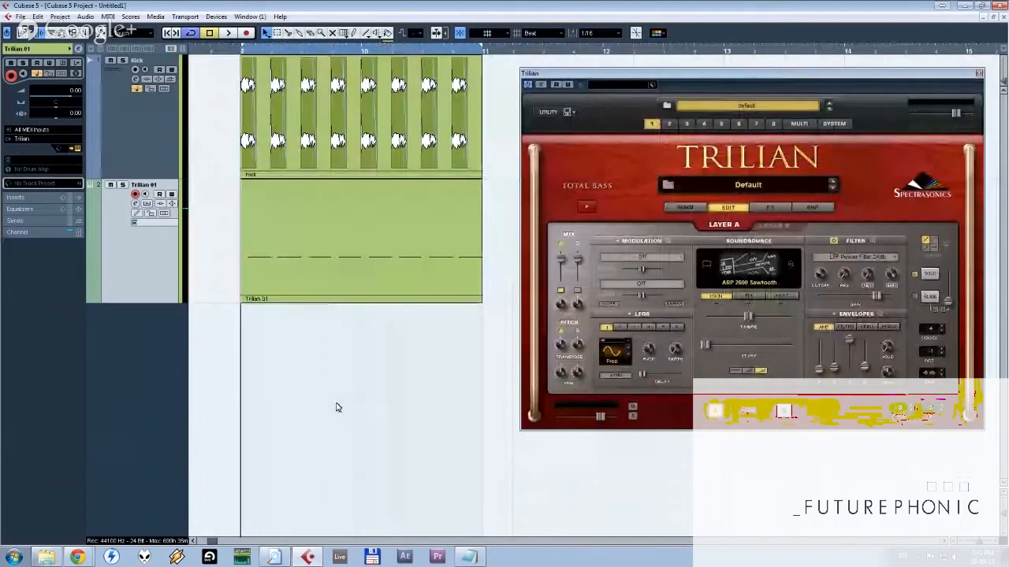
key(space)
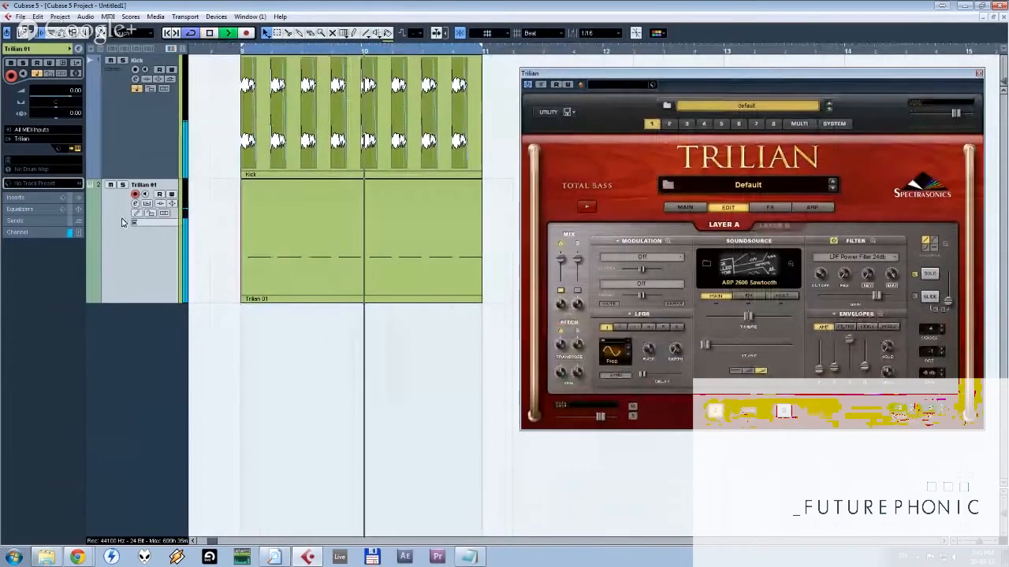
key(space)
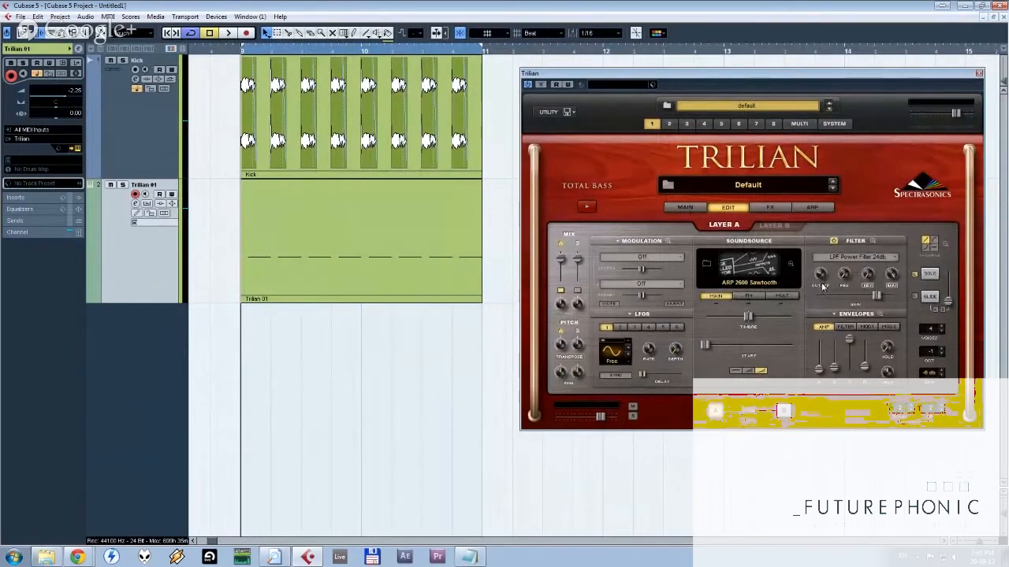
Lower the filter cutoff of Trilian's Layer A to about 0.072 kHz and open the filter's zoomed view.
drag(821, 282, 831, 306)
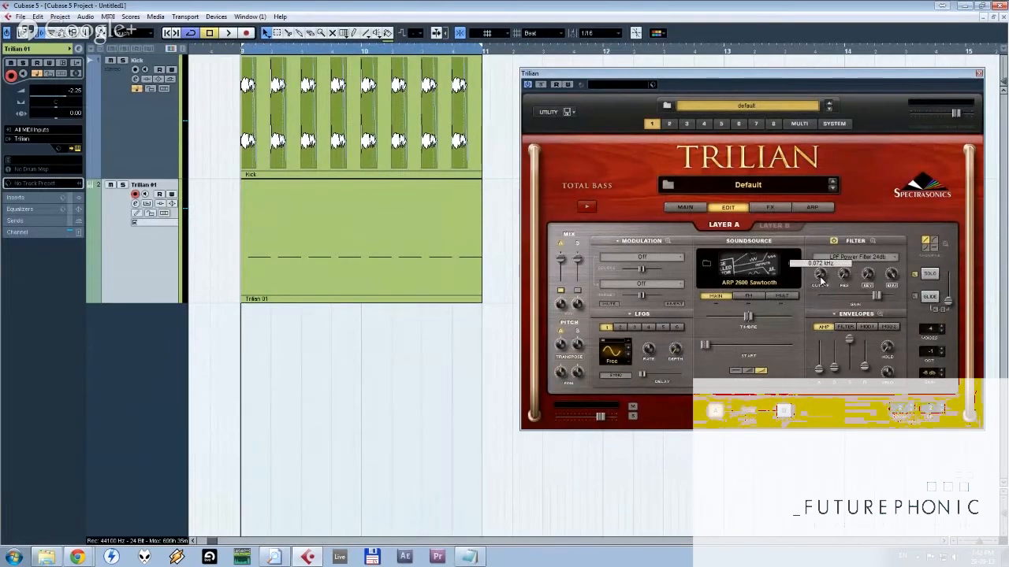
click(872, 240)
click(786, 229)
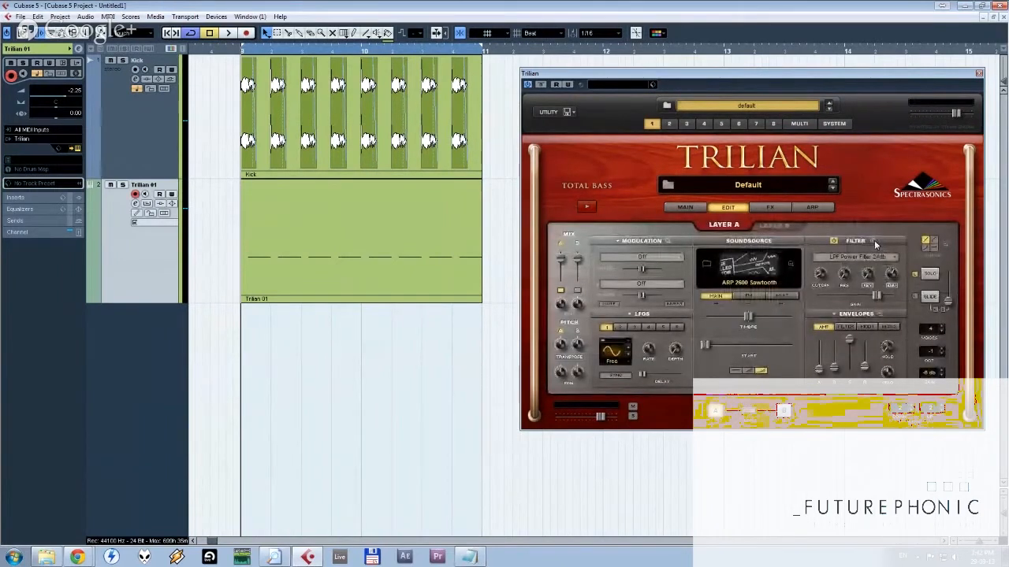
click(874, 242)
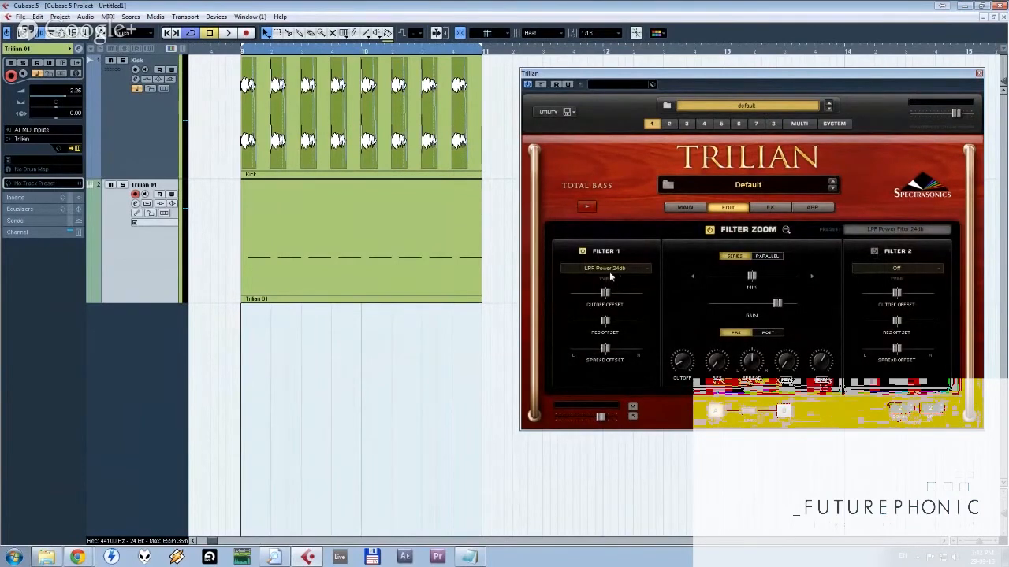
Set Filter 1's type to LPF Crisp 12db, fine-tune the filter's envelope amount and play the kick and bass loop.
click(635, 272)
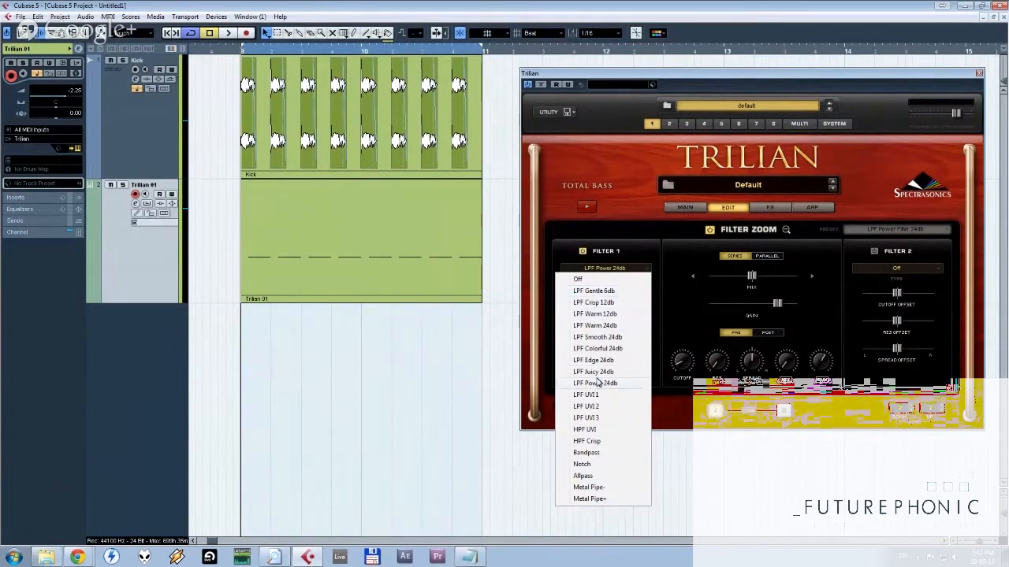
click(600, 305)
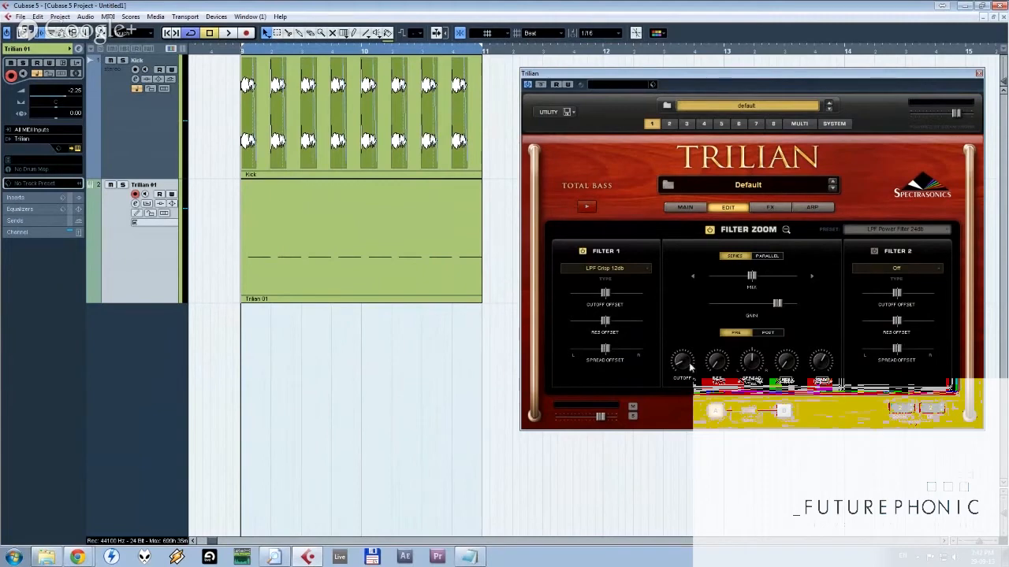
drag(820, 364, 818, 366)
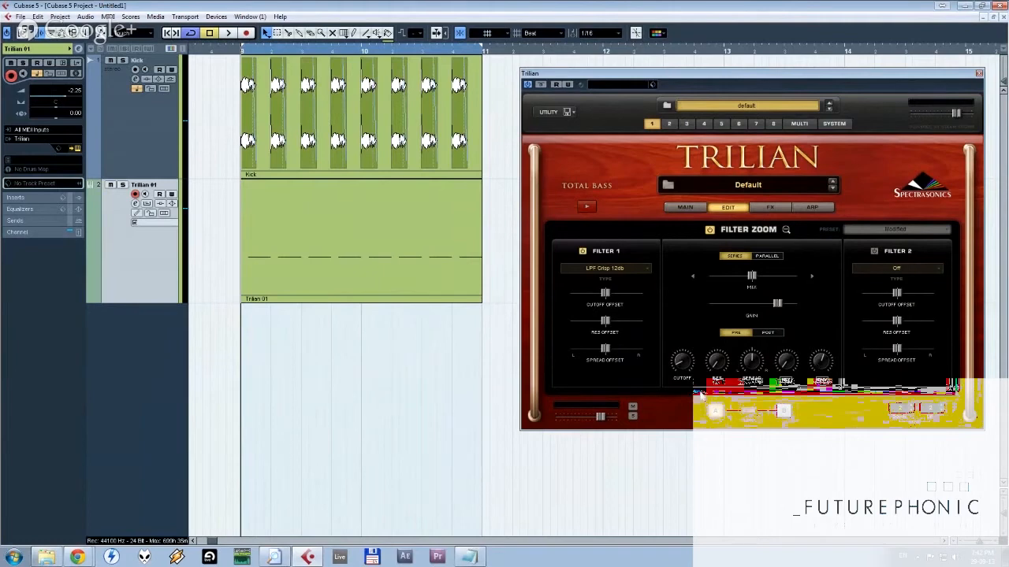
key(space)
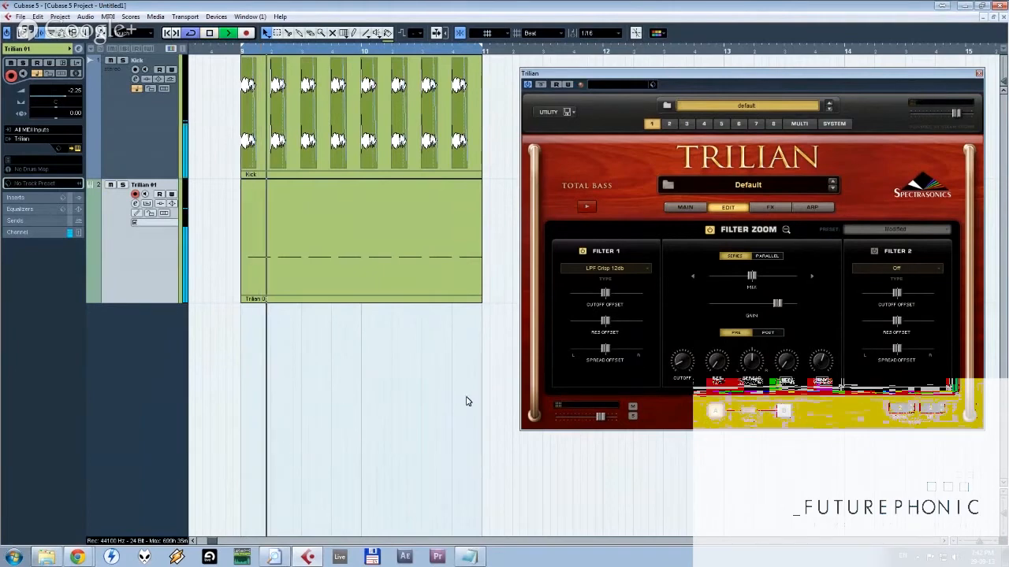
mouse_move(824, 368)
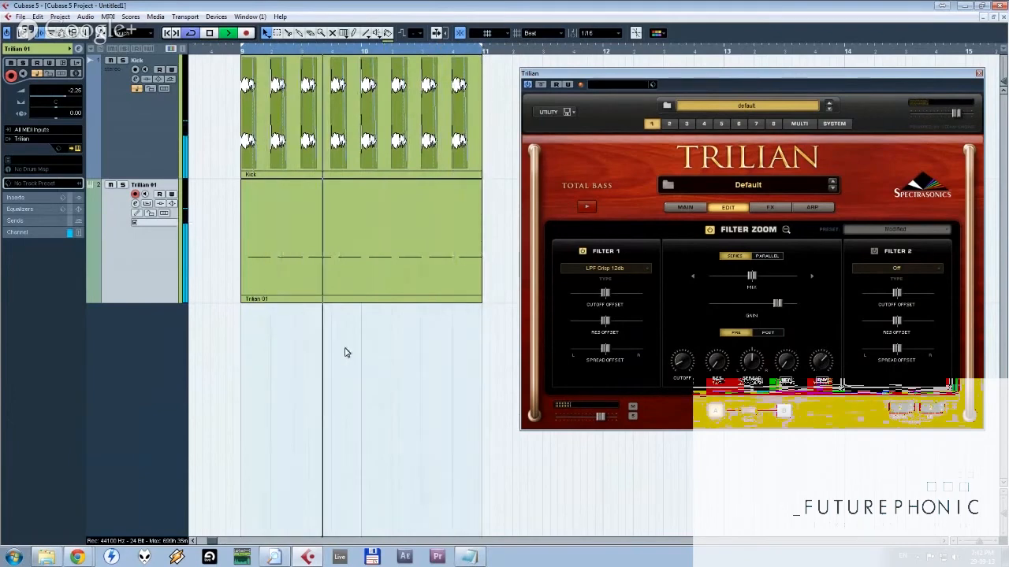
key(space)
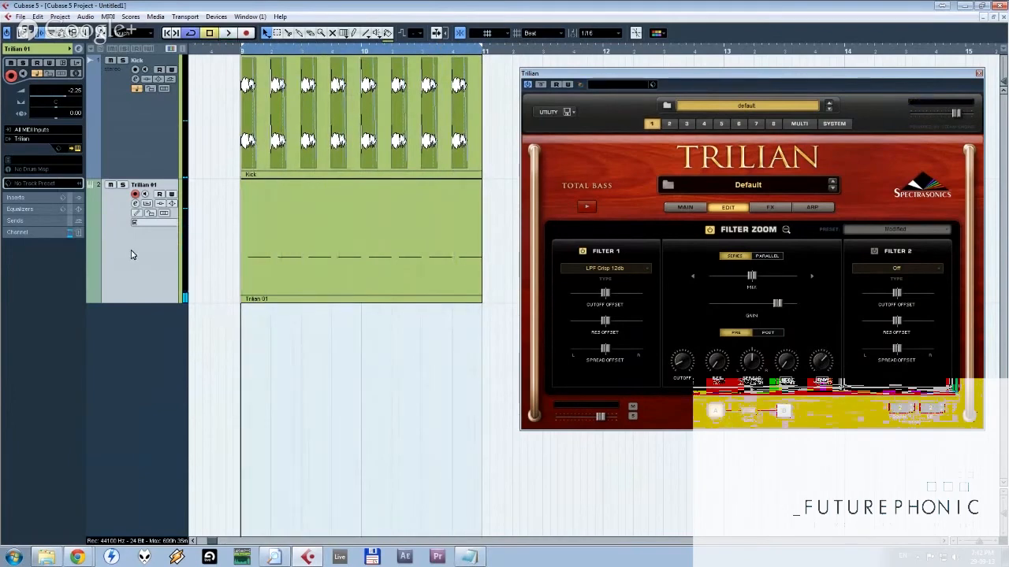
Show the Trilian track's inserts, switch to the DIGICheck Totalyser and examine the kick and bass loop's spectrum during playback.
click(40, 197)
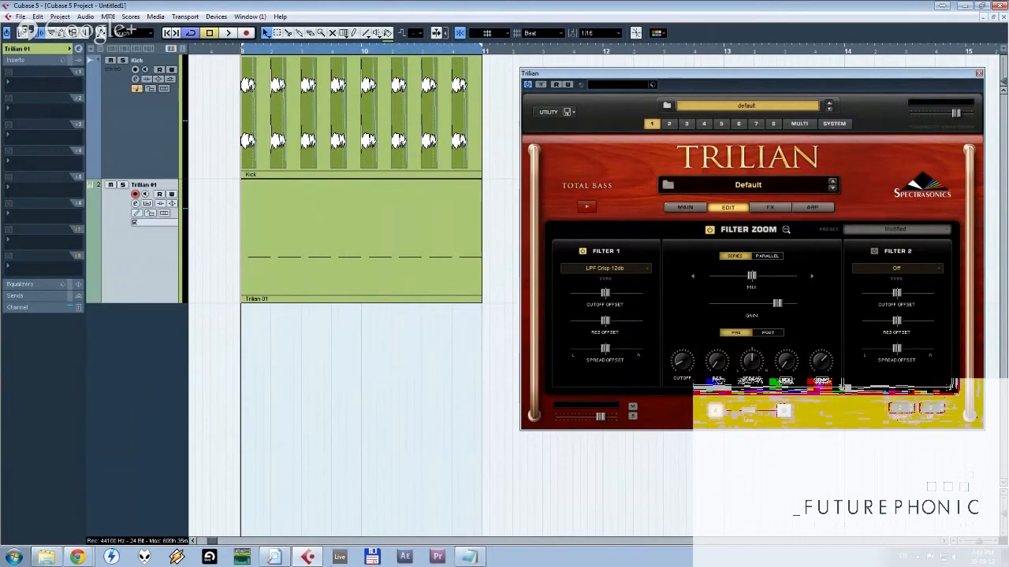
click(242, 557)
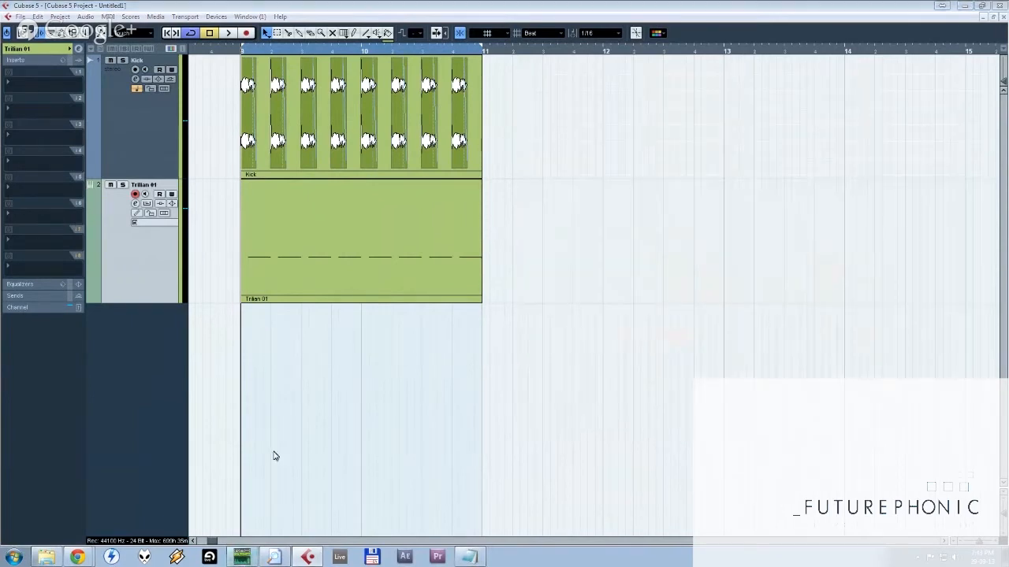
click(242, 557)
click(242, 557)
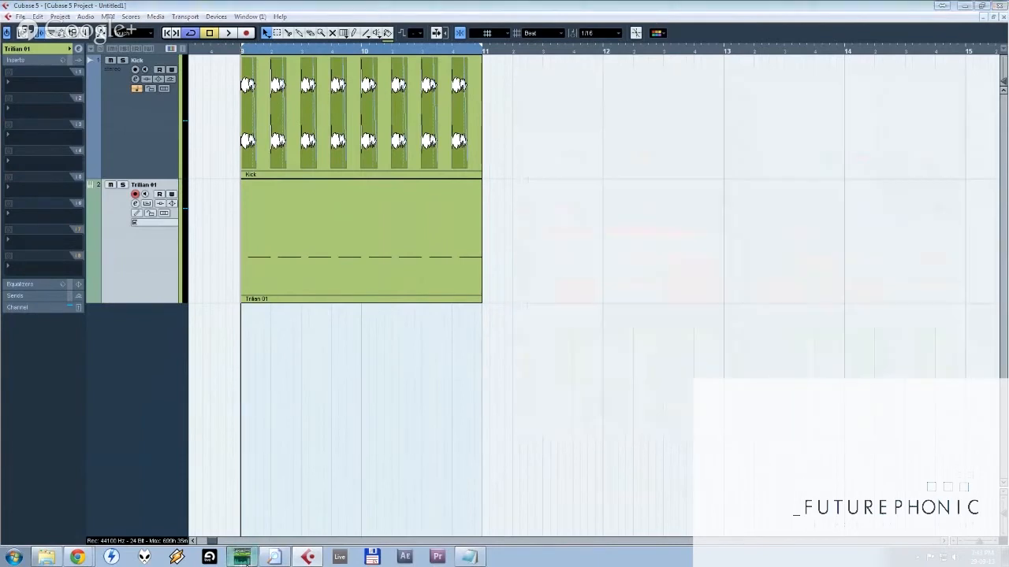
click(245, 558)
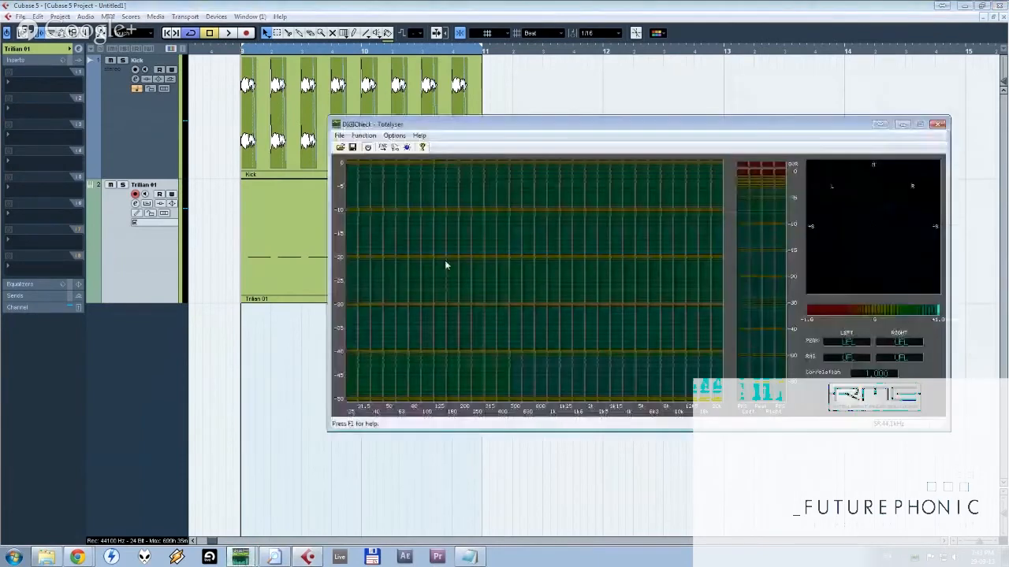
drag(452, 128, 641, 103)
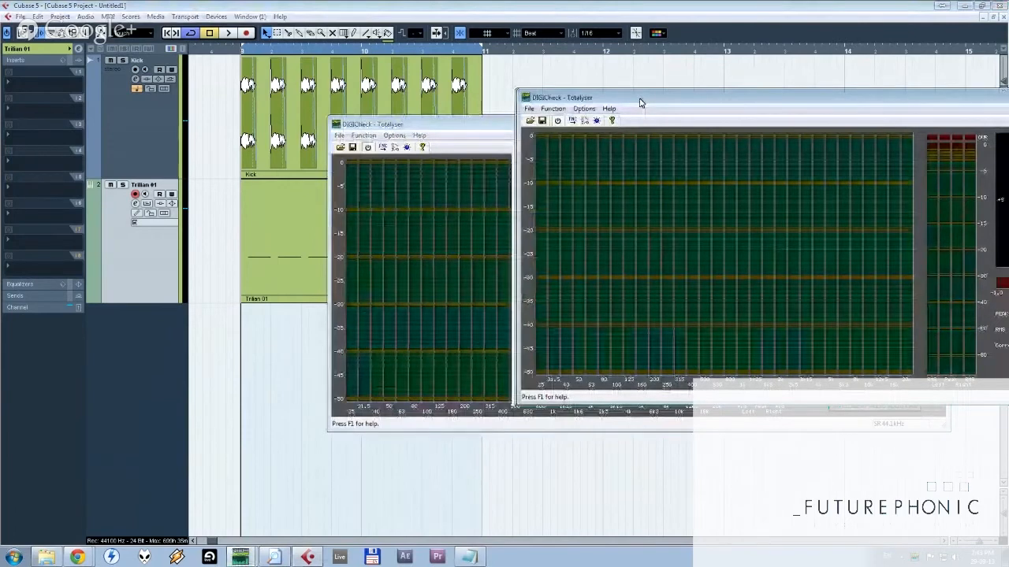
drag(640, 102, 644, 101)
key(space)
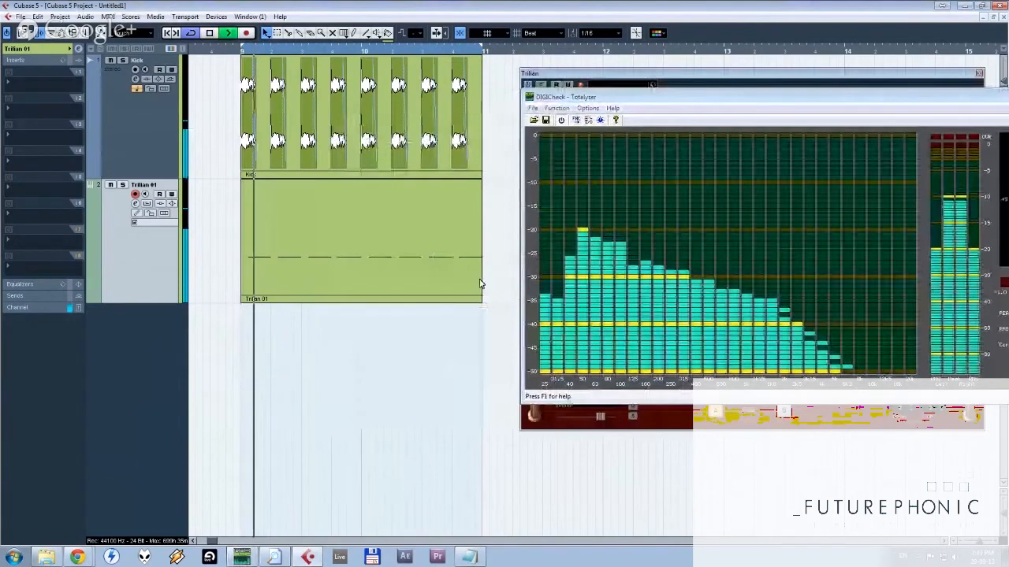
key(space)
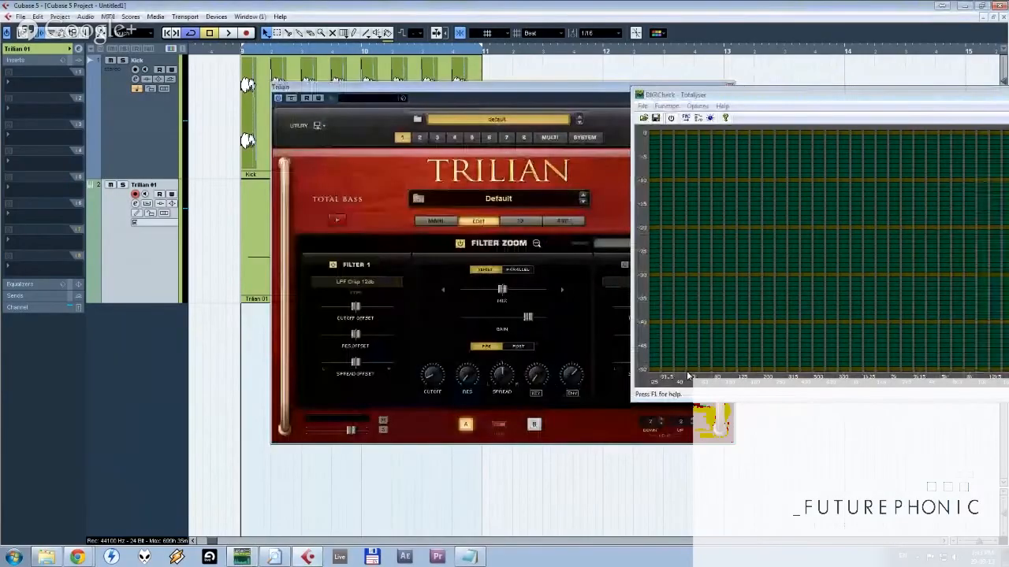
Close the Trilian window, insert DMG Audio EQuality in the track's first insert slot and place it beside the analyser.
drag(606, 89, 417, 82)
click(540, 81)
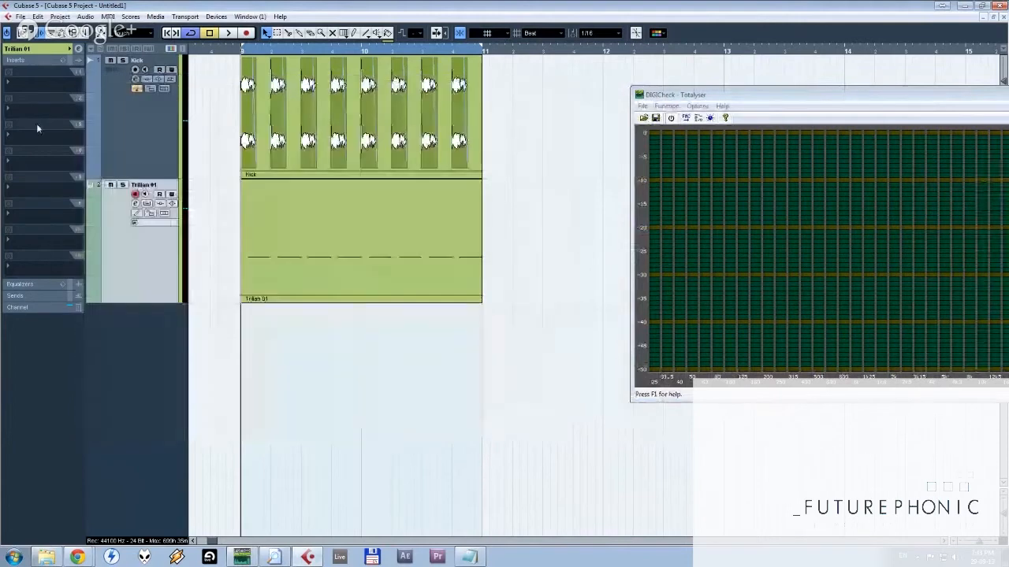
click(44, 92)
mouse_move(10, 284)
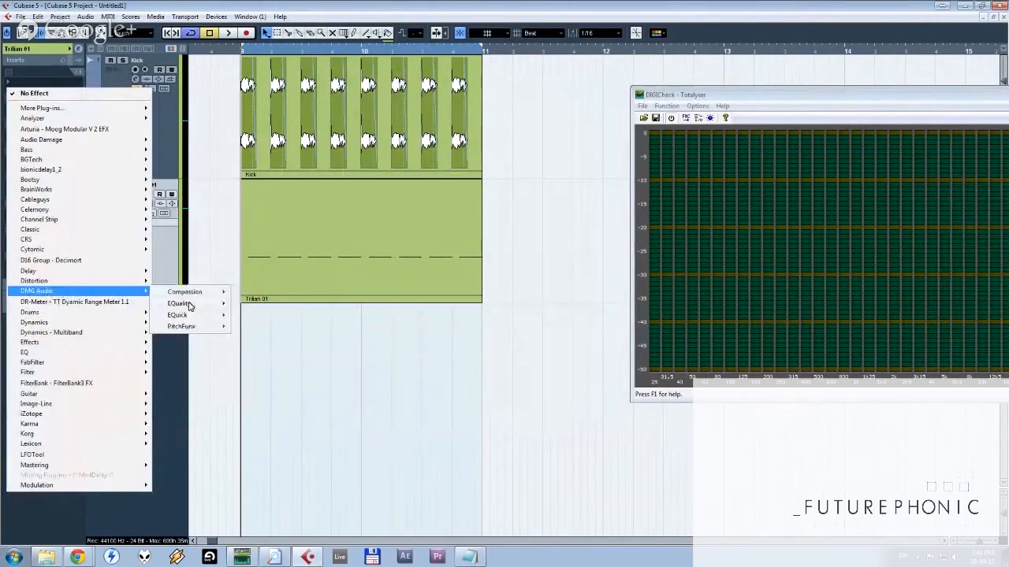
mouse_move(189, 306)
click(263, 314)
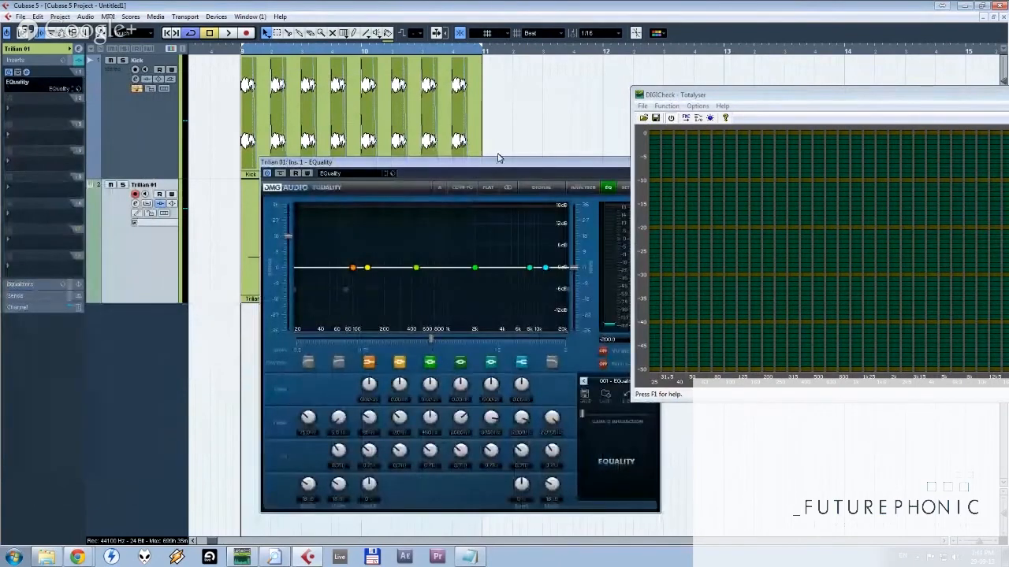
drag(497, 163, 490, 88)
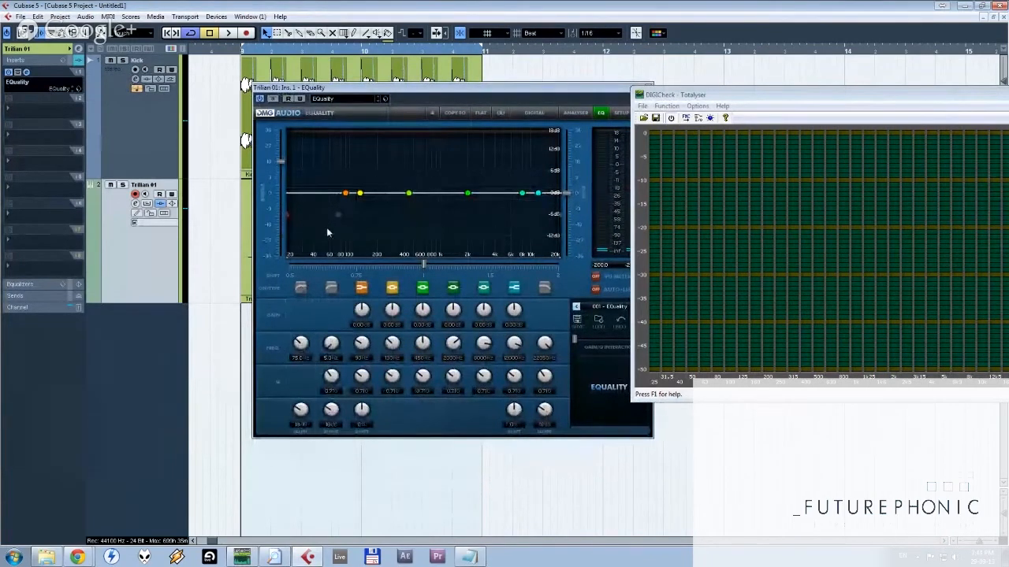
Enable EQuality's two low-cut bands, both at 20 Hz with a 48 dB slope.
click(304, 357)
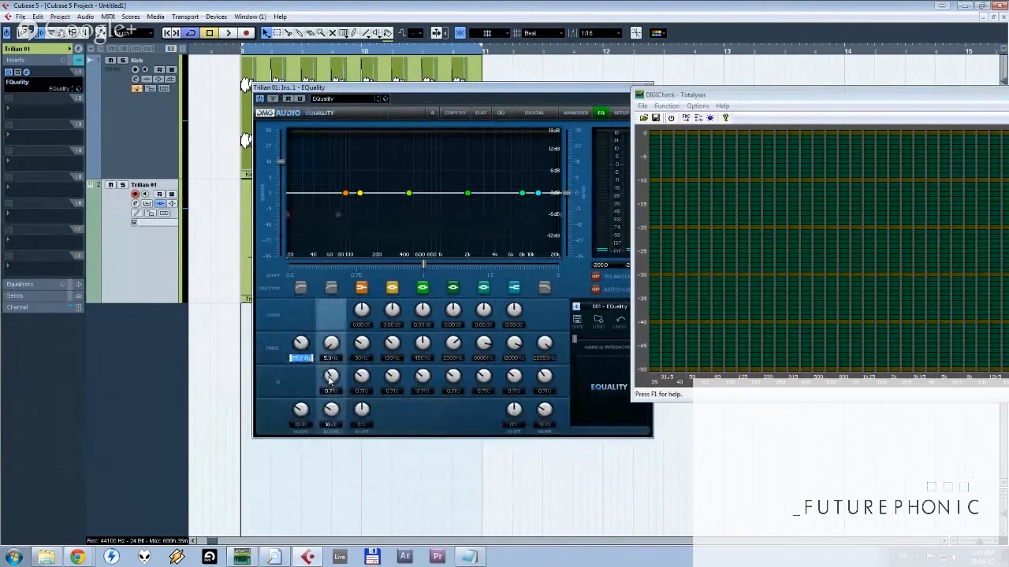
text(5)
key(Return)
click(334, 359)
text(5)
key(Return)
click(301, 288)
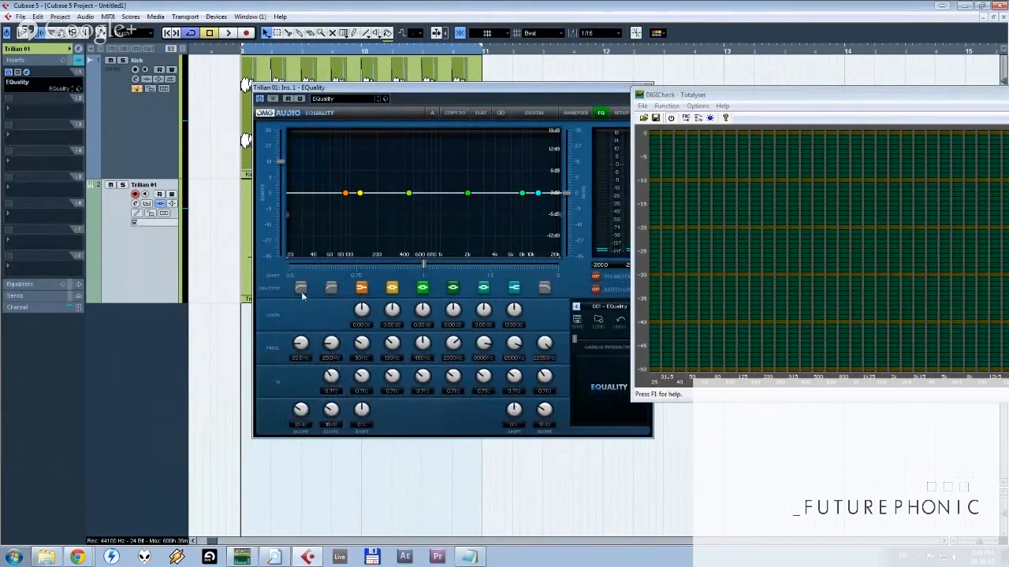
click(331, 288)
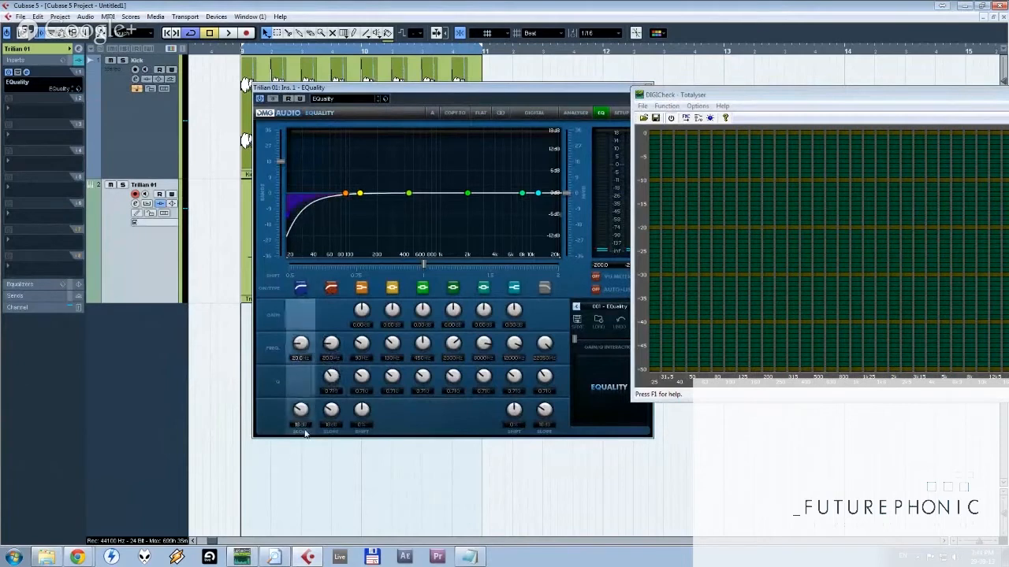
scroll(302, 427, up, 3)
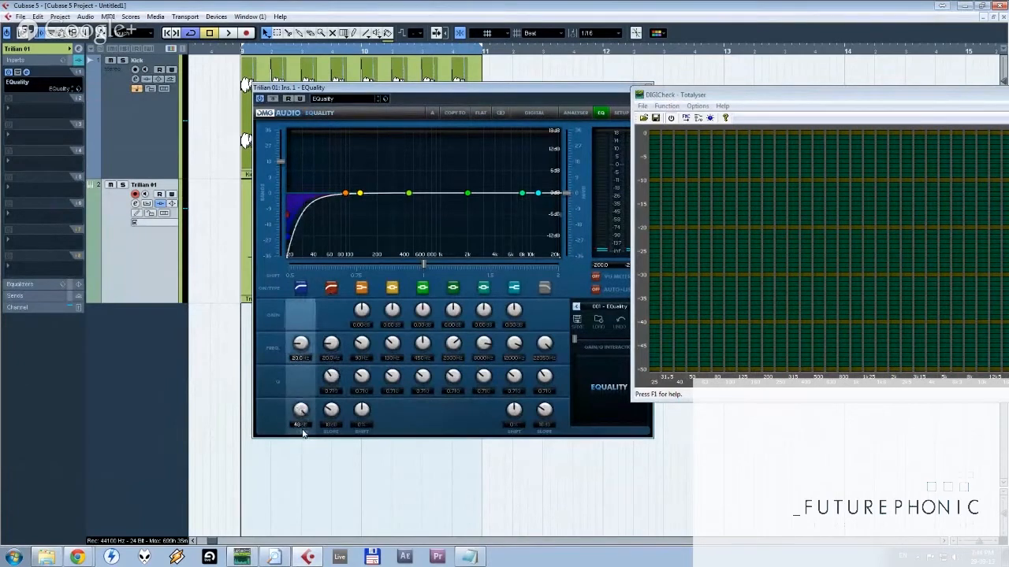
scroll(331, 411, up, 3)
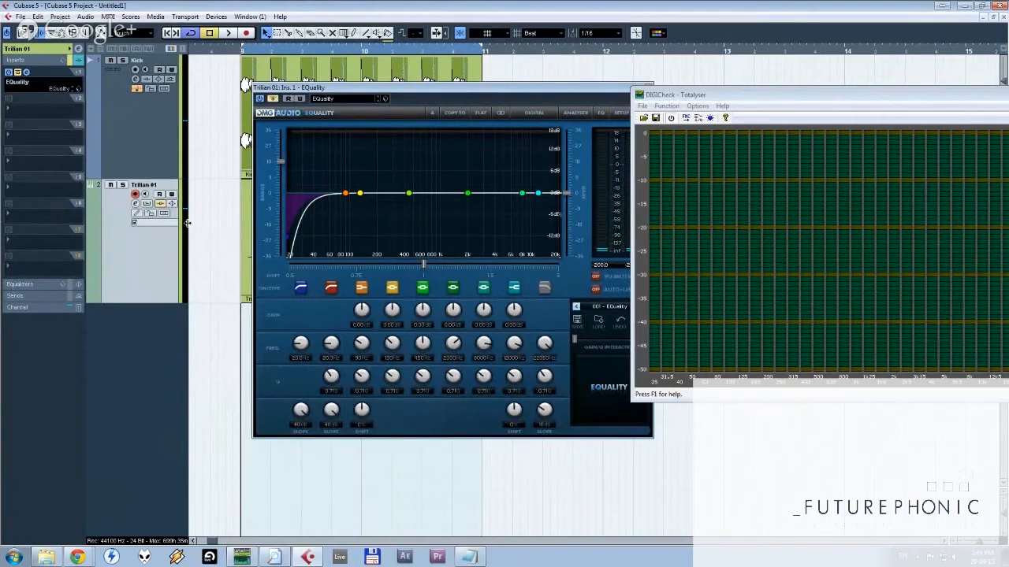
Compare the soloed bass with EQuality bypassed and active, and copy the EQ to the second insert slot.
key(space)
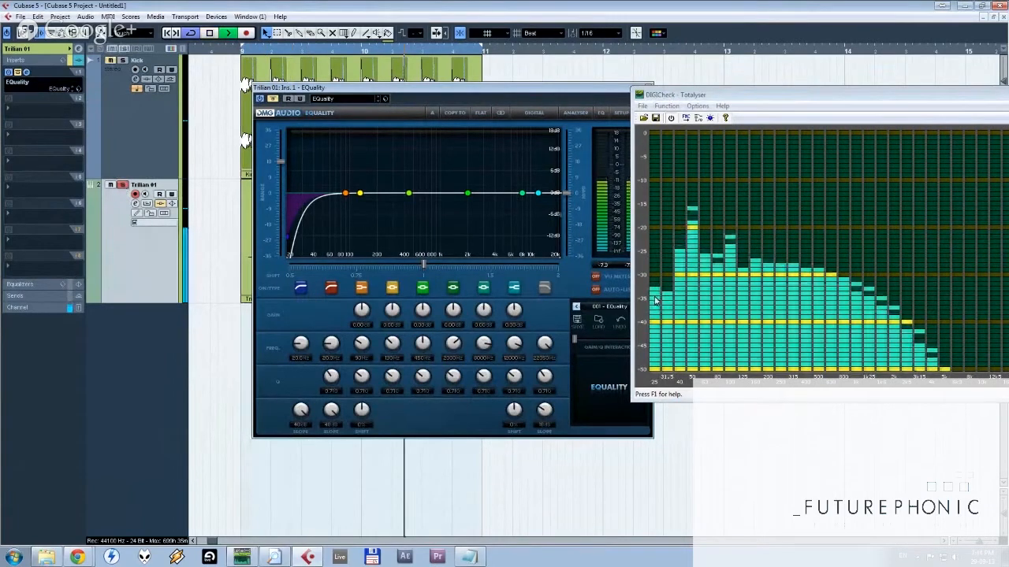
click(273, 99)
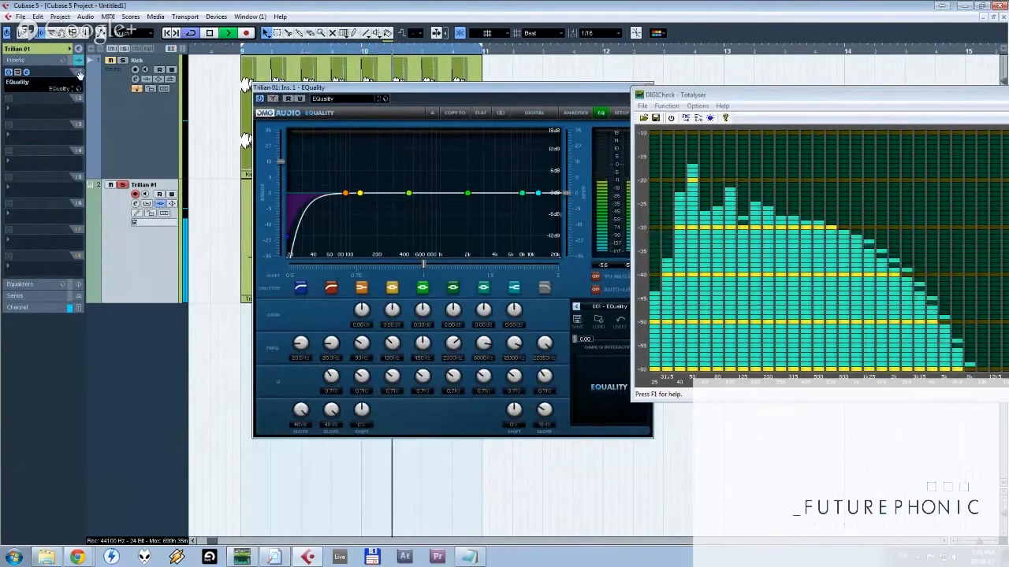
drag(78, 72, 80, 101)
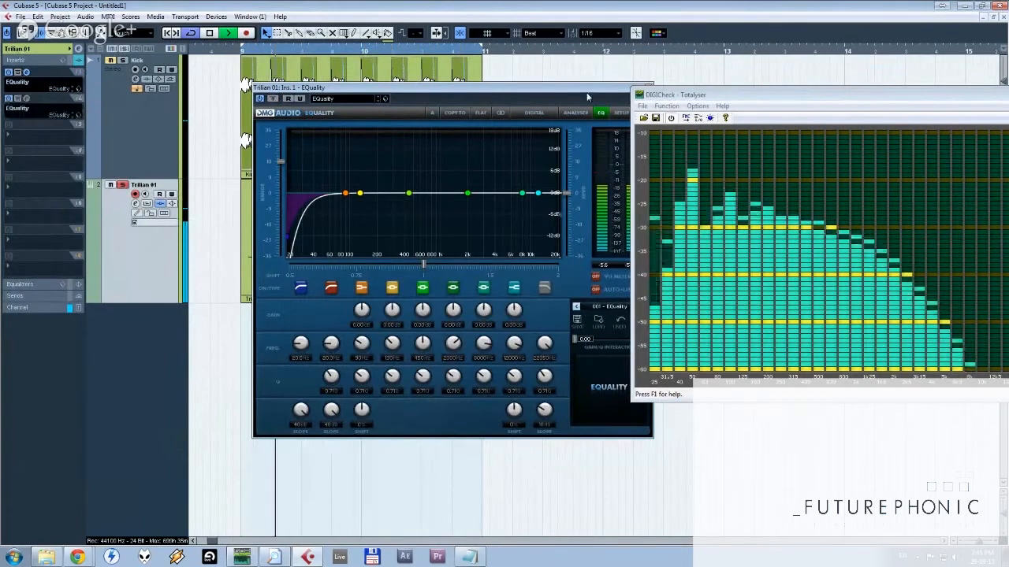
drag(642, 88, 539, 82)
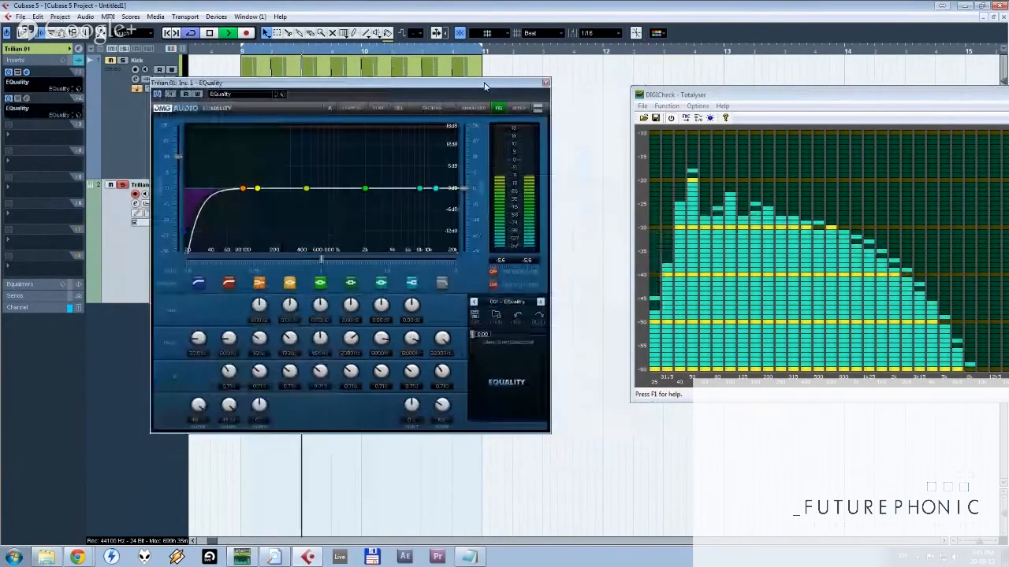
click(545, 82)
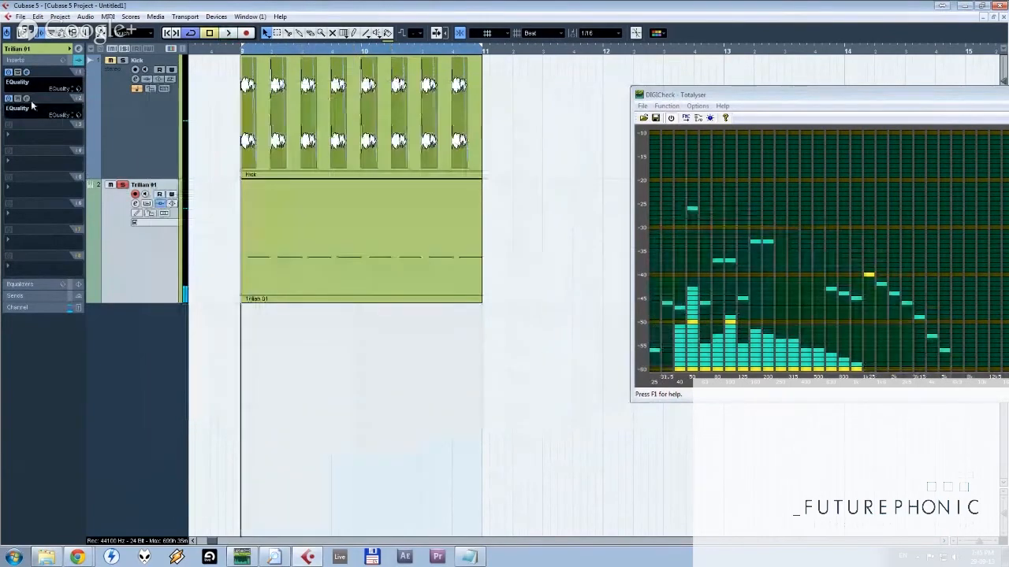
Check the low-cut curve of the EQuality in the second insert slot and play the unsoloed kick and bass loop.
click(27, 99)
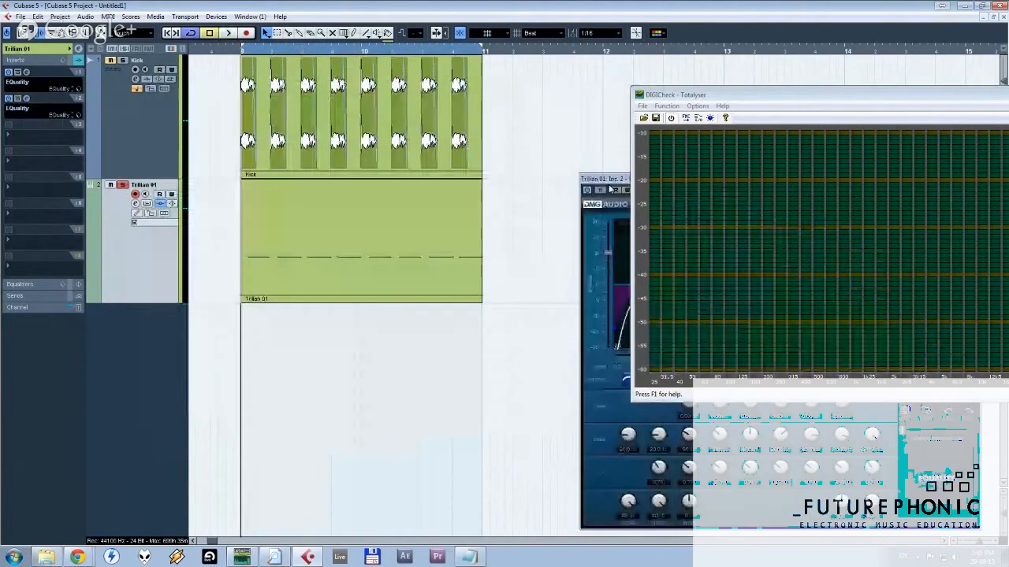
drag(610, 179, 286, 157)
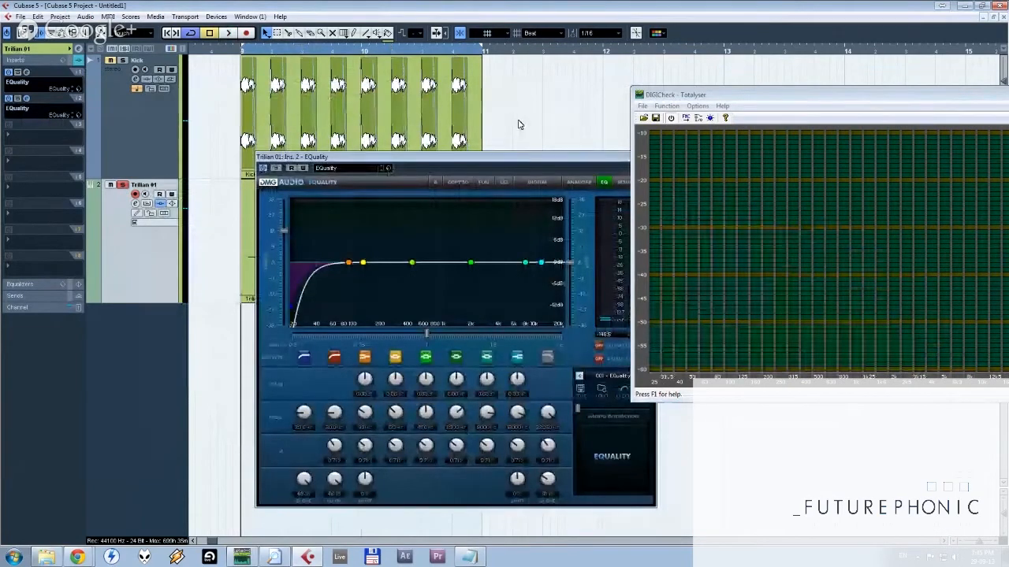
drag(599, 158, 571, 184)
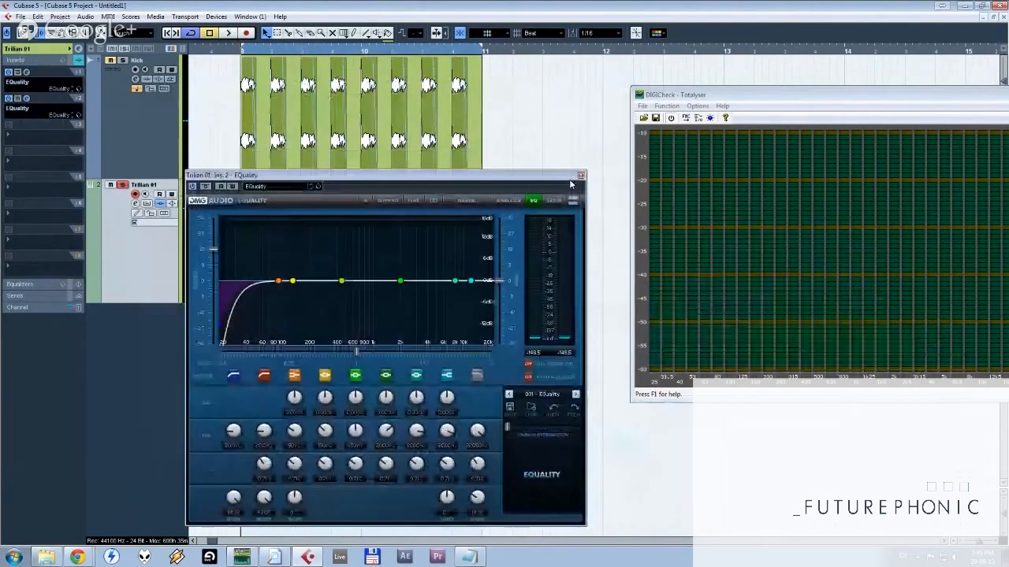
click(581, 175)
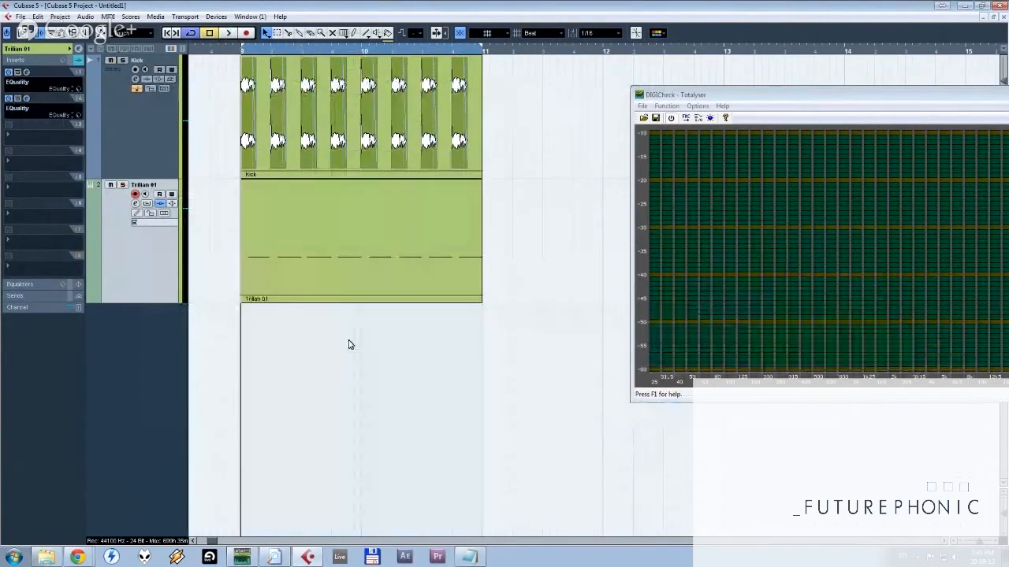
key(space)
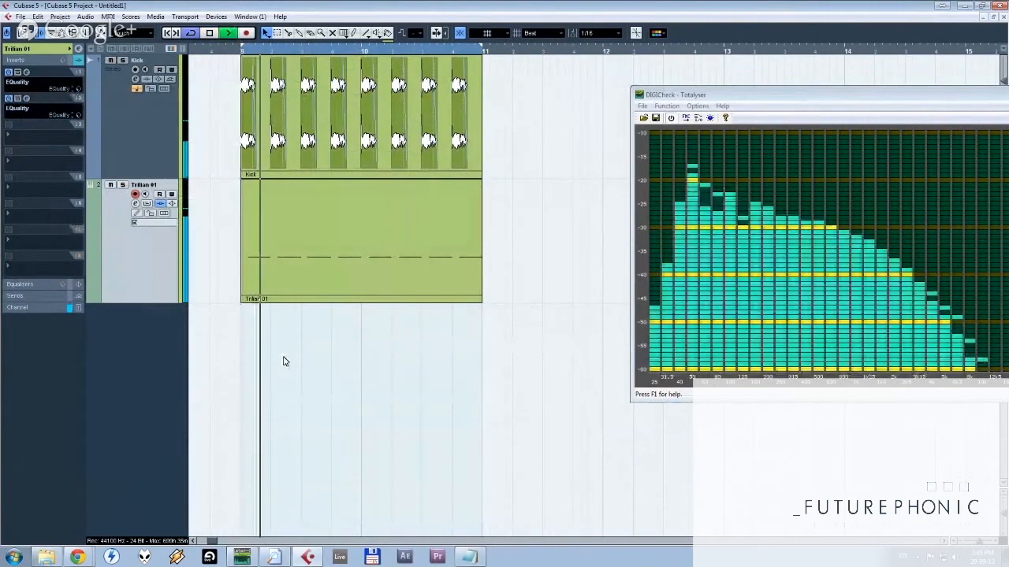
key(space)
Insert LFOTool in the Trilian track's eighth insert slot and load its Bass preset.
click(39, 131)
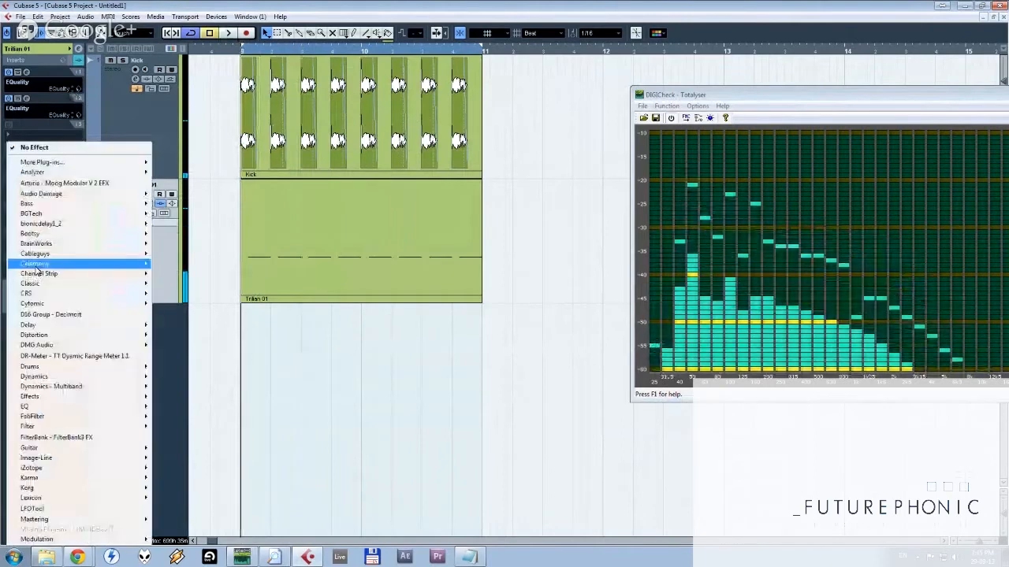
click(78, 514)
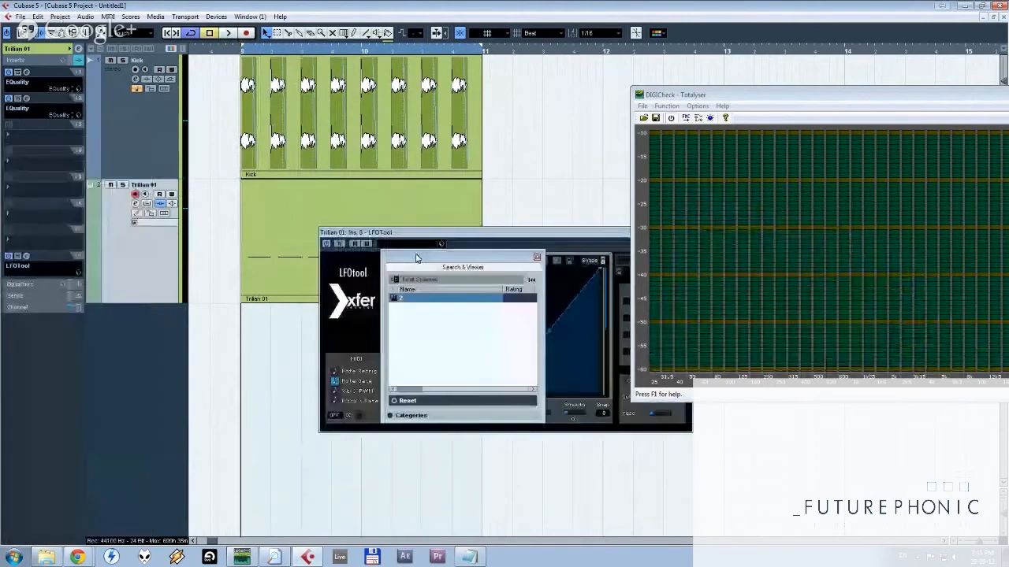
click(404, 325)
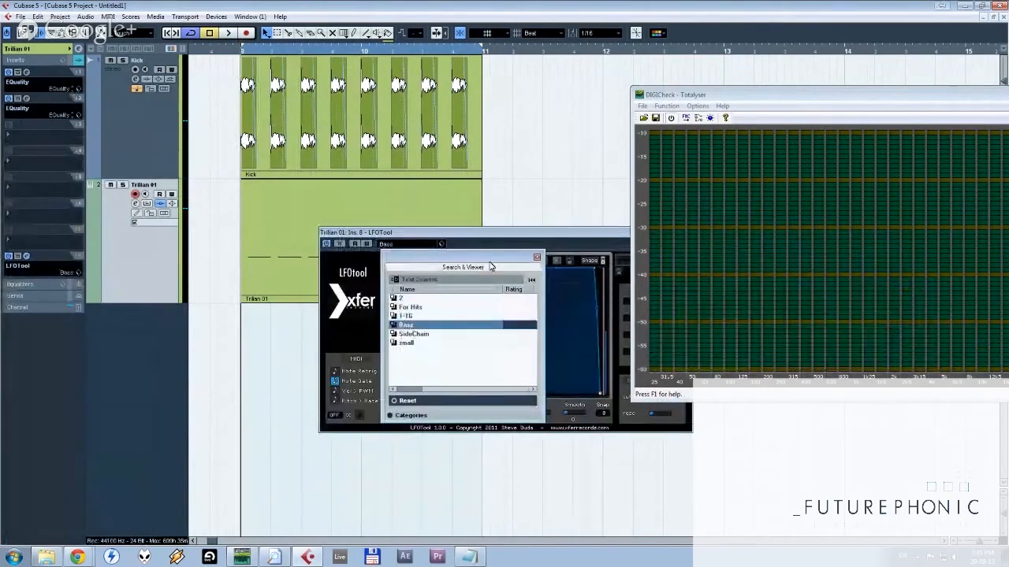
Raise the midpoint of the rising curve in LFOTool's first graph slightly and play the kick and bass loop.
click(491, 266)
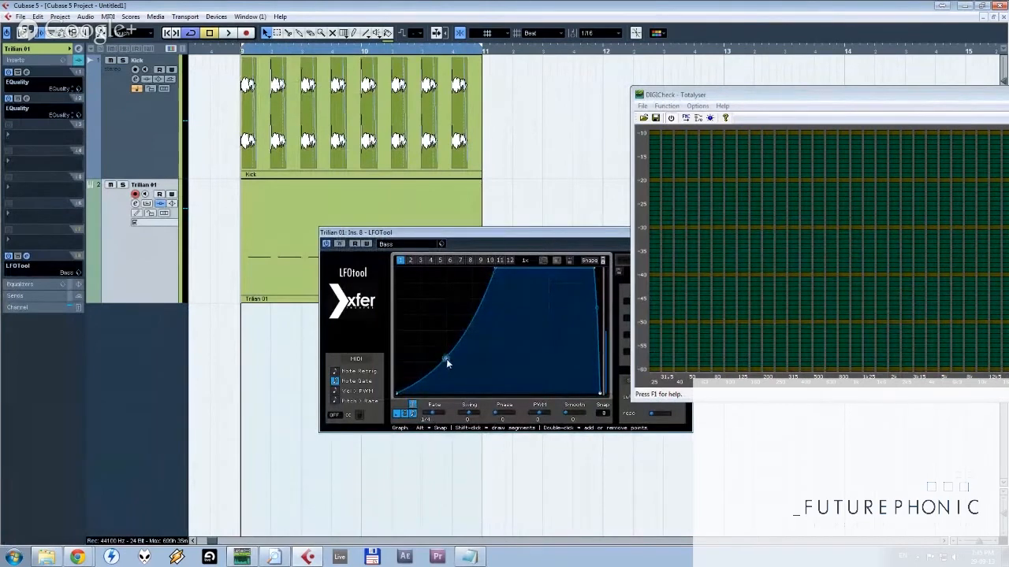
drag(446, 358, 448, 342)
key(space)
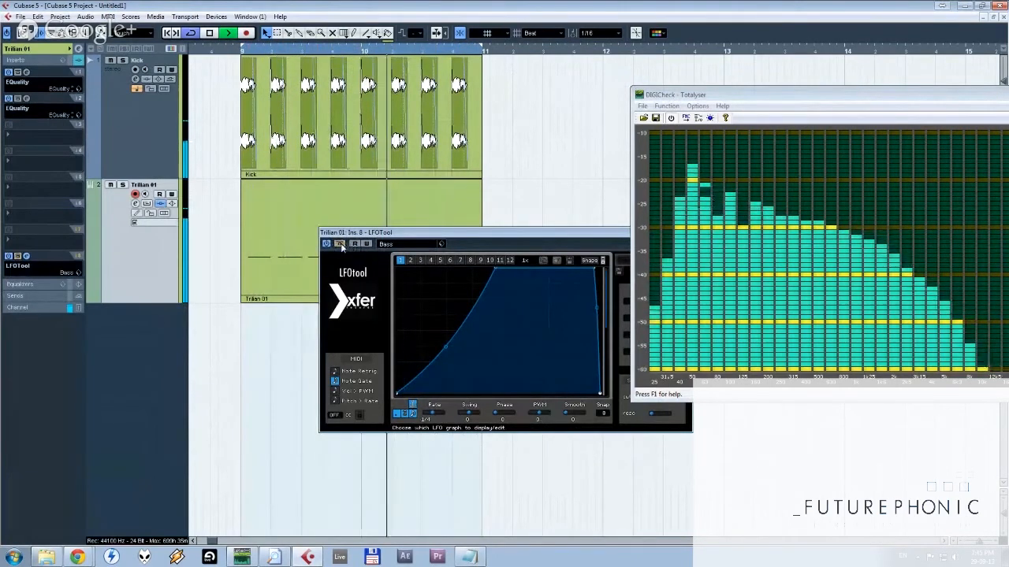
drag(344, 233, 201, 210)
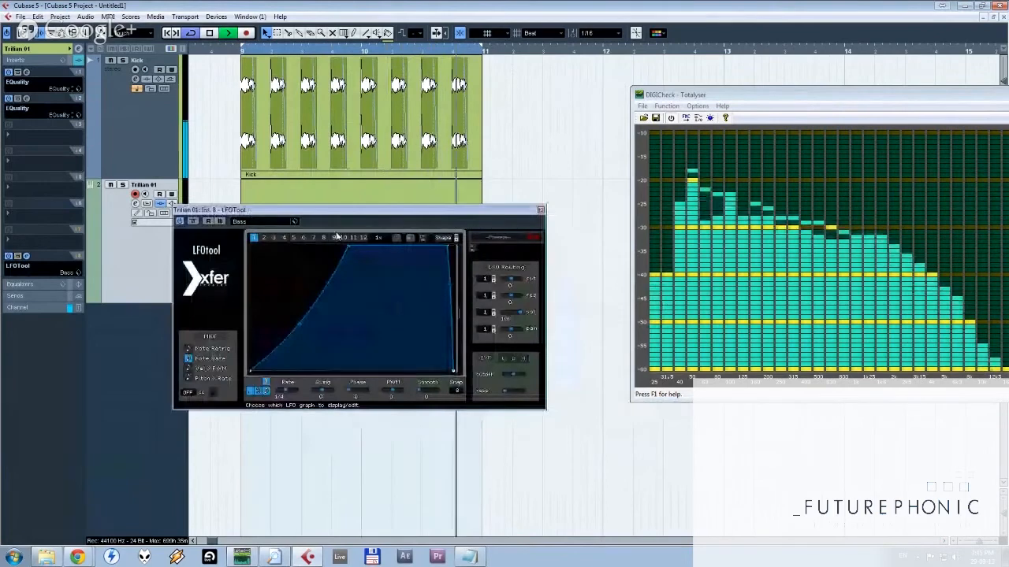
click(540, 212)
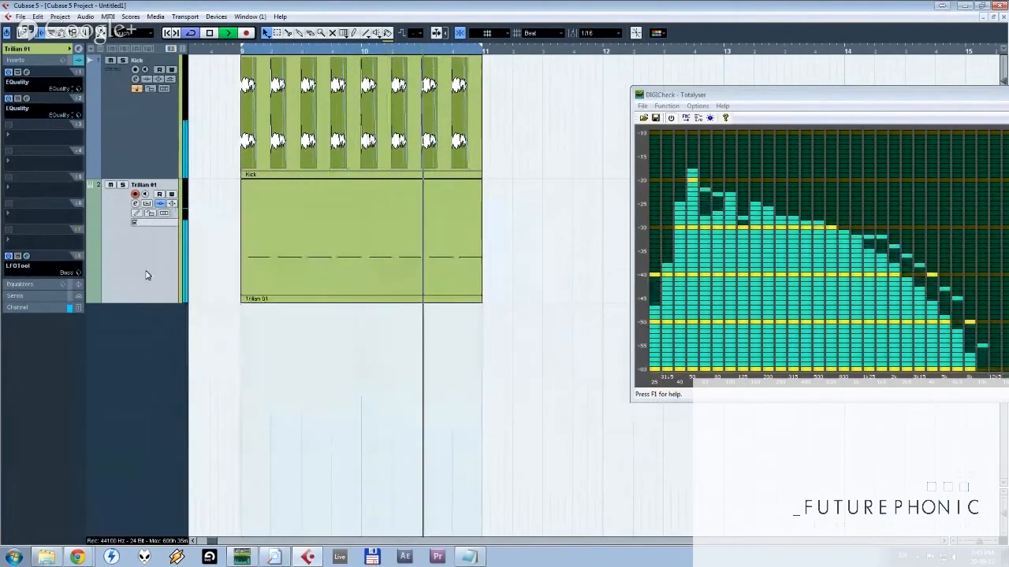
key(space)
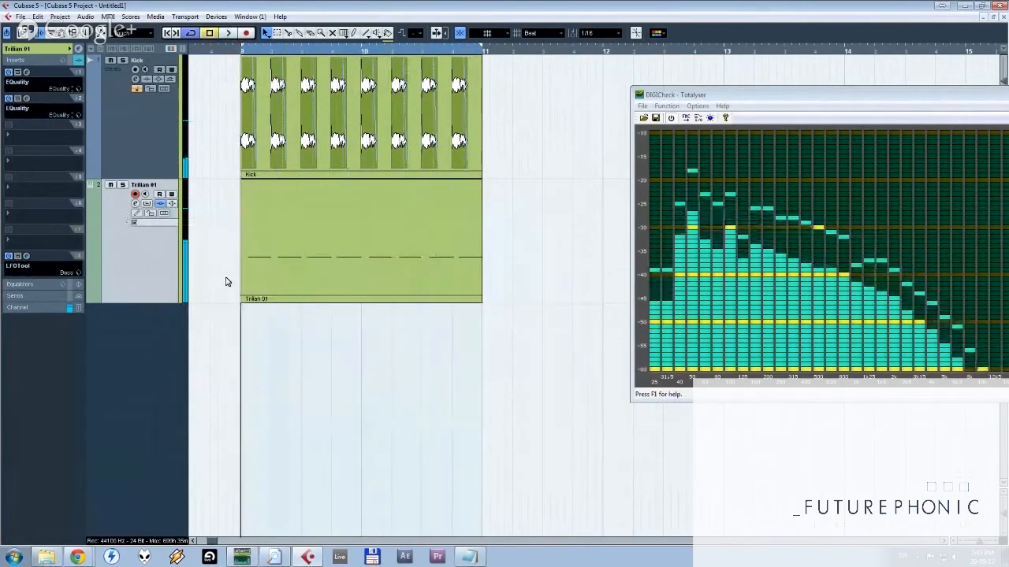
Examine the first kick up close, comparing its tail with the start of the first bass note.
key(h)
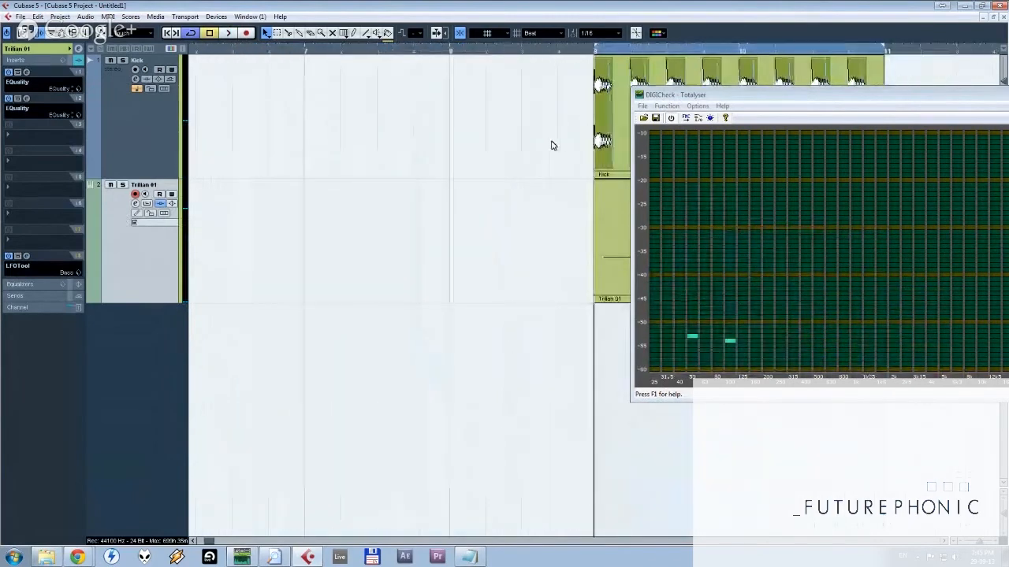
scroll(315, 158, right, 5)
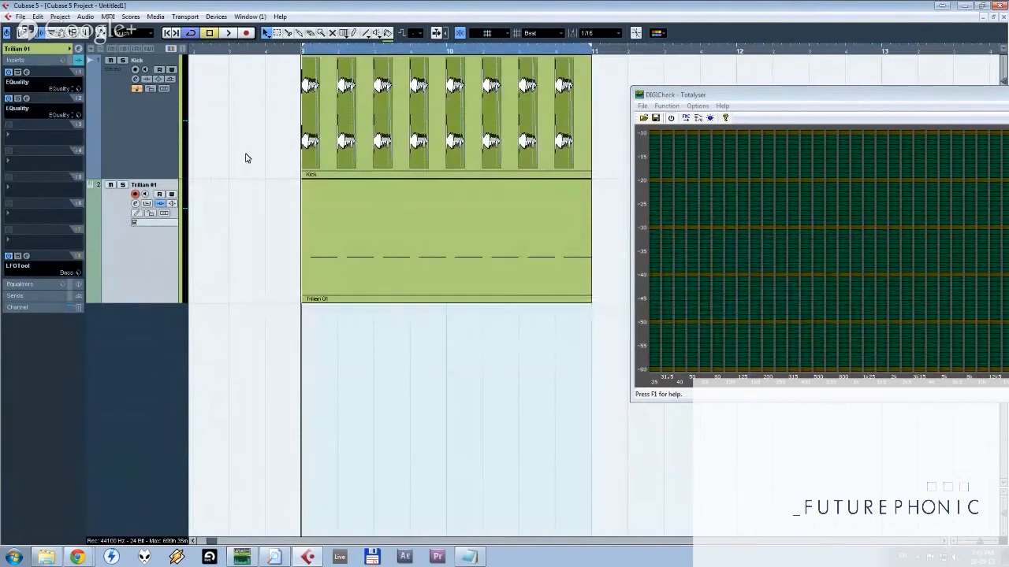
drag(307, 52, 338, 78)
scroll(539, 33, down, 2)
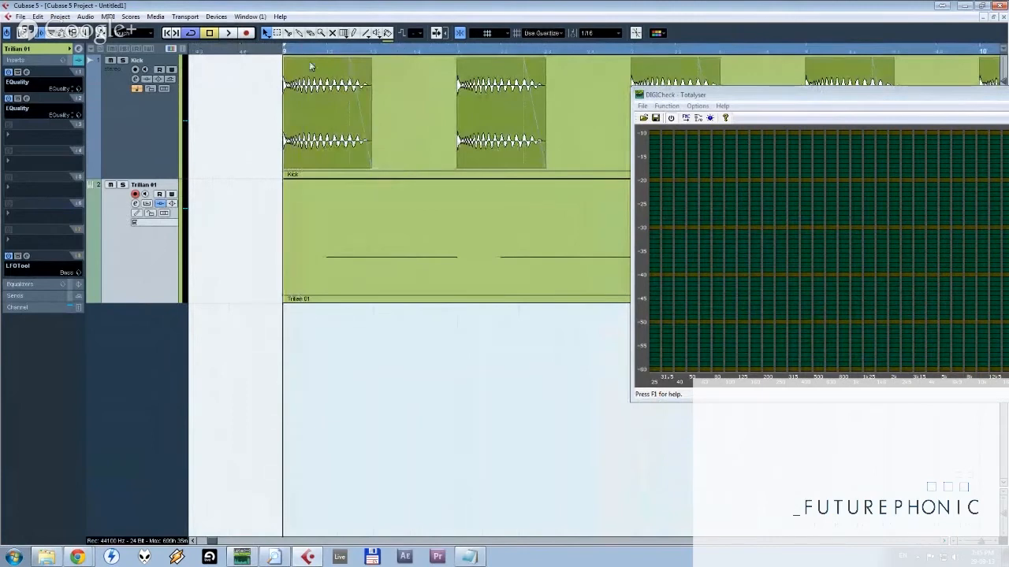
click(323, 54)
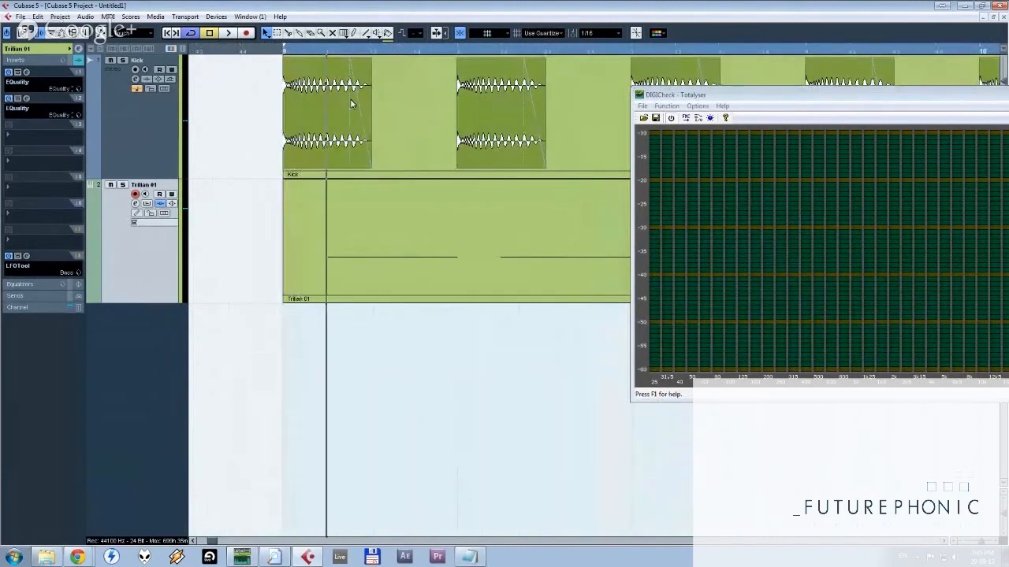
click(371, 54)
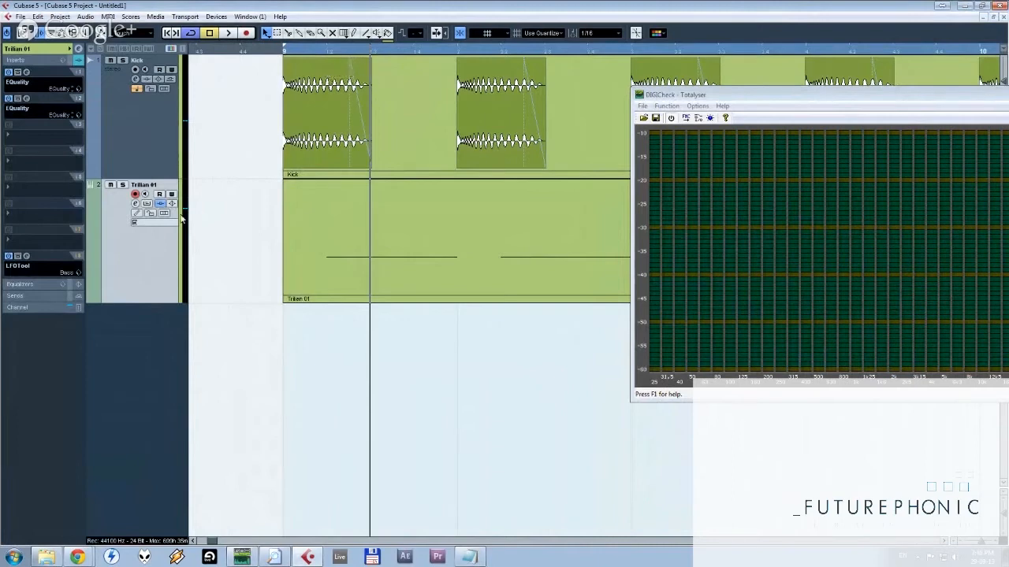
Add one stereo group channel named K&B and move its group folder above the Kick track.
right_click(218, 193)
click(219, 275)
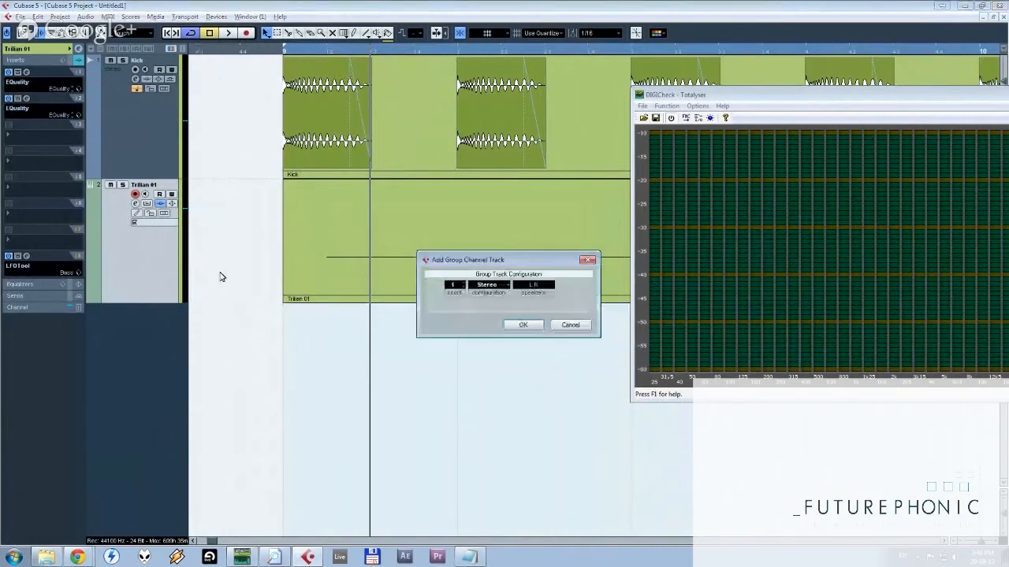
key(Return)
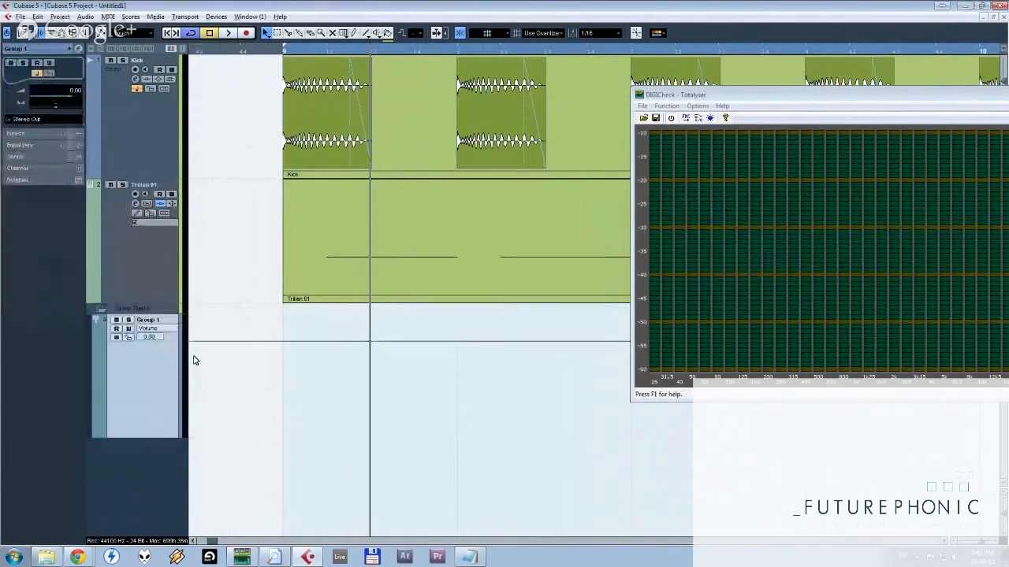
double_click(155, 321)
text(K&B)
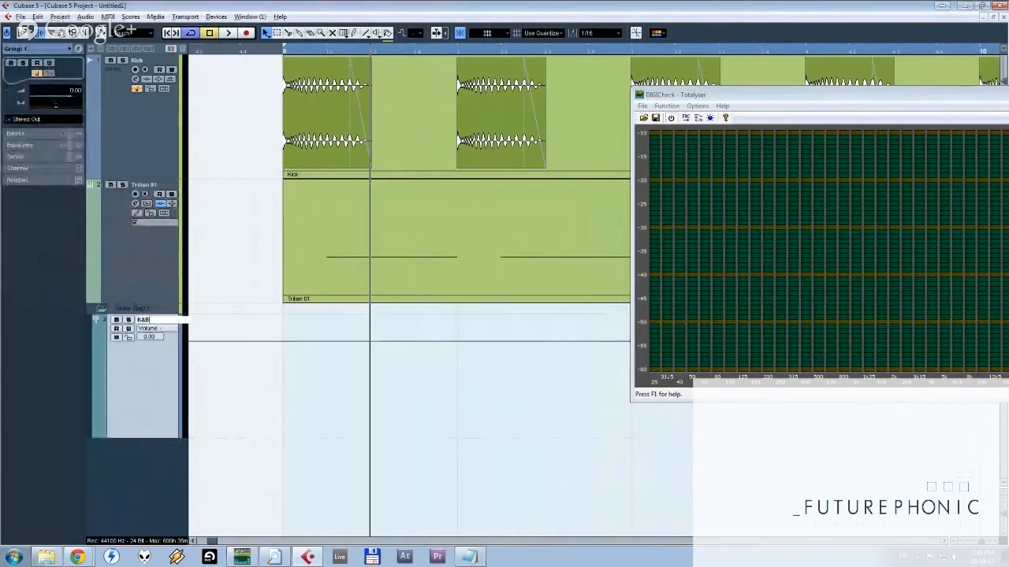
key(Return)
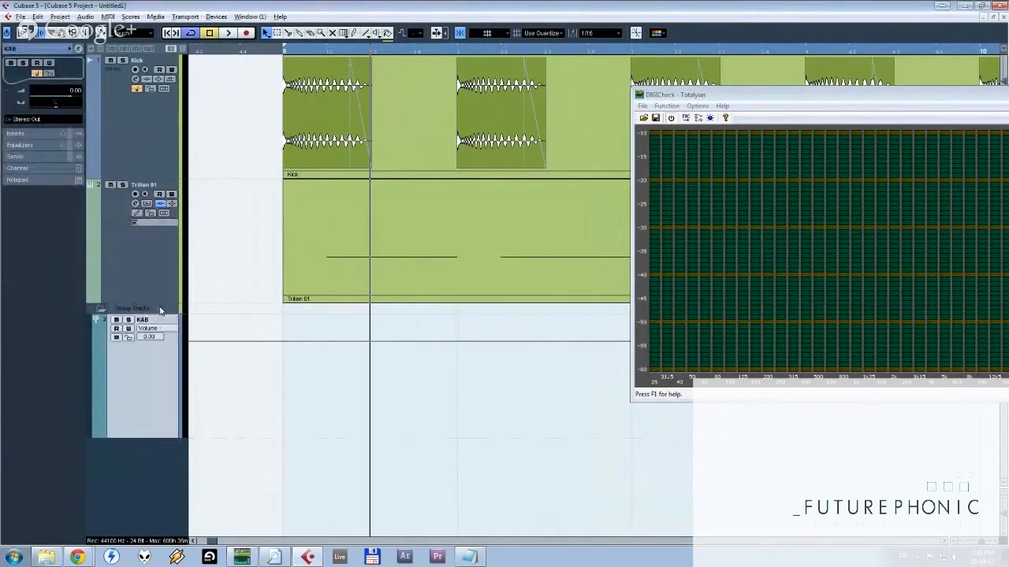
drag(160, 310, 150, 59)
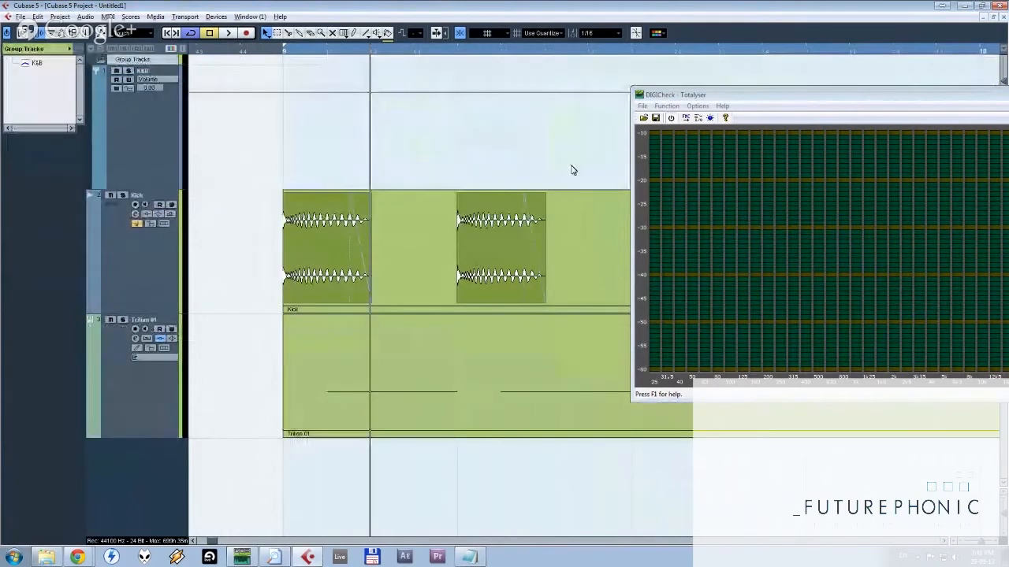
Route the Kick track's output to the K&B group.
click(142, 274)
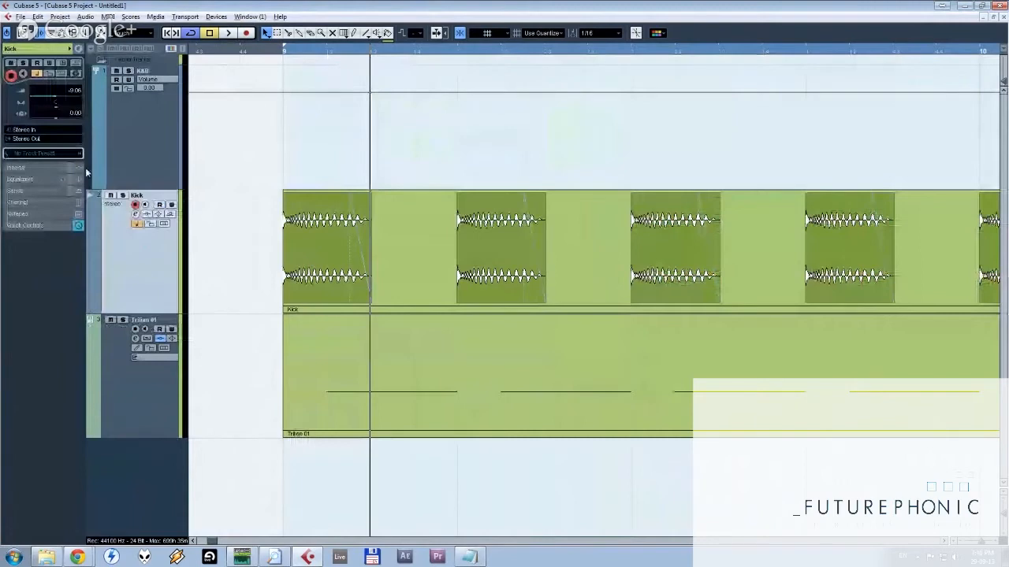
click(43, 138)
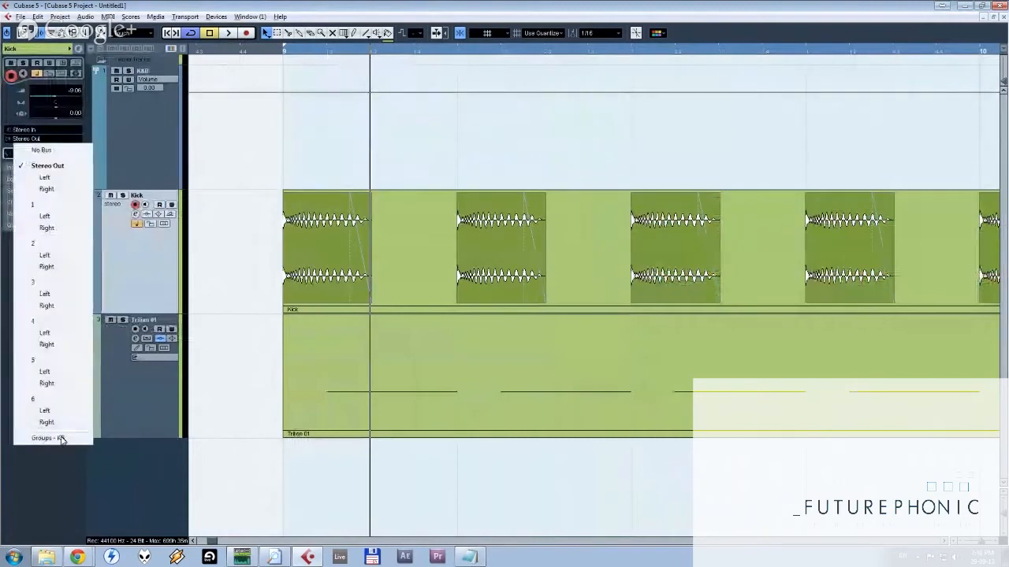
click(61, 439)
Route the Trilian 01 track's output to the K&B group in its channel settings.
click(78, 49)
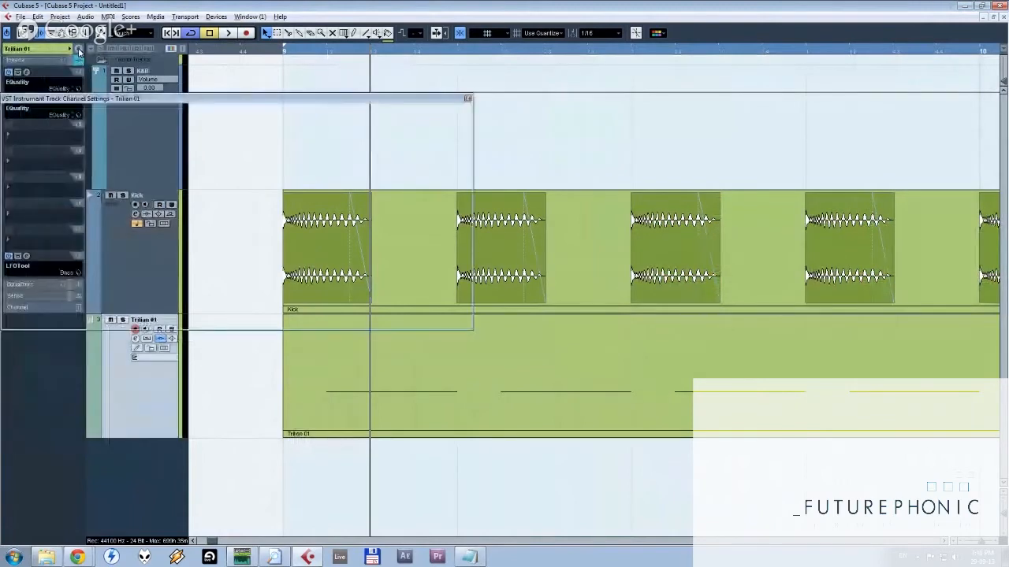
click(467, 99)
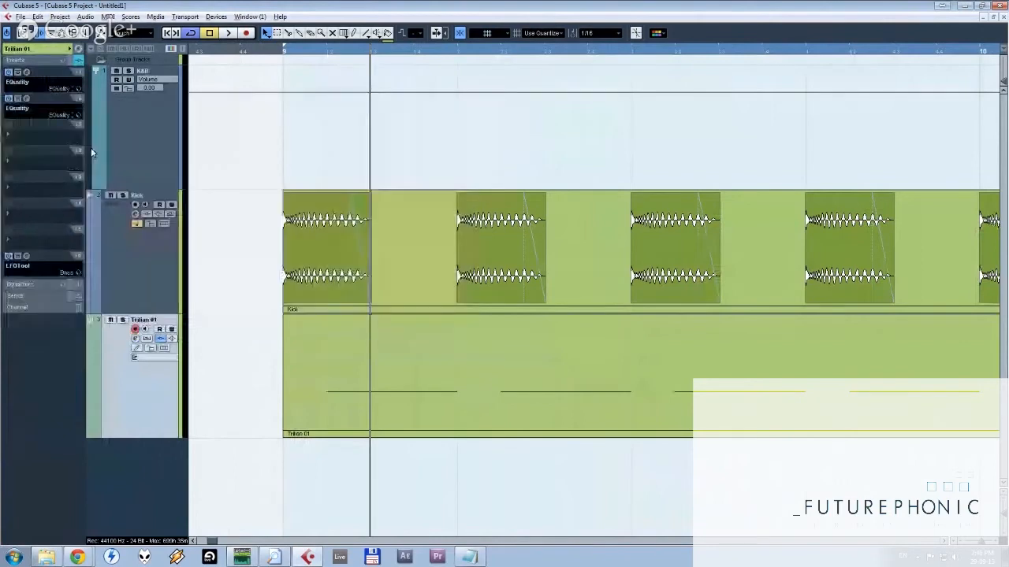
click(41, 50)
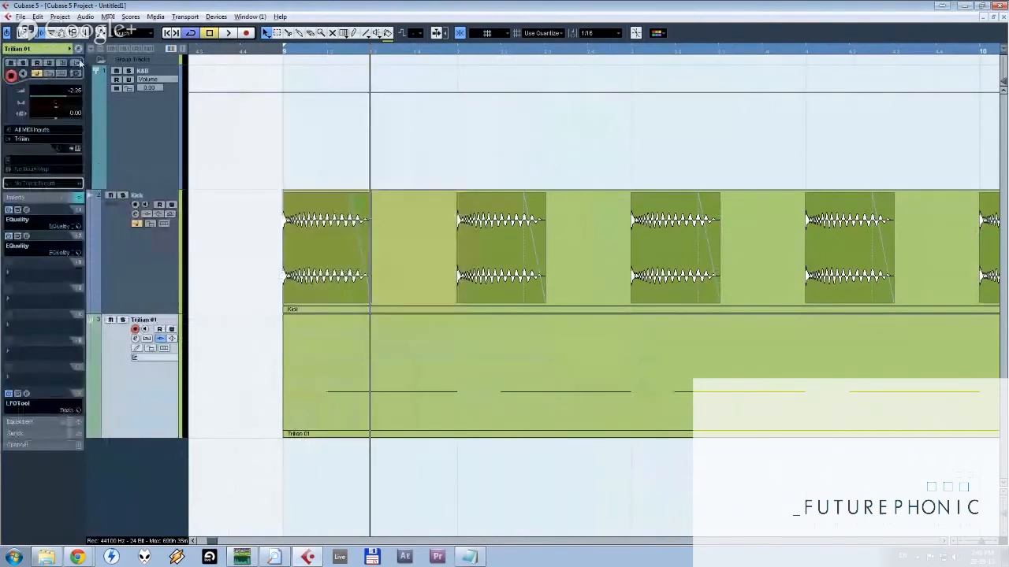
click(78, 49)
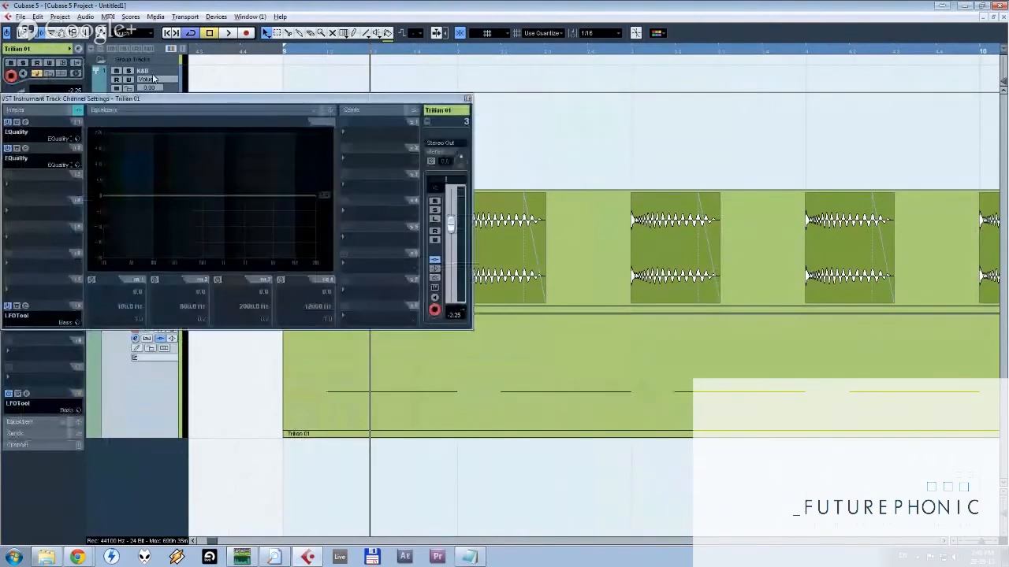
click(447, 150)
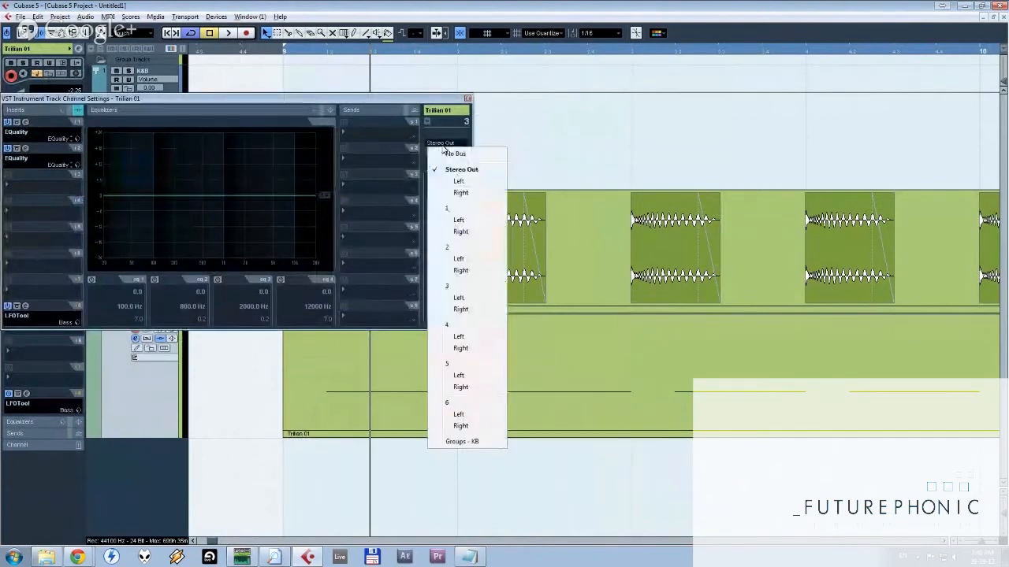
click(461, 442)
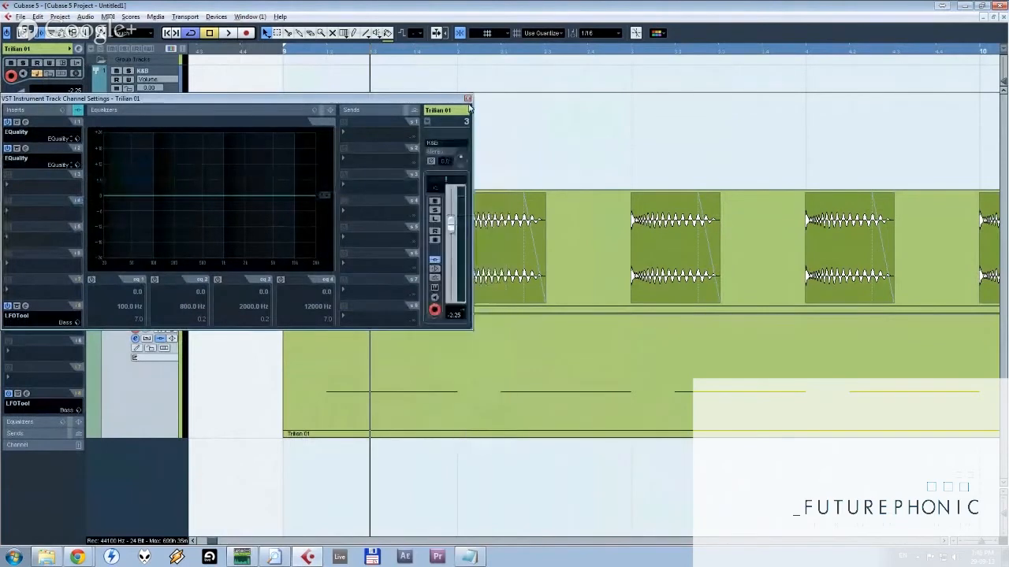
click(471, 103)
Check the K&B group routing in the Mixer and briefly play the kick and bass through the group.
click(142, 112)
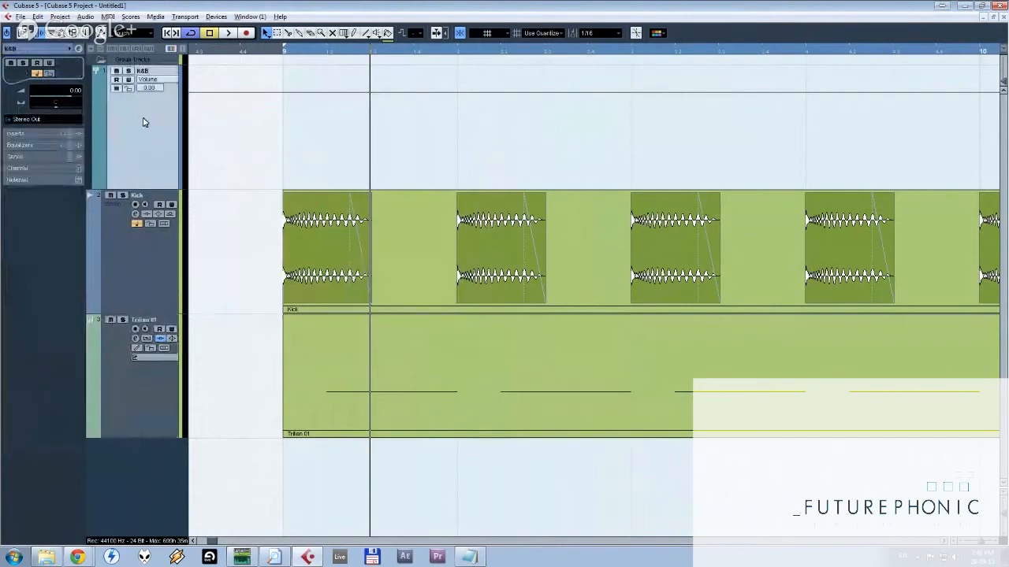
key(F3)
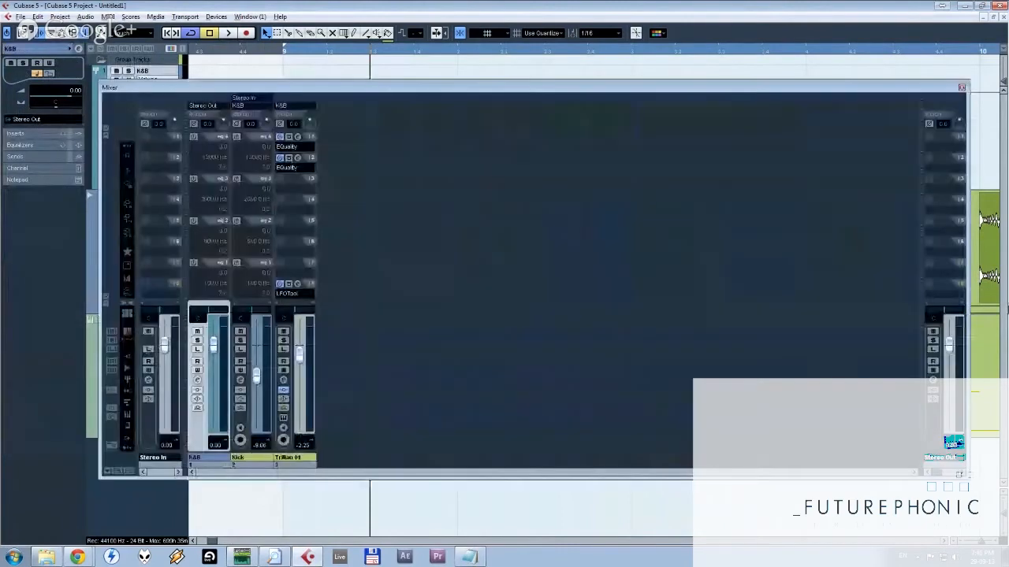
click(962, 88)
key(space)
key(space)
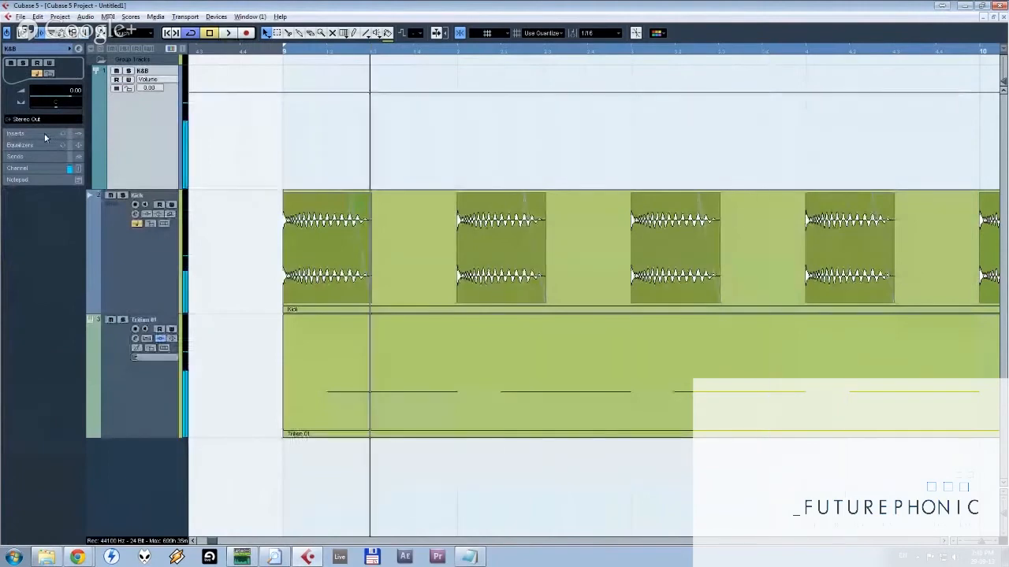
Insert s(M)exoscope in the K&B group's fifth insert slot and move its window clear of the track list.
click(16, 133)
click(22, 189)
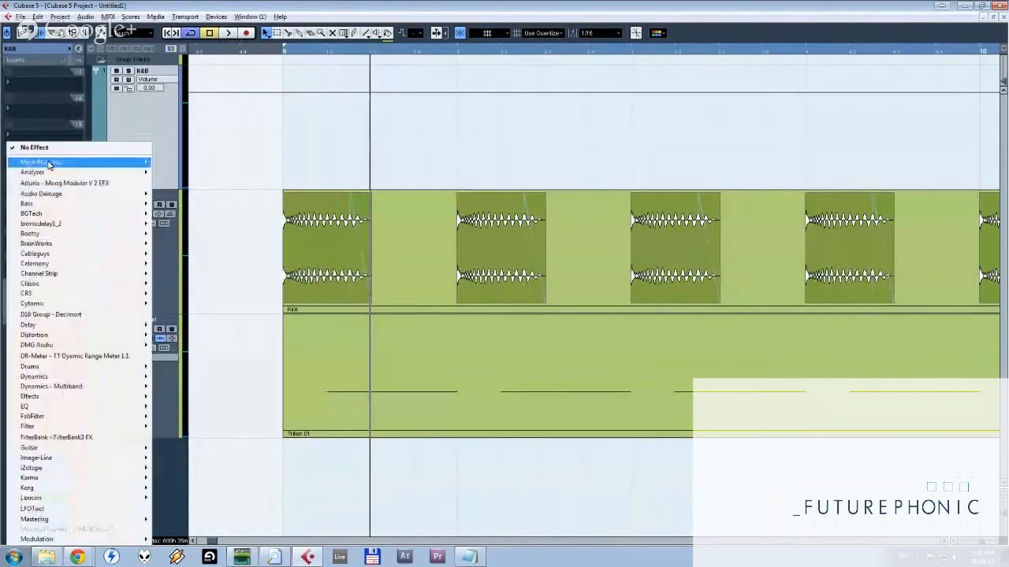
mouse_move(47, 162)
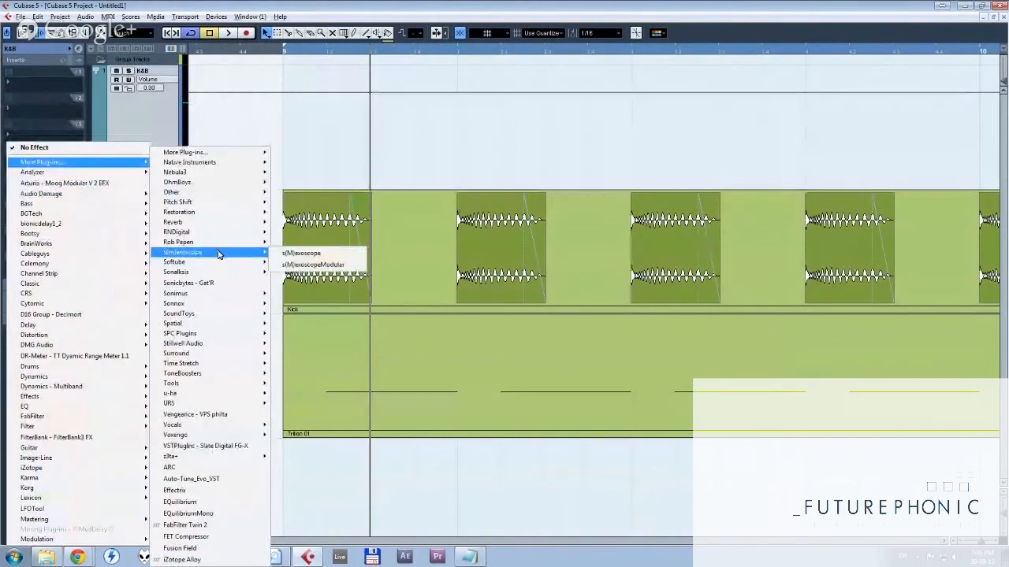
mouse_move(229, 258)
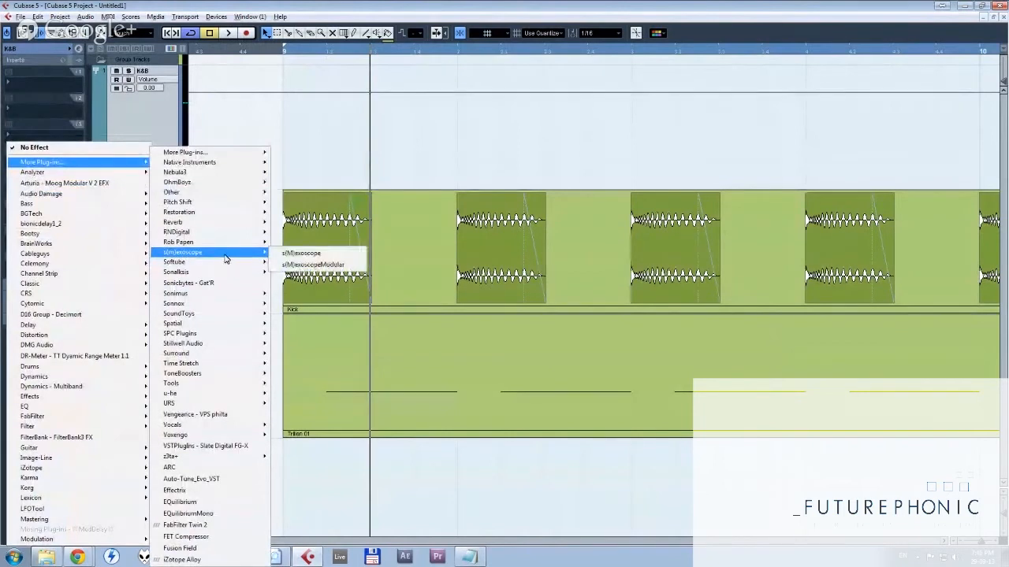
click(297, 259)
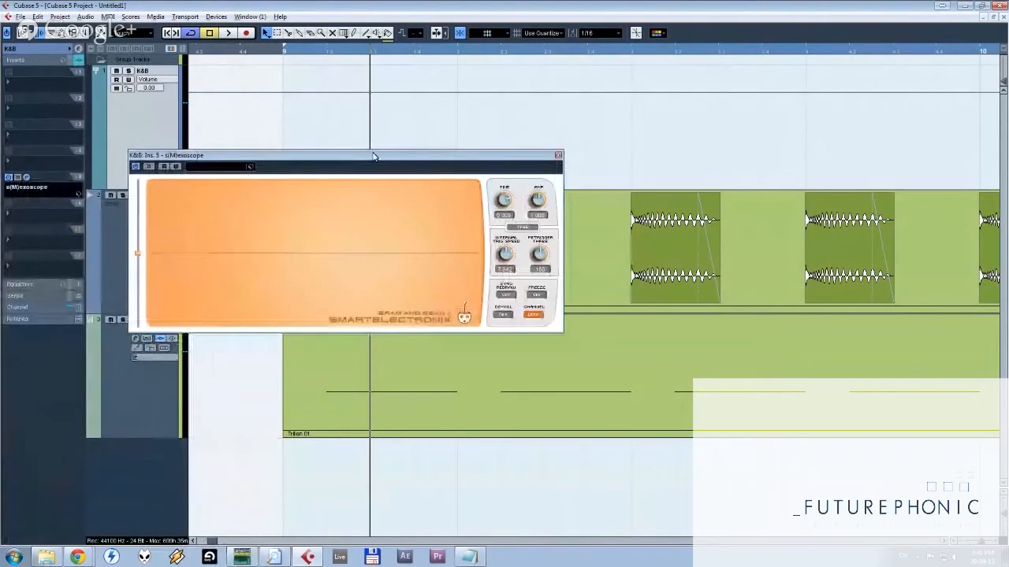
drag(375, 157, 611, 137)
Set the s(M)exoscope time to 0.031, turn on Sync Redraw and play the loop to view the waveform.
drag(748, 186, 746, 187)
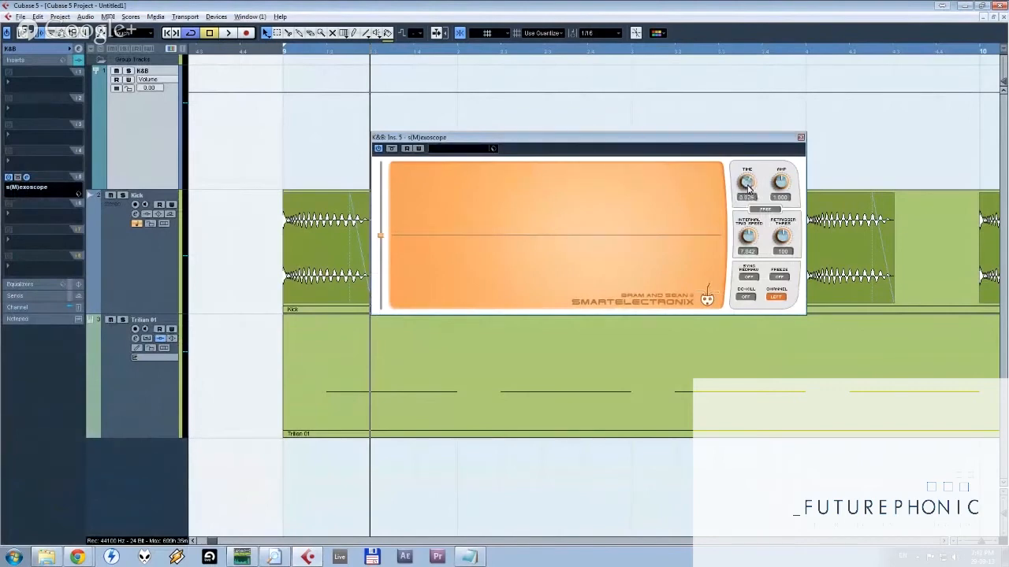
drag(747, 187, 747, 183)
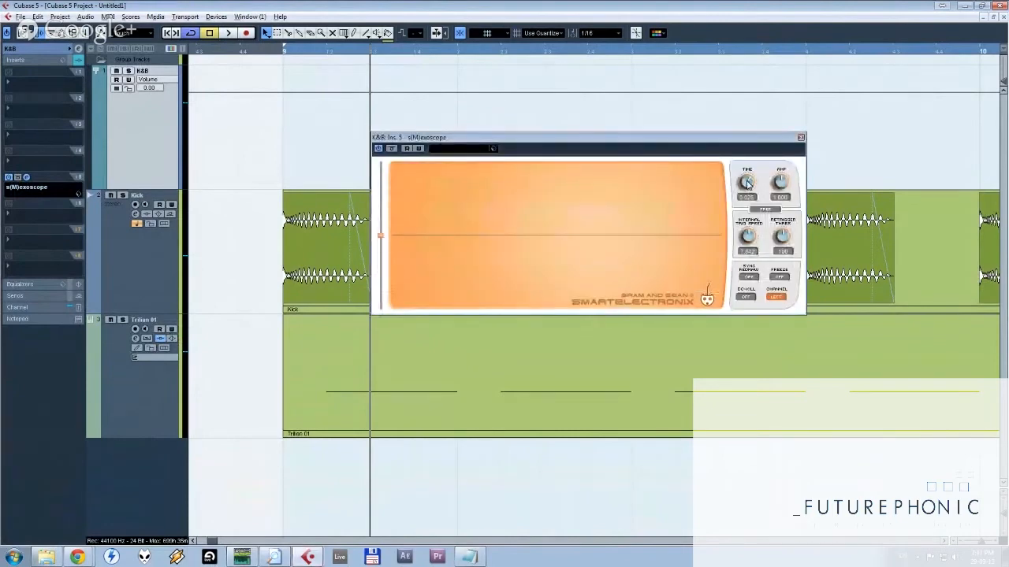
drag(747, 183, 747, 184)
key(space)
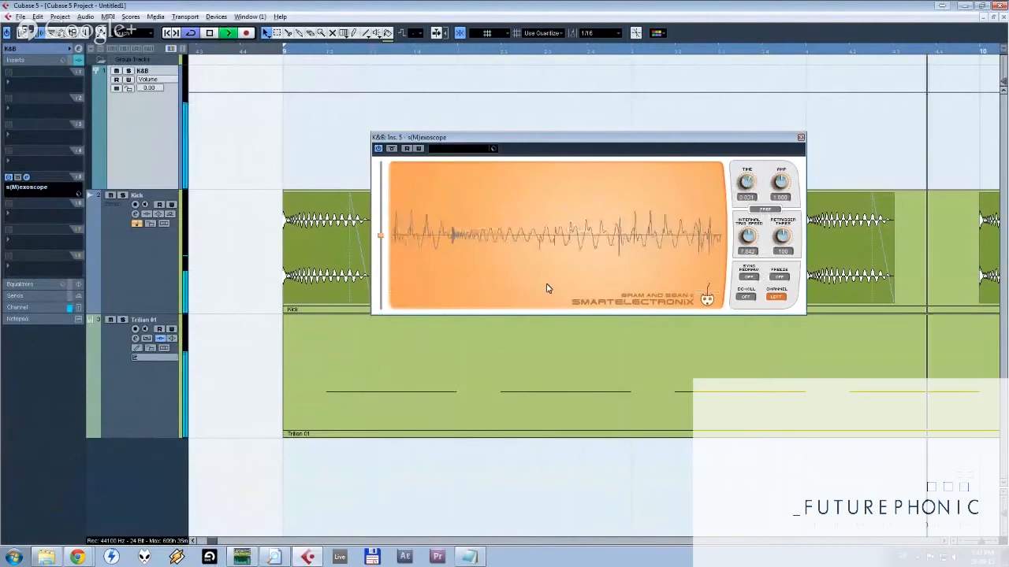
key(space)
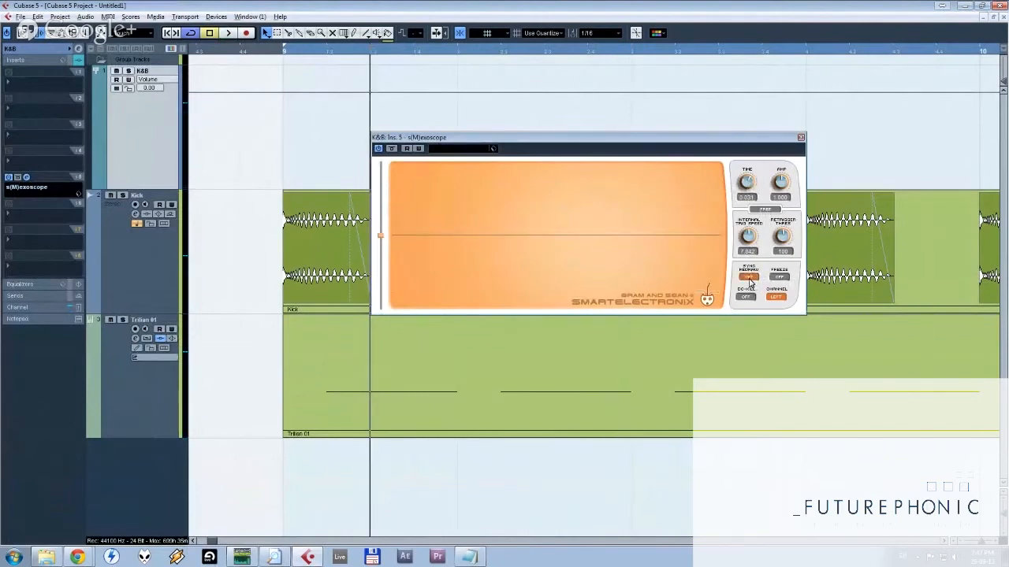
click(750, 280)
key(space)
Set the Trilian 01 track's volume to -8.34 and check the output level in the Mixer while the loop plays.
click(103, 425)
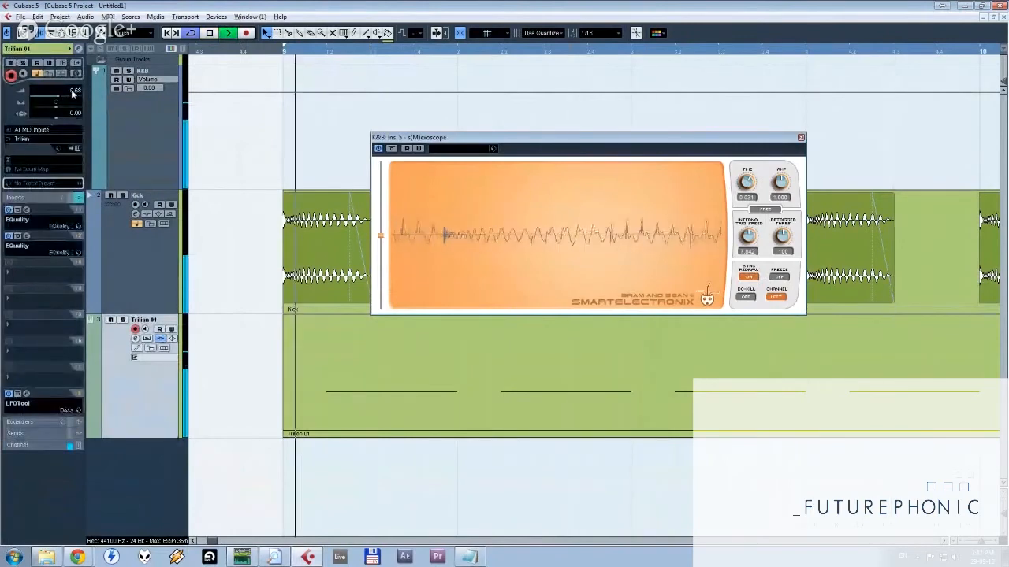
key(F3)
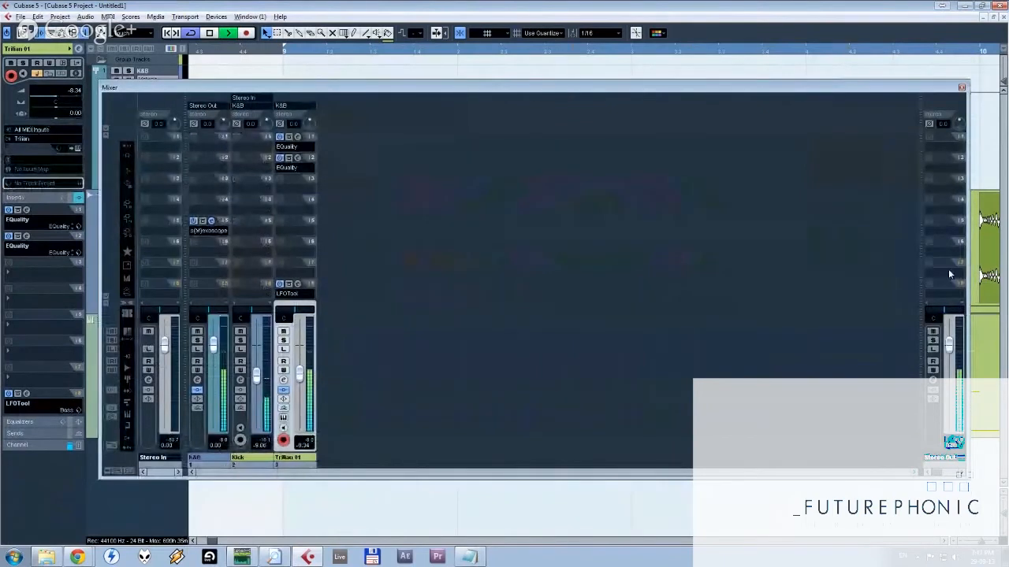
click(948, 268)
click(748, 207)
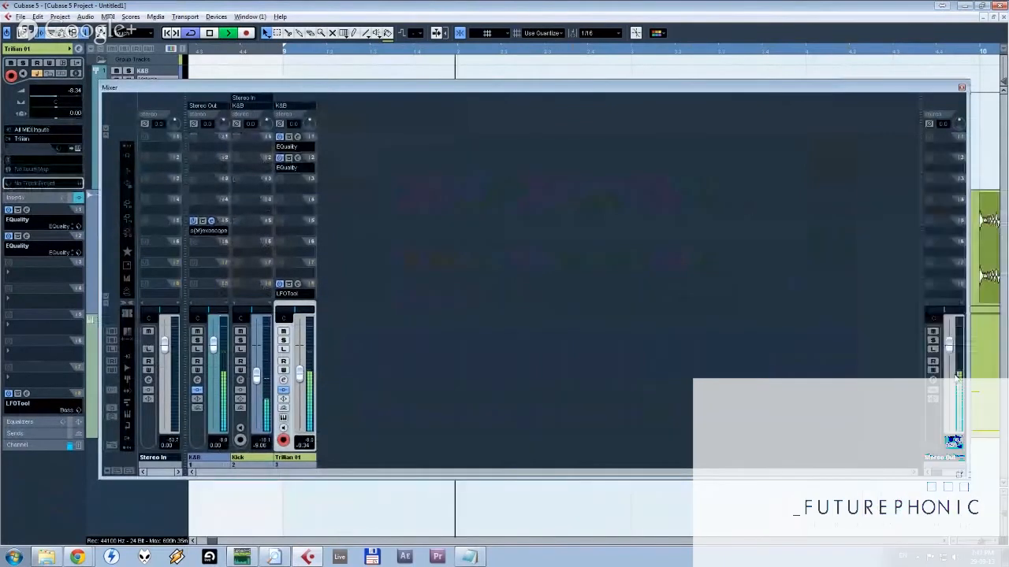
click(948, 271)
mouse_move(923, 284)
key(Escape)
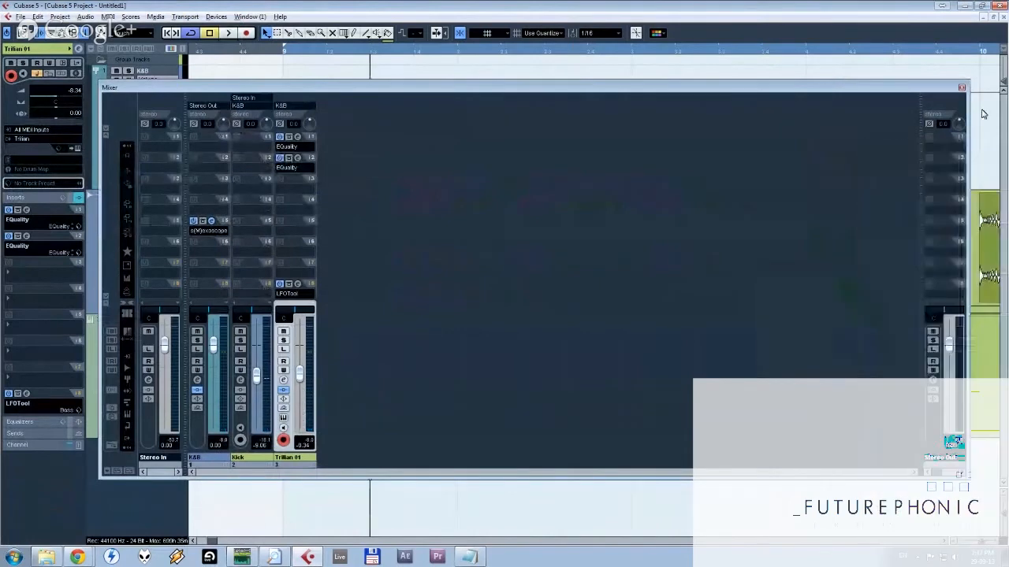
click(961, 87)
Bring up the DIGICheck Totalyser, solo the Kick and set its volume to 0.00 while checking its level in playback.
click(240, 558)
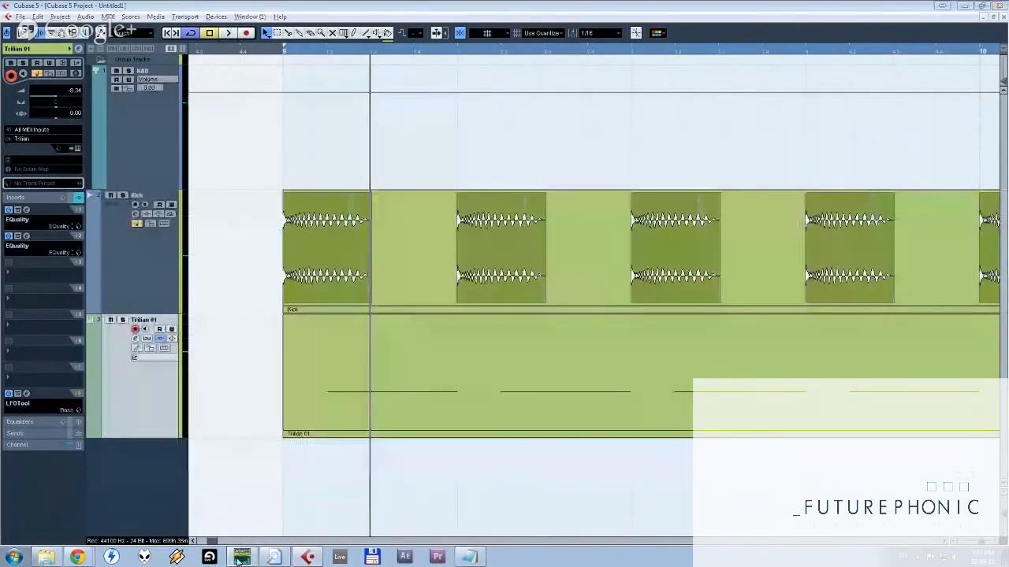
click(241, 558)
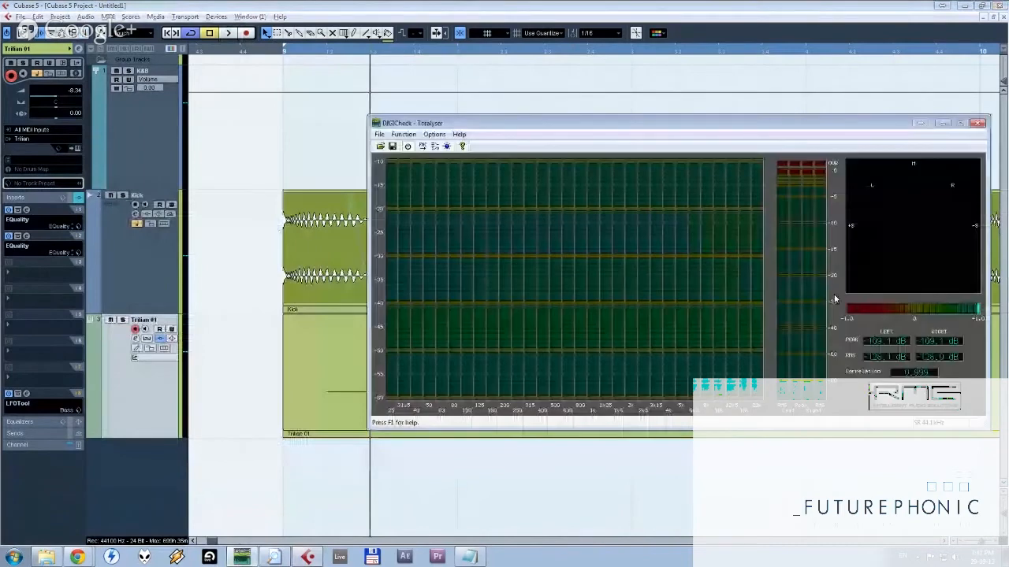
click(118, 191)
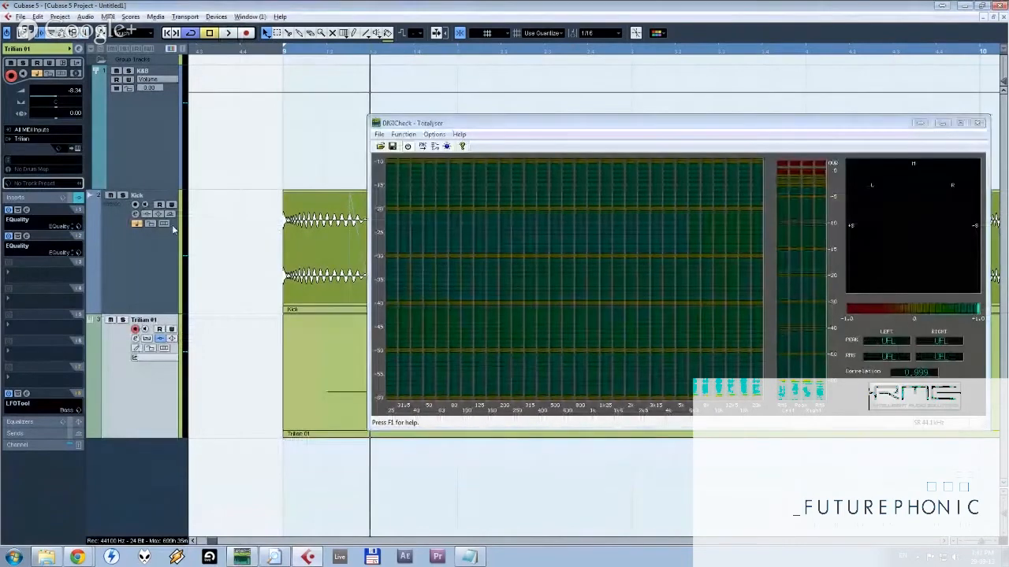
click(121, 195)
key(space)
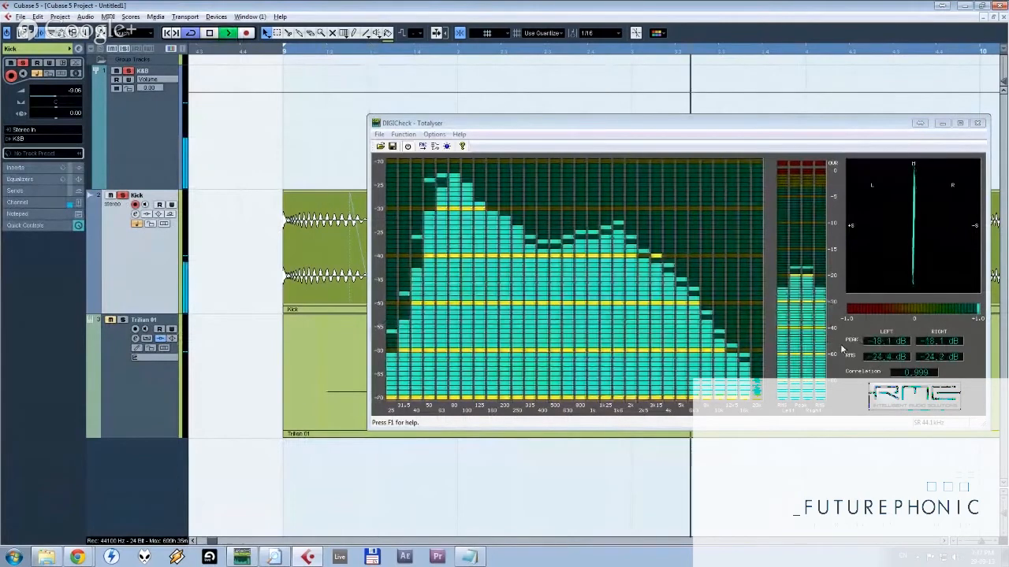
key(space)
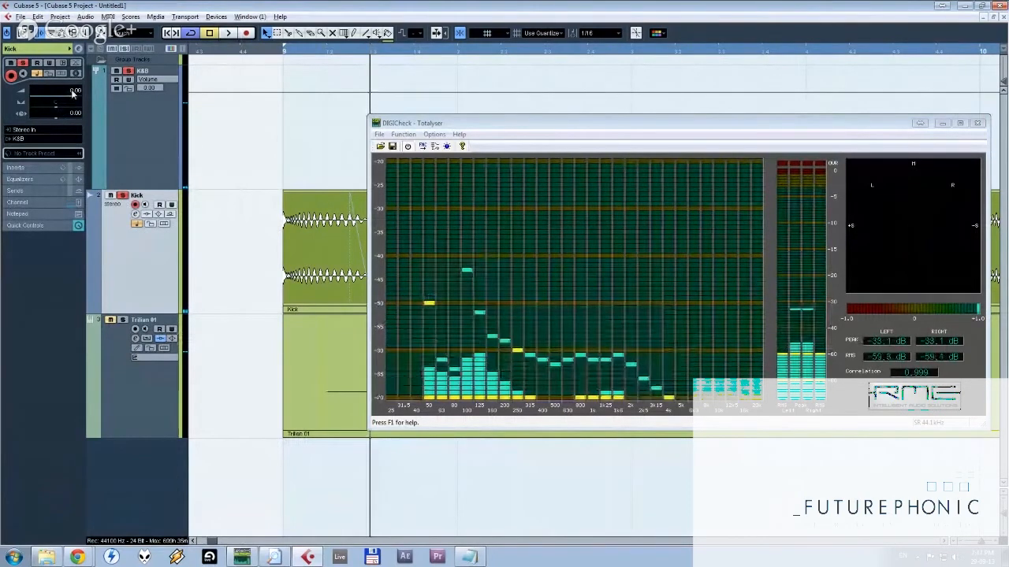
key(space)
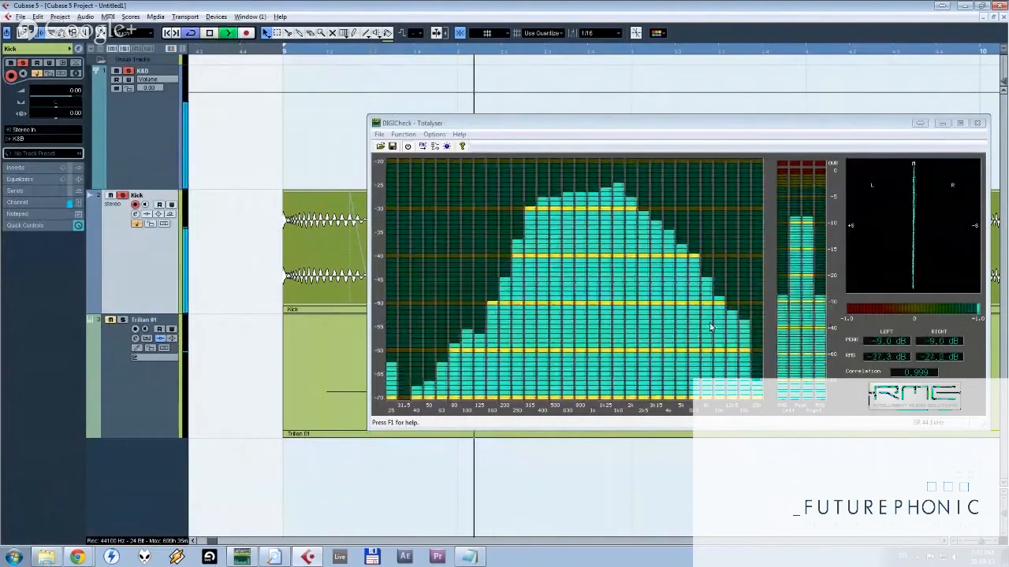
click(21, 96)
key(space)
drag(483, 124, 651, 111)
click(354, 96)
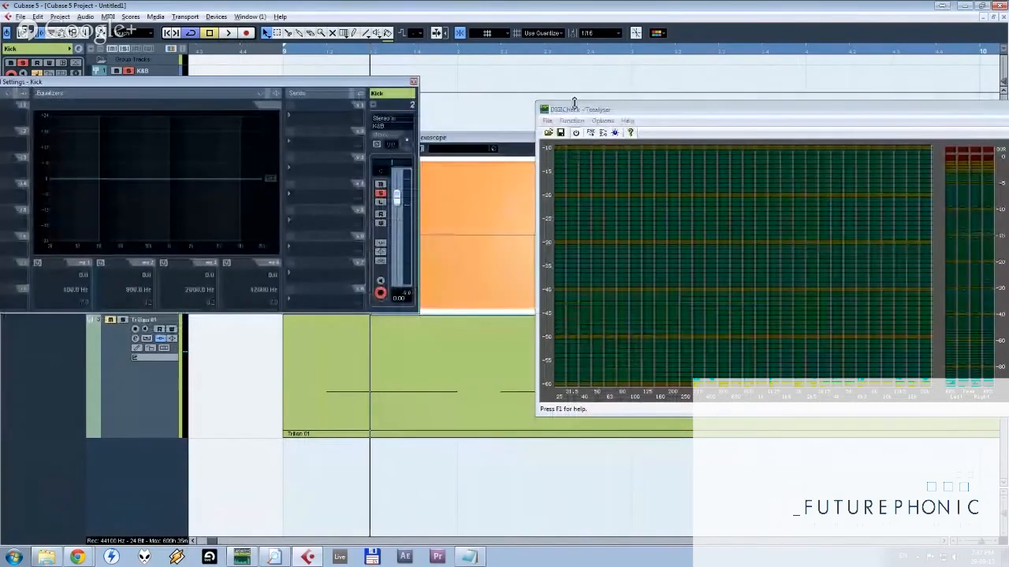
drag(574, 103, 486, 129)
click(369, 141)
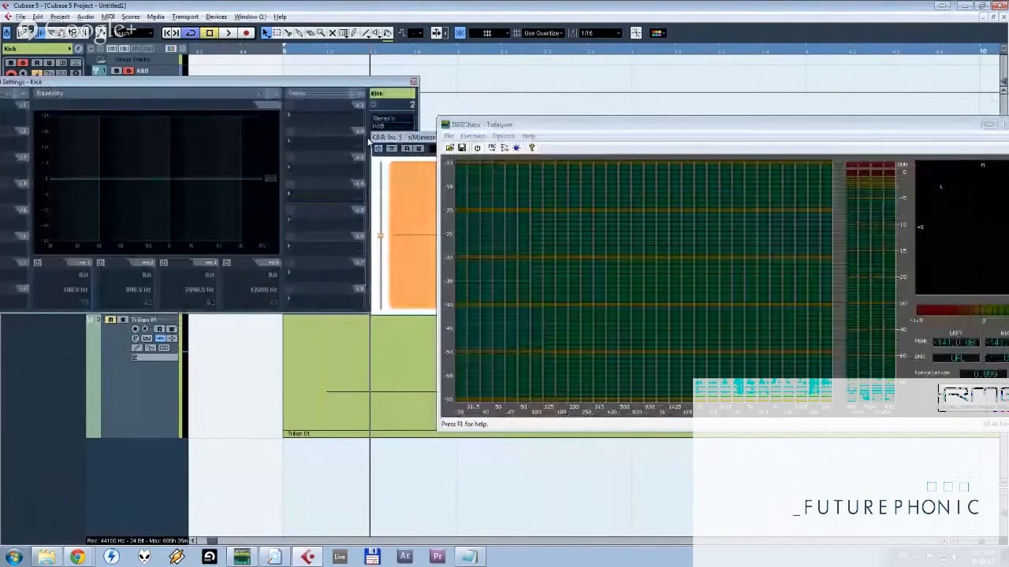
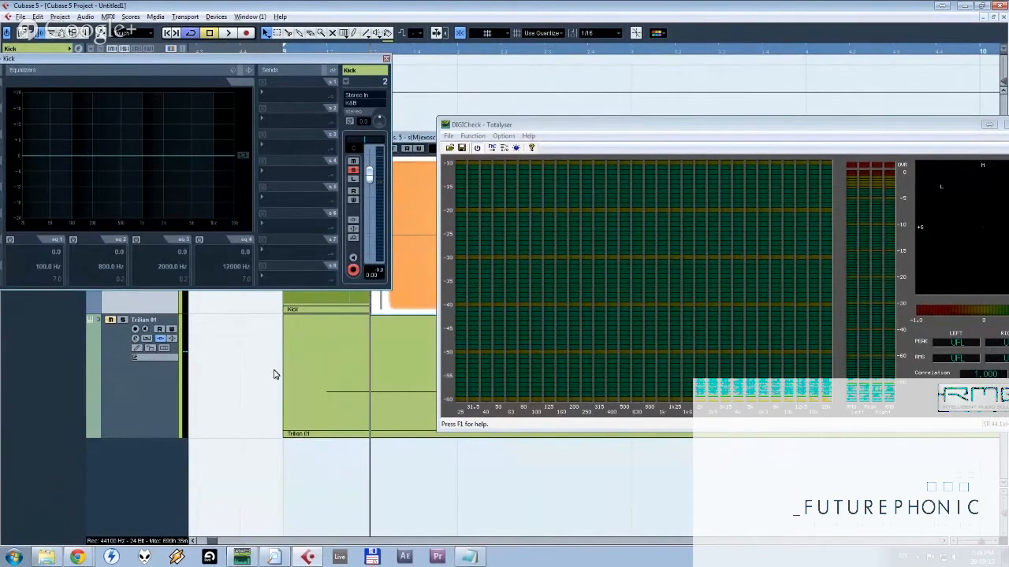
Set the Kick channel's input gain to -1.0, check its peak in DIGICheck during playback, and close the channel settings.
click(301, 70)
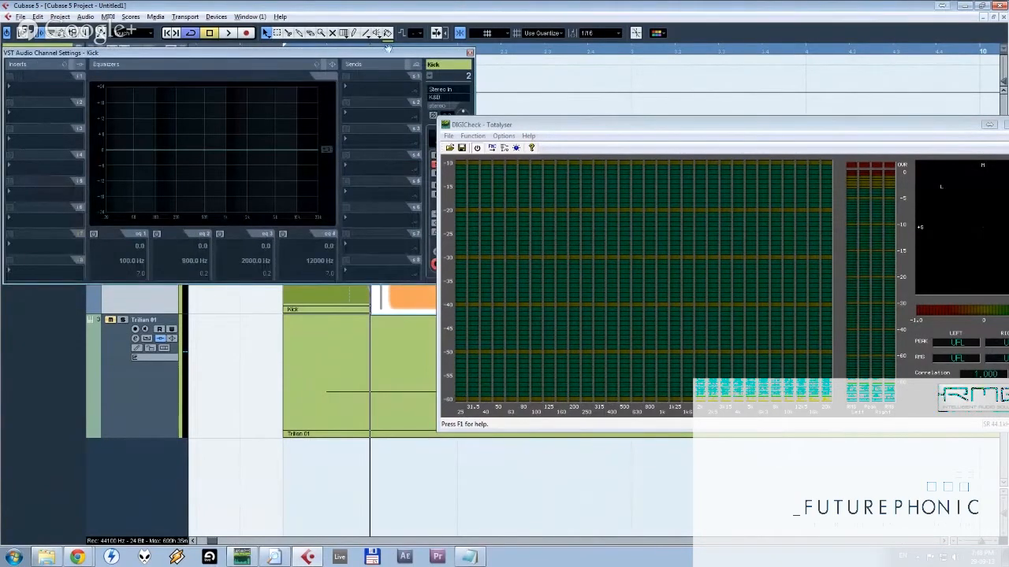
drag(384, 52, 342, 67)
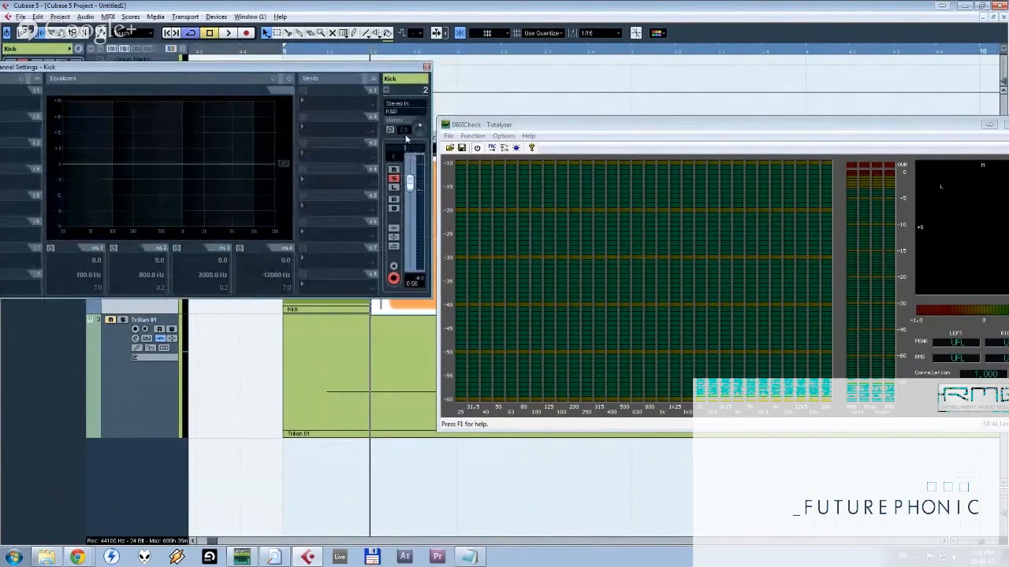
drag(387, 69, 324, 69)
key(space)
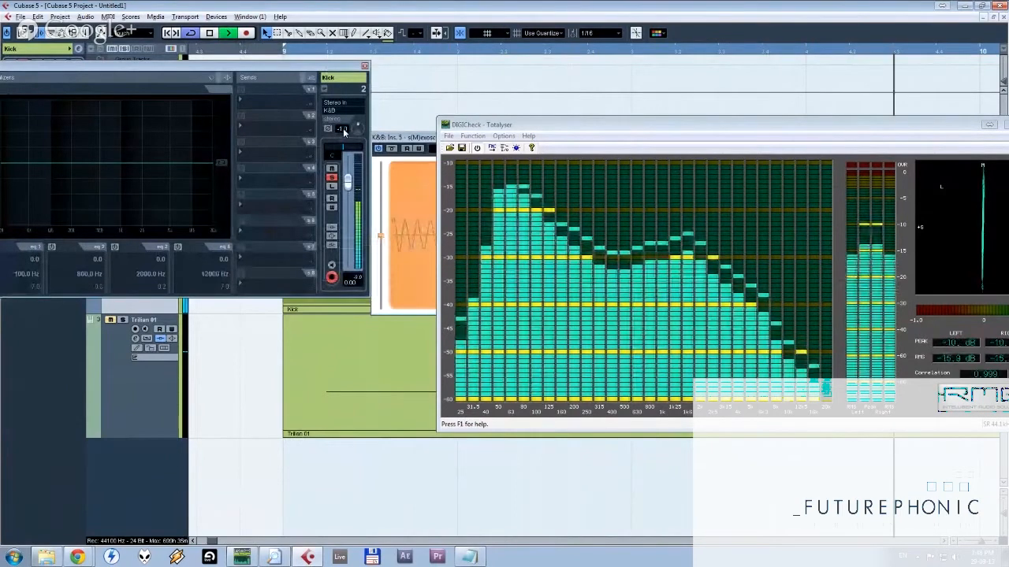
click(365, 67)
key(space)
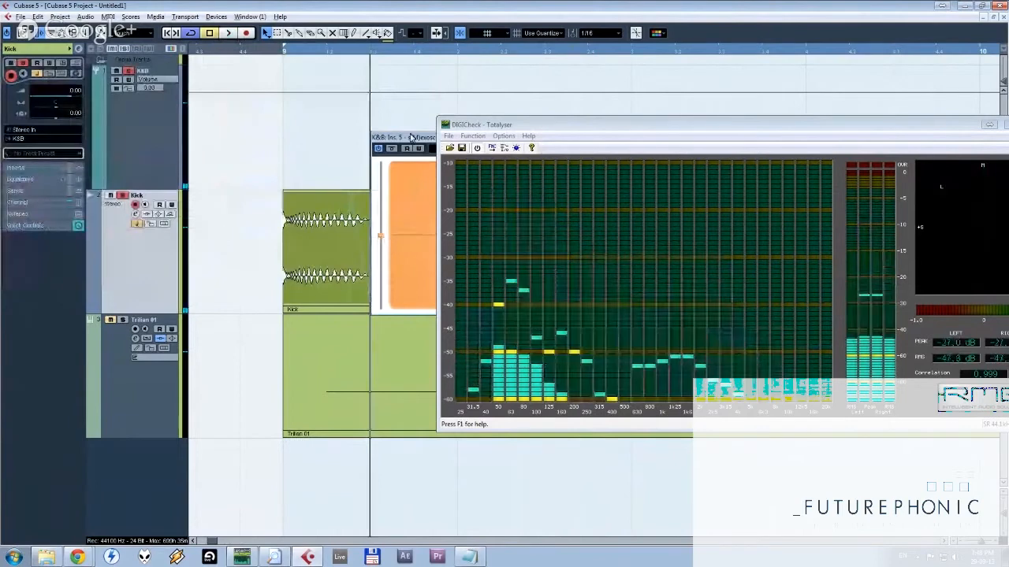
Move the s(M)exoscope window up, solo Trilian 01 and set its volume to -5.31 while checking its level in DIGICheck.
drag(410, 138, 411, 101)
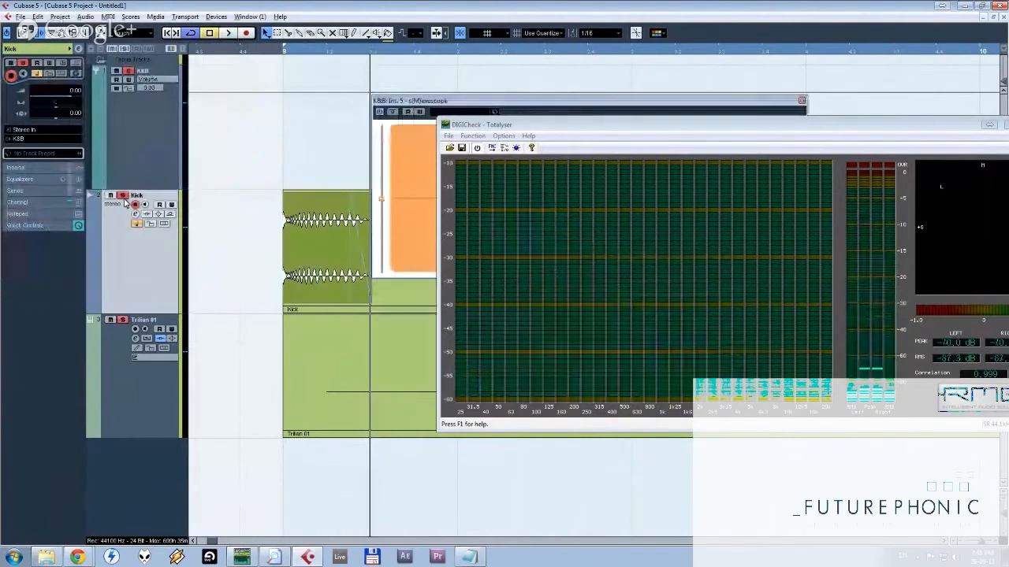
click(139, 389)
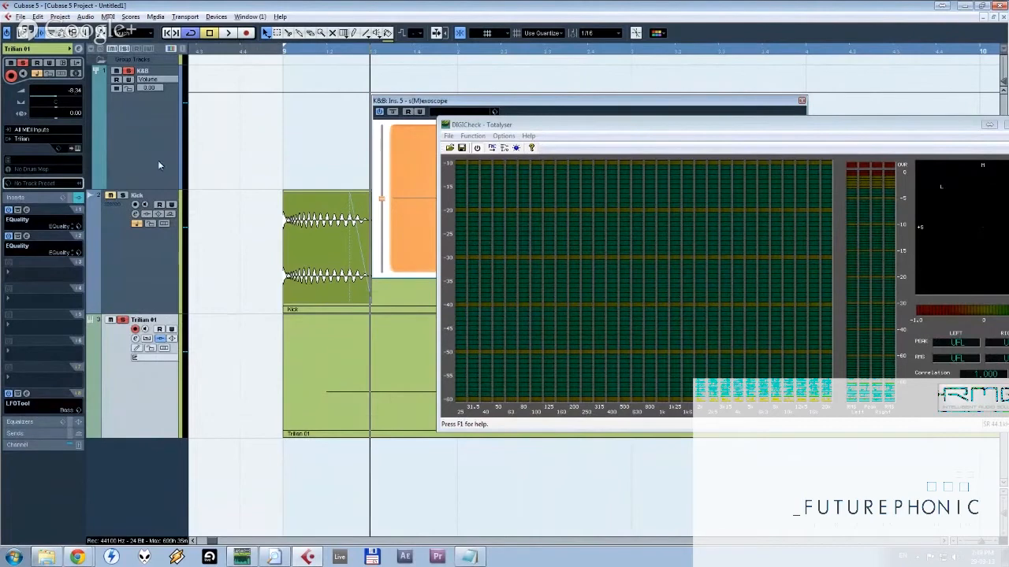
key(space)
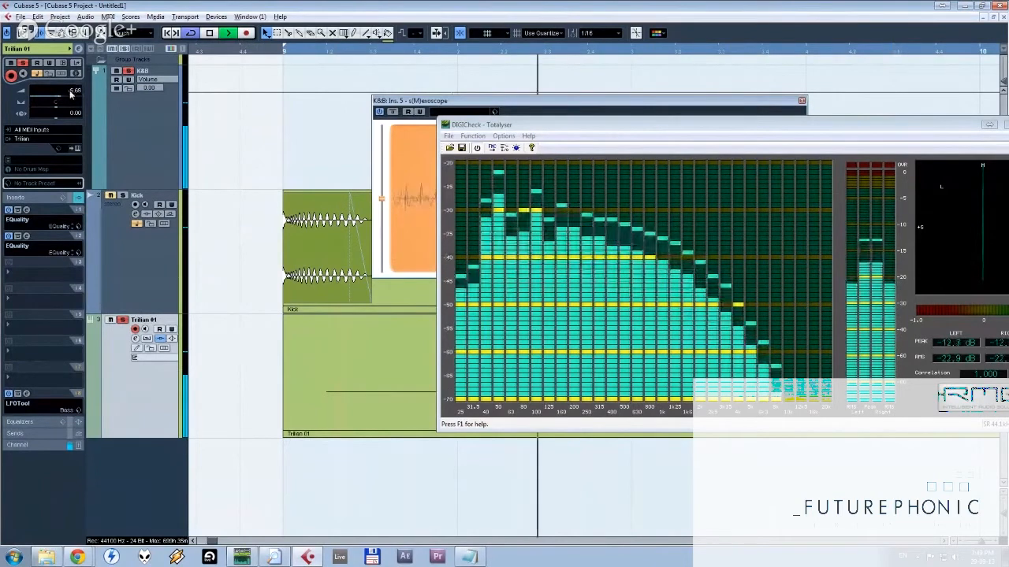
key(space)
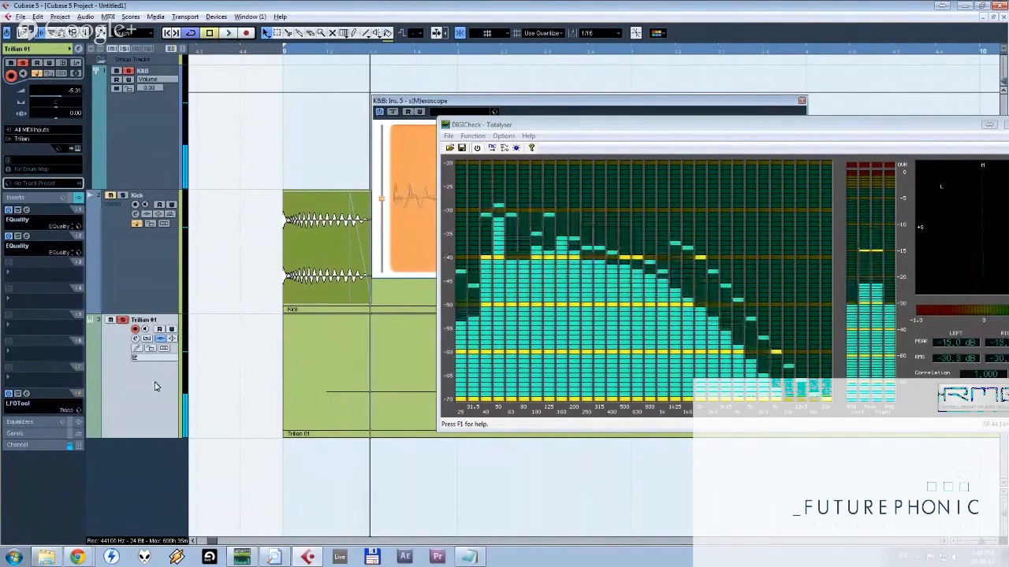
Close the s(M)exoscope window and play the unsoloed kick and bass together with both bars in view.
click(803, 100)
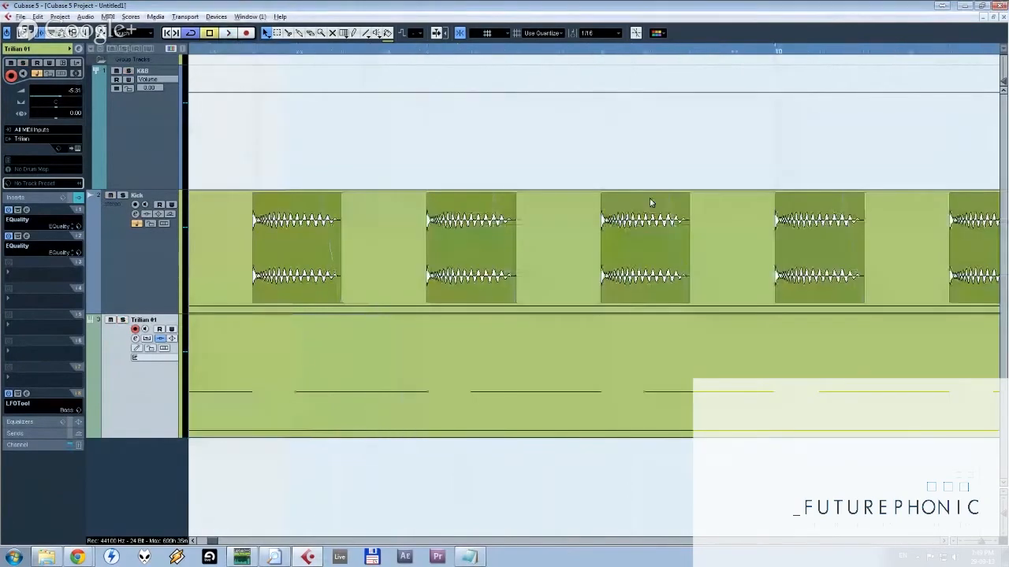
key(g)
key(g)
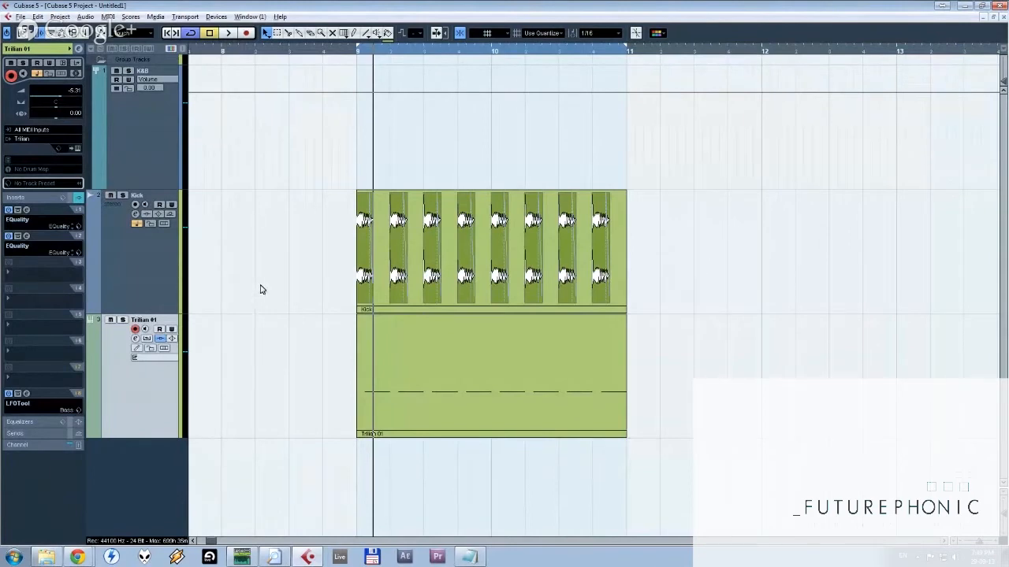
key(space)
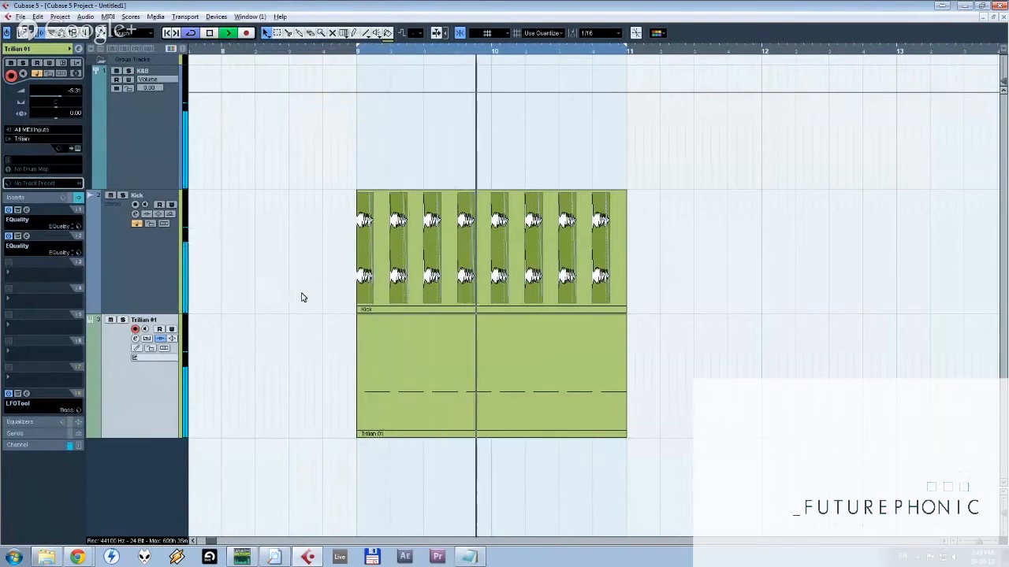
key(space)
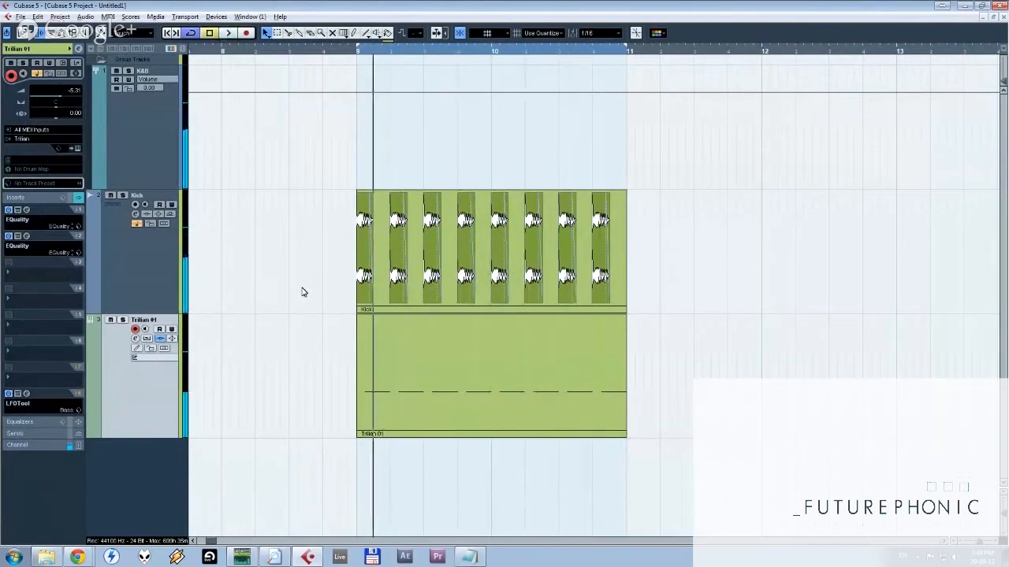
Return the playhead to the loop start and insert DMG Audio EQuality in the K&B group's first insert slot.
key(1)
click(131, 262)
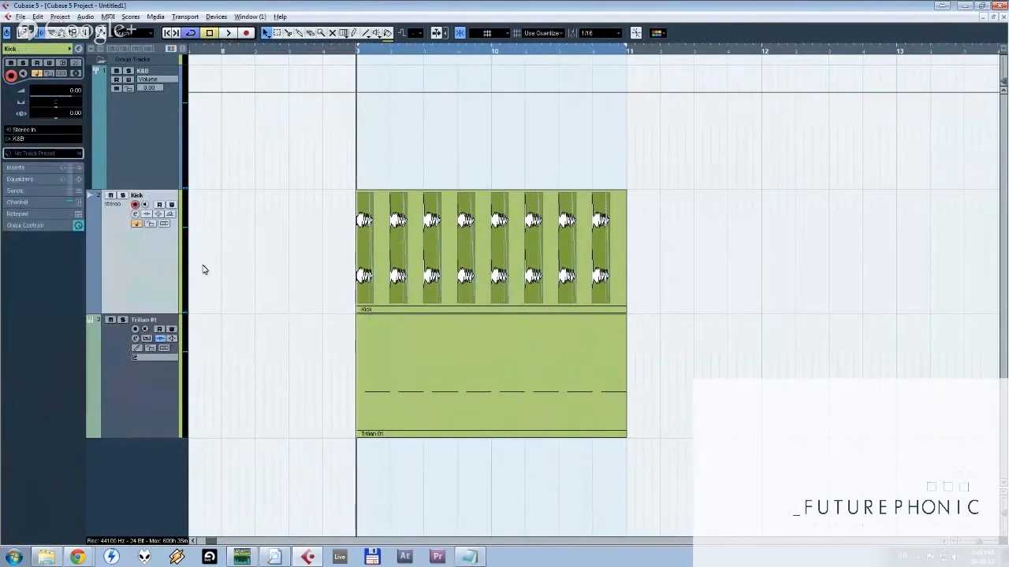
click(148, 153)
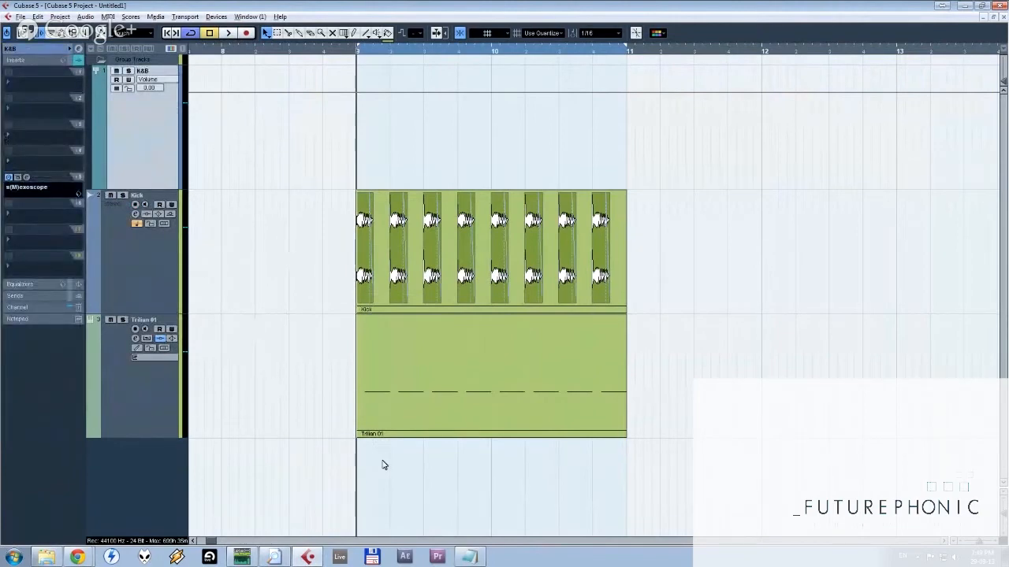
click(42, 89)
mouse_move(67, 292)
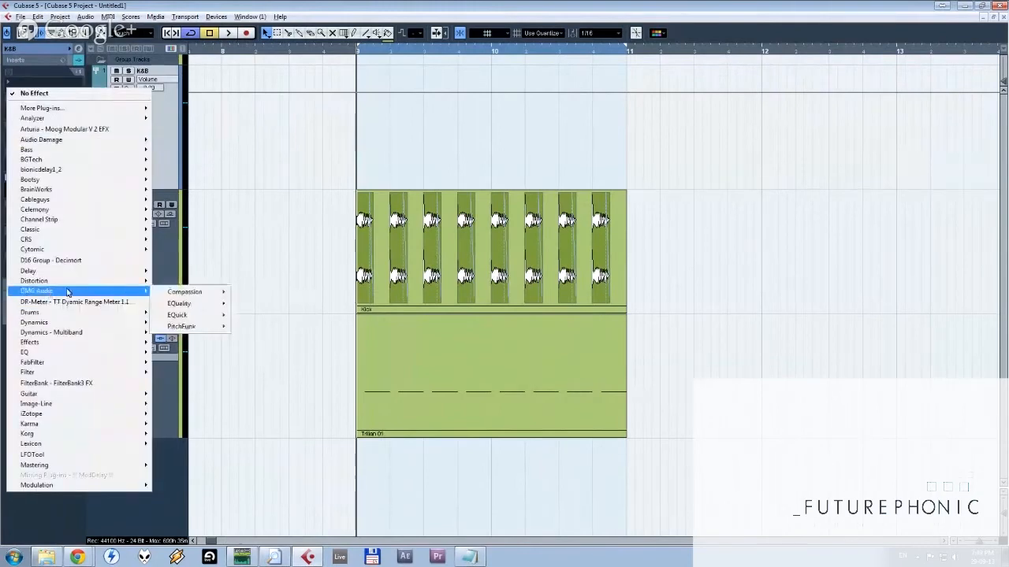
mouse_move(197, 304)
click(252, 306)
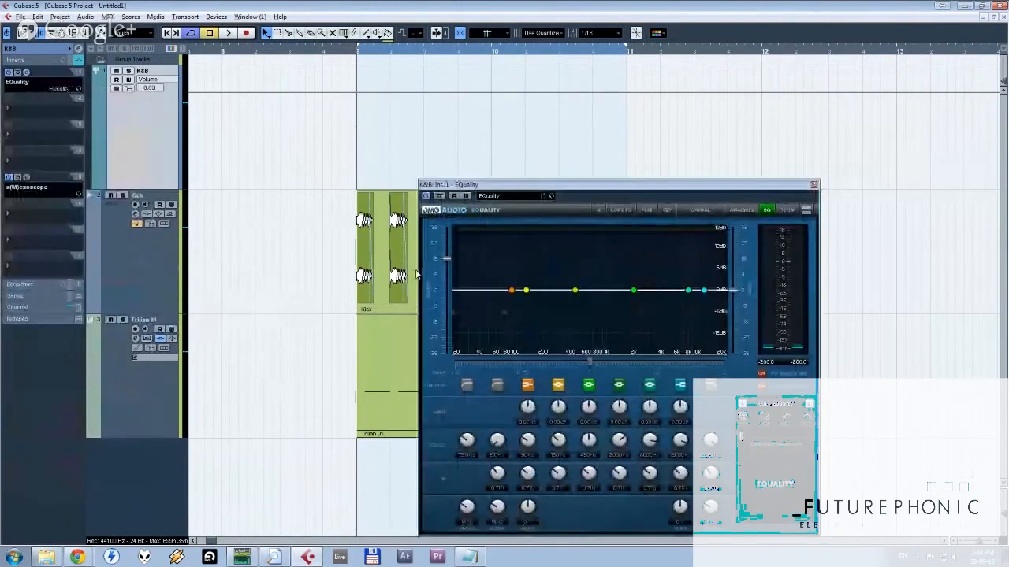
Set EQuality's low-cut band to 20 Hz, steepen its slope and switch the band on.
click(465, 455)
text(20)
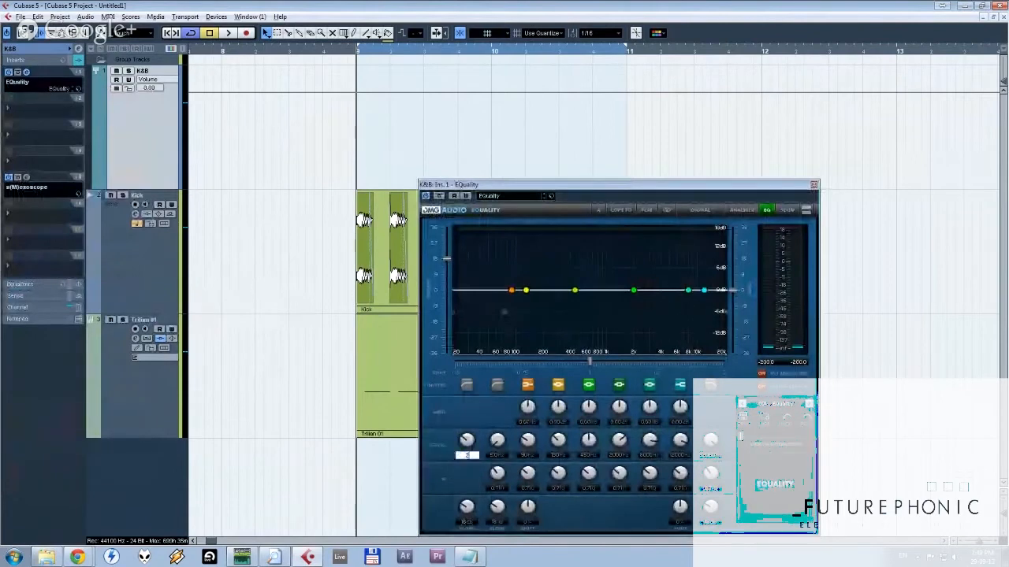
key(Return)
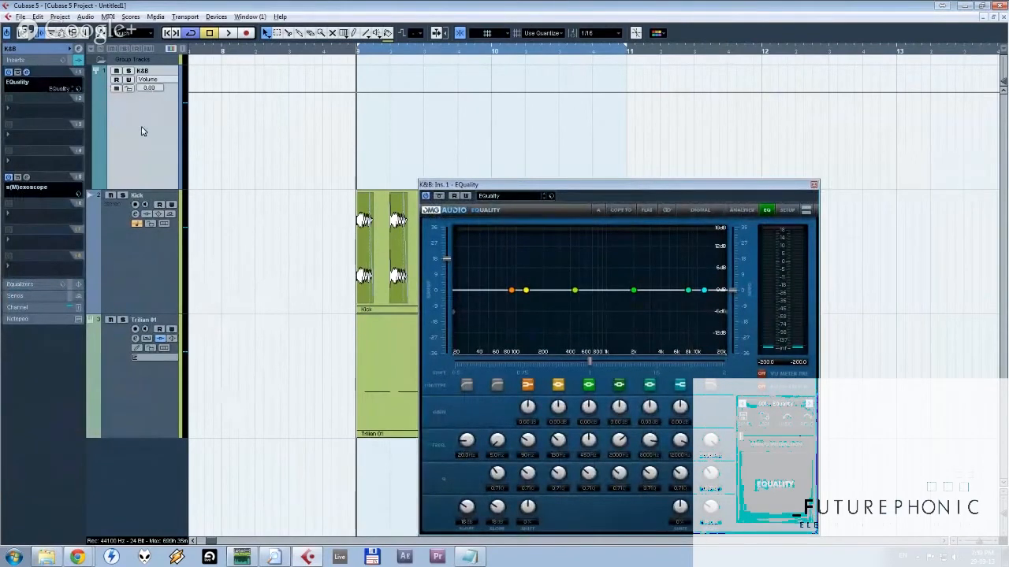
drag(542, 190, 673, 118)
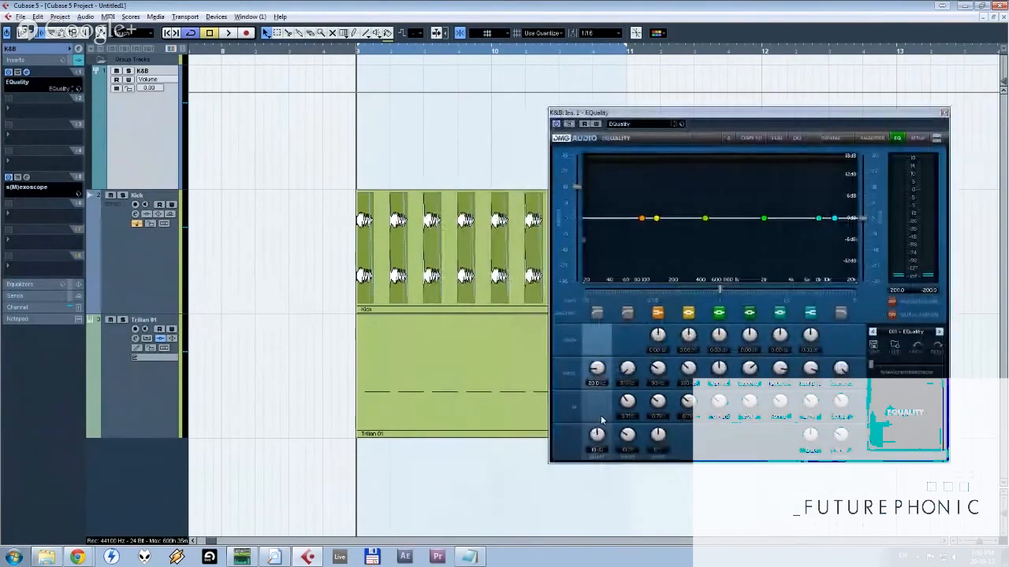
click(596, 313)
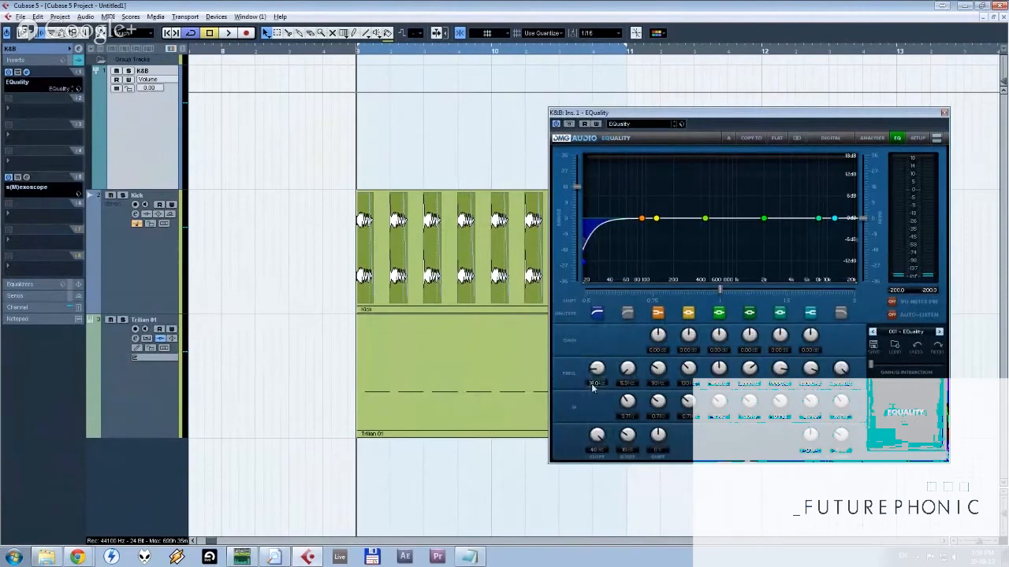
Play the loop and compare the K&B group with EQuality bypassed and active.
key(space)
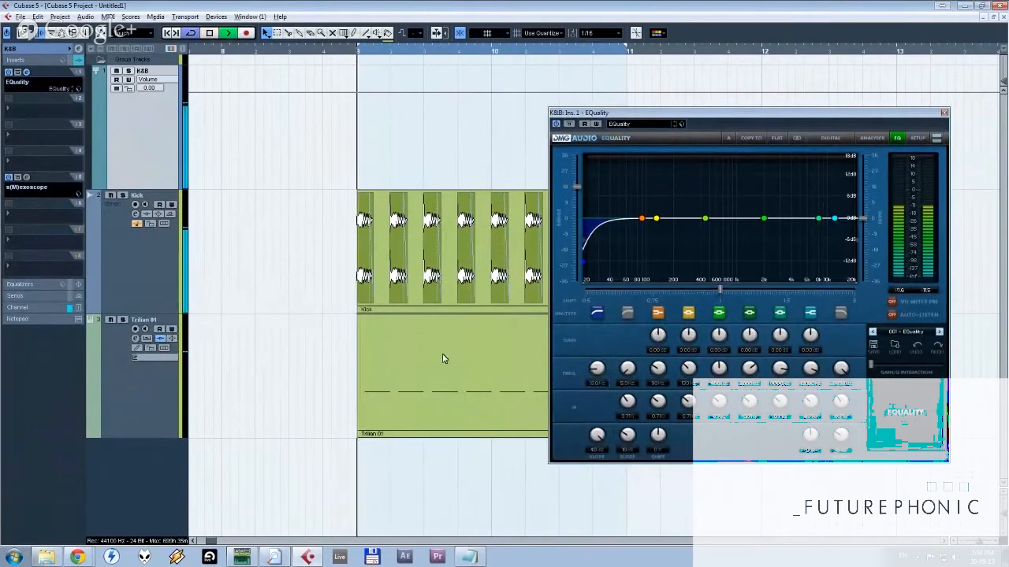
click(569, 124)
click(569, 124)
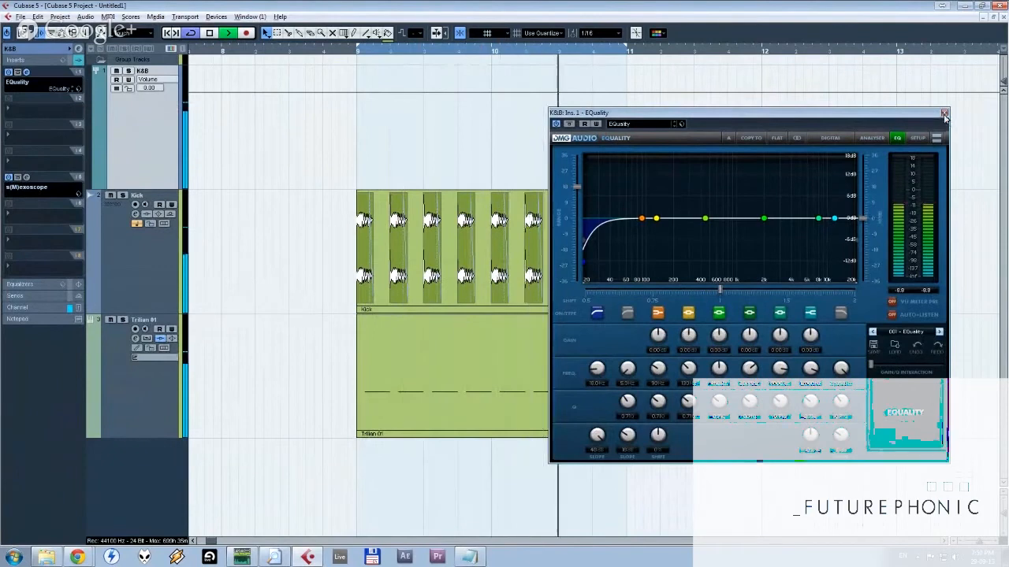
Close the K&B group's EQuality window, stop playback, and open Trilian 01's second EQuality clear of the track list.
key(ctrl+w)
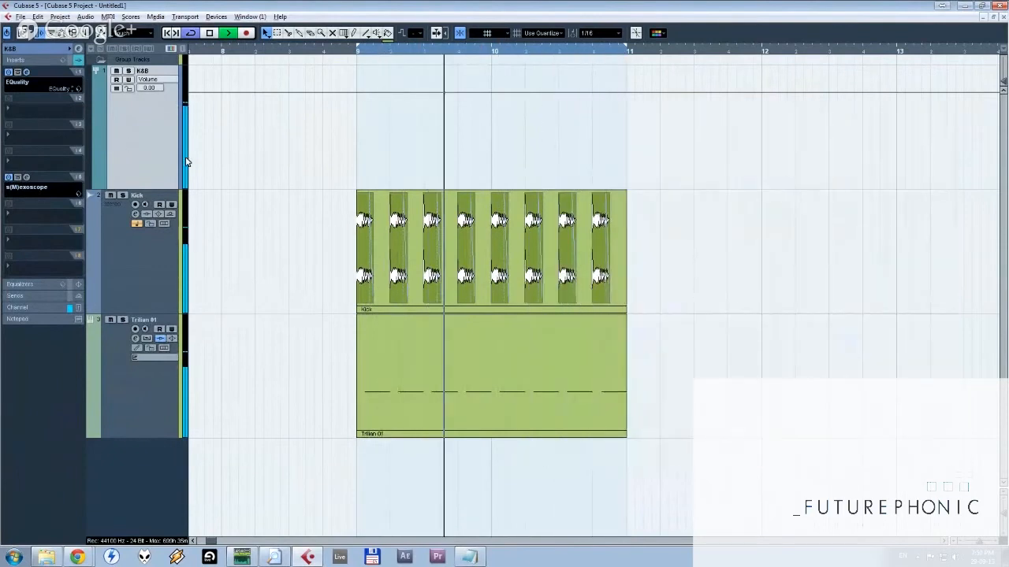
key(space)
click(130, 406)
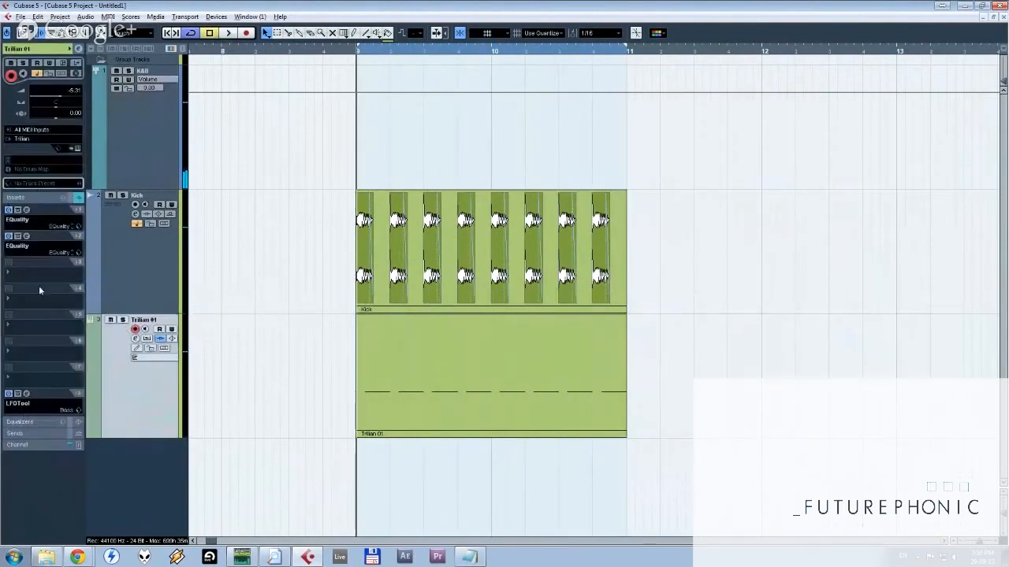
click(26, 236)
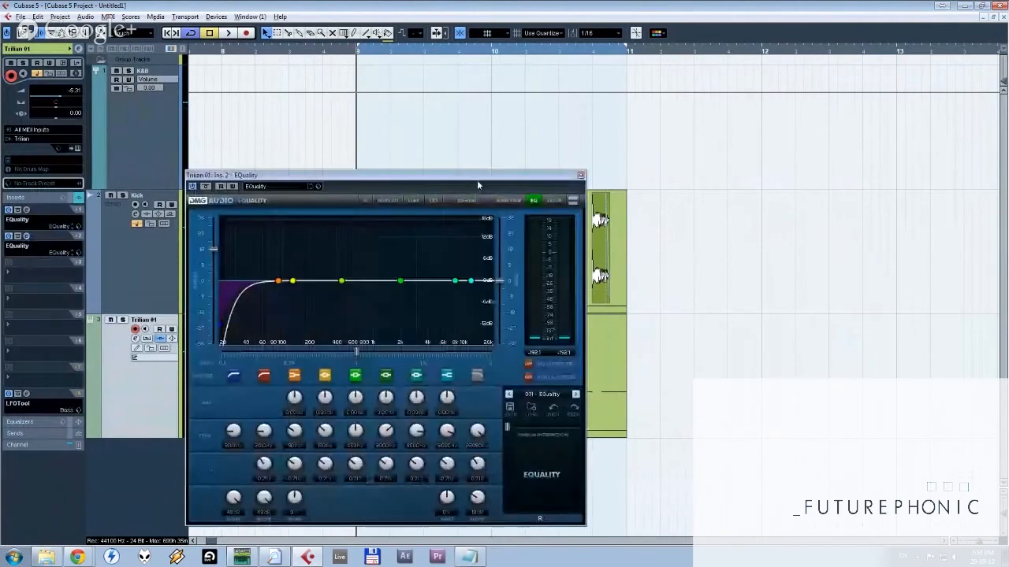
drag(502, 174, 731, 105)
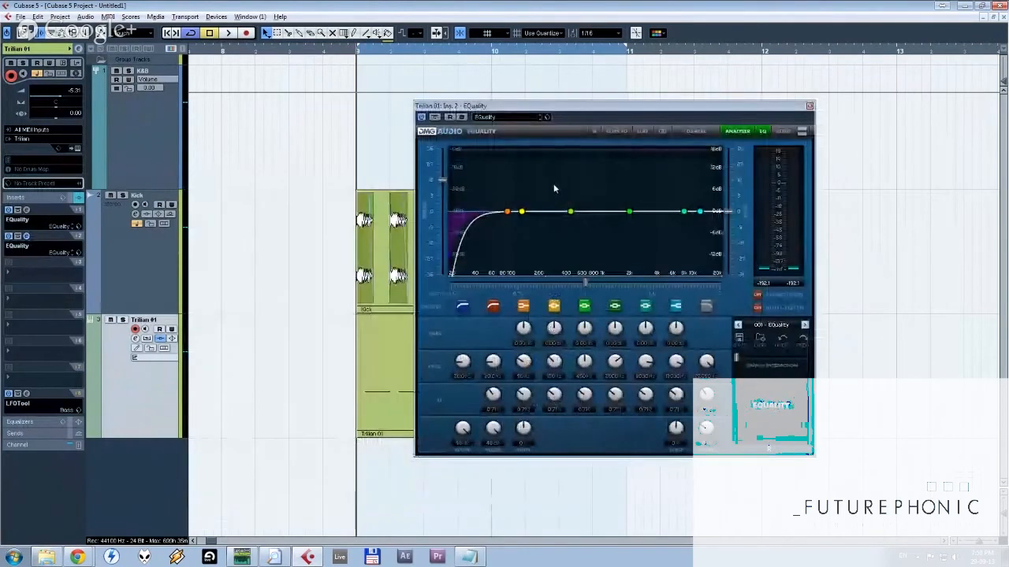
During playback, gently cut Trilian 01's mids around 466 Hz and 1.8 kHz in the second EQuality, then stop and close it.
key(space)
drag(575, 217, 627, 222)
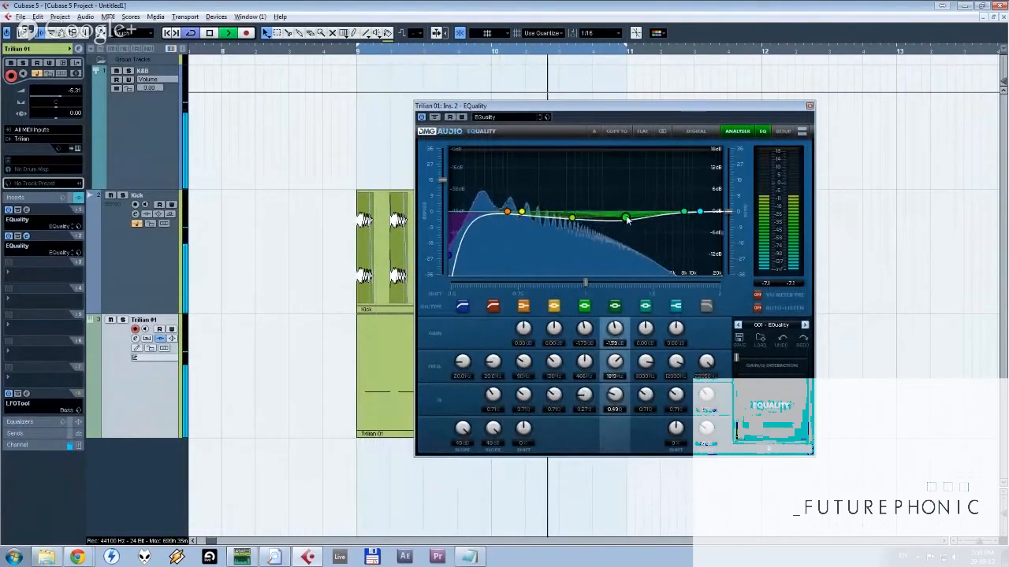
key(space)
click(811, 106)
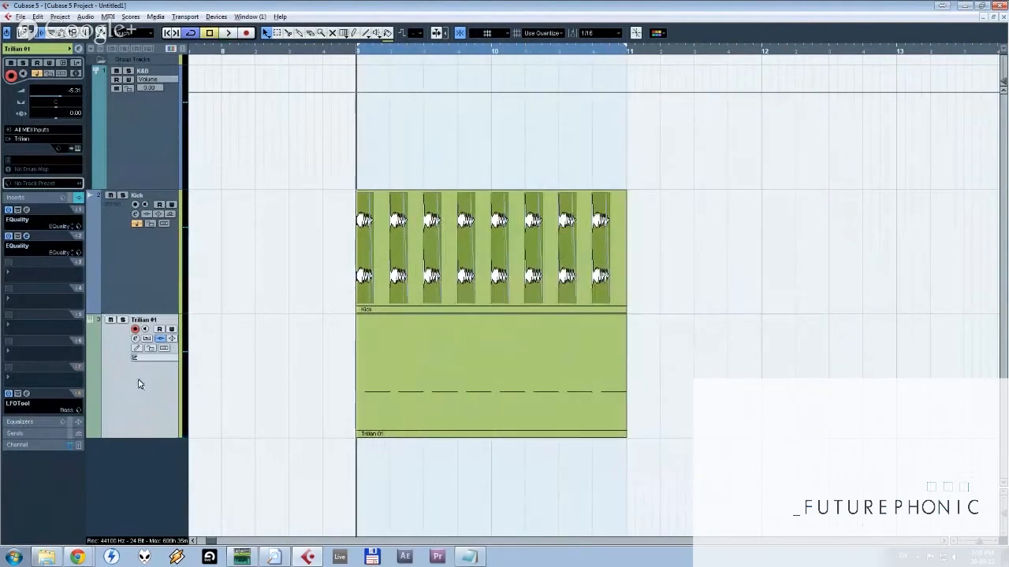
Insert TransX Multi Stereo in Trilian 01's third insert slot and move its window clear of the clips.
click(38, 276)
mouse_move(72, 392)
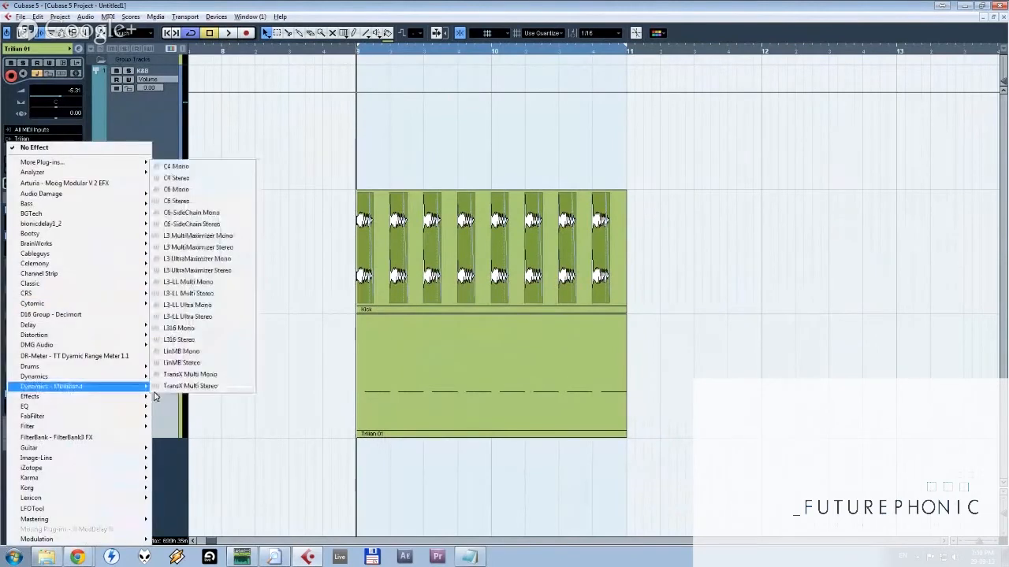
click(174, 387)
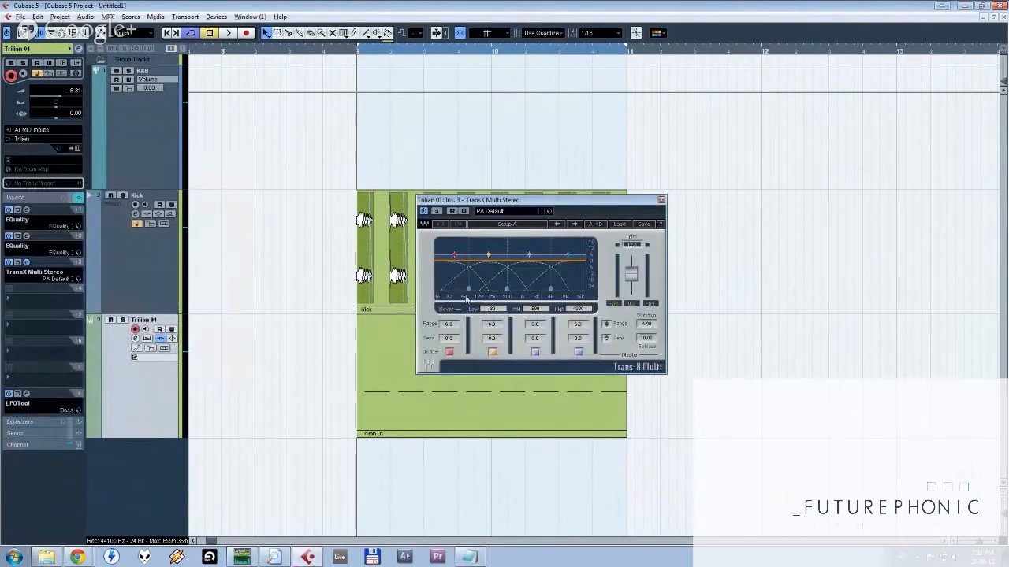
drag(551, 201, 759, 204)
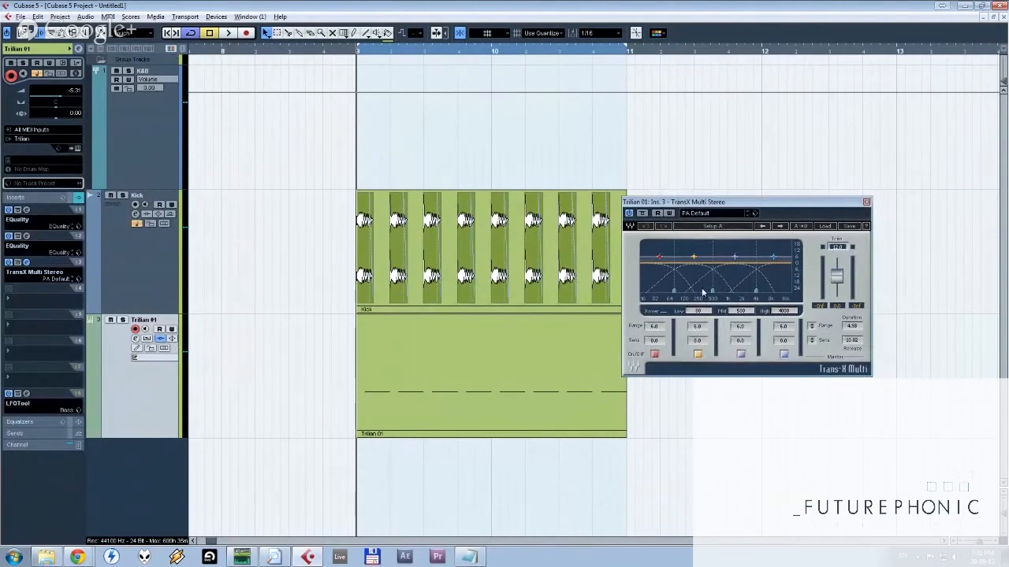
Switch off TransX Multi's two lowest bands, set the two upper bands' range to 4.0, and audition the loop with the effect bypassed and active.
click(655, 355)
click(697, 355)
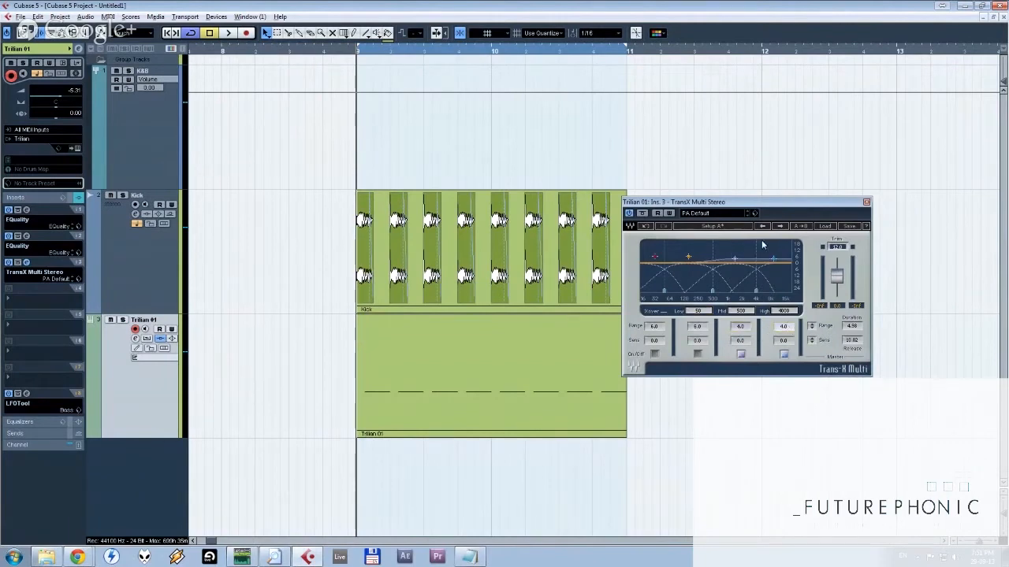
key(space)
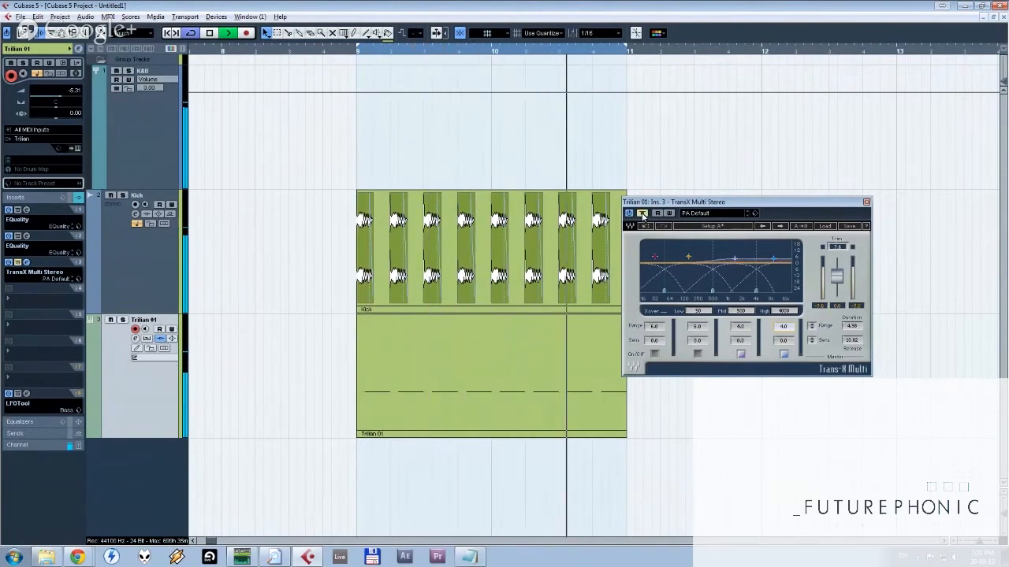
drag(654, 202, 710, 169)
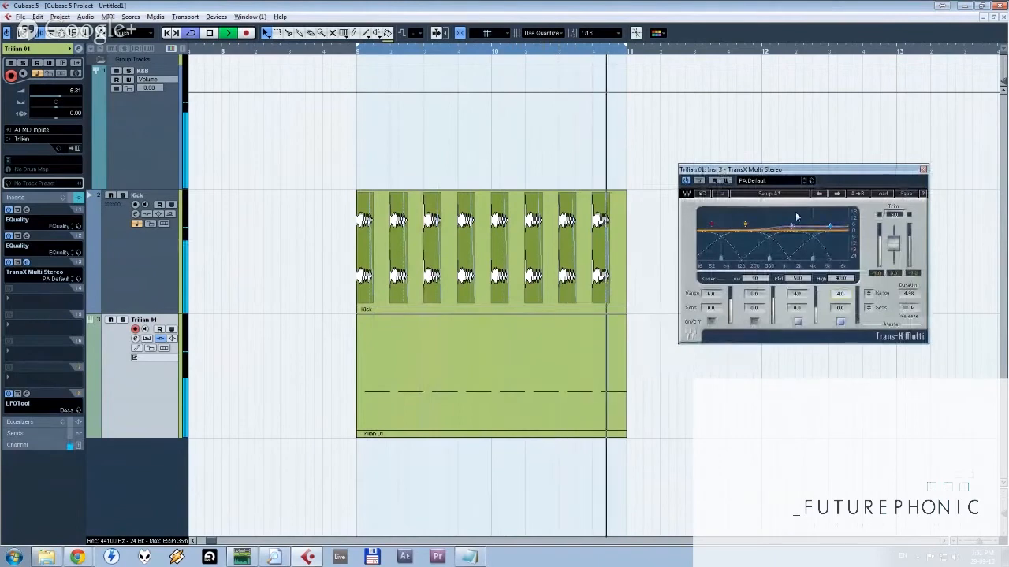
key(space)
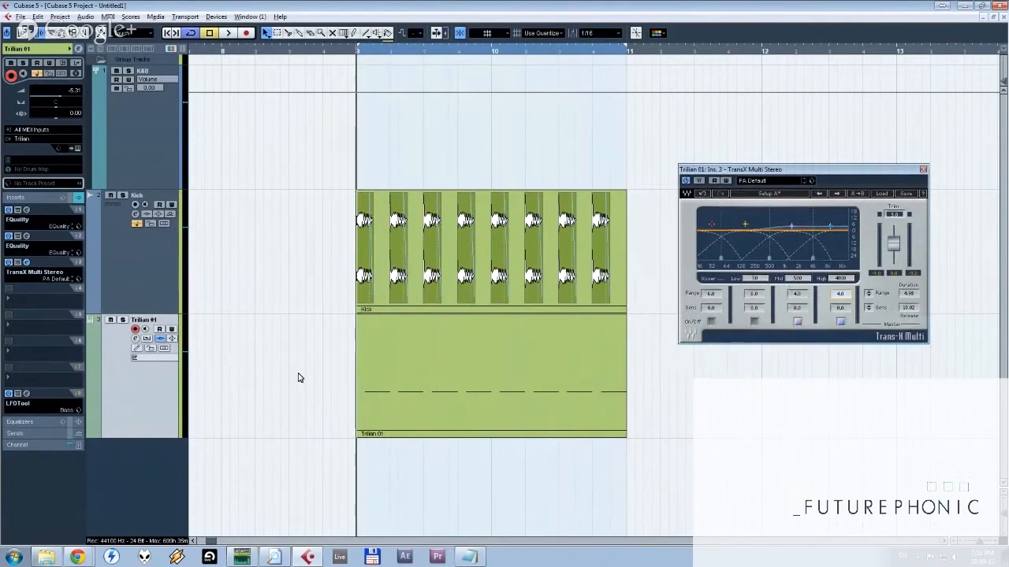
Insert Voxengo PHA-979 in Trilian 01's sixth insert slot and close the TransX Multi window.
click(38, 357)
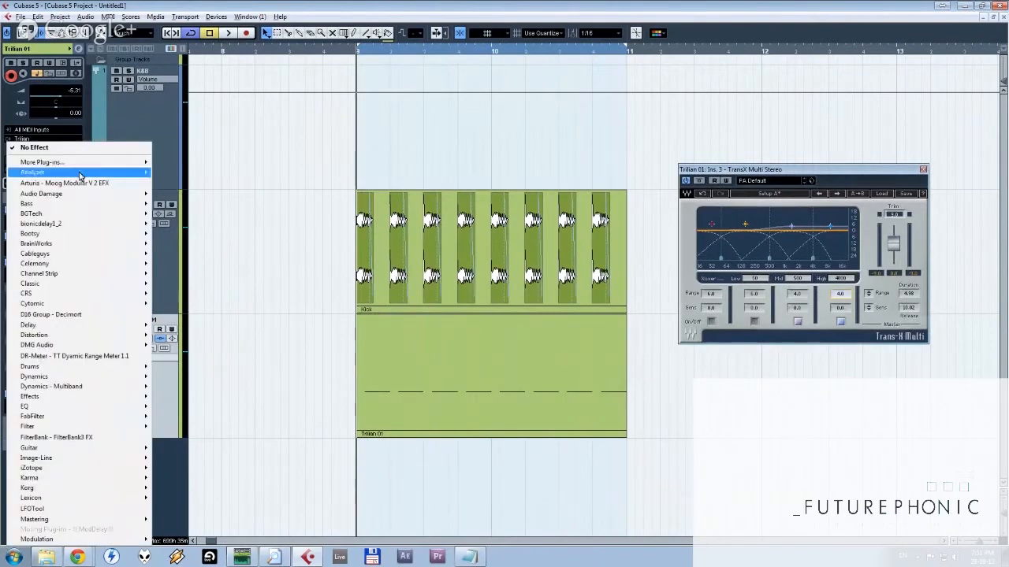
mouse_move(47, 161)
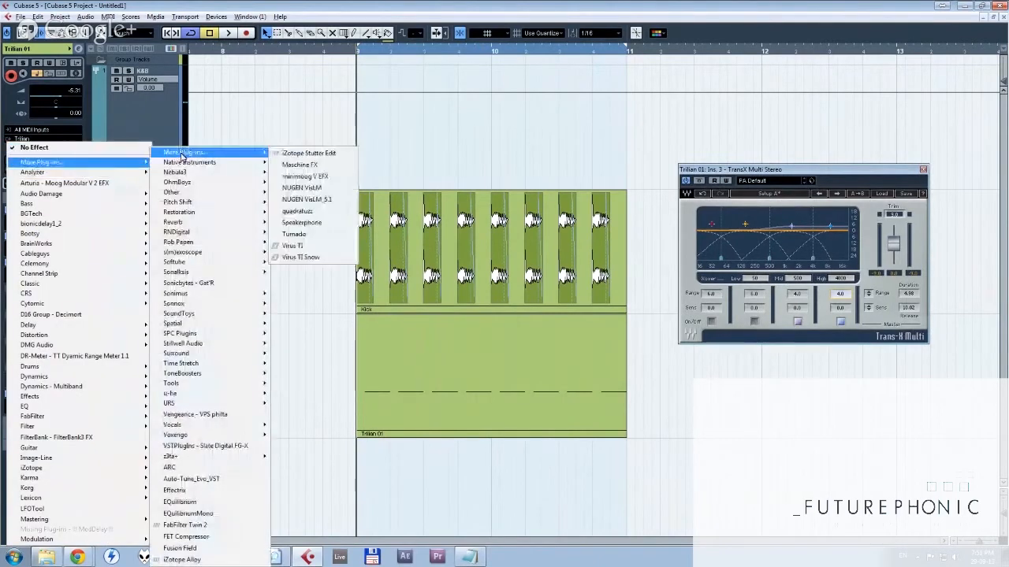
mouse_move(197, 436)
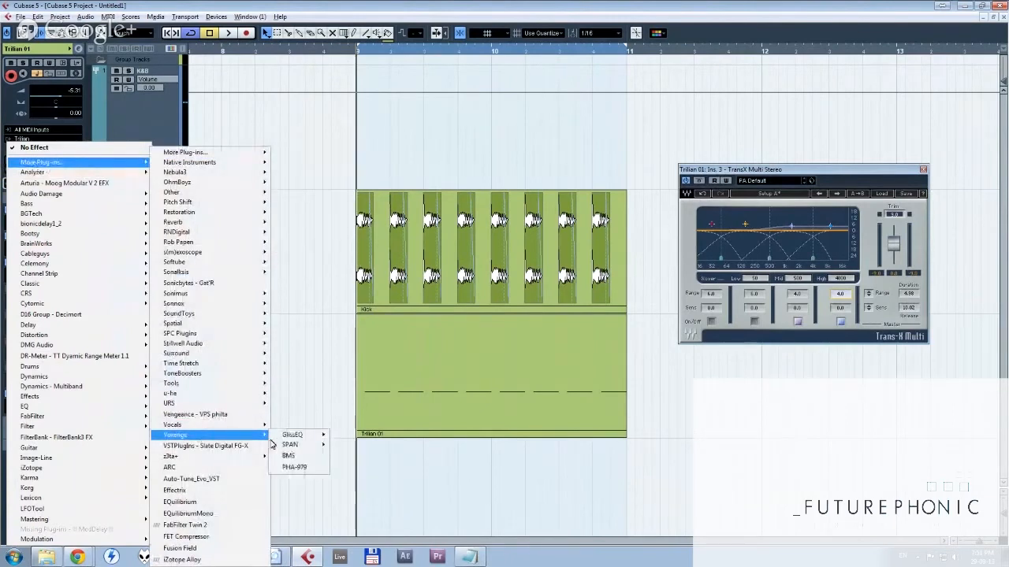
click(294, 467)
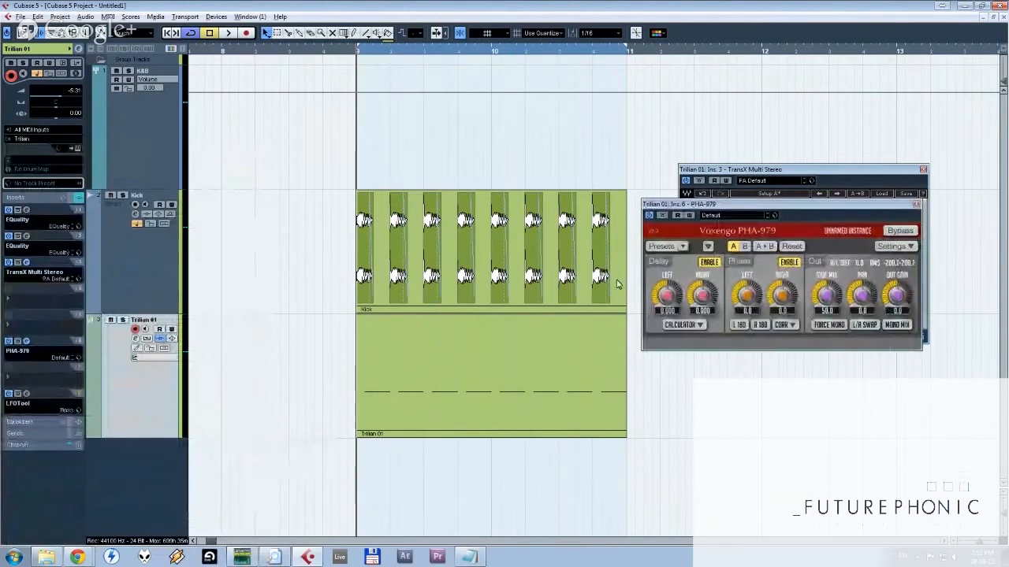
drag(742, 206, 823, 110)
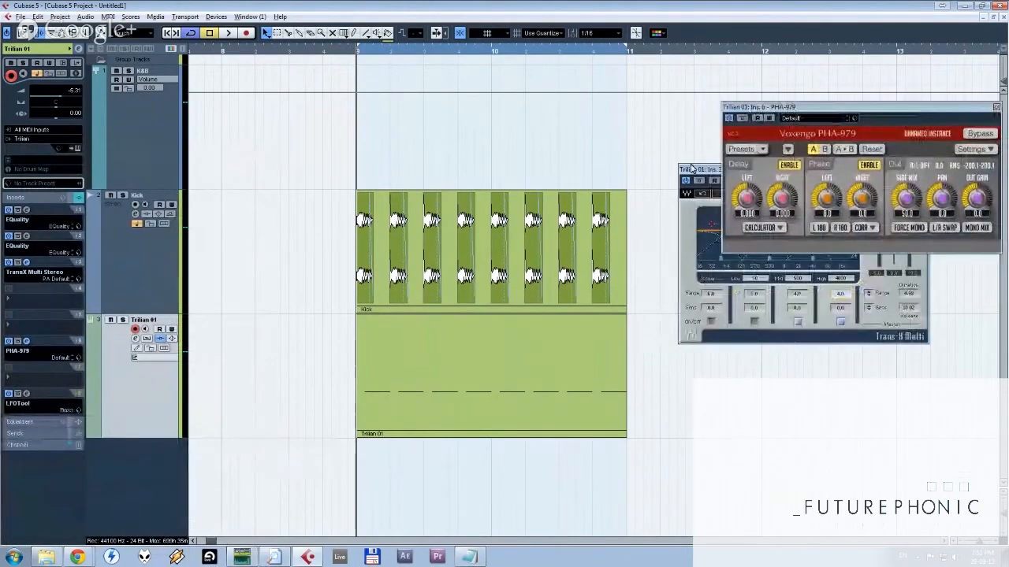
drag(691, 169, 604, 183)
click(831, 179)
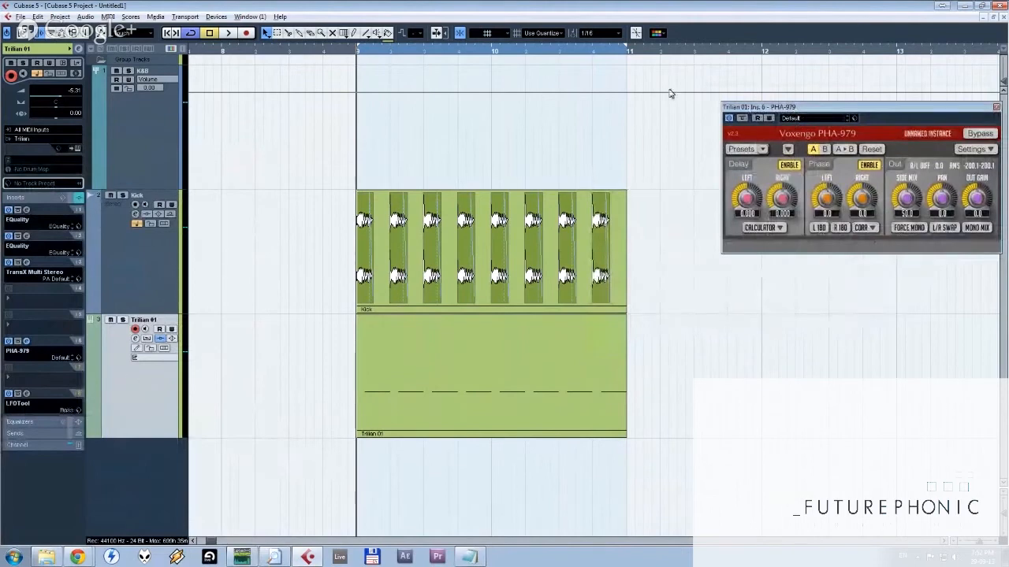
drag(811, 107, 777, 116)
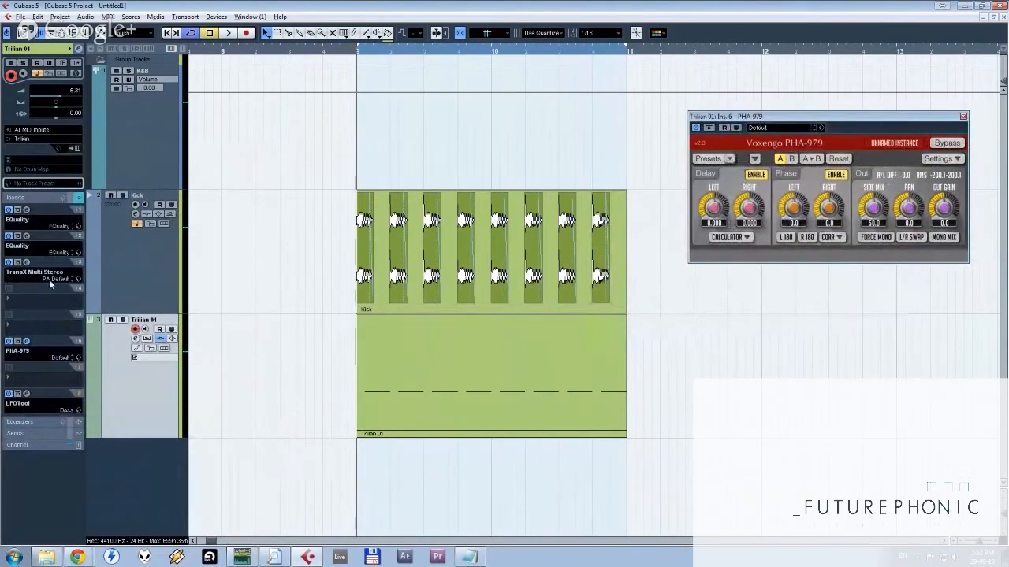
Force the bass to mono in PHA-979 and play the loop to hear it.
click(874, 237)
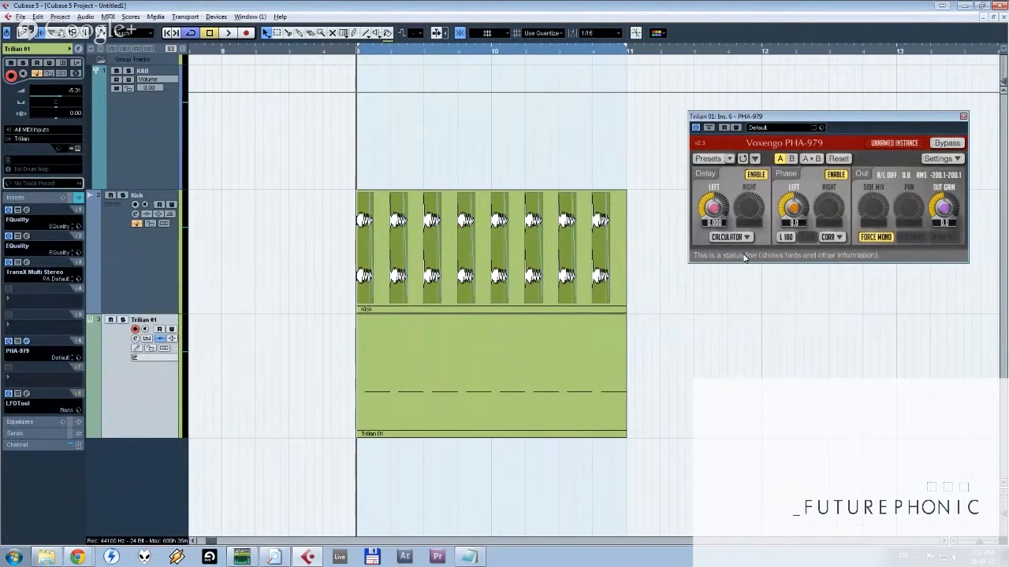
key(space)
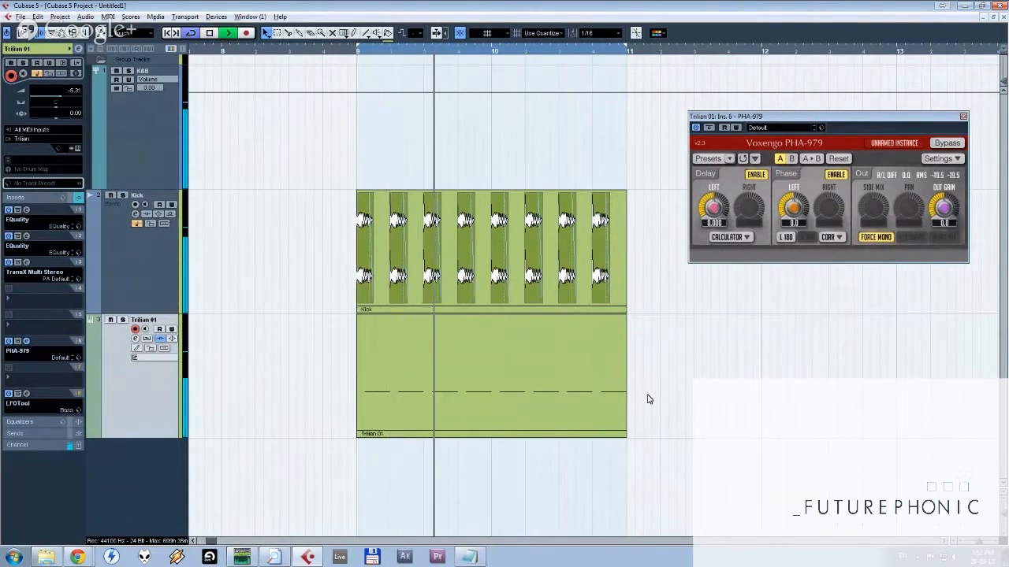
key(space)
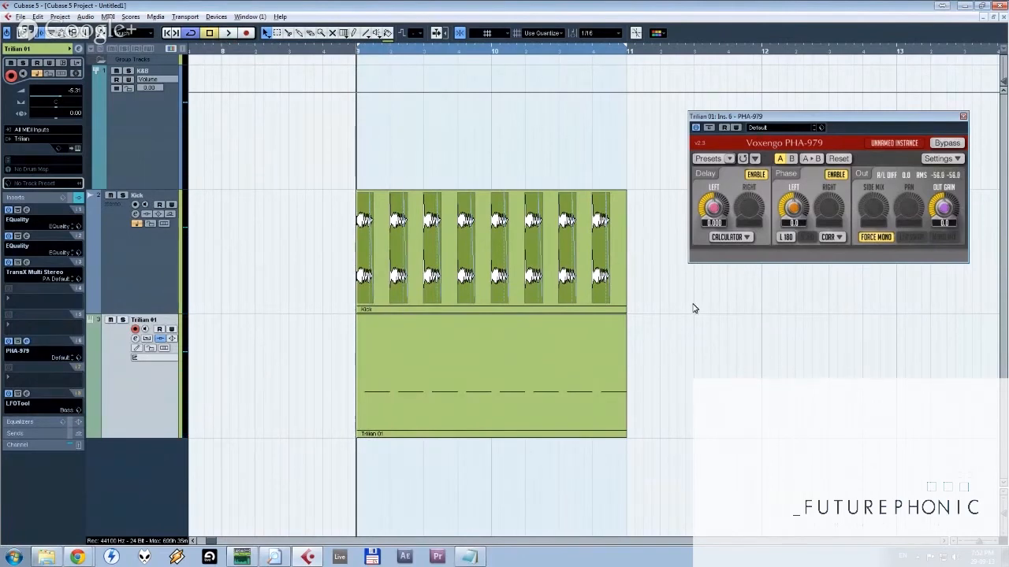
Add a stereo audio track below Trilian 01.
click(1003, 525)
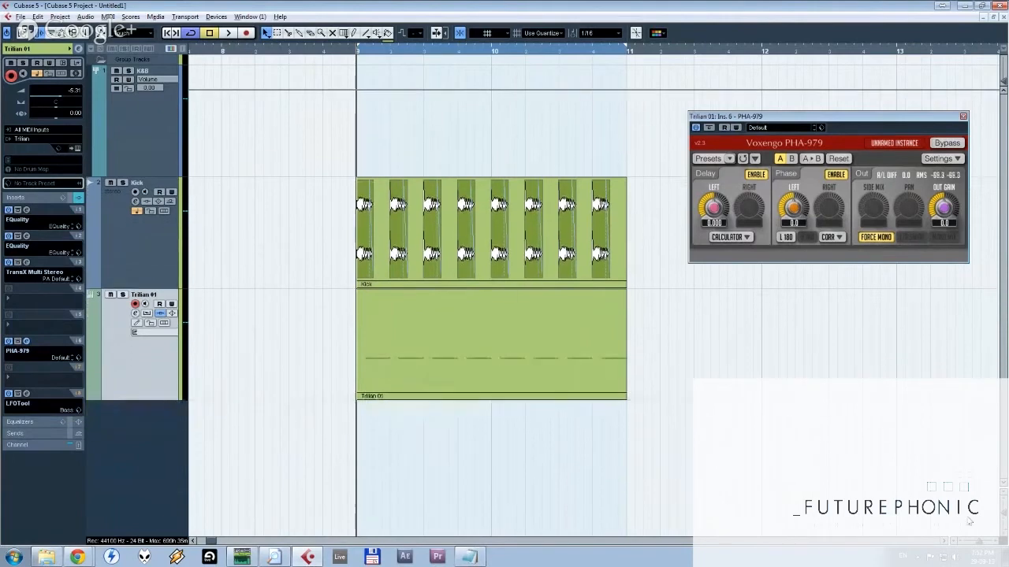
right_click(145, 361)
mouse_move(181, 363)
click(331, 364)
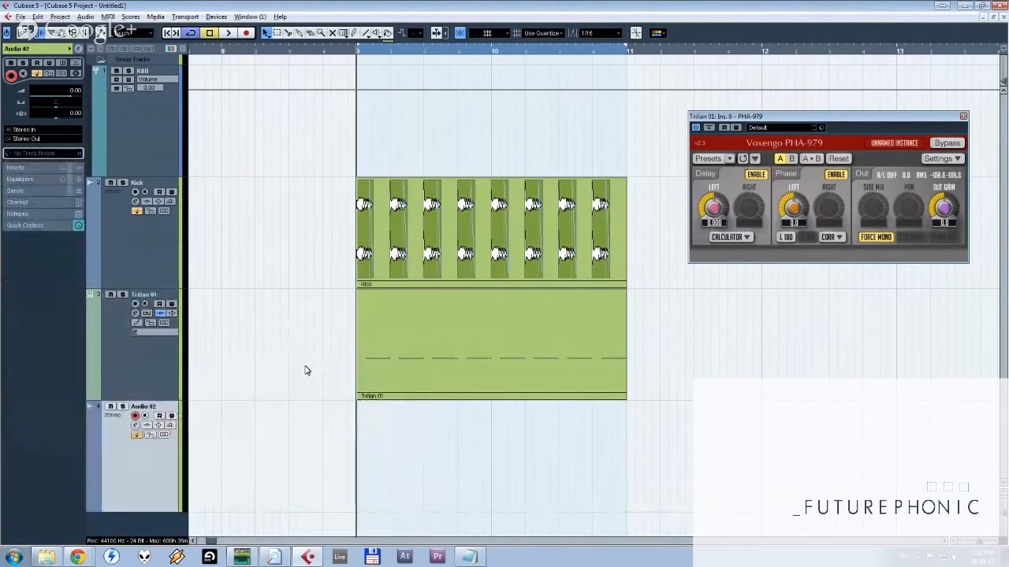
Solo Trilian 01 and the new audio track, try to record the bass onto it, and delete the new track.
click(146, 373)
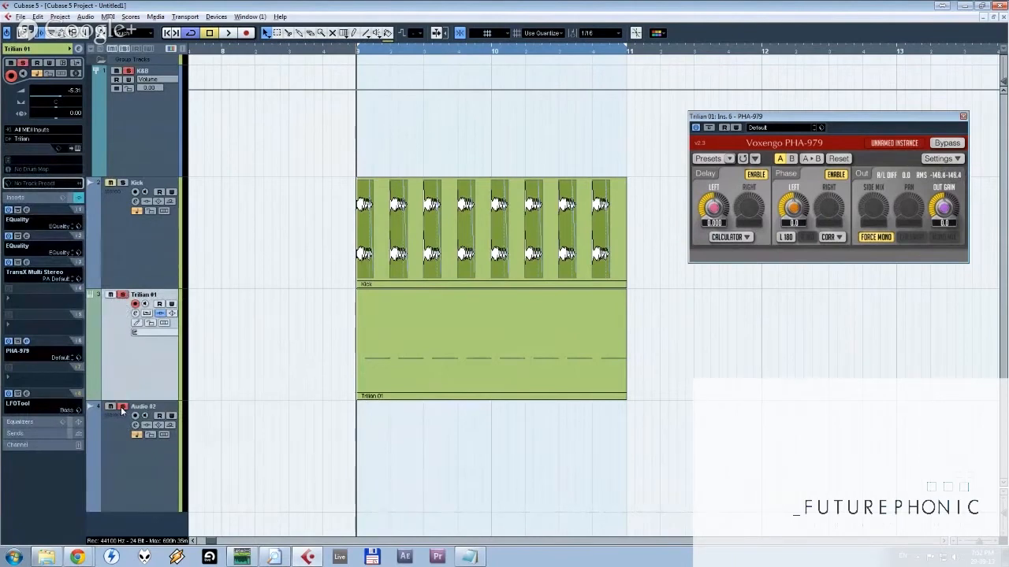
key(KP_Multiply)
key(space)
click(253, 472)
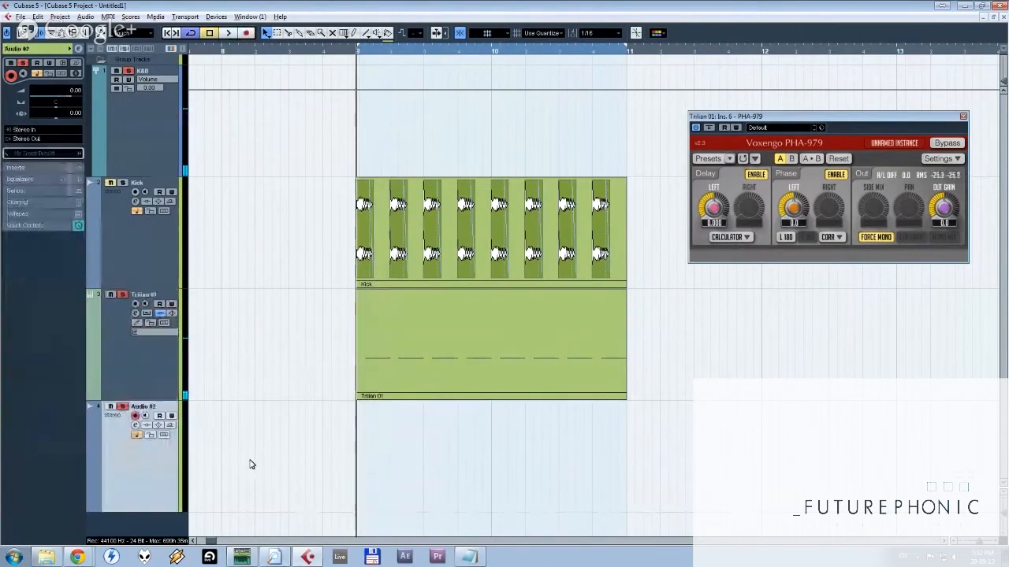
key(KP_Multiply)
key(space)
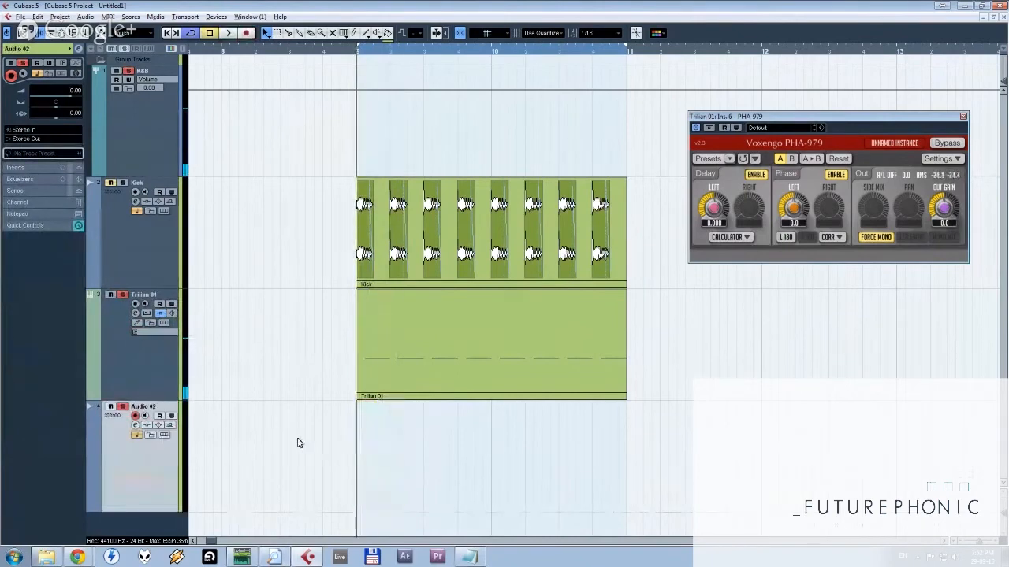
key(Delete)
Start an audio mixdown export of the soloed Trilian part, saving it to the Desktop under the name bass.
key(ctrl+shift+e)
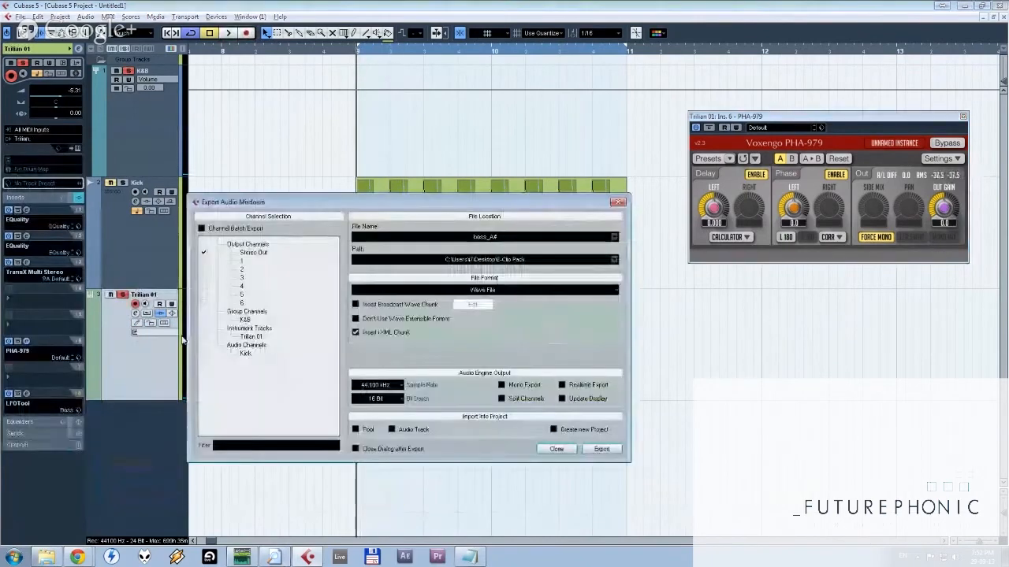
click(492, 263)
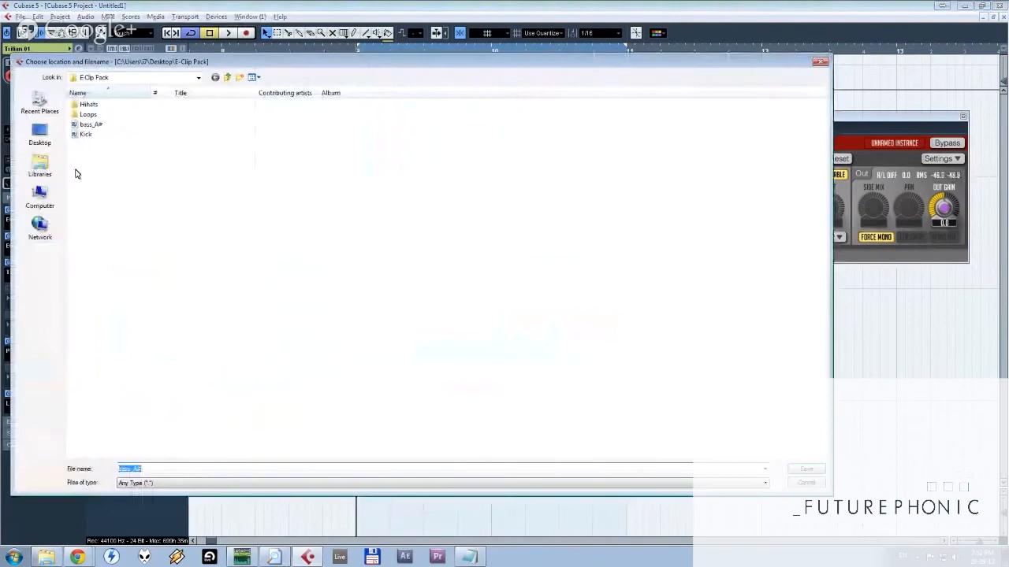
click(37, 133)
key(BackSpace)
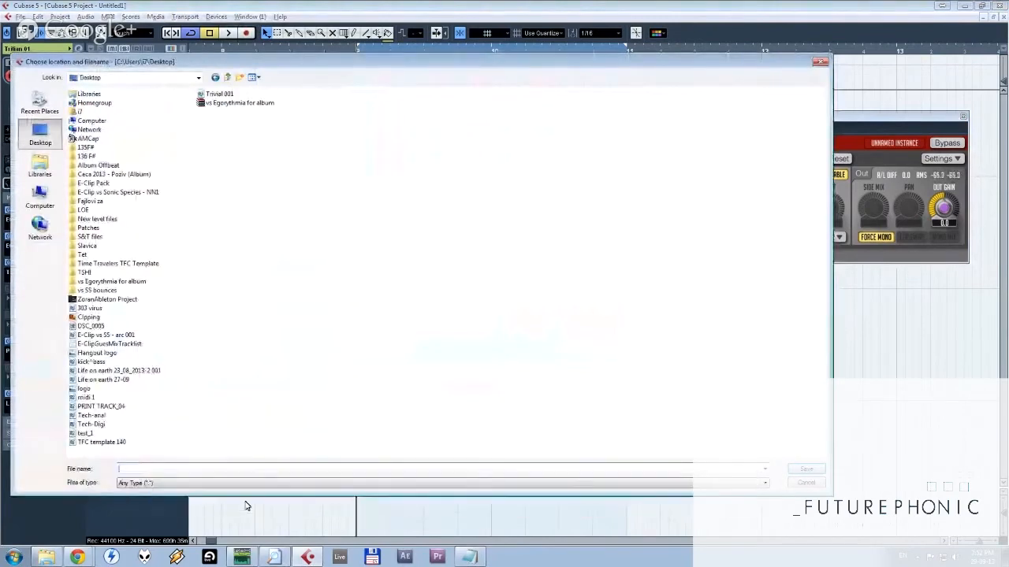
text(bass)
key(Return)
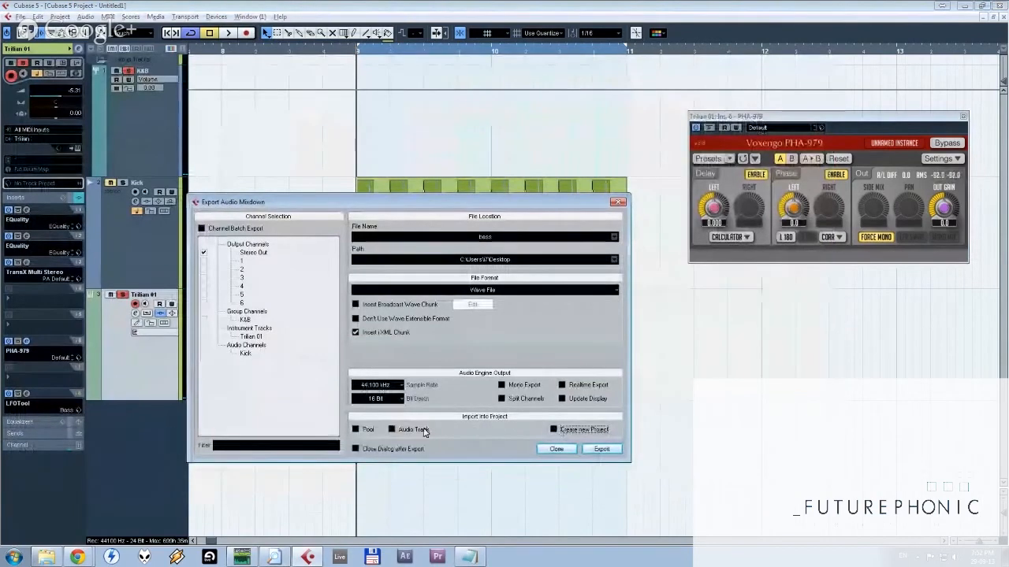
Export the mixdown with import to the pool and an audio track enabled, and close the export dialog.
click(602, 450)
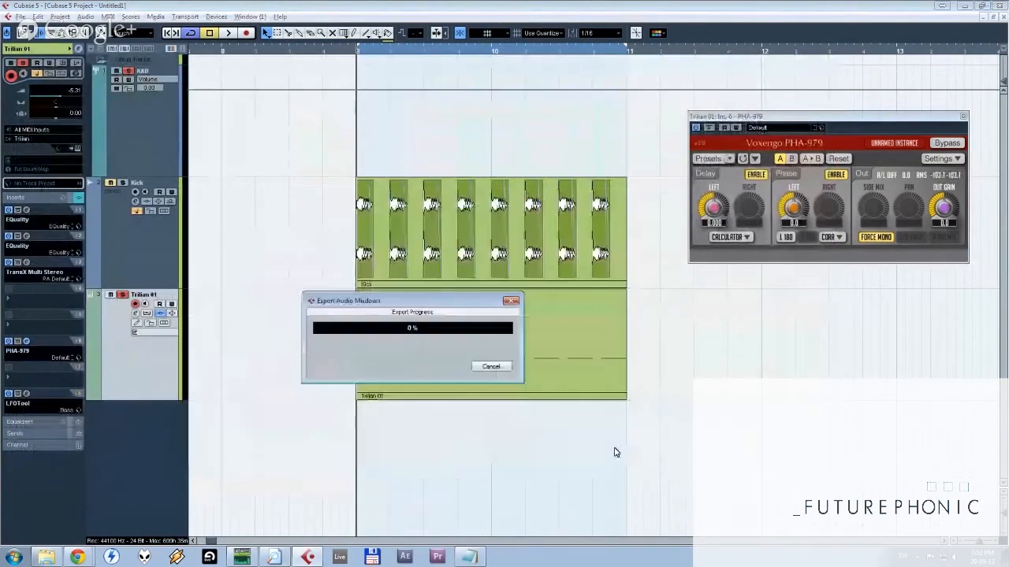
click(527, 348)
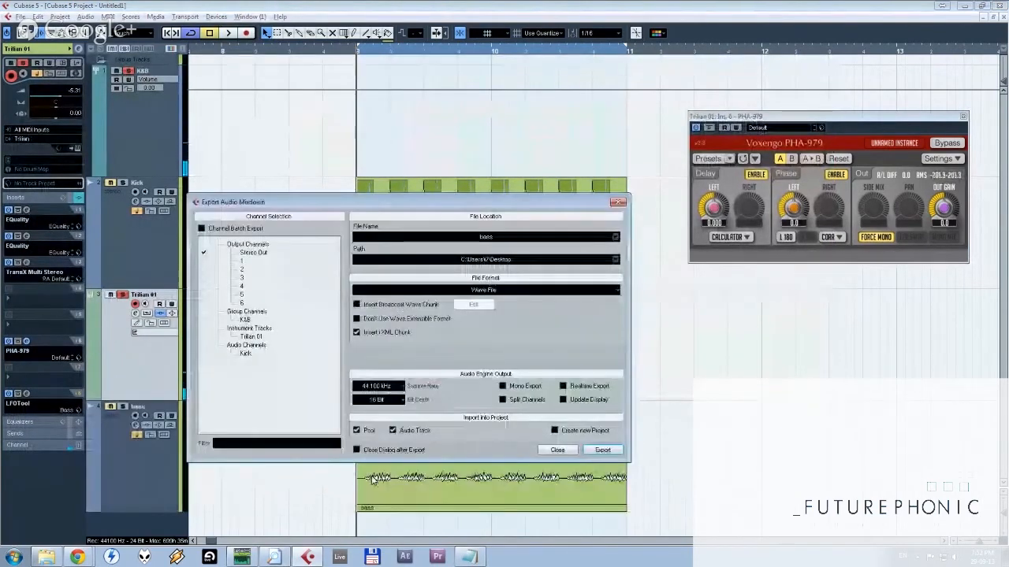
click(564, 451)
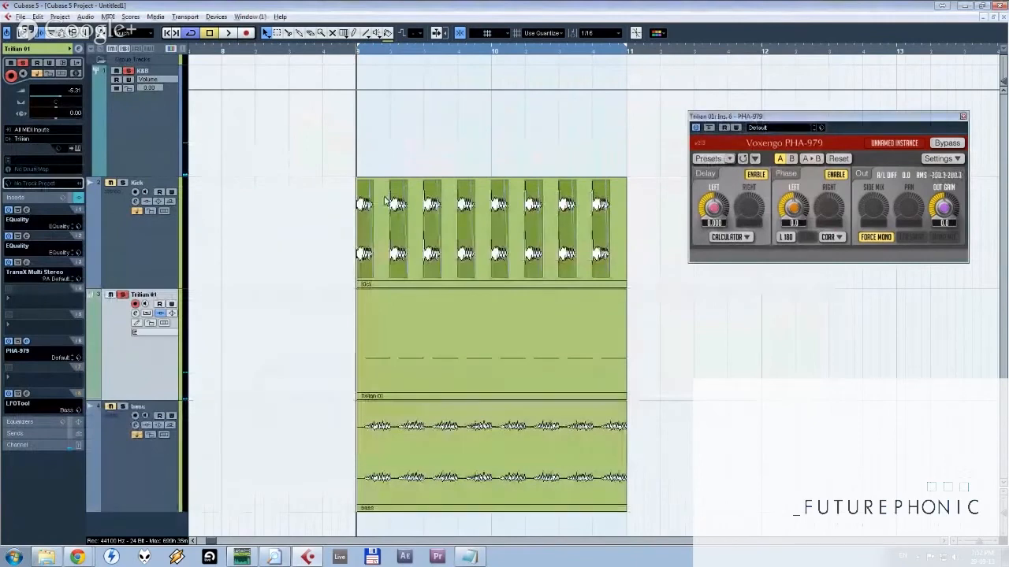
Examine the start of the bounced bass event in the sample editor, selecting the gap ahead of the first note.
double_click(367, 467)
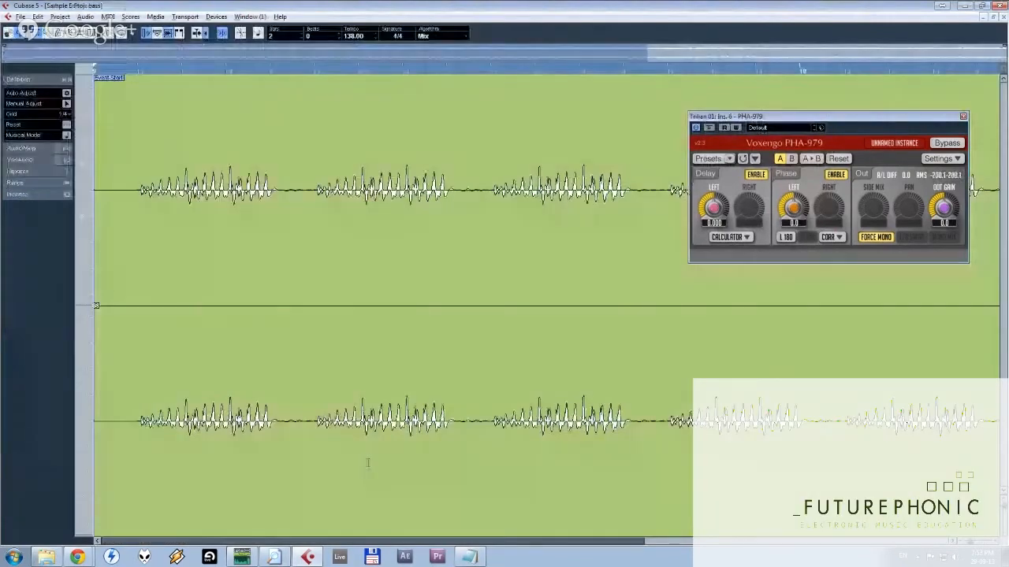
click(138, 71)
key(h)
key(h)
key(h)
key(h)
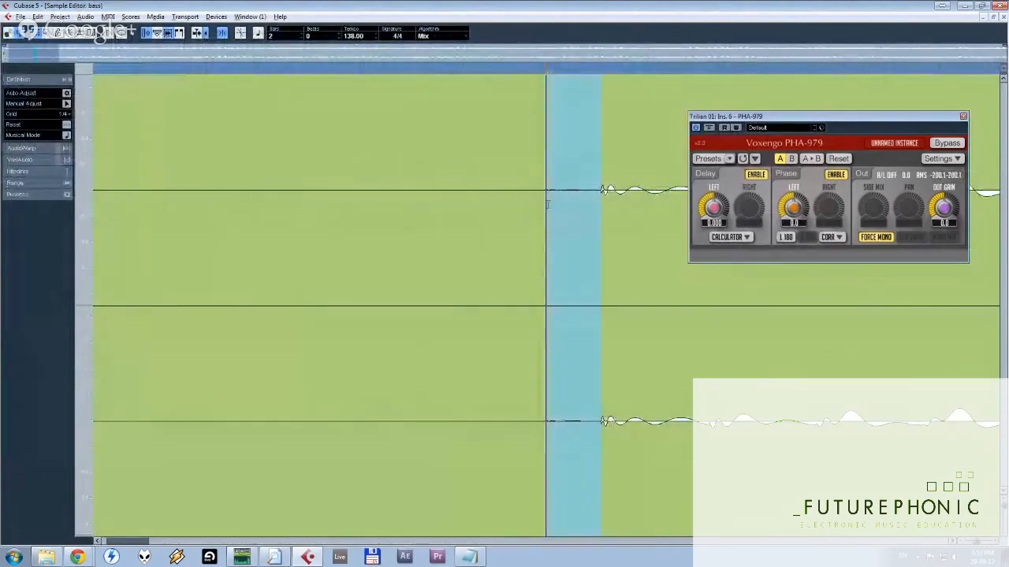
key(g)
key(g)
key(g)
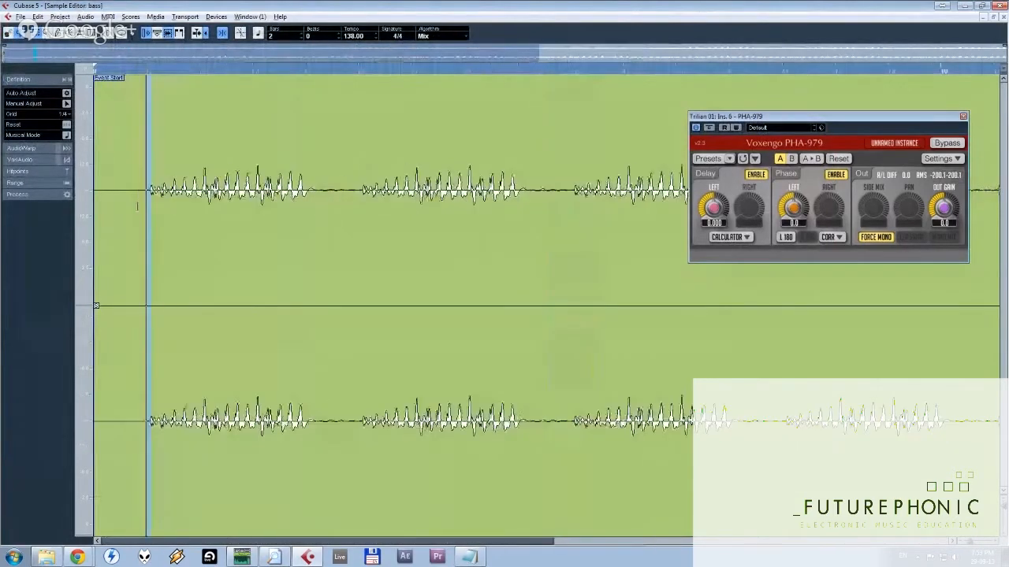
key(h)
key(h)
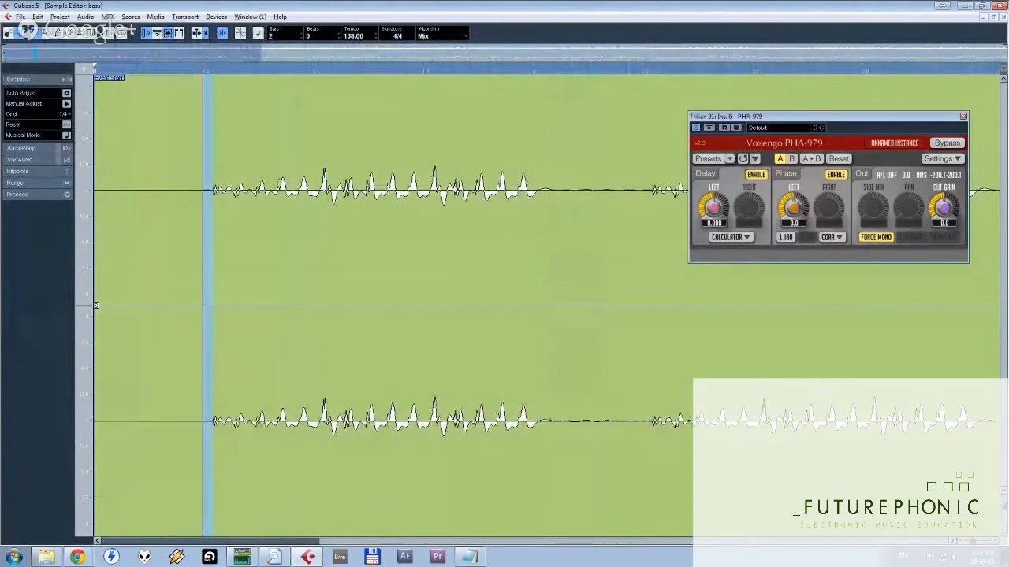
key(h)
key(h)
key(h)
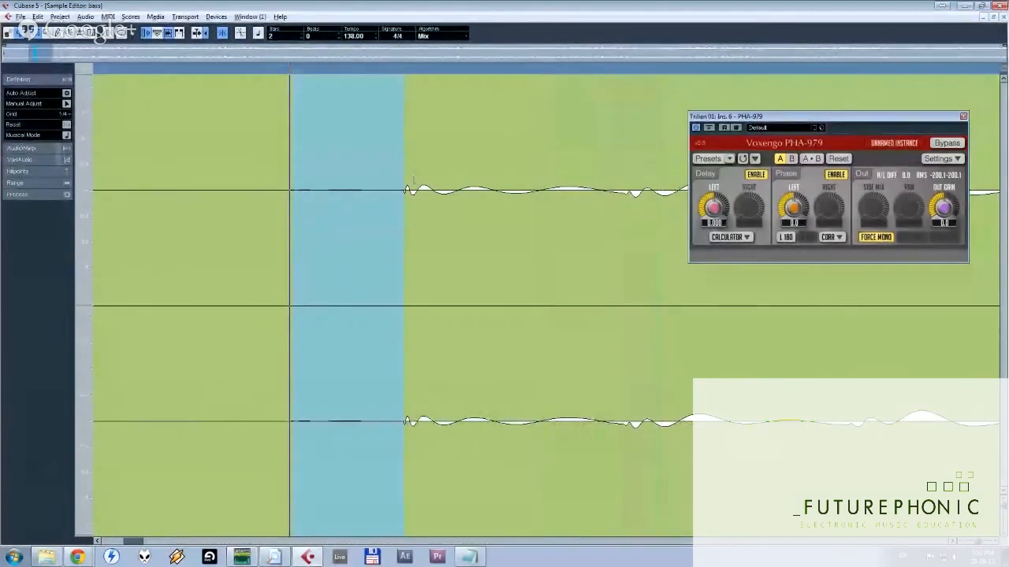
Close the sample editor, remove the bounced event from the bass track, and return the playhead to the loop start.
key(Escape)
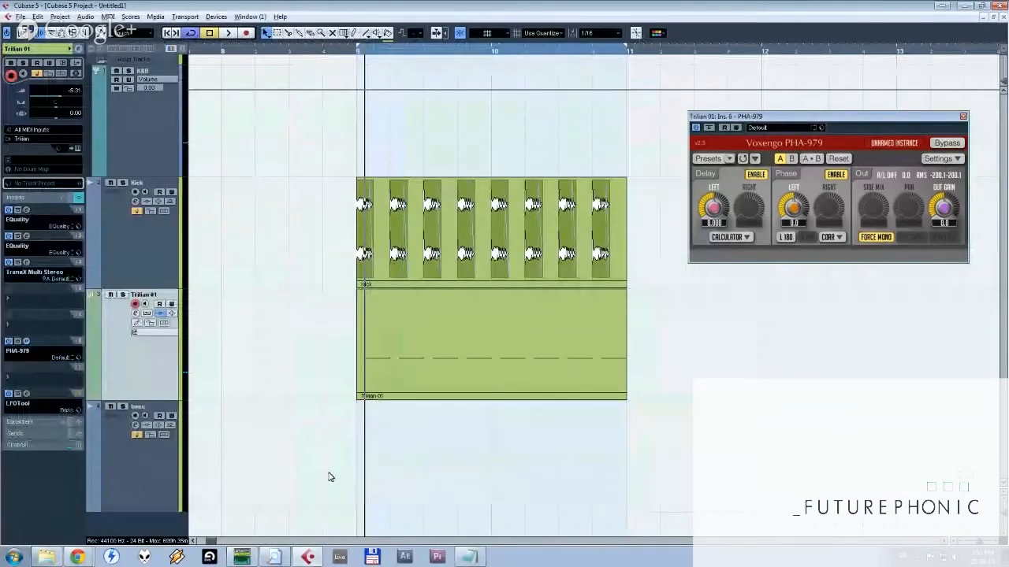
key(KP_1)
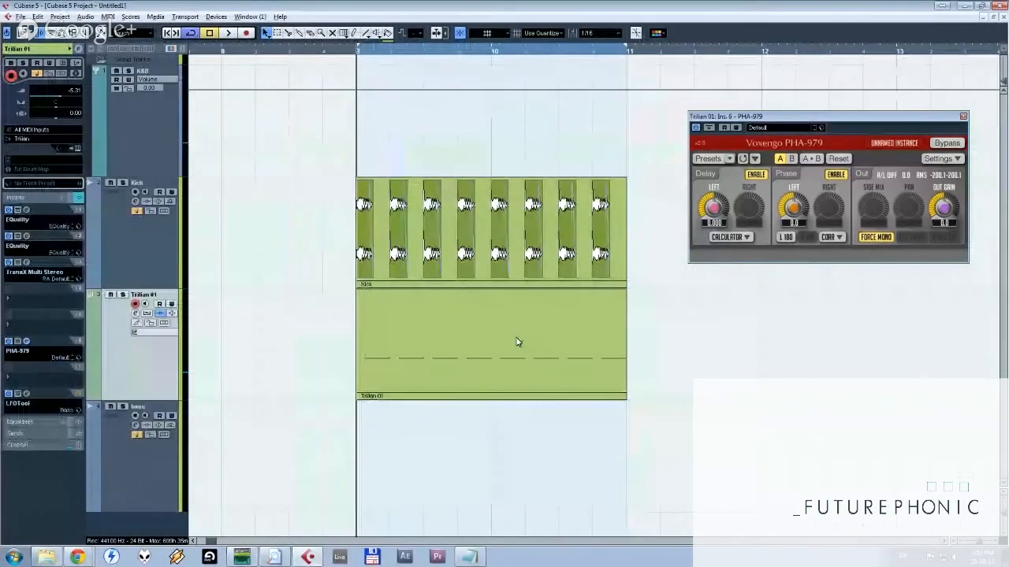
click(405, 339)
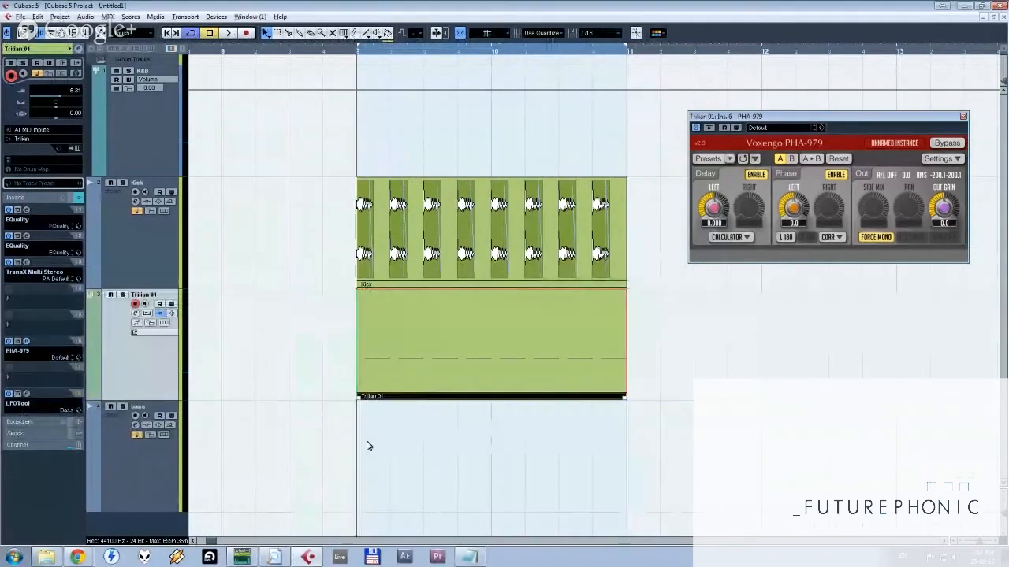
click(368, 445)
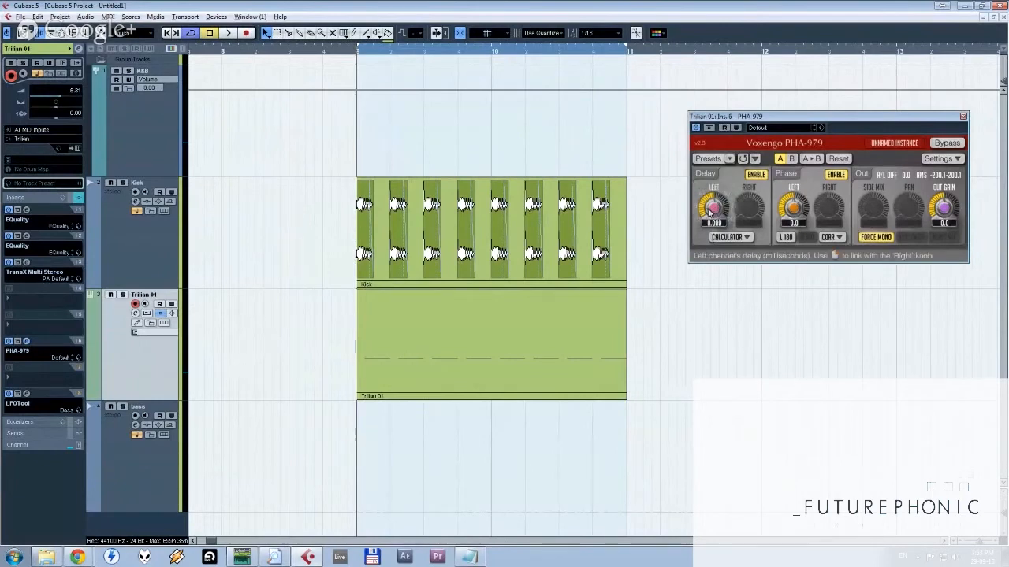
During playback, set the PHA-979 left delay to -6.210 ms and open the K&B group's s(M)exoscope beside it.
key(space)
mouse_move(714, 210)
mouse_down()
mouse_move(714, 235)
mouse_move(715, 214)
mouse_up()
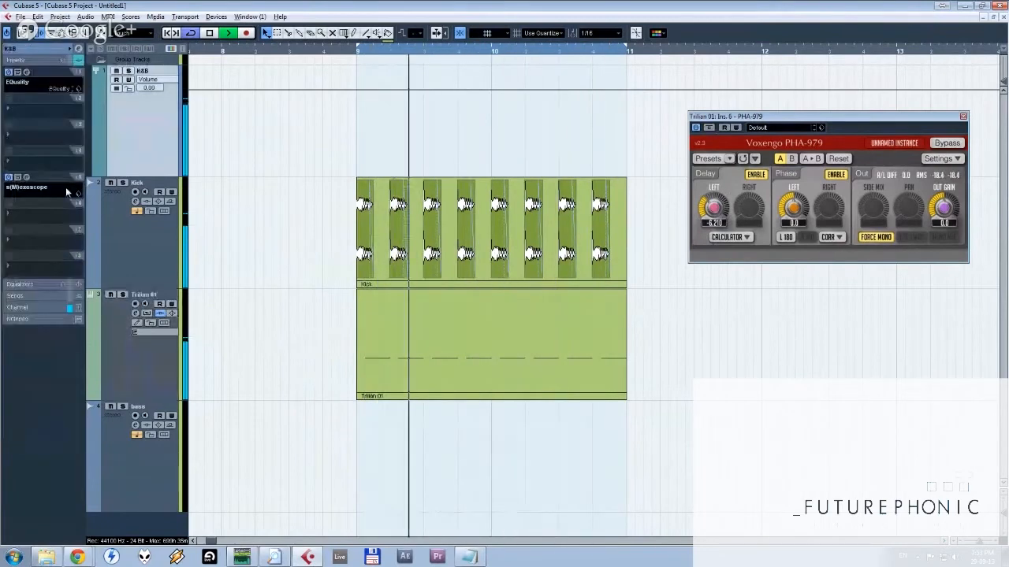
click(138, 125)
click(26, 179)
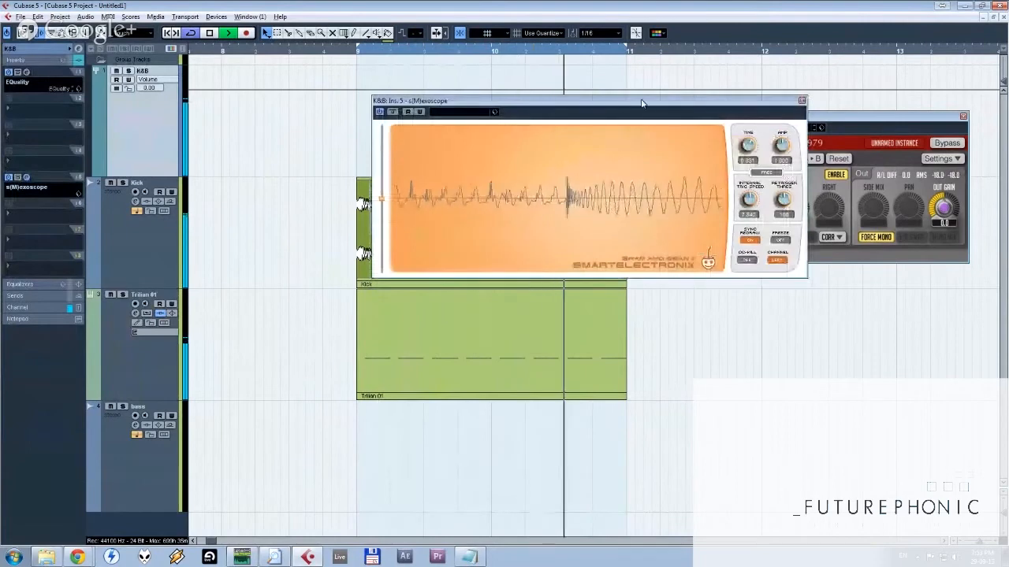
drag(658, 103, 450, 78)
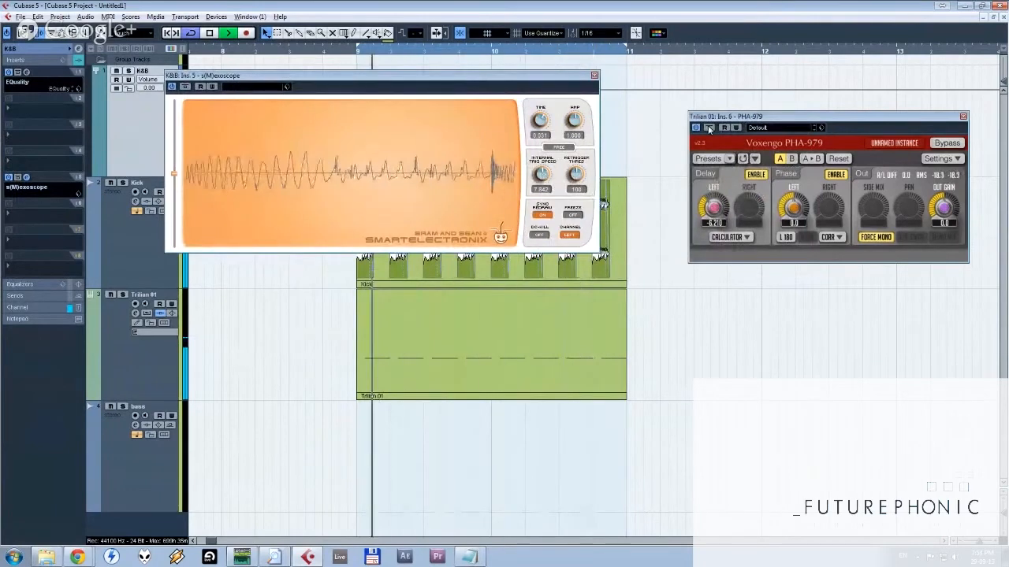
Replay the loop and compare the kick and bass waveform on the oscilloscope with PHA-979 bypassed.
key(space)
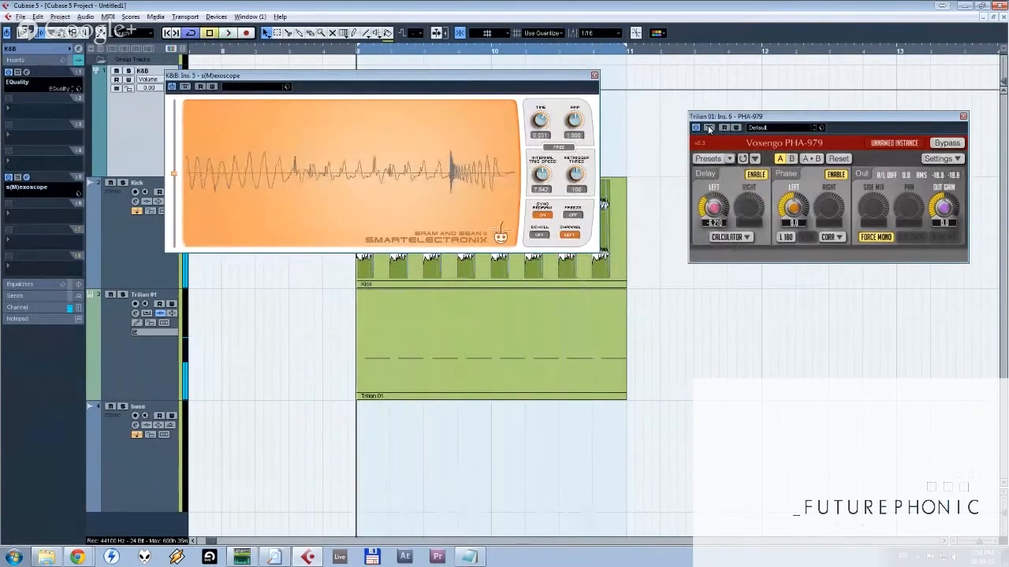
key(space)
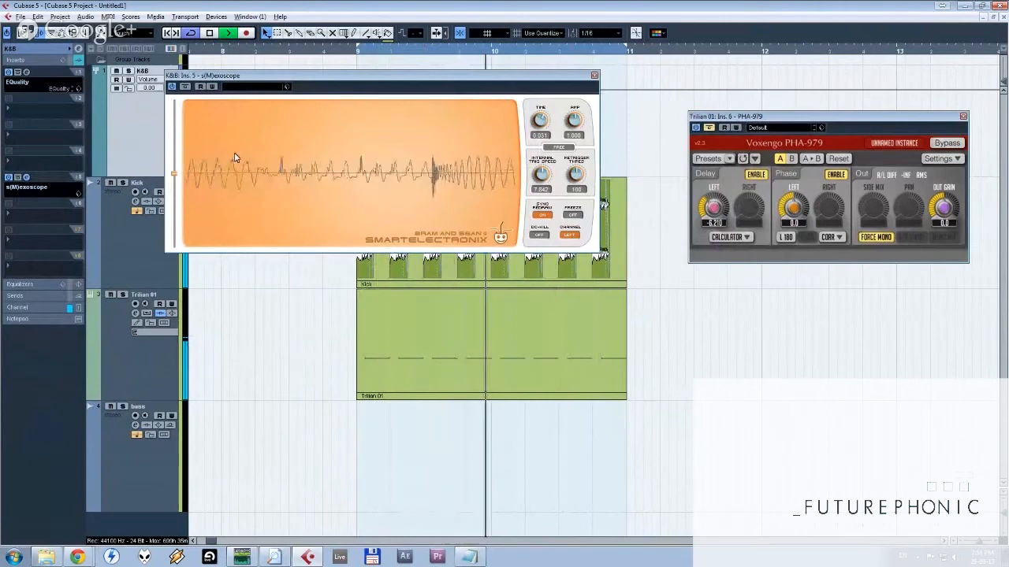
key(space)
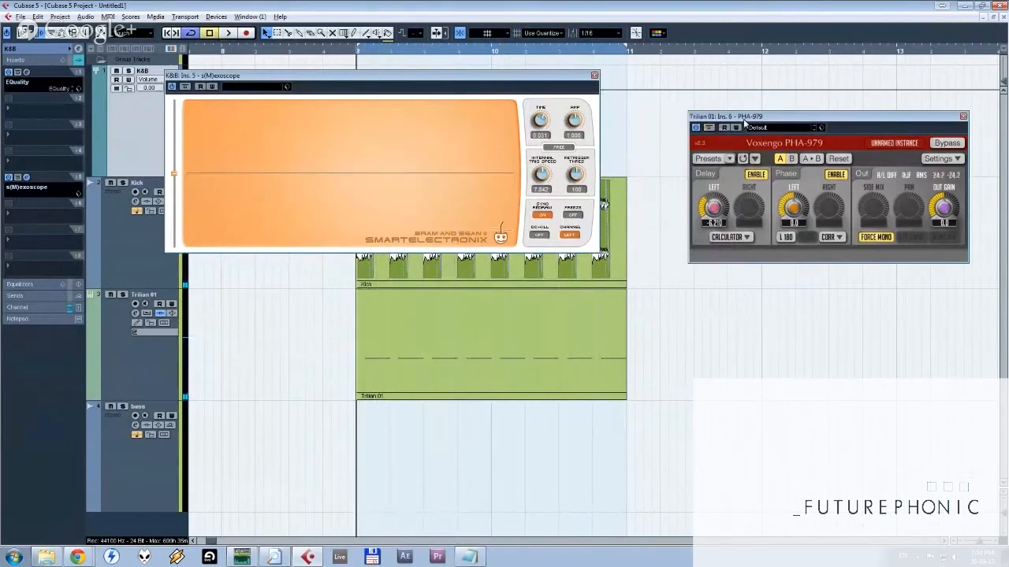
Reposition the PHA-979 window and set its left phase rotation to -85.4 degrees during playback.
drag(744, 121, 760, 94)
key(space)
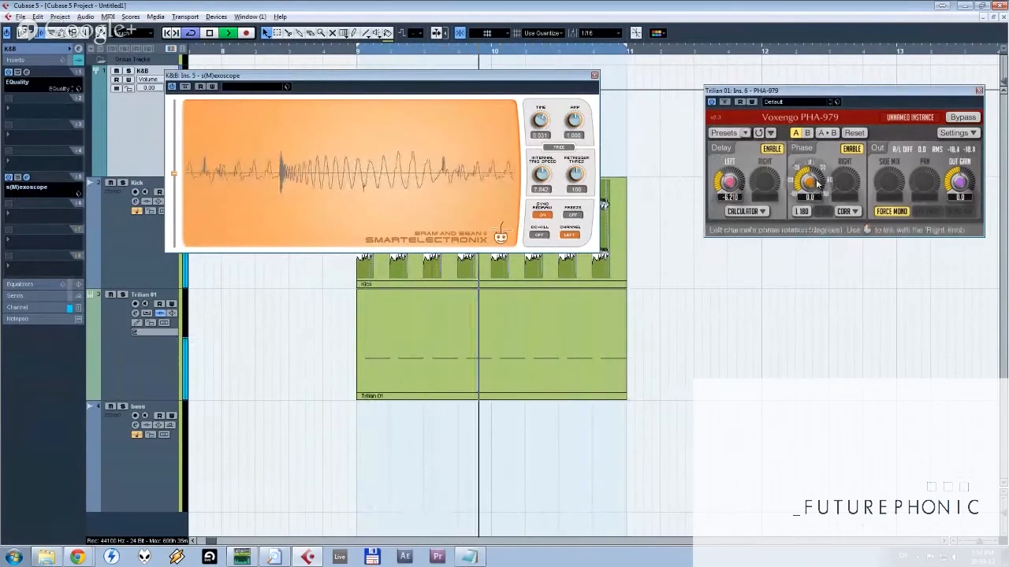
mouse_move(817, 182)
mouse_down()
mouse_move(817, 199)
mouse_move(812, 180)
mouse_up()
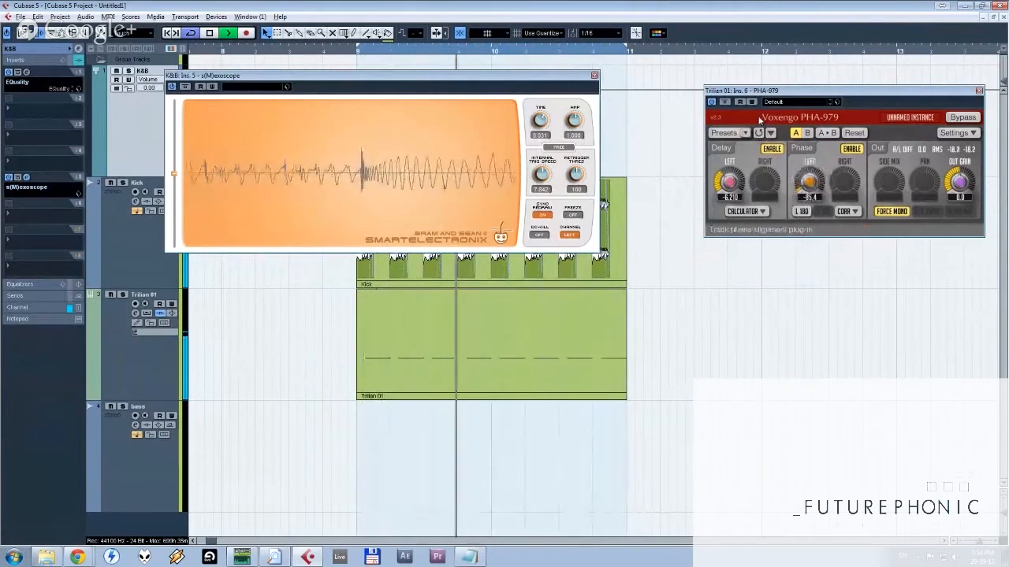
Compare the loop with PHA-979 bypassed and active, recheck the left delay, stop playback and close the oscilloscope.
click(724, 104)
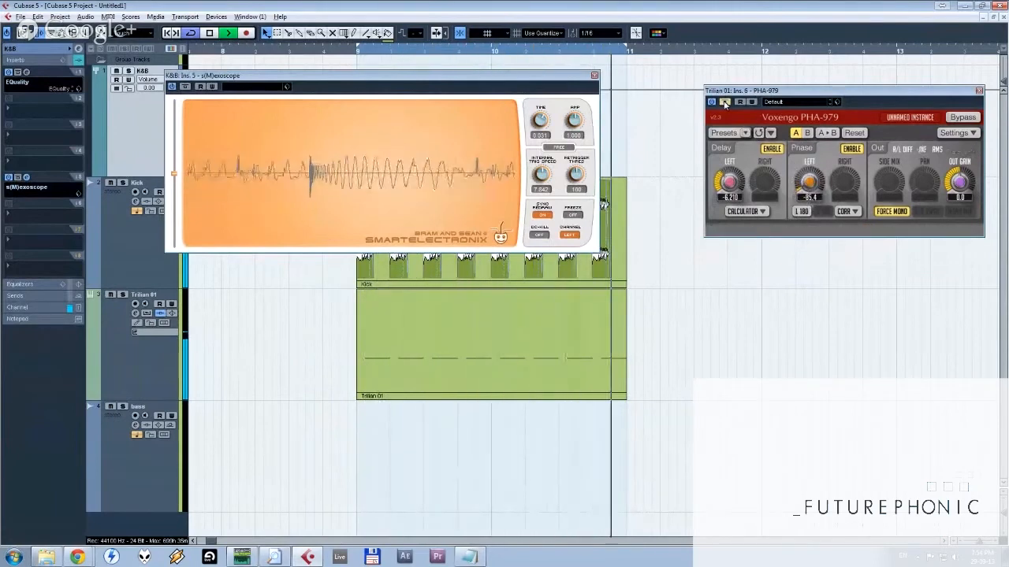
click(724, 103)
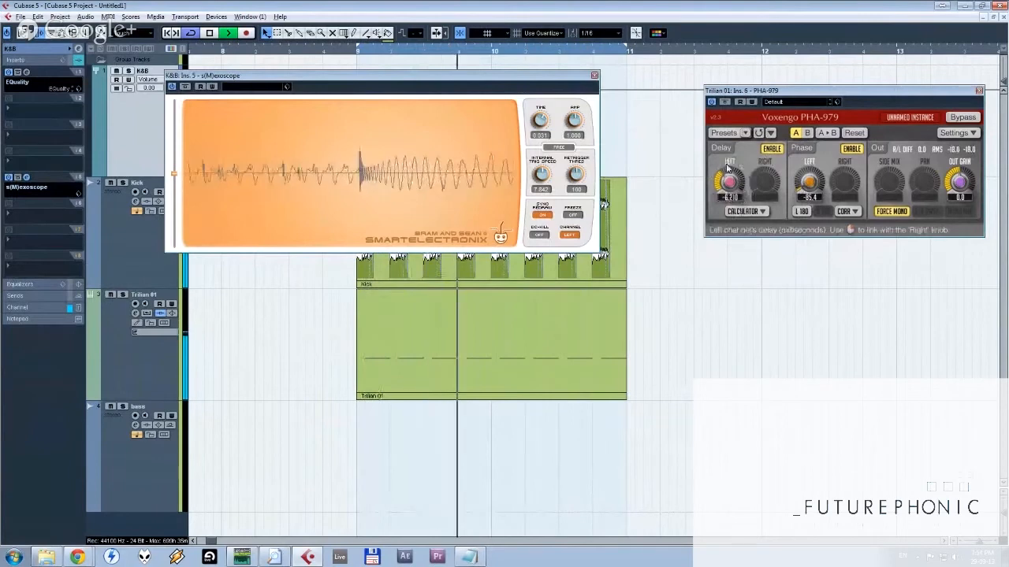
mouse_move(728, 168)
mouse_down()
mouse_move(733, 197)
mouse_move(719, 182)
mouse_up()
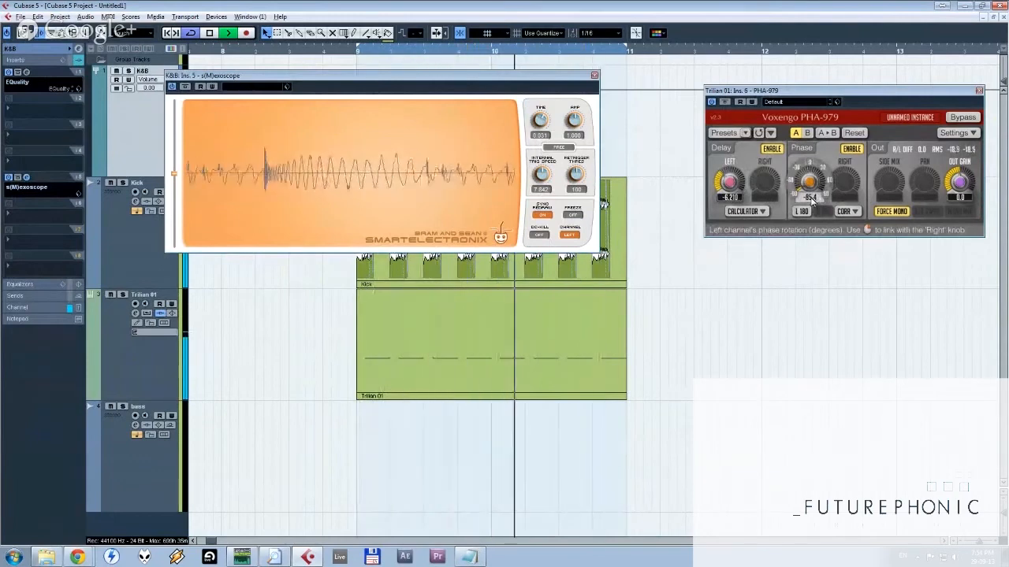
key(space)
click(594, 76)
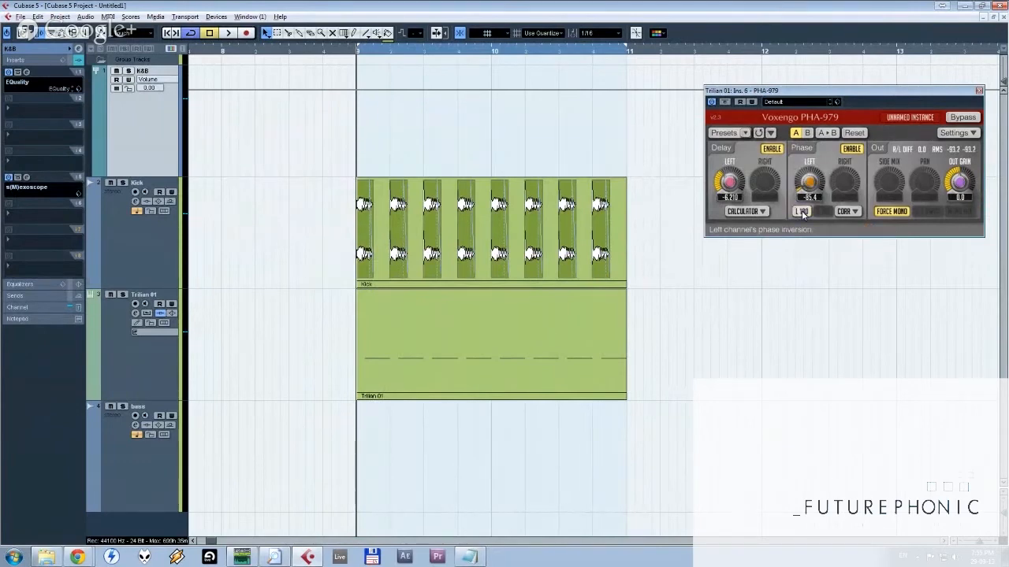
Solo Trilian 01, reopen the s(M)exoscope on the K&B group and move its window clear of the first kicks.
click(148, 360)
click(123, 297)
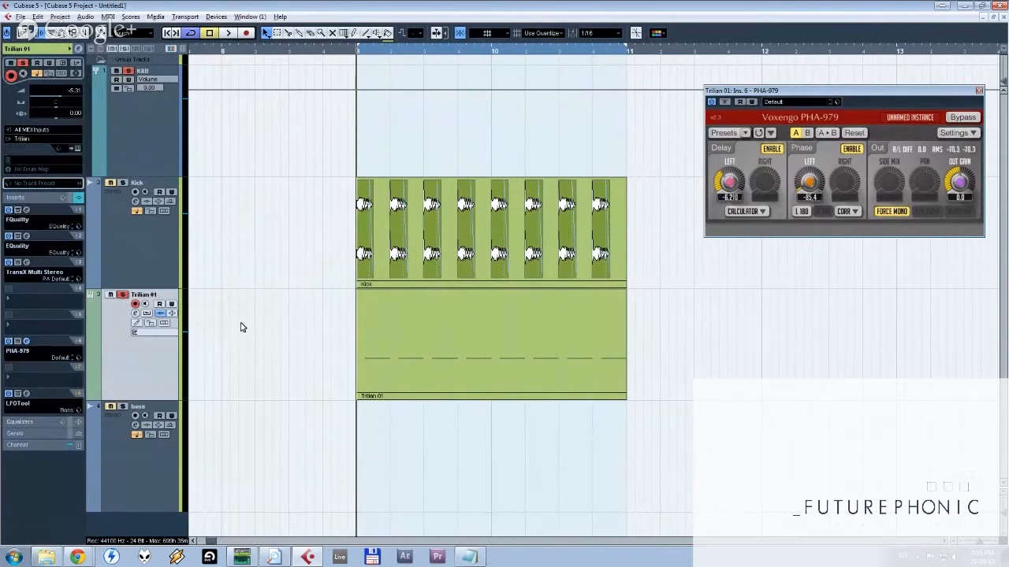
click(122, 160)
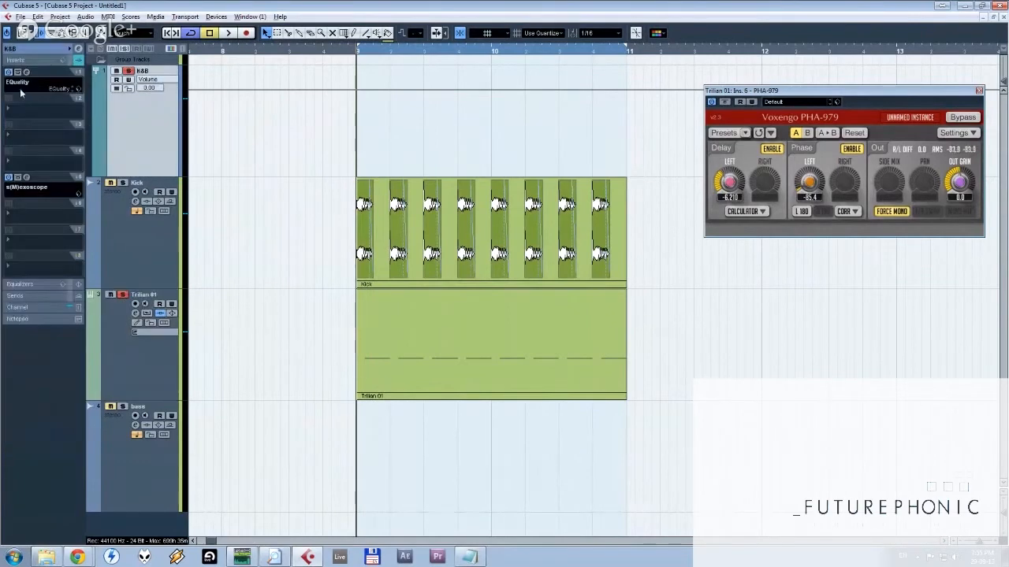
click(27, 178)
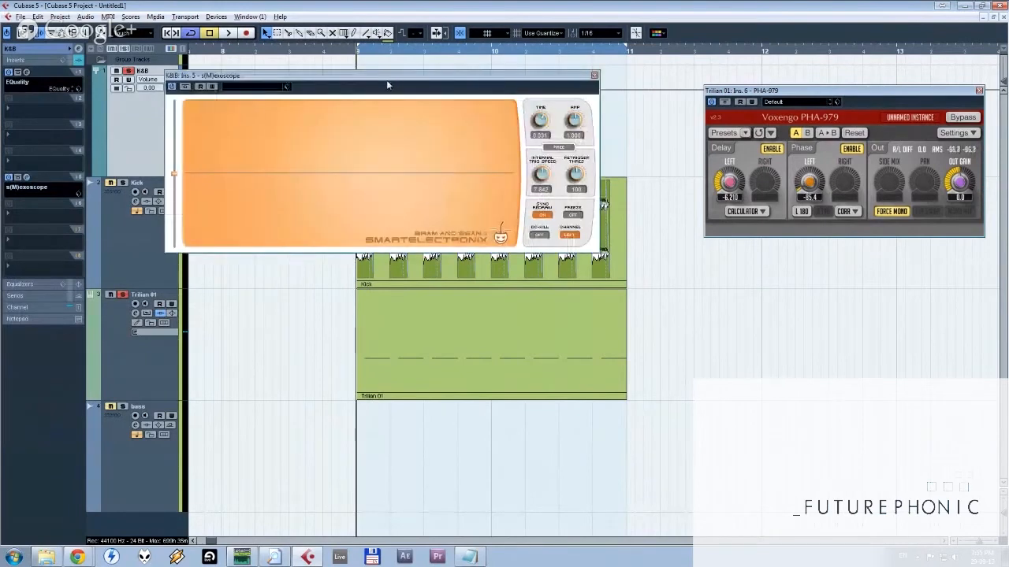
drag(365, 76, 639, 89)
Set the locator range over the first beat's second sixteenth and split the Kick event at the range's start.
drag(370, 51, 350, 63)
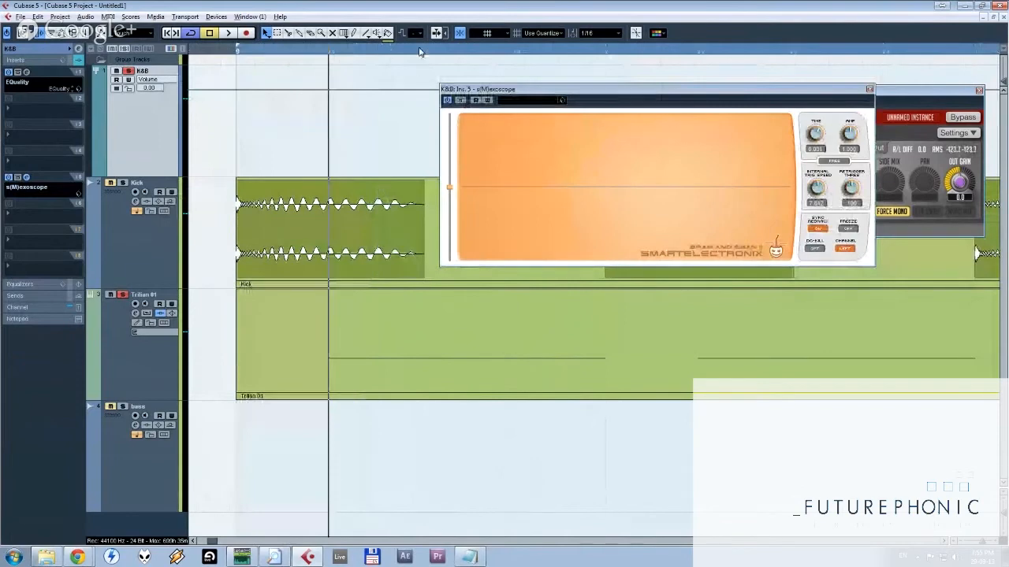
click(443, 331)
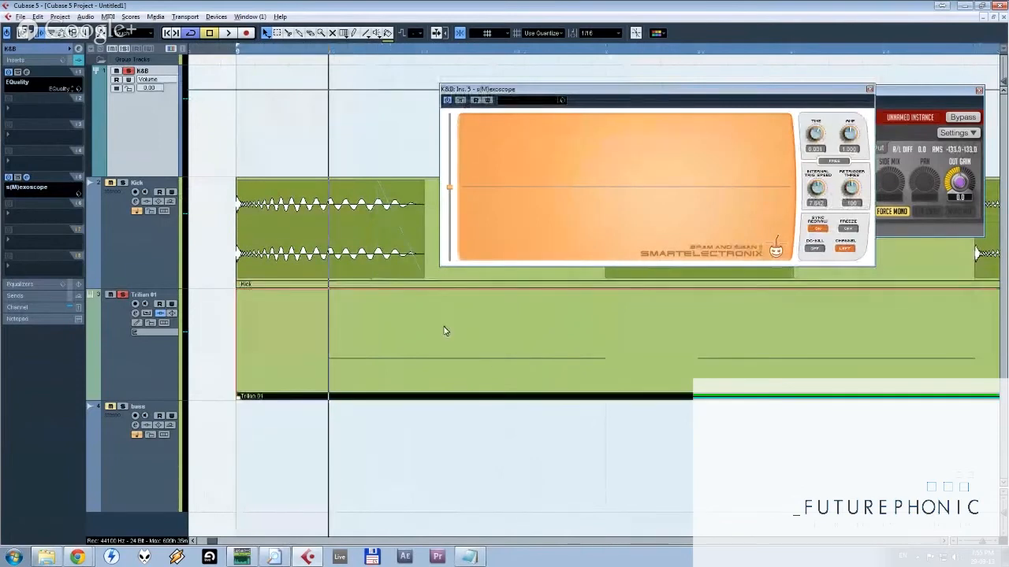
click(421, 52)
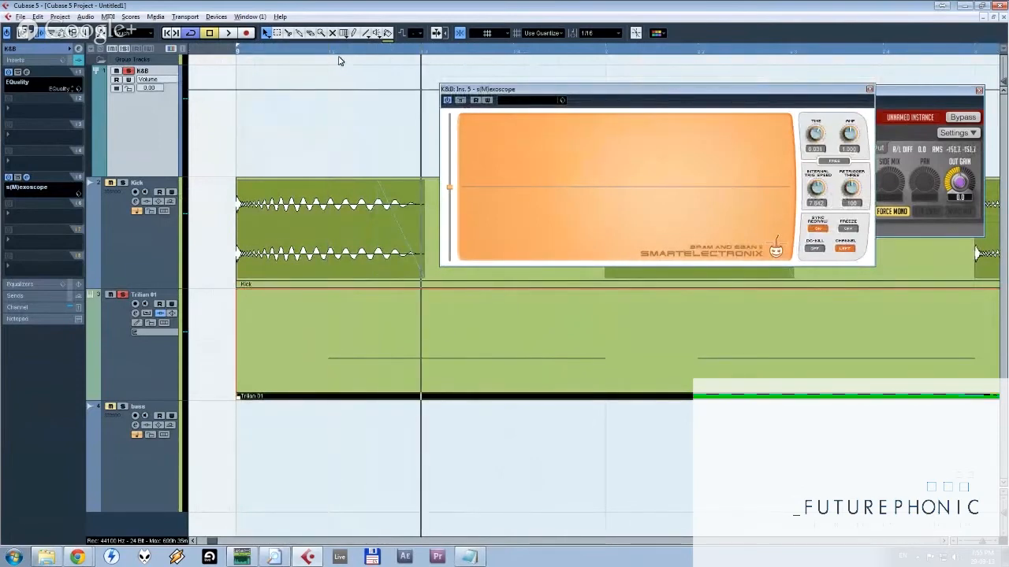
key(super)
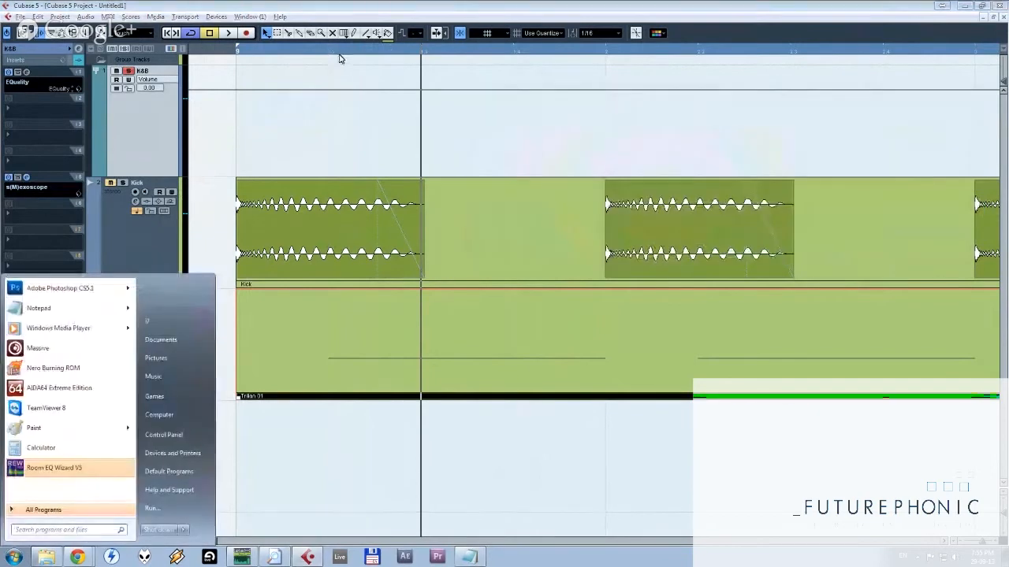
key(super)
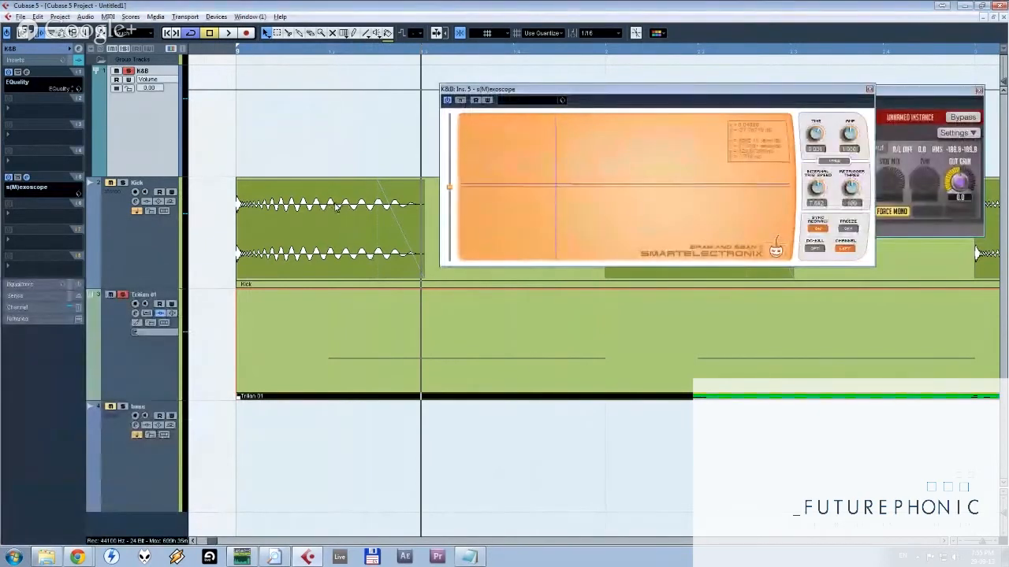
click(370, 129)
drag(510, 90, 819, 105)
key(3)
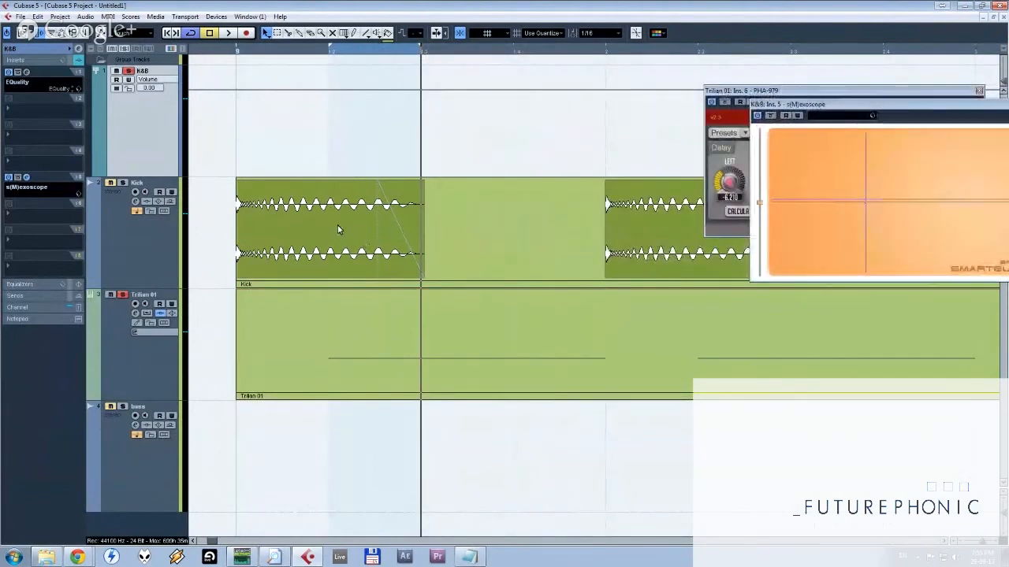
click(338, 228)
Try splitting the Kick event at the range's end and the Trilian 01 part at both range edges, and undo those splits.
click(418, 250)
click(321, 360)
click(418, 350)
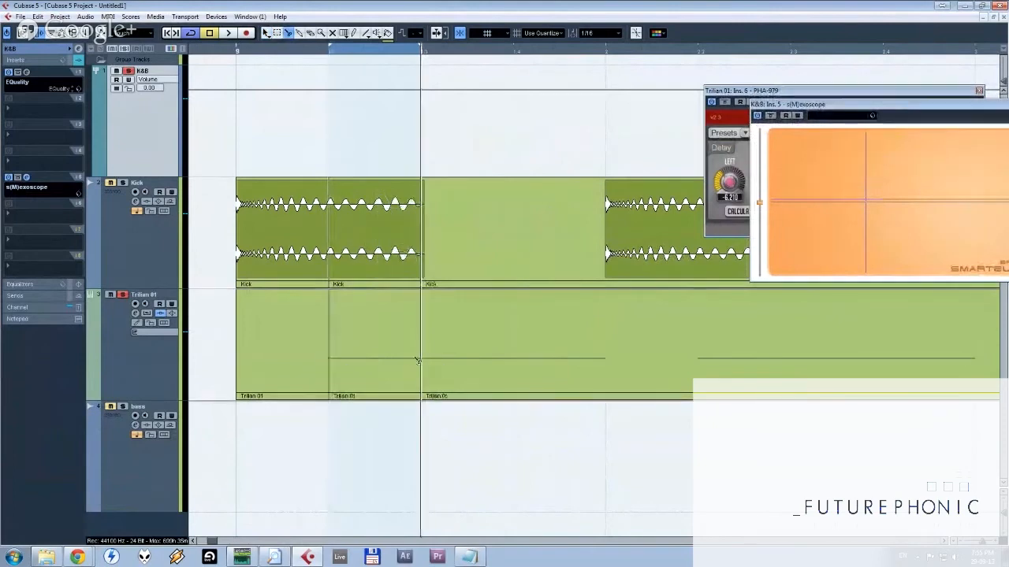
key(1)
drag(379, 439, 381, 253)
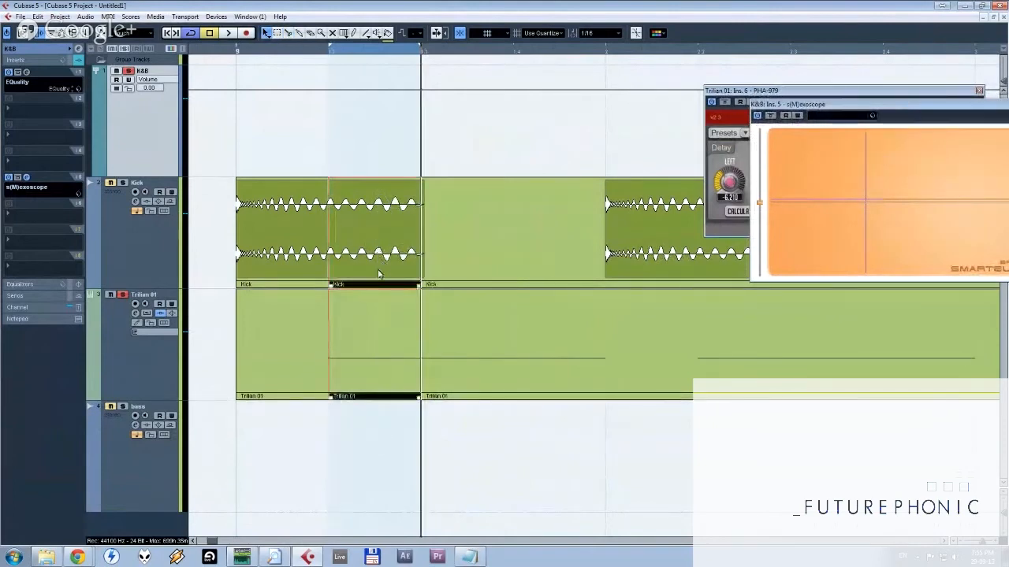
key(ctrl+z)
key(ctrl+z)
key(ctrl+z)
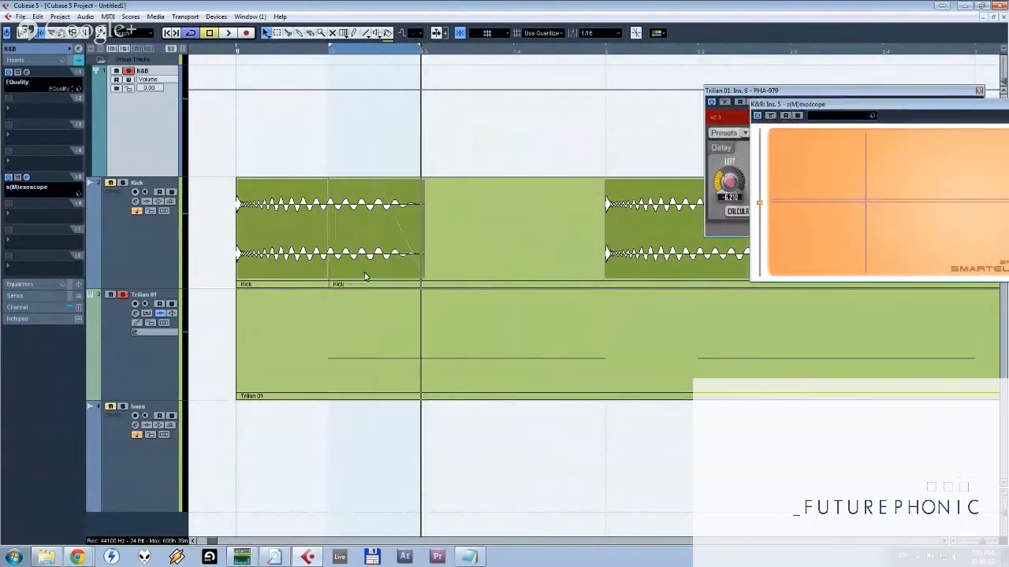
Solo the Kick track alongside Trilian 01.
click(124, 366)
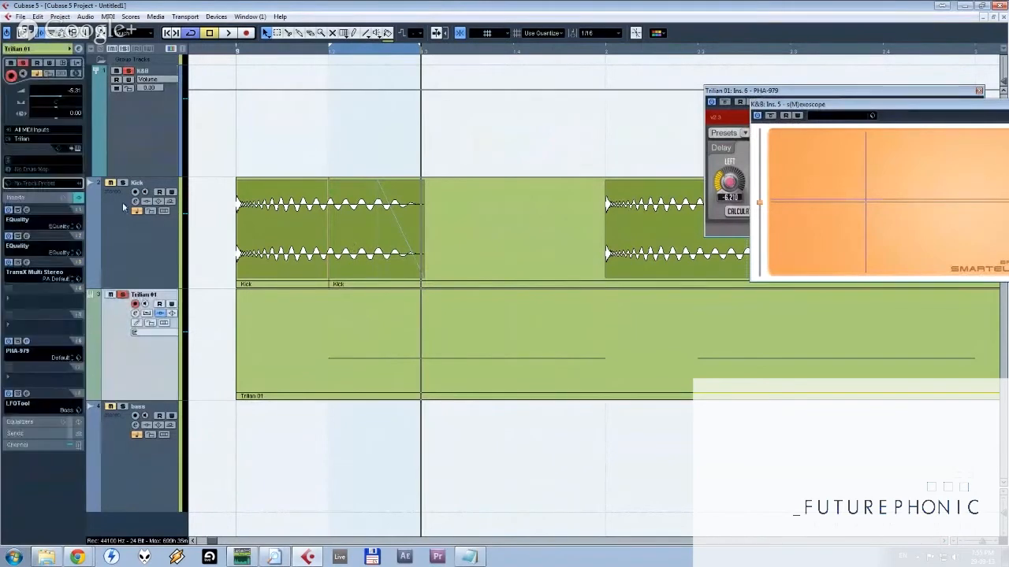
click(123, 185)
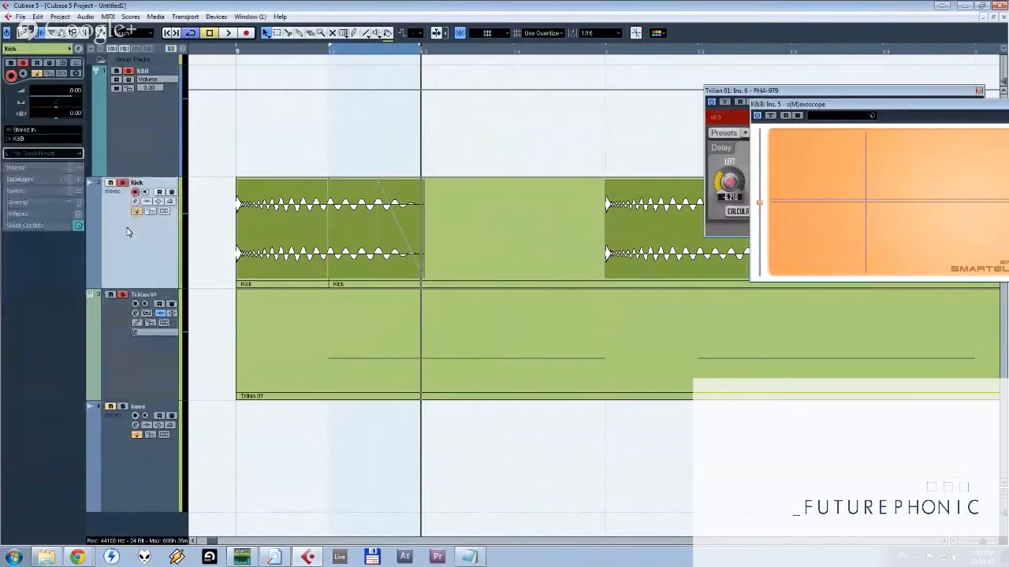
Export the locator range as a wave file named 1 and bring it into the project as an audio track.
key(ctrl+shift+e)
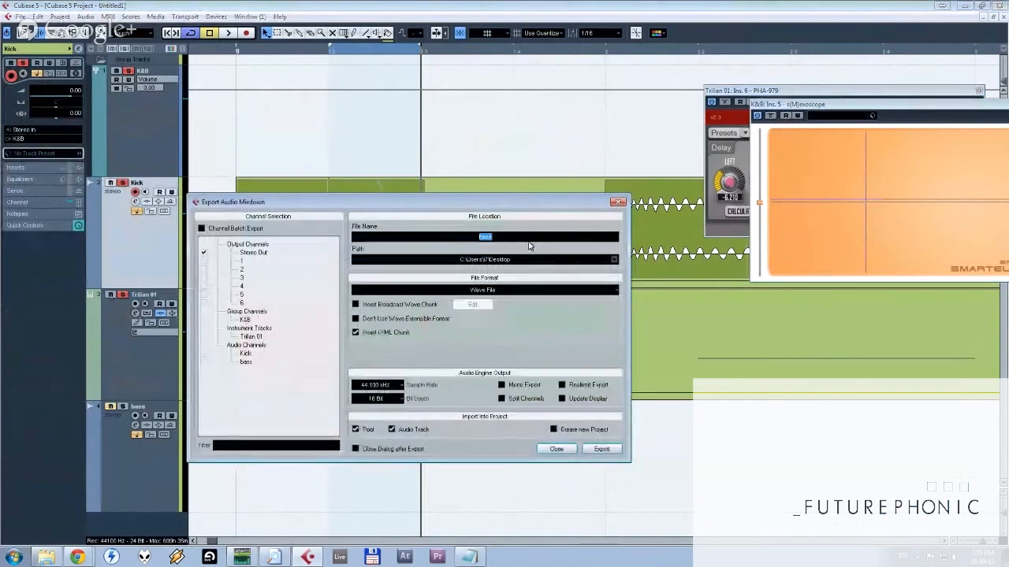
click(602, 449)
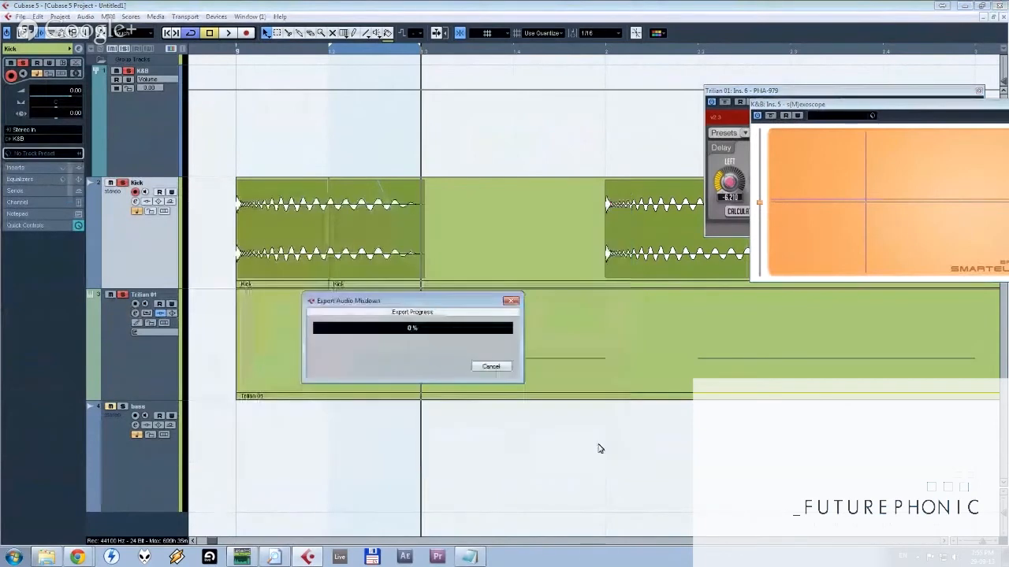
key(Return)
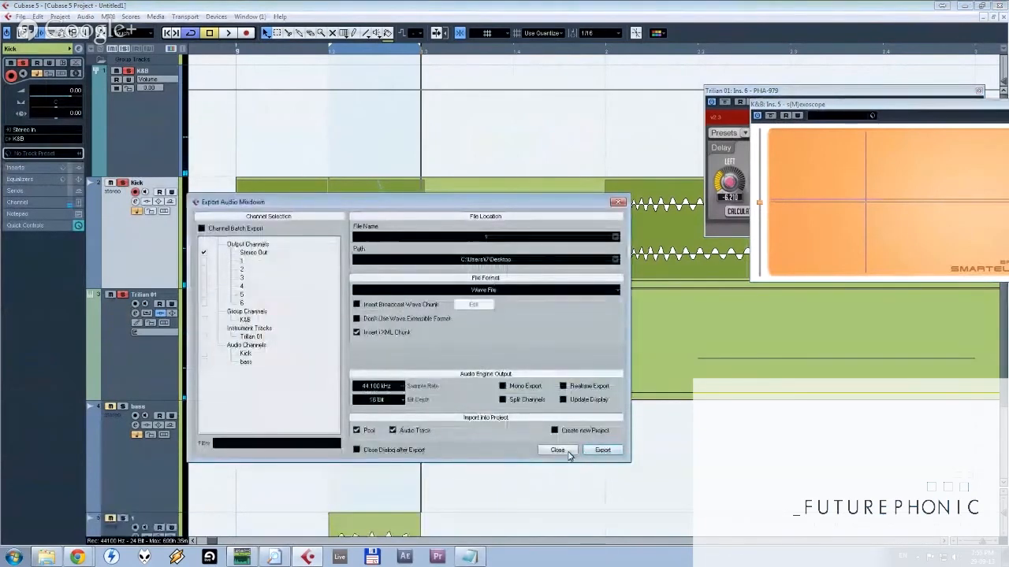
click(554, 448)
Turn on left-channel phase inversion in Trilian 01's PHA-979, export the range as 2 and import it as an audio track.
key(Down)
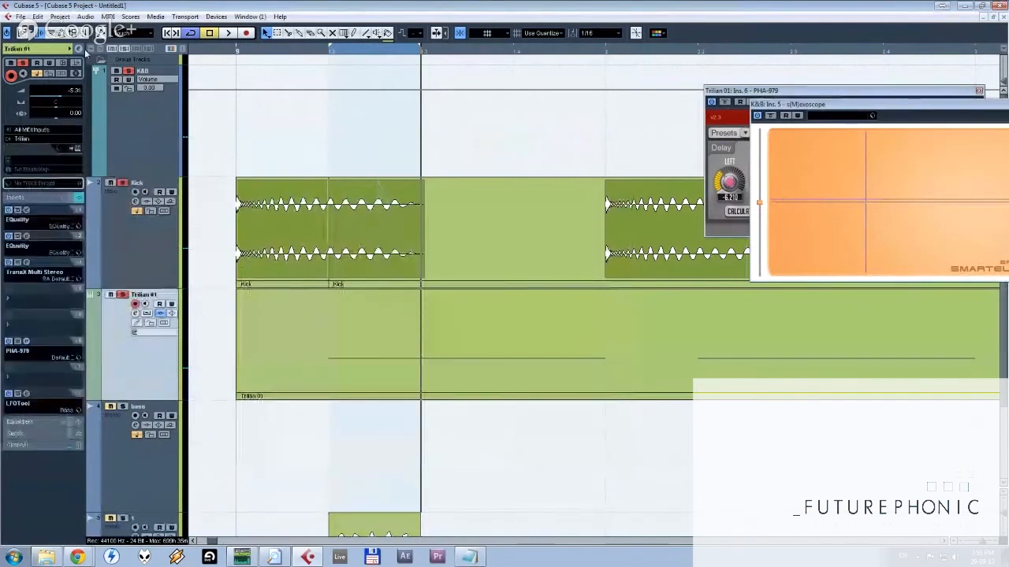
click(792, 93)
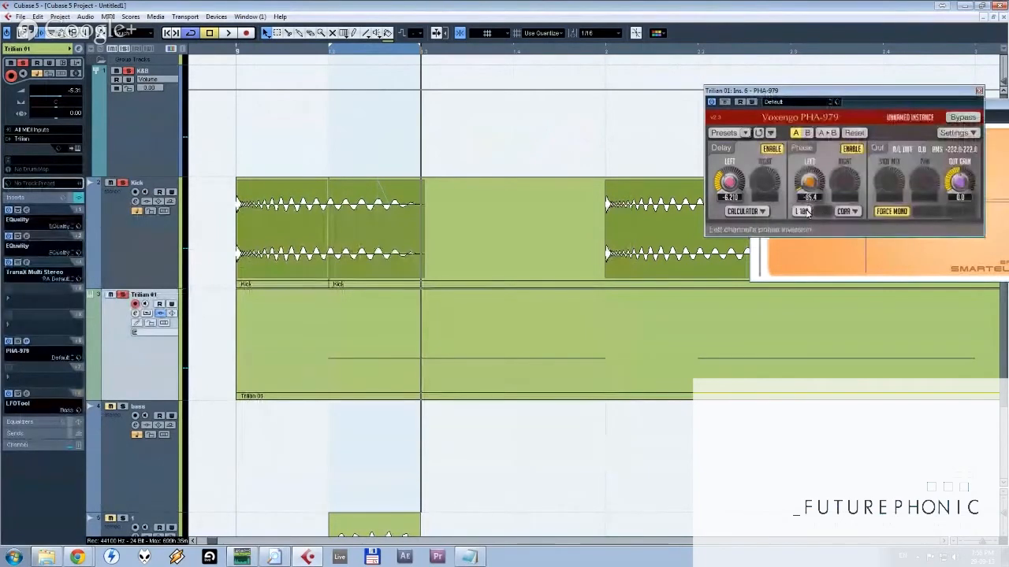
click(805, 211)
key(ctrl+shift+e)
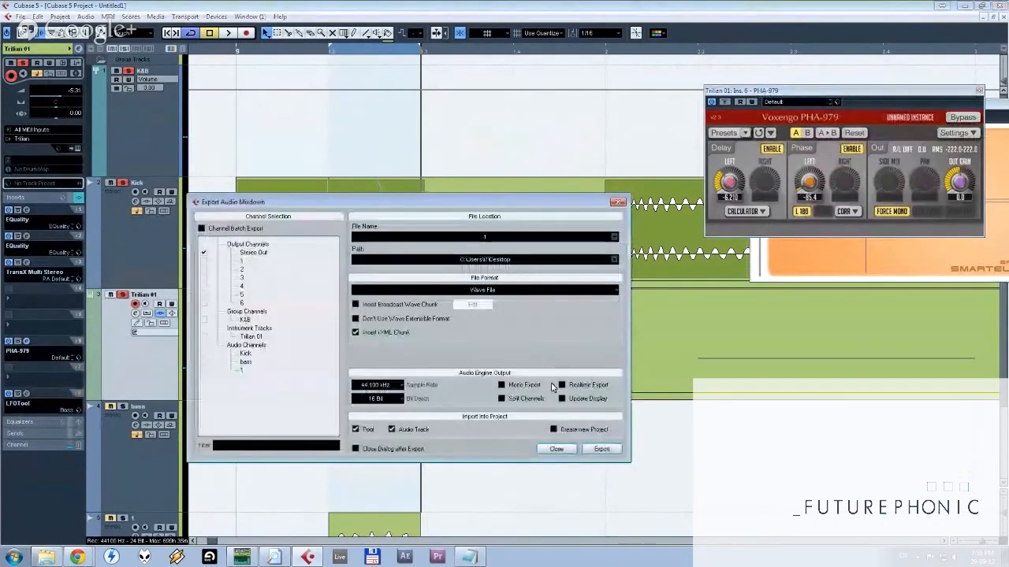
click(506, 238)
text(2)
click(601, 448)
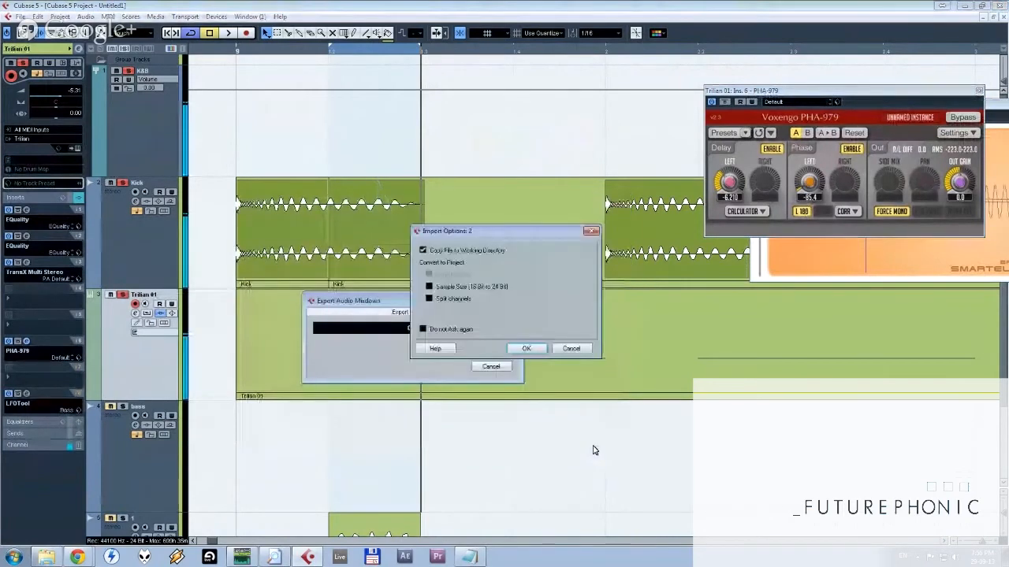
click(523, 350)
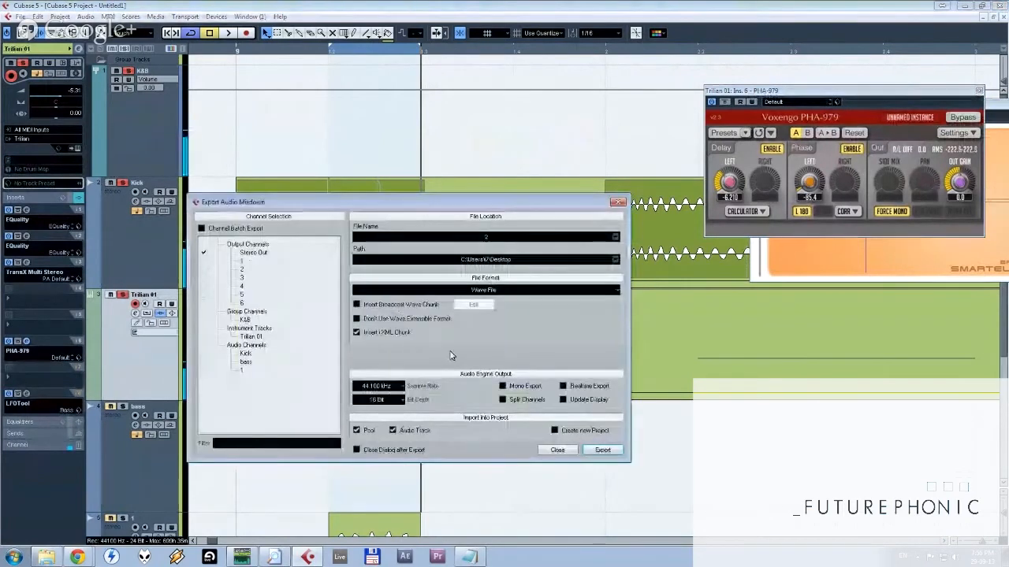
click(557, 450)
Set the locator range over the whole first beat and undo the mixdown imports and the Kick event split.
scroll(489, 416, down, 3)
scroll(412, 288, up, 3)
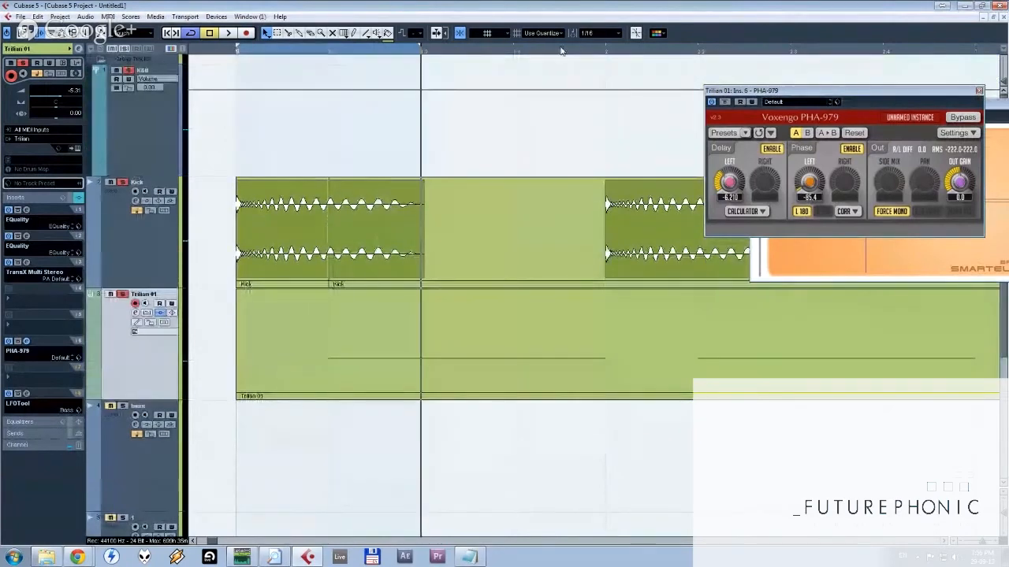
alt+click(599, 52)
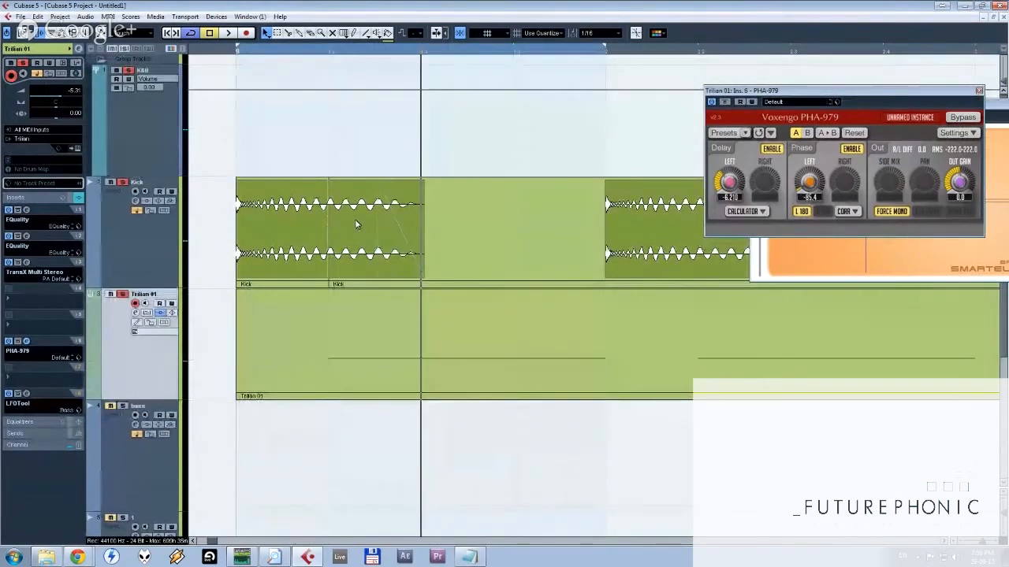
key(ctrl+z)
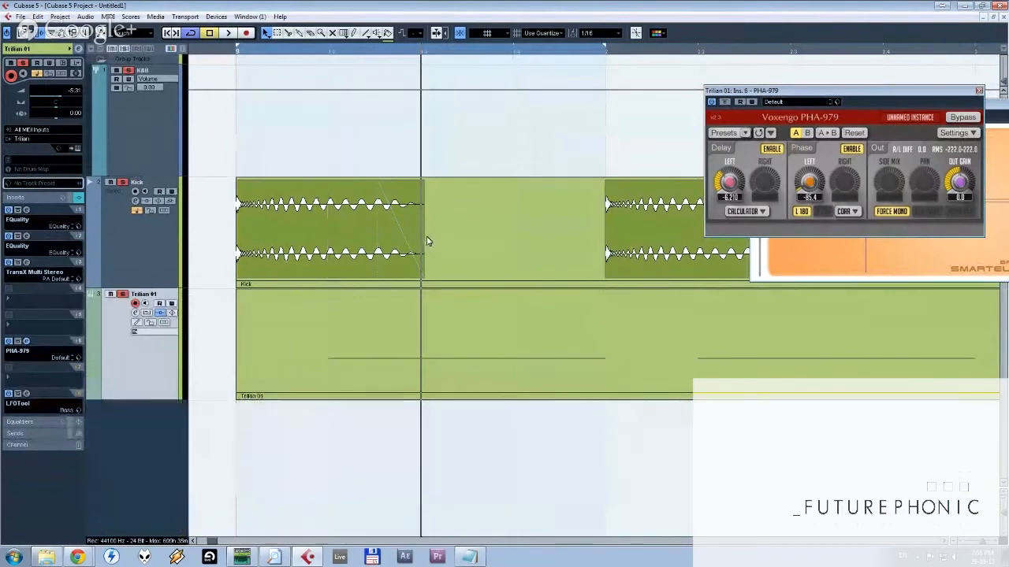
Export the first beat's mixdown as 1, overwriting the existing file, and import it as a new audio track.
key(ctrl+e)
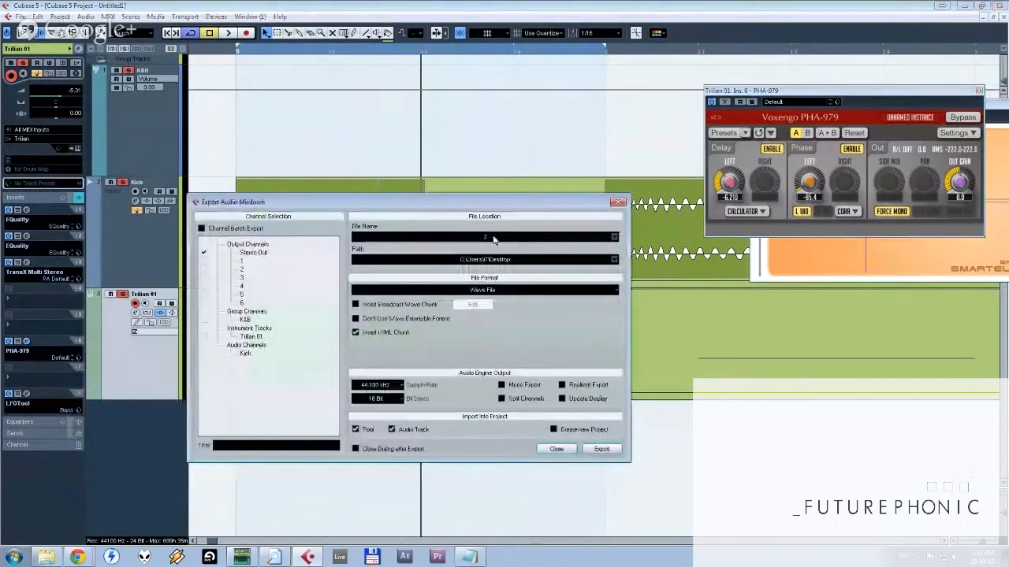
text(1)
click(601, 448)
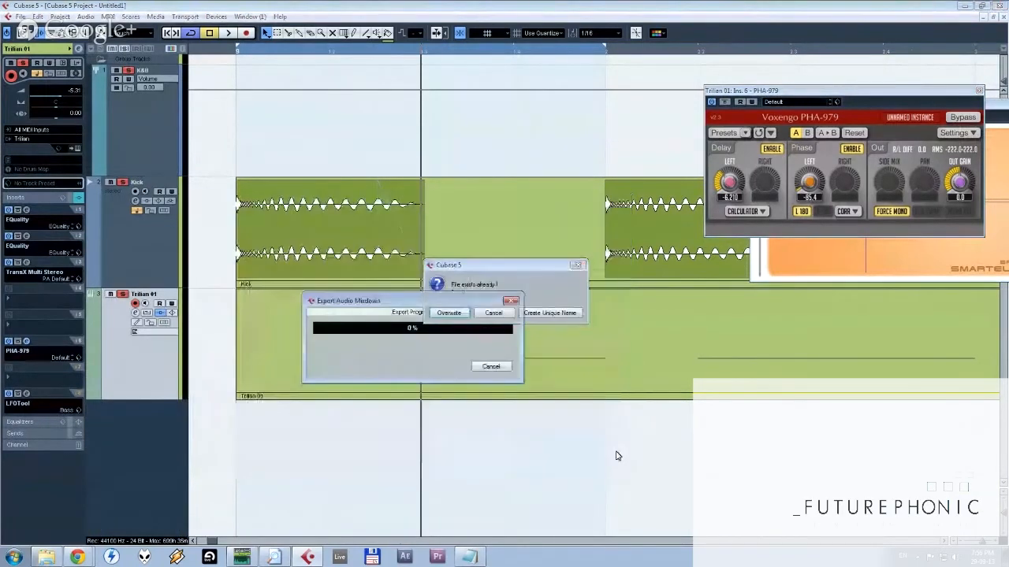
key(Return)
key(Return)
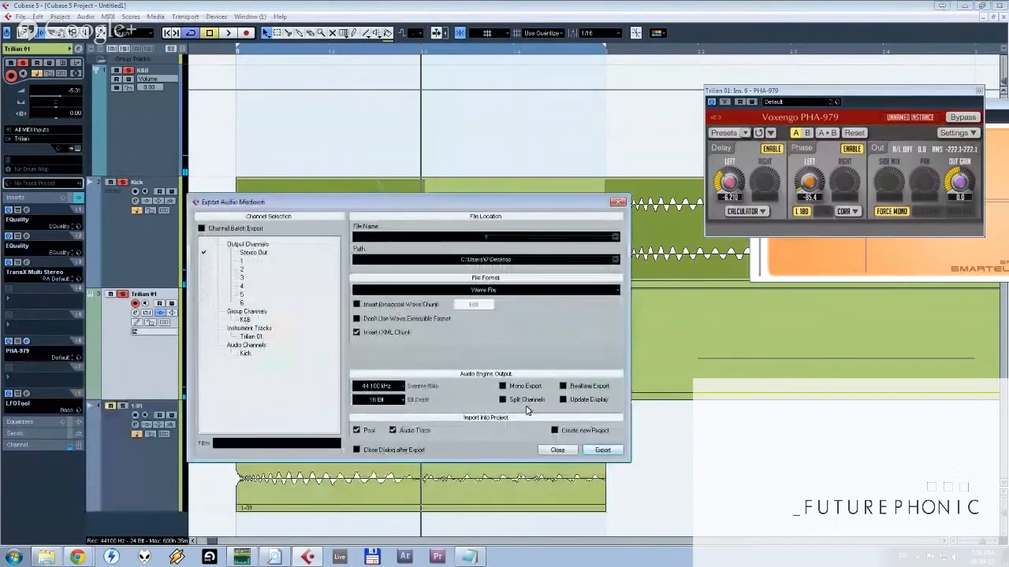
key(Escape)
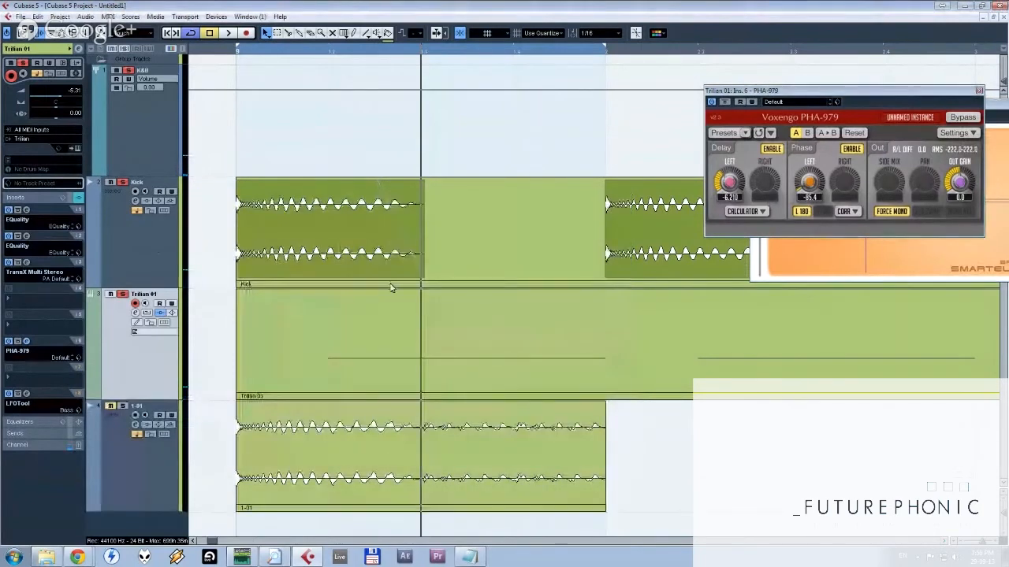
Turn off PHA-979's left-channel phase inversion and export the first beat as 2, importing it as new media on another track.
click(798, 209)
key(ctrl+e)
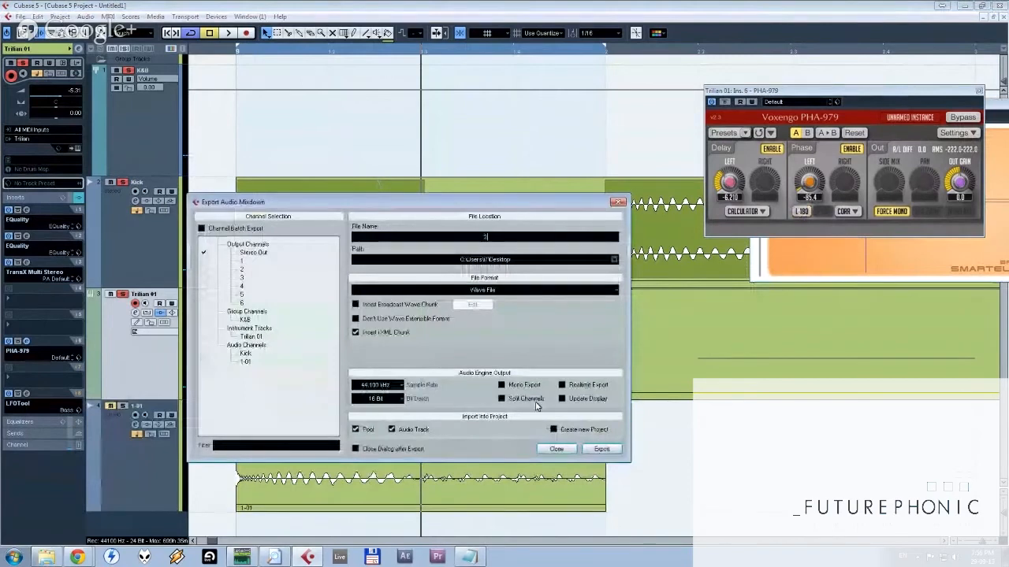
click(588, 450)
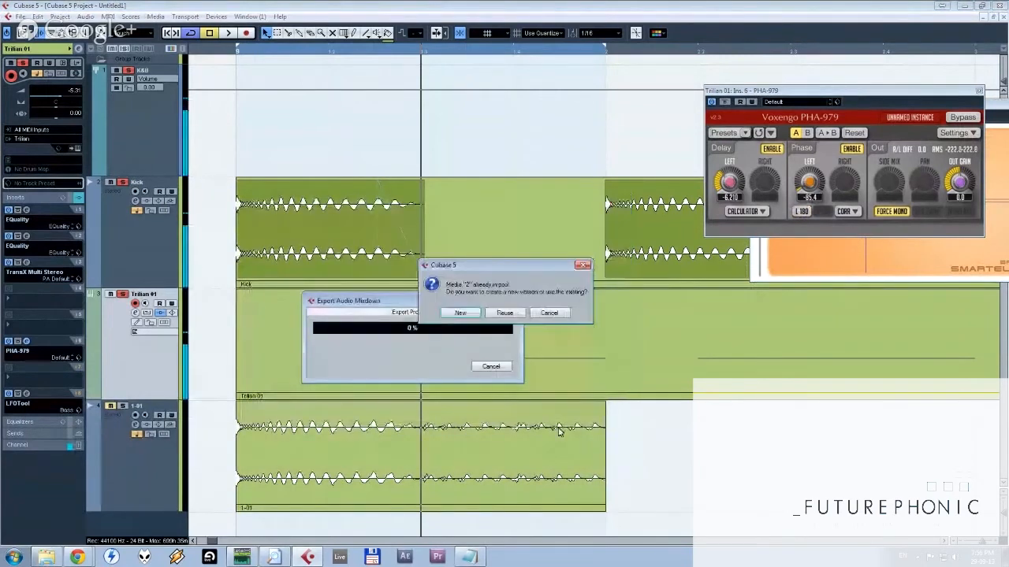
click(460, 313)
click(518, 349)
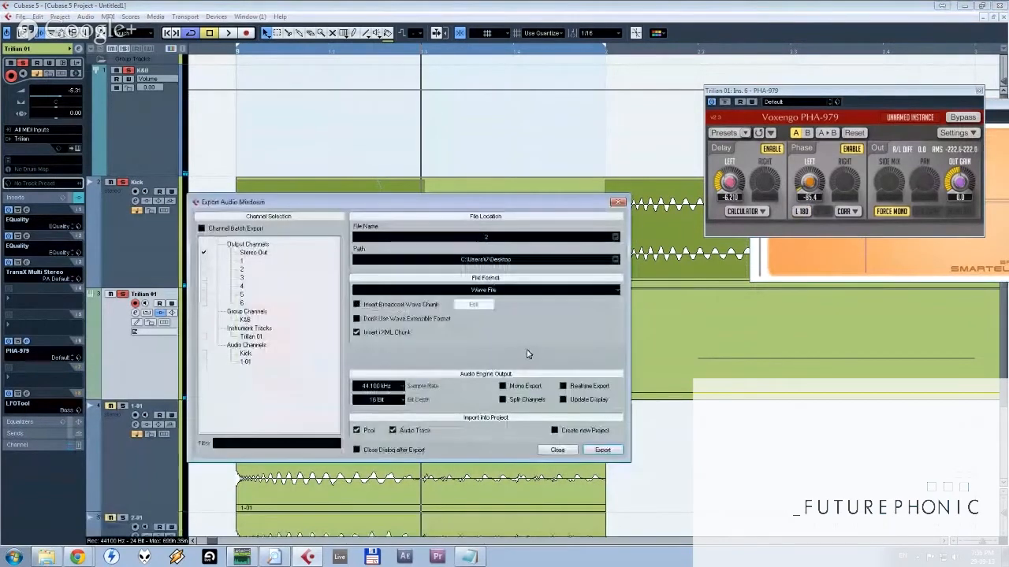
click(557, 450)
Enlarge the two exported mixdown tracks and compare their kick and bass waveforms around the first beat's second sixteenth.
scroll(529, 349, down, 2)
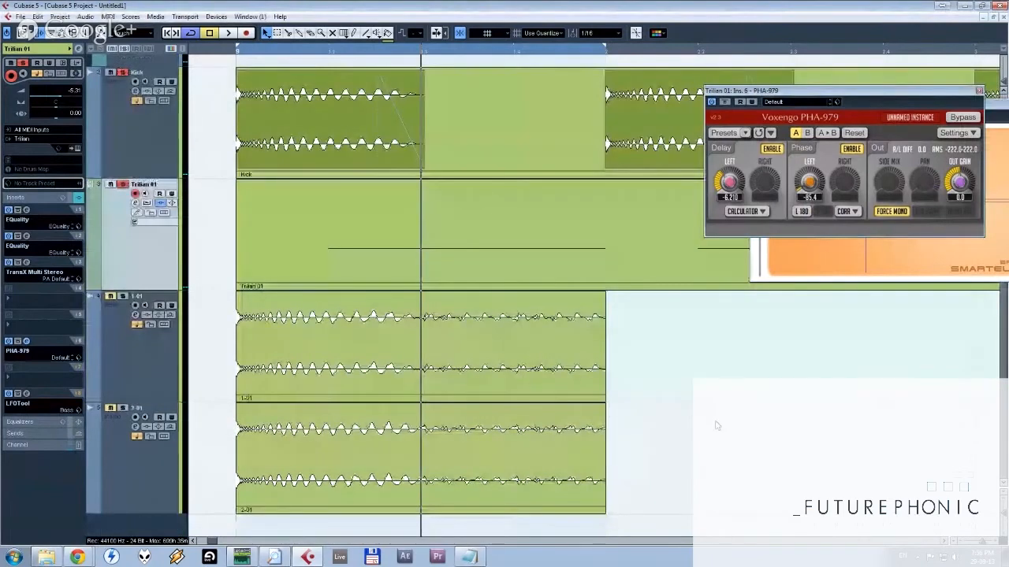
click(149, 378)
shift+click(140, 455)
key(ctrl+Down)
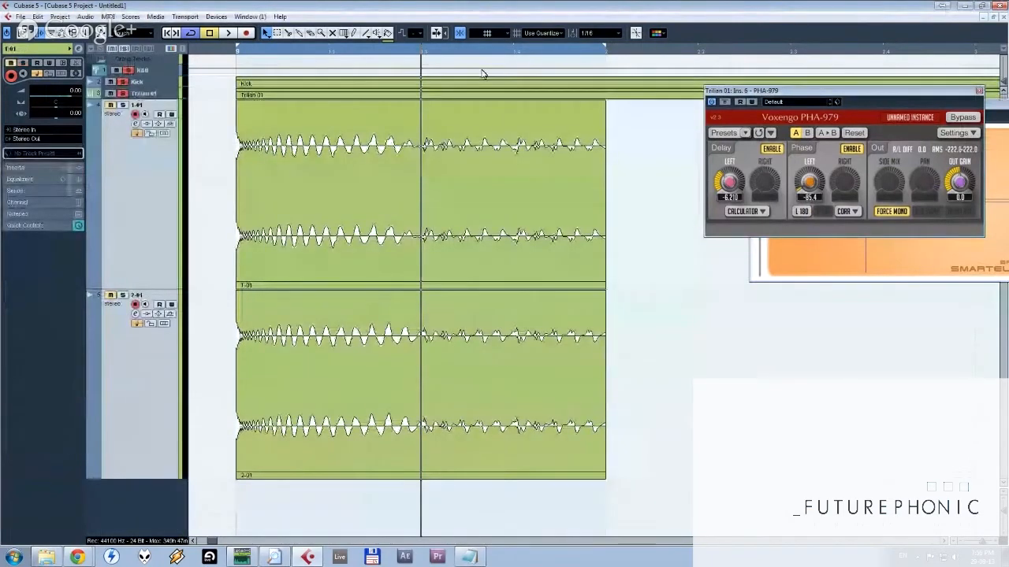
mouse_move(428, 54)
mouse_down()
mouse_move(417, 76)
mouse_move(430, 63)
mouse_up()
drag(342, 206, 489, 206)
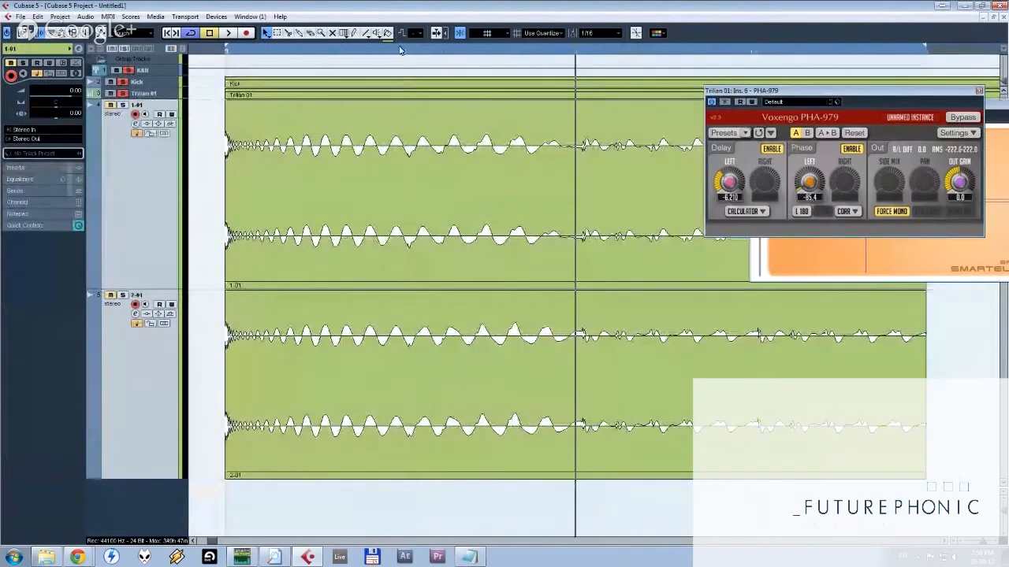
click(399, 49)
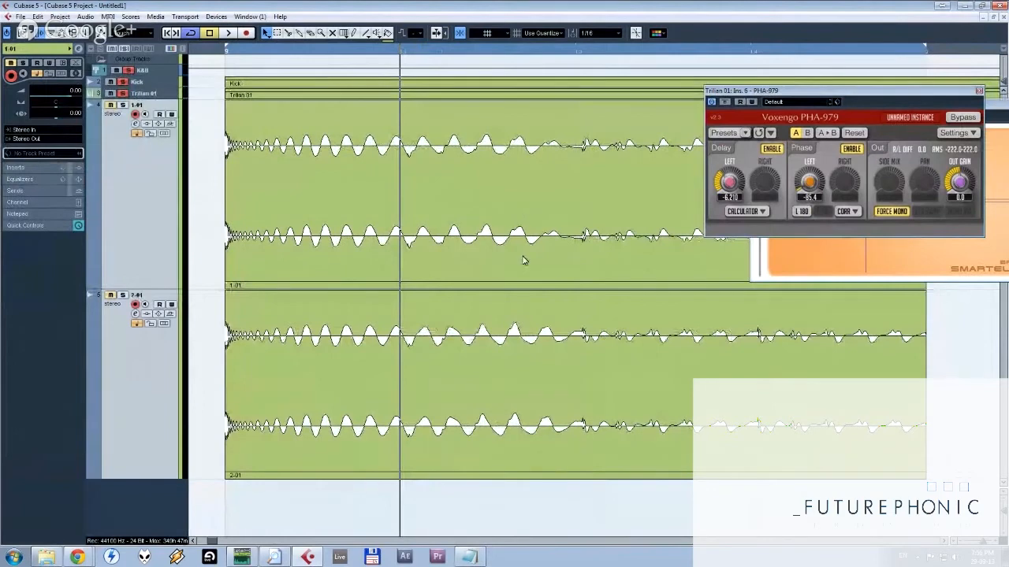
click(484, 224)
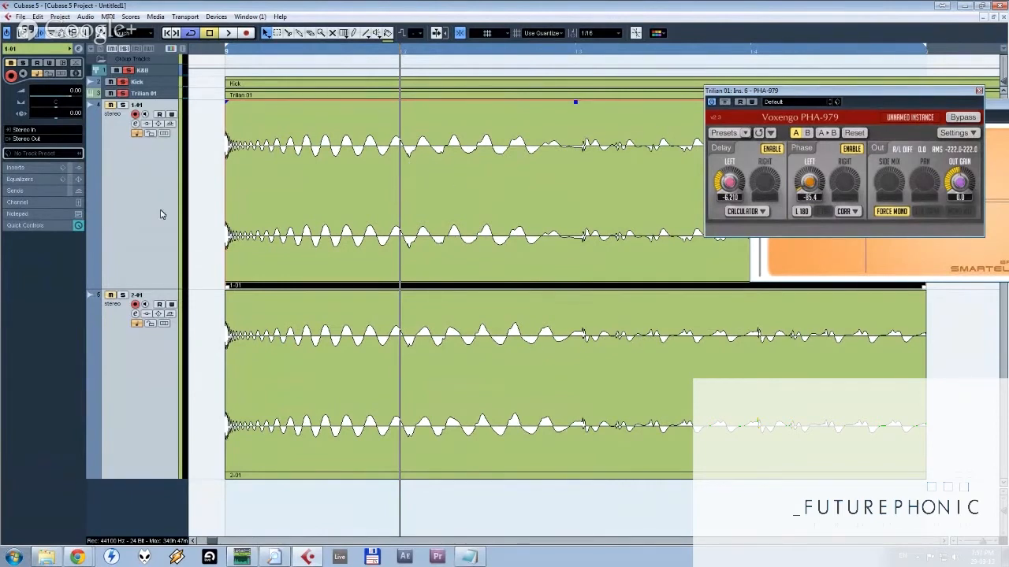
click(210, 263)
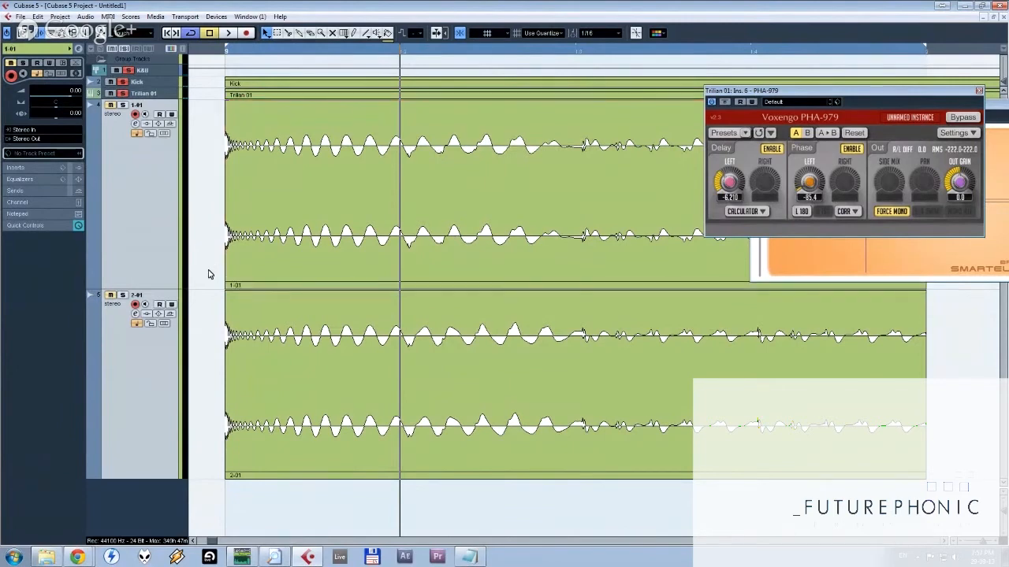
Delete the two exported mixdown tracks from the project.
key(Delete)
key(g)
key(g)
key(g)
key(g)
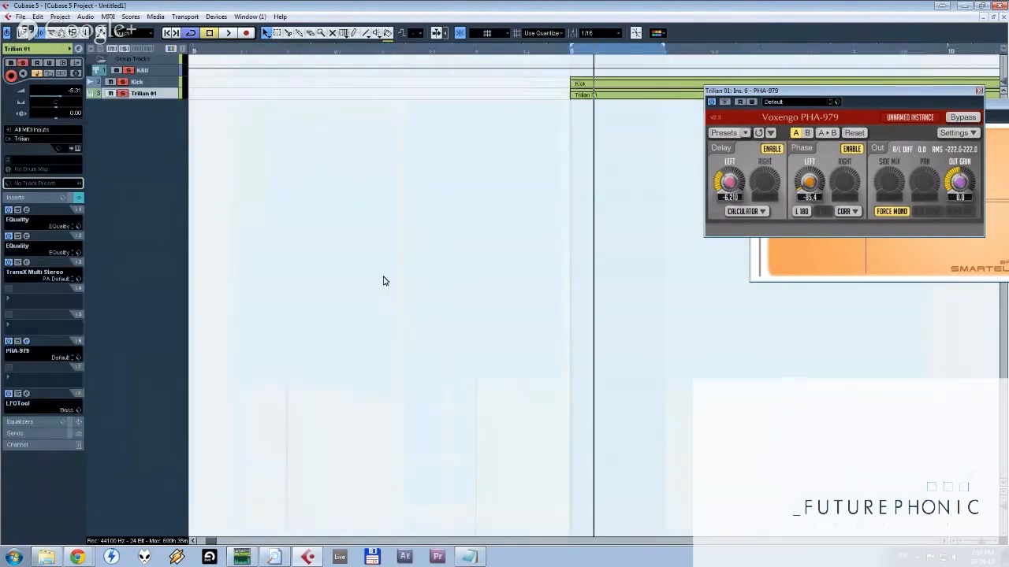
Enlarge the Kick and Trilian 01 rows, arrange the PHA-979 window beside s(M)exoscope, and play the first beat in a loop.
drag(637, 244, 441, 239)
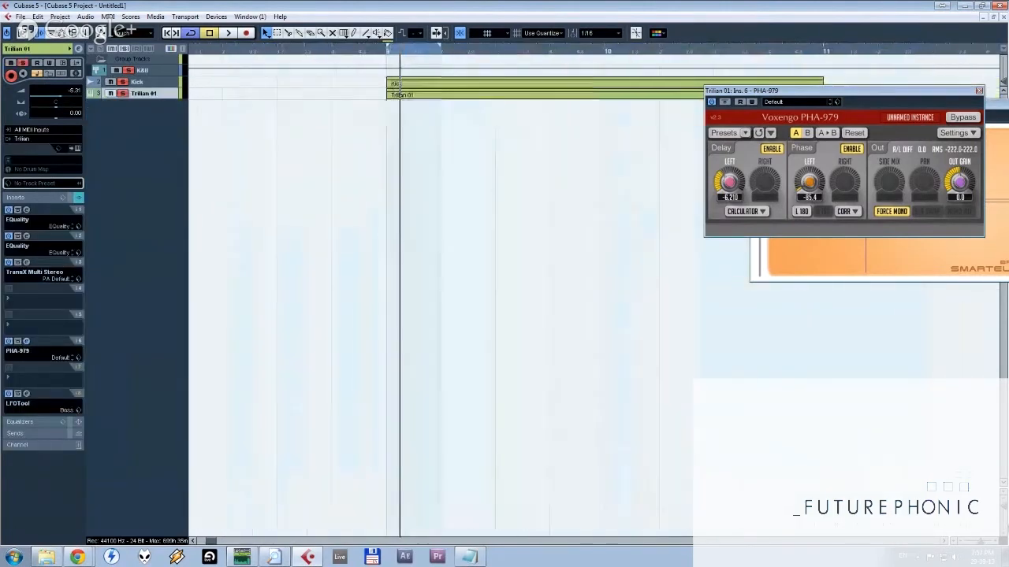
drag(1003, 496, 1005, 528)
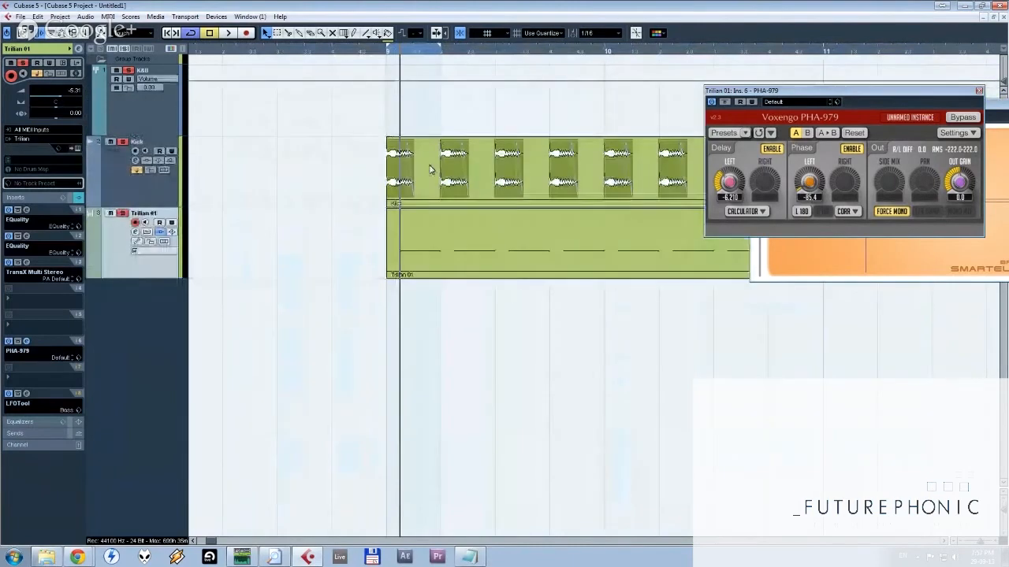
drag(788, 90, 887, 274)
click(950, 160)
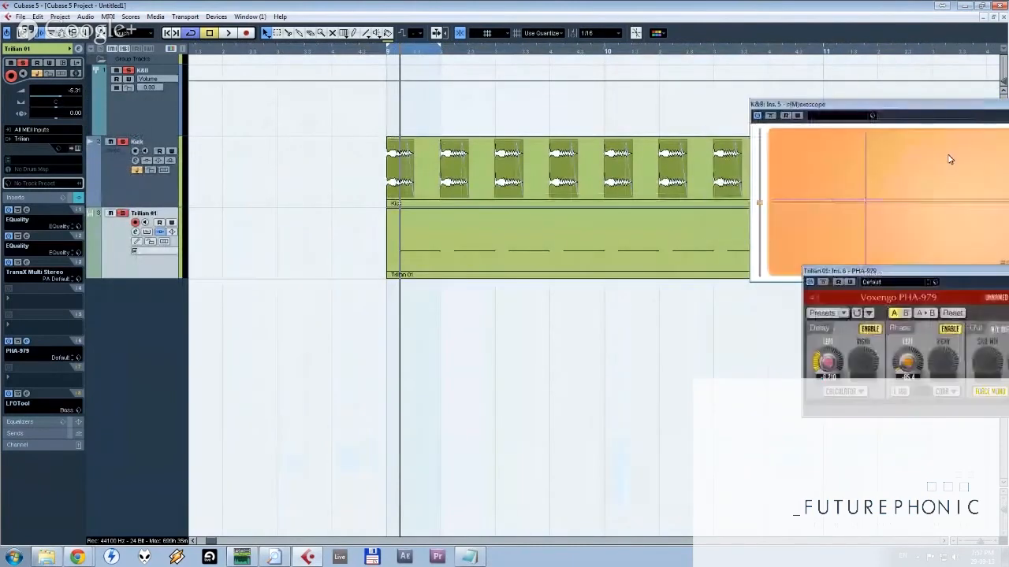
drag(924, 114, 773, 142)
key(space)
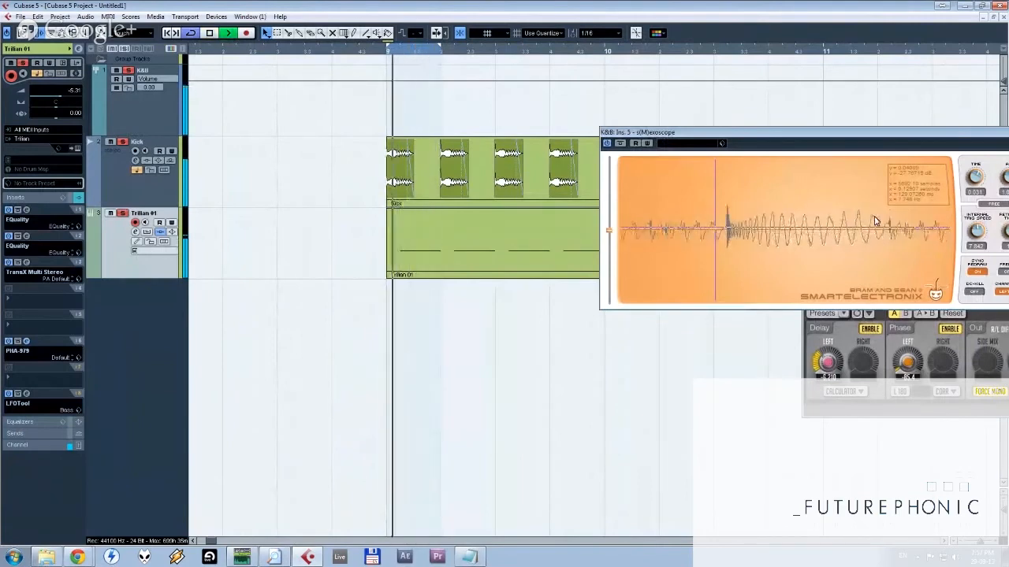
click(851, 343)
drag(899, 277, 435, 277)
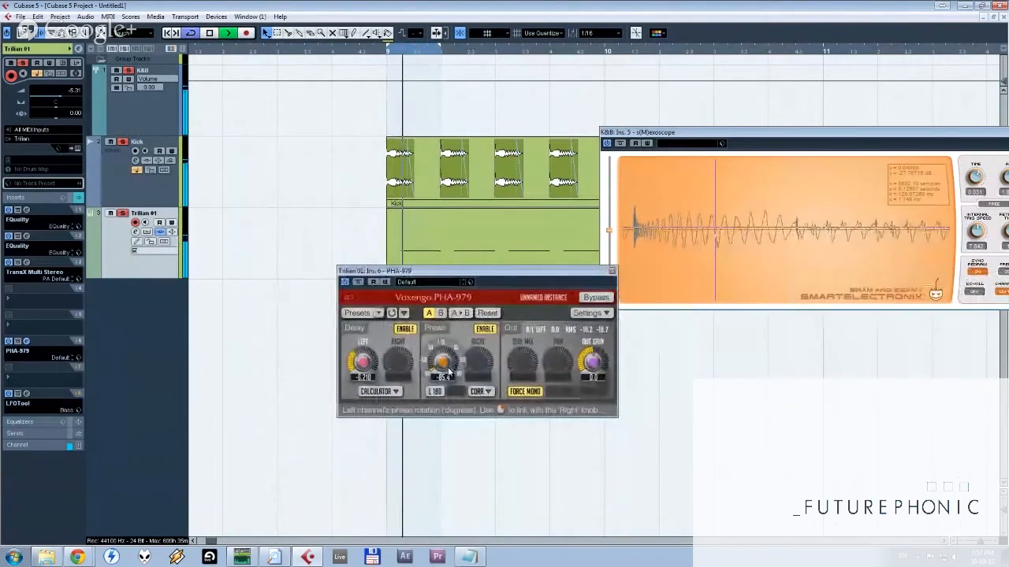
Examine the Kick alone on the oscilloscope with Trilian 01 unsoloed, and solo Trilian 01 again.
key(space)
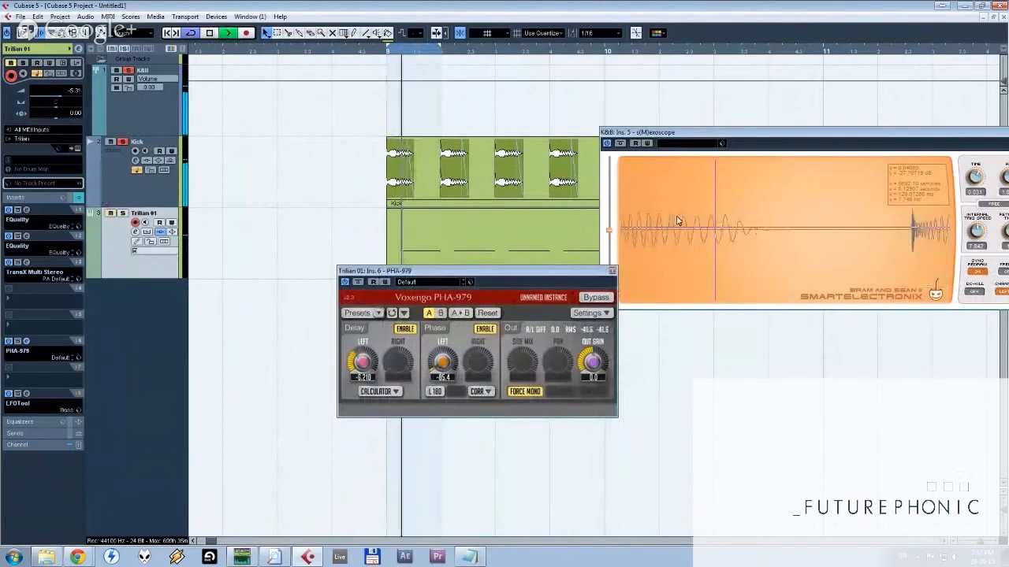
key(space)
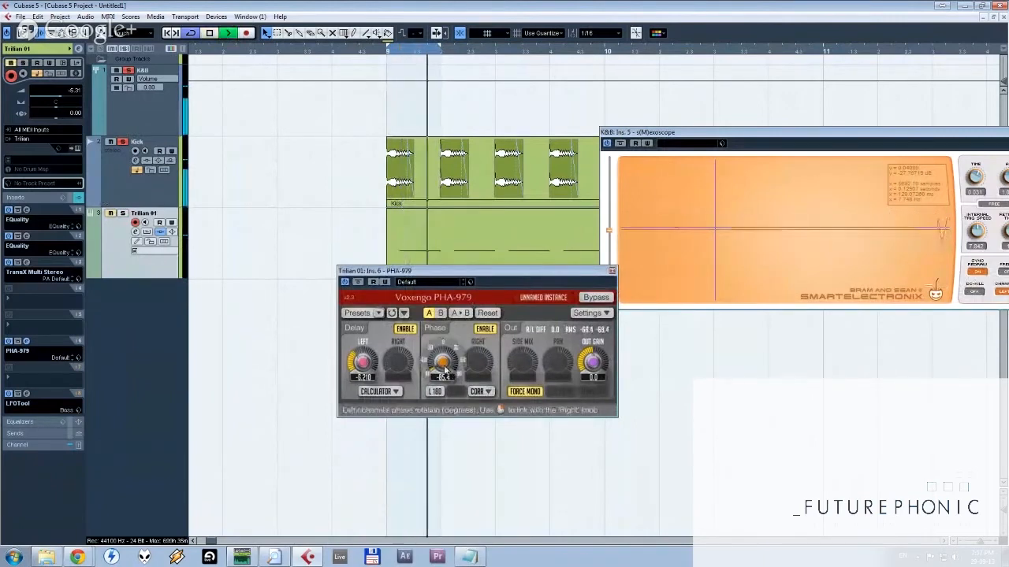
click(122, 213)
Adjust Trilian 01's PHA-979 during playback, setting left phase to -5.1 degrees and left delay to -7.522.
key(space)
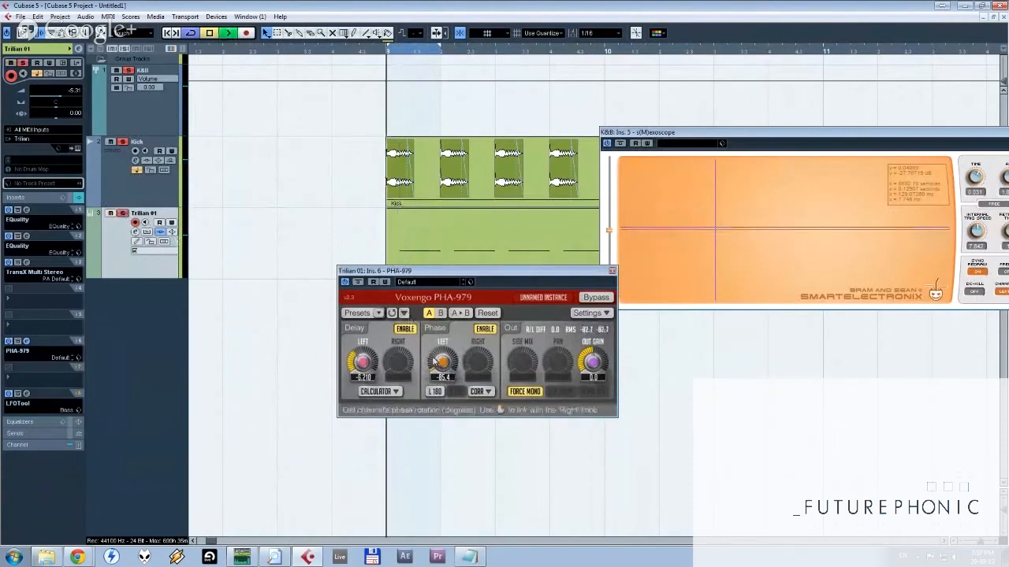
drag(442, 363, 443, 352)
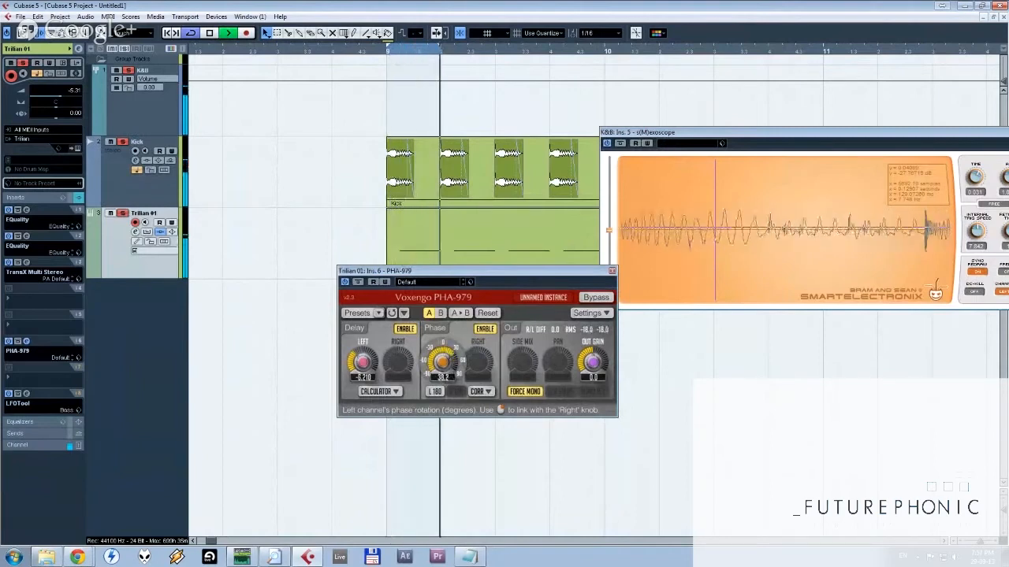
drag(441, 361, 441, 383)
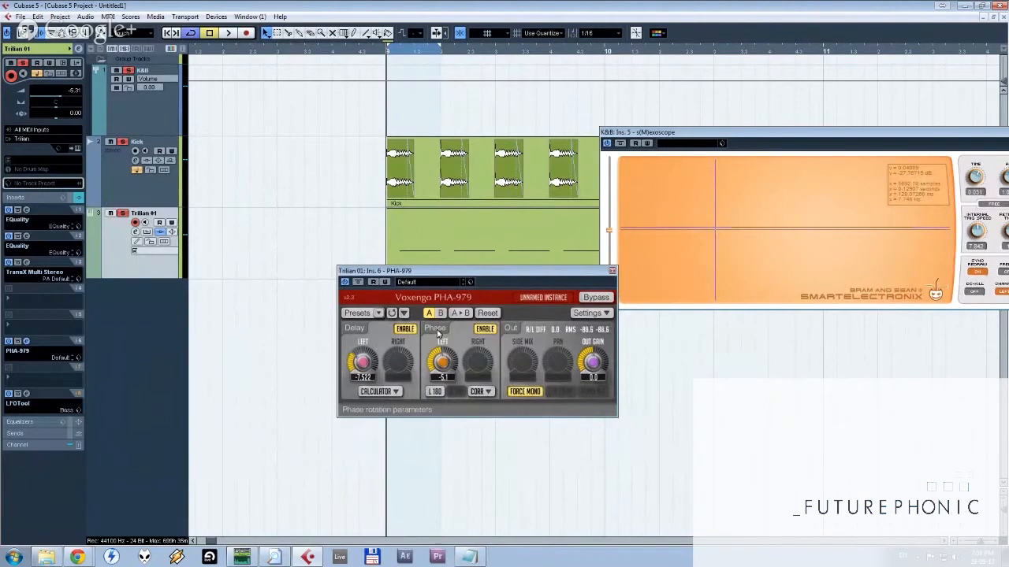
Play the kick and bass looped over bars 9 to 11, and close Trilian 01's PHA-979 window.
drag(450, 274, 611, 274)
scroll(464, 128, right, 4)
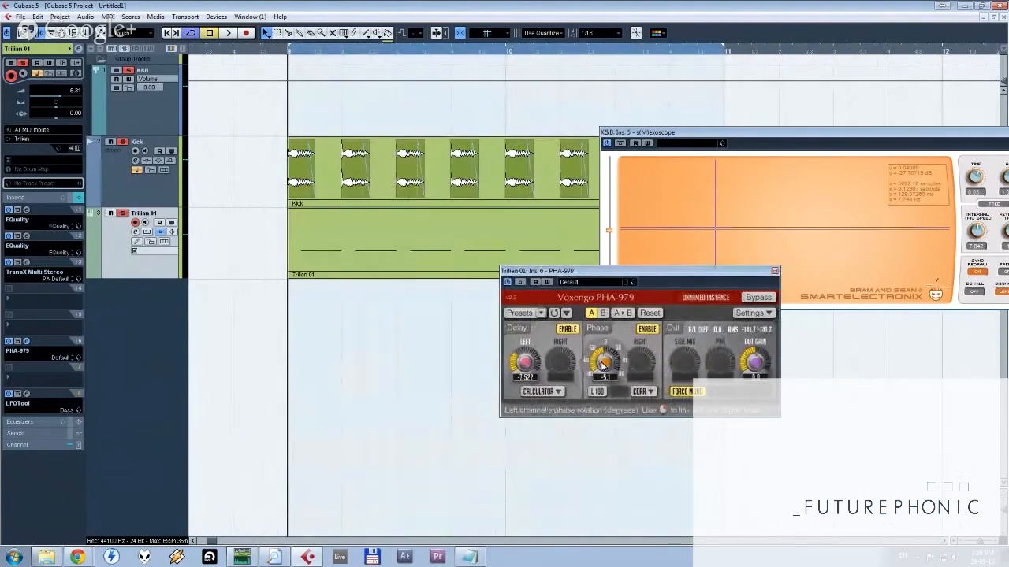
key(space)
click(775, 271)
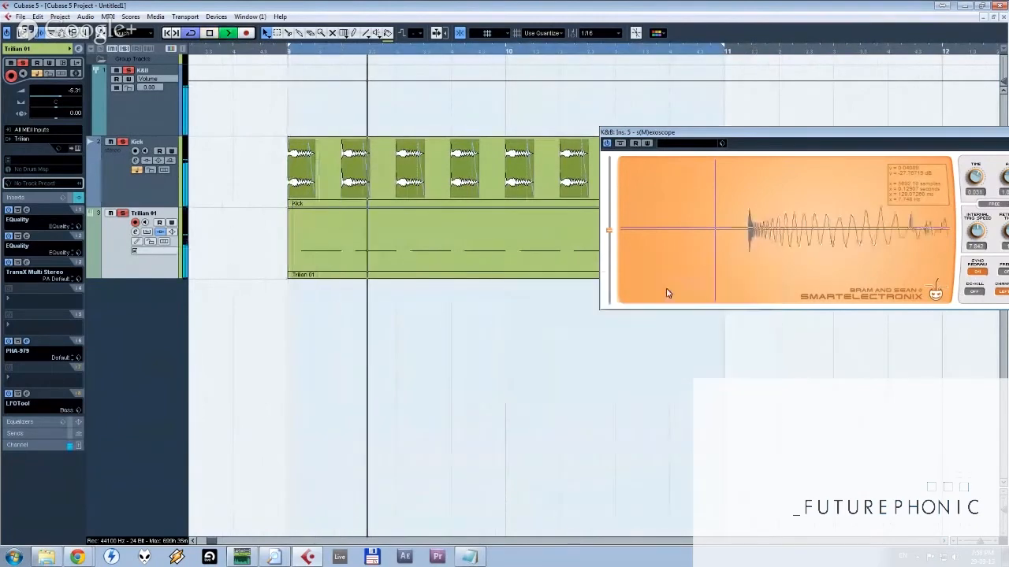
Compare playback with Trilian 01's TransX Multi Stereo bypassed and active, and close the TransX and s(M)exoscope windows.
click(27, 263)
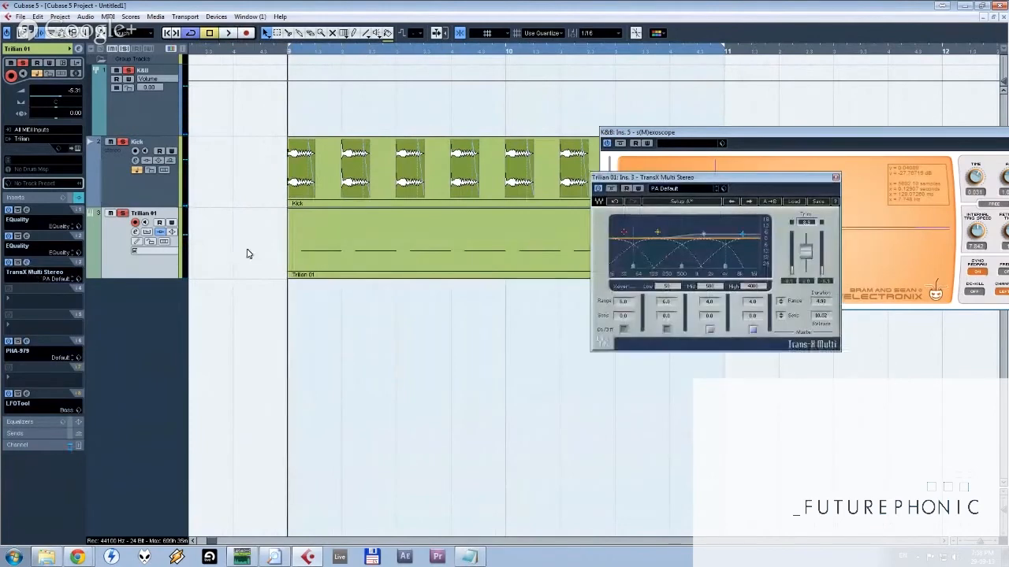
key(space)
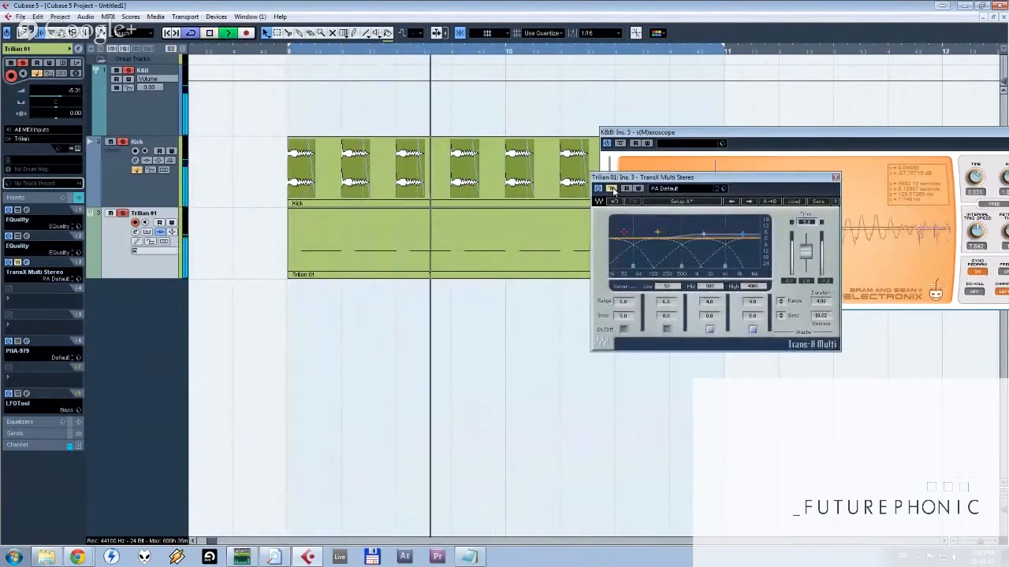
click(836, 177)
key(space)
drag(860, 138, 663, 223)
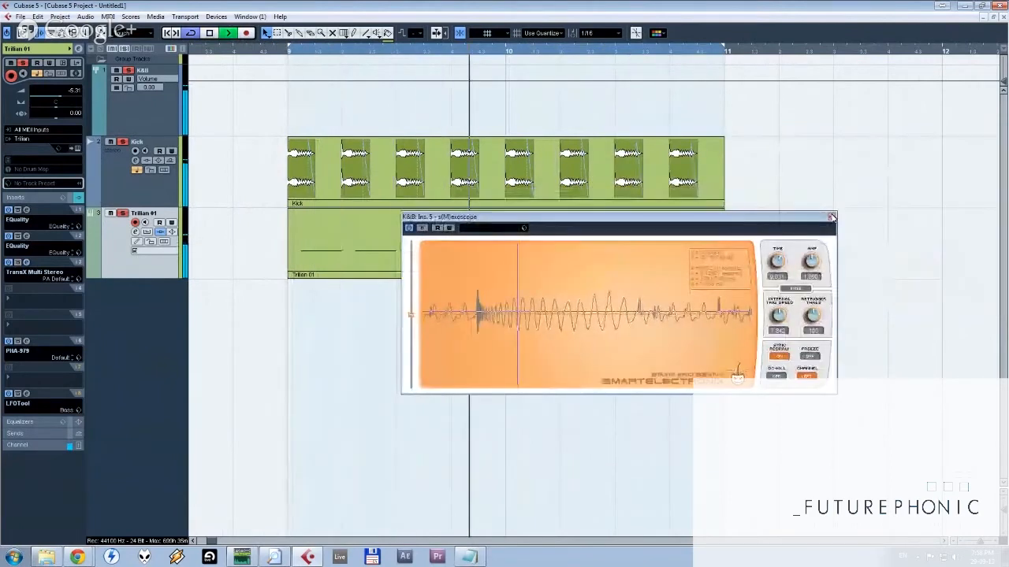
click(831, 223)
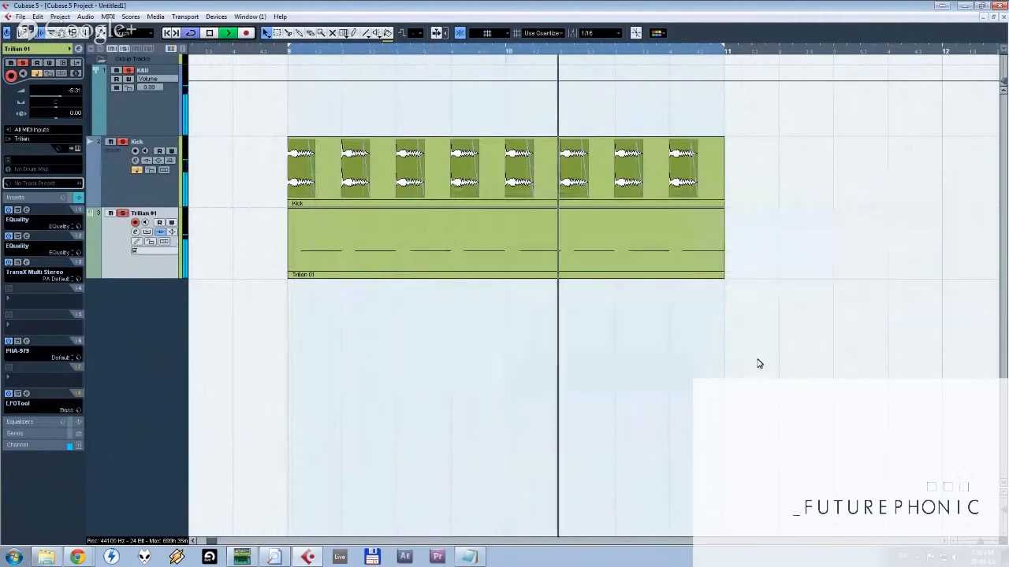
key(space)
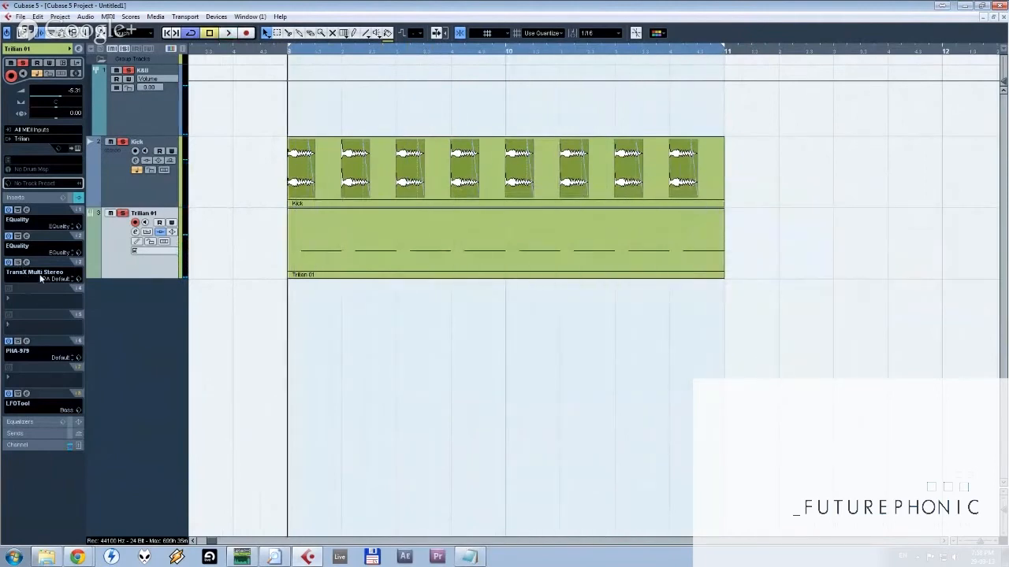
Insert C4 Stereo in Trilian 01's fourth insert slot and set its crossovers to 44, 525 and 4425 Hz beside TransX Multi Stereo.
click(41, 314)
mouse_move(75, 387)
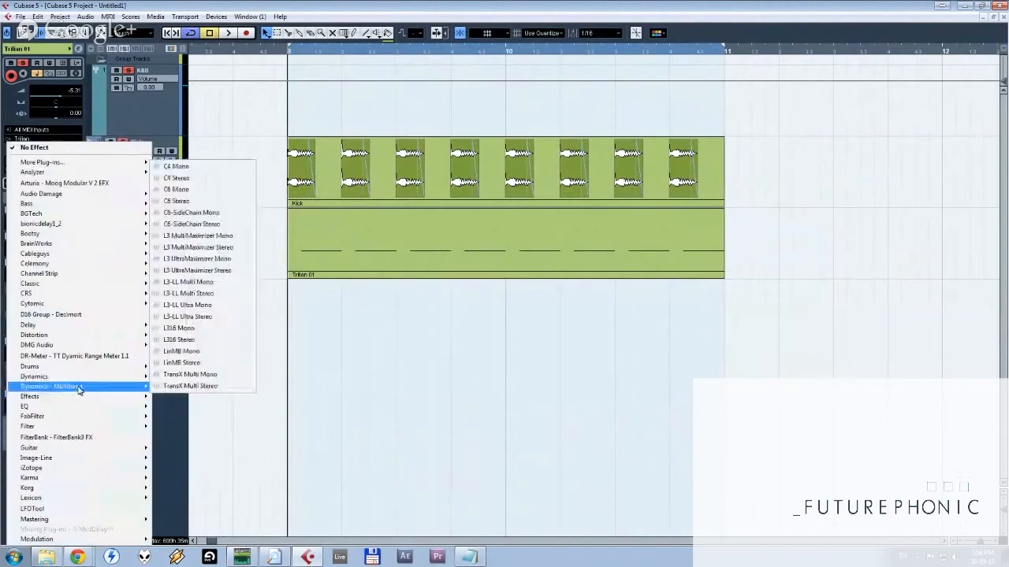
click(176, 178)
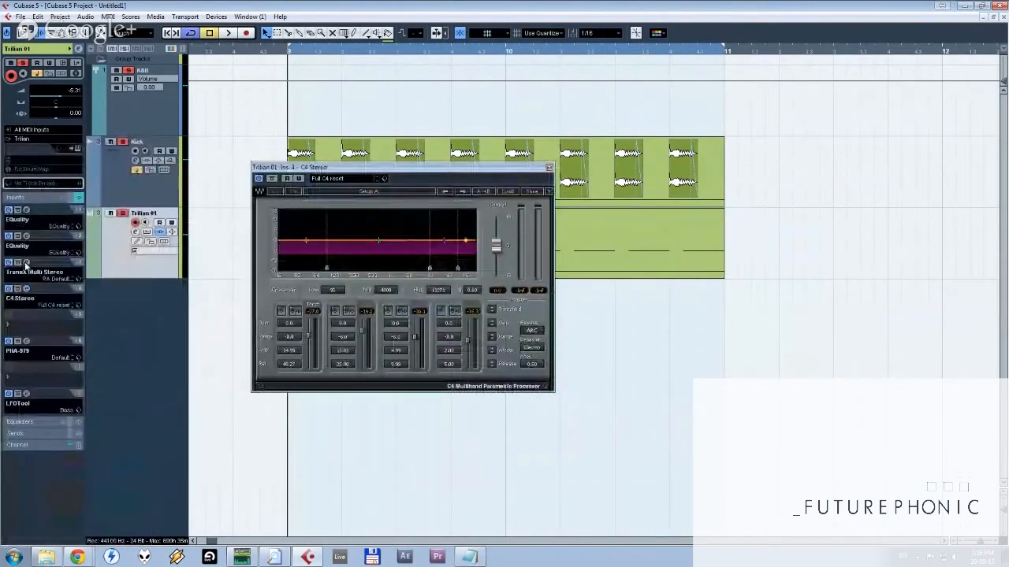
click(27, 264)
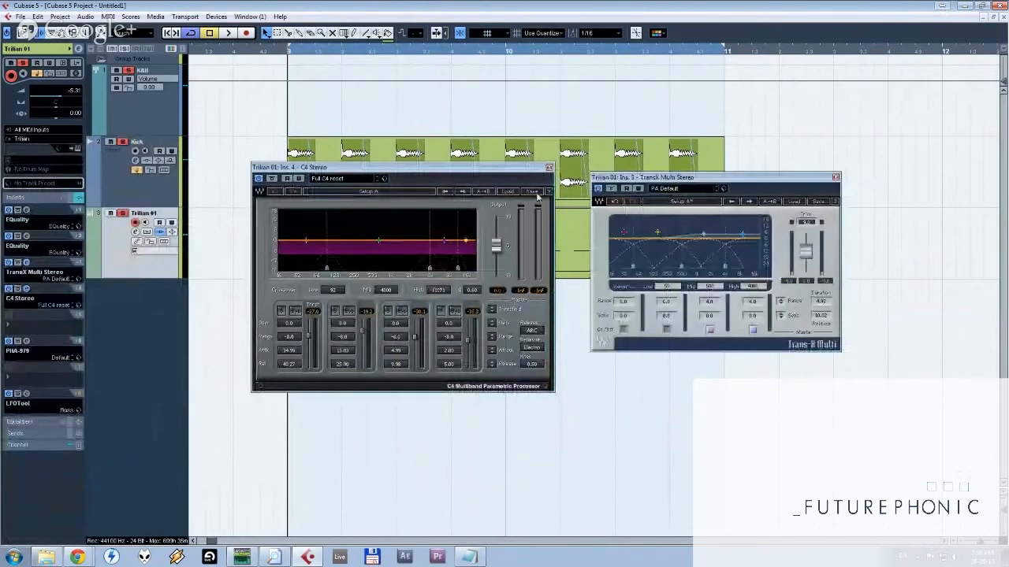
drag(431, 273, 306, 269)
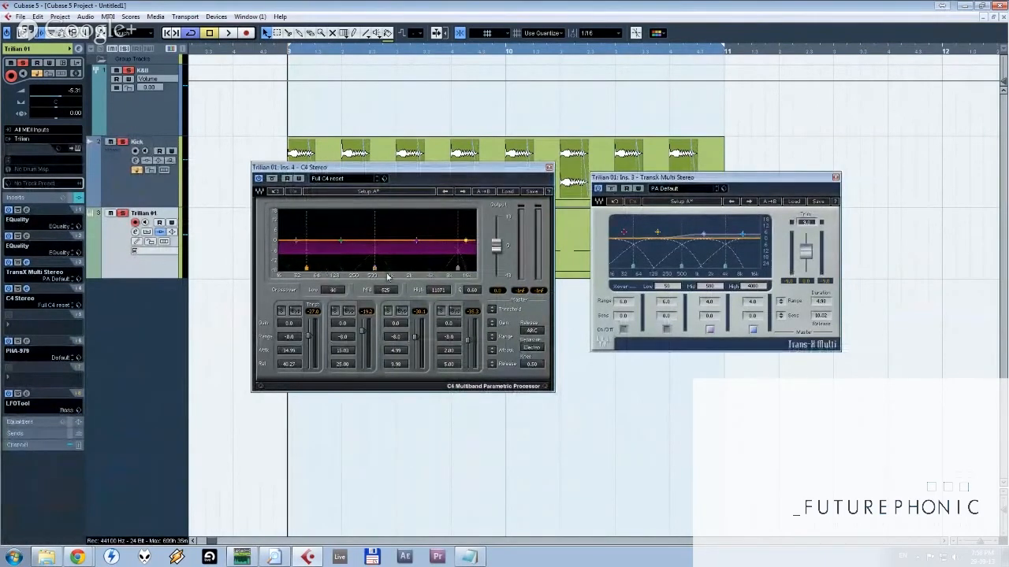
drag(461, 273, 435, 272)
Audition Trilian 01 through C4 Stereo with TransX Multi Stereo bypassed, and remove C4 Stereo from the fourth insert slot.
key(space)
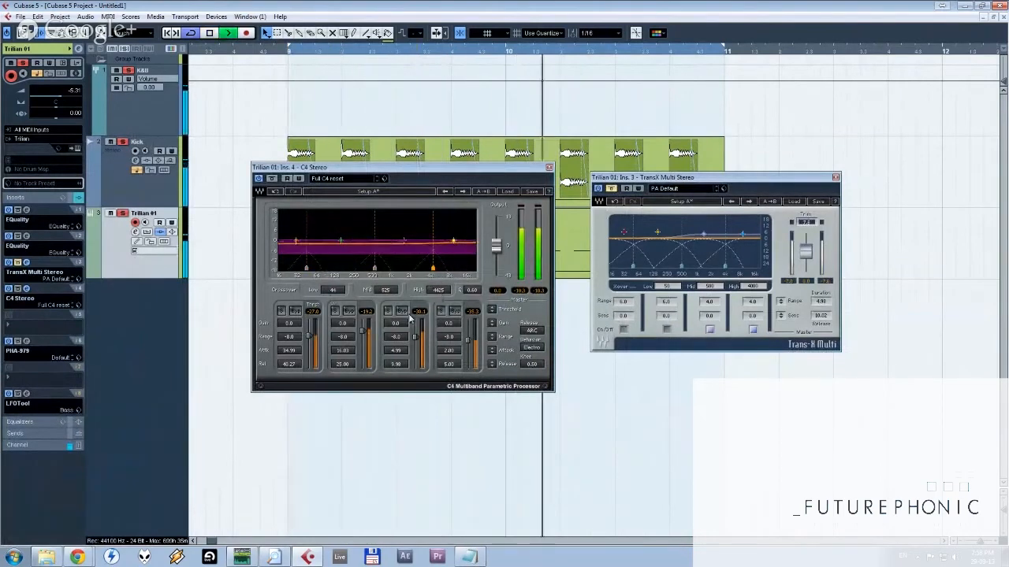
key(space)
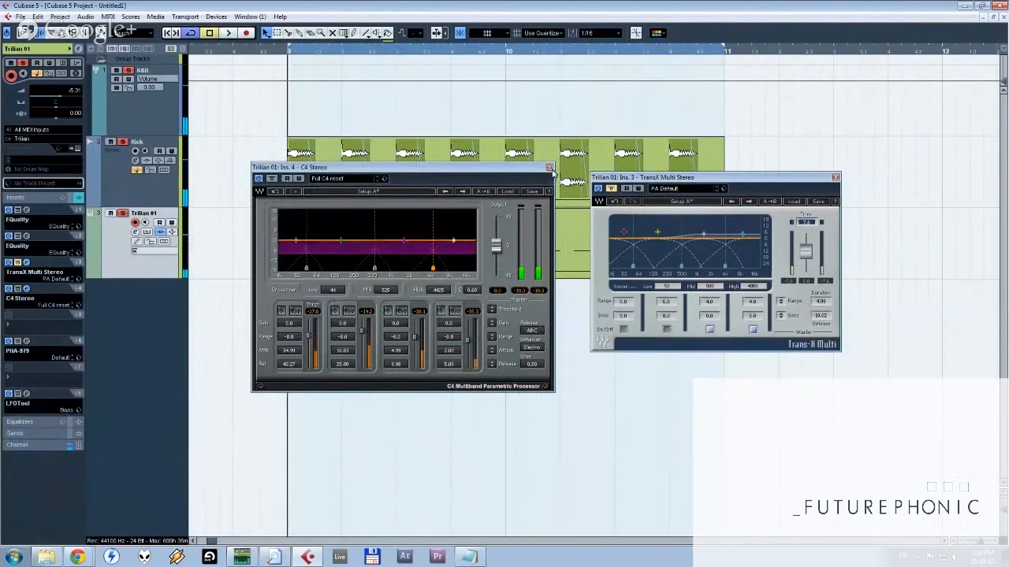
click(549, 167)
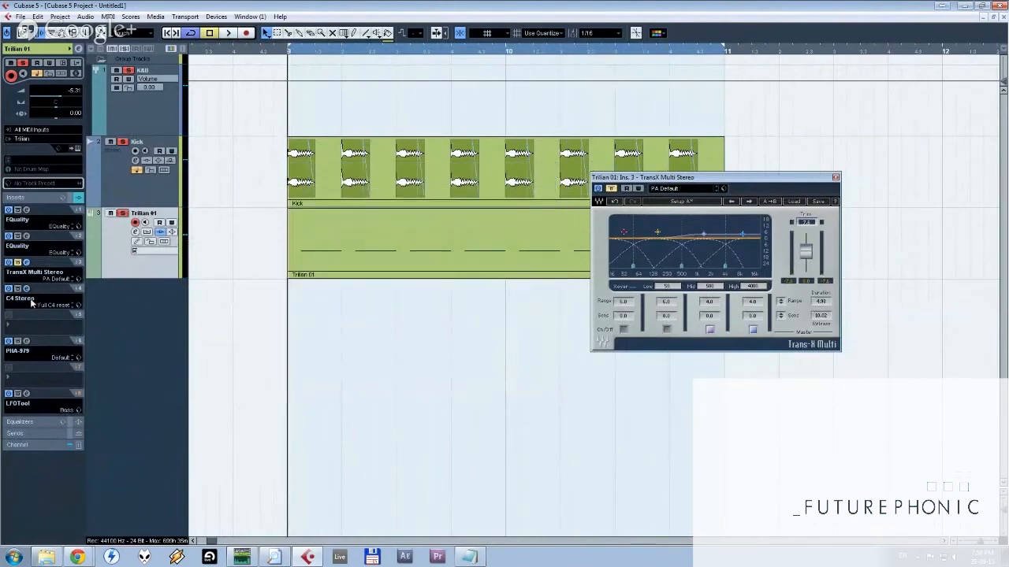
click(32, 302)
click(24, 145)
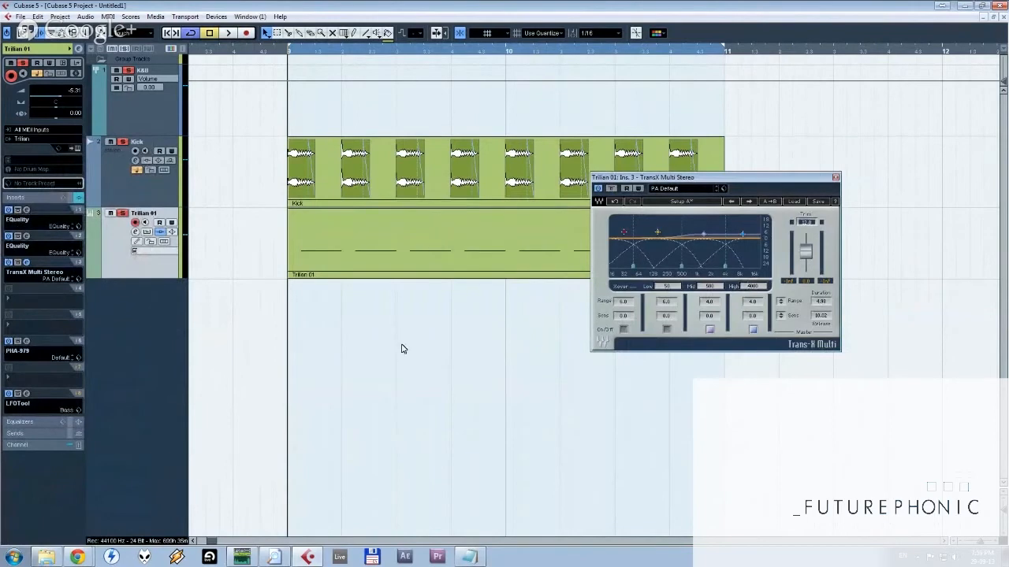
Insert FabFilter Pro-Q in Trilian 01's fourth insert slot, and close its window and the TransX window while keeping the project open.
click(38, 296)
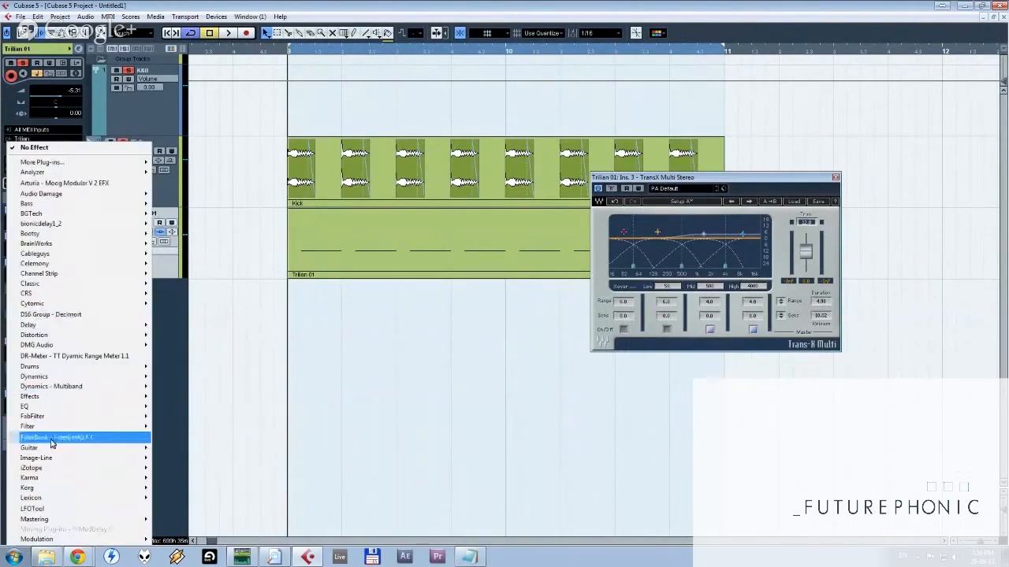
mouse_move(47, 416)
click(185, 300)
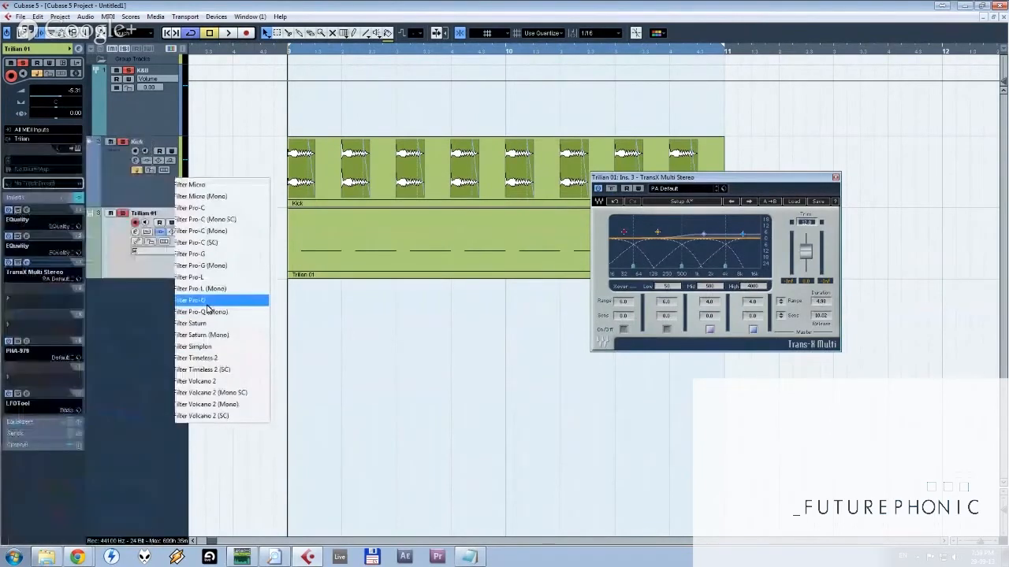
drag(695, 140, 801, 228)
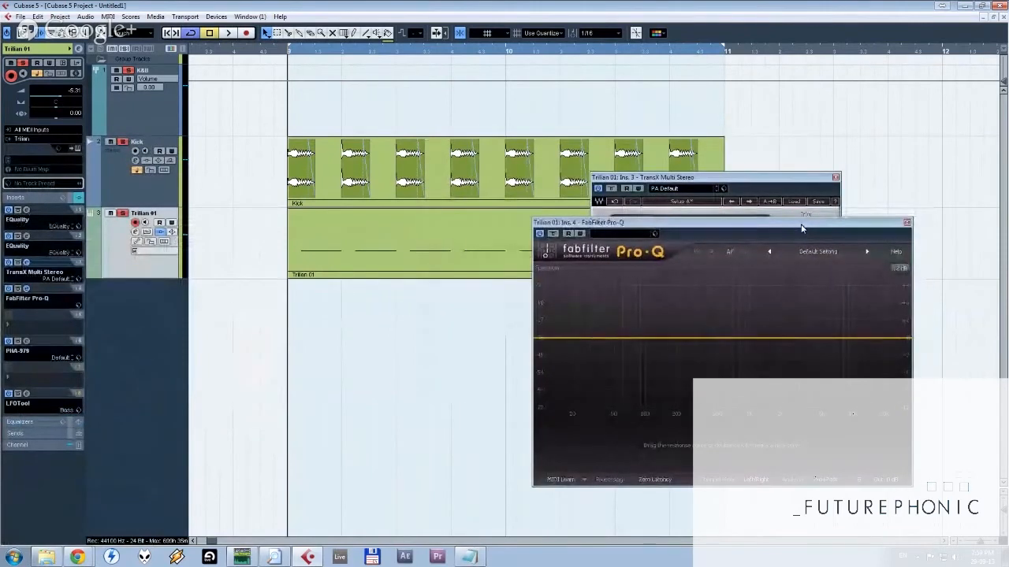
click(907, 223)
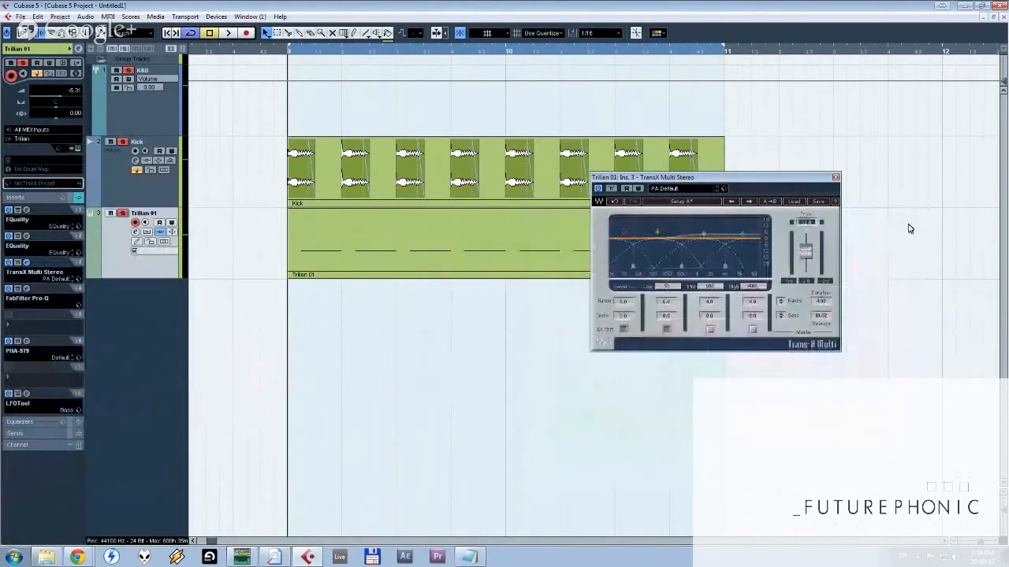
click(836, 178)
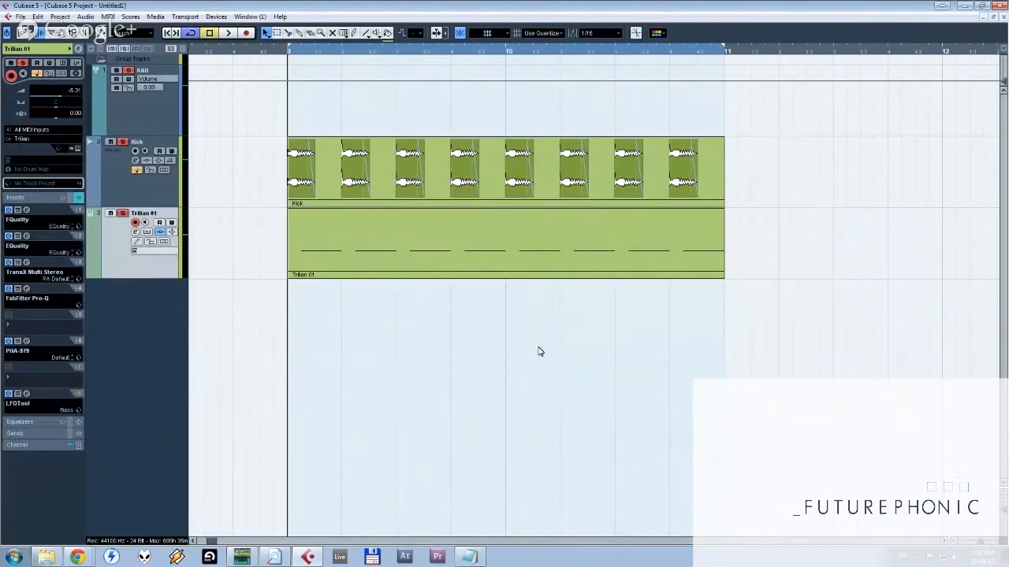
key(ctrl+w)
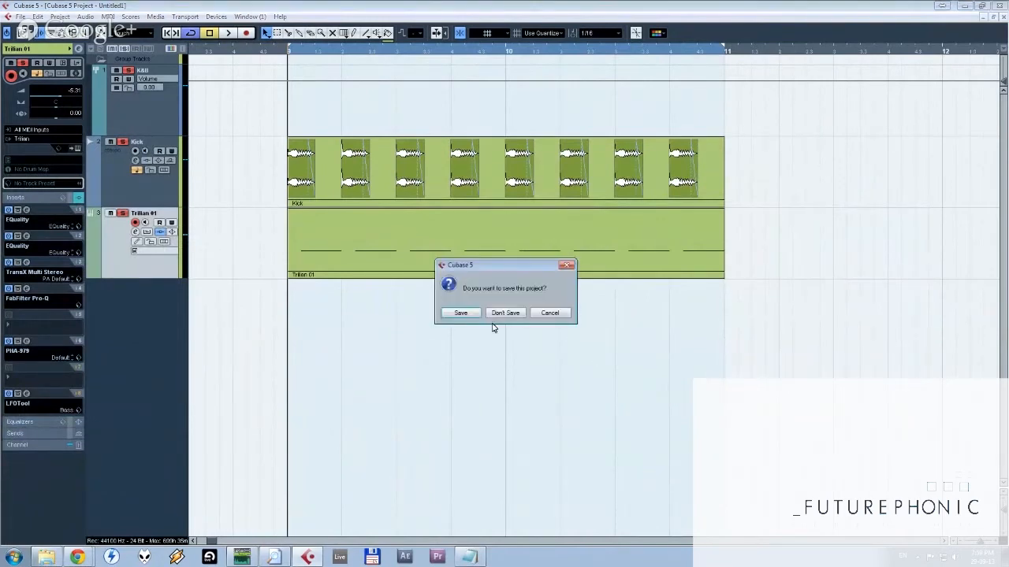
click(551, 313)
Insert the SoundToys Radiator in the second insert slot of the K&B group and audition it in playback.
click(136, 79)
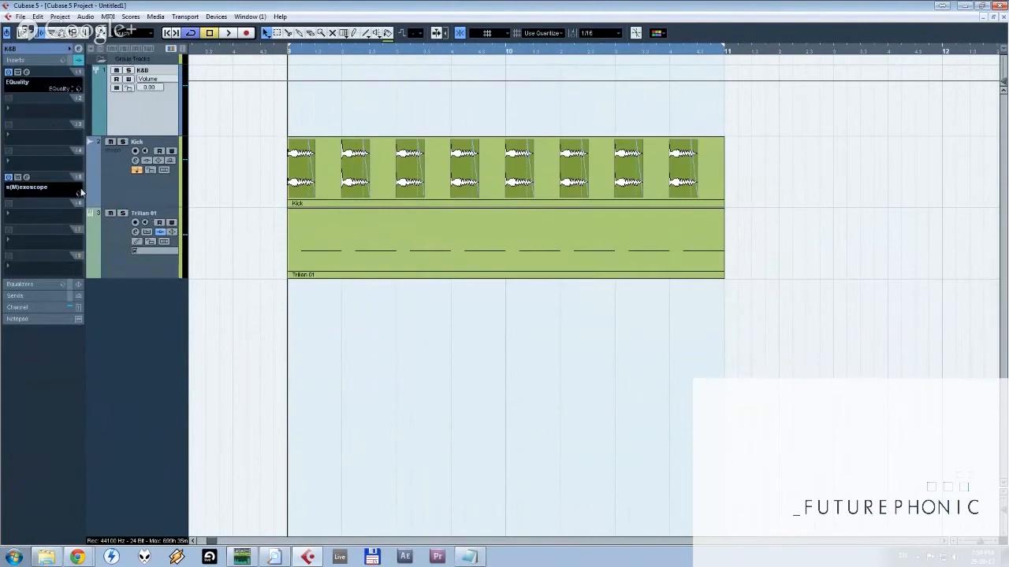
click(41, 117)
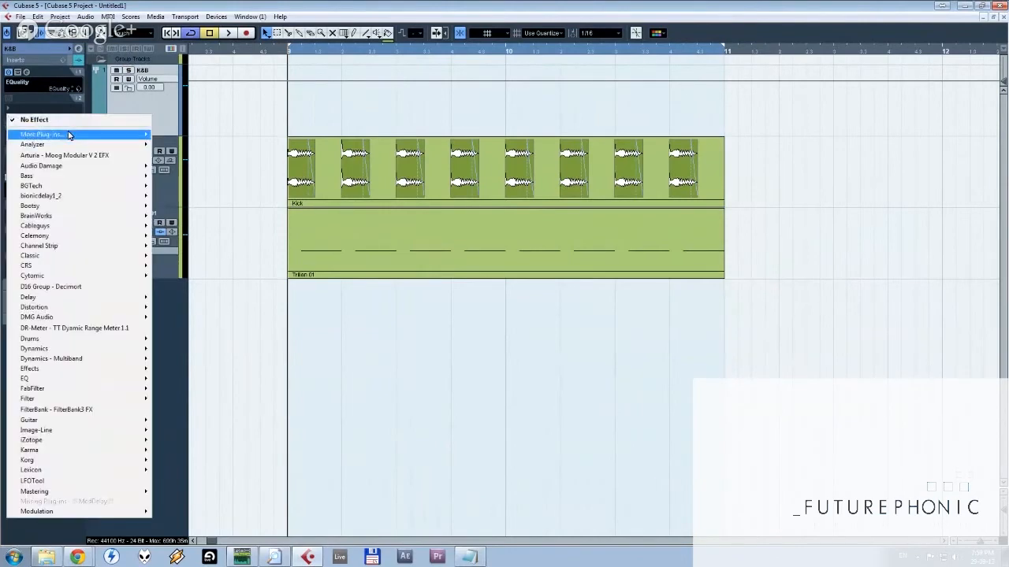
mouse_move(79, 134)
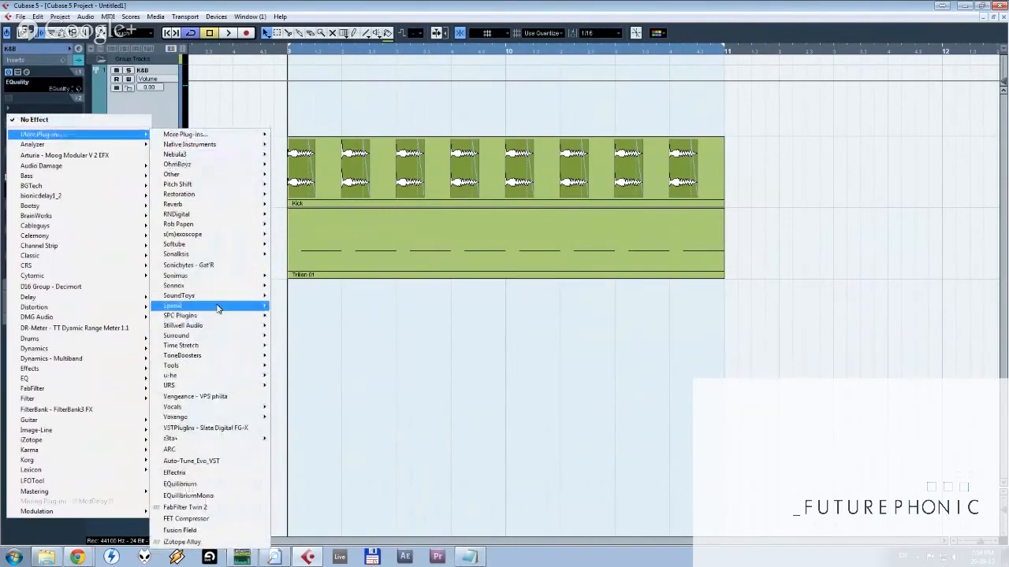
mouse_move(237, 295)
mouse_move(293, 306)
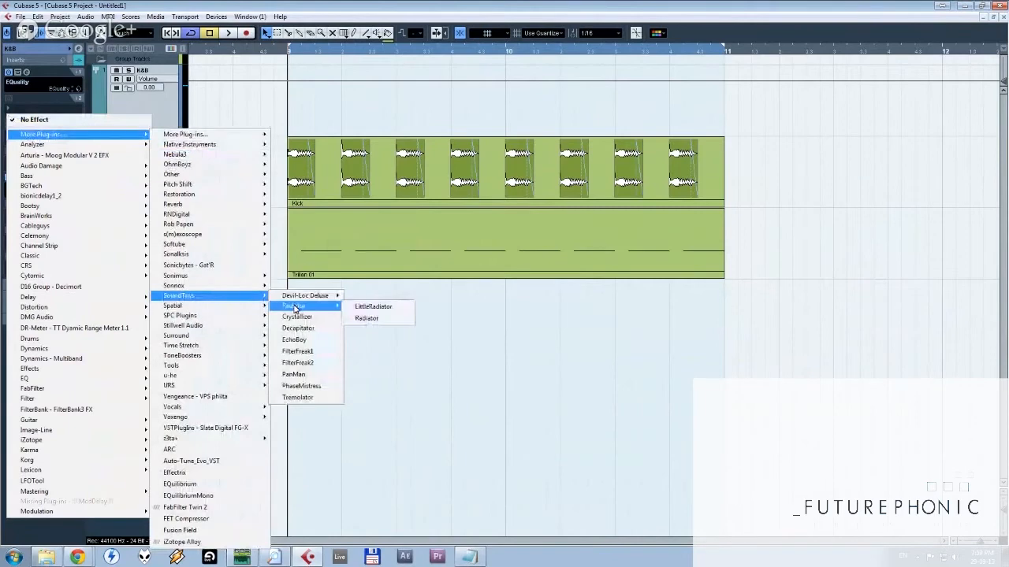
click(373, 320)
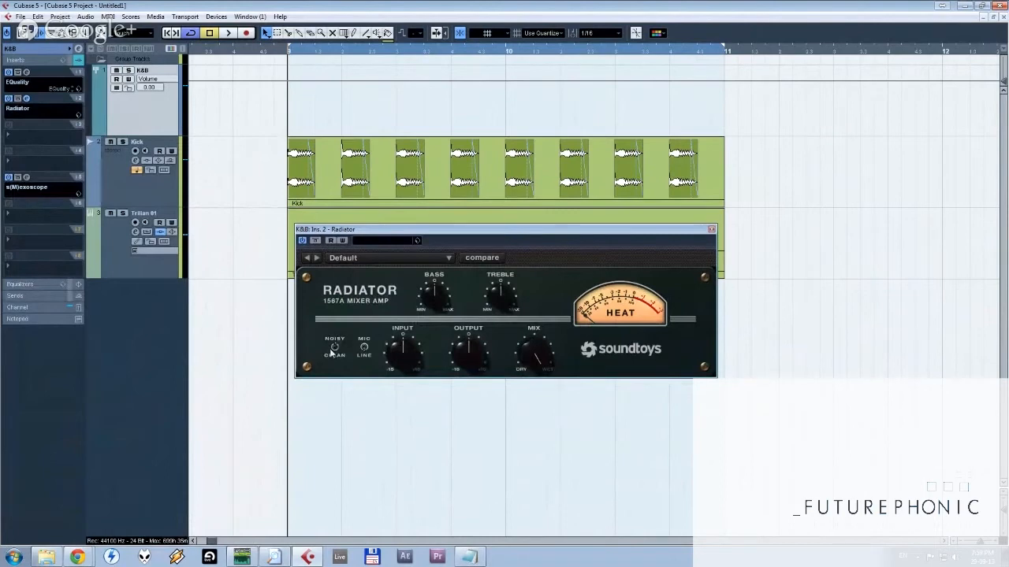
key(space)
key(space)
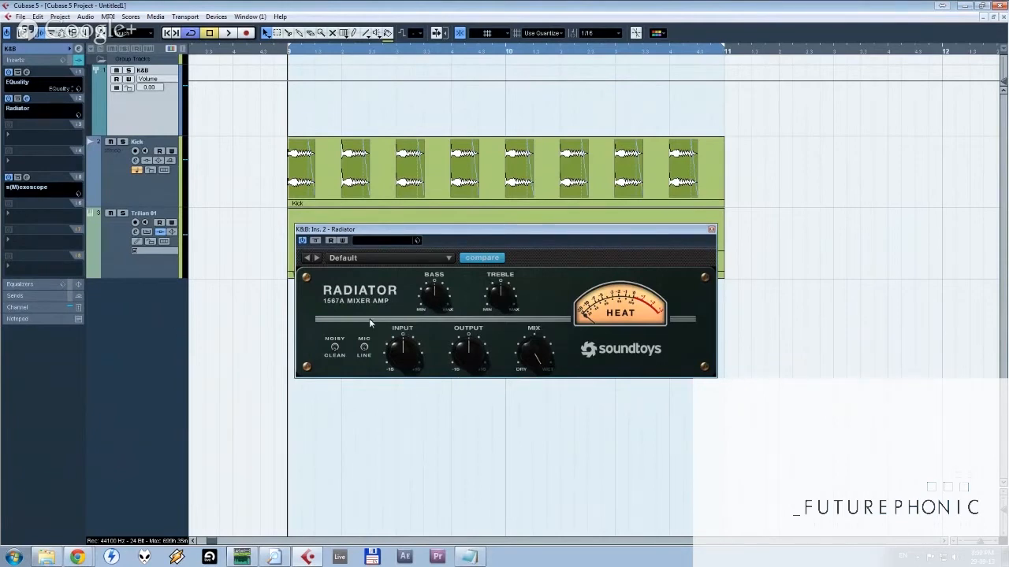
key(space)
click(37, 140)
mouse_move(43, 162)
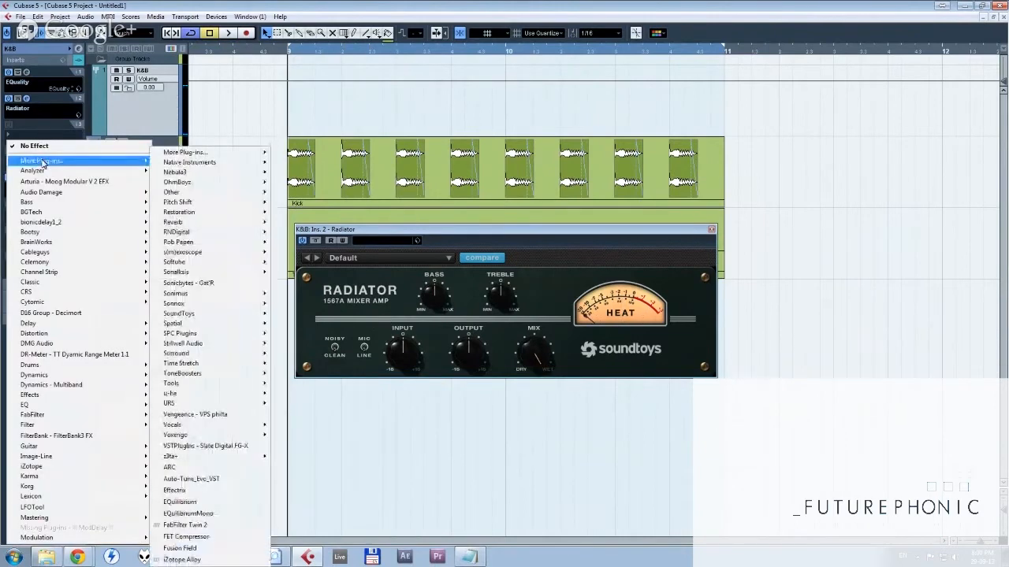
key(Escape)
Insert FabFilter Pro-Q in the first insert slot of the Kick track.
click(108, 204)
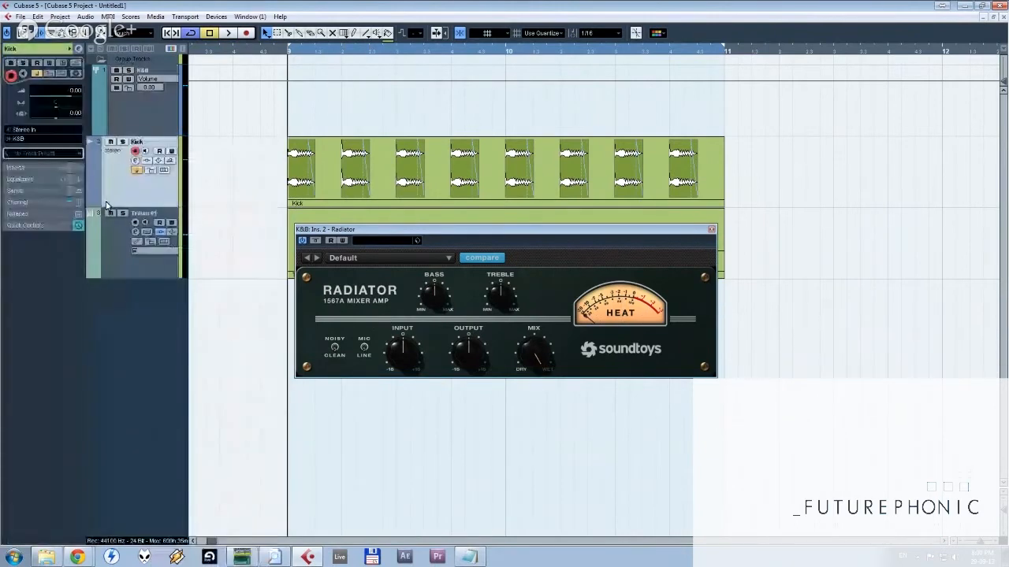
click(24, 84)
mouse_move(48, 362)
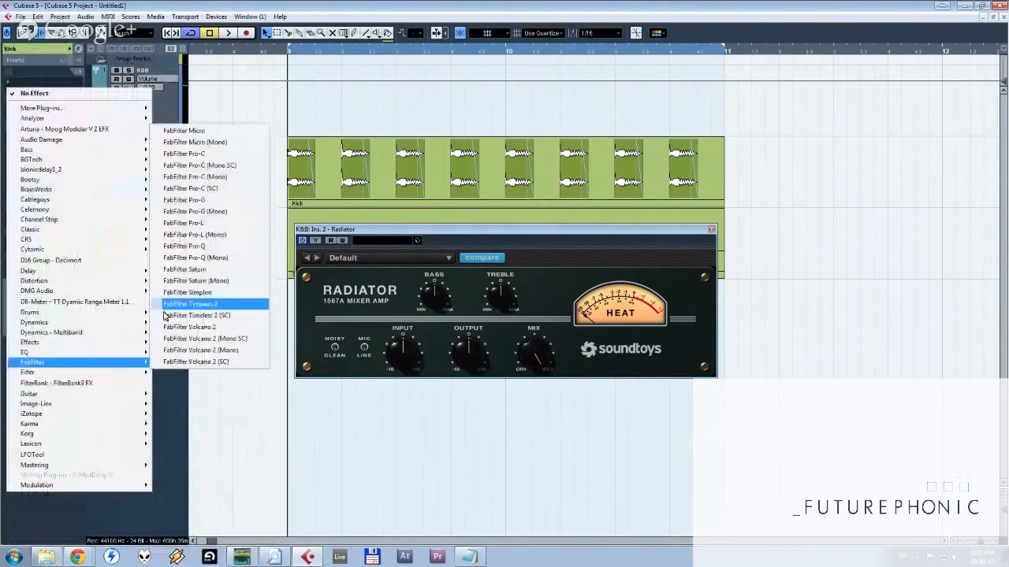
click(236, 299)
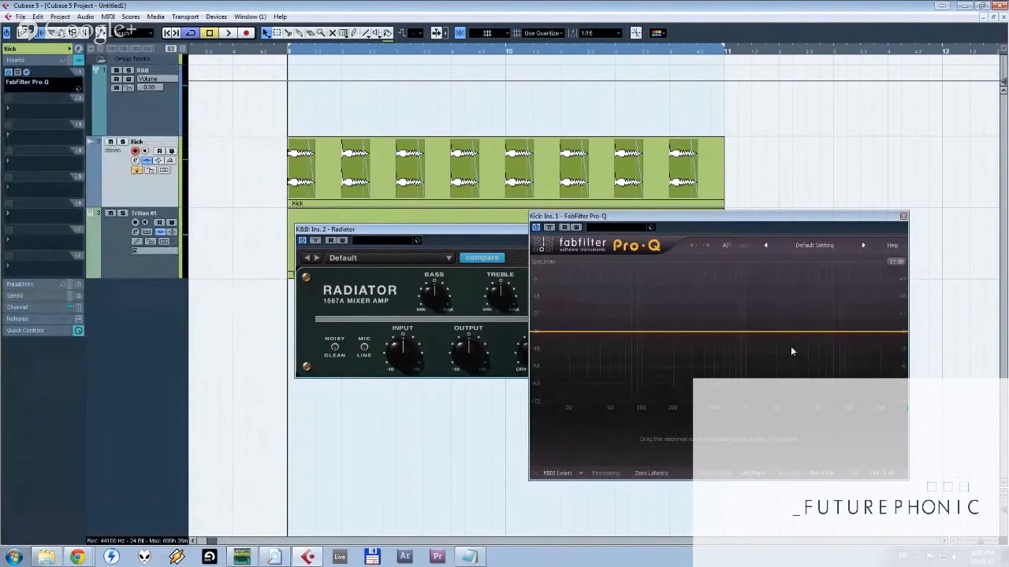
Add a bell cut of about -2.8 dB near 1536 Hz in the Kick's Pro-Q during playback.
key(space)
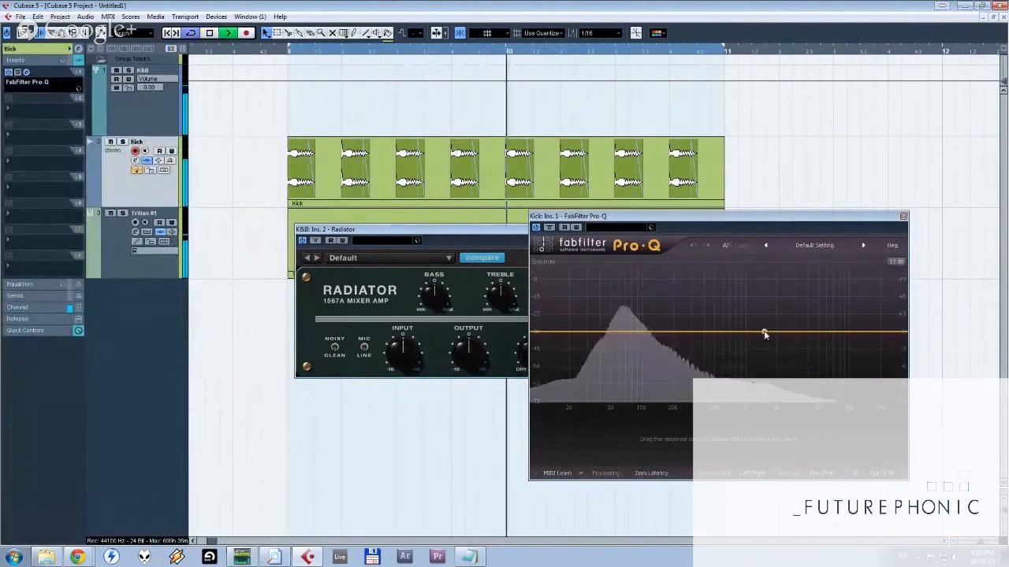
drag(761, 334, 766, 359)
key(space)
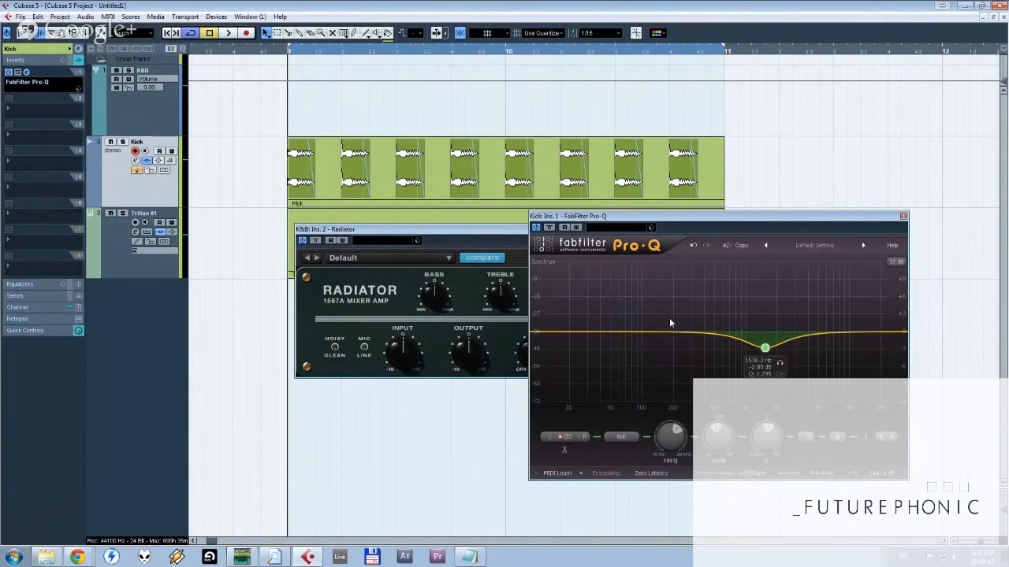
Add a high-cut band at about 1176 Hz in the Kick's Pro-Q and set its slope to 48 dB/oct.
drag(900, 341, 752, 331)
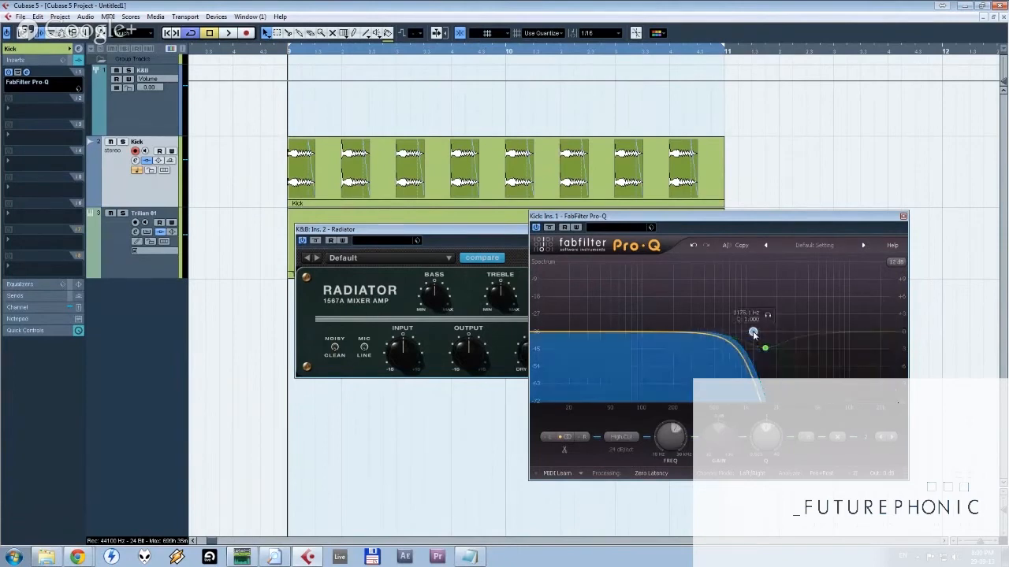
click(621, 450)
click(637, 497)
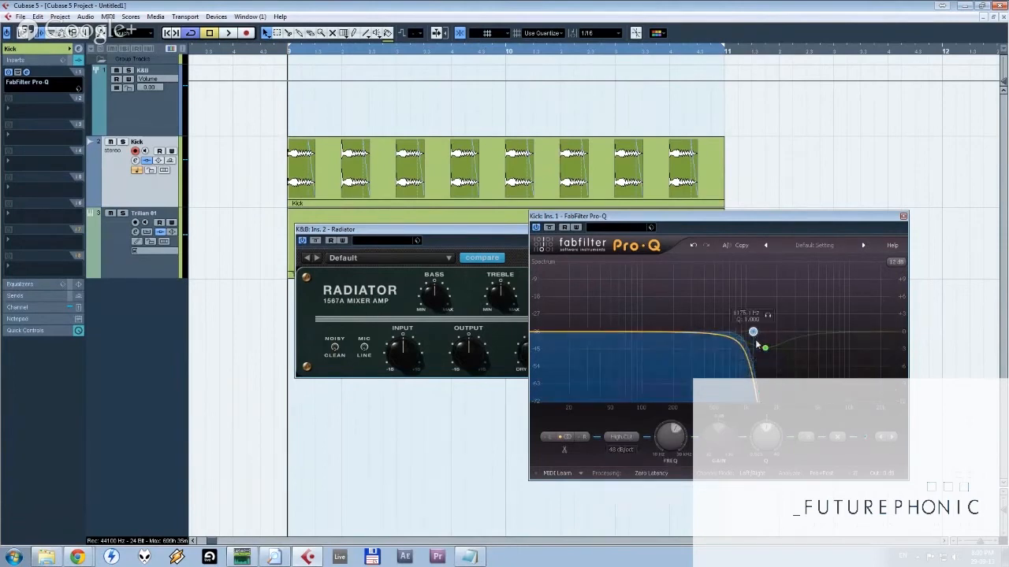
Try a 6 dB/oct slope and a slightly lower frequency on the Kick's high-cut band, remove the band and stop playback.
scroll(627, 449, up, 3)
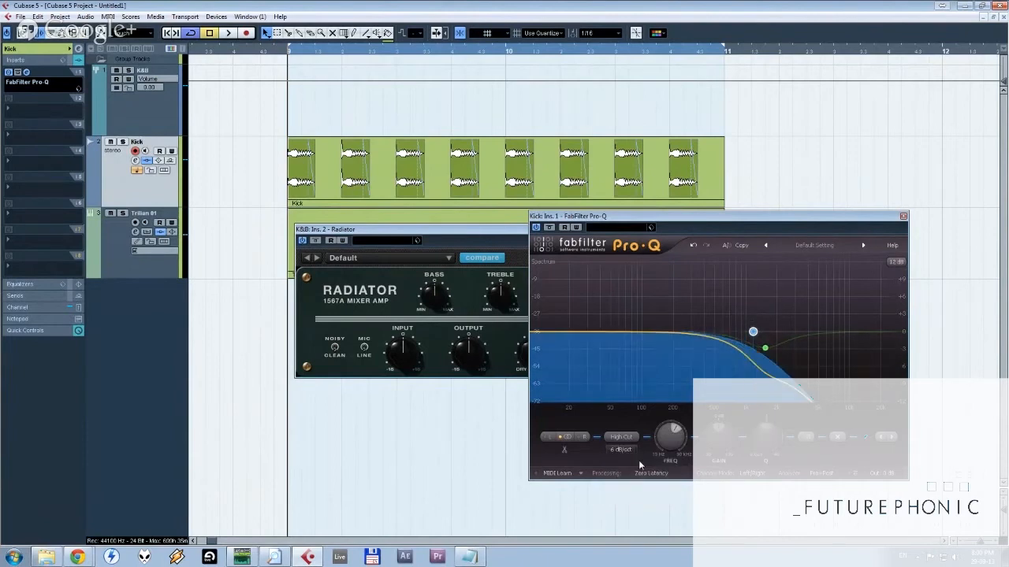
mouse_move(753, 331)
mouse_down()
mouse_move(705, 331)
mouse_move(746, 331)
mouse_up()
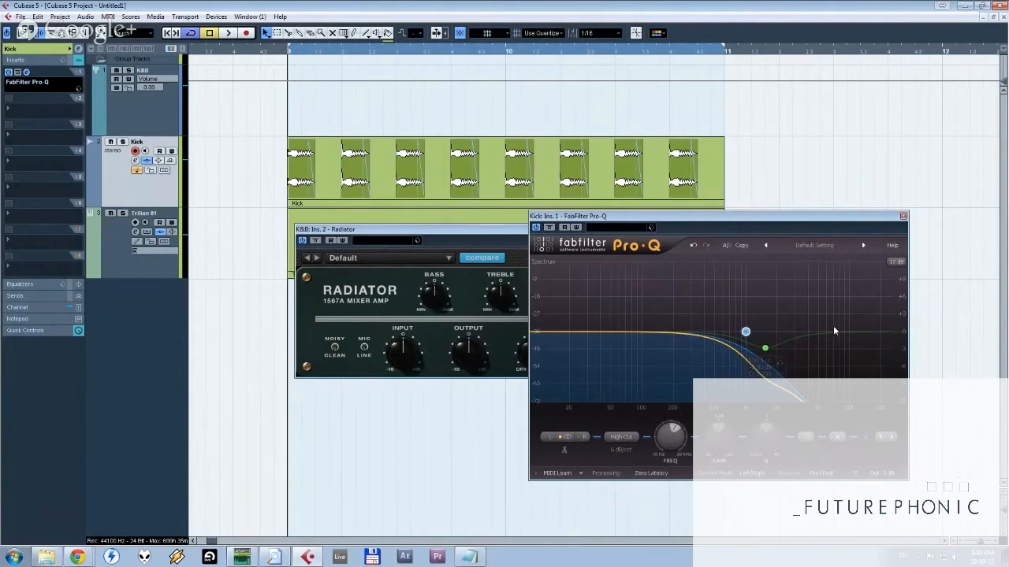
click(841, 438)
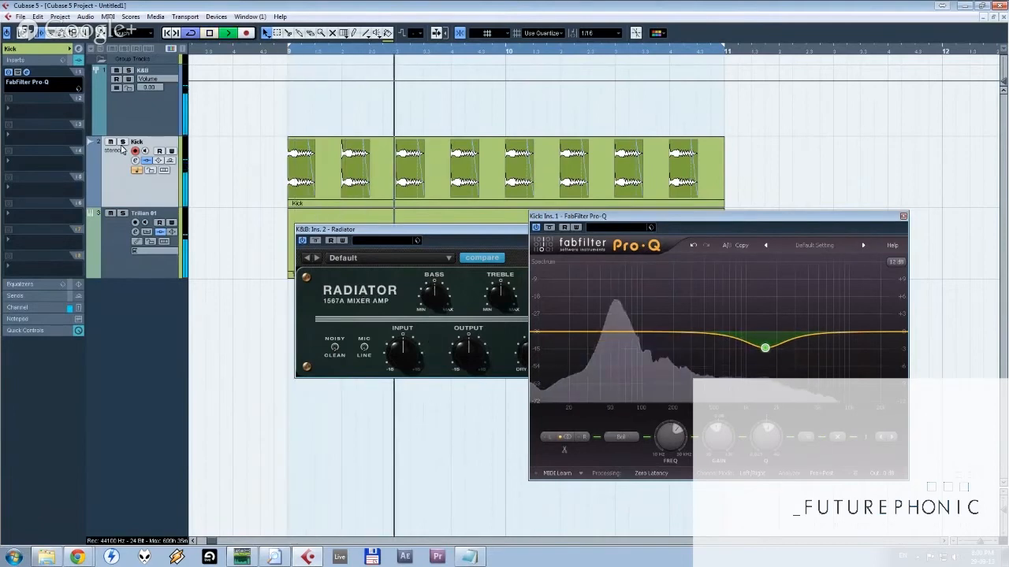
key(space)
Insert the Sonnox Oxford SuprEsser in the third insert slot of the K&B group.
click(134, 115)
click(36, 135)
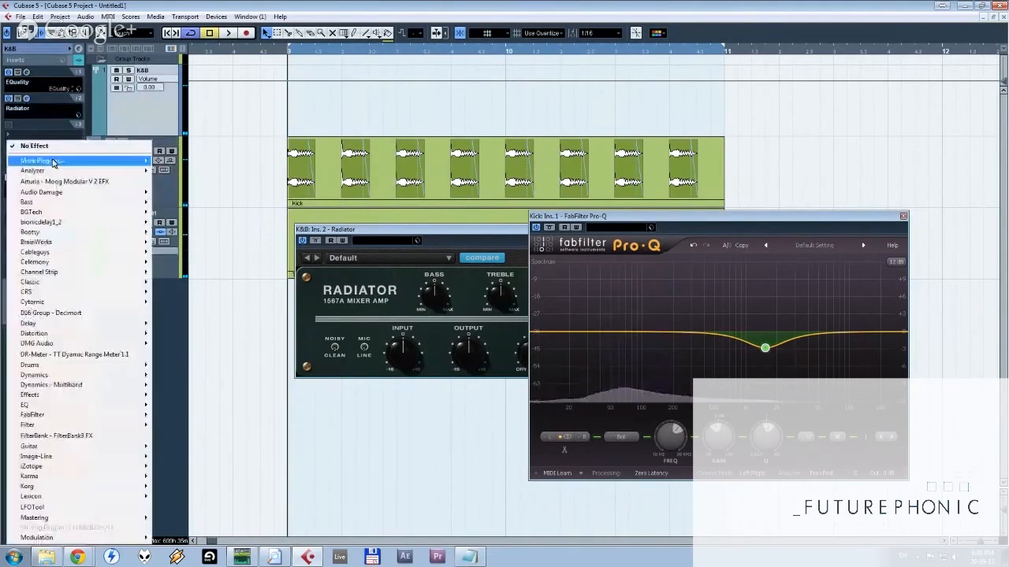
mouse_move(39, 160)
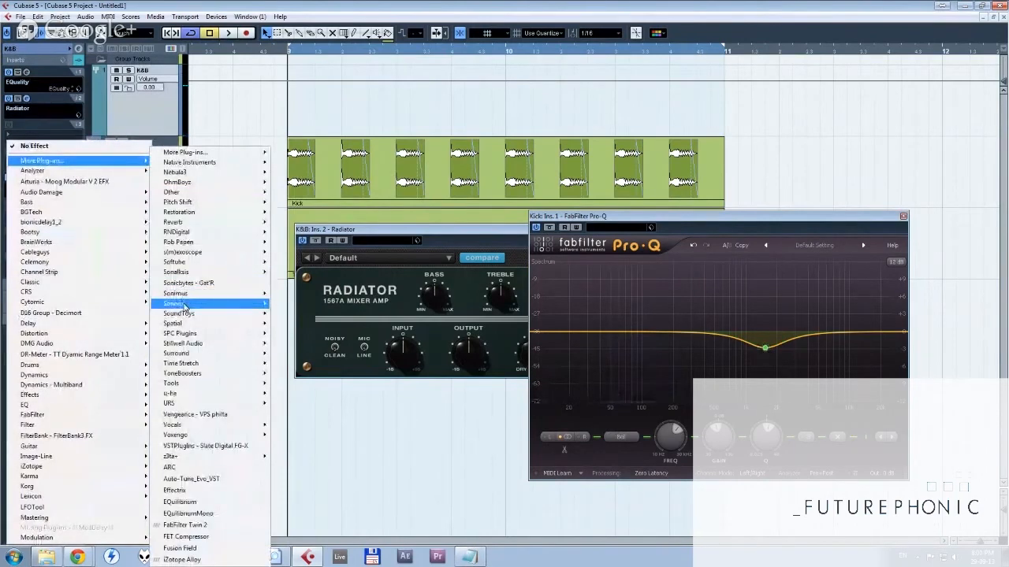
mouse_move(181, 304)
click(309, 374)
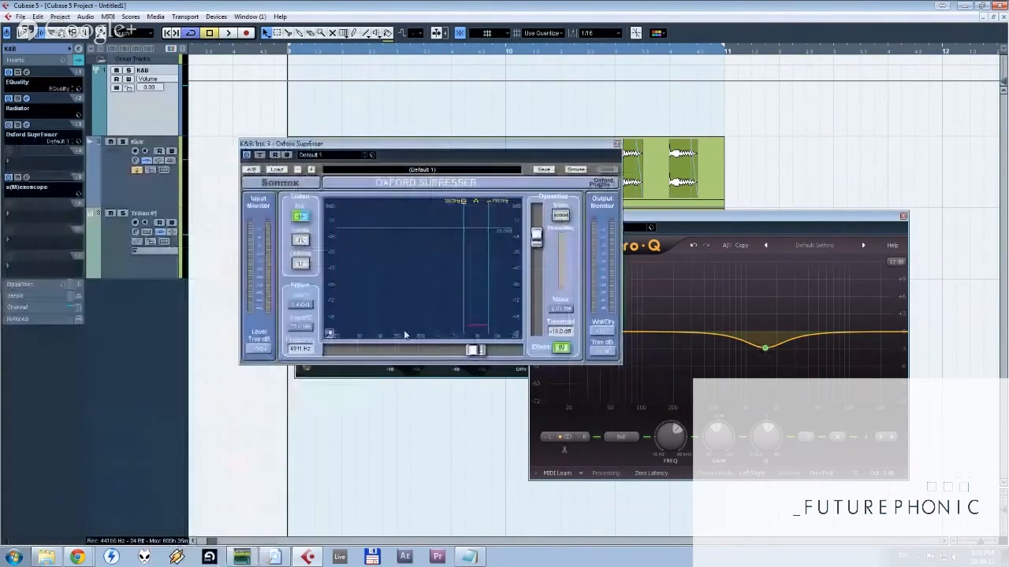
Set the SuprEsser's active band to about 20–104 Hz and audition it in playback.
drag(475, 355, 345, 348)
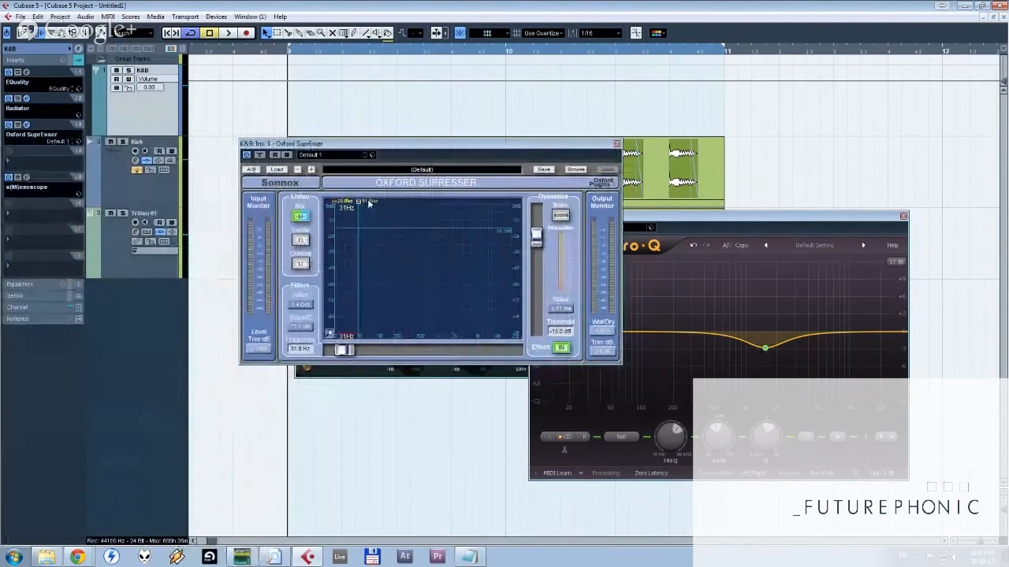
drag(364, 202, 388, 206)
key(space)
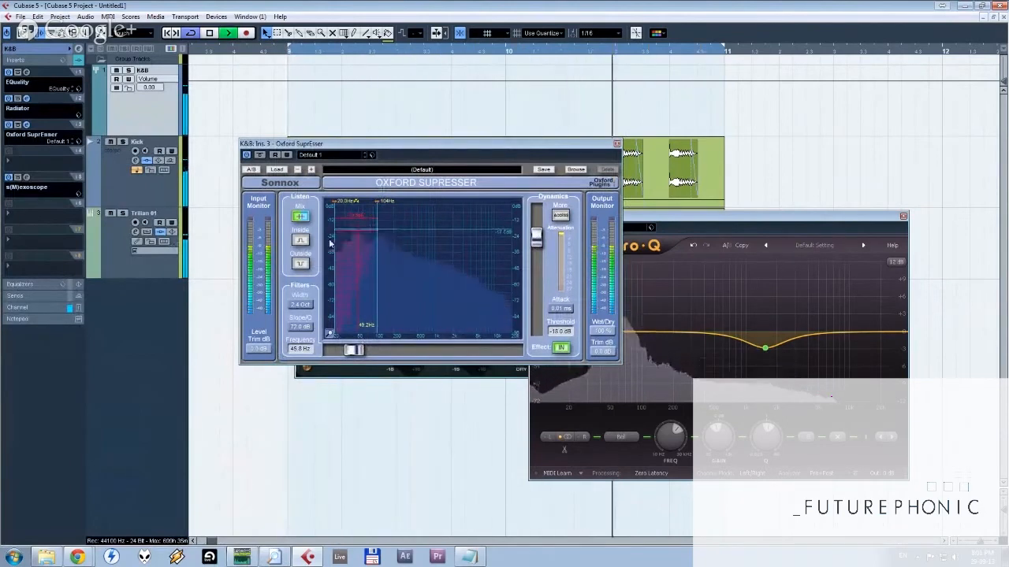
key(space)
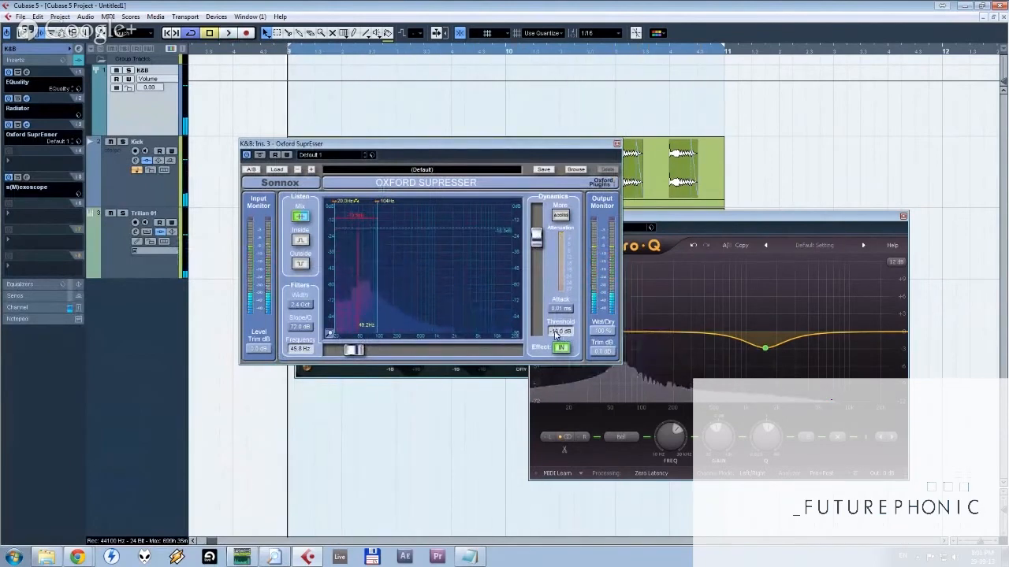
Enter the SuprEsser's threshold value and audition the K&B group.
click(561, 330)
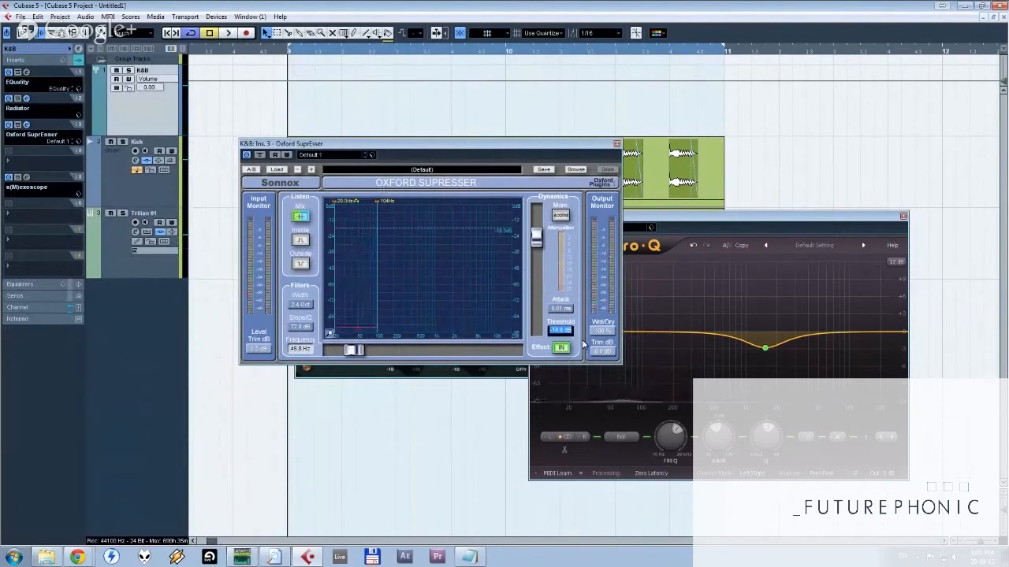
key(Return)
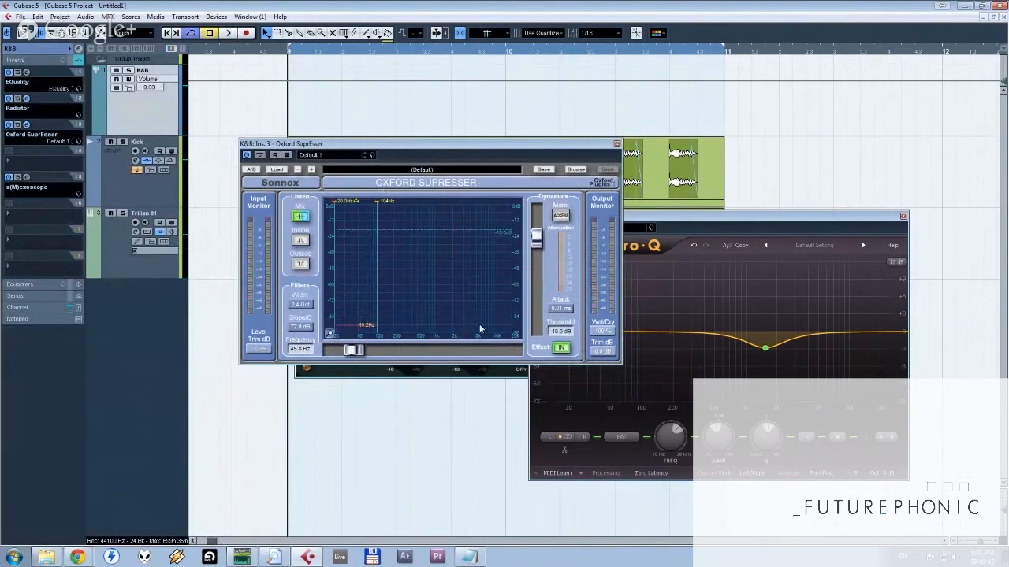
key(space)
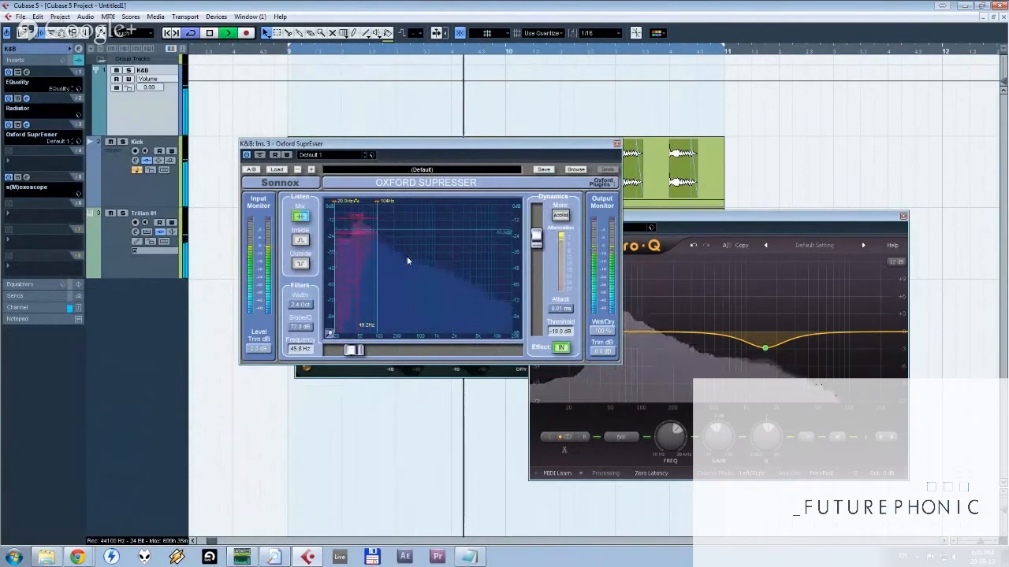
key(space)
Close the SuprEsser, Kick Pro-Q and Radiator plug-in windows.
click(616, 144)
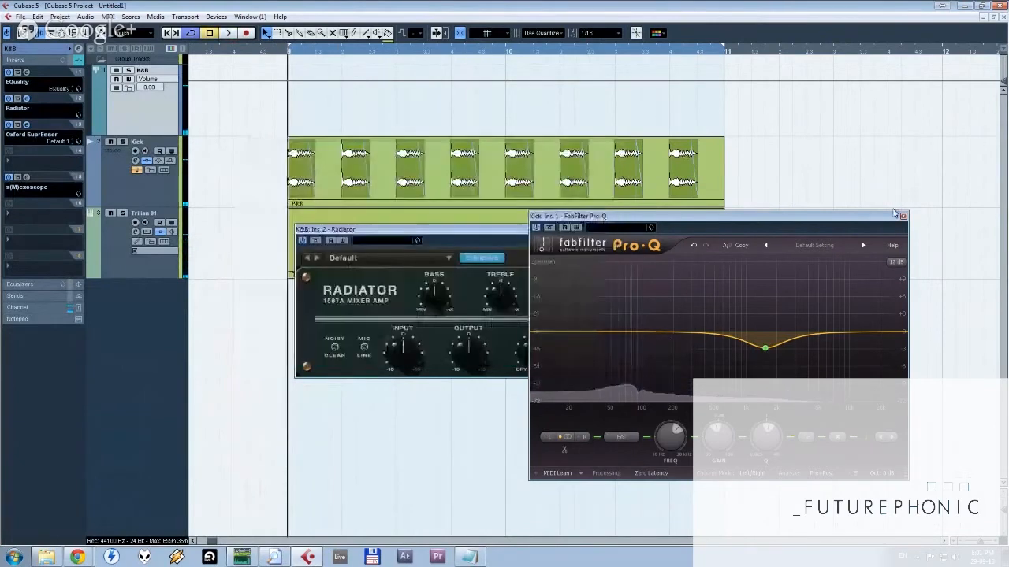
click(903, 215)
click(714, 231)
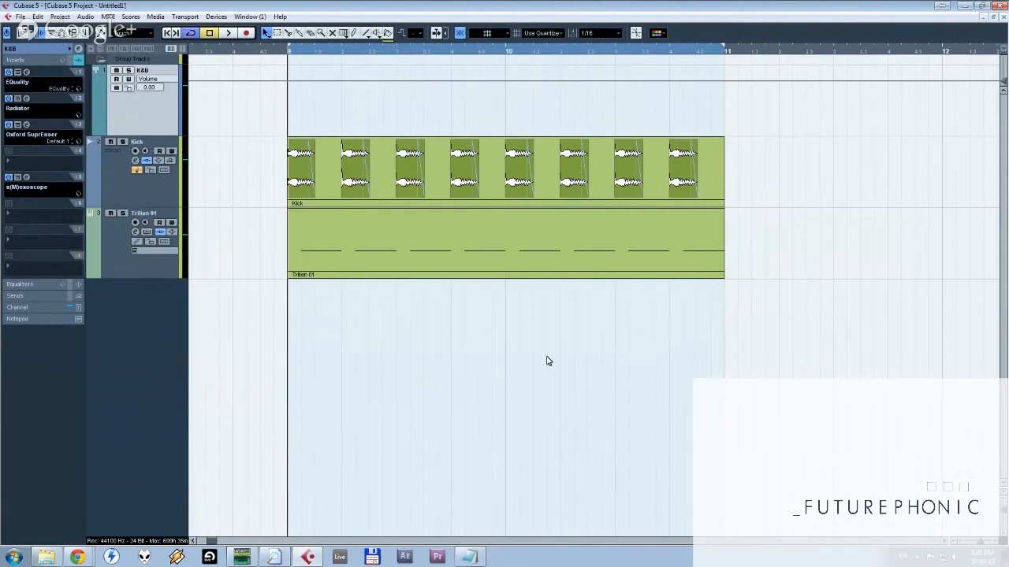
Switch to the DIGICheck Totalyser and play the kick and bass loop to check its spectrum and levels.
key(g)
key(g)
drag(774, 318, 494, 313)
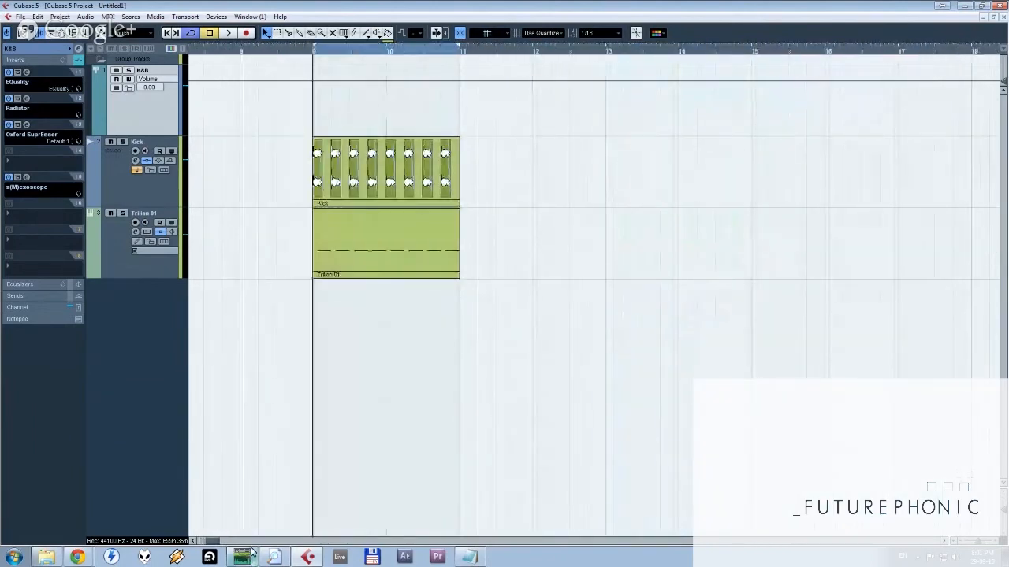
drag(509, 187, 410, 283)
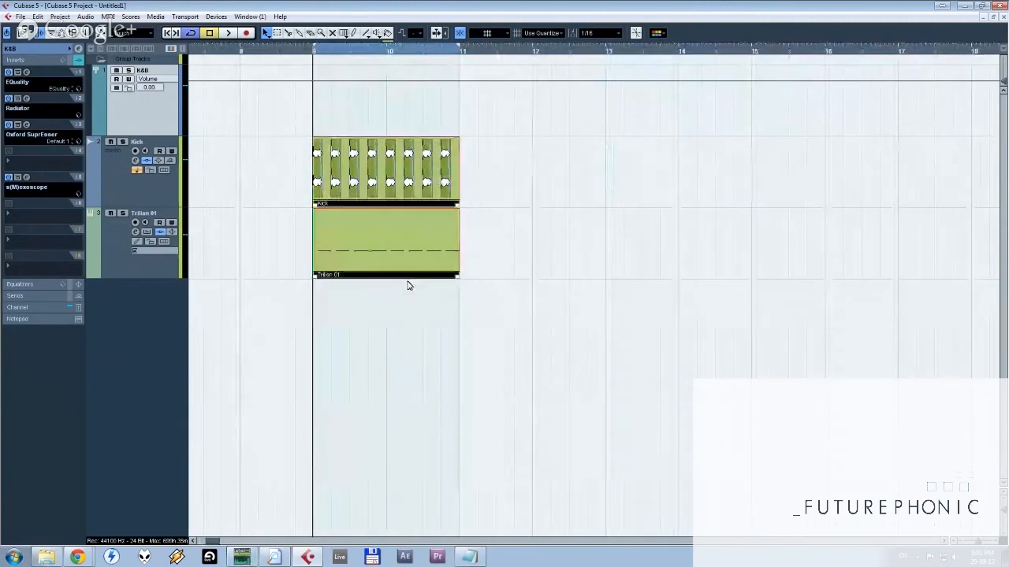
click(257, 558)
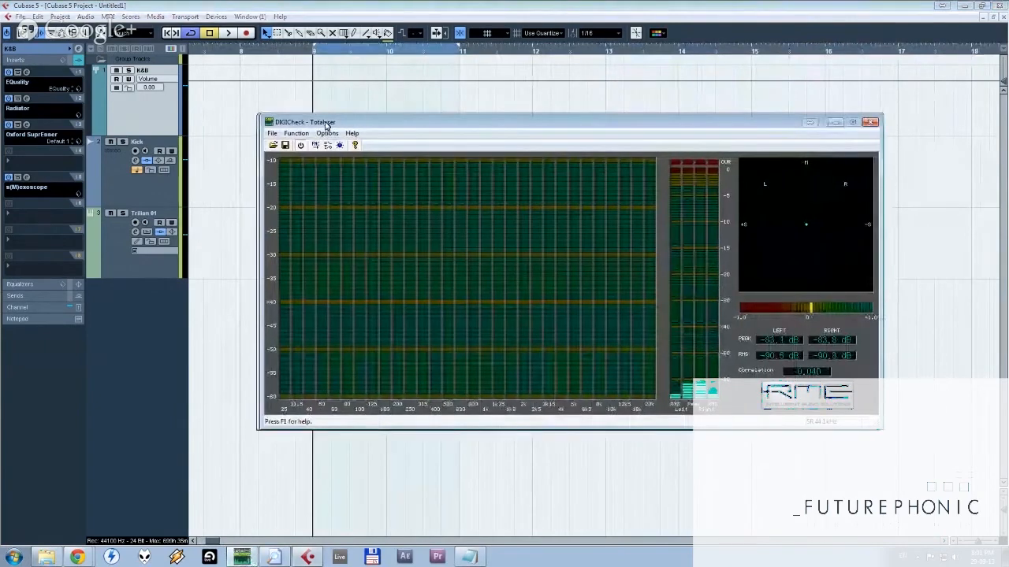
drag(325, 125, 550, 115)
key(space)
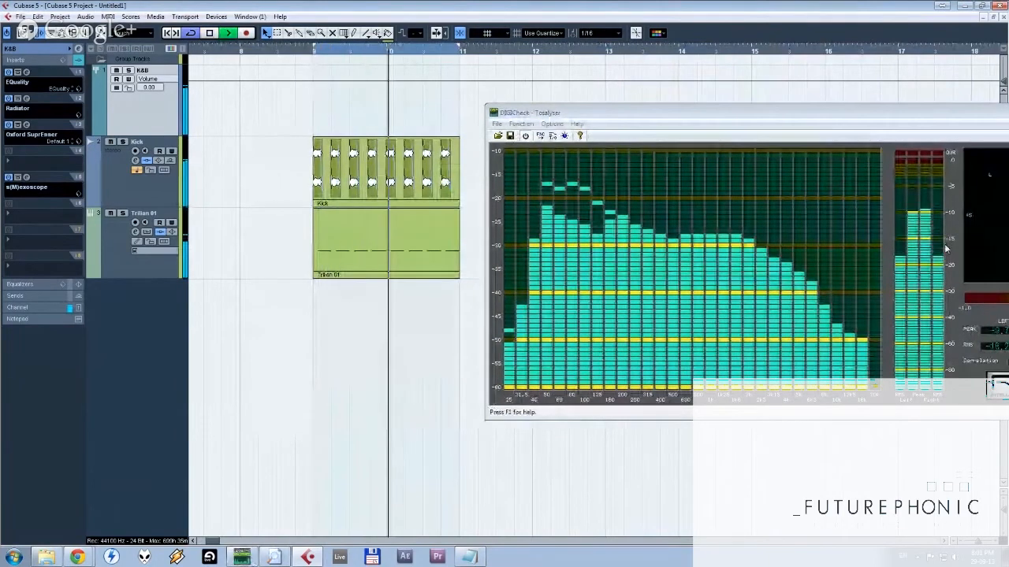
key(space)
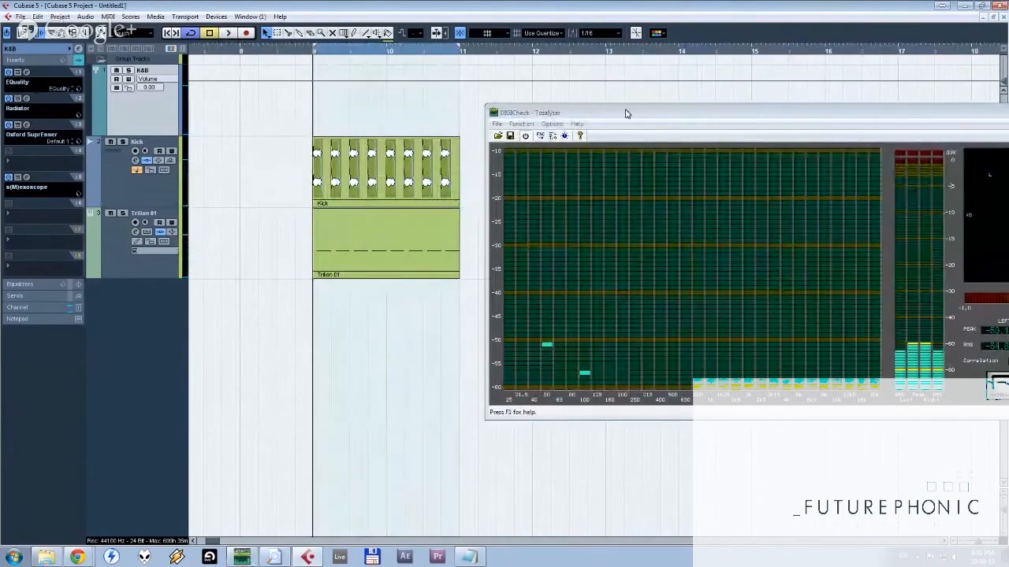
drag(625, 112, 365, 188)
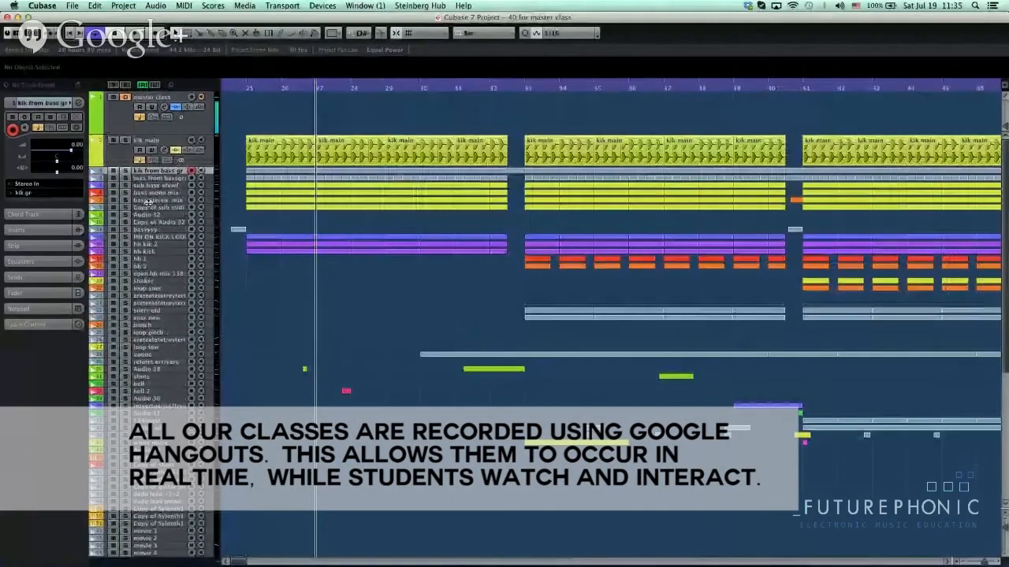
Examine the bass-group bounce and sub bass tracks of the Cubase 7 master class project, adjusting their row heights.
click(150, 215)
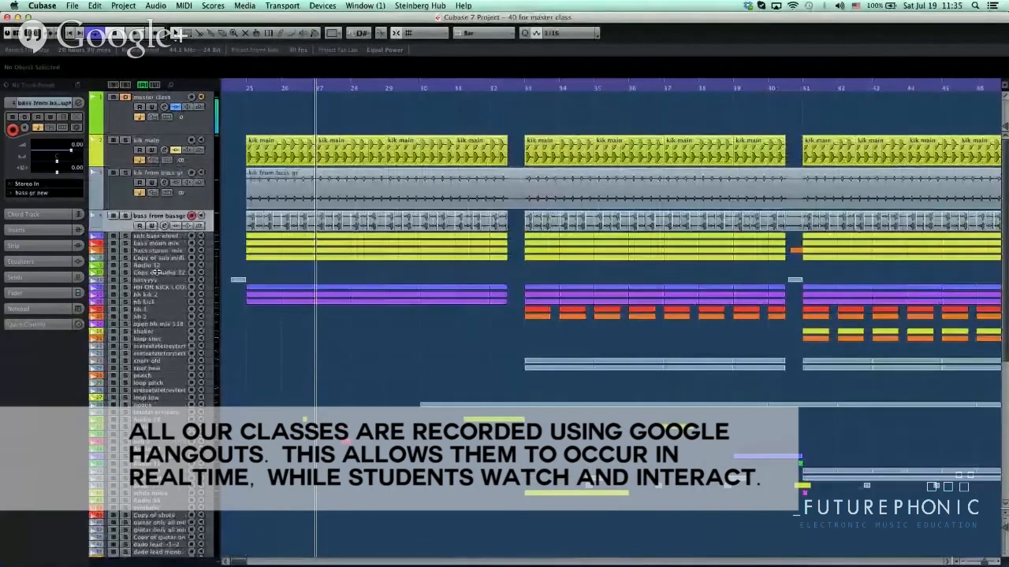
drag(155, 241, 155, 236)
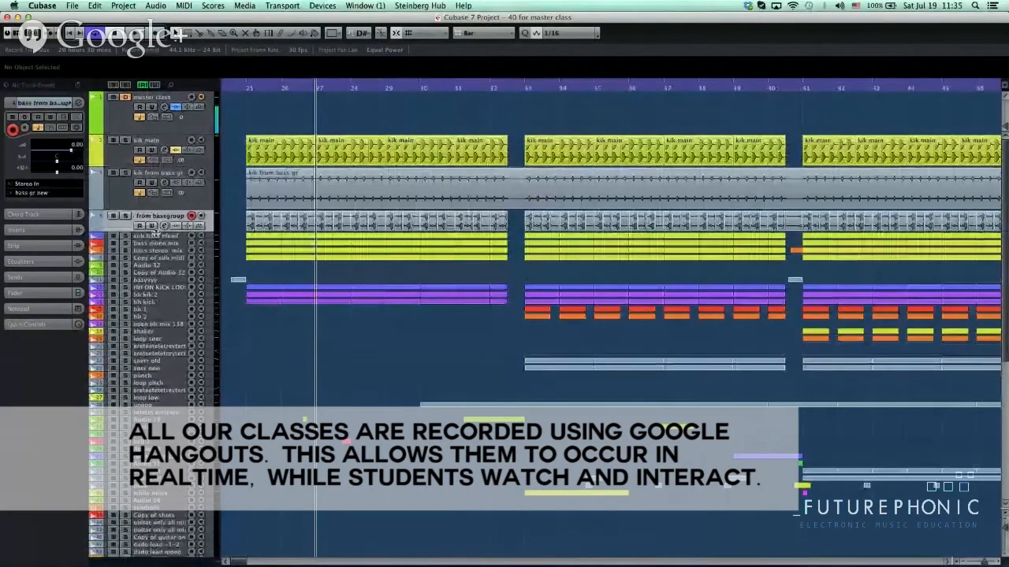
click(153, 237)
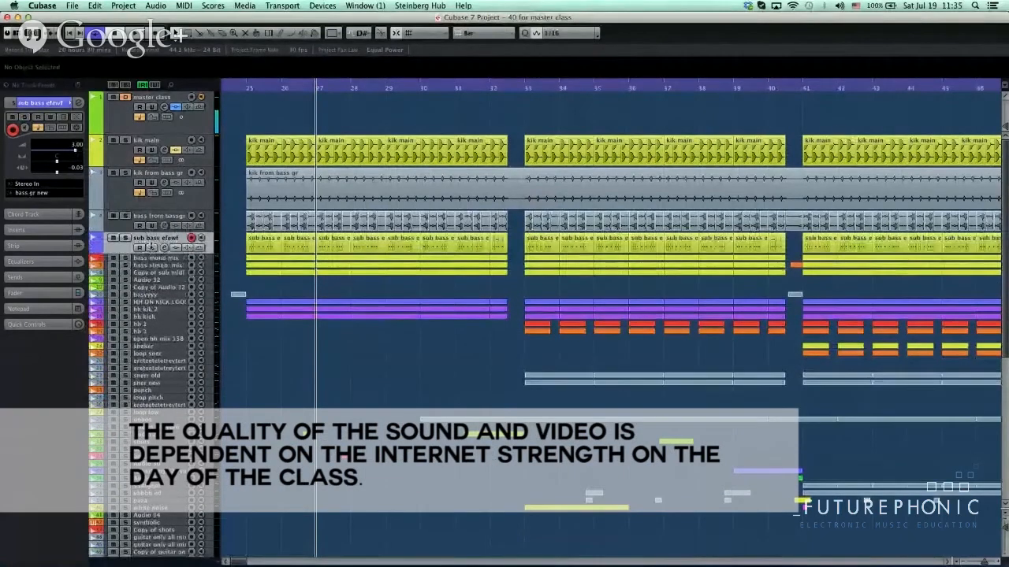
drag(149, 253, 140, 223)
click(140, 228)
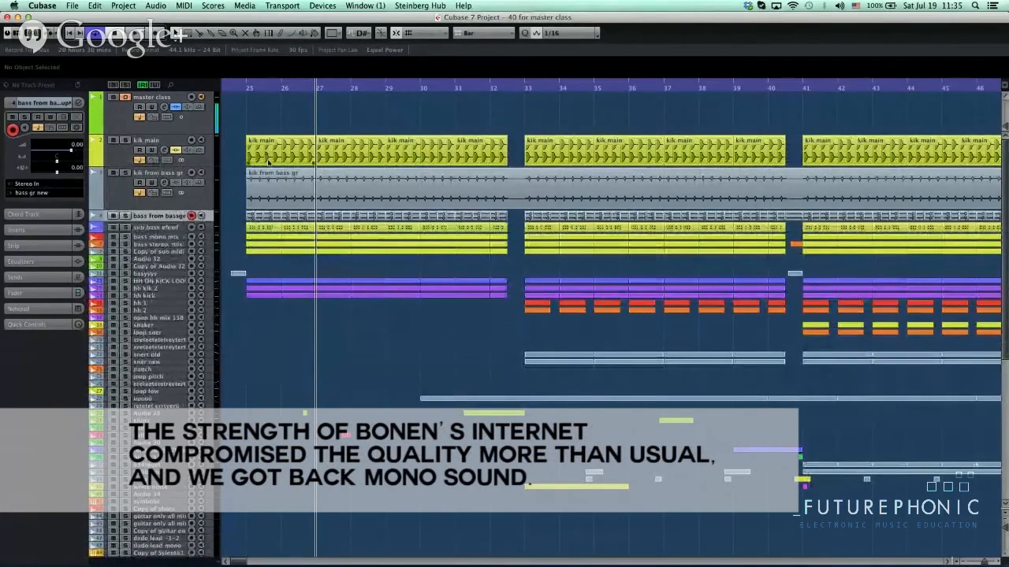
Place the project cursor at bar 25 and examine the sub bass, bass mono mix, bass stereo mix and Copy of sub midi tracks.
click(247, 89)
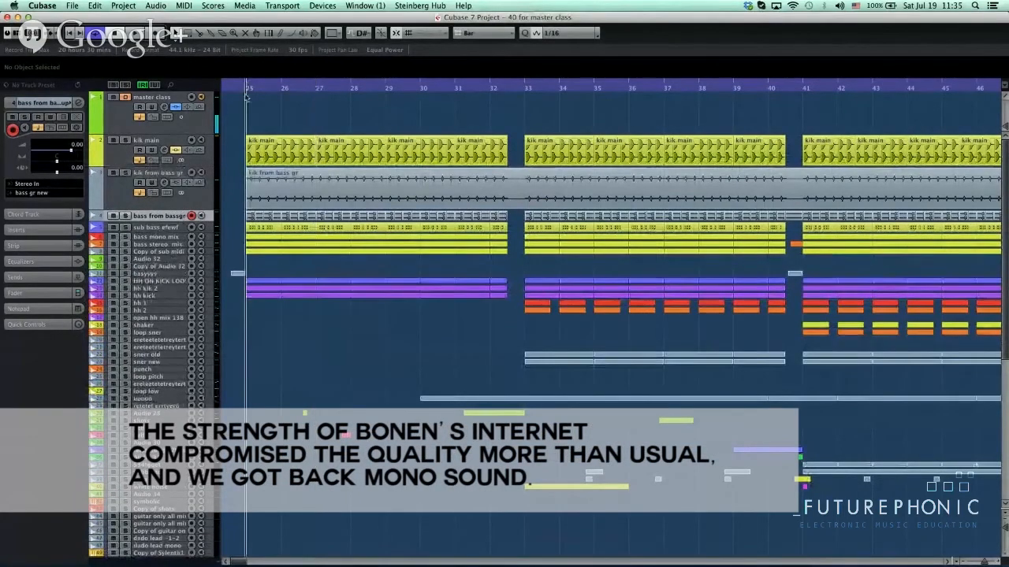
drag(247, 89, 249, 107)
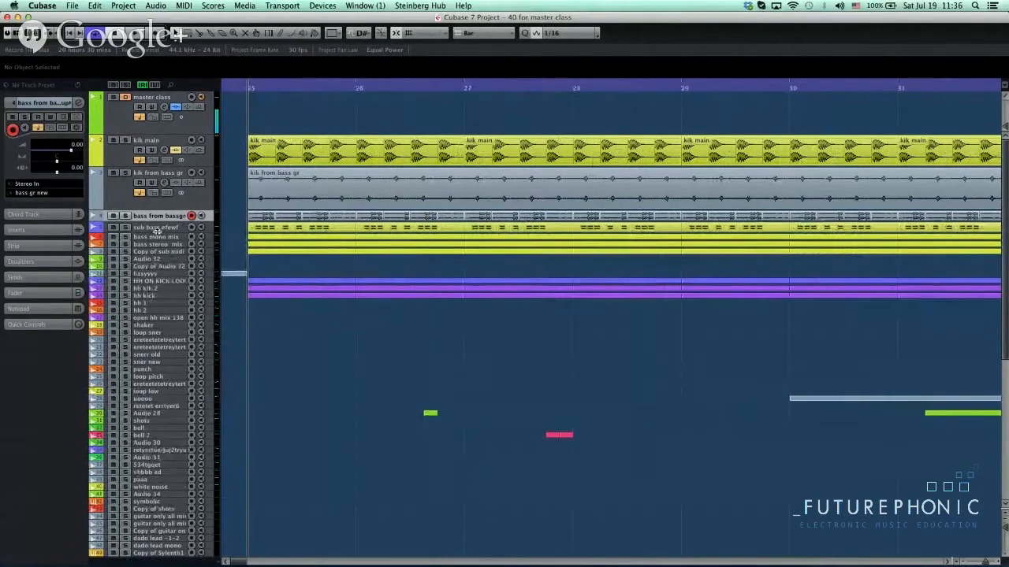
click(157, 228)
click(155, 237)
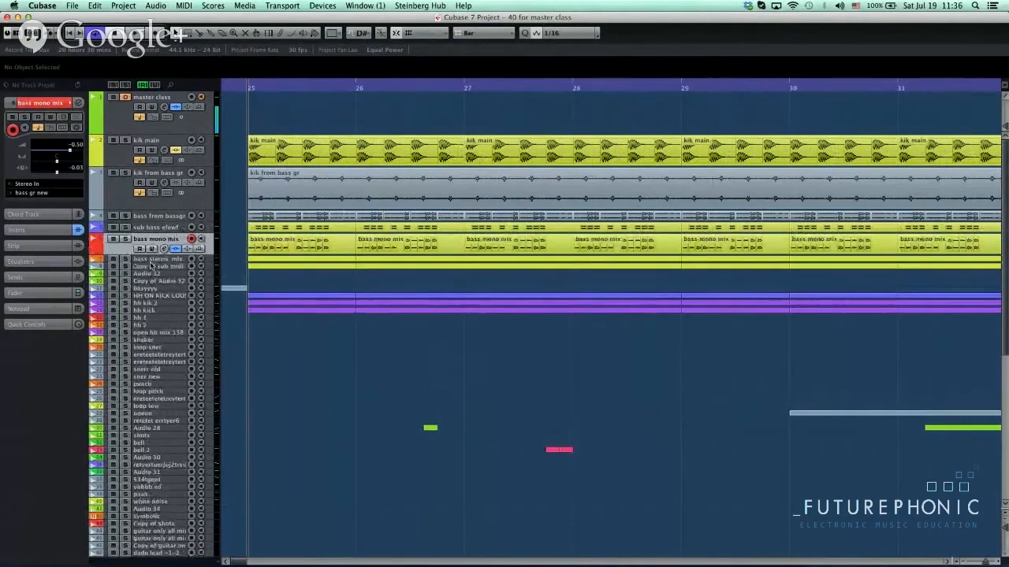
click(151, 260)
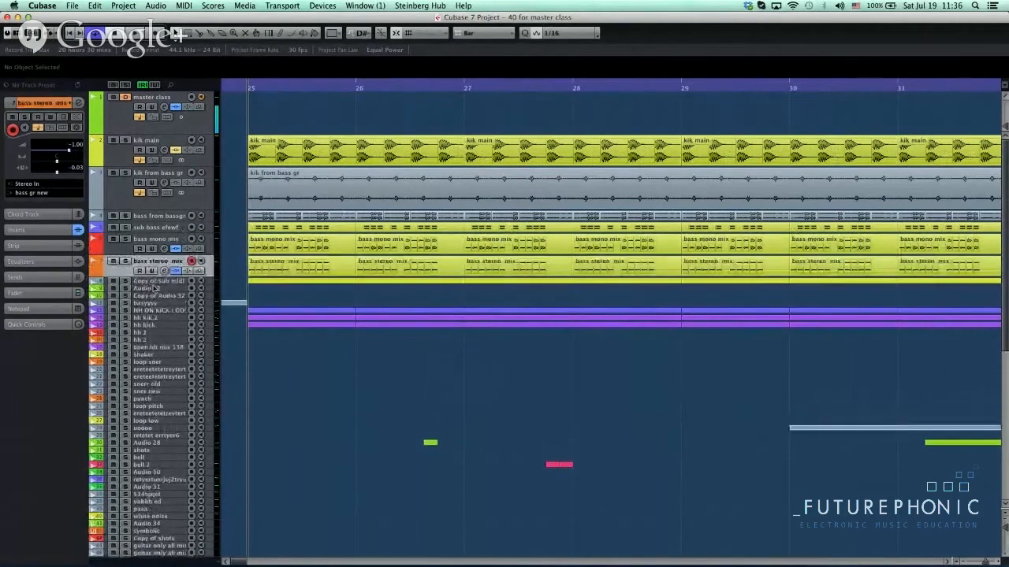
click(154, 282)
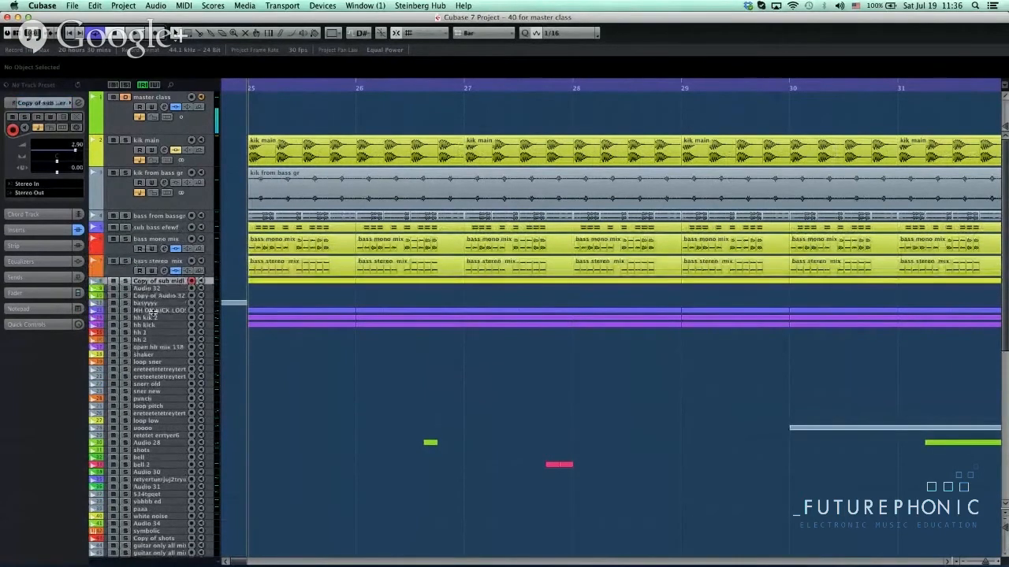
Enlarge the kik main and kik from bass gr track rows and examine their waveforms from bar 25.
click(114, 159)
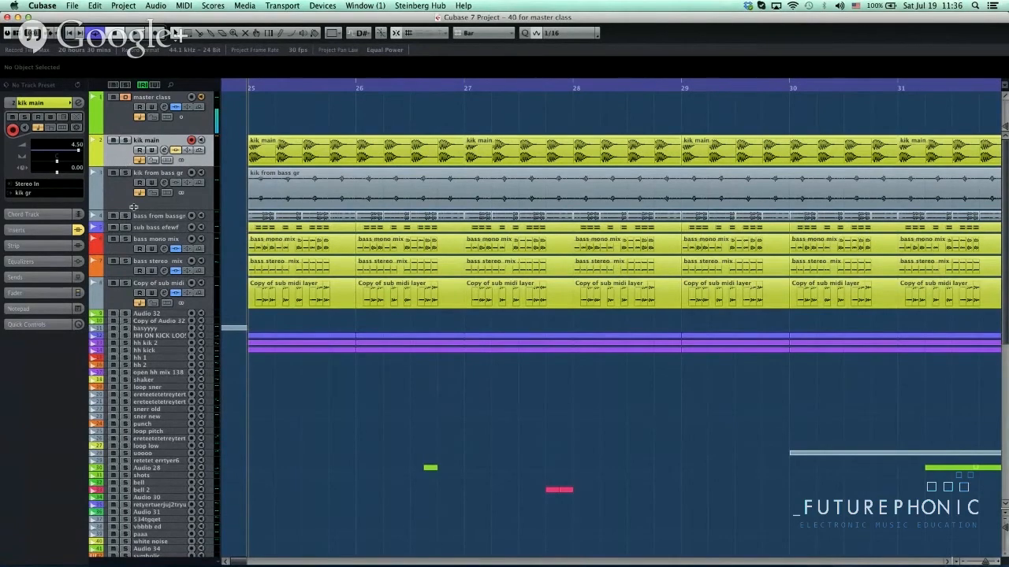
key(alt+Down)
key(alt+Down)
key(alt+Down)
key(alt+Down)
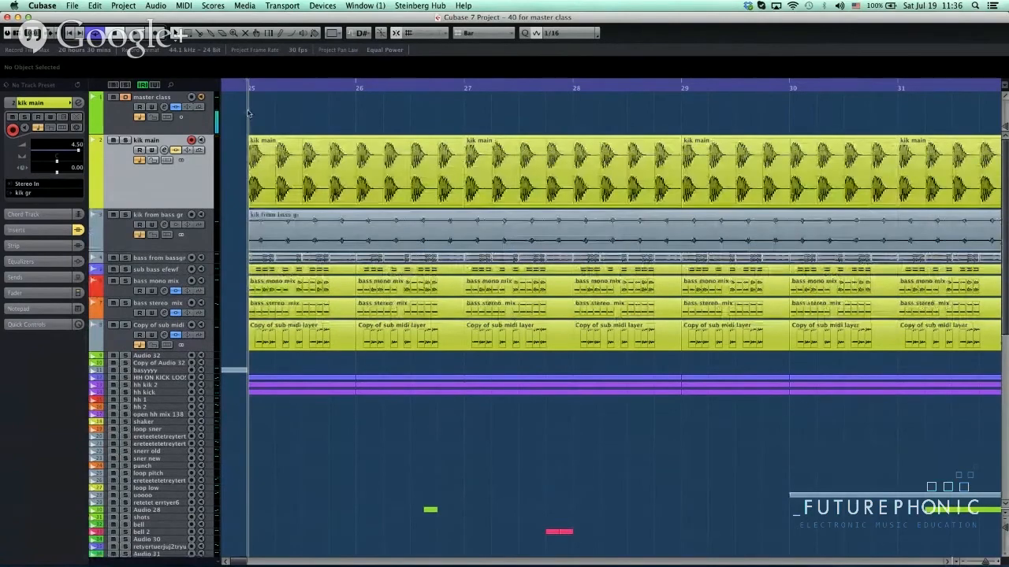
key(h)
key(h)
key(h)
key(h)
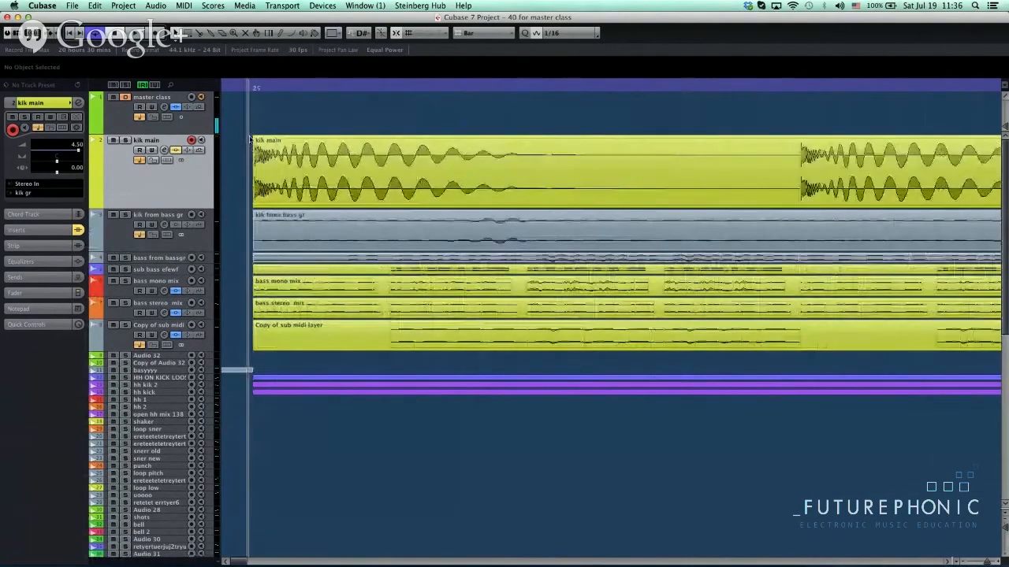
key(g)
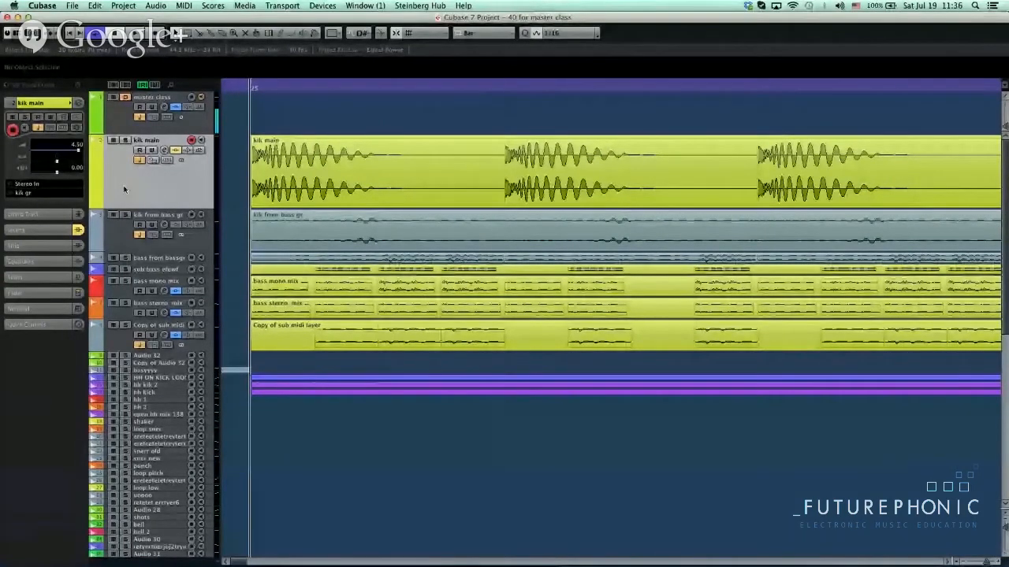
click(111, 240)
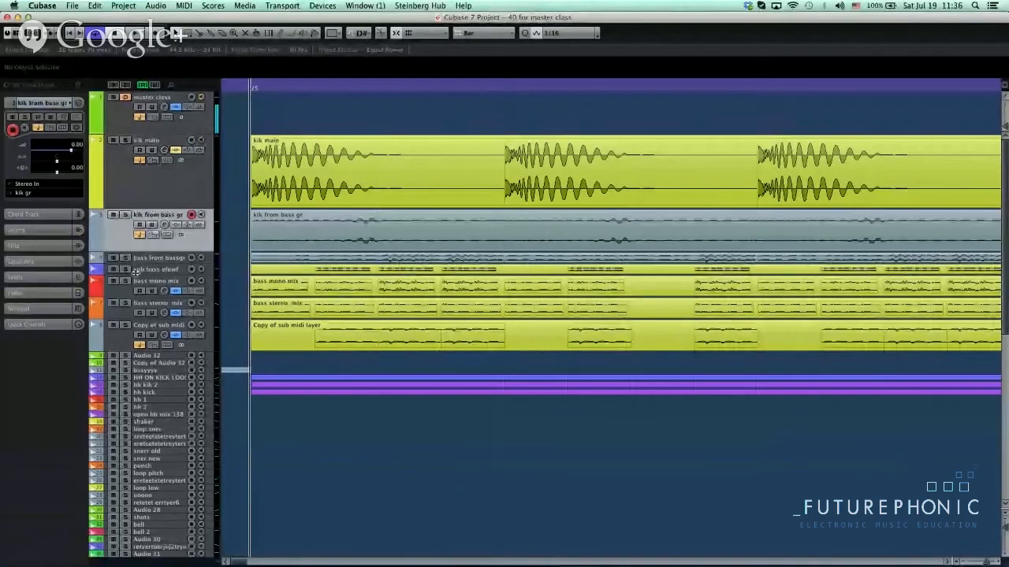
drag(135, 252, 135, 273)
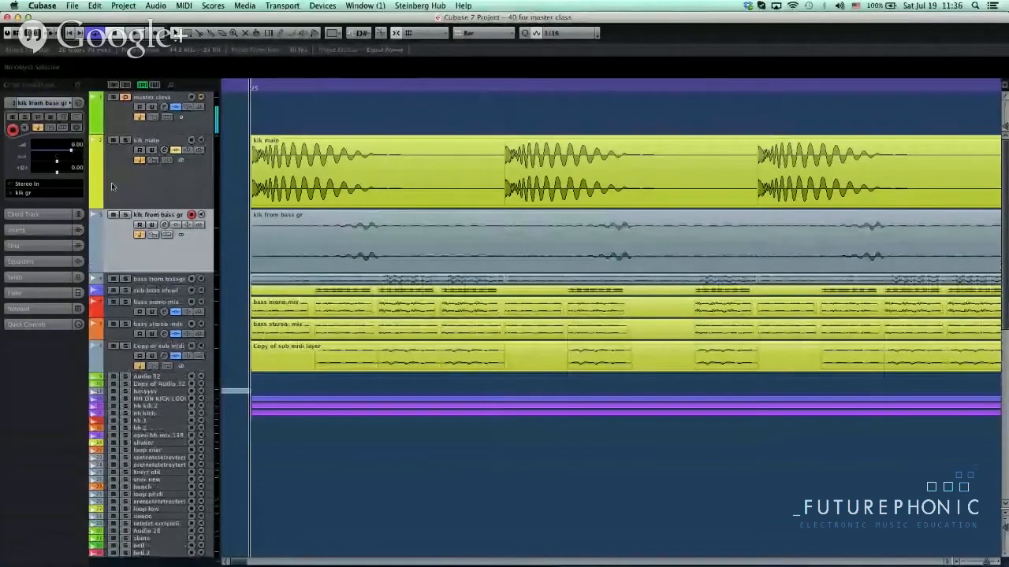
Compare the channel settings of the kik main and kik from bass gr tracks by selecting each in turn.
click(111, 187)
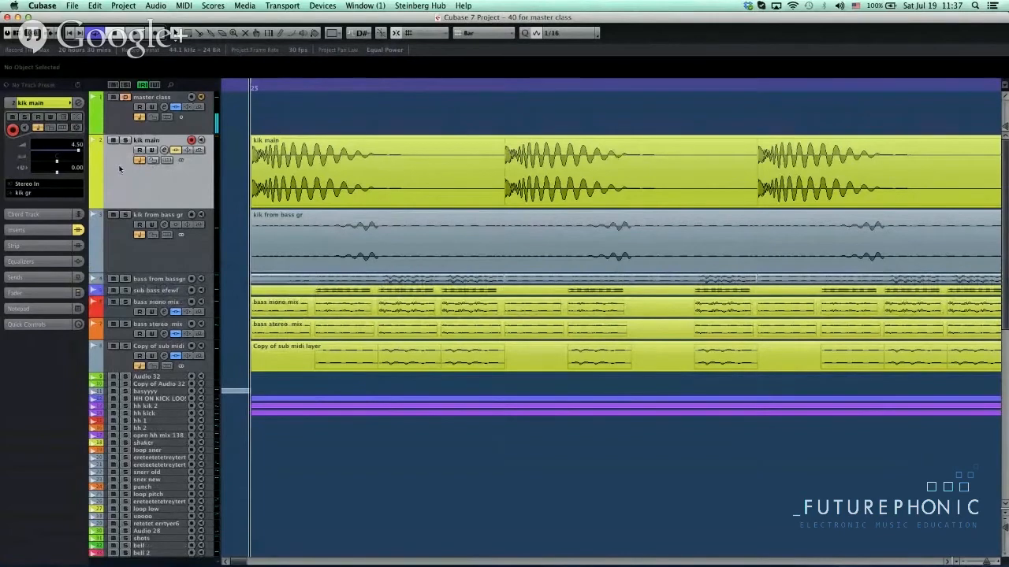
click(115, 246)
click(134, 190)
click(128, 259)
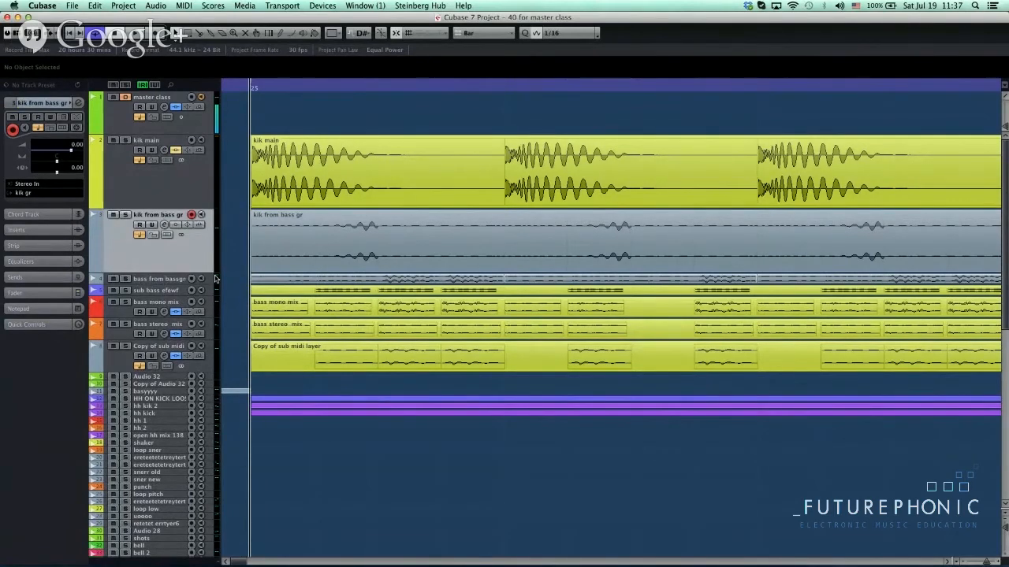
Select the master class track and play the arrangement briefly from bar 25.
key(F2)
key(F2)
click(126, 126)
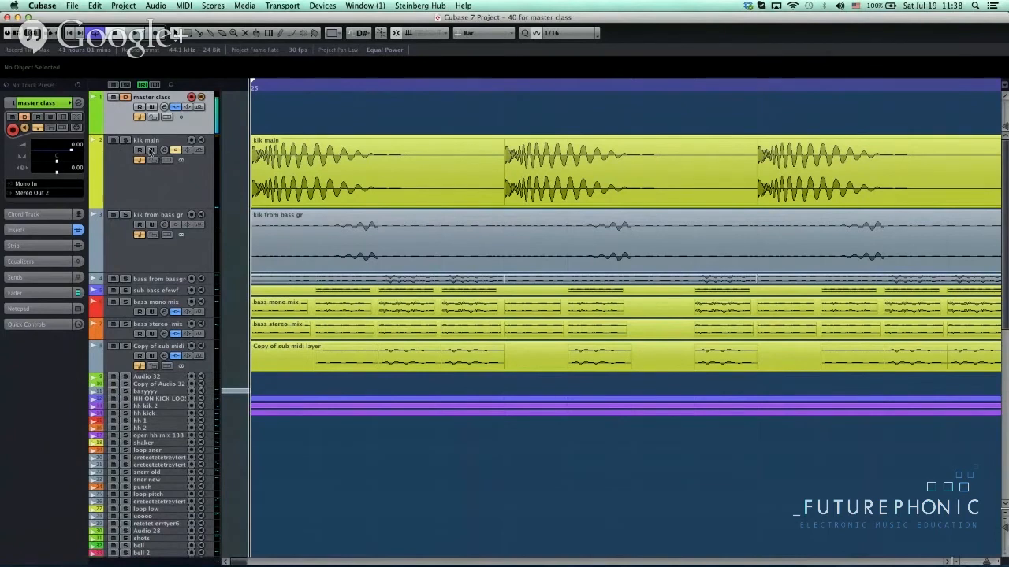
mouse_move(533, 565)
mouse_move(676, 565)
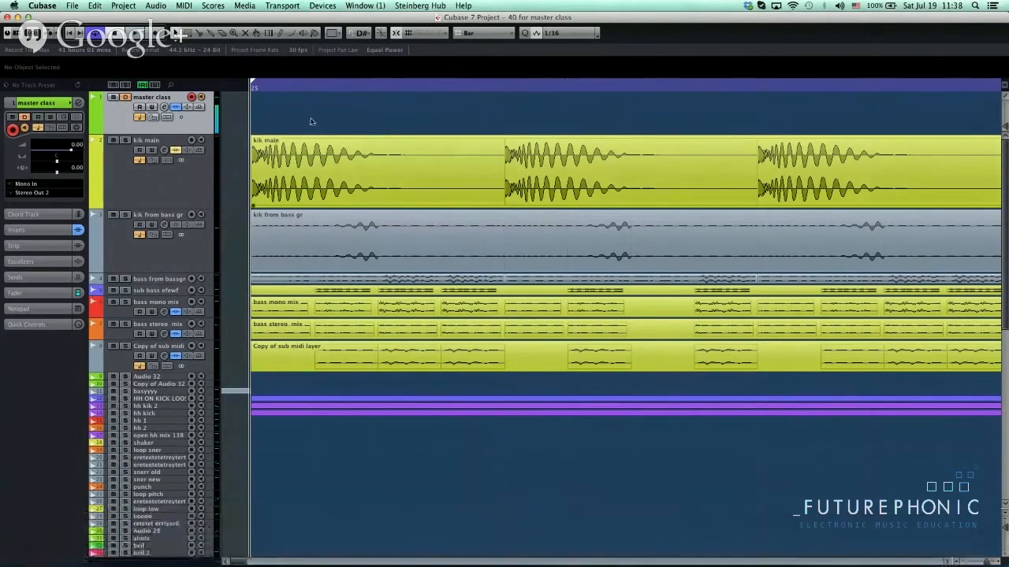
key(space)
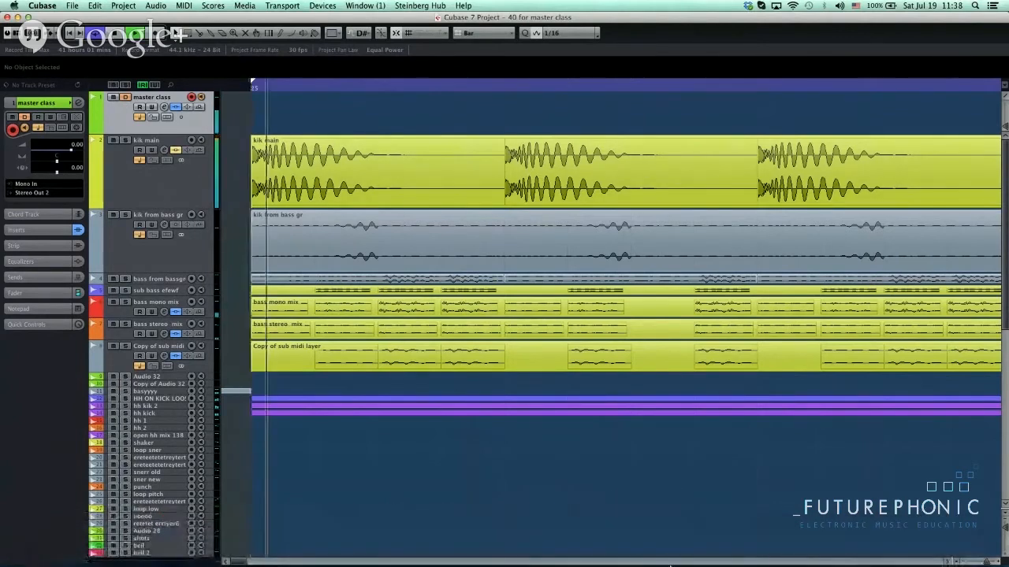
key(space)
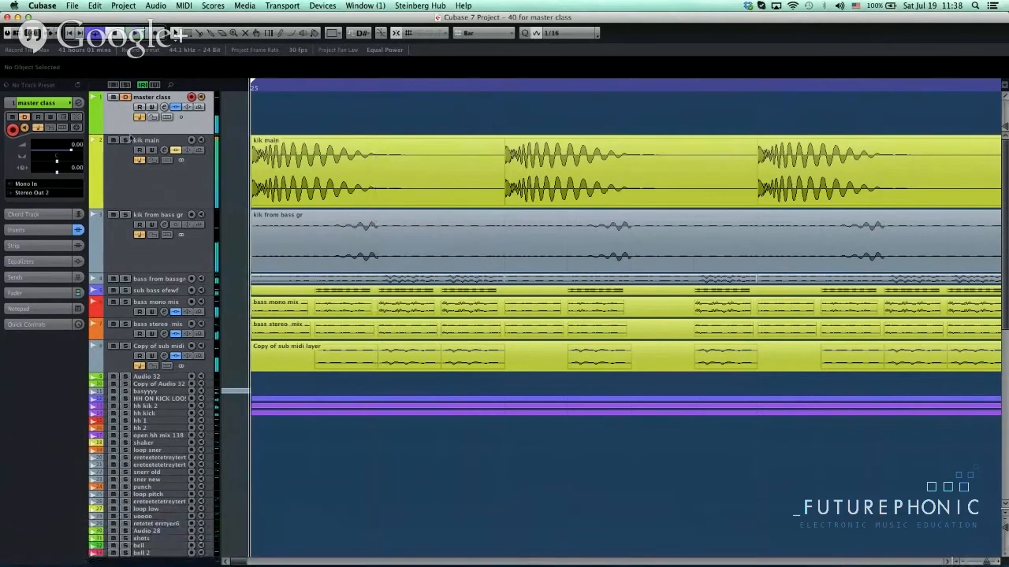
Solo the kik main track and play it from bar 25 to hear the main kick alone.
click(125, 140)
key(space)
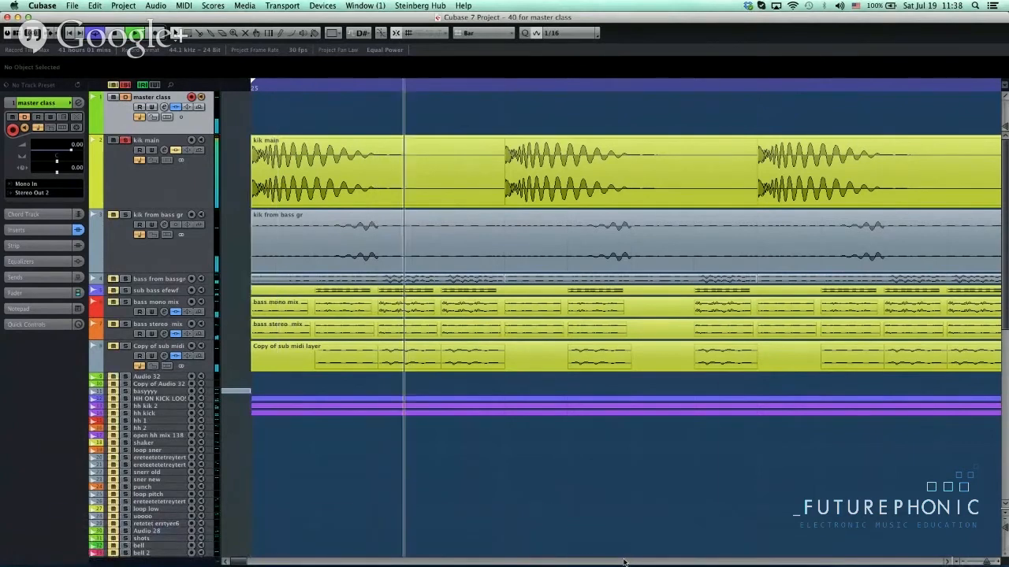
key(space)
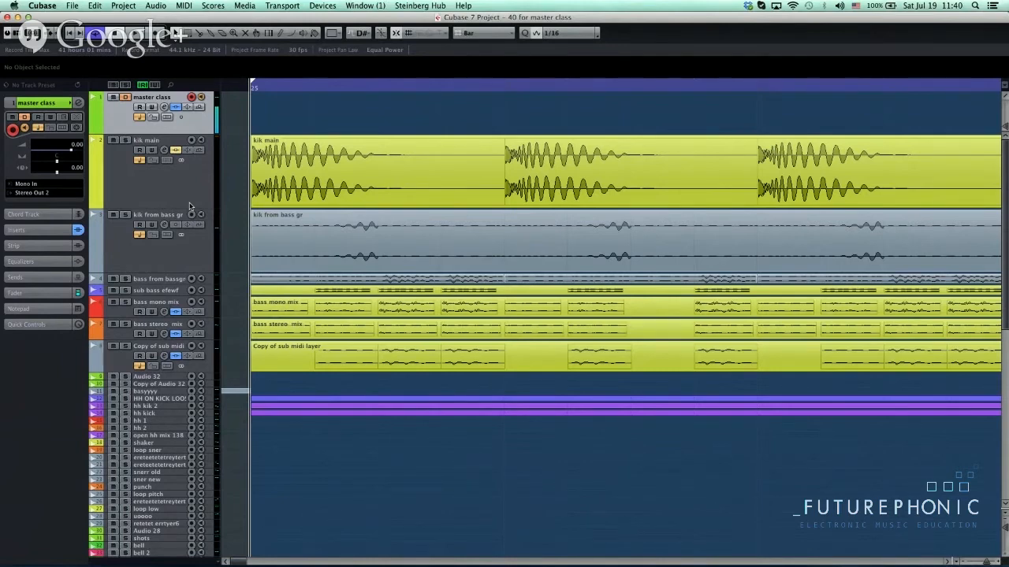
Select the kik main event at bar 25 and examine its track against the kik from bass gr track.
click(145, 182)
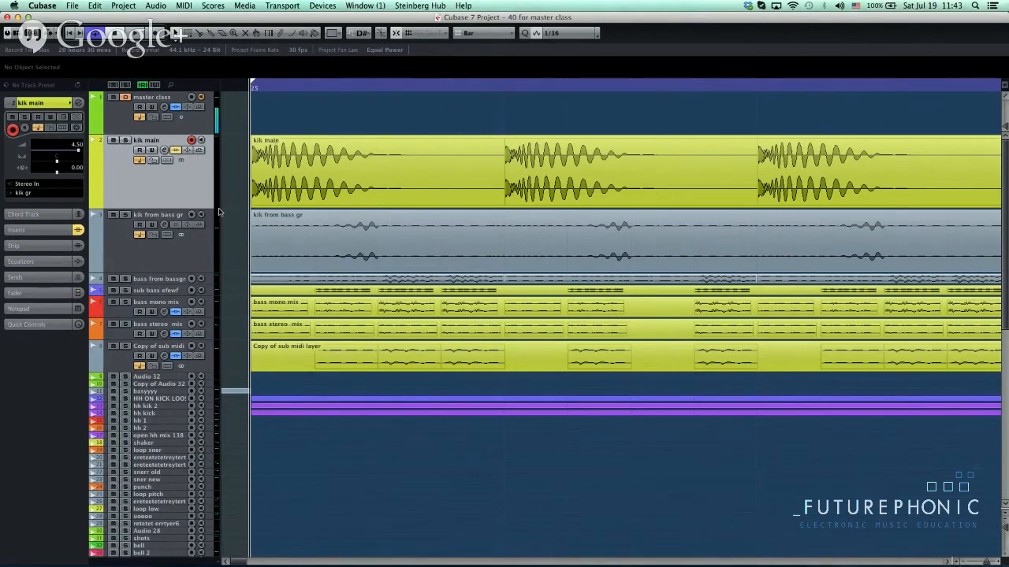
click(337, 179)
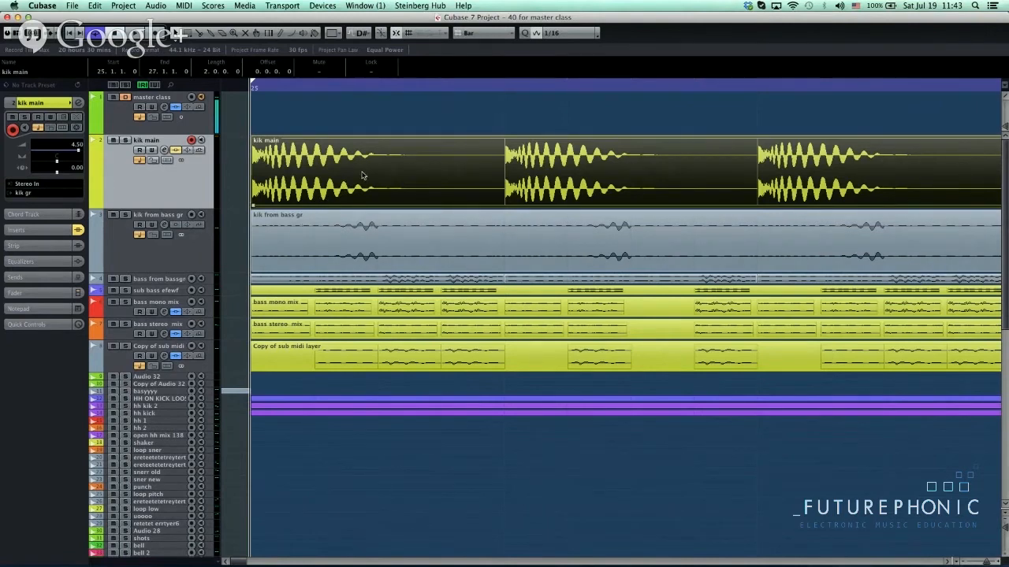
click(155, 264)
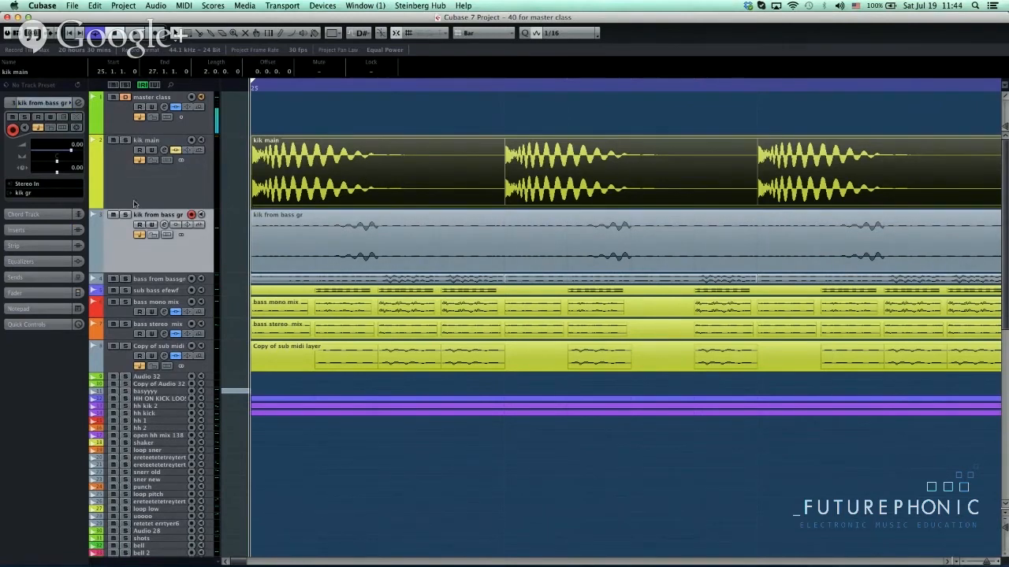
click(177, 187)
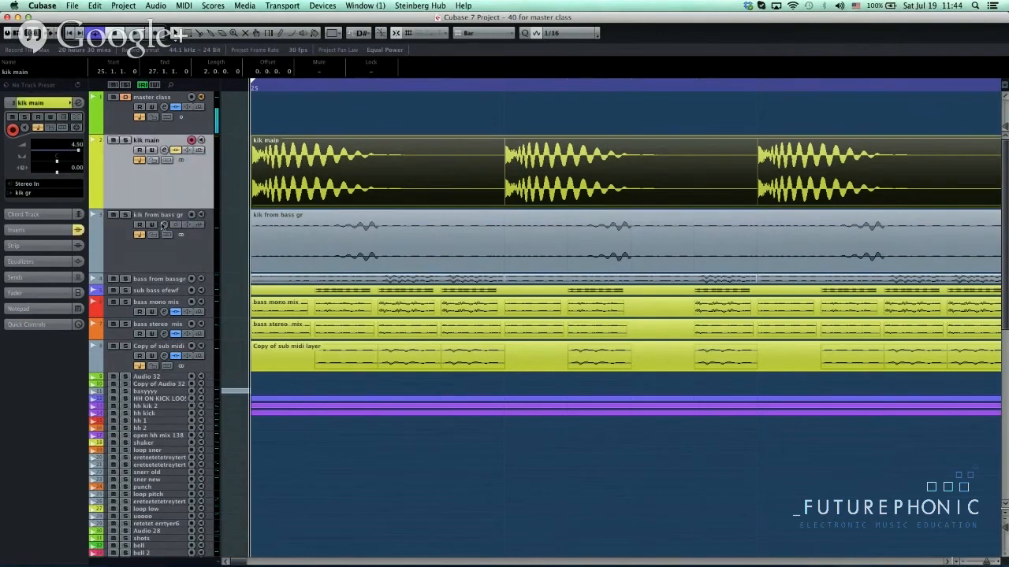
click(172, 267)
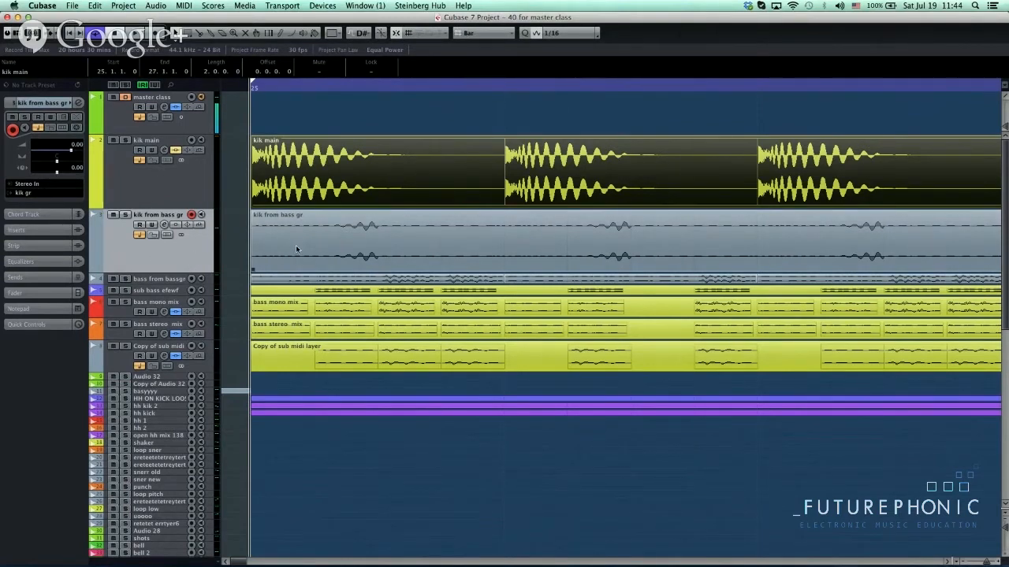
Select the clip on the kik from bass gr track and increase that track's height.
click(298, 187)
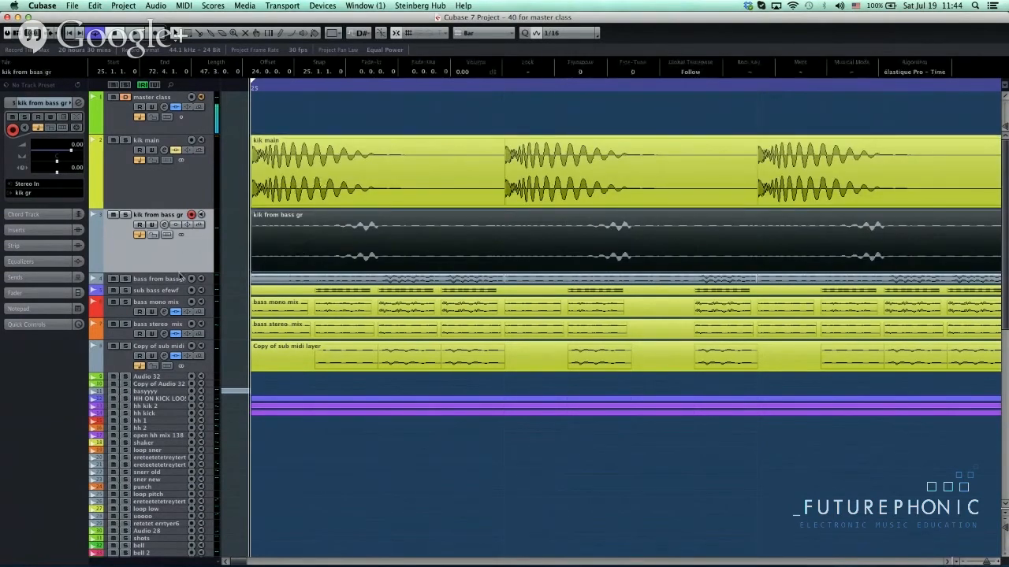
drag(180, 274, 180, 368)
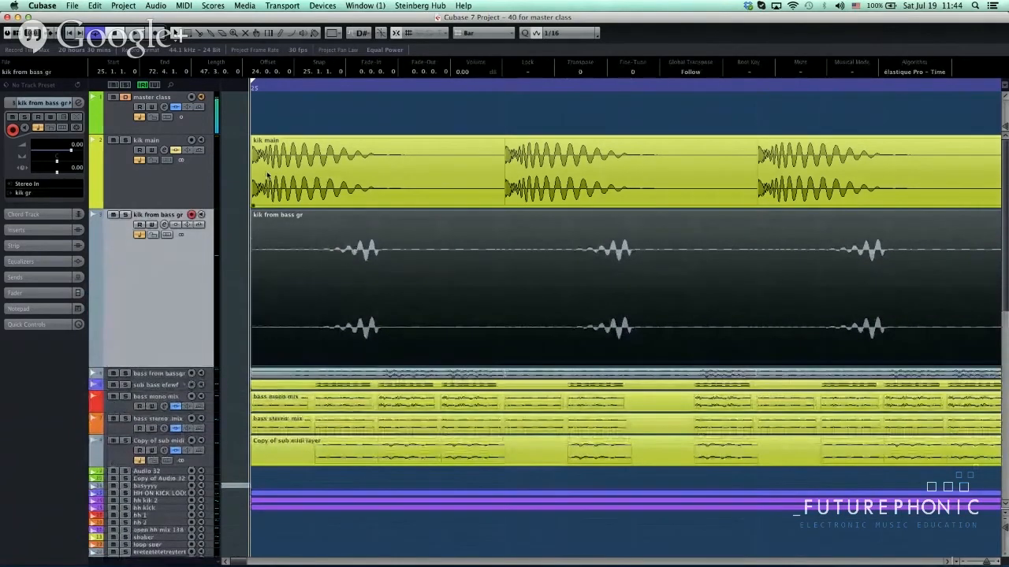
Split the kik main clip at 25.2.1 with the grid set to Beat, and move the first kick onto the kik from bass gr track.
click(371, 167)
right_click(390, 165)
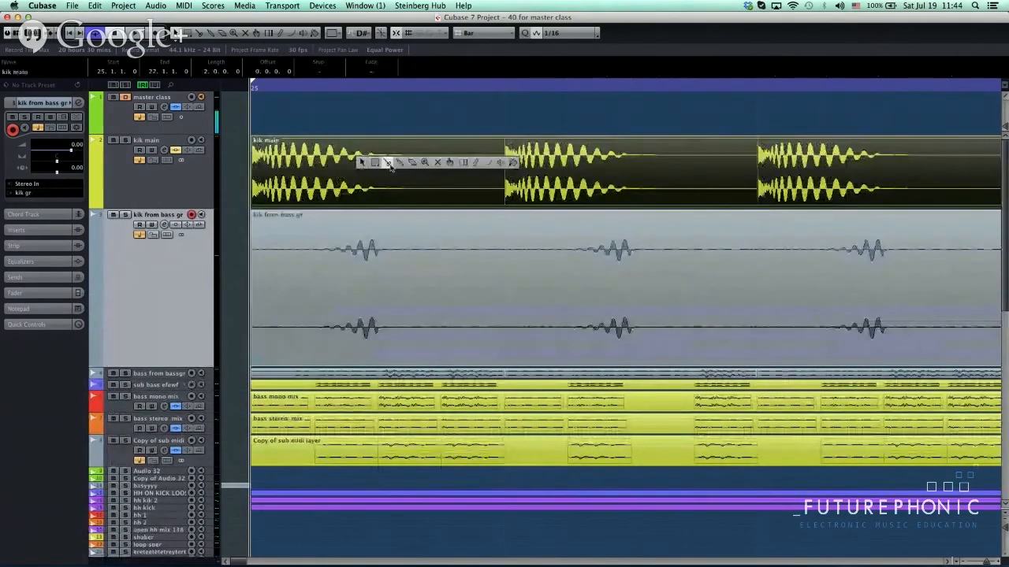
click(390, 165)
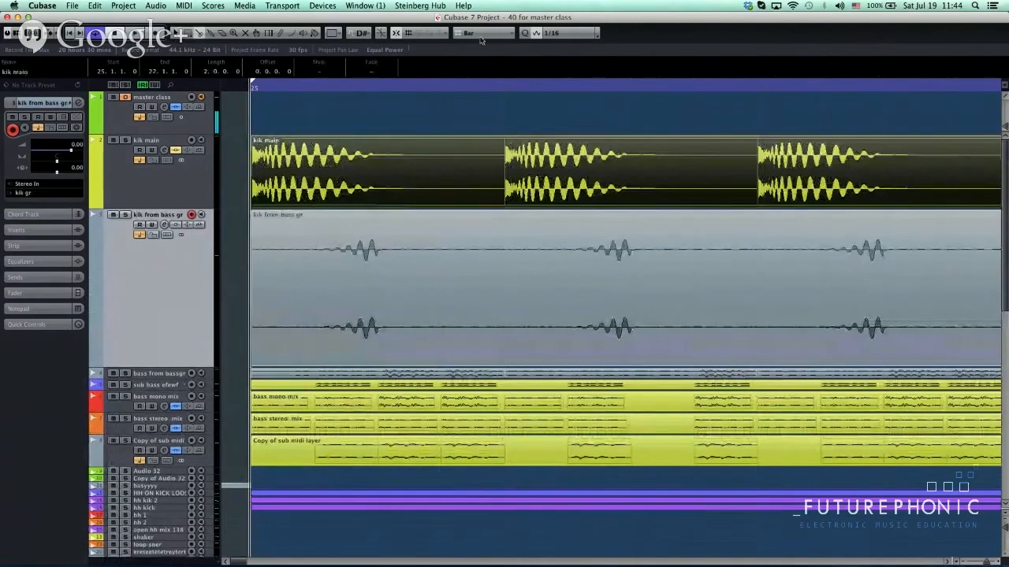
click(479, 33)
click(473, 42)
click(489, 145)
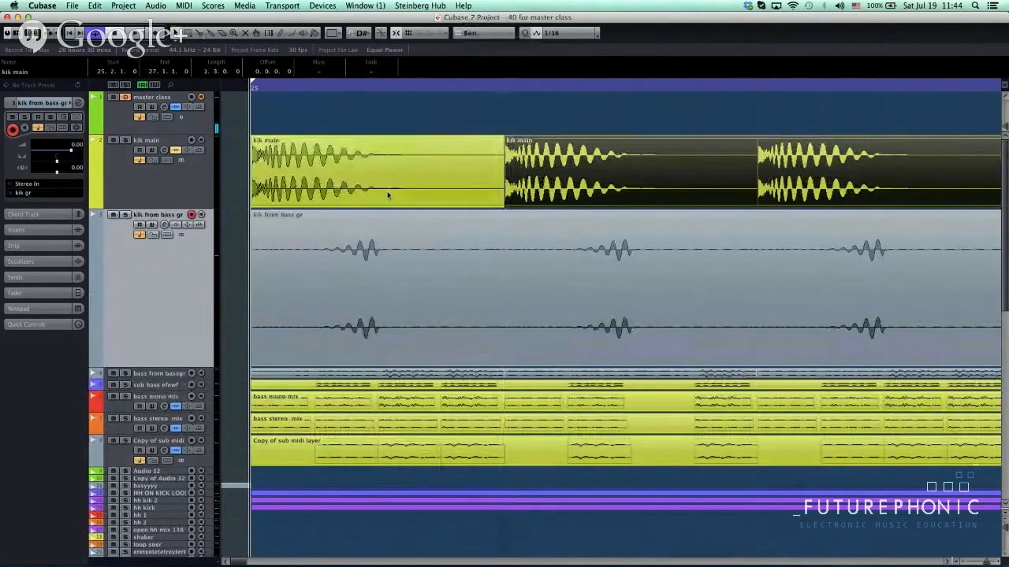
drag(388, 196, 330, 261)
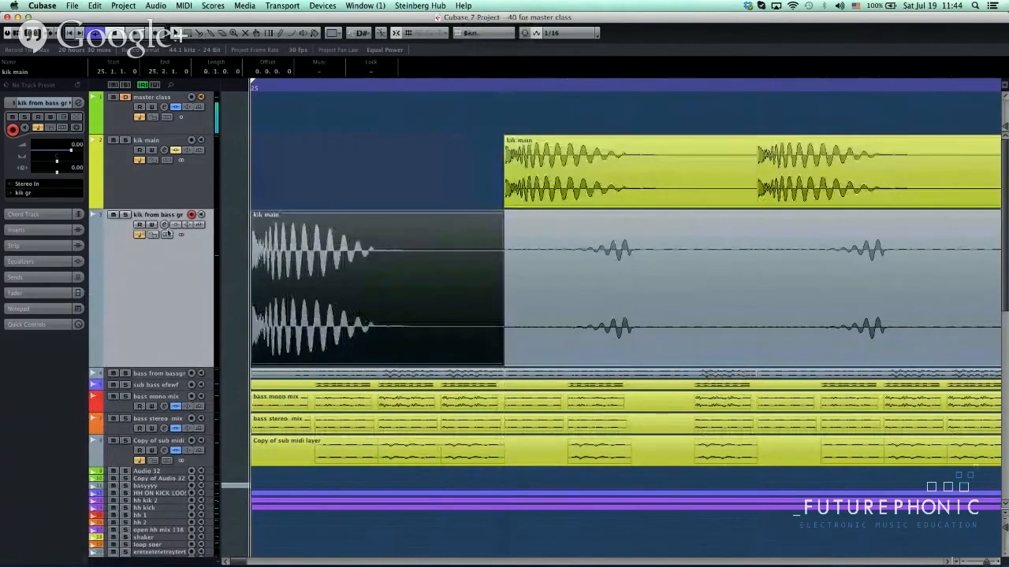
Insert LFOTool in the second insert slot of the kik from bass gr channel and load its preset 111.
click(165, 225)
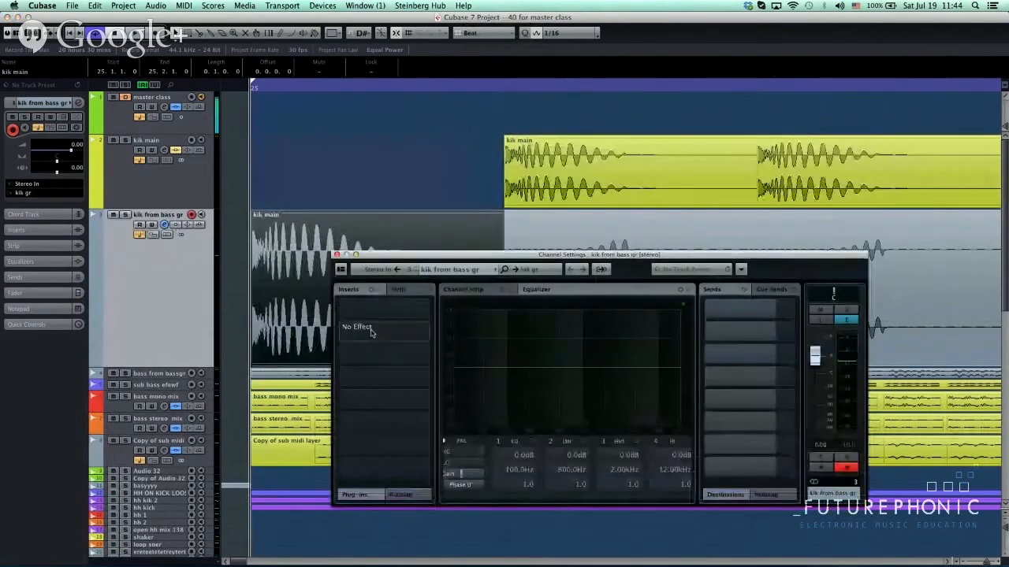
click(372, 331)
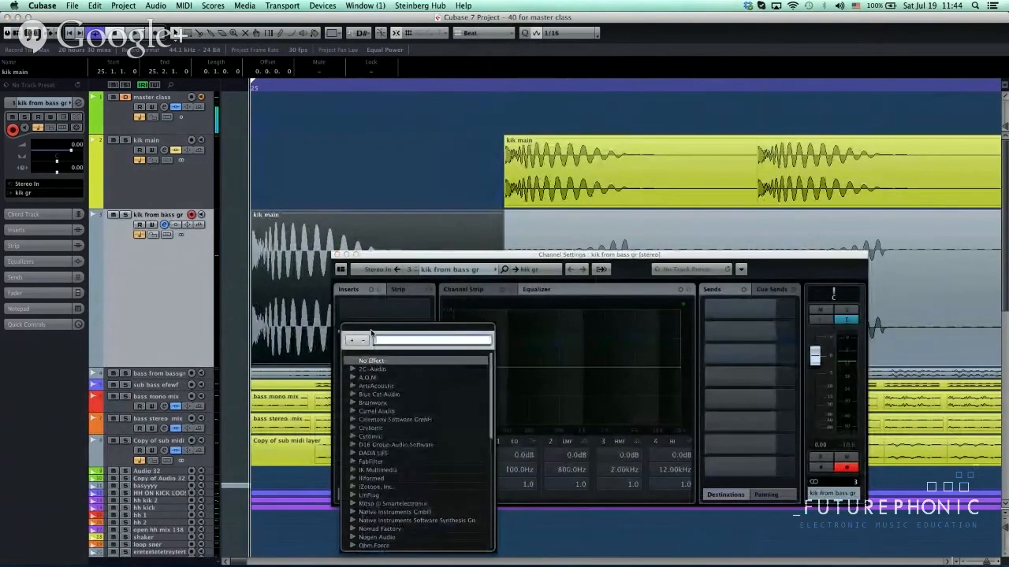
text(lfo)
click(381, 387)
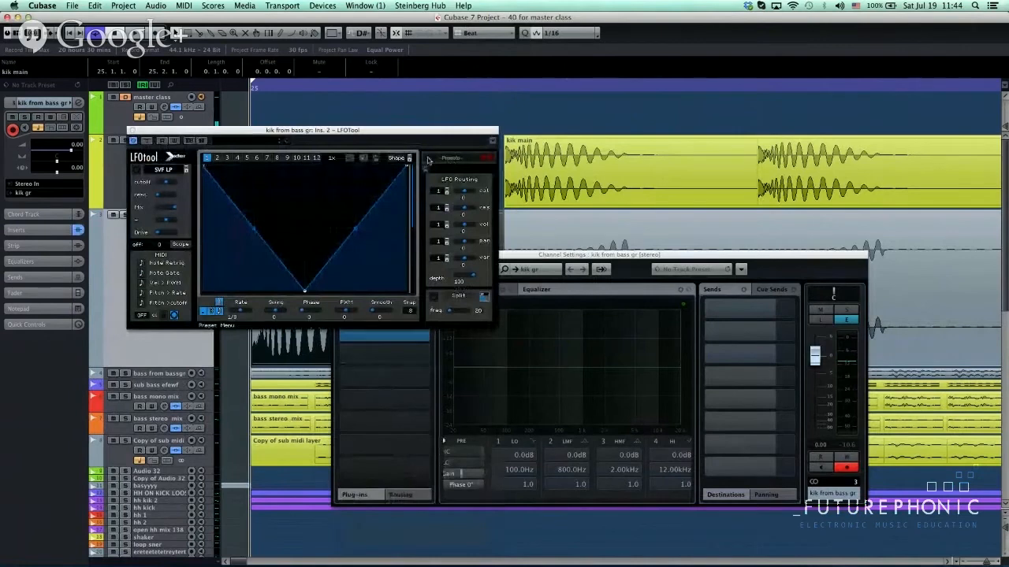
click(237, 144)
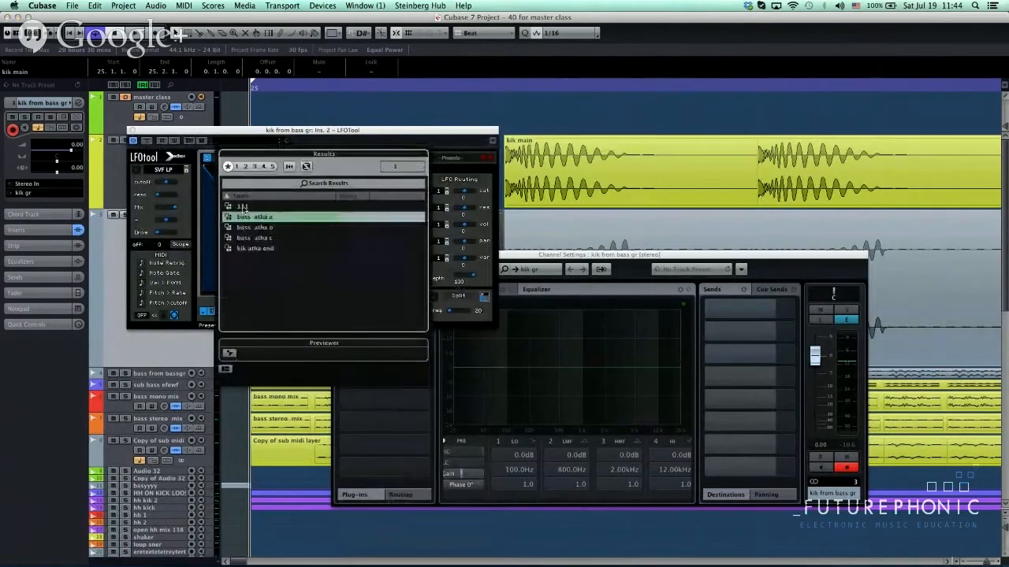
double_click(236, 205)
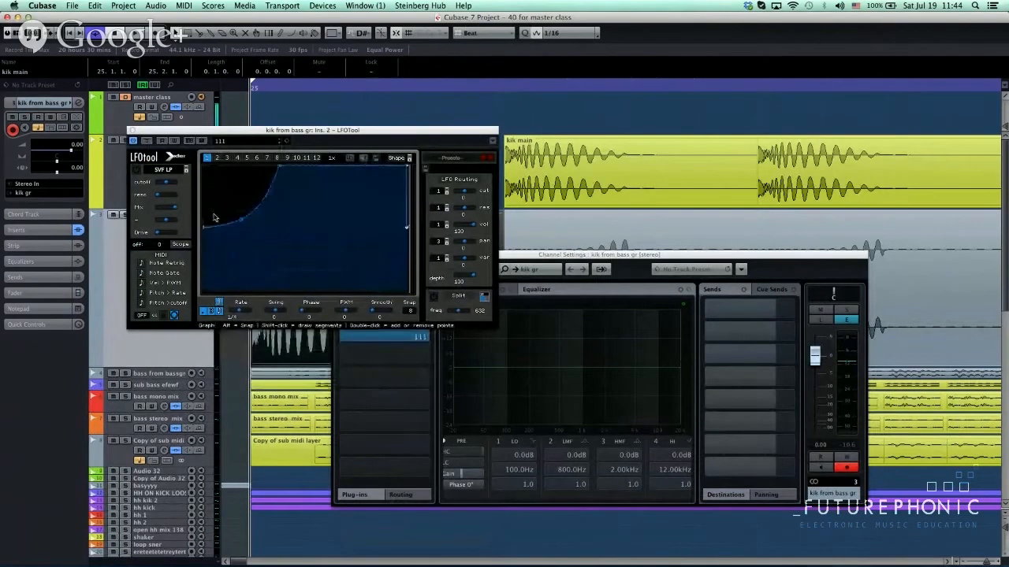
Reshape the LFOTool curve with its start at zero, the rise reaching full level past mid-graph, and a steep drop at the end.
drag(203, 226, 203, 277)
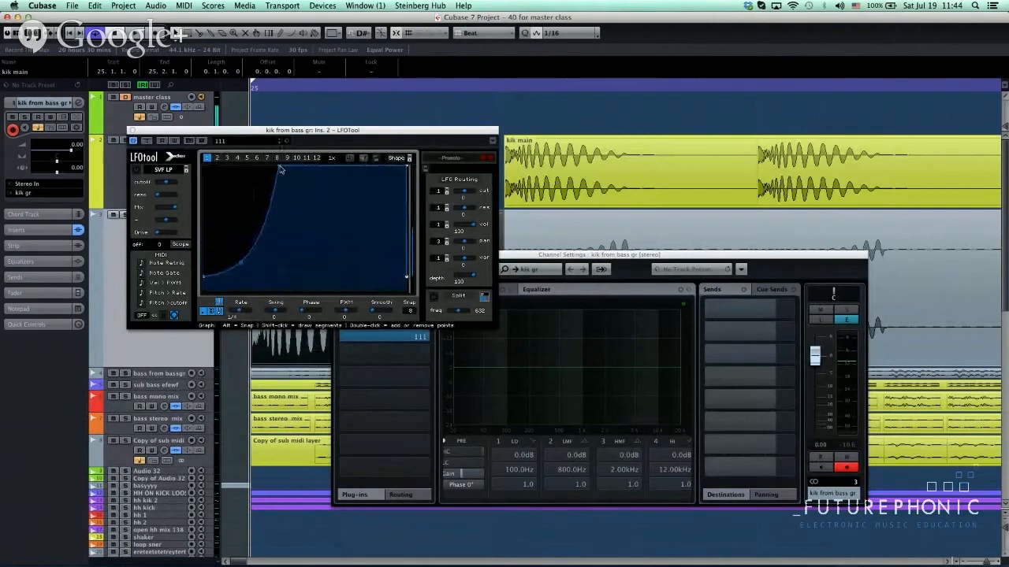
drag(280, 169, 324, 157)
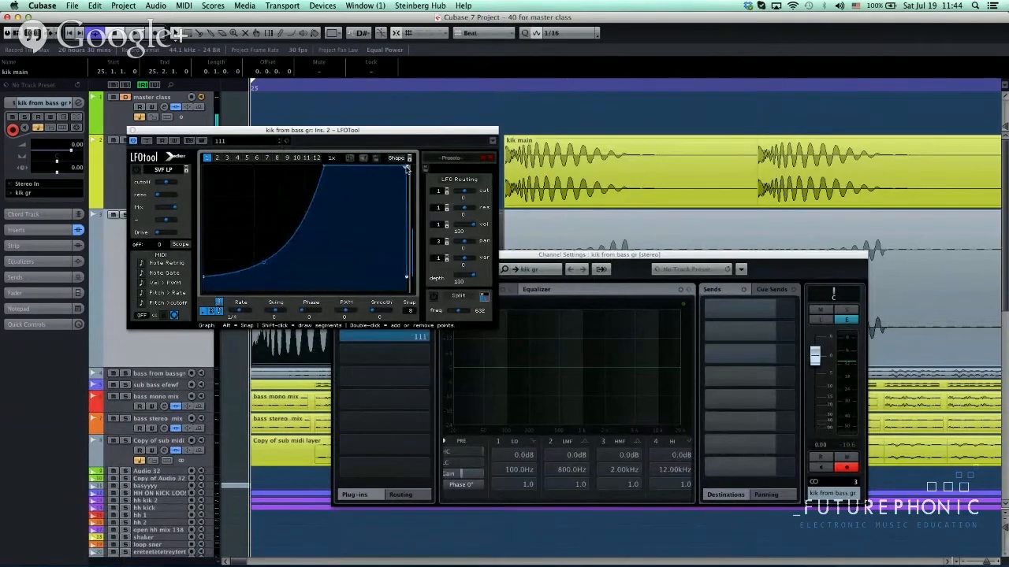
drag(407, 169, 398, 163)
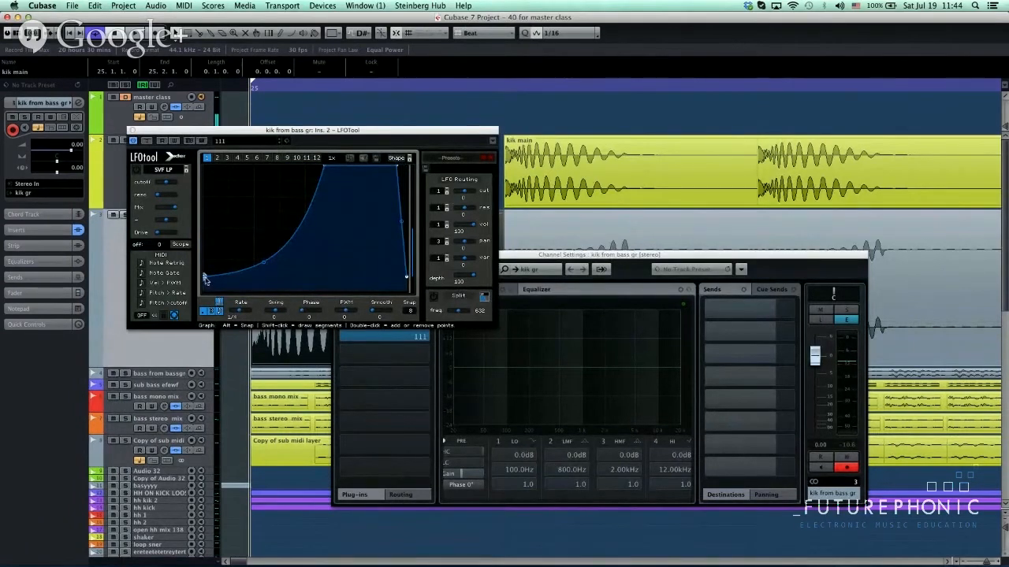
drag(204, 278, 225, 290)
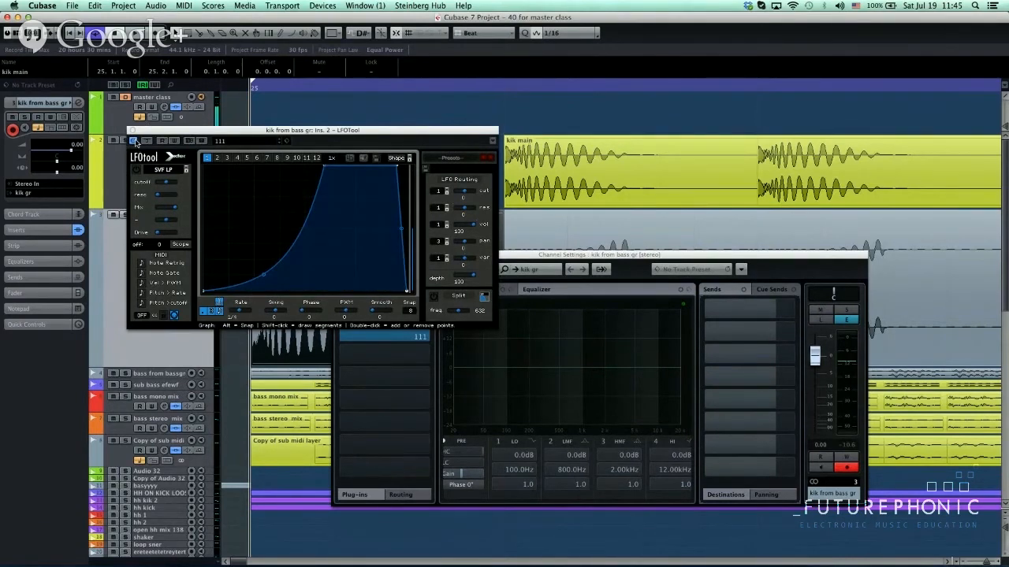
Bypass and reactivate LFOTool to compare the kick with and without it, moving the plug-in window aside.
click(131, 128)
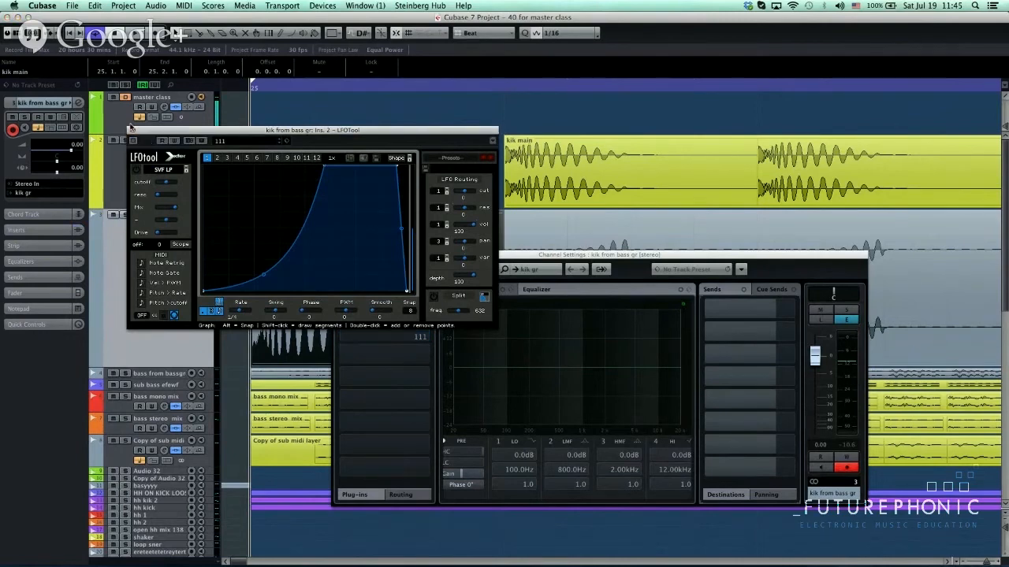
click(134, 141)
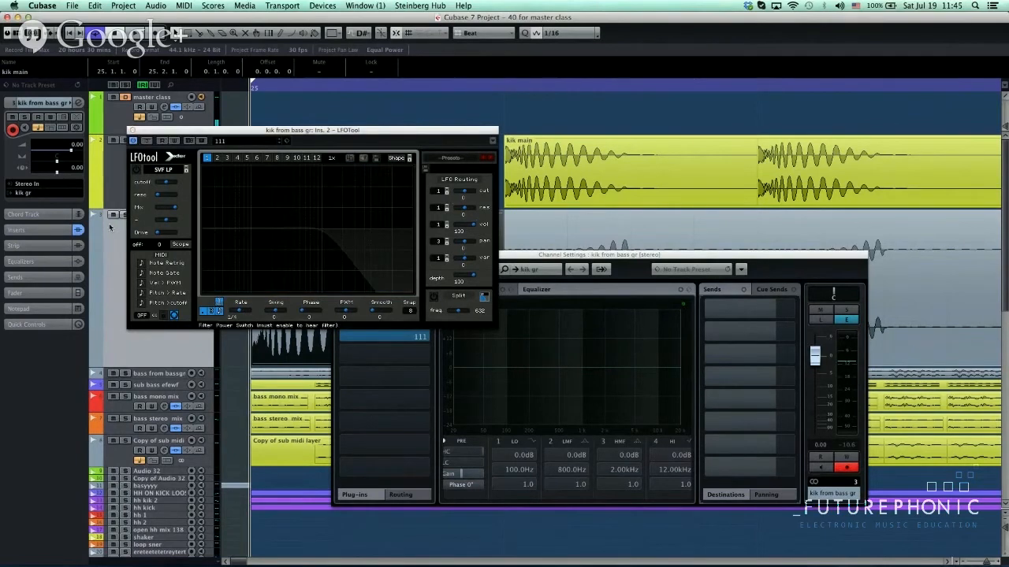
drag(263, 129, 431, 112)
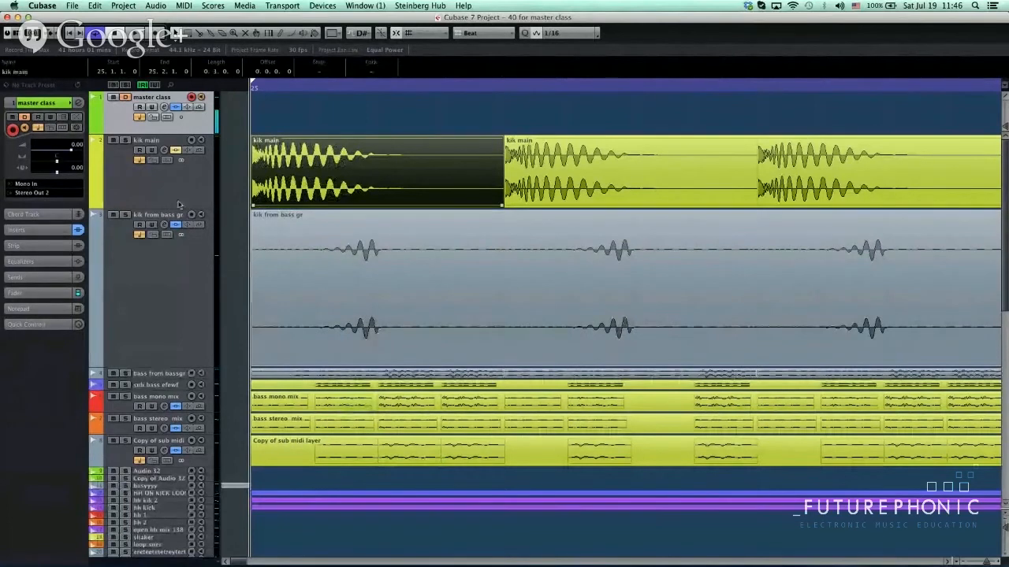
Increase the height of the kik main track and select the clip on the kik from bass gr track.
click(187, 188)
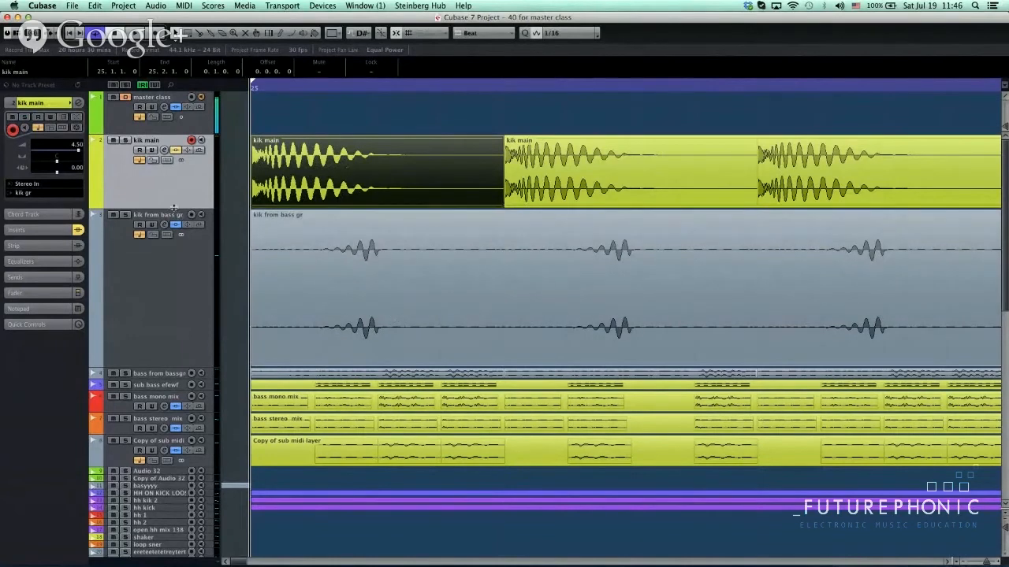
drag(175, 210, 175, 273)
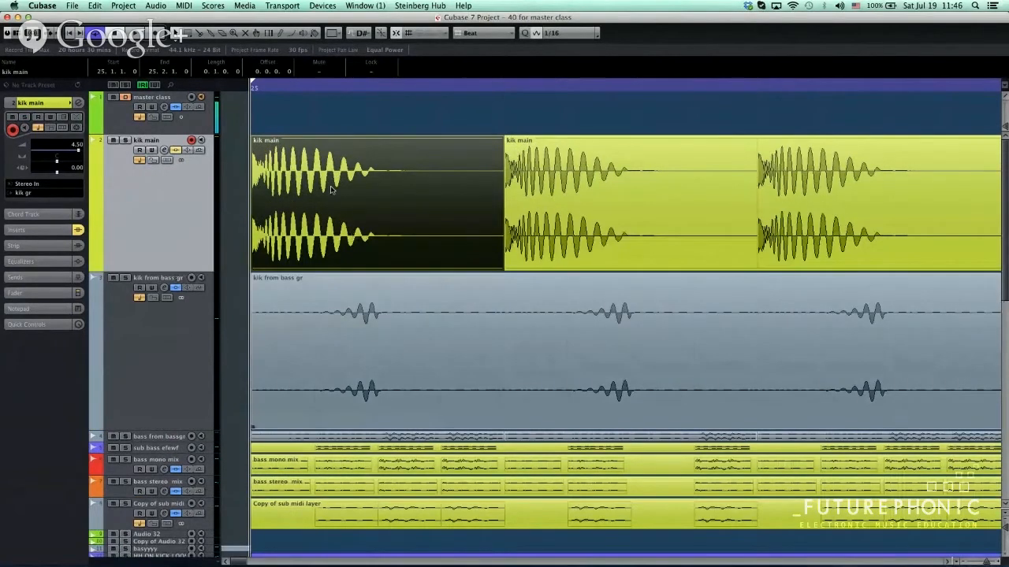
click(331, 368)
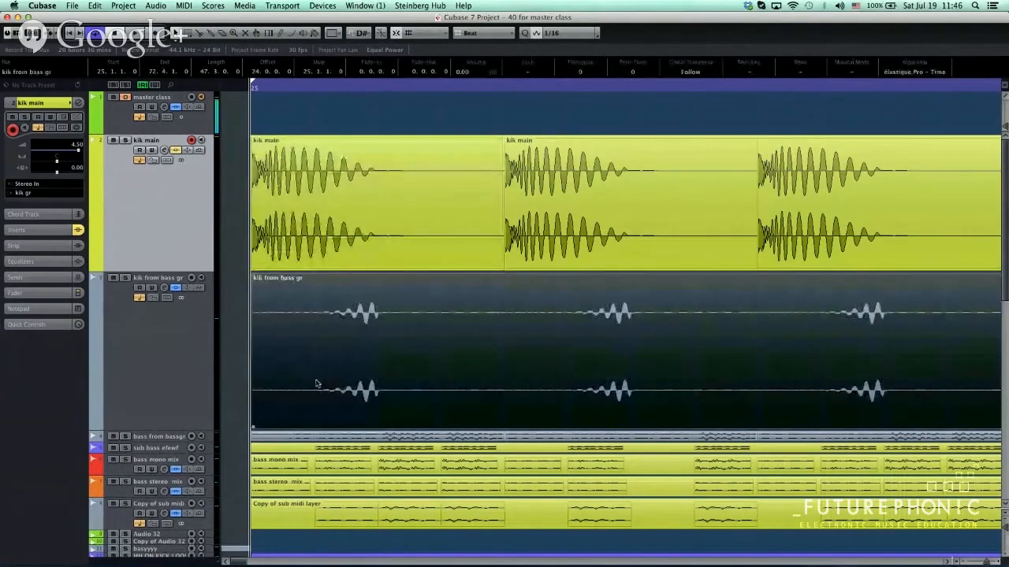
Increase the heights of the bass from bassgroup and sub bass efewf tracks to show their waveforms larger.
drag(152, 446, 150, 471)
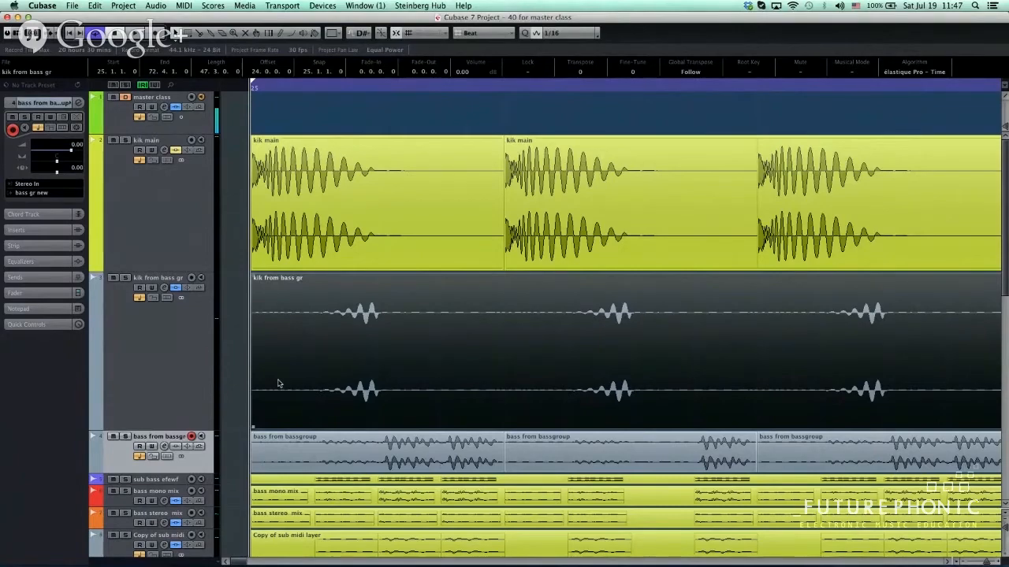
scroll(278, 384, down, 5)
scroll(145, 258, up, 5)
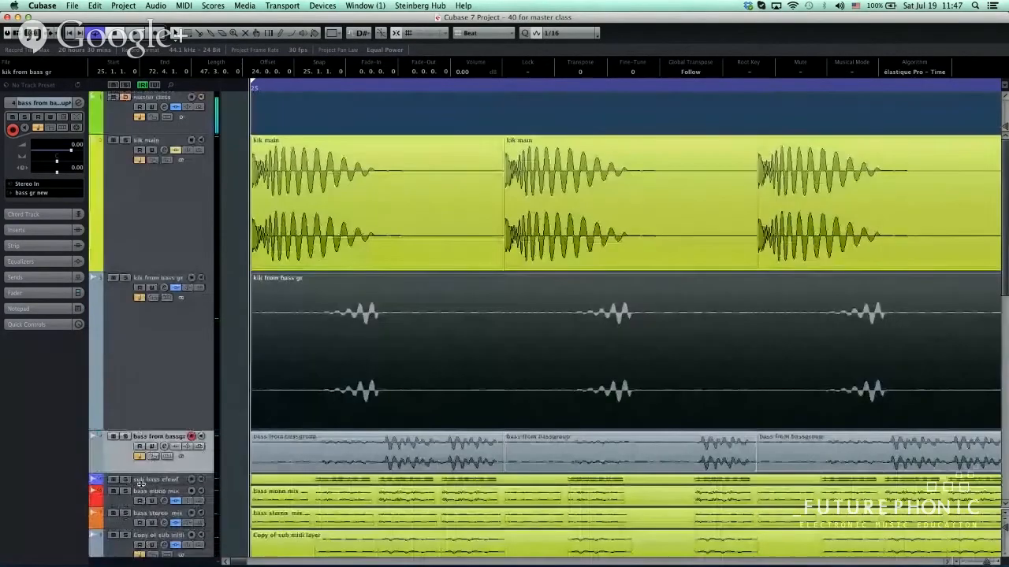
click(143, 503)
drag(147, 521, 150, 540)
drag(154, 471, 155, 504)
scroll(274, 392, down, 1)
scroll(274, 391, down, 5)
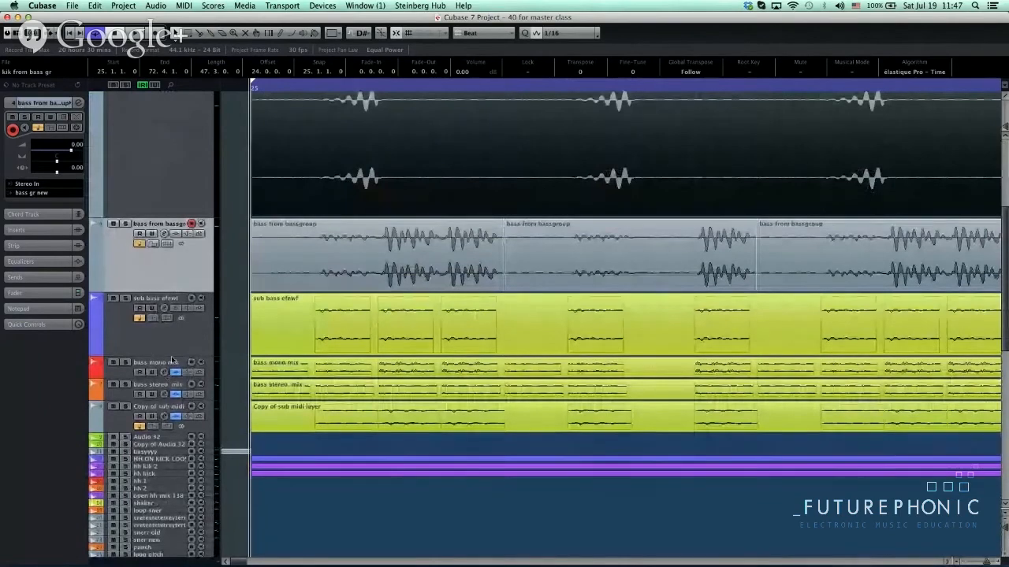
Increase the heights of the bass mono mix and bass stereo mix tracks.
click(134, 334)
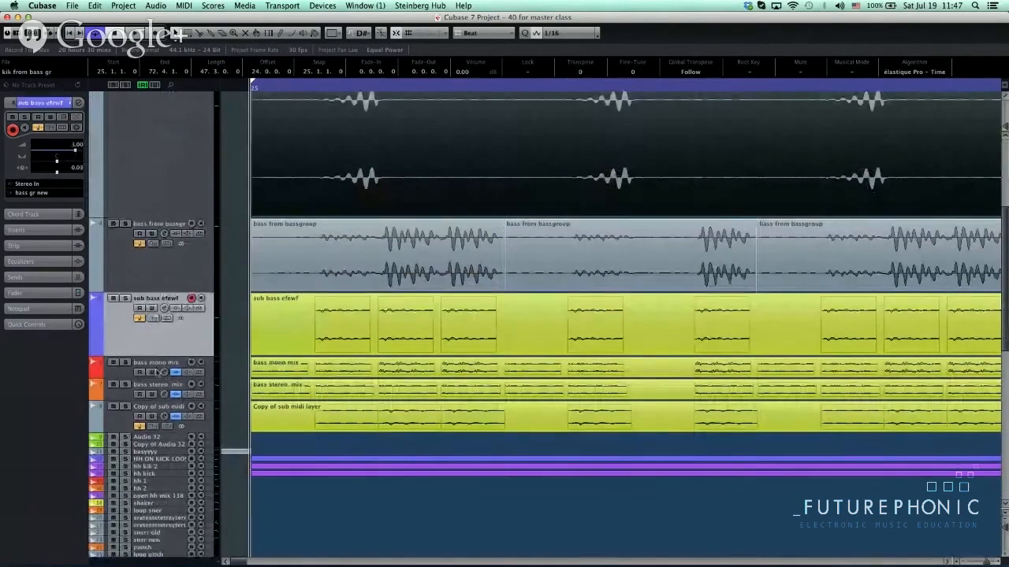
click(149, 367)
drag(148, 379, 171, 418)
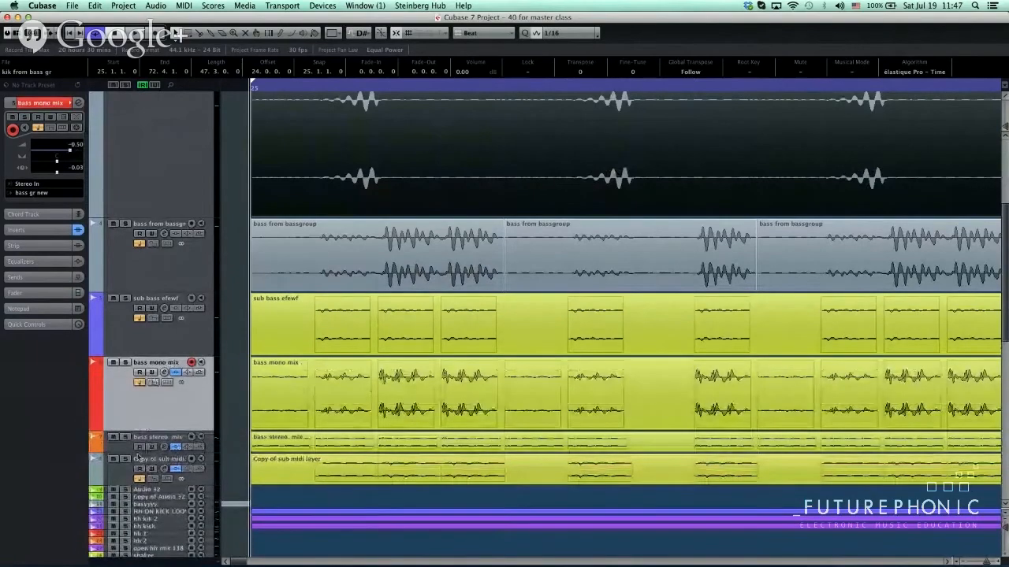
drag(137, 455, 137, 466)
drag(139, 503, 138, 509)
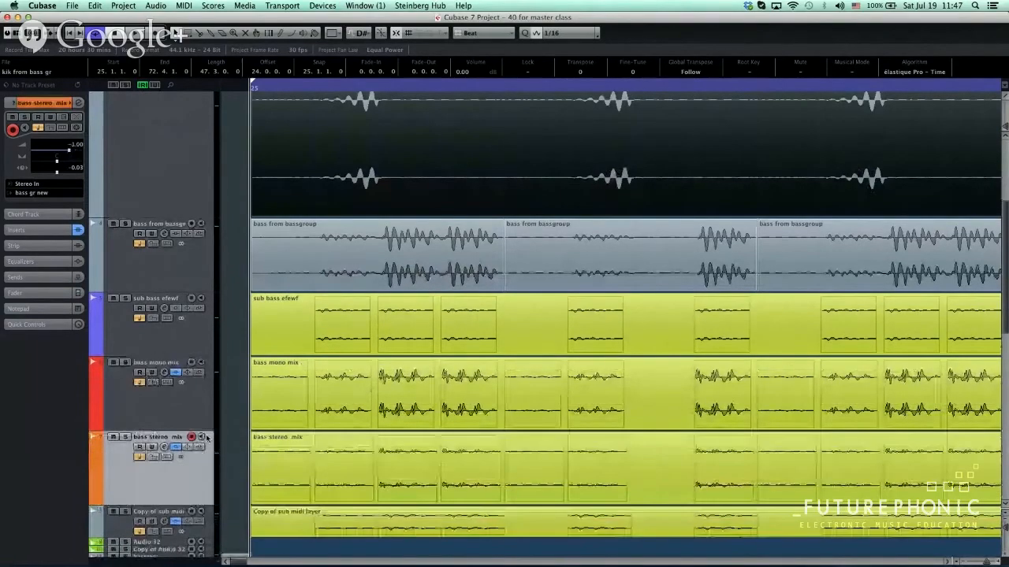
Enlarge the Copy of sub midi layer track, then trim its height back slightly.
scroll(139, 473, down, 5)
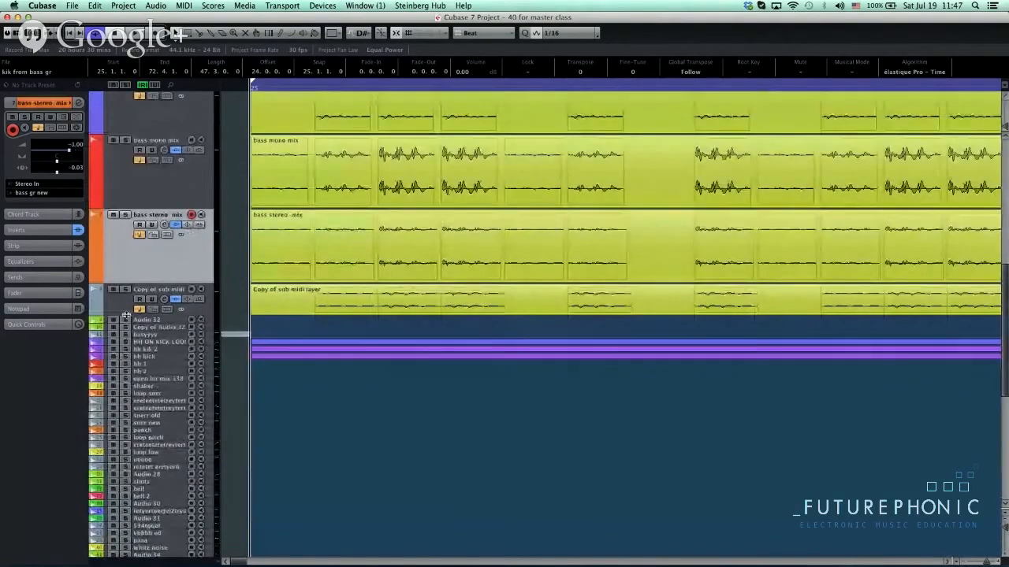
click(127, 313)
drag(126, 316, 146, 351)
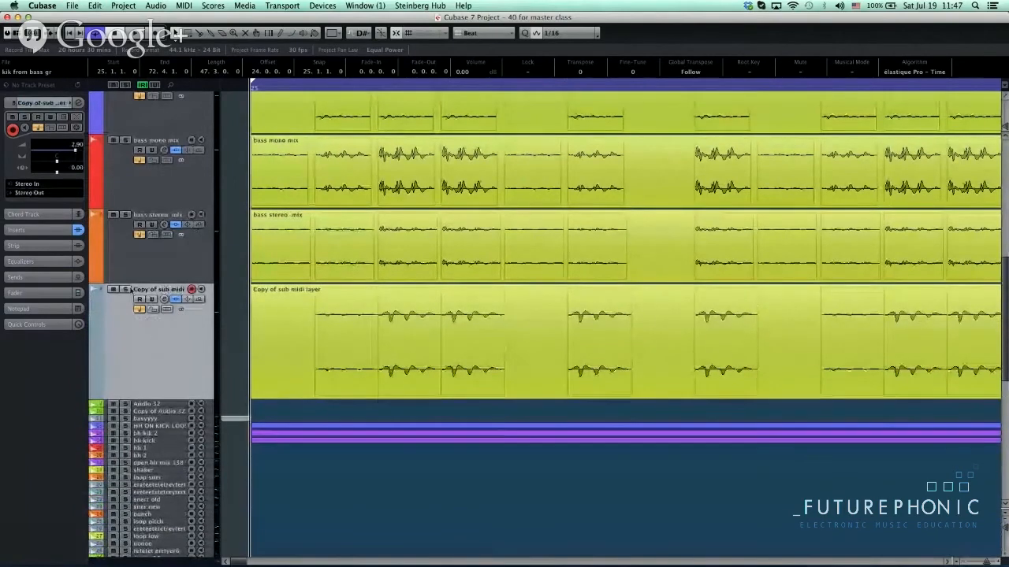
scroll(157, 354, up, 4)
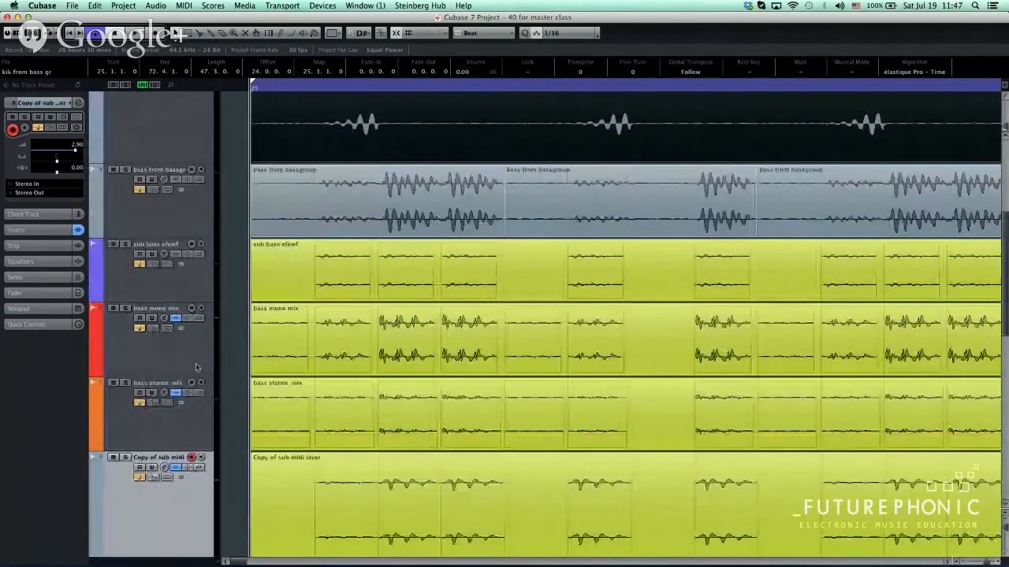
scroll(237, 382, up, 1)
scroll(178, 522, down, 2)
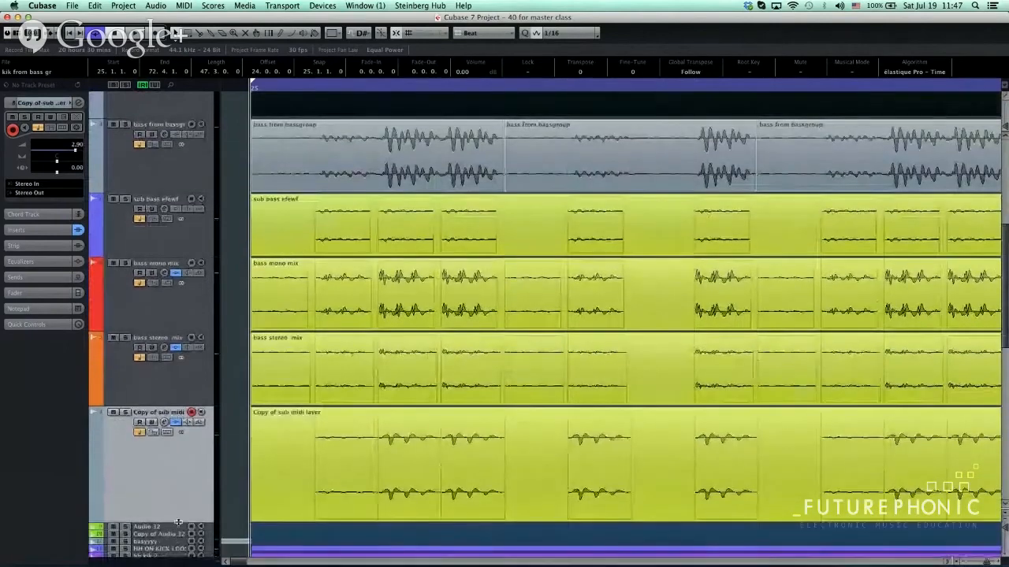
drag(179, 522, 178, 491)
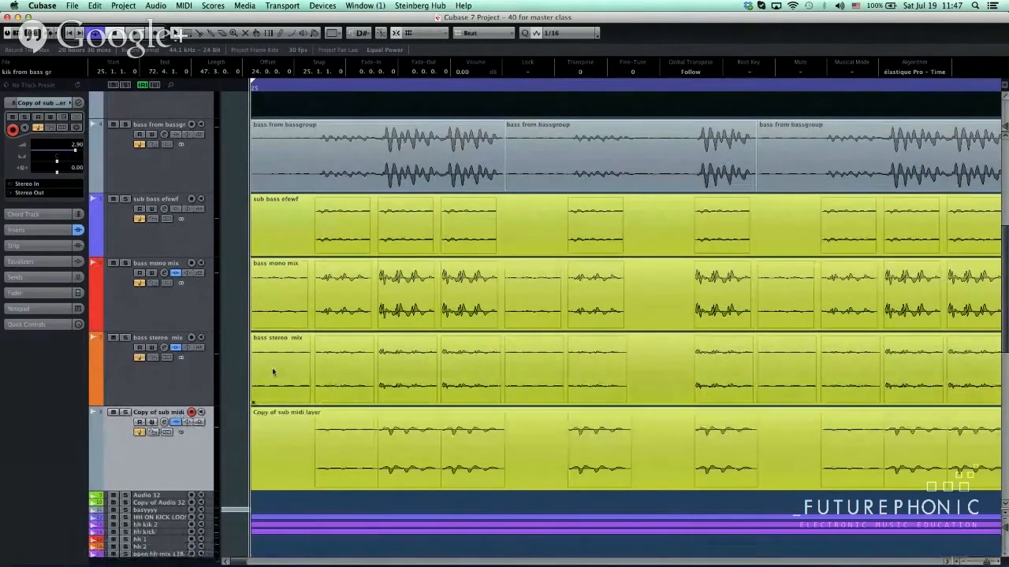
Return to the bass from bassgroup track above the bass layers and select it.
scroll(271, 367, up, 4)
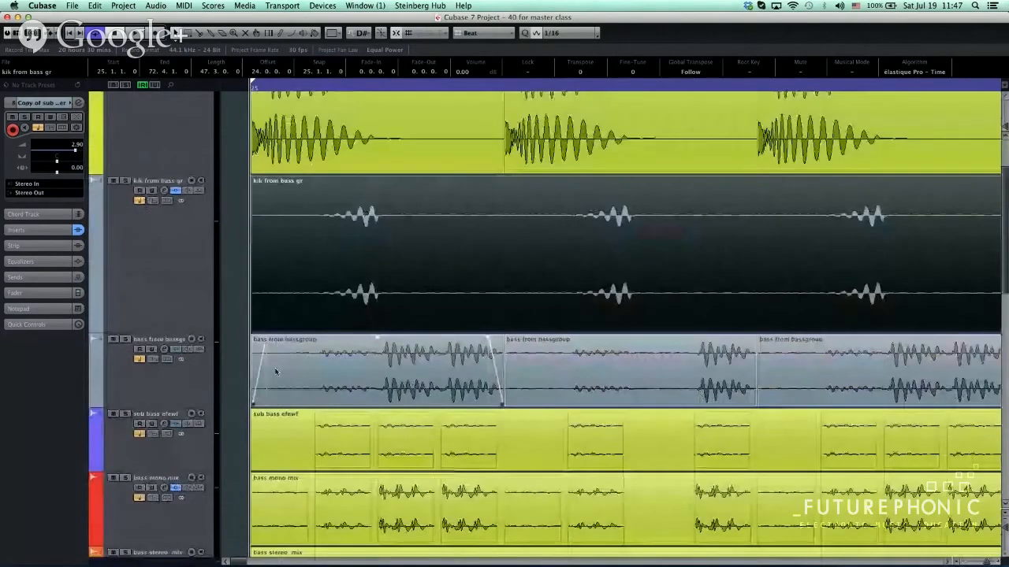
scroll(186, 319, down, 1)
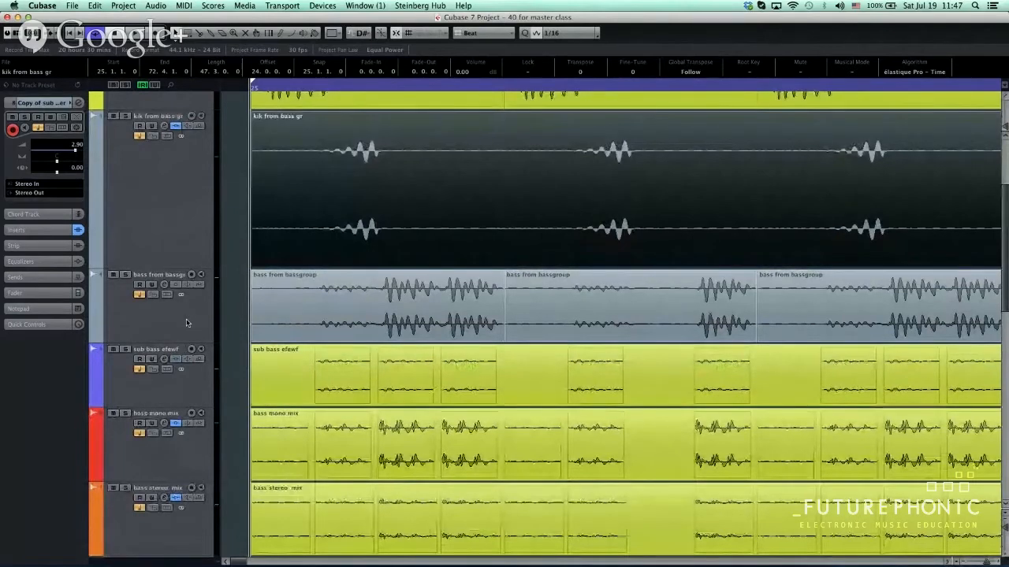
click(183, 325)
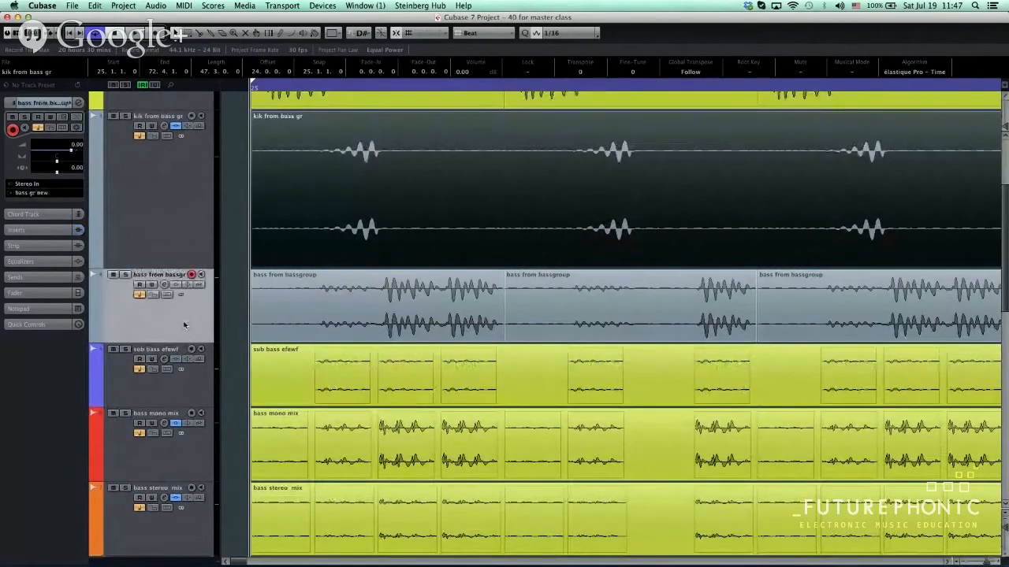
Compare the kick waveforms with the bass layers, selecting the master class track and then the kik main track.
click(291, 305)
scroll(179, 231, up, 5)
click(145, 132)
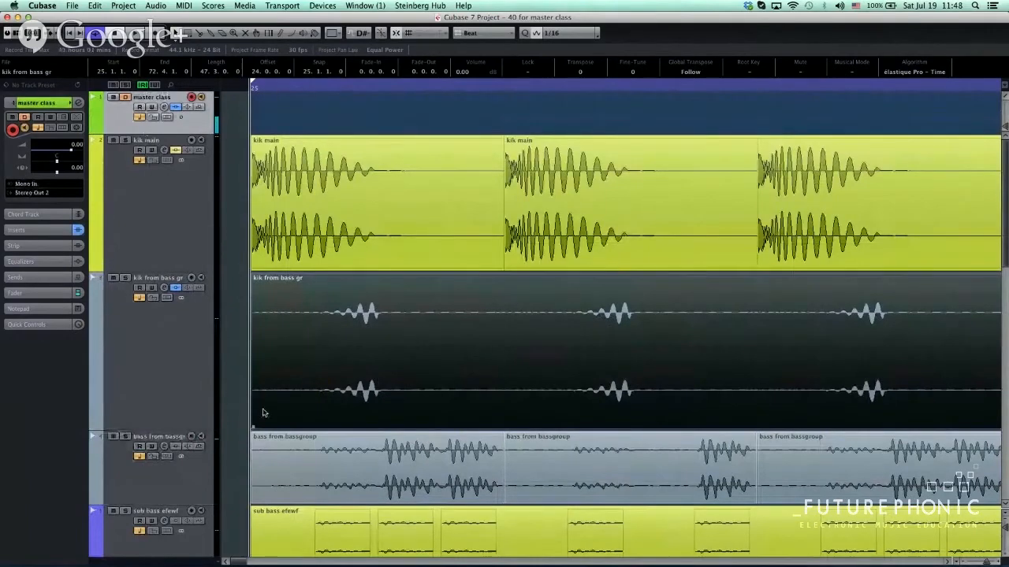
scroll(263, 411, down, 5)
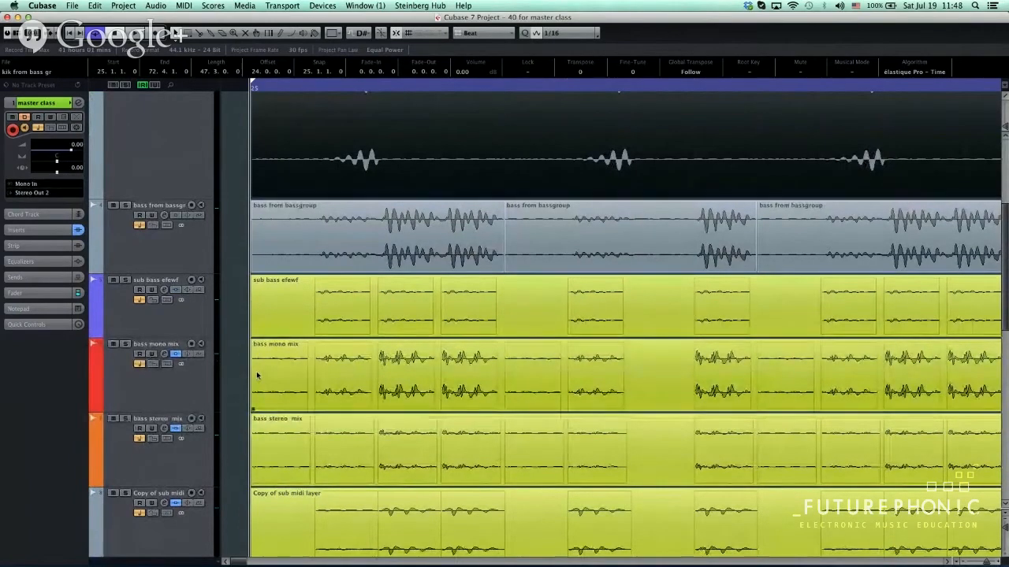
scroll(182, 359, up, 3)
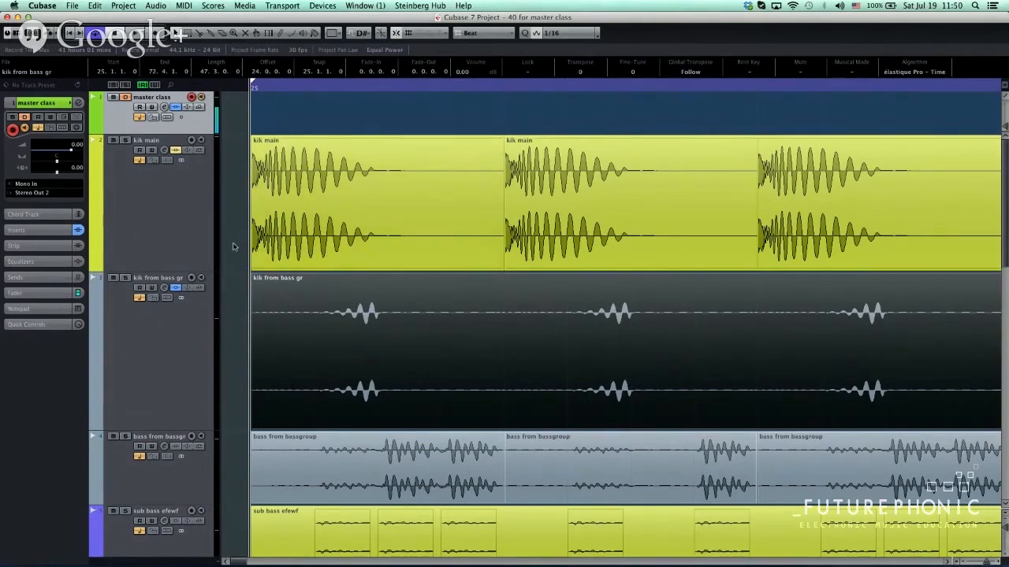
click(163, 214)
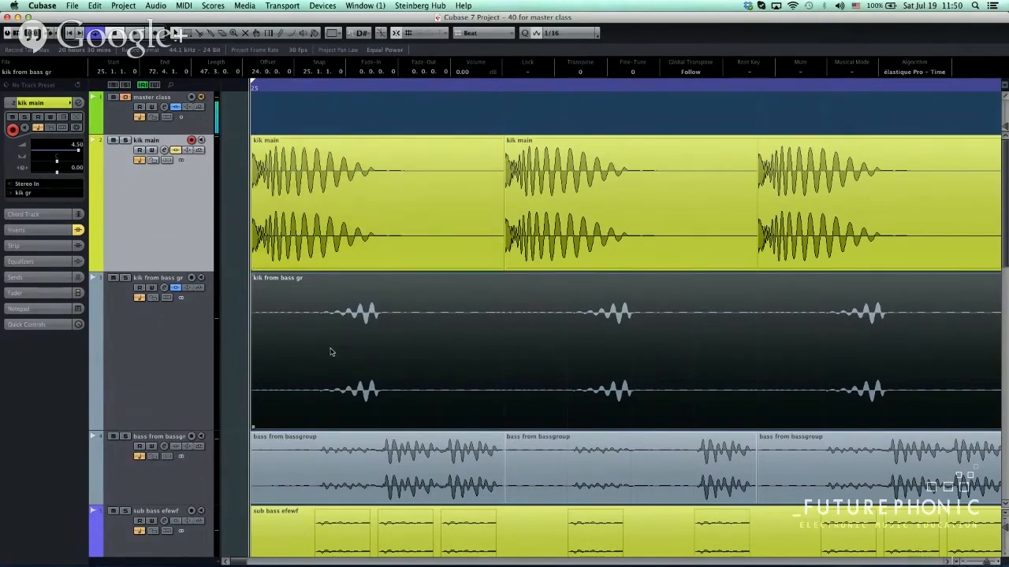
Raise the kik from bass gr track's volume to 6.02 and boost the volume of its audio event.
click(170, 346)
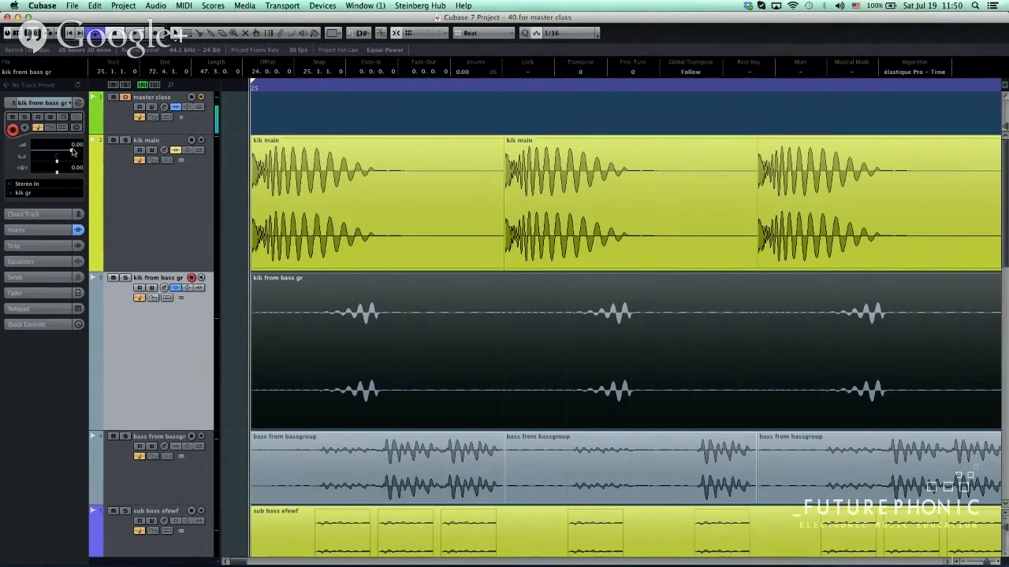
drag(71, 152, 300, 187)
scroll(462, 71, up, 5)
scroll(463, 71, up, 5)
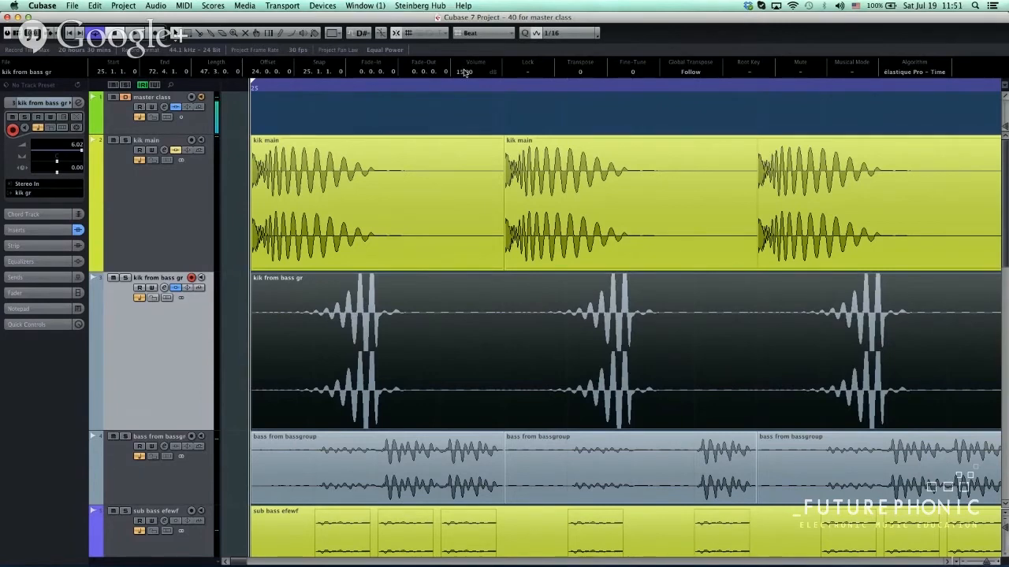
Bring the kik from bass gr event's volume back to its original level and reset the track's volume to 0.00.
scroll(465, 72, down, 8)
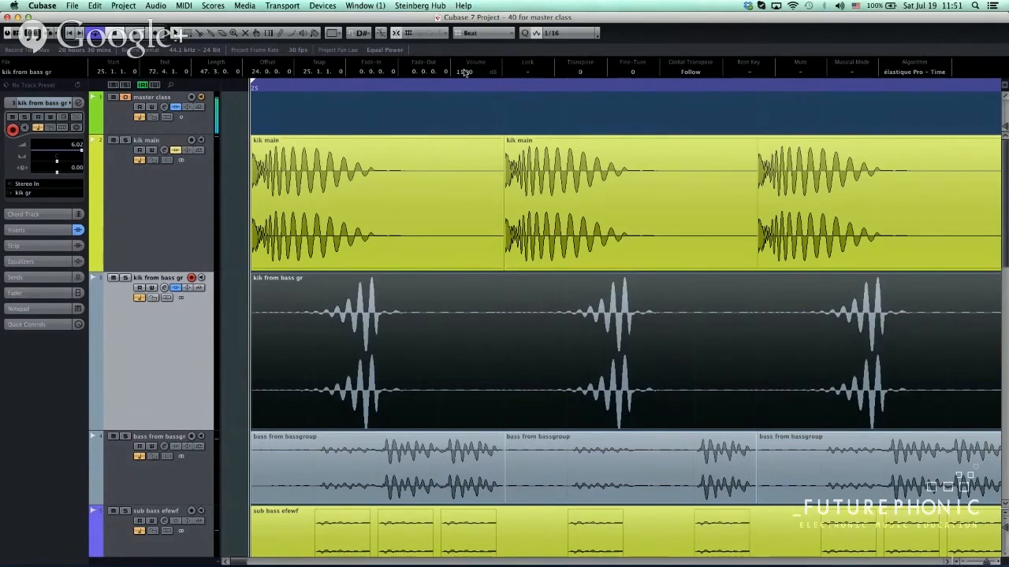
scroll(465, 72, down, 7)
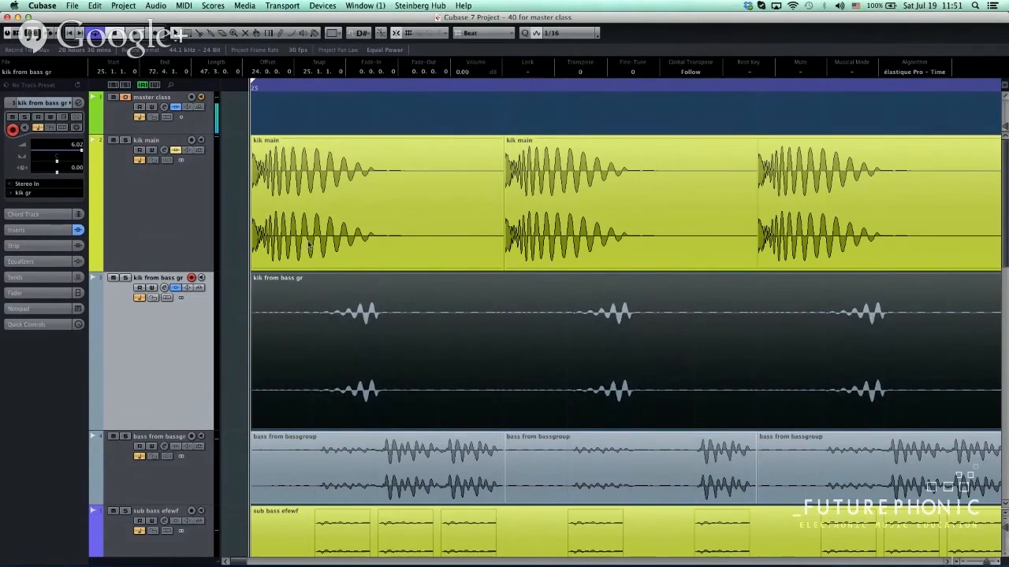
super+click(76, 145)
Compare the first kik main event with the kik from bass gr waveform, selecting each of their tracks.
click(190, 224)
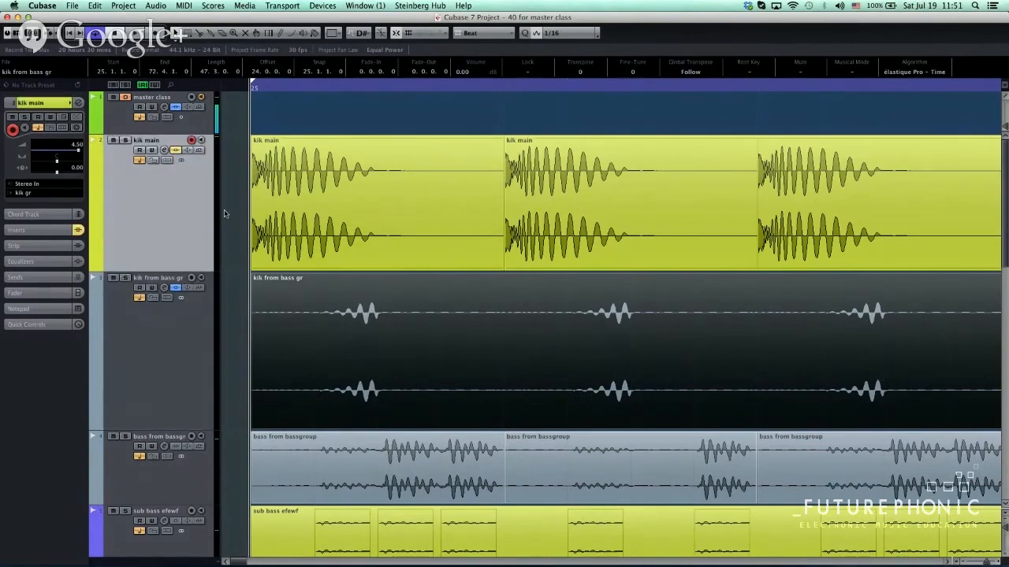
click(294, 246)
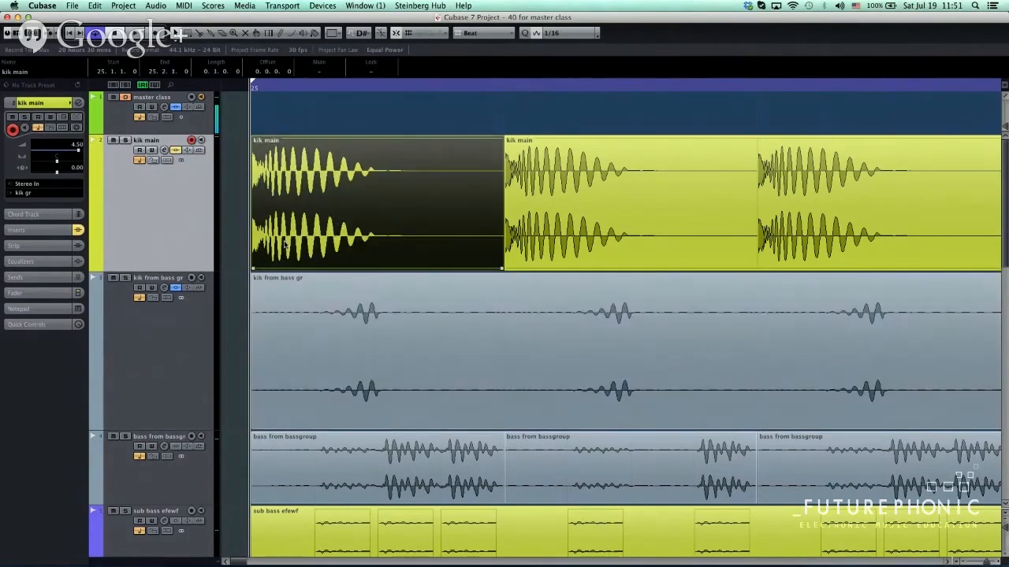
click(174, 360)
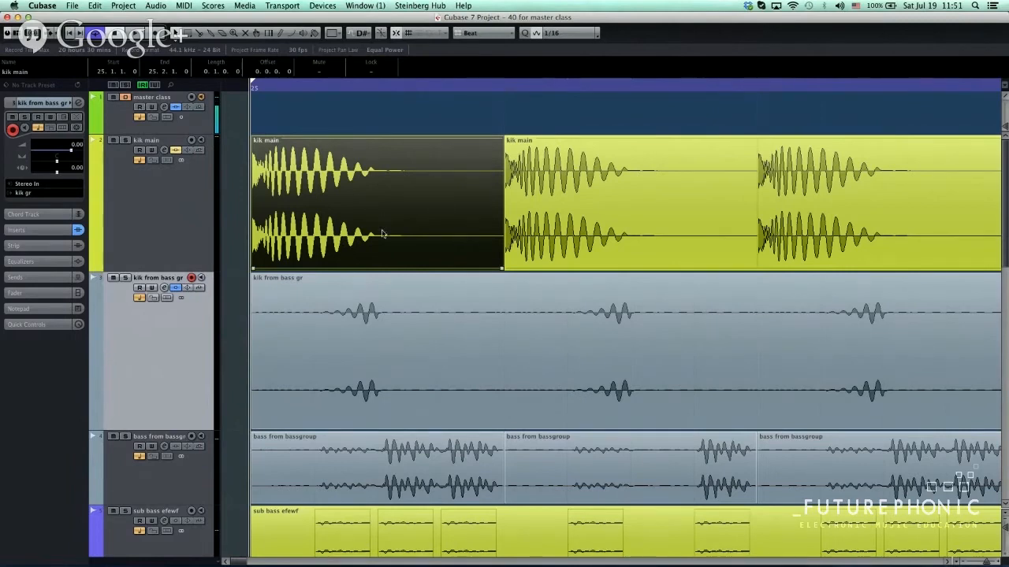
scroll(381, 240, down, 4)
scroll(380, 246, up, 1)
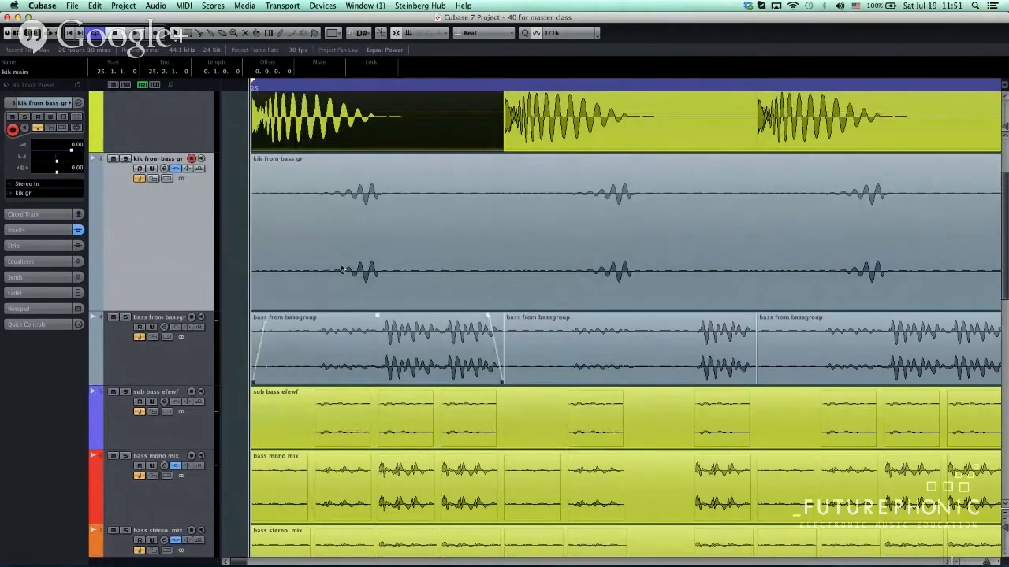
Mute the first two bass from bassgroup events together with the sub, mono, stereo and Copy of sub midi layer events below.
scroll(323, 474, down, 20)
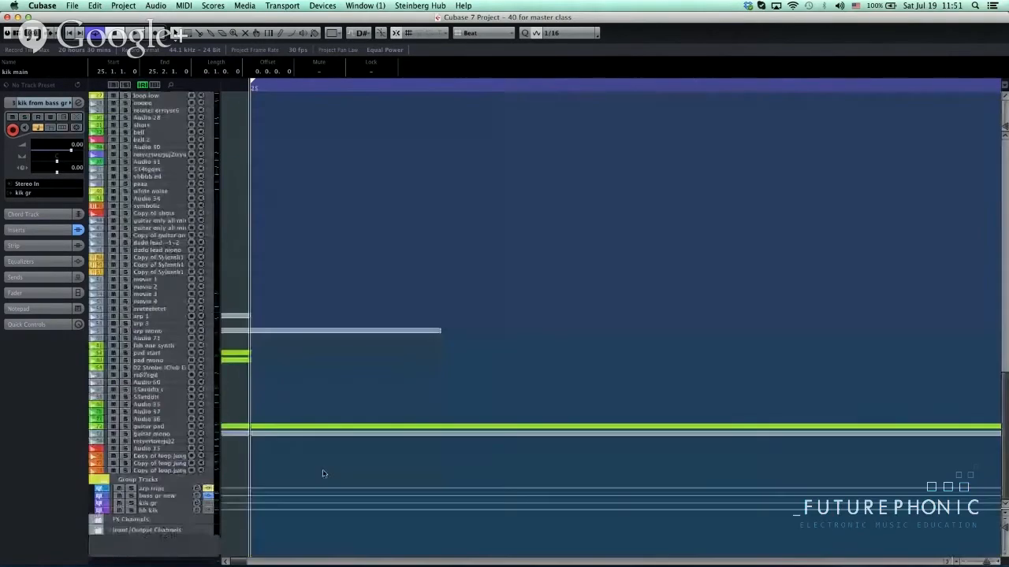
scroll(286, 462, up, 20)
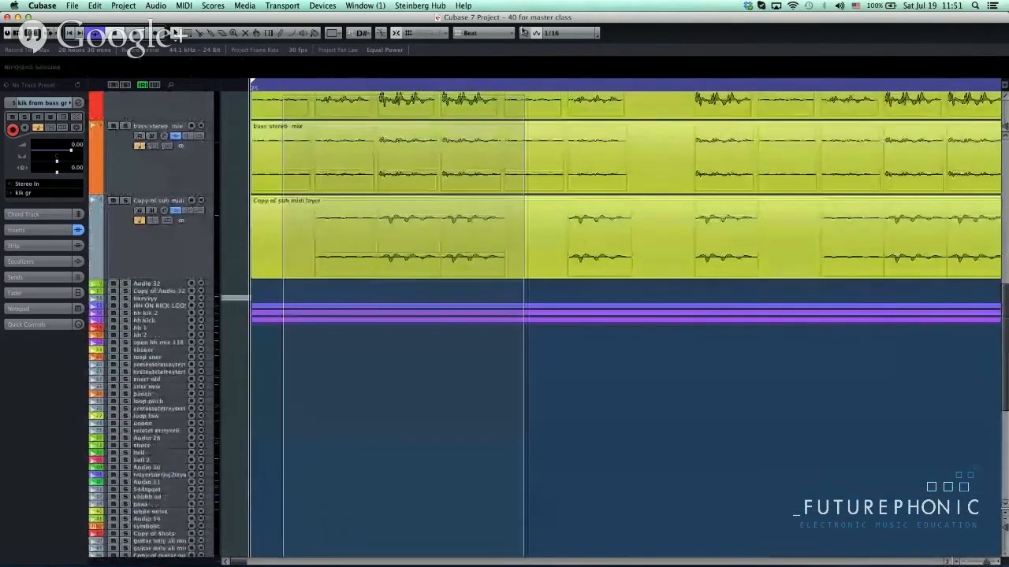
scroll(552, 306, up, 10)
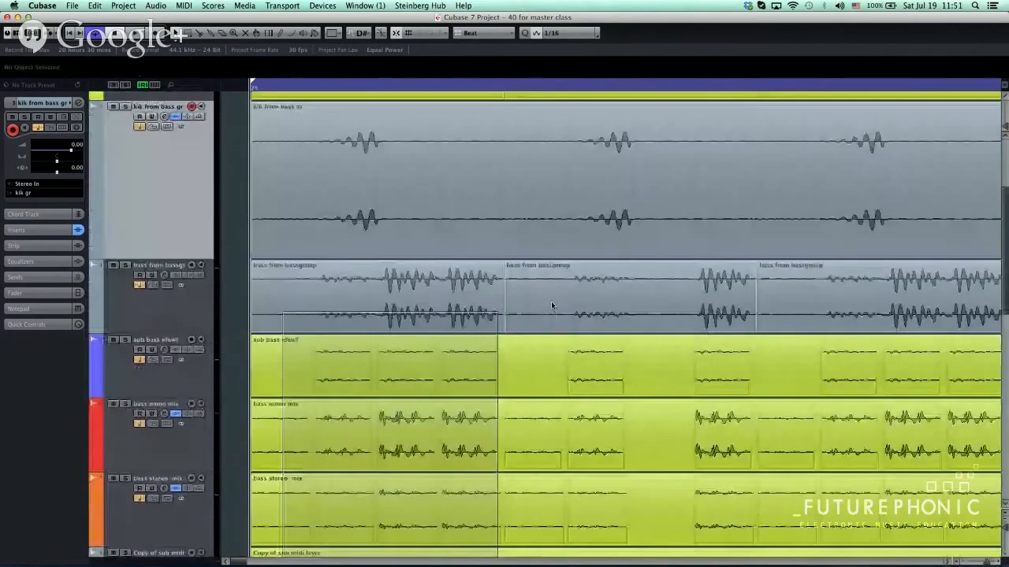
scroll(552, 306, up, 3)
Mute the first kik main event and the following kik main events.
click(315, 229)
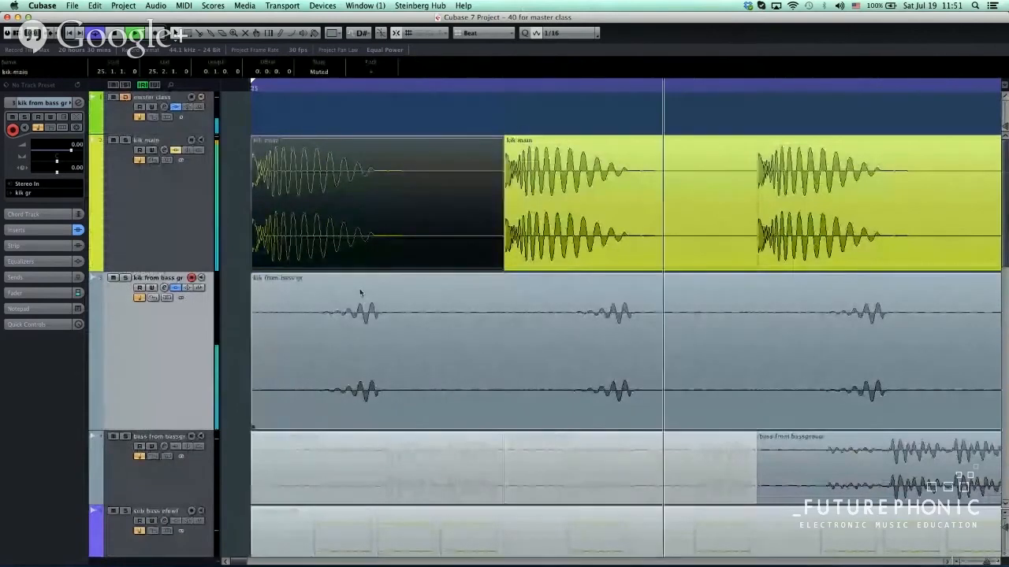
click(585, 247)
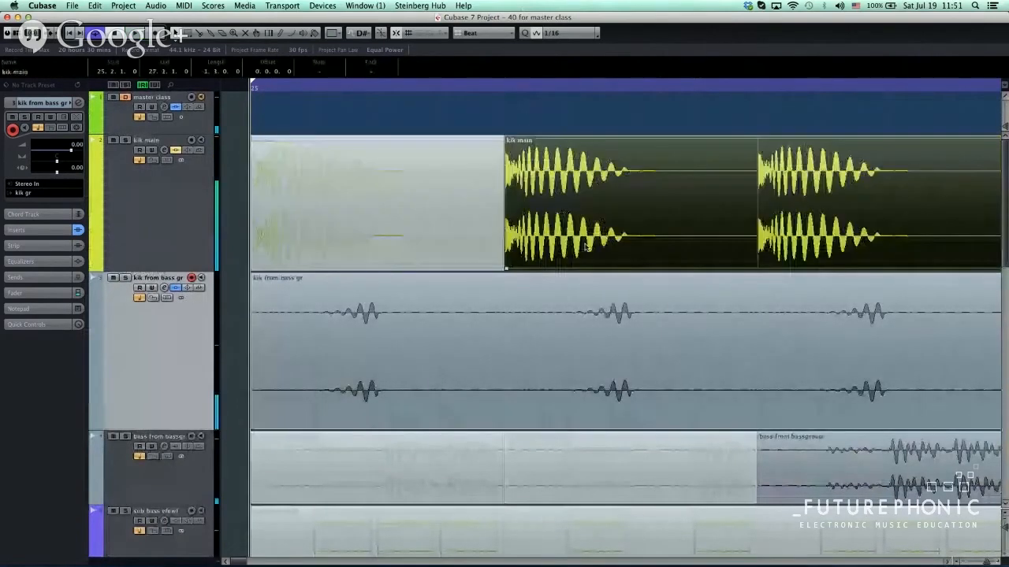
key(shift+m)
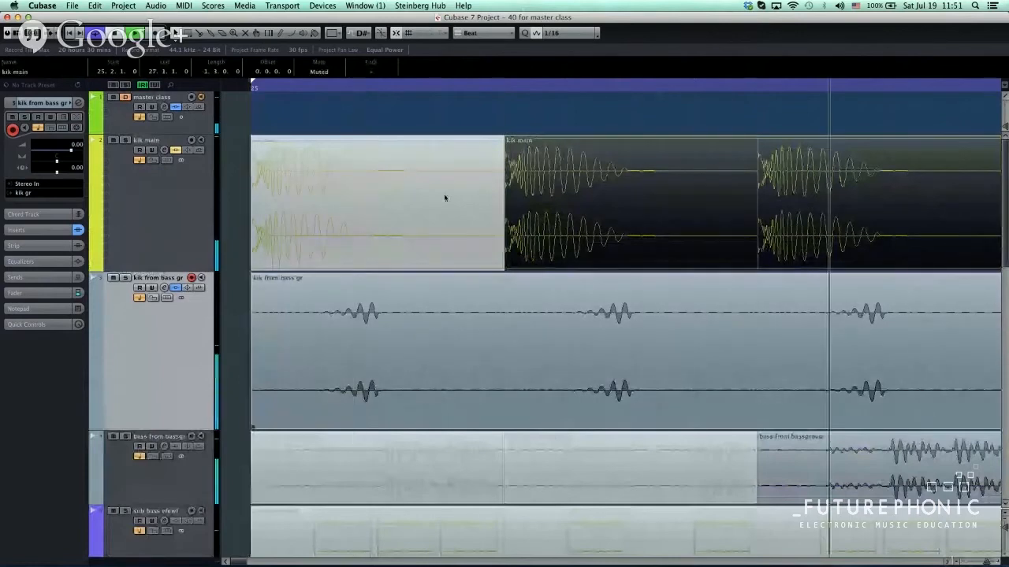
Set the loop's end at the start of the third kick hit and play the shortened loop.
alt+click(753, 90)
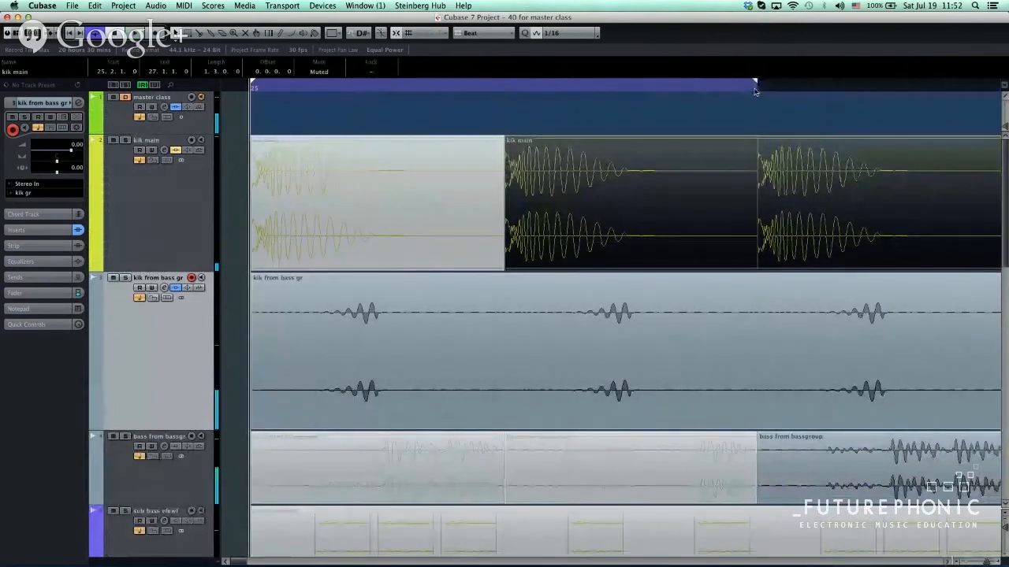
key(space)
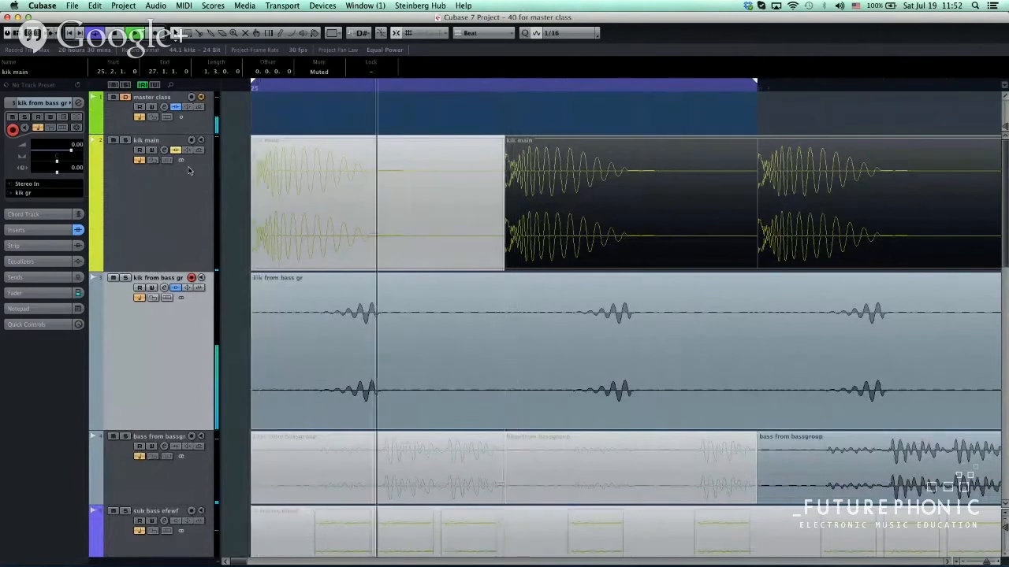
key(space)
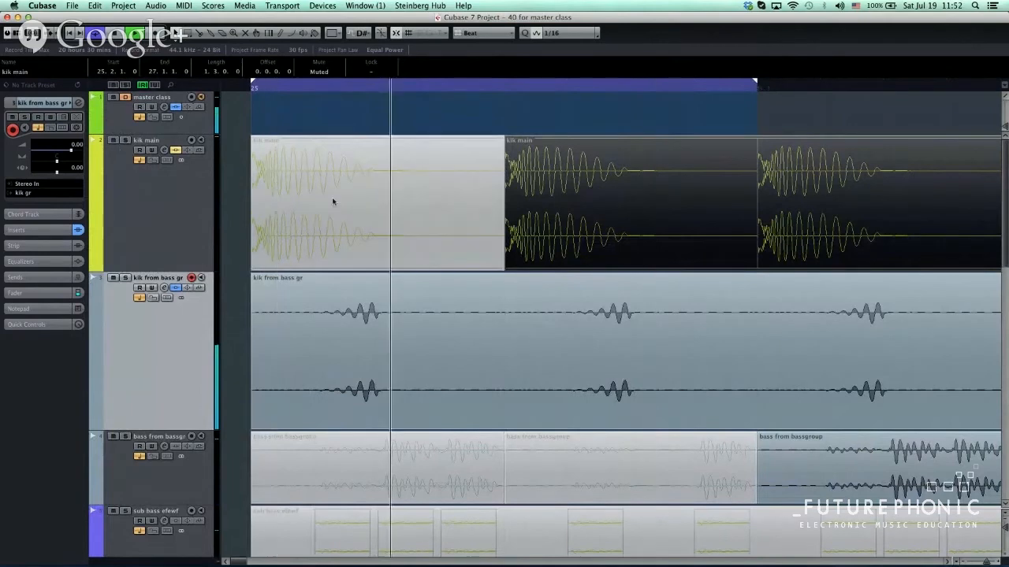
Unmute all the kik main events to hear them in the loop, and mute them again.
drag(235, 208, 581, 210)
key(shift+u)
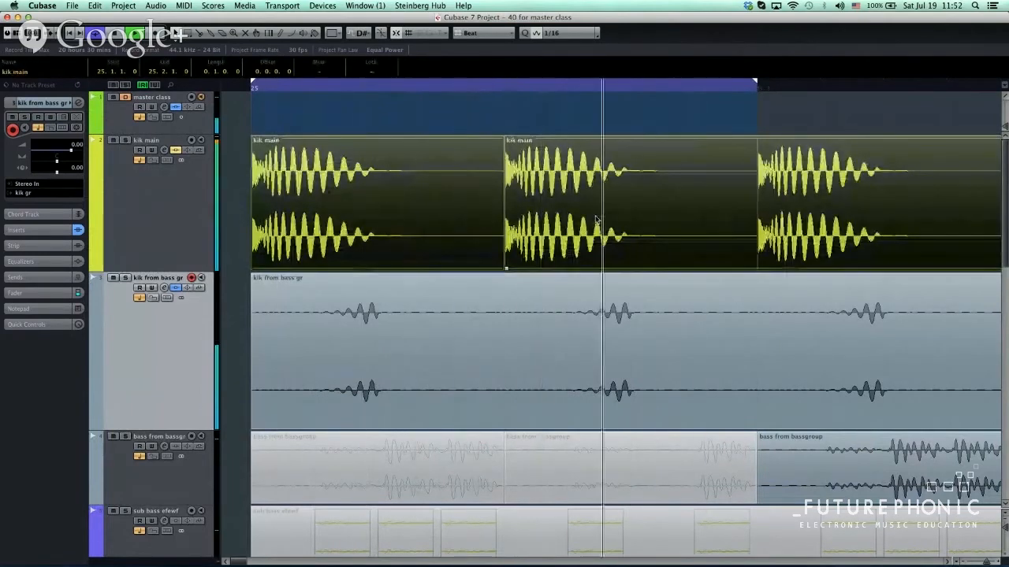
key(shift+m)
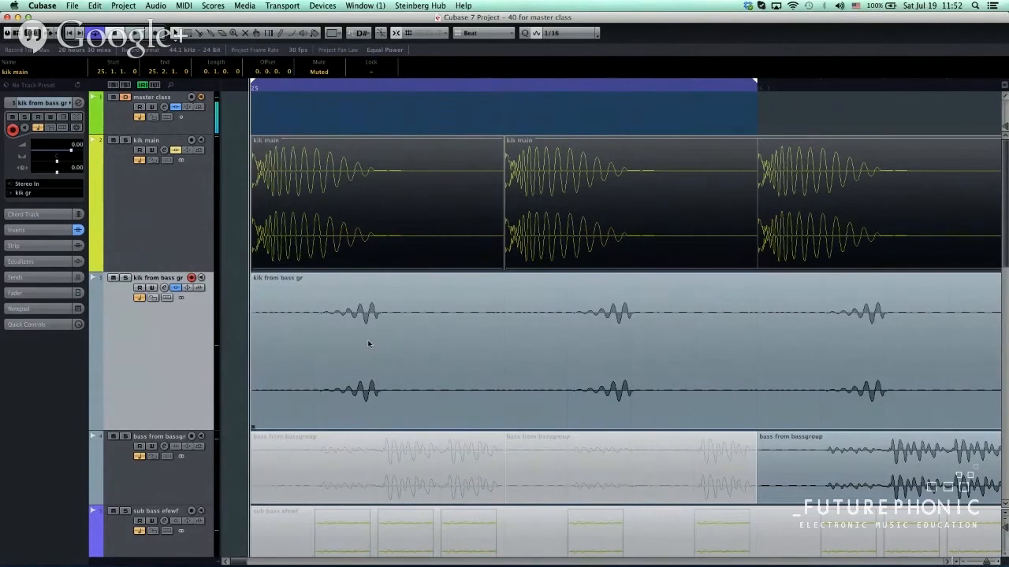
Unmute the first two bass from bassgroup events below the kik from bass gr track.
scroll(382, 331, down, 5)
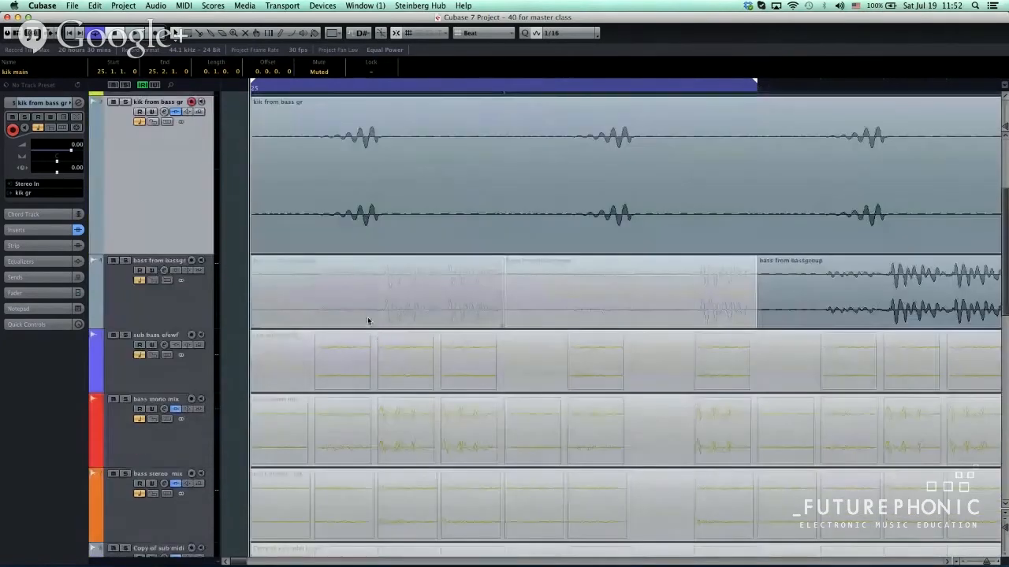
scroll(378, 323, up, 3)
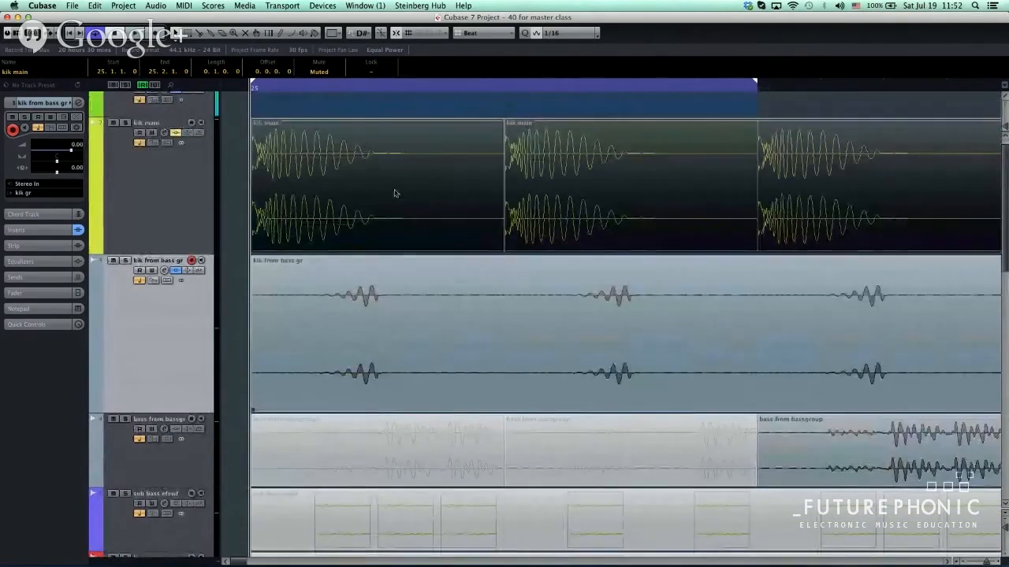
scroll(420, 355, down, 2)
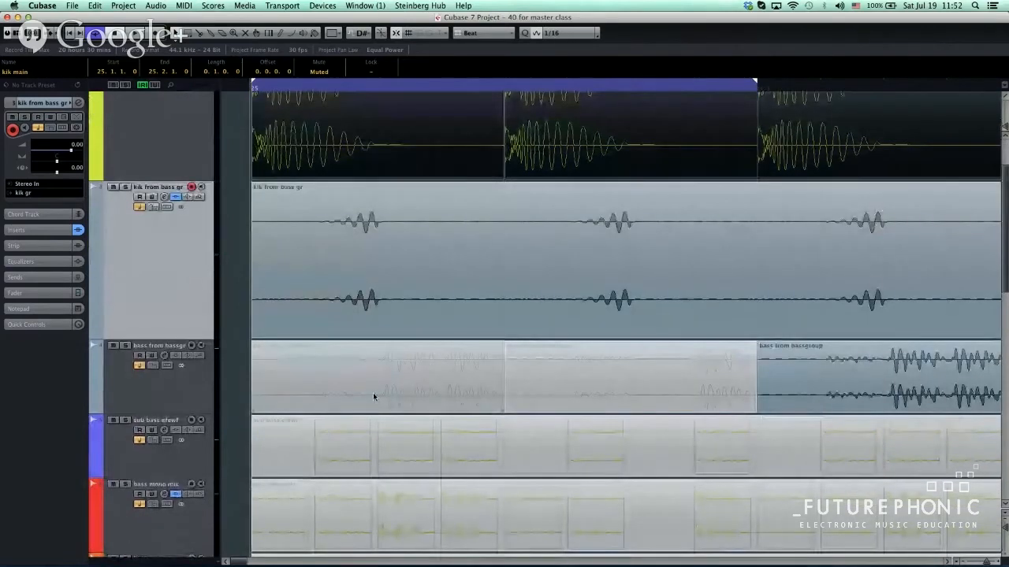
drag(246, 381, 678, 376)
key(shift+u)
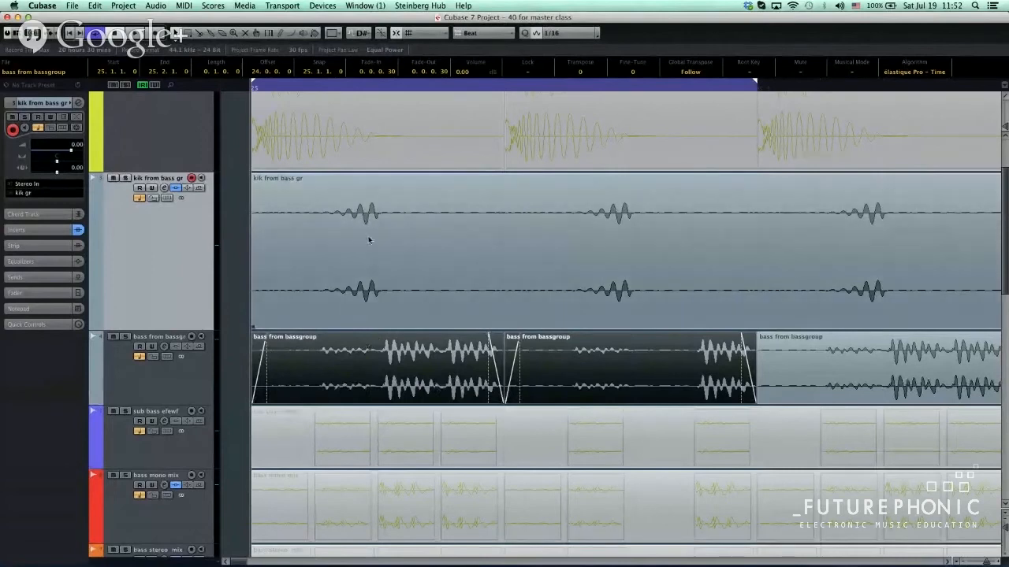
Unmute all the events on the kik main track.
scroll(381, 200, up, 3)
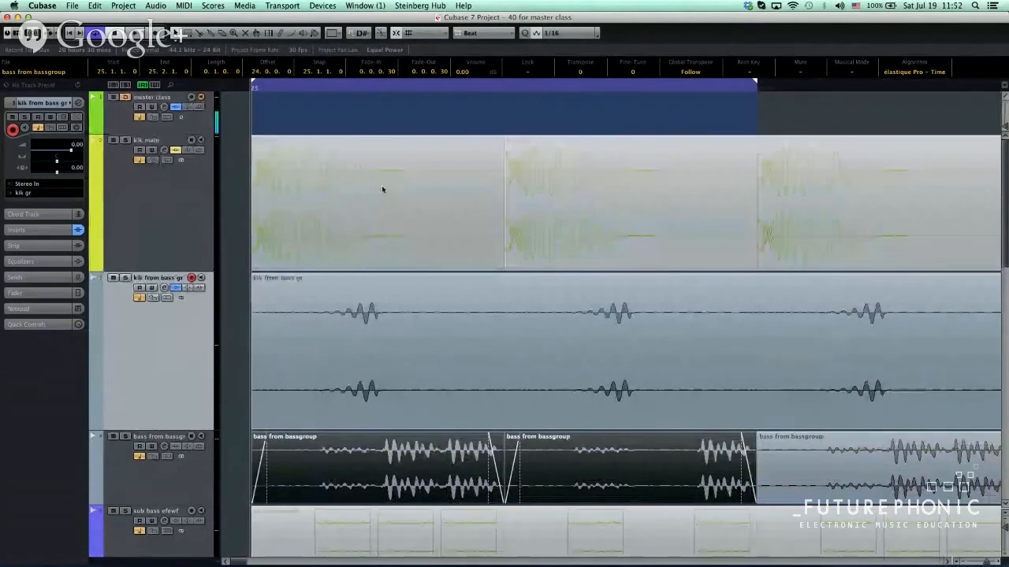
scroll(382, 189, down, 2)
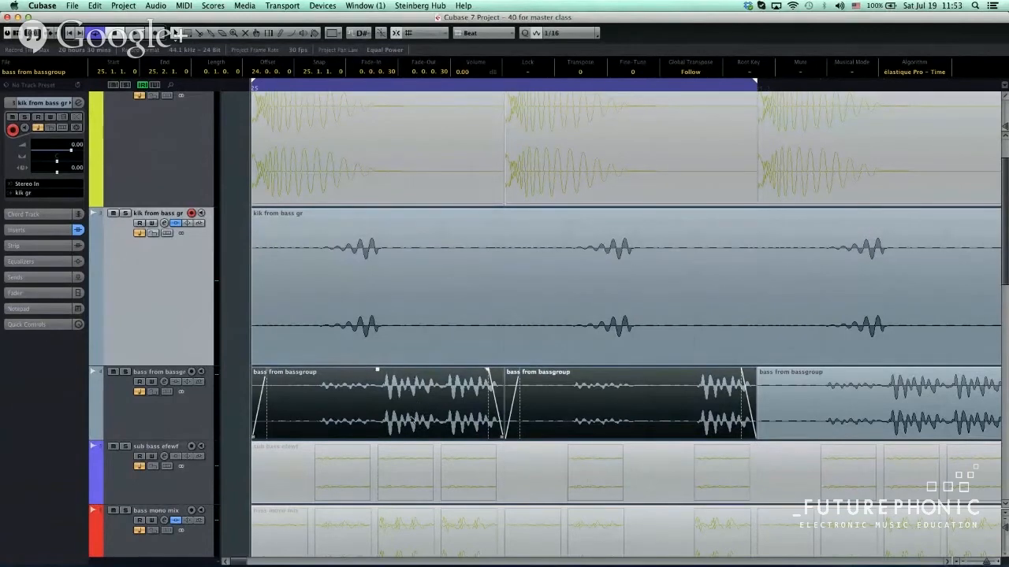
scroll(383, 257, up, 3)
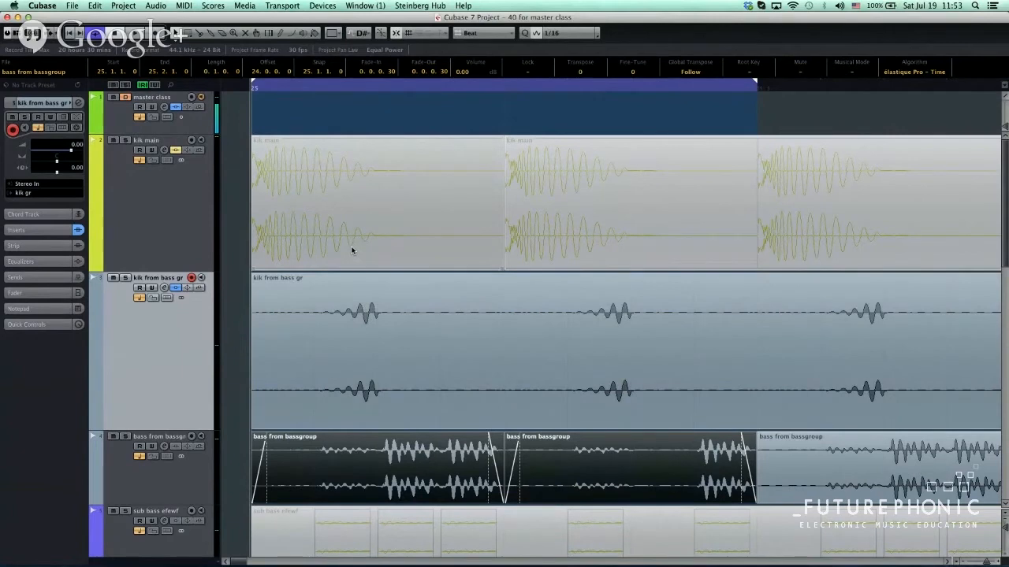
click(372, 224)
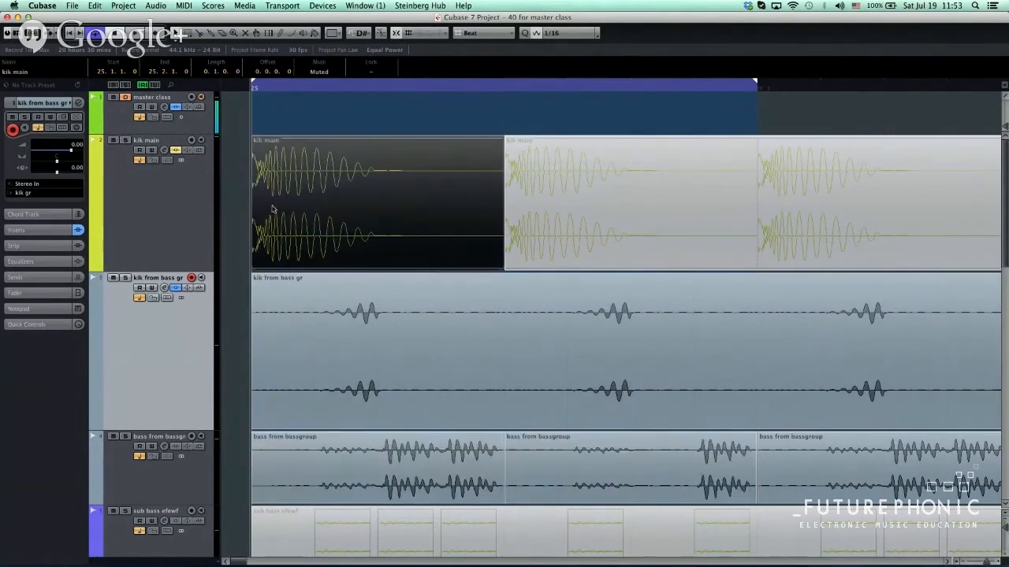
key(Delete)
key(ctrl+z)
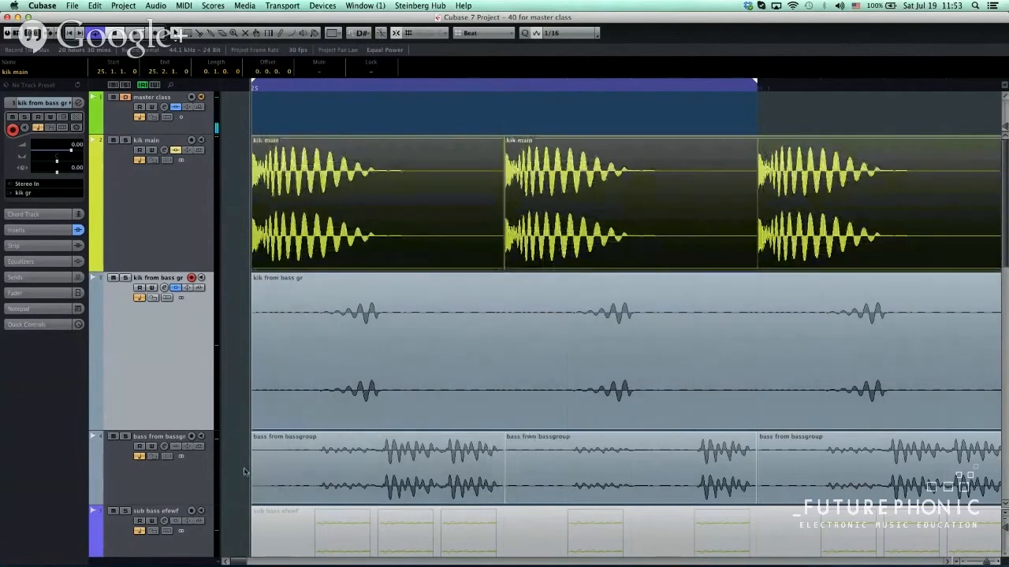
Mute the three bass from bassgroup events and the kik from bass gr event.
click(654, 457)
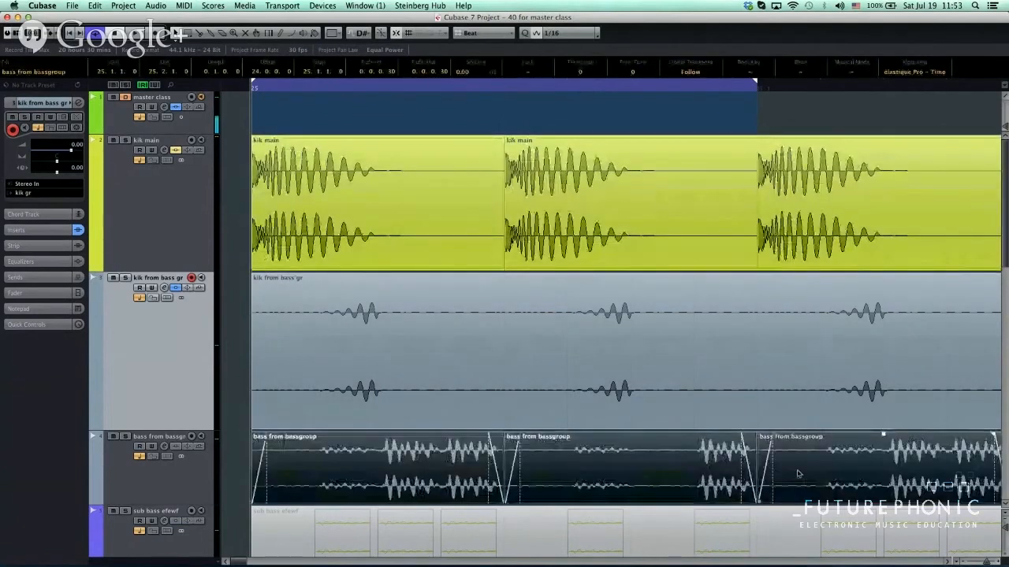
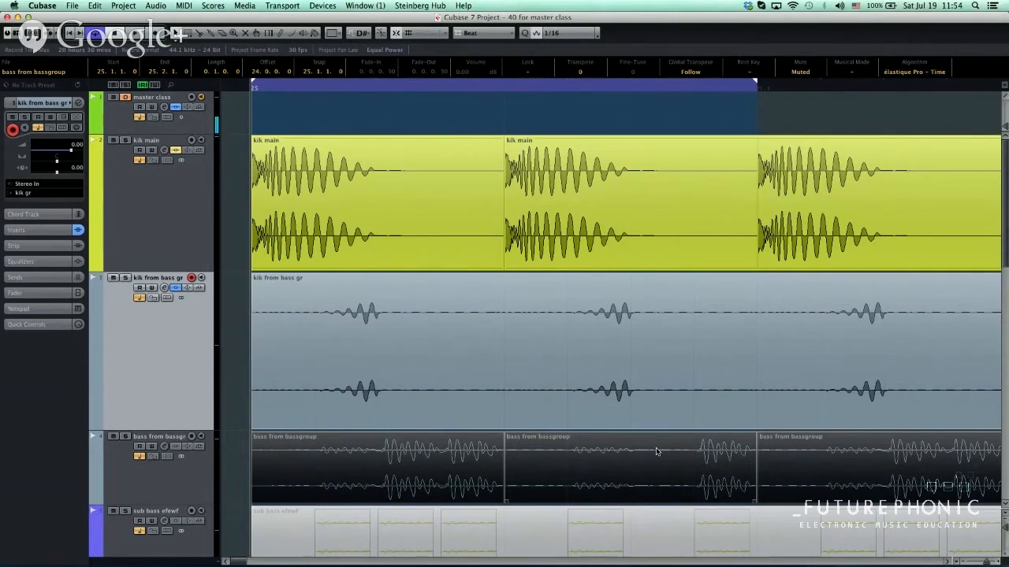
click(769, 357)
key(shift+m)
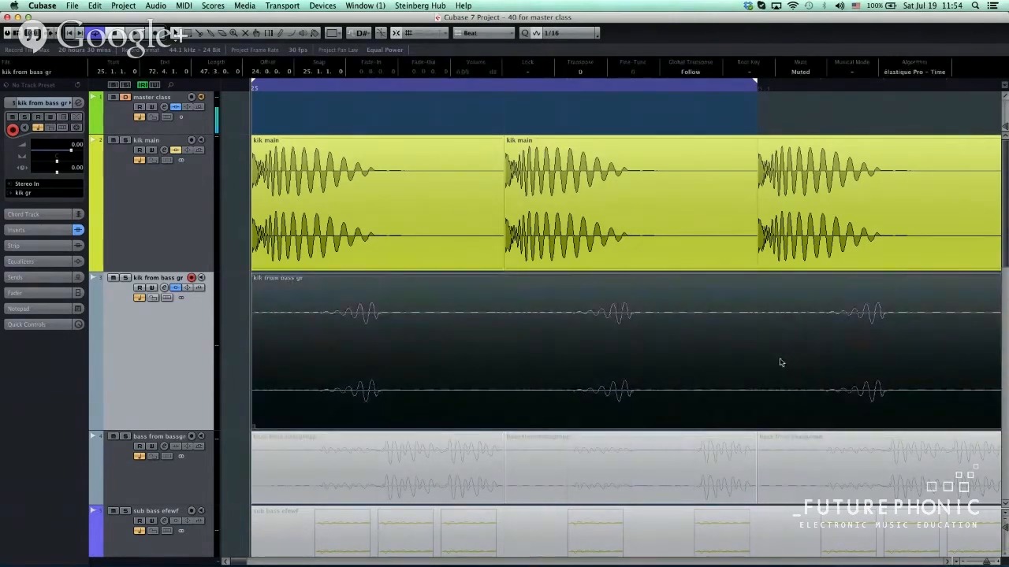
Play the loop while toggling the mute of the kik from bass gr event, leaving it unmuted.
key(space)
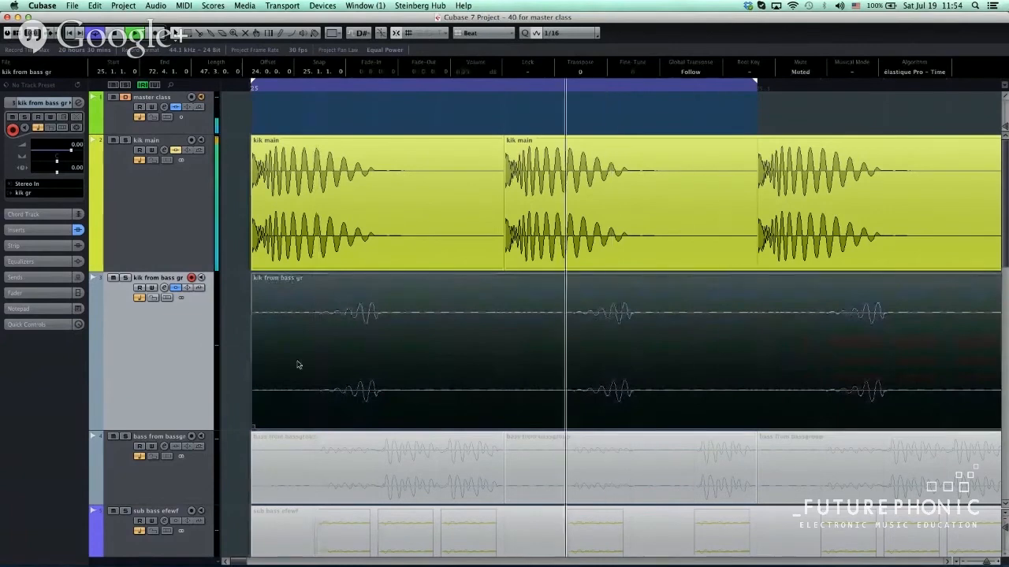
key(shift+u)
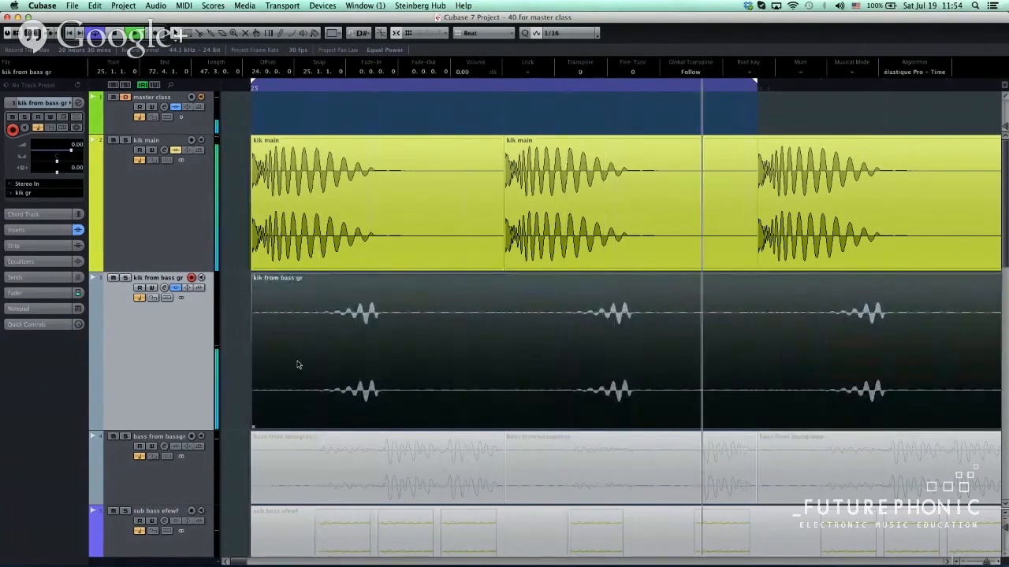
key(shift+m)
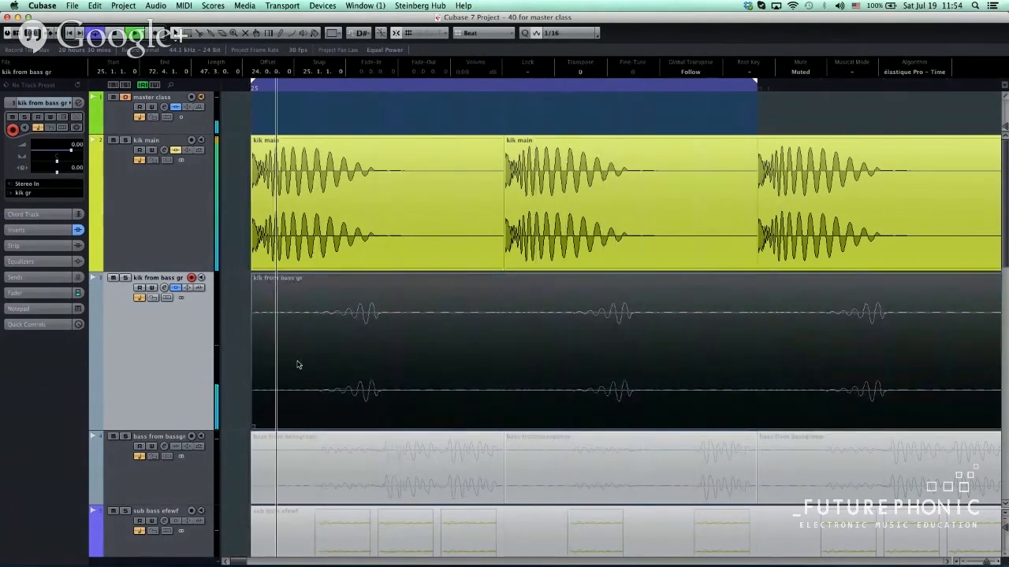
key(shift+u)
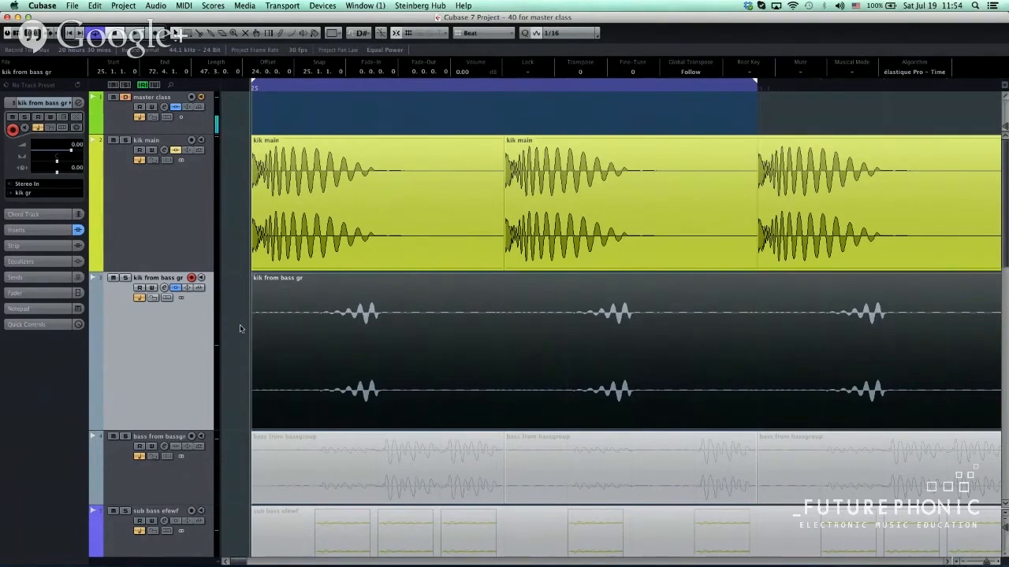
Select the kik main track and check its channel settings.
click(153, 224)
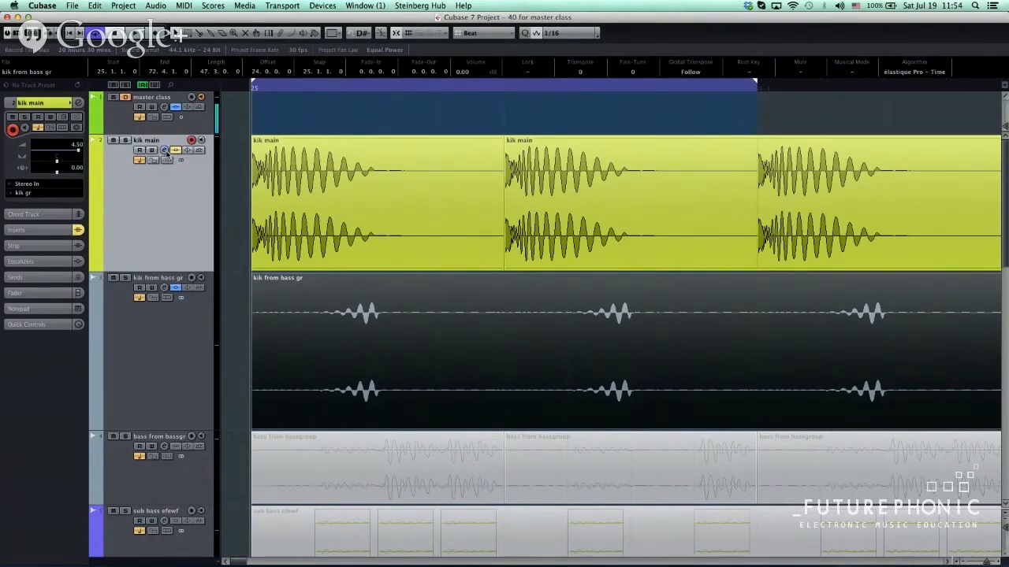
click(164, 149)
click(164, 150)
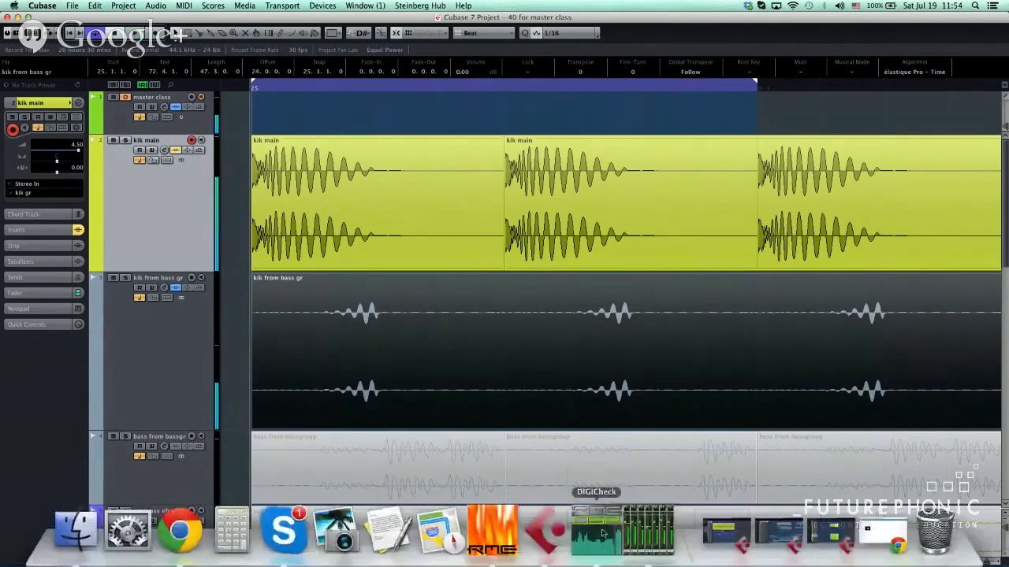
Play the loop and switch to RME DIGICheck to examine the combined kick layers' spectrum in the Totalyser.
click(603, 535)
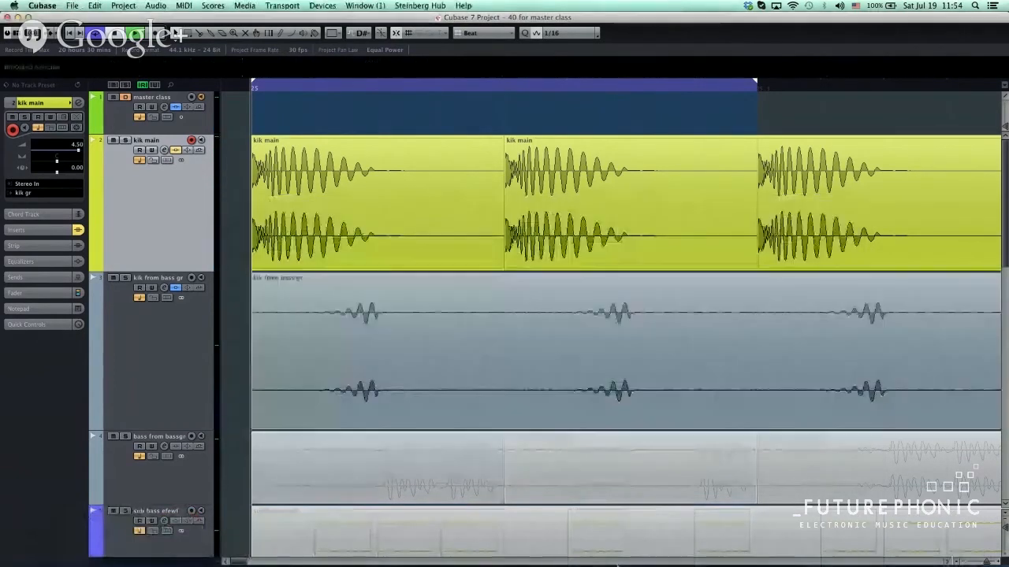
key(space)
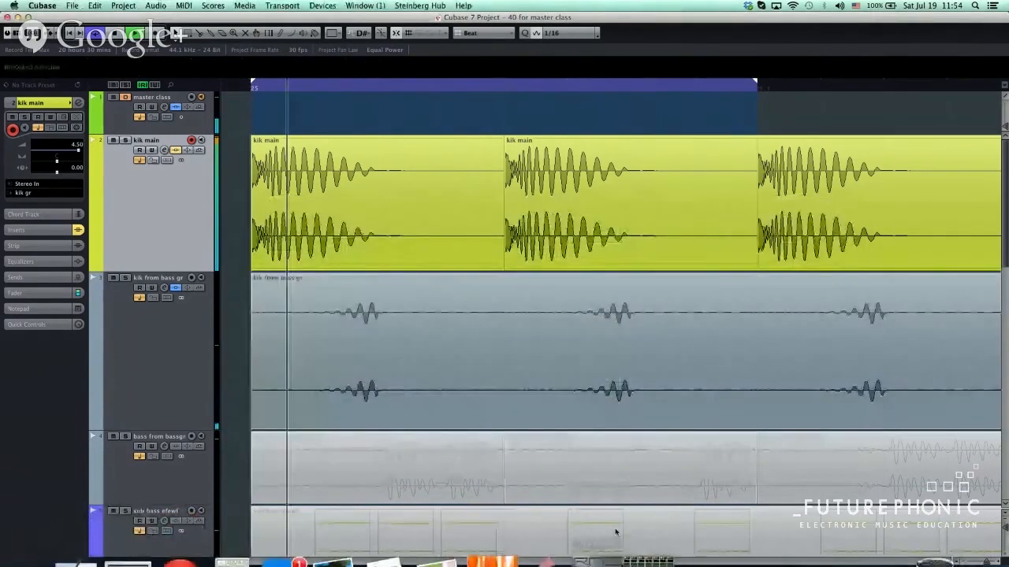
click(605, 532)
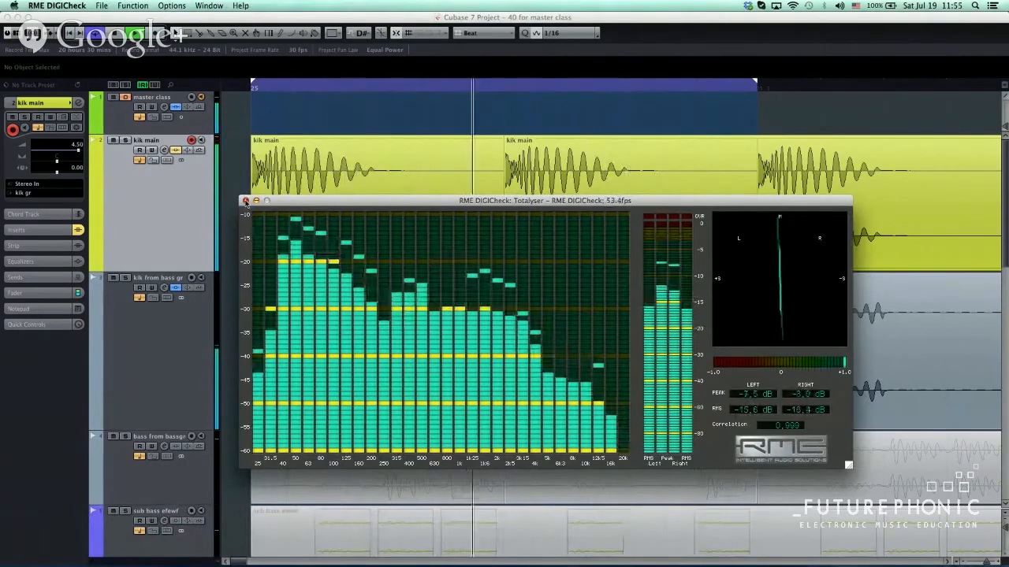
Mute the kik main track and examine the kik from bass gr spectrum in DIGICheck, shifting the level scale to start at -30 dB.
click(160, 321)
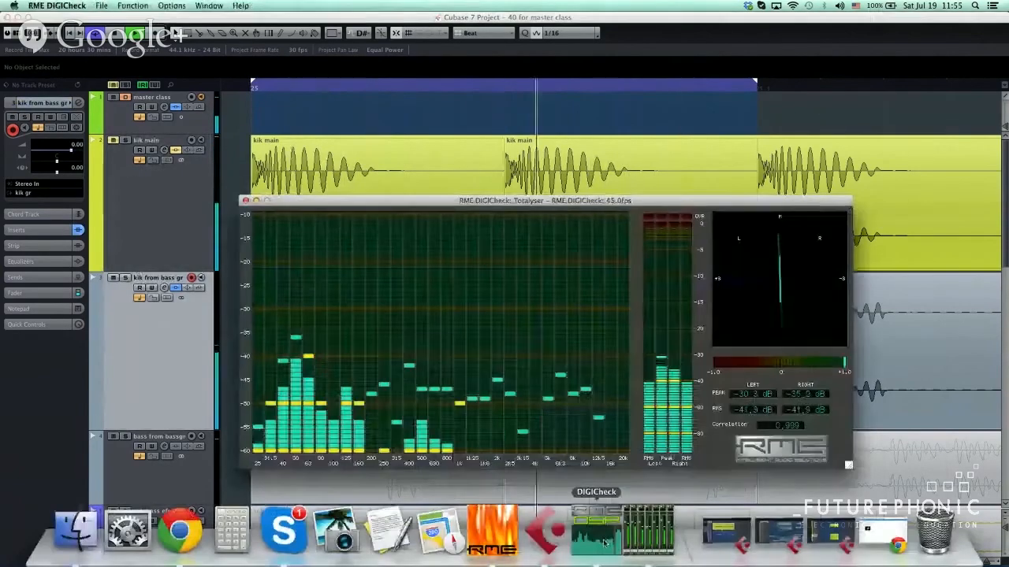
click(595, 532)
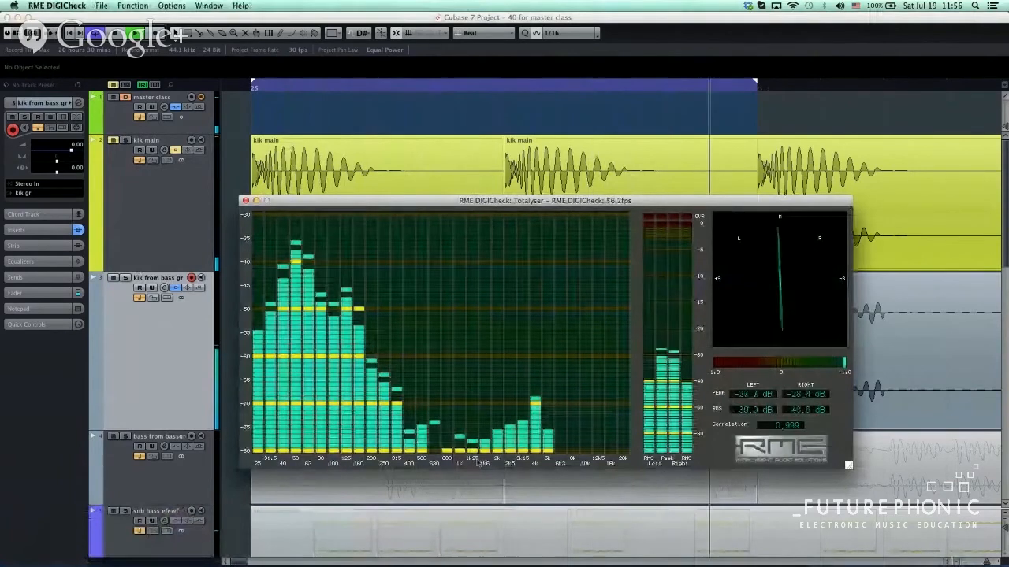
key(Up)
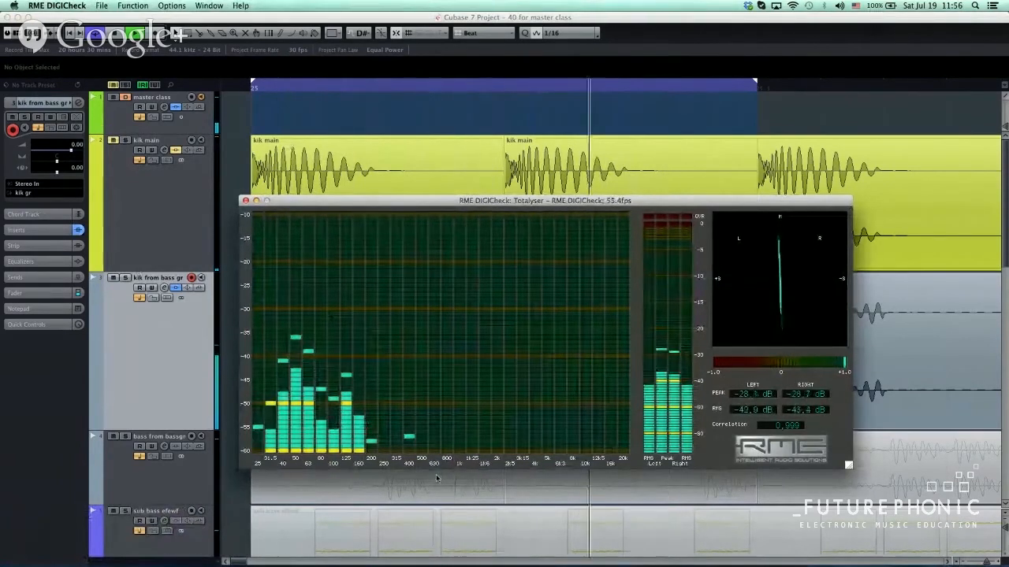
key(Down)
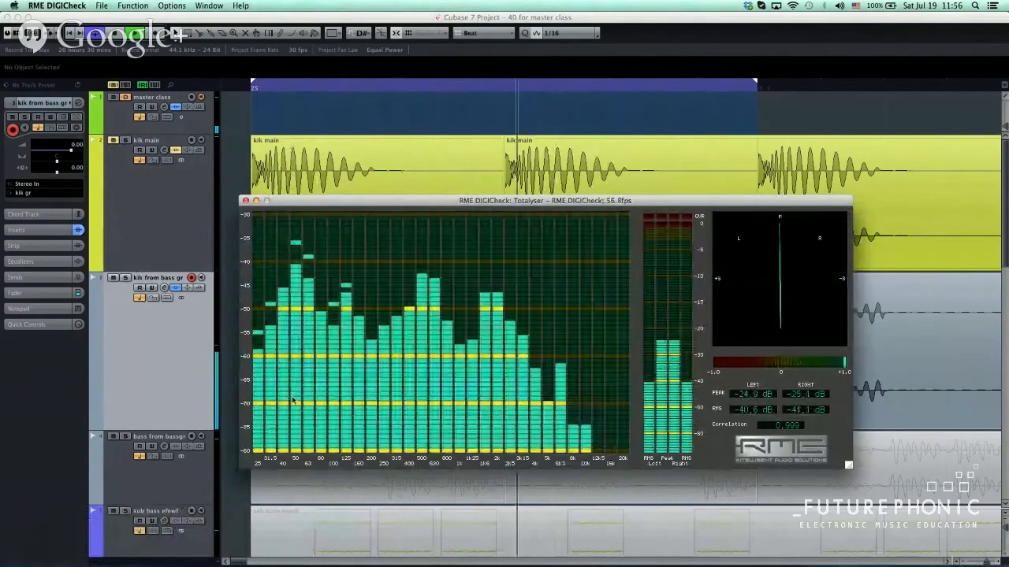
click(158, 341)
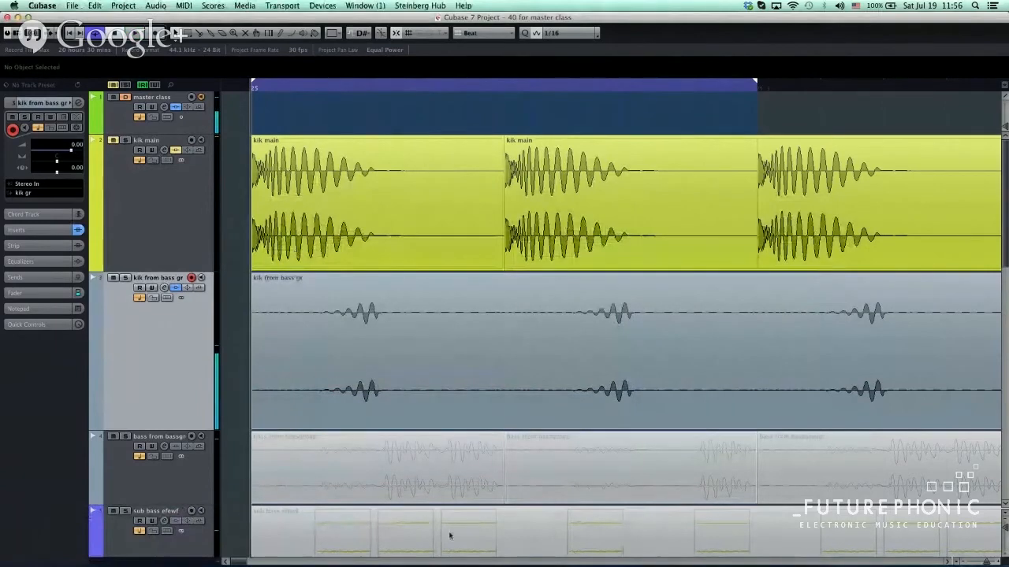
Unmute the first two bass from bassgroup events in Cubase.
scroll(438, 504, down, 1)
scroll(370, 400, up, 1)
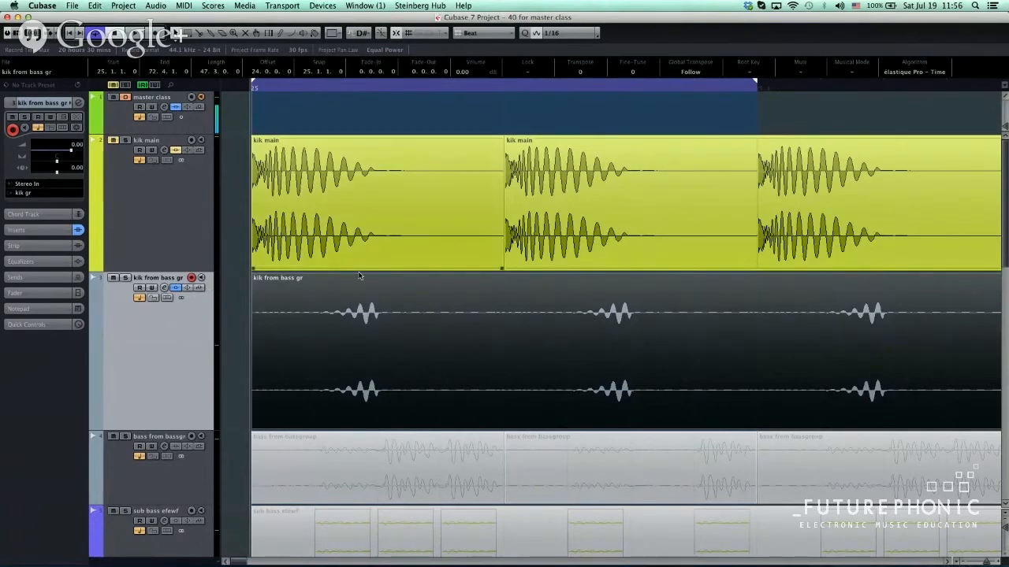
scroll(295, 386, down, 2)
scroll(295, 385, down, 6)
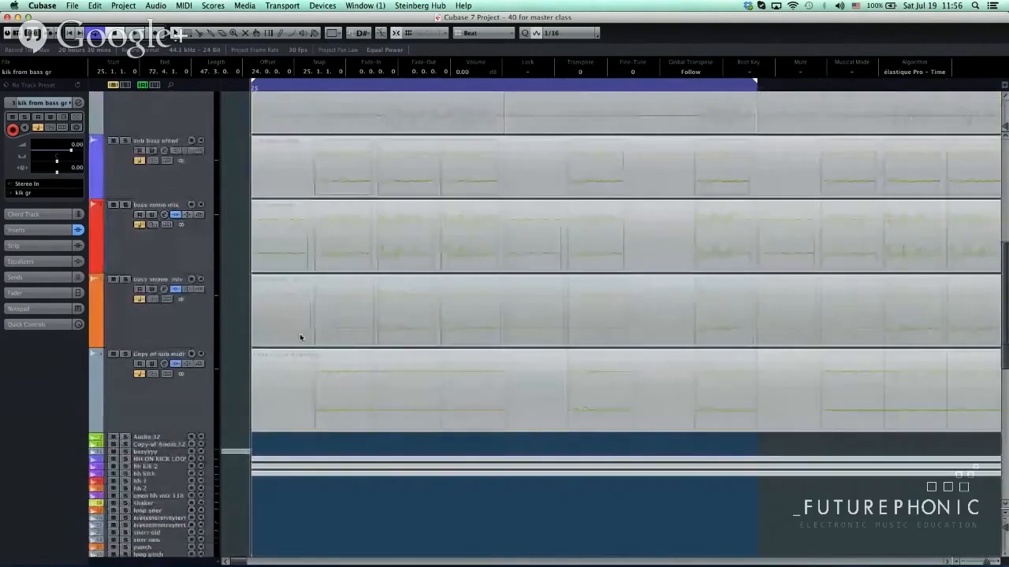
scroll(300, 334, up, 6)
click(341, 414)
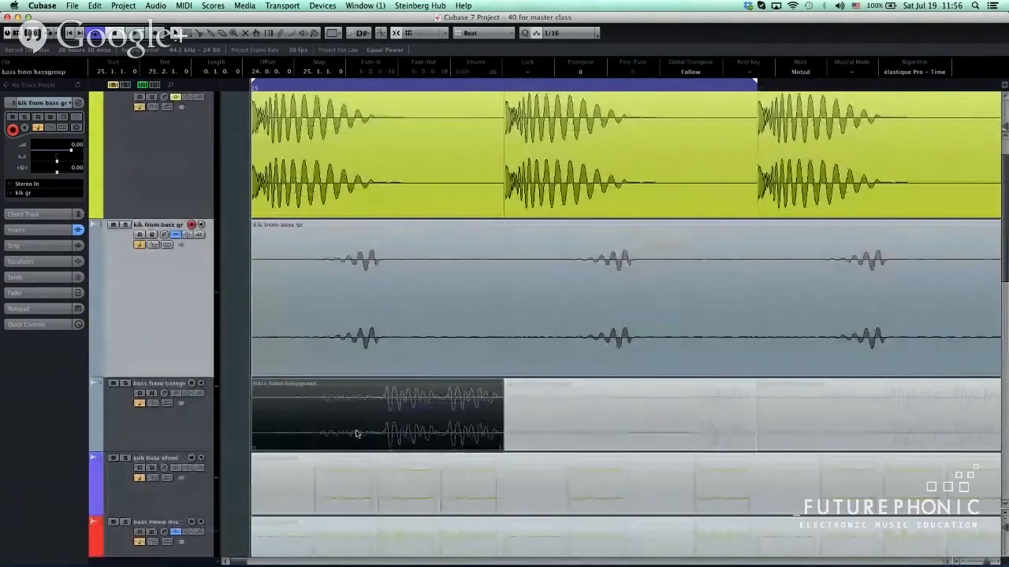
key(super+d)
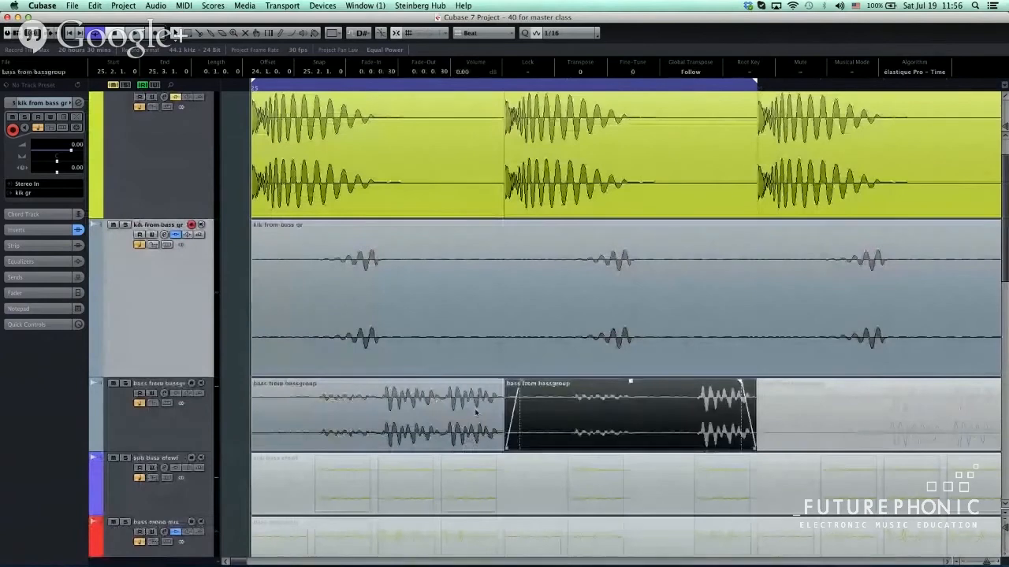
Unmute the sub bass efewf part and the bass mono mix part.
scroll(382, 379, down, 2)
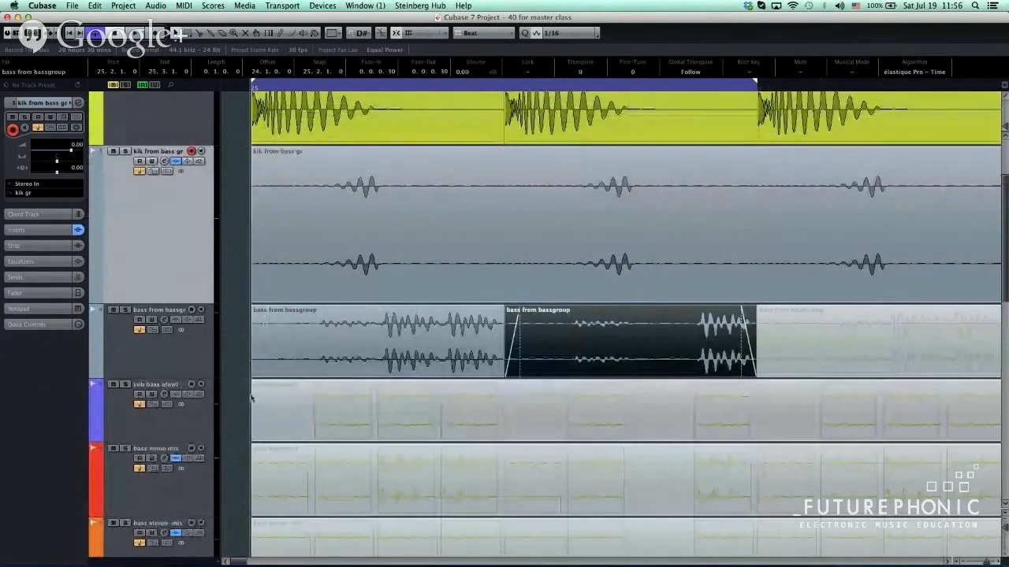
click(556, 424)
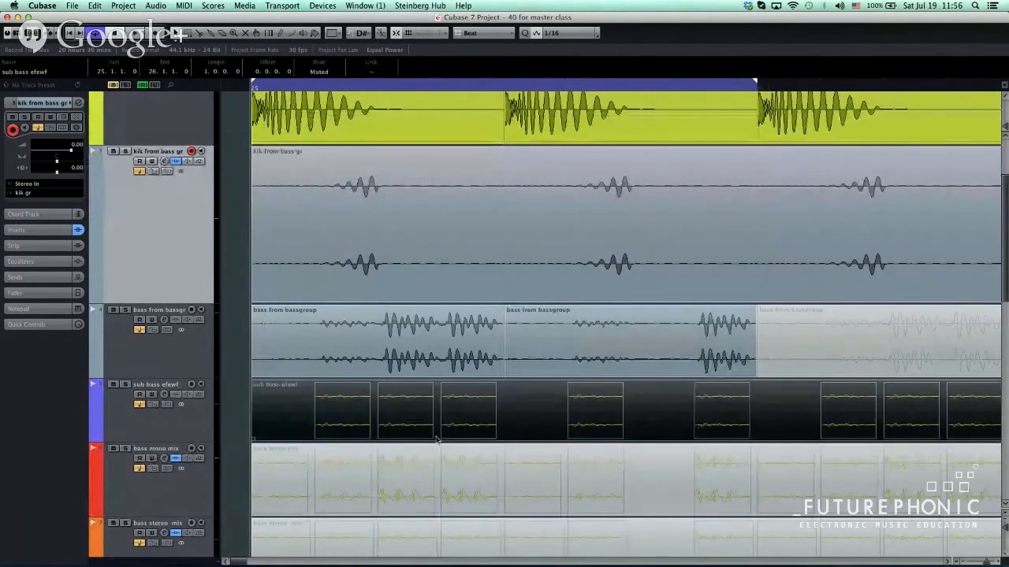
scroll(124, 431, down, 2)
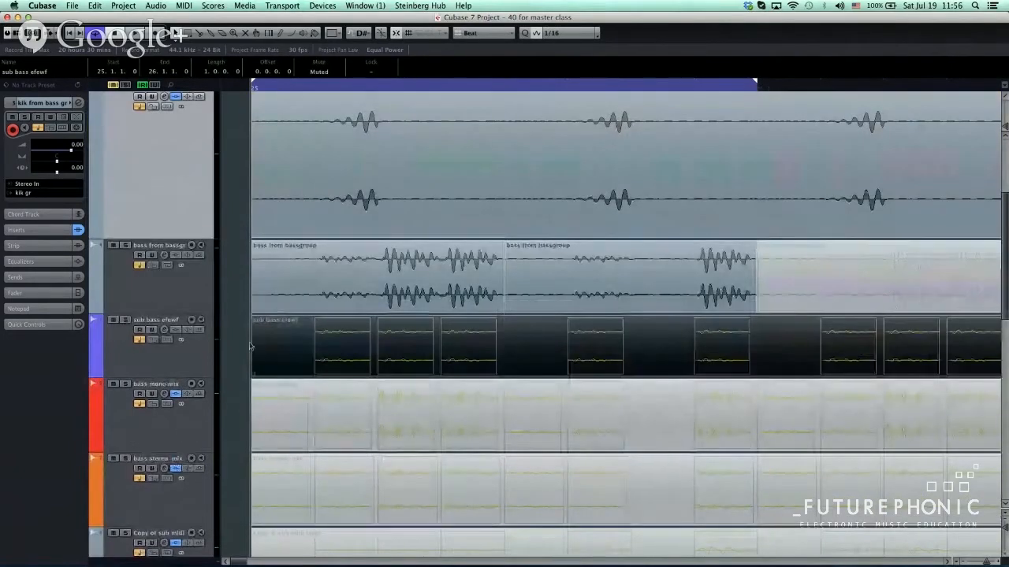
drag(244, 340, 608, 340)
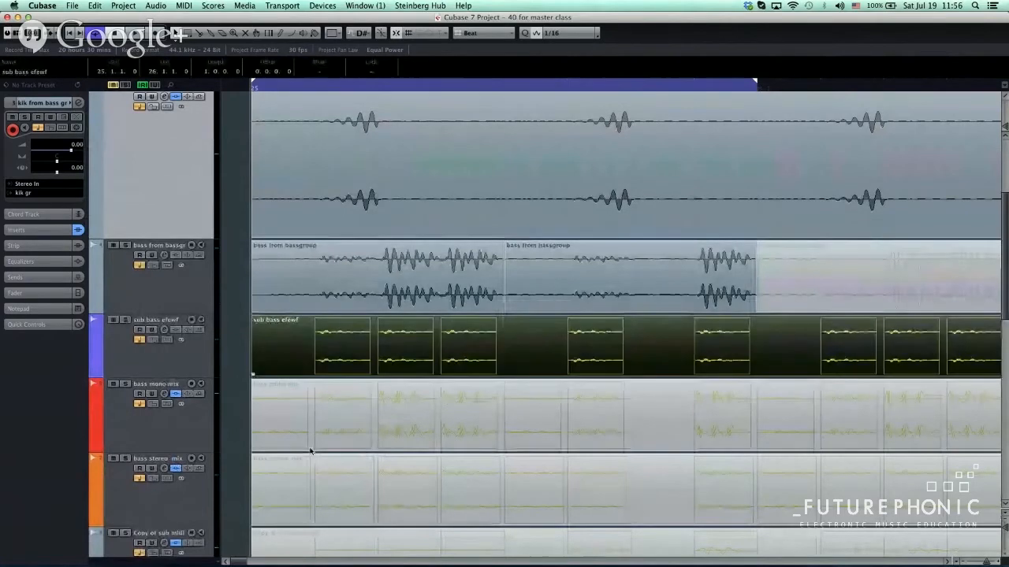
click(172, 428)
drag(261, 412, 706, 428)
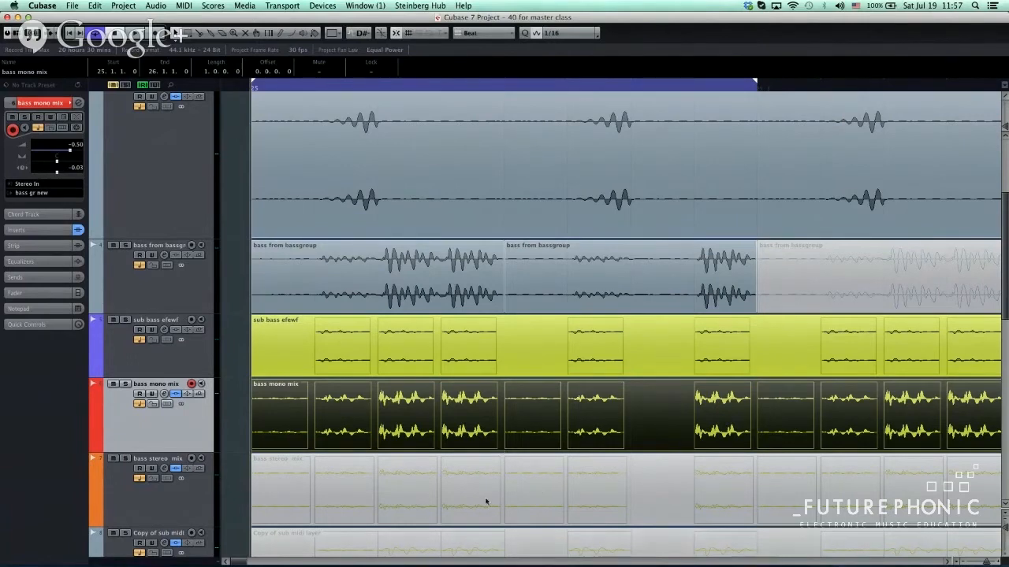
Unmute the bass stereo mix and Copy of sub midi layer parts, and mute them again.
scroll(239, 302, down, 5)
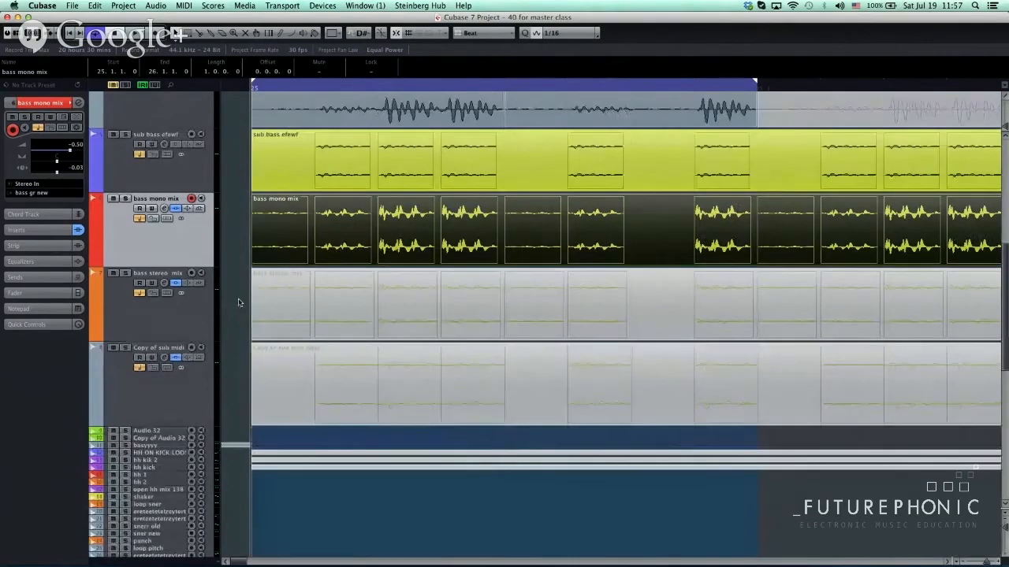
drag(238, 302, 416, 317)
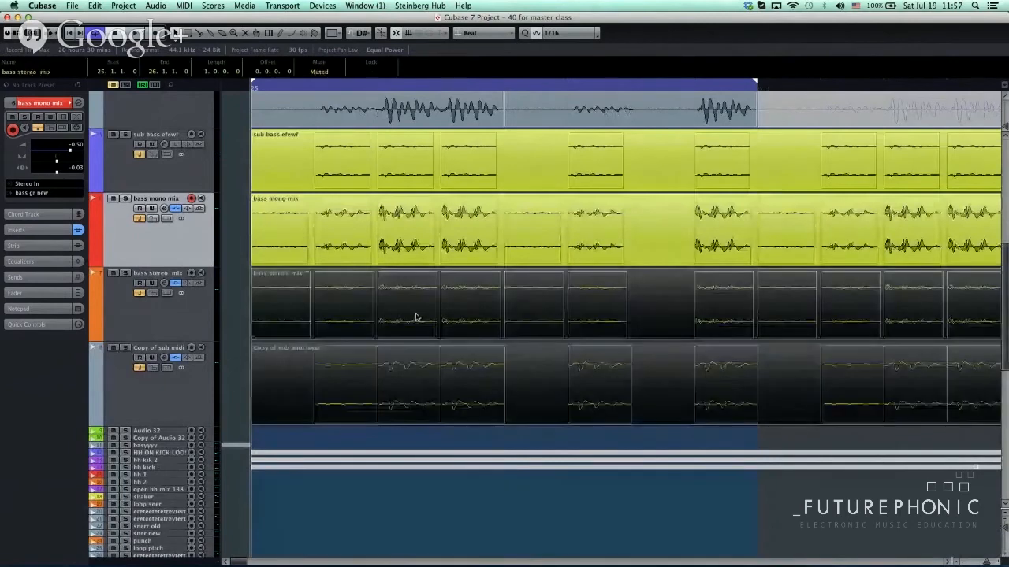
key(shift+u)
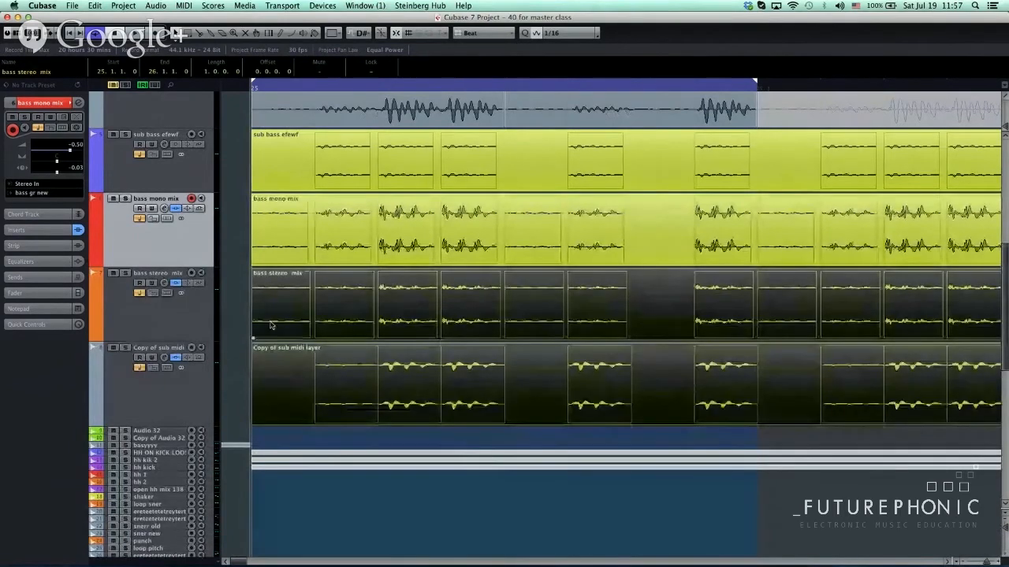
key(shift+m)
scroll(271, 325, up, 5)
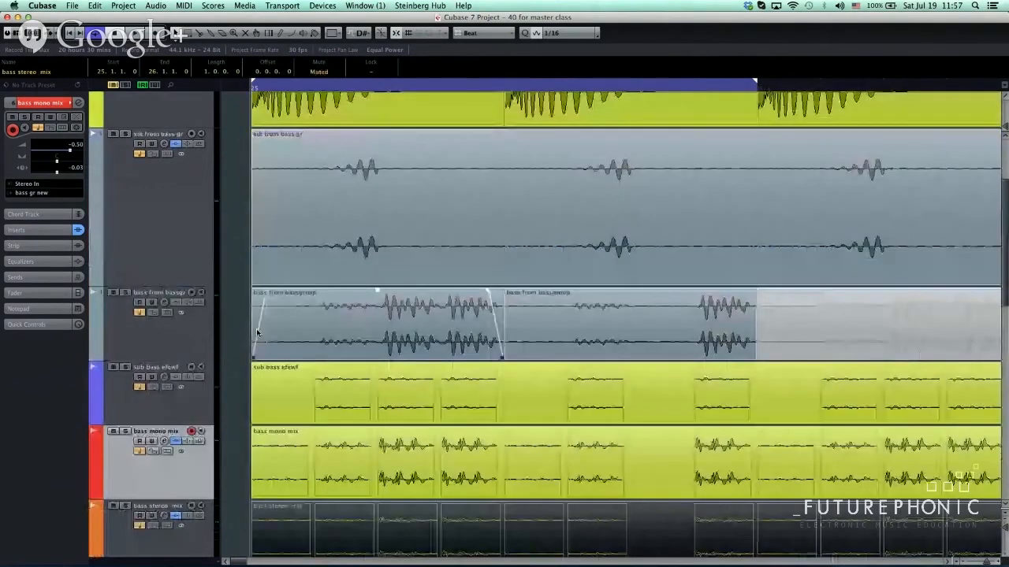
Mute the bass from bassgroup, sub bass and bass mono mix layers, and toggle the mute of the kik from bass gr event.
click(261, 317)
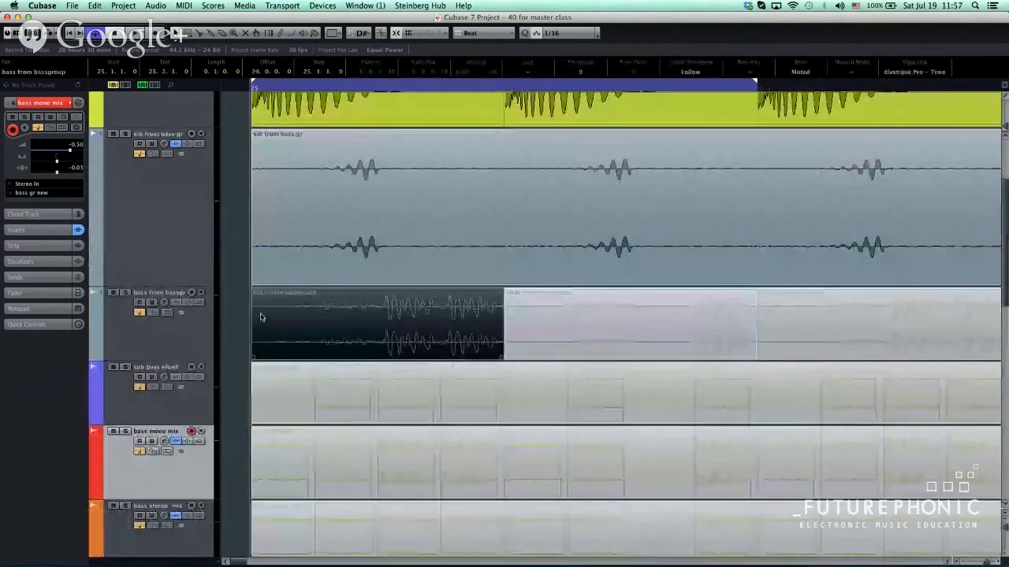
click(429, 210)
scroll(426, 214, up, 1)
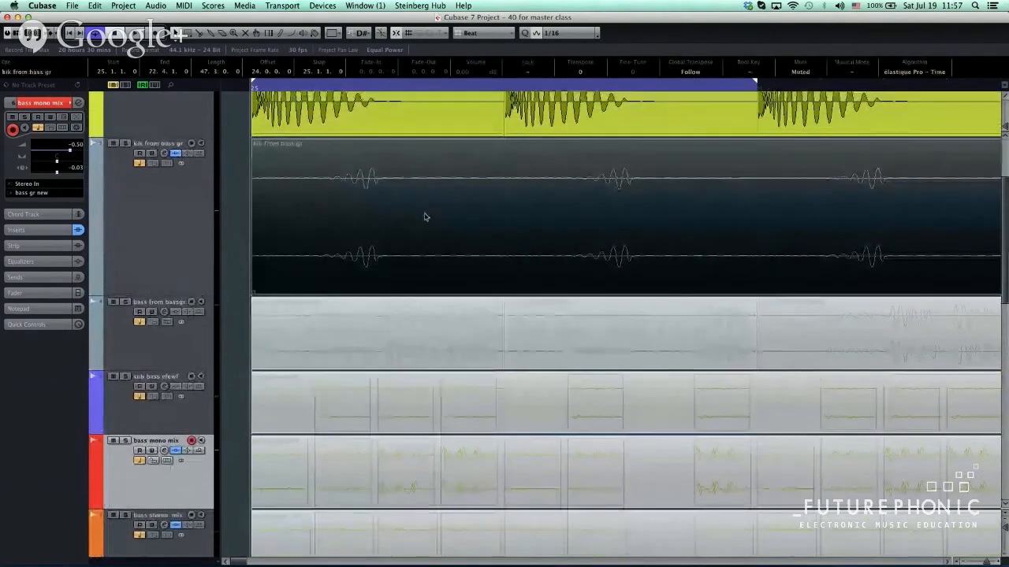
scroll(418, 237, up, 5)
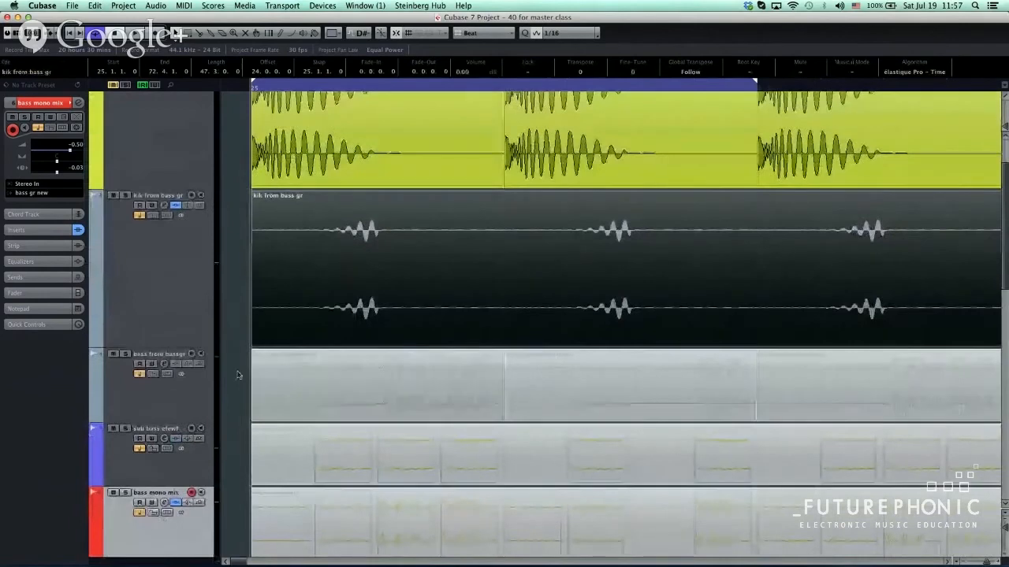
Unmute the first two bass from bassgroup events and the kik main track, and play the loop.
drag(238, 375, 635, 402)
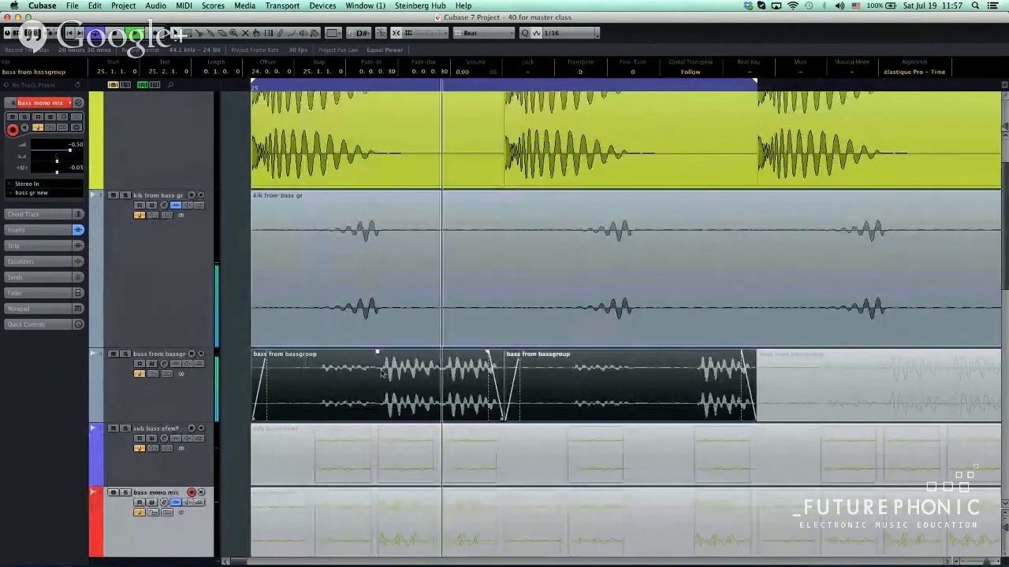
scroll(309, 319, up, 2)
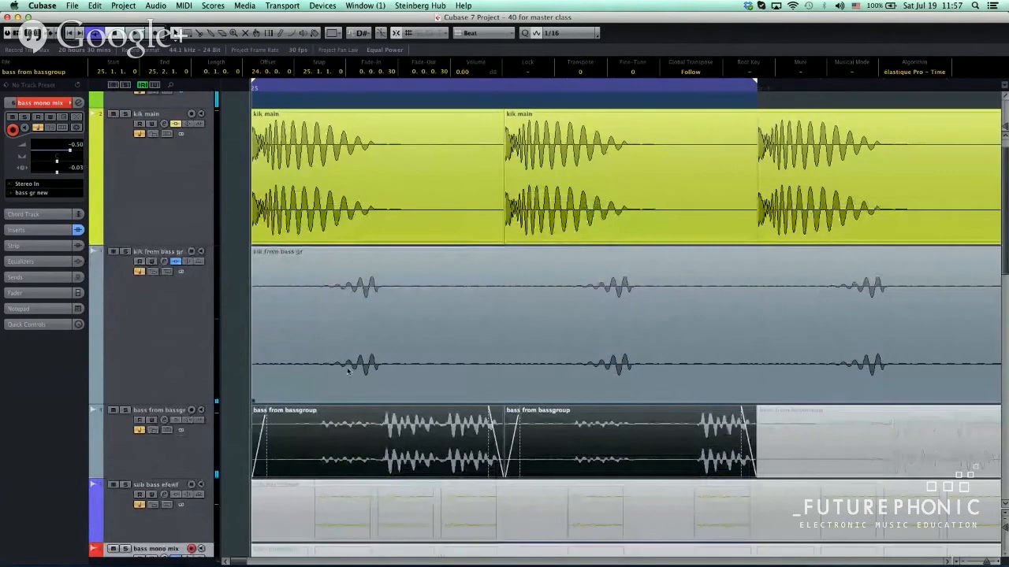
Switch to RME DIGICheck to examine the bass layer's spectrum in the Totalyser, and close the analyser window.
scroll(348, 373, down, 2)
scroll(350, 376, down, 3)
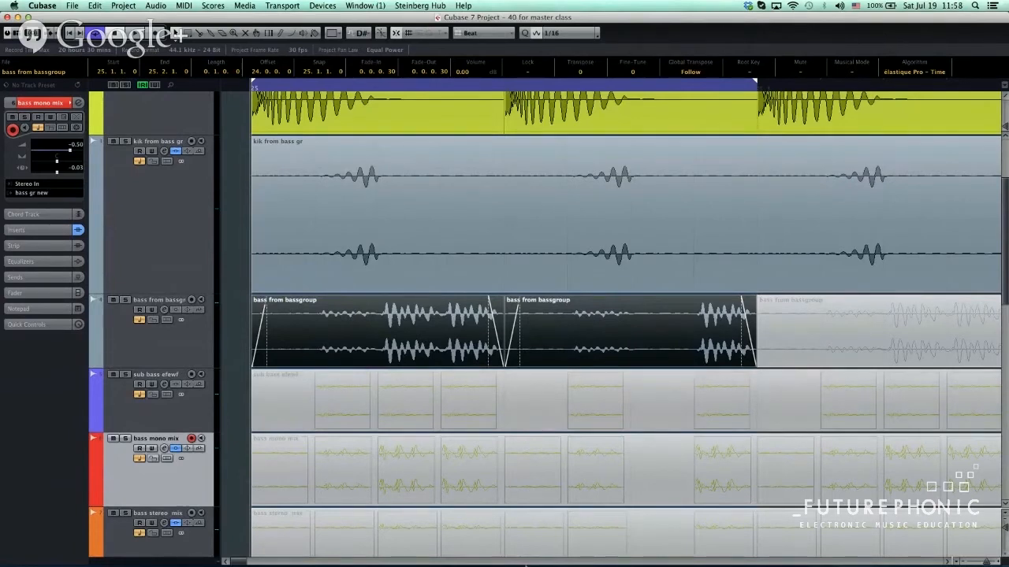
click(599, 541)
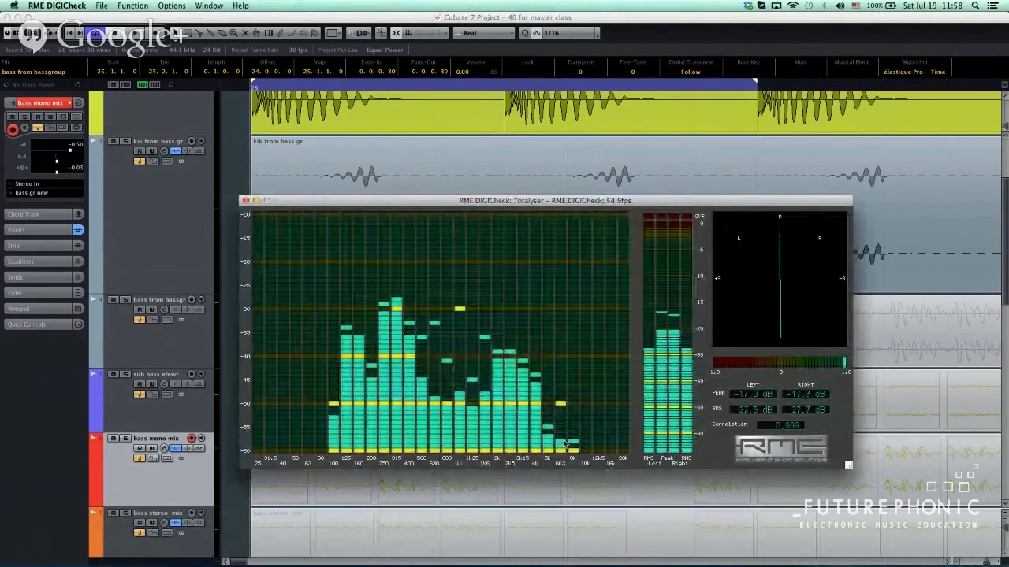
key(super+w)
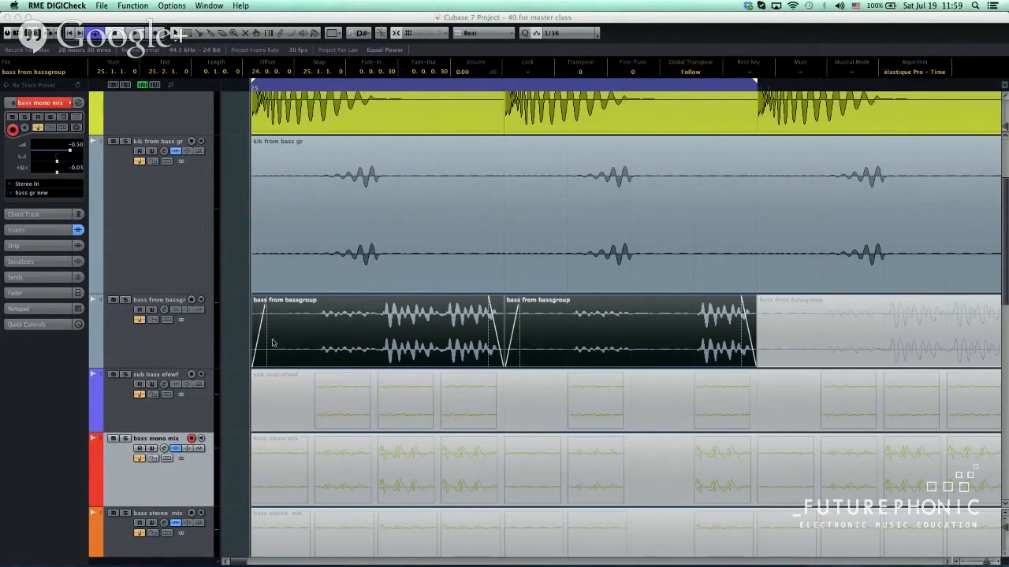
Play the loop, unmute the sub bass efewf part, and mute the first two bass from bassgroup events.
click(243, 306)
key(space)
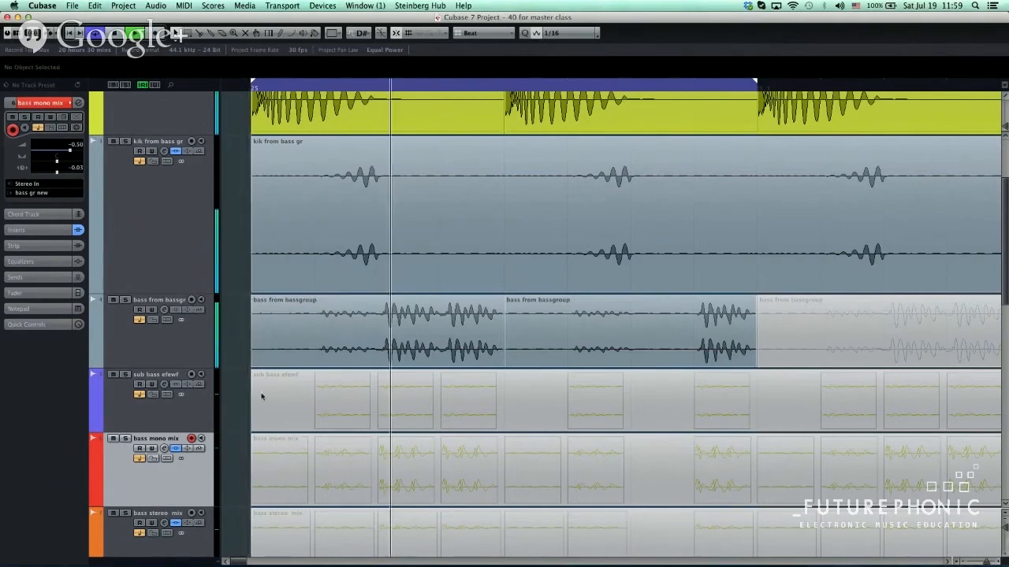
click(670, 422)
click(355, 323)
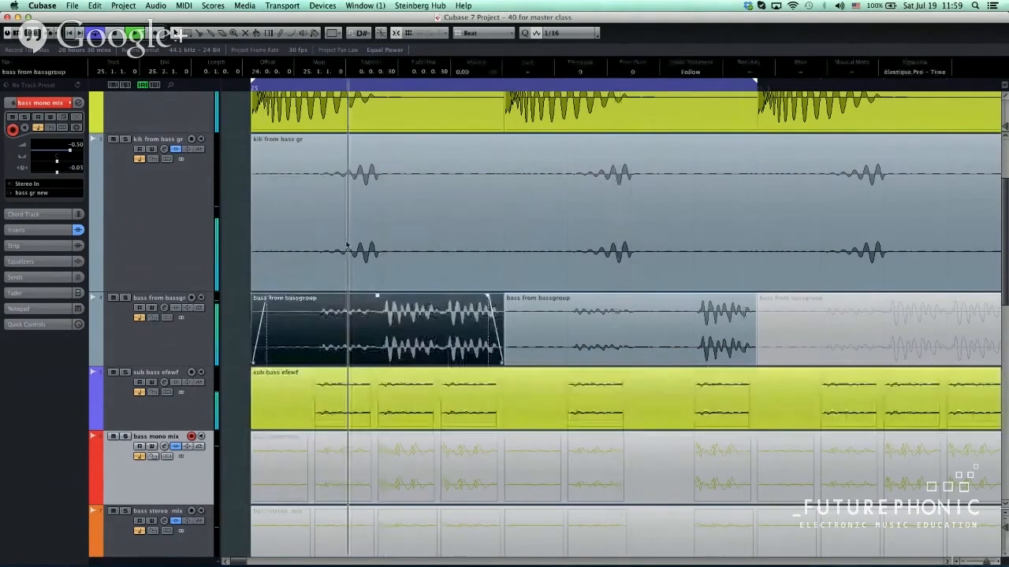
key(Right)
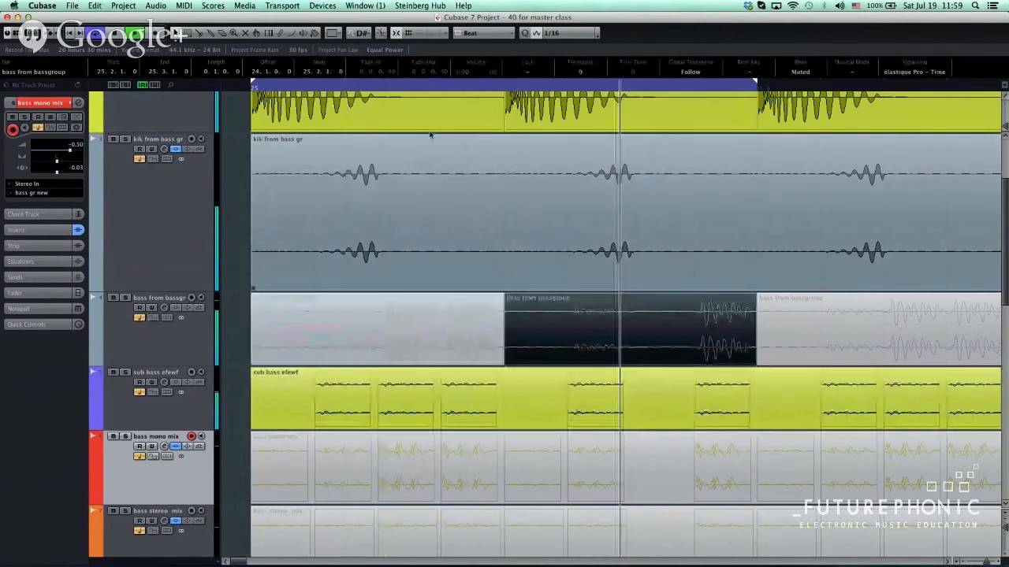
Mute the kik main events and the kik from bass gr event, and select the sub bass efewf track for playback.
click(533, 234)
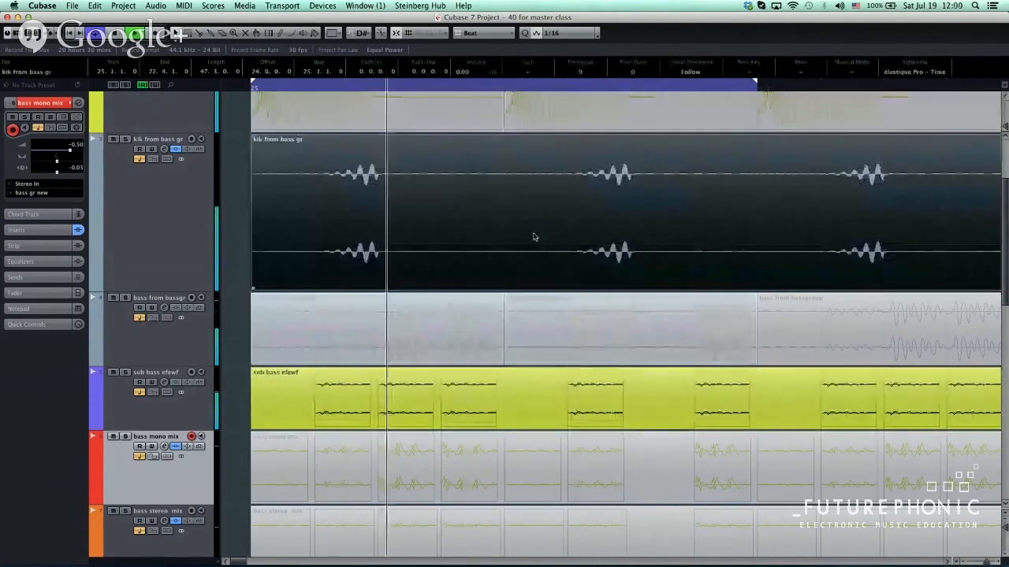
click(162, 410)
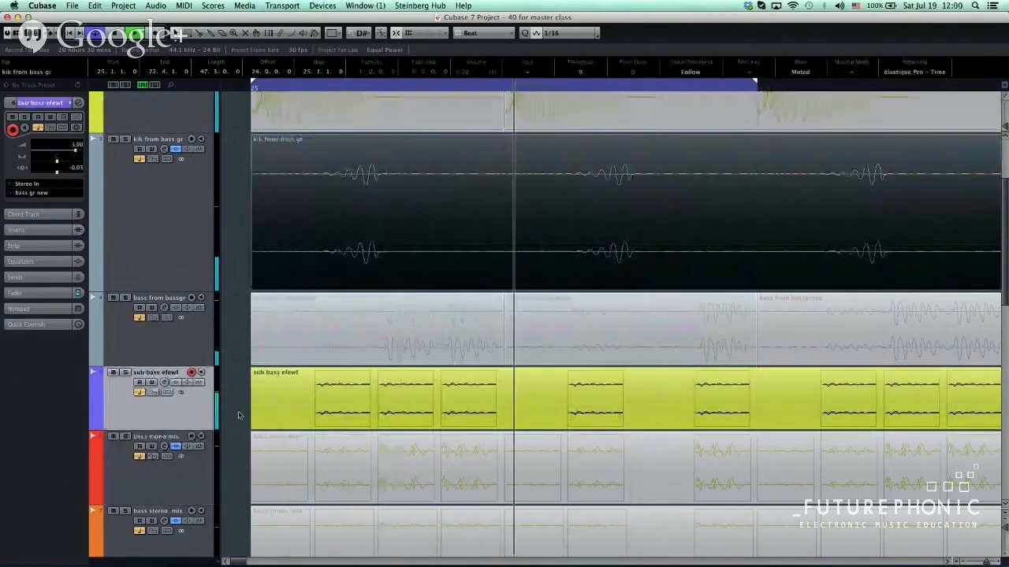
key(space)
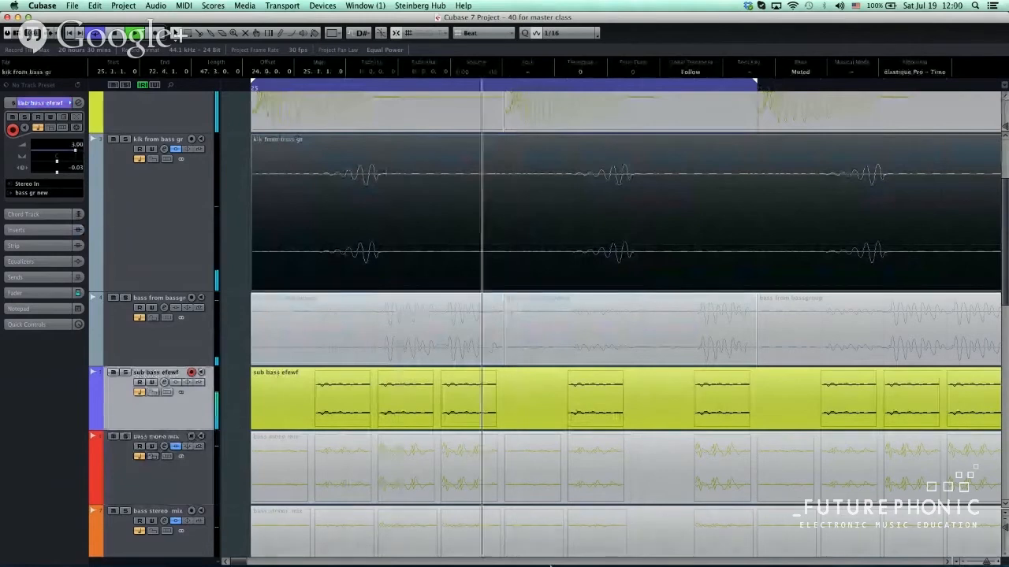
Switch to RME DIGICheck to examine the sub bass spectrum in the Totalyser, close the analyser, and return to Cubase.
click(596, 533)
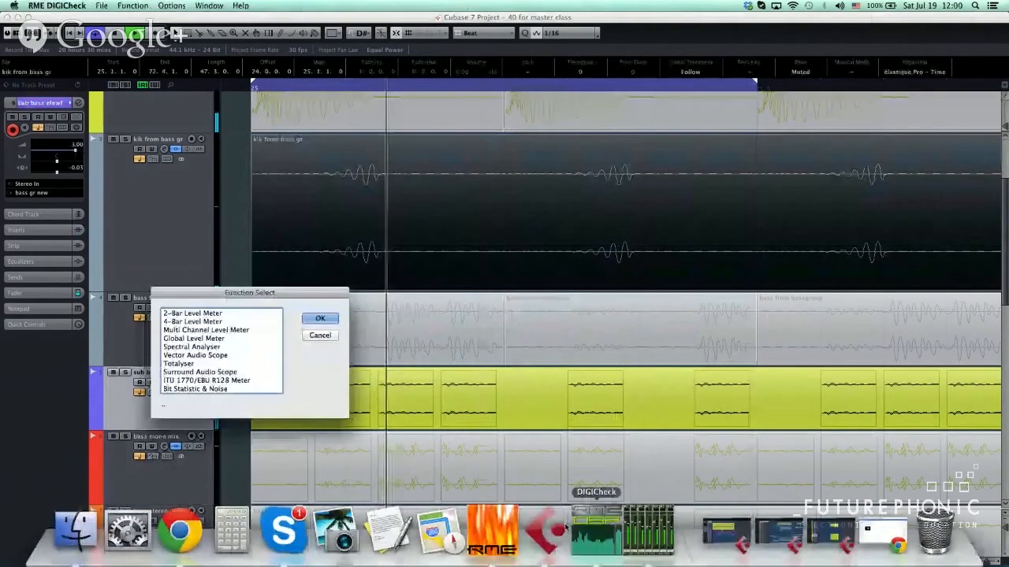
double_click(265, 363)
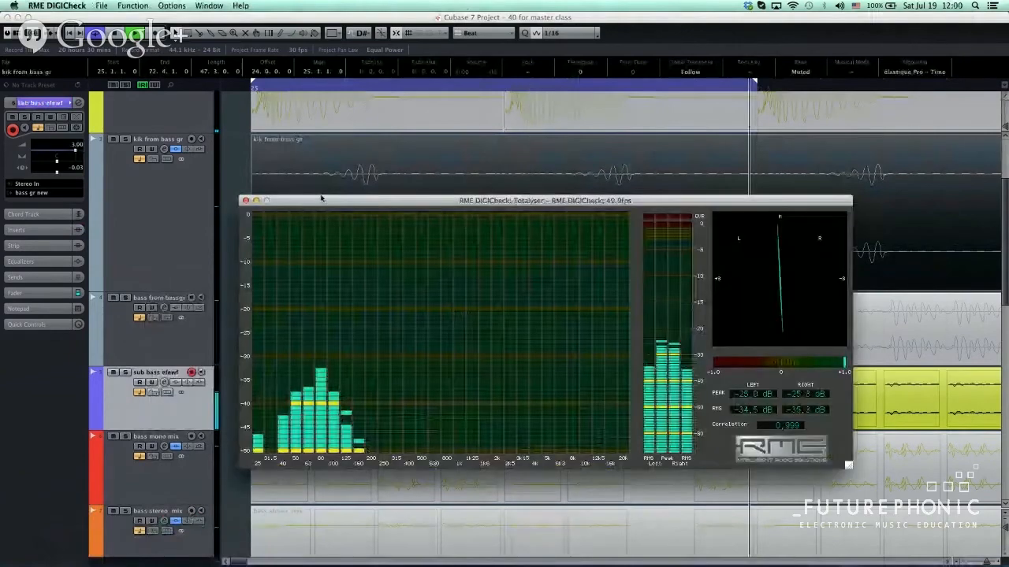
drag(320, 198, 447, 177)
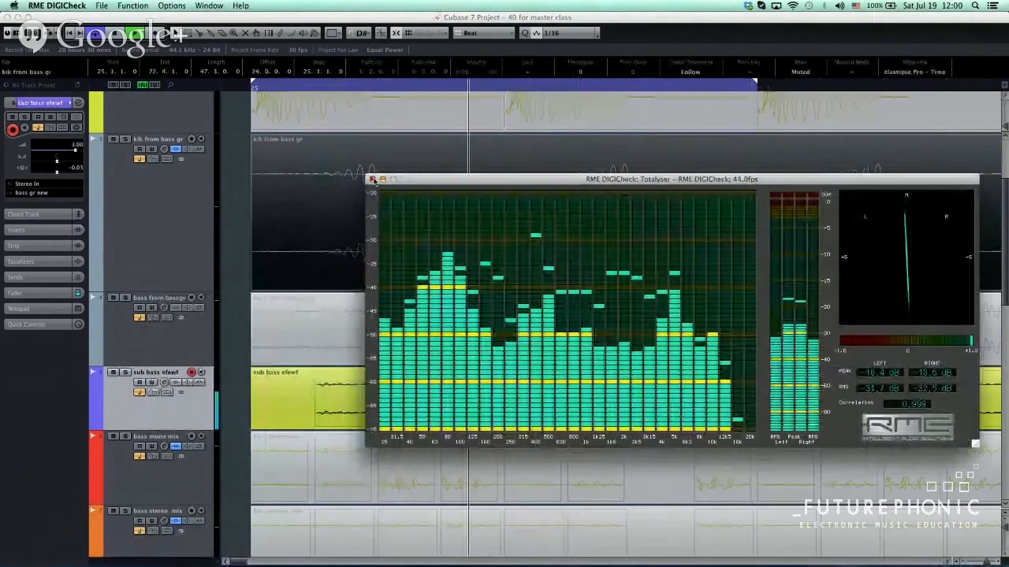
click(372, 180)
click(239, 326)
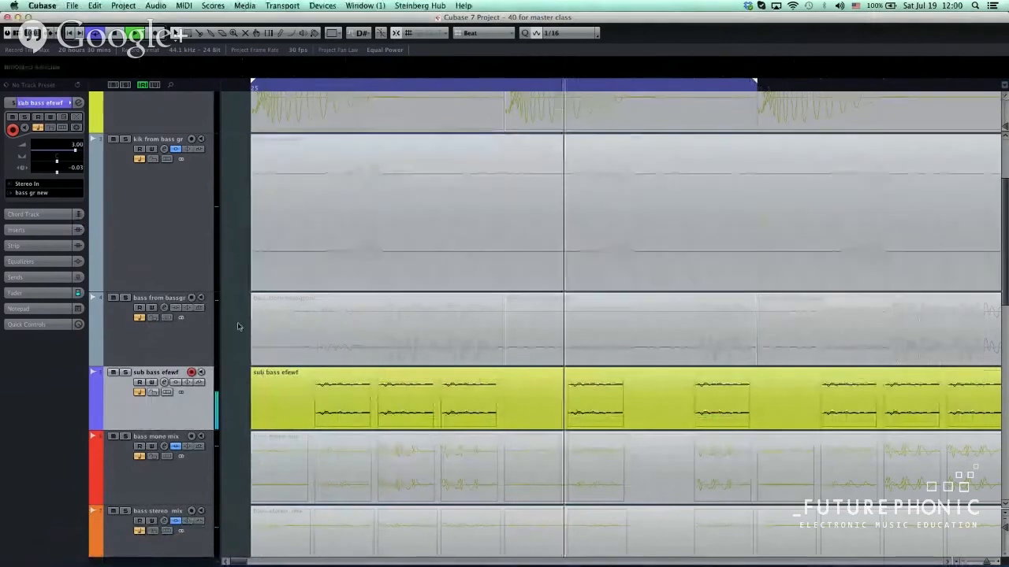
Stop playback, mute the sub bass efewf part, and unmute the first two bass from bassgroup events.
key(space)
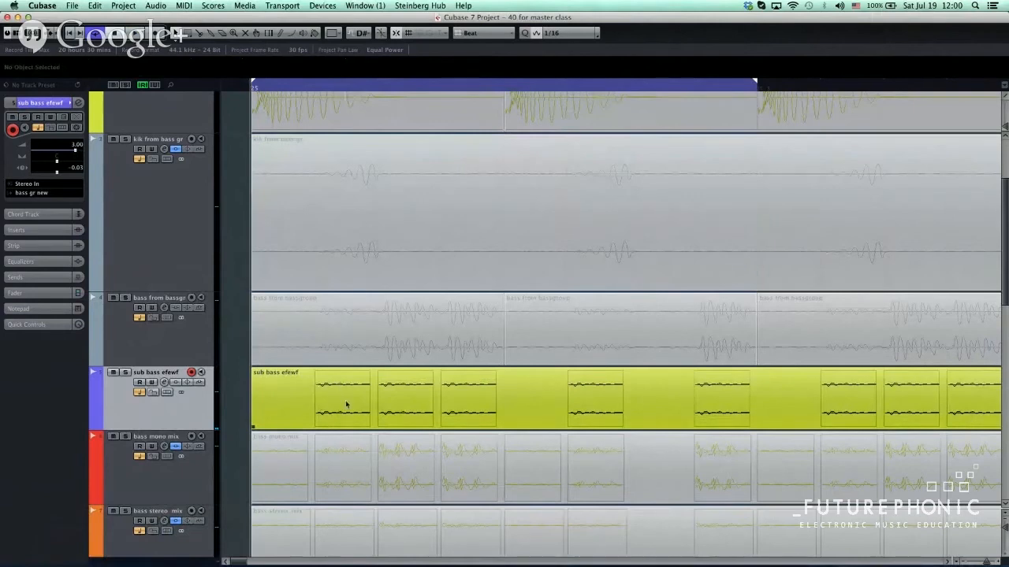
drag(241, 405, 748, 406)
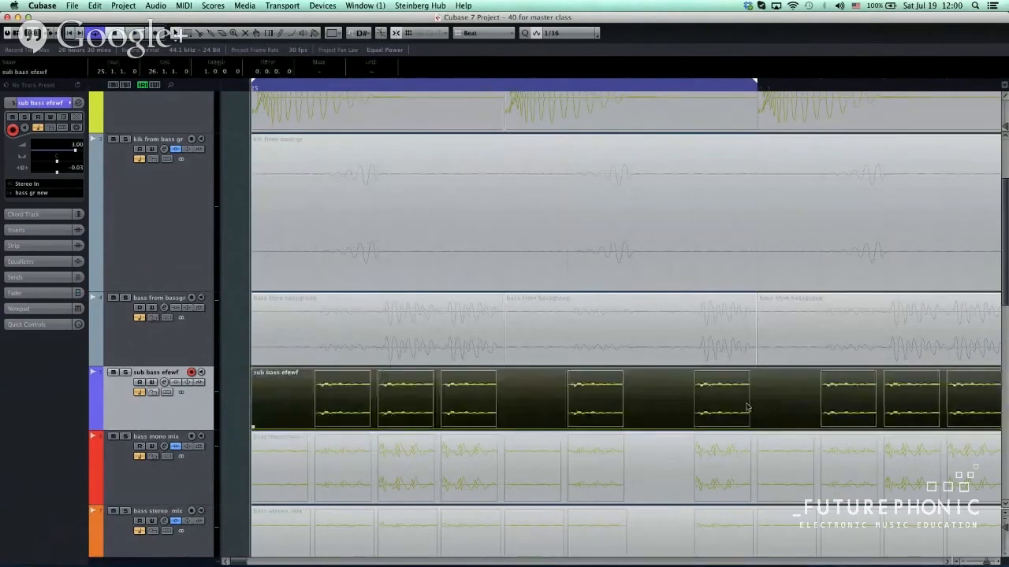
key(shift+m)
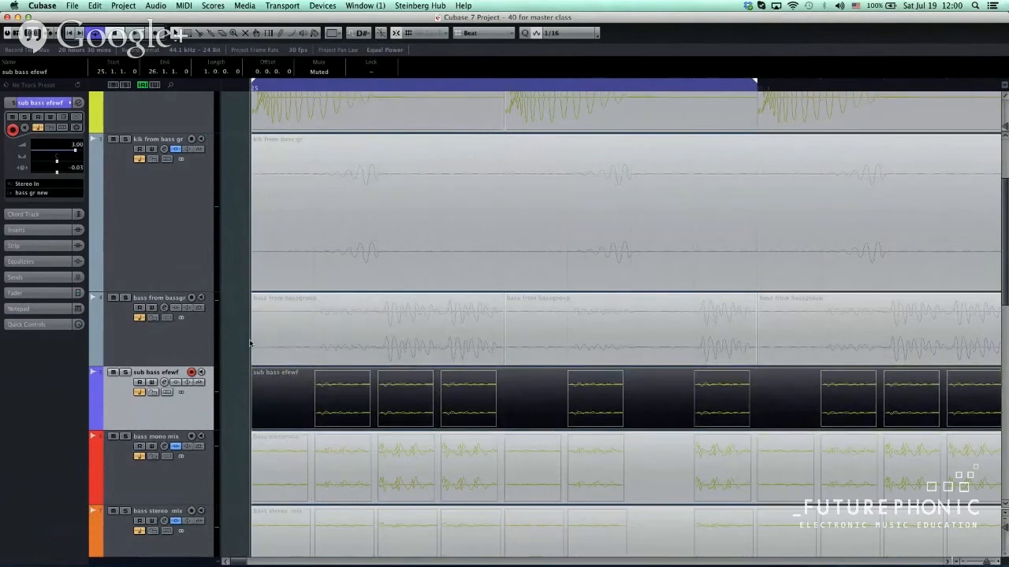
drag(236, 339, 682, 357)
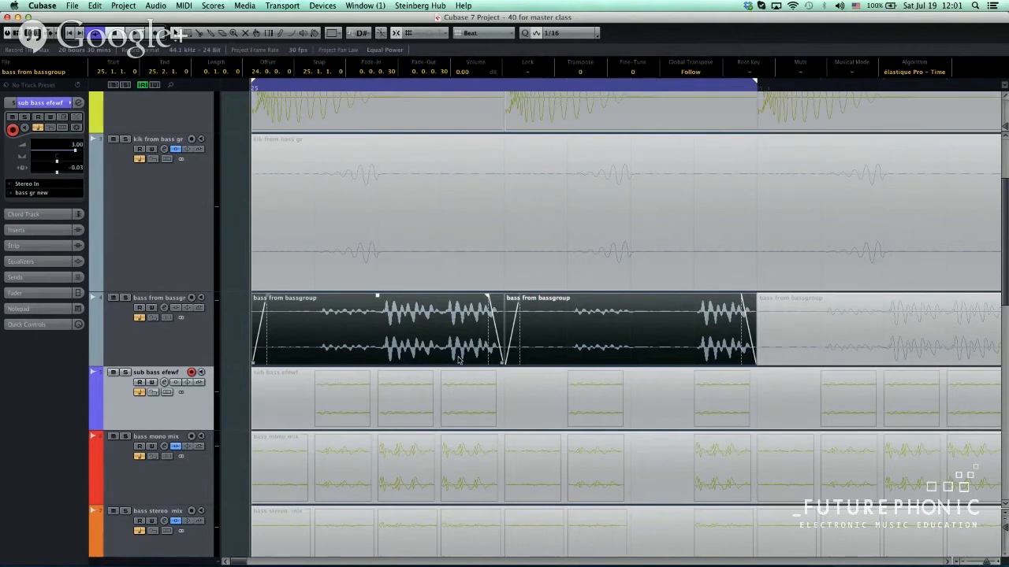
right_click(144, 404)
mouse_move(189, 409)
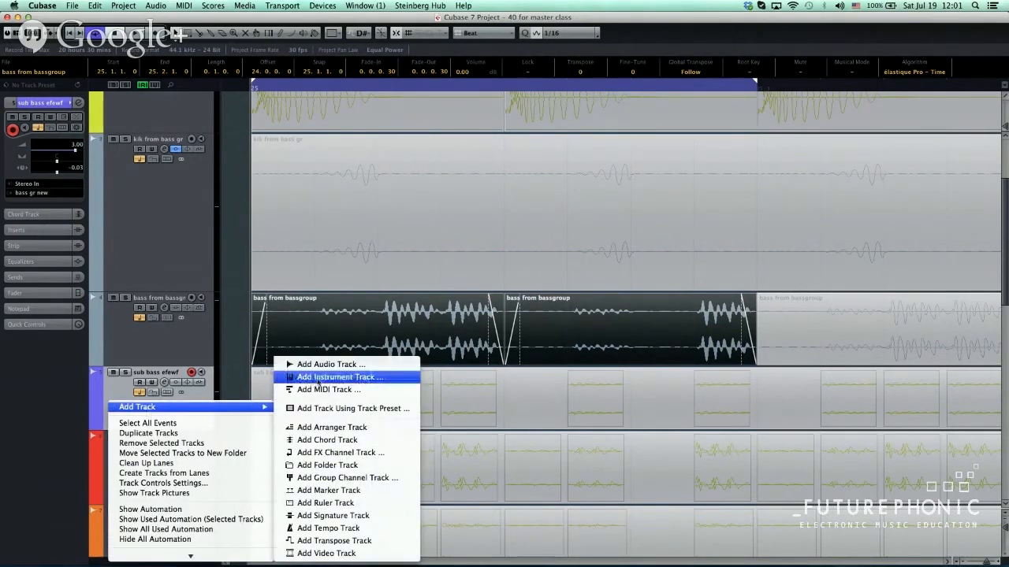
click(319, 379)
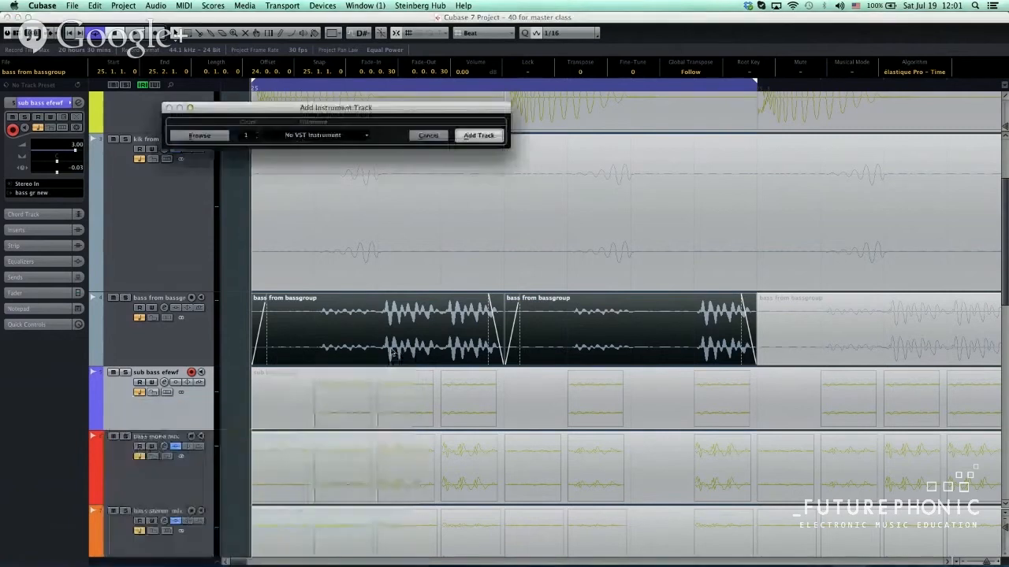
click(316, 135)
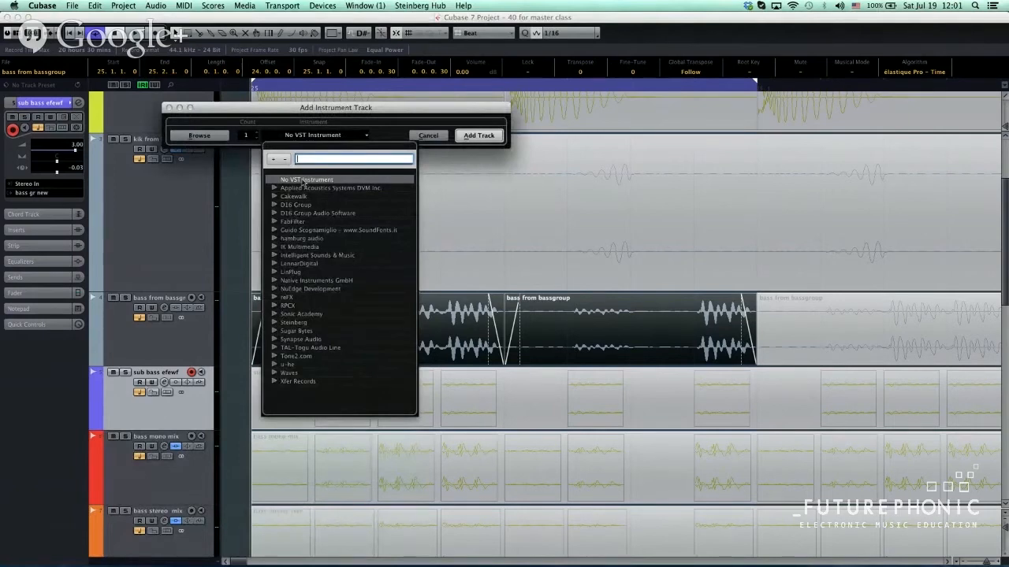
click(436, 137)
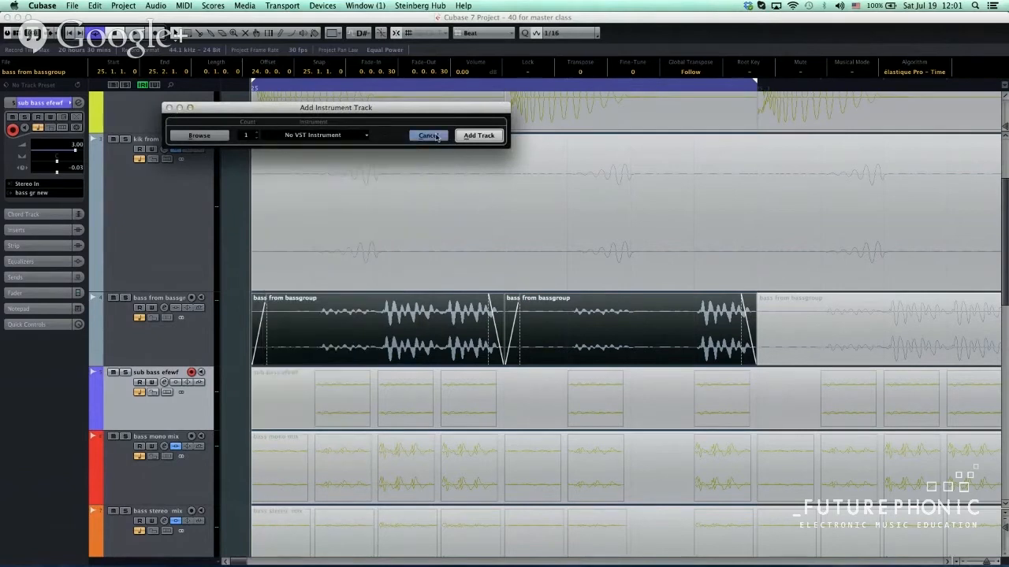
click(437, 136)
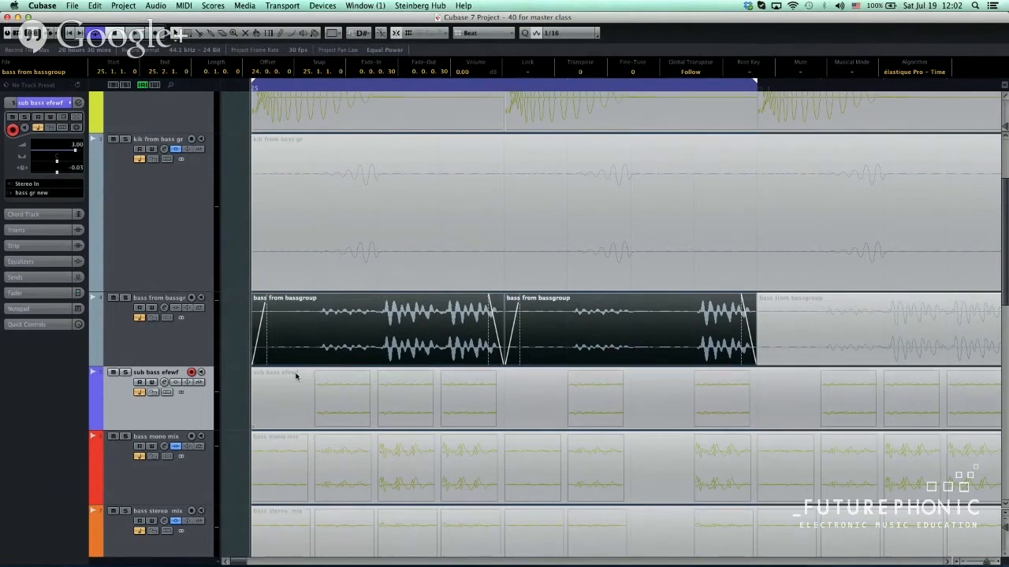
Select the muted sub bass, bass mono mix and bass stereo mix parts, and compare them with the bass from bassgroup and kick layers.
scroll(295, 376, down, 3)
drag(235, 320, 435, 489)
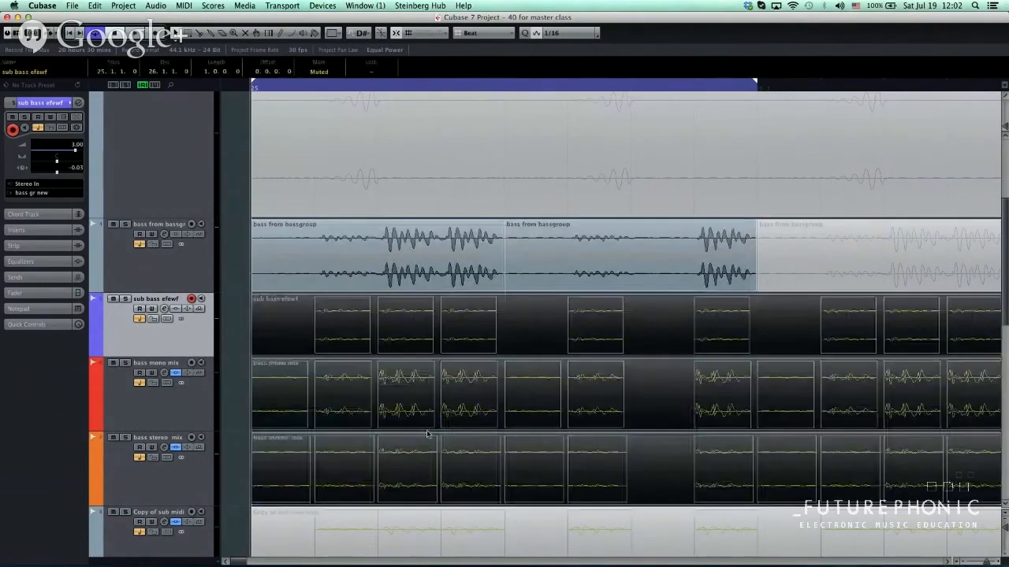
scroll(428, 434, down, 4)
scroll(417, 430, up, 8)
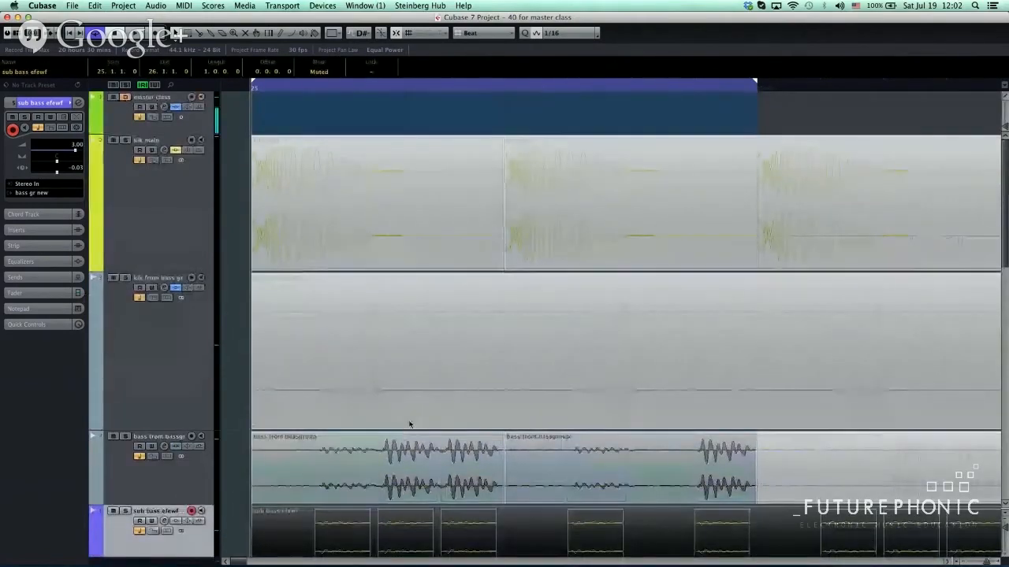
scroll(408, 425, down, 3)
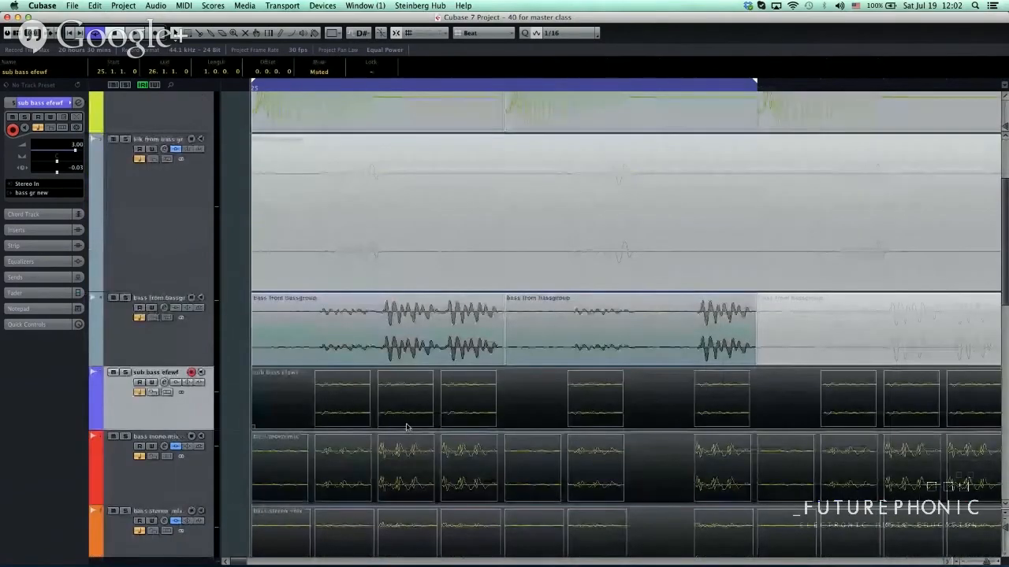
scroll(406, 422, up, 3)
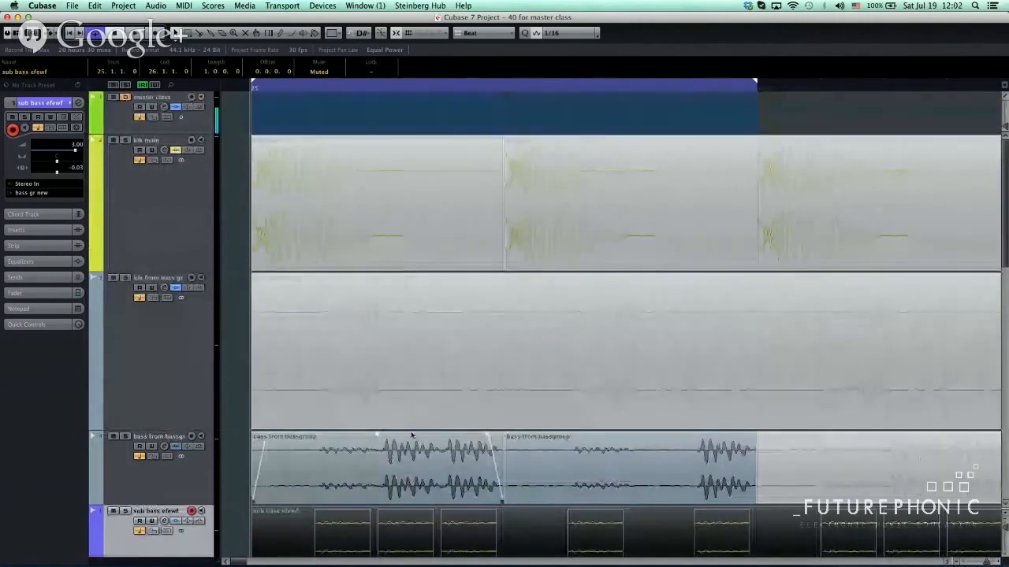
scroll(411, 435, down, 3)
scroll(426, 405, up, 3)
scroll(392, 406, down, 3)
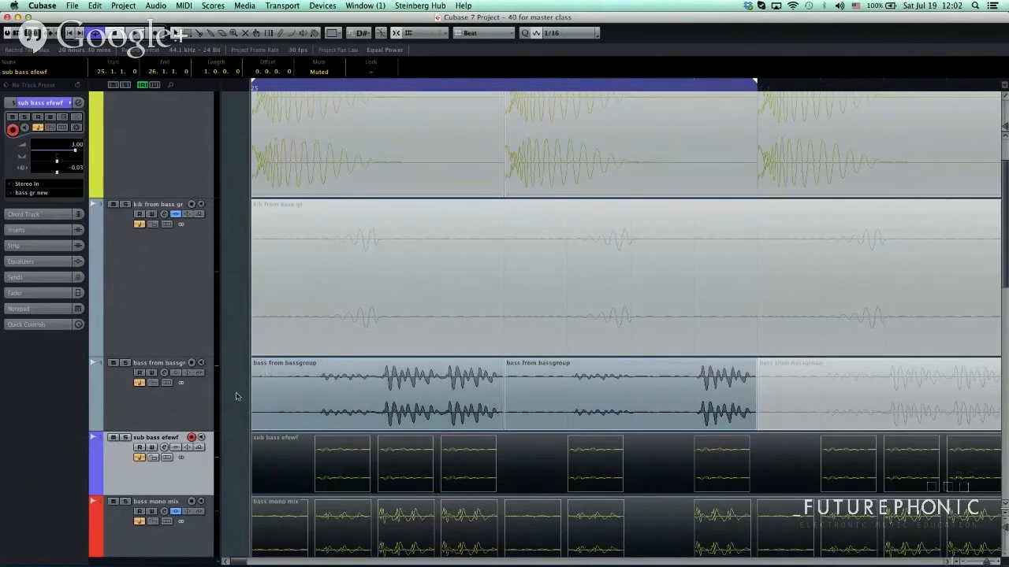
Mute the first two bass from bassgroup events, and play the loop with only the Copy of sub midi layer part unmuted.
drag(238, 397, 697, 392)
key(shift+m)
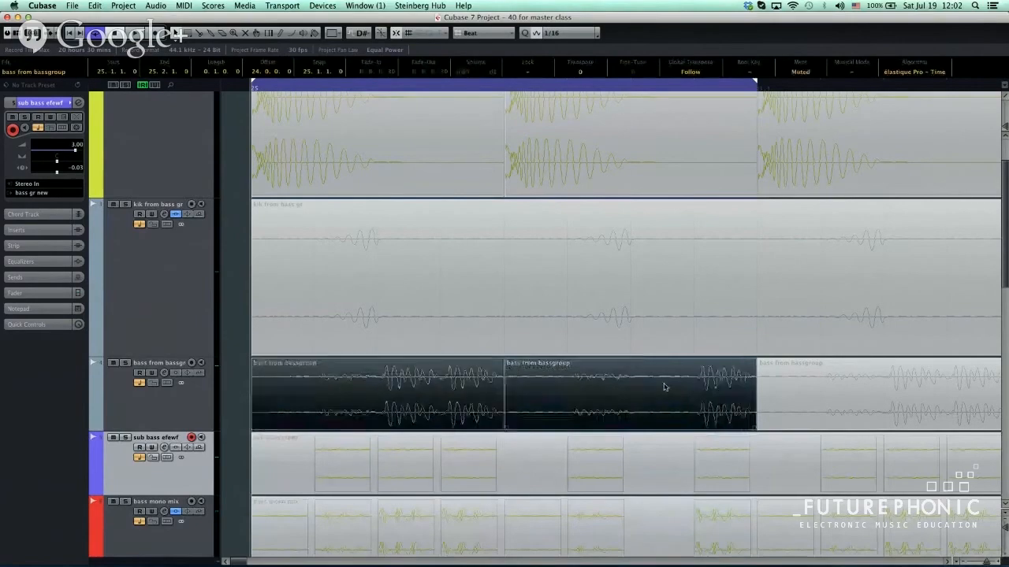
scroll(460, 407, down, 5)
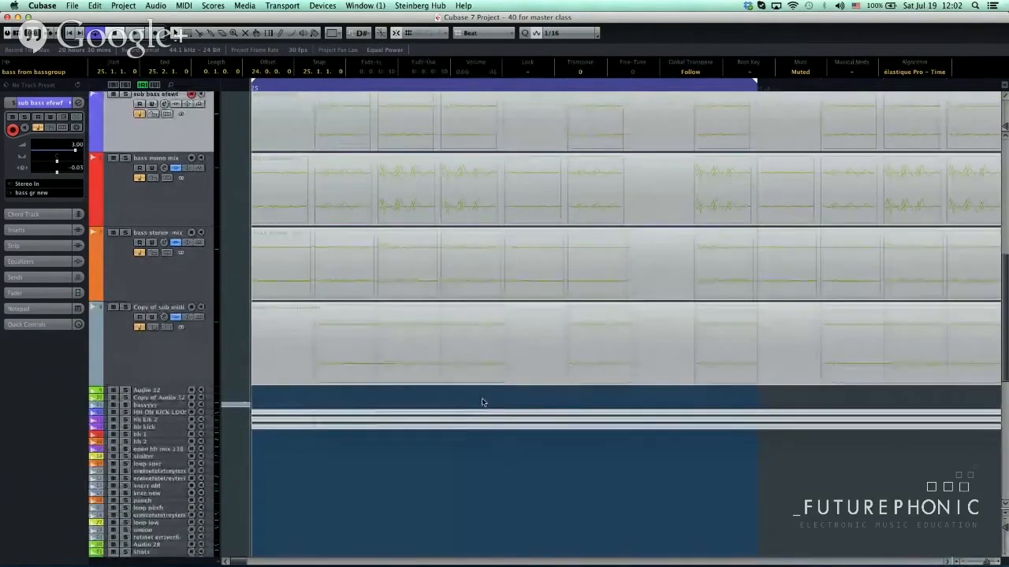
scroll(483, 400, up, 3)
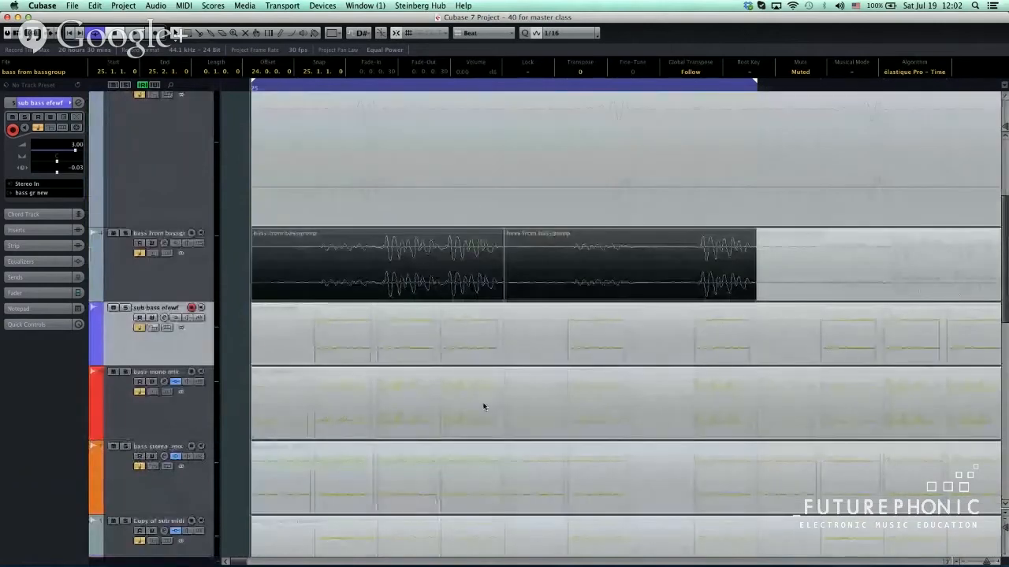
scroll(483, 407, down, 1)
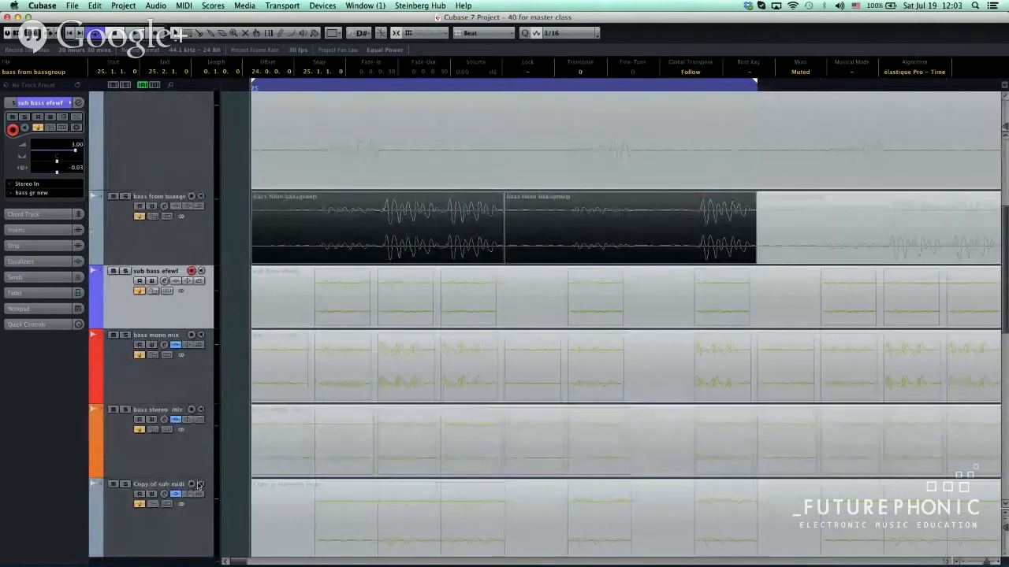
click(167, 485)
scroll(167, 411, down, 2)
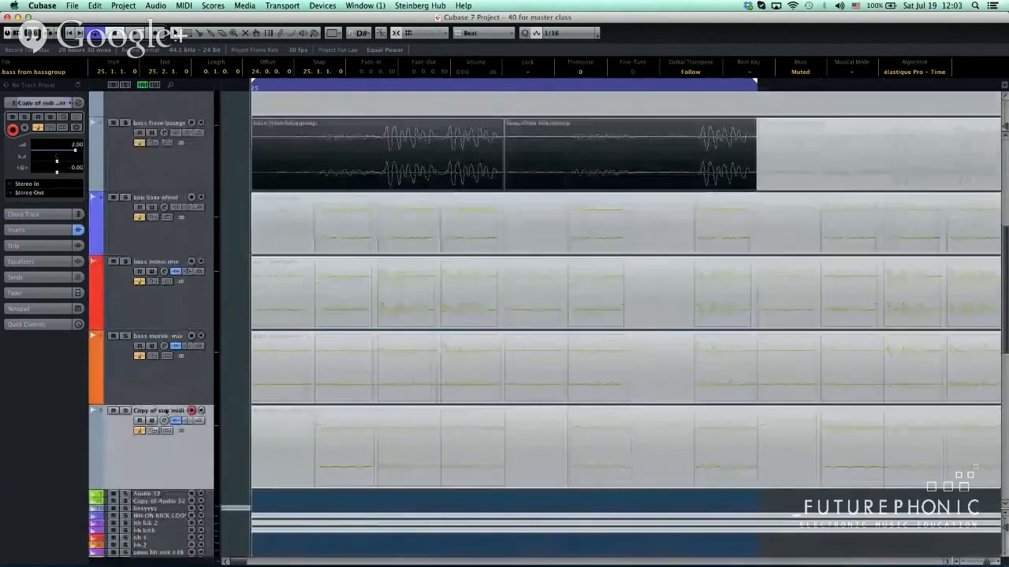
scroll(419, 426, up, 5)
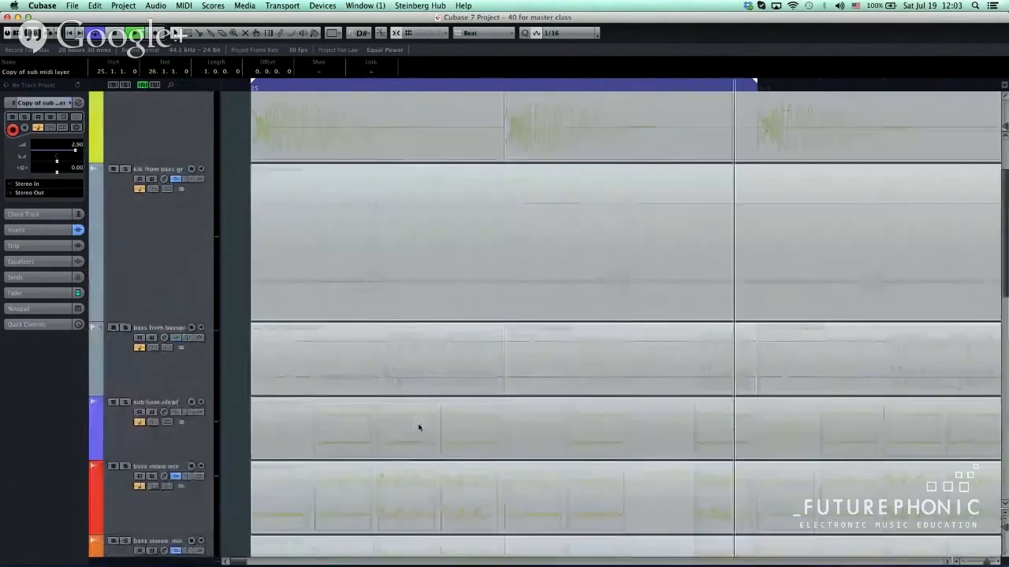
scroll(419, 427, down, 5)
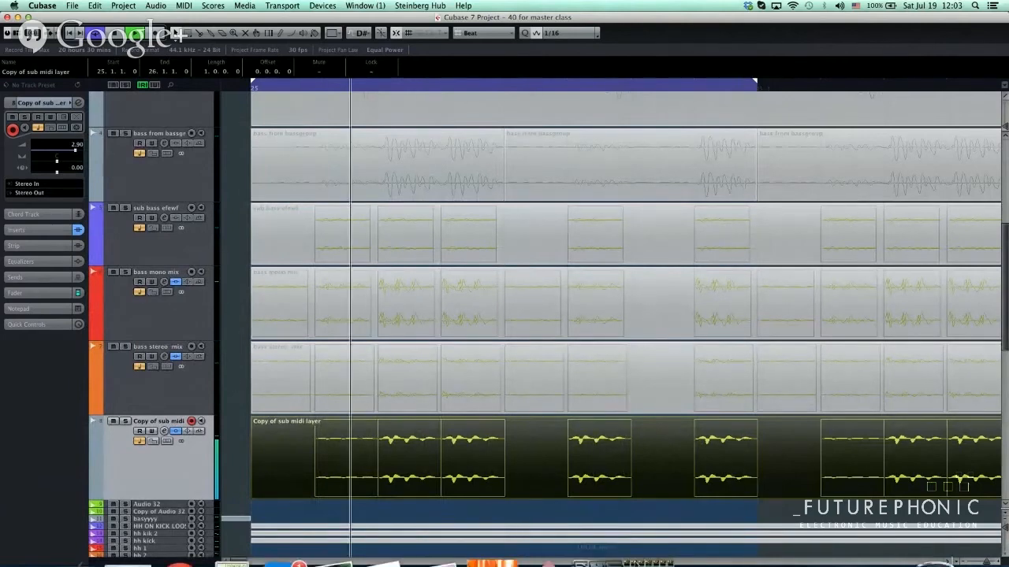
Switch to RME DIGICheck to examine the Copy of sub midi layer's spectrum in the Totalyser, close it, and return to Cubase.
click(609, 536)
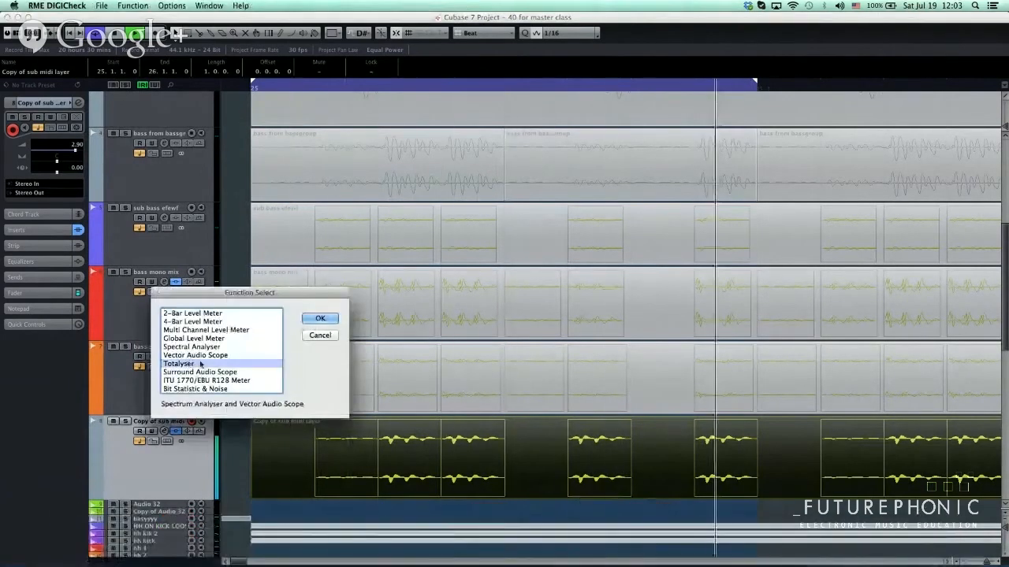
click(320, 318)
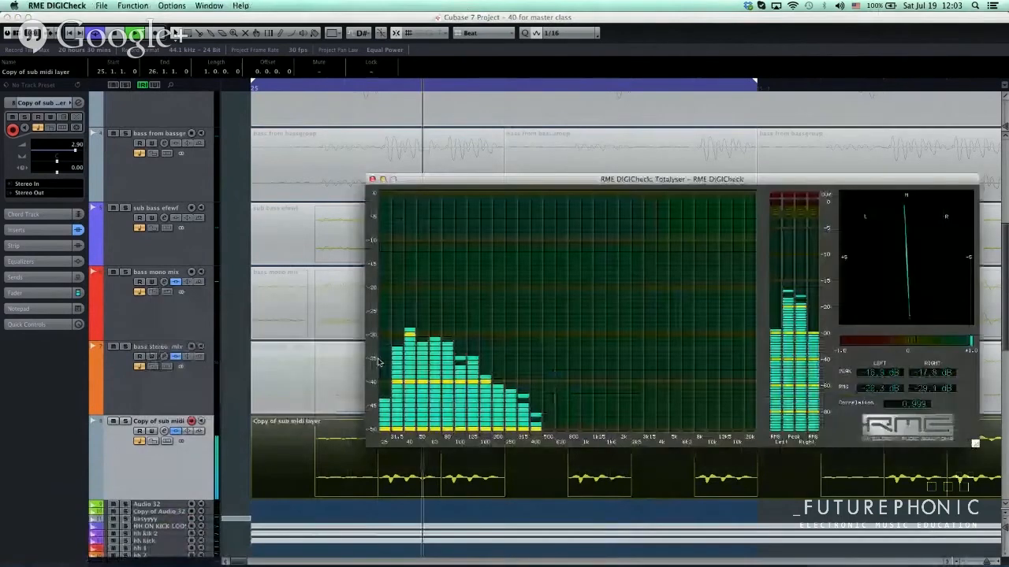
click(221, 403)
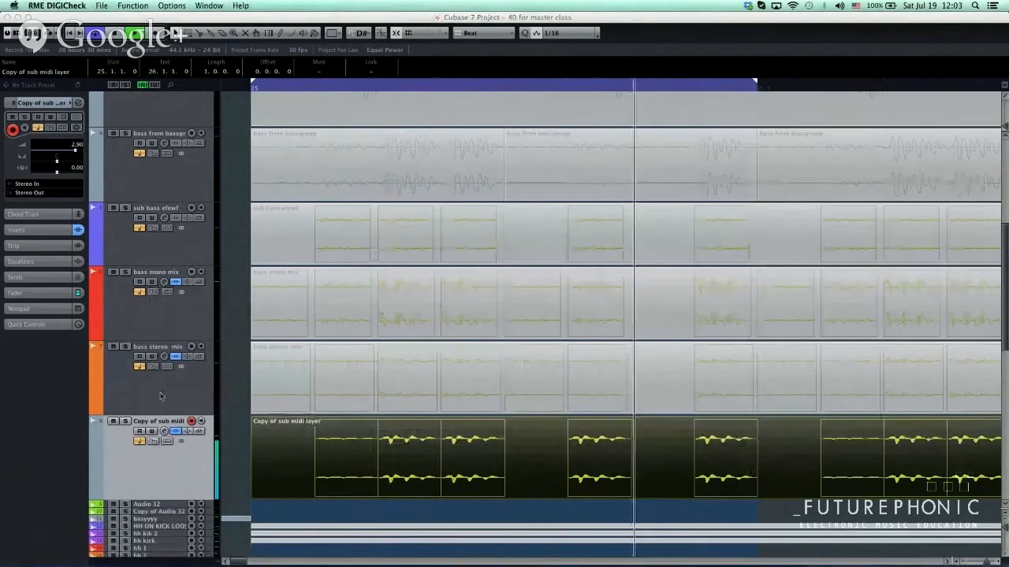
click(304, 383)
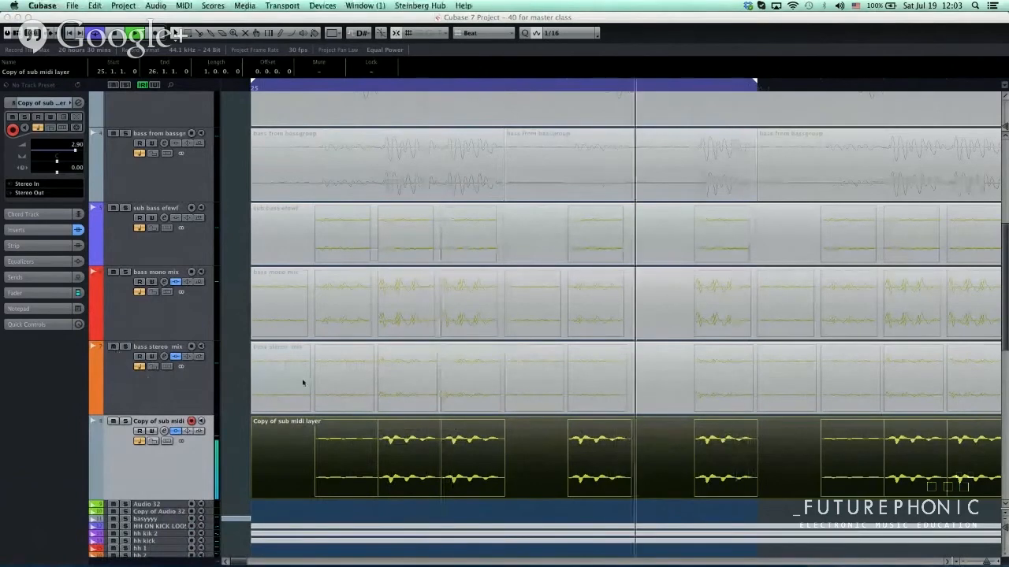
Unmute the bass stereo mix part and mute the Copy of sub midi layer part while the loop plays.
click(595, 417)
drag(595, 418, 750, 405)
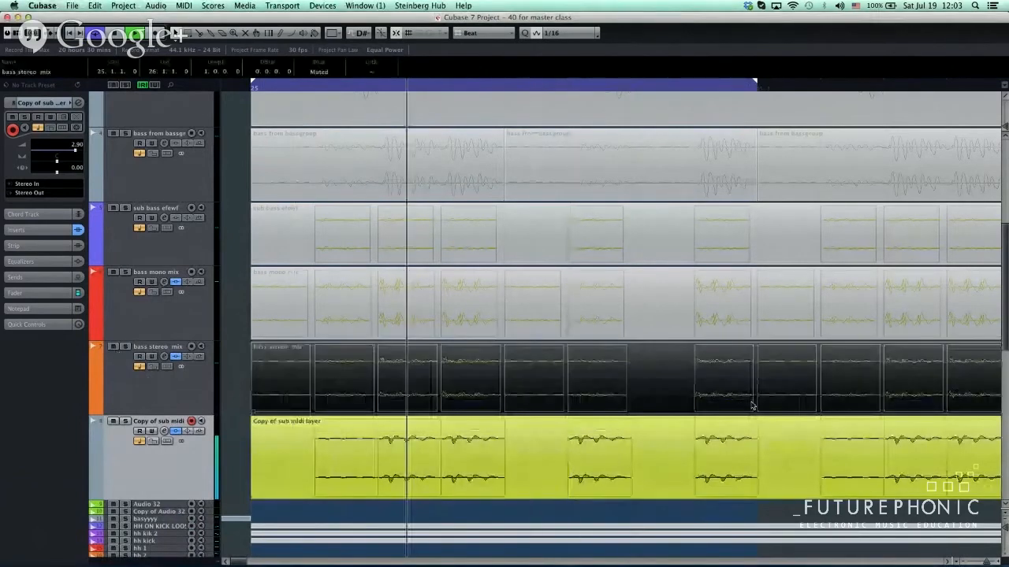
drag(481, 432, 821, 466)
click(219, 392)
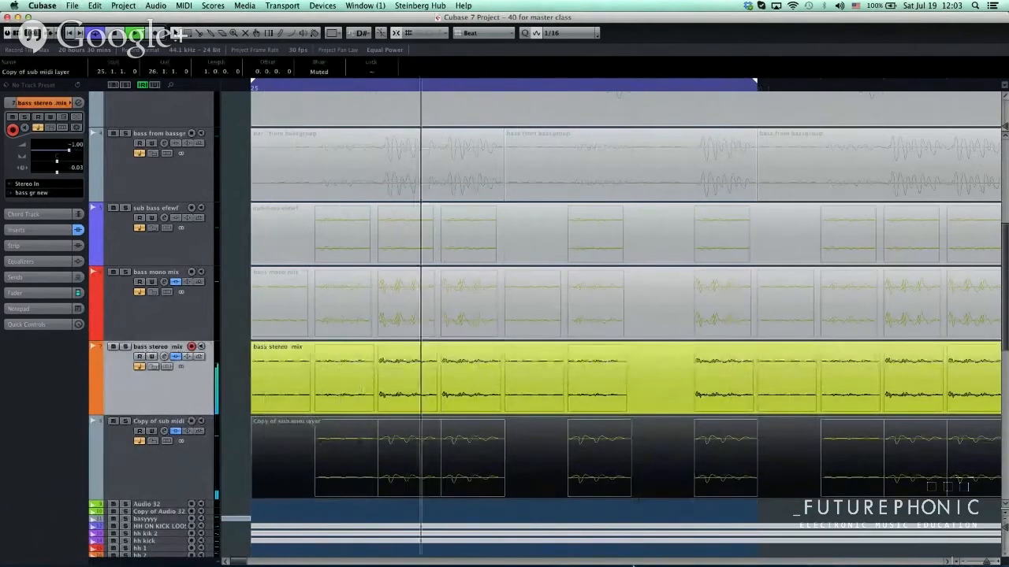
Switch to RME DIGICheck to examine the bass stereo mix's spectrum in the Totalyser, and close it.
click(599, 527)
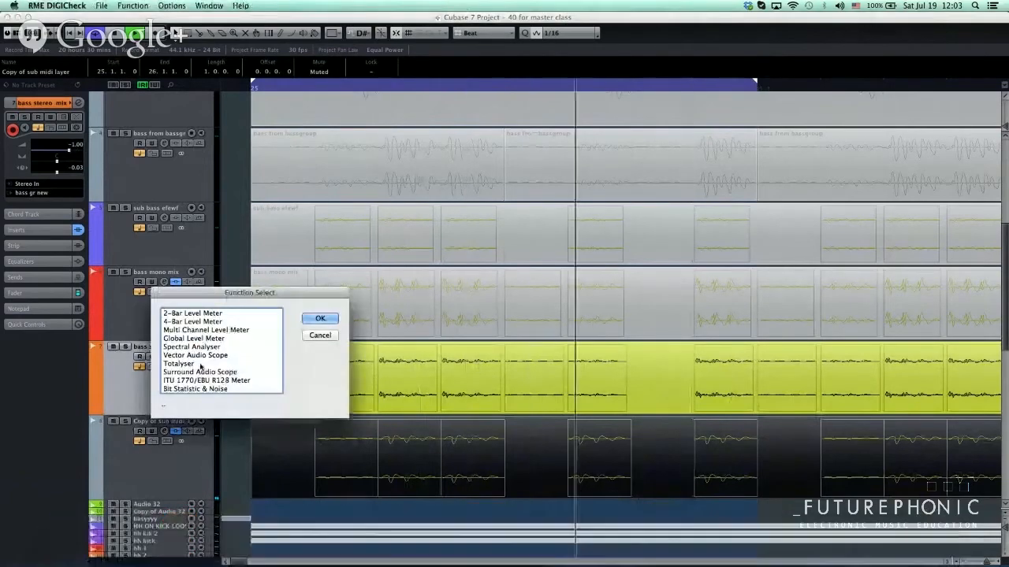
double_click(201, 366)
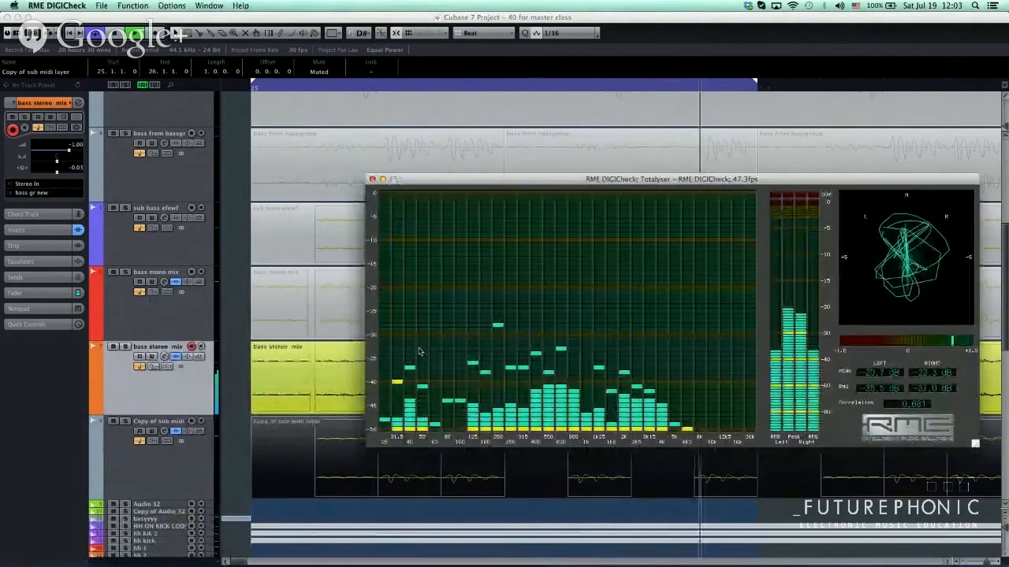
click(335, 323)
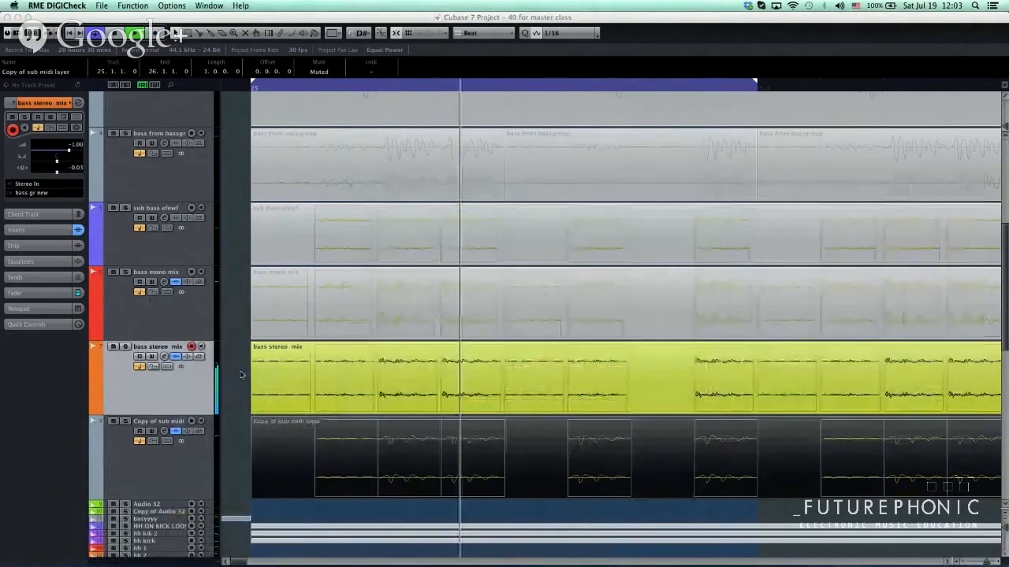
Back in Cubase, mute the bass stereo mix part, stop playback, and unmute the first two bass from bassgroup events.
click(298, 378)
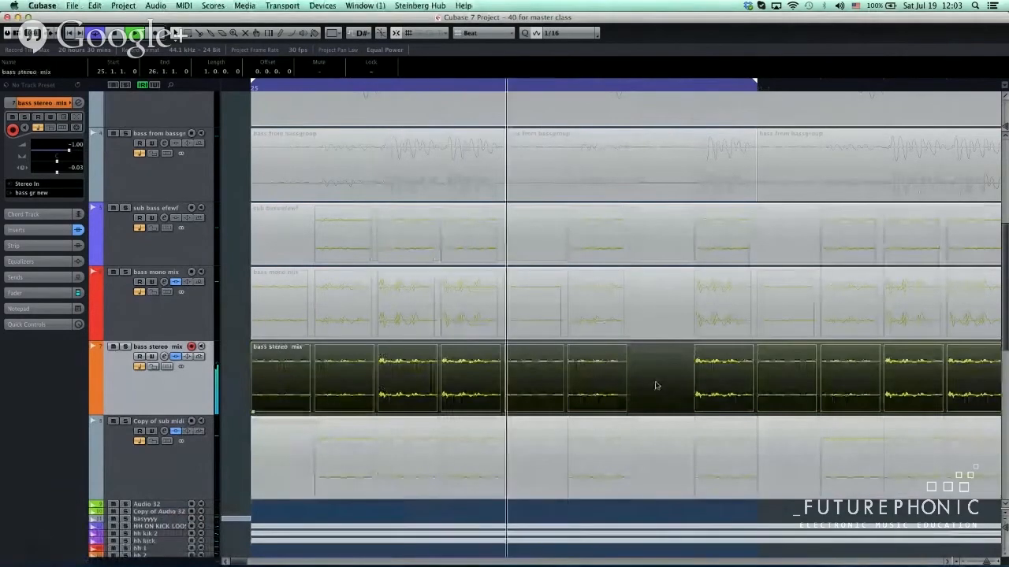
key(shift+m)
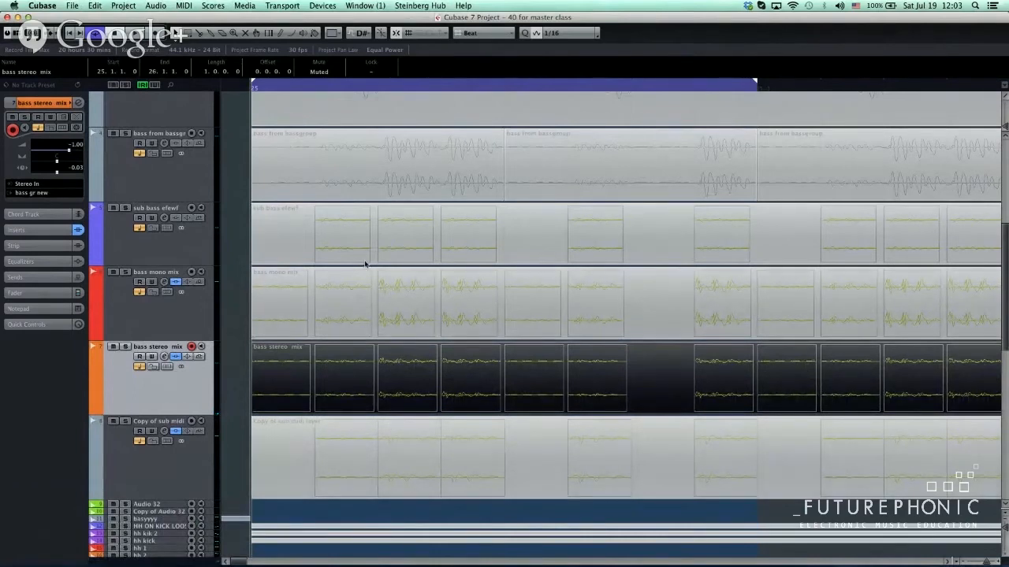
scroll(408, 322, up, 3)
click(408, 321)
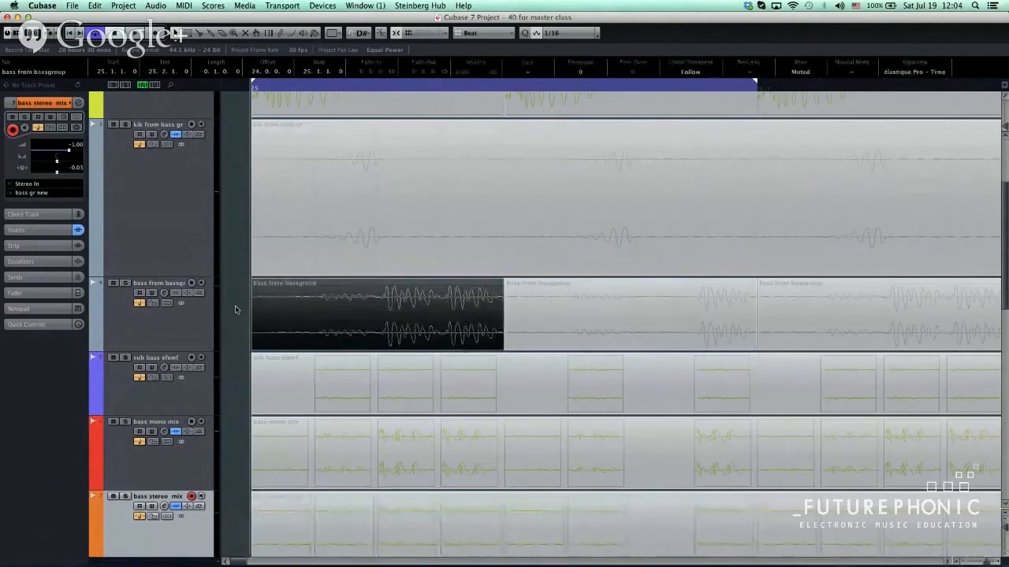
drag(237, 308, 666, 329)
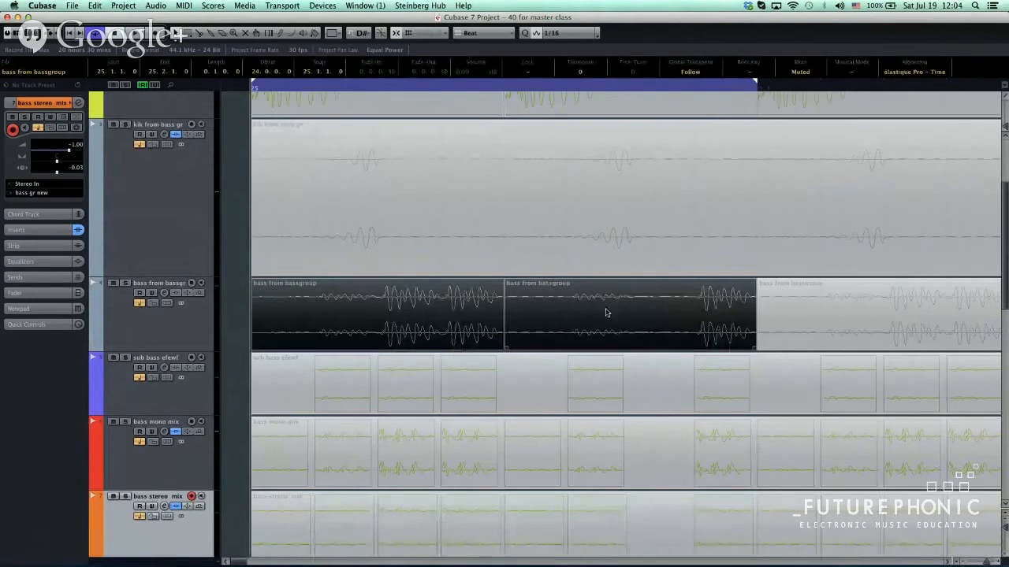
key(x)
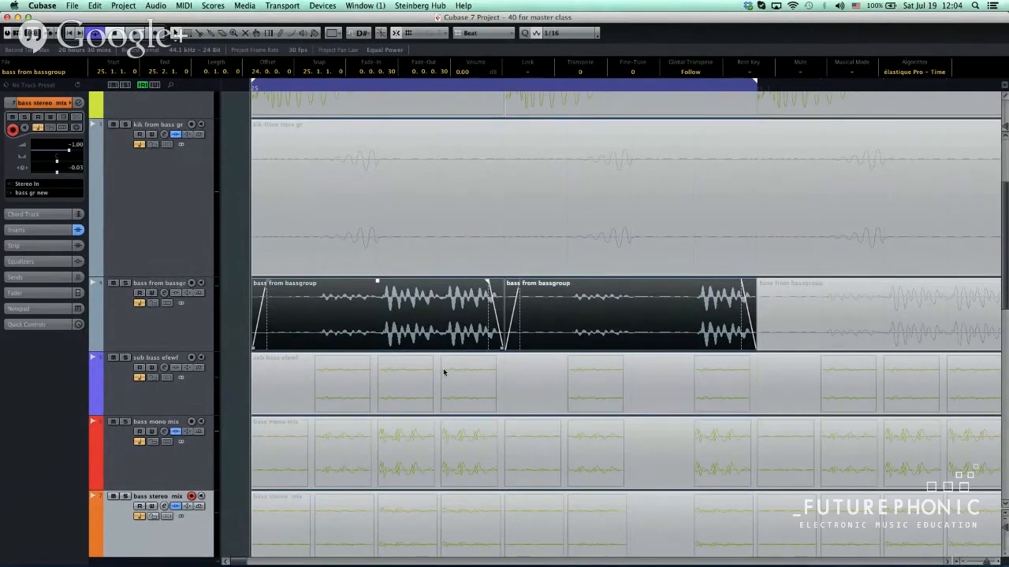
Unmute the bass stereo mix part and play the loop with the first two bass from bassgroup events.
scroll(439, 382, down, 3)
scroll(438, 386, up, 2)
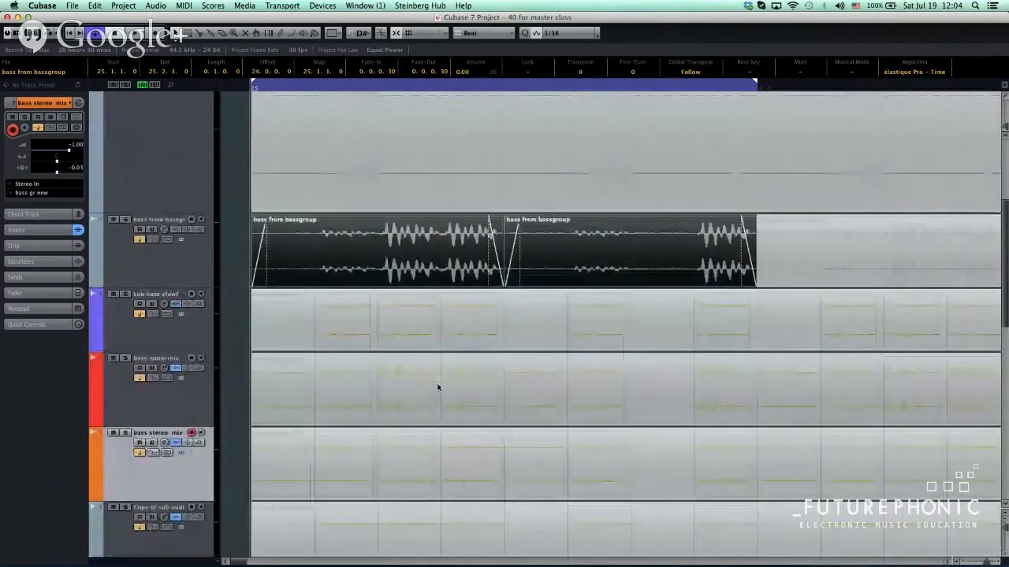
click(367, 460)
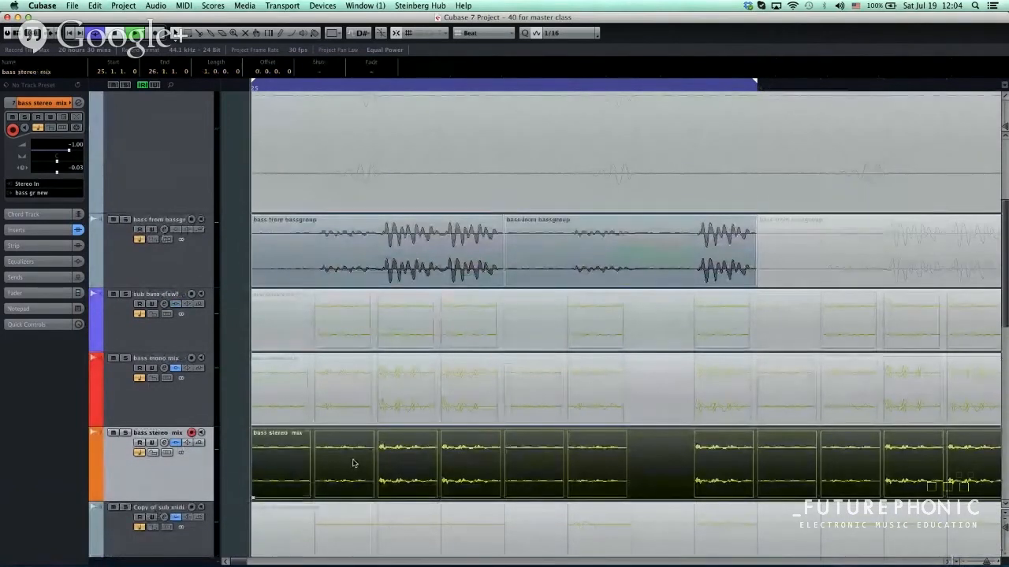
key(space)
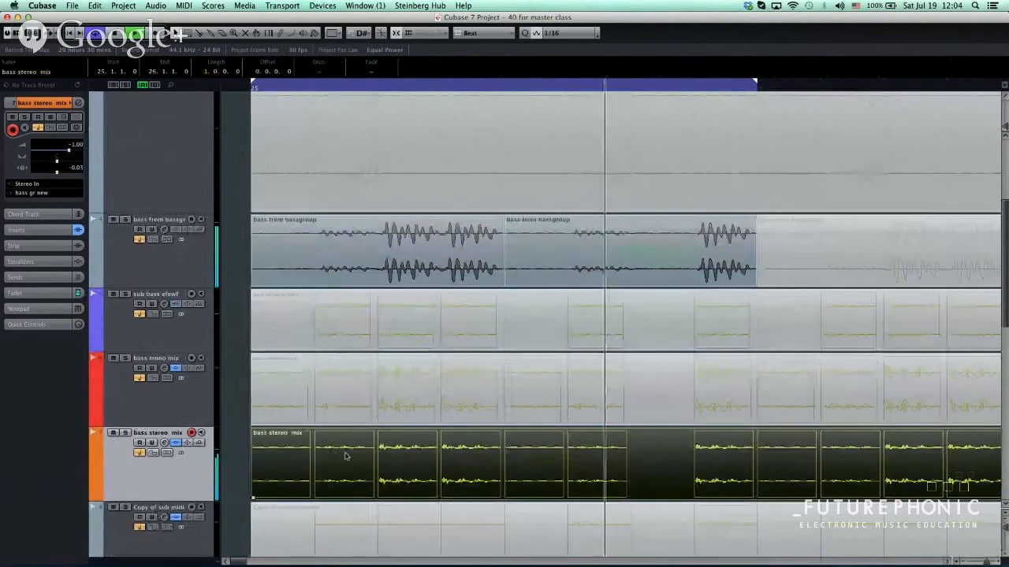
click(113, 433)
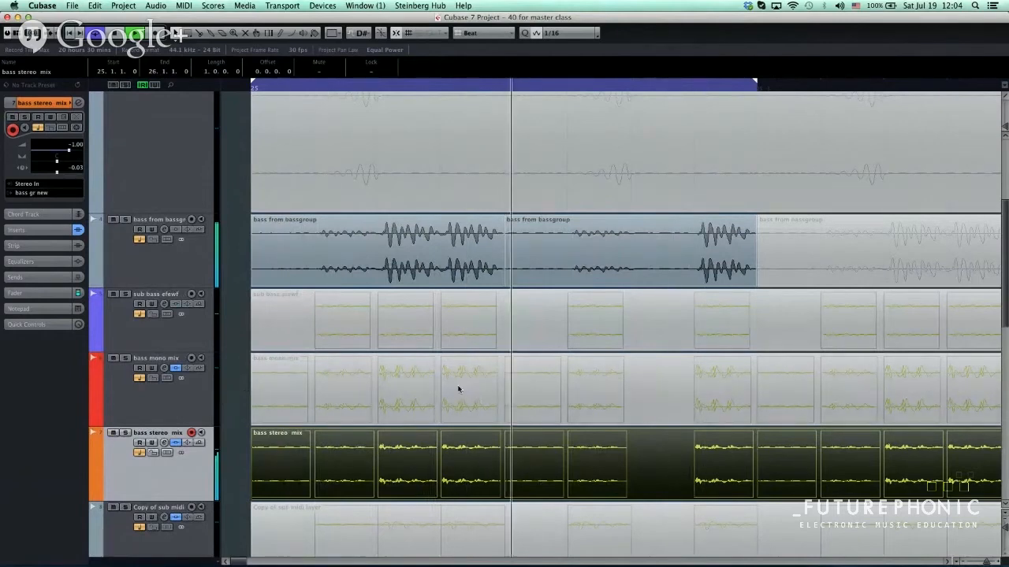
Unmute the bass mono mix and sub bass efewf parts while the loop plays.
click(687, 387)
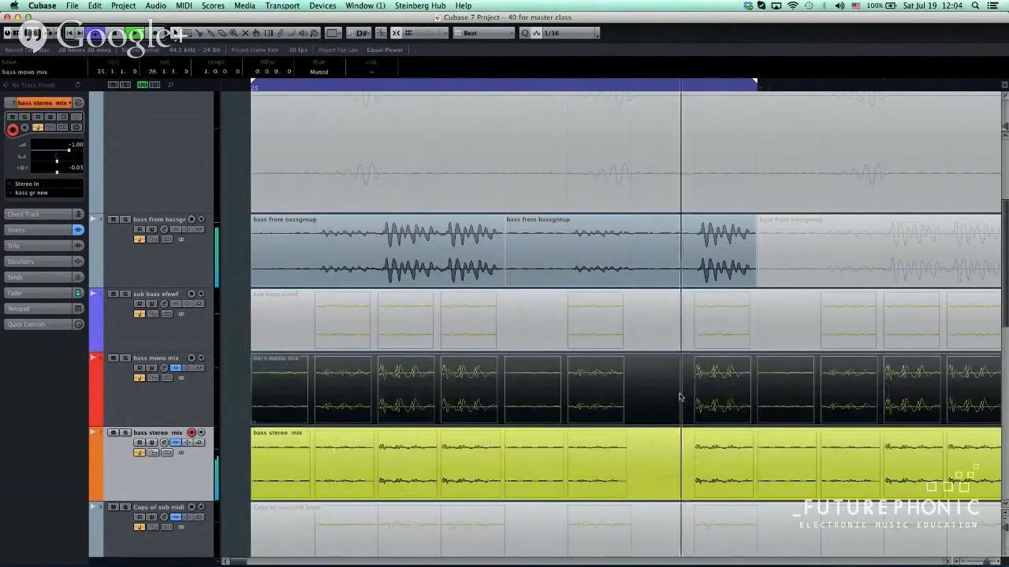
key(shift+u)
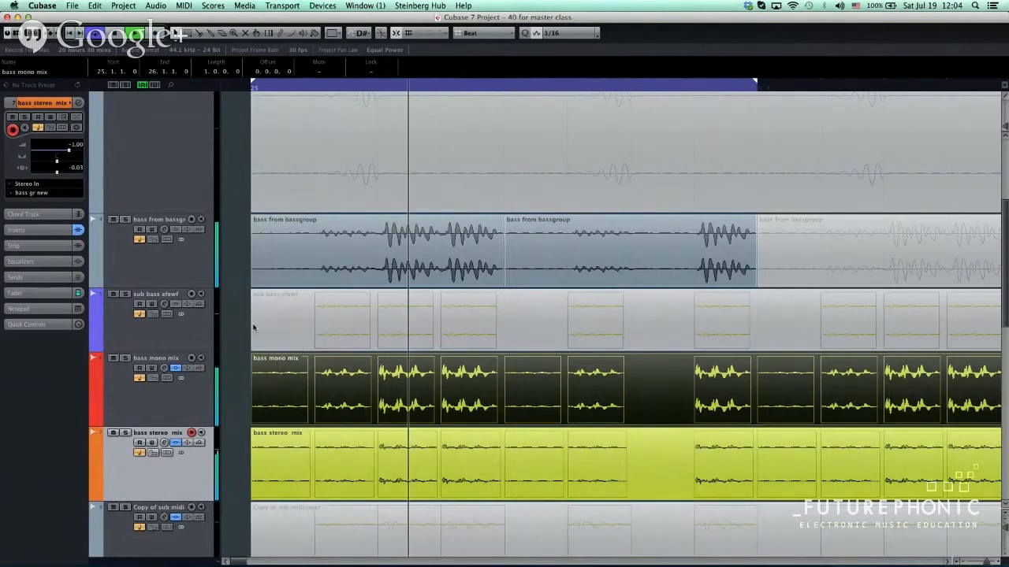
click(552, 341)
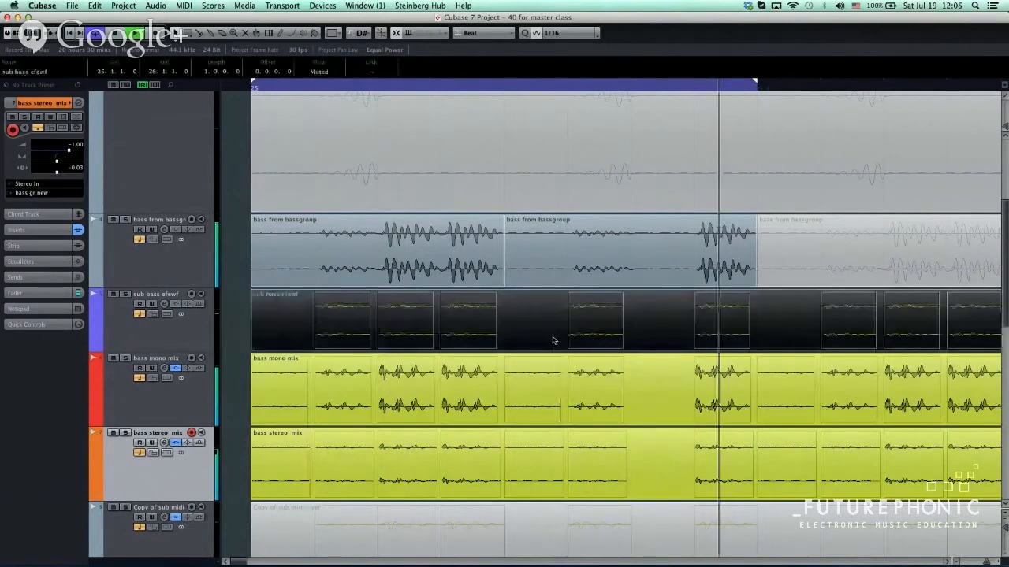
key(shift+u)
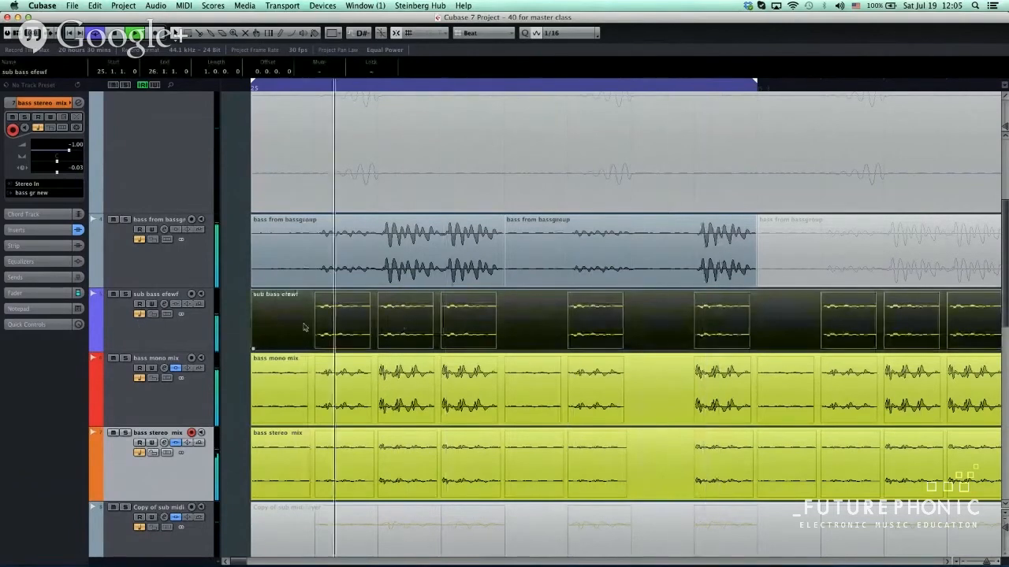
click(125, 294)
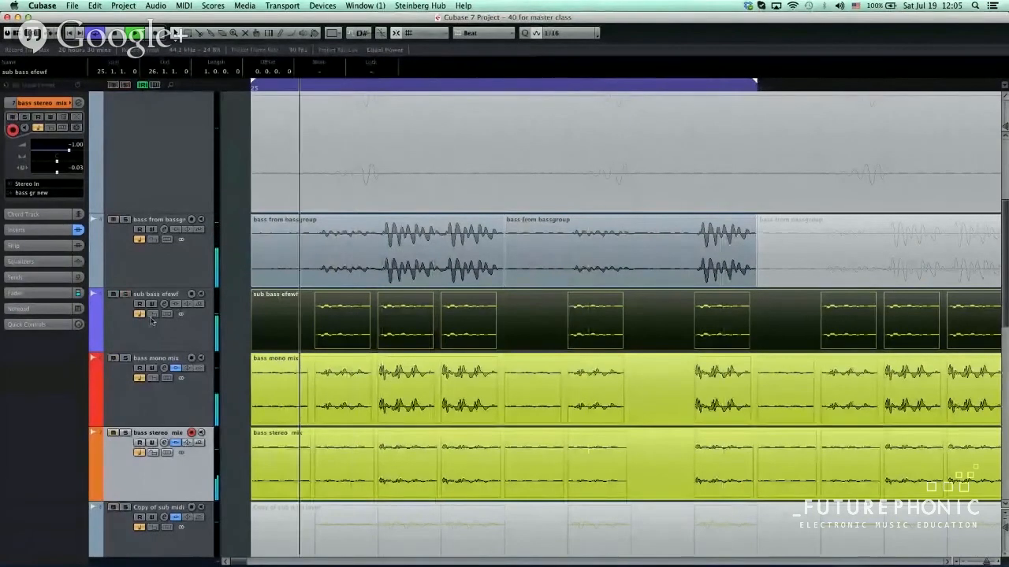
Mute the bass mono mix, bass stereo mix and first two bass from bassgroup events, play only sub bass efewf, and stop.
drag(237, 361, 446, 458)
click(441, 261)
click(543, 260)
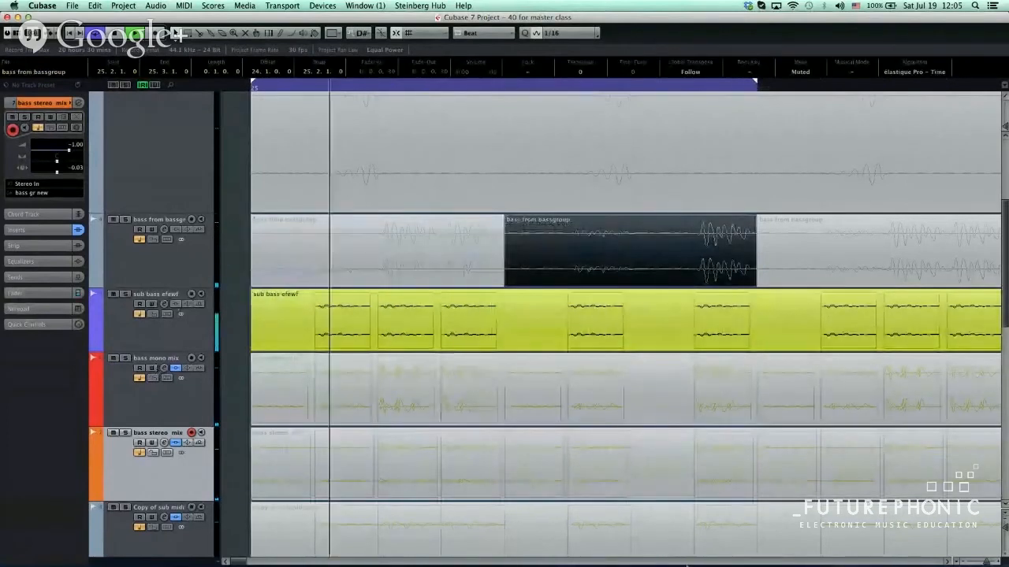
mouse_move(677, 535)
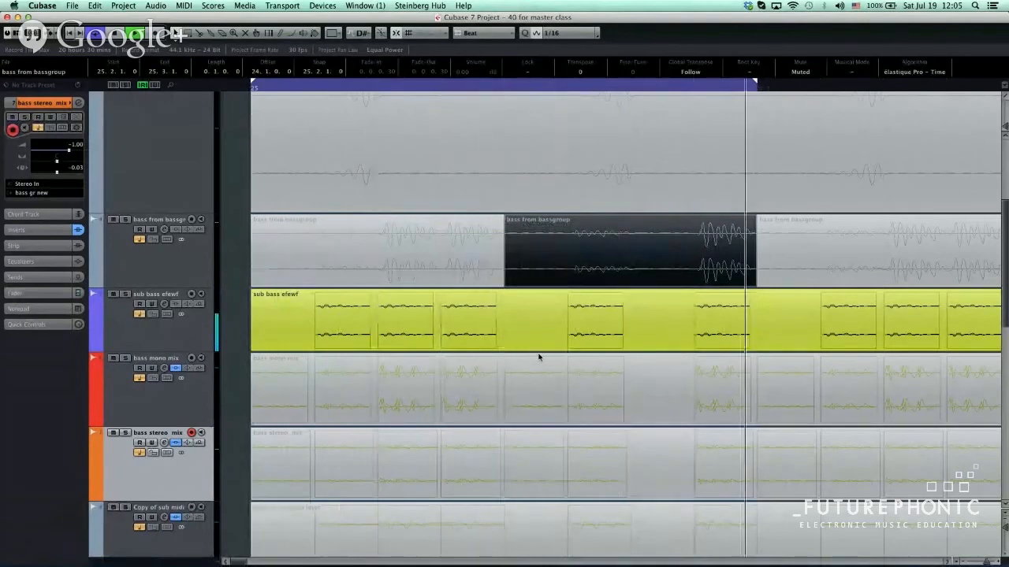
key(space)
Open the sub bass efewf track's channel settings and load FabFilter Pro-Q in its first insert slot.
click(168, 325)
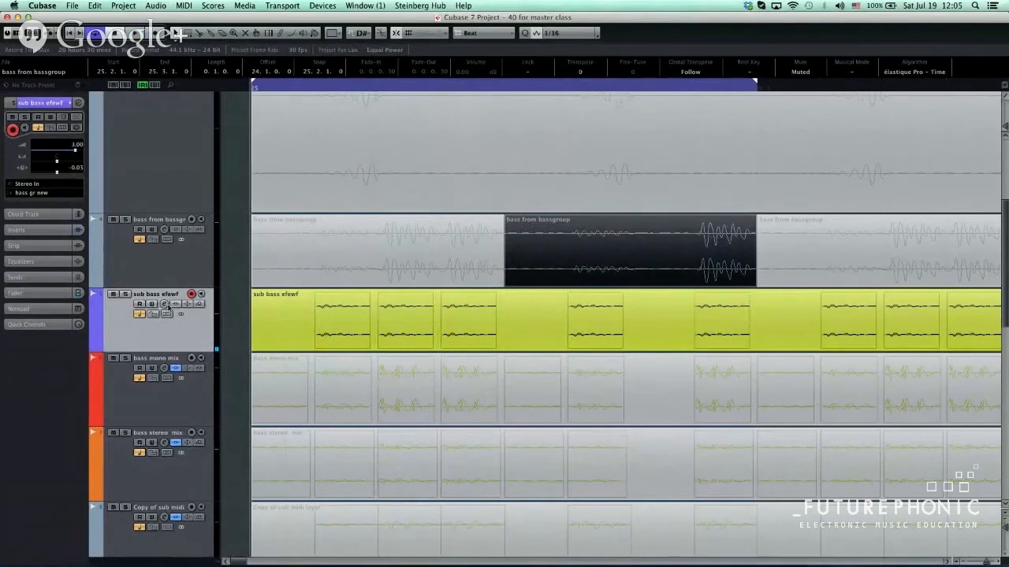
click(165, 304)
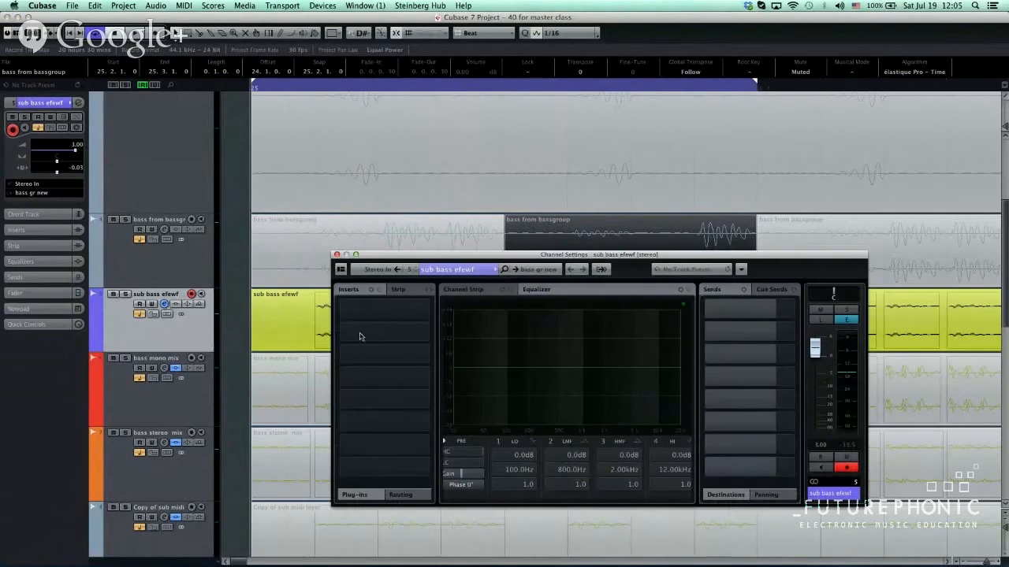
click(388, 332)
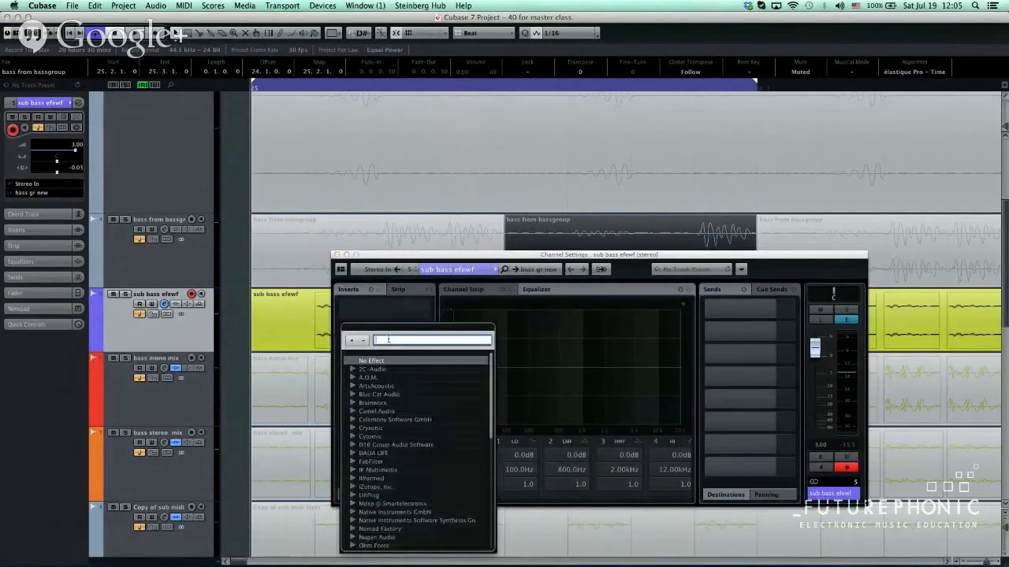
key(BackSpace)
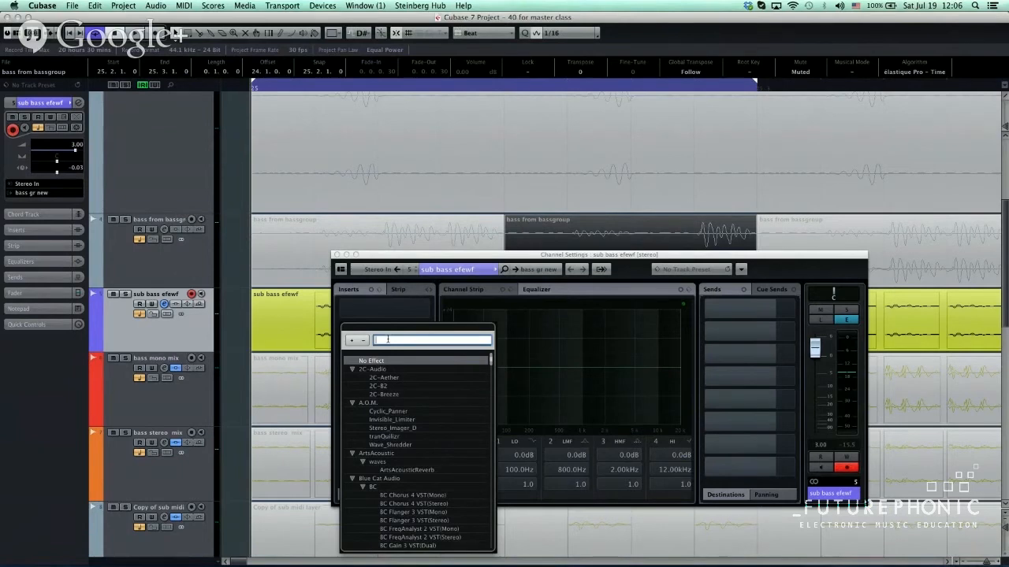
key(Escape)
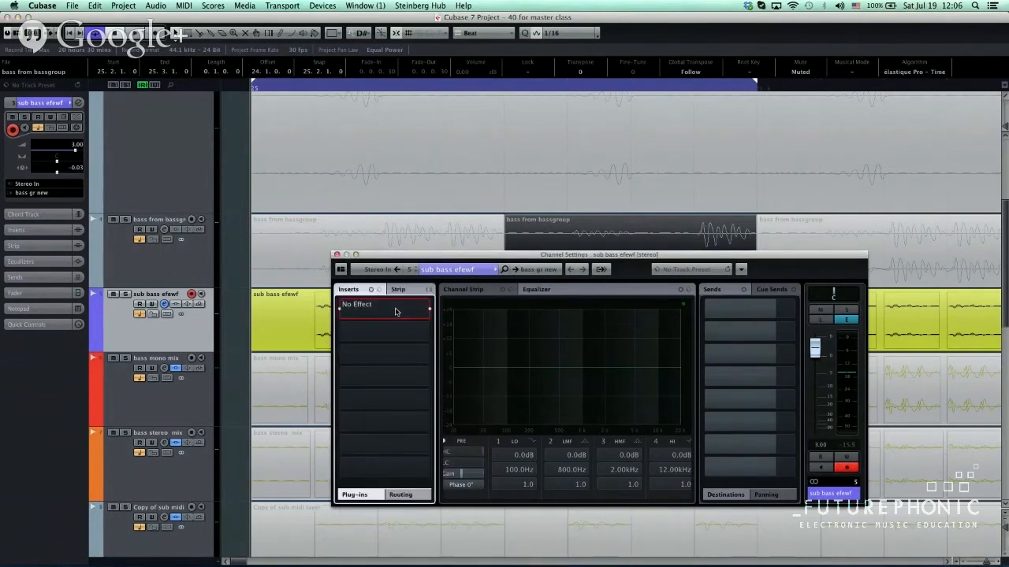
click(395, 312)
text(fab)
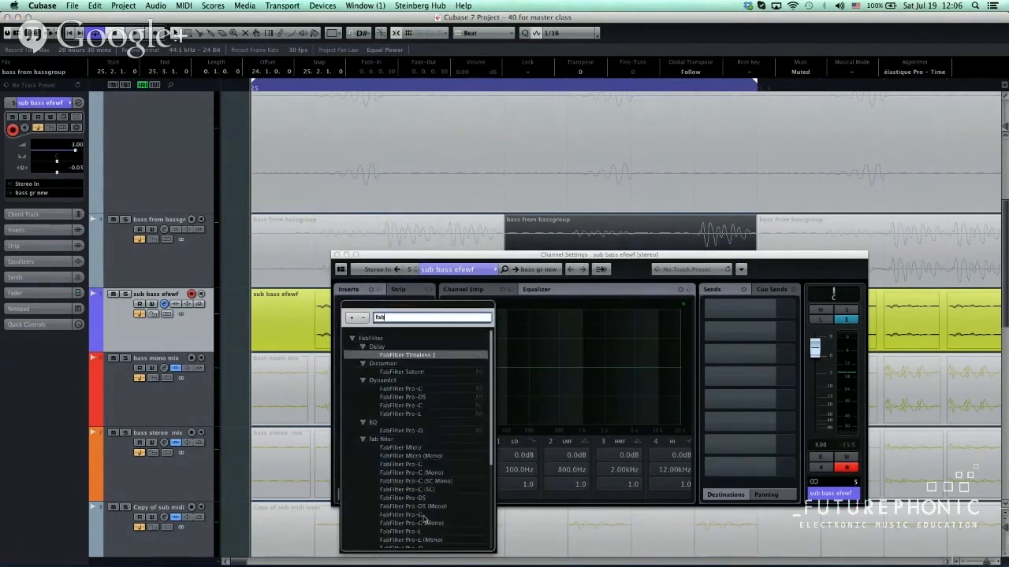
key(Escape)
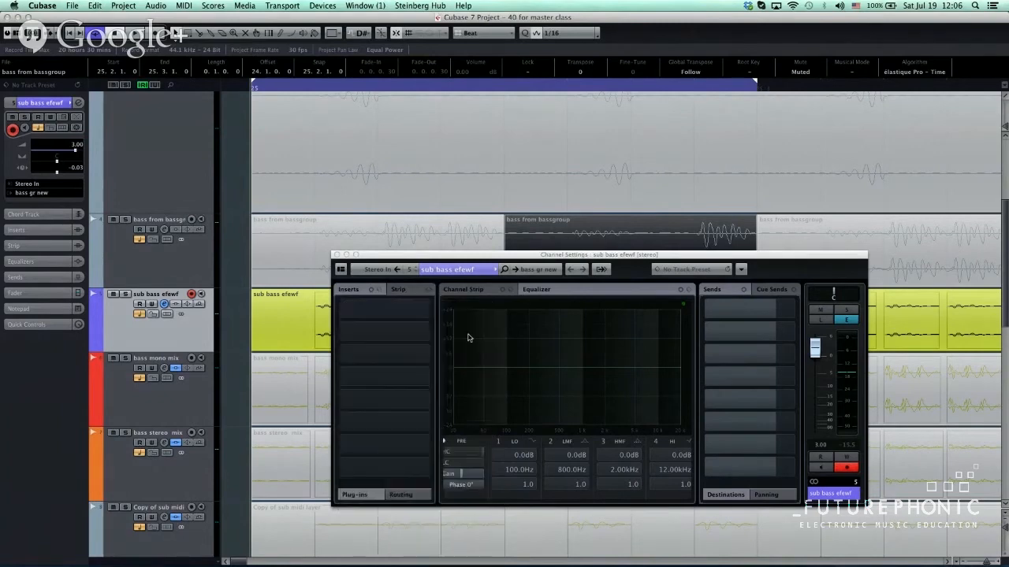
Add a High Cut band in Pro-Q at about 131 Hz with a 48 dB/oct slope.
double_click(567, 365)
click(385, 446)
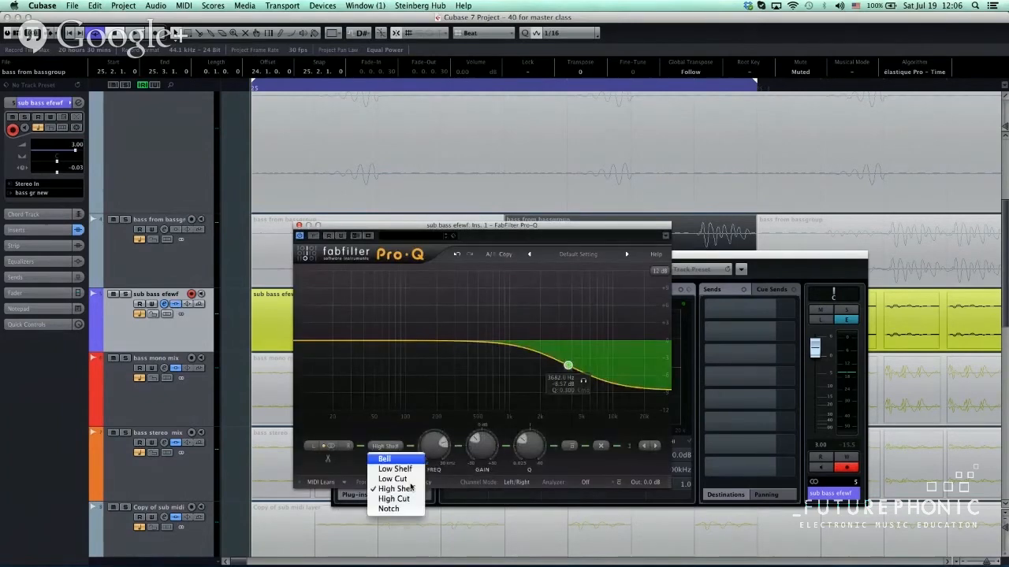
click(393, 499)
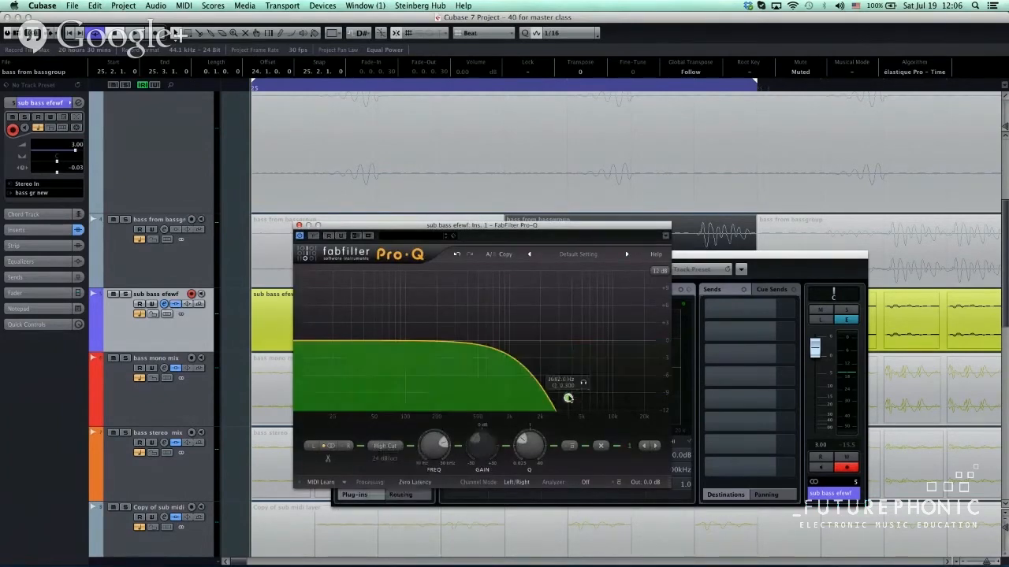
drag(568, 398, 418, 339)
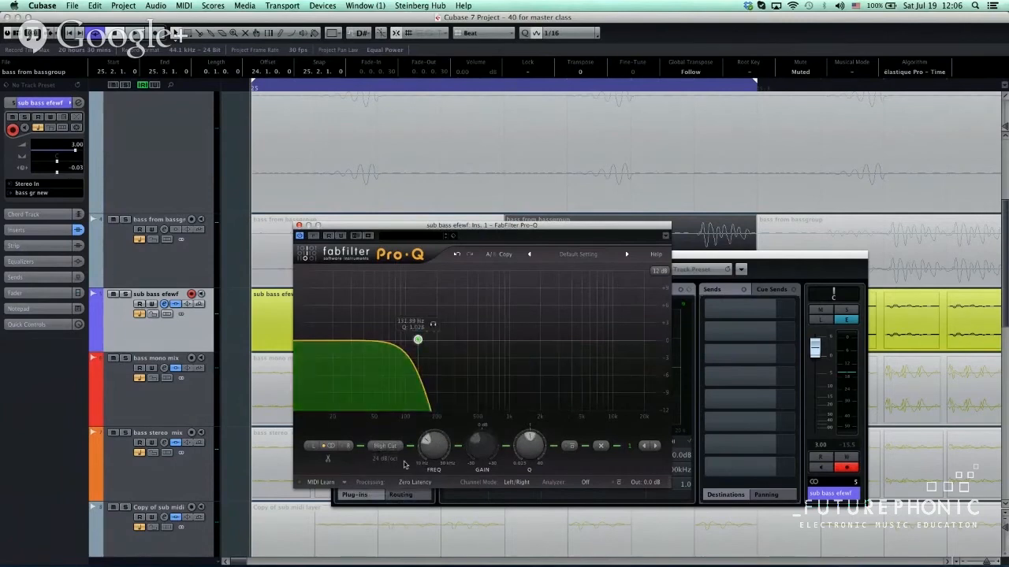
click(385, 459)
click(394, 497)
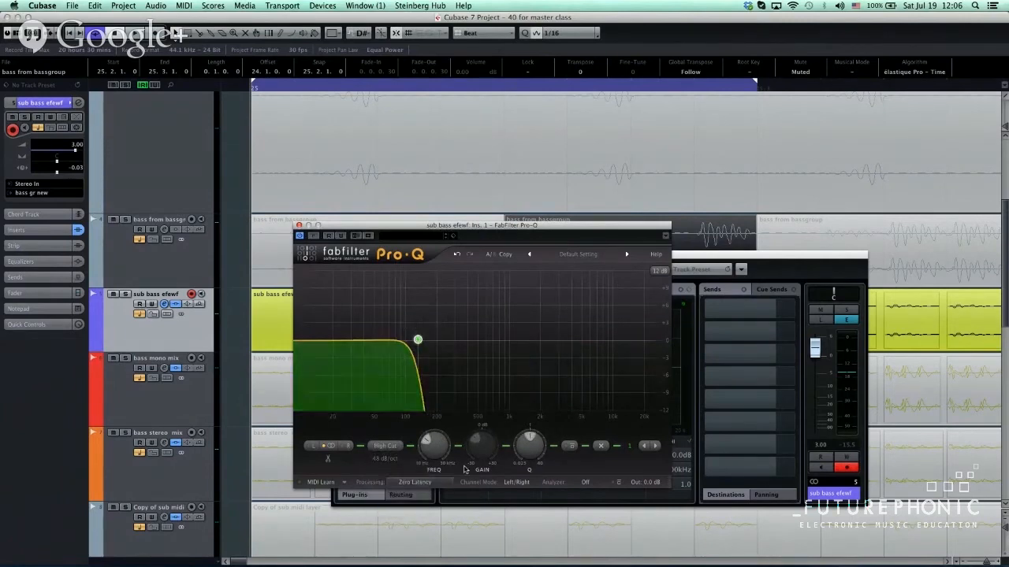
Set Pro-Q's processing to Linear Phase - Medium Latency and lower the High Cut band to about 113 Hz.
click(416, 481)
click(432, 441)
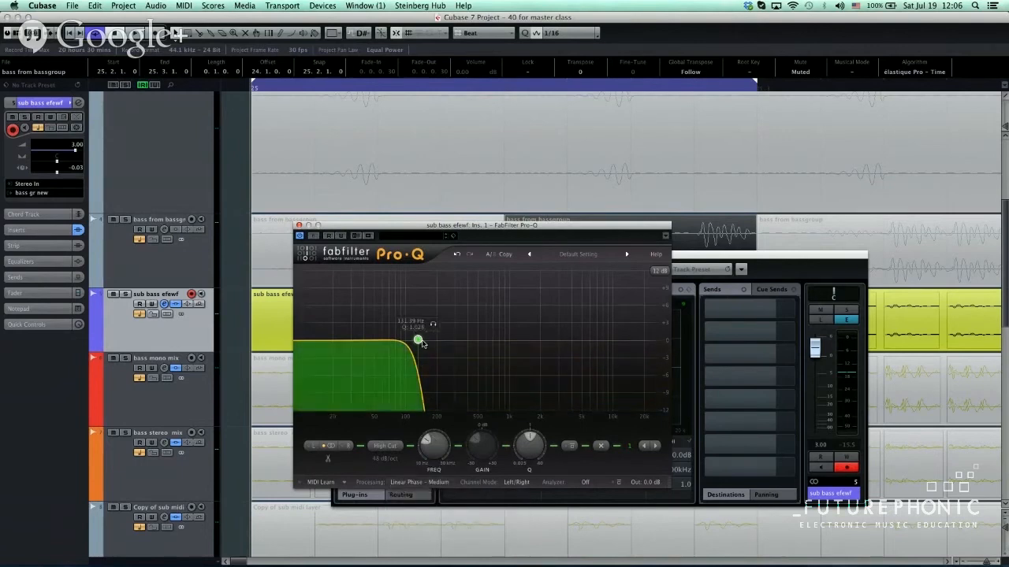
click(427, 483)
click(420, 494)
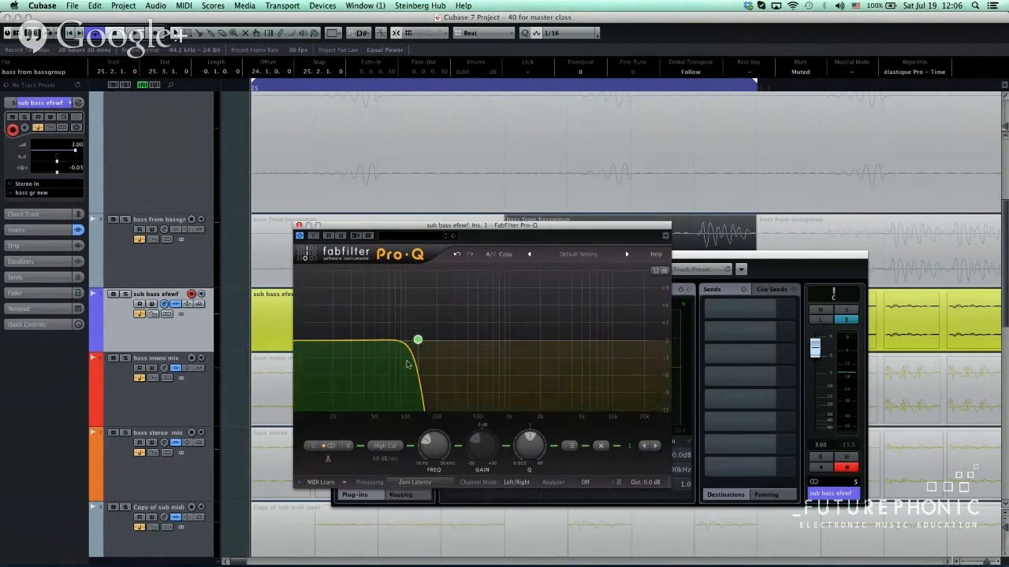
click(415, 483)
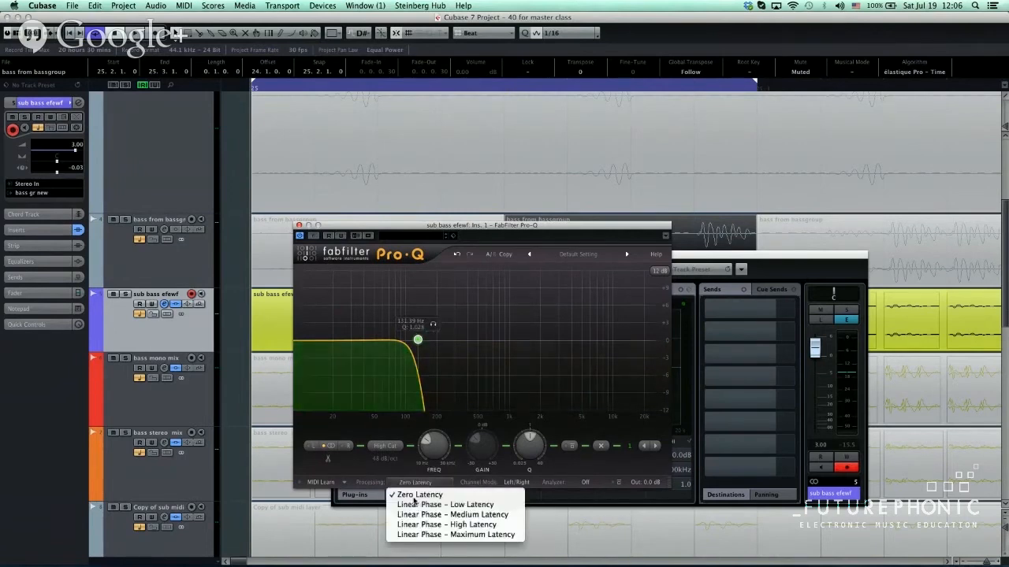
click(432, 514)
drag(417, 340, 410, 349)
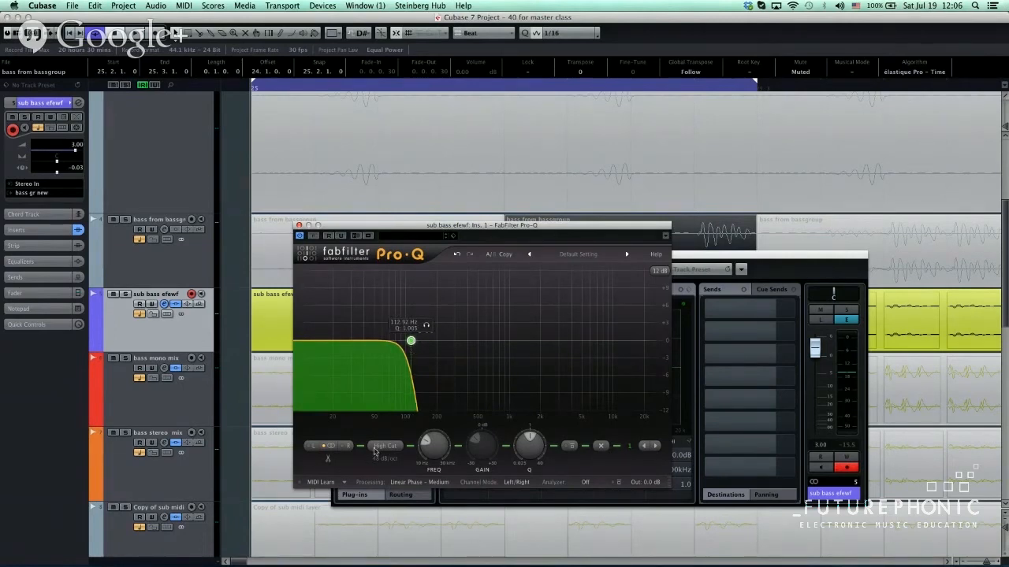
Review the processing mode options in Pro-Q and close the plug-in window.
click(403, 483)
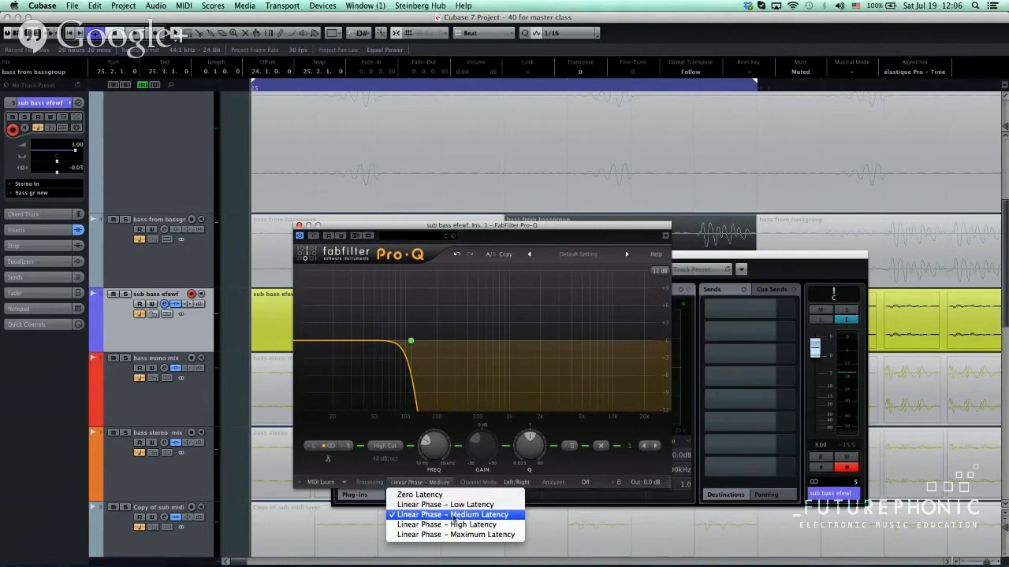
click(418, 485)
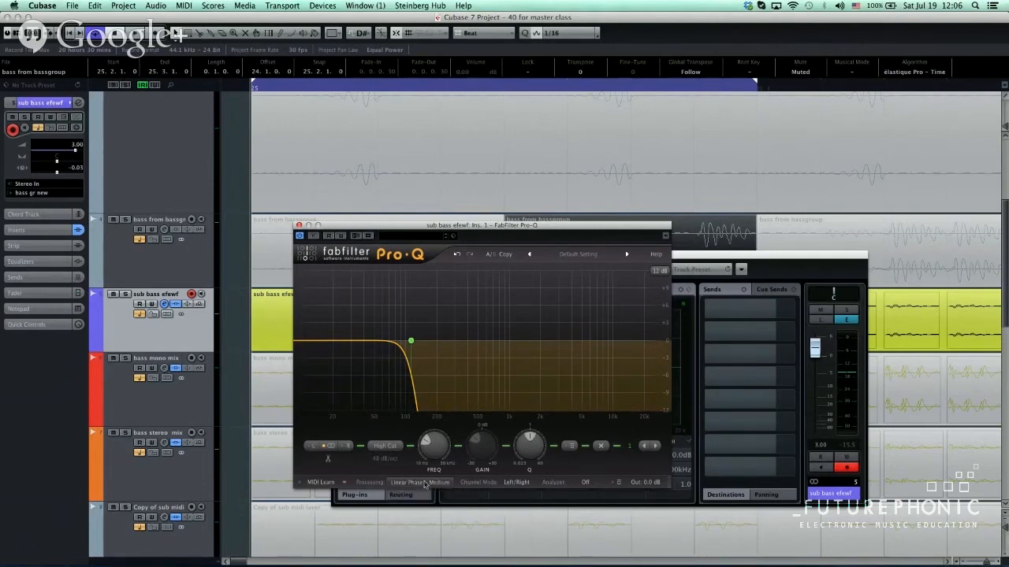
click(419, 485)
click(430, 483)
mouse_move(411, 341)
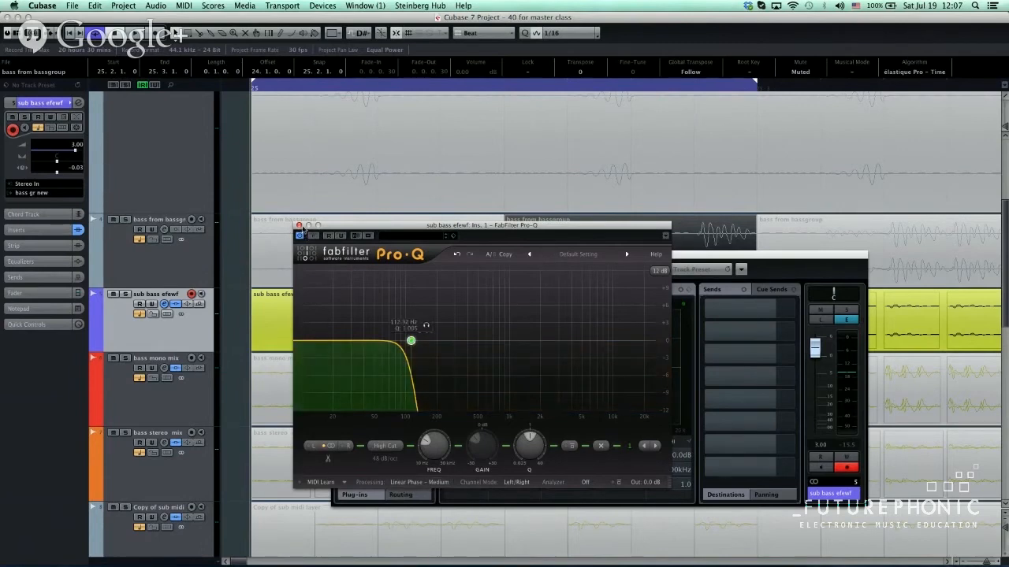
click(300, 227)
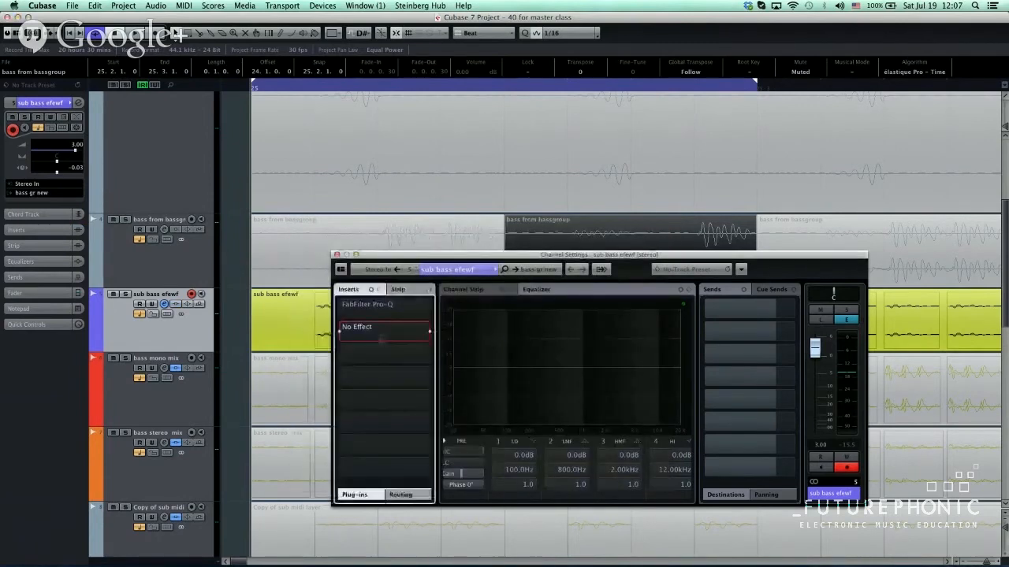
Load LinEQ Lowband Stereo in the second insert slot of the sub bass efewf channel.
click(382, 337)
text(lin)
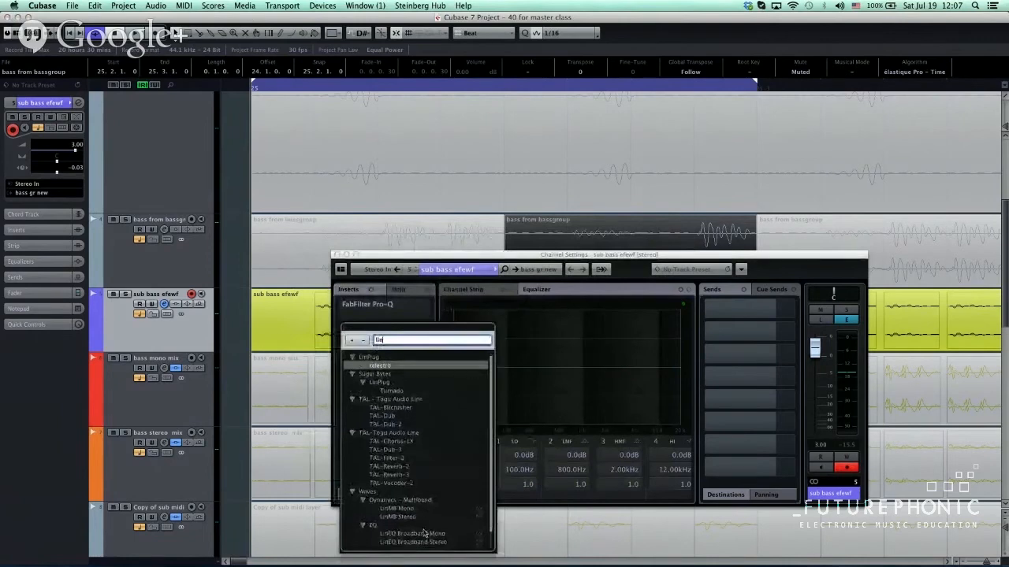
scroll(424, 534, down, 2)
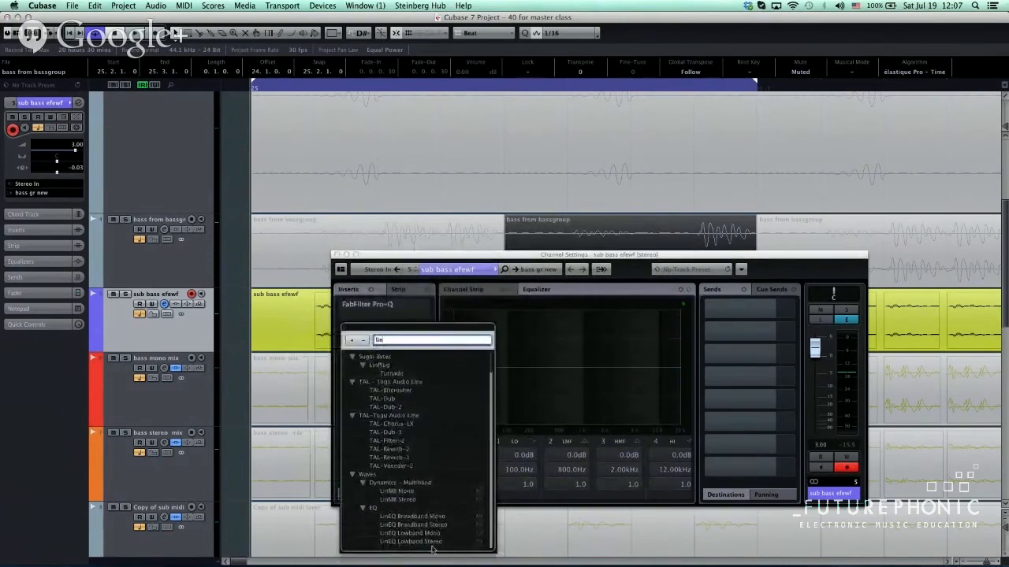
click(422, 542)
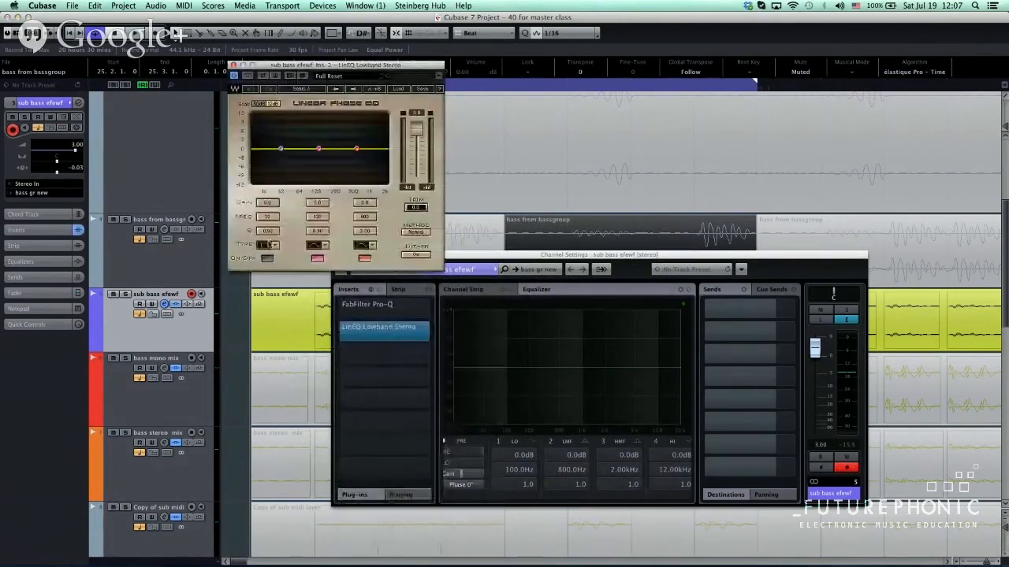
Switch on the first low-cut band in LinEQ, toggle the Method and Dither settings, and raise the band's Q.
click(267, 257)
click(416, 232)
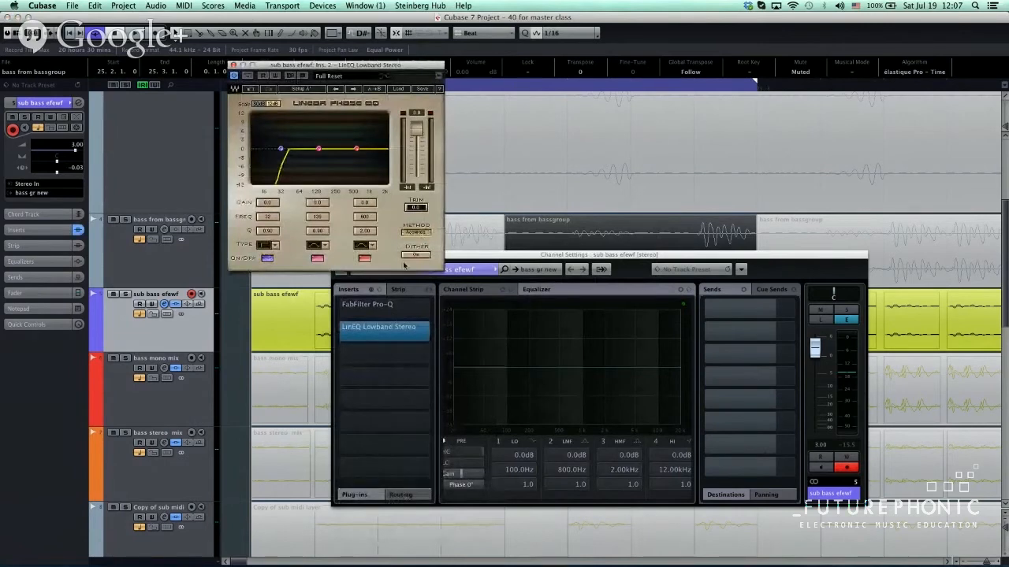
click(415, 255)
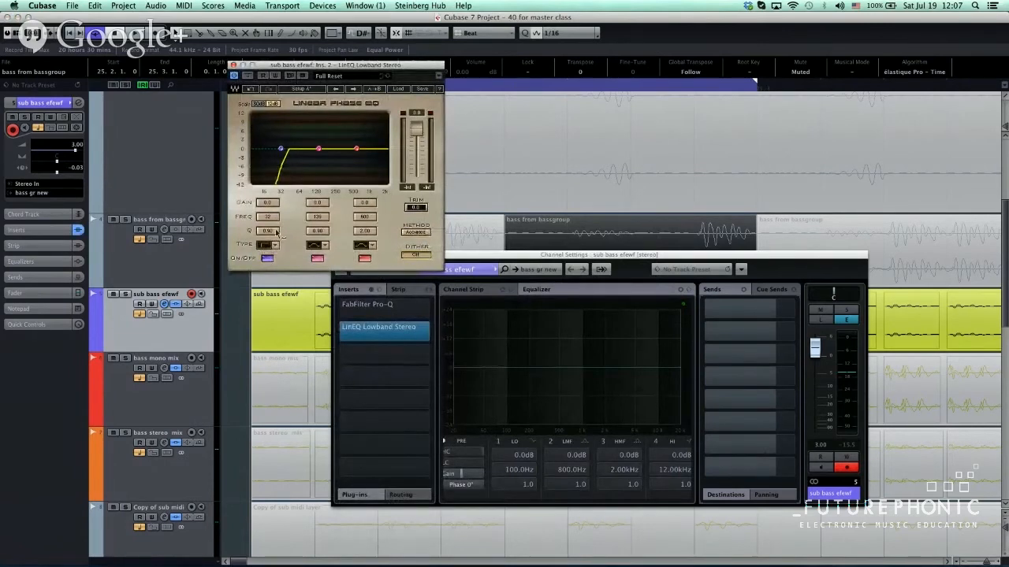
scroll(276, 231, up, 5)
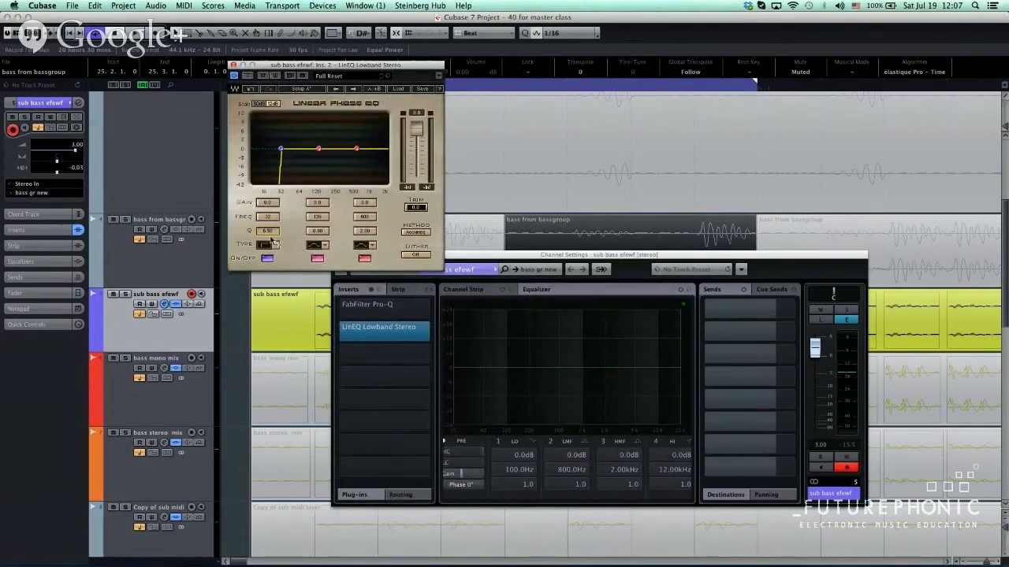
Close LinEQ and remove it from the second insert slot, discarding its changes.
click(233, 65)
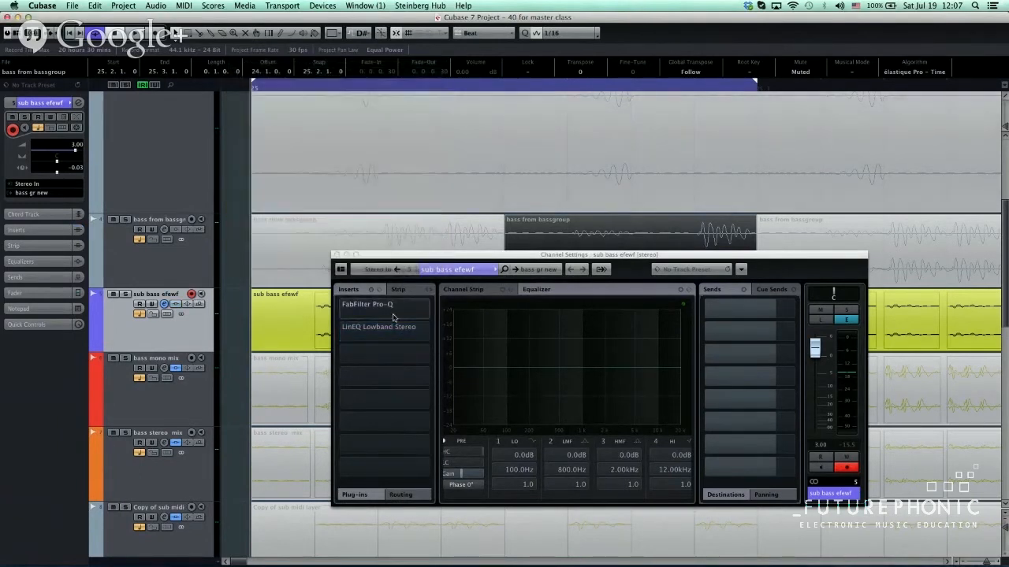
click(430, 331)
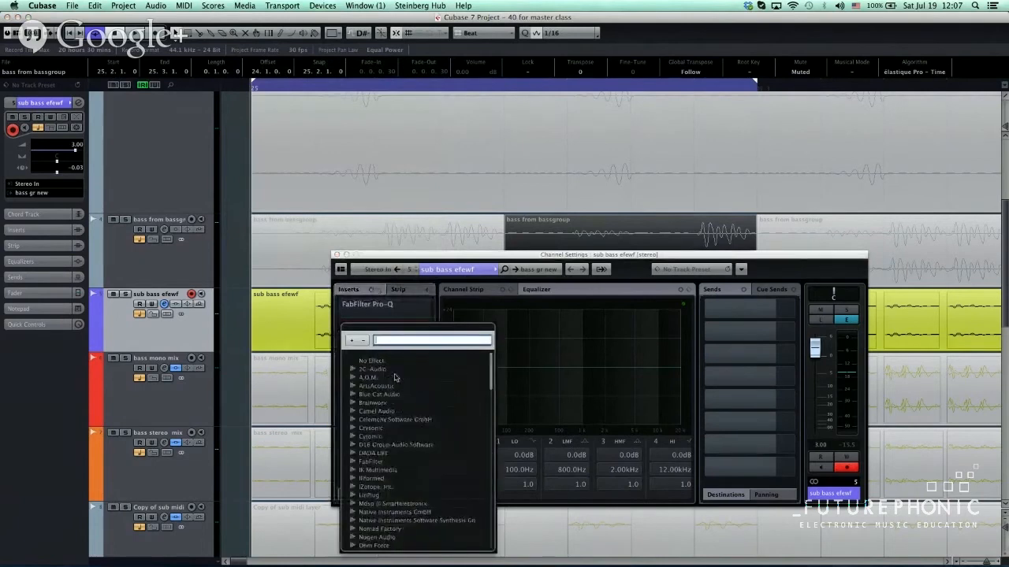
click(388, 362)
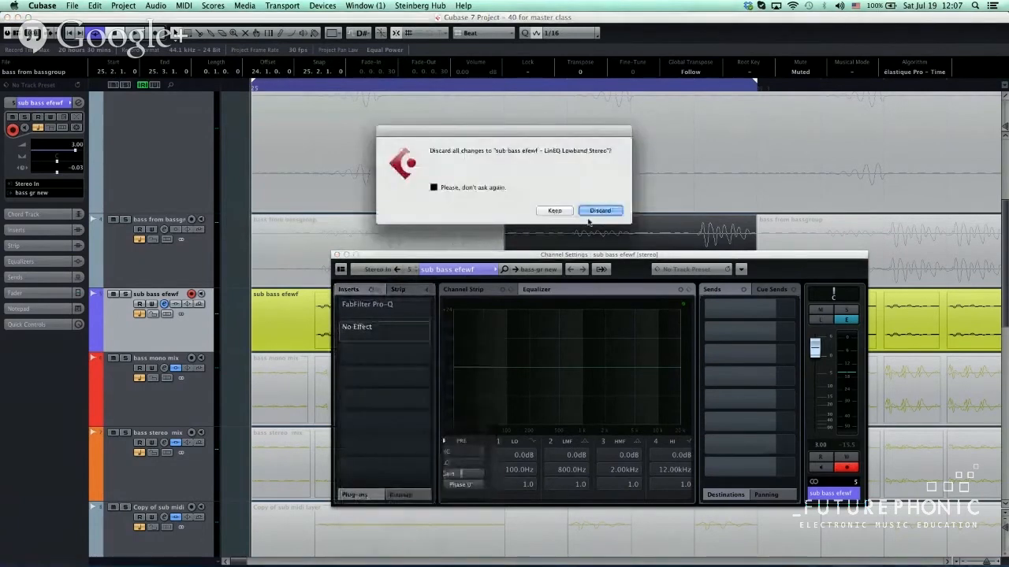
key(Return)
click(411, 364)
key(Escape)
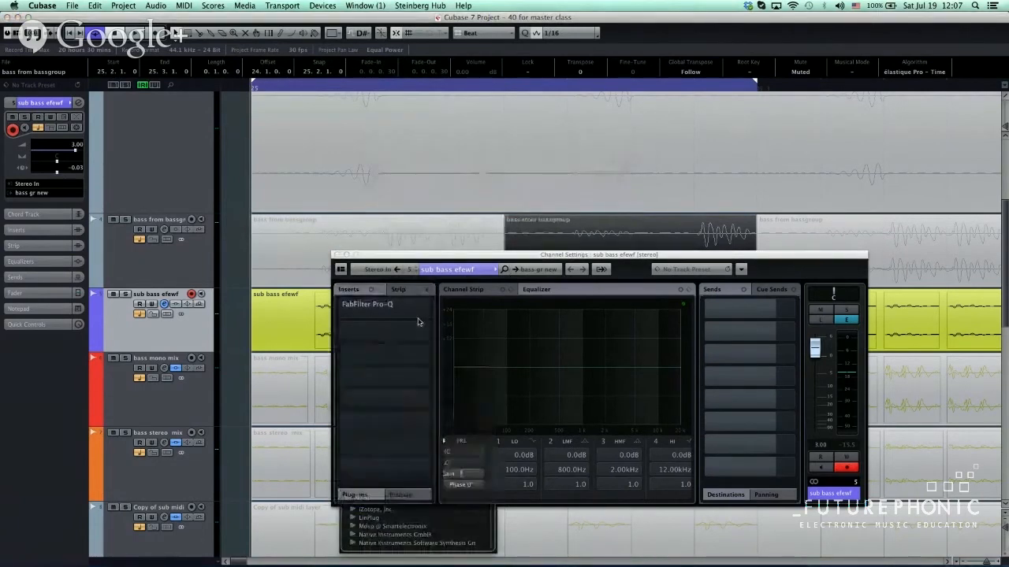
Reopen Pro-Q and add a Low Cut band at about 14 Hz with a 48 dB/oct slope.
drag(384, 305, 379, 308)
double_click(380, 309)
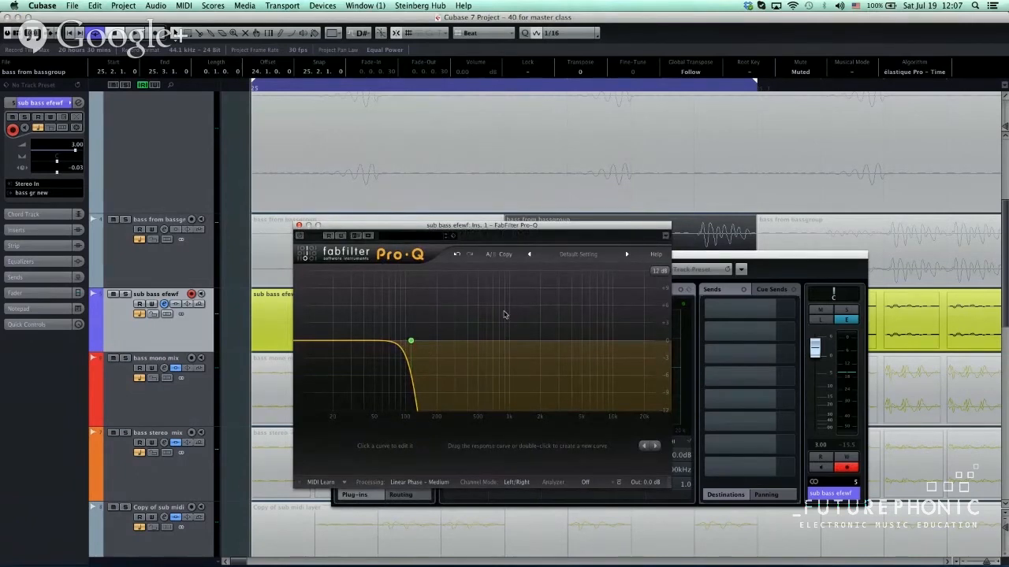
double_click(302, 347)
click(385, 446)
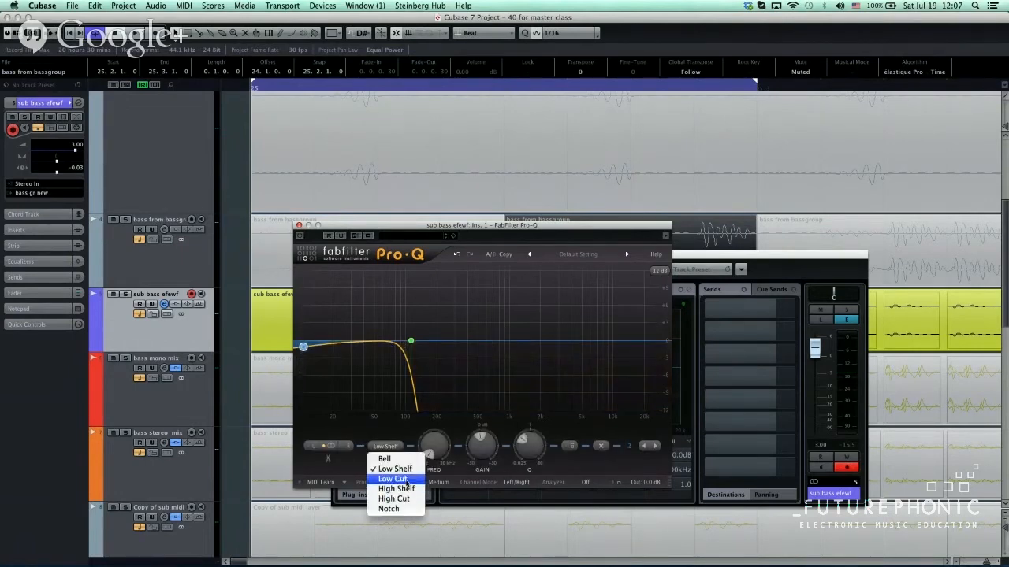
click(392, 479)
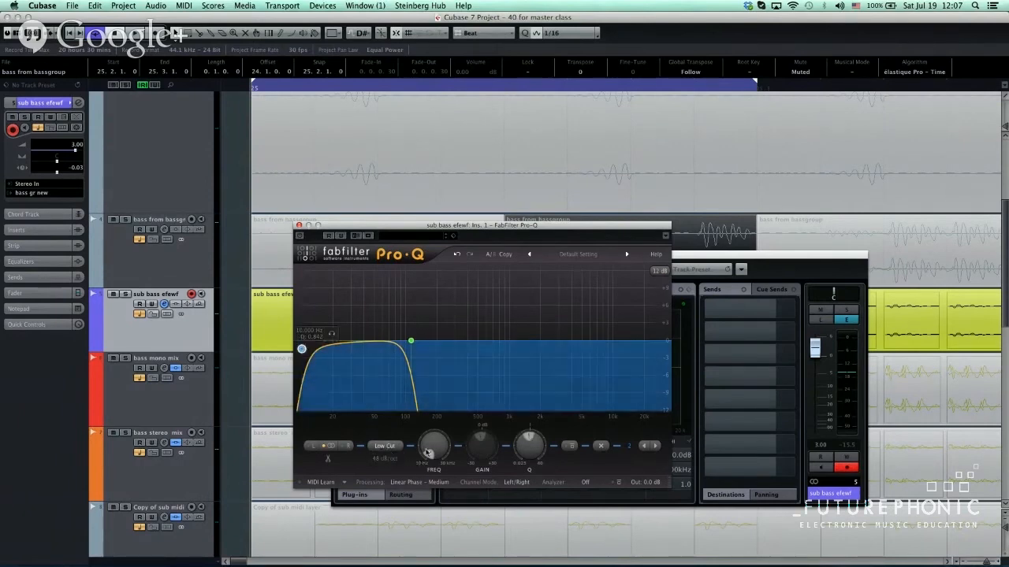
drag(302, 349, 317, 339)
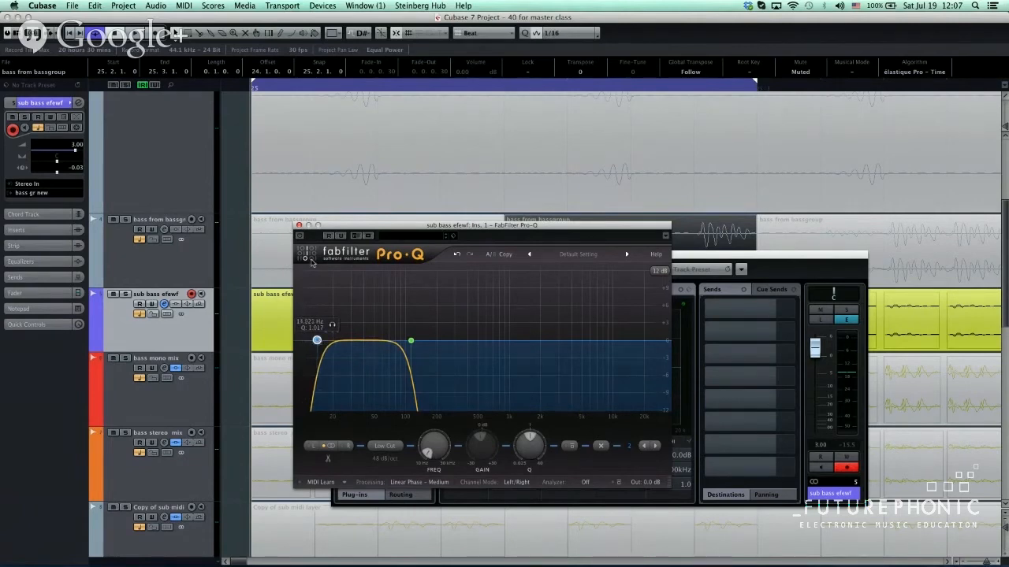
click(299, 225)
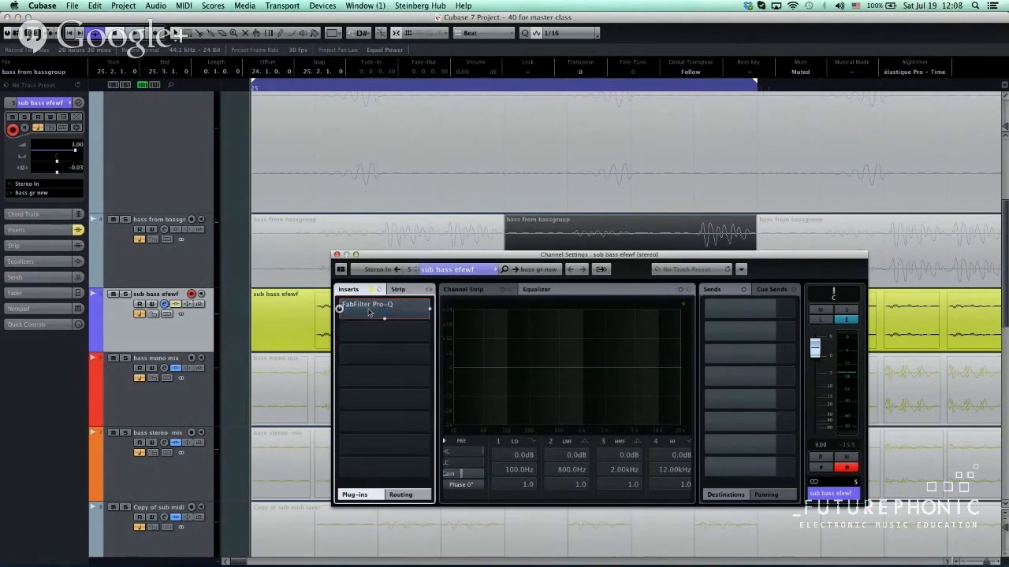
Load EnvelopeShaper in the second insert slot, set its Attack to 6.4 and close its window.
click(404, 338)
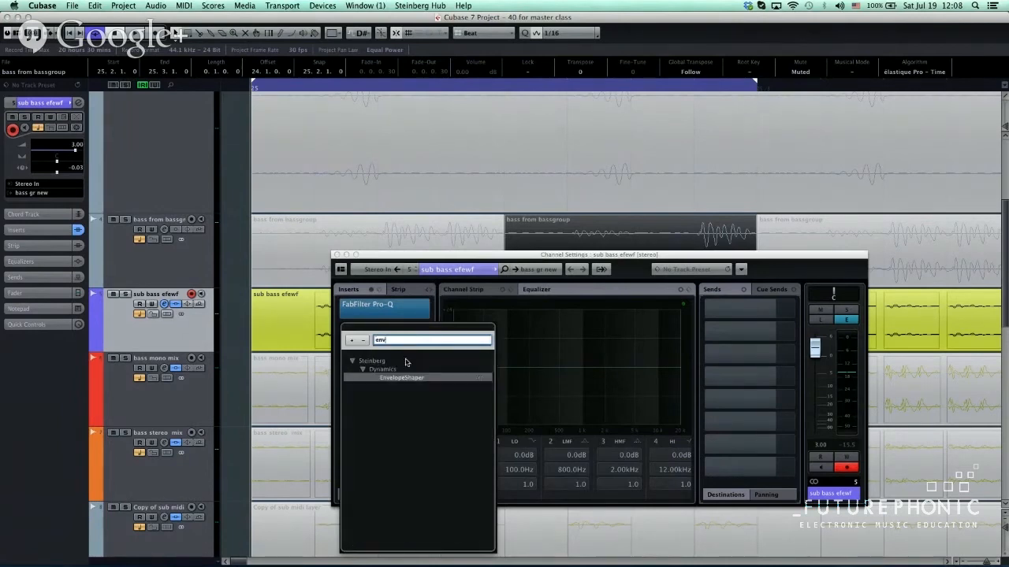
click(394, 377)
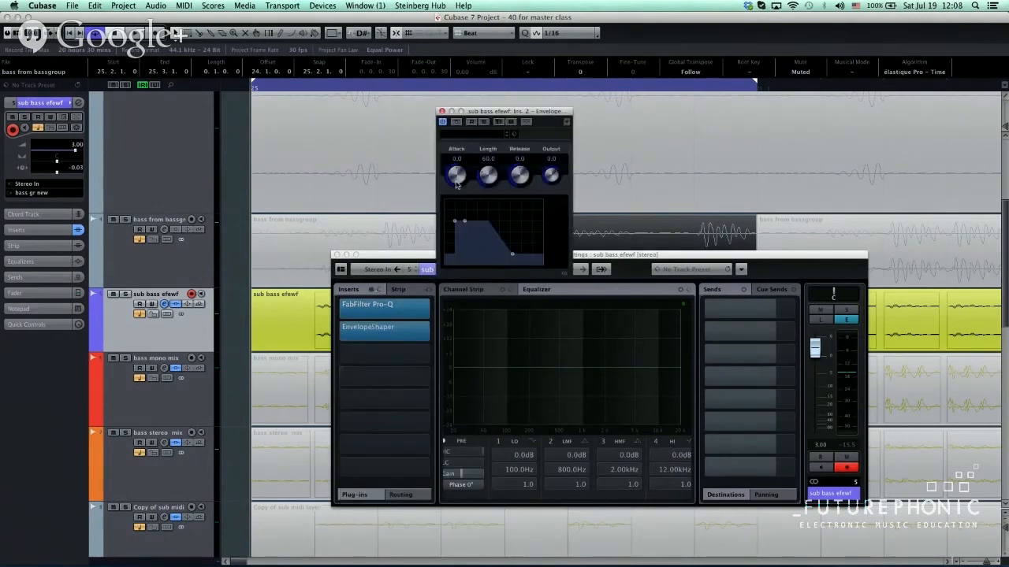
drag(456, 163, 455, 159)
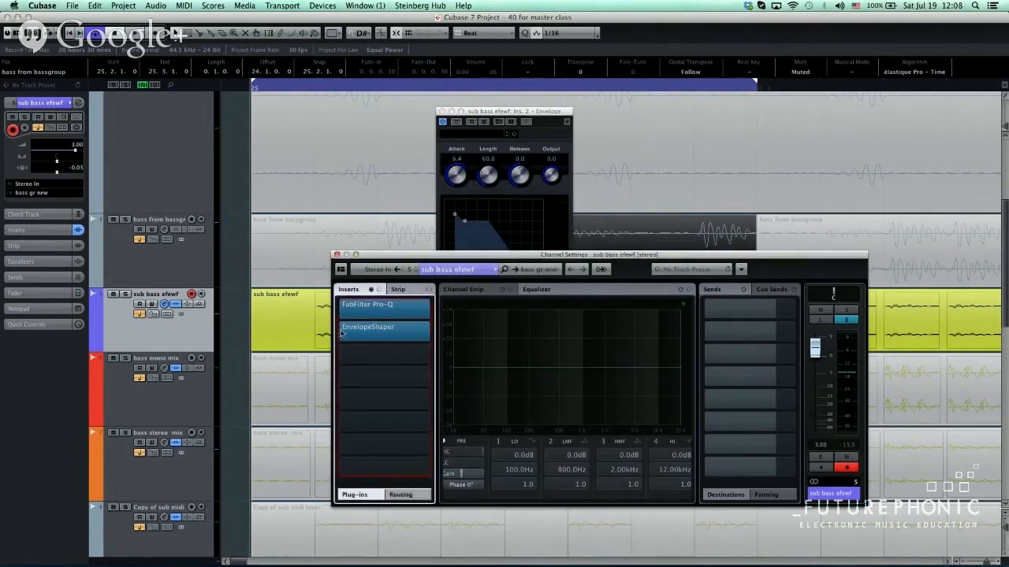
click(442, 112)
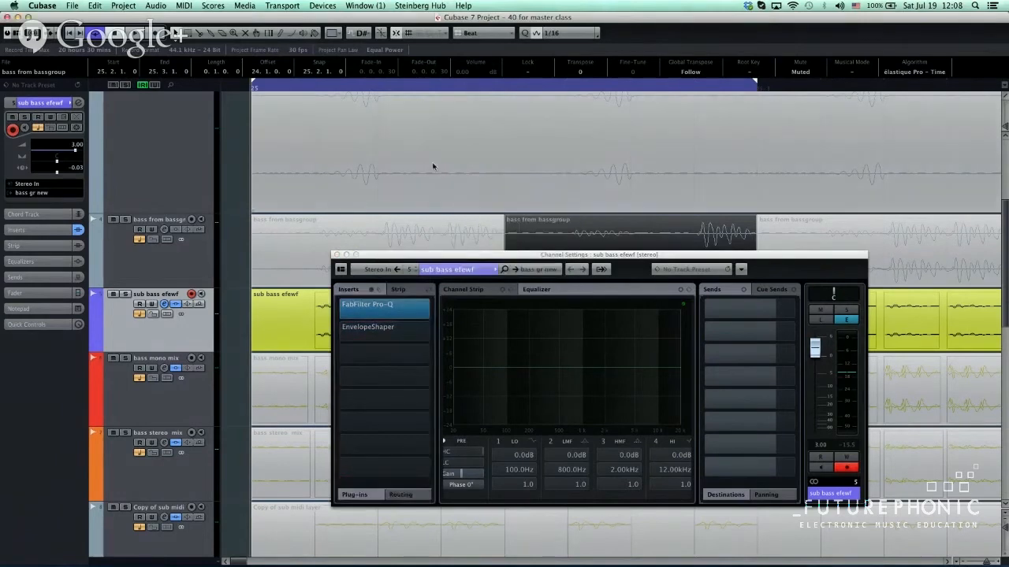
Browse the effect list for the second insert slot and close the sub bass efewf channel settings.
click(426, 336)
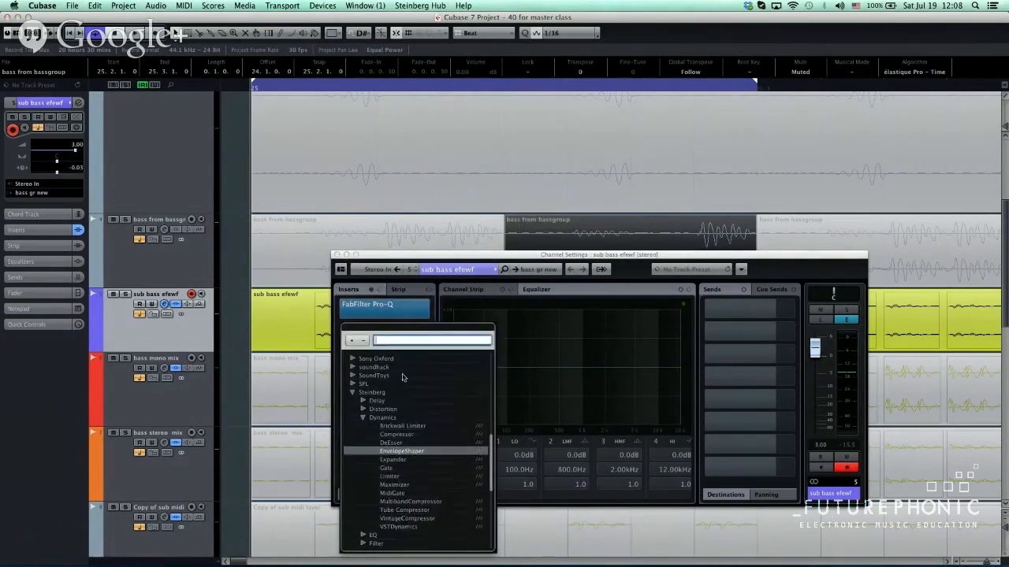
click(380, 264)
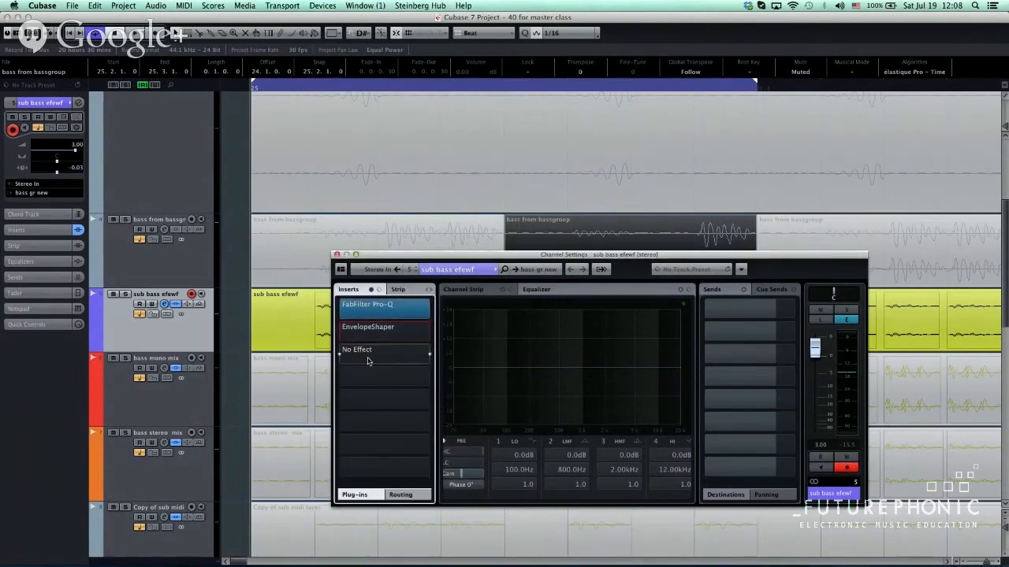
mouse_move(429, 332)
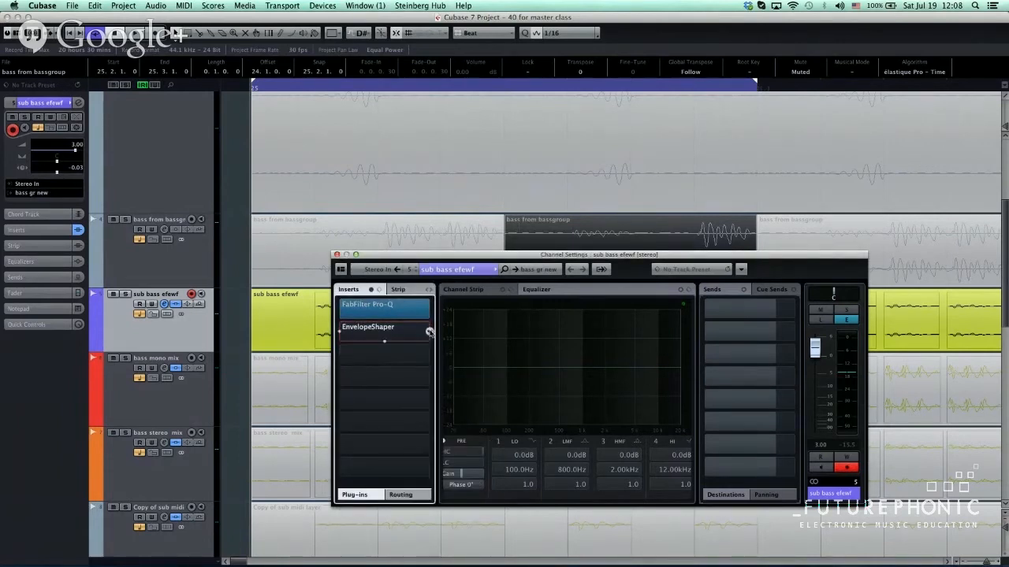
click(390, 331)
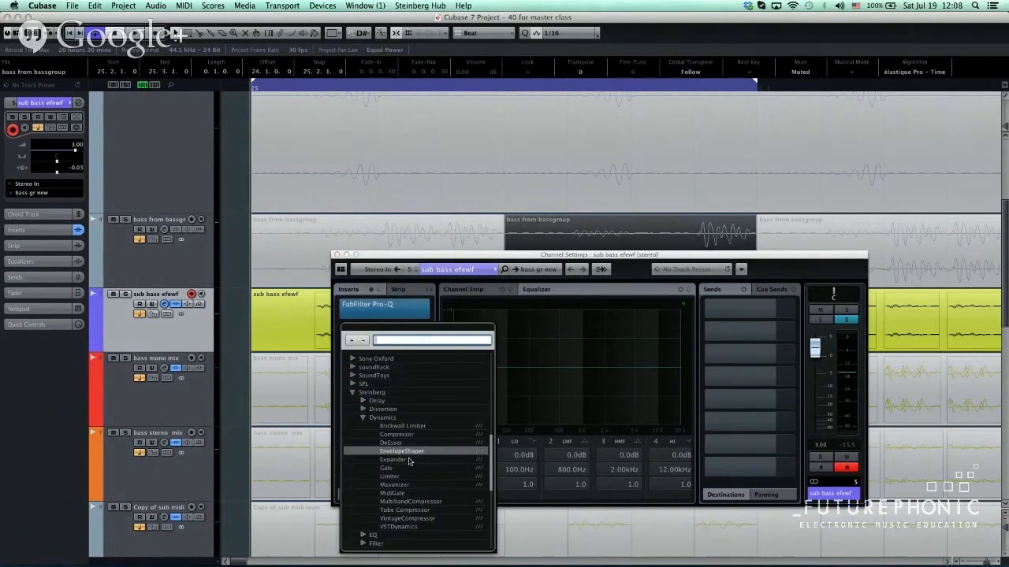
scroll(409, 461, down, 5)
click(379, 256)
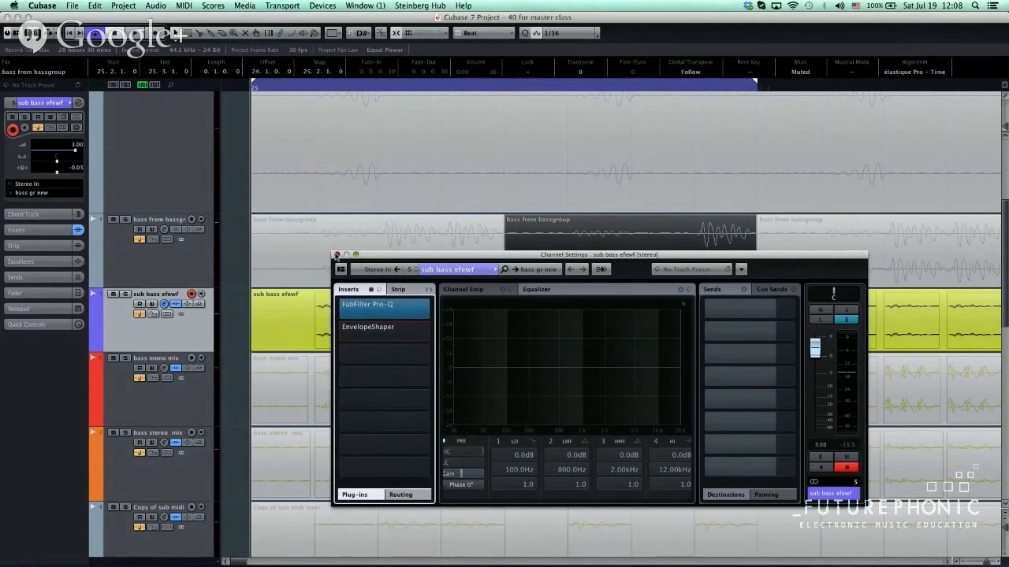
click(423, 331)
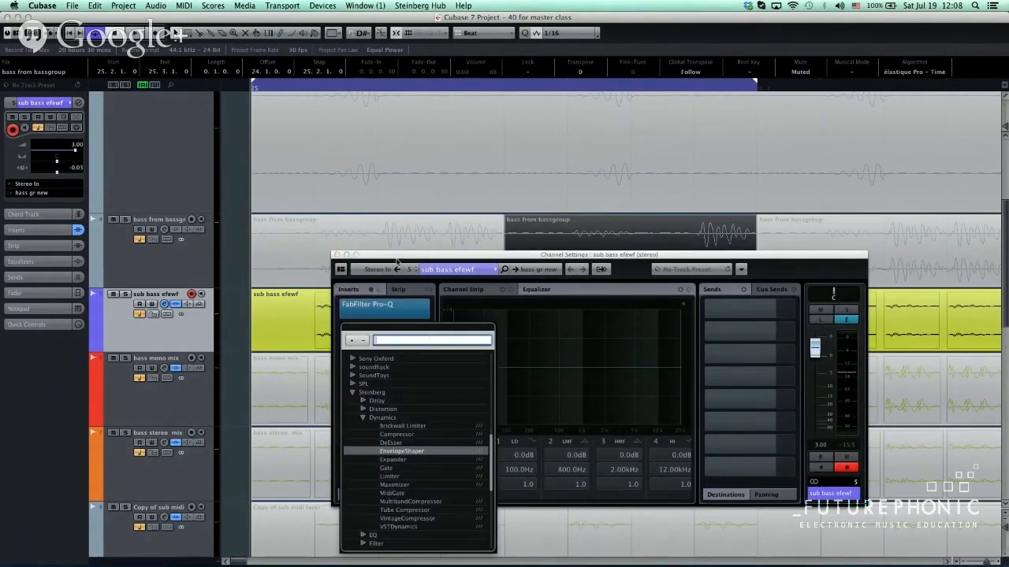
key(Return)
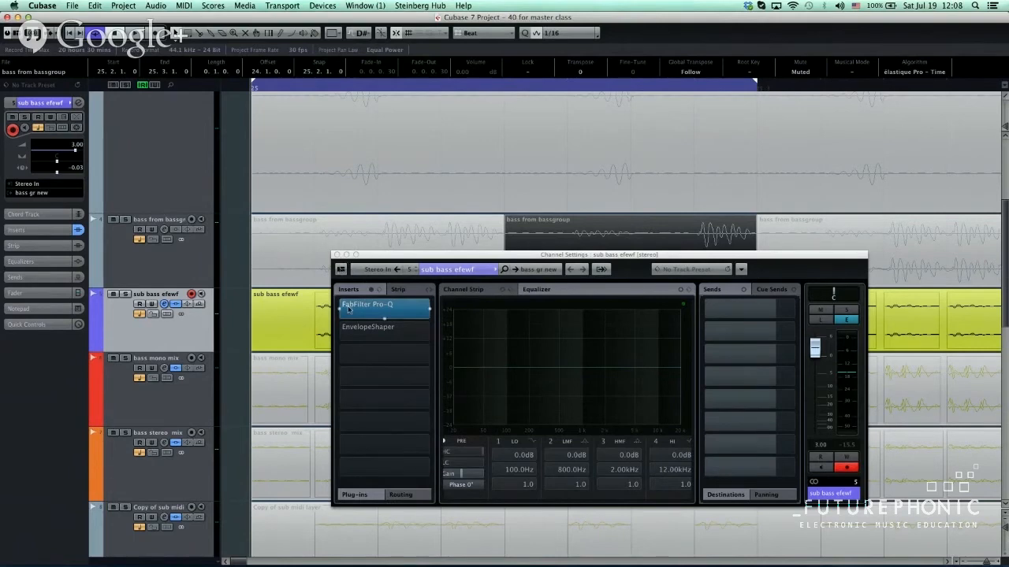
click(337, 255)
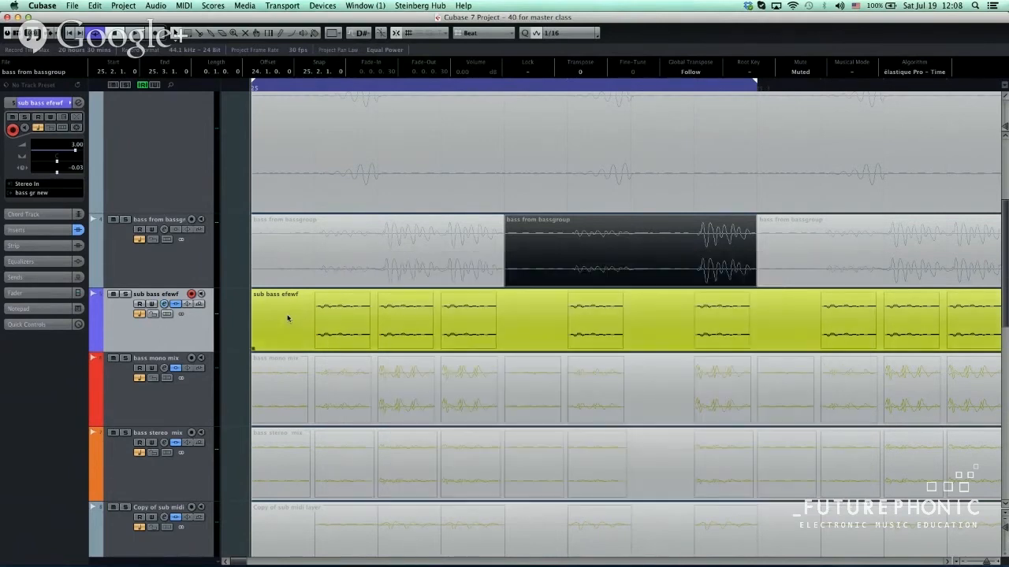
Open the sub bass efewf part in the Audio Part Editor, inspect its first event and close the editor.
double_click(326, 322)
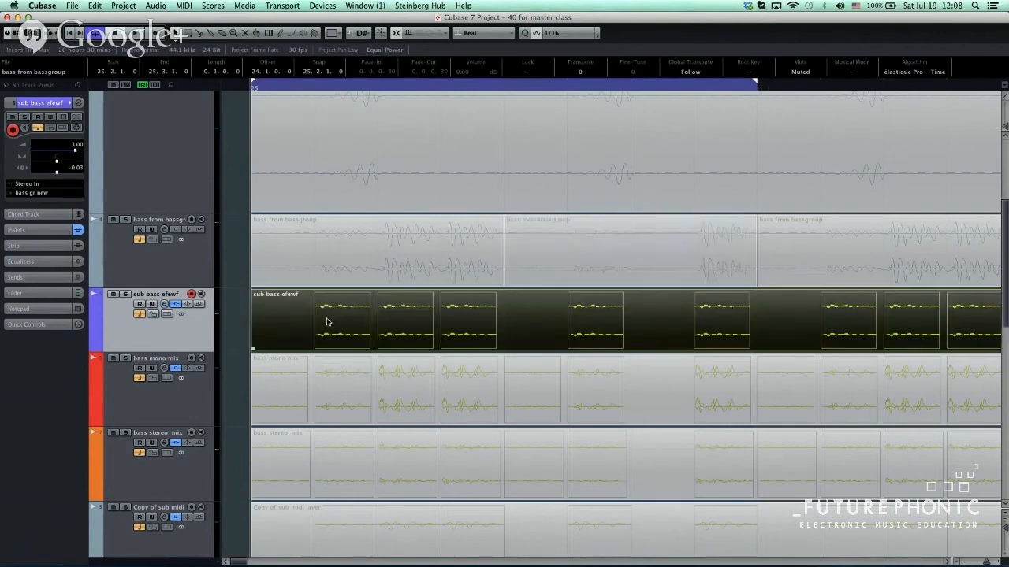
key(h)
key(h)
key(h)
key(h)
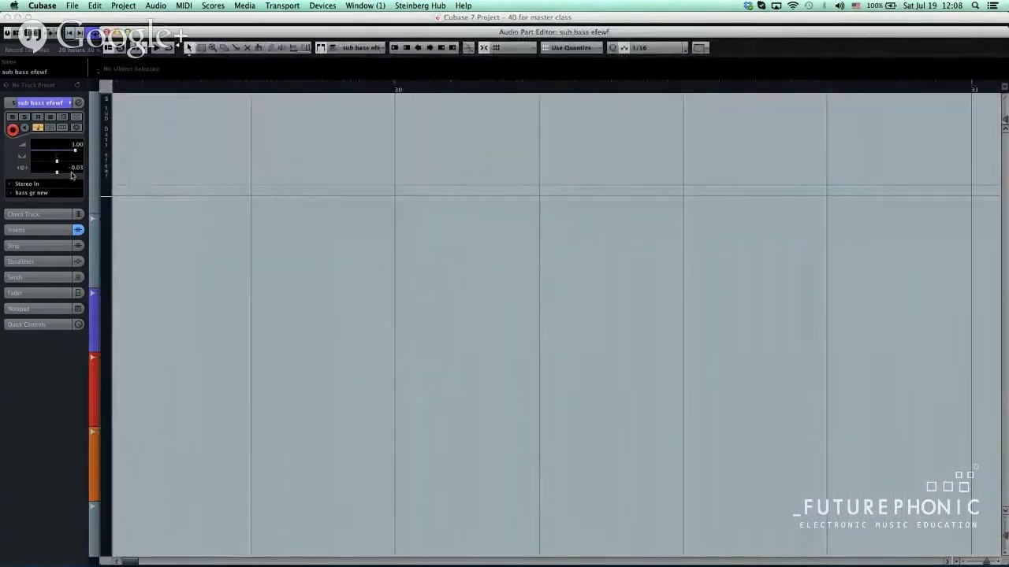
key(shift+f)
click(327, 138)
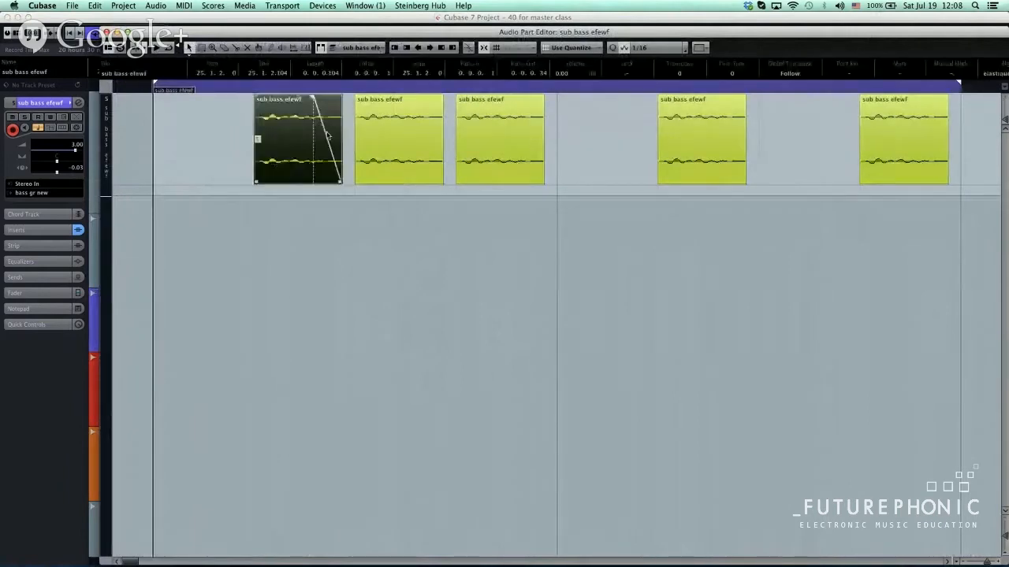
key(Escape)
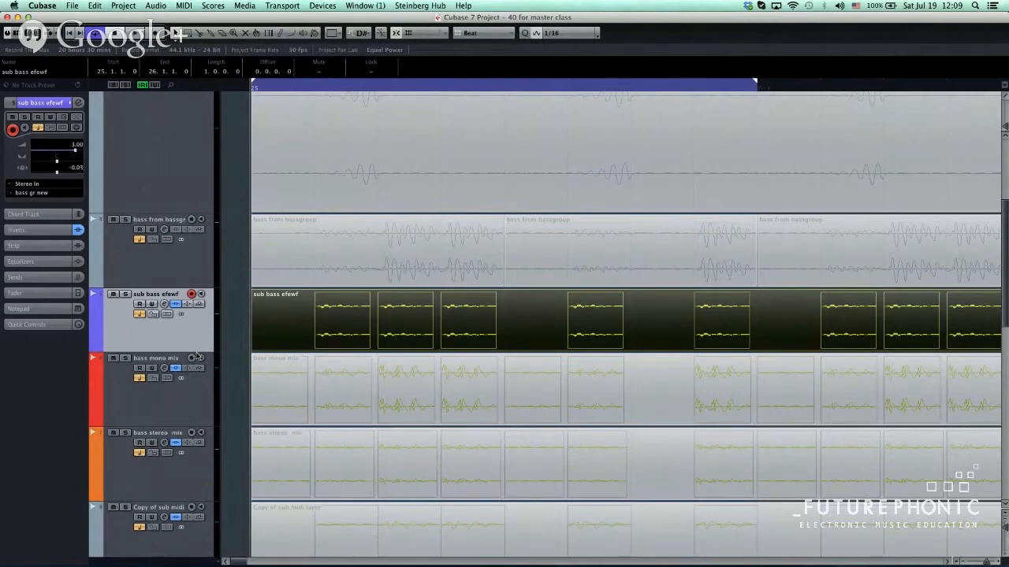
click(136, 416)
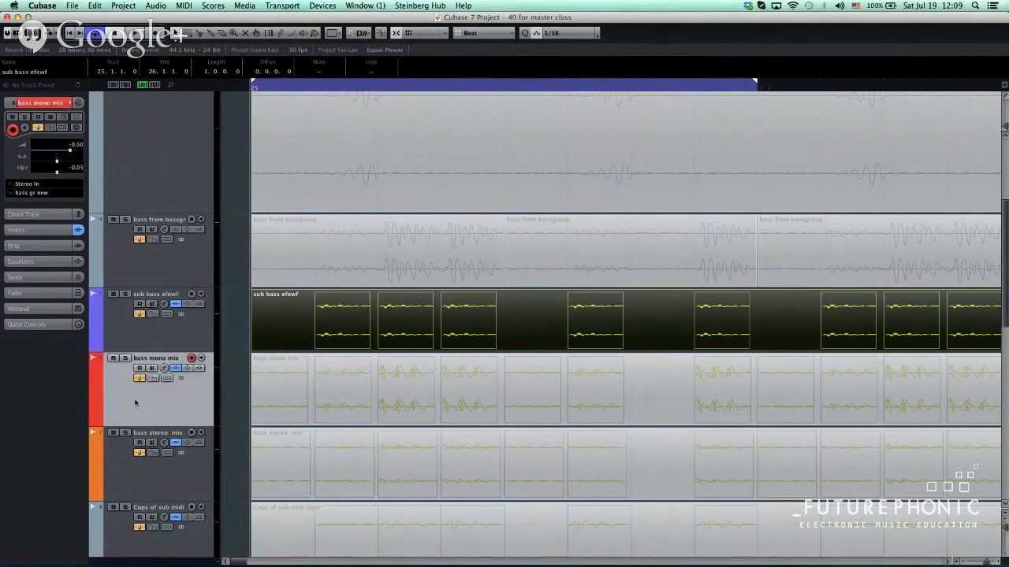
click(154, 347)
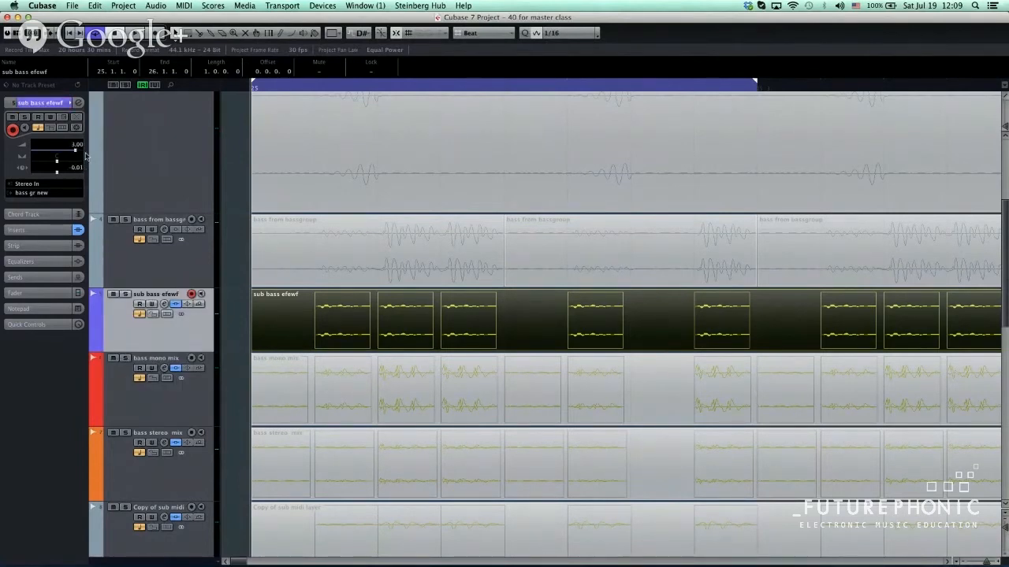
scroll(85, 162, up, 1)
mouse_move(95, 169)
mouse_down()
mouse_move(88, 183)
mouse_move(79, 169)
mouse_up()
Shorten the cycle range to the first beat of bar 25, ending where the first kik main clip ends.
scroll(610, 246, up, 5)
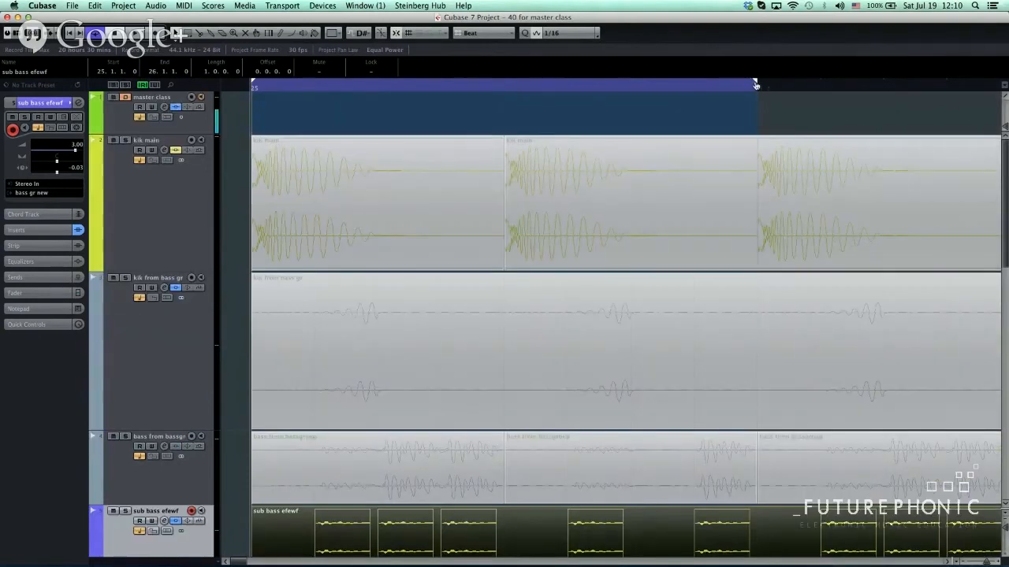
drag(754, 83, 504, 85)
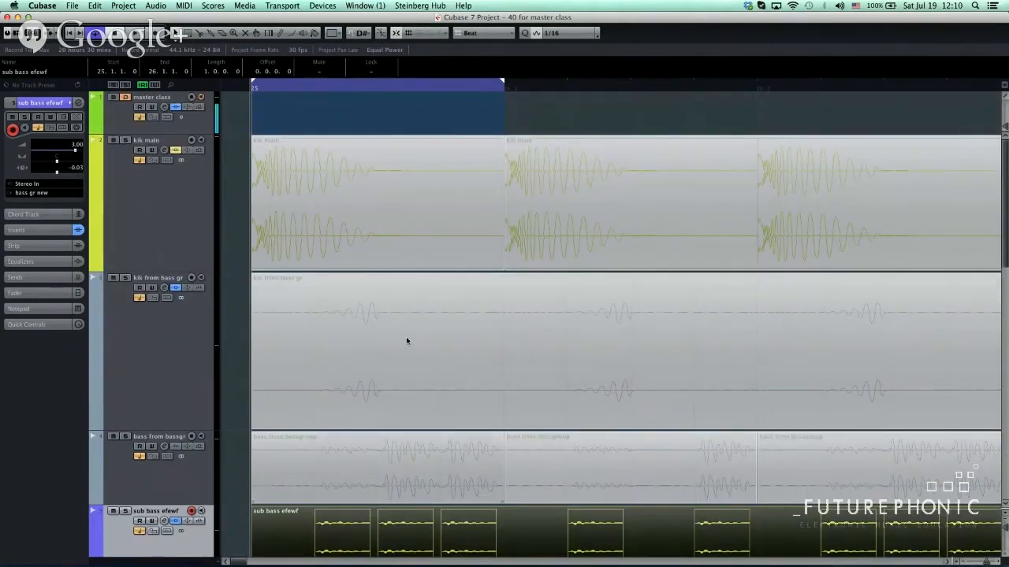
scroll(431, 432, down, 5)
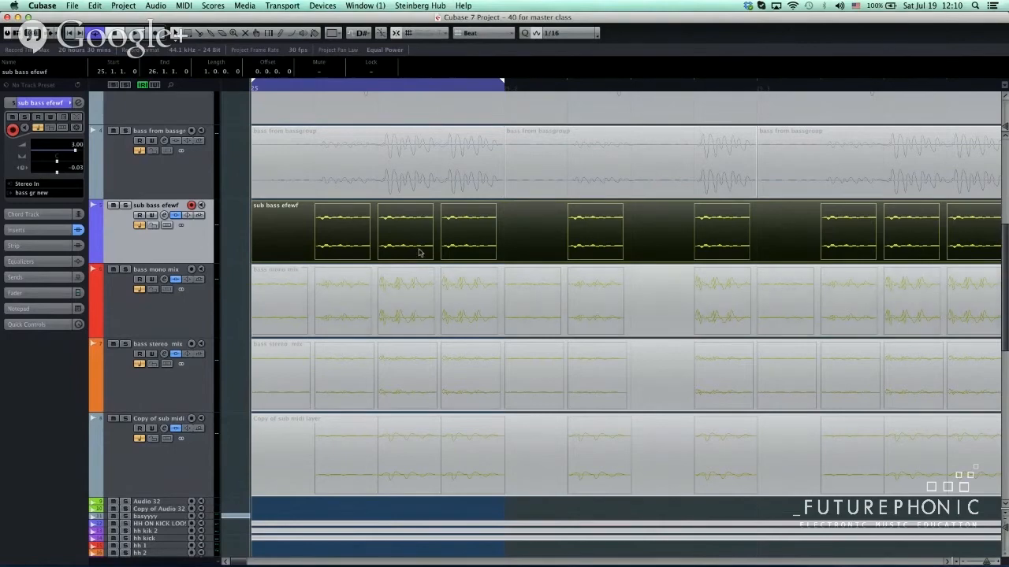
scroll(387, 360, up, 5)
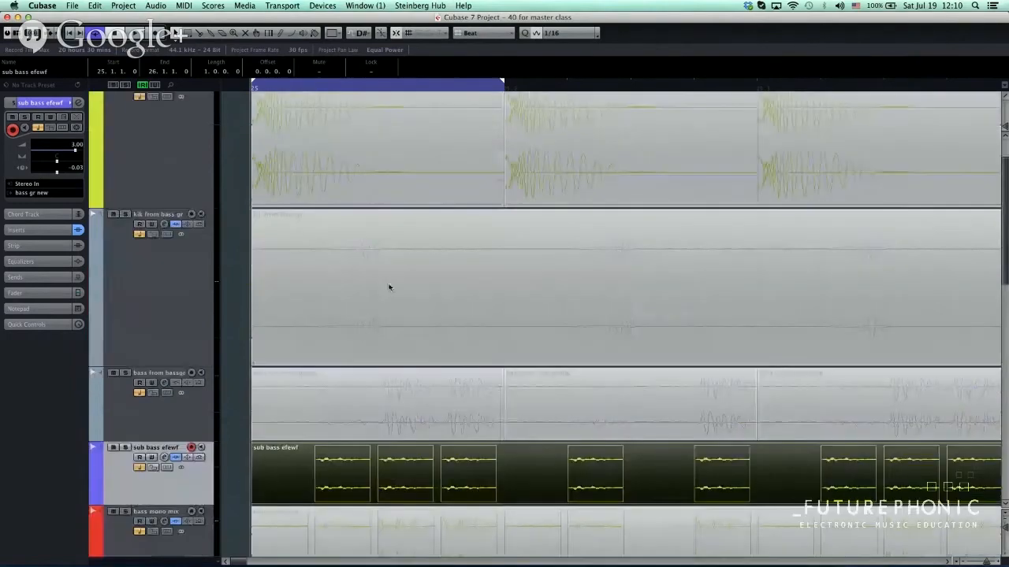
Unmute the first bass from bassgroup clip, the first kik main clip and the kik from bass gr clip while looping playback.
scroll(389, 286, down, 1)
click(421, 410)
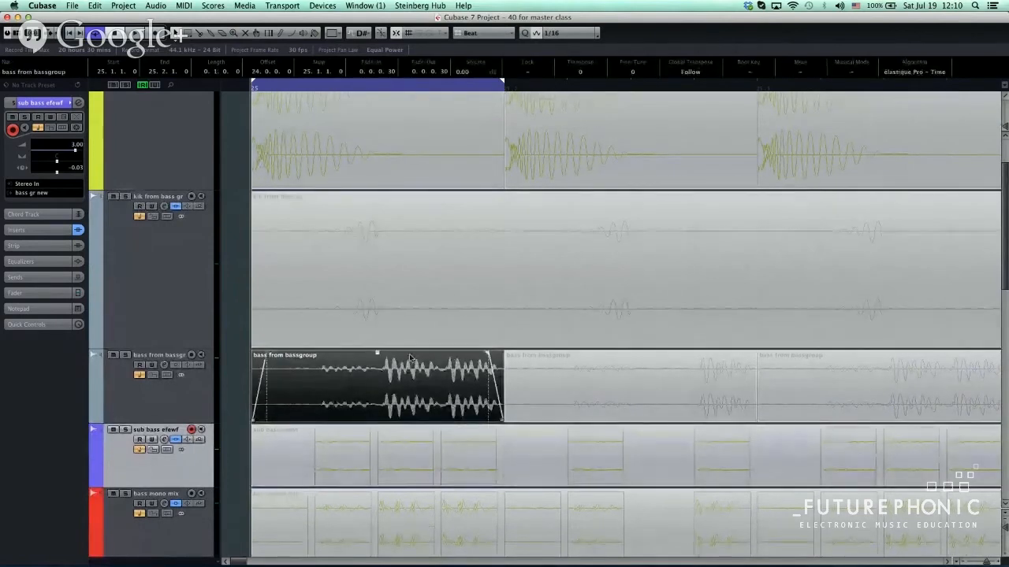
key(space)
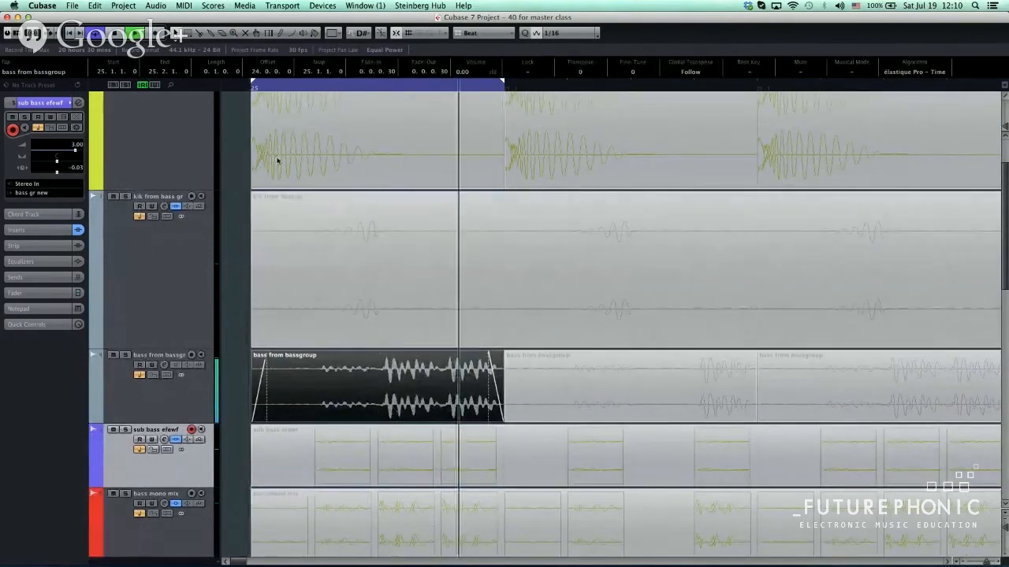
click(398, 288)
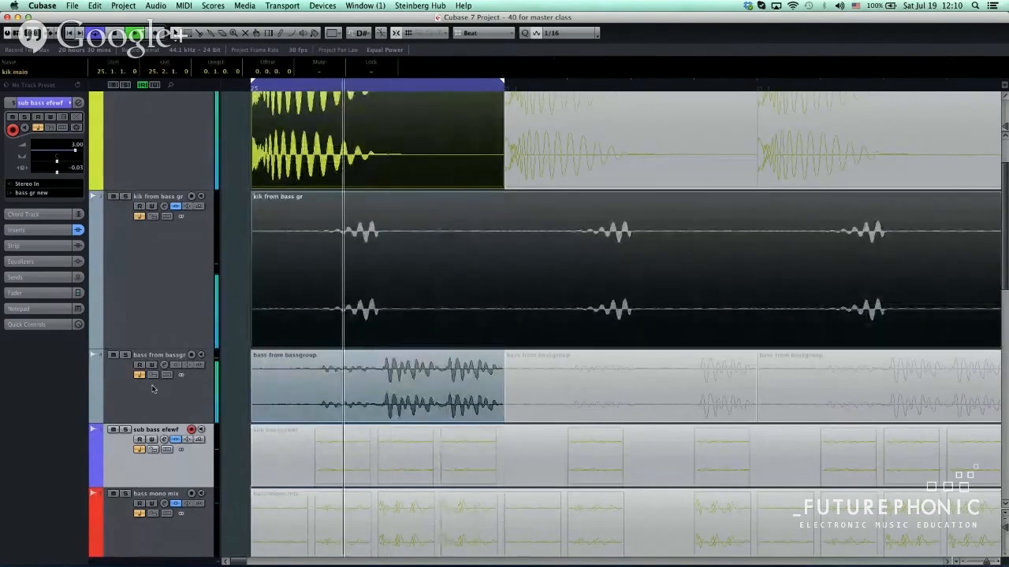
Set the grid to Use Quantize and split the first bass from bassgroup clip at 25.1.4, 25.1.3 and 25.1.2.
right_click(426, 397)
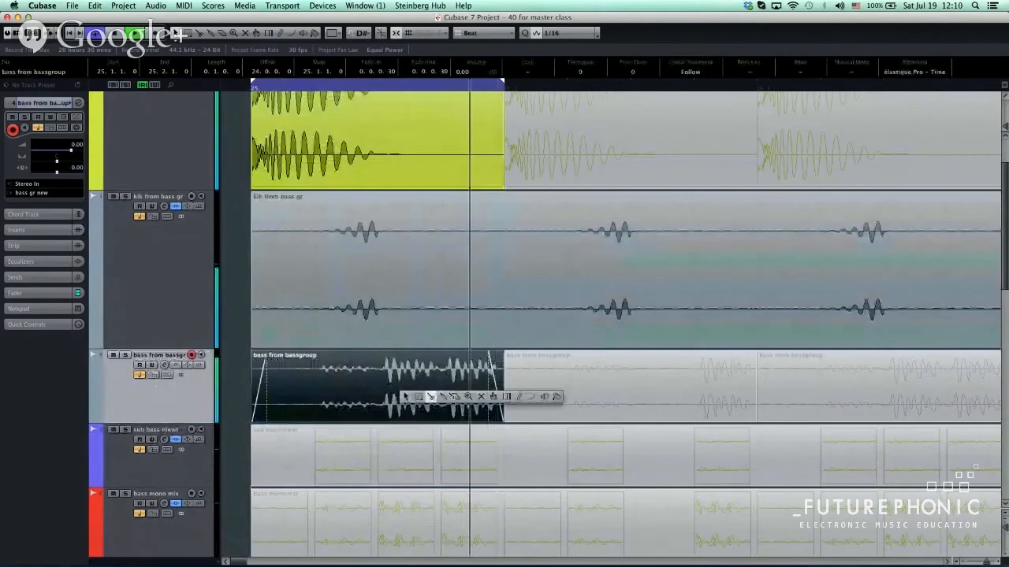
click(469, 33)
click(469, 32)
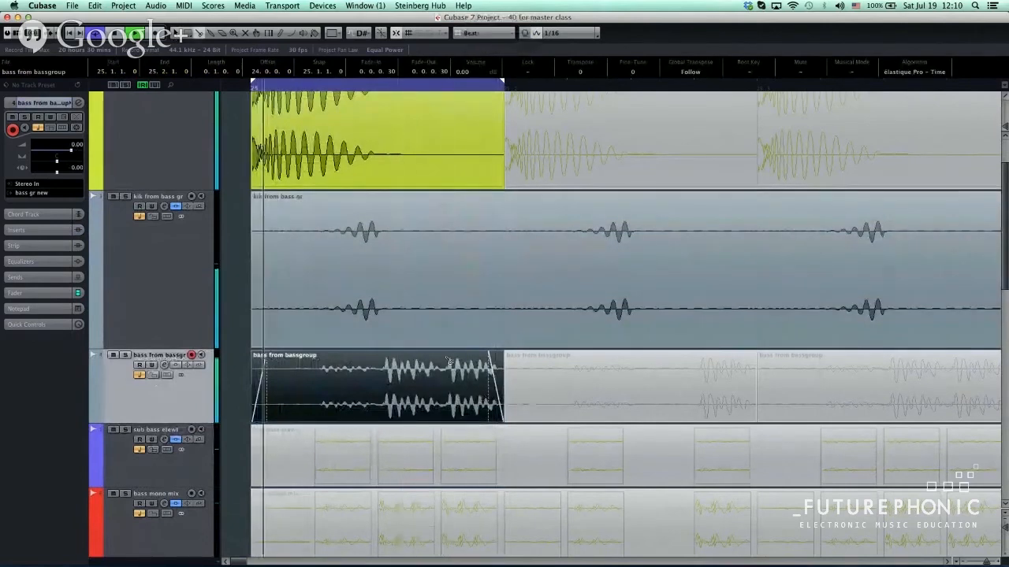
click(441, 392)
click(378, 392)
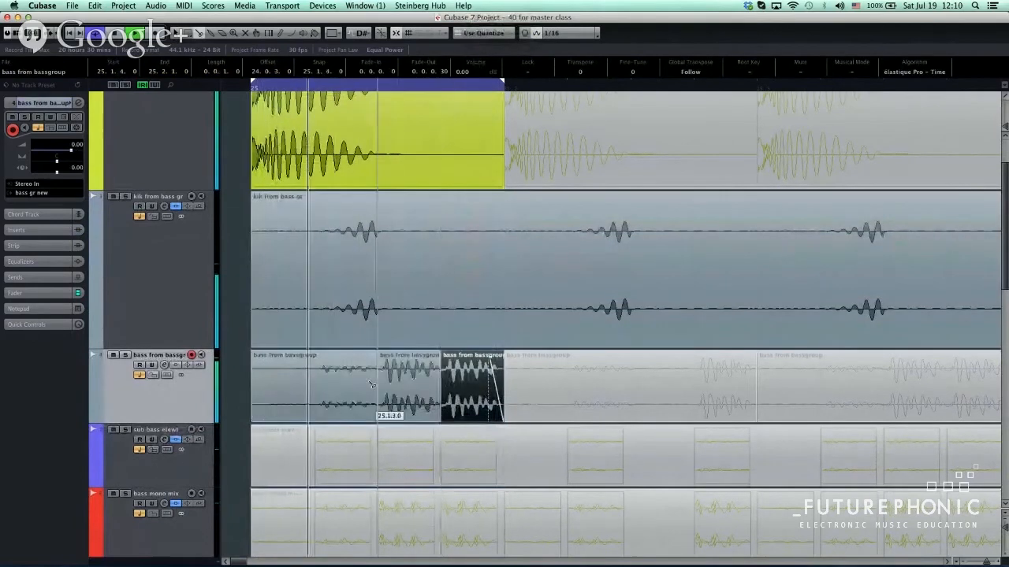
click(314, 392)
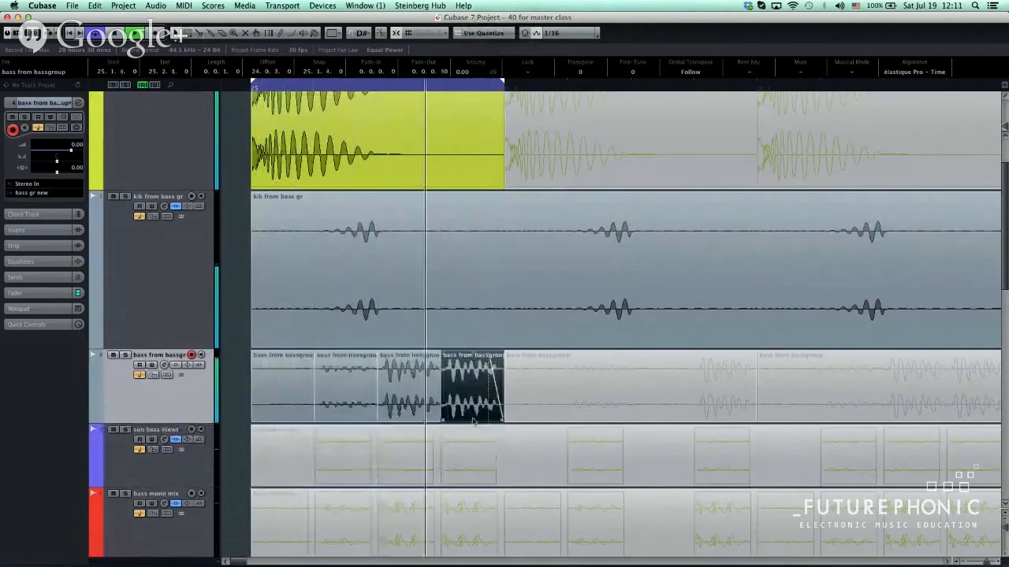
Stop playback, remove the first three bass slices and place copies of the last slice at 25.1.2 and 25.1.3.
click(411, 418)
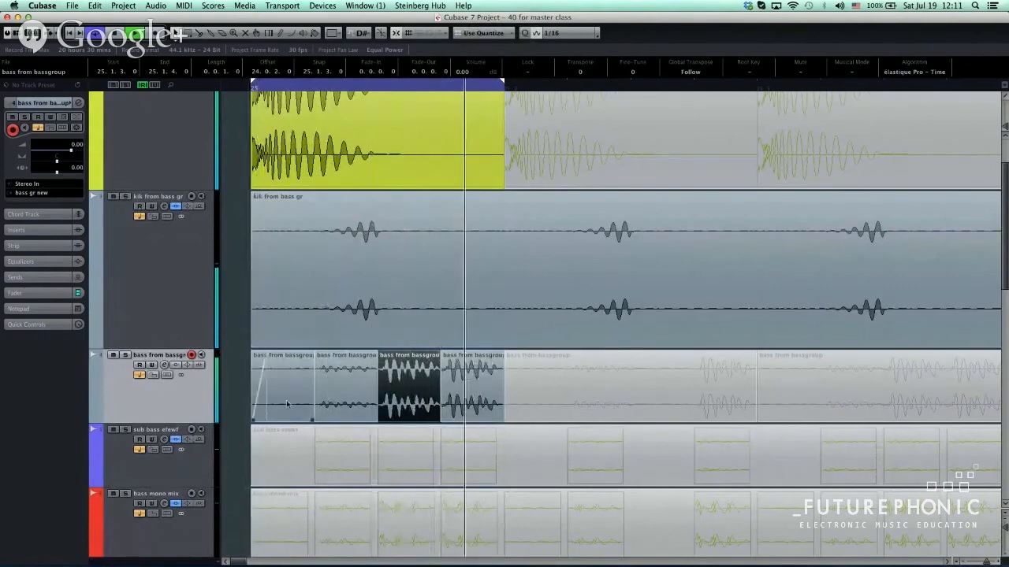
drag(502, 353, 490, 353)
key(space)
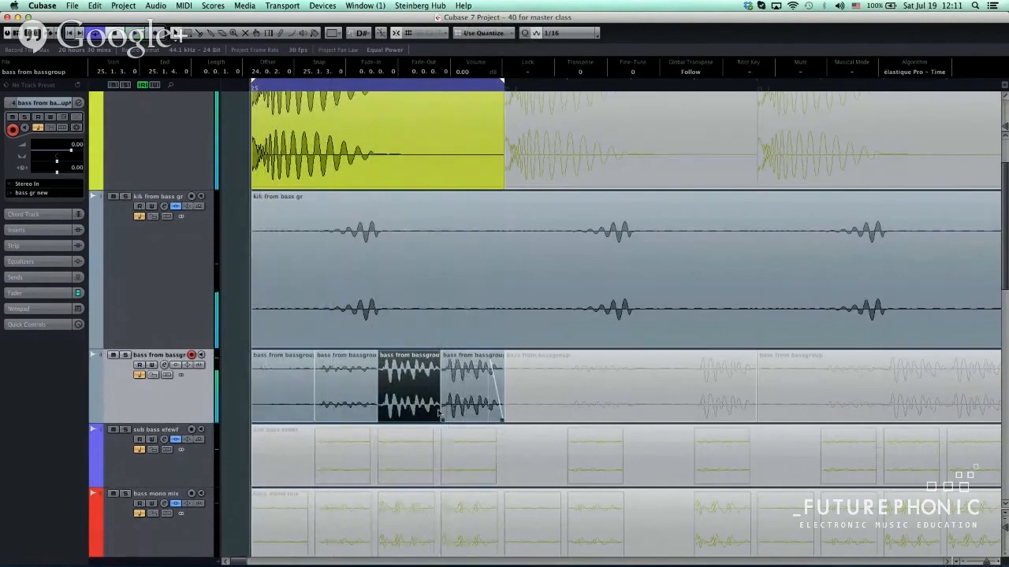
key(super+z)
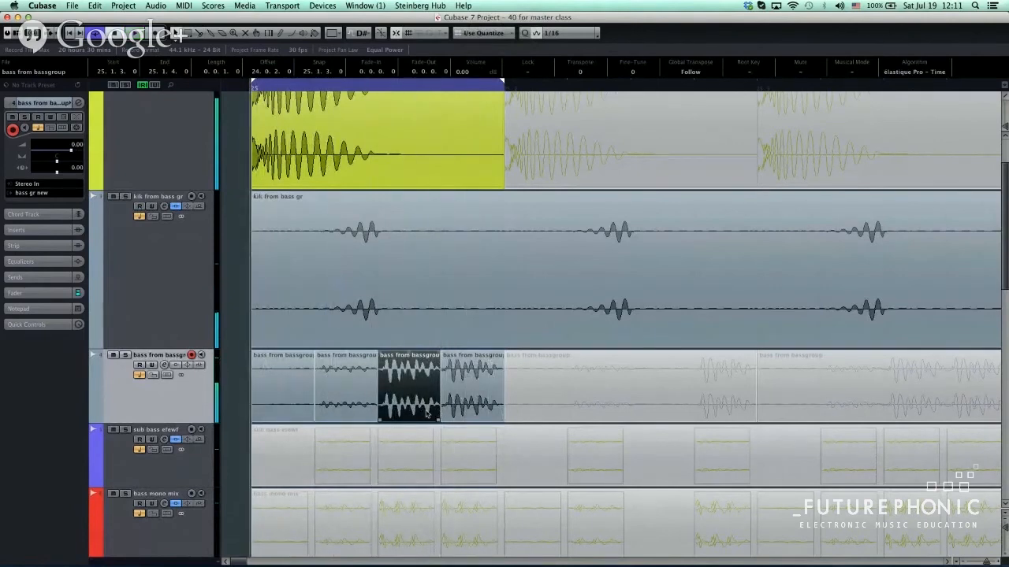
click(366, 401)
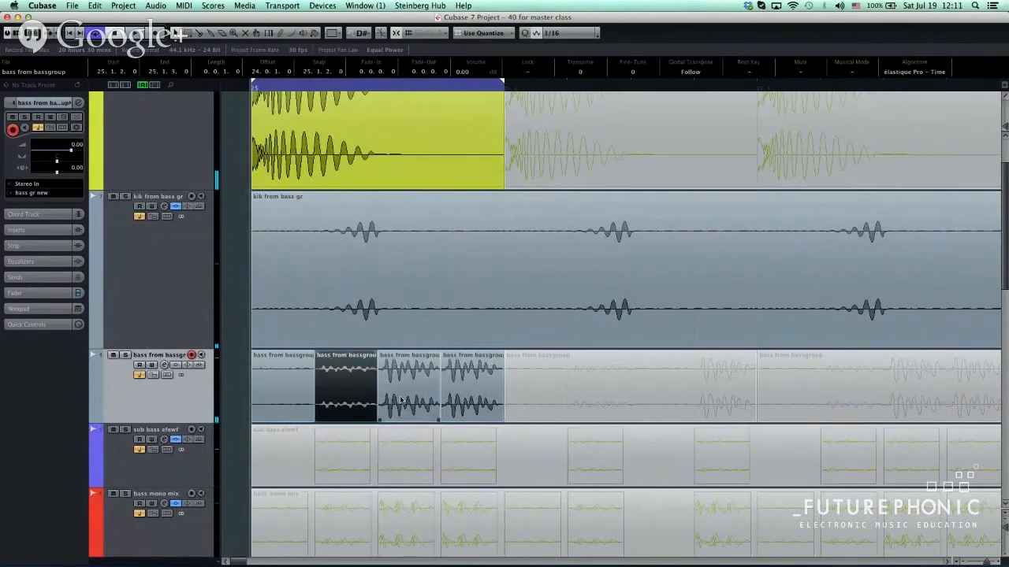
click(410, 403)
key(super+shift+z)
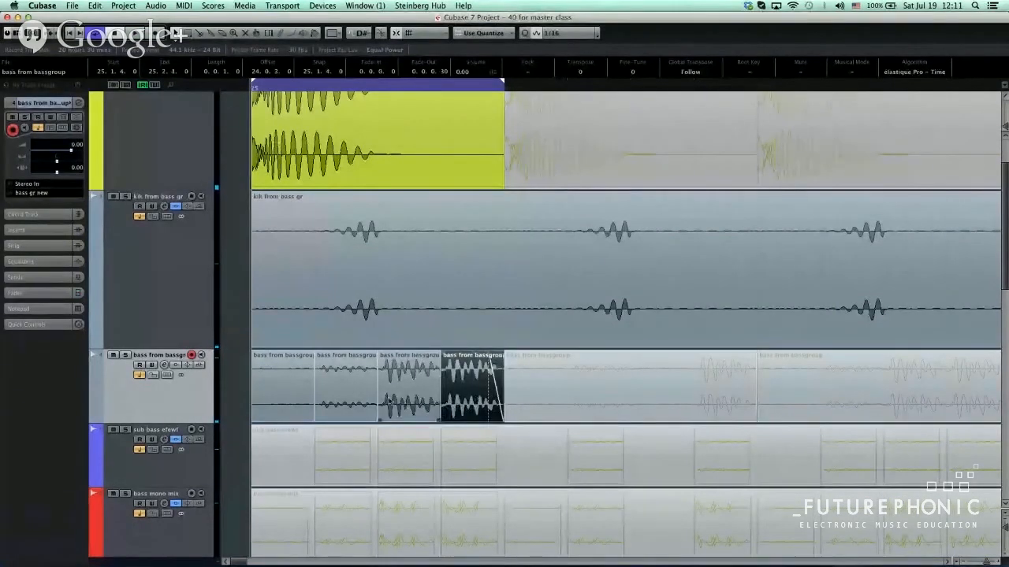
key(super+z)
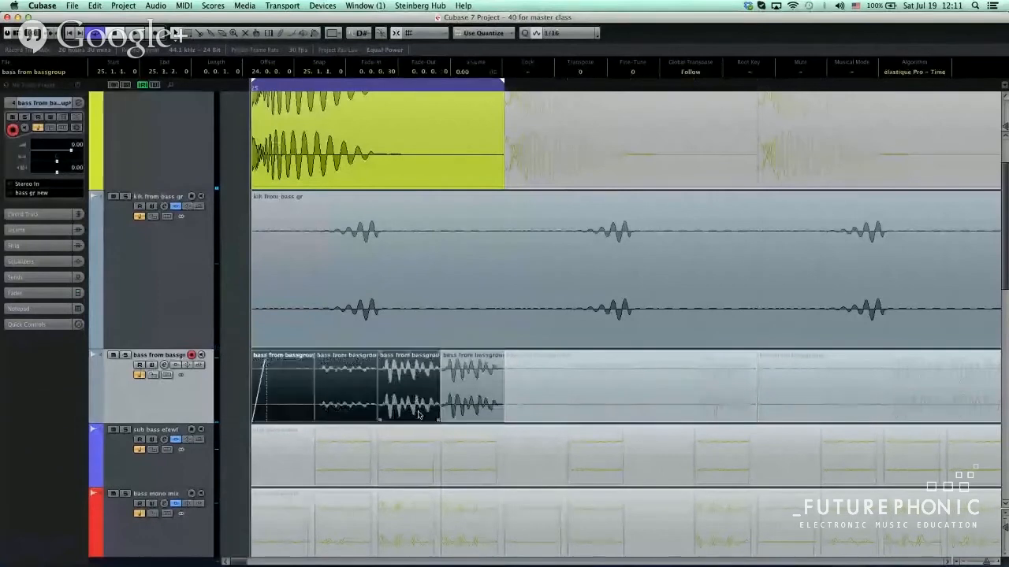
key(super+z)
drag(476, 410, 350, 398)
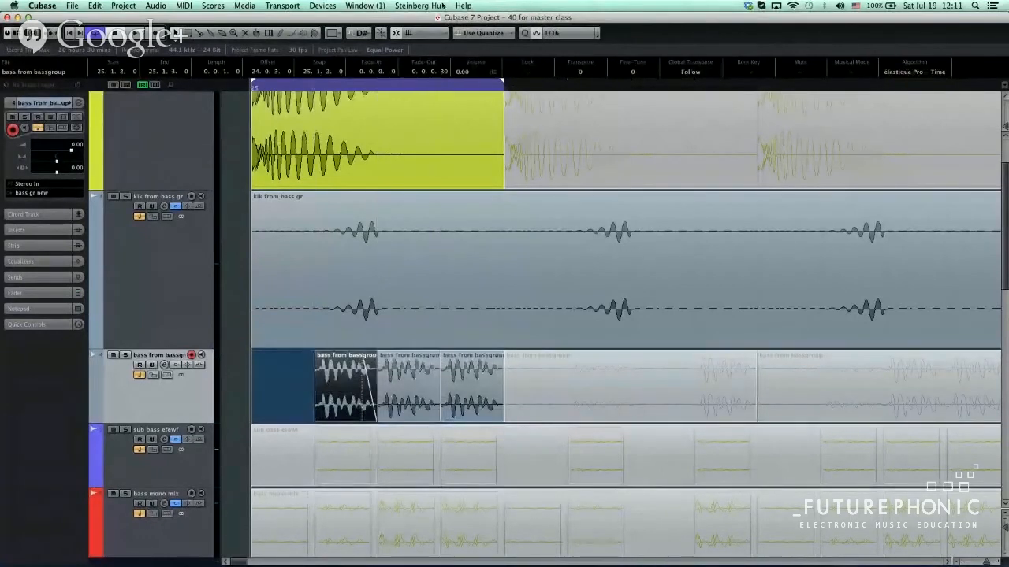
Set the volume of the bass slice at 25.1.2 to -10.91 dB, select all three slices and play the loop.
drag(465, 72, 469, 224)
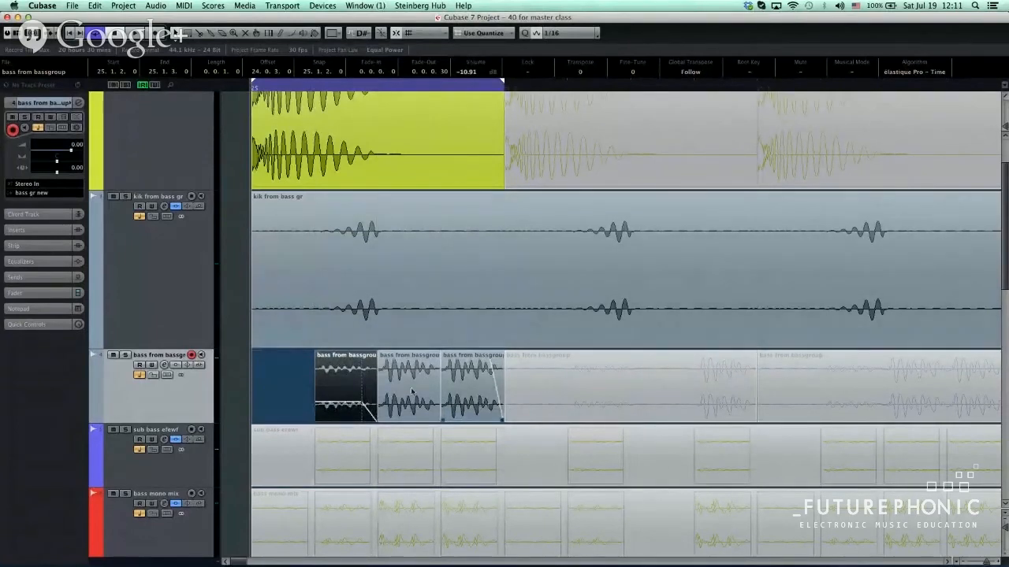
drag(439, 356, 426, 356)
key(super+z)
key(super+shift+z)
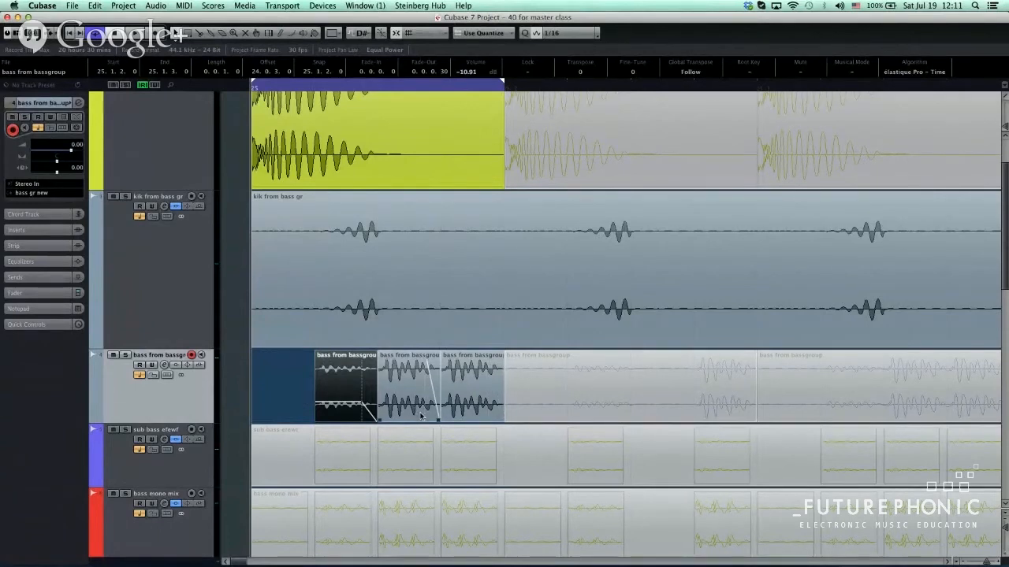
click(477, 398)
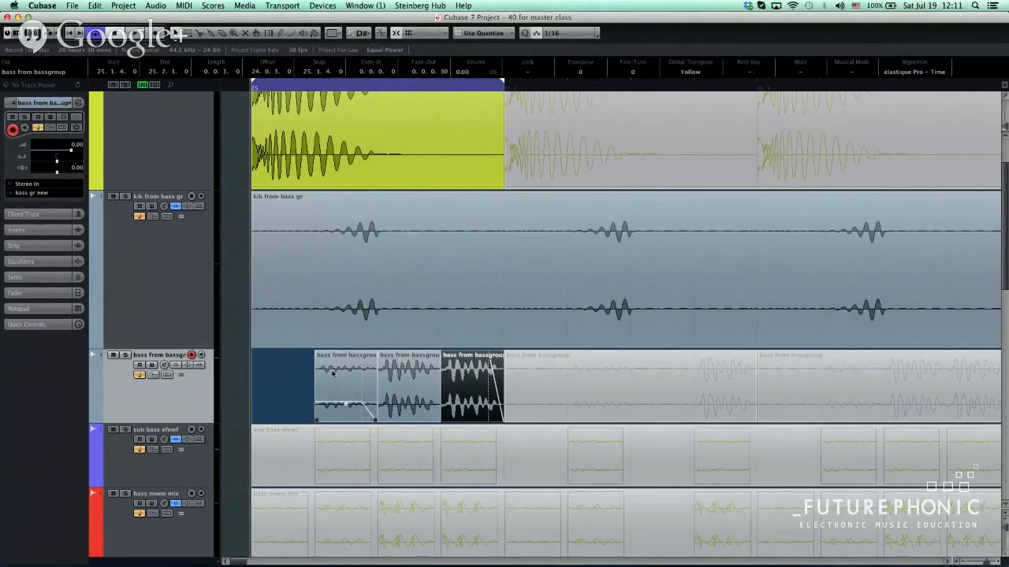
drag(282, 387, 475, 413)
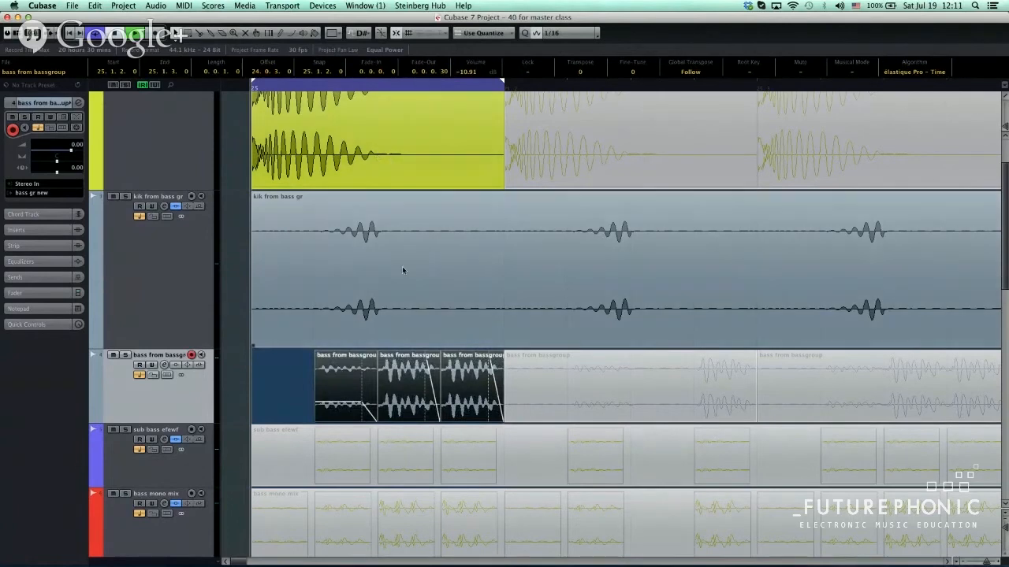
key(space)
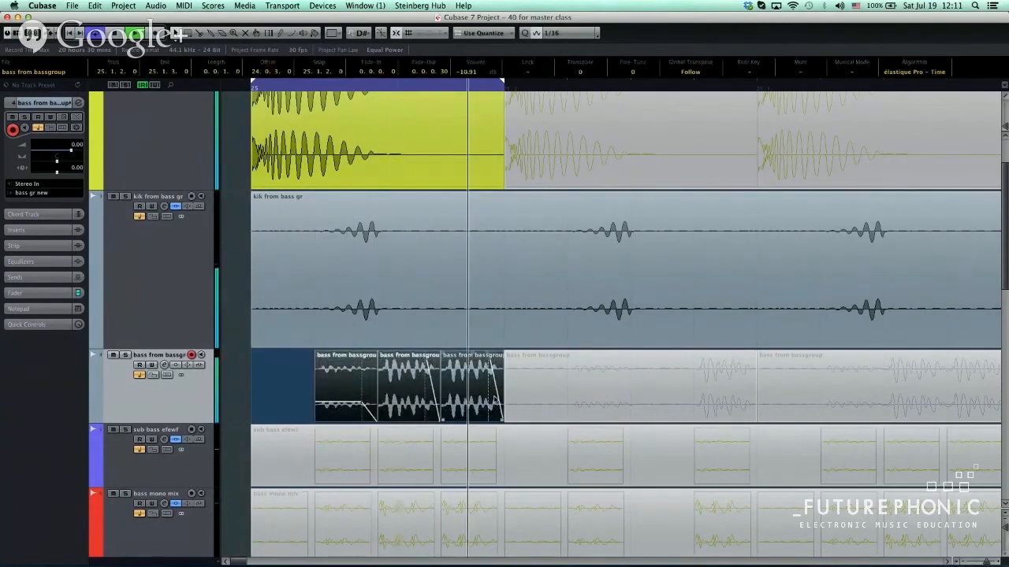
Try the Pitch Shift process on the three bass slices with 0 semitones and -16 cents fine-tune, and undo it.
key(ctrl+p)
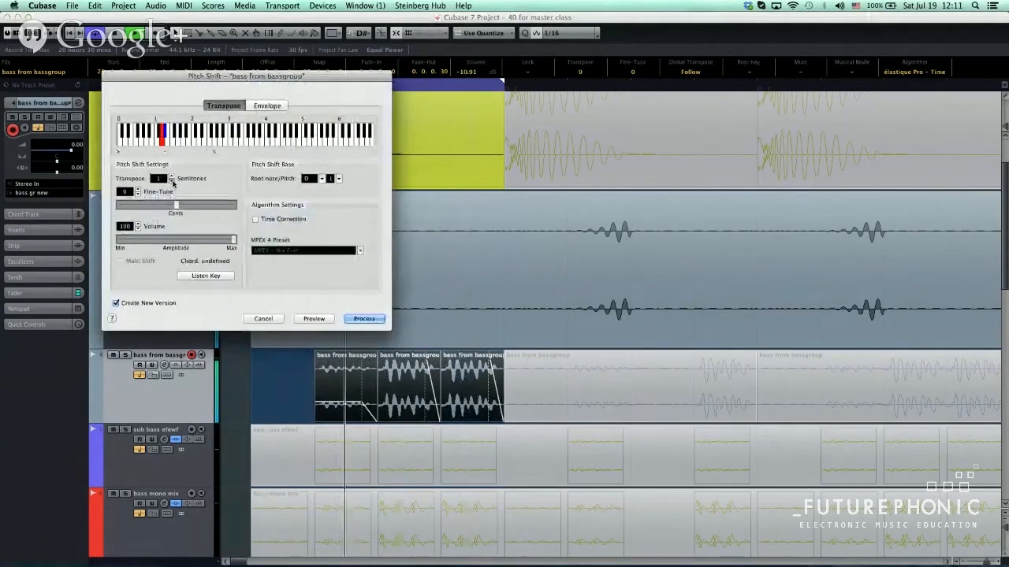
scroll(163, 180, down, 4)
scroll(125, 195, down, 12)
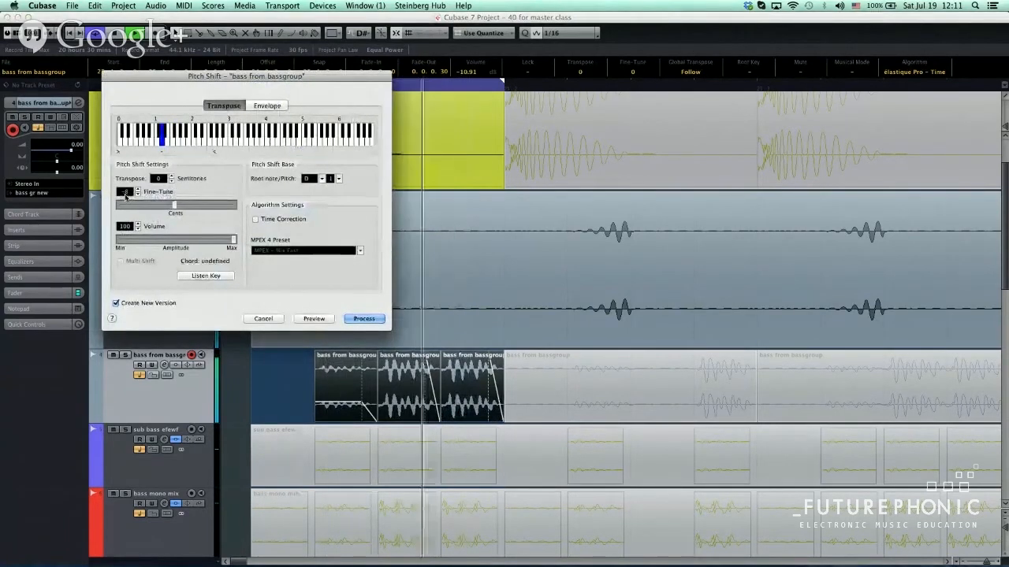
scroll(126, 194, down, 3)
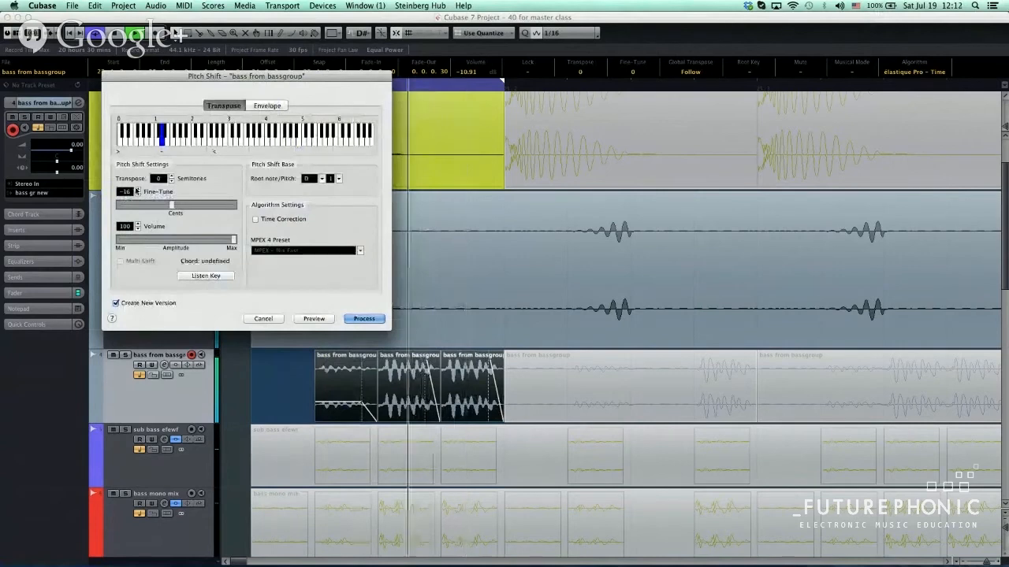
click(364, 318)
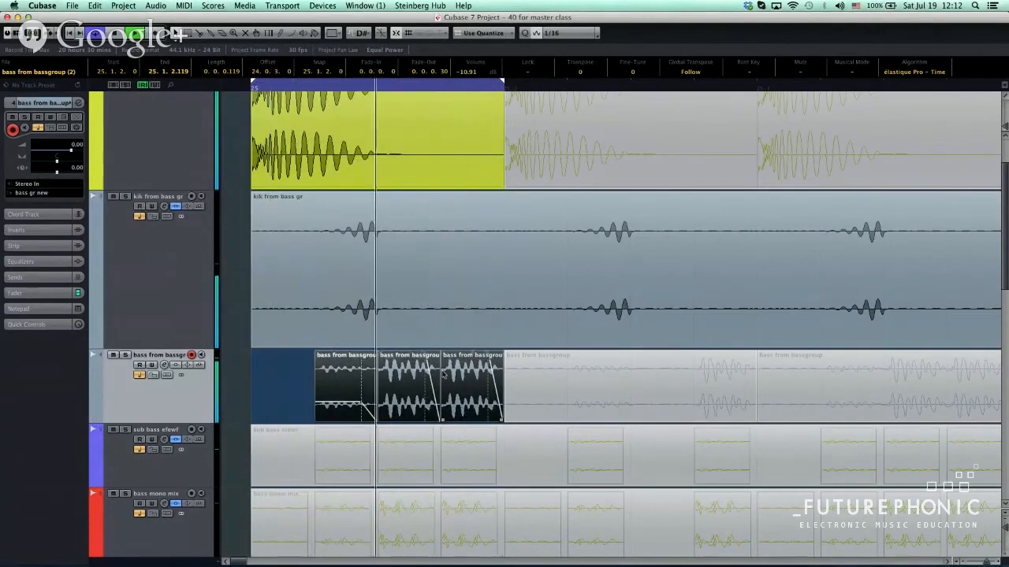
click(364, 384)
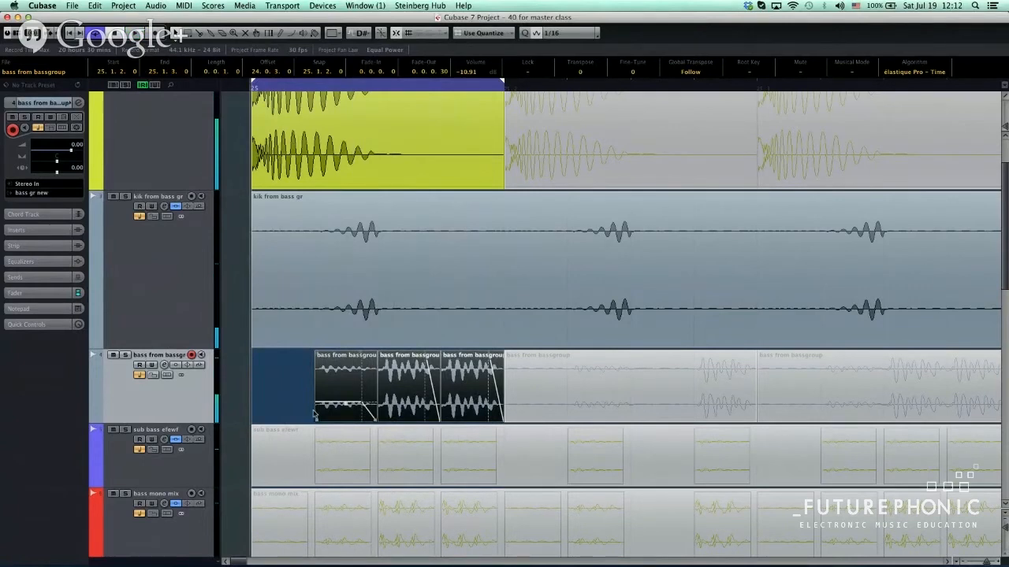
drag(271, 397, 450, 410)
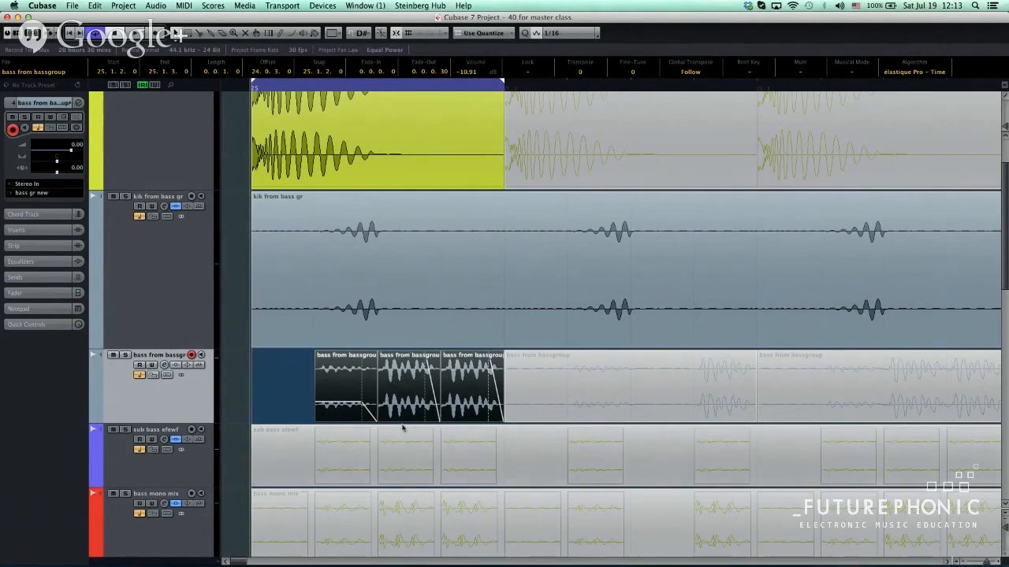
Select the bass slice at 25.1.3 and compare the bass slice waveforms with the kick waveforms above them in bar 25.
click(407, 401)
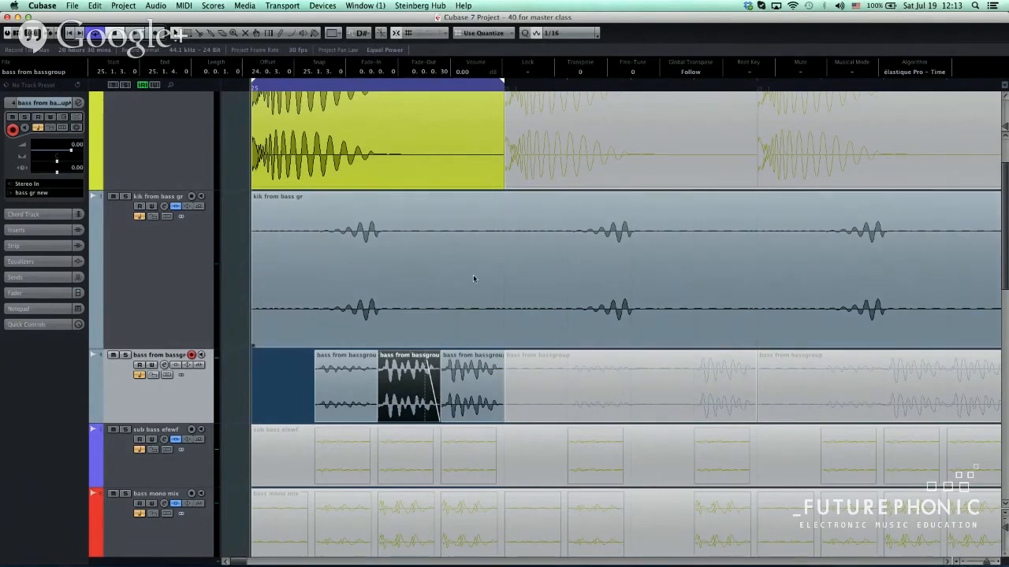
scroll(457, 355, down, 15)
scroll(454, 367, up, 15)
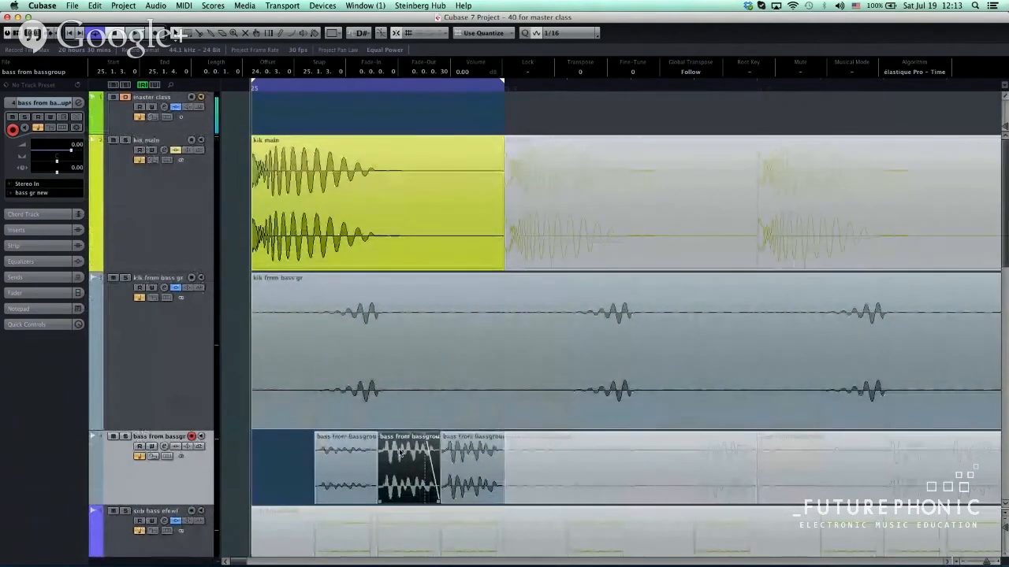
scroll(337, 450, down, 3)
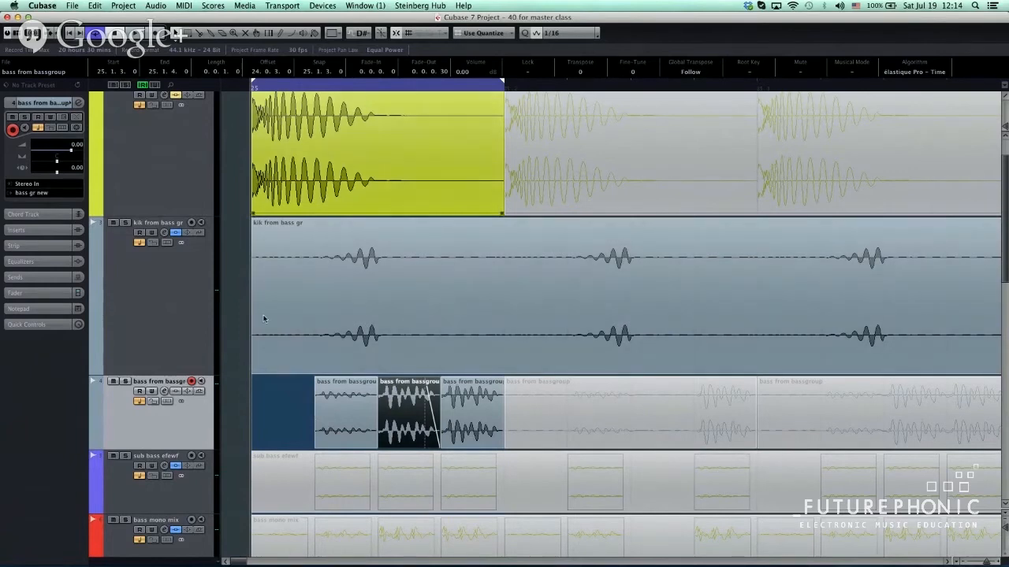
key(shift+f)
key(shift+h)
key(shift+h)
key(shift+h)
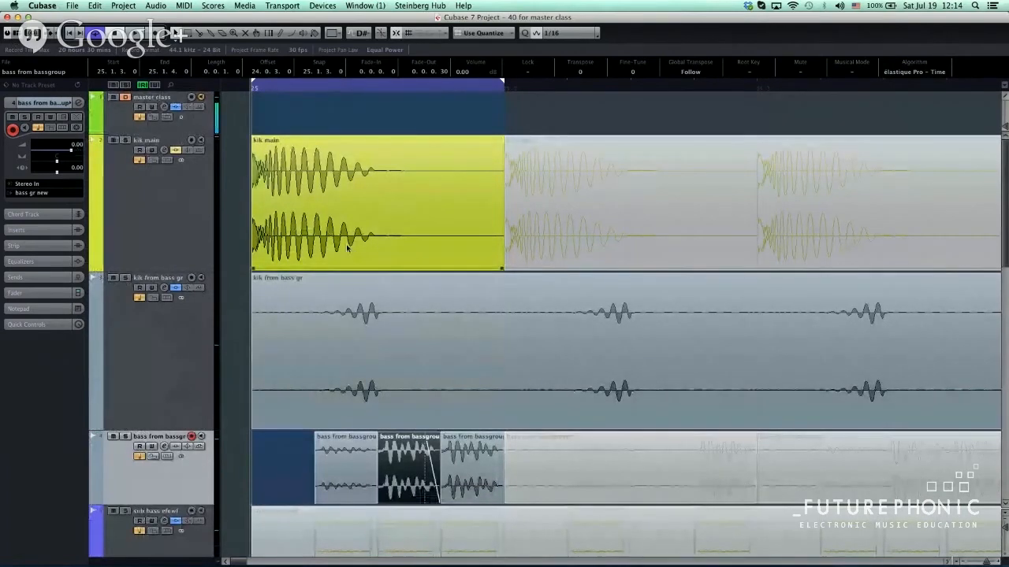
scroll(513, 313, down, 10)
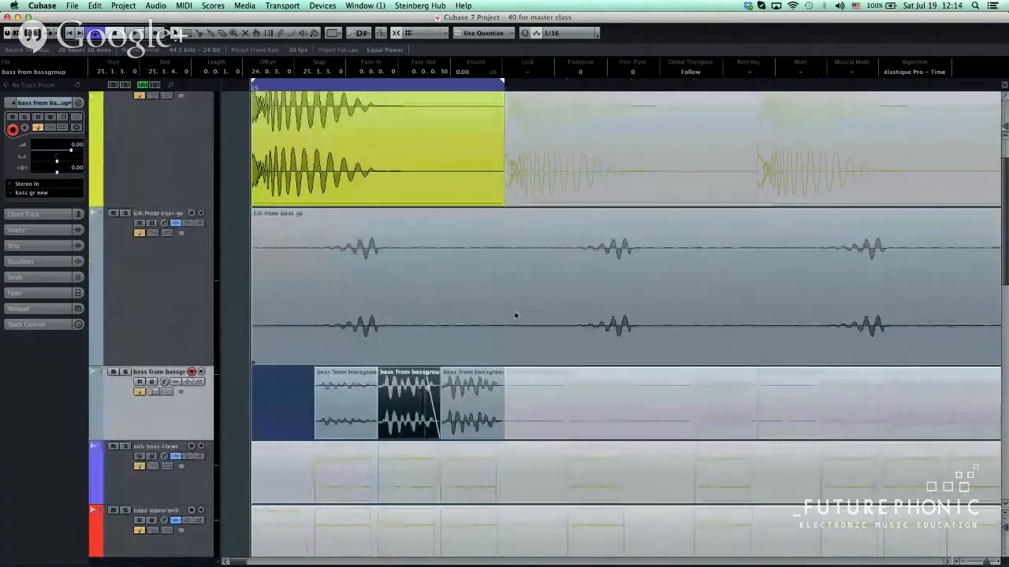
scroll(512, 313, up, 10)
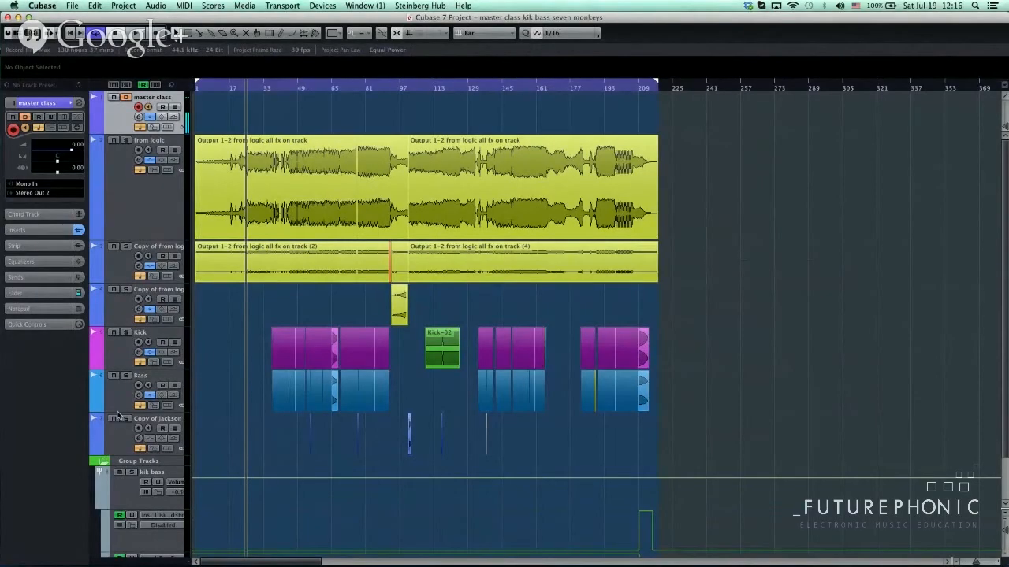
Enlarge the Bass track in the seven monkeys project and inspect its kick and bass events closely around bar 42.
drag(116, 414, 123, 455)
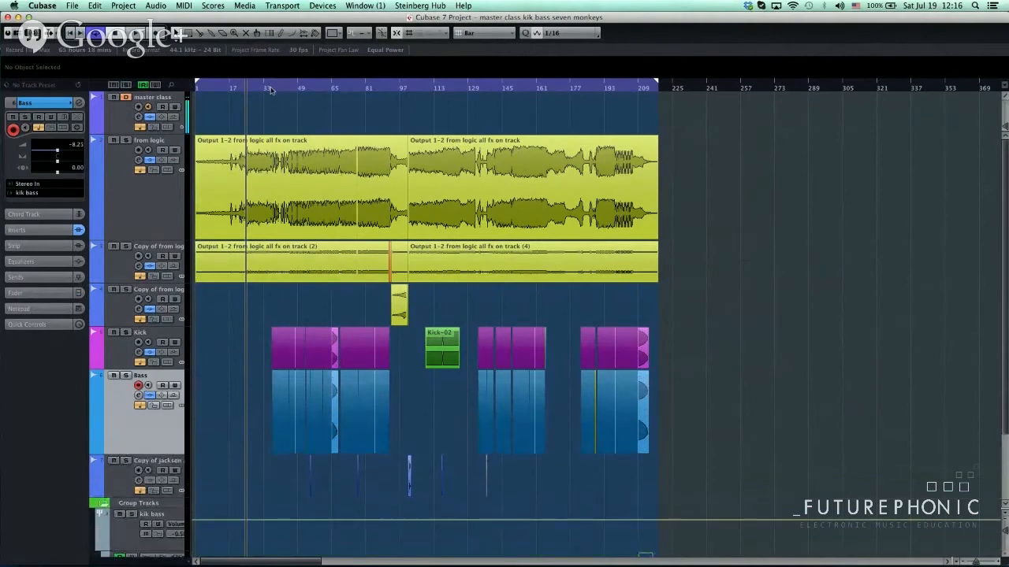
click(274, 88)
key(h)
key(h)
key(h)
key(h)
key(h)
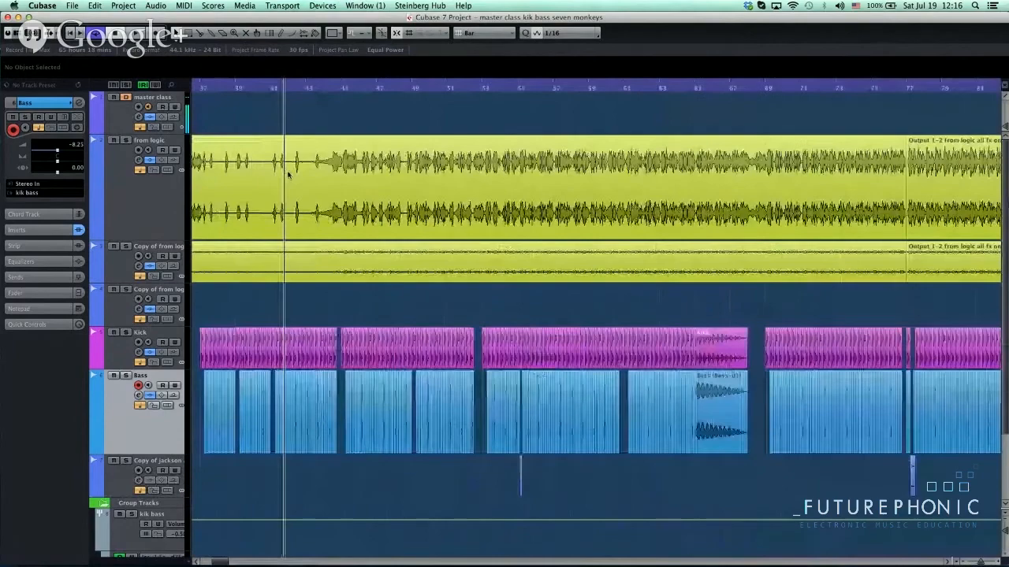
key(h)
key(h)
key(h)
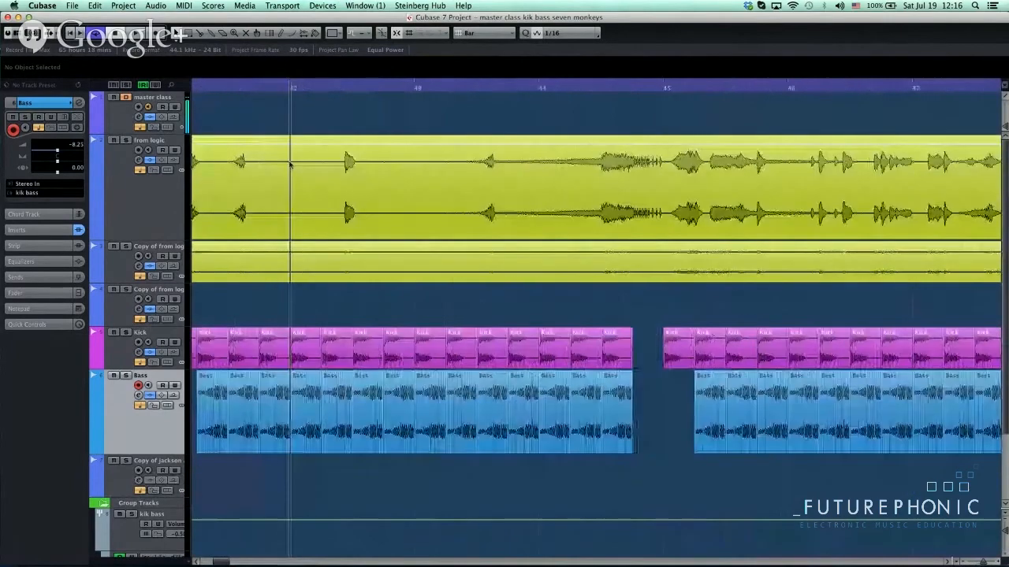
Listen to the kick and bass together with the full mix around bar 45, with the wider arrangement in view.
key(g)
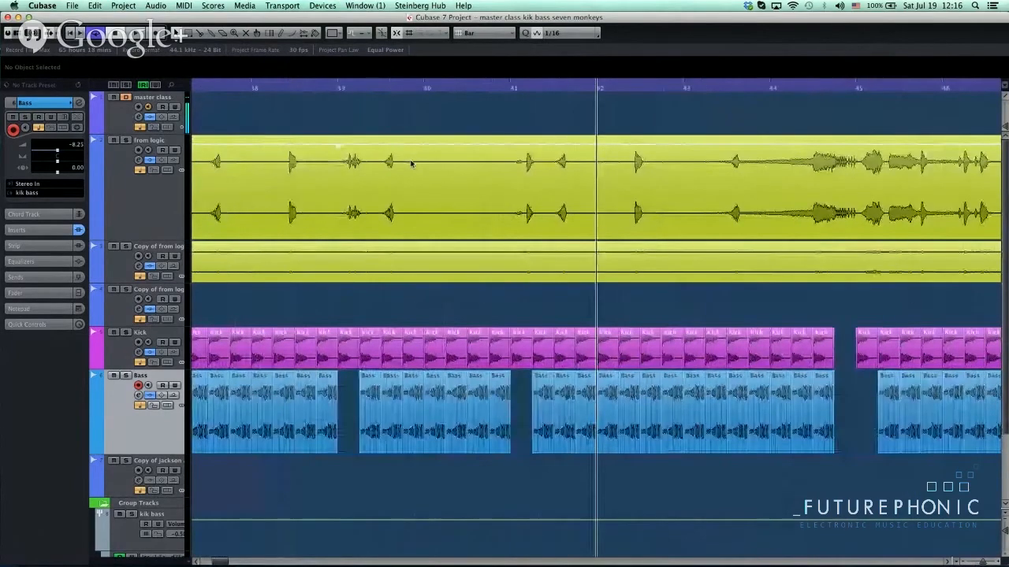
key(g)
key(g)
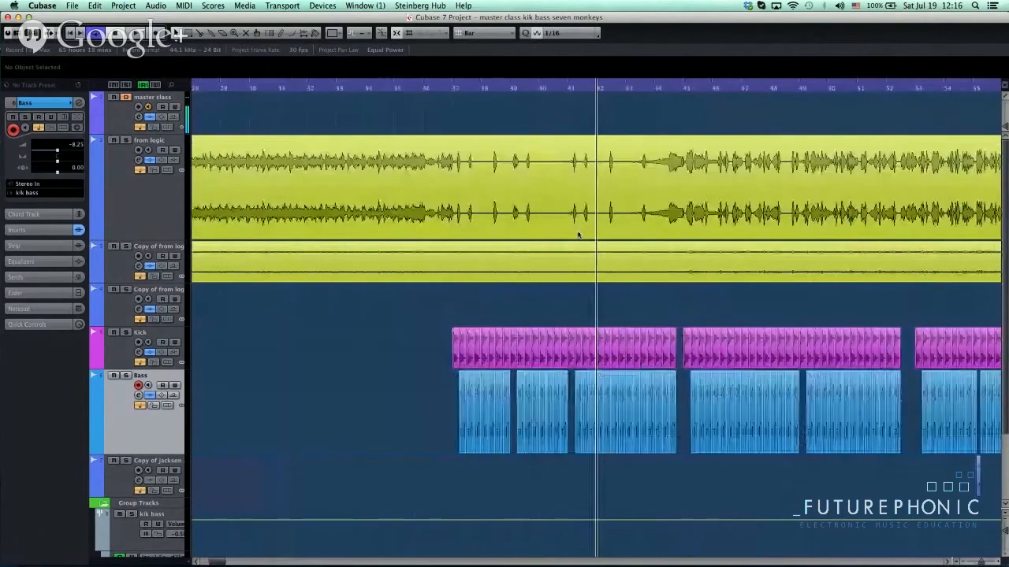
key(g)
key(g)
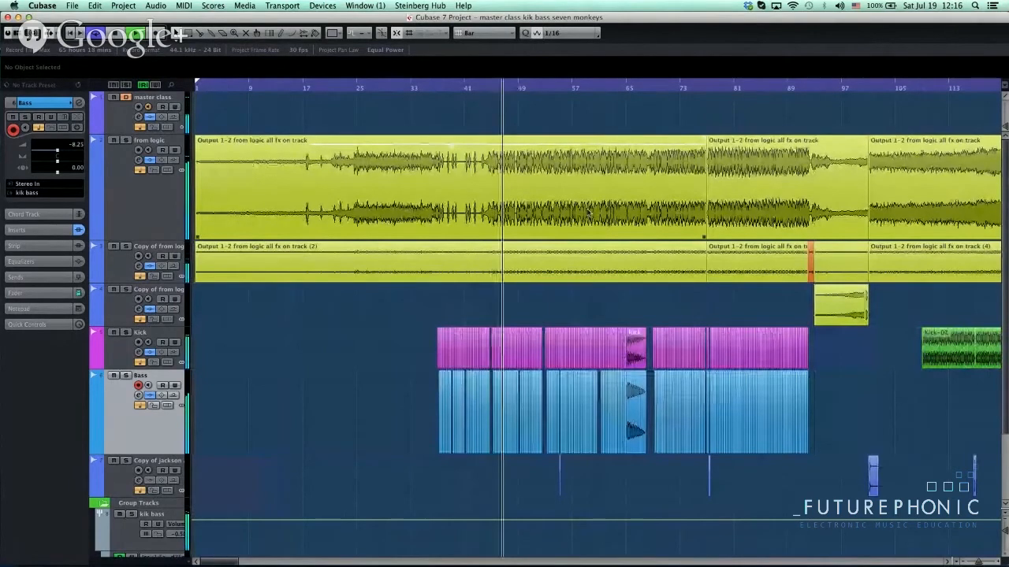
key(space)
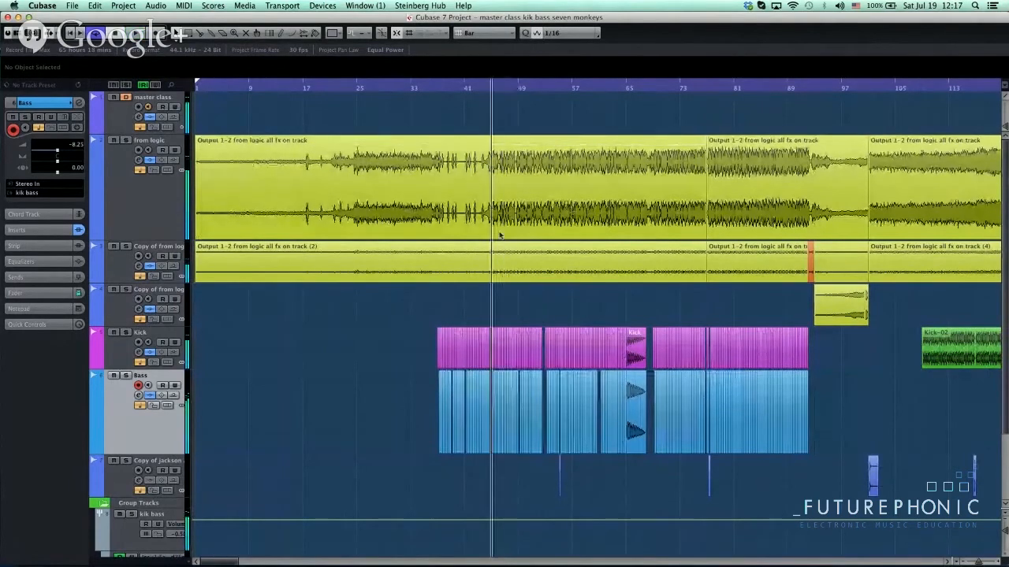
Return the playback position to bar 42 and examine the pattern of kick and bass events and the gaps between them.
click(468, 89)
key(h)
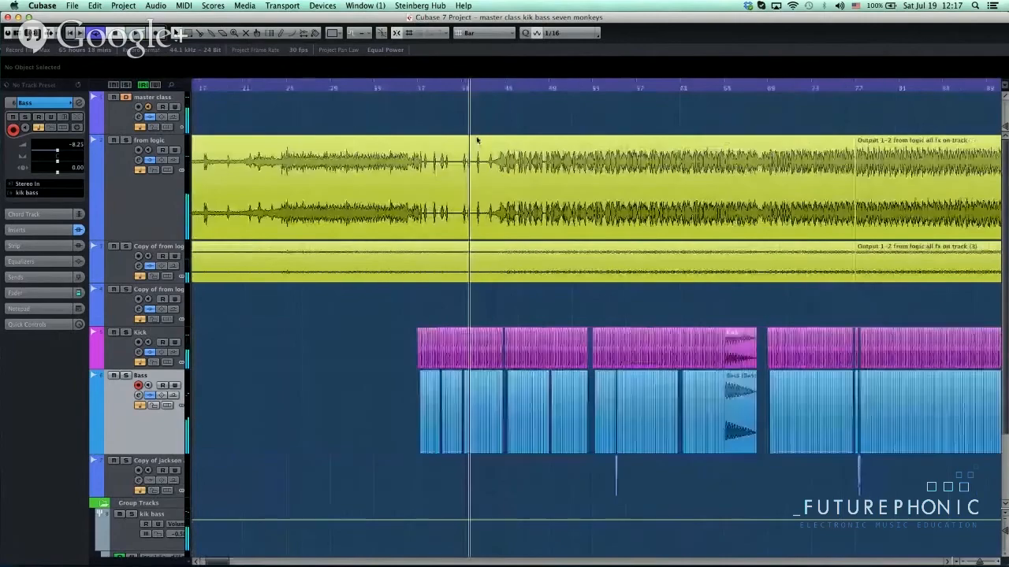
key(h)
key(h)
key(h)
key(h)
key(h)
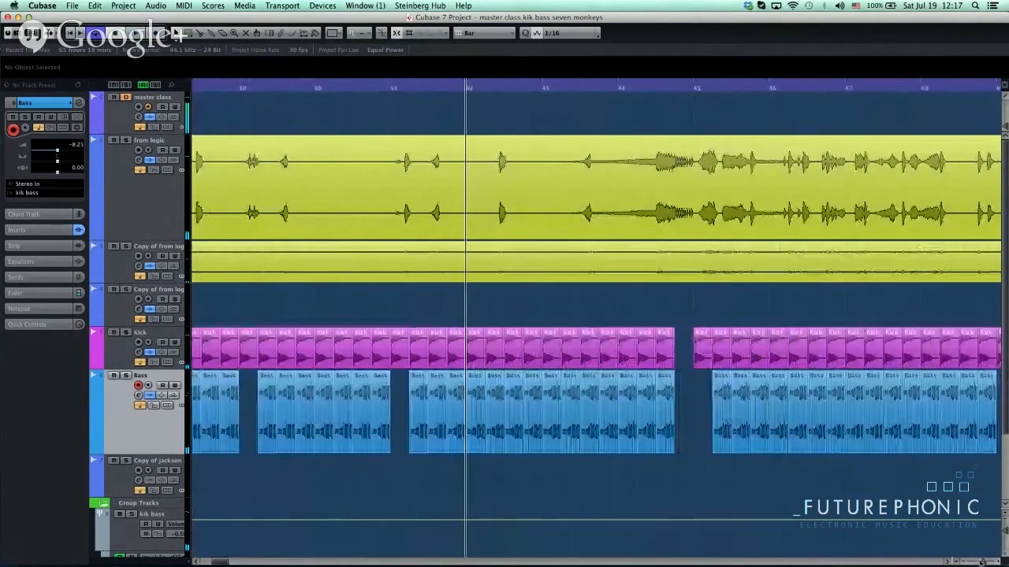
key(g)
key(g)
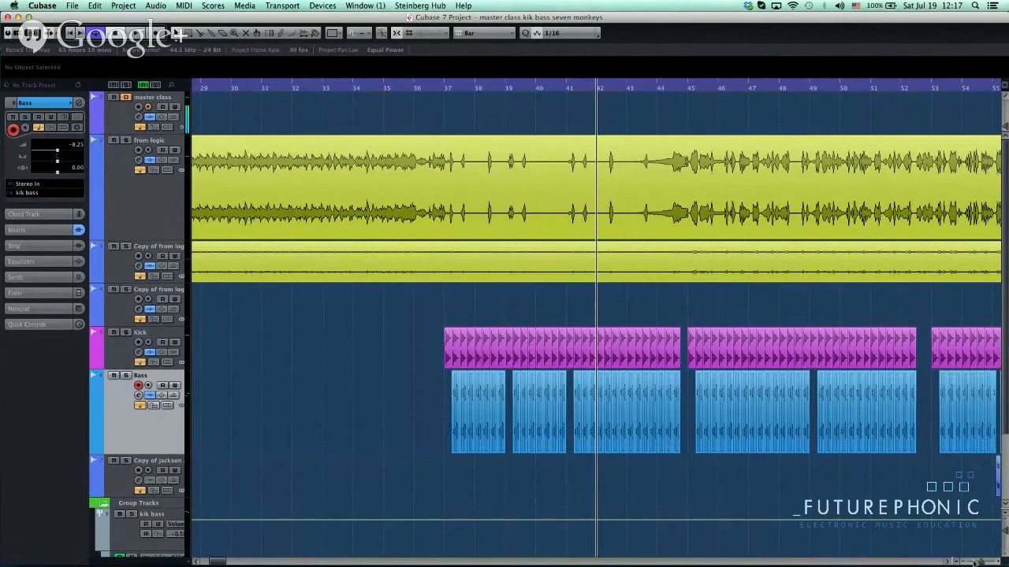
Review where the kick and bass sections enter and drop out across the whole arrangement.
drag(980, 562, 945, 562)
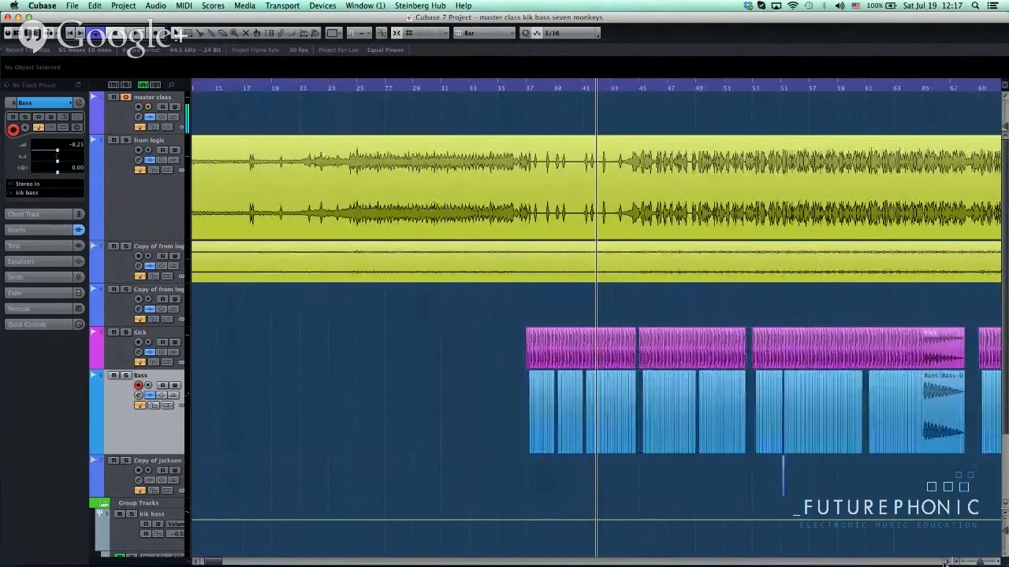
scroll(394, 329, right, 10)
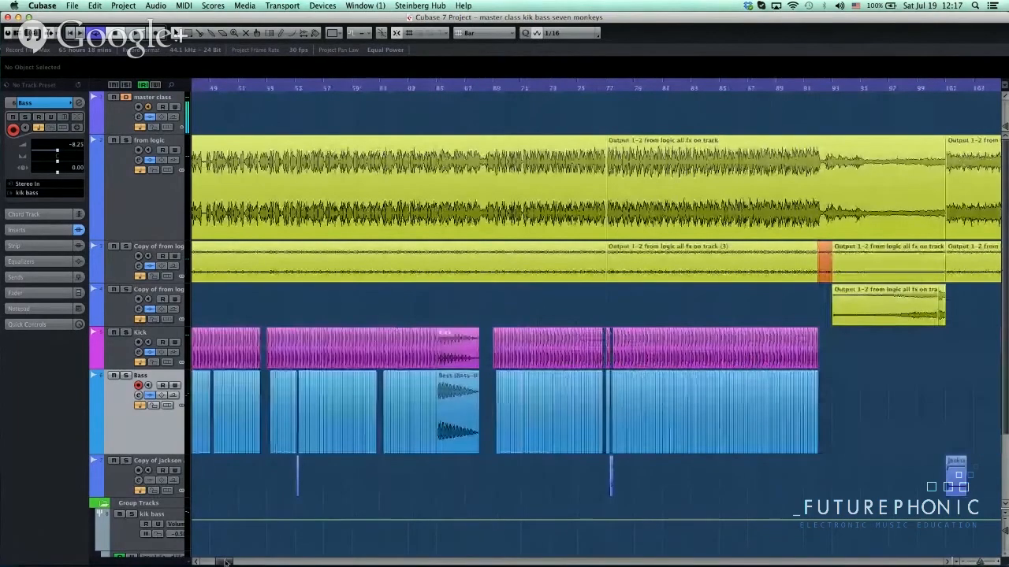
scroll(226, 562, right, 5)
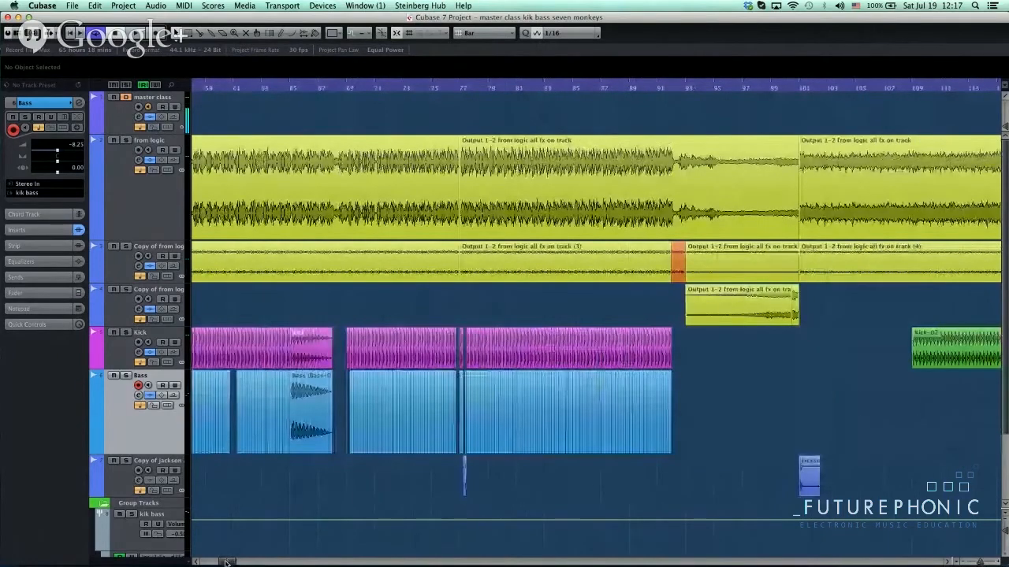
scroll(367, 213, left, 10)
mouse_move(309, 86)
mouse_down()
mouse_move(311, 146)
mouse_move(315, 87)
mouse_up()
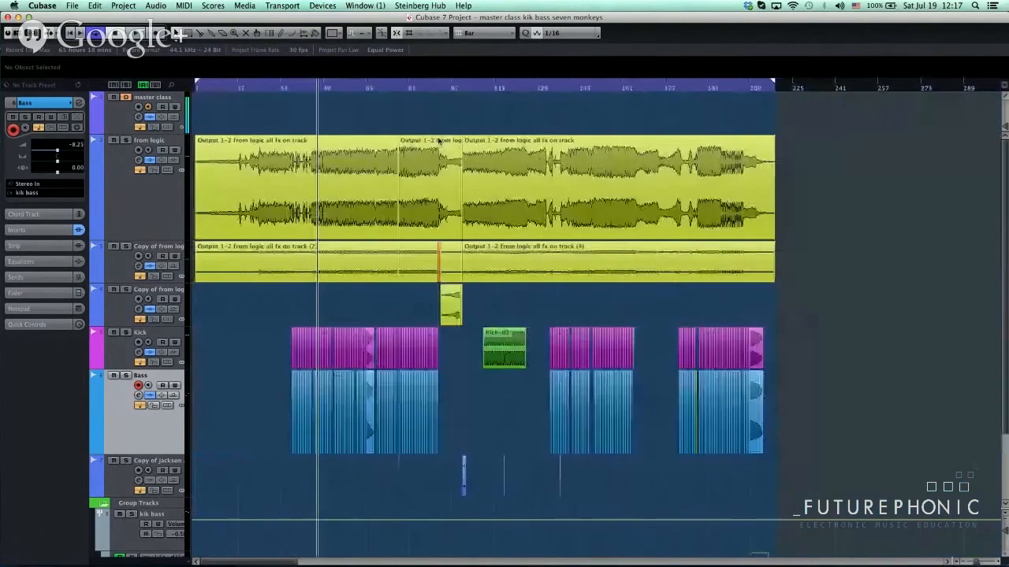
Select the from logic events, enlarge the first Copy of from logic track and select the events on that copy.
click(364, 191)
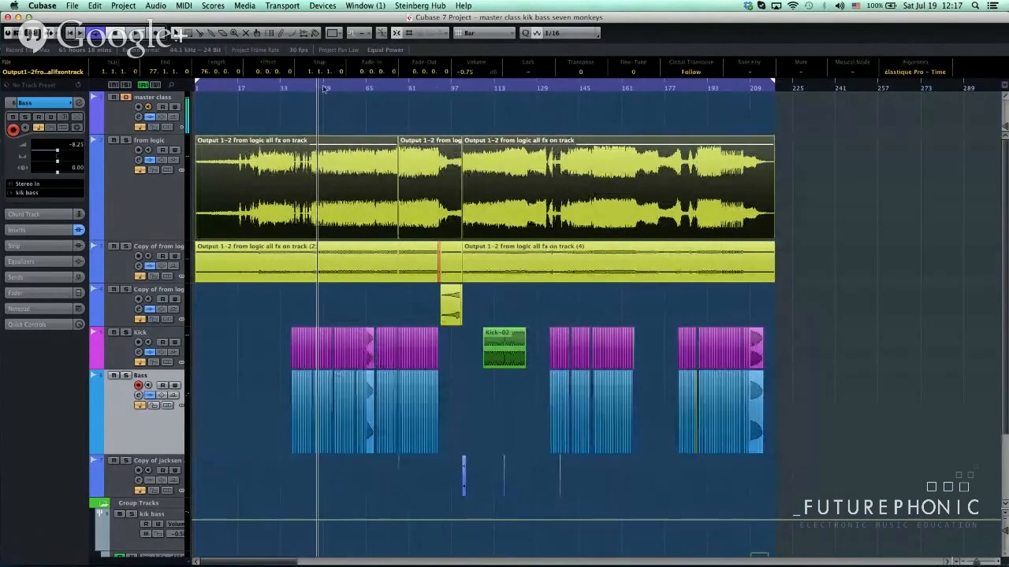
click(110, 282)
drag(111, 283, 118, 294)
drag(143, 356, 144, 356)
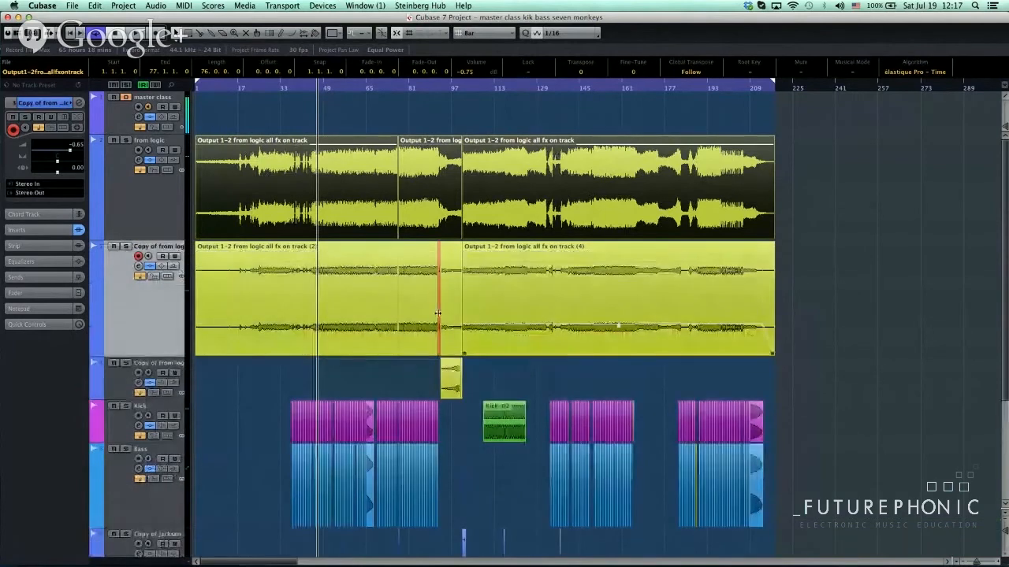
click(418, 242)
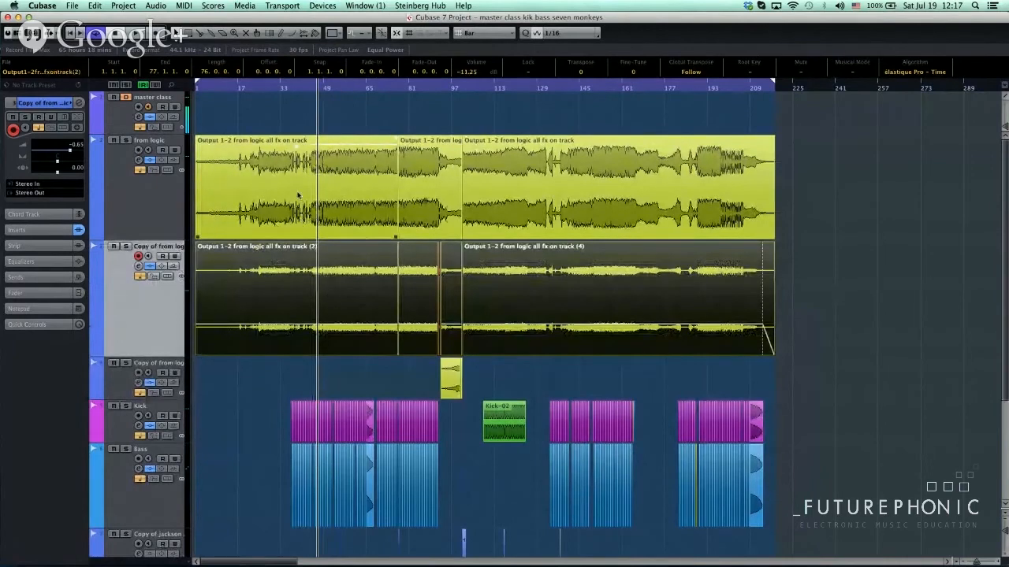
Listen to the mix from about bar 50 and inspect the copied from logic events around bar 77.
click(330, 88)
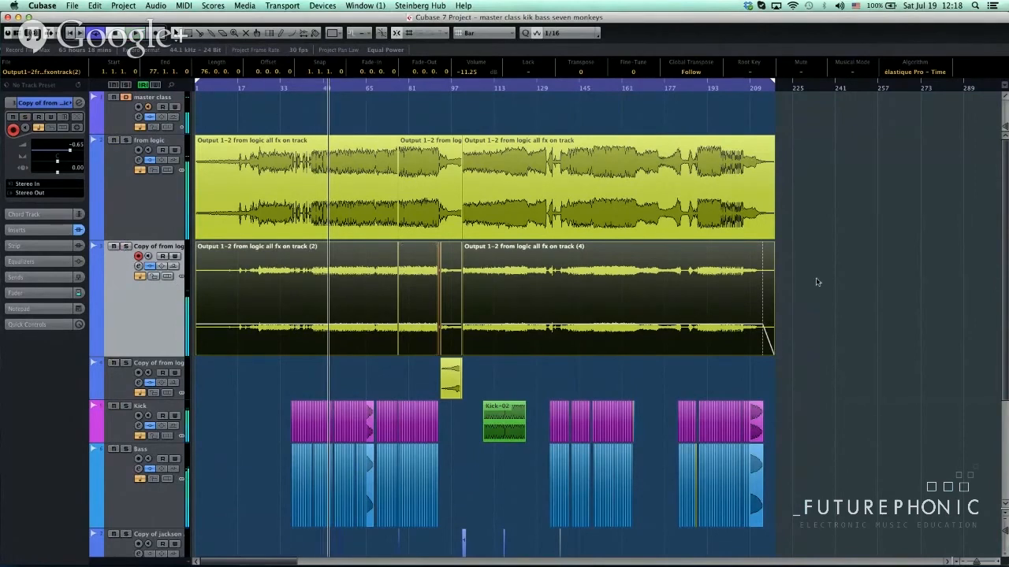
click(332, 302)
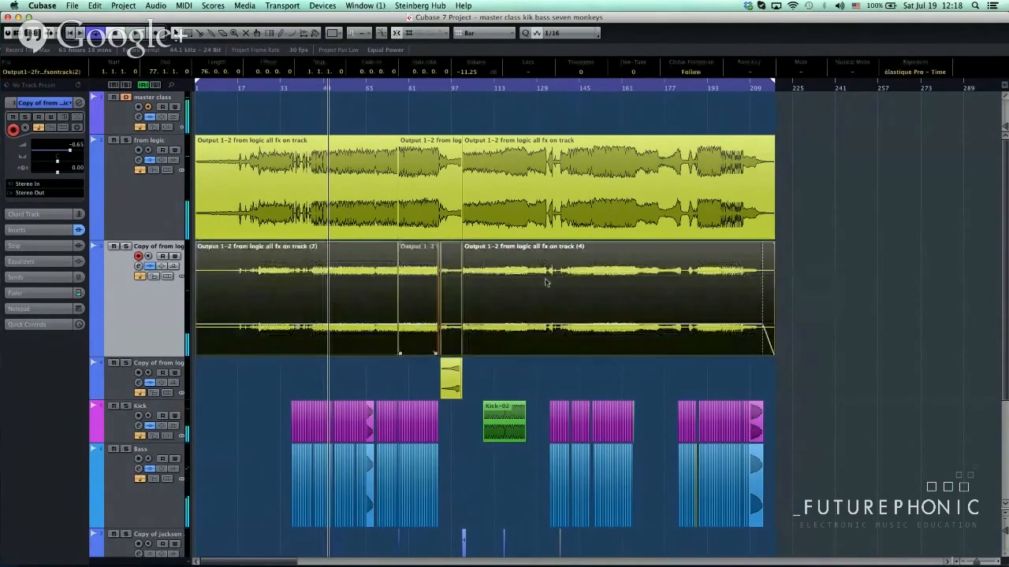
drag(820, 297, 412, 284)
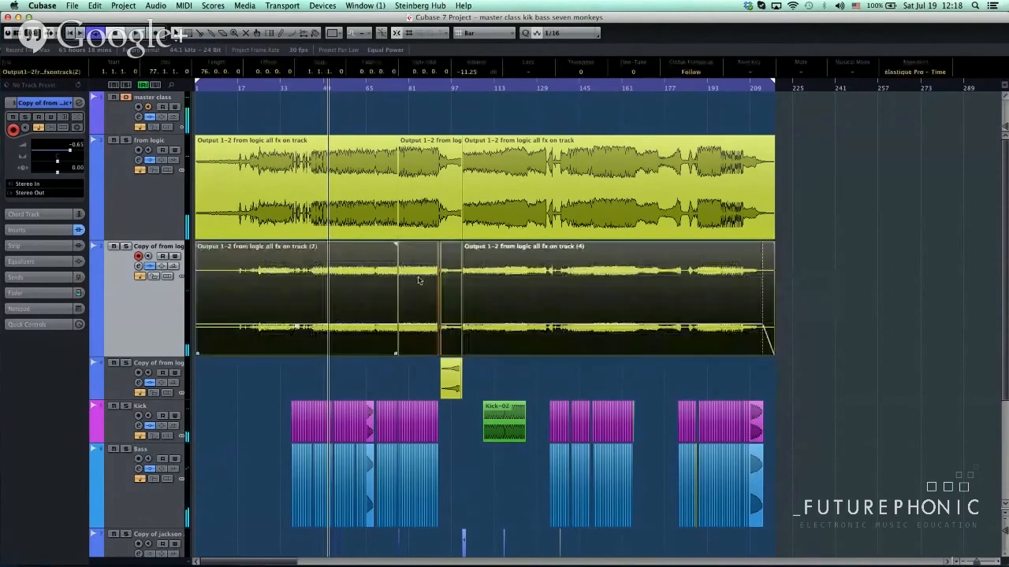
click(397, 88)
key(h)
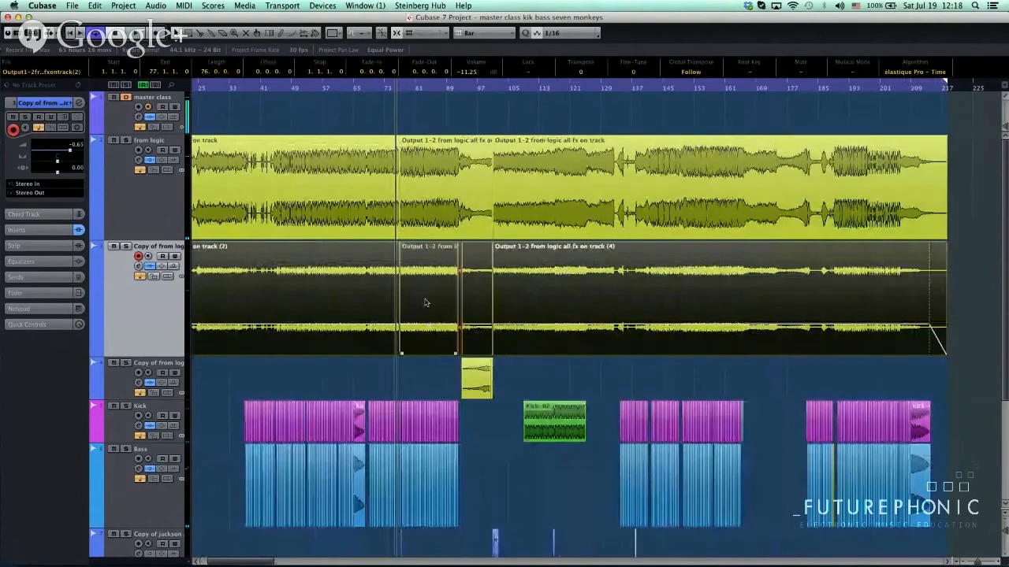
Deselect the copied events, focus on the section around bar 42, and select and enlarge the Kick track.
click(231, 379)
scroll(230, 380, left, 5)
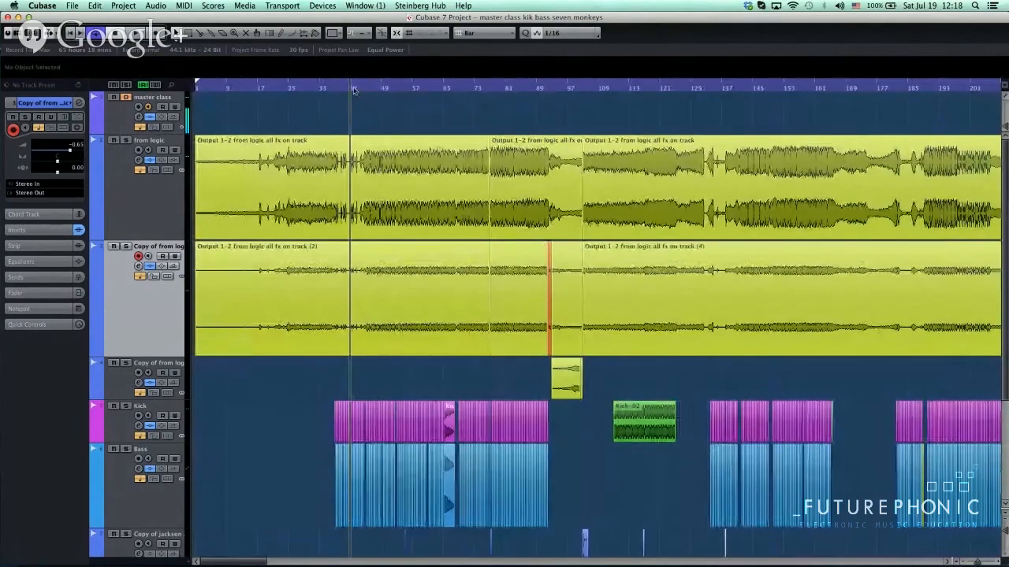
key(h)
key(h)
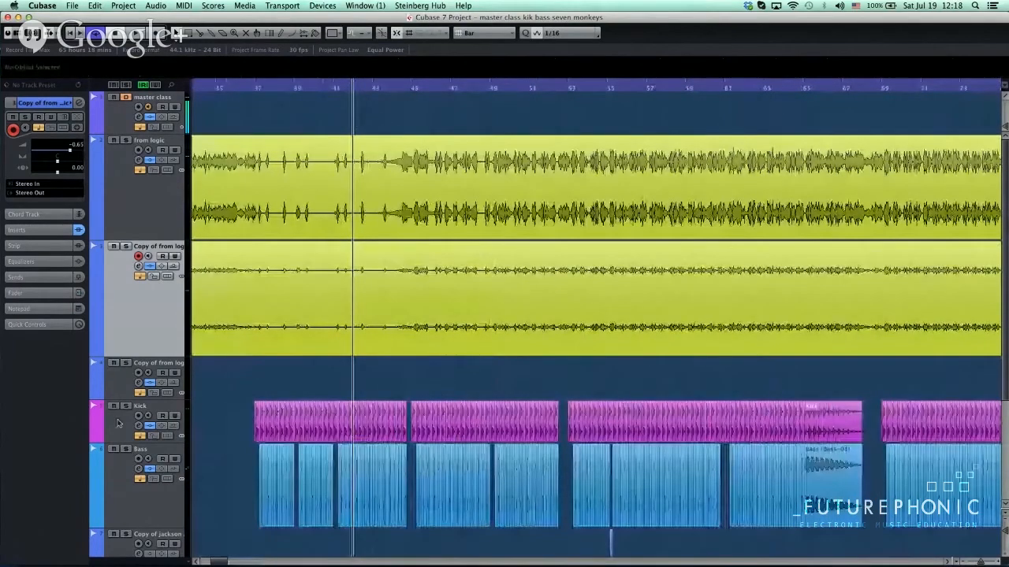
click(117, 424)
scroll(360, 228, down, 1)
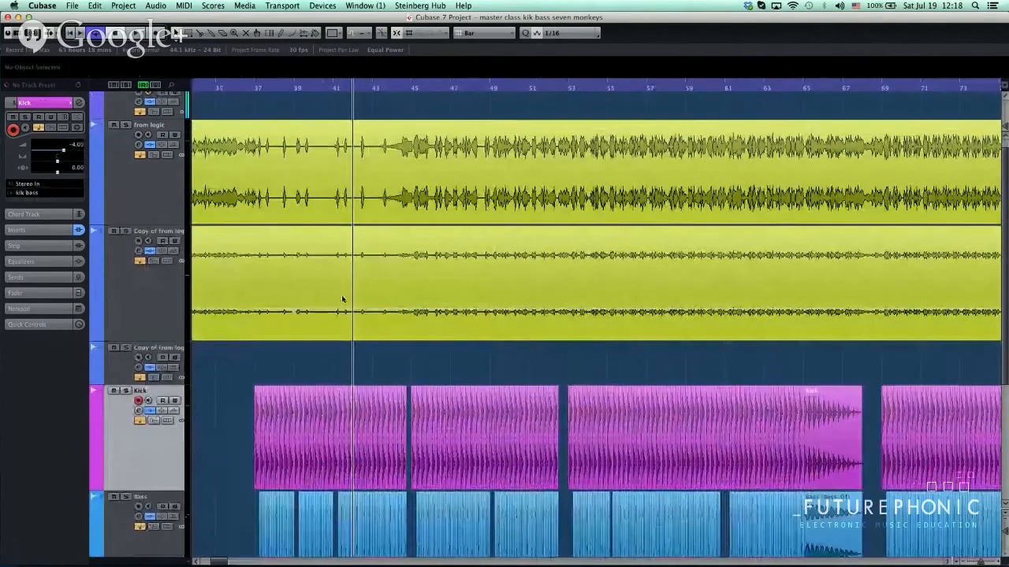
Examine the individual kick and bass events around bar 39 and place the playback position at bar 38.
drag(281, 90, 296, 89)
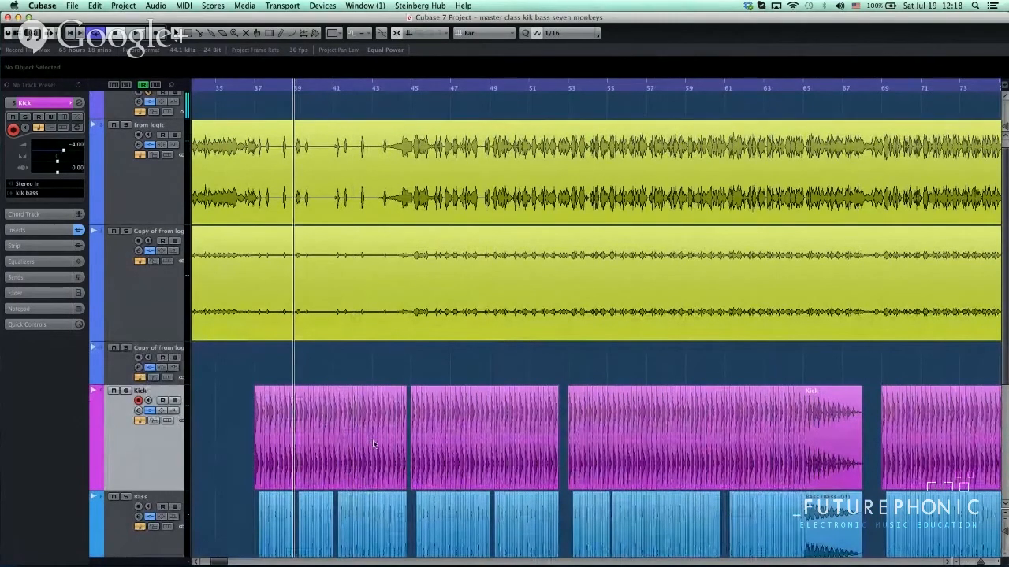
key(h)
key(h)
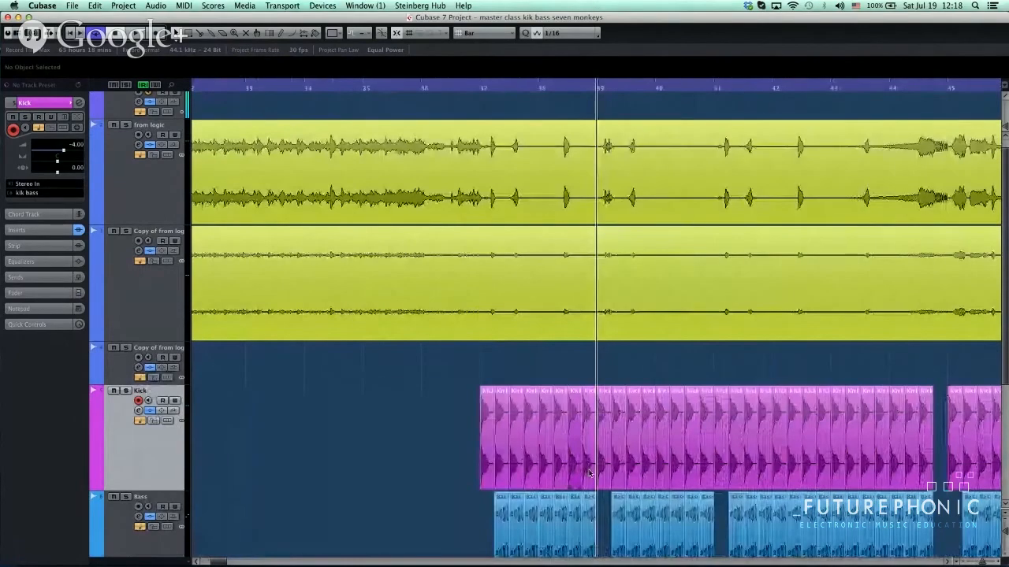
key(h)
scroll(352, 476, right, 5)
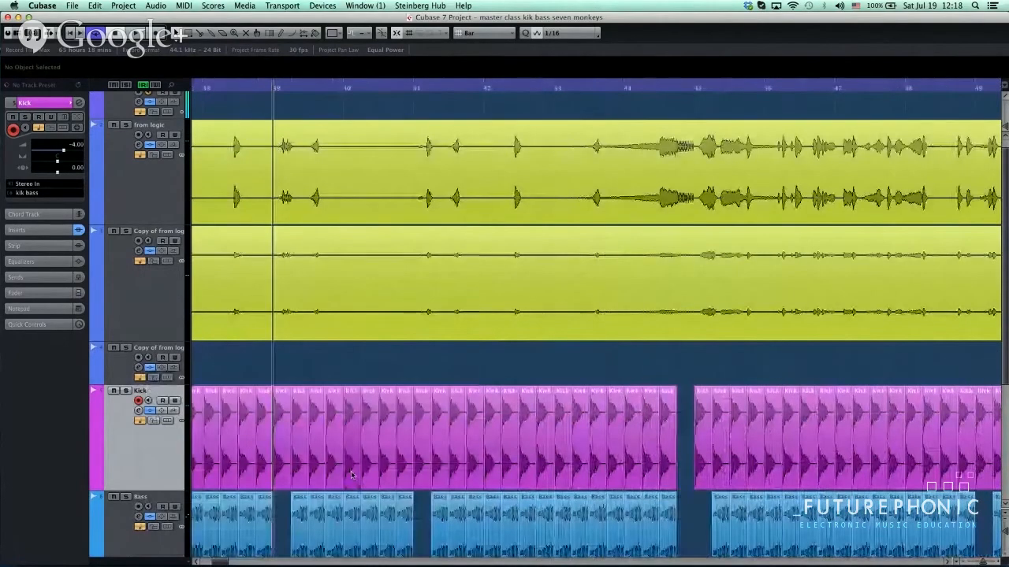
scroll(237, 374, left, 3)
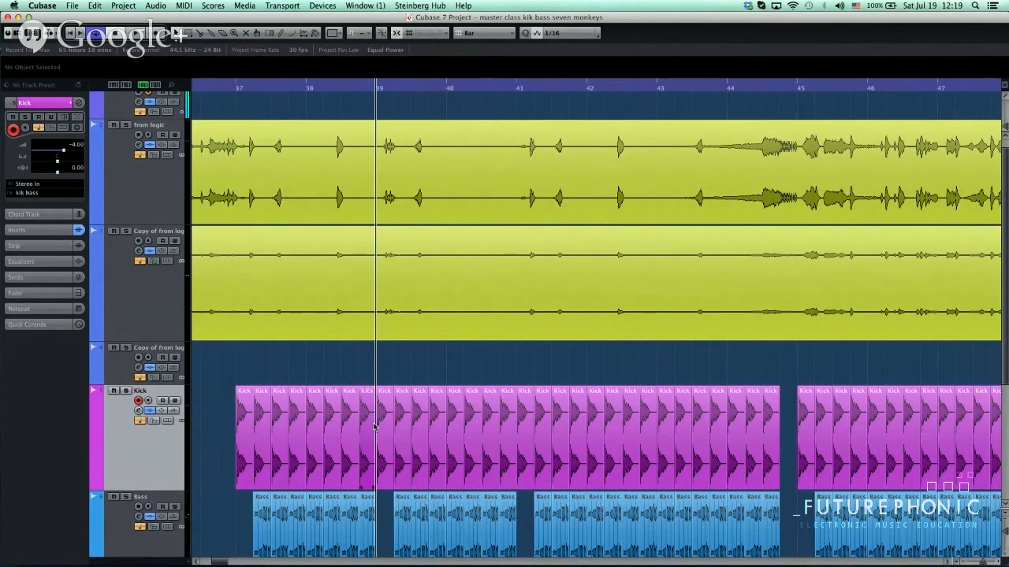
click(306, 91)
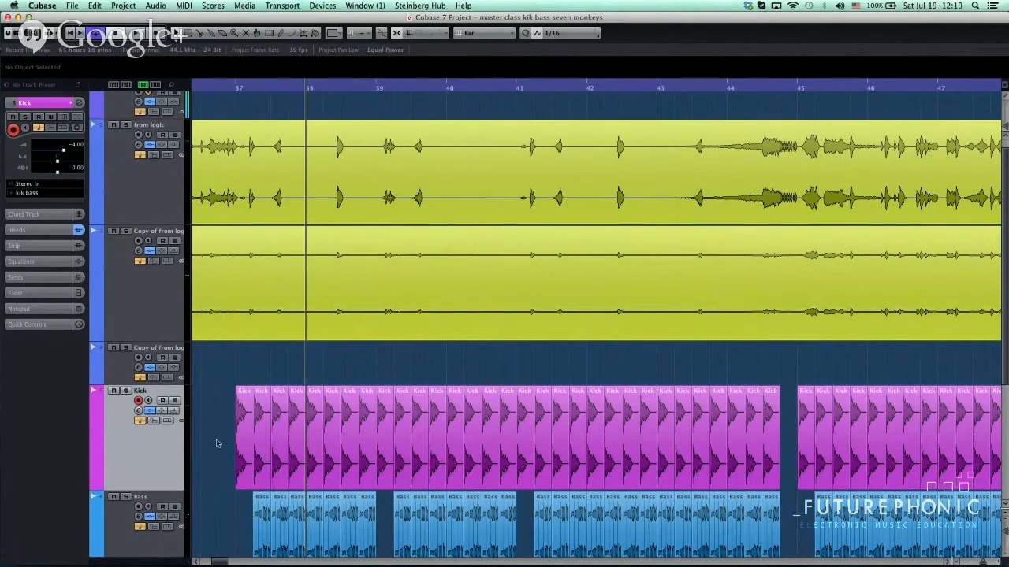
Select the Kick events from bar 37 through the third beat of bar 39 on the Kick track.
click(316, 463)
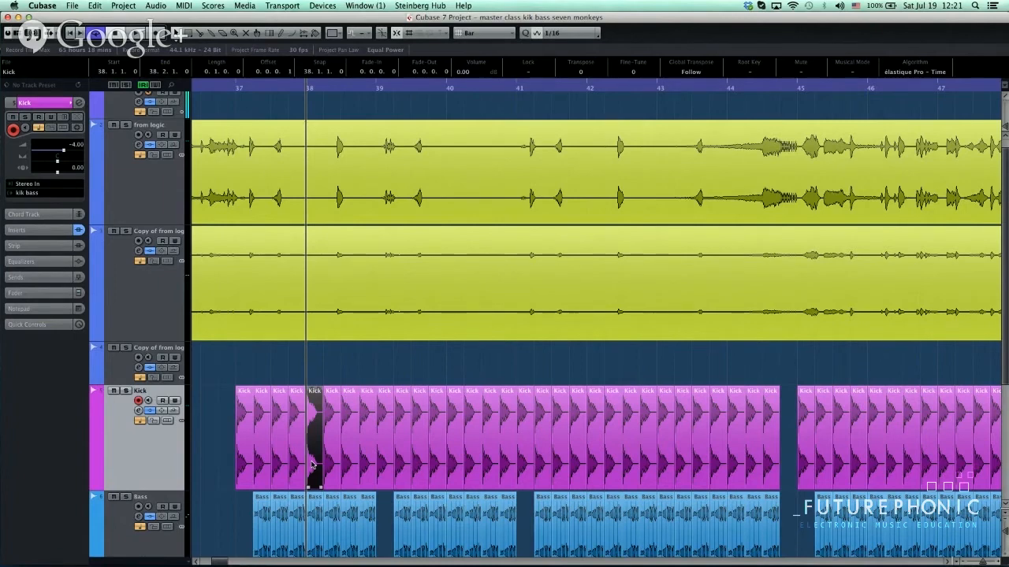
click(230, 434)
drag(222, 433, 455, 454)
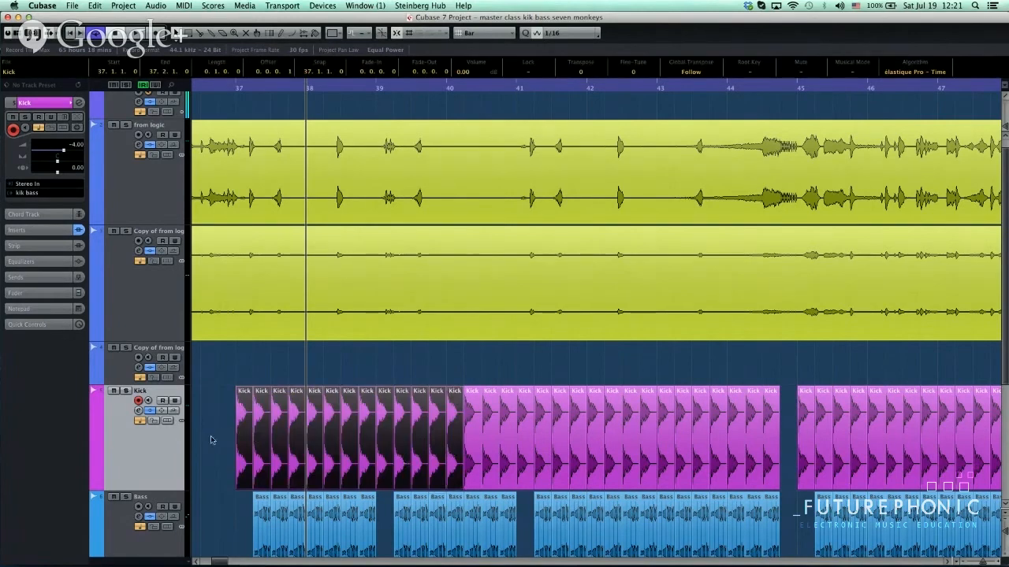
drag(211, 439, 415, 460)
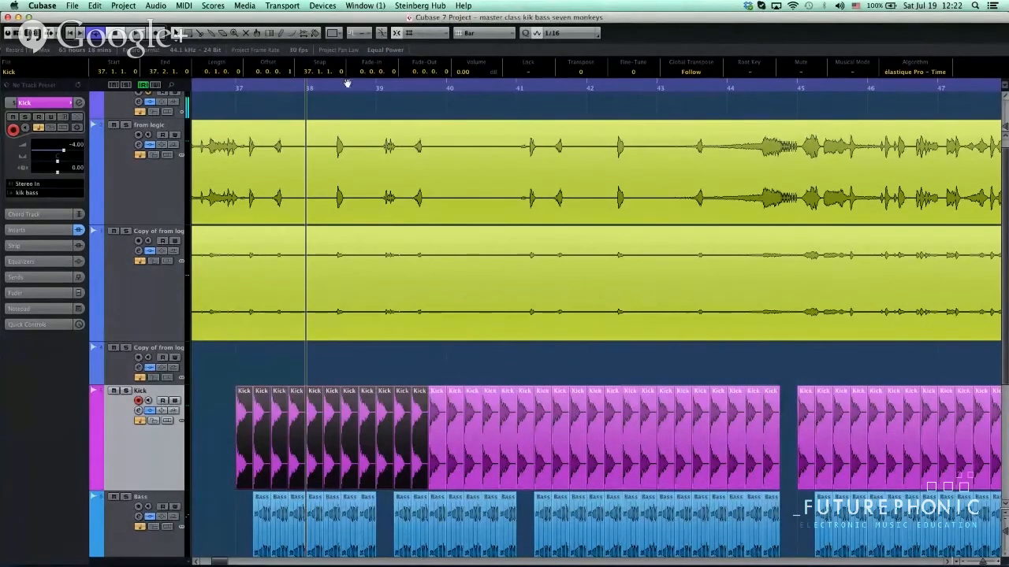
Open the Kick track's channel settings and reposition its window over the kick and bass events.
scroll(313, 429, down, 4)
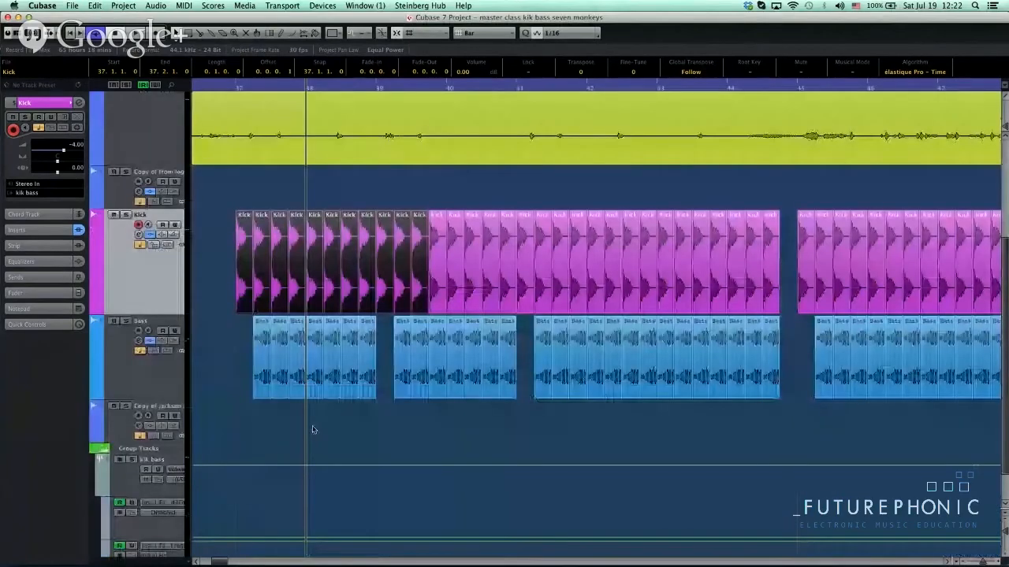
scroll(313, 429, up, 4)
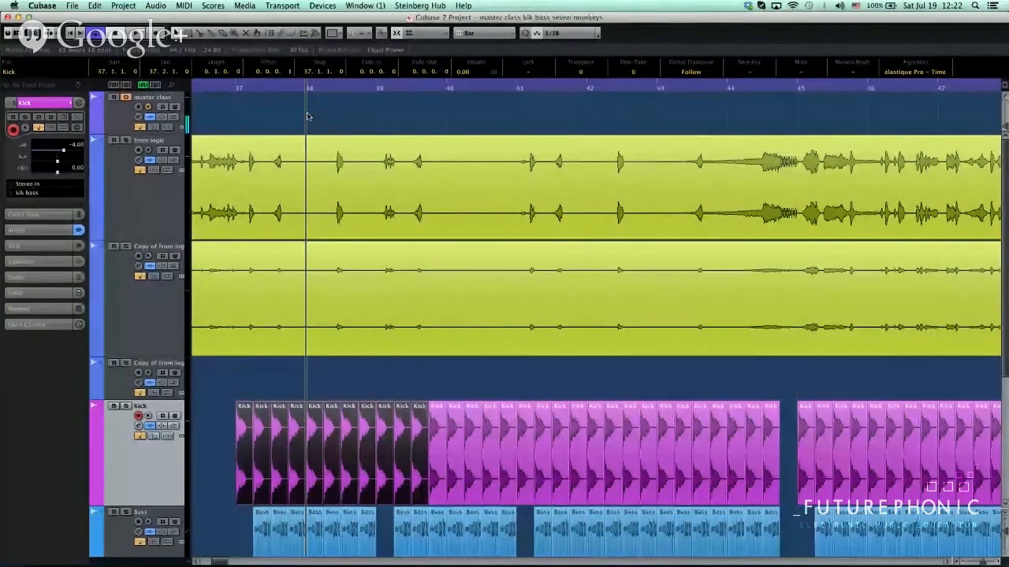
scroll(386, 319, down, 2)
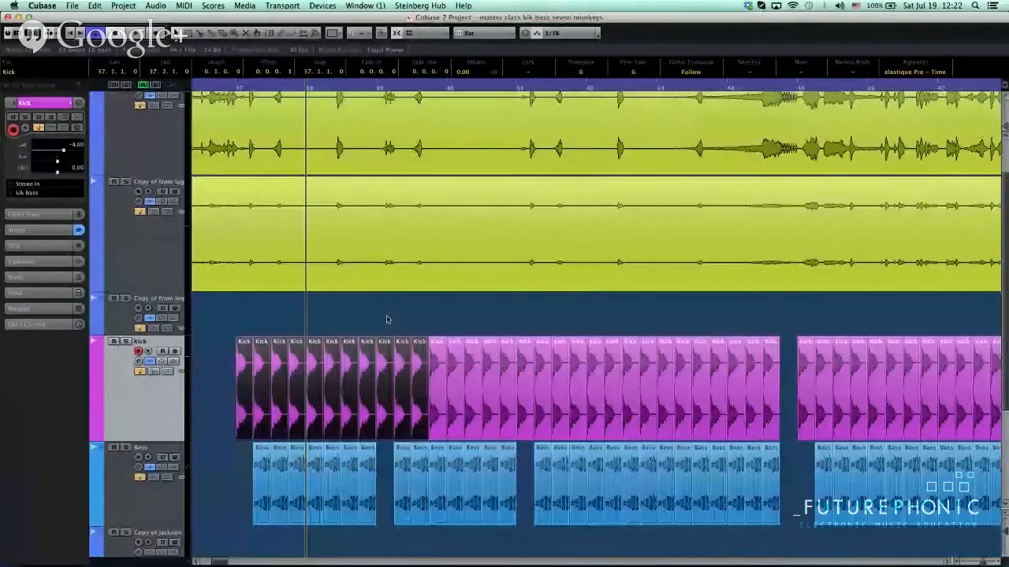
scroll(386, 319, down, 4)
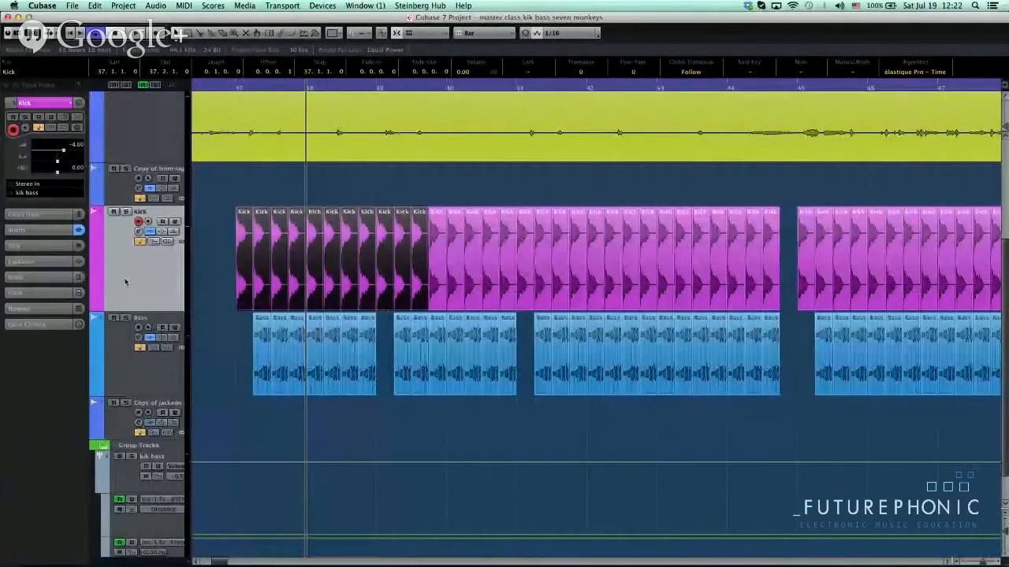
click(139, 233)
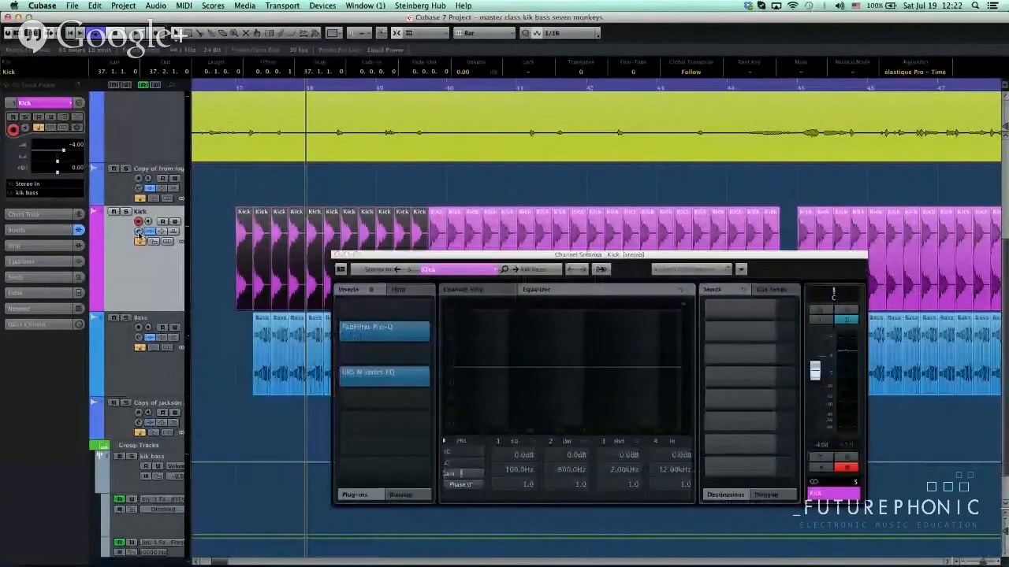
click(139, 233)
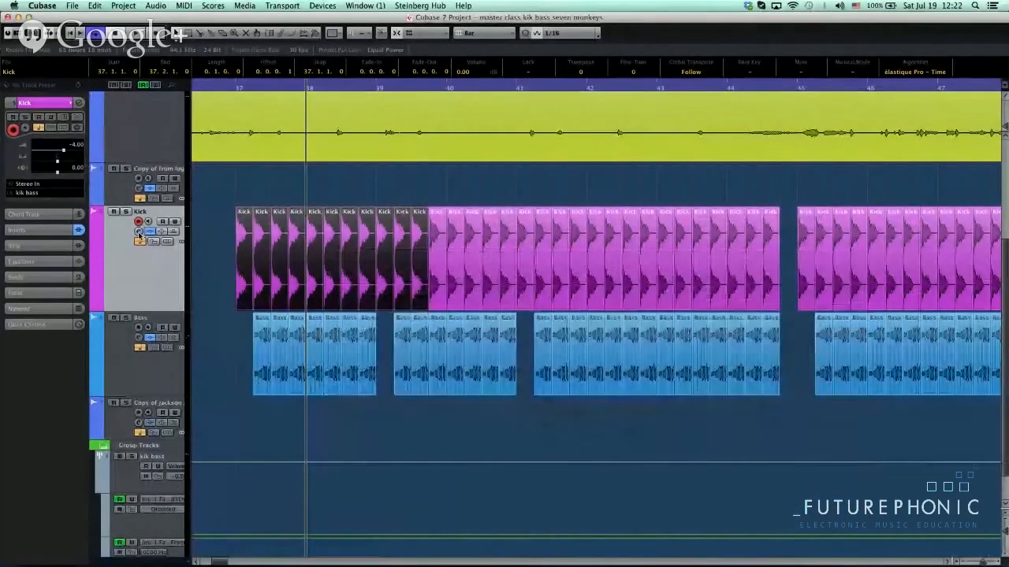
click(139, 241)
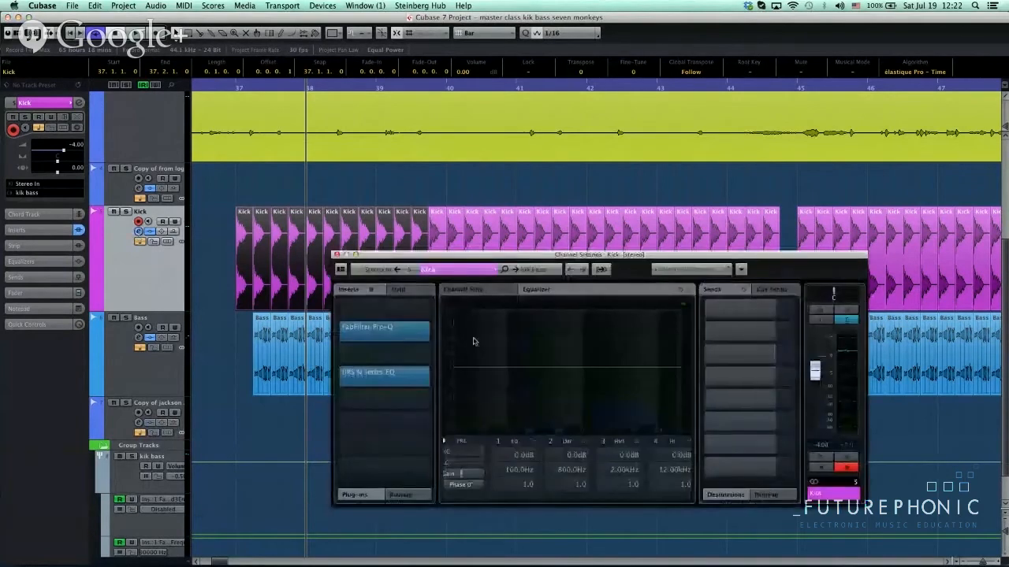
drag(384, 268, 403, 238)
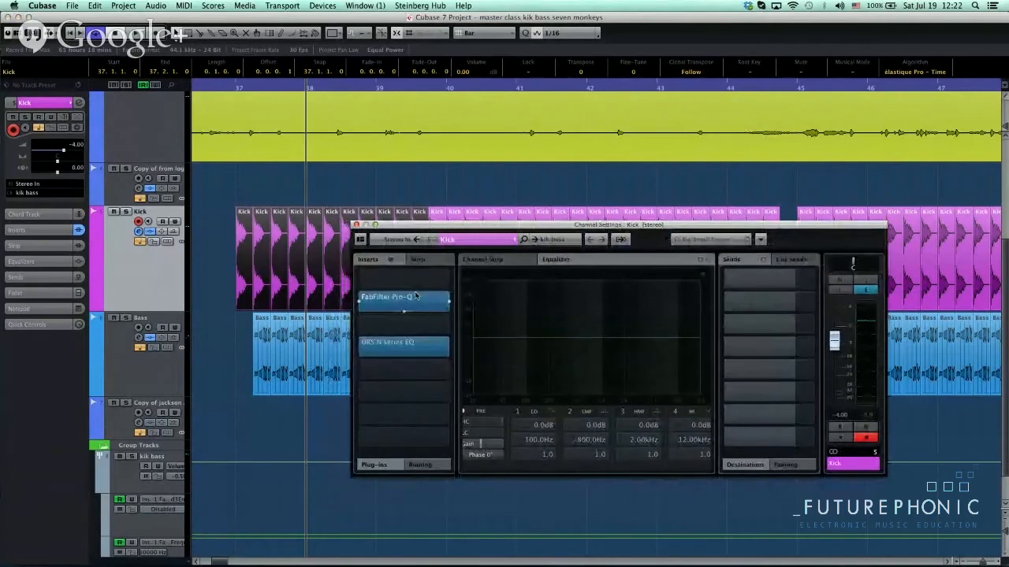
Find FabFilter Saturn by searching "fab" and load it in the Kick channel's sixth insert slot.
click(406, 393)
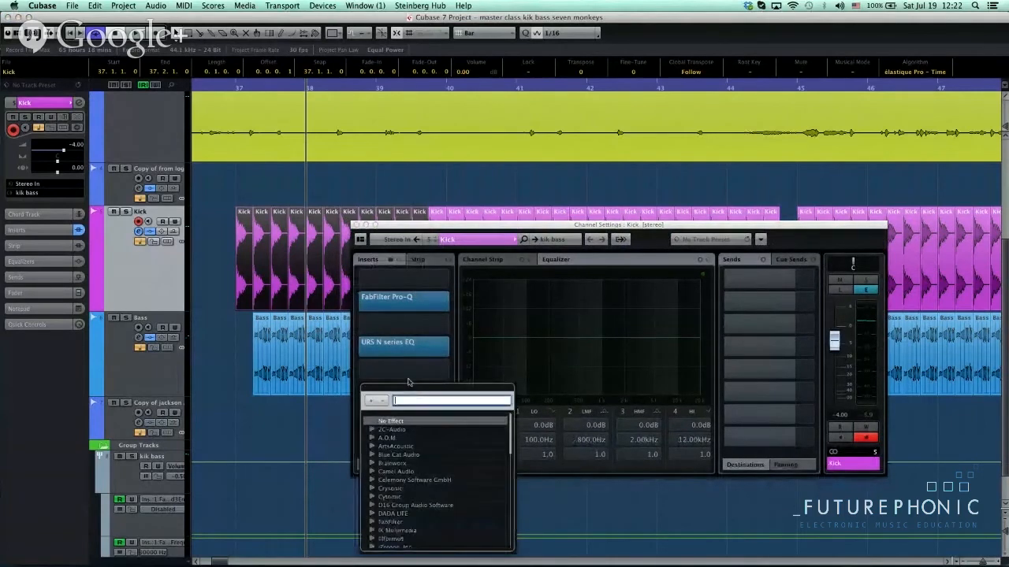
text(fab)
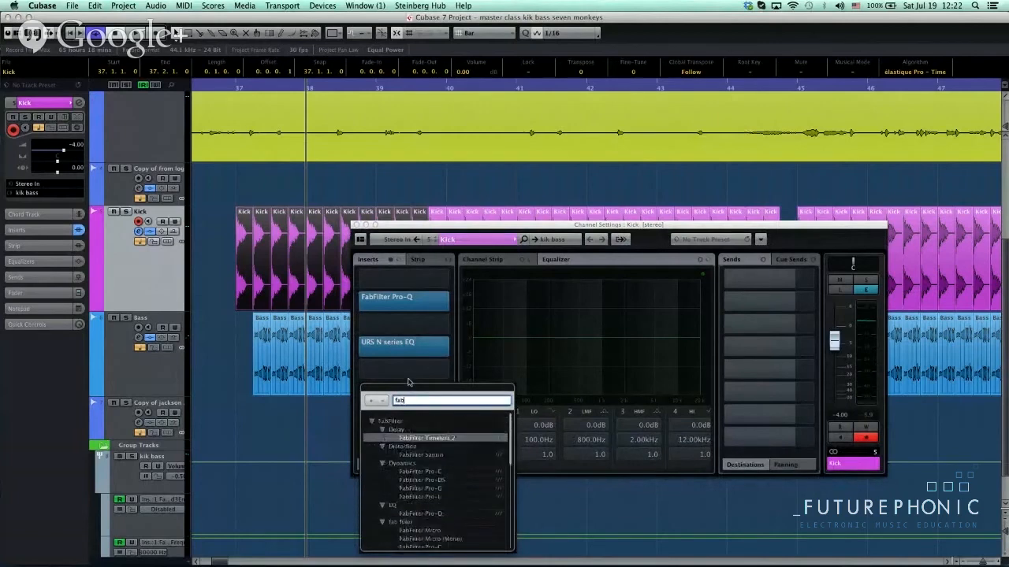
scroll(446, 510, down, 5)
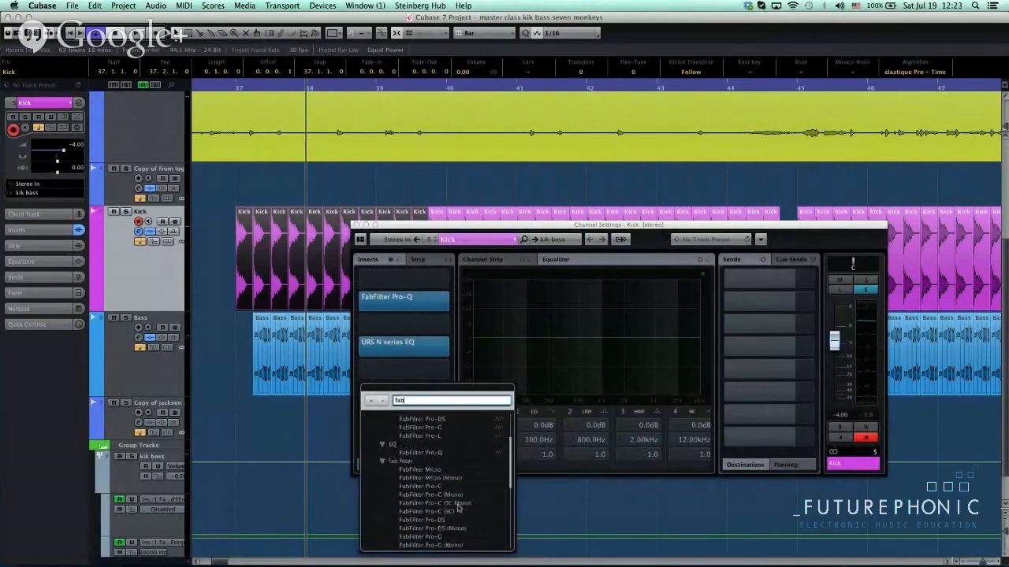
scroll(456, 511, down, 3)
click(431, 545)
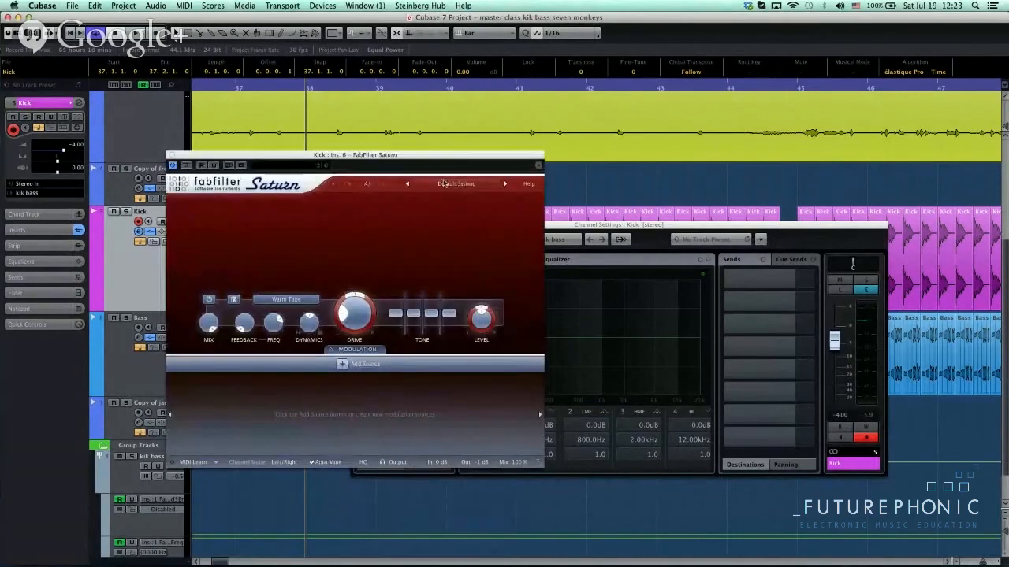
Load the Magic Mastering bM preset from Saturn's Mastering presets.
click(446, 183)
click(446, 183)
click(444, 182)
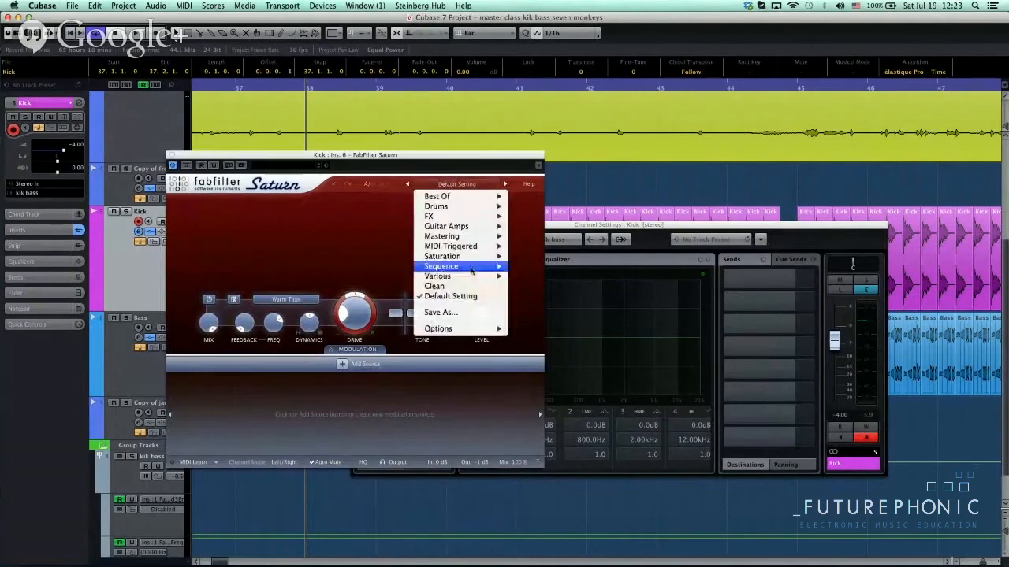
mouse_move(451, 236)
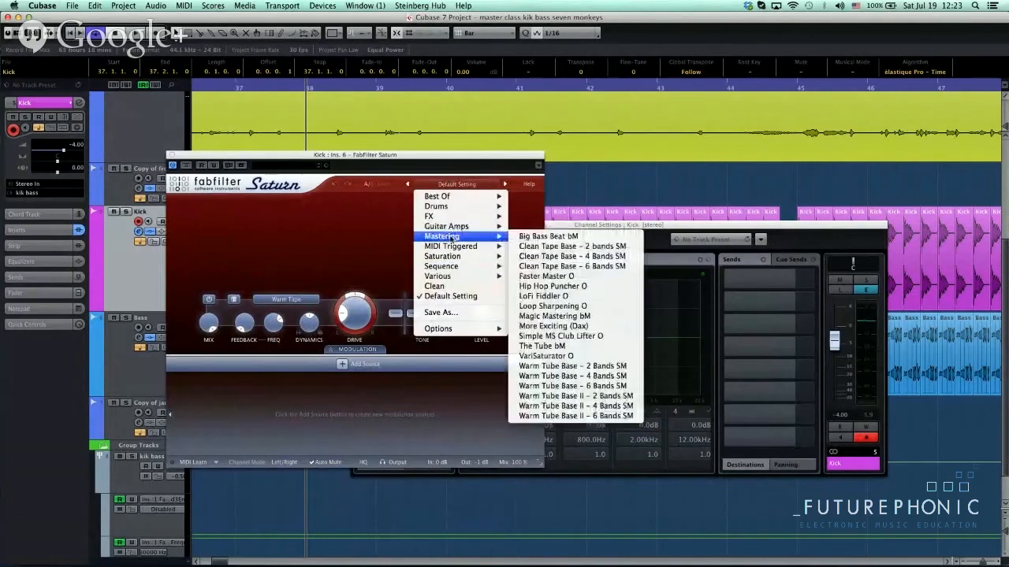
click(570, 316)
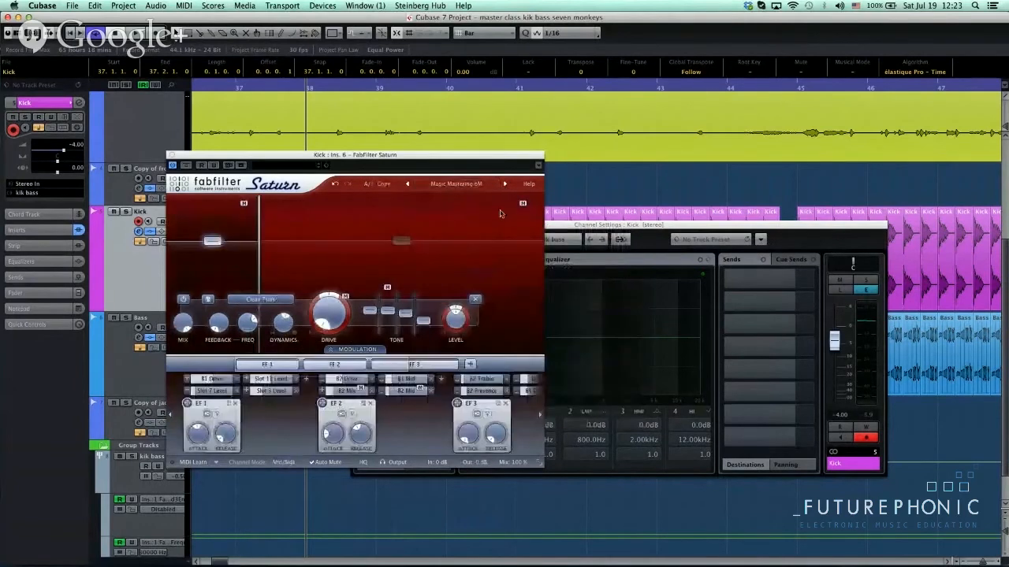
Browse through Saturn's following mastering presets and load VariSaturator O.
click(456, 186)
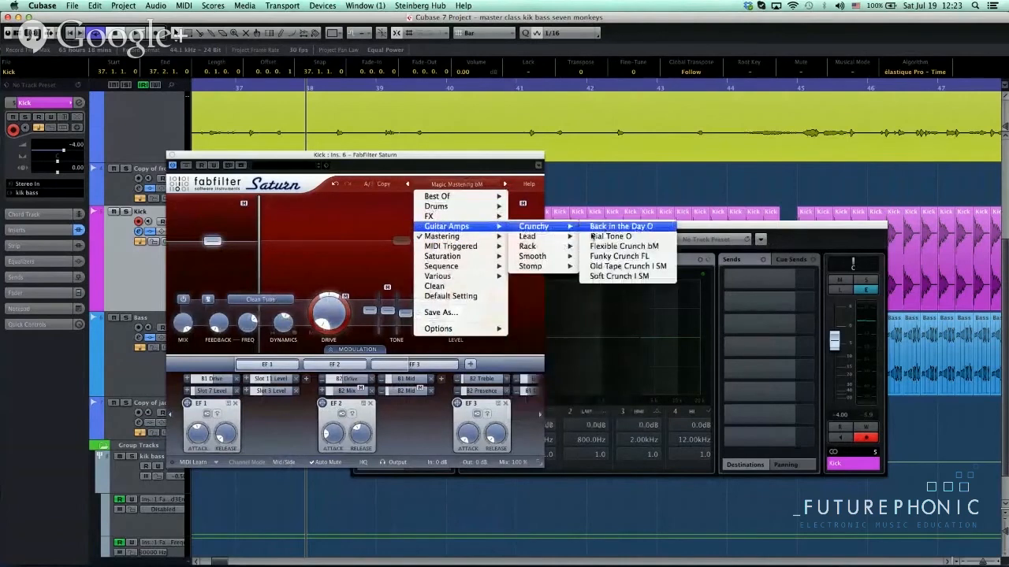
click(311, 274)
click(506, 184)
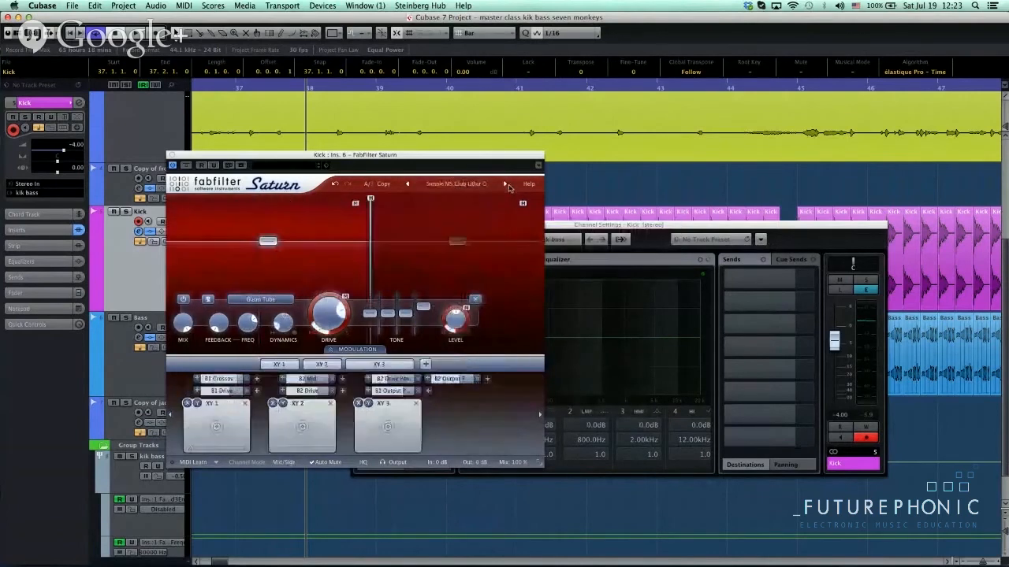
click(506, 184)
click(506, 184)
click(506, 184)
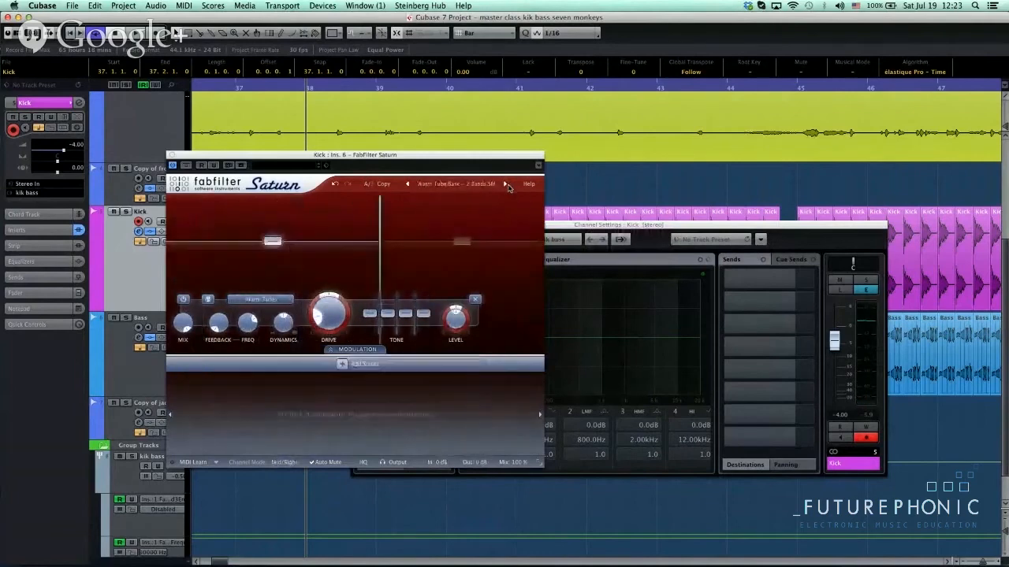
click(407, 183)
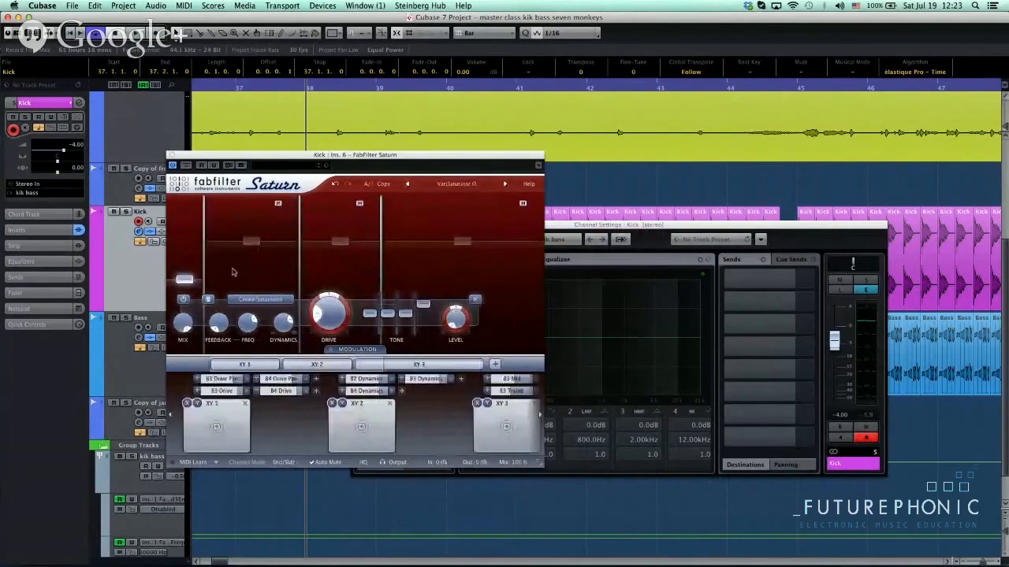
Shift Saturn's crossovers upward, with band 1's crossover at about 174 Hz and band 2's at about 630 Hz.
drag(206, 270, 493, 268)
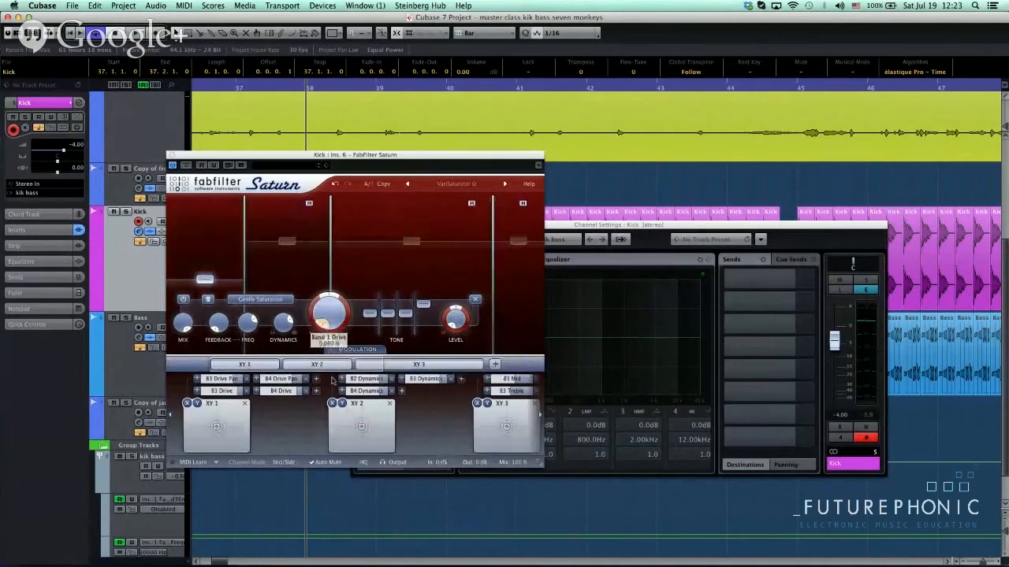
mouse_move(244, 272)
mouse_down()
mouse_move(288, 272)
mouse_move(234, 276)
mouse_up()
drag(265, 272, 284, 263)
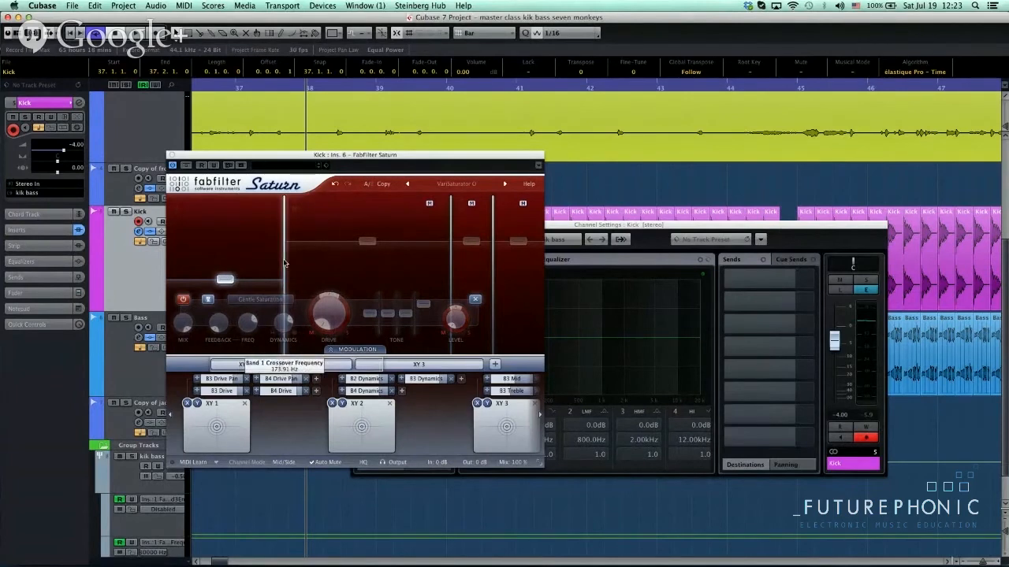
drag(451, 274, 356, 266)
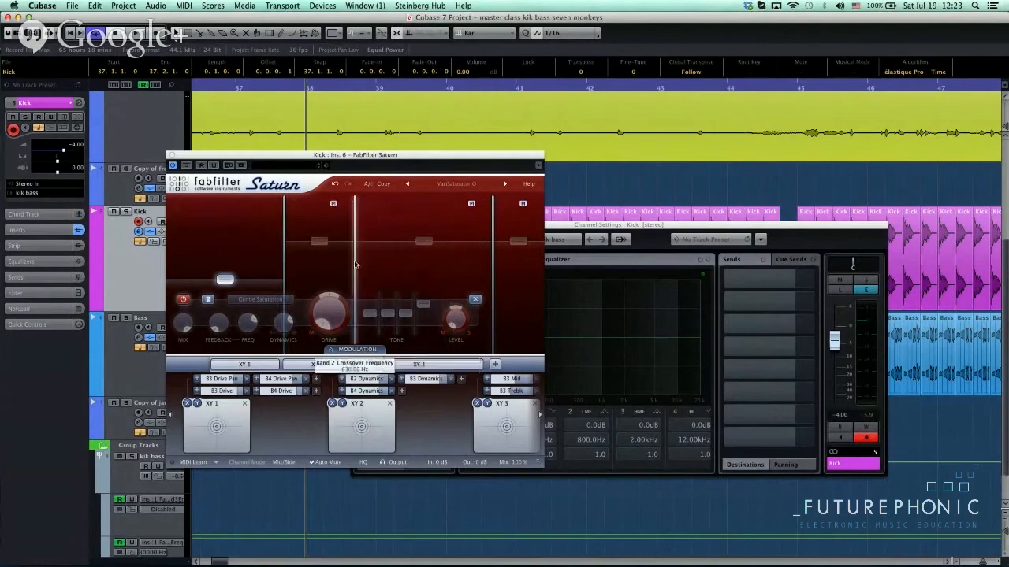
Lower band 3's presence to about 0 dB in Saturn and select band 4.
click(424, 241)
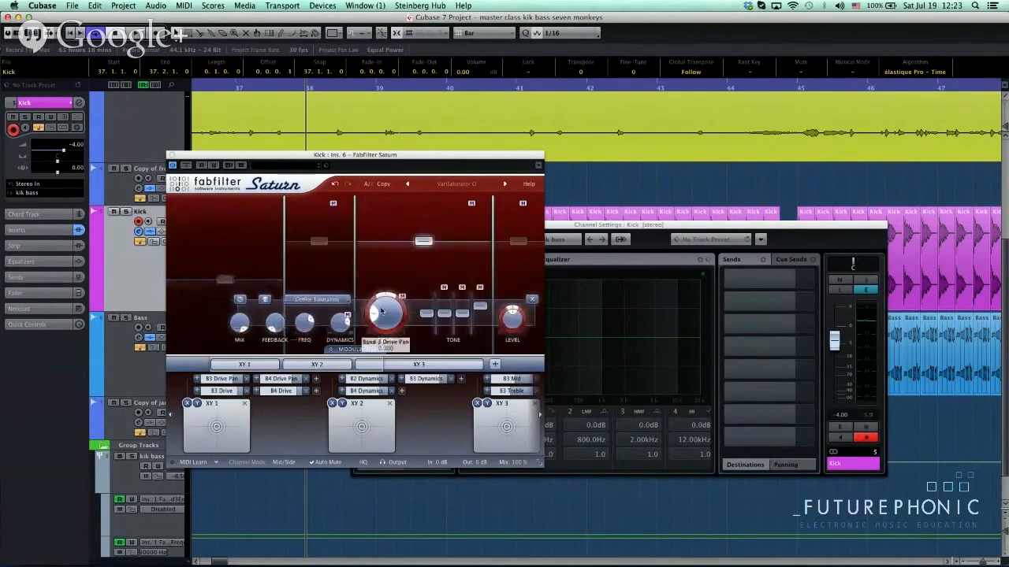
drag(480, 306, 481, 317)
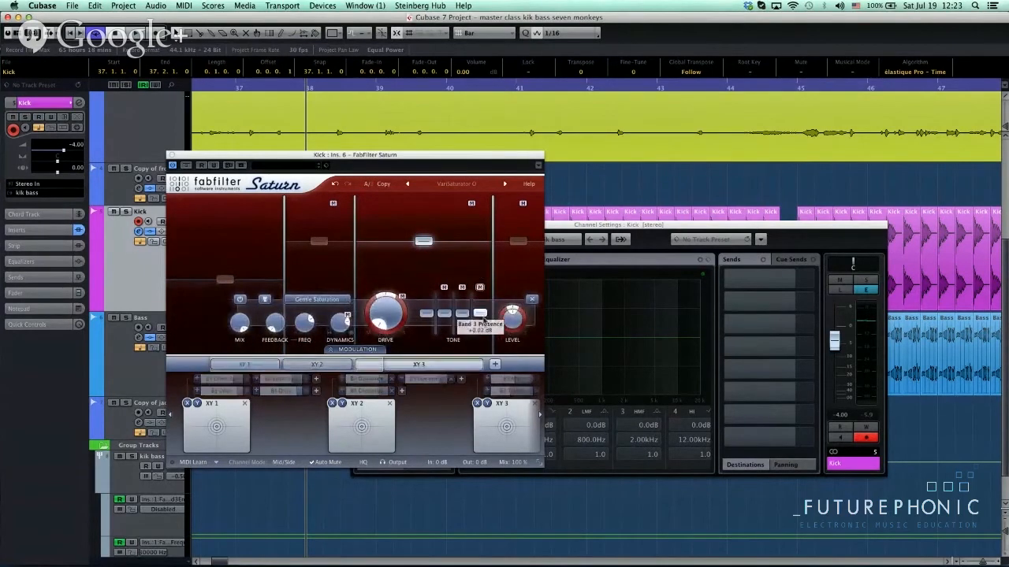
click(518, 242)
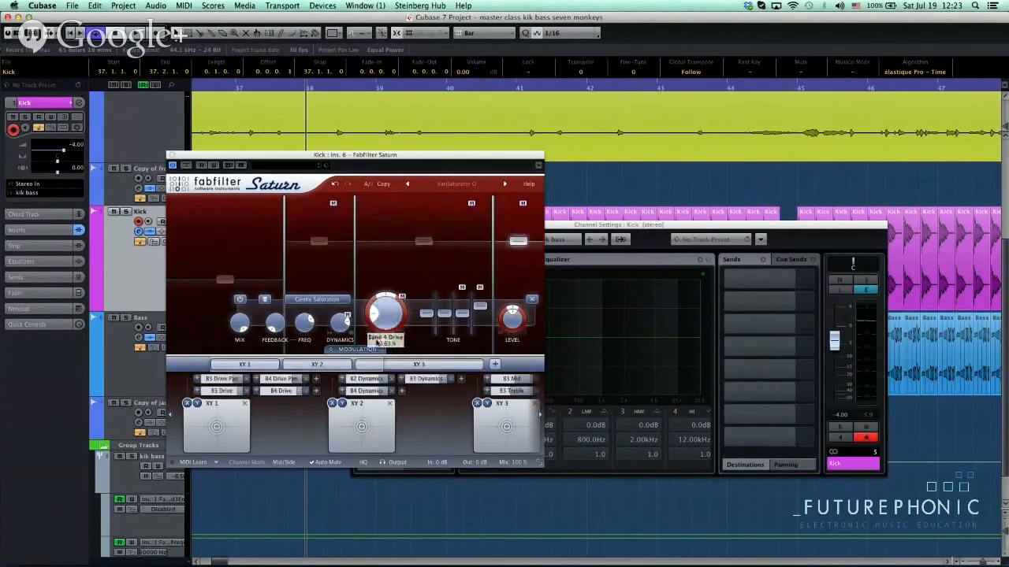
Raise Saturn's crossover frequencies, moving the highest one only slightly, and close the plug-in window.
drag(285, 260, 420, 271)
drag(493, 271, 500, 270)
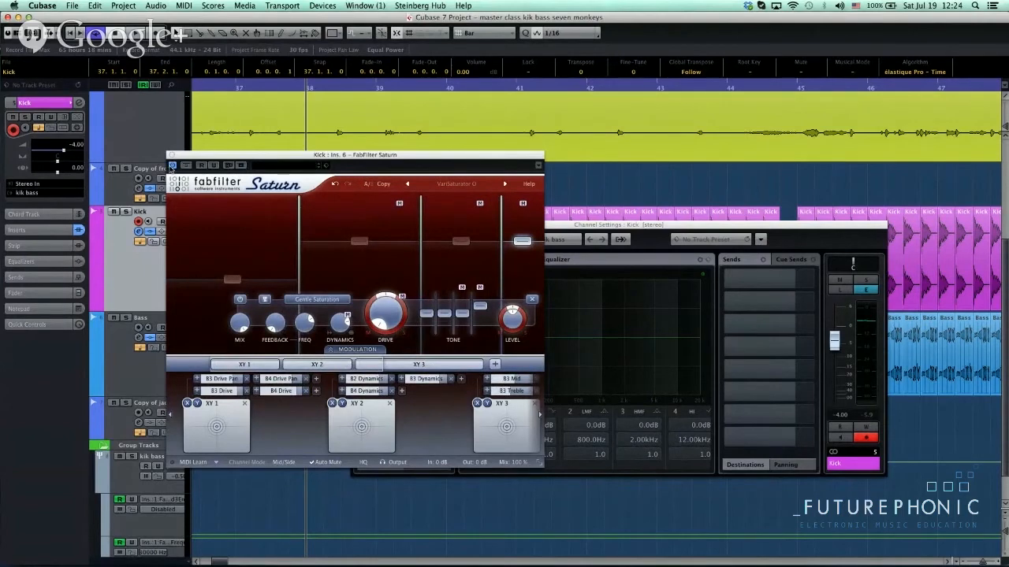
click(171, 154)
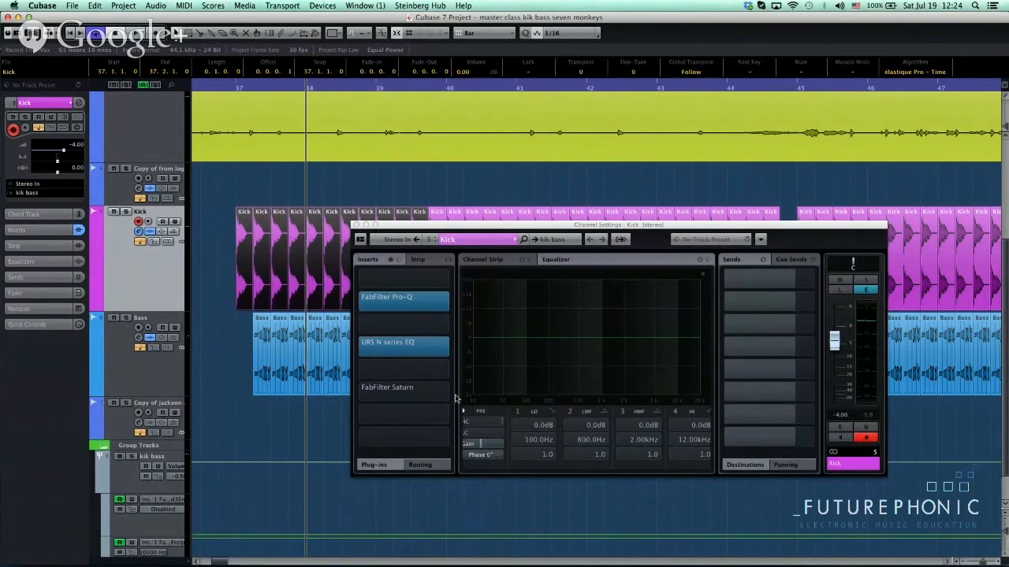
Replace FabFilter Saturn with No Effect on the Kick channel, discard its changes and close the channel settings.
click(449, 394)
click(448, 394)
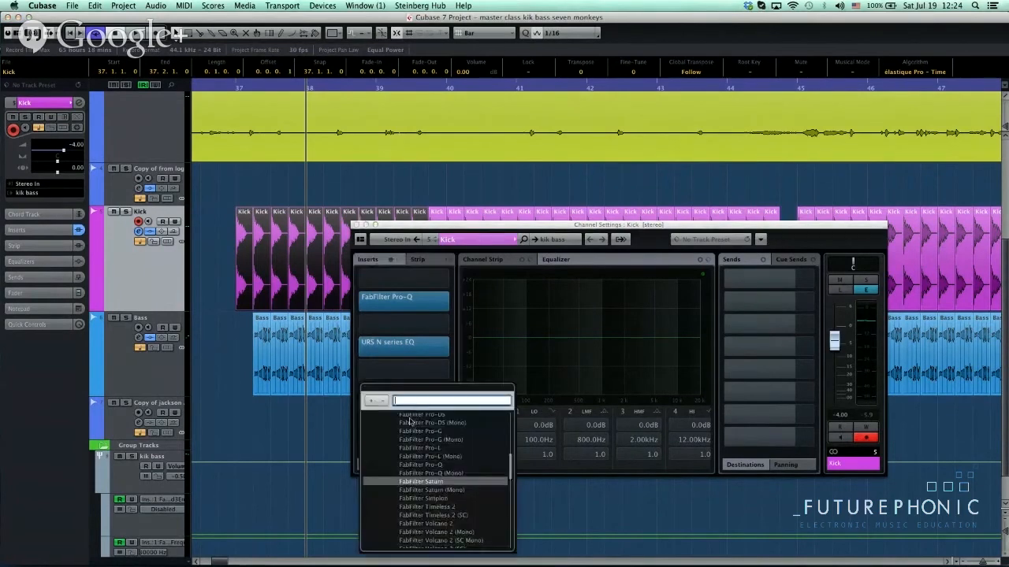
click(394, 401)
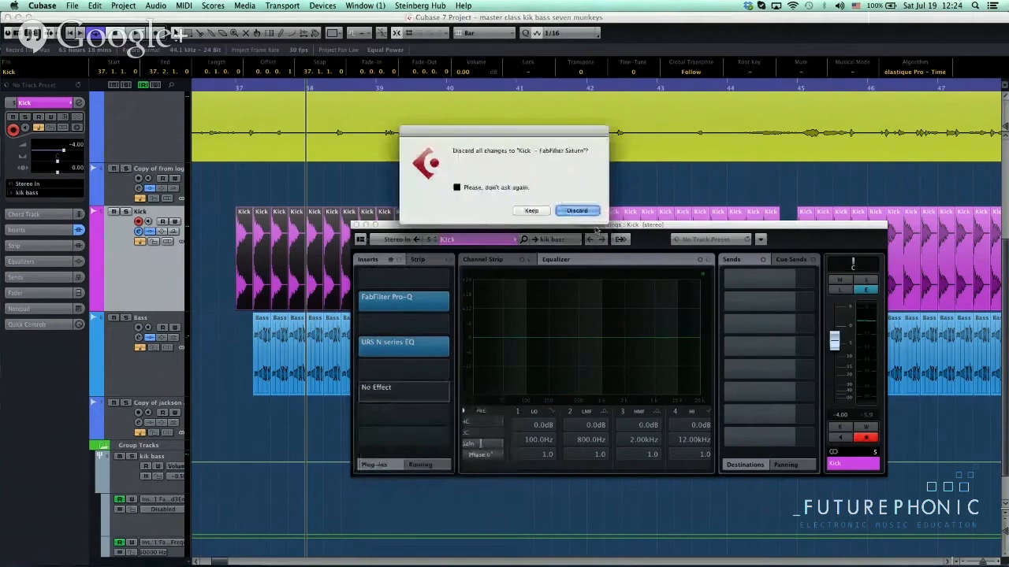
key(Return)
click(356, 224)
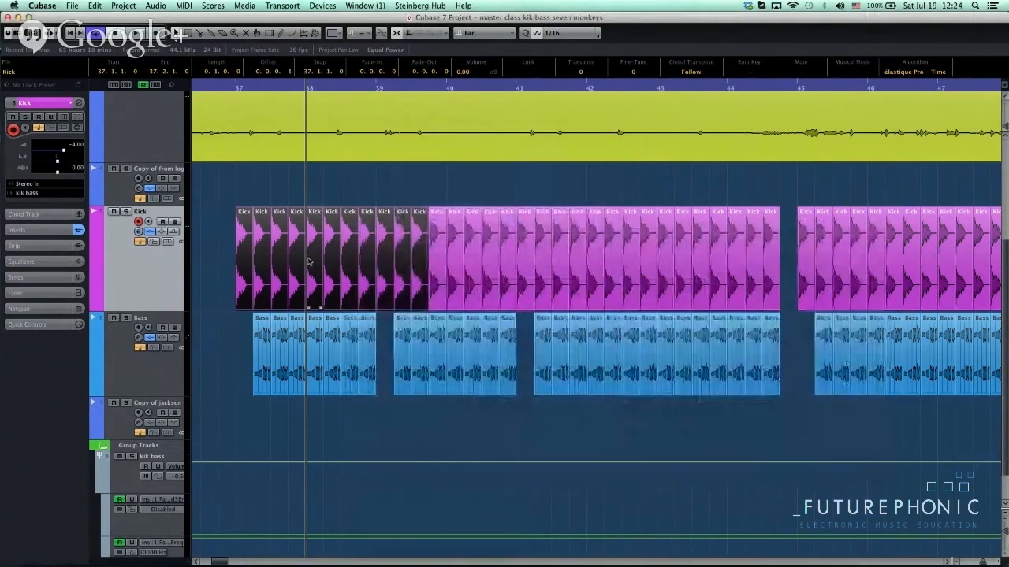
Open the Kick channel's settings and look into its FabFilter Pro-Q and URS N series EQ inserts.
click(315, 270)
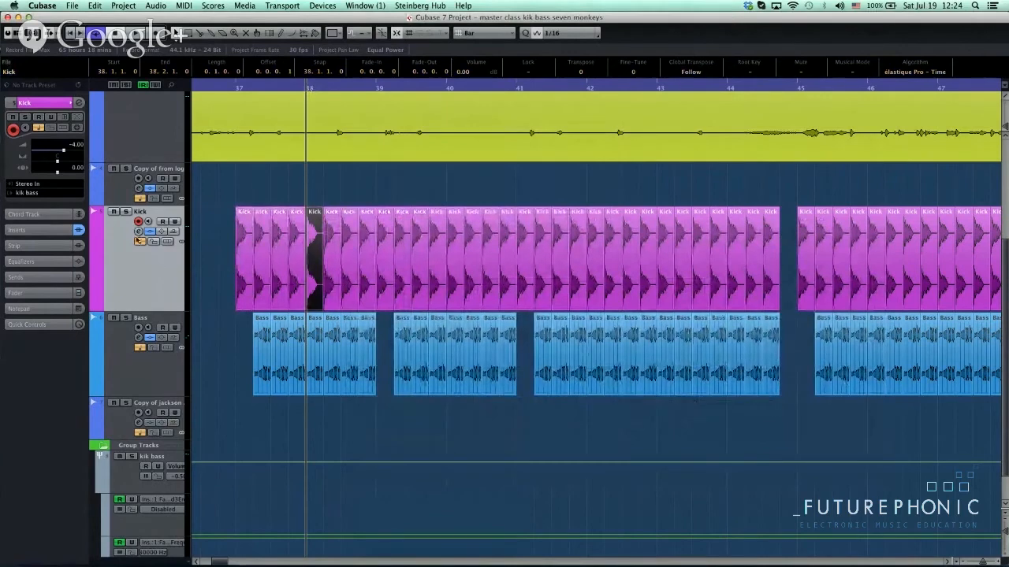
click(139, 232)
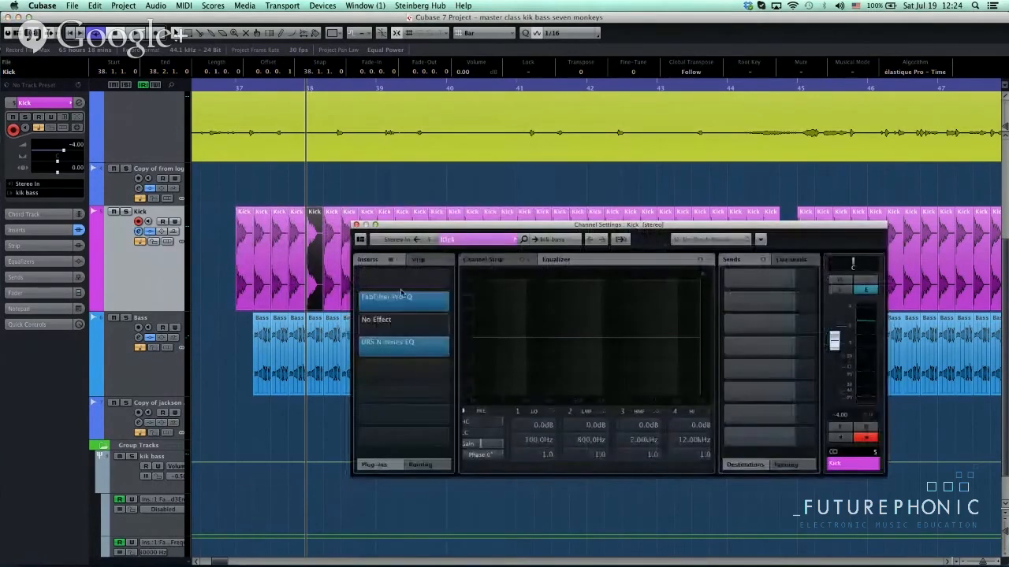
click(379, 297)
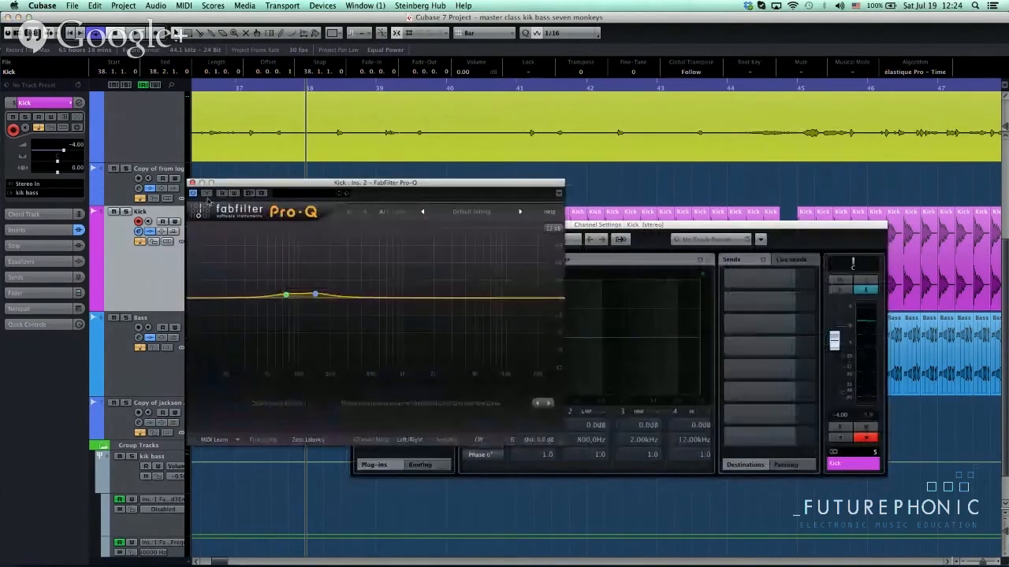
drag(295, 186, 438, 189)
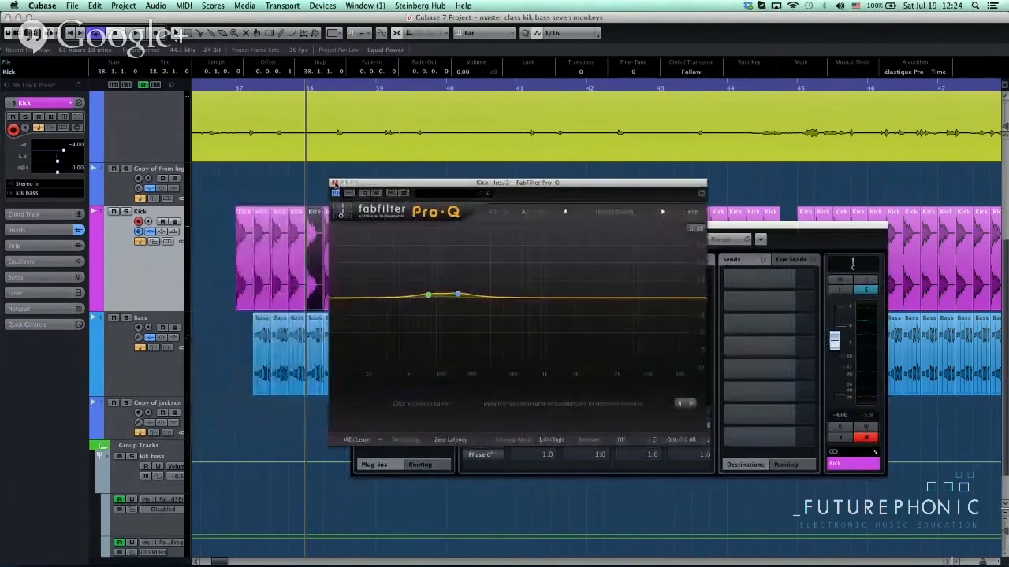
click(335, 186)
click(403, 348)
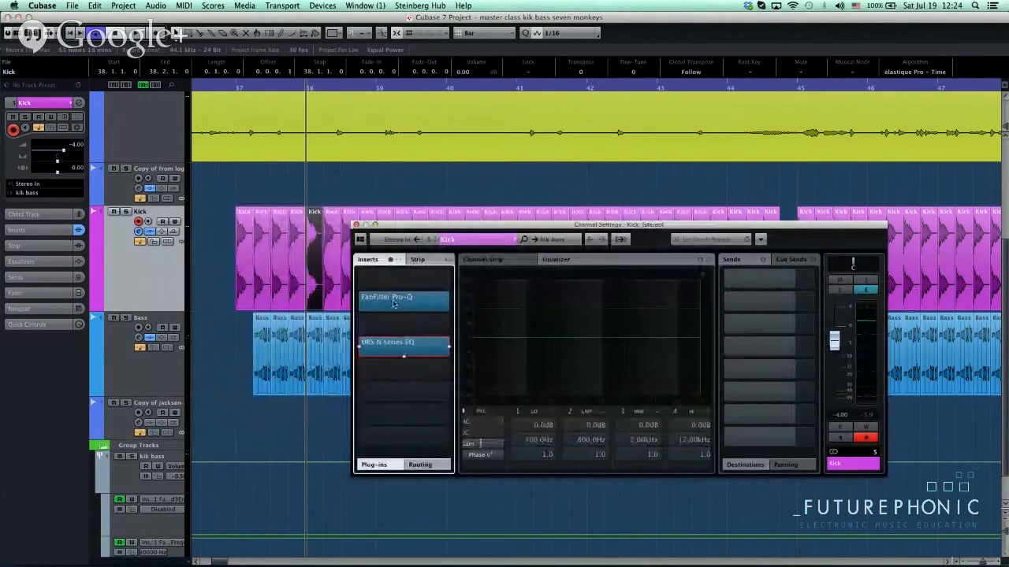
click(270, 104)
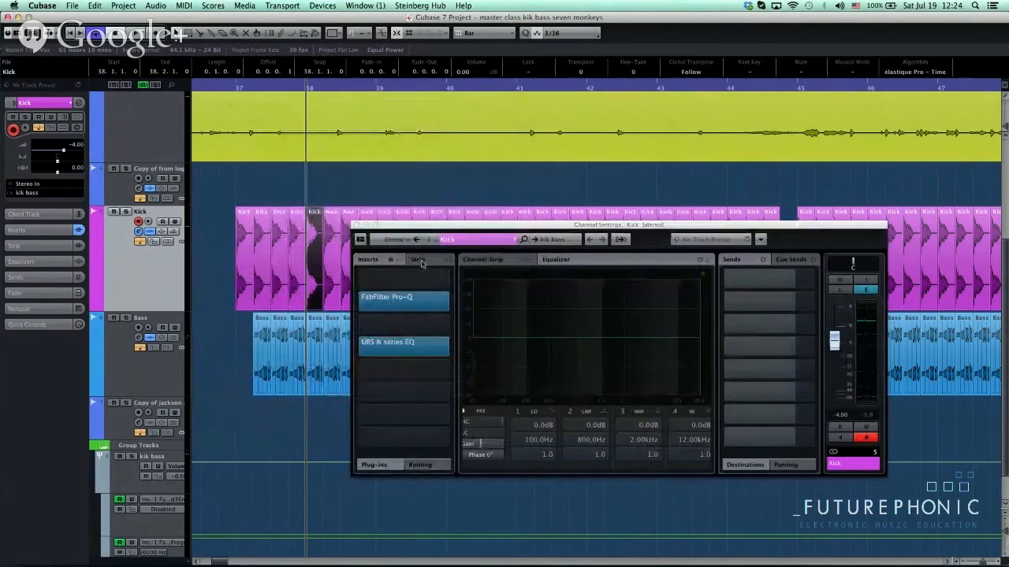
Examine the Kick's Pro-Q bands and URS N series EQ settings again, and close the channel settings.
click(398, 303)
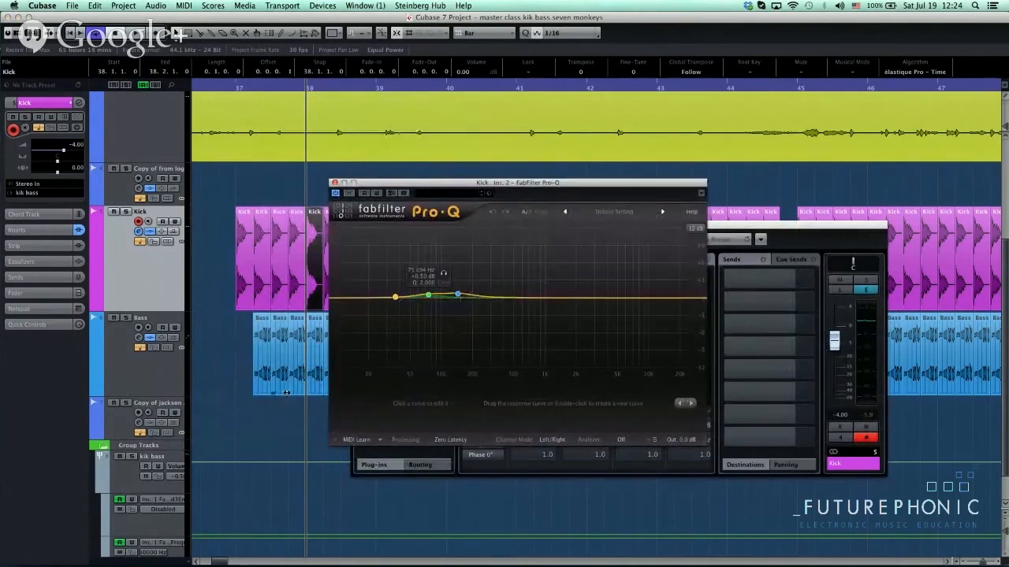
drag(403, 337, 527, 281)
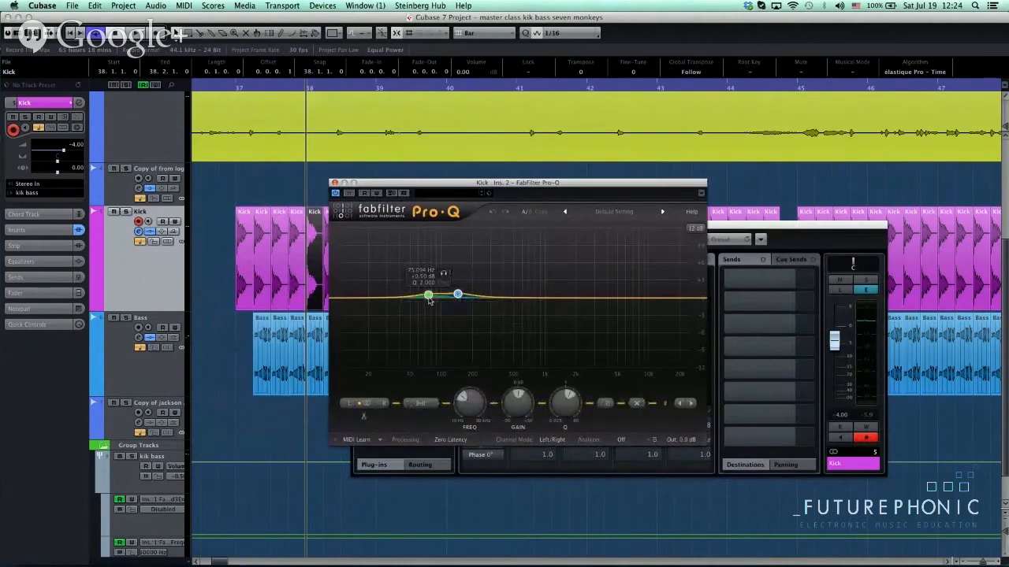
click(334, 183)
click(399, 344)
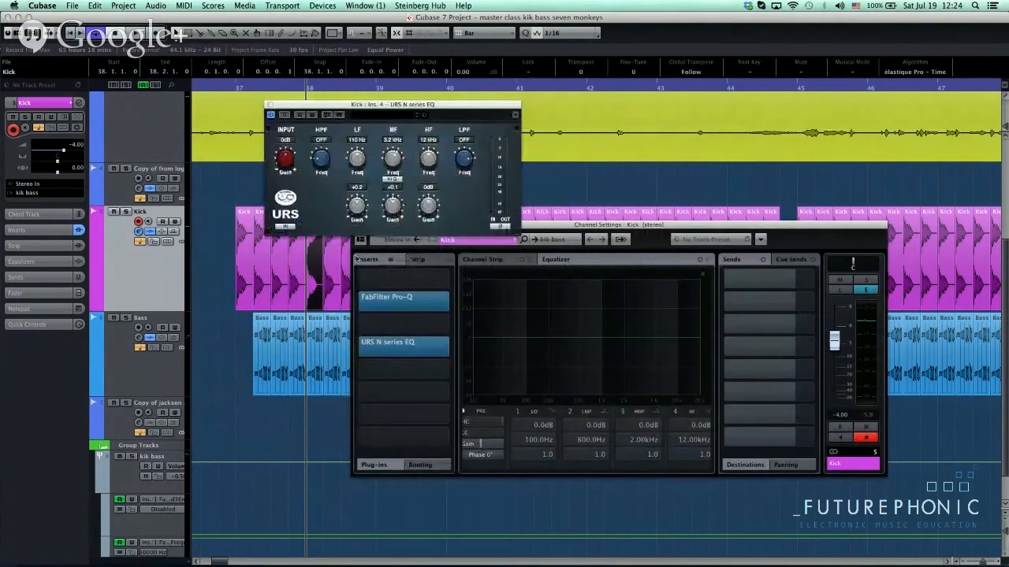
click(270, 105)
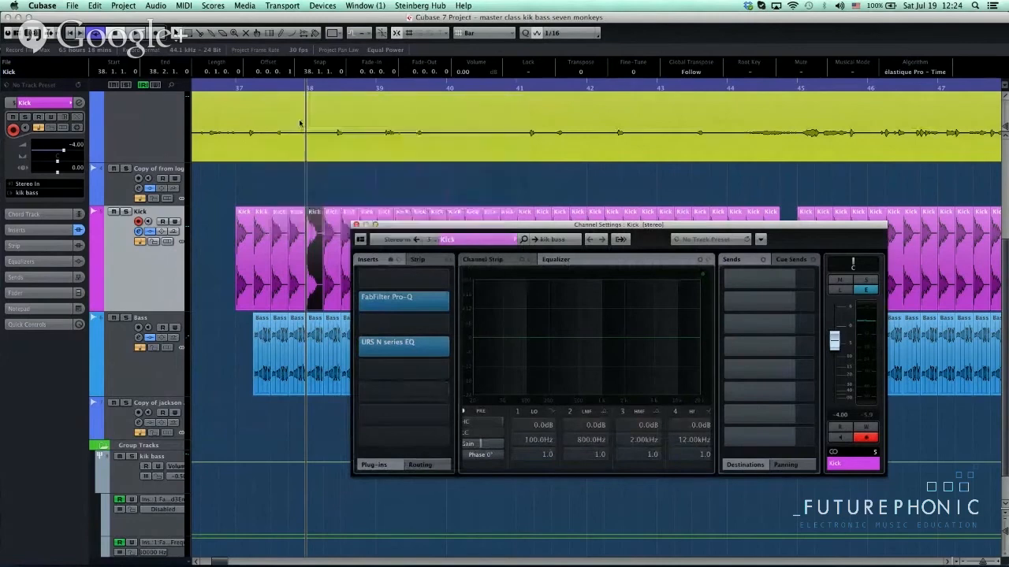
click(356, 225)
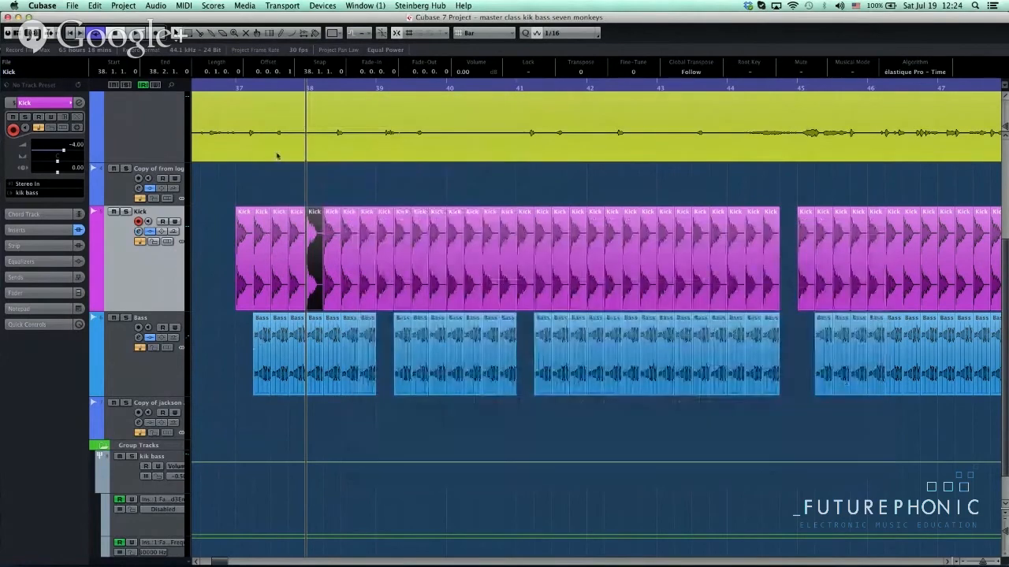
Select three neighbouring Kick and Bass event pairs around bar 38, set the locators to them and start looped playback.
drag(279, 205, 320, 347)
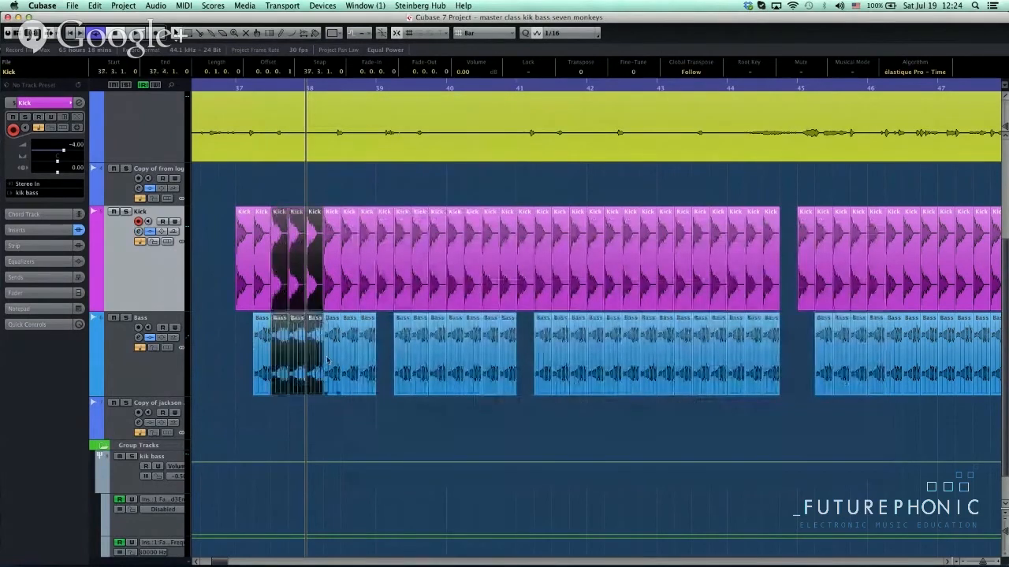
key(p)
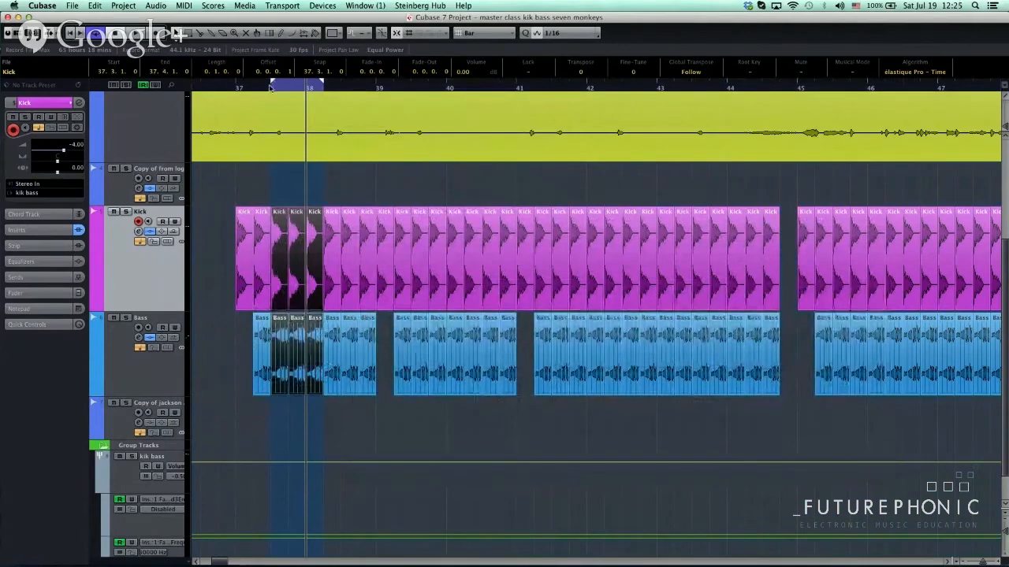
key(space)
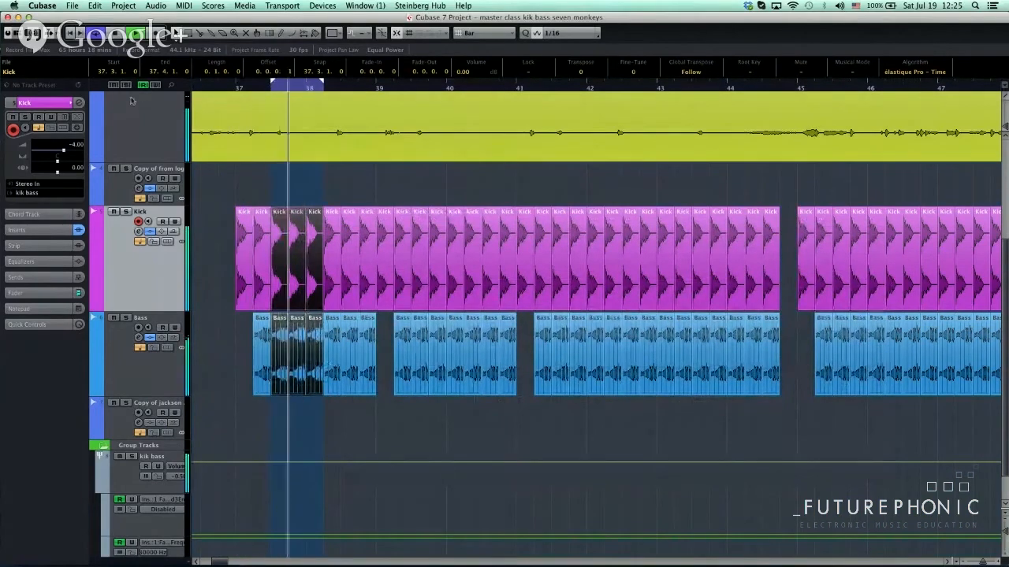
Select the full-length audio events on the tracks above the Kick and mute them during playback.
scroll(250, 240, up, 1)
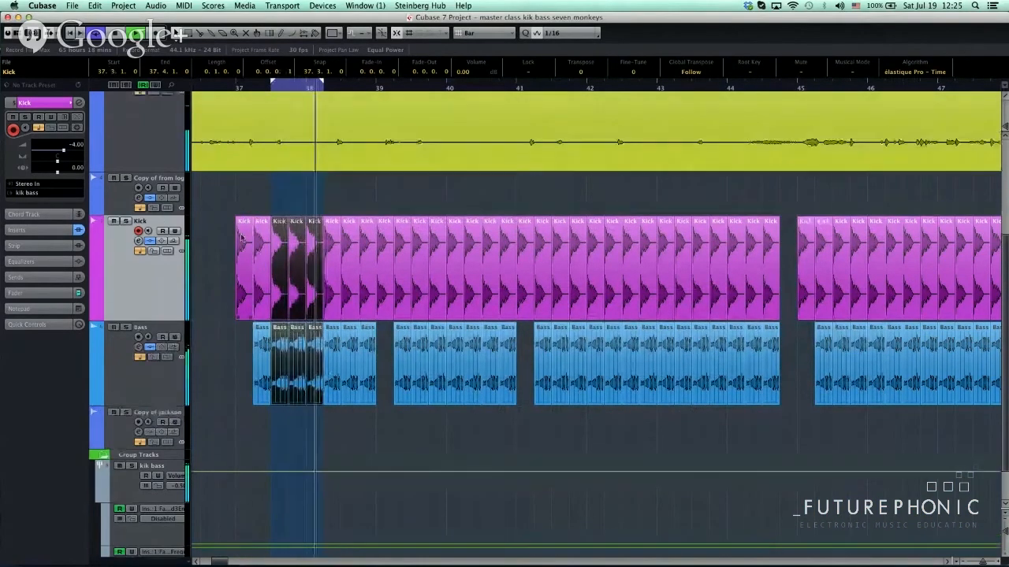
scroll(236, 276, up, 5)
drag(225, 364, 436, 140)
Select the first Bass event inside the looped range, with the Kick and Bass waveforms enlarged for comparison.
scroll(445, 420, down, 2)
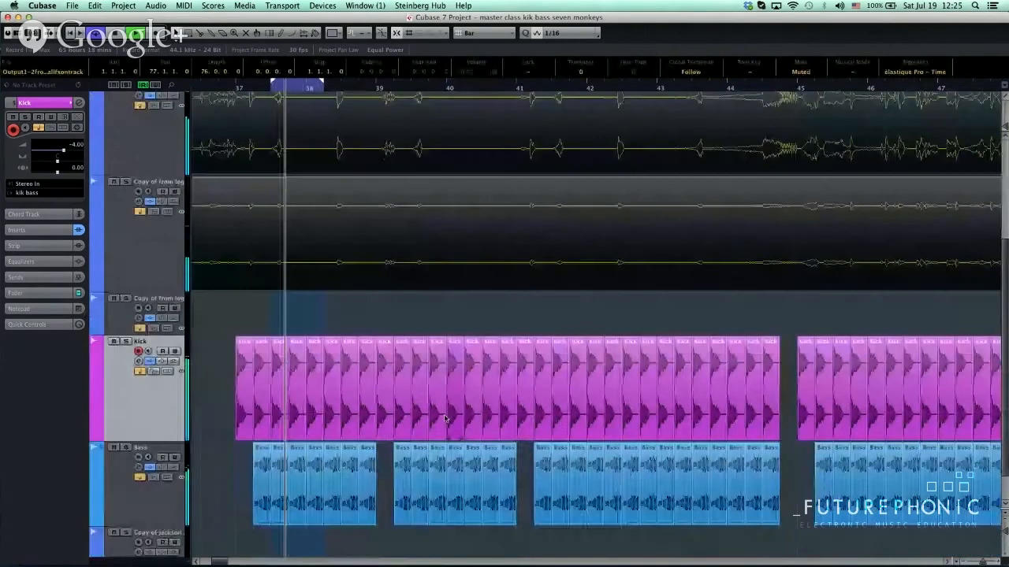
scroll(446, 419, down, 4)
key(h)
key(h)
key(h)
key(h)
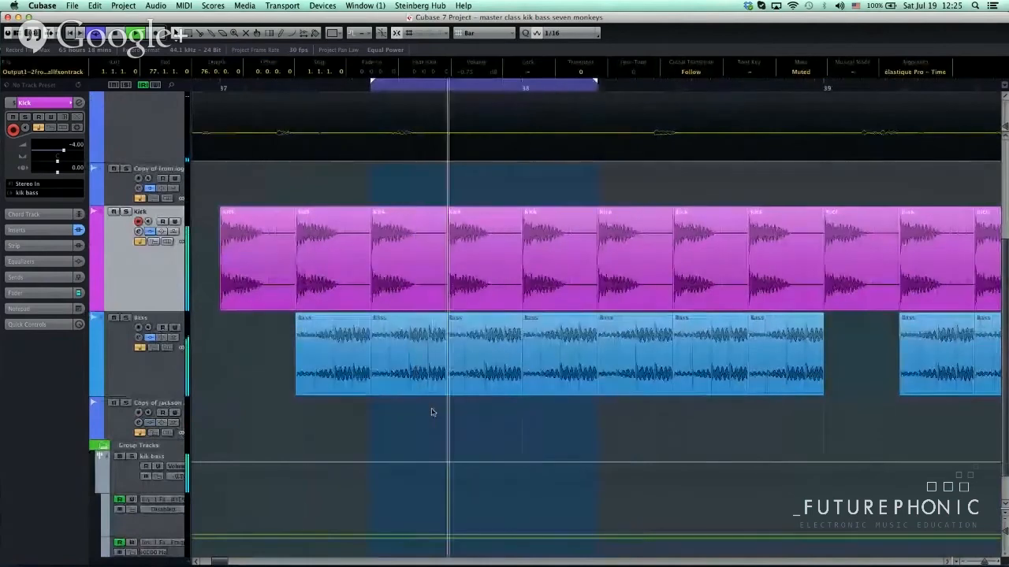
click(414, 371)
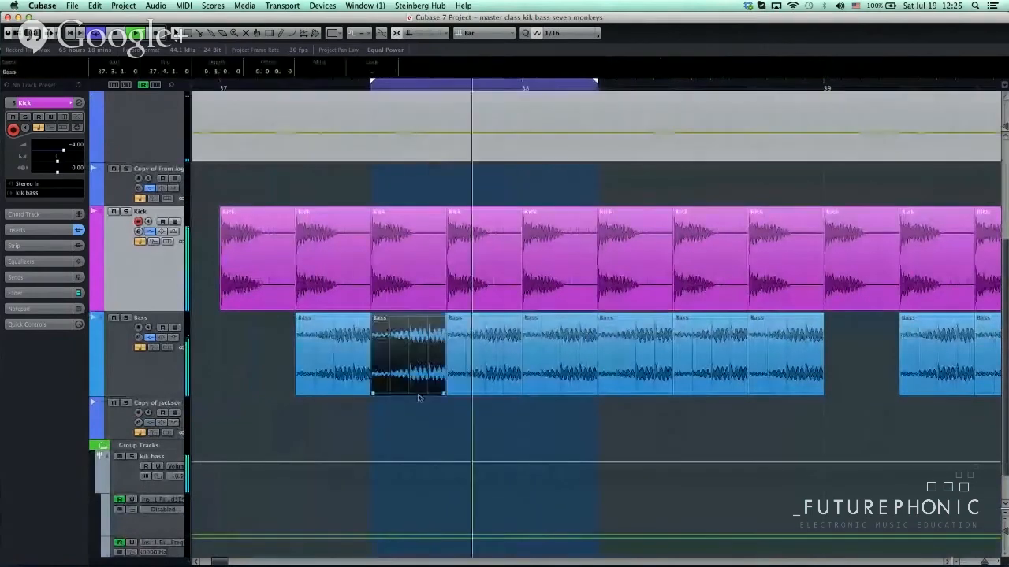
Open the Bass channel settings and examine the low-cut band in the first FabFilter Pro-Q insert.
click(158, 365)
click(138, 337)
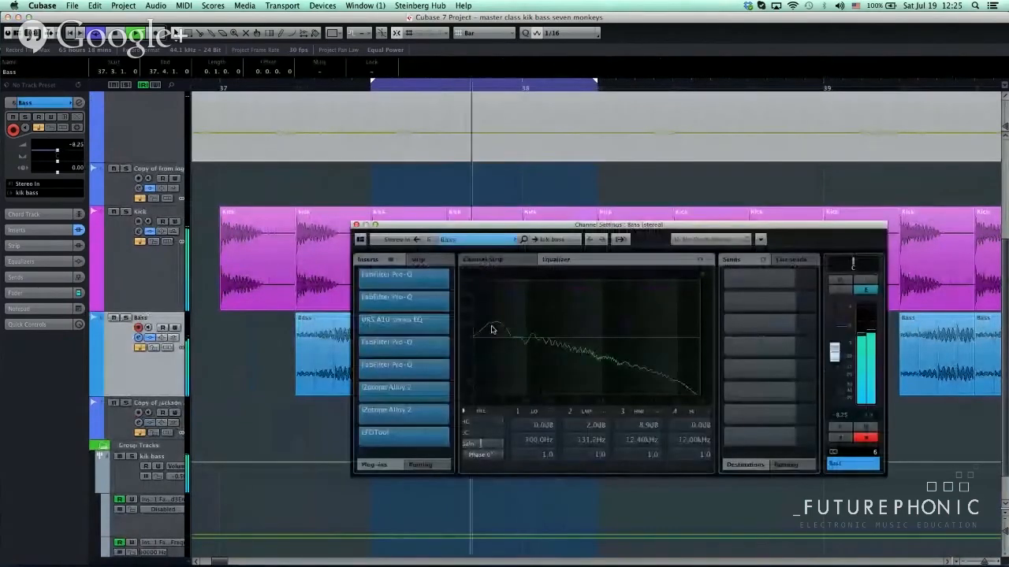
click(388, 274)
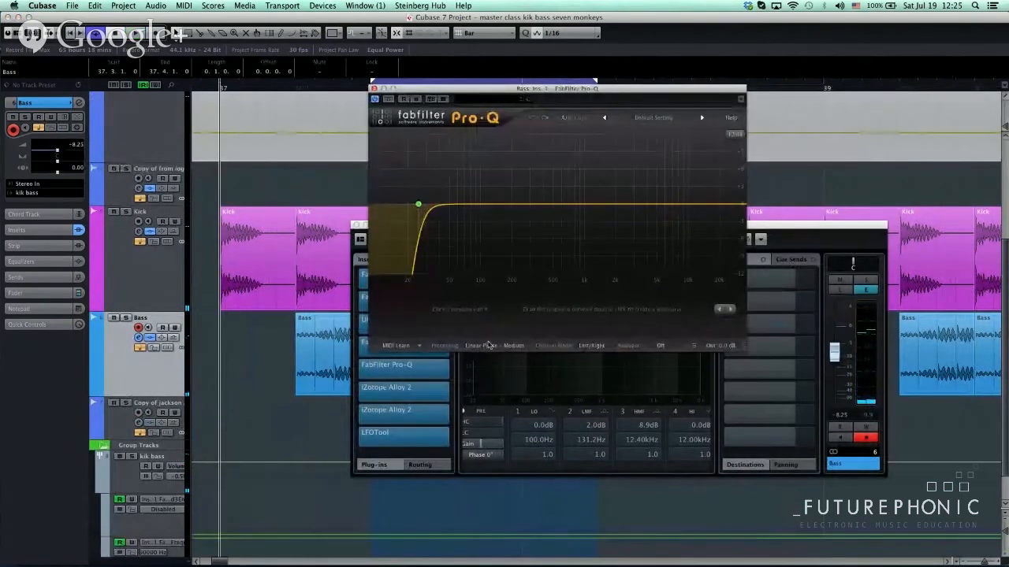
click(419, 205)
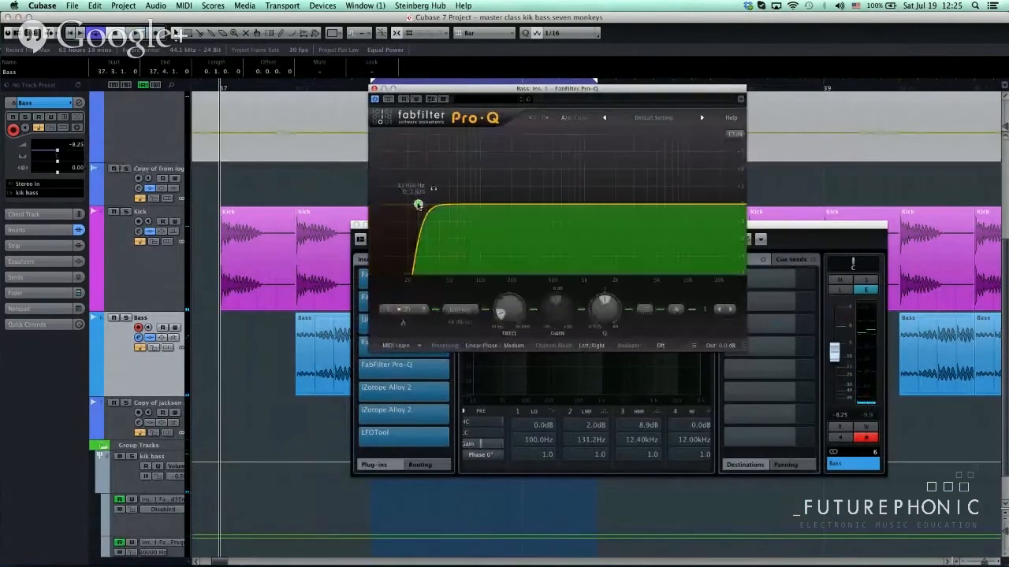
click(374, 88)
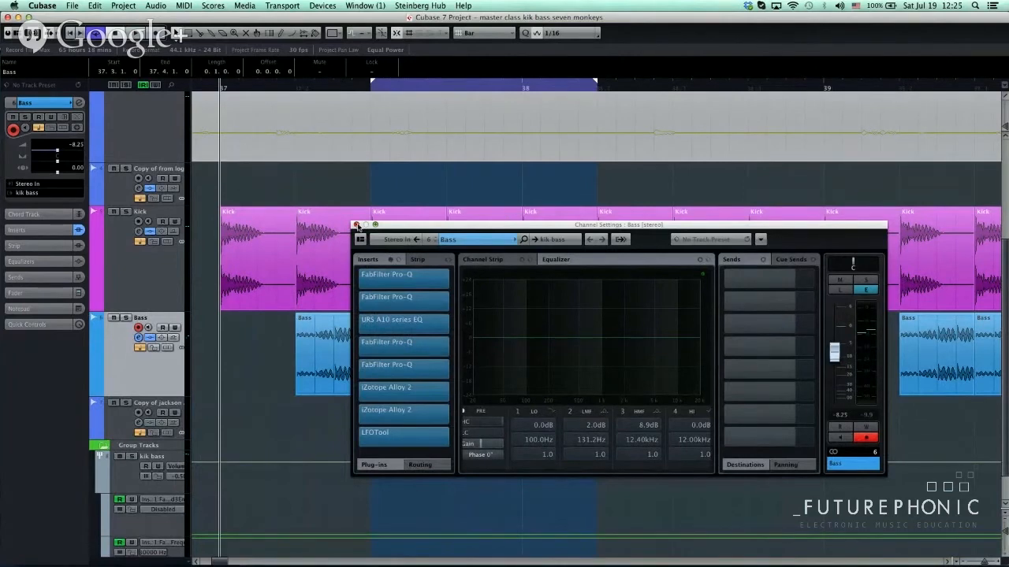
Examine the EQ curve of the Bass channel's second FabFilter Pro-Q insert and close the channel settings.
click(400, 299)
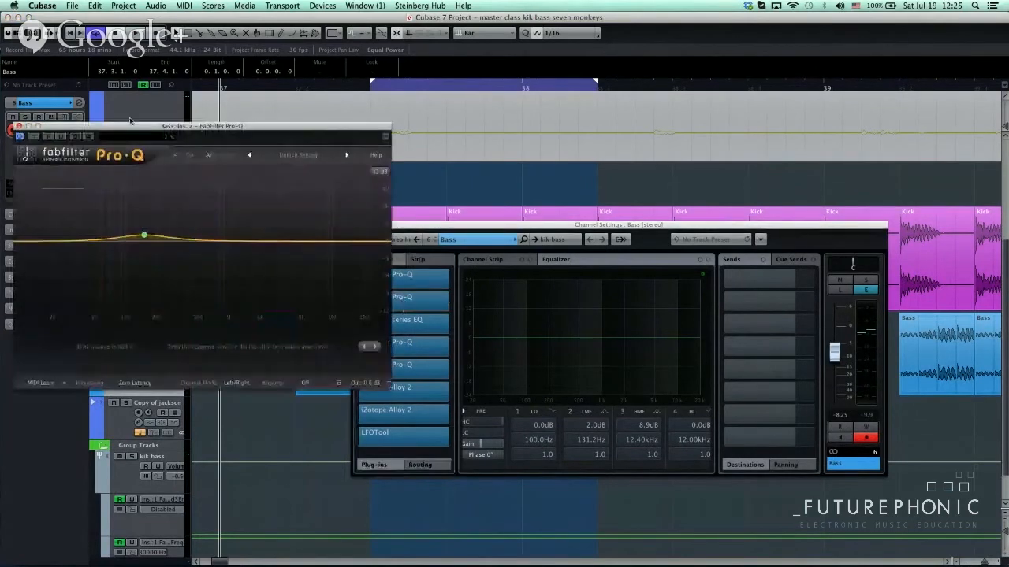
click(19, 126)
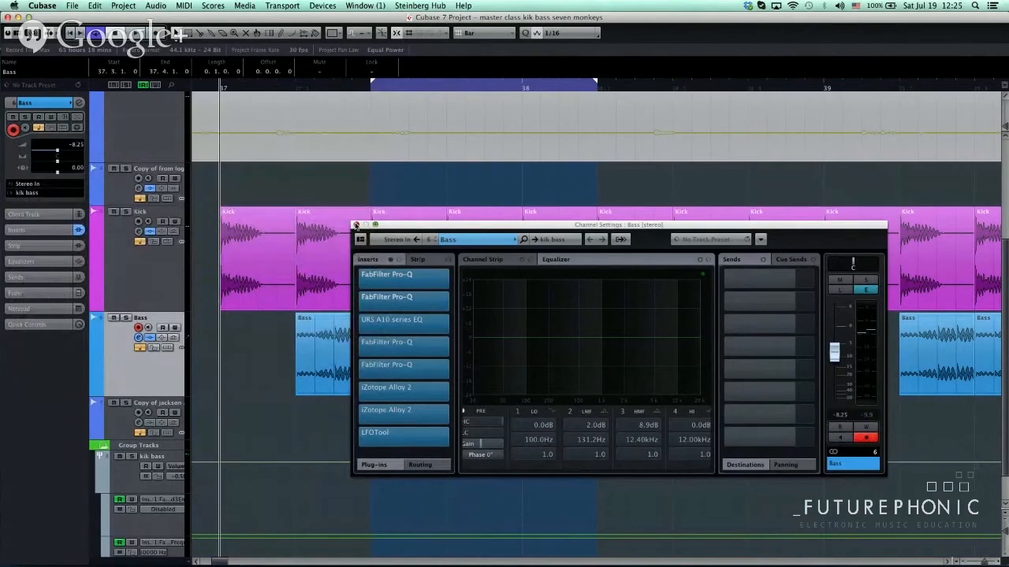
click(356, 226)
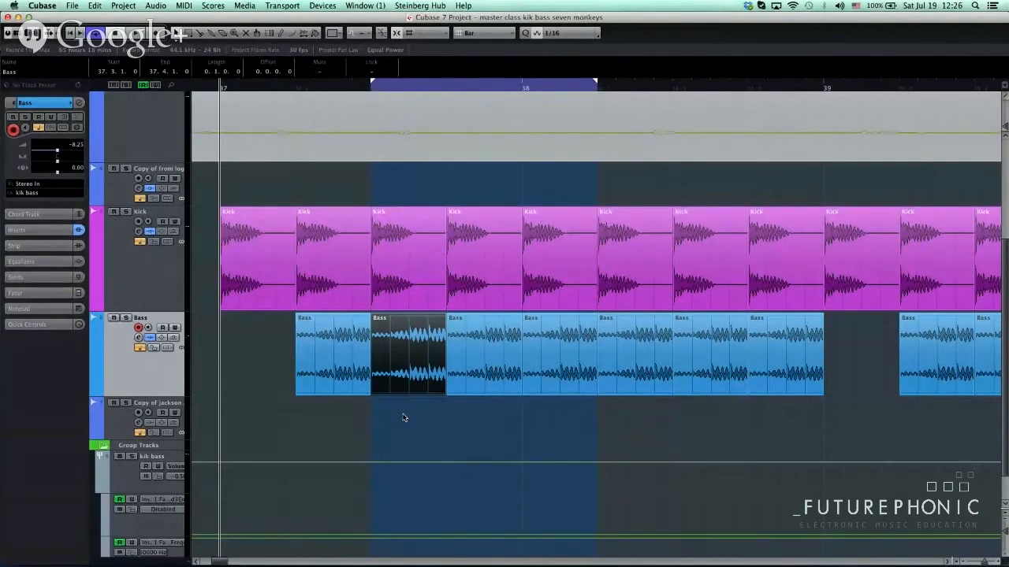
View the LFOTool insert's curve on the Bass channel and close the plug-in and channel settings.
click(140, 337)
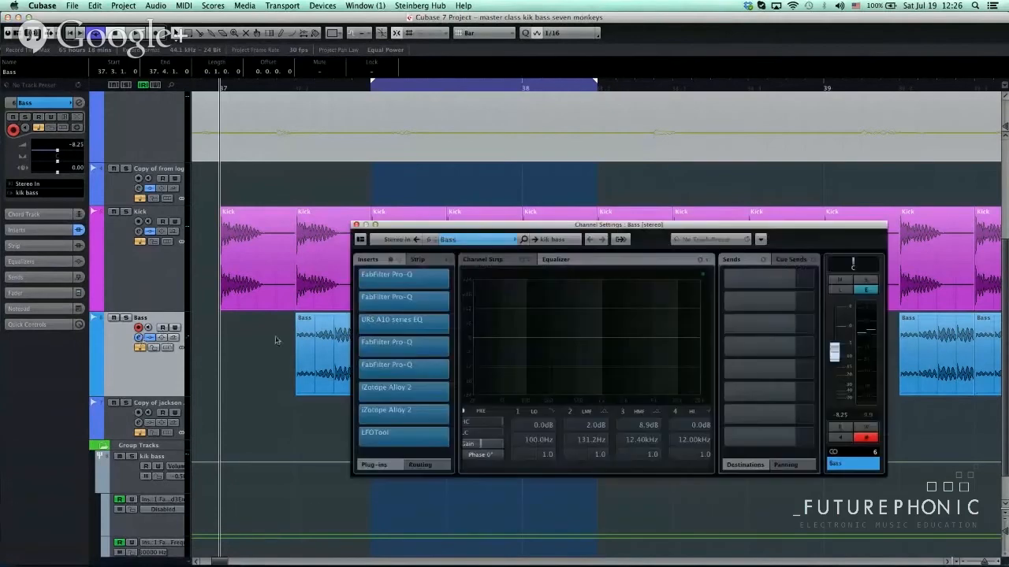
click(407, 435)
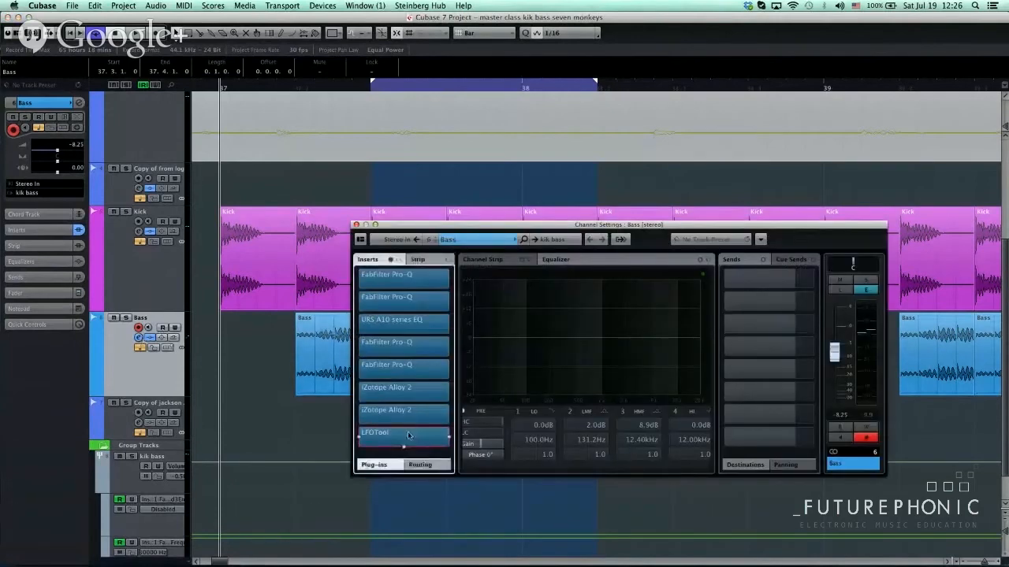
click(408, 434)
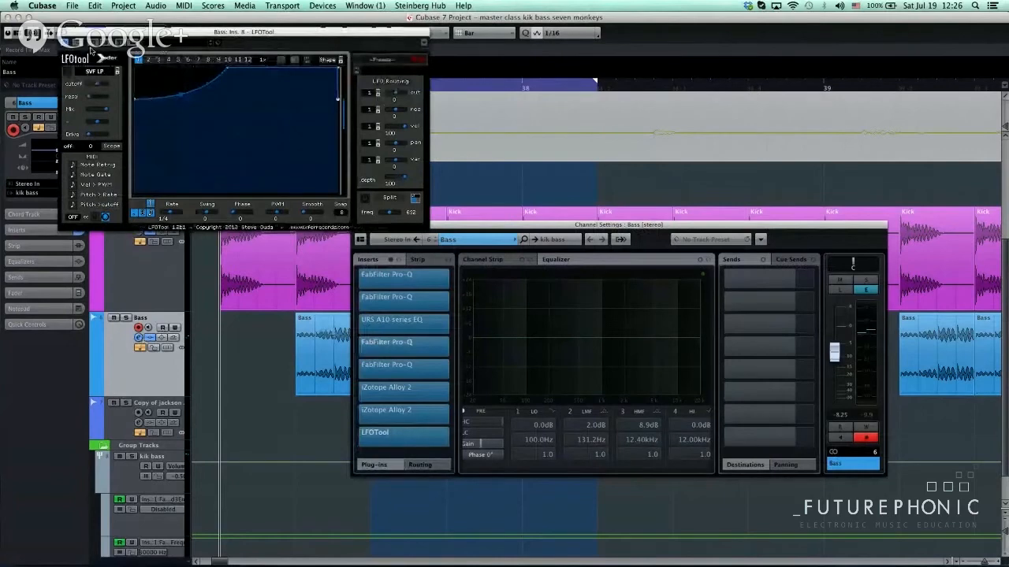
click(64, 33)
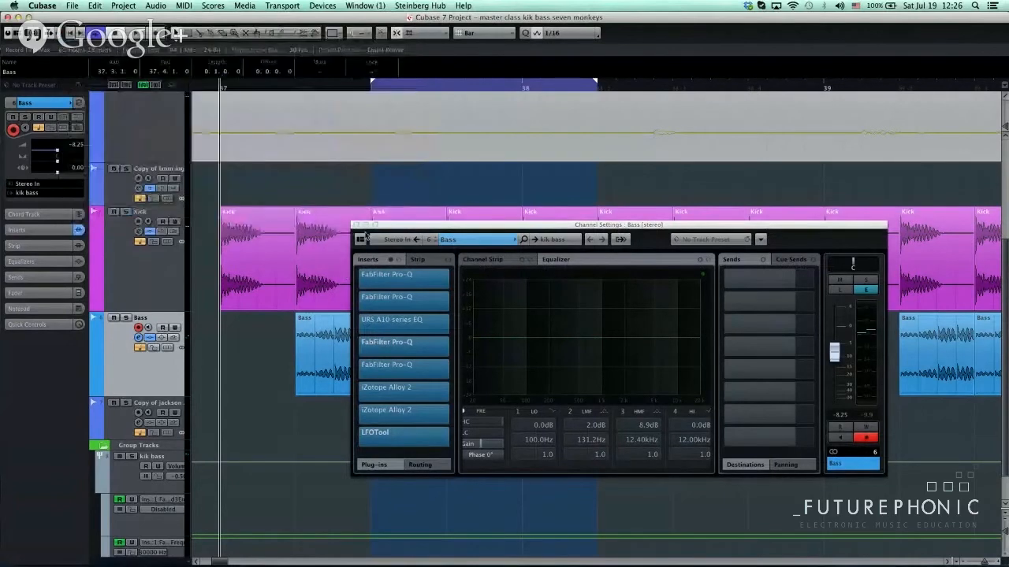
click(358, 226)
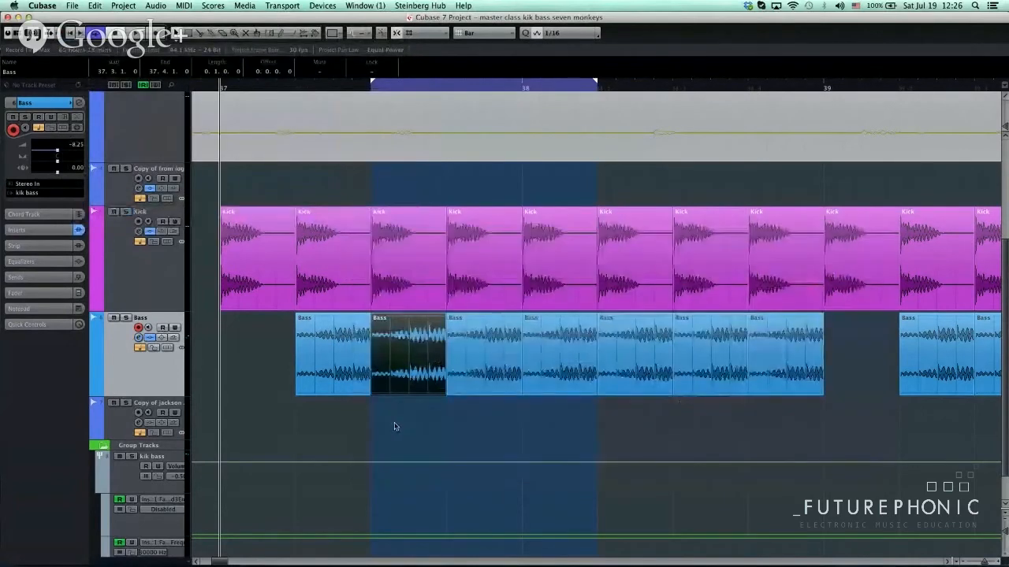
Open the Bass part at 37.3 in the Audio Part Editor, inspect its first slice, and return to the project.
double_click(402, 369)
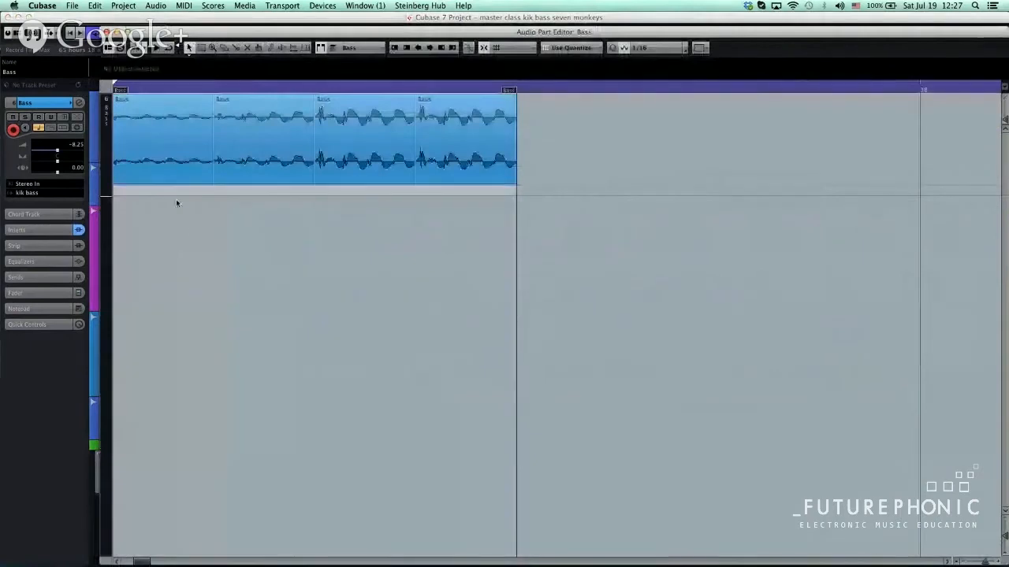
click(127, 126)
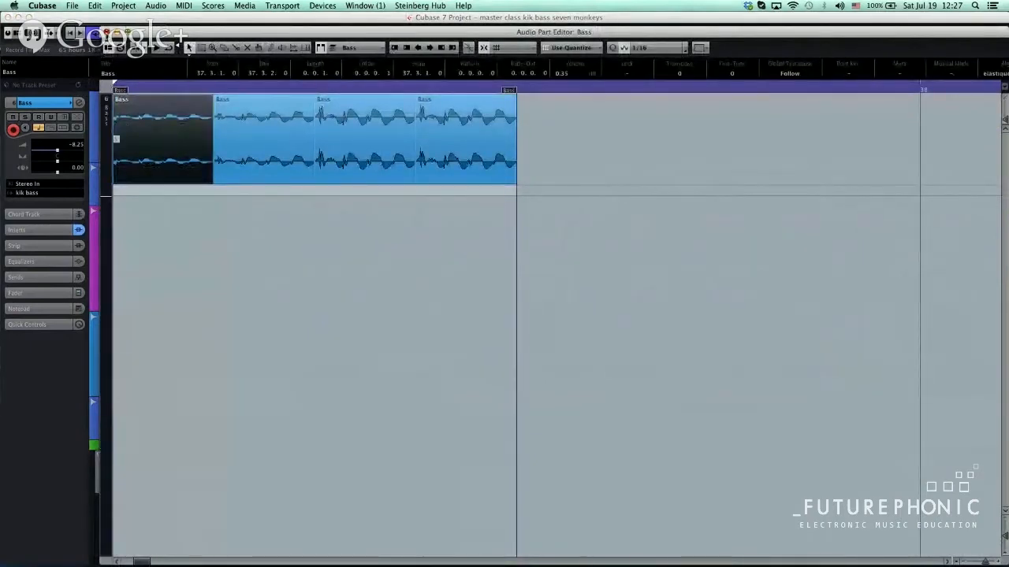
key(Return)
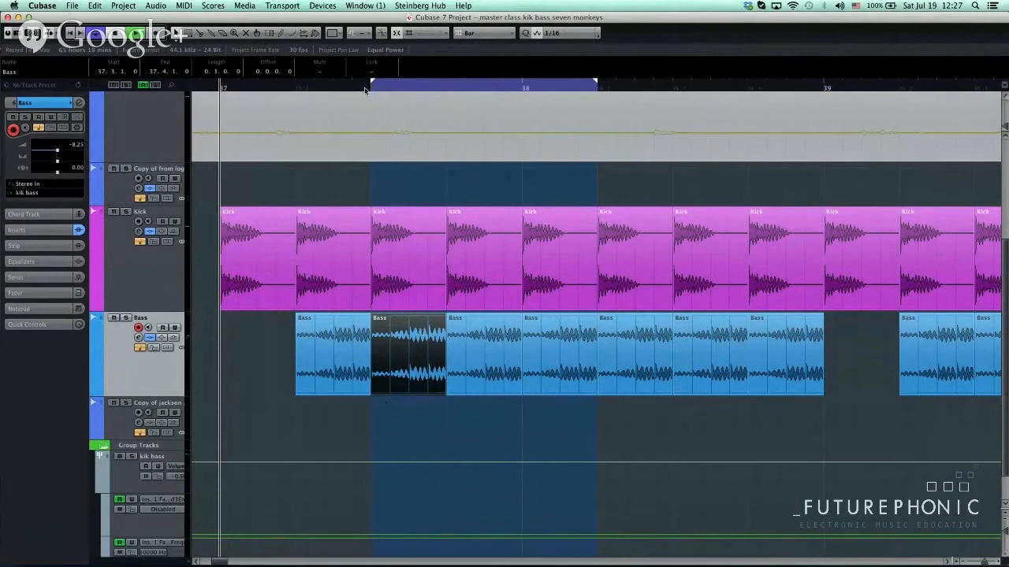
Start playback and open the Bass channel's LFOTool insert, placing its window over the channel settings.
key(space)
click(138, 337)
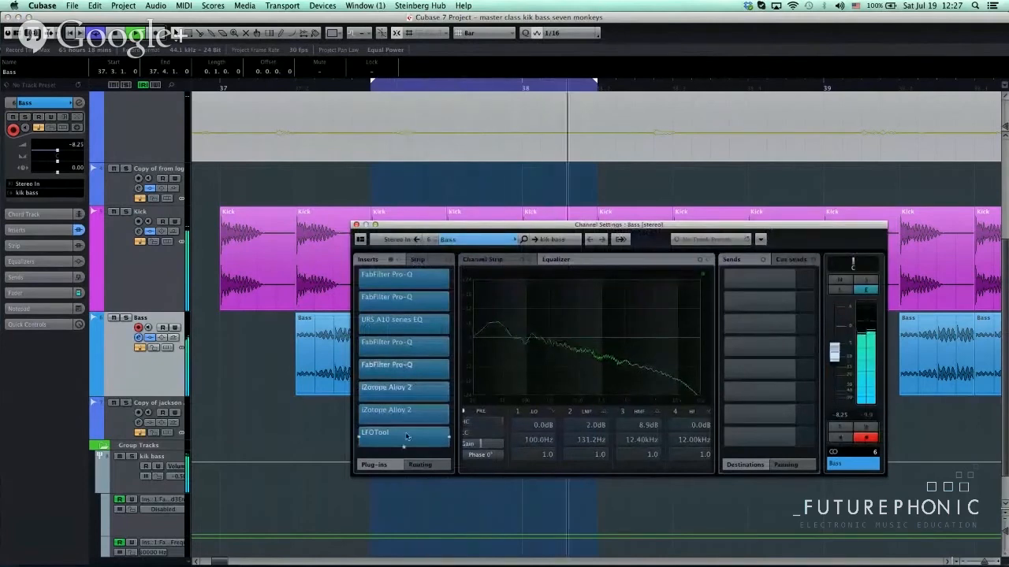
click(282, 428)
click(396, 435)
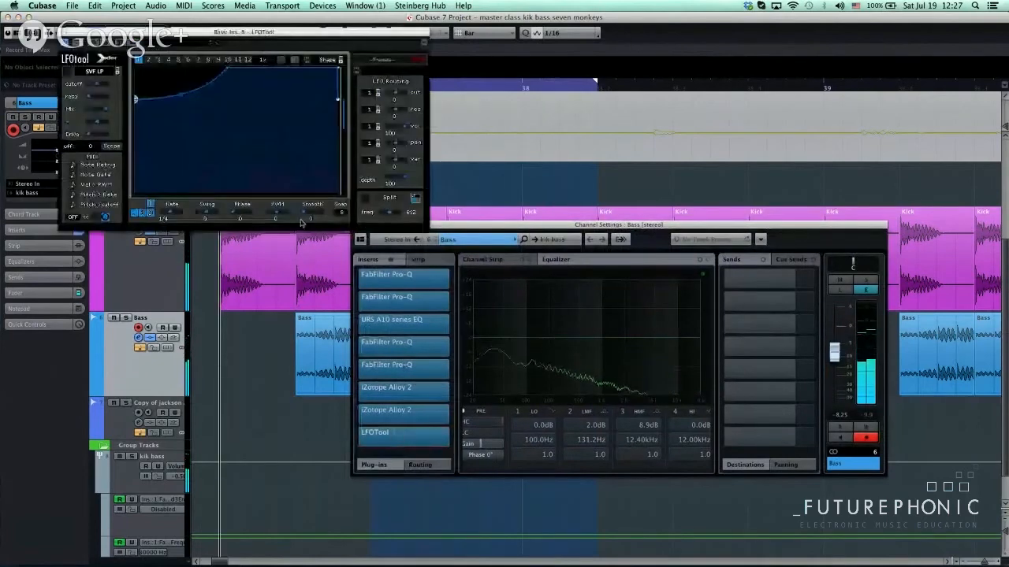
drag(232, 30, 534, 175)
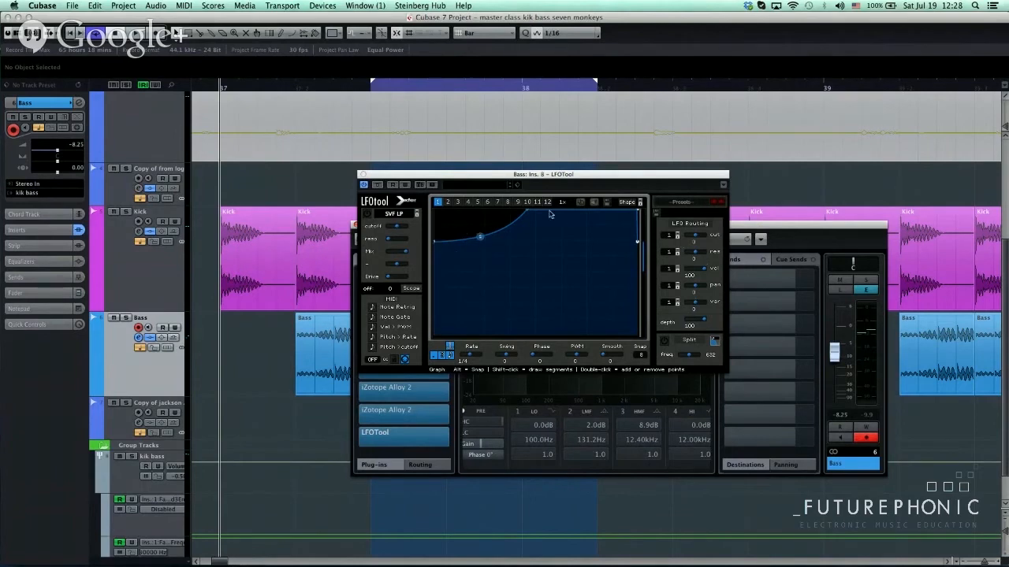
Load the Sidechain-1 preset in LFOTool and fine-tune the start, middle and end points of its curve.
click(692, 208)
mouse_move(707, 316)
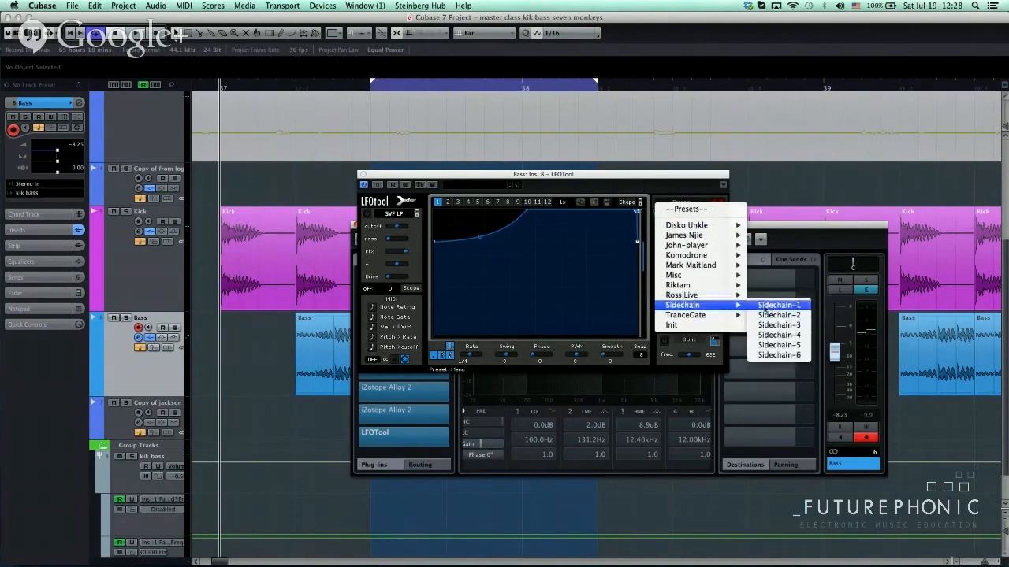
click(764, 306)
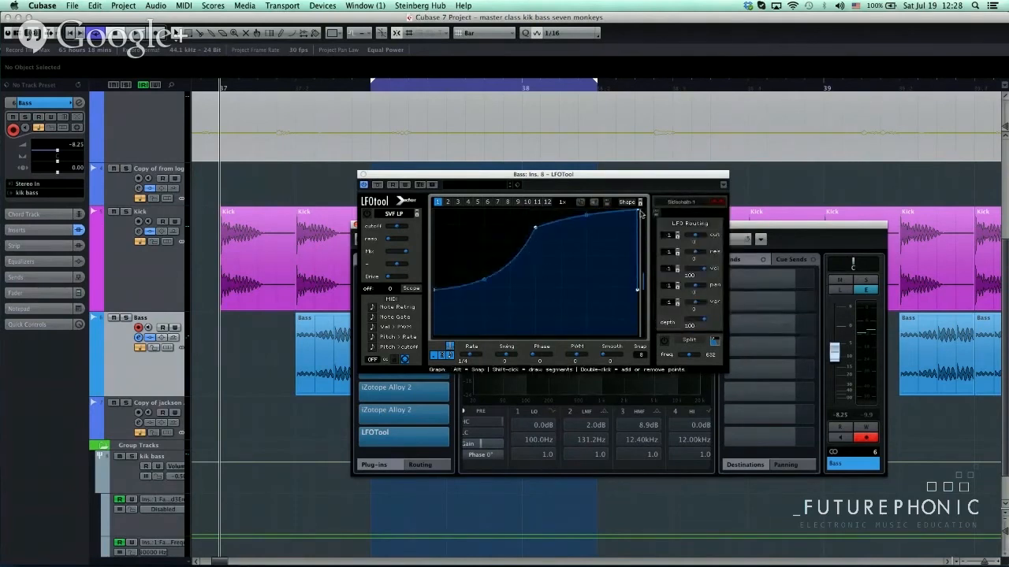
drag(639, 211, 636, 210)
drag(435, 290, 434, 293)
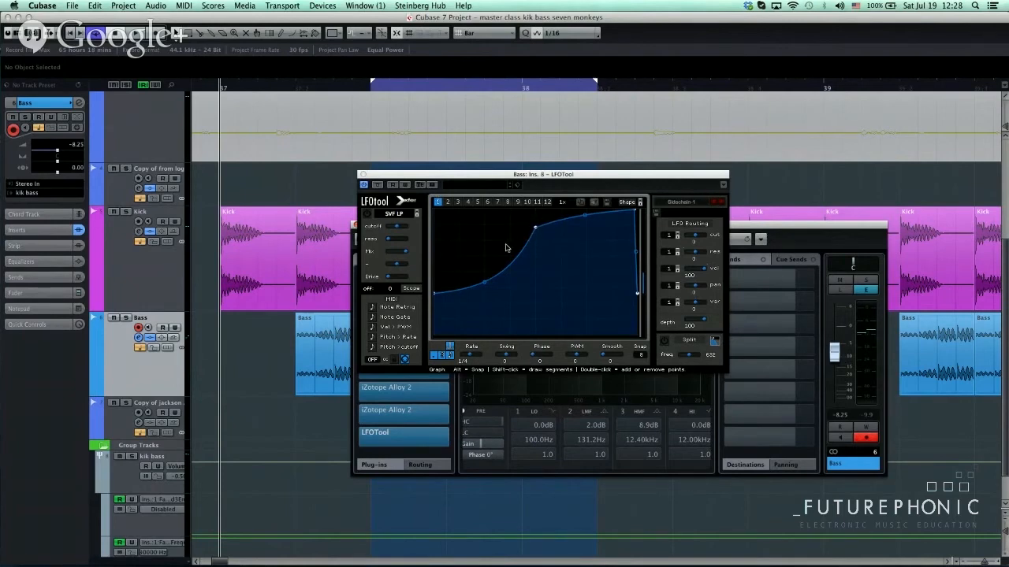
drag(536, 227, 535, 224)
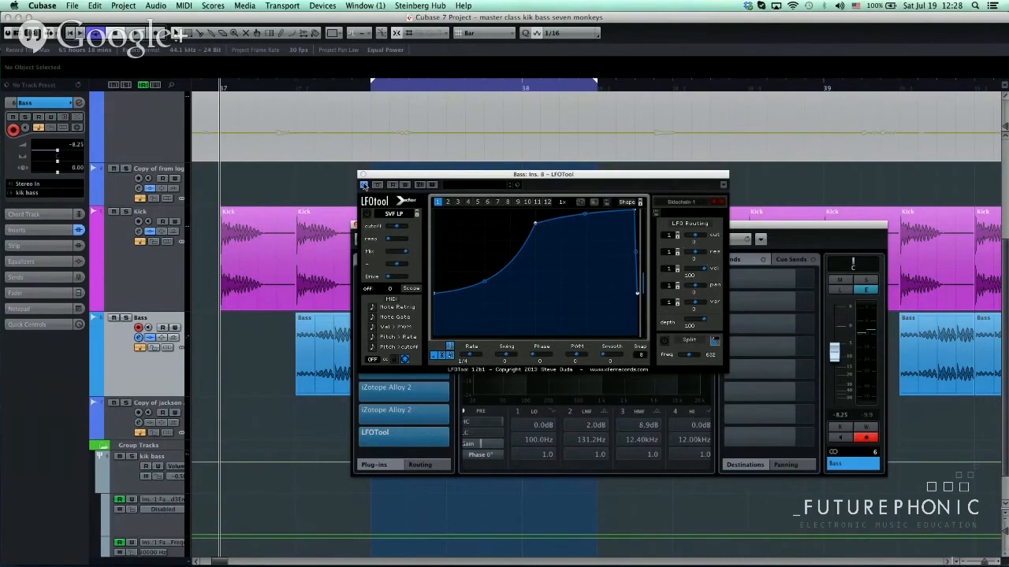
Bypass the LFOTool insert on the Bass channel and close its window.
click(364, 185)
click(362, 175)
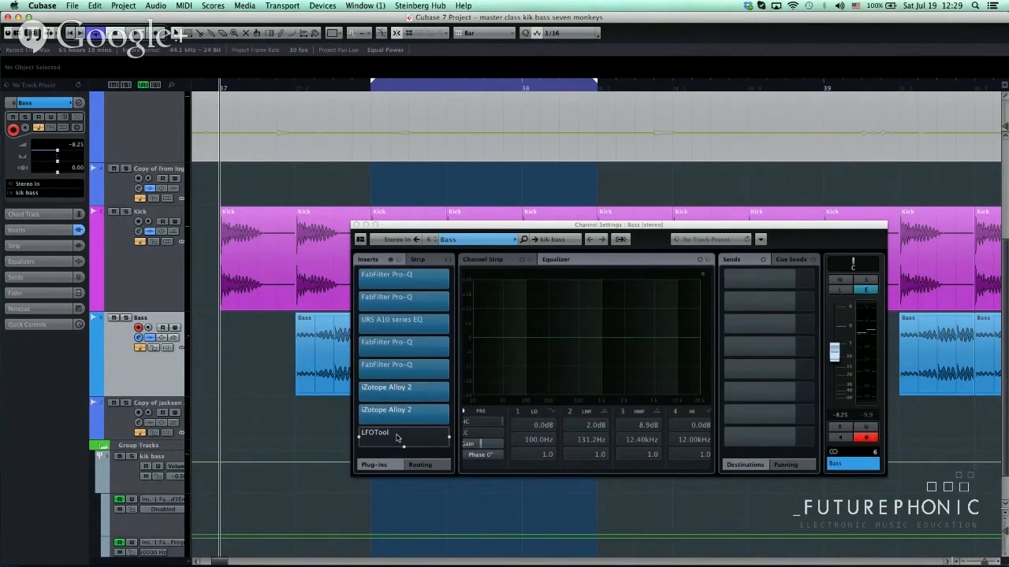
drag(396, 438, 396, 387)
Set the 2473 Hz bell band's gain to 0.4 dB in the equalizer of the Bass channel's first iZotope Alloy 2.
click(399, 388)
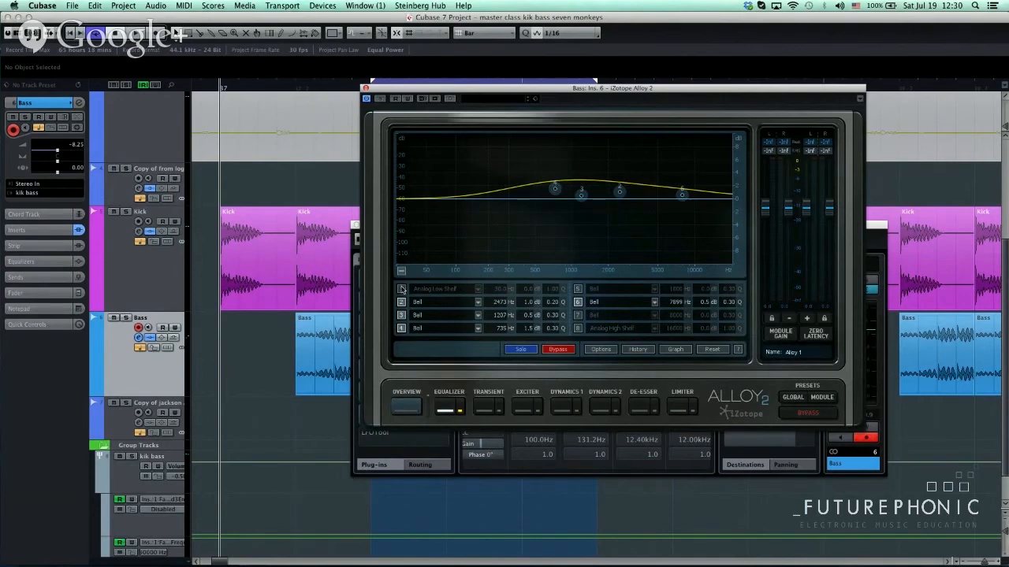
drag(532, 305, 526, 325)
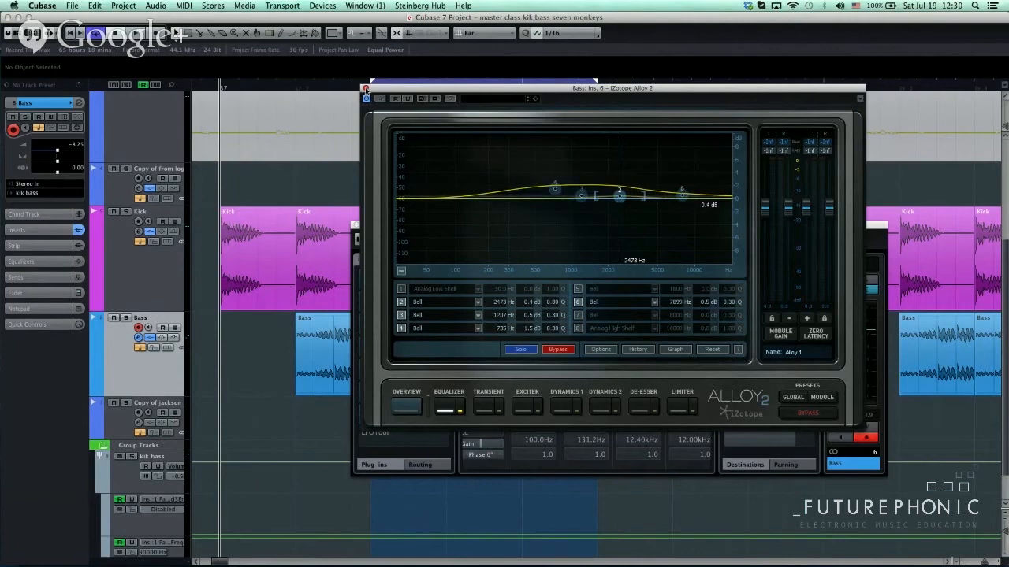
click(365, 89)
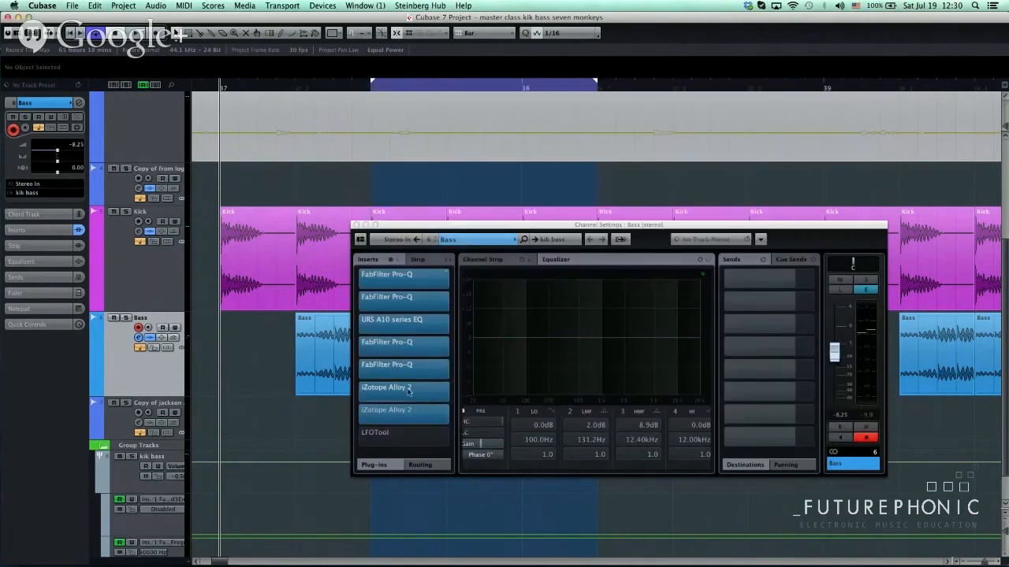
Examine the low-frequency bands in the Bass channel's fifth insert, FabFilter Pro-Q, and close the channel settings.
click(394, 348)
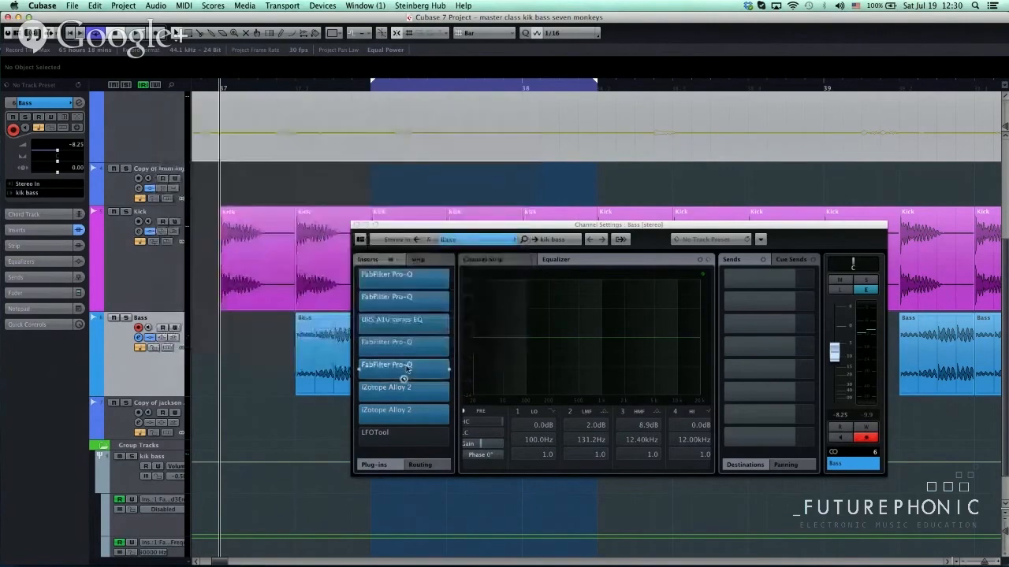
click(410, 364)
click(223, 162)
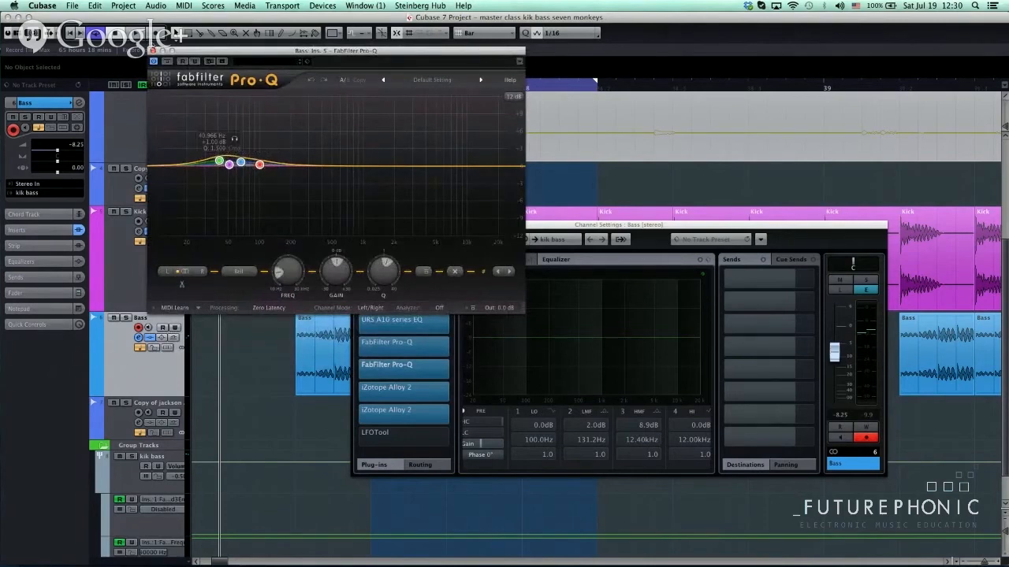
click(153, 51)
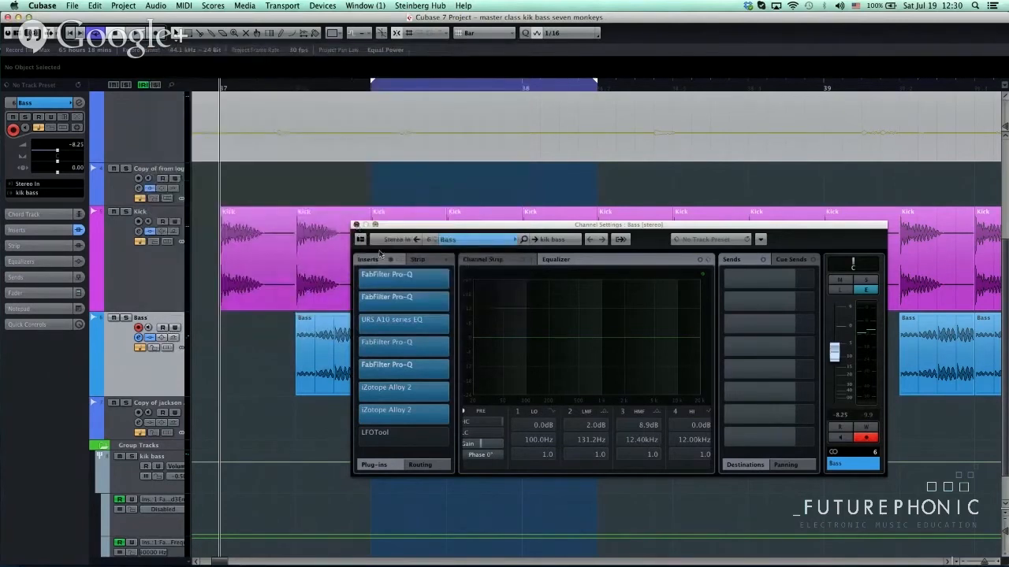
click(355, 226)
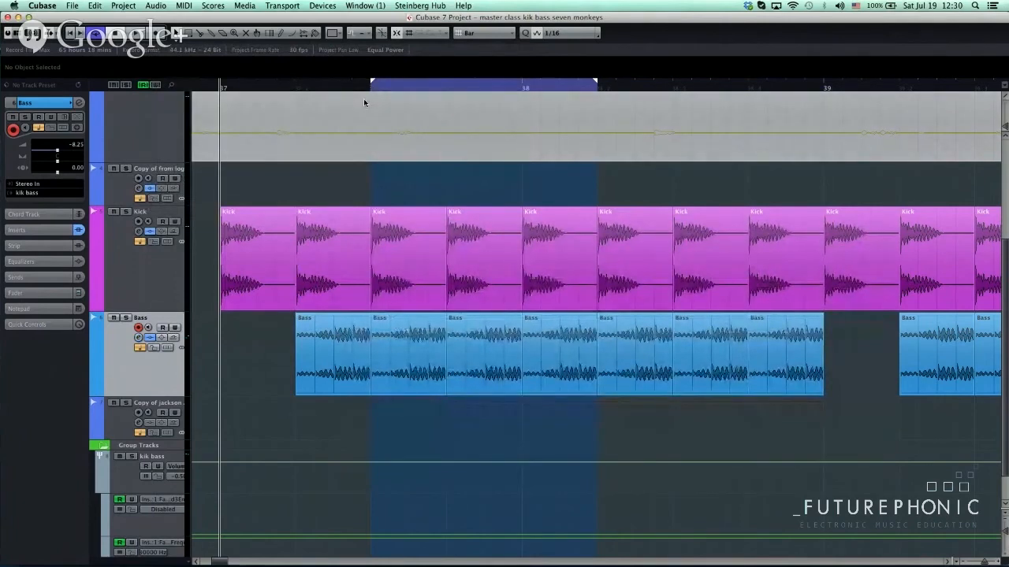
Play the kick and bass, examine their spectrum in RME DIGICheck's Totalyser, and return to Cubase to stop playback.
key(space)
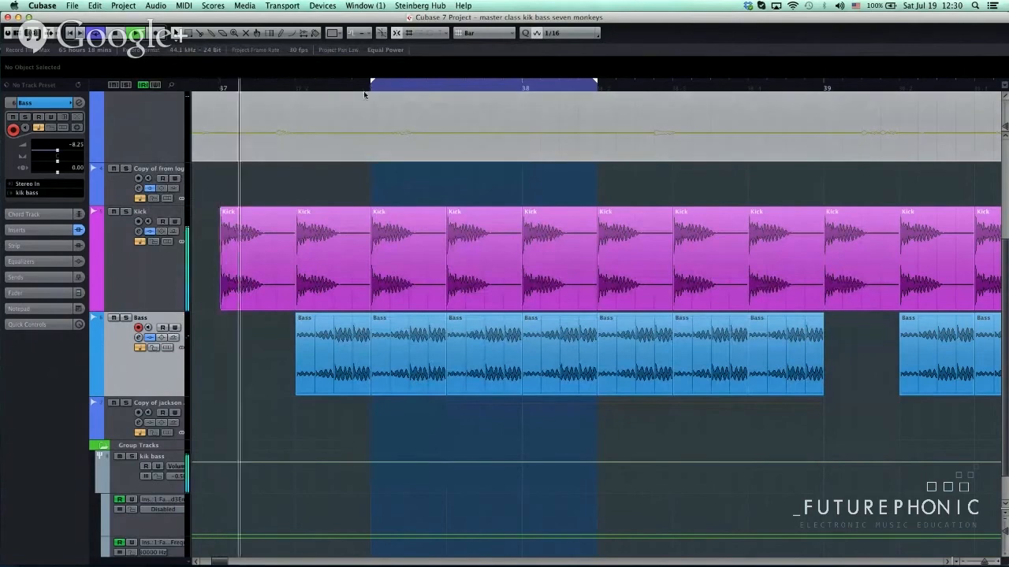
mouse_move(627, 555)
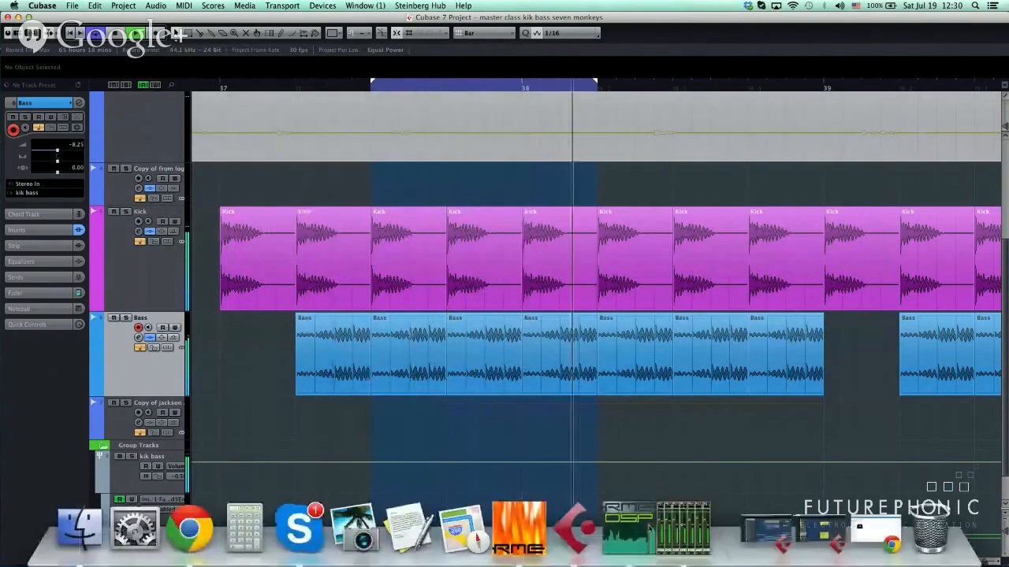
click(632, 533)
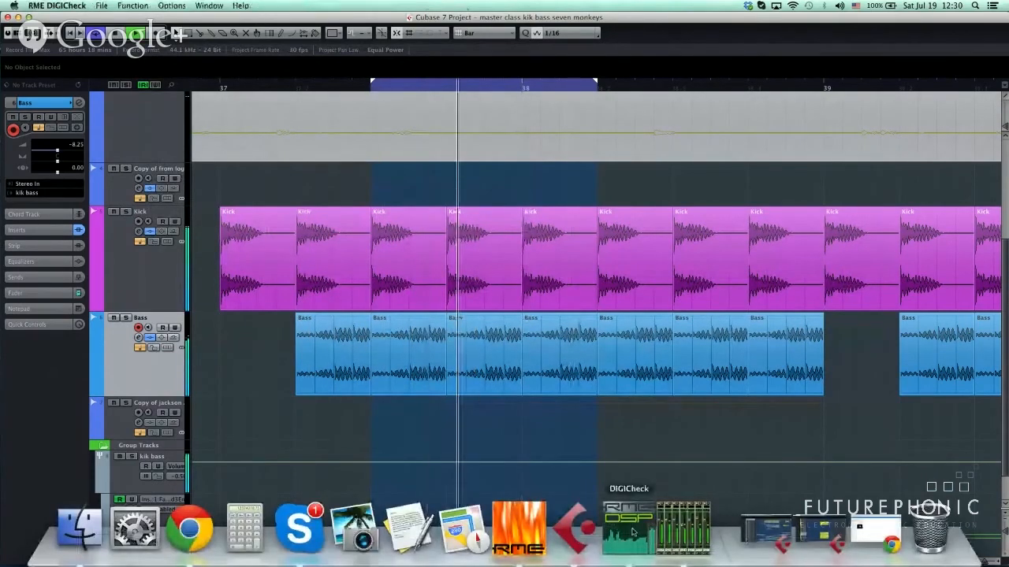
click(320, 318)
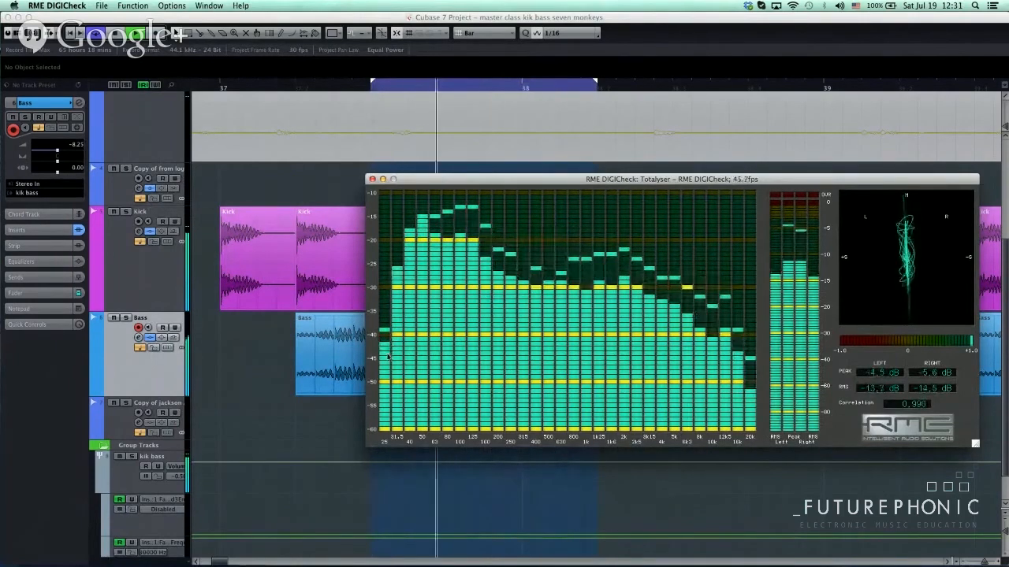
click(270, 397)
key(space)
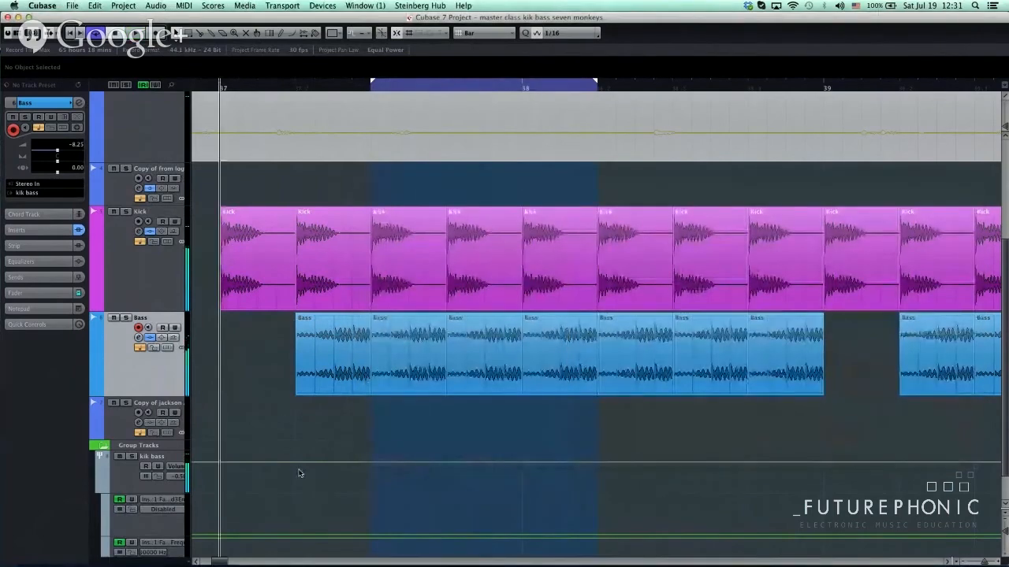
click(393, 280)
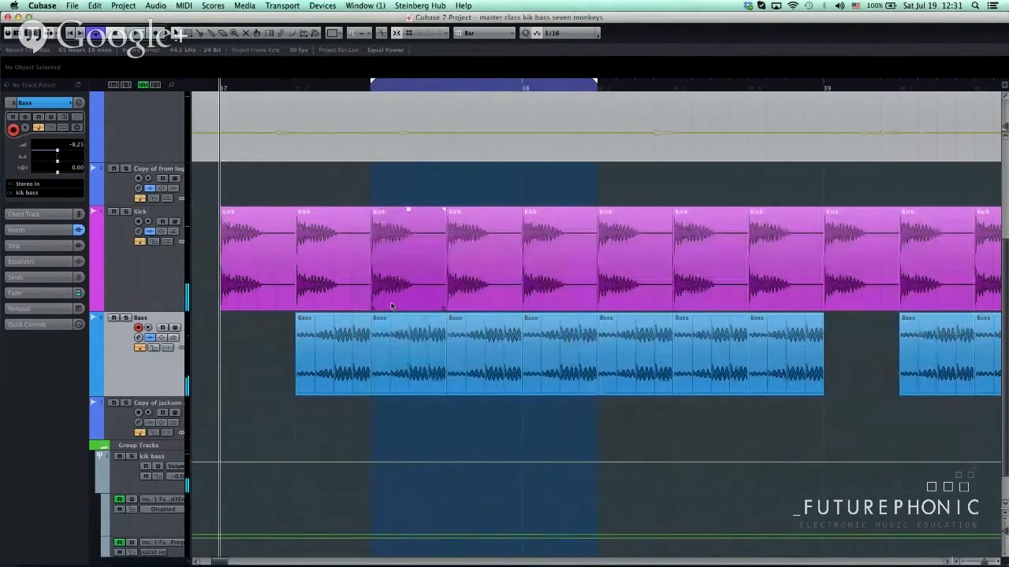
click(368, 128)
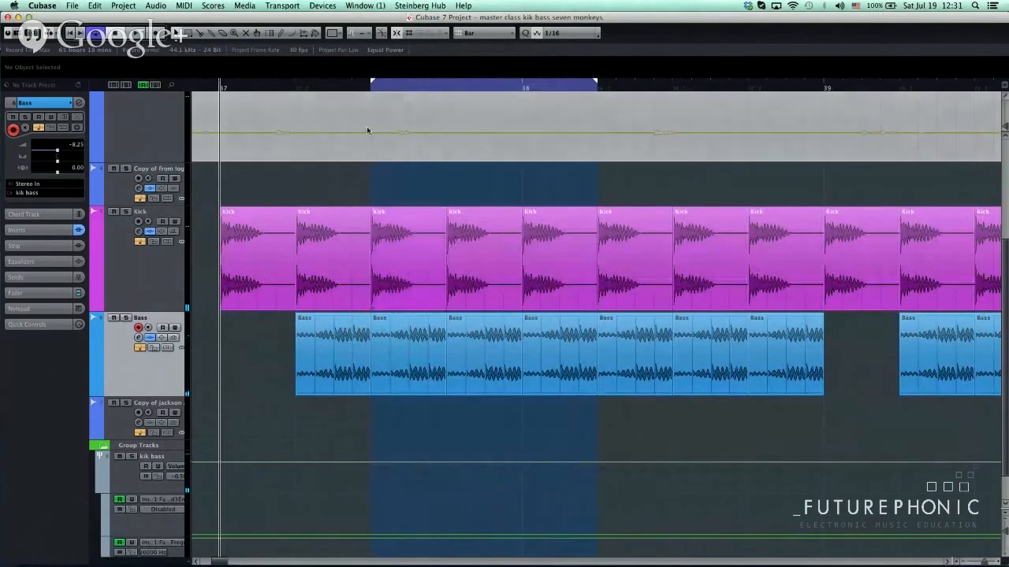
click(398, 245)
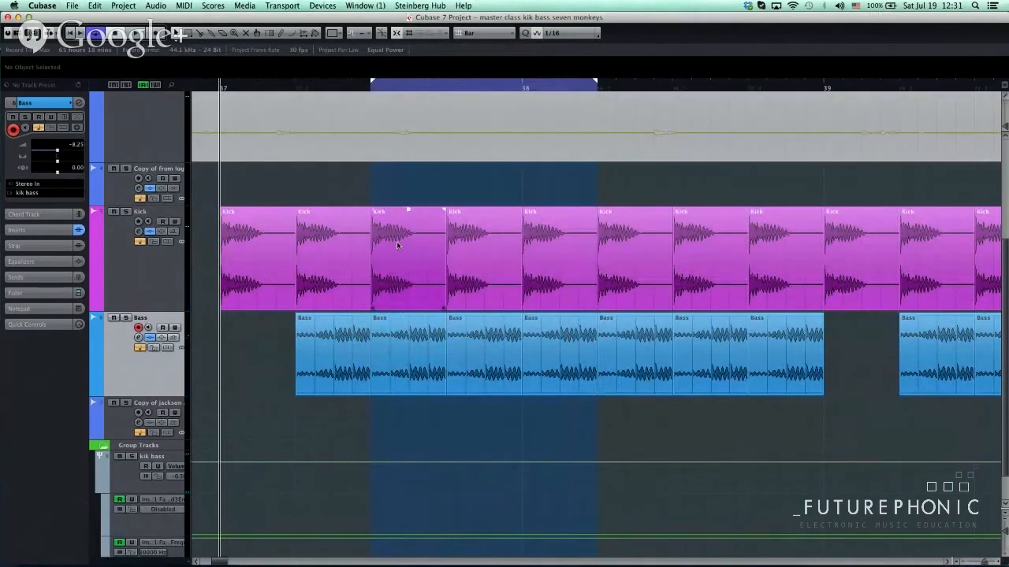
click(398, 199)
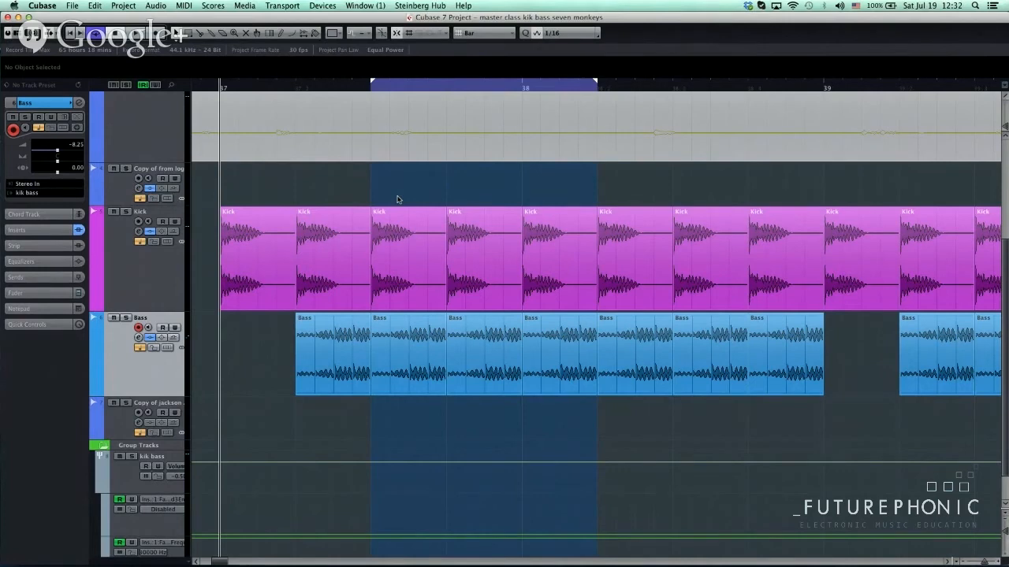
click(453, 298)
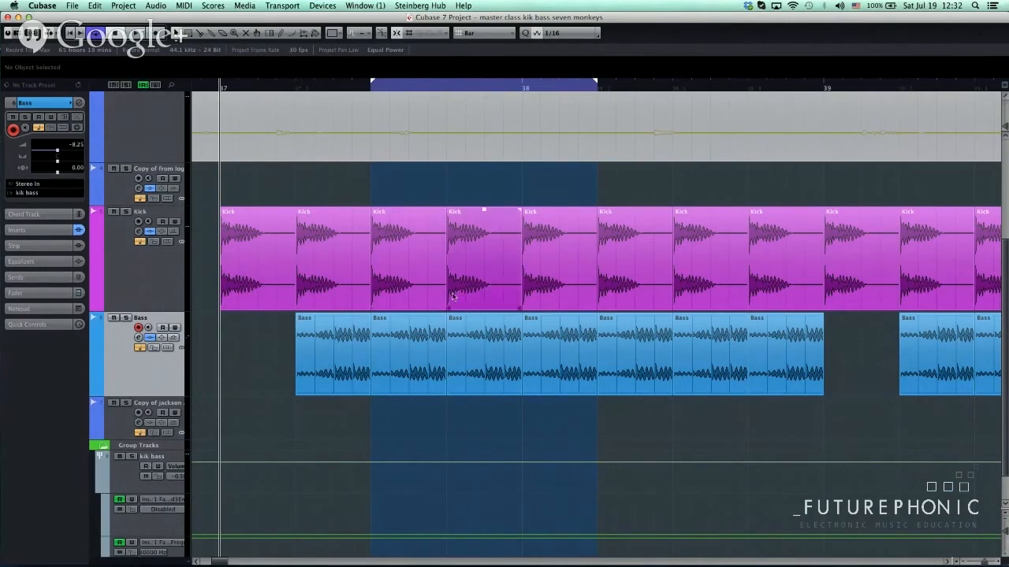
click(442, 213)
Unmute the long audio event on the "from logic" track.
scroll(440, 207, up, 5)
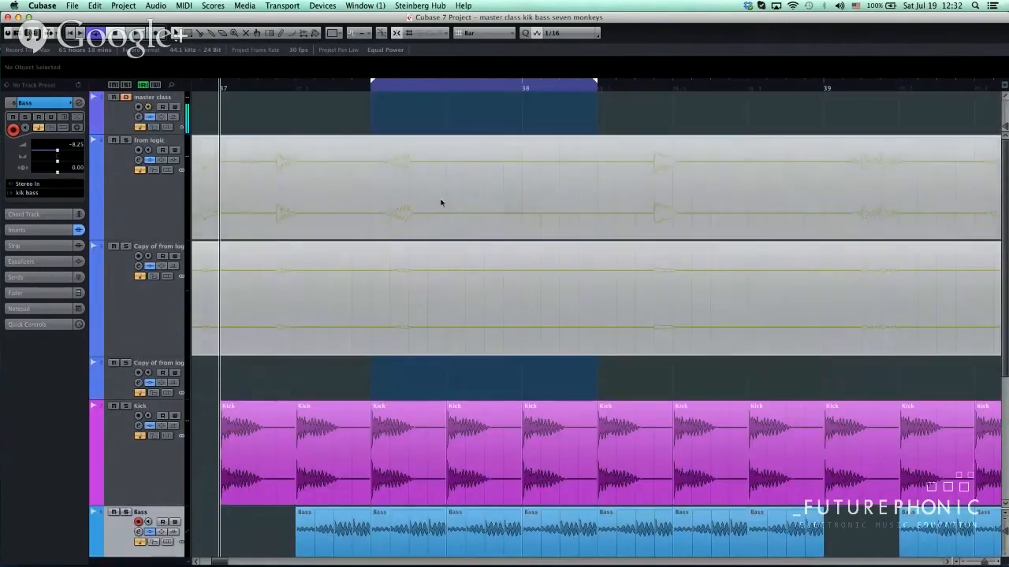
key(g)
key(g)
key(g)
key(g)
key(g)
key(g)
key(g)
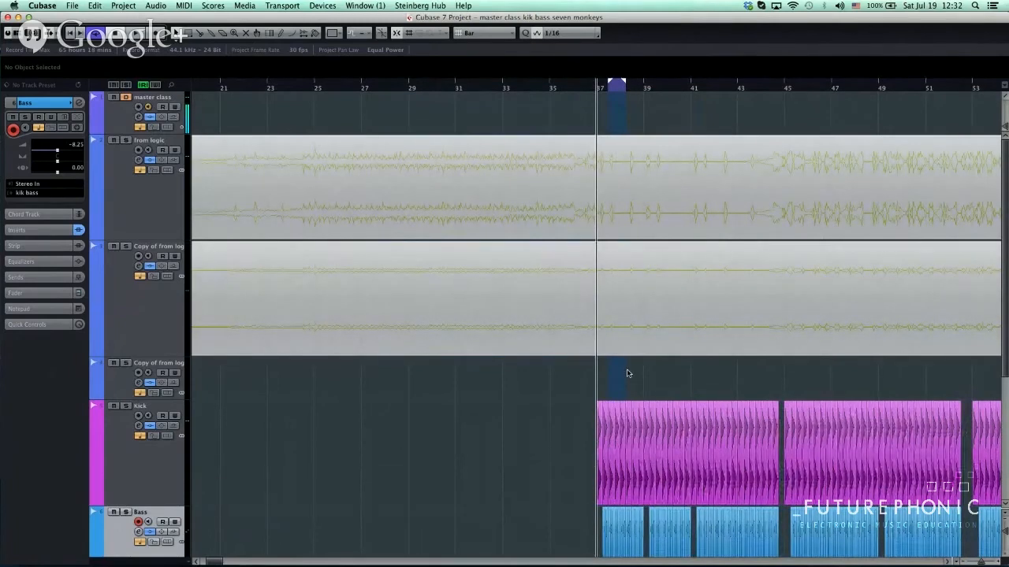
key(g)
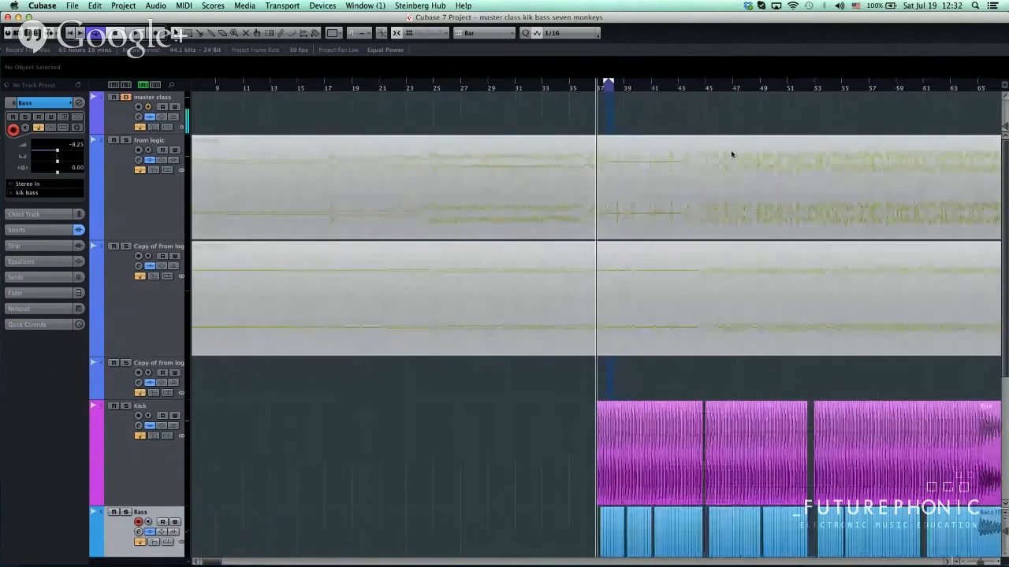
click(686, 214)
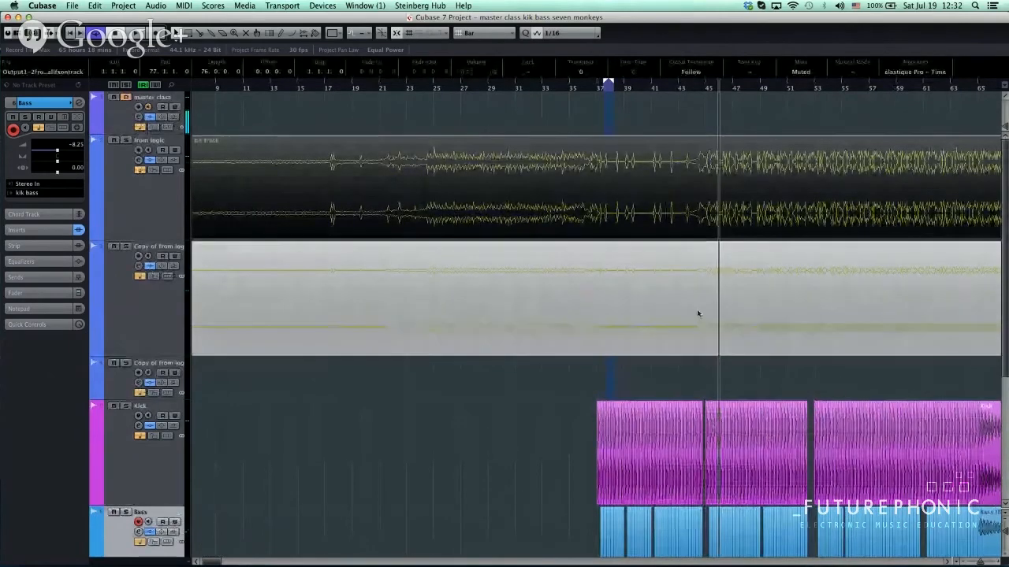
click(532, 411)
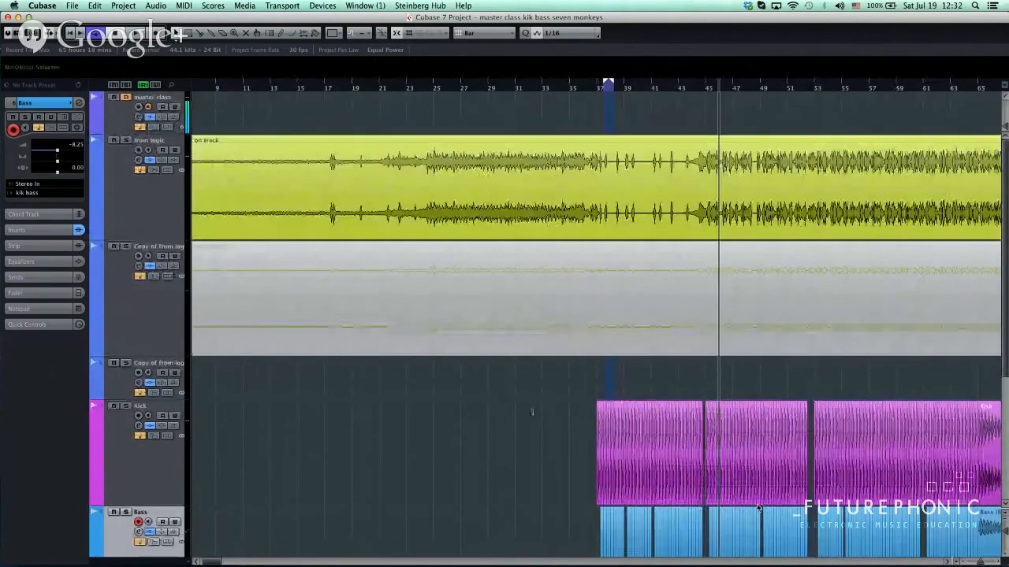
Mute the Kick and Bass events and play the "from logic" track from around bar 45.
drag(758, 508, 999, 543)
key(shift+m)
key(space)
Examine the equalizer bands of the "from logic" channel's FabFilter Pro-Q insert, then close the plug-in and the channel settings.
click(143, 205)
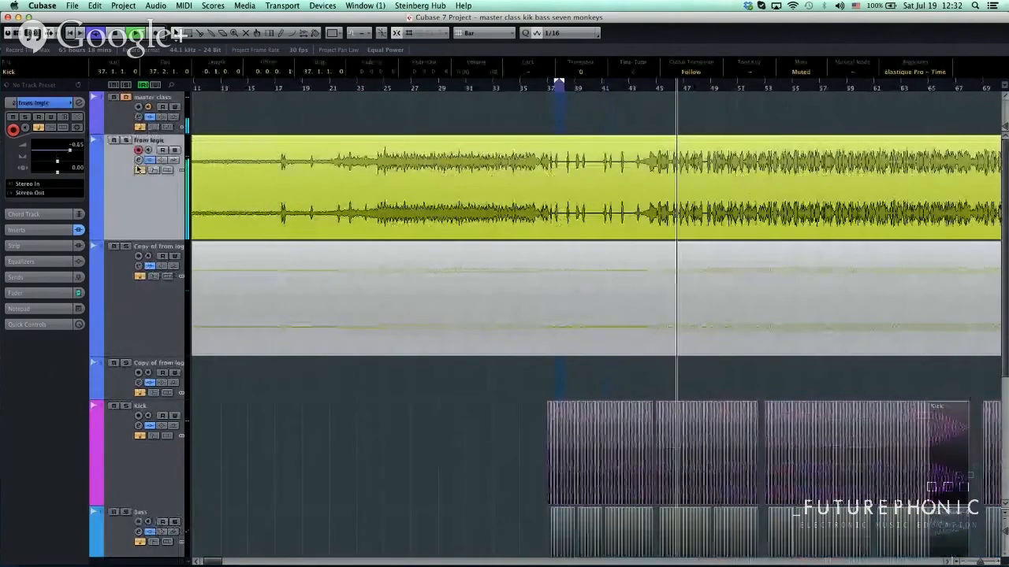
click(139, 161)
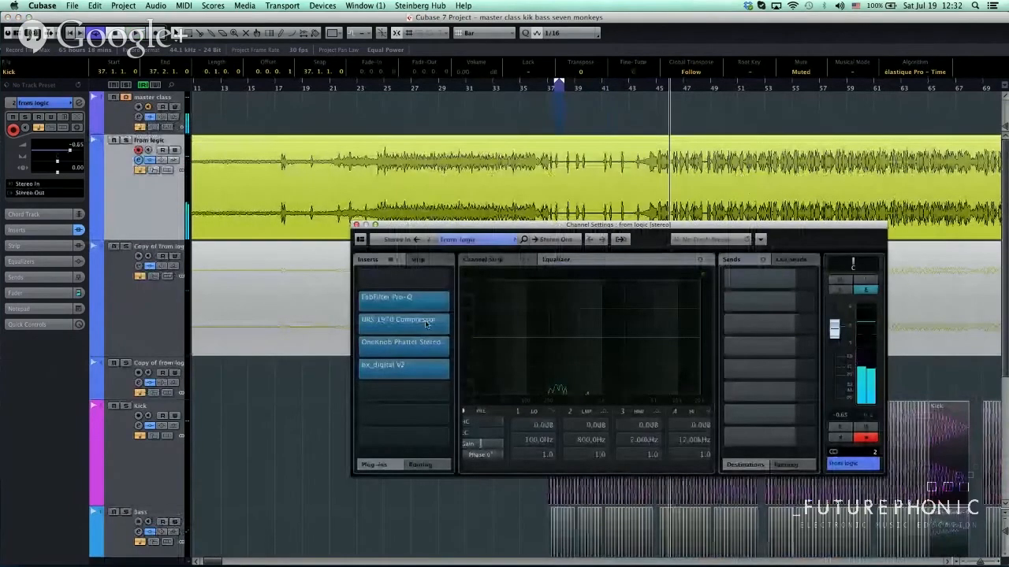
click(396, 300)
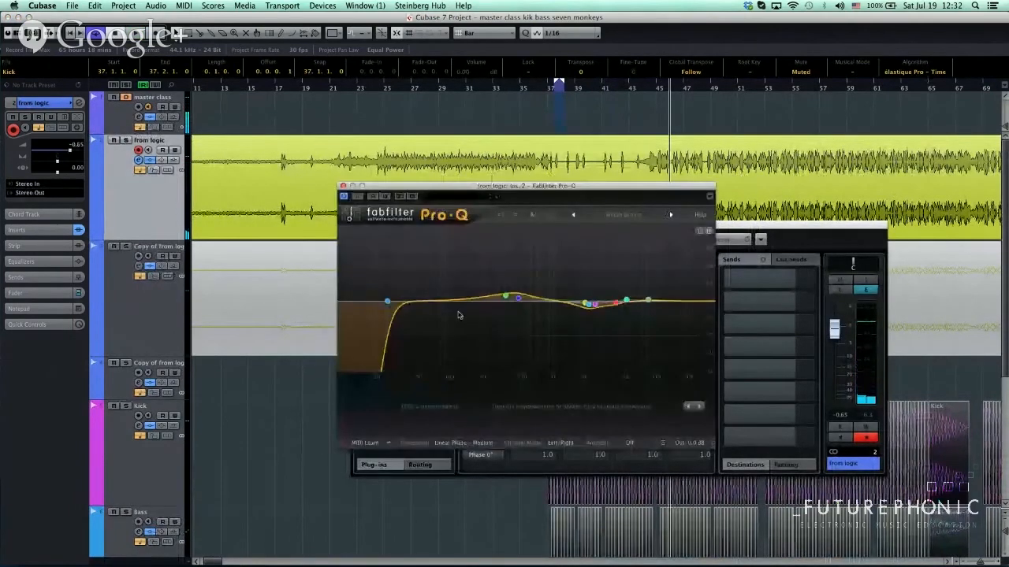
click(505, 296)
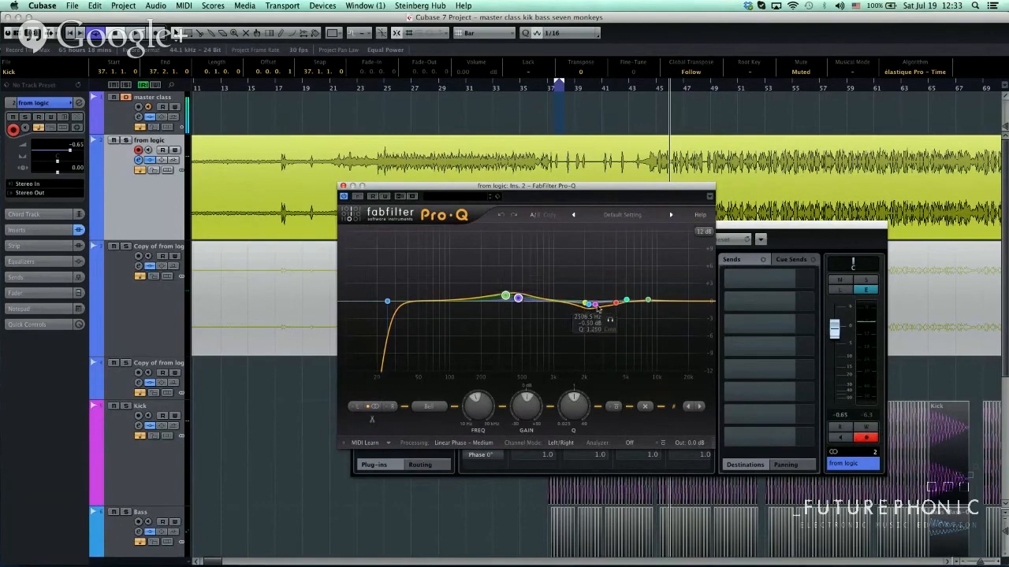
scroll(585, 304, down, 2)
scroll(602, 307, down, 3)
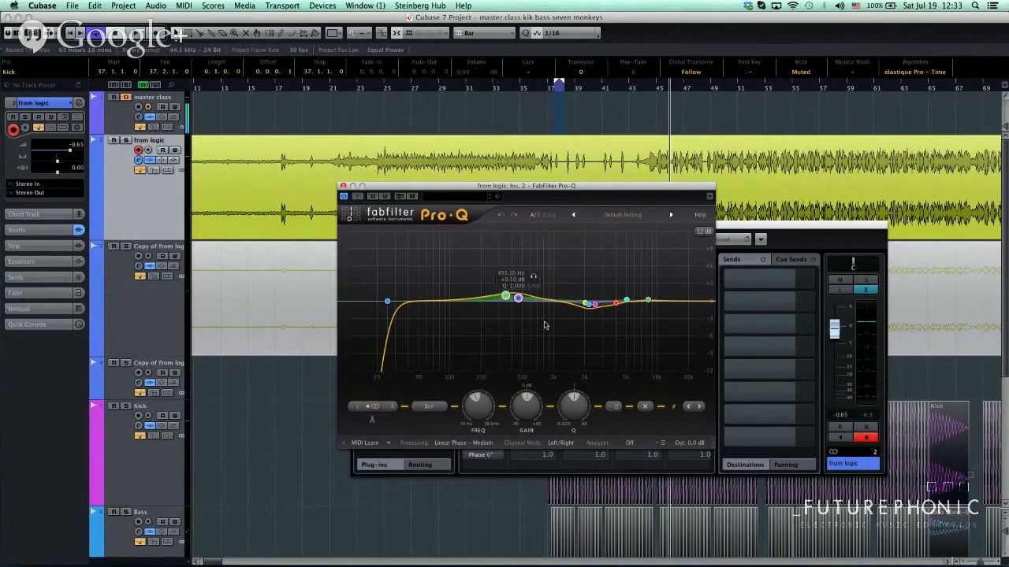
drag(507, 295, 505, 295)
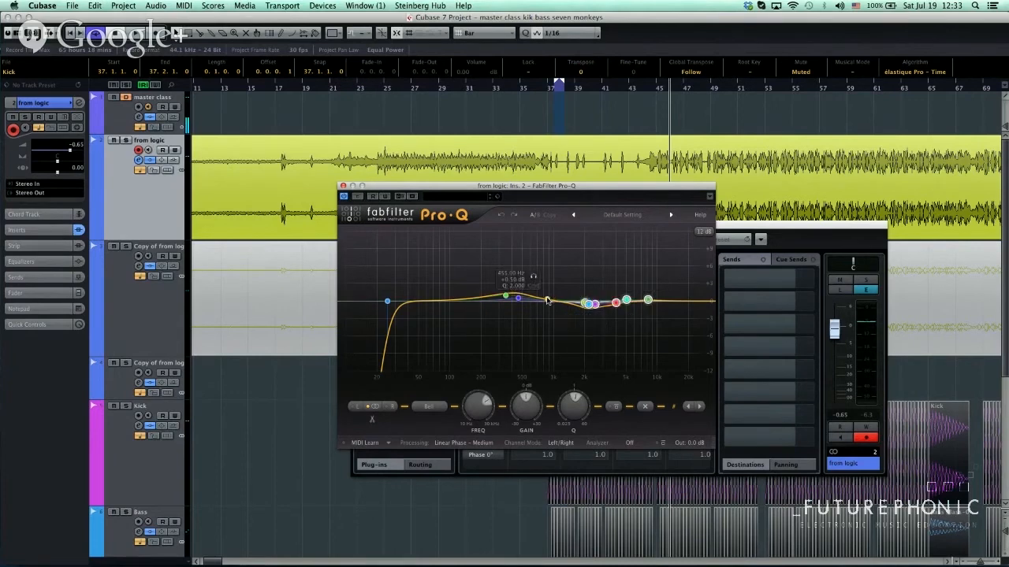
click(343, 186)
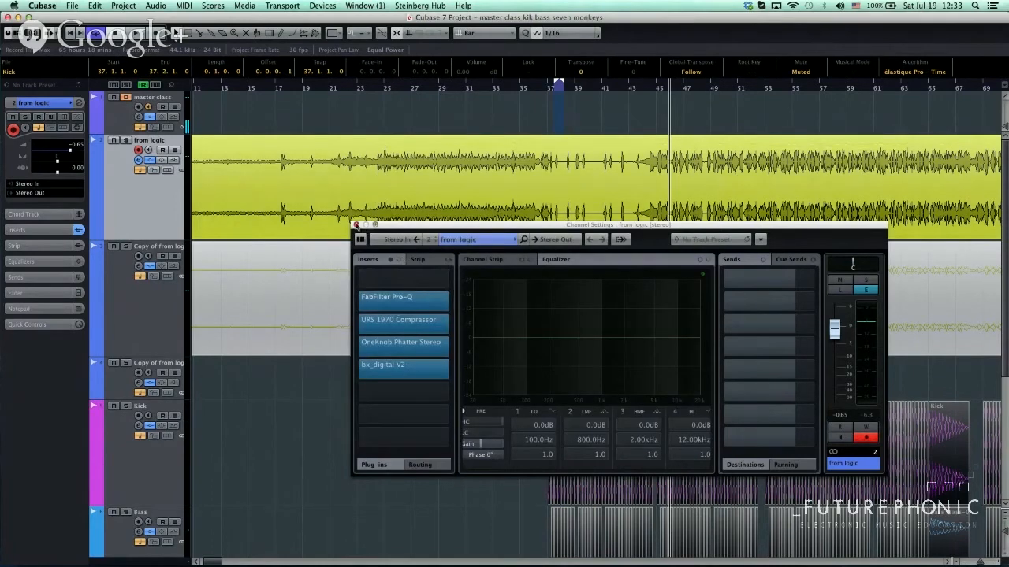
click(357, 226)
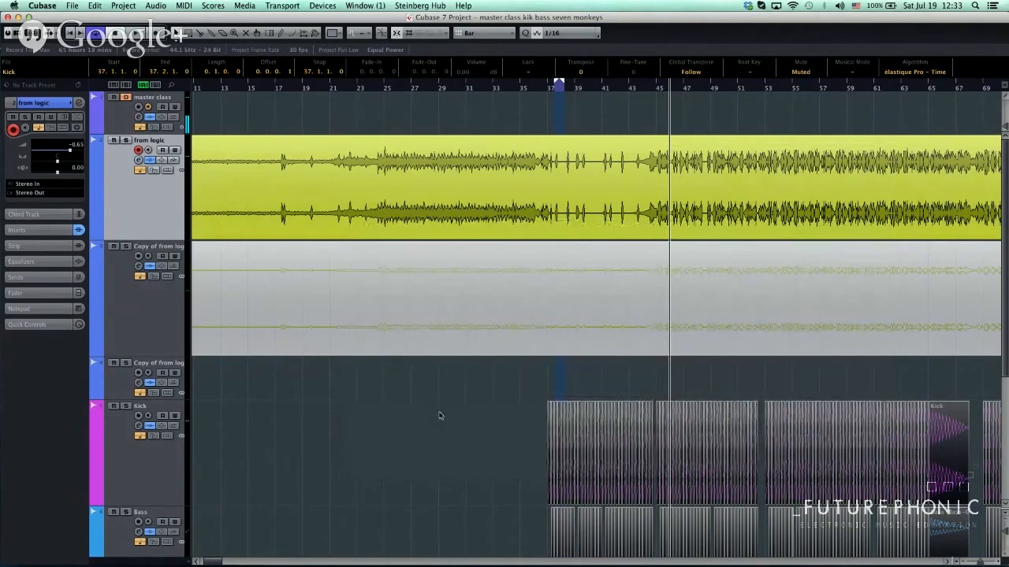
Unmute the three Kick and Bass events inside the loop range from 37.3, and mute the "from logic" event.
drag(433, 405, 635, 513)
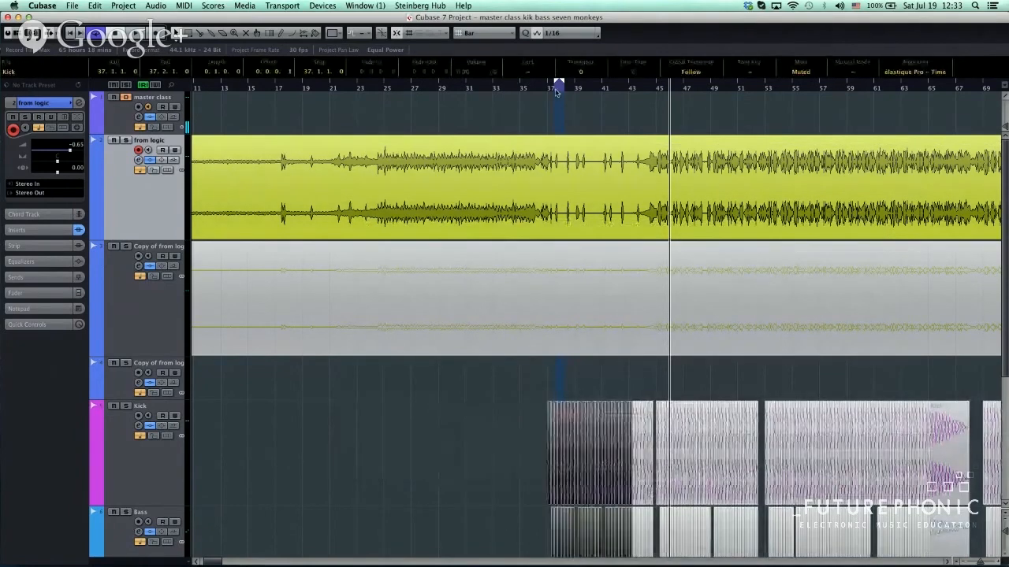
drag(557, 92, 599, 535)
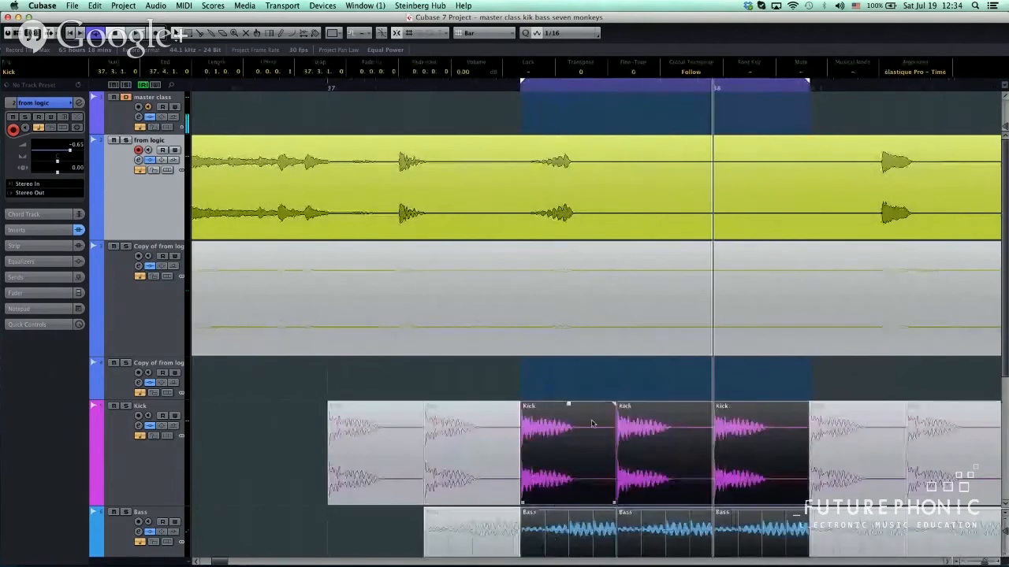
click(545, 198)
key(shift+m)
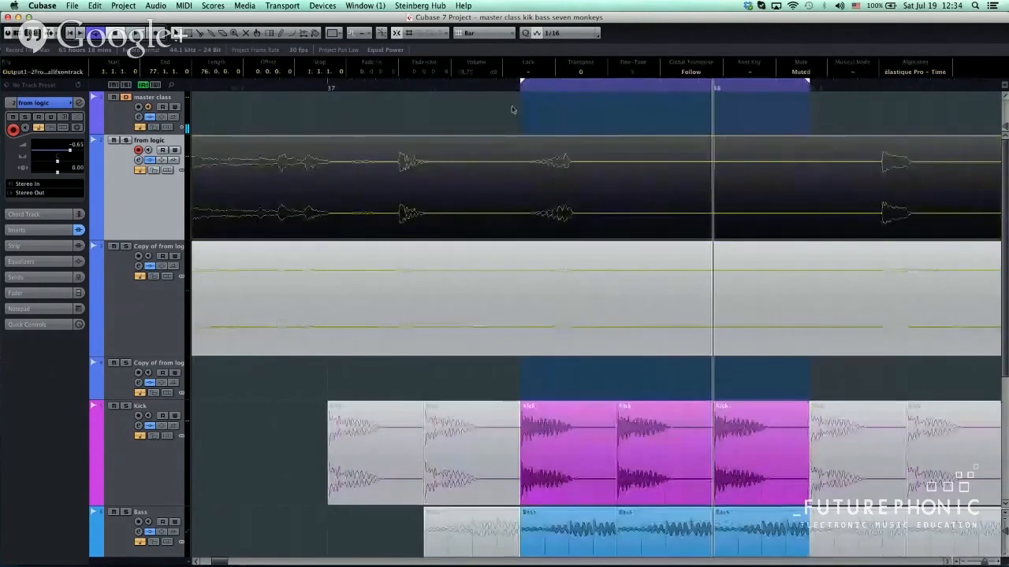
Unmute the Kick and Bass events on beat 37.2, just before the three active kicks.
drag(517, 89, 529, 171)
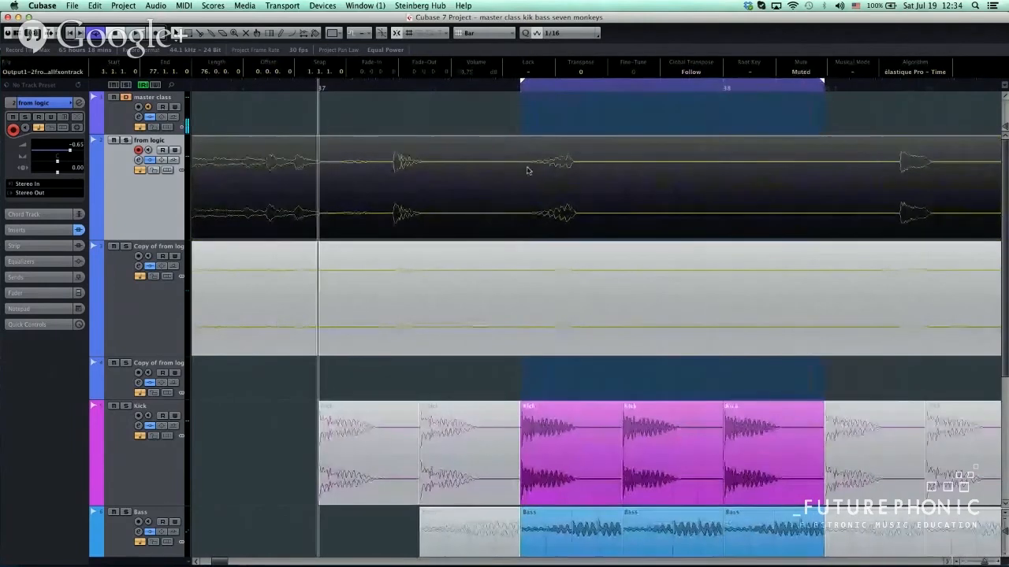
click(522, 98)
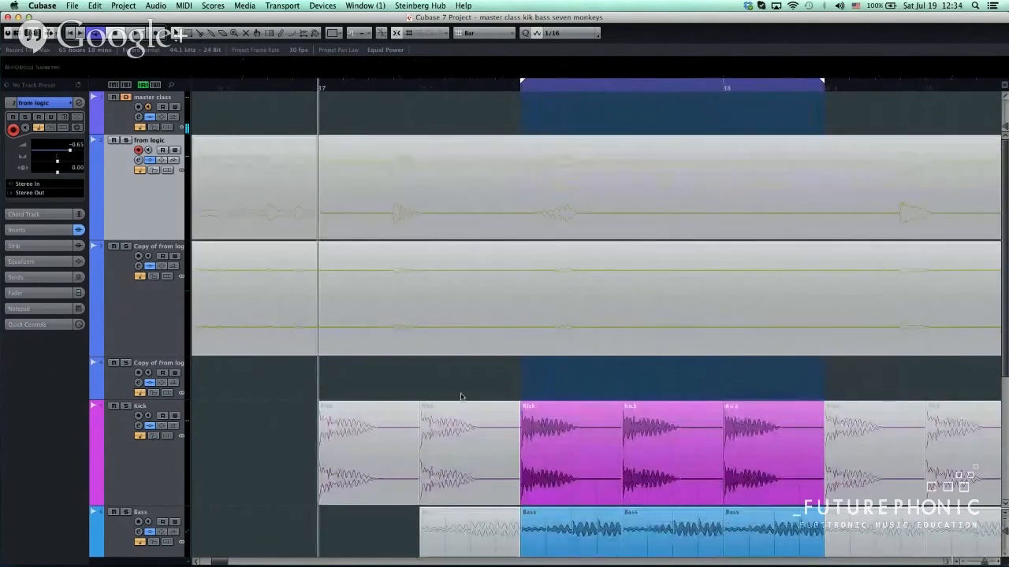
drag(461, 396, 503, 561)
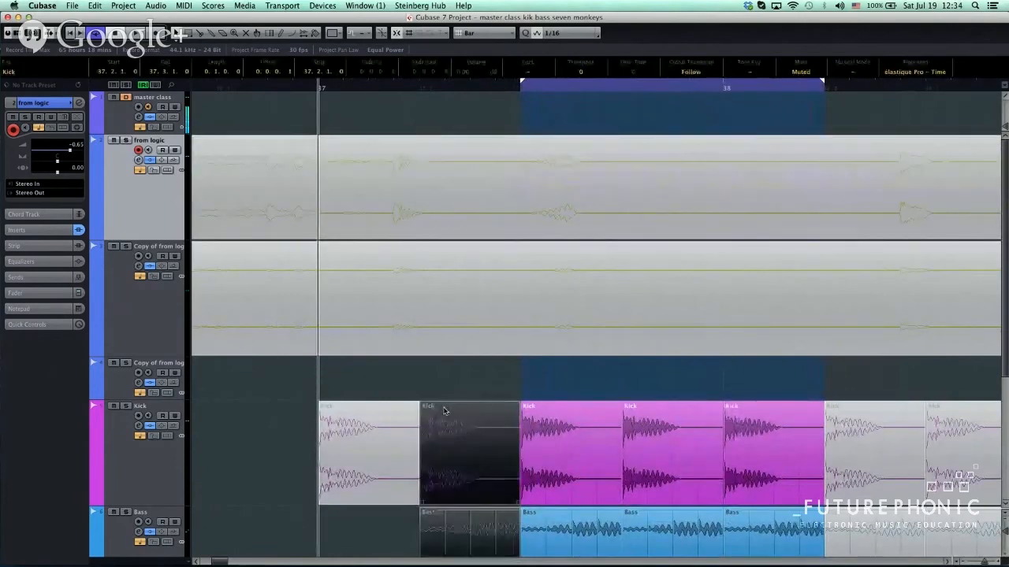
key(shift+u)
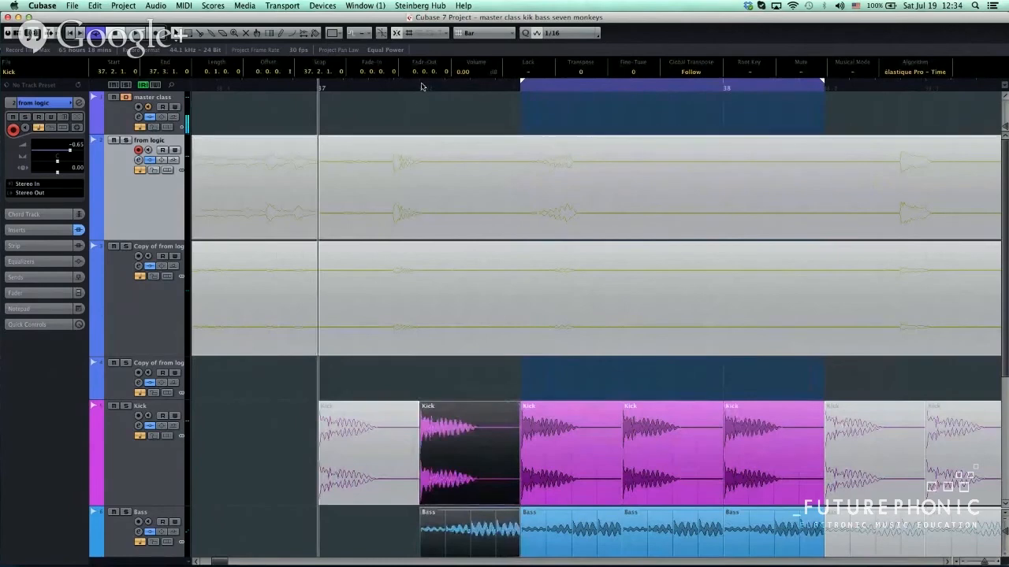
Set the grid type to Use Quantize and the loop range from 37.3 to bar 38, with the cursor at its start.
drag(424, 77, 531, 78)
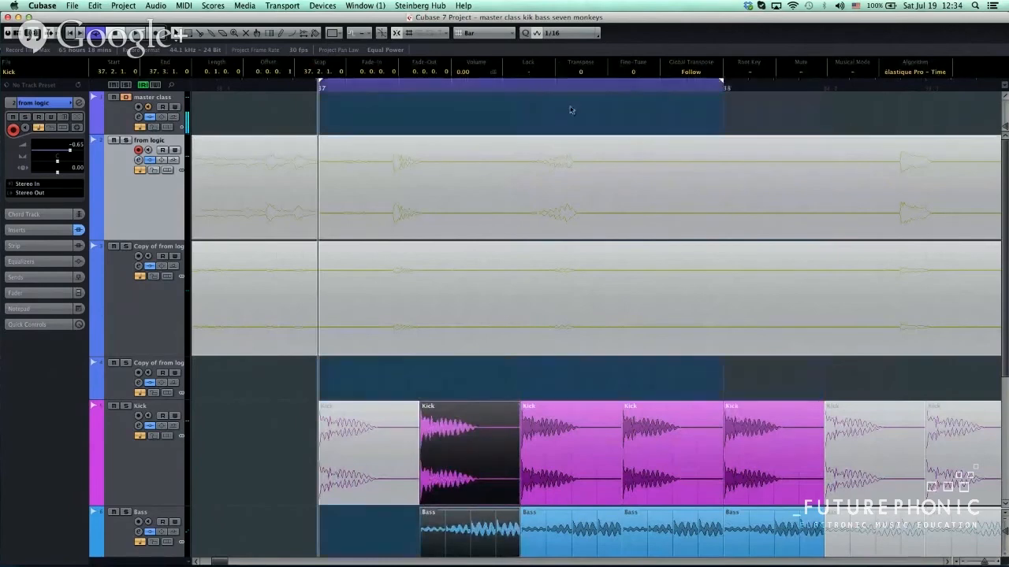
click(495, 34)
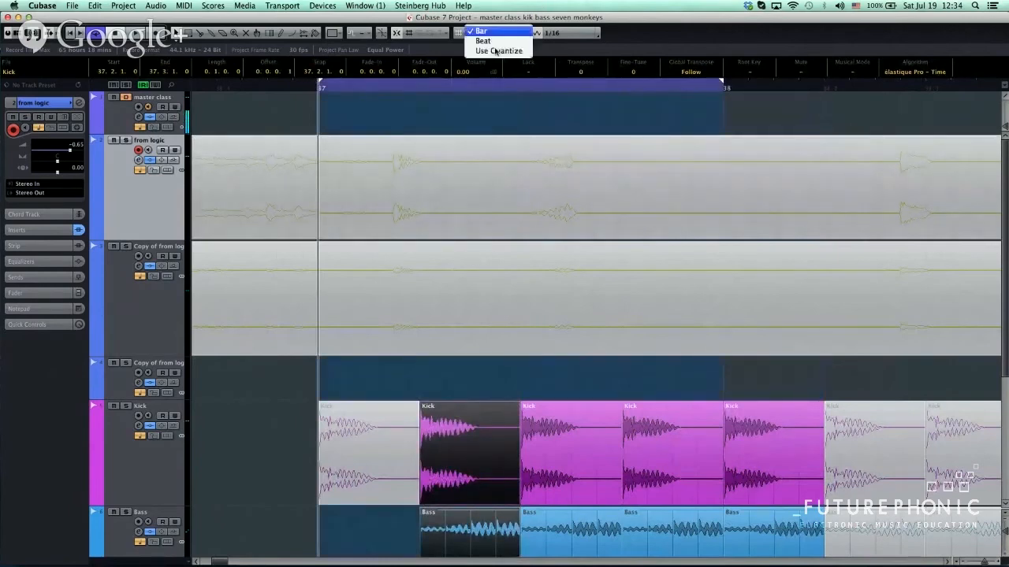
click(496, 51)
drag(321, 83, 445, 82)
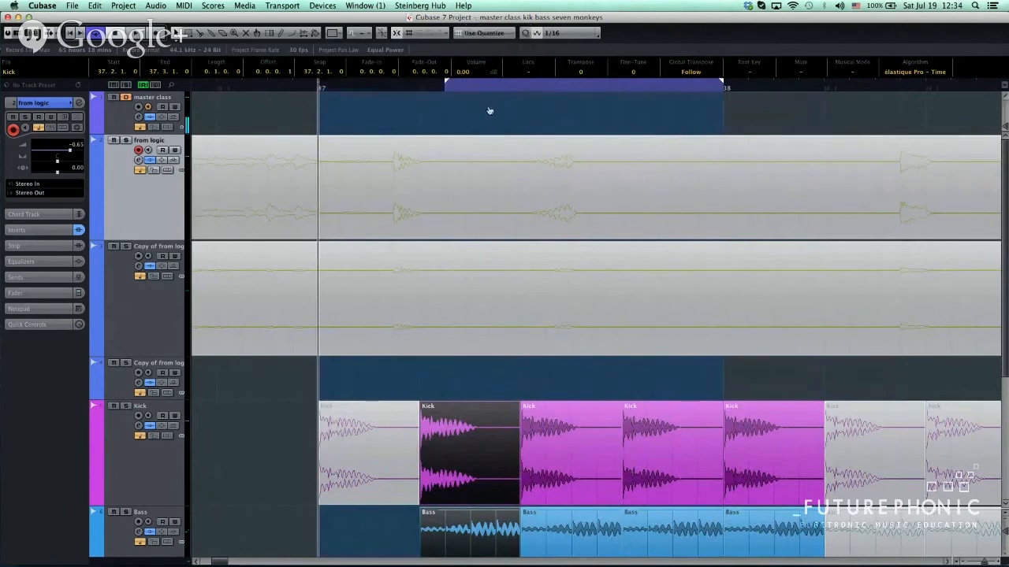
drag(489, 110, 520, 111)
click(518, 88)
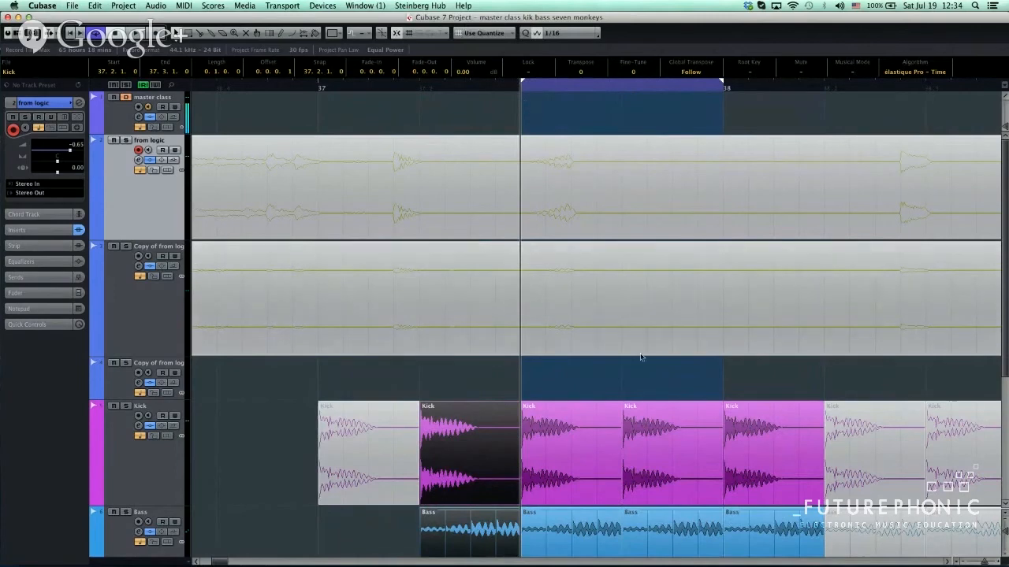
Select the Kick track and listen to the looped kick and bass, stopping and restarting playback.
key(space)
click(124, 524)
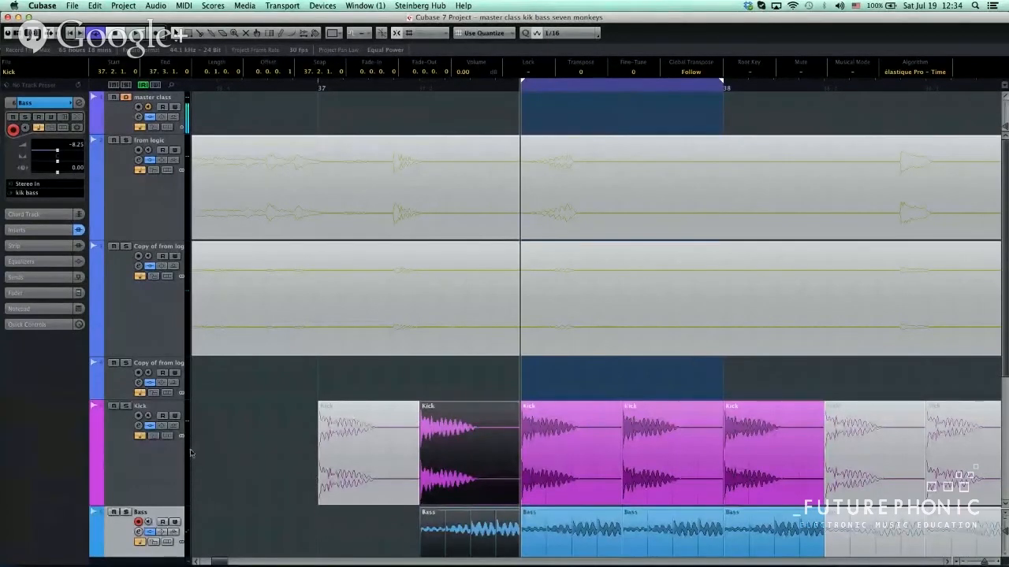
click(164, 459)
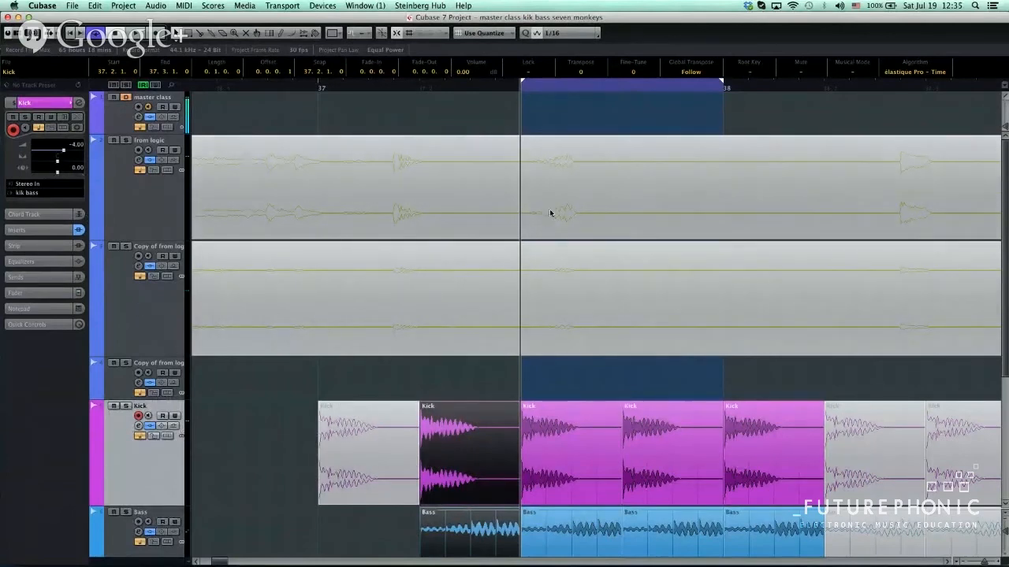
scroll(552, 237, down, 1)
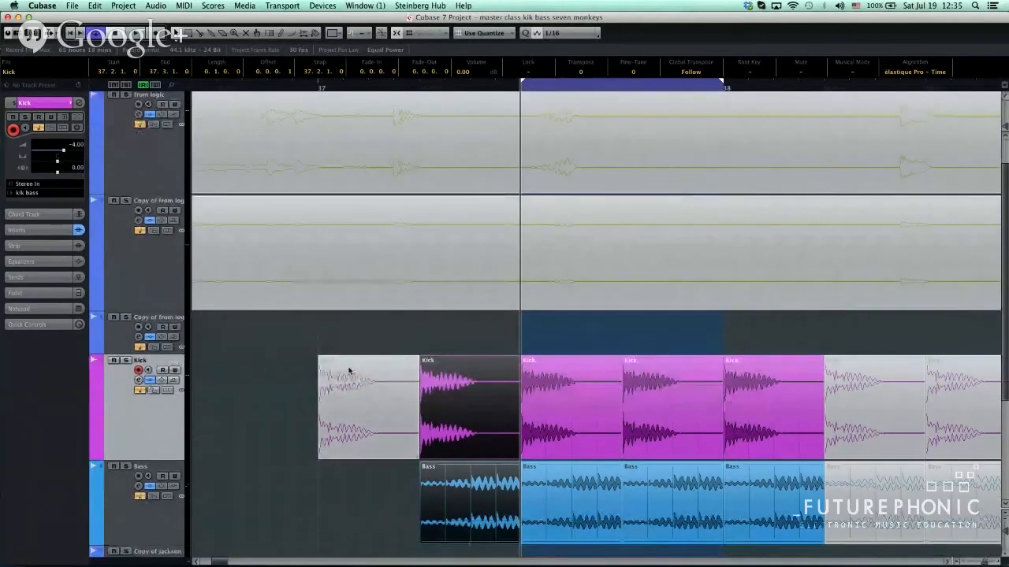
key(space)
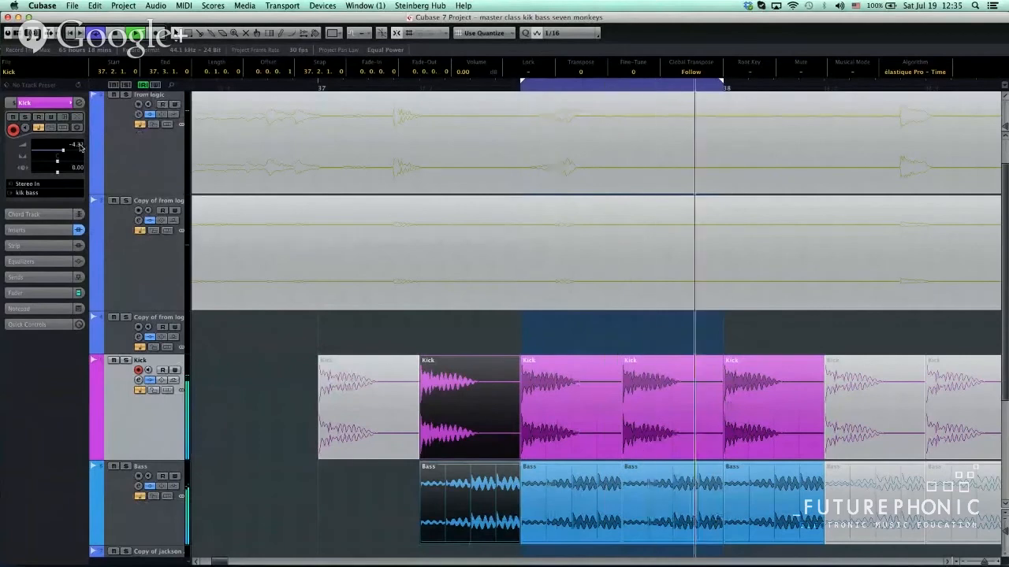
key(space)
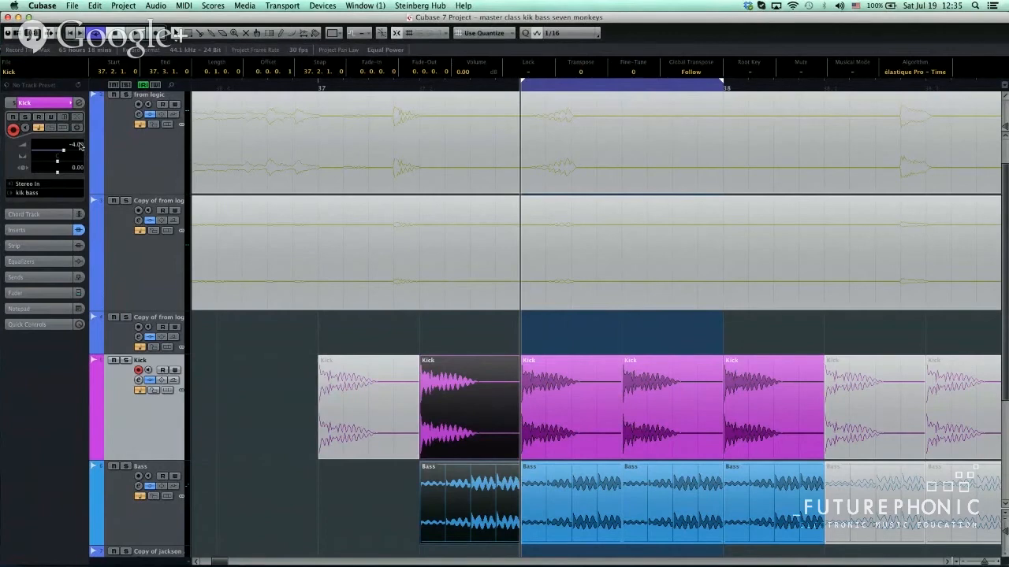
key(space)
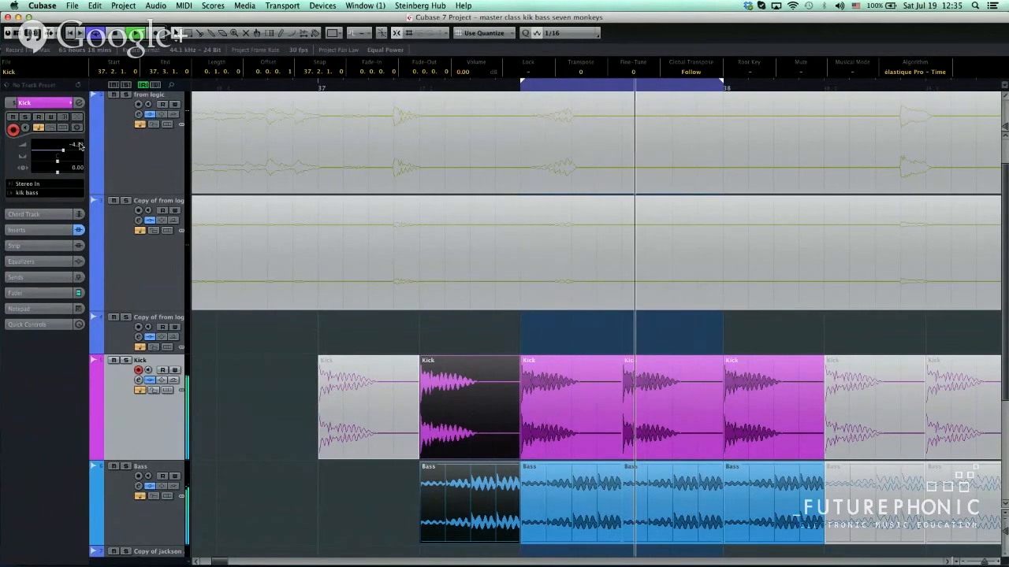
Stop playback, set the Kick track's volume to -4.00, deselect all events and return to the Object Selection tool.
key(space)
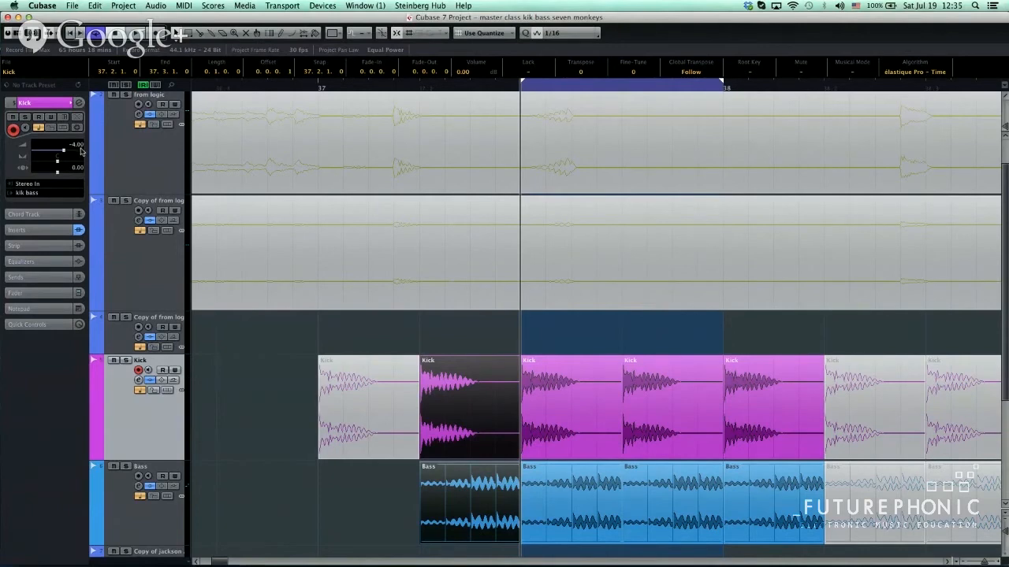
key(4)
double_click(76, 145)
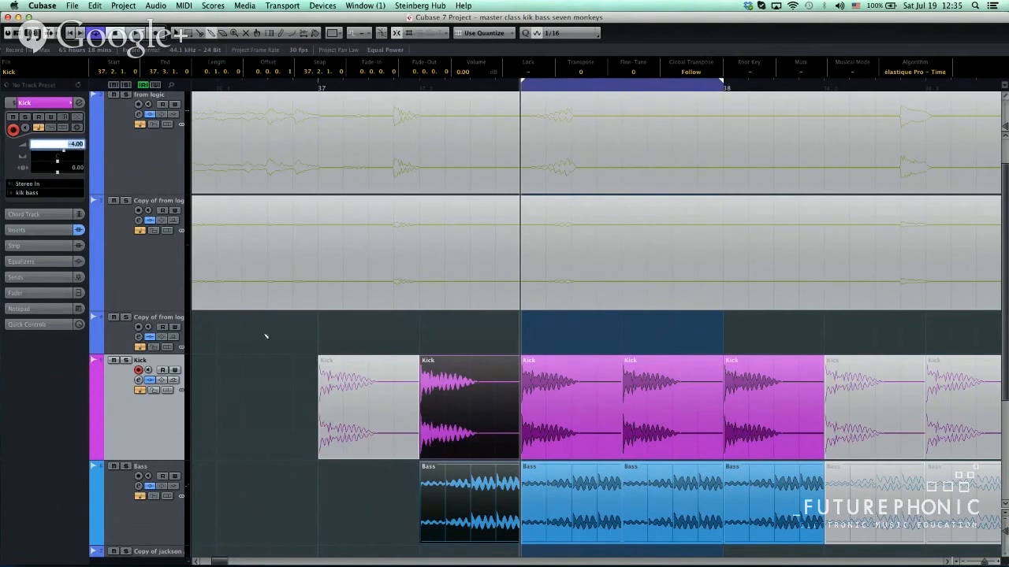
click(261, 370)
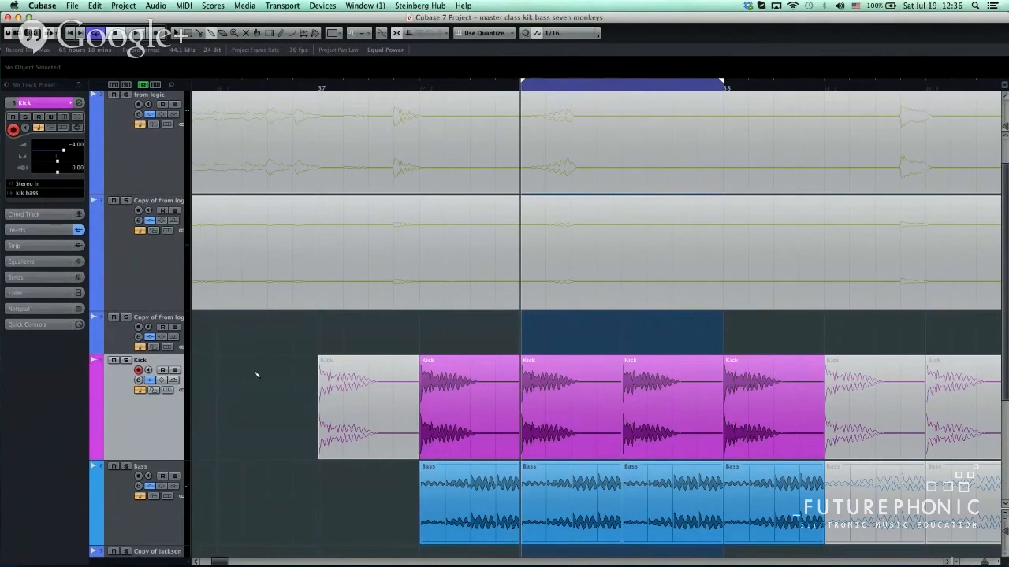
right_click(461, 332)
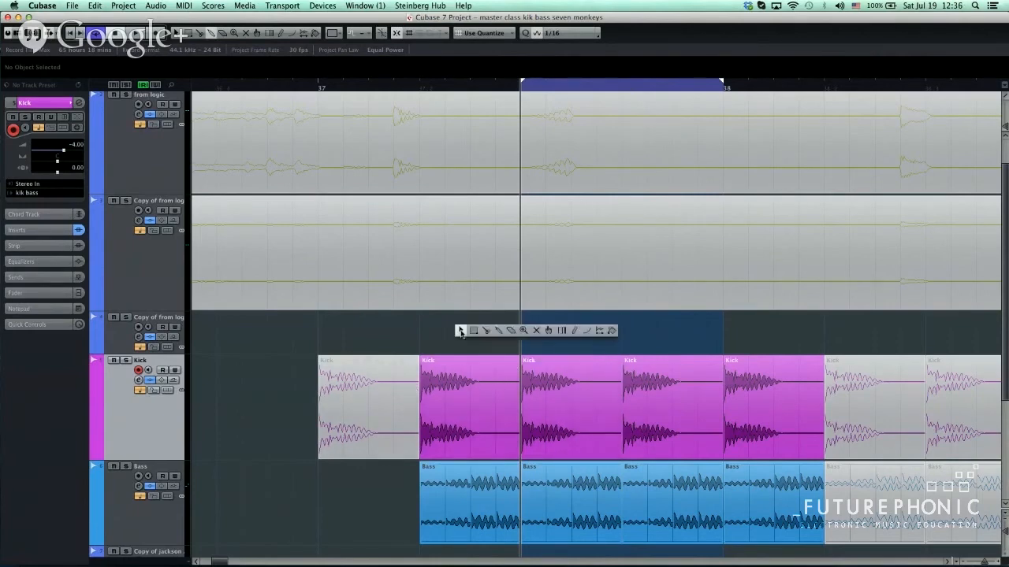
click(461, 331)
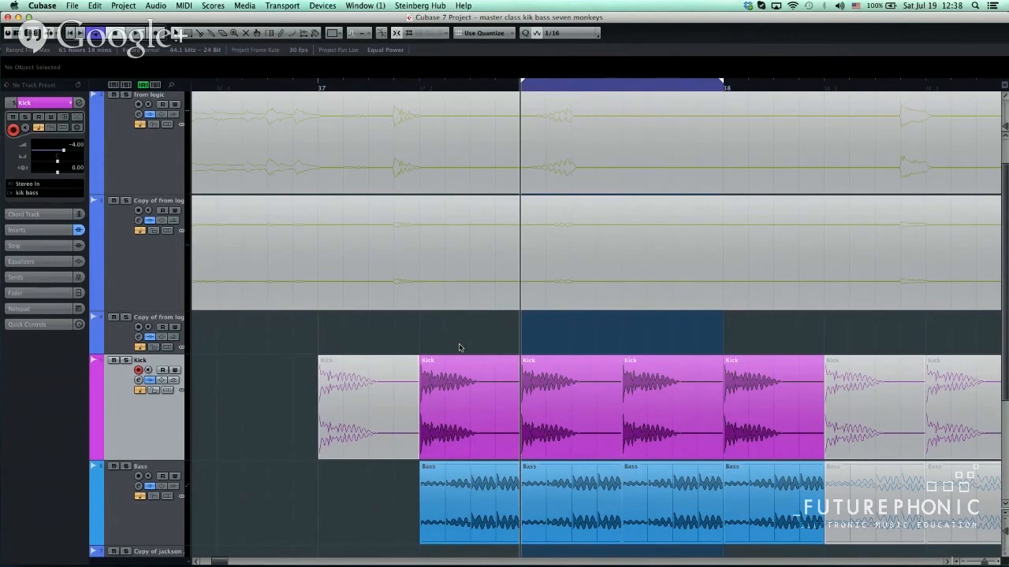
Load FabFilter Pro-Q into the empty first insert slot of the Kick channel.
click(138, 381)
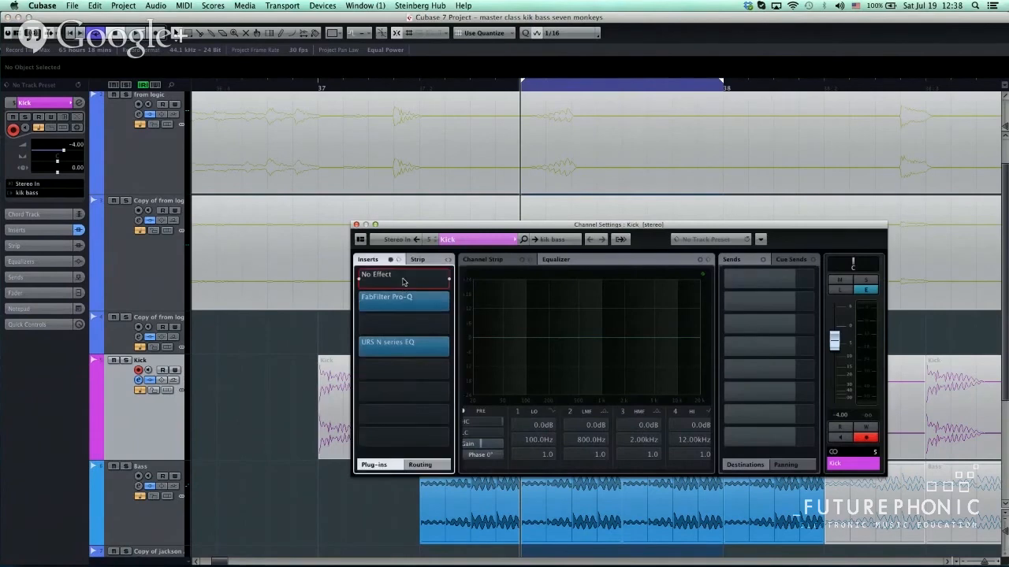
click(398, 285)
text(f)
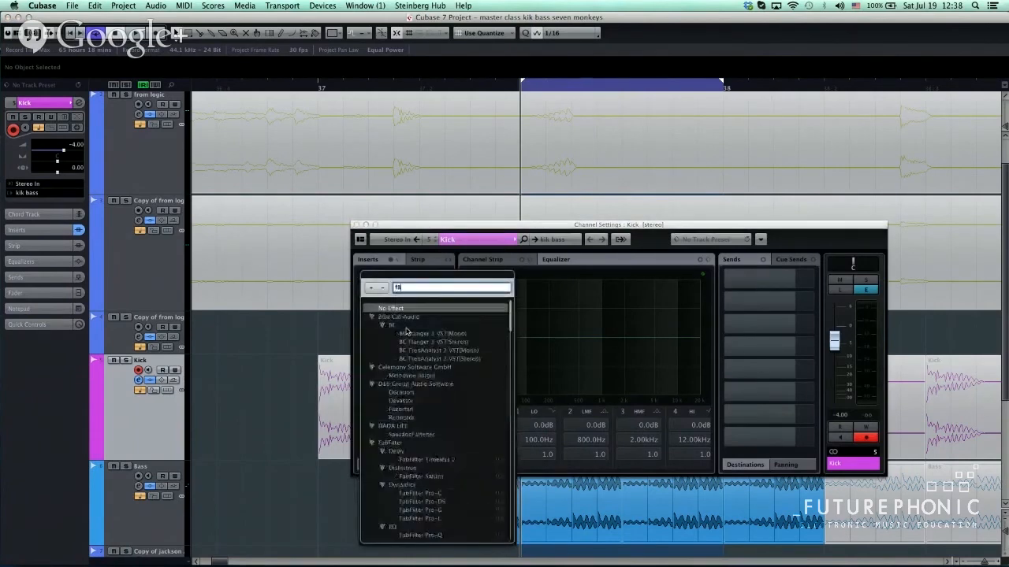
key(BackSpace)
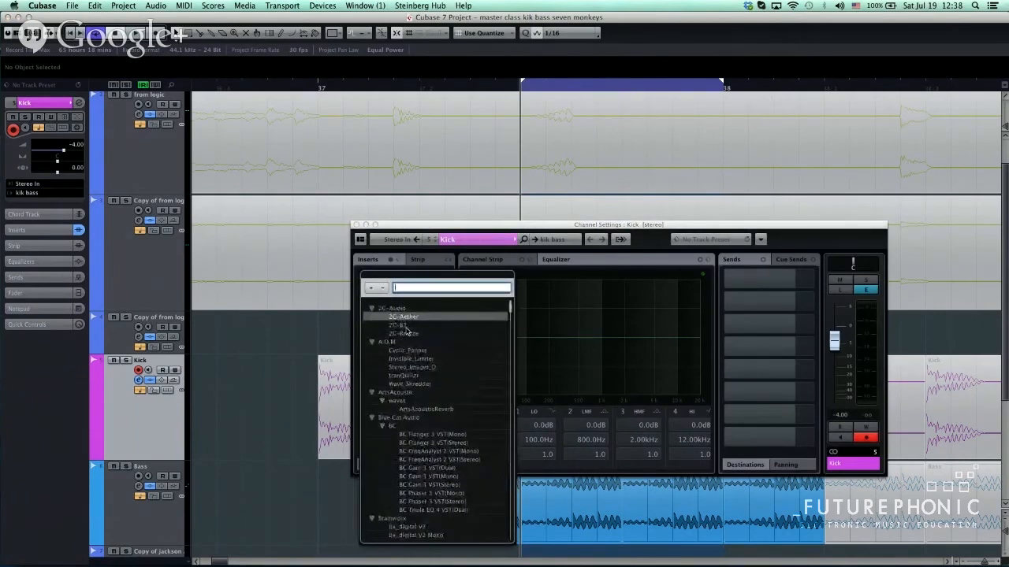
text(FAB)
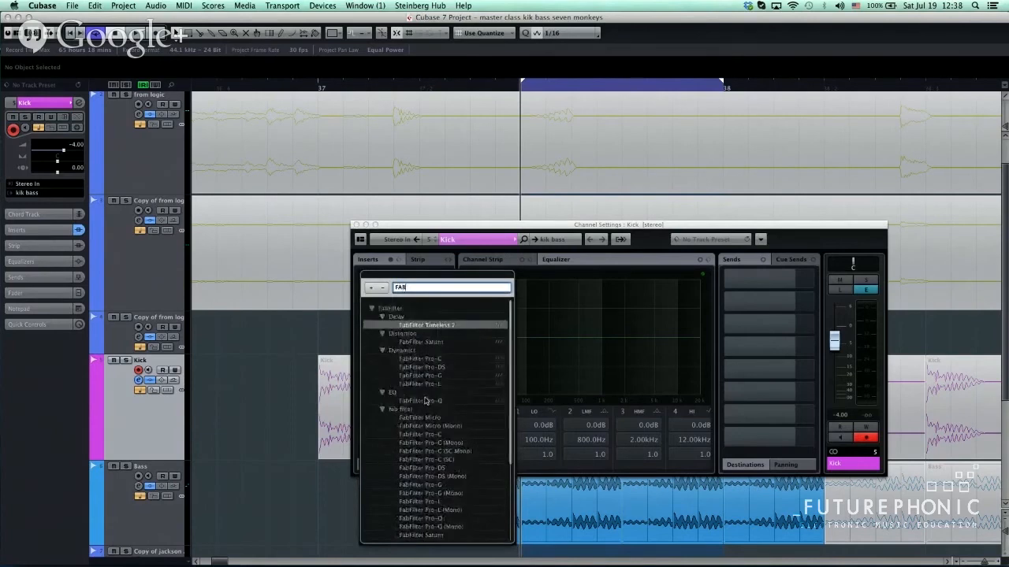
click(426, 401)
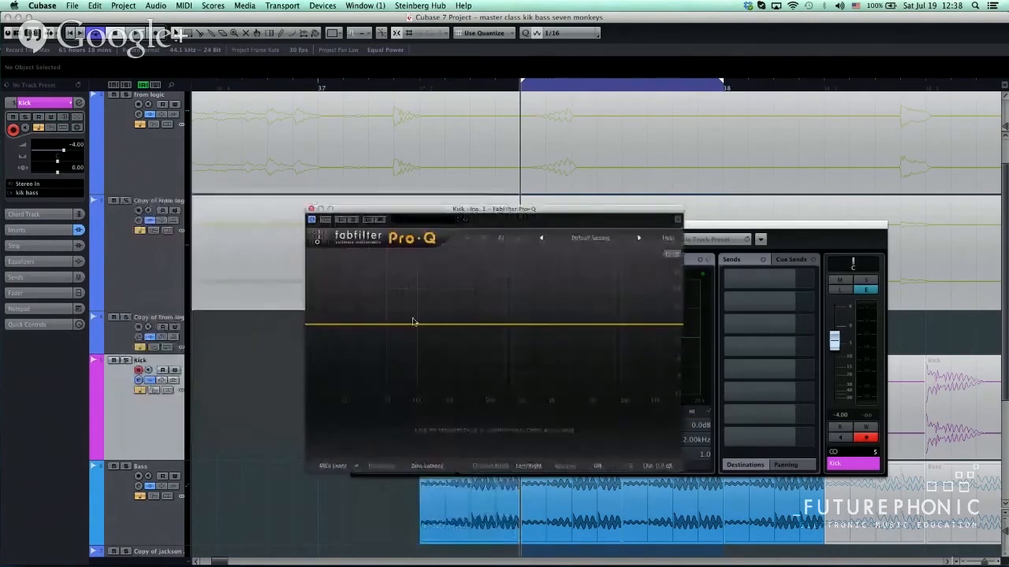
Add a gentle bell boost of about 1.8 dB near 50 Hz in the Kick's new Pro-Q.
mouse_move(394, 320)
mouse_down()
mouse_move(386, 300)
mouse_move(384, 316)
mouse_up()
drag(446, 426, 445, 422)
drag(389, 316, 387, 314)
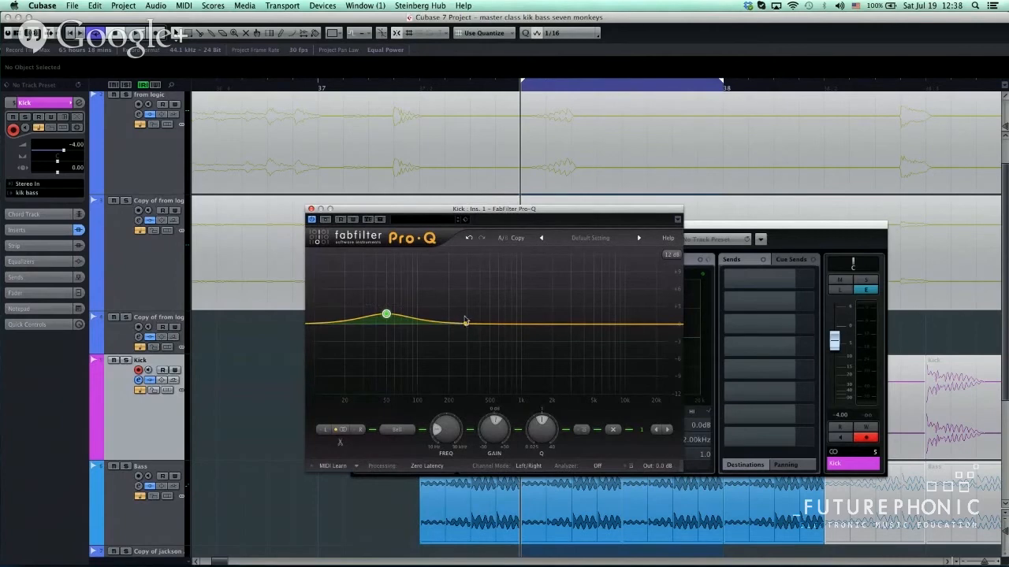
Add a second bell near 160 Hz and a low shelf near 15 Hz, both flattened to about 0 dB, and slightly lower the first bell.
drag(466, 323, 440, 316)
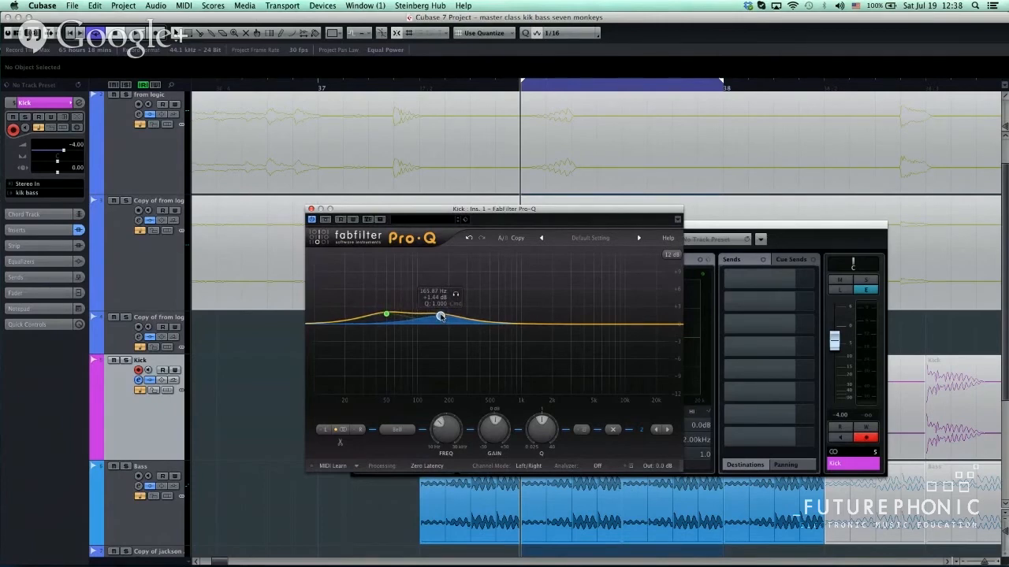
drag(440, 317, 437, 324)
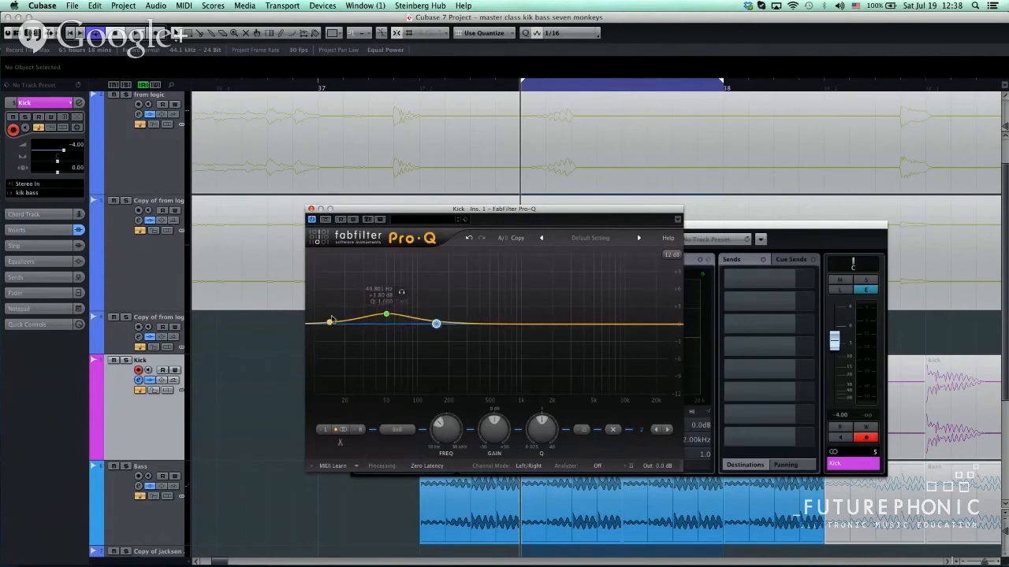
drag(331, 322, 334, 277)
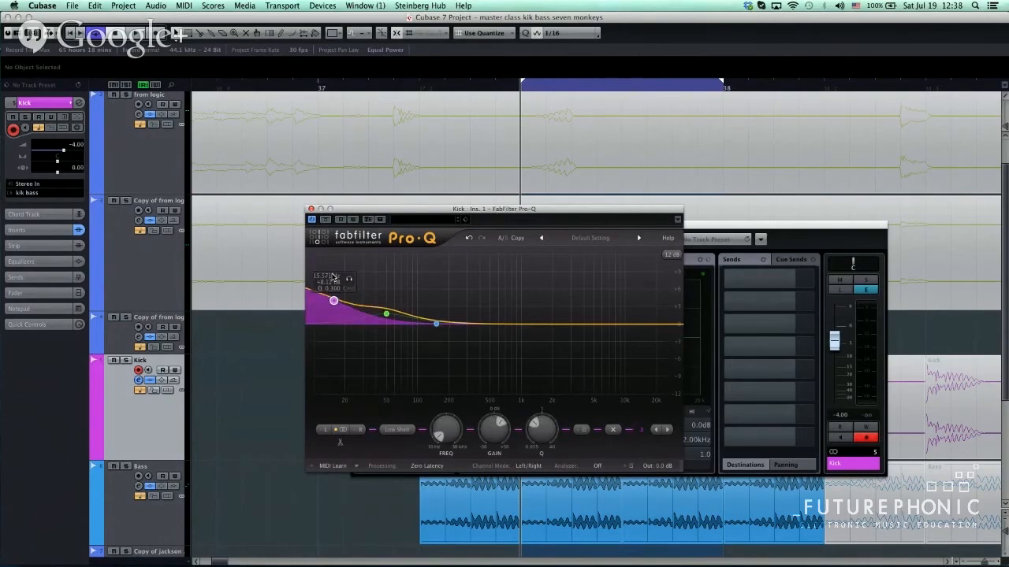
drag(333, 300, 380, 316)
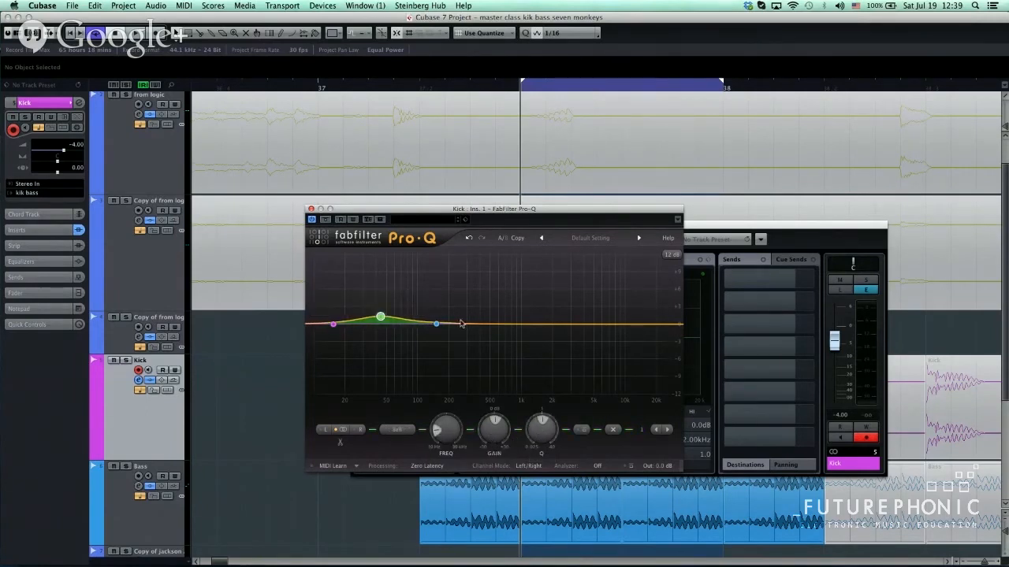
Try boosting the second bell by about 2.15 dB near 198 Hz, and reduce it to about 0.5 dB near 193 Hz.
mouse_move(437, 325)
mouse_down()
mouse_move(439, 304)
mouse_move(412, 295)
mouse_move(450, 320)
mouse_move(408, 318)
mouse_move(450, 320)
mouse_move(440, 326)
mouse_up()
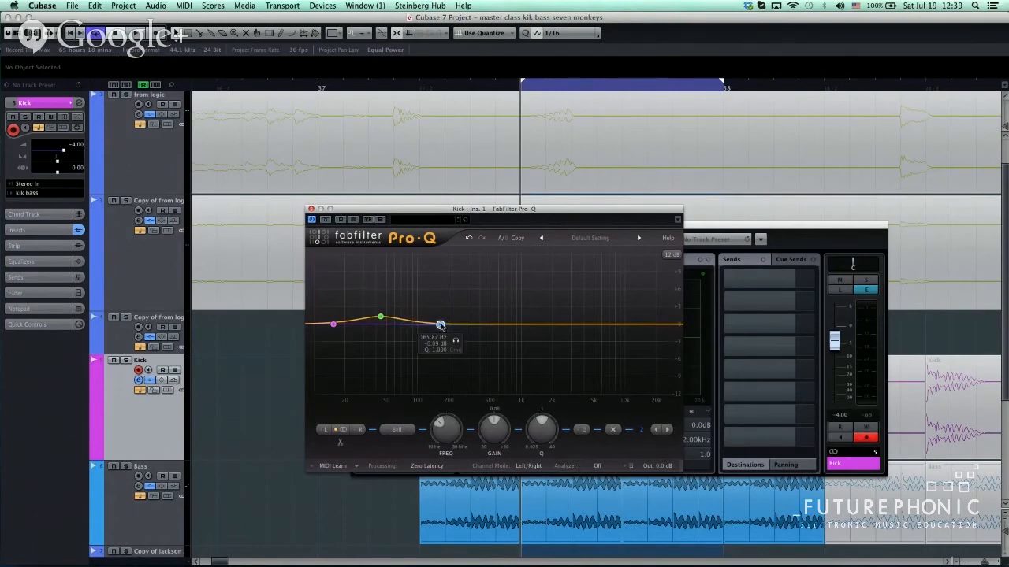
mouse_move(441, 324)
mouse_down()
mouse_move(379, 312)
mouse_move(450, 316)
mouse_move(450, 302)
mouse_move(448, 312)
mouse_up()
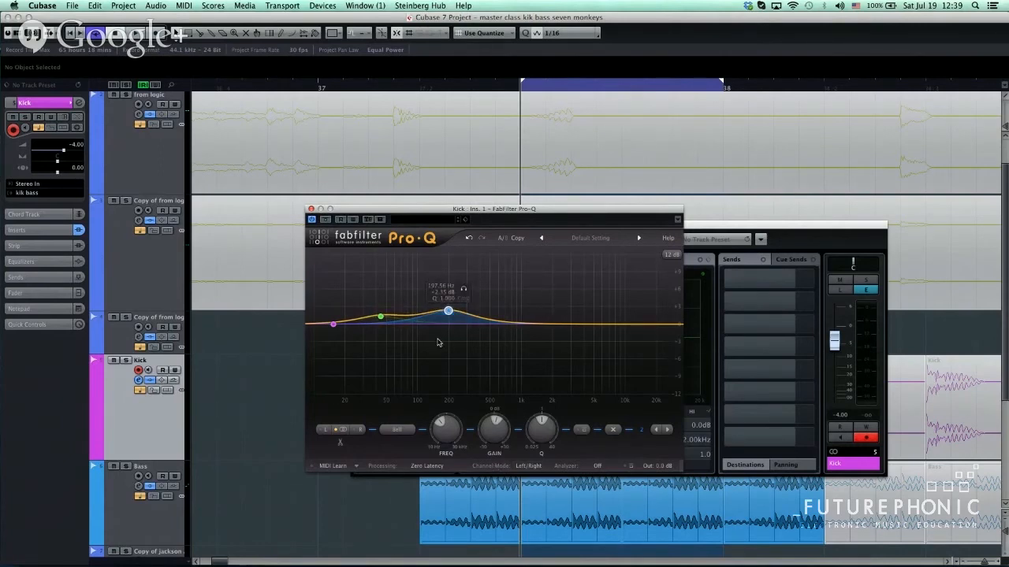
drag(447, 311, 447, 321)
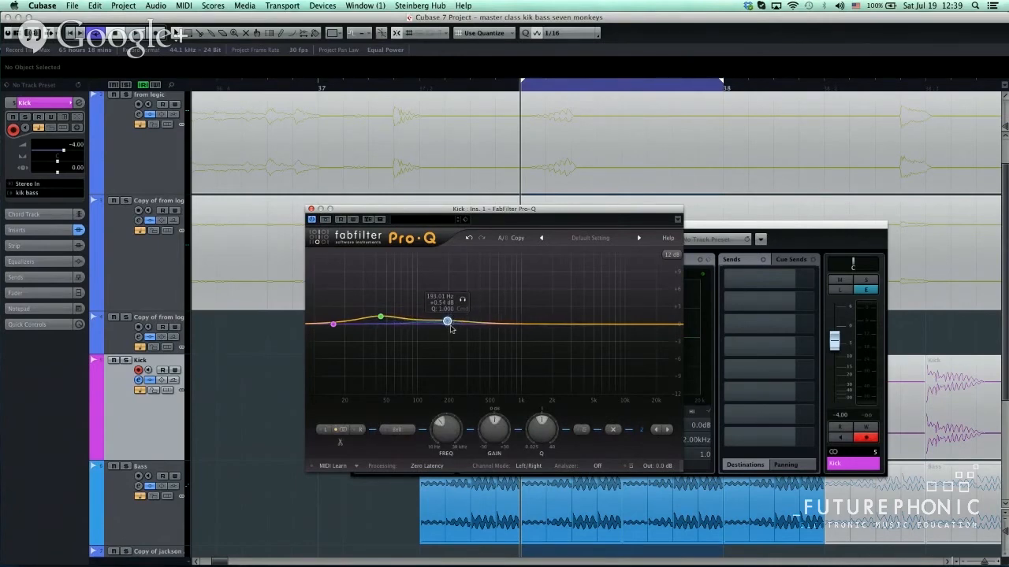
Delete the second bell band, bypass the Kick's first Pro-Q insert and close its plug-in and channel settings windows.
click(616, 431)
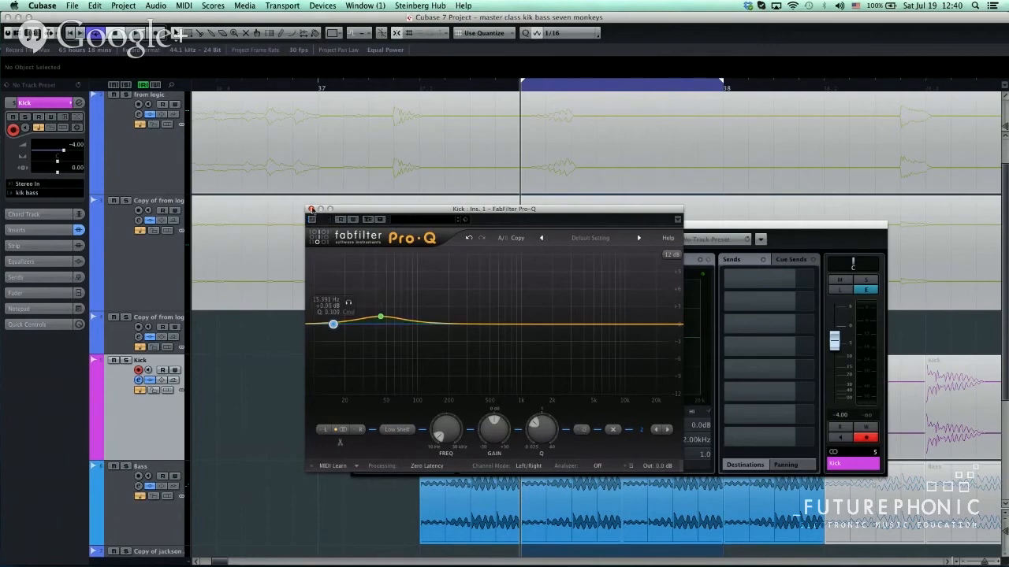
click(311, 209)
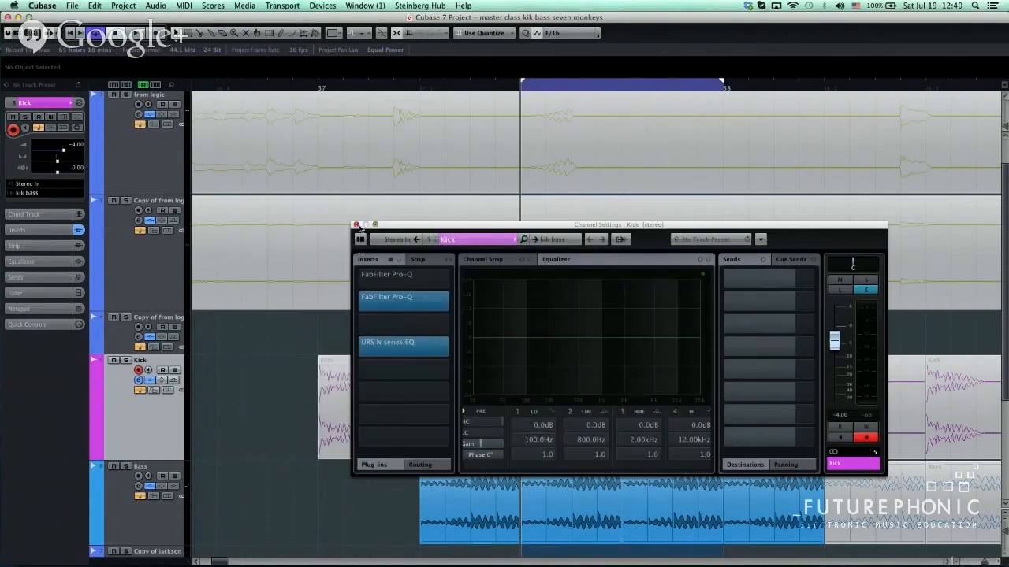
click(356, 225)
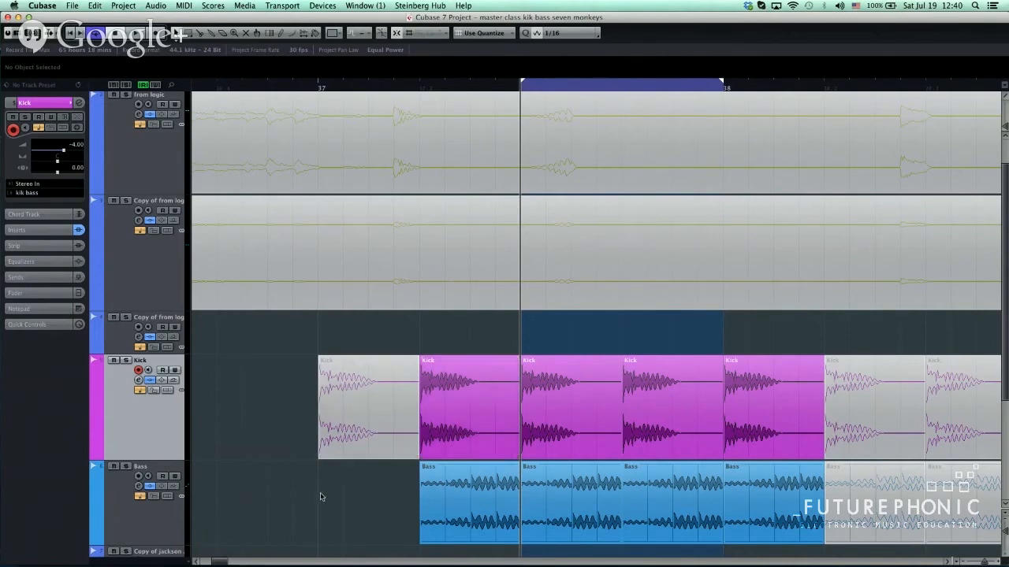
Examine the Bass track and the kik bass group, including the group's channel inserts, and leave the group selected.
click(126, 500)
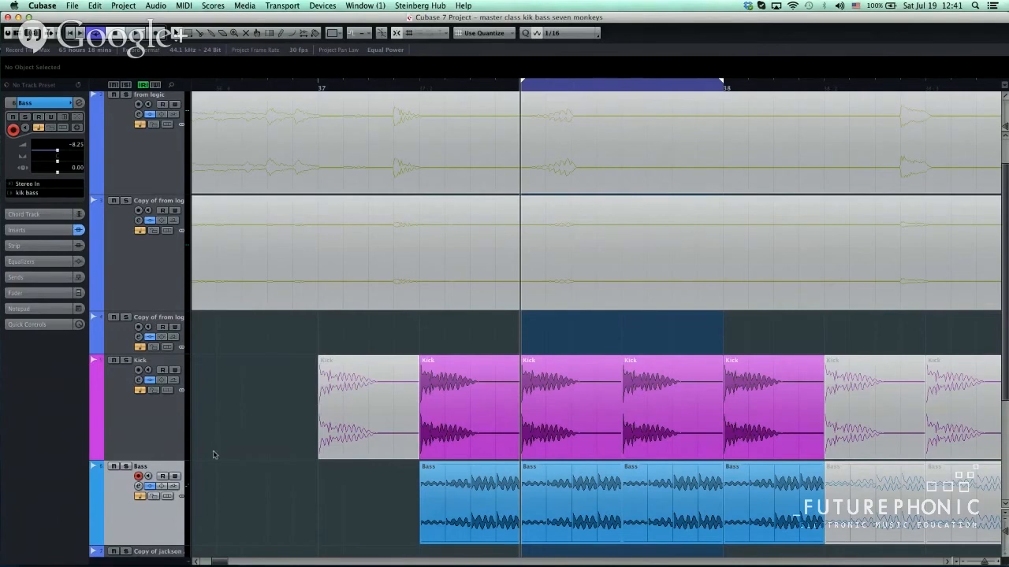
scroll(223, 465, down, 5)
click(142, 415)
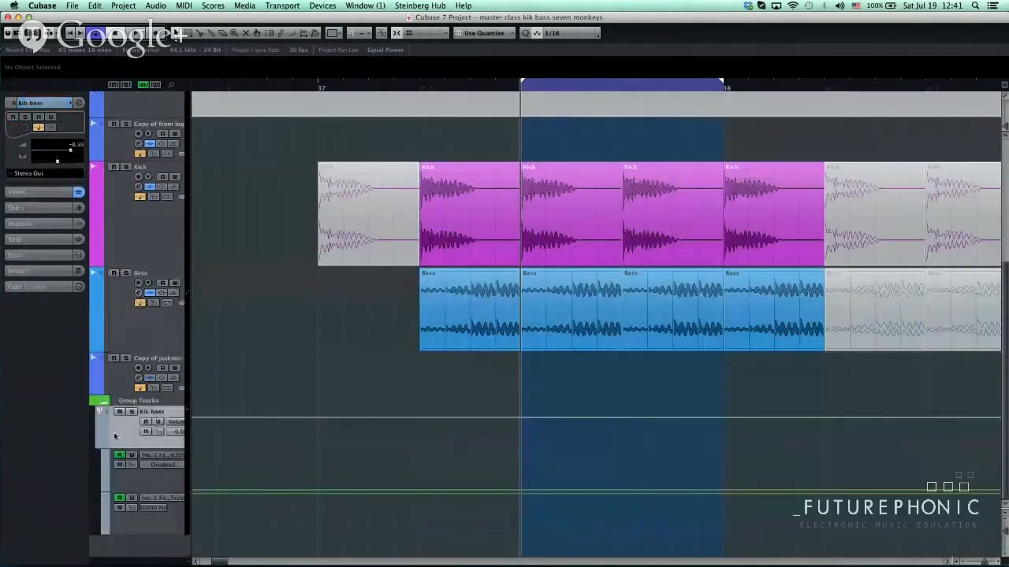
click(79, 104)
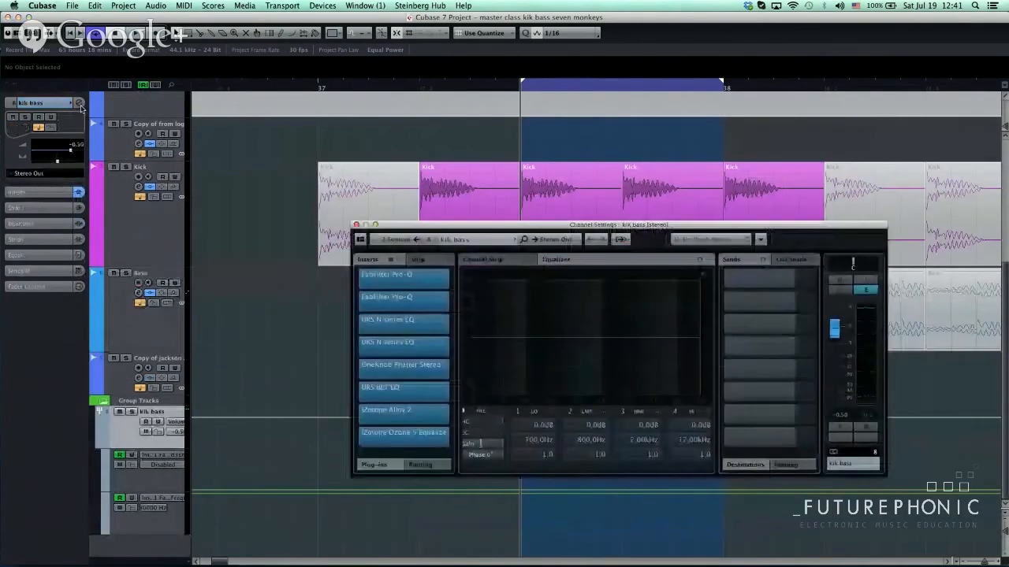
click(79, 104)
scroll(431, 335, up, 5)
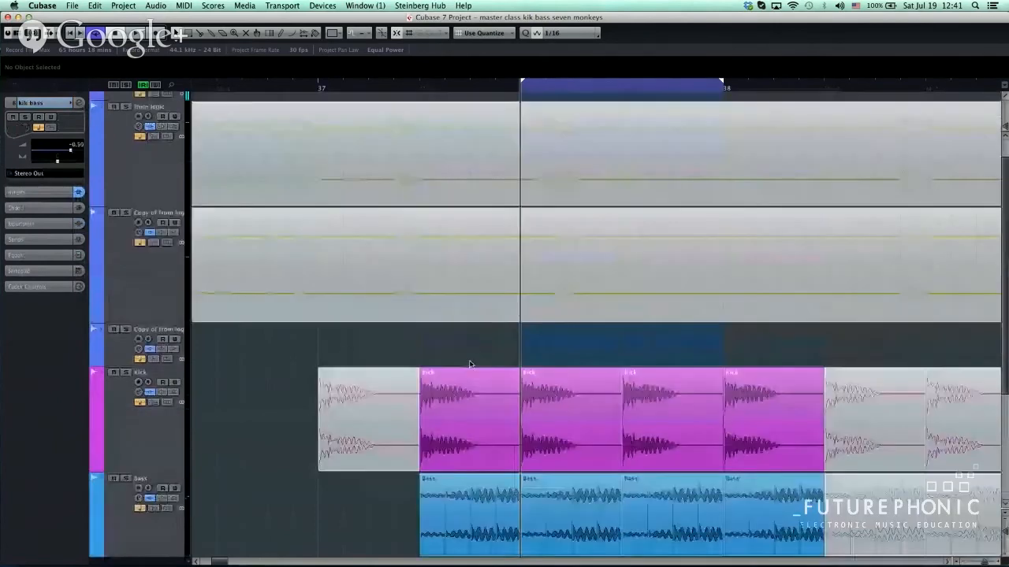
scroll(356, 333, down, 5)
click(127, 315)
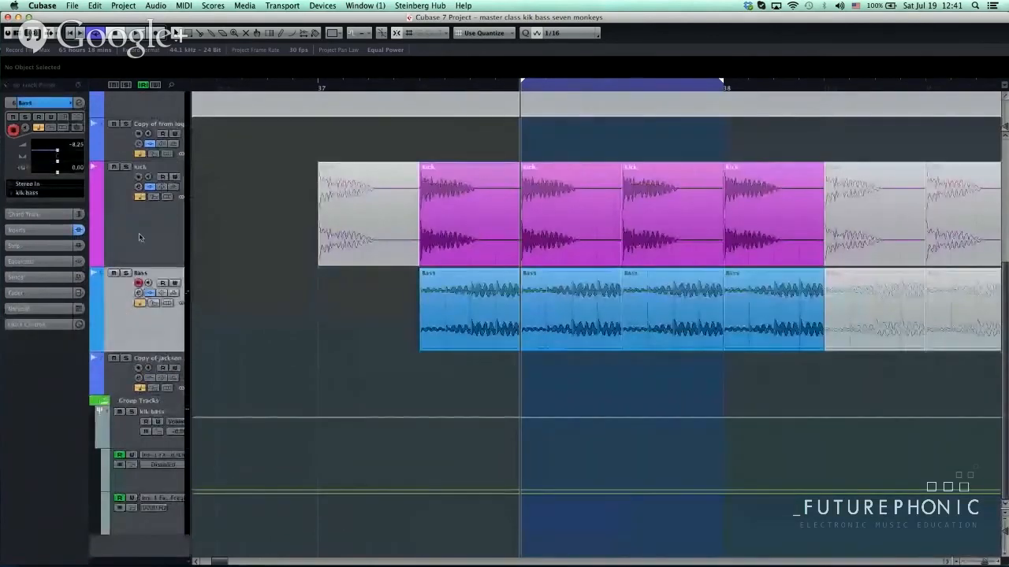
click(128, 426)
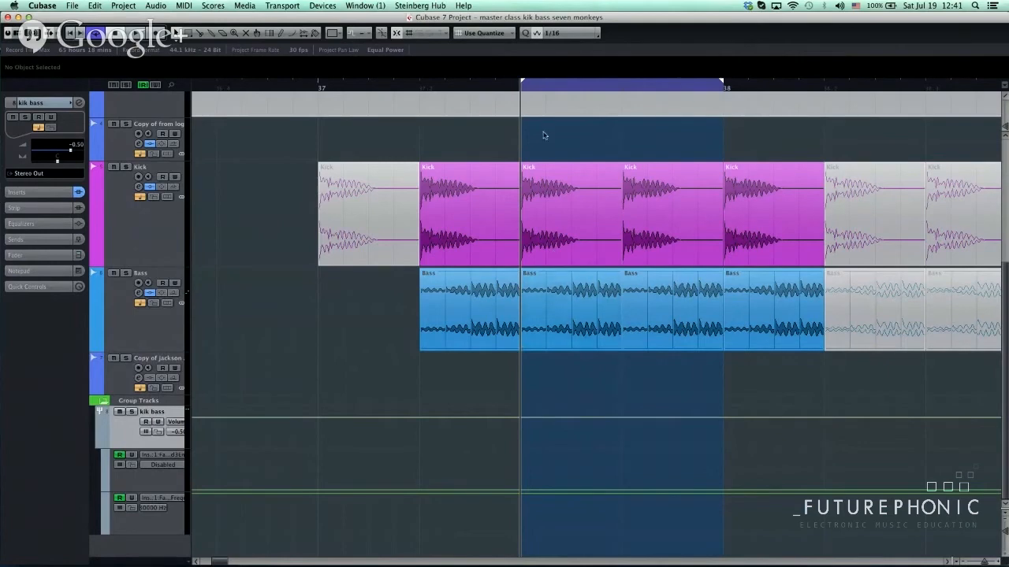
Place the project cursor just before the bass note onset near 37.3.3 and choose the Split tool.
click(573, 94)
drag(573, 105, 581, 164)
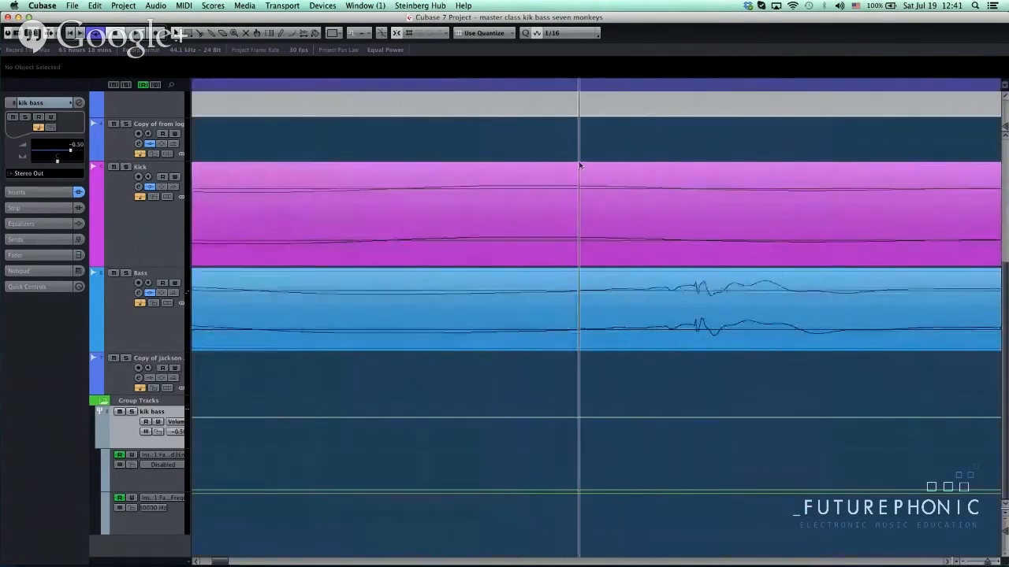
right_click(596, 336)
click(618, 334)
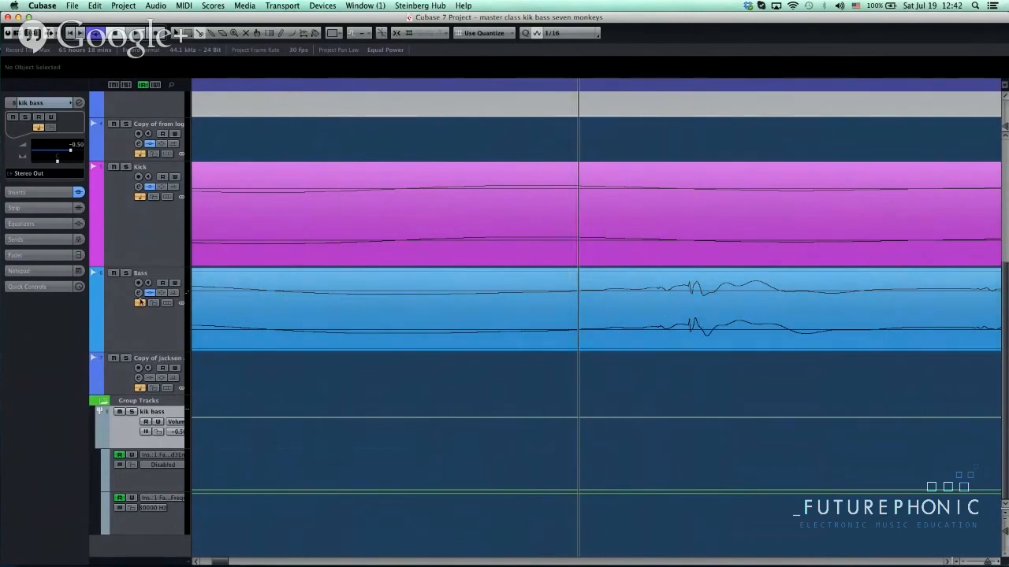
Select the Bass track, open its channel settings and inspect the FabFilter Pro-Q in its second insert slot.
click(138, 325)
scroll(79, 176, down, 1)
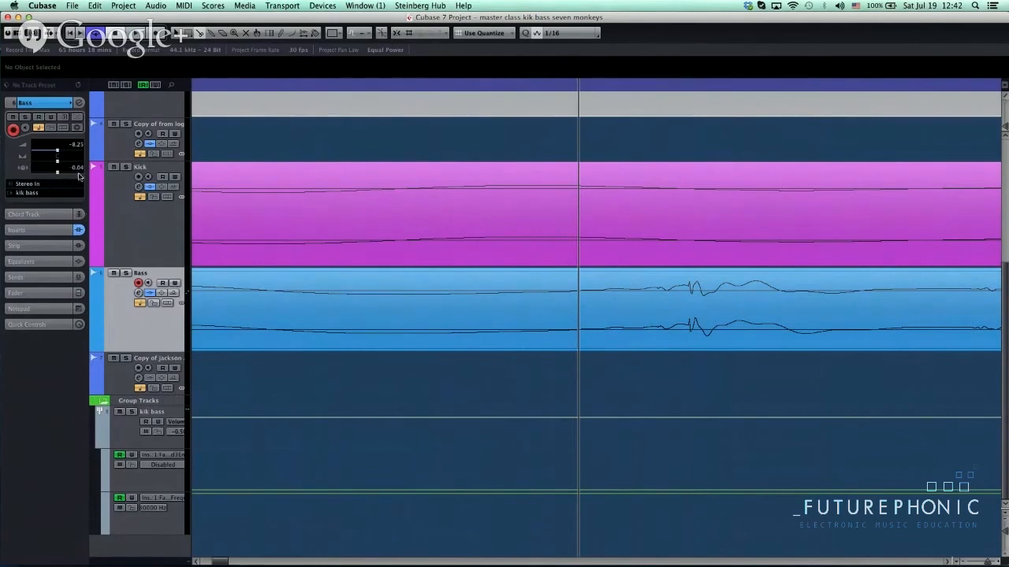
scroll(79, 178, down, 1)
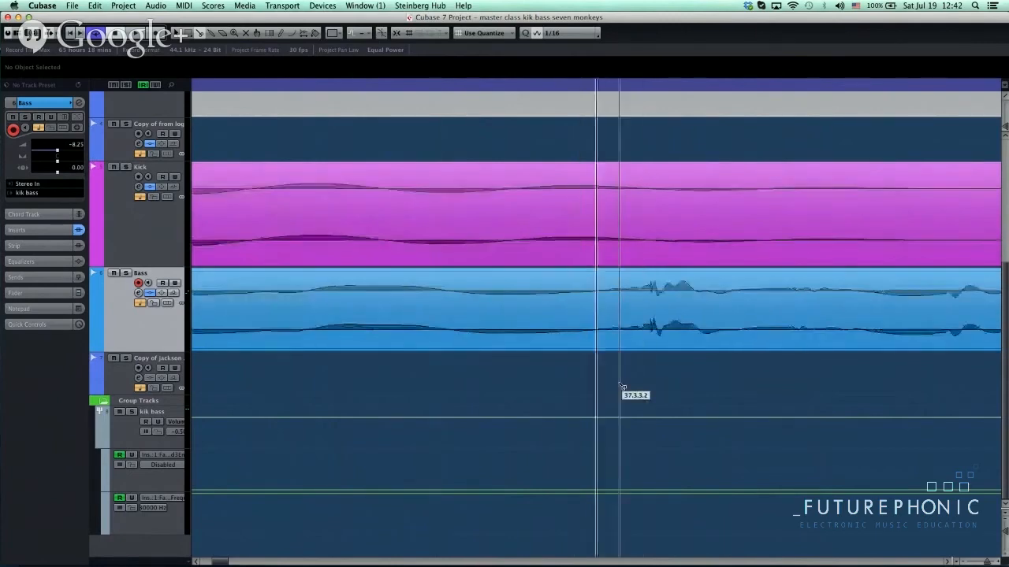
key(g)
key(g)
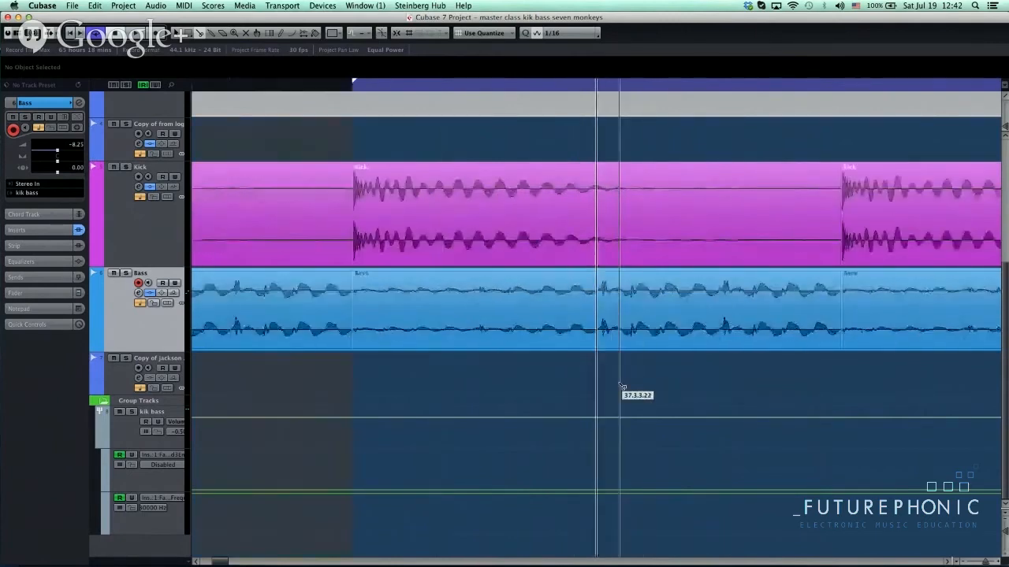
click(138, 294)
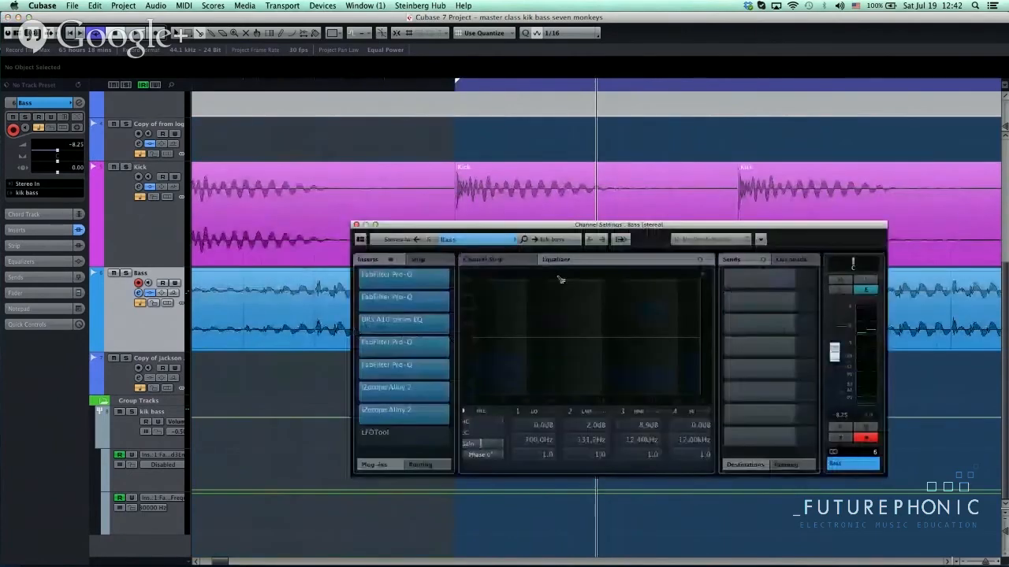
click(407, 297)
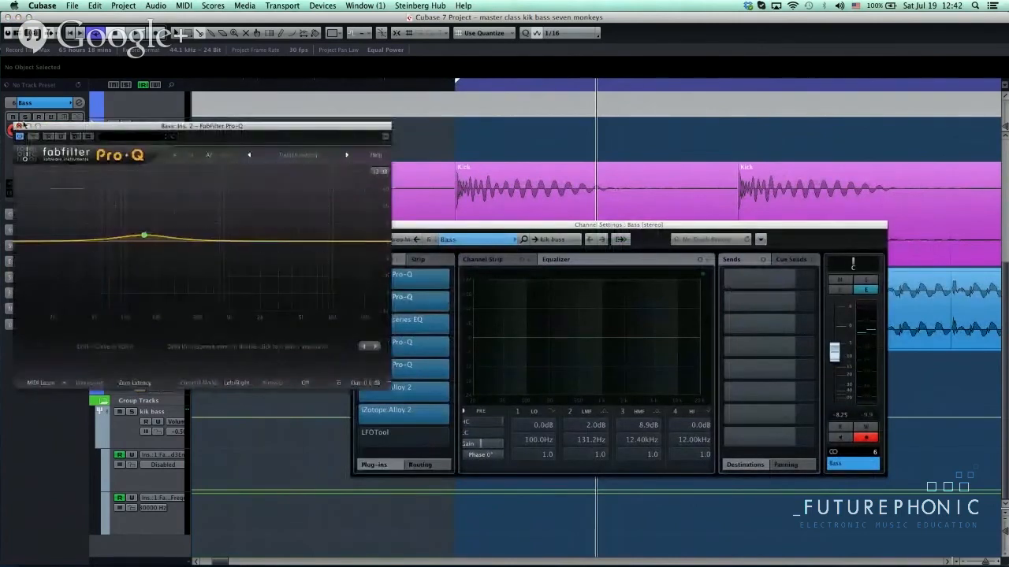
click(17, 127)
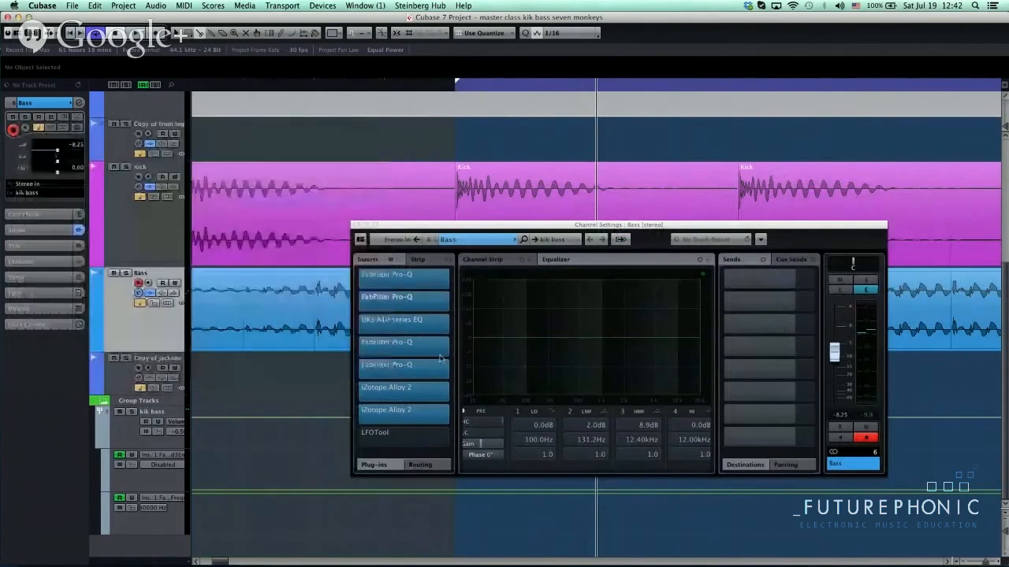
Try an extra bell band in the Pro-Q on the Bass track's fifth insert, delete it, and close the plug-in and channel settings windows.
click(406, 319)
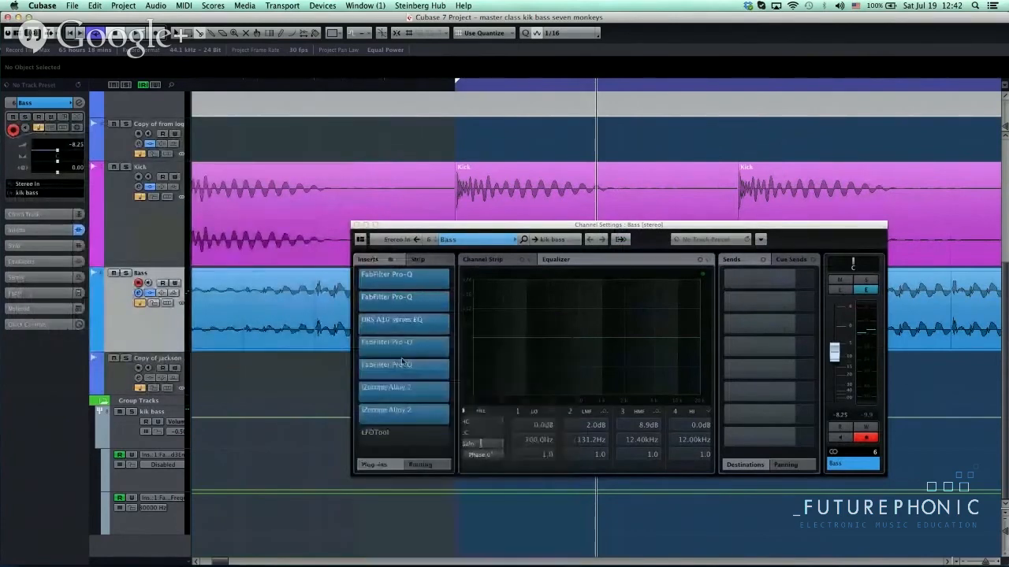
click(398, 366)
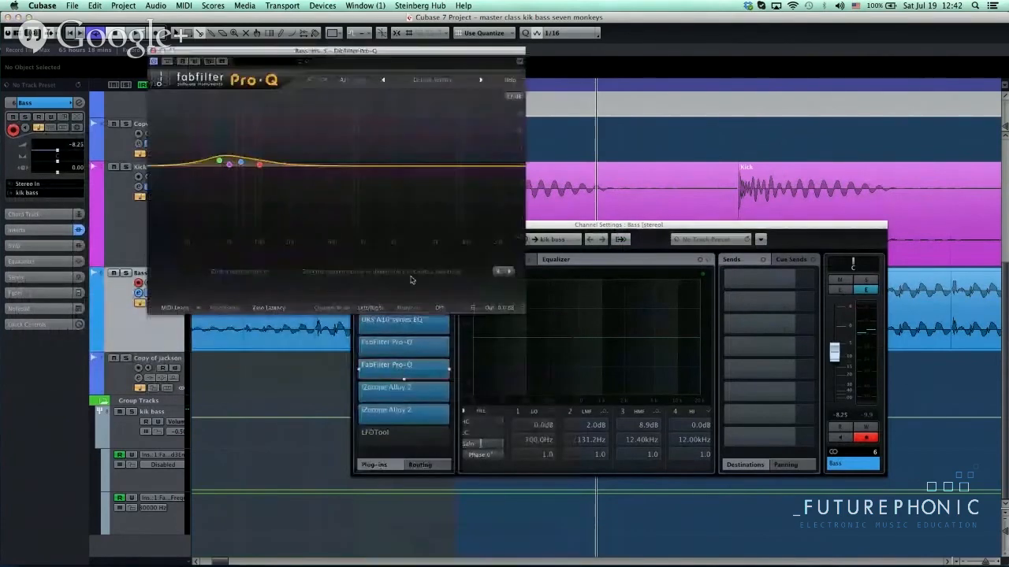
double_click(396, 139)
drag(397, 140, 416, 165)
click(454, 273)
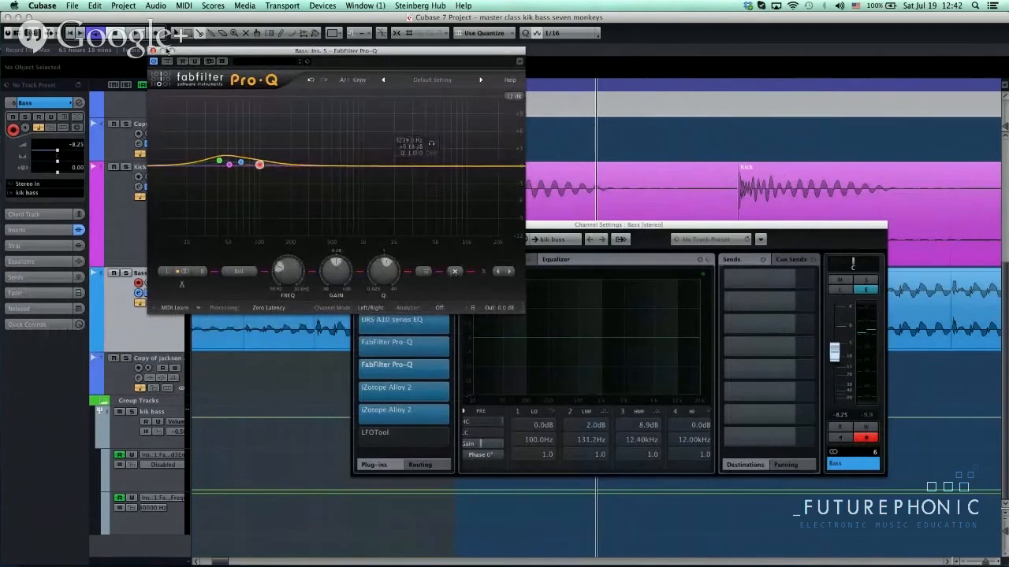
click(154, 52)
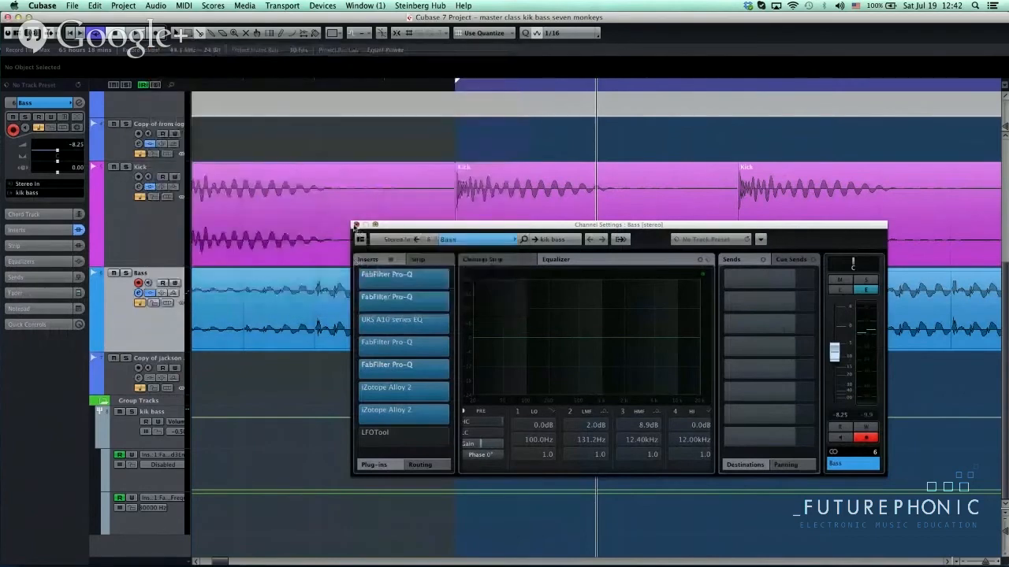
click(355, 226)
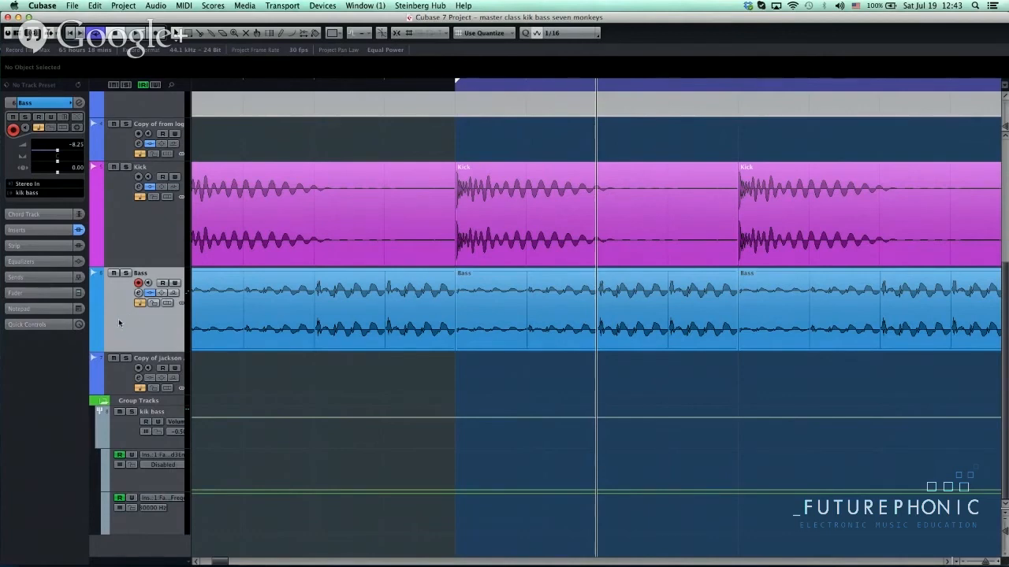
Duplicate the Bass track and select the part starting at 37.3.1 on the copy.
right_click(129, 318)
click(303, 319)
right_click(126, 315)
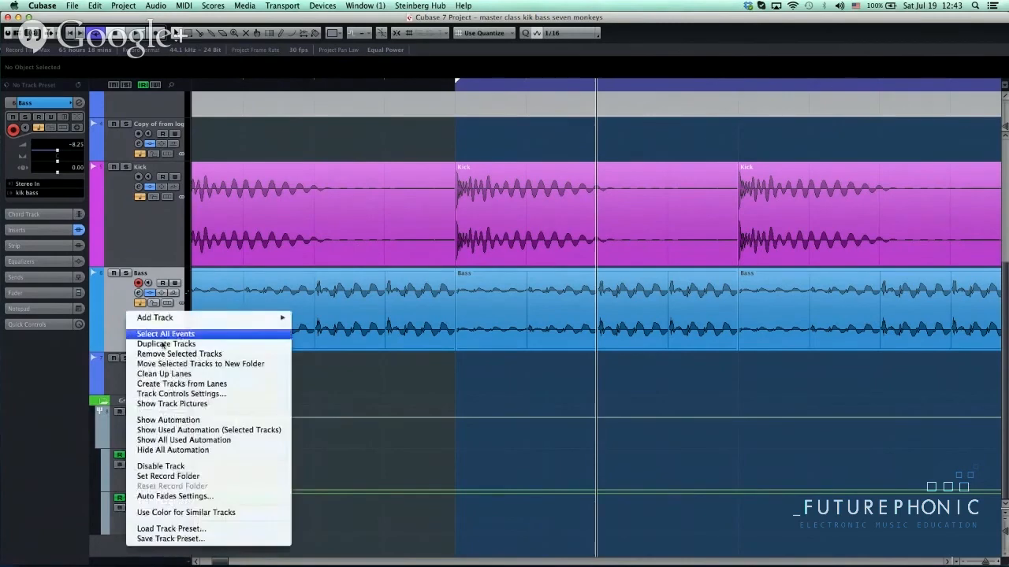
click(157, 343)
click(606, 393)
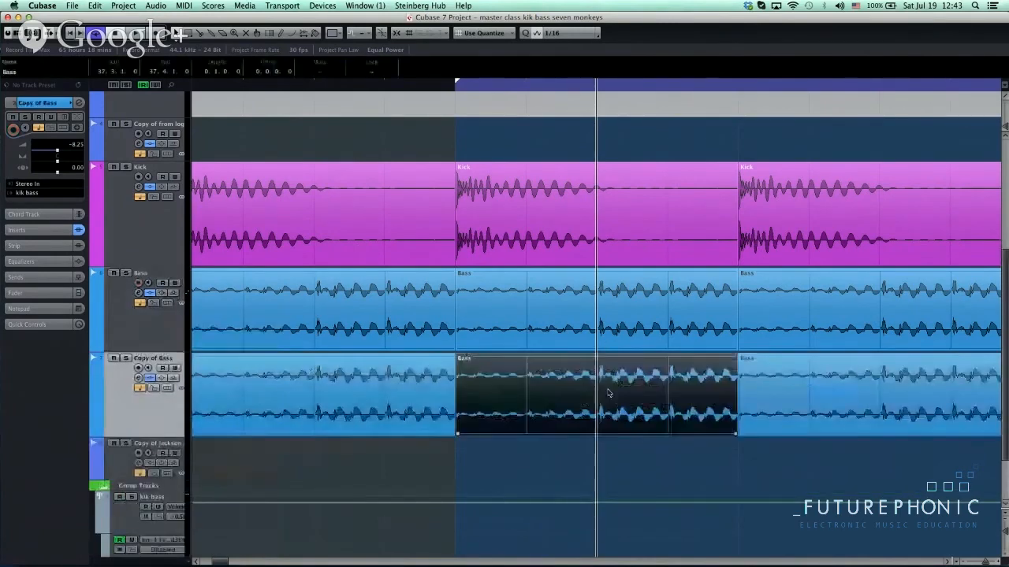
Cut the Copy of Bass channel's low EQ band by 24 dB at 1.52 kHz and close its channel settings.
click(140, 379)
drag(489, 340, 615, 392)
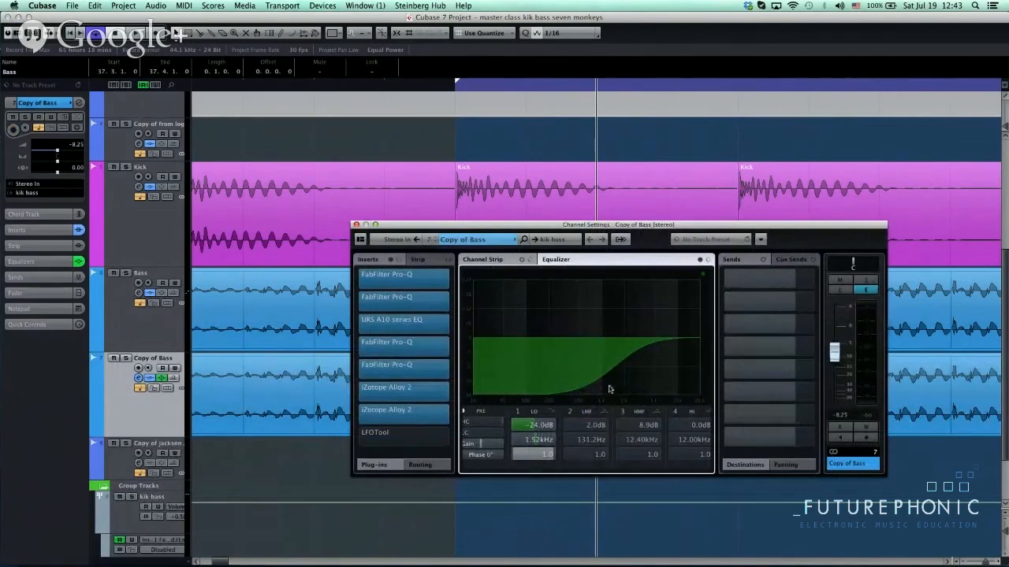
click(355, 225)
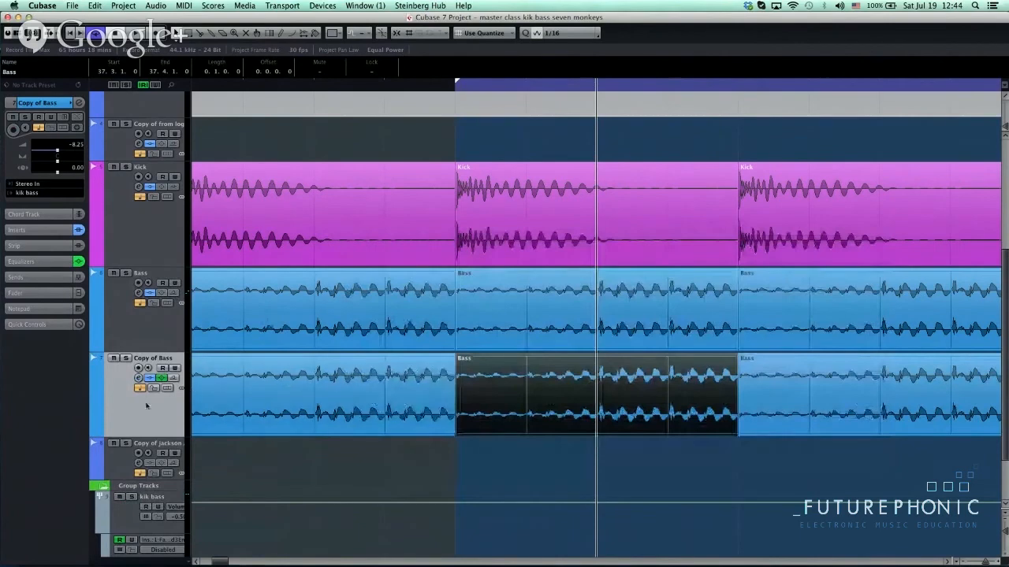
click(139, 378)
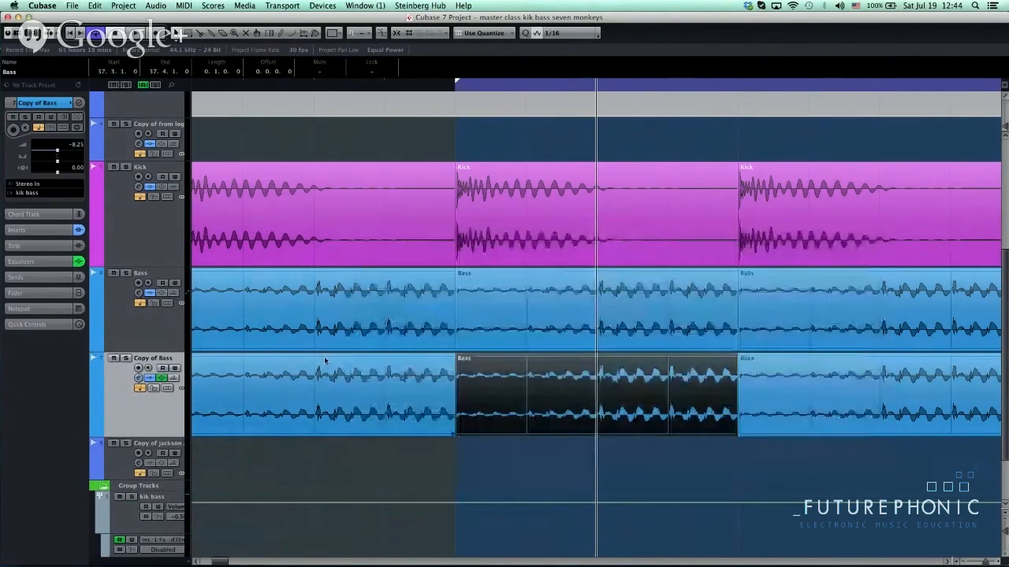
right_click(556, 432)
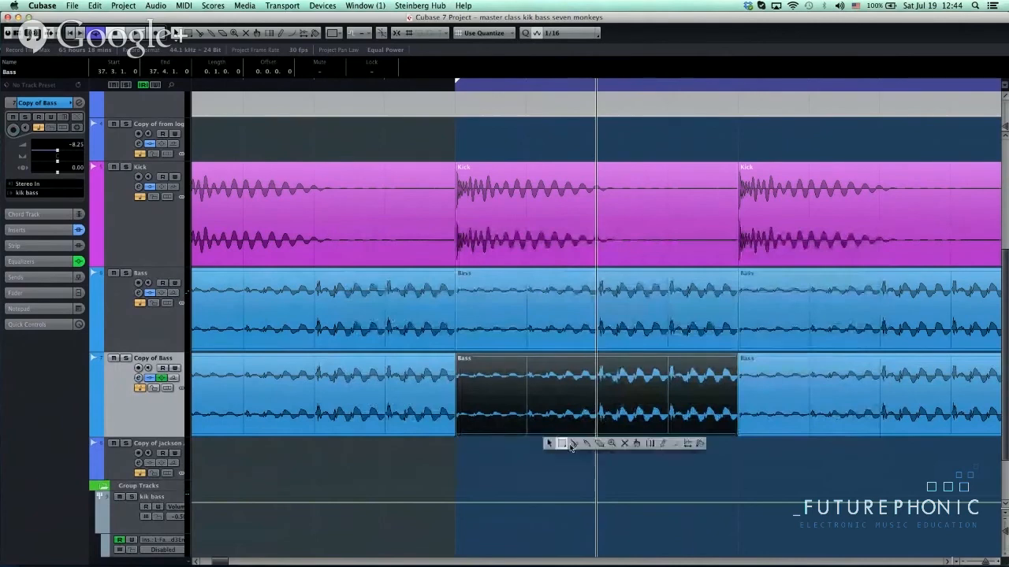
click(571, 443)
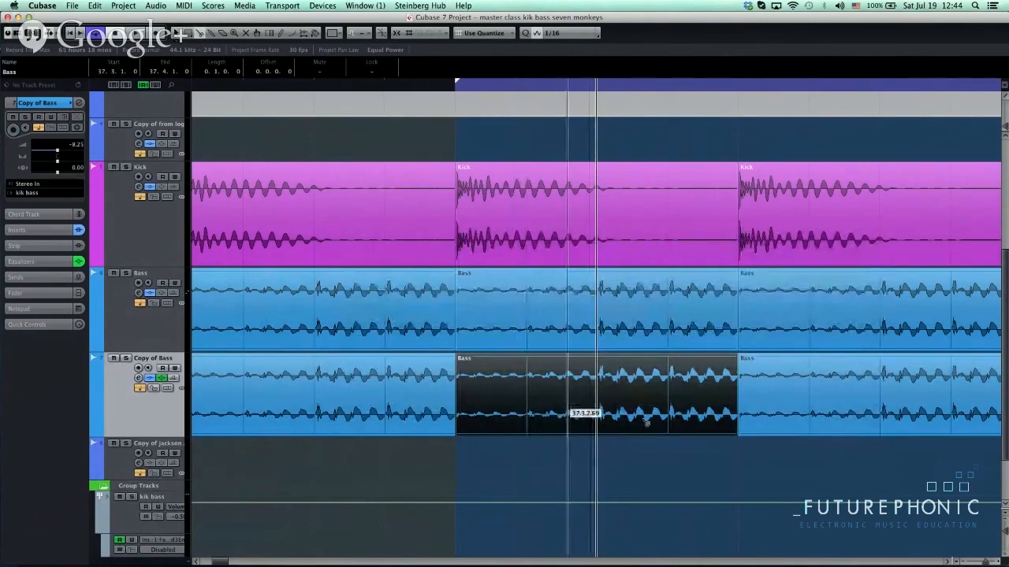
right_click(394, 446)
click(394, 448)
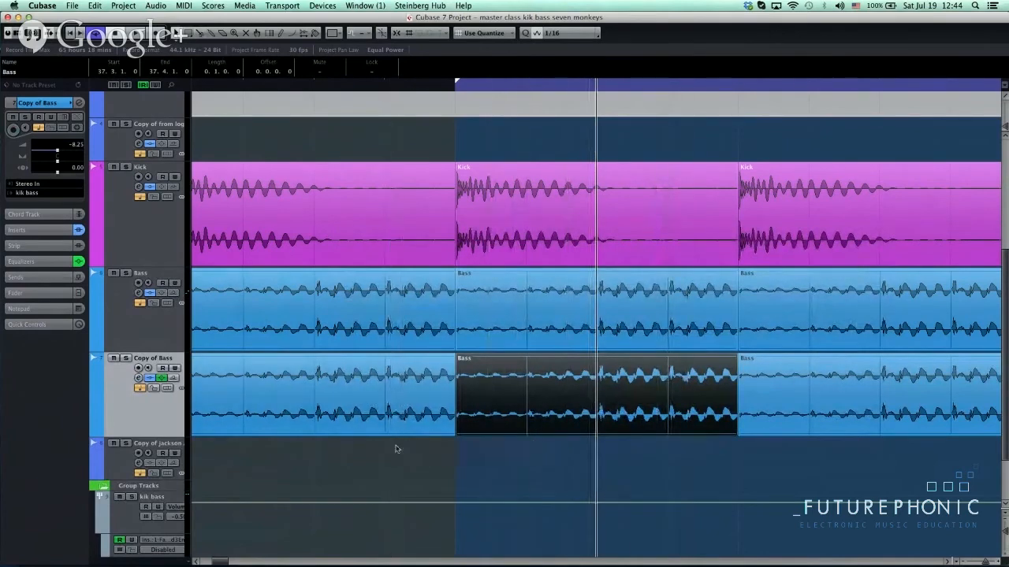
right_click(528, 423)
click(553, 424)
Open the Copy of Bass part at 37.3.1 in the Audio Part Editor and shorten all four slices to a length of 0.0.0.67.
double_click(565, 418)
drag(209, 211, 418, 99)
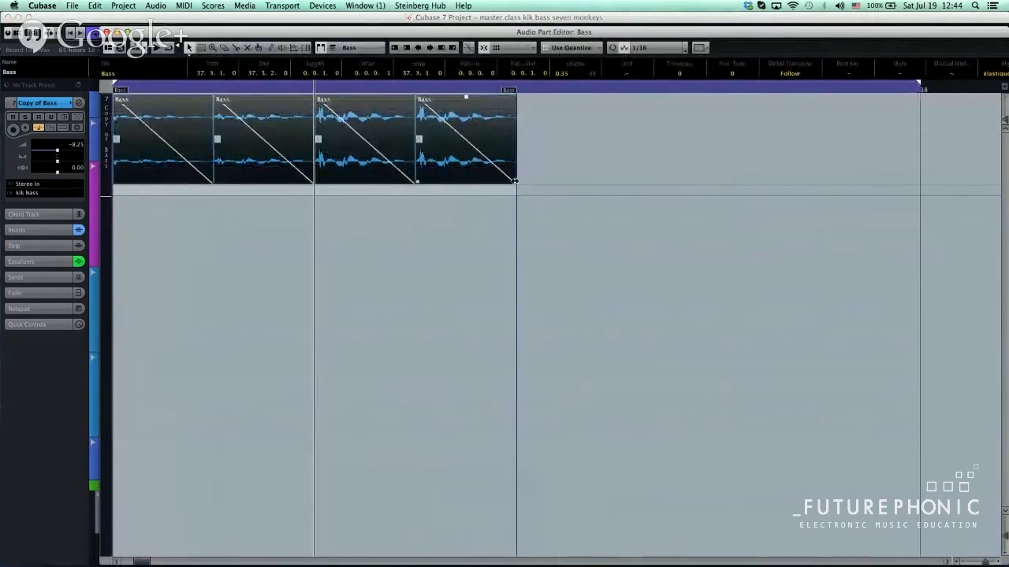
drag(515, 181, 472, 183)
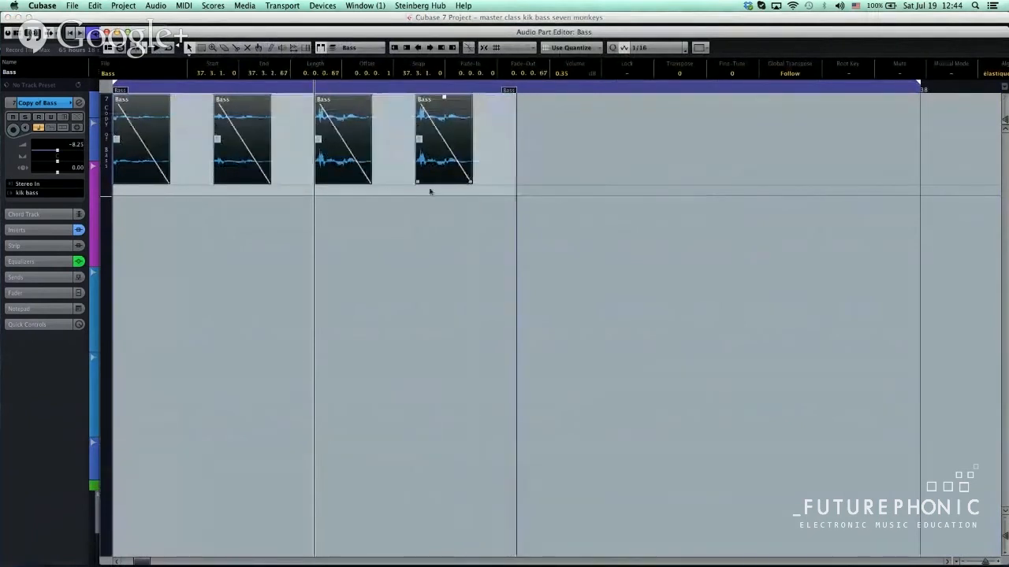
Delete the first bass slice in the part, select the remaining three and close the Audio Part Editor.
click(136, 157)
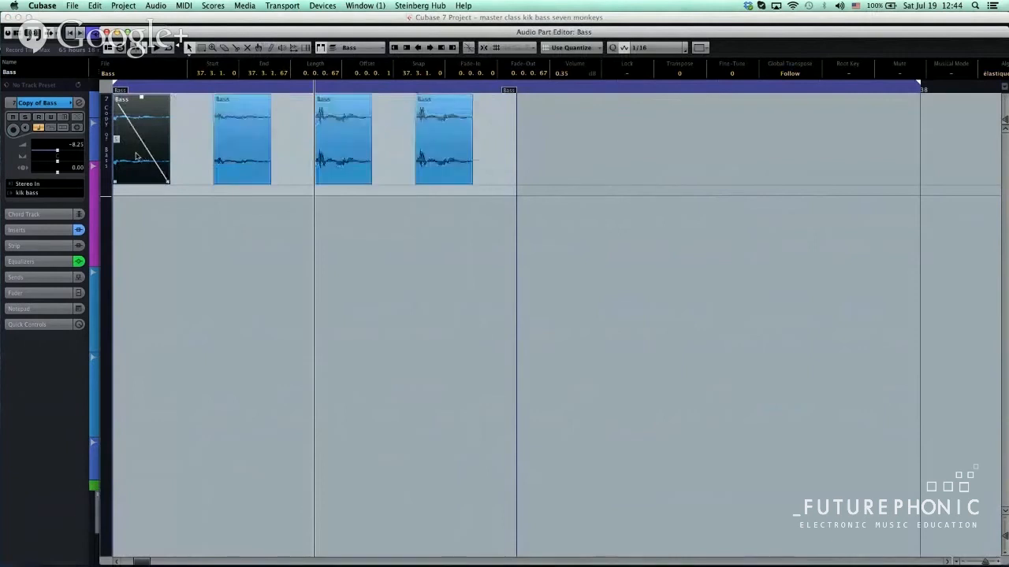
drag(136, 156, 237, 157)
drag(205, 193, 510, 162)
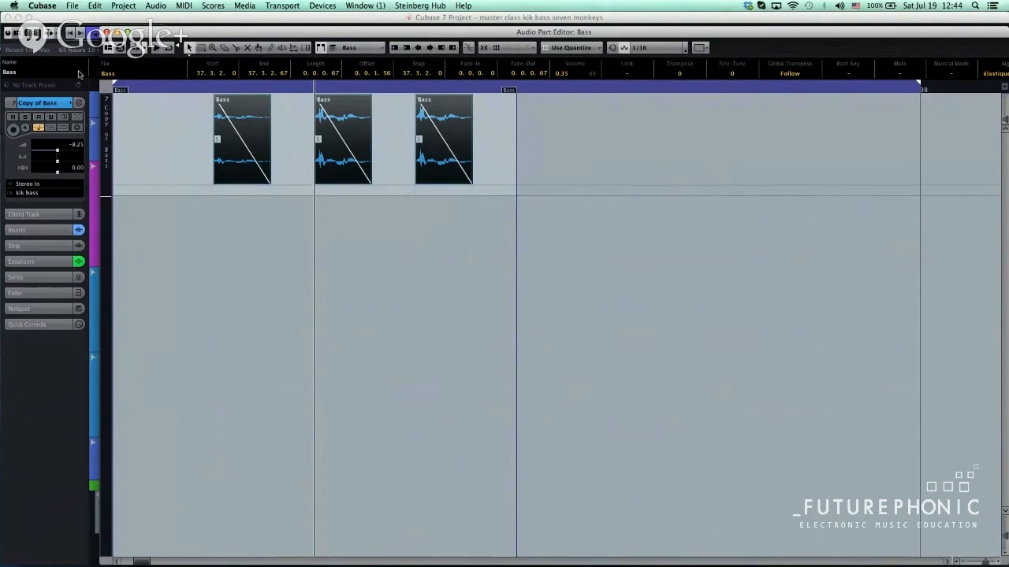
drag(153, 147, 653, 180)
key(Return)
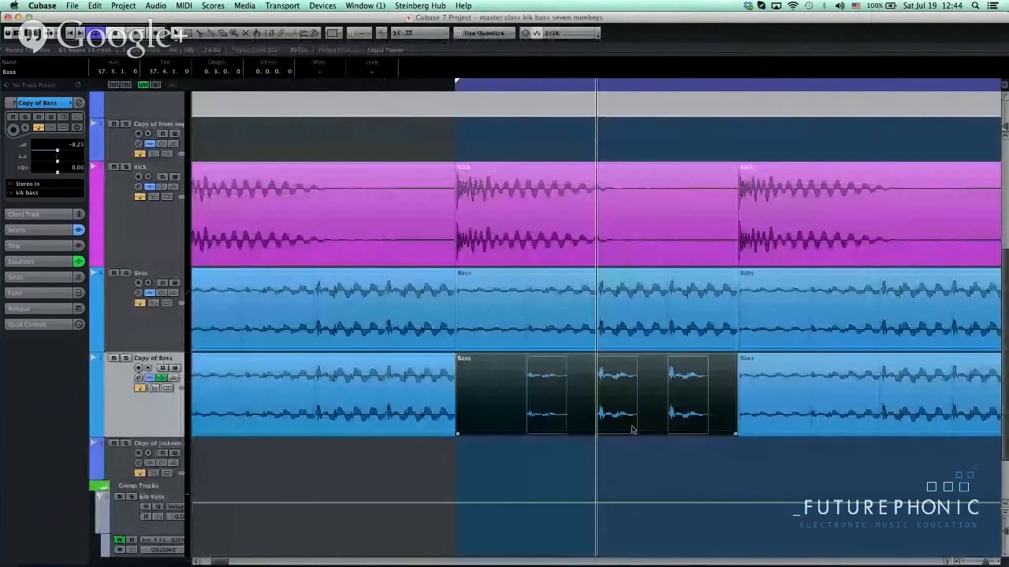
Raise the Copy of Bass track's volume to -3.93 and clear the event selection.
click(525, 406)
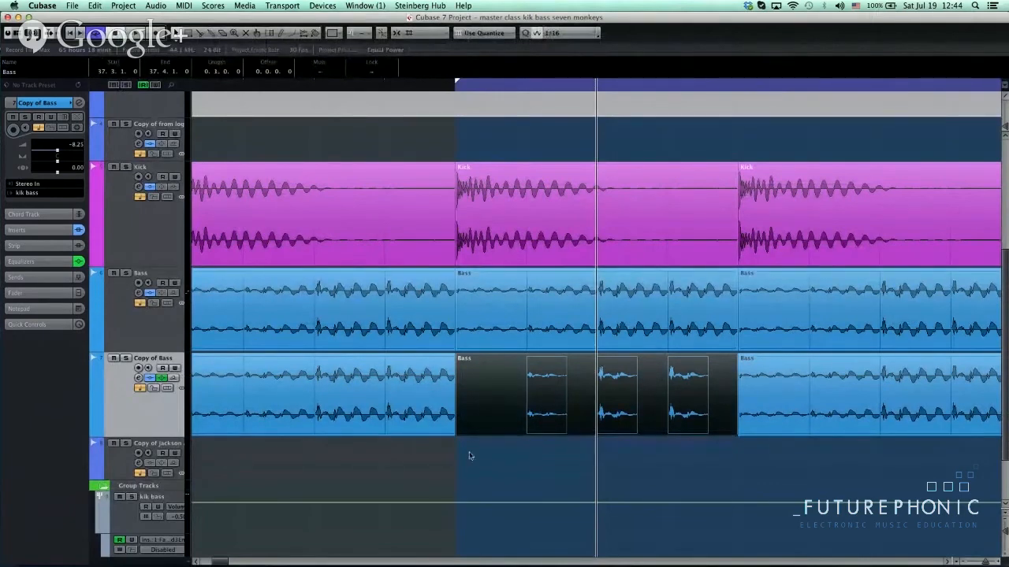
drag(472, 452, 646, 408)
key(Up)
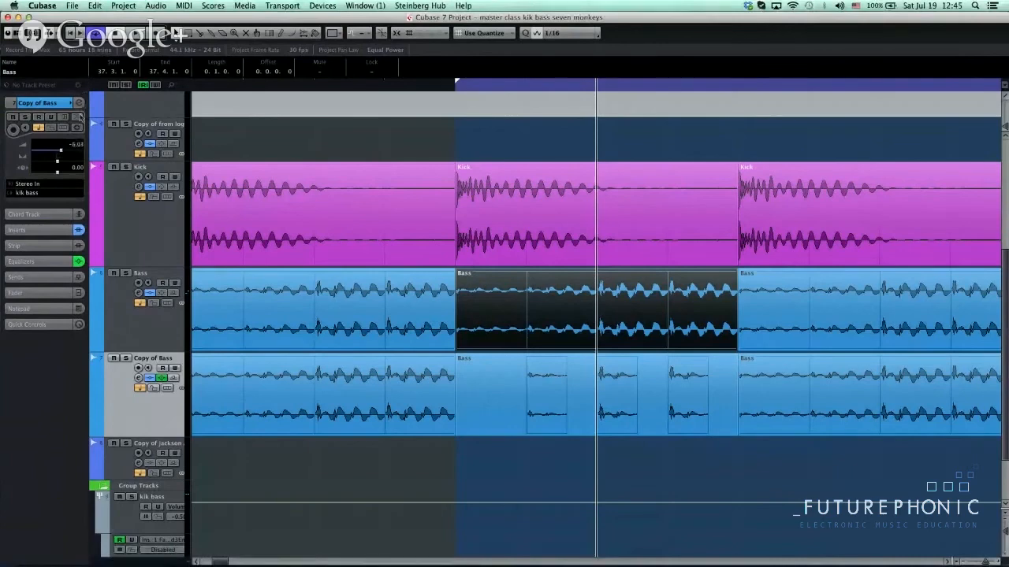
click(544, 461)
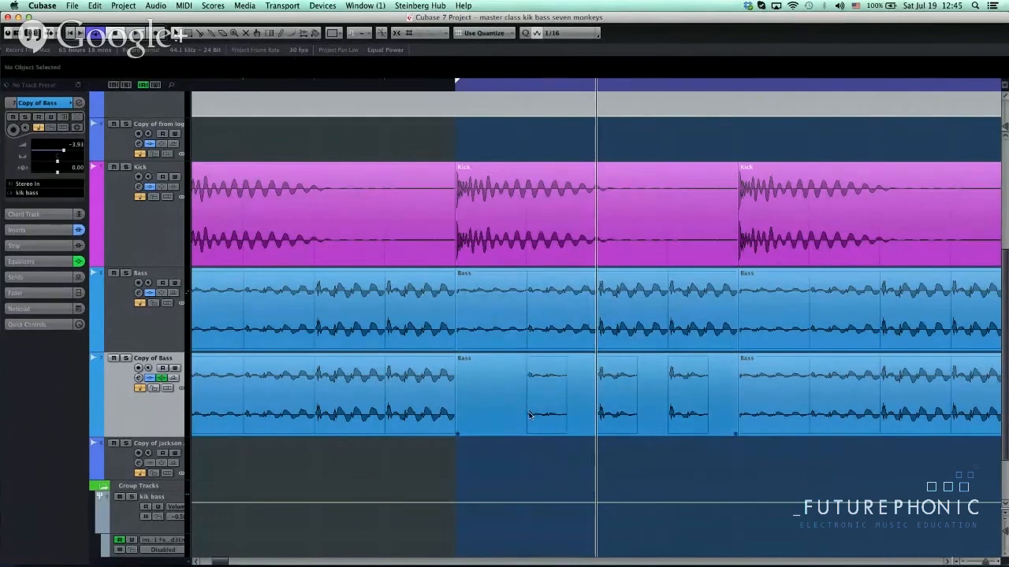
Try shifting the trimmed Copy of Bass part to 37.3.1.7 and return it to 37.3.1.0.
drag(540, 421, 543, 418)
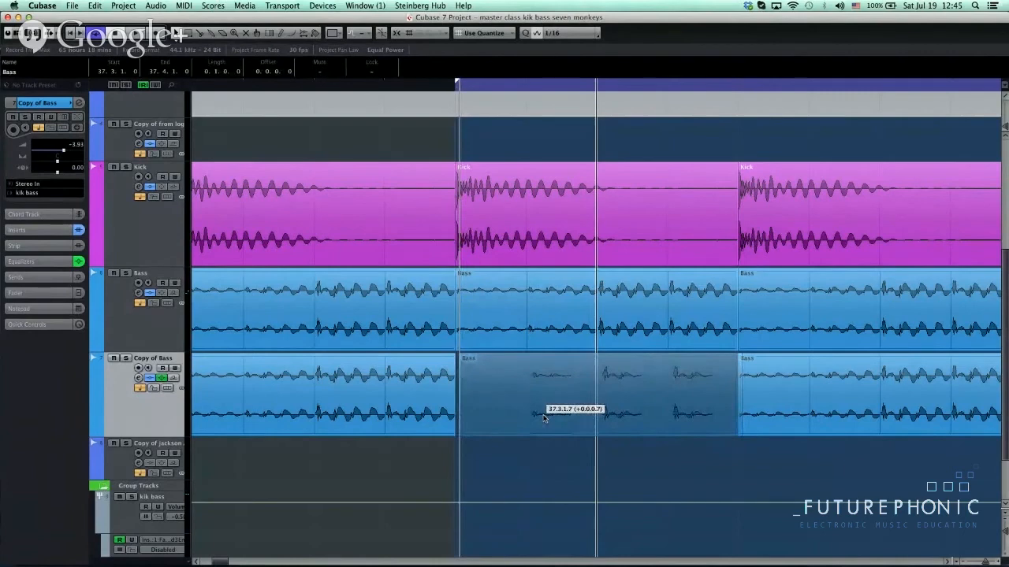
drag(543, 418, 543, 418)
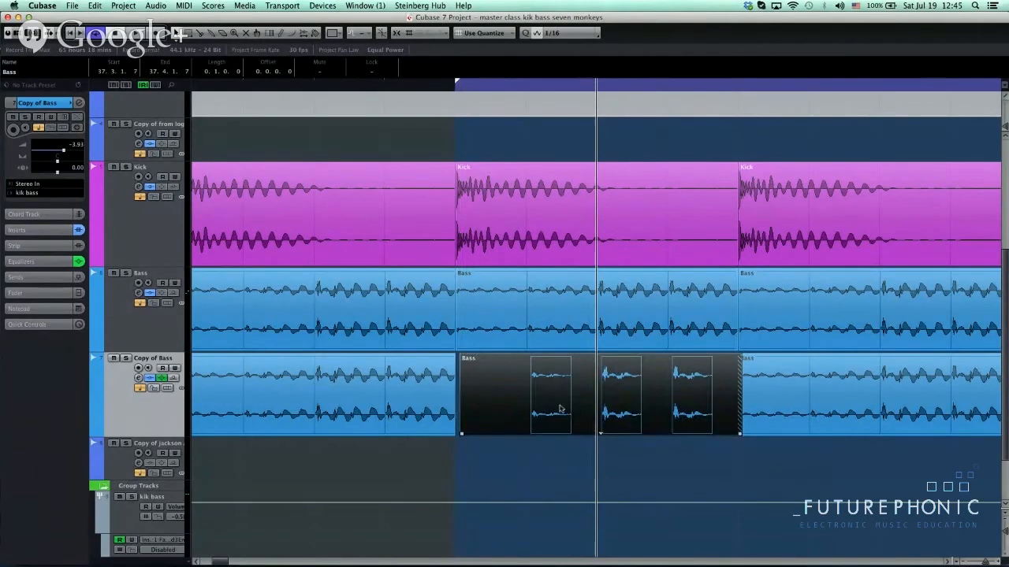
drag(558, 406, 551, 402)
key(q)
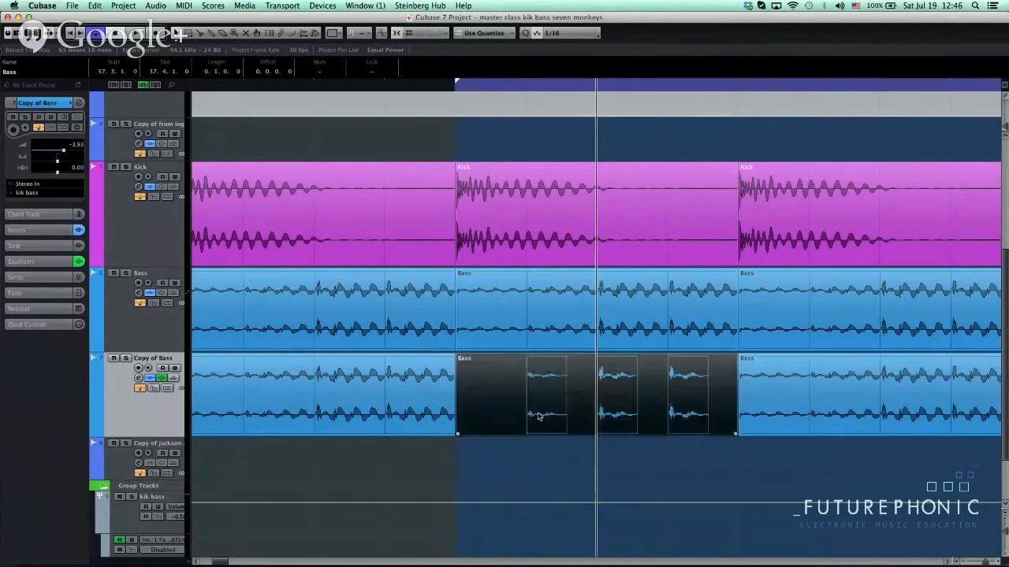
Select the Bass part at 37.3.1, mute the Copy of Bass track and audition the kick and bass loop without it.
scroll(520, 454, down, 3)
scroll(712, 446, up, 9)
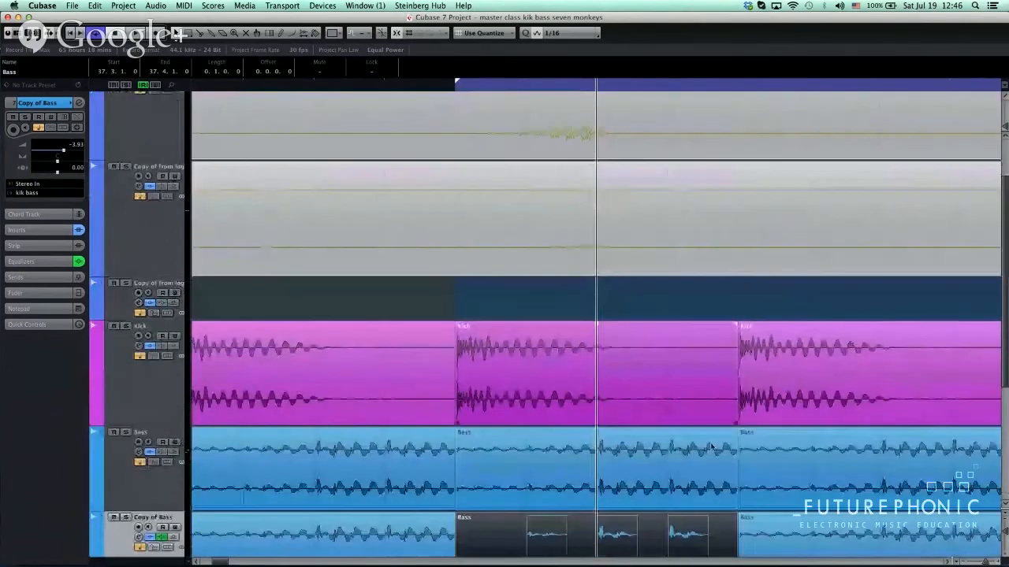
scroll(711, 446, down, 9)
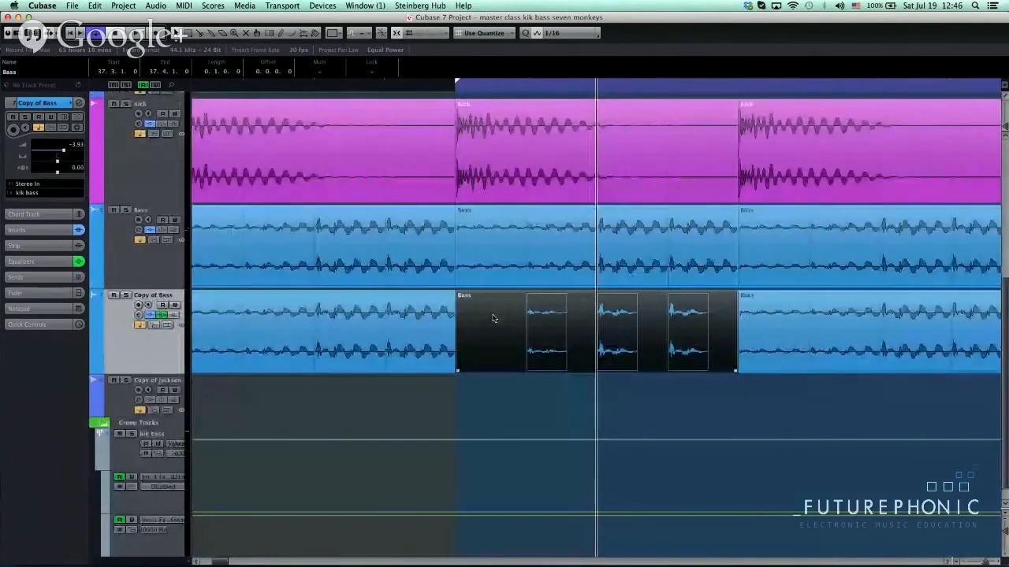
scroll(367, 380, down, 1)
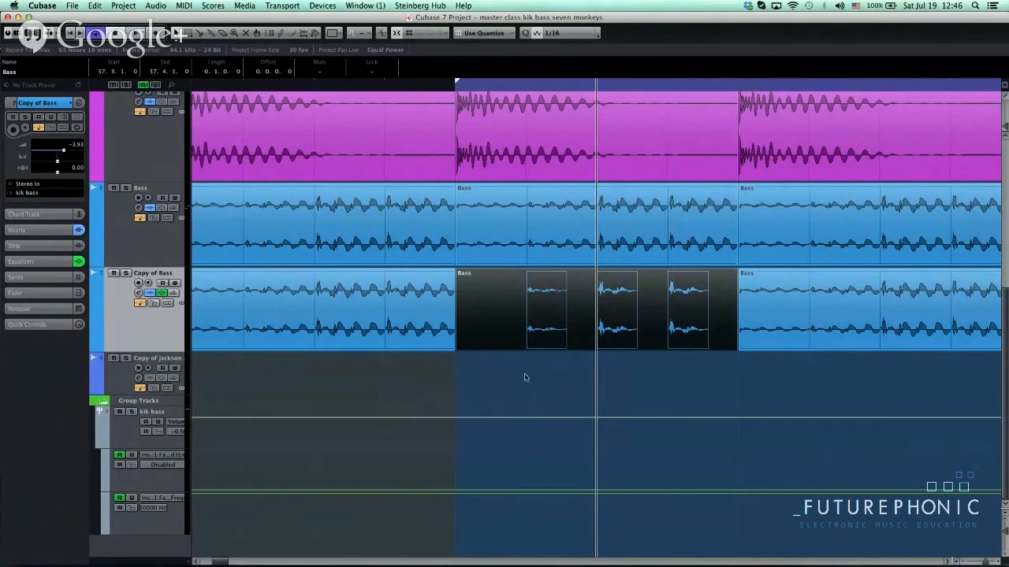
click(499, 225)
key(m)
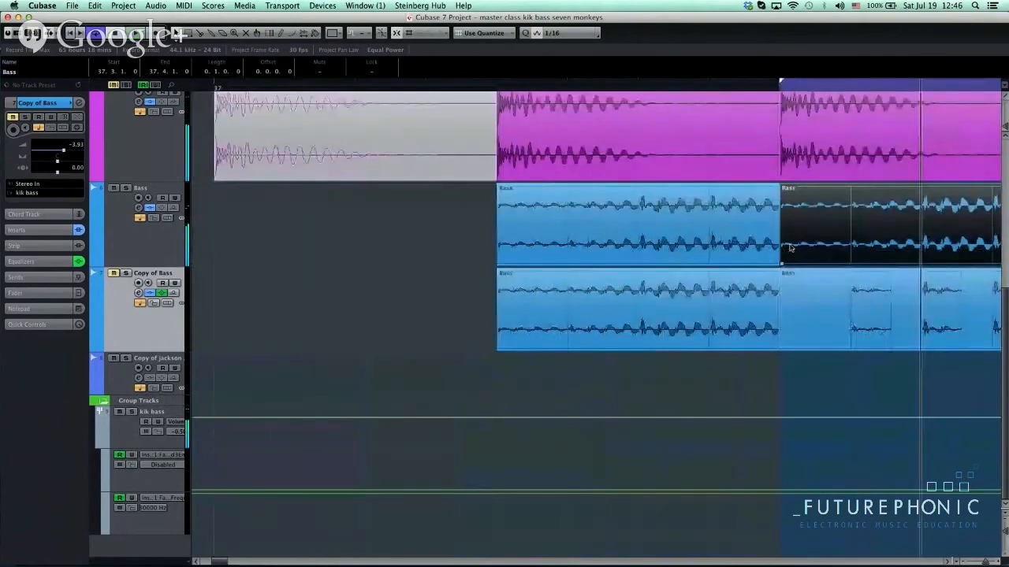
key(g)
key(g)
key(g)
key(g)
key(g)
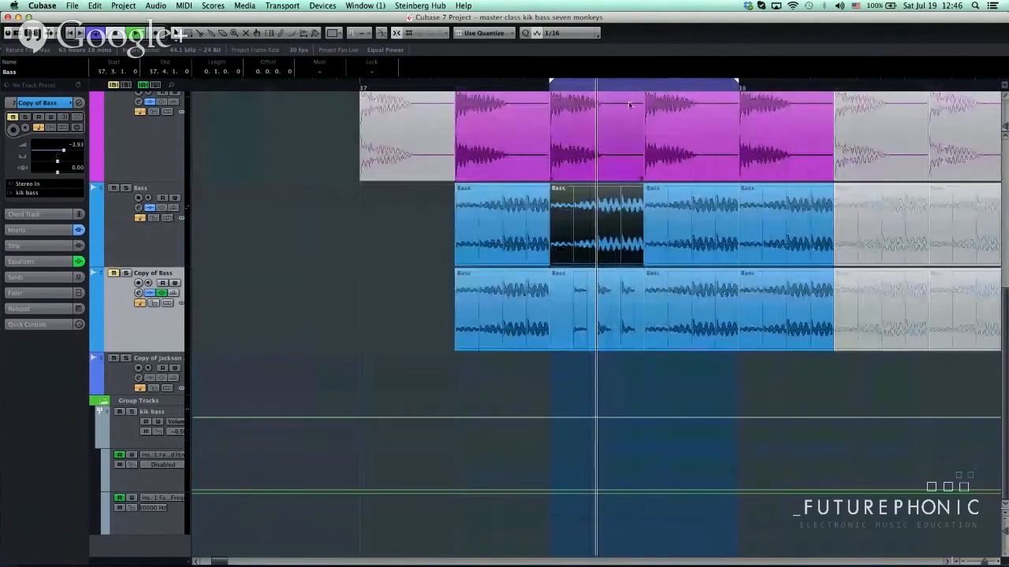
key(space)
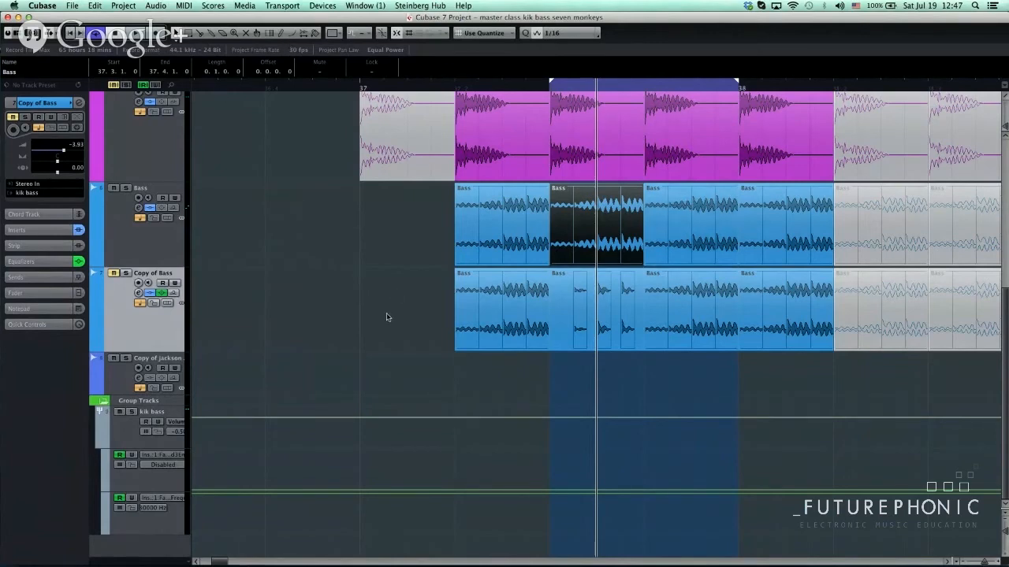
Delete the four unmuted parts between 37.2.1 and 38.2.1 on the Copy of Bass track.
mouse_move(408, 536)
click(158, 239)
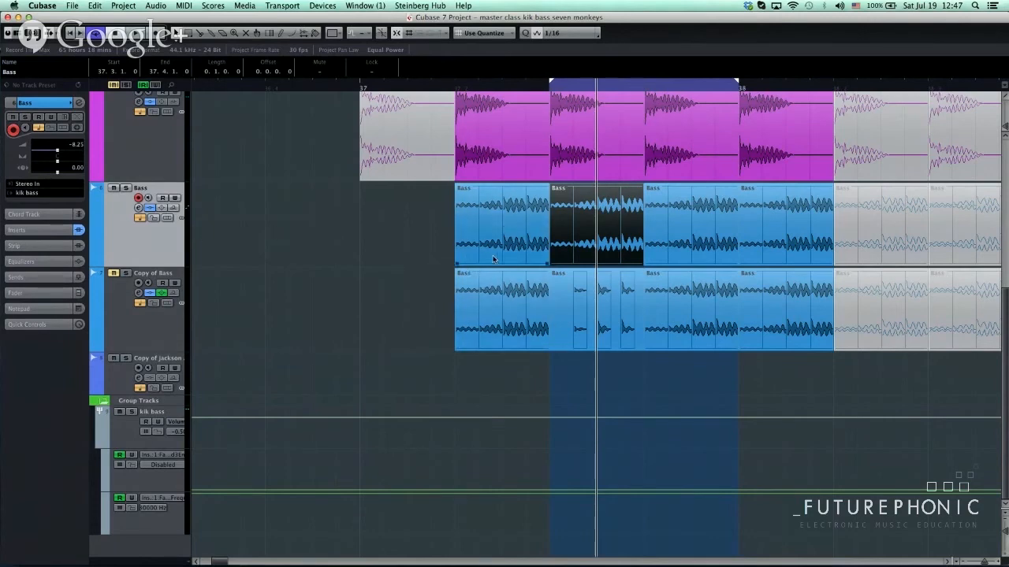
click(570, 290)
scroll(139, 411, up, 3)
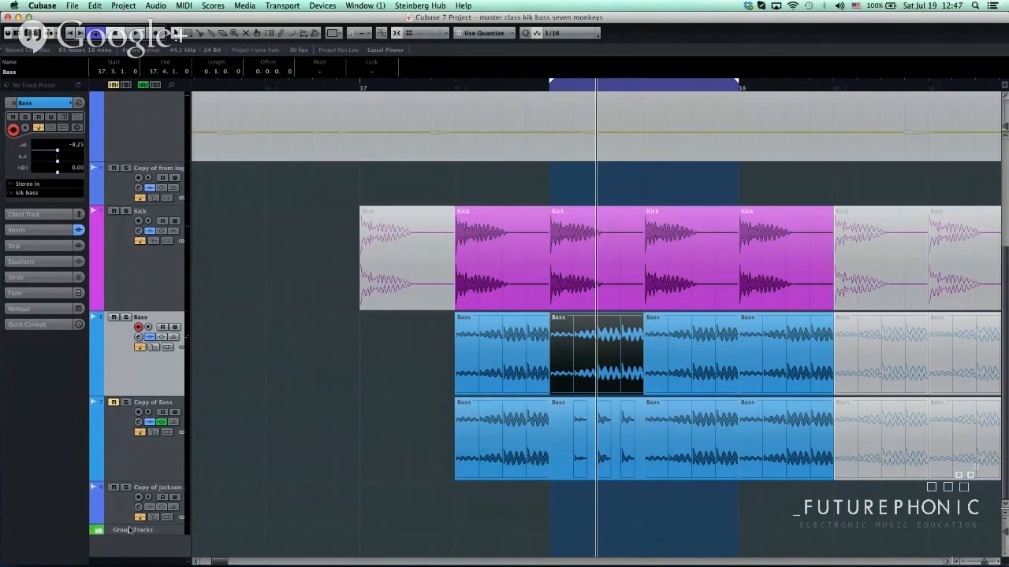
scroll(337, 439, down, 3)
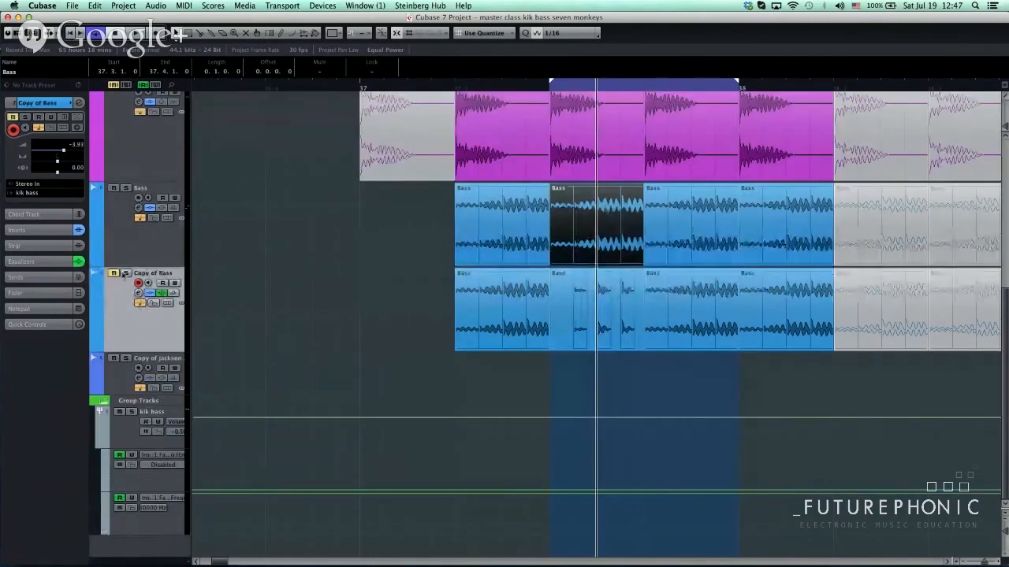
click(118, 282)
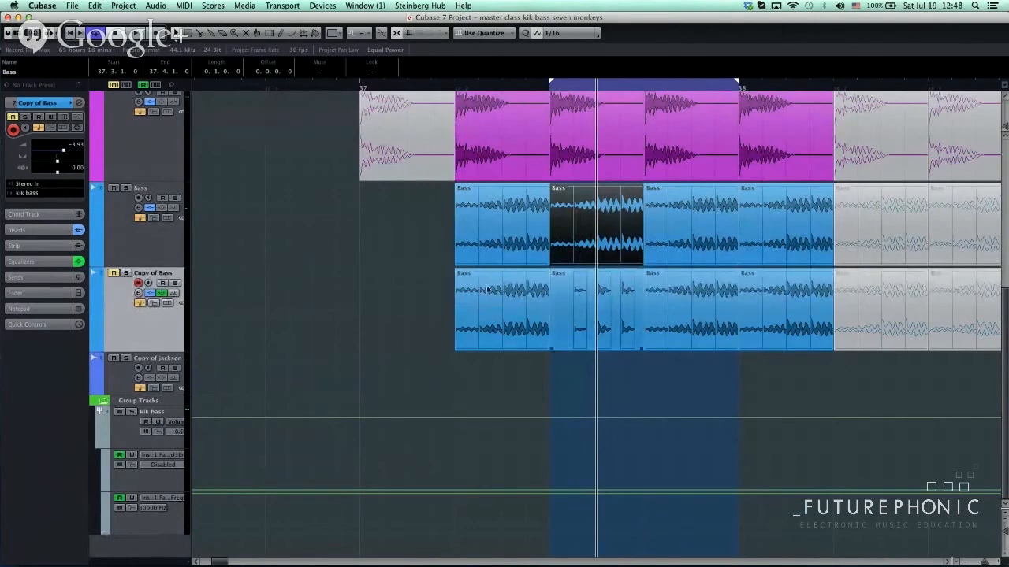
drag(421, 270, 801, 322)
key(Delete)
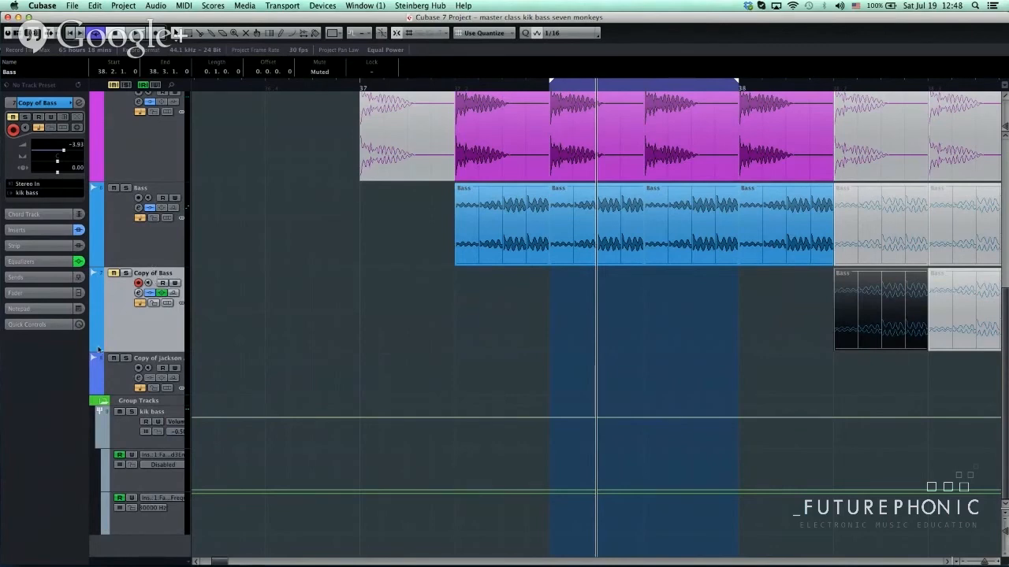
Select the Kick and Bass tracks in turn, and open the channel settings of the kik bass group.
click(155, 405)
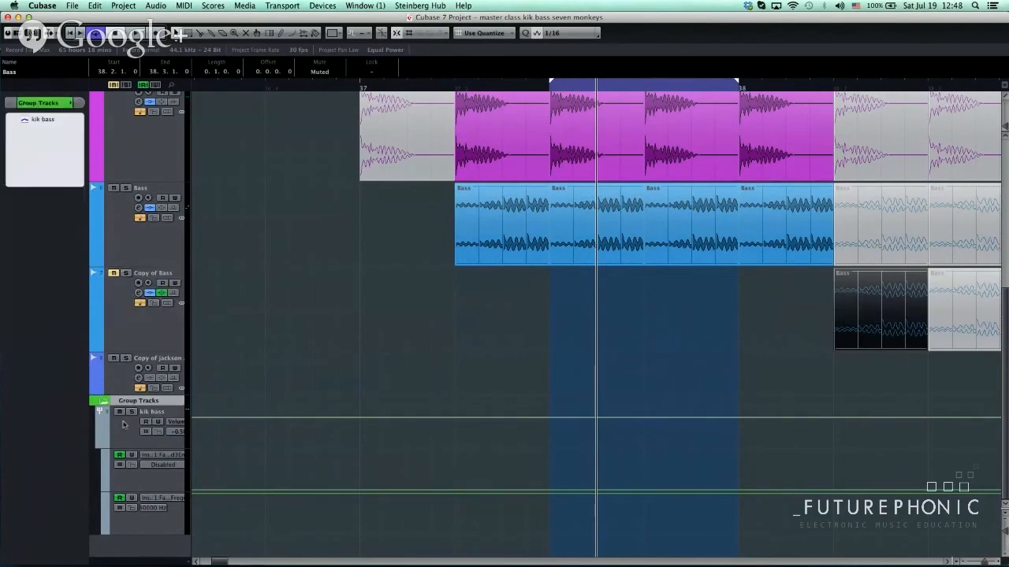
click(152, 151)
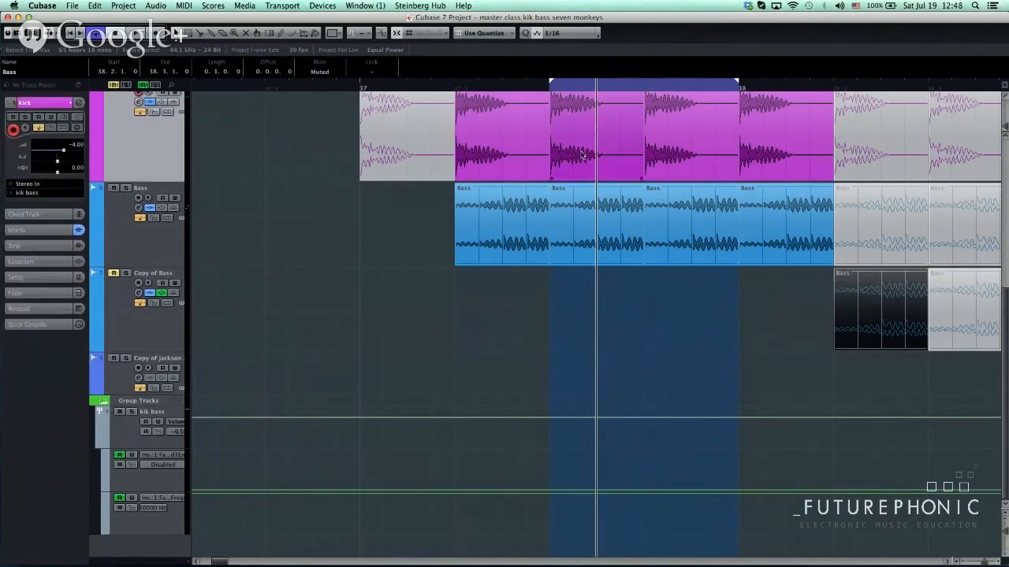
click(146, 243)
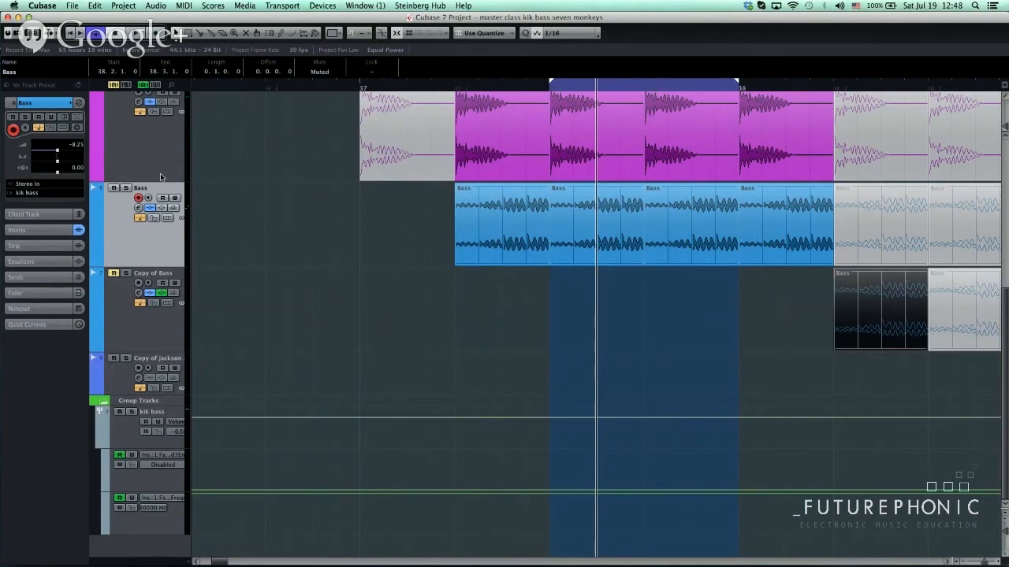
click(124, 153)
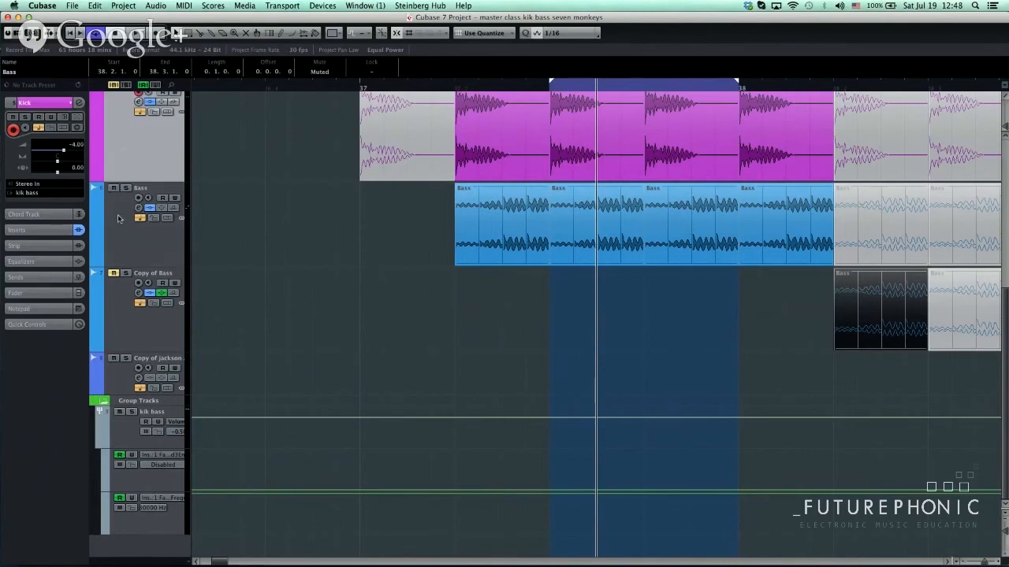
click(132, 439)
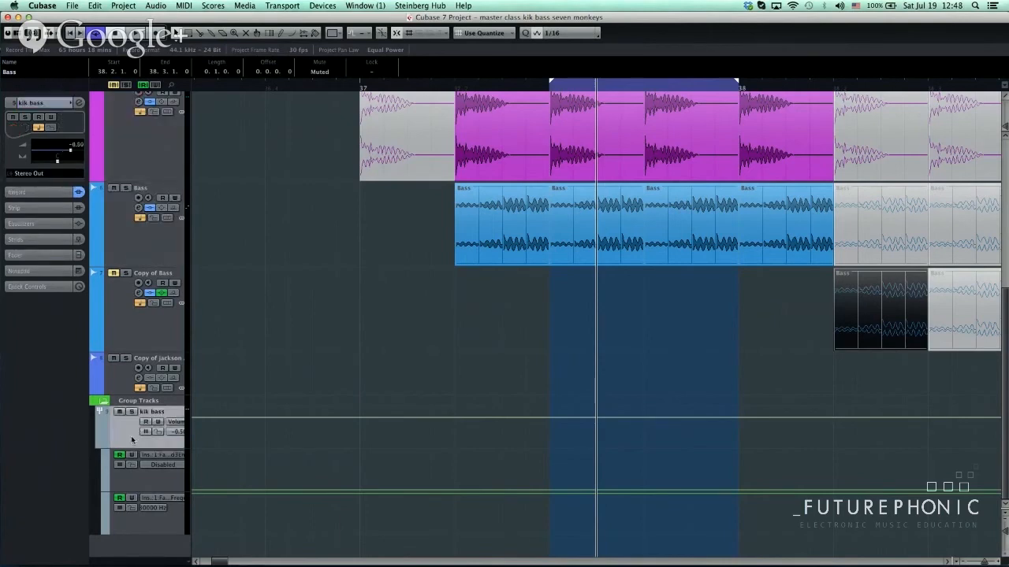
click(79, 104)
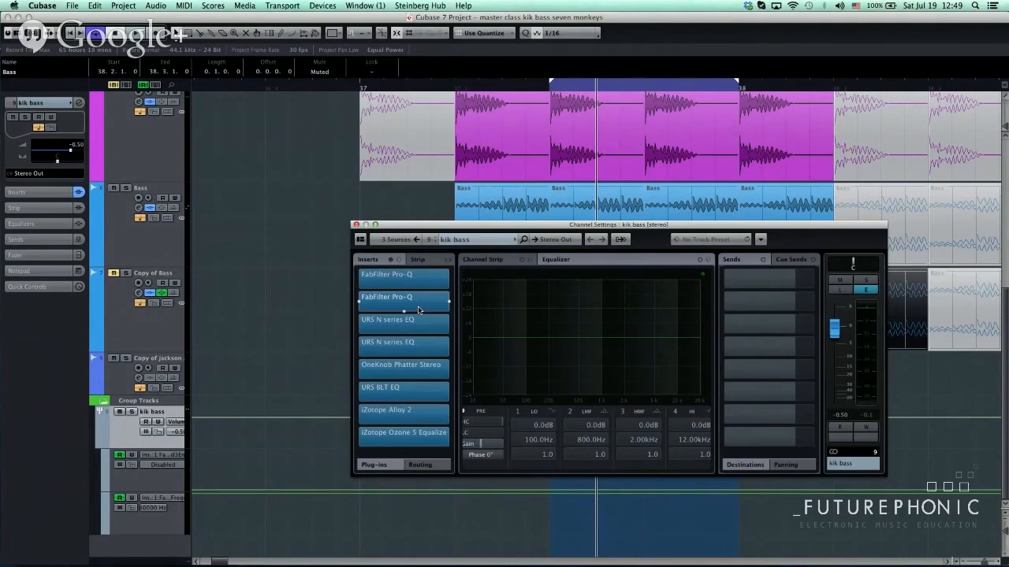
Inspect the EQ curves of the two FabFilter Pro-Q inserts on the kik bass group channel.
click(398, 280)
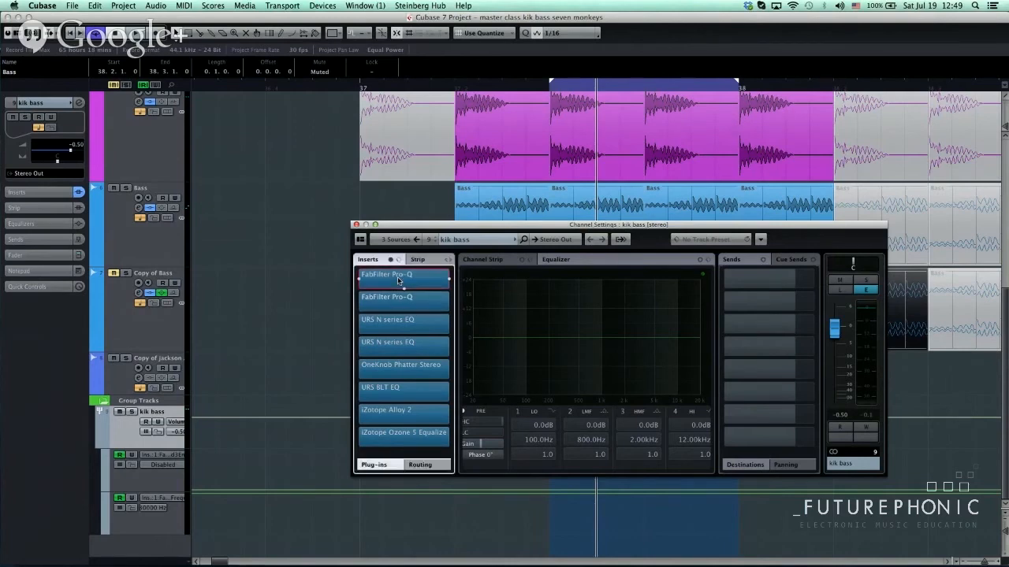
click(398, 280)
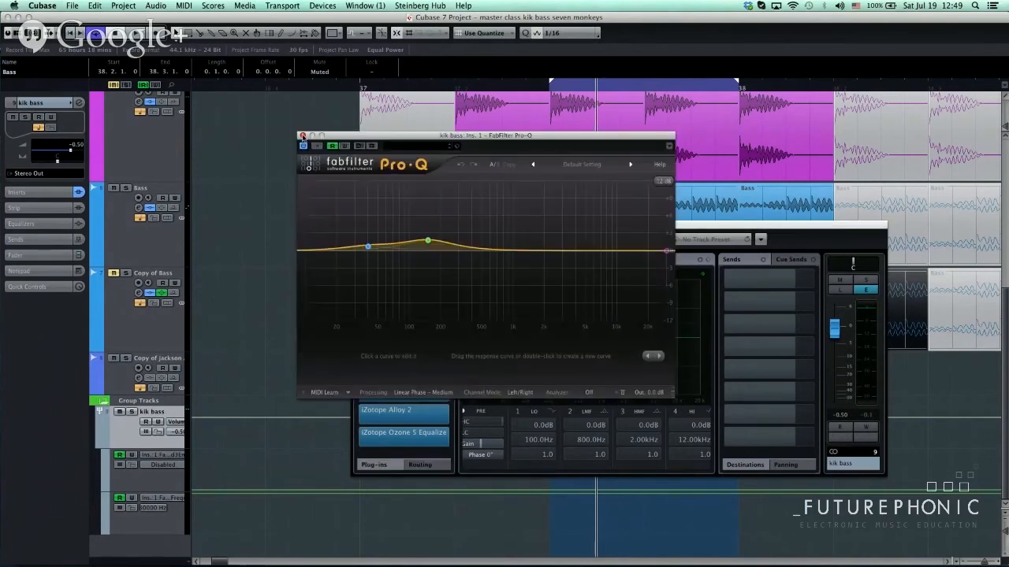
click(302, 136)
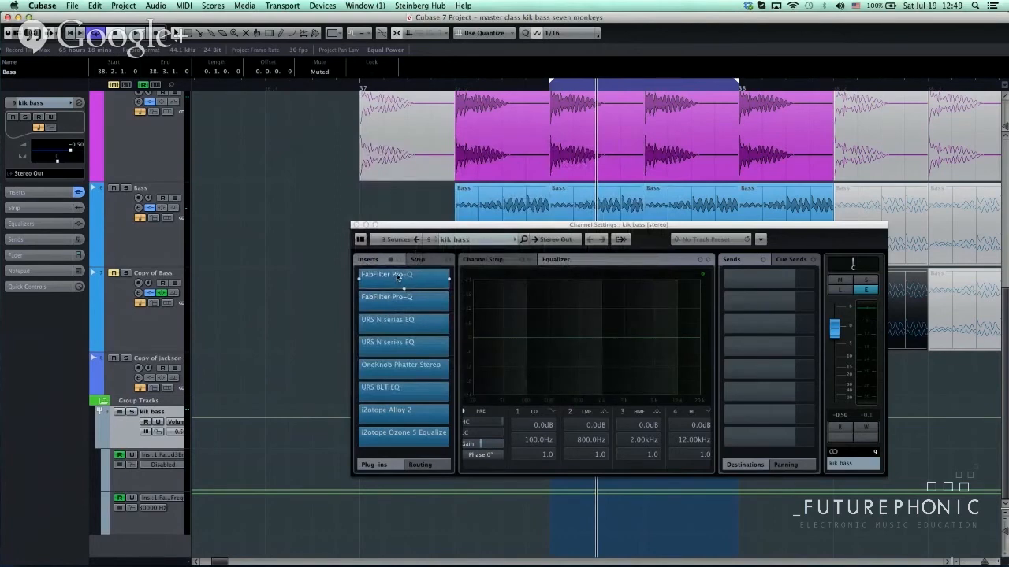
click(398, 276)
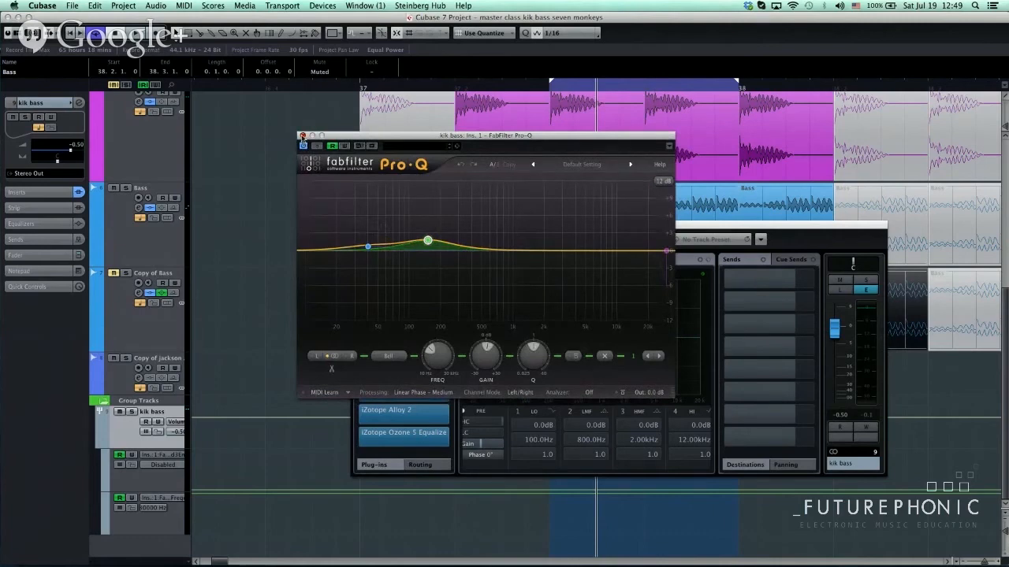
click(302, 135)
click(392, 289)
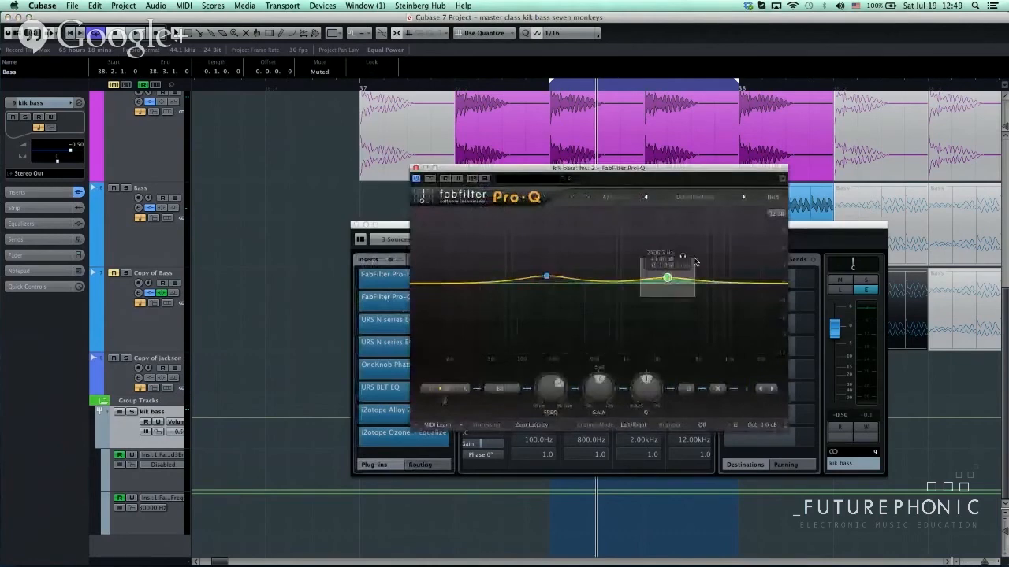
click(546, 276)
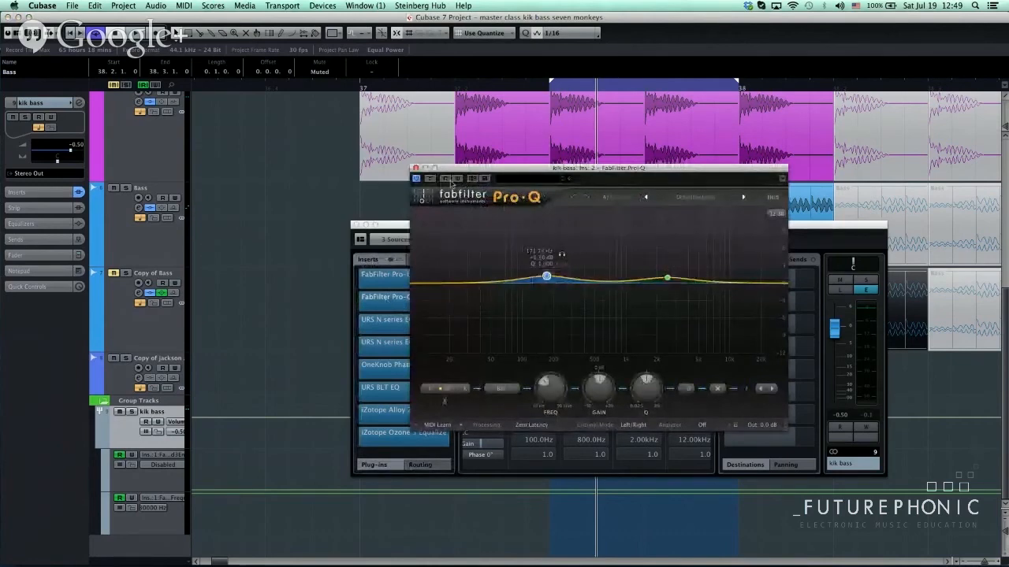
click(415, 168)
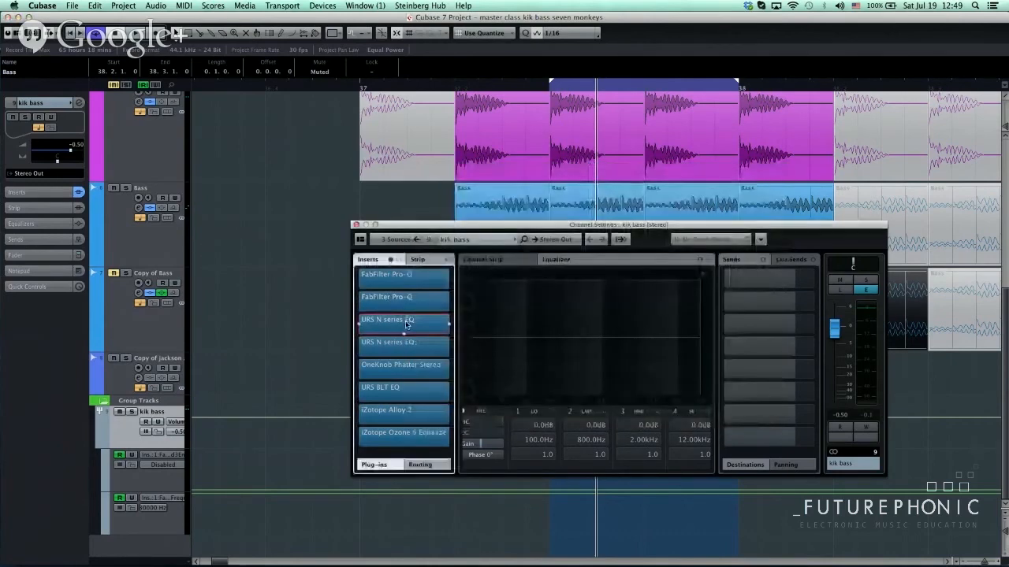
Inspect the URS N series EQ, OneKnob Phatter Stereo and URS BLT EQ inserts on the kik bass group.
click(406, 324)
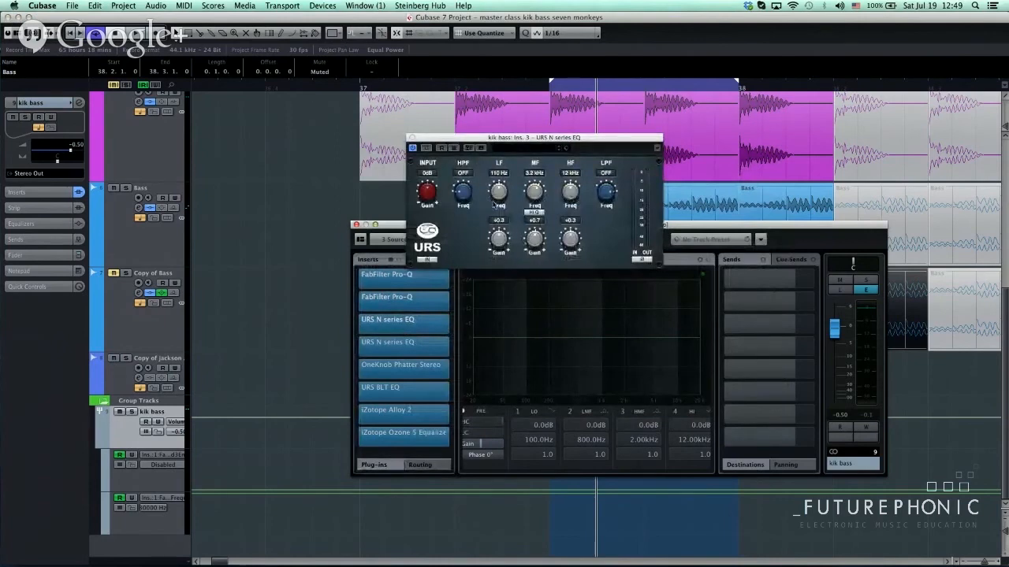
drag(506, 138, 493, 137)
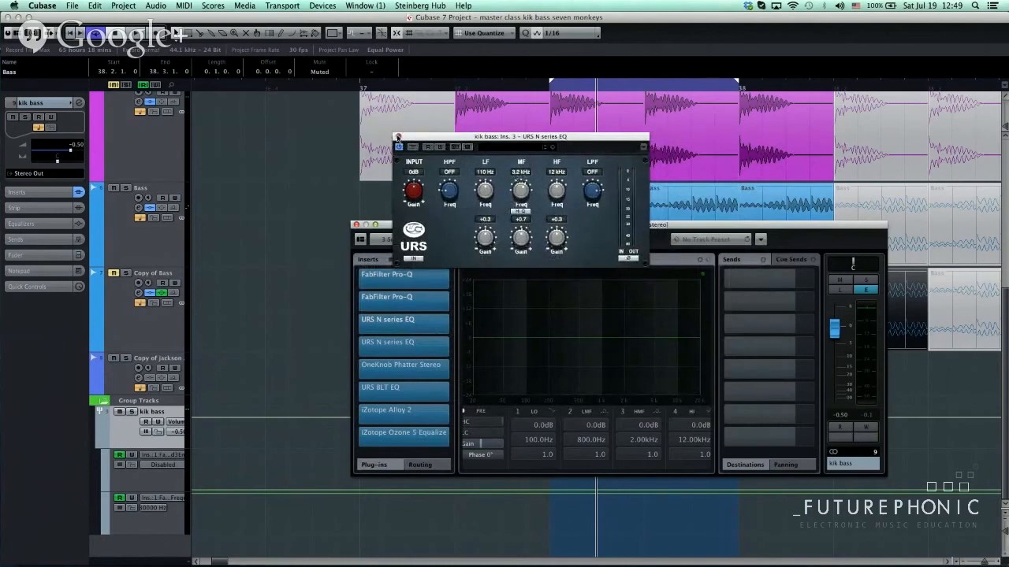
click(398, 137)
click(400, 365)
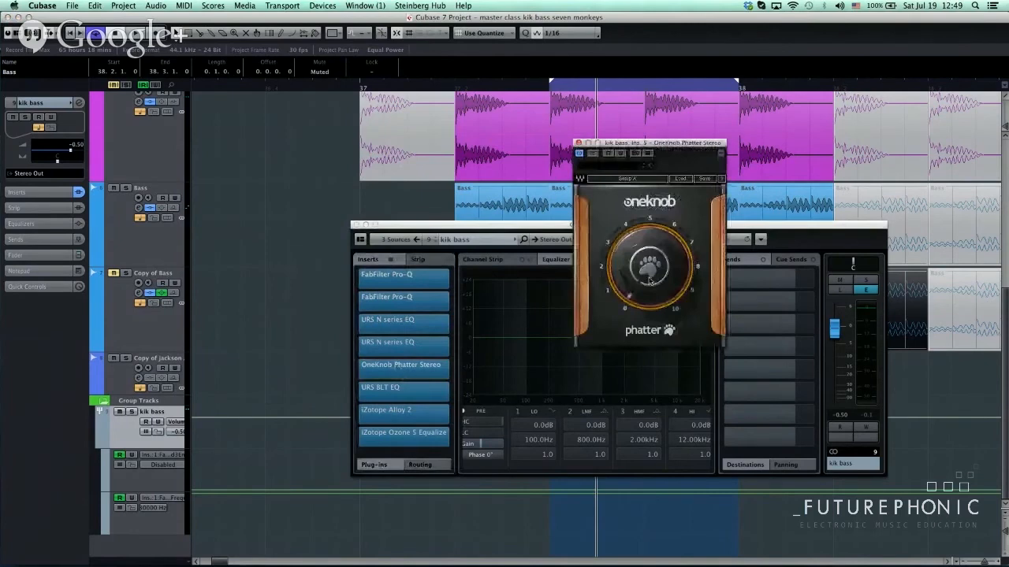
mouse_move(651, 272)
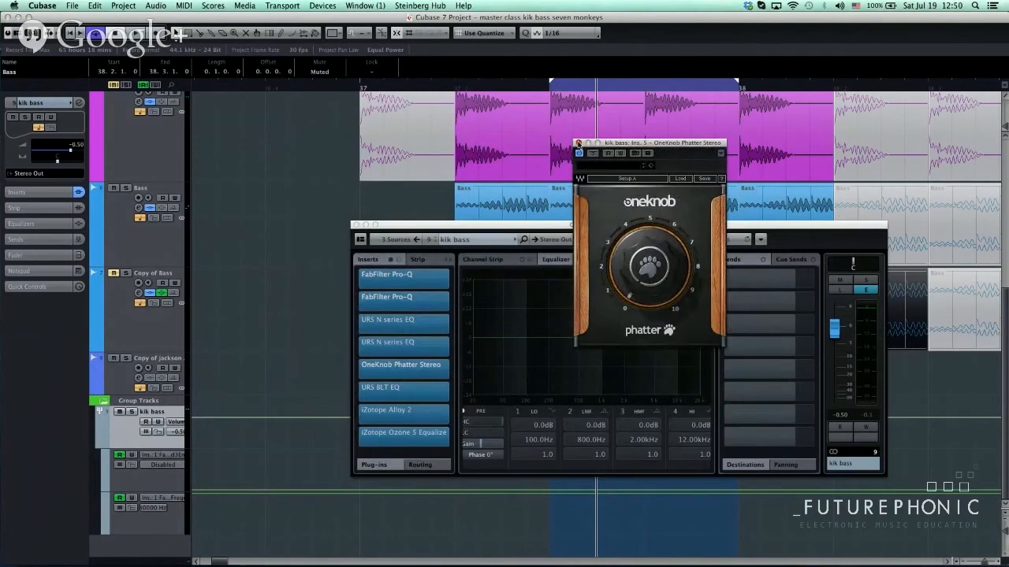
click(578, 144)
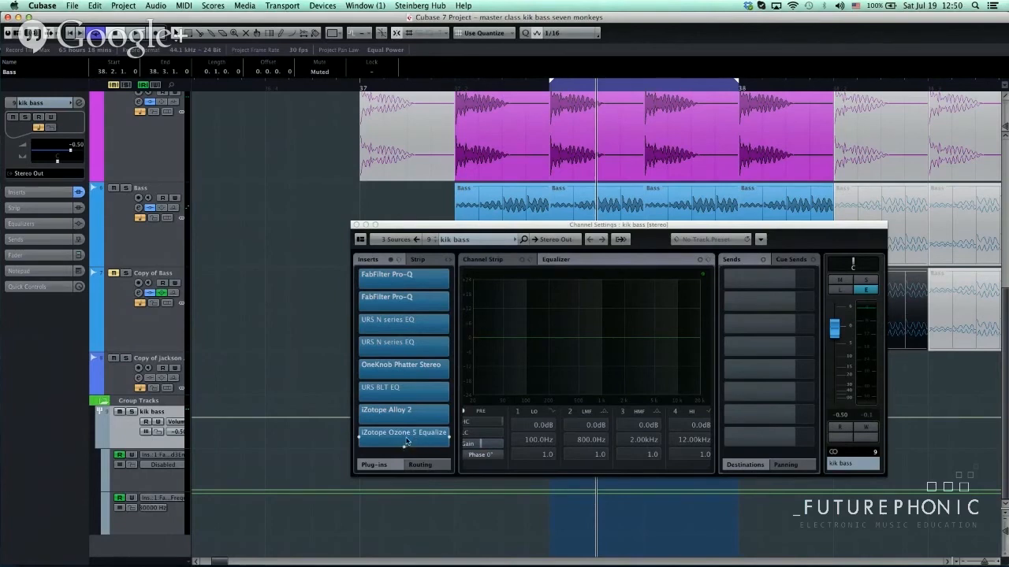
drag(407, 441, 413, 382)
click(413, 385)
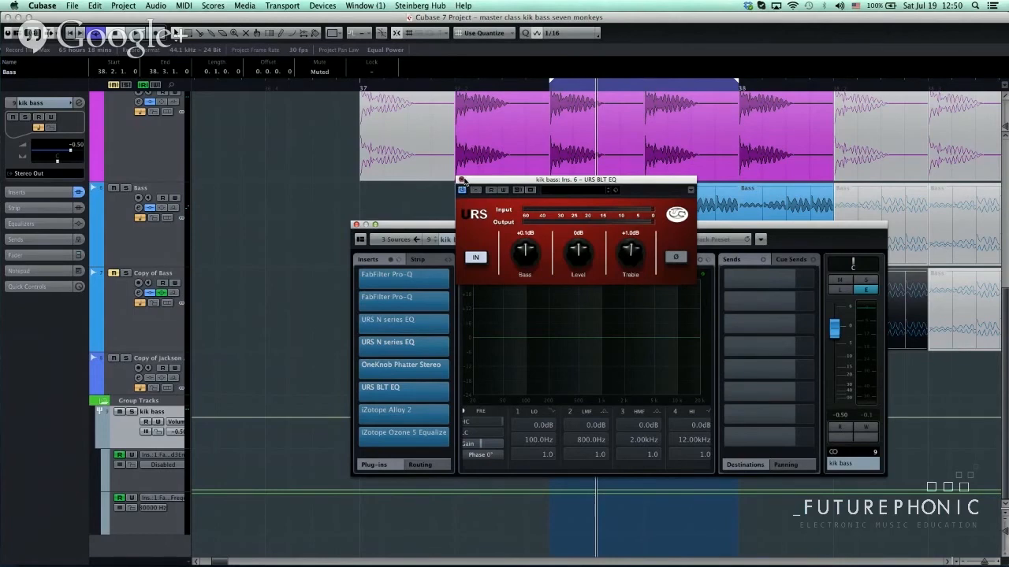
click(462, 181)
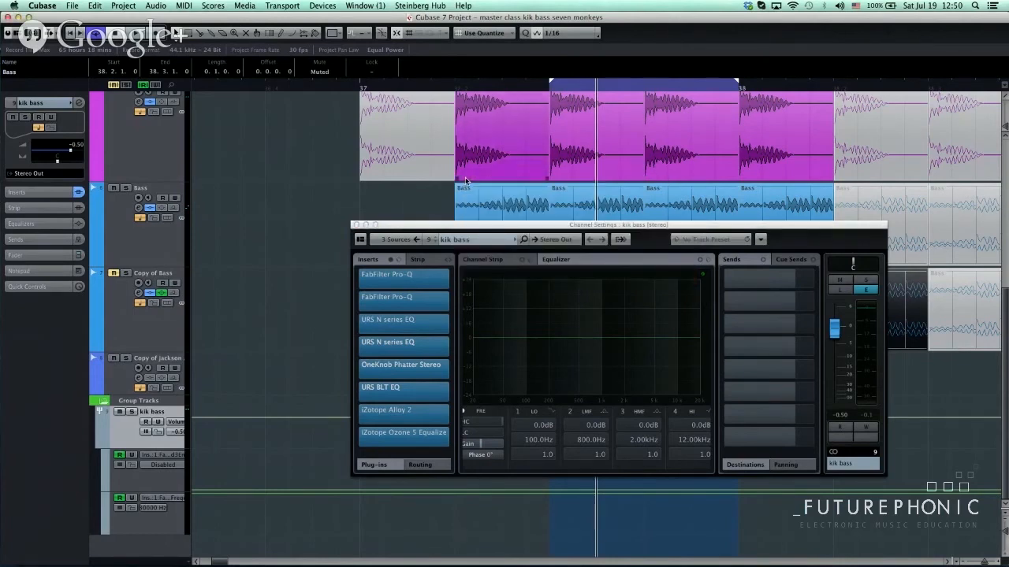
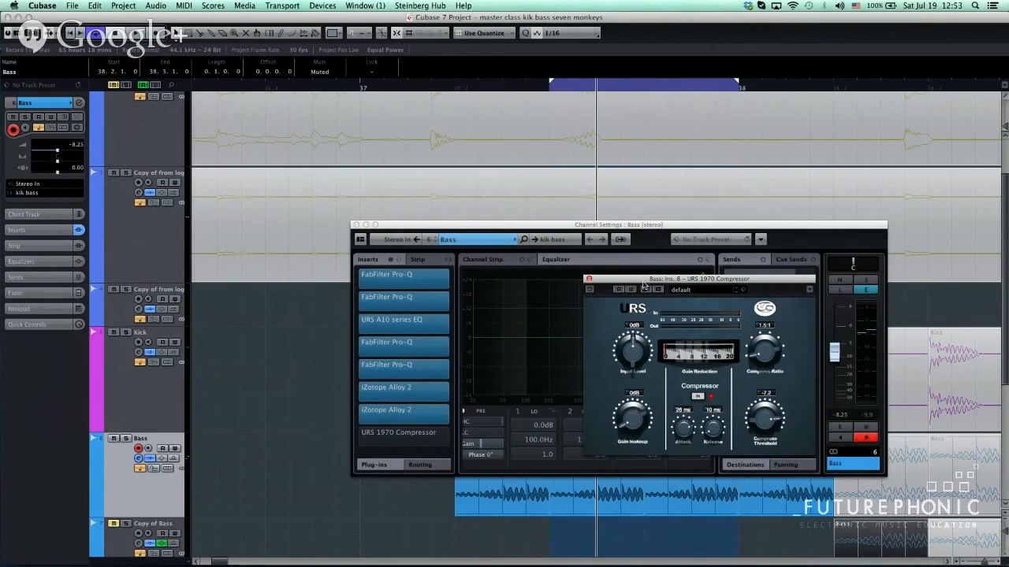
drag(644, 281, 386, 164)
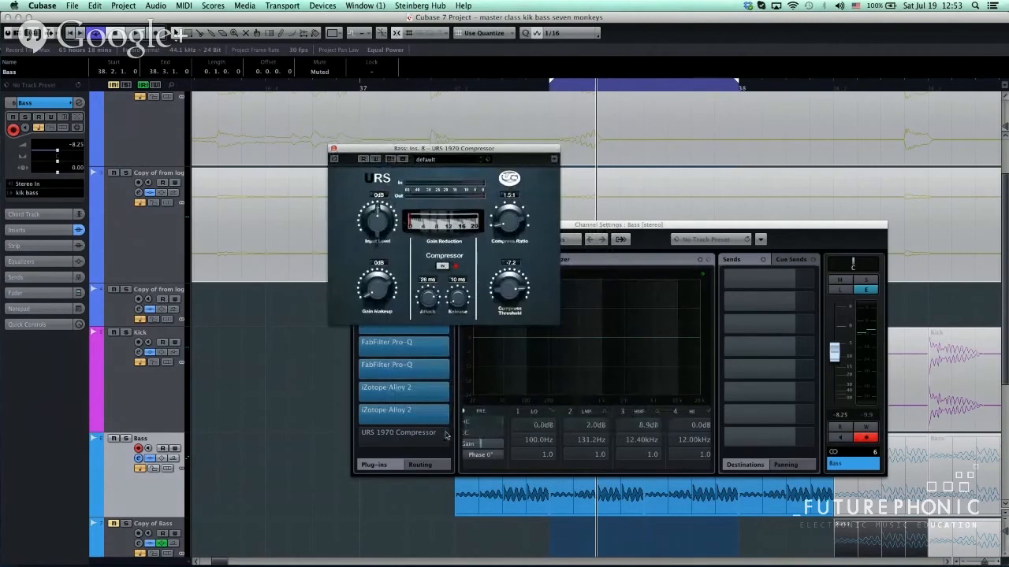
click(396, 435)
scroll(438, 329, up, 2)
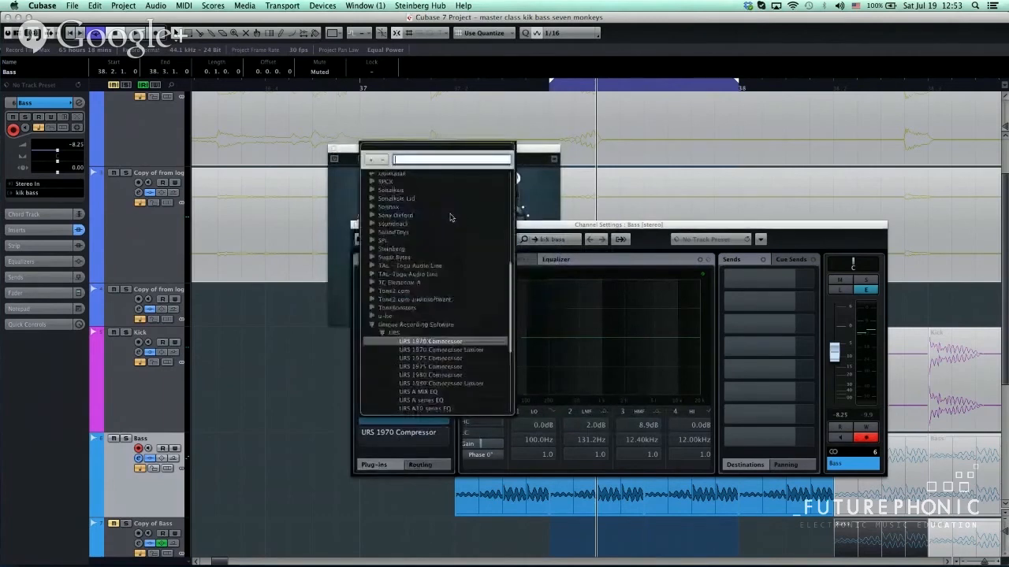
scroll(450, 237, down, 5)
scroll(401, 251, up, 10)
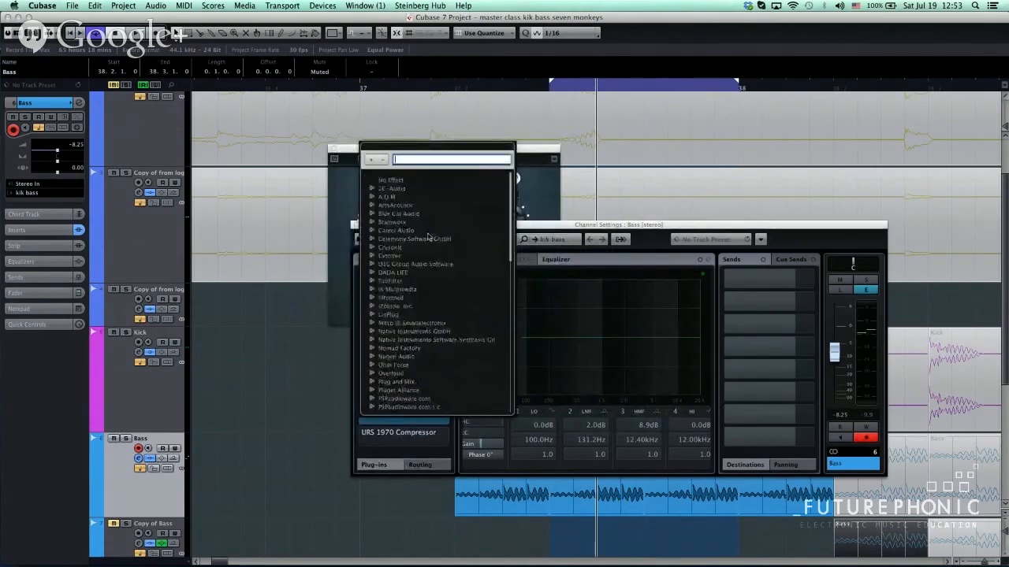
click(401, 439)
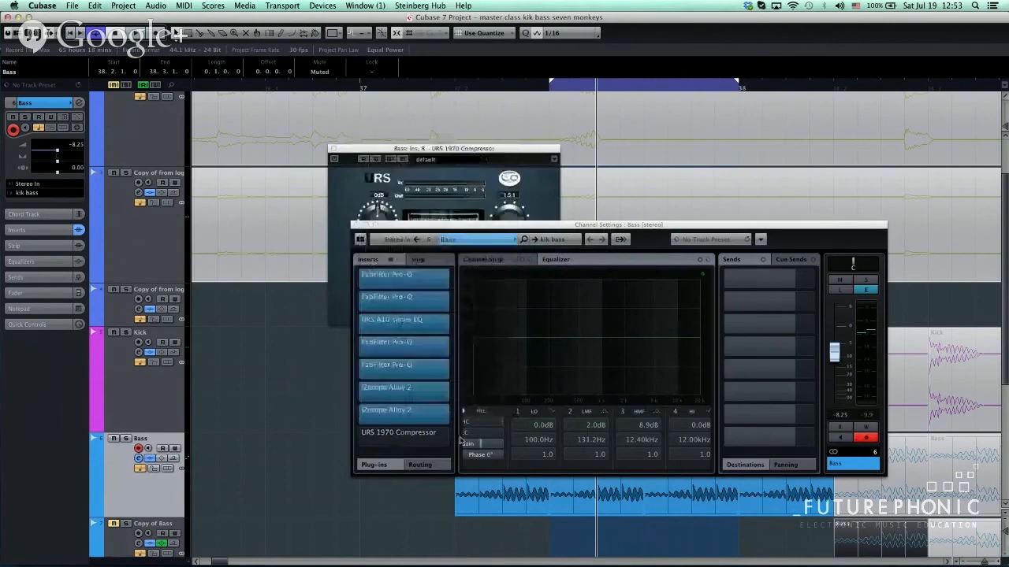
drag(365, 150, 562, 163)
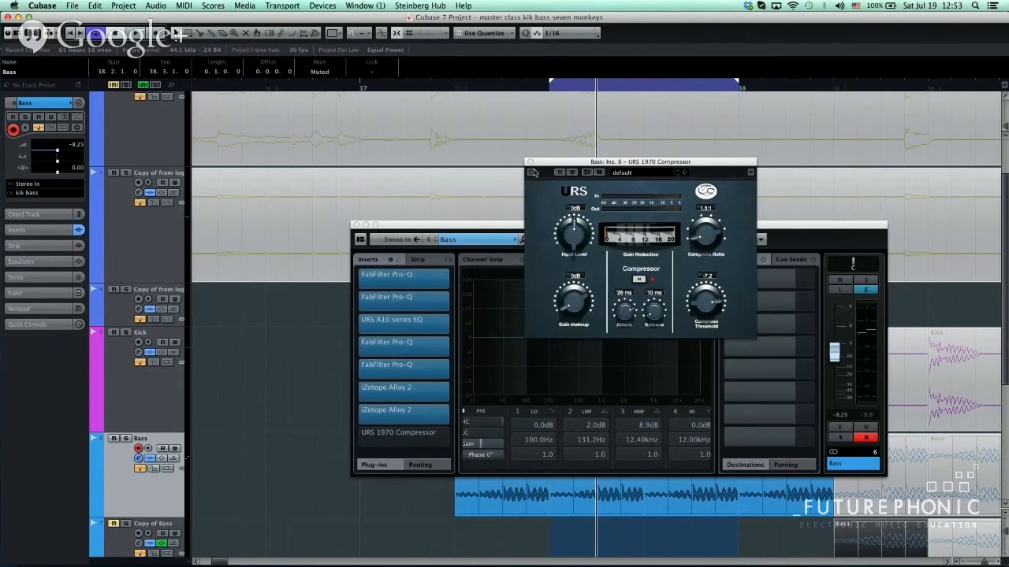
click(531, 162)
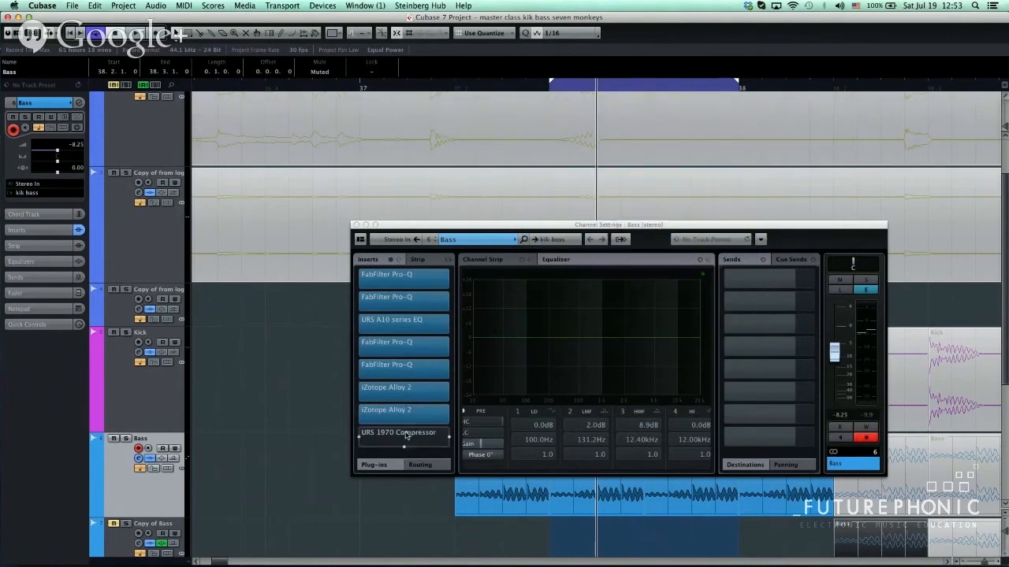
Adjust the release, attack and threshold of the URS 1970 Compressor insert on the Bass track.
key(Return)
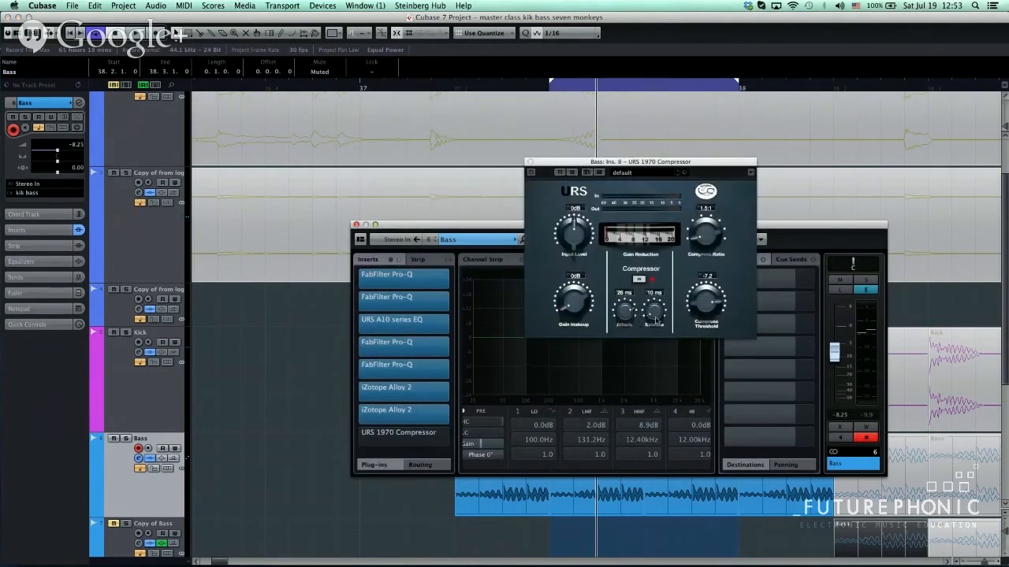
drag(655, 318, 641, 221)
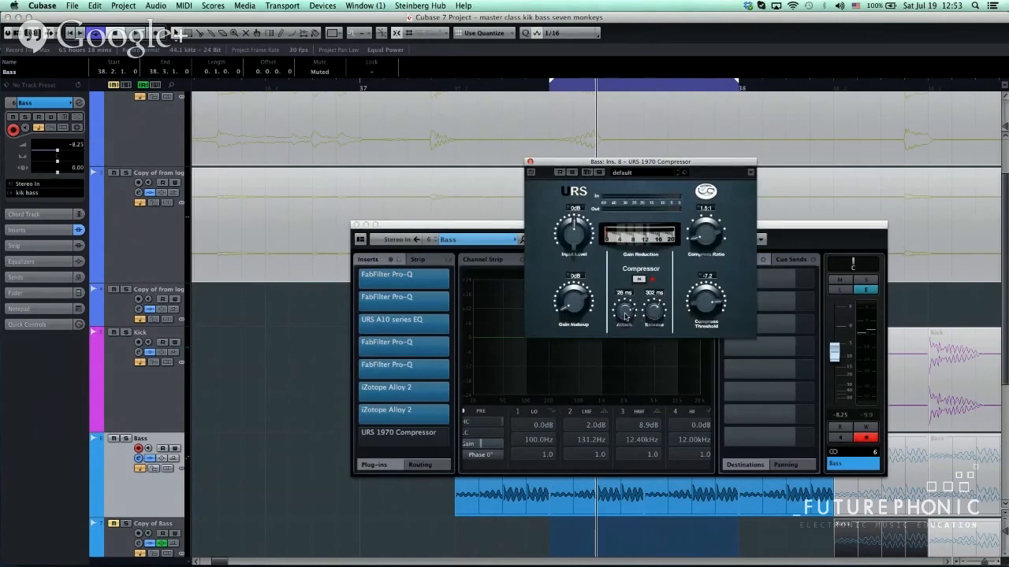
drag(625, 315, 611, 438)
drag(653, 314, 643, 422)
drag(619, 316, 620, 260)
drag(631, 322, 610, 498)
drag(708, 305, 708, 301)
drag(694, 304, 695, 304)
drag(624, 314, 624, 238)
drag(596, 151, 588, 132)
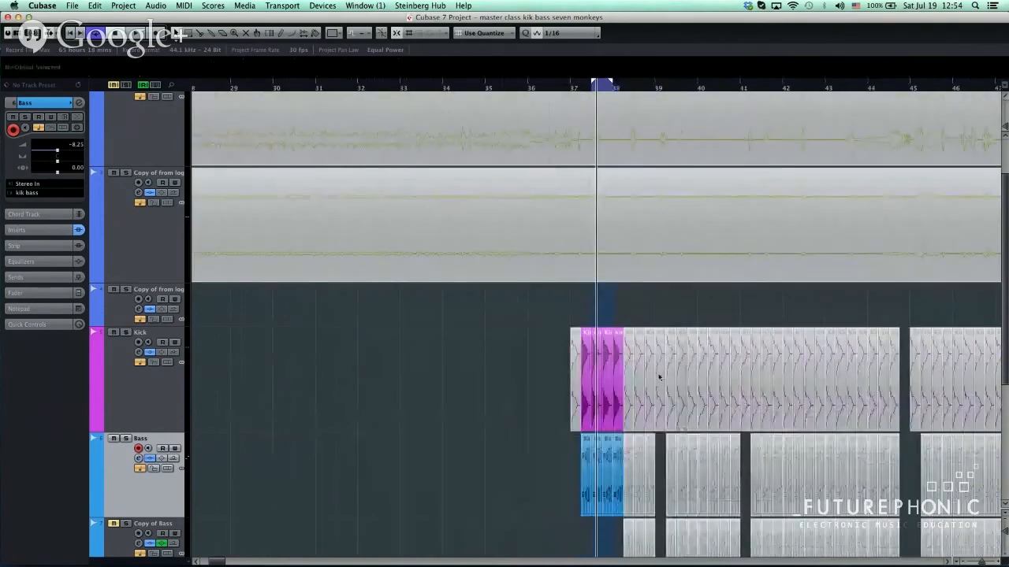
Add a new audio track below the Bass track.
scroll(659, 377, down, 5)
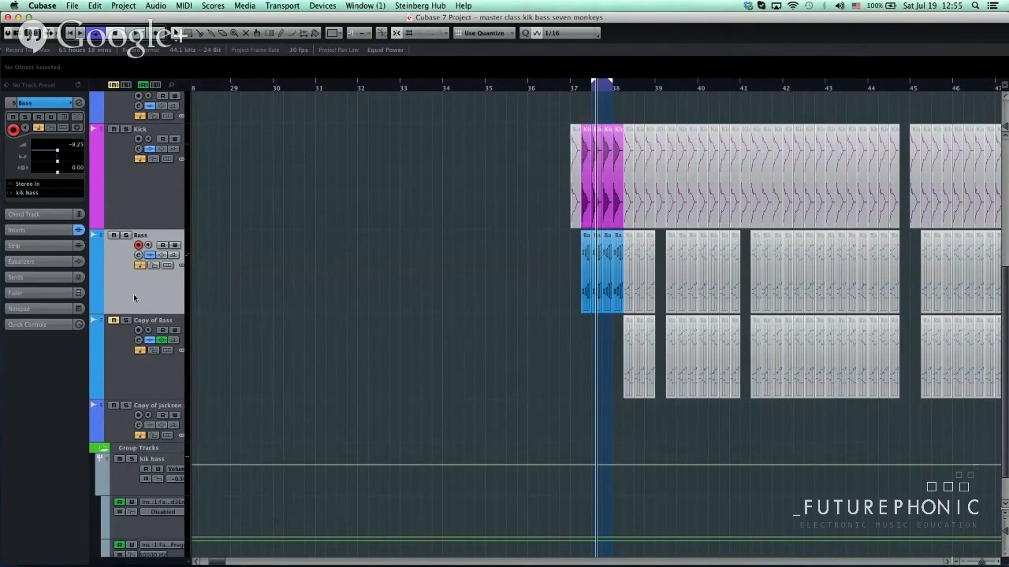
click(599, 88)
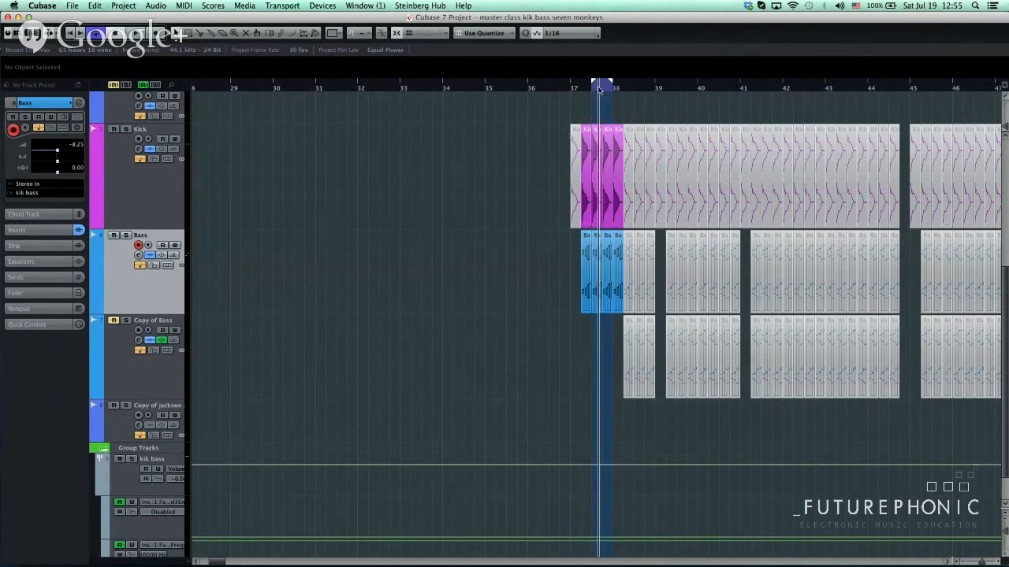
drag(599, 88, 586, 291)
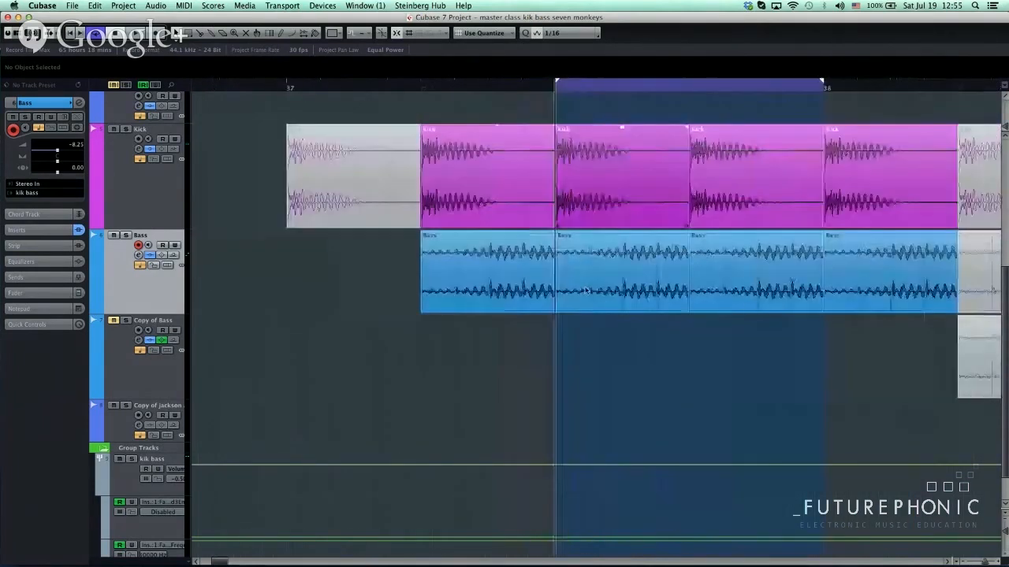
right_click(102, 278)
mouse_move(107, 280)
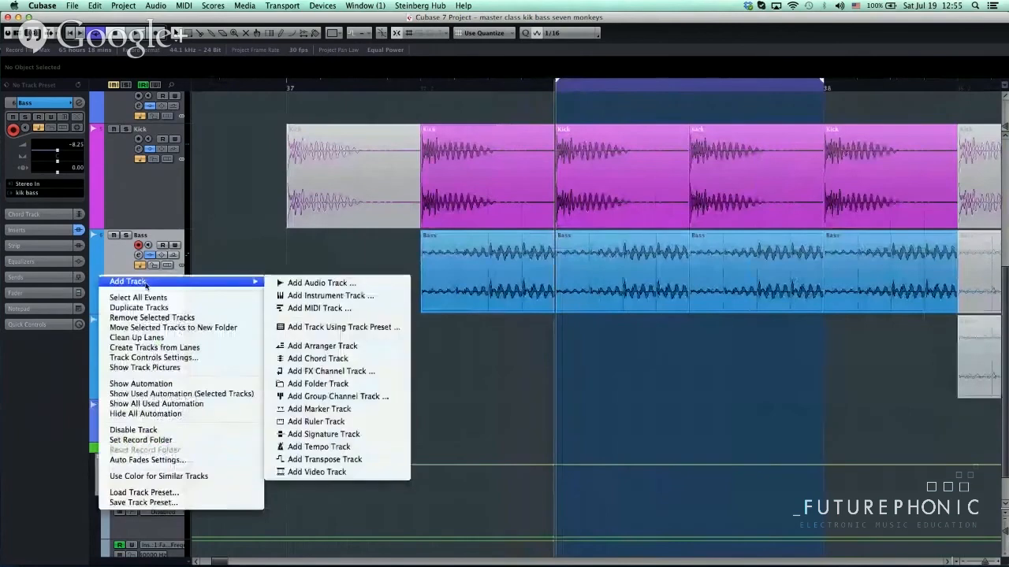
click(398, 282)
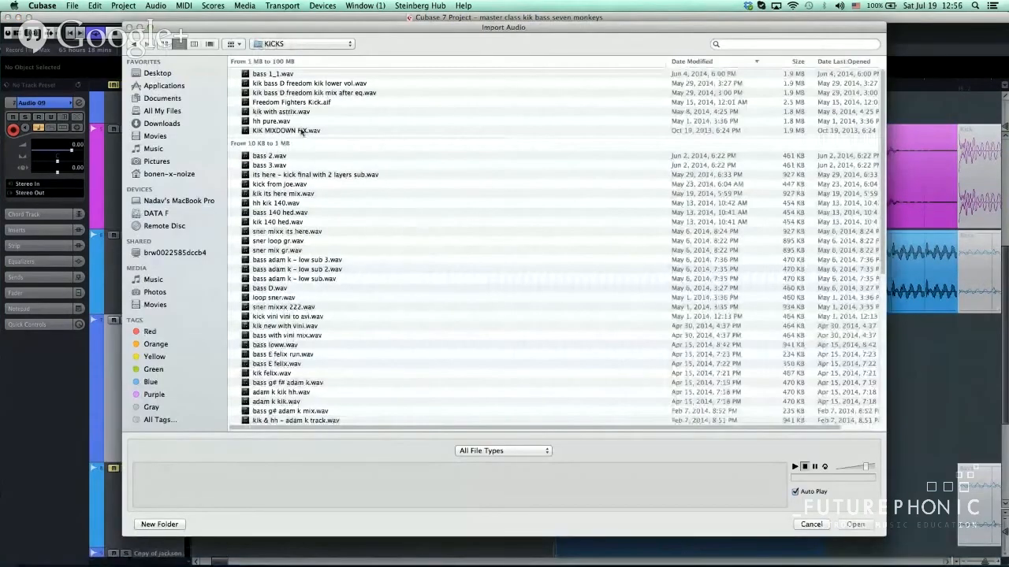
Audition bass 1_1.wav, bass 2.wav, bass 3.wav and the three bass adam k low sub samples in the KICKS folder.
click(271, 75)
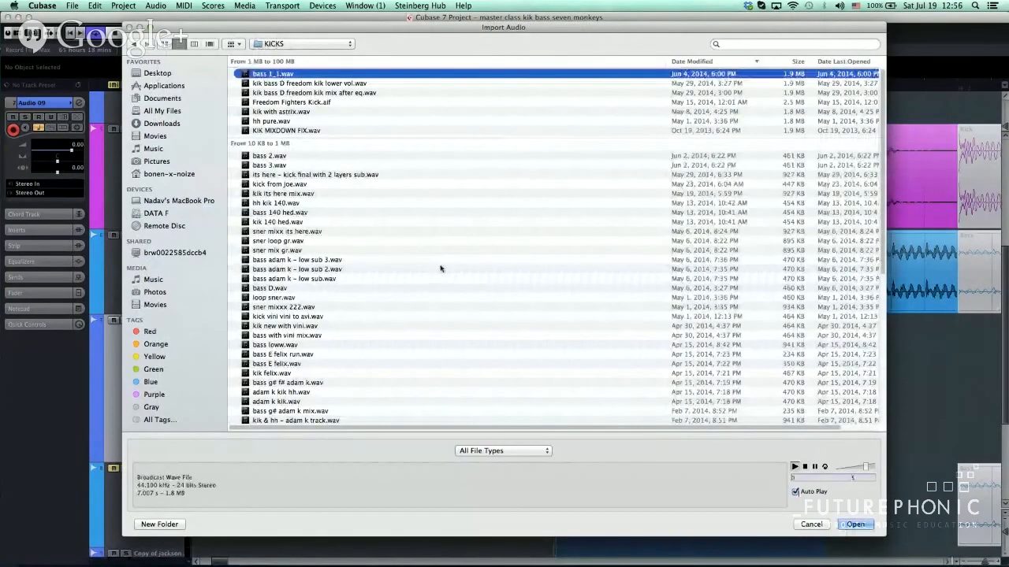
click(267, 156)
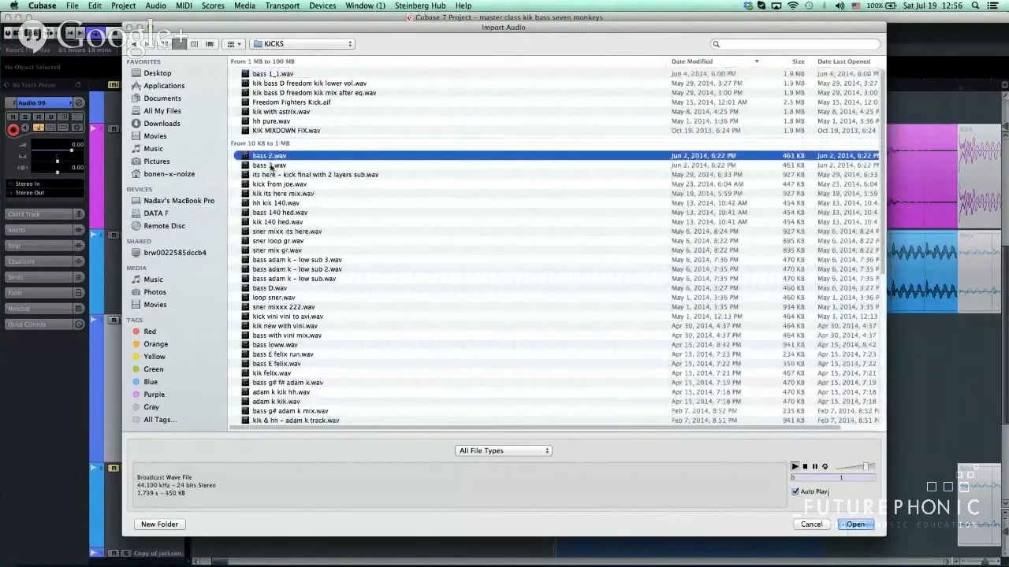
click(274, 166)
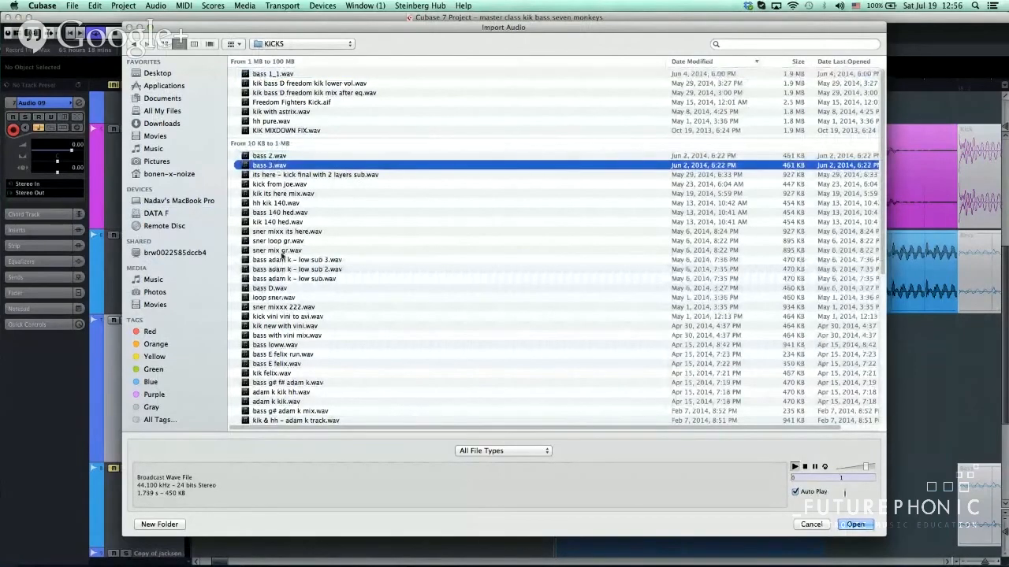
click(286, 260)
click(302, 268)
click(286, 279)
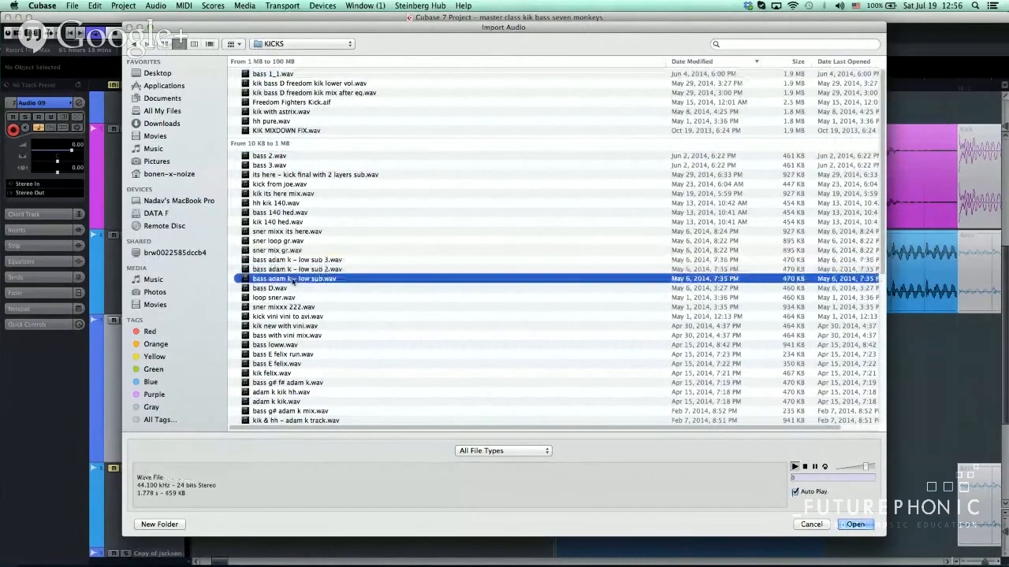
Audition bass D.wav, bass loww.wav, bass g# f# adam k.wav and bass with vini mix.wav, comparing them with bass adam k – low sub.wav.
click(277, 288)
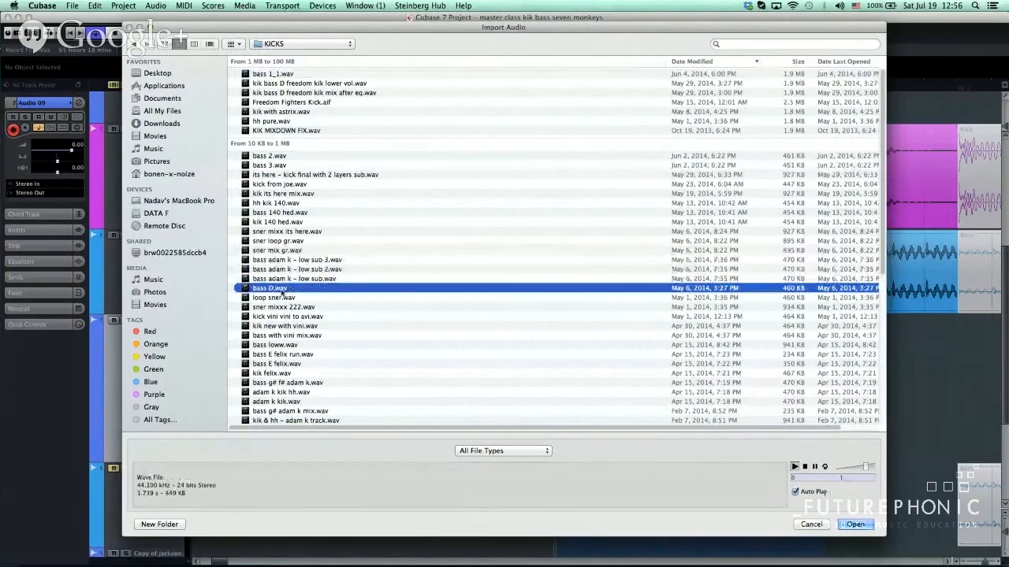
click(279, 282)
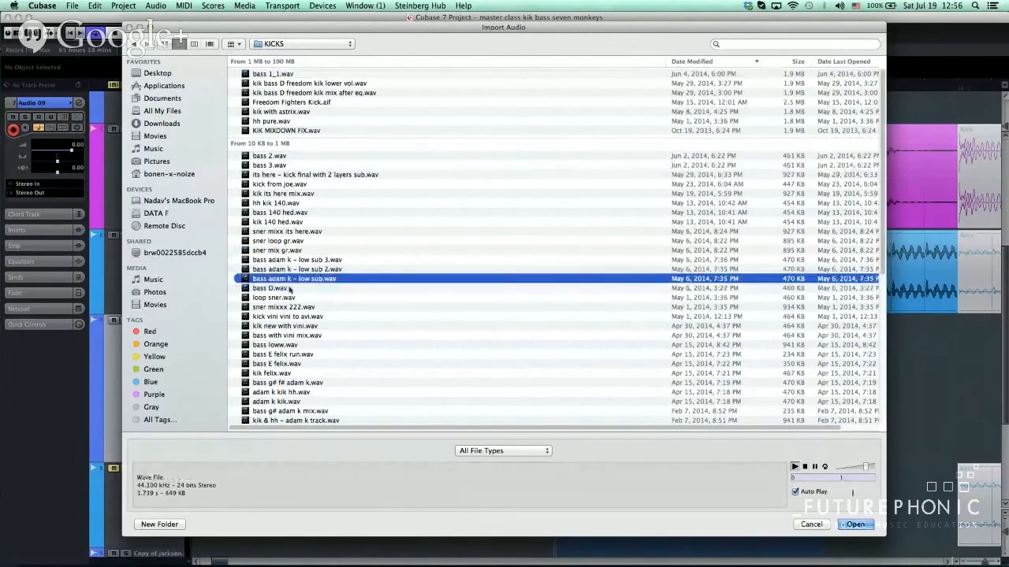
click(280, 346)
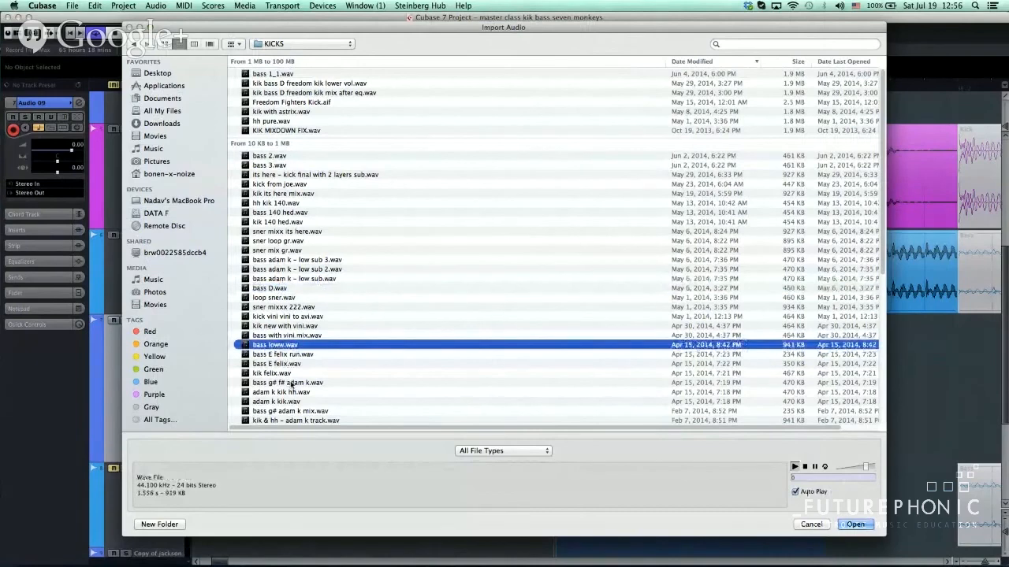
click(291, 384)
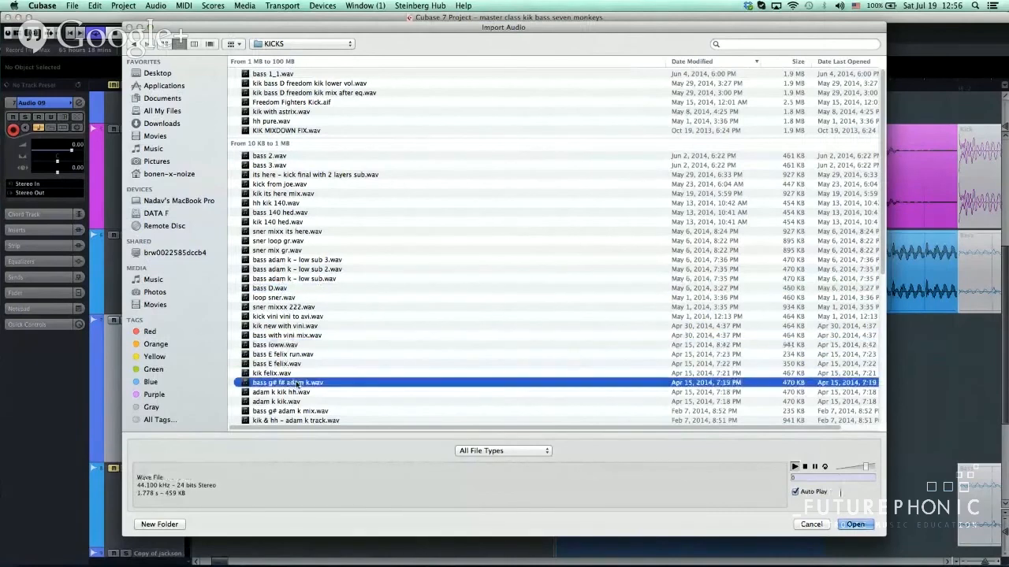
click(300, 279)
scroll(308, 342, down, 1)
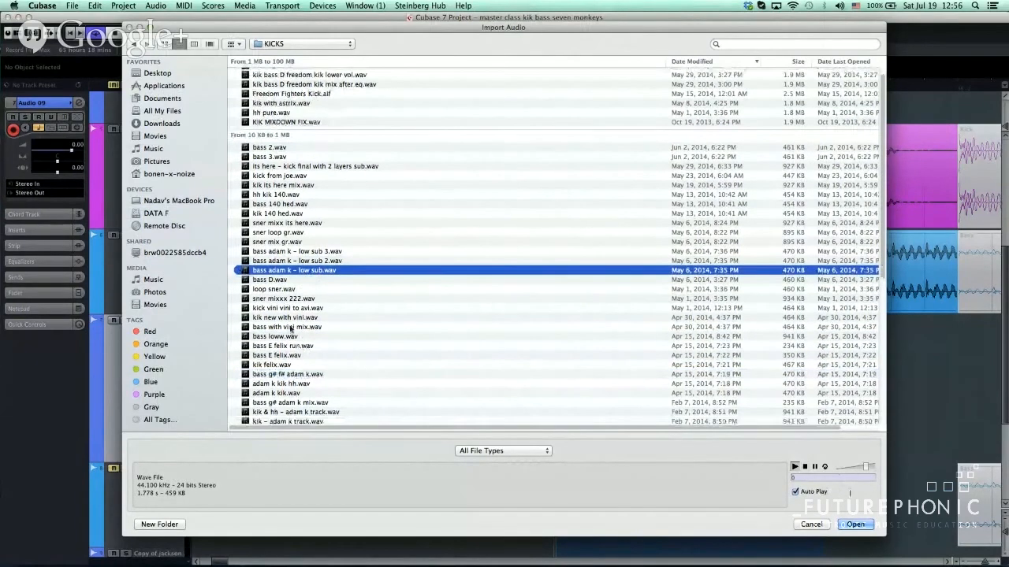
click(291, 328)
scroll(301, 335, down, 1)
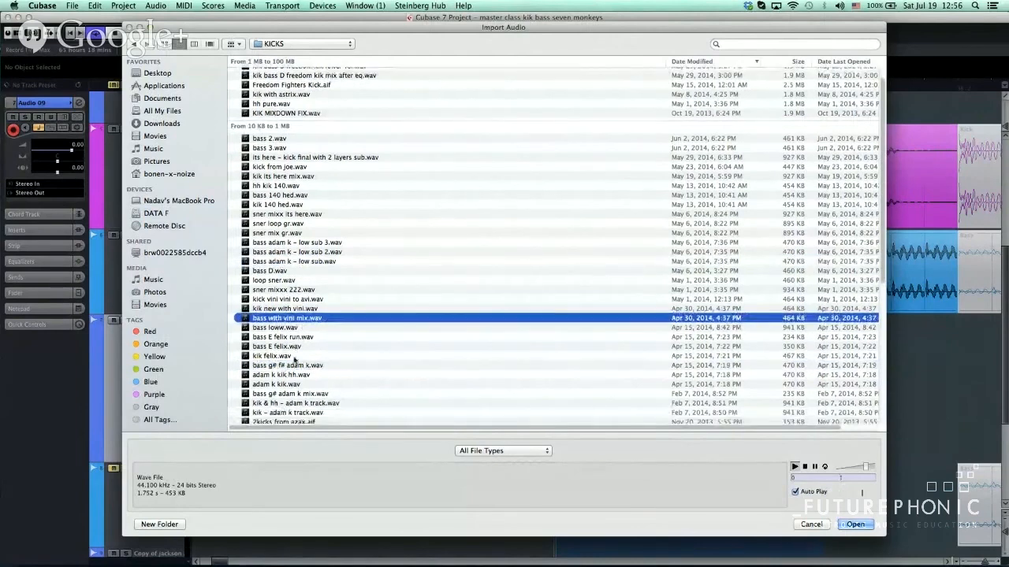
Compare the bass adam k low sub samples with kik new with vini.wav and bass with vini mix.wav.
click(337, 261)
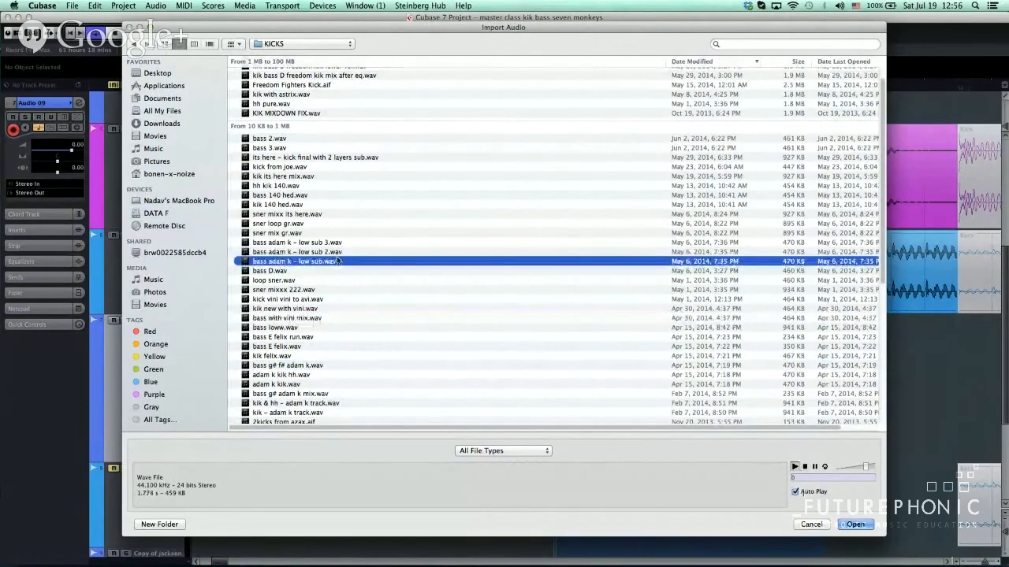
click(296, 252)
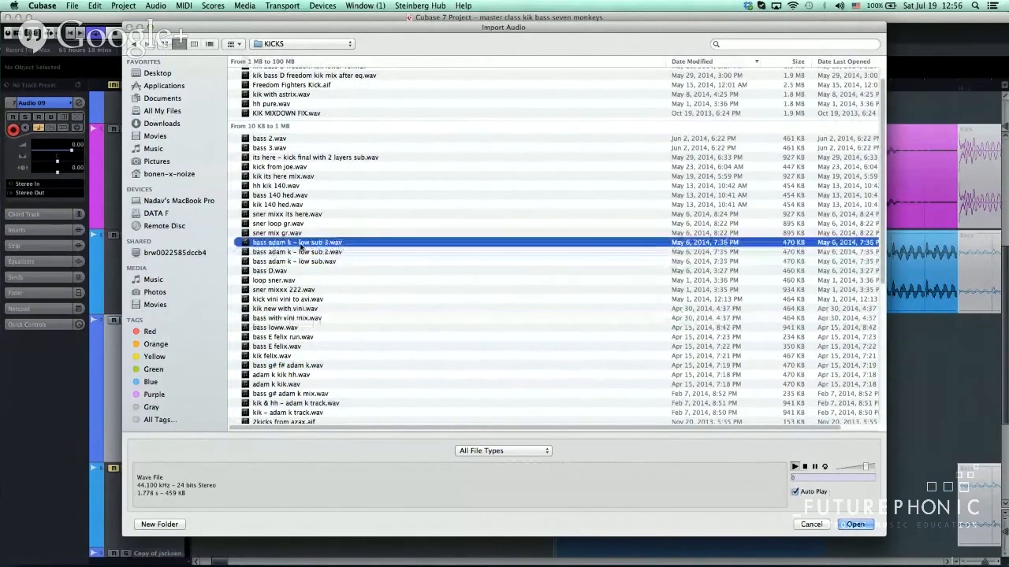
click(280, 282)
click(280, 309)
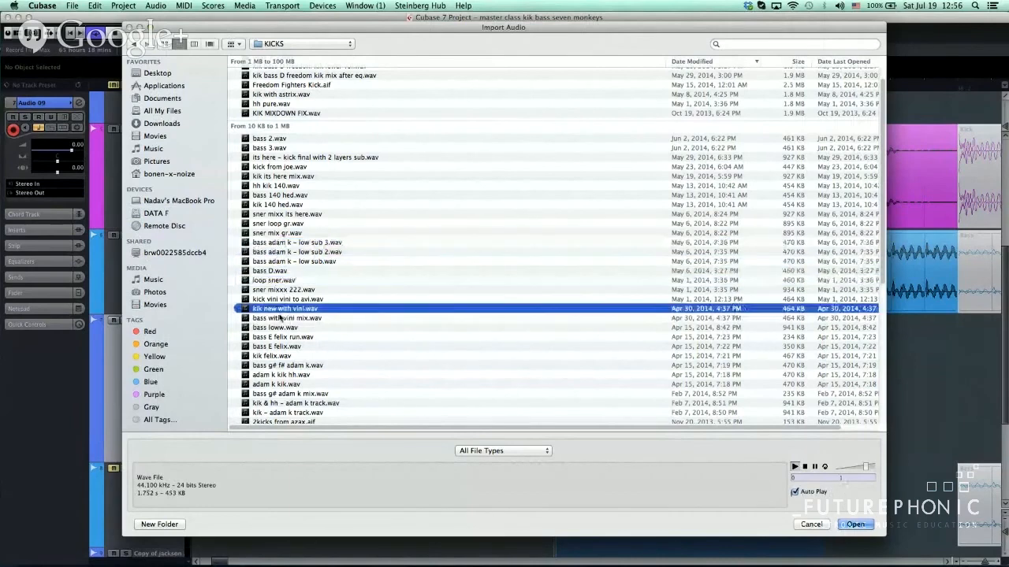
click(283, 318)
scroll(280, 335, down, 1)
Compare bass E felix run.wav with bass E felix.wav, and import bass E felix run.wav onto the Audio 09 track.
click(277, 334)
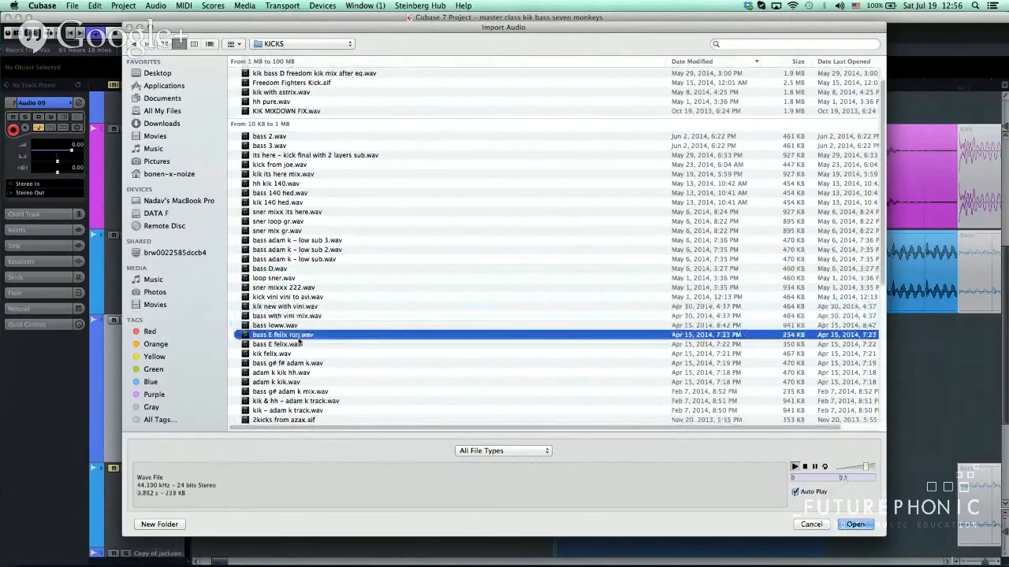
click(297, 345)
click(282, 335)
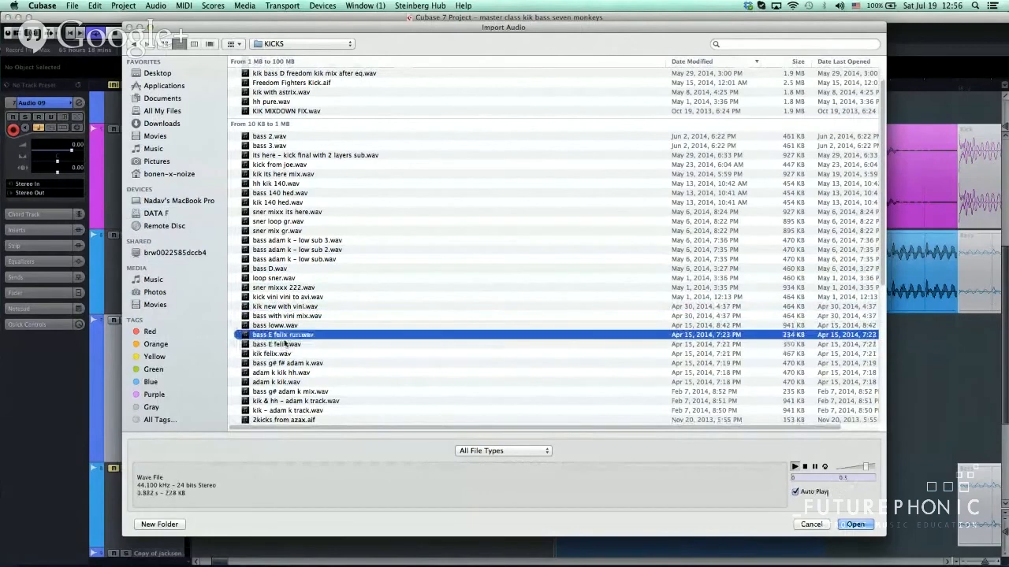
scroll(286, 341, down, 1)
click(289, 345)
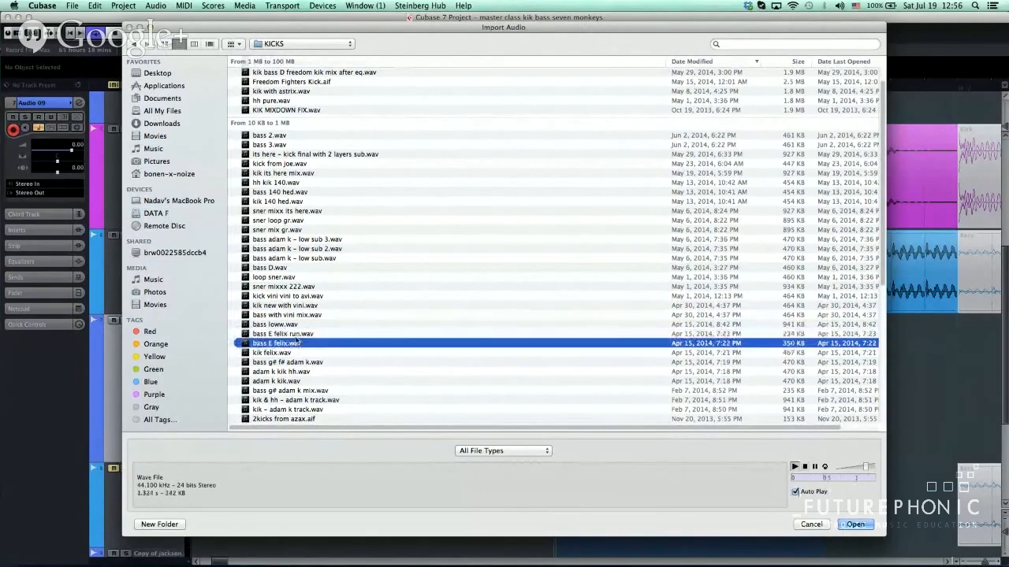
click(290, 335)
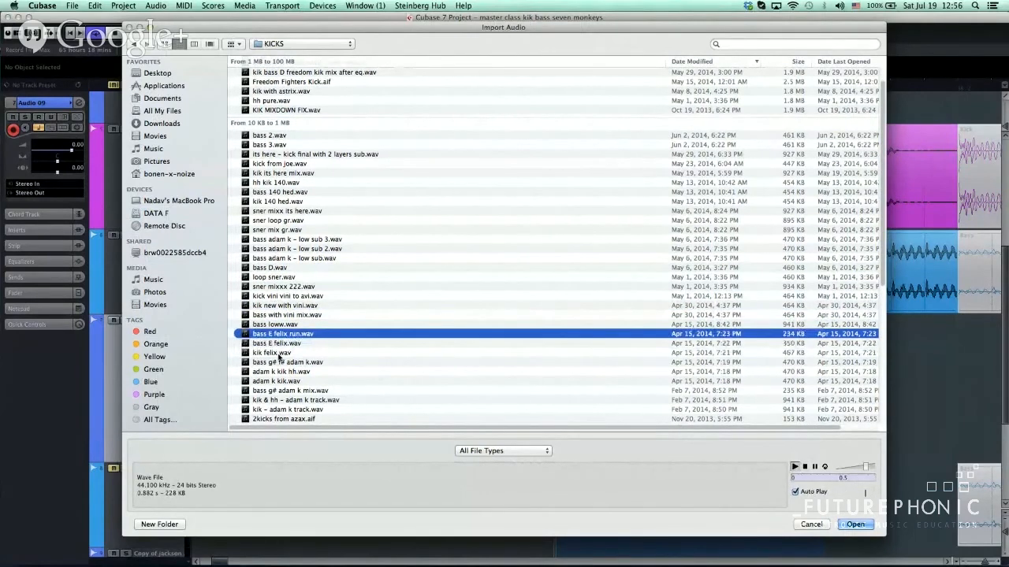
click(280, 343)
click(281, 334)
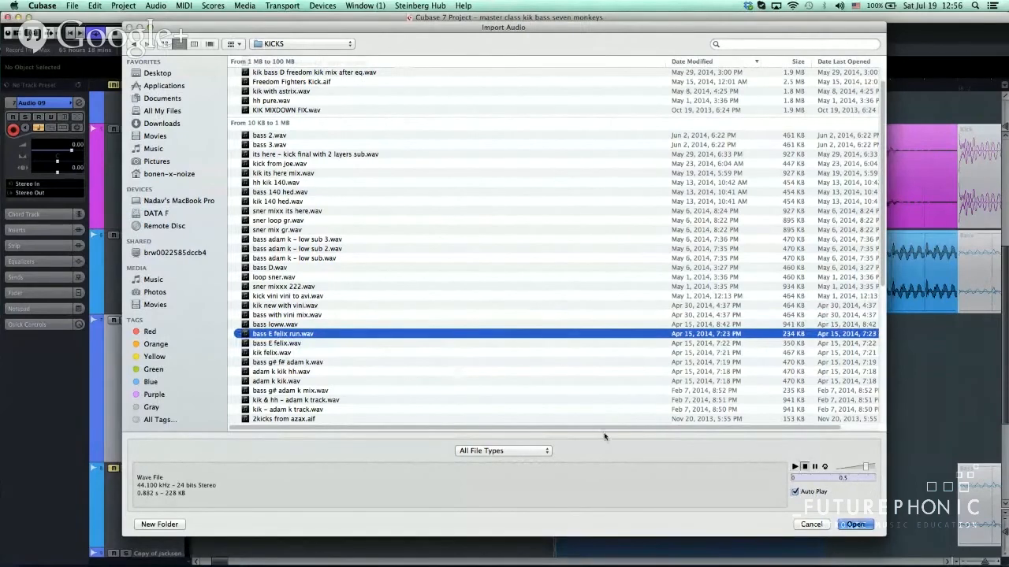
key(Return)
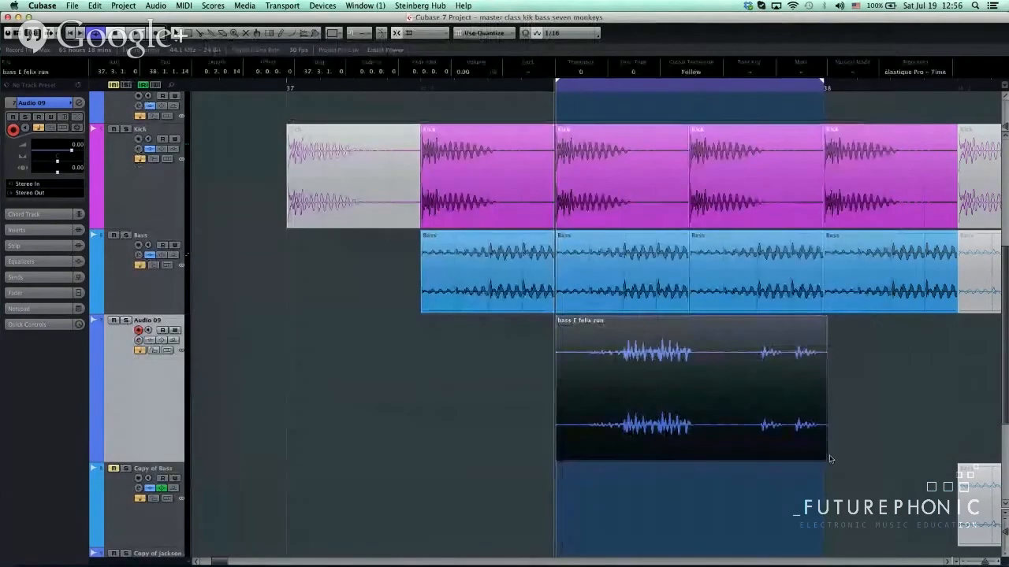
Increase the height of the Audio 09 track to enlarge the imported bass waveform.
key(h)
key(h)
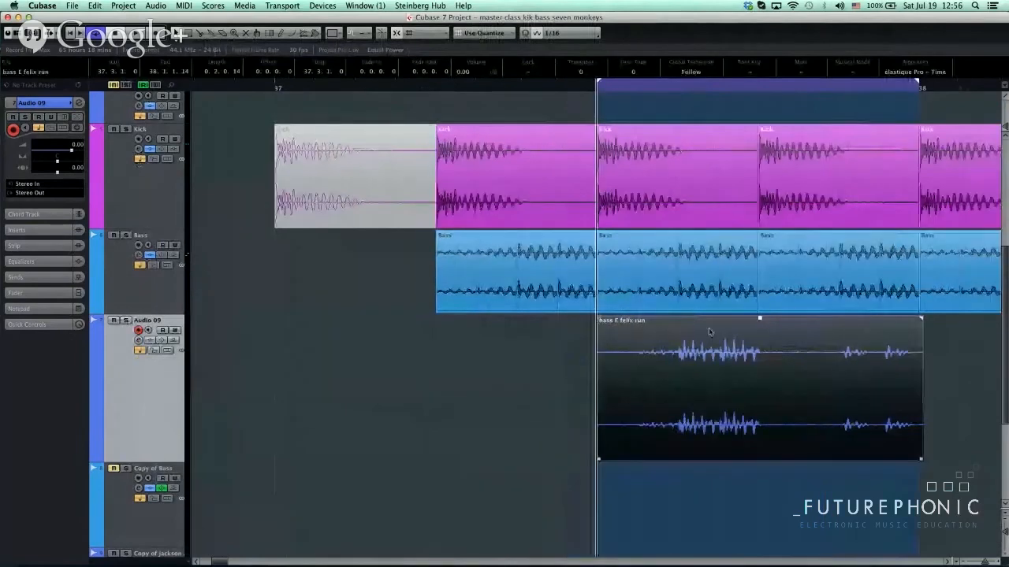
drag(139, 461, 139, 545)
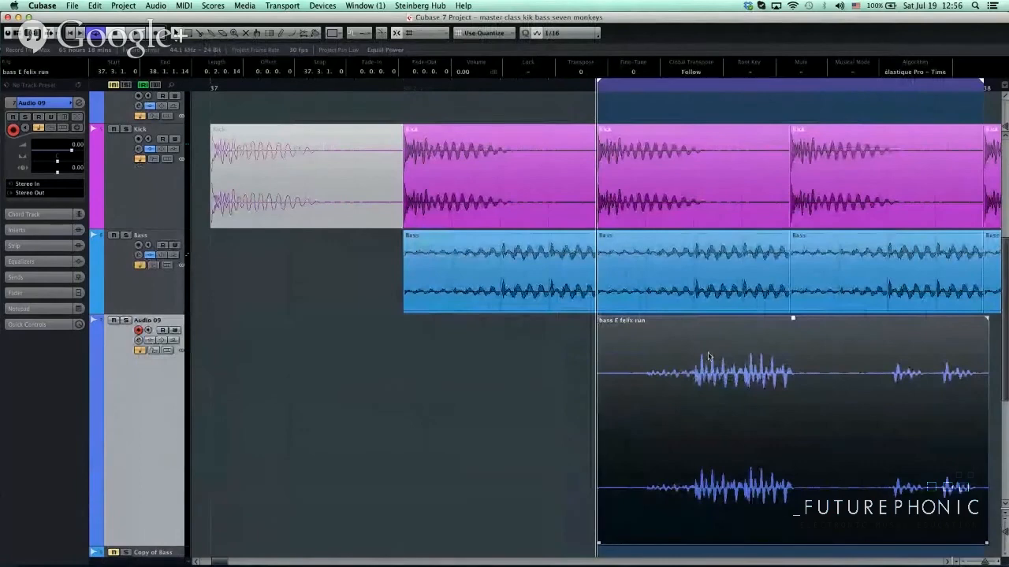
Set the project tempo to 136 BPM.
key(F2)
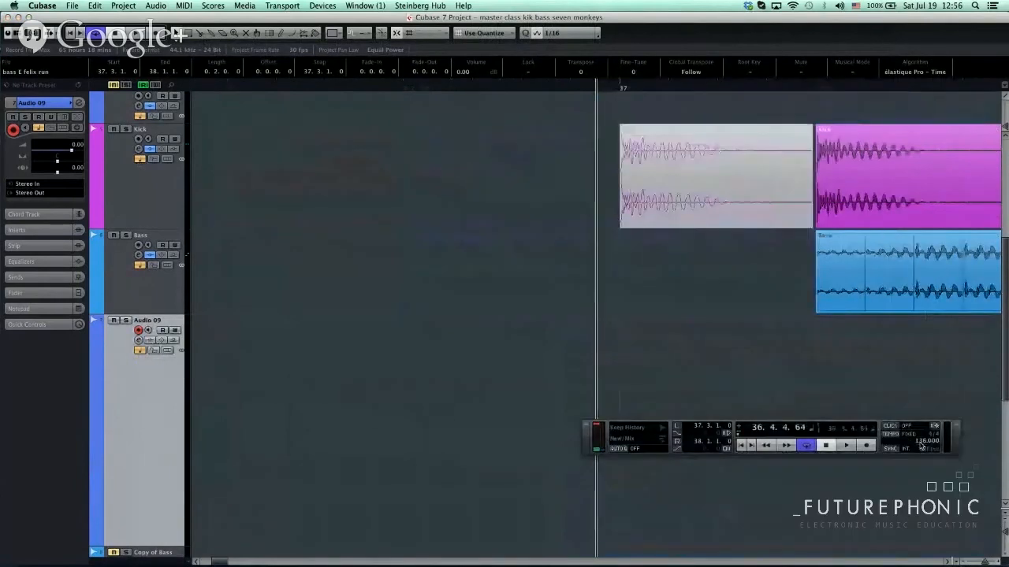
key(g)
key(g)
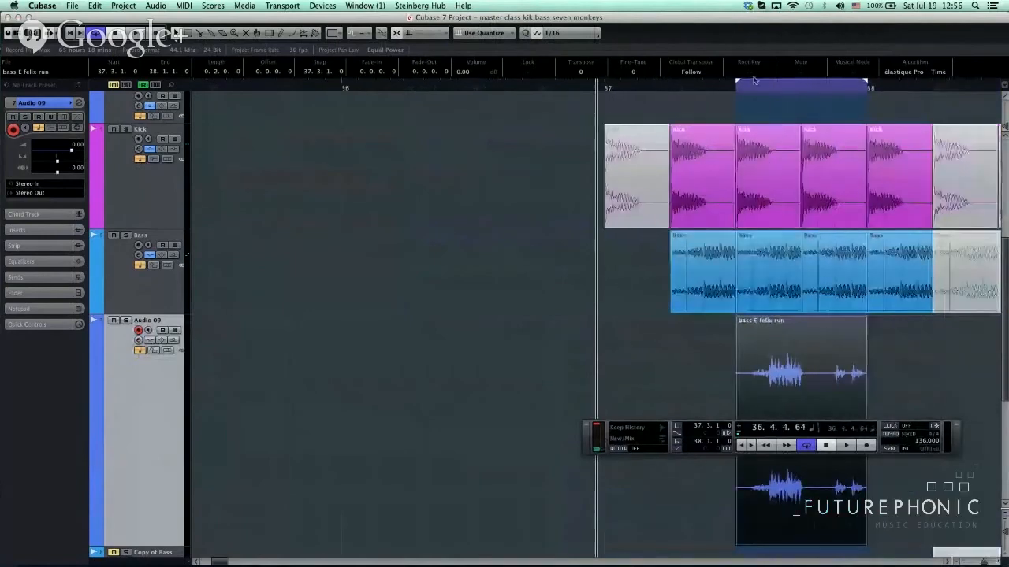
Split the bass E felix run clip on Audio 09 at 37.3.3, 37.3.4 and 37.4.1.
drag(750, 82, 766, 150)
scroll(762, 190, up, 2)
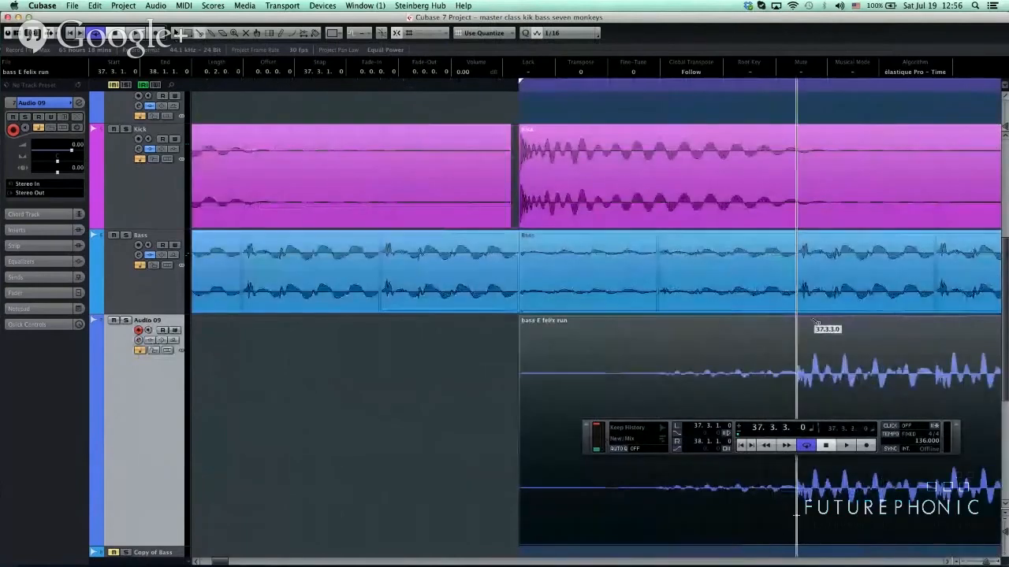
click(923, 422)
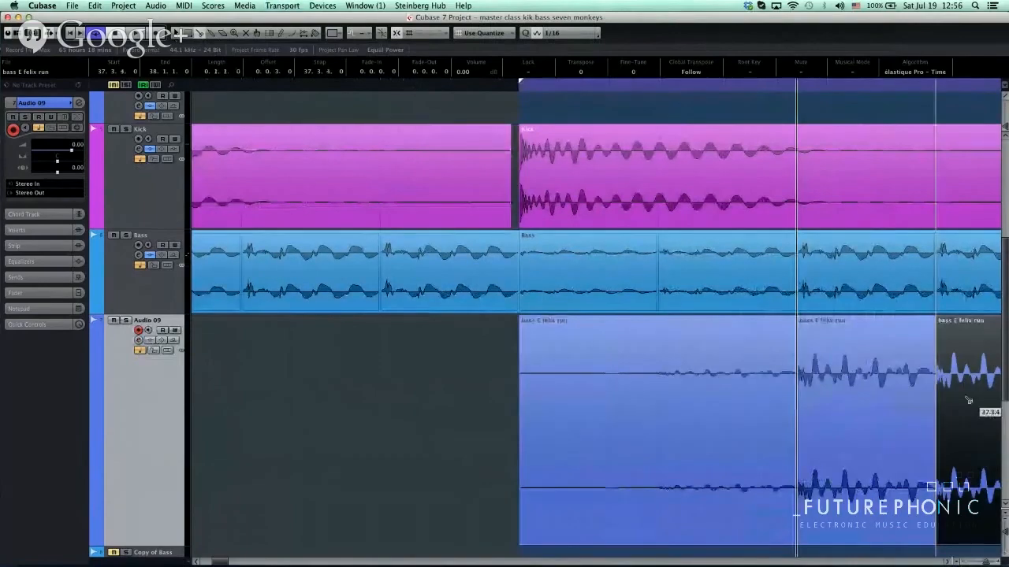
scroll(967, 400, down, 1)
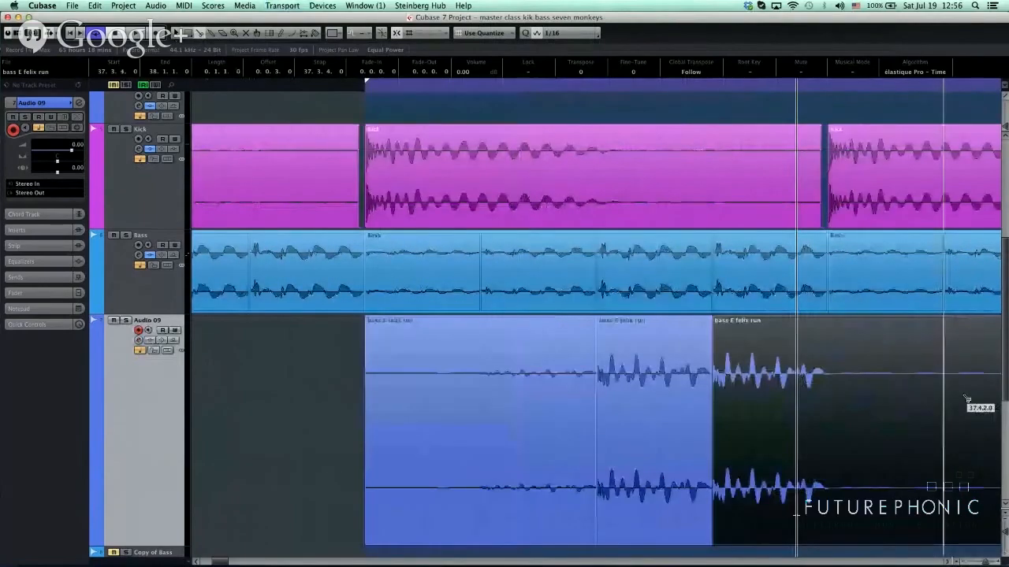
click(851, 441)
Delete the remainder of the bass E felix run clip from 37.4.1 onward.
key(6)
key(g)
key(g)
key(g)
click(739, 477)
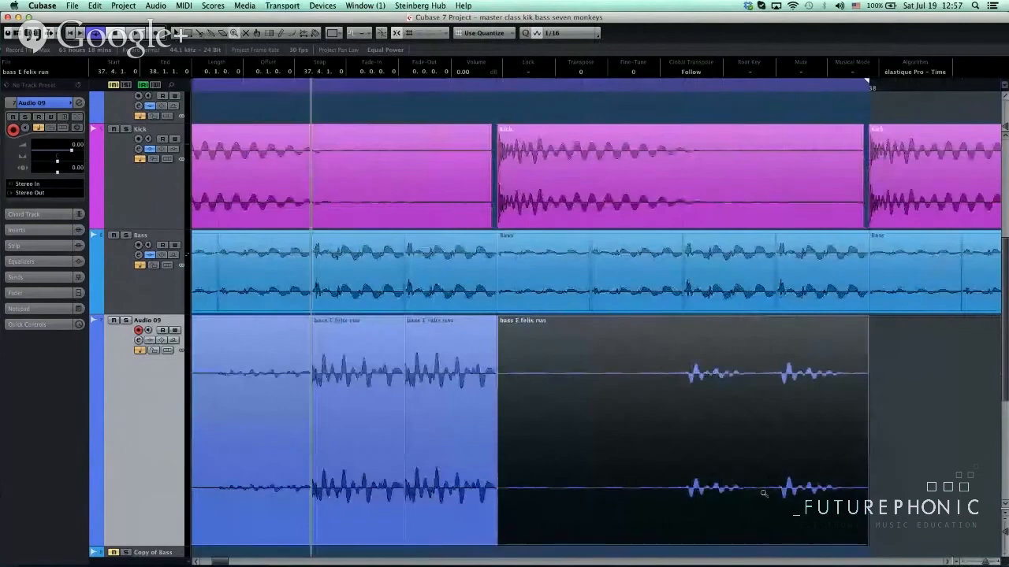
click(646, 480)
key(Delete)
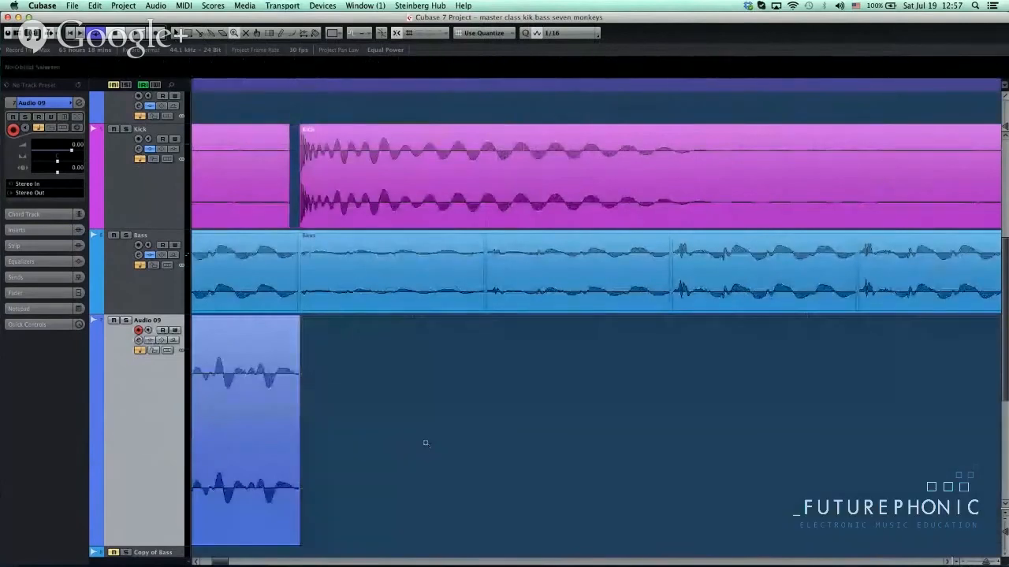
Delete the quiet opening section of the bass E felix run clip before 37.3.3.
scroll(425, 443, left, 5)
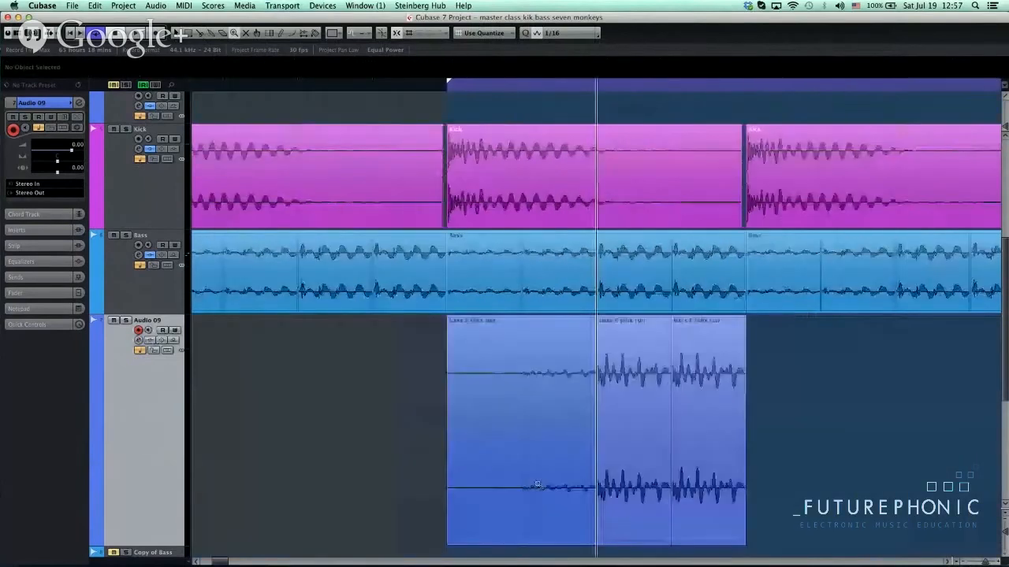
click(537, 484)
right_click(554, 448)
click(554, 448)
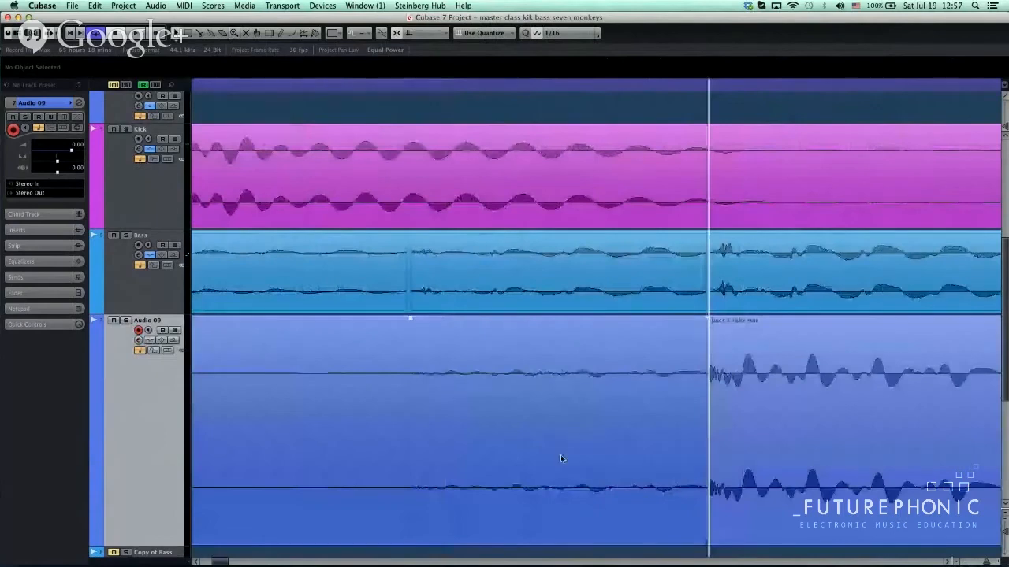
key(g)
click(491, 495)
key(Delete)
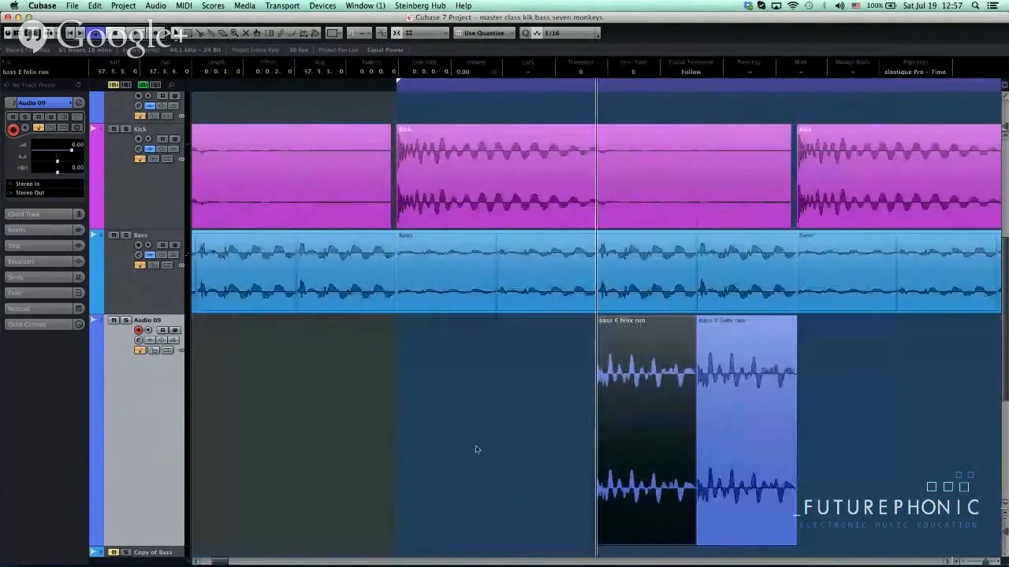
Move the bass E felix run slice at 37.3.3 to 37.2.2 on the Audio 09 track.
key(g)
key(g)
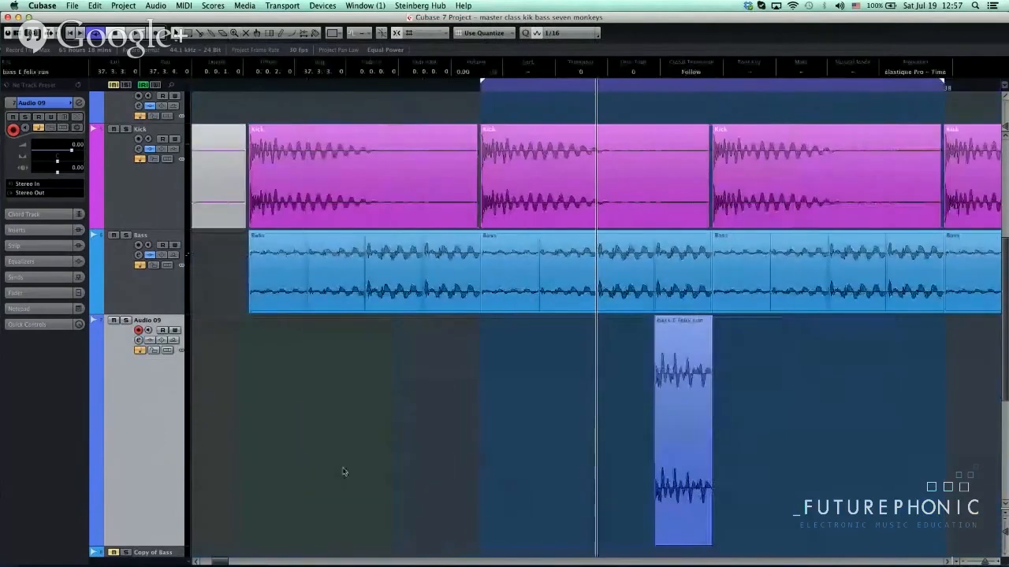
key(super+z)
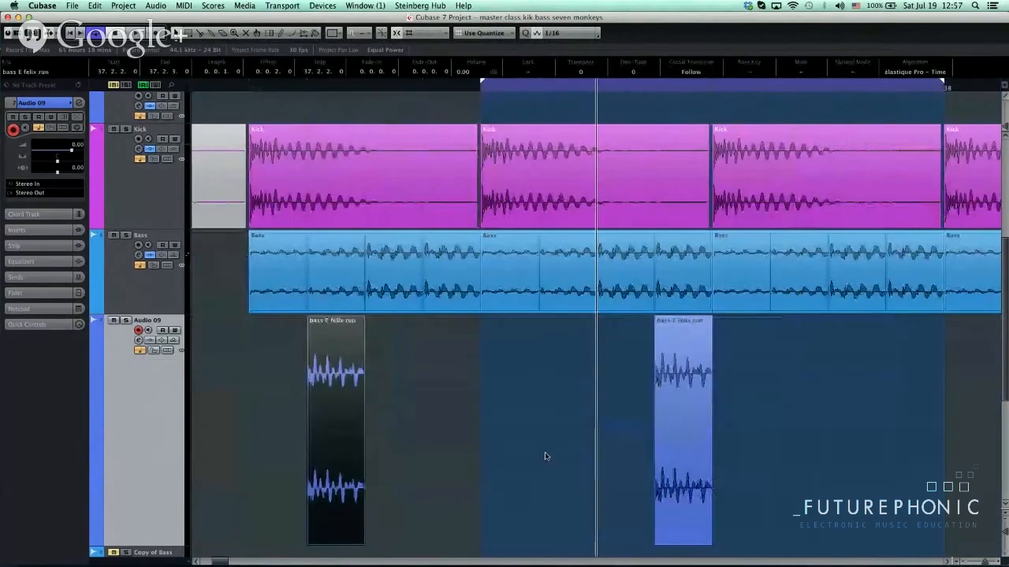
Set the project tempo to 138 BPM.
key(F2)
scroll(923, 446, up, 2)
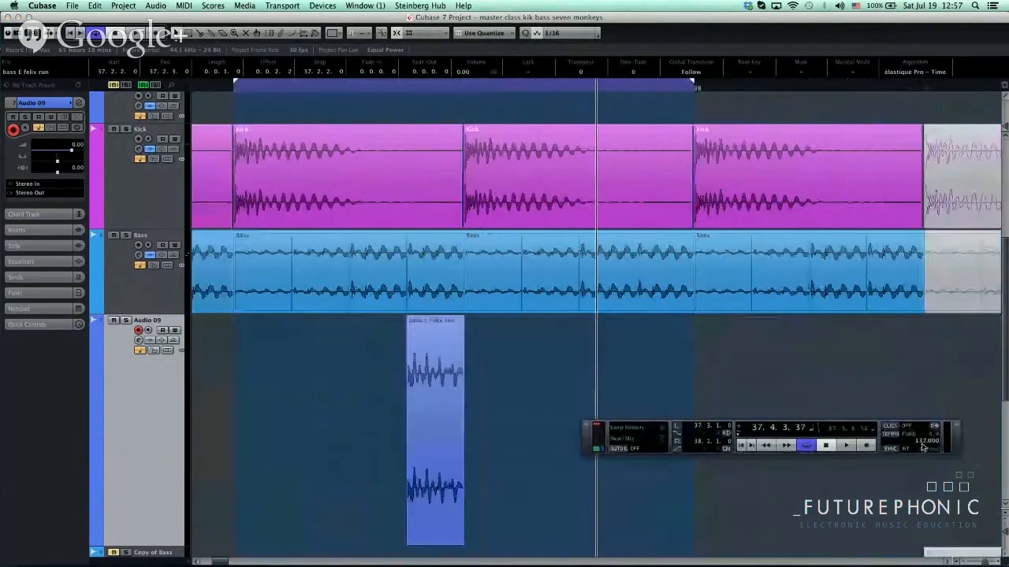
key(z)
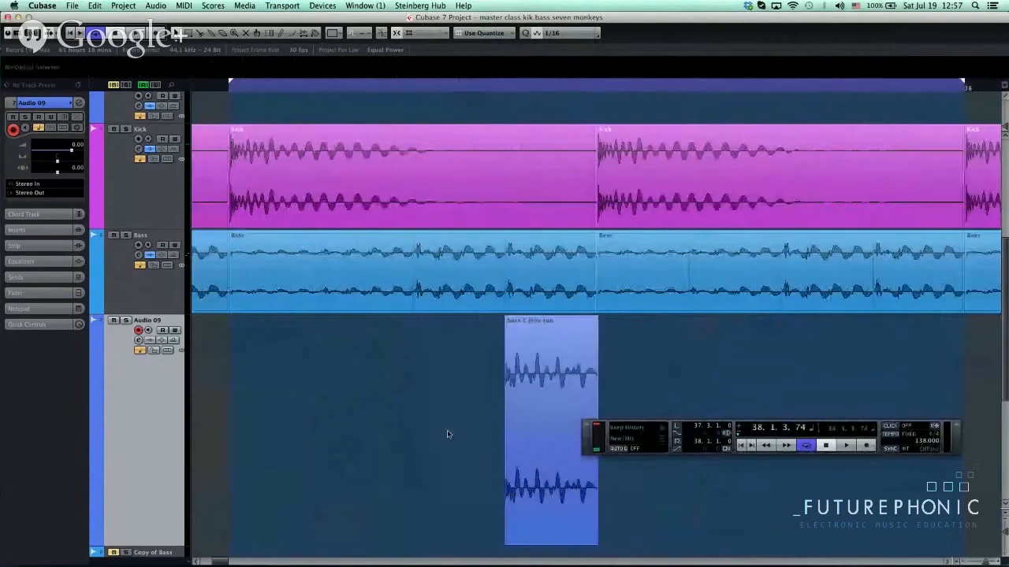
Copy the bass E felix run slice to 37.3.3 and 37.3.2, and lower the 37.3.2 copy's volume to -10.08 dB.
click(536, 424)
drag(532, 424, 349, 417)
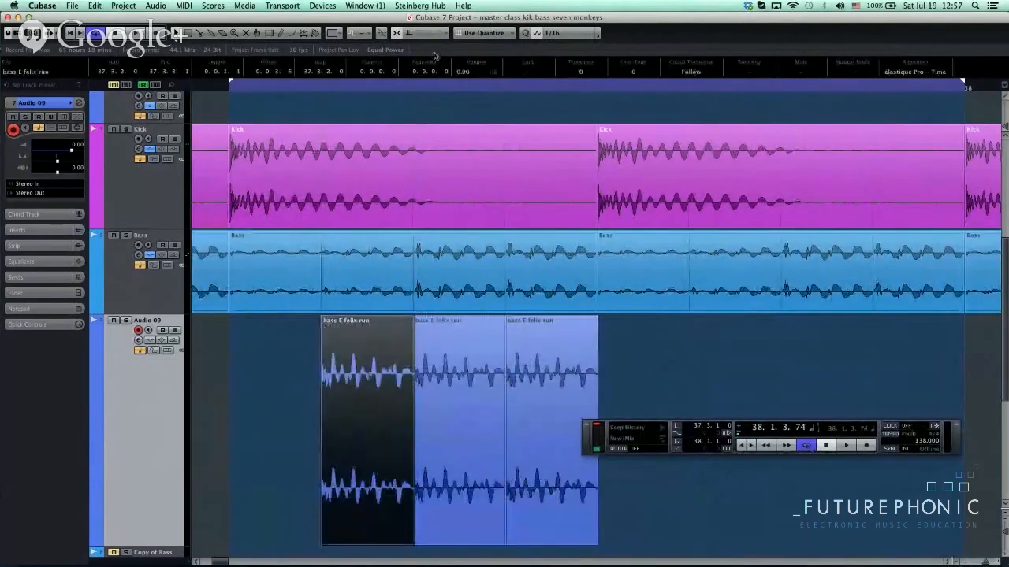
scroll(461, 101, down, 10)
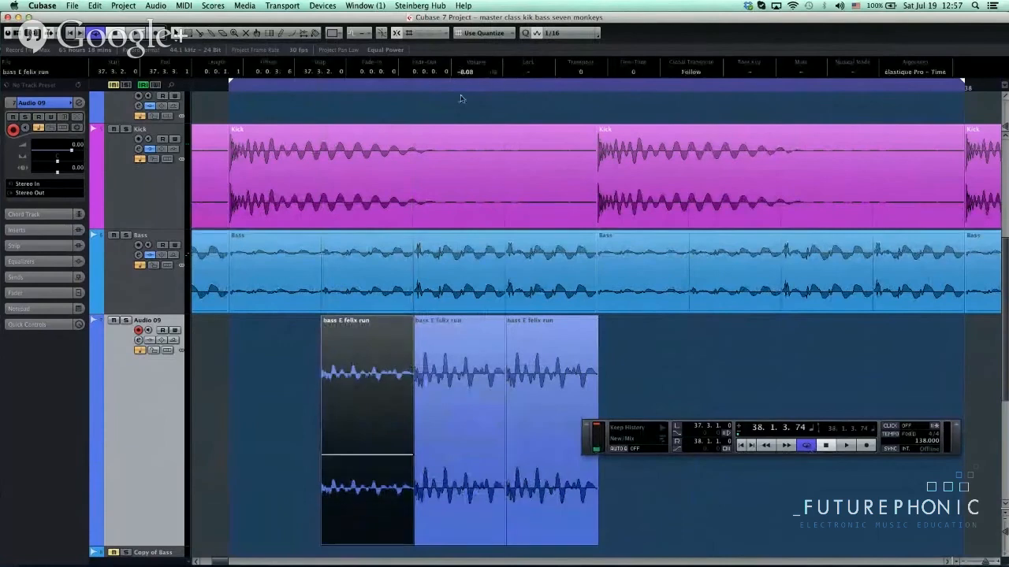
key(Up)
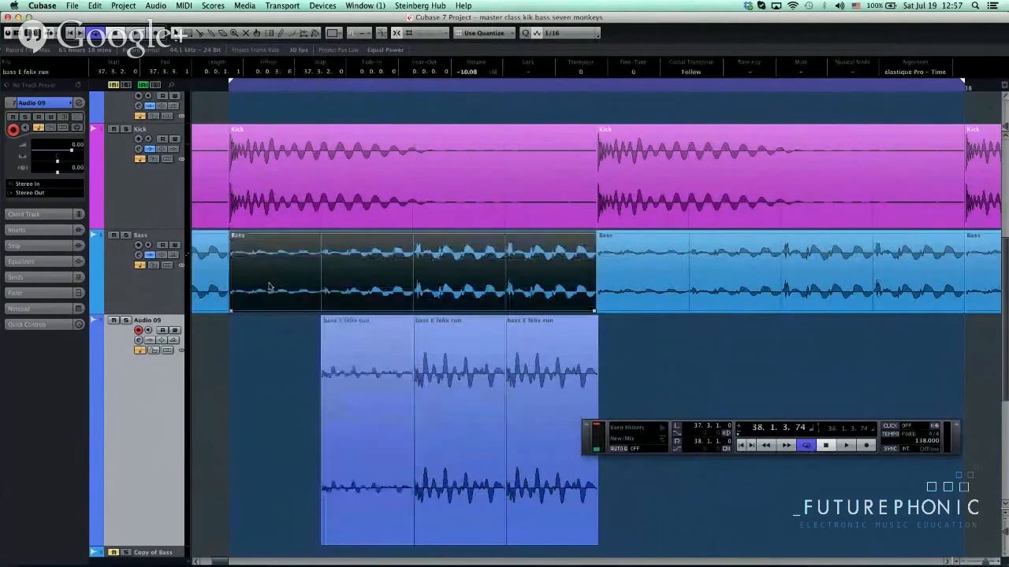
Mute the Bass clip at 37.3.1 and play the beat from 37.3.1 to 37.4.1 in a loop.
key(shift+m)
key(space)
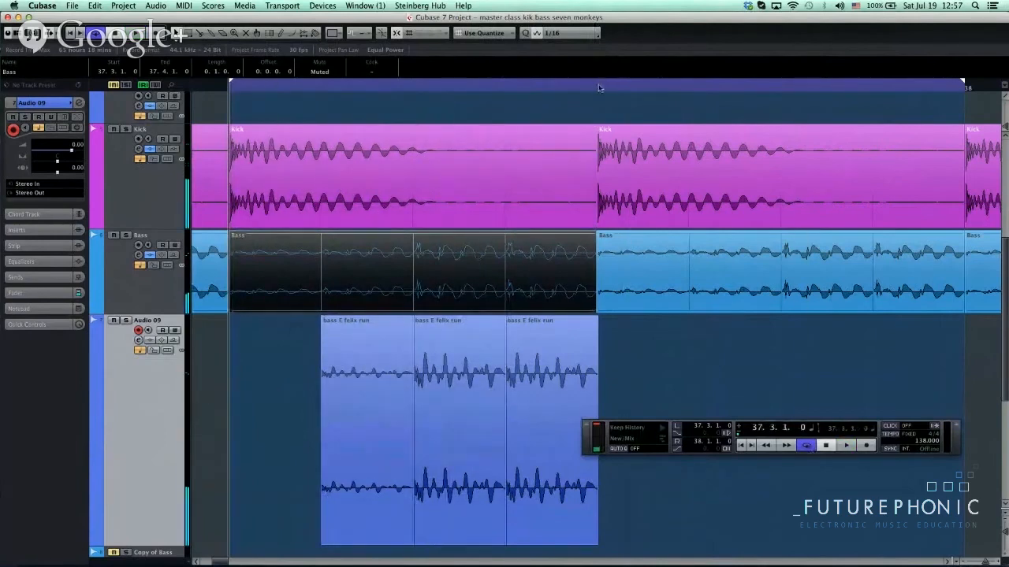
key(p)
key(space)
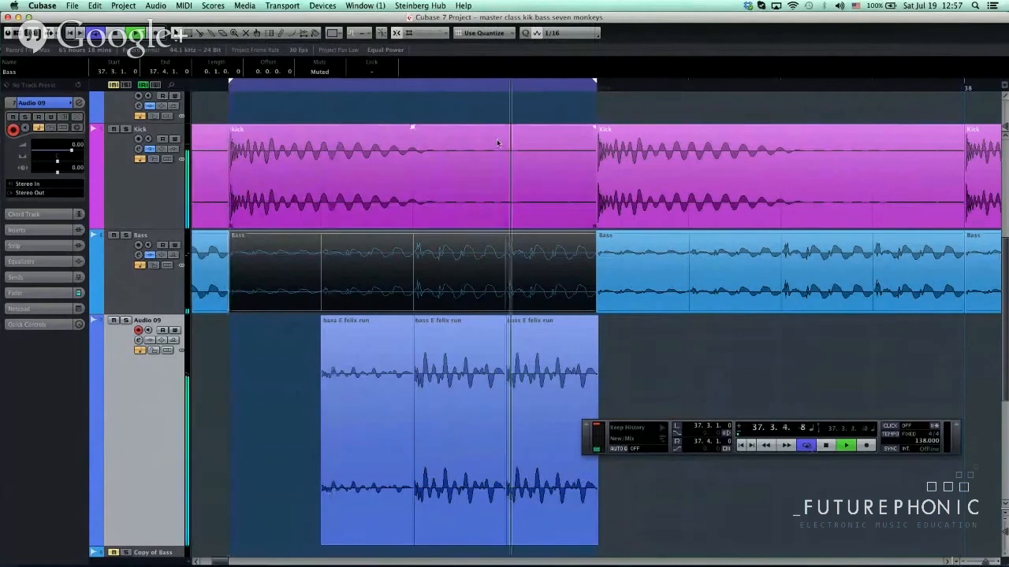
Trim the ends of the three bass E felix run slices, the first to 37.3.3.0, and give them 0.0.0.3 fade-outs.
drag(676, 342, 271, 371)
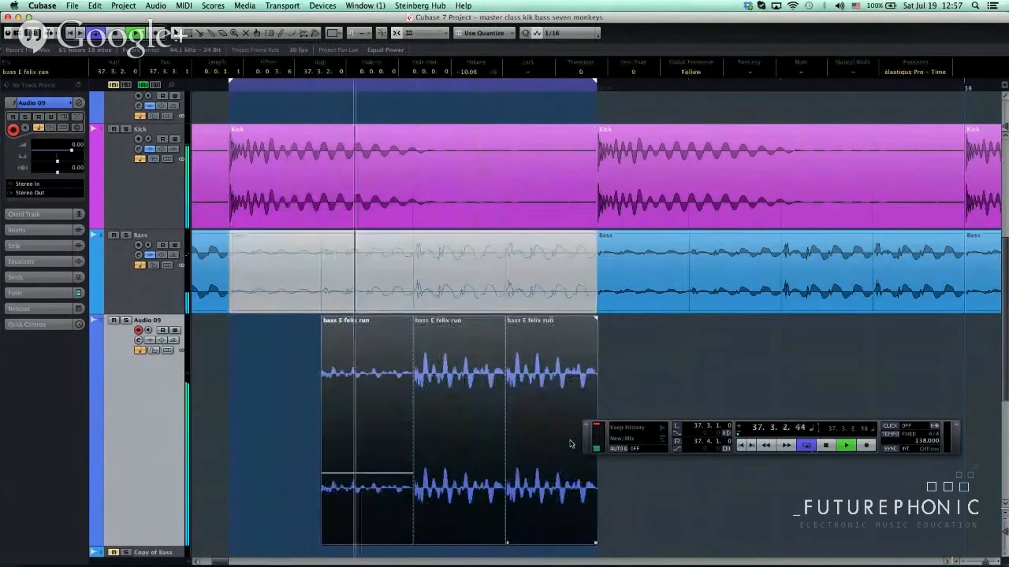
key(F2)
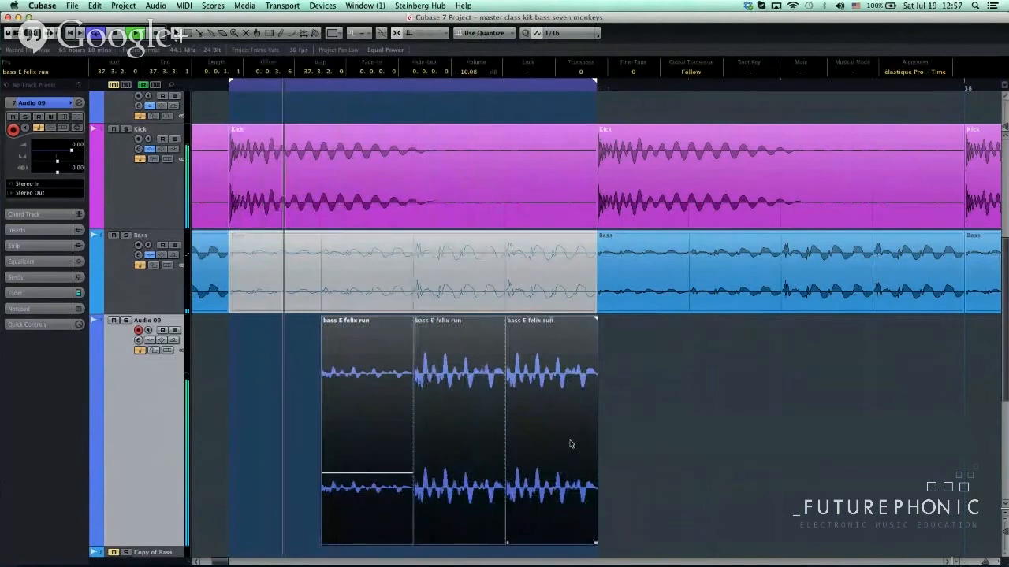
drag(621, 420, 331, 448)
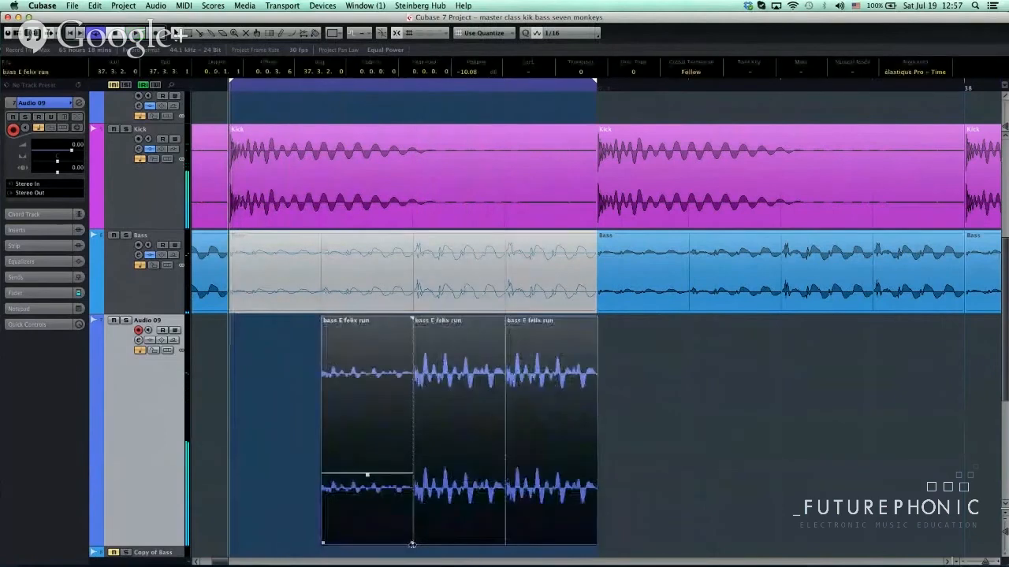
drag(411, 544, 405, 544)
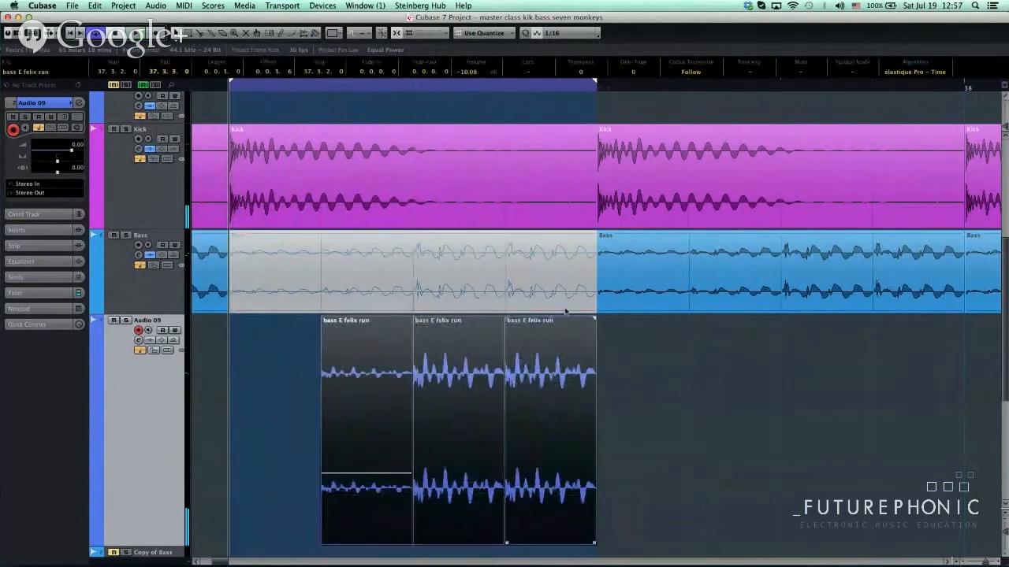
drag(668, 341, 285, 392)
scroll(446, 73, up, 3)
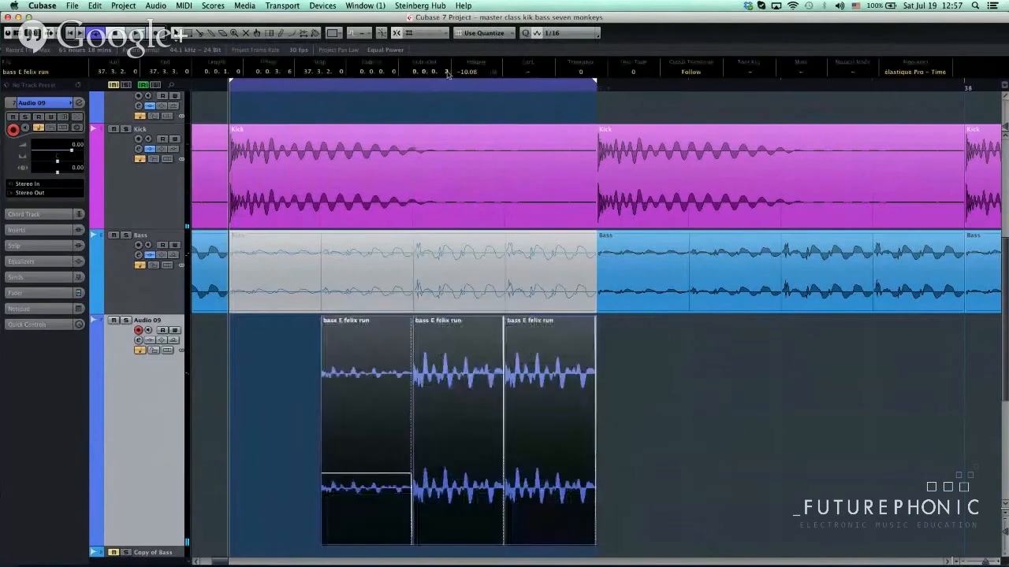
Raise the volume of all three bass E felix run slices by 4 dB during playback, the first slice to -6.08 dB.
key(space)
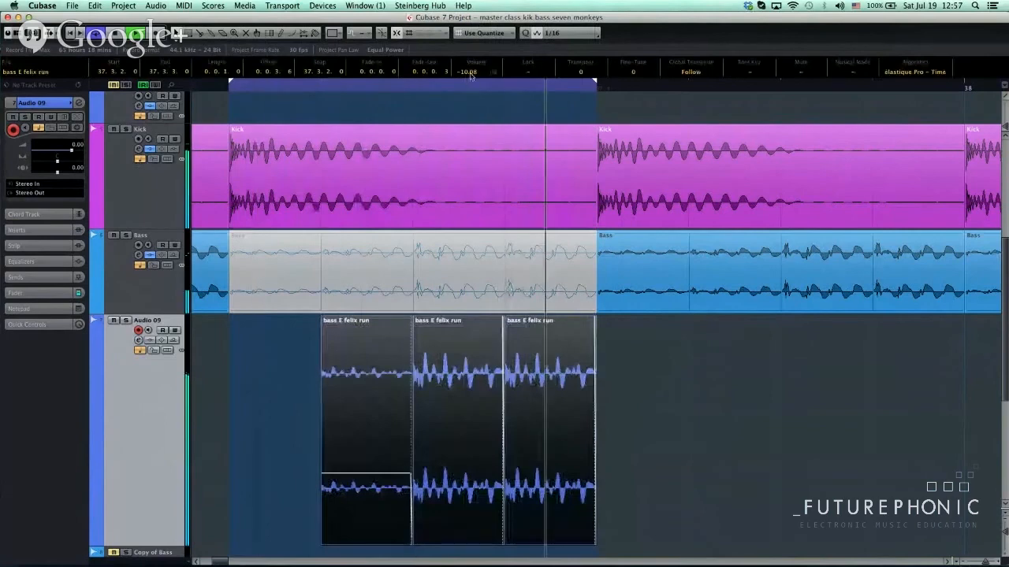
scroll(468, 71, up, 6)
scroll(468, 72, down, 2)
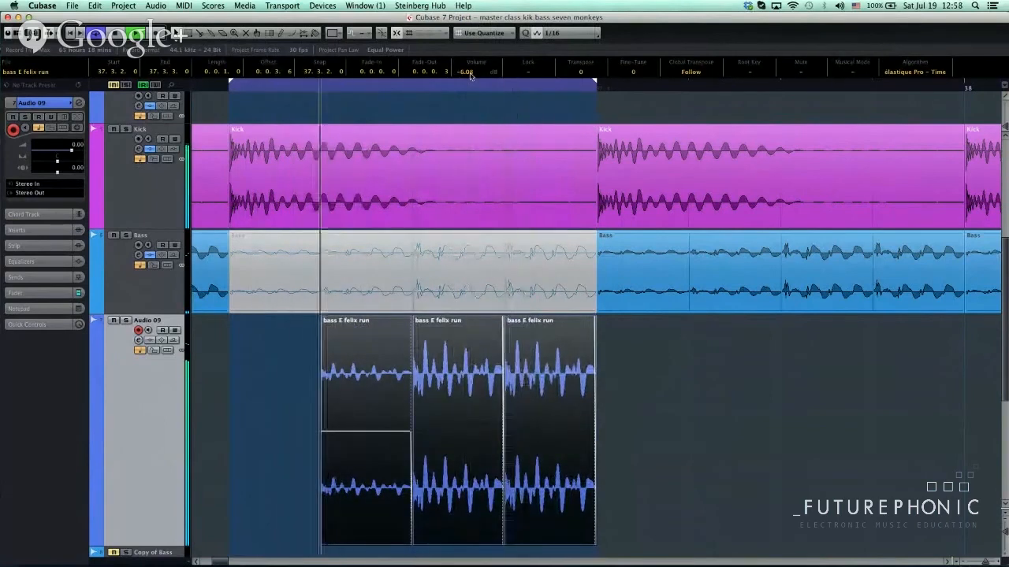
click(650, 416)
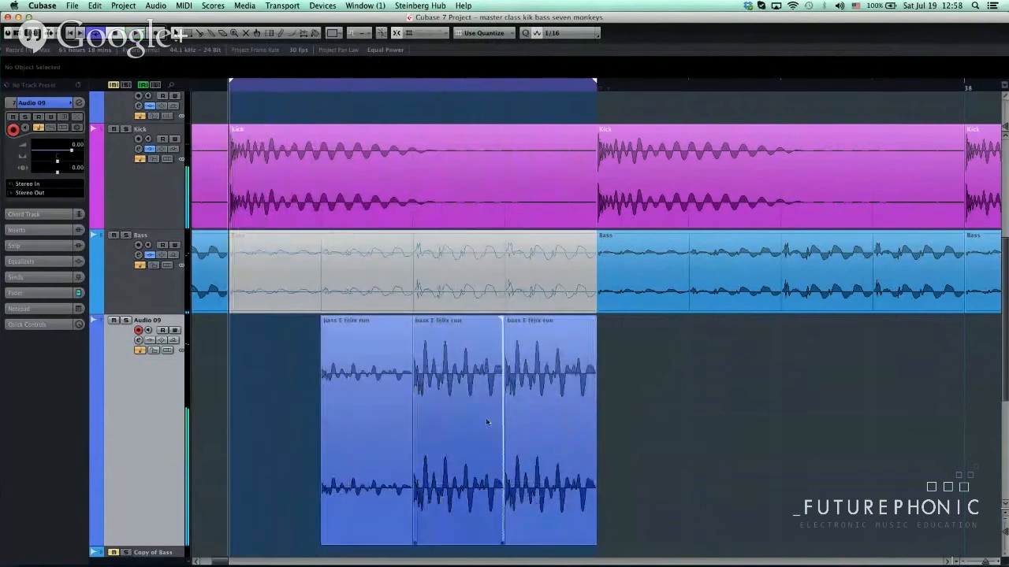
Compare the Bass clip with the bass E felix run slices by swapping their mutes during looped playback, ending with the Bass clip muted.
drag(246, 439, 635, 406)
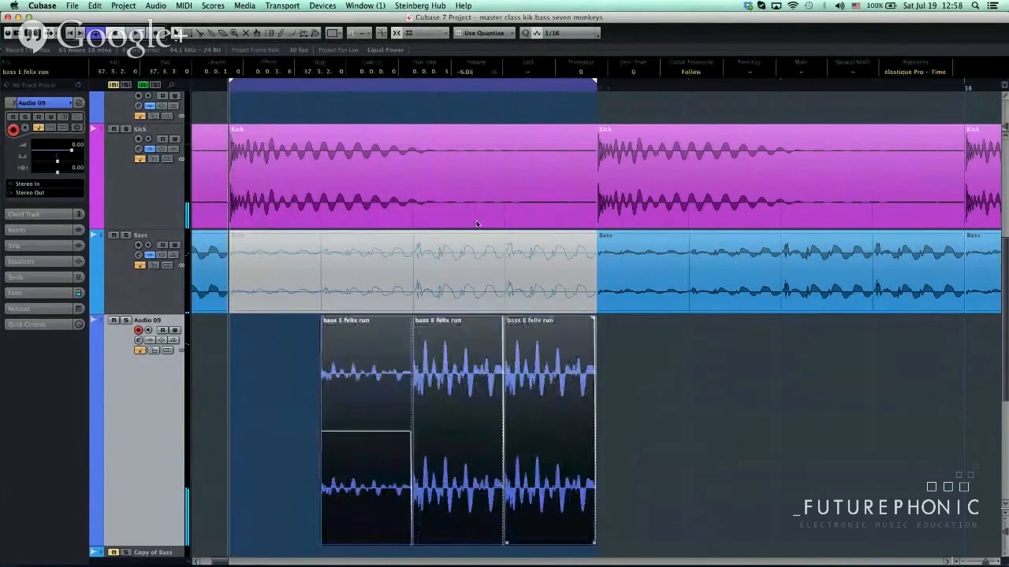
drag(304, 428, 540, 279)
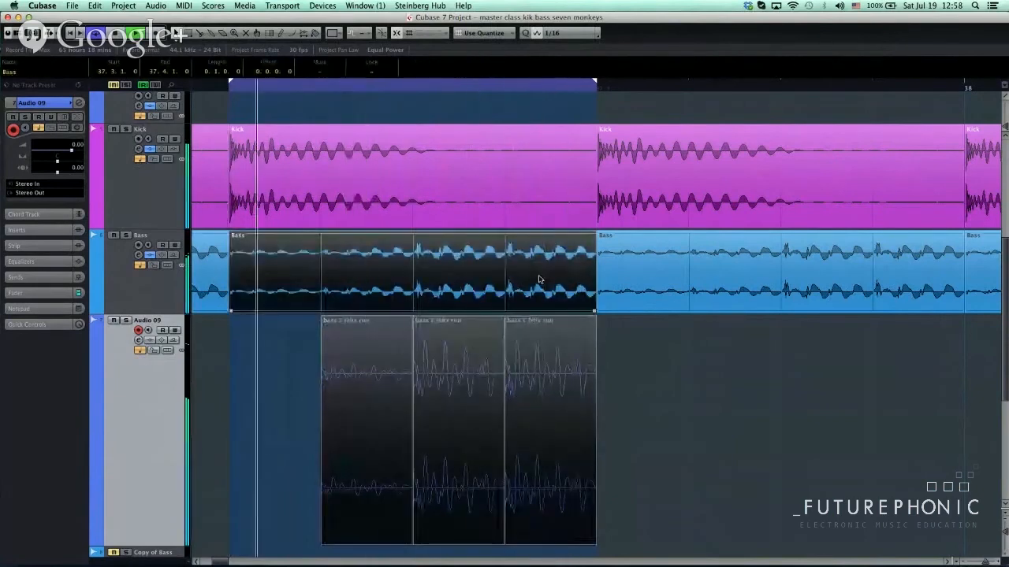
key(shift+m)
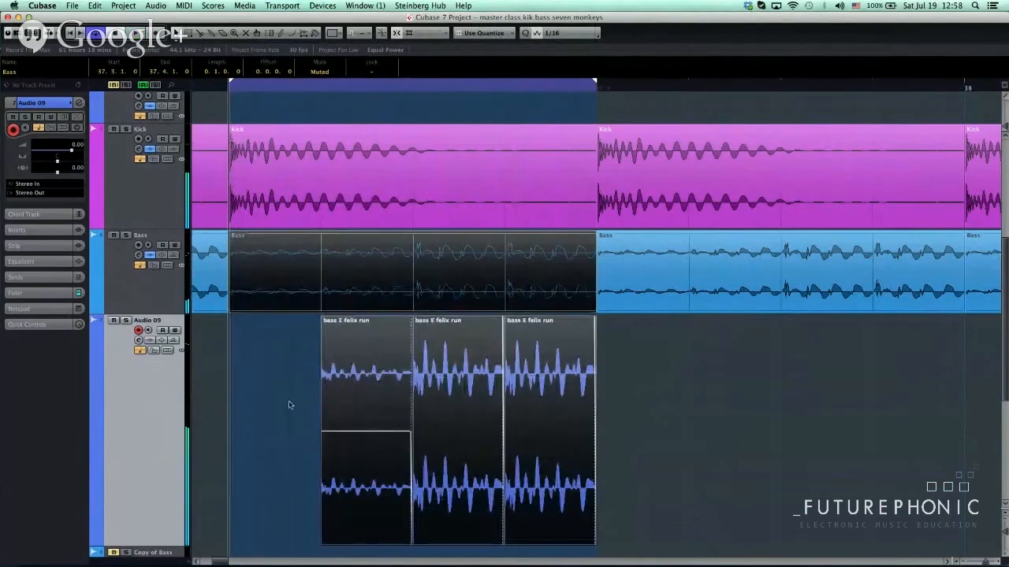
drag(260, 405, 709, 408)
click(539, 329)
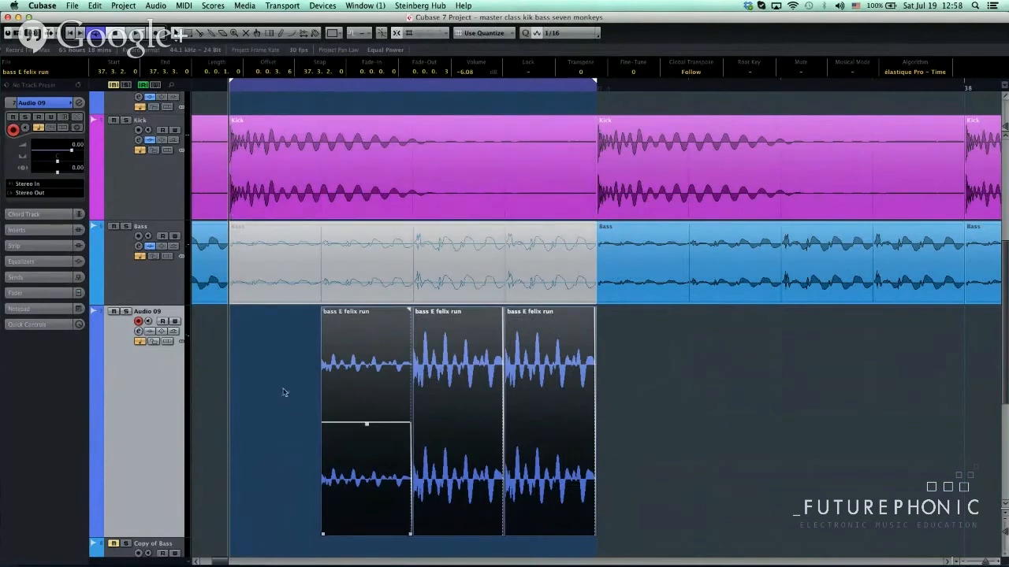
drag(243, 405, 547, 273)
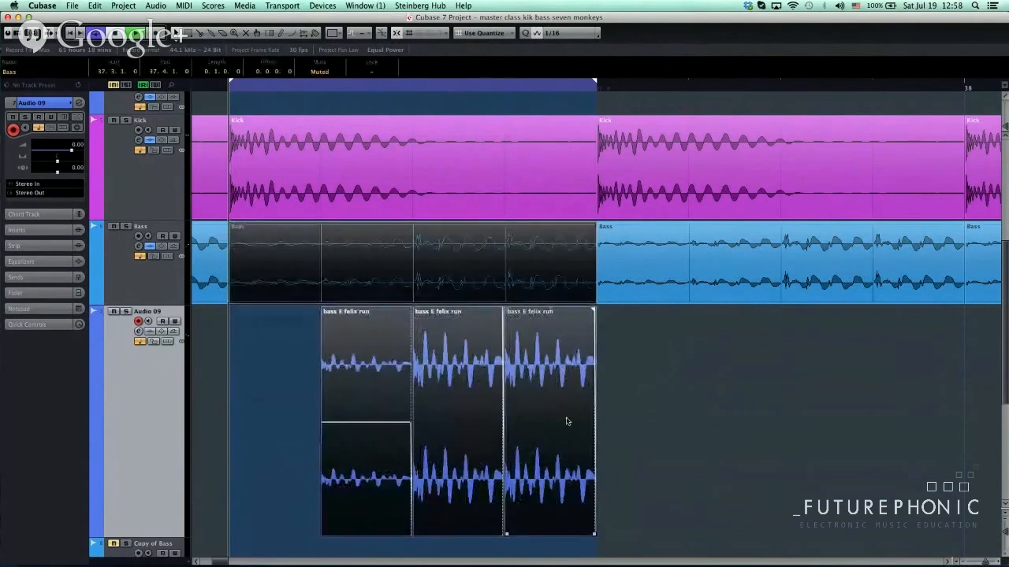
key(space)
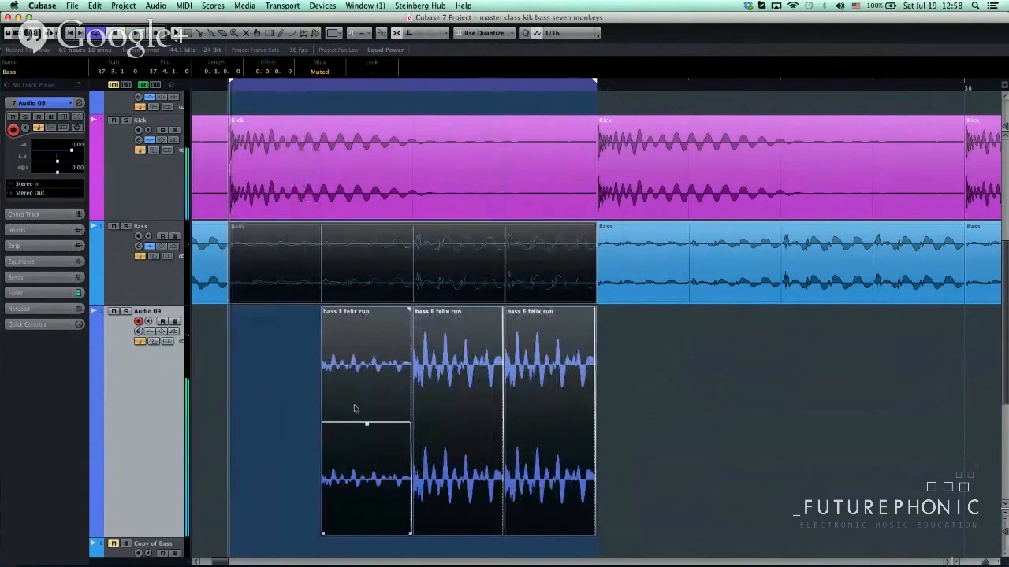
drag(272, 389, 355, 396)
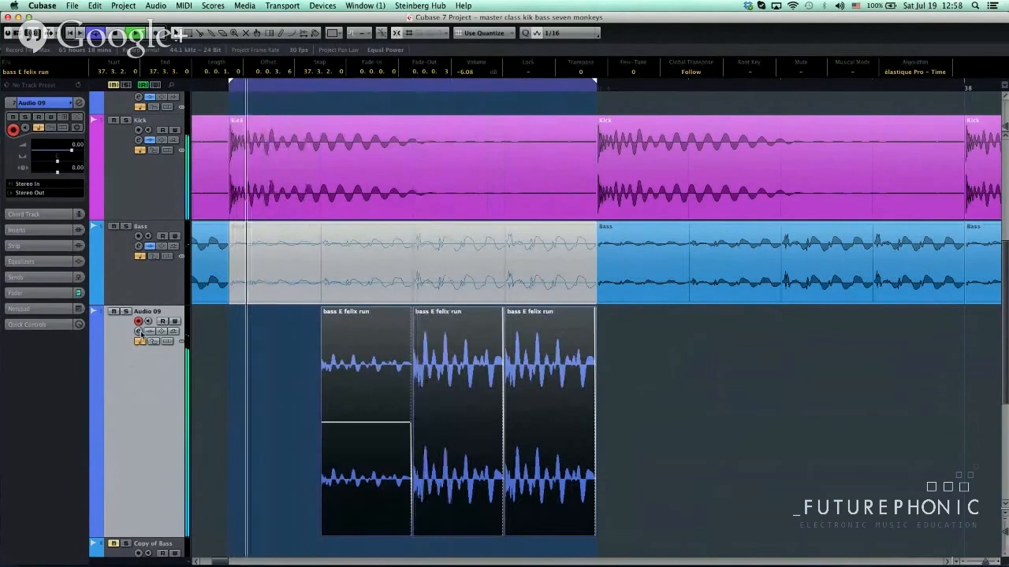
Insert FabFilter Pro-Q in the second insert slot of the Audio 09 channel, keeping only the plug-in window open.
click(125, 312)
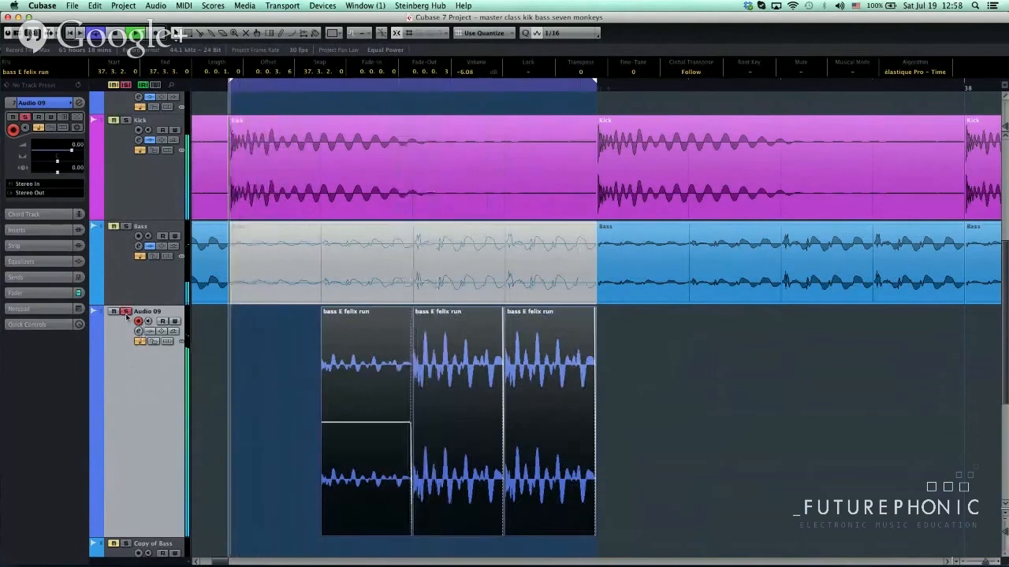
click(125, 312)
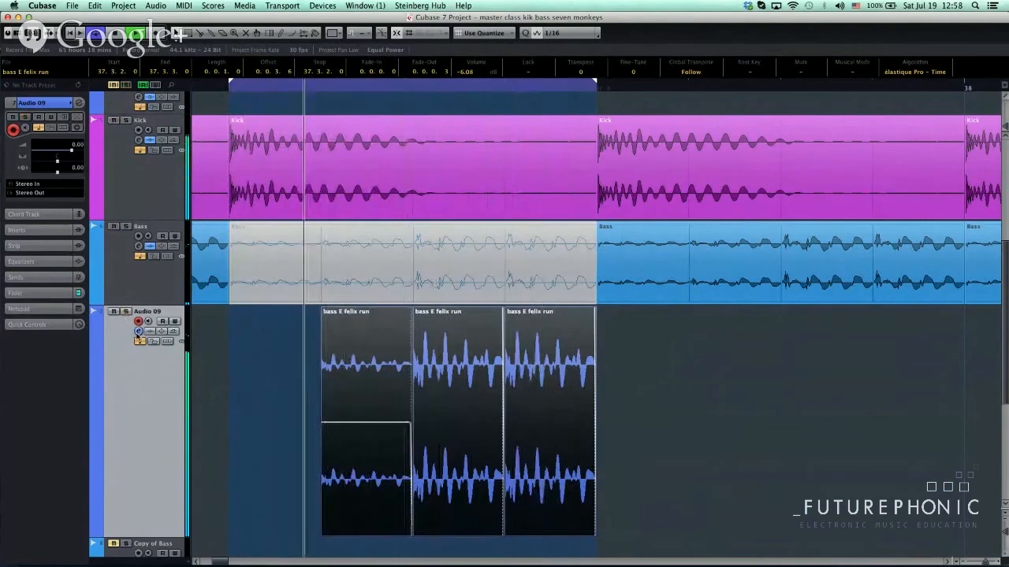
click(138, 331)
click(407, 302)
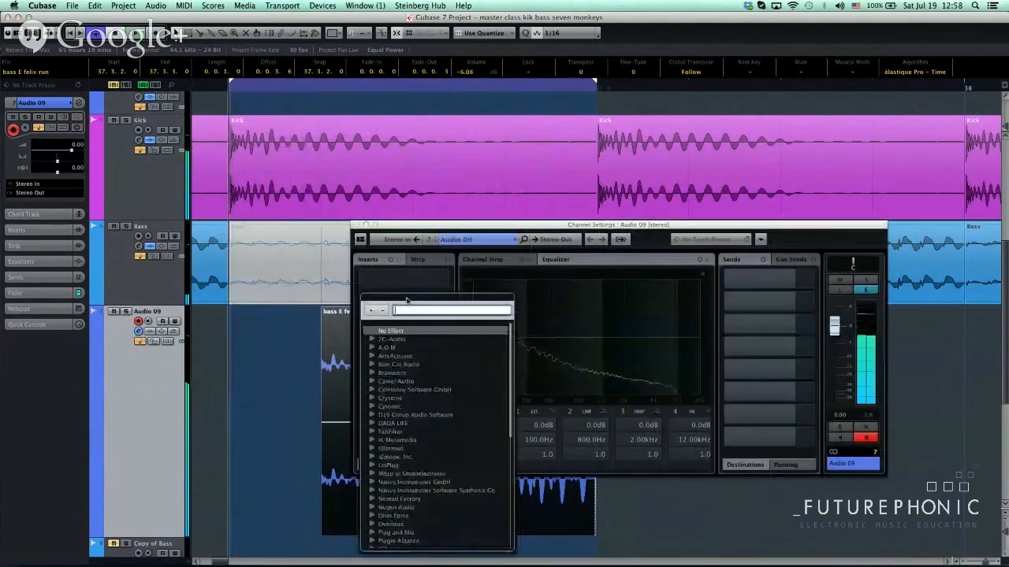
text(FAB)
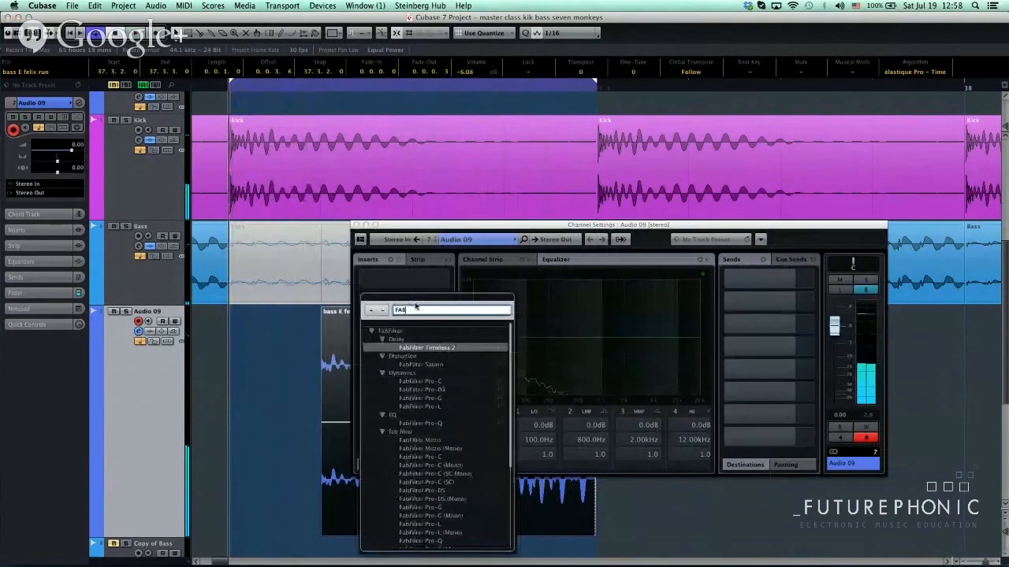
click(422, 424)
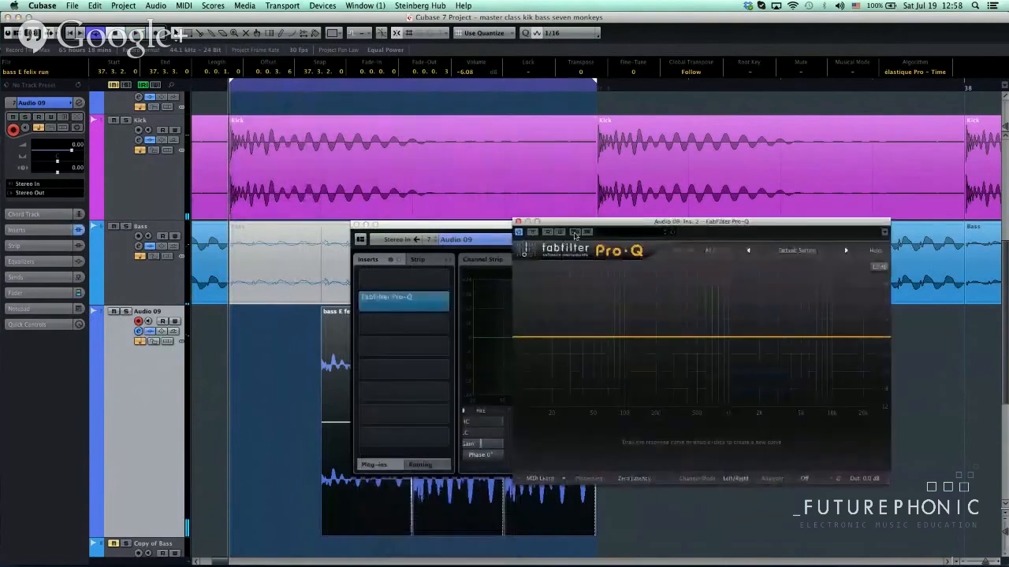
click(356, 225)
drag(603, 224, 578, 146)
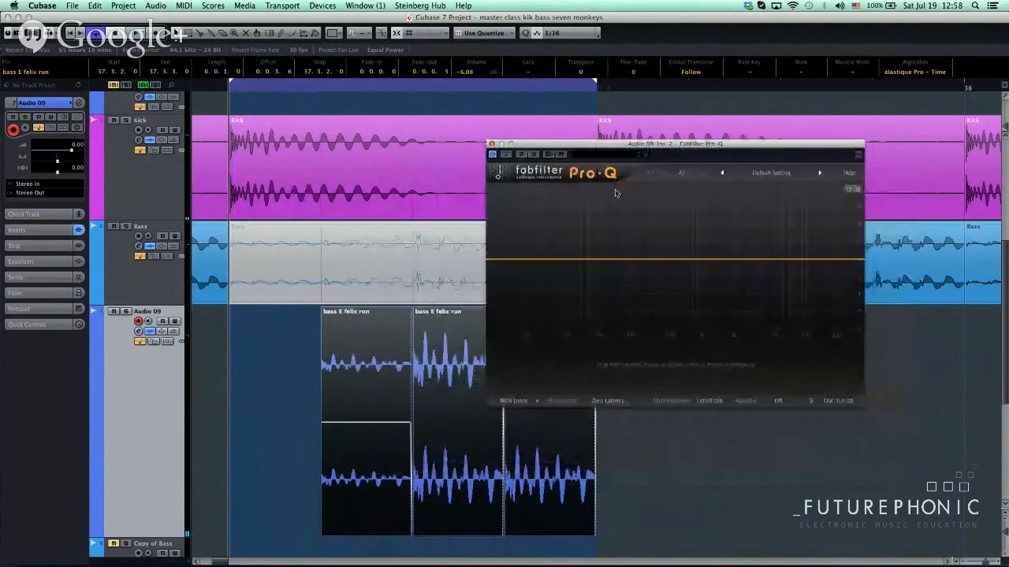
Add a bell boost of +2.71 dB at about 99 Hz in Pro-Q and compare the sound with the band bypassed and active.
mouse_move(622, 247)
mouse_down()
mouse_move(613, 231)
mouse_move(582, 241)
mouse_move(598, 244)
mouse_up()
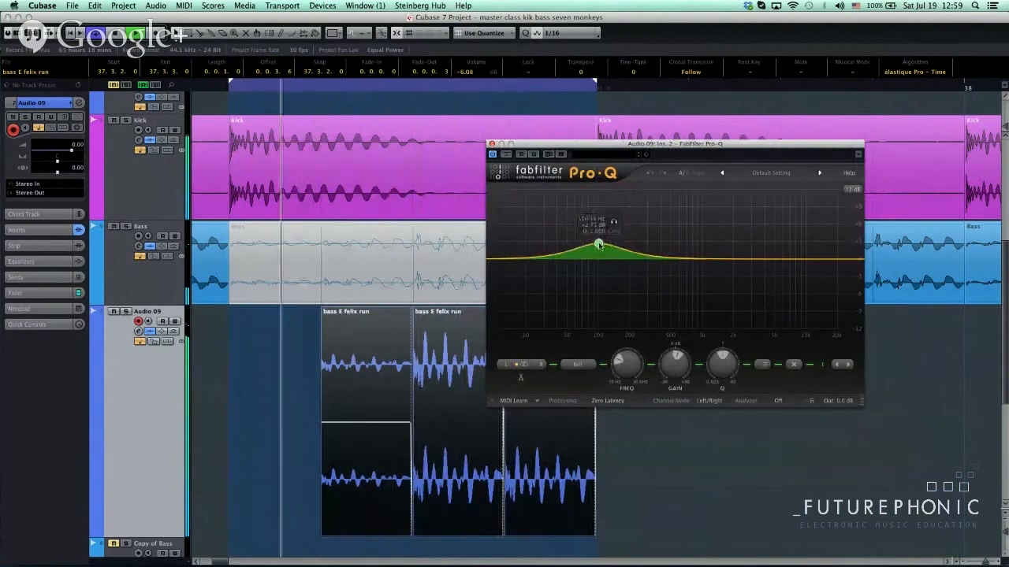
click(762, 365)
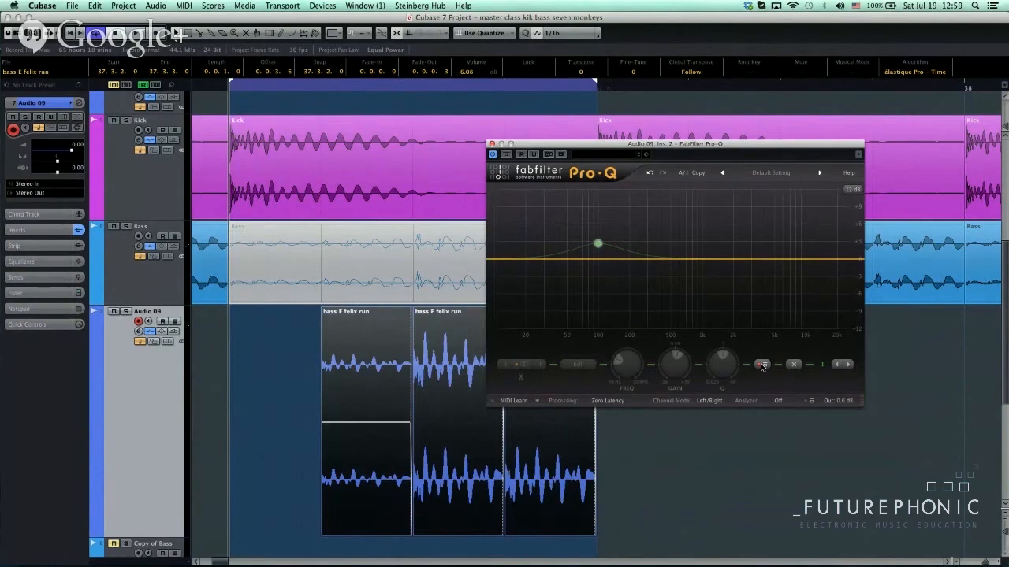
click(762, 365)
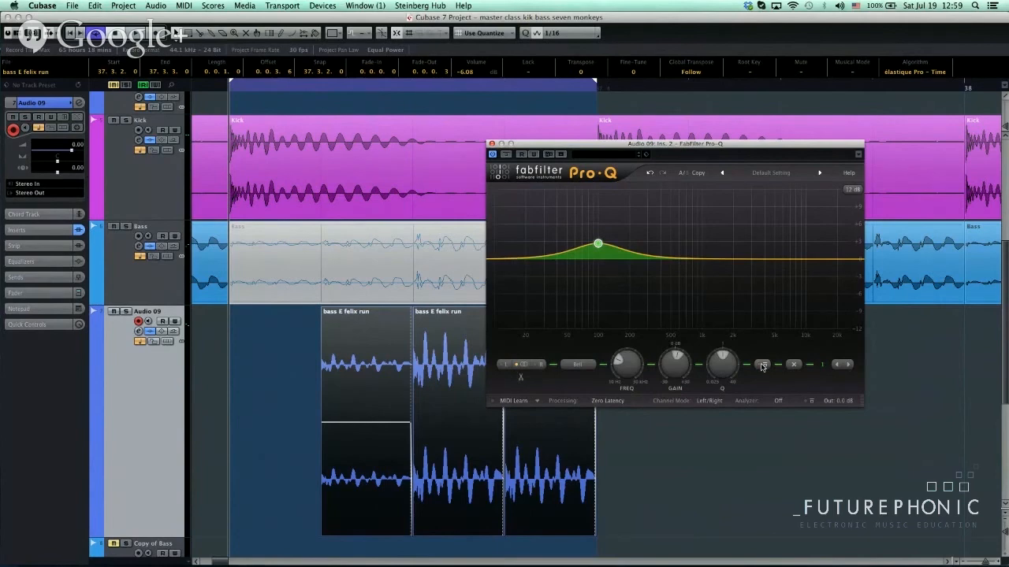
mouse_move(591, 251)
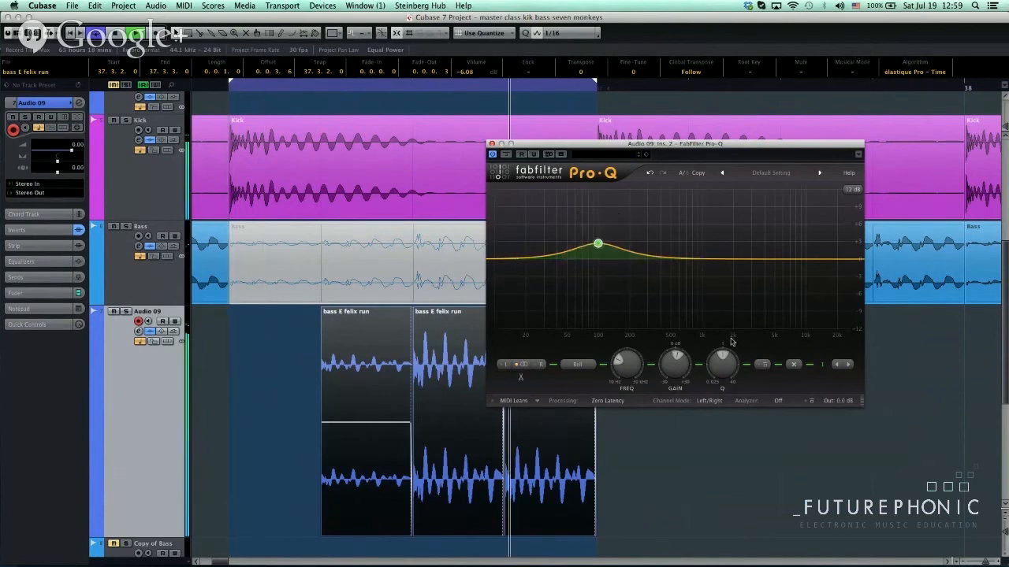
click(763, 365)
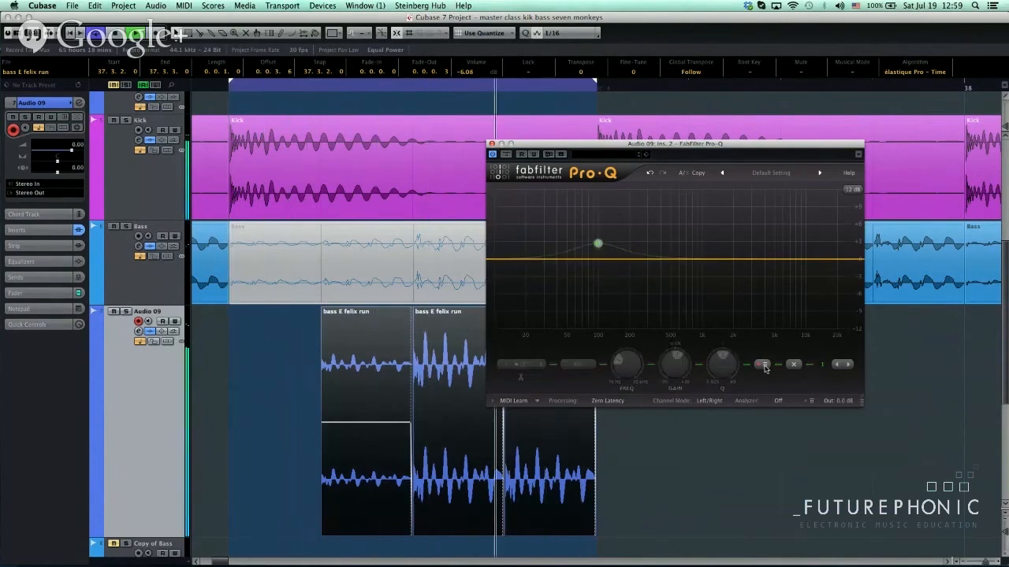
click(763, 365)
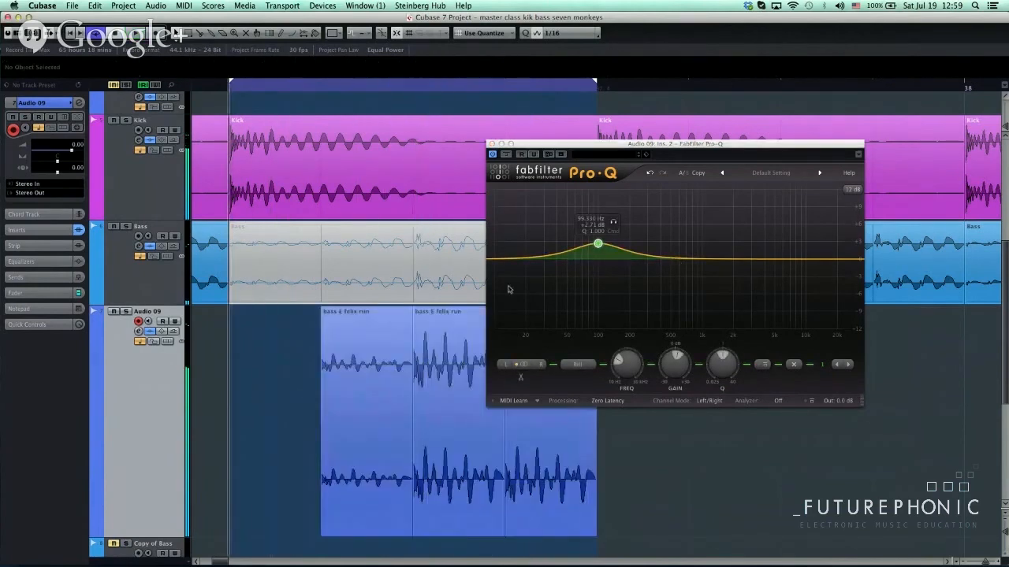
Add a second, narrower bell boost at about 40 Hz in Pro-Q while the loop plays.
click(618, 236)
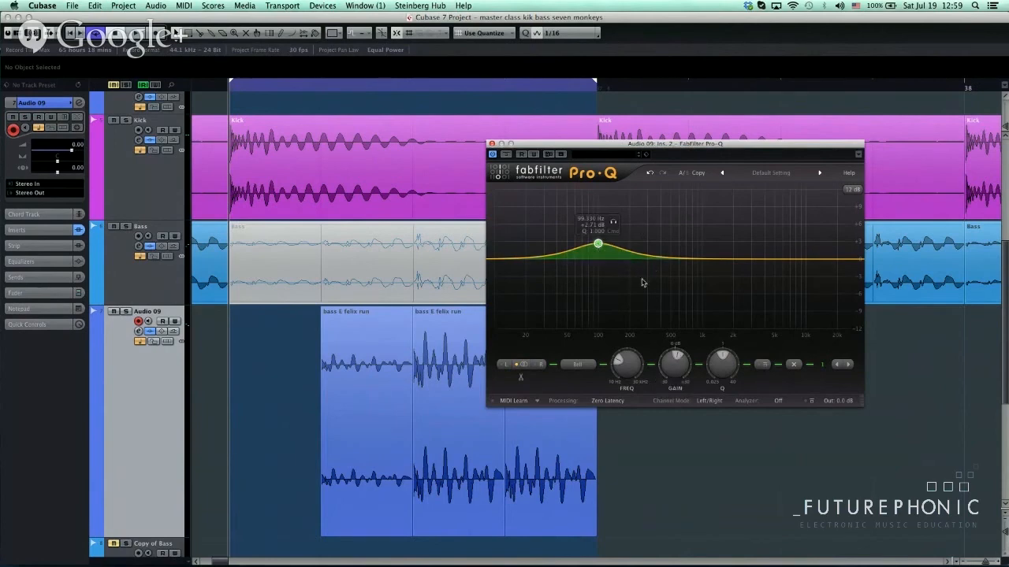
key(space)
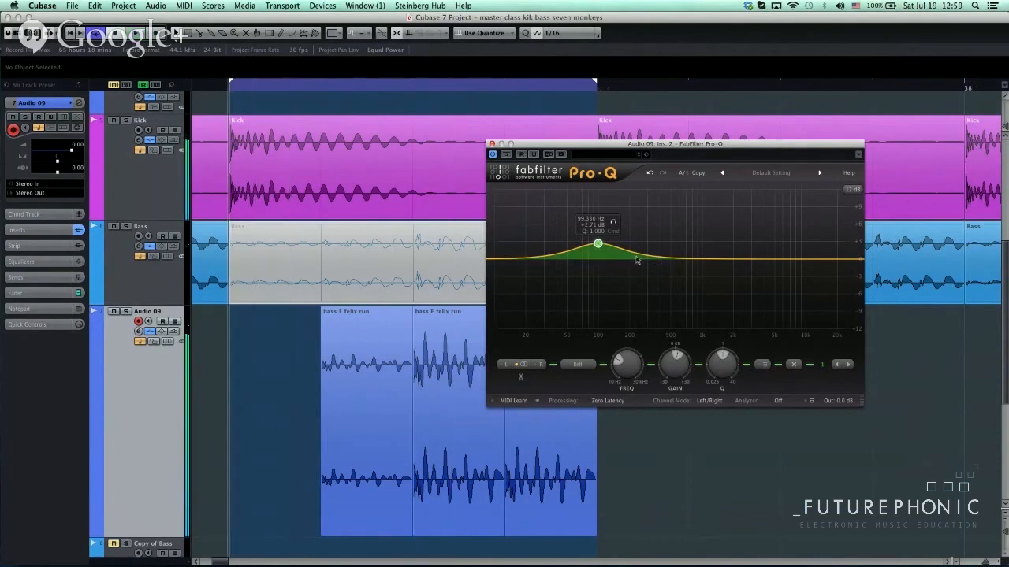
drag(634, 257, 559, 238)
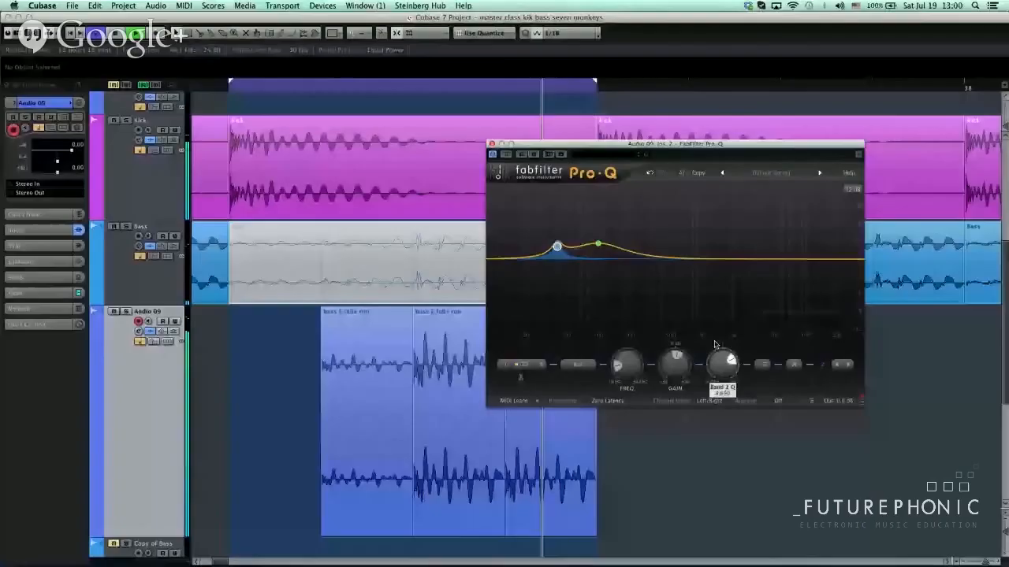
Adjust the Q of the 40 Hz bell and narrow the 99 Hz bell in Pro-Q while the loop plays.
drag(694, 378, 693, 372)
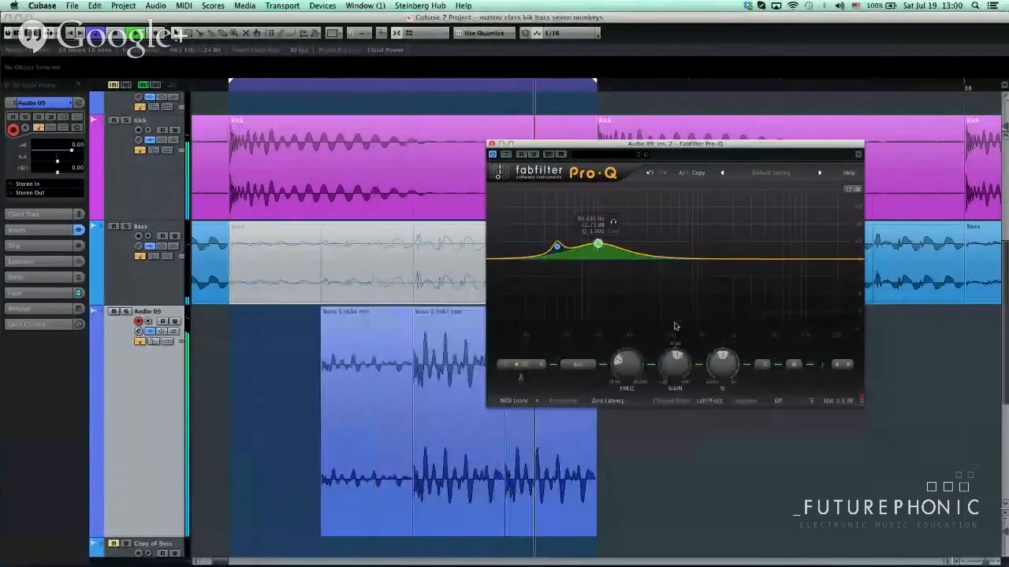
scroll(598, 245, up, 5)
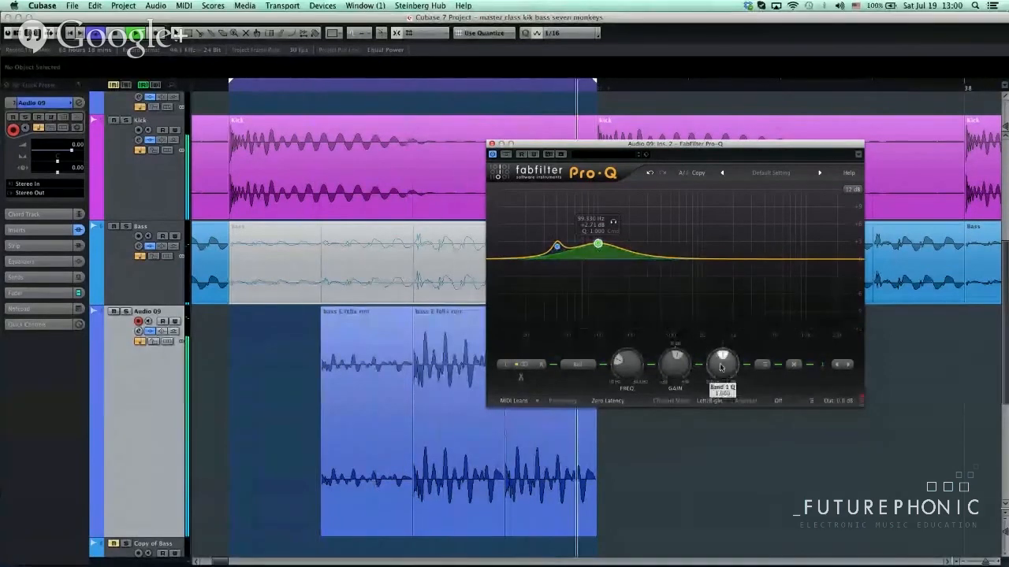
scroll(715, 366, down, 5)
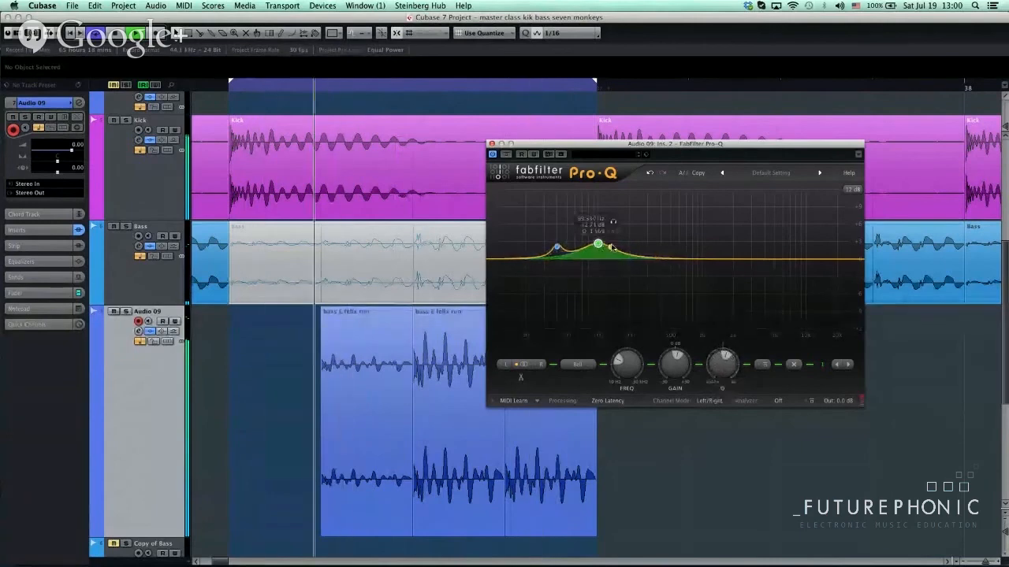
scroll(597, 246, up, 5)
scroll(596, 246, down, 5)
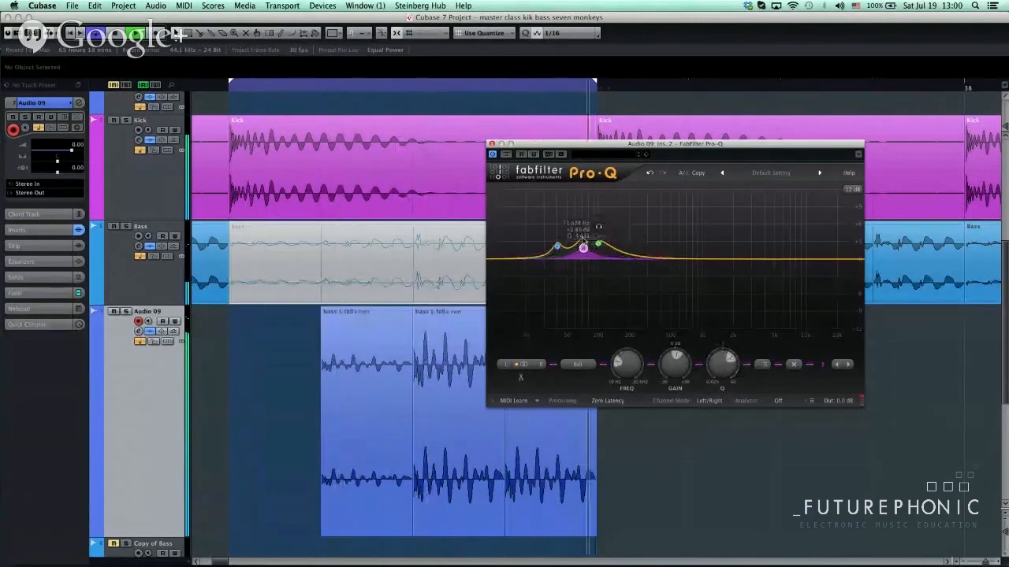
Add a third, low-gain bell boost at about 130 Hz in Pro-Q, comparing it bypassed and active before closing the plug-in window.
mouse_move(596, 246)
mouse_down()
mouse_move(597, 238)
mouse_move(610, 253)
mouse_up()
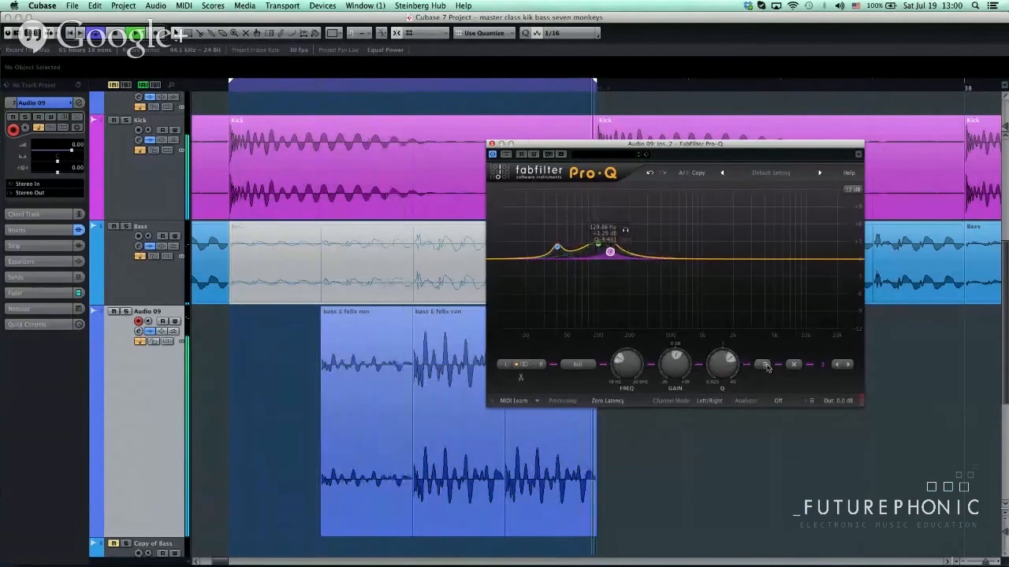
click(765, 365)
click(765, 366)
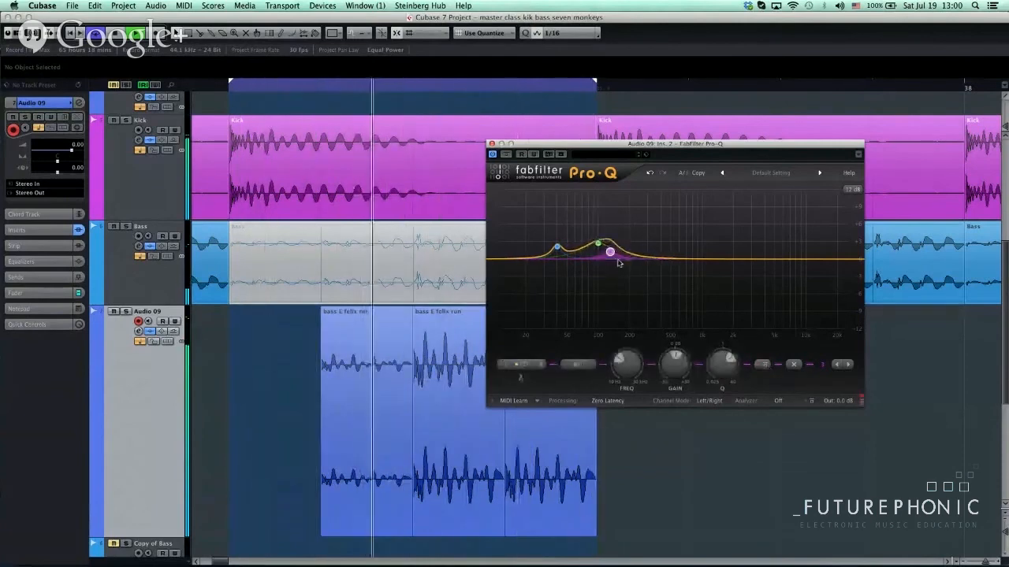
mouse_move(686, 373)
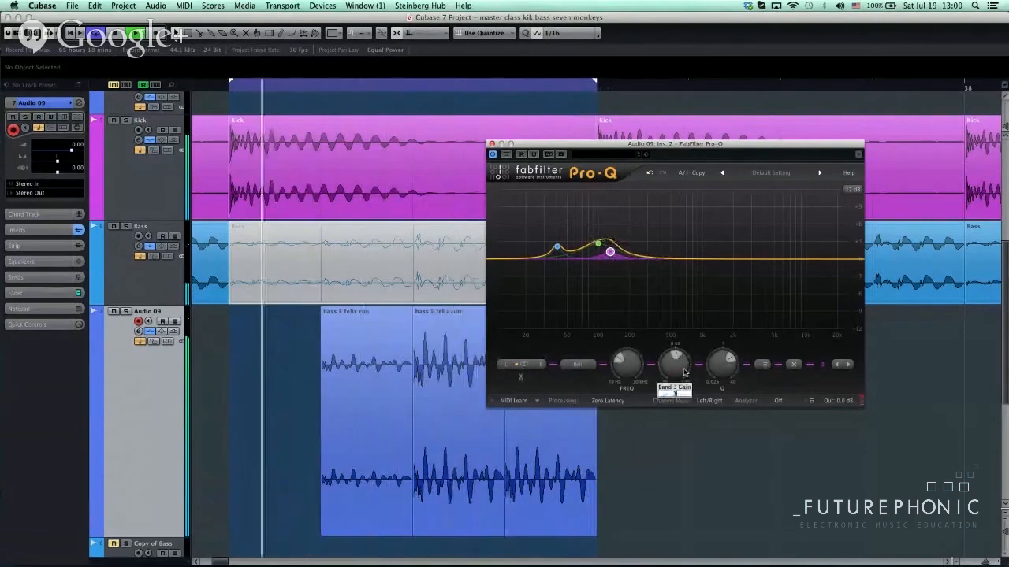
mouse_move(587, 242)
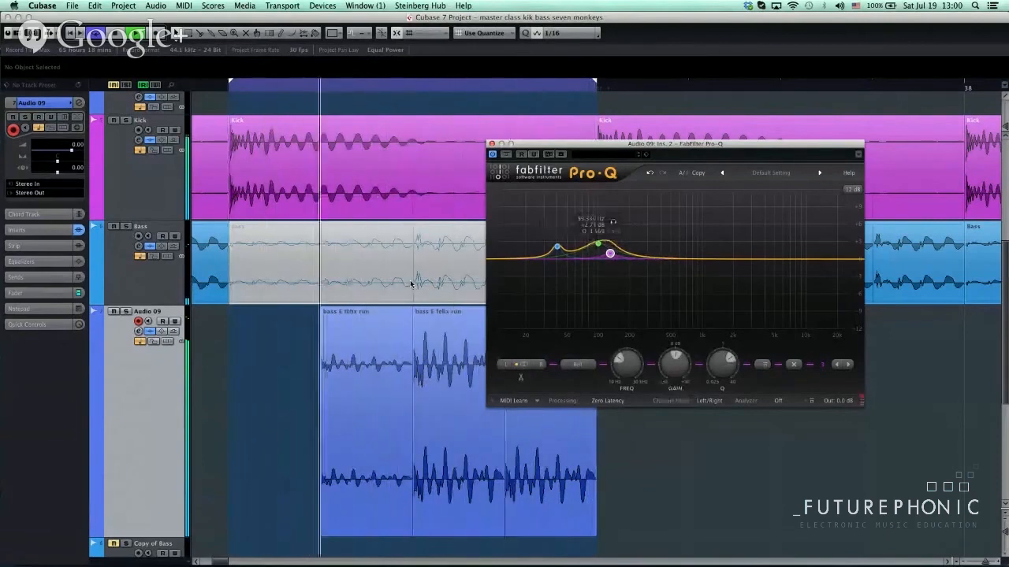
click(491, 145)
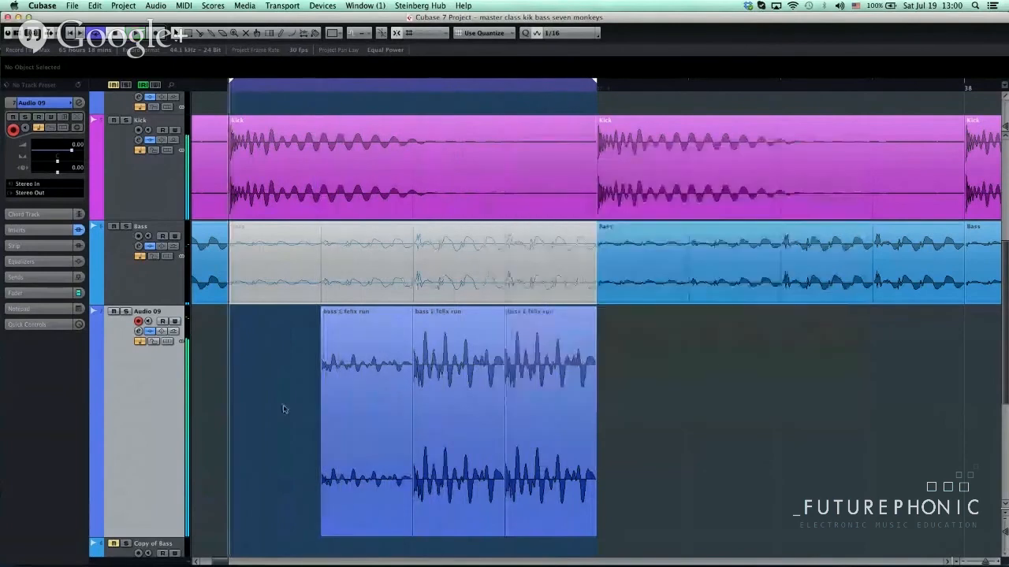
Compare the Bass clip with the EQ'd bass E felix run slices by swapping their mutes, ending with the Bass clip muted.
drag(275, 405, 561, 286)
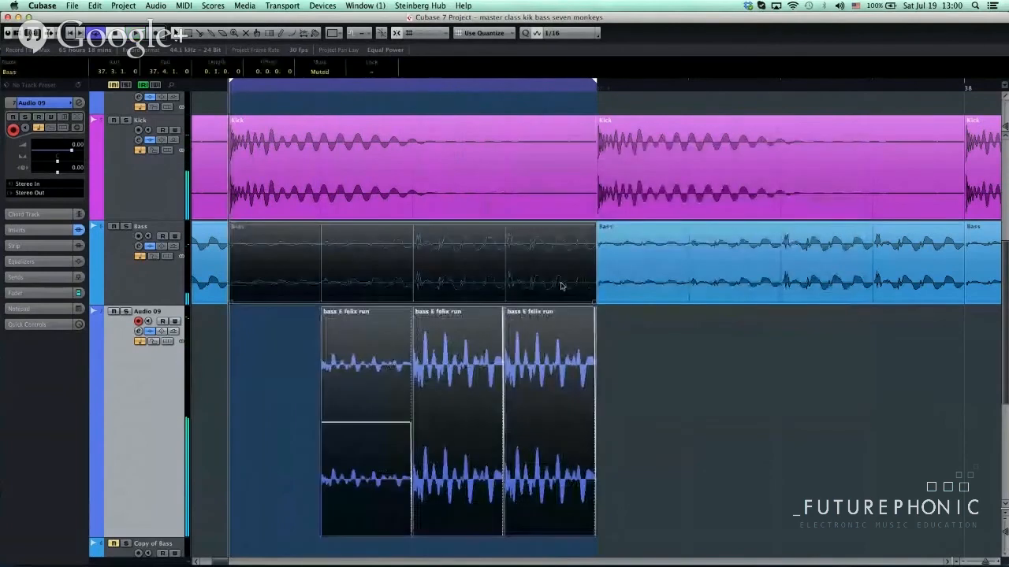
key(shift+m)
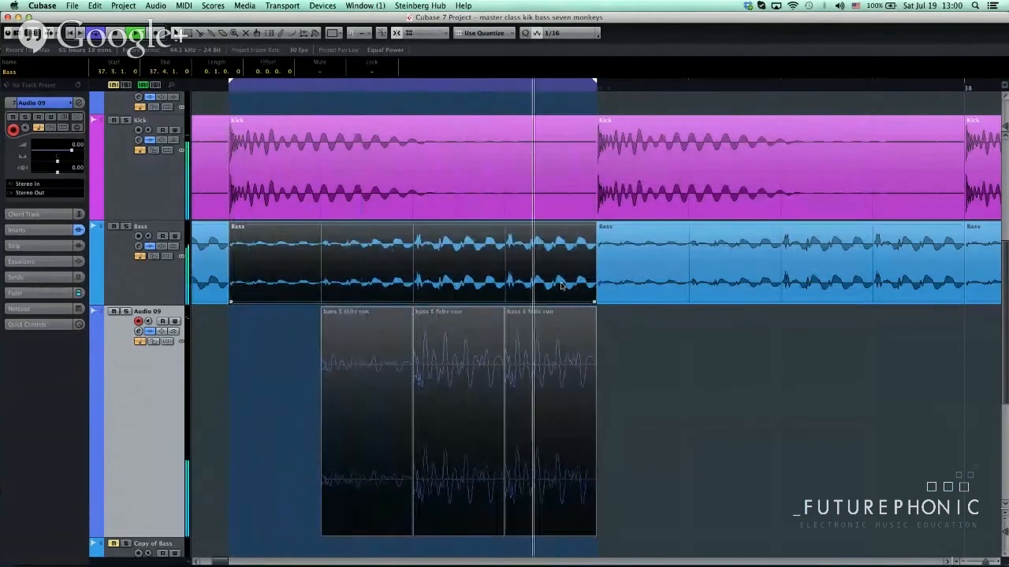
key(shift+m)
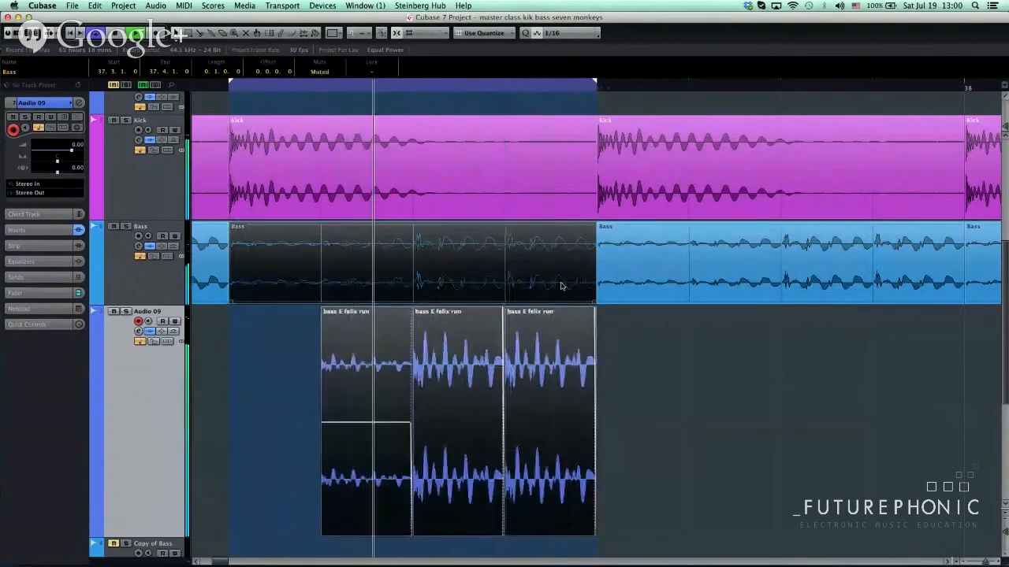
key(shift+m)
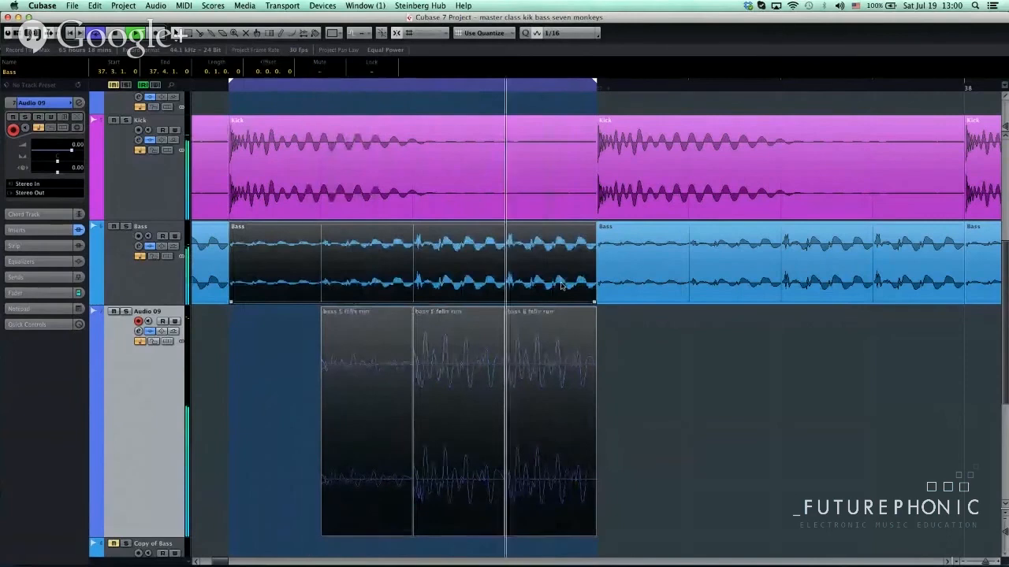
key(shift+m)
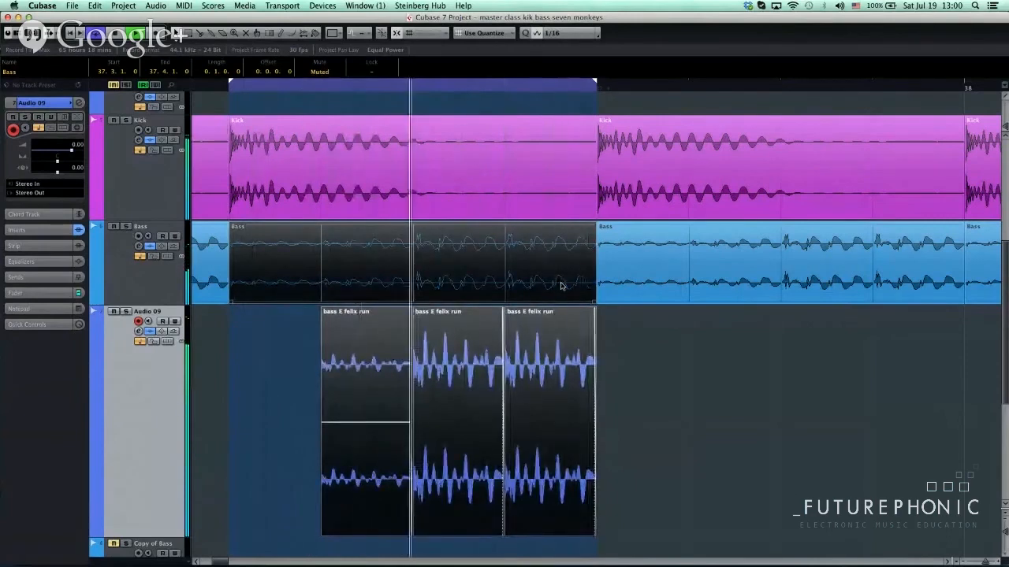
Stop playback and insert the URS 1970 Compressor in the third insert slot of the Audio 09 channel.
key(space)
key(e)
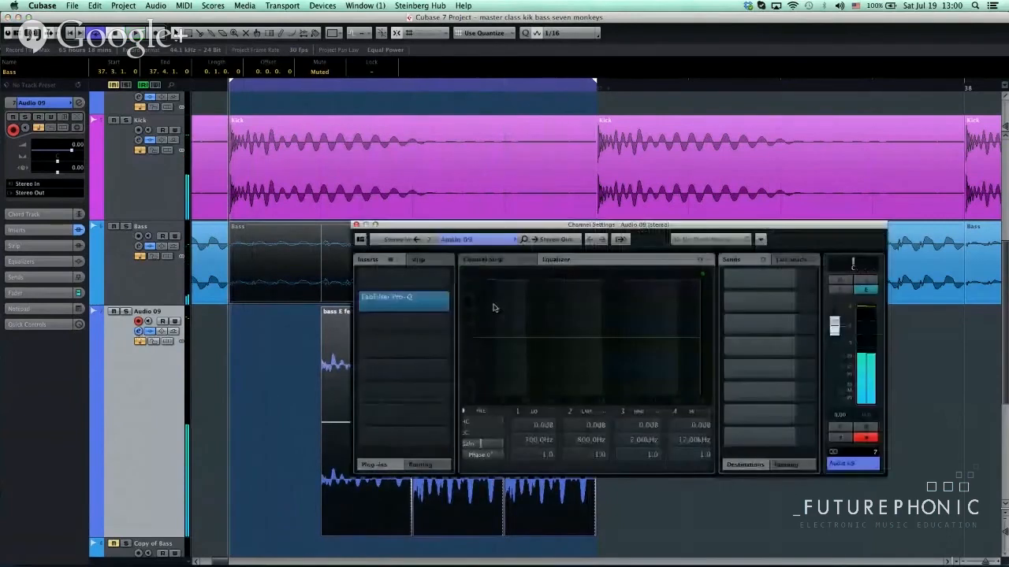
click(414, 319)
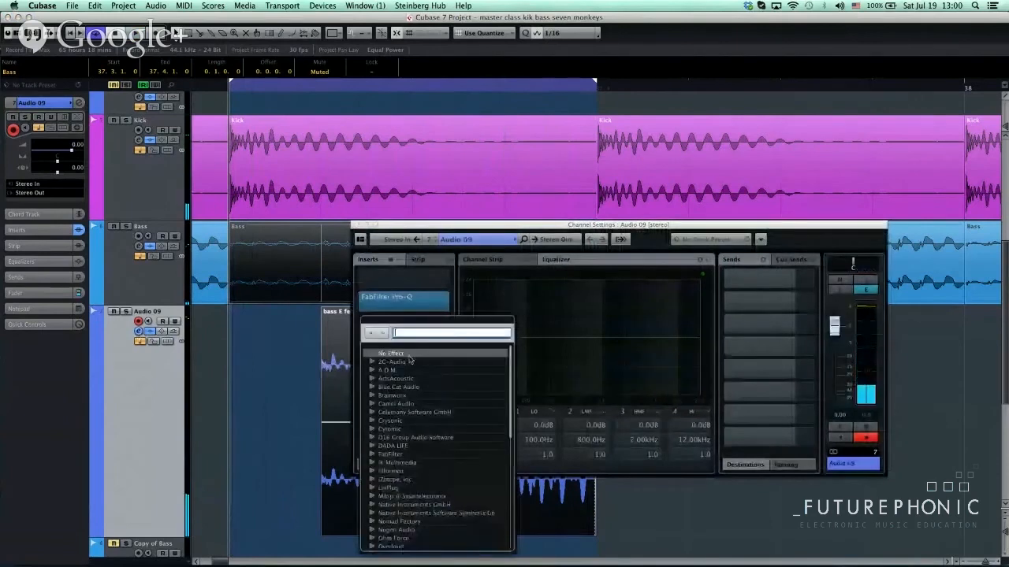
text(197)
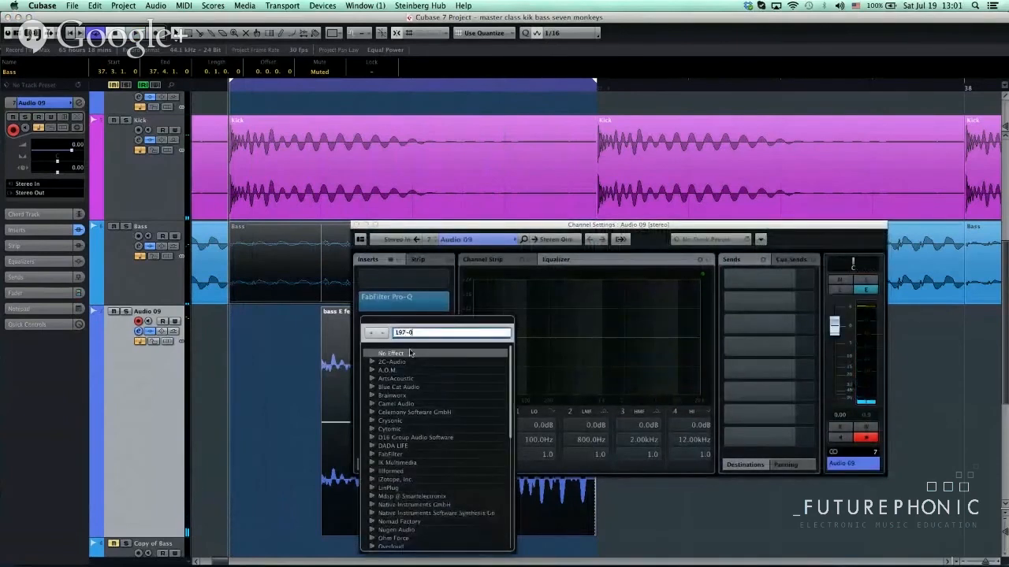
text(0)
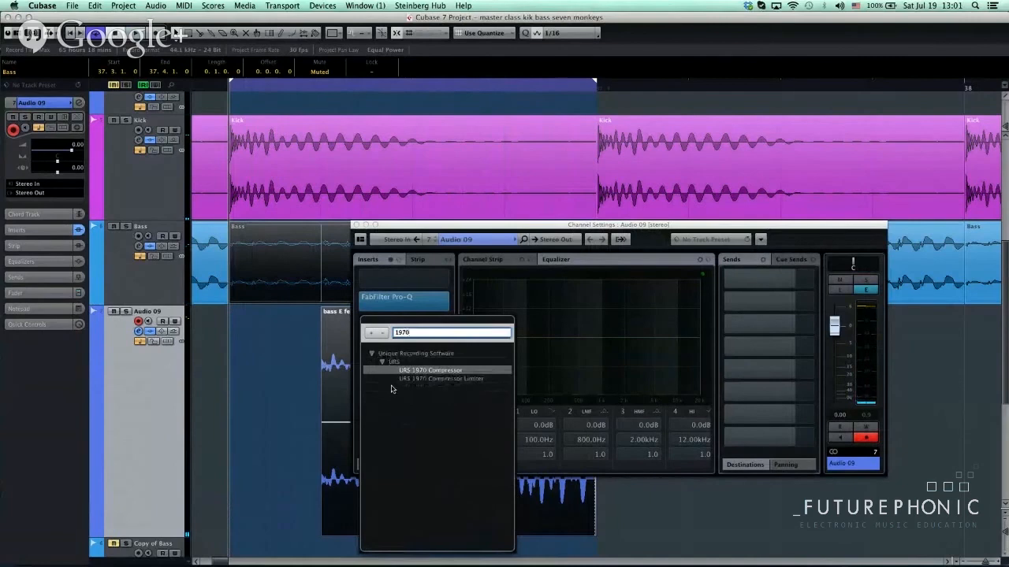
click(418, 371)
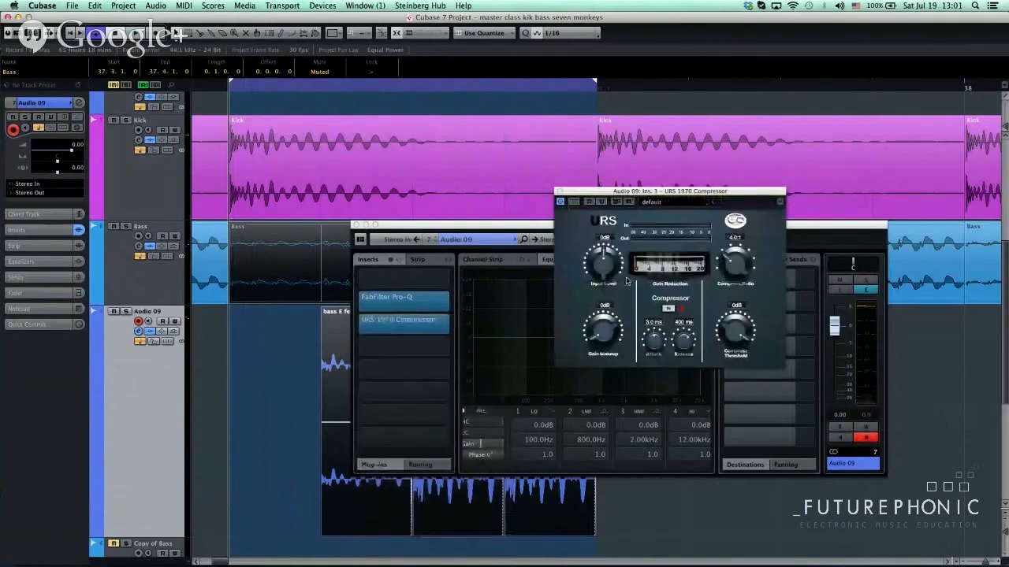
Set the compressor to 0.1 ms attack, 10 ms release, 1.5:1 ratio and -4.0 threshold, moving its window aside.
key(space)
drag(672, 345, 681, 386)
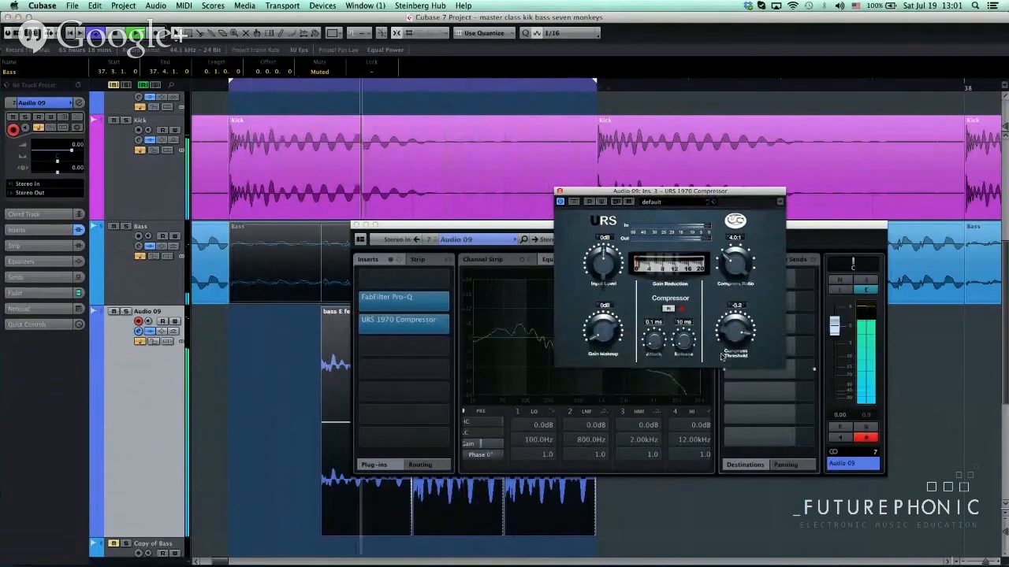
drag(732, 334, 722, 356)
drag(733, 264, 606, 205)
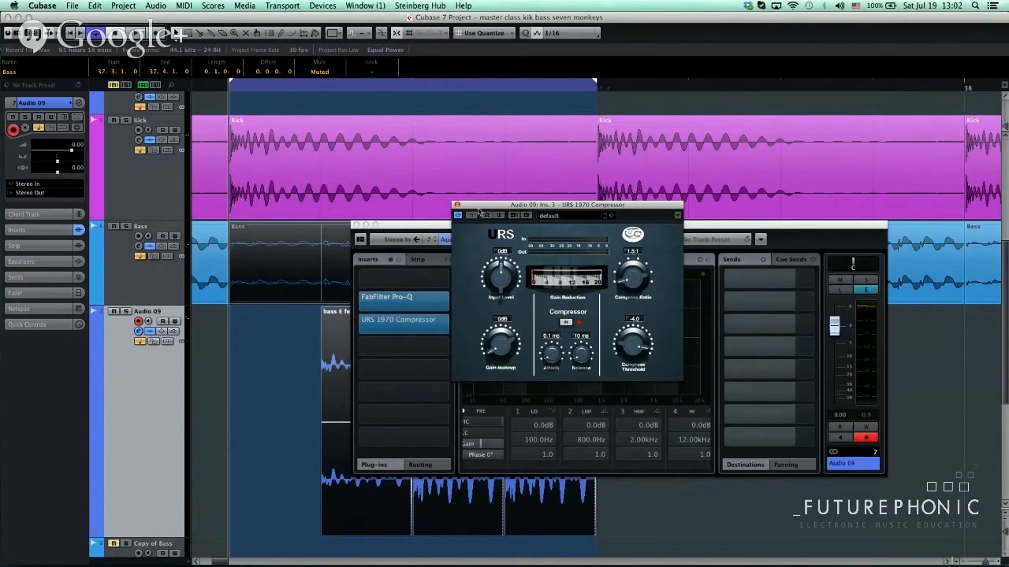
drag(479, 211, 629, 211)
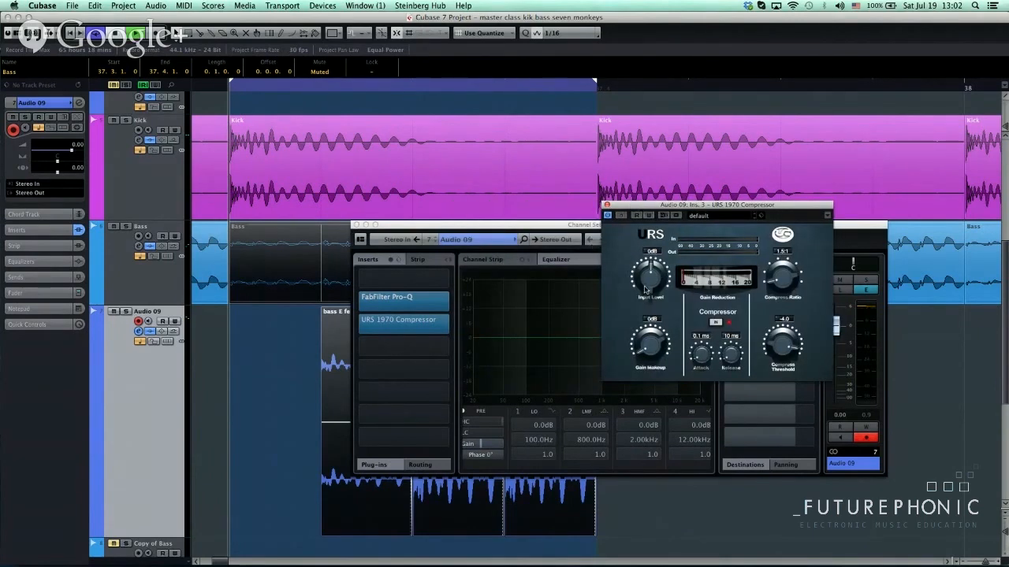
Compare the looped bass with the URS compressor bypassed and active, then close the Audio 09 channel settings.
key(space)
click(620, 215)
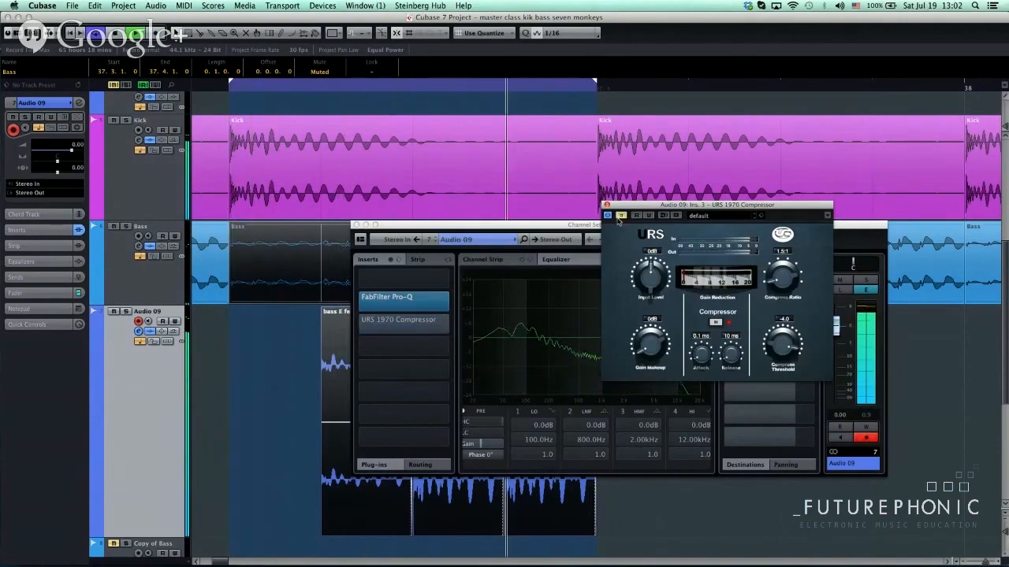
click(620, 216)
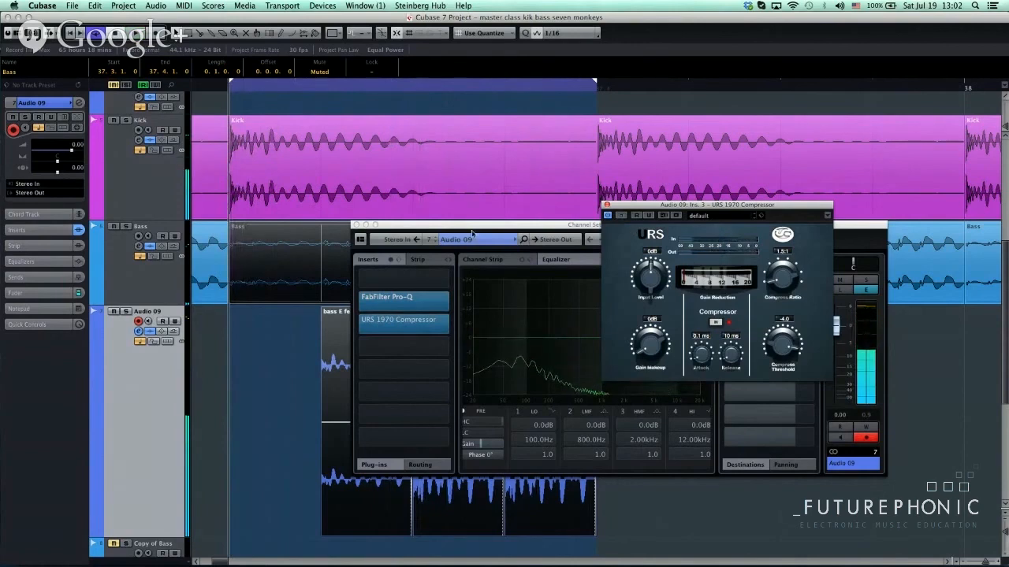
key(space)
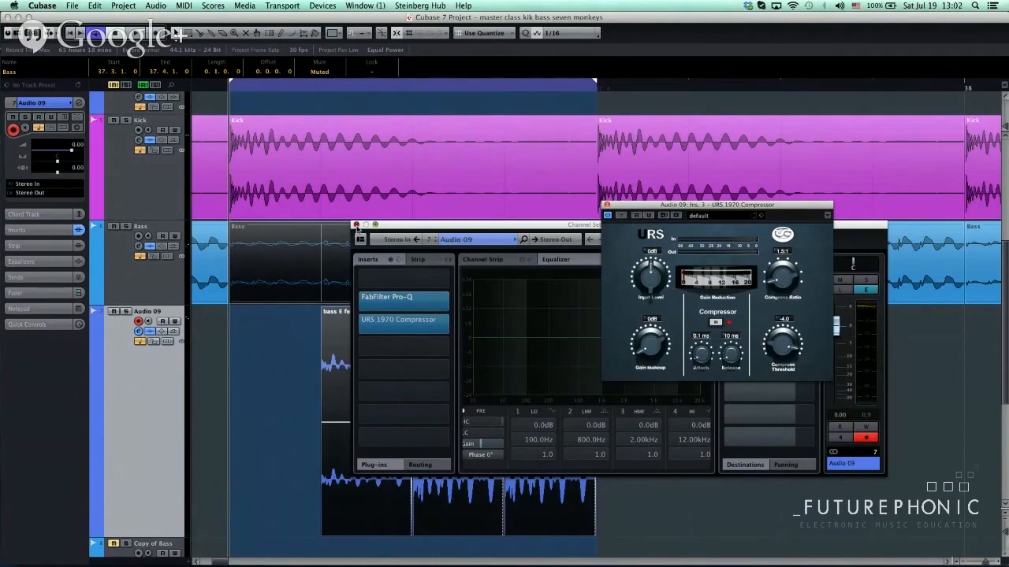
click(356, 225)
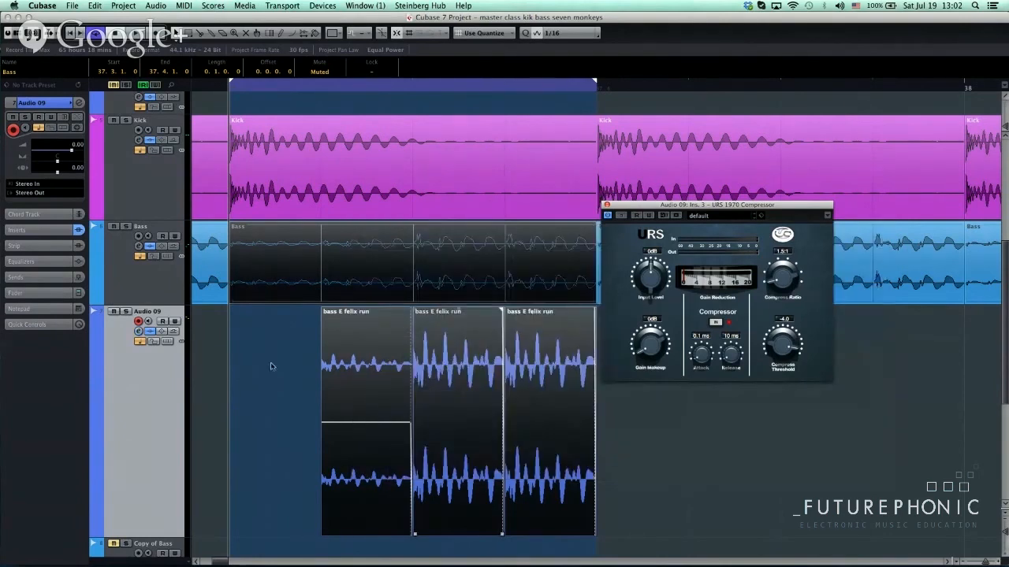
Bypass the URS compressor and examine the kick and bass spectrum in the RME DIGICheck Totalyser during playback.
drag(242, 379, 548, 434)
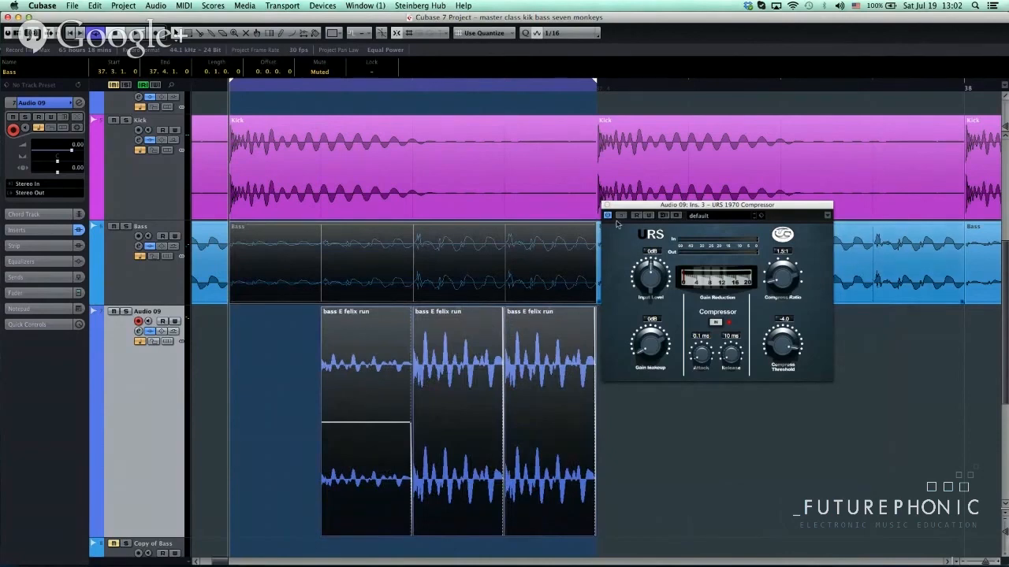
click(628, 226)
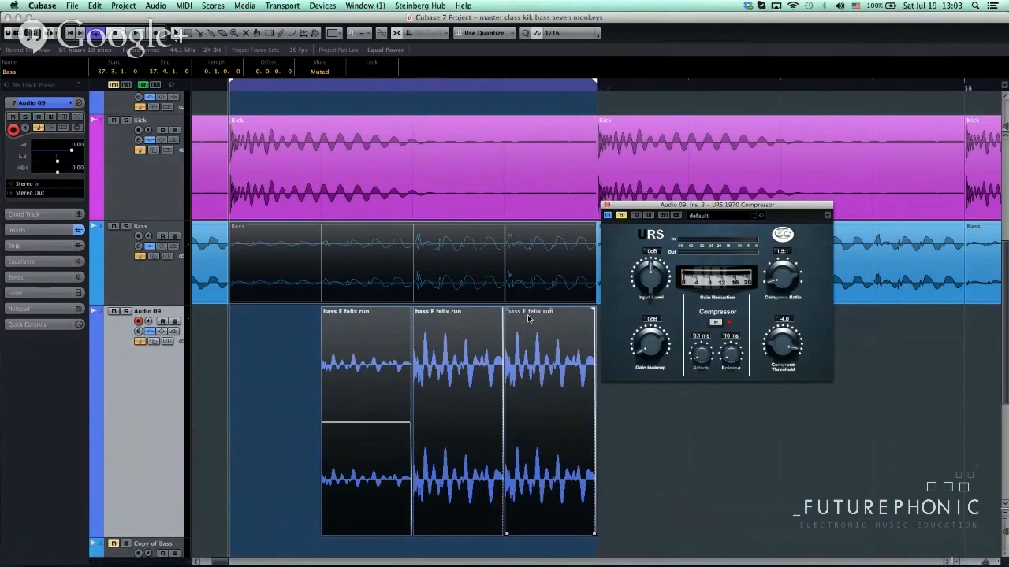
click(633, 470)
click(648, 534)
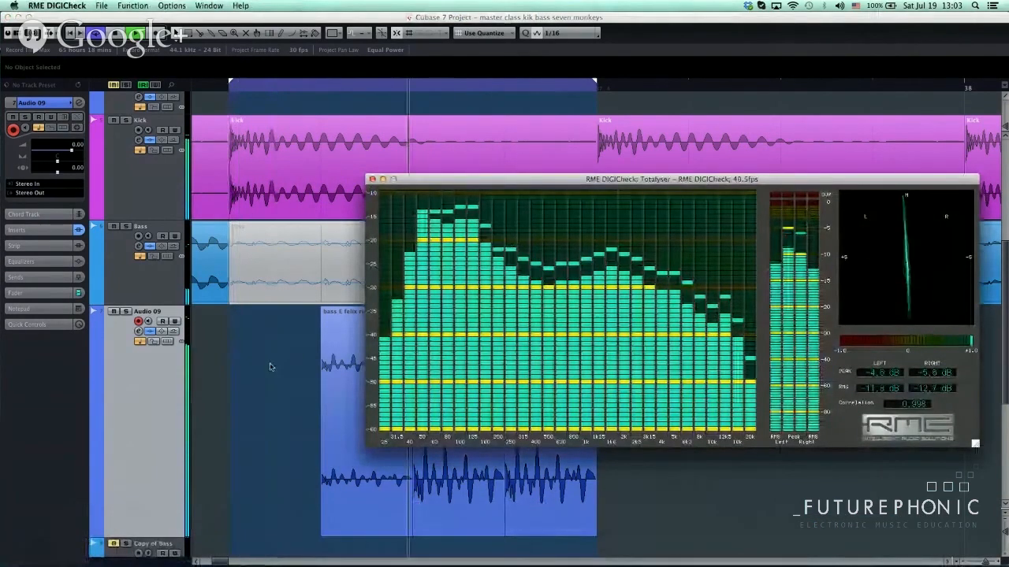
click(270, 367)
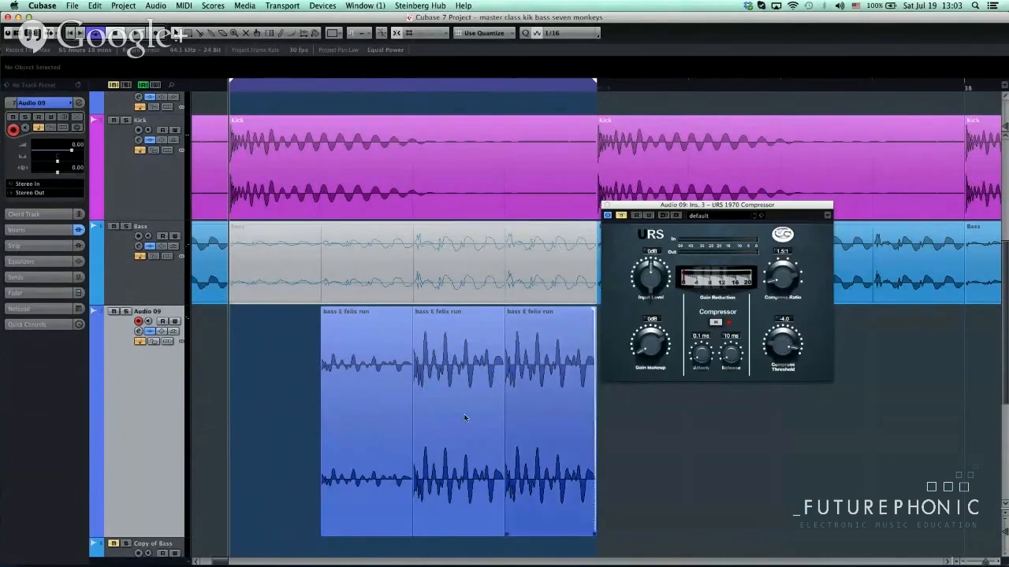
Select the three bass E felix run slices and reactivate the bypassed URS compressor.
drag(281, 383, 557, 419)
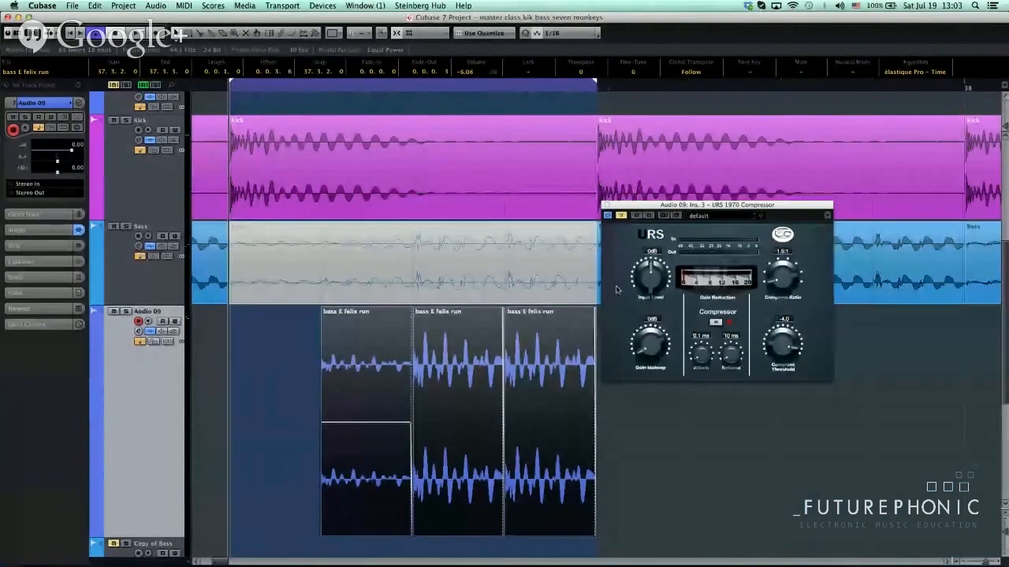
click(637, 449)
drag(414, 459, 331, 441)
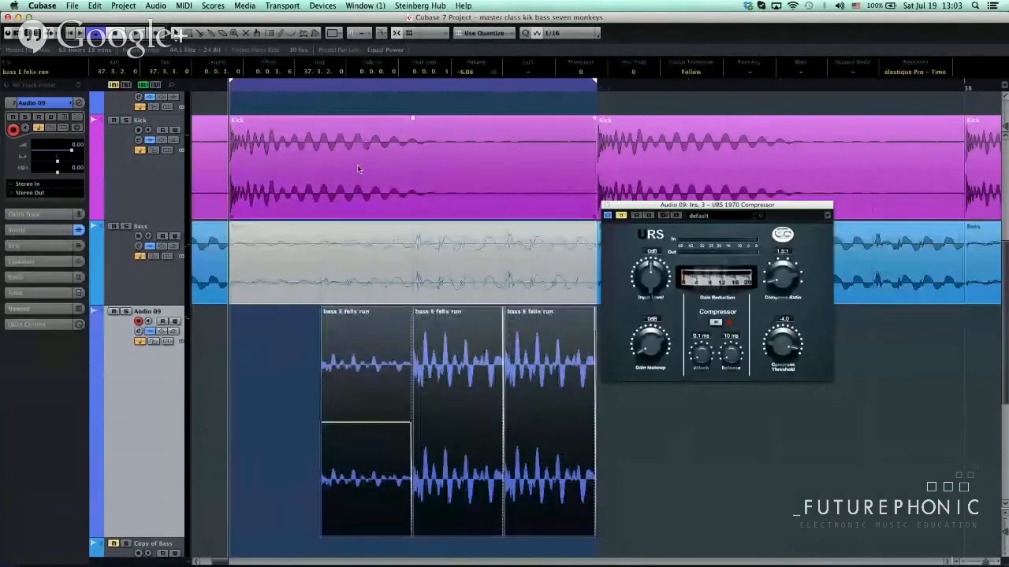
click(394, 466)
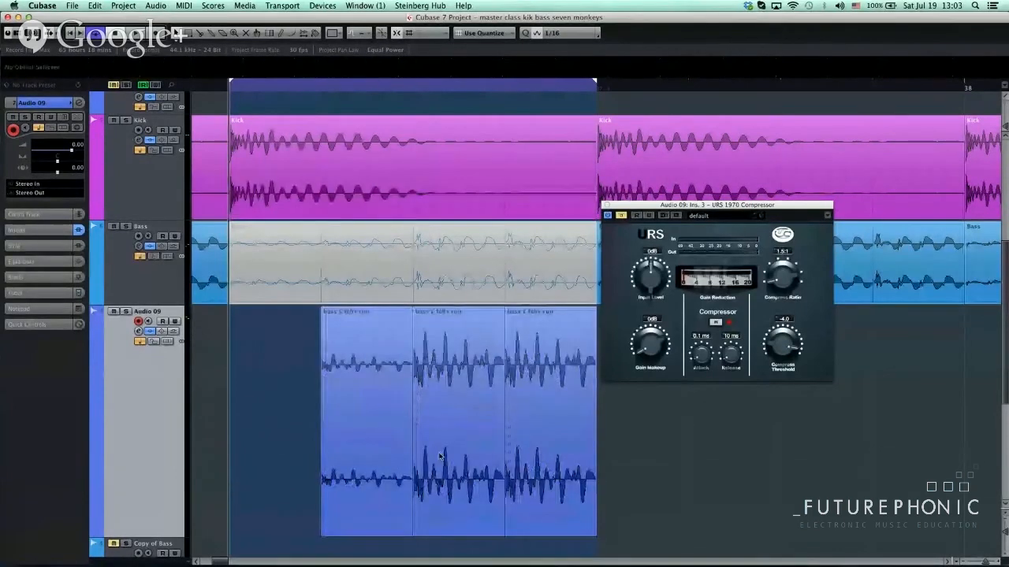
click(591, 421)
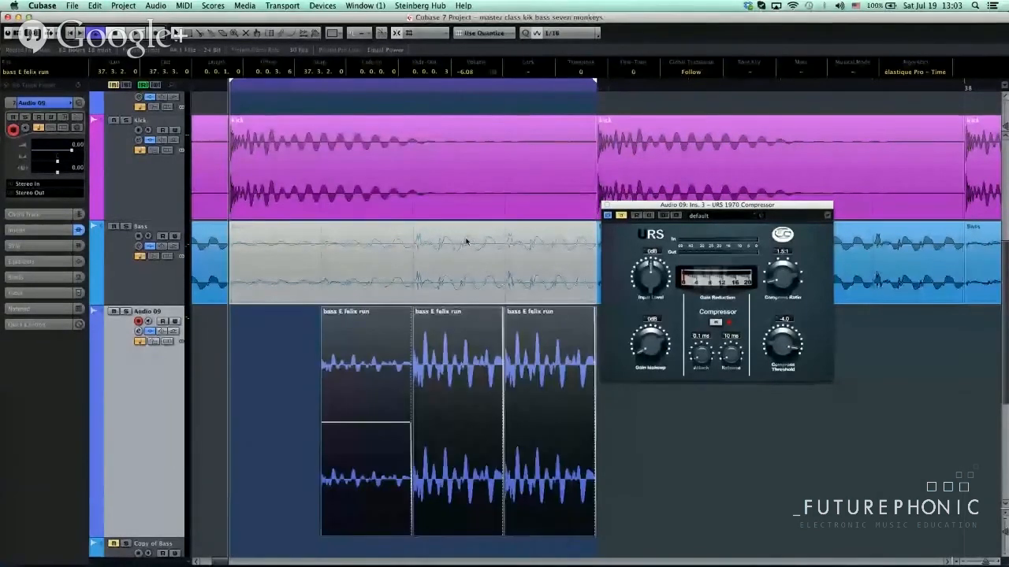
click(622, 216)
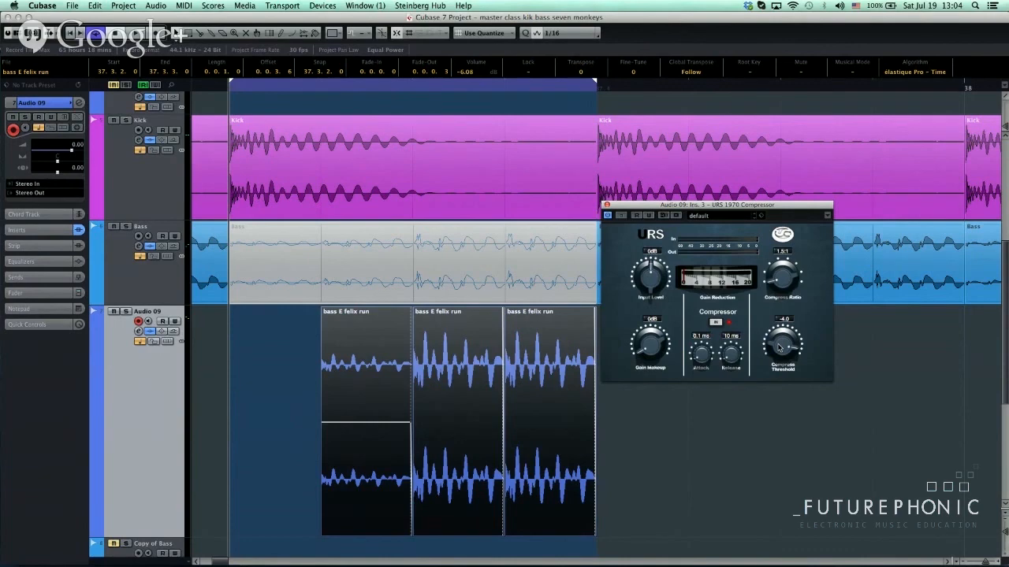
Try a URS compressor threshold of -12.9 during looped playback, and restore it to -4.0.
key(space)
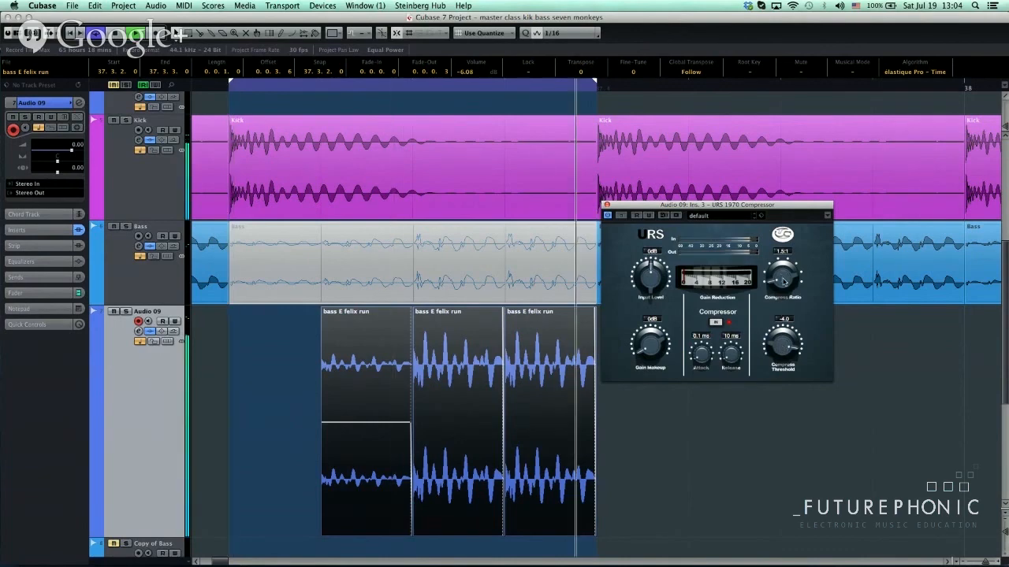
drag(782, 345, 766, 392)
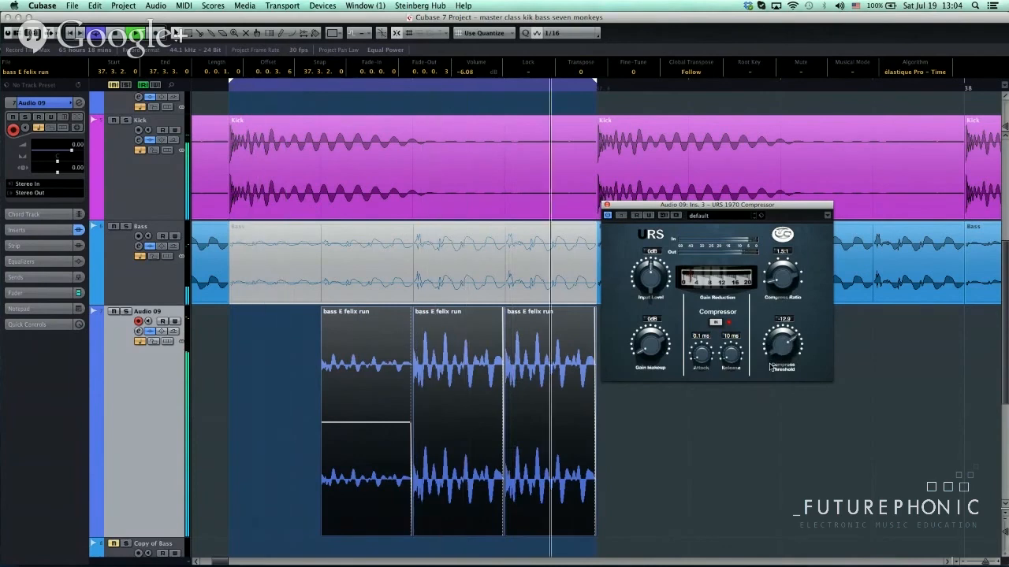
key(space)
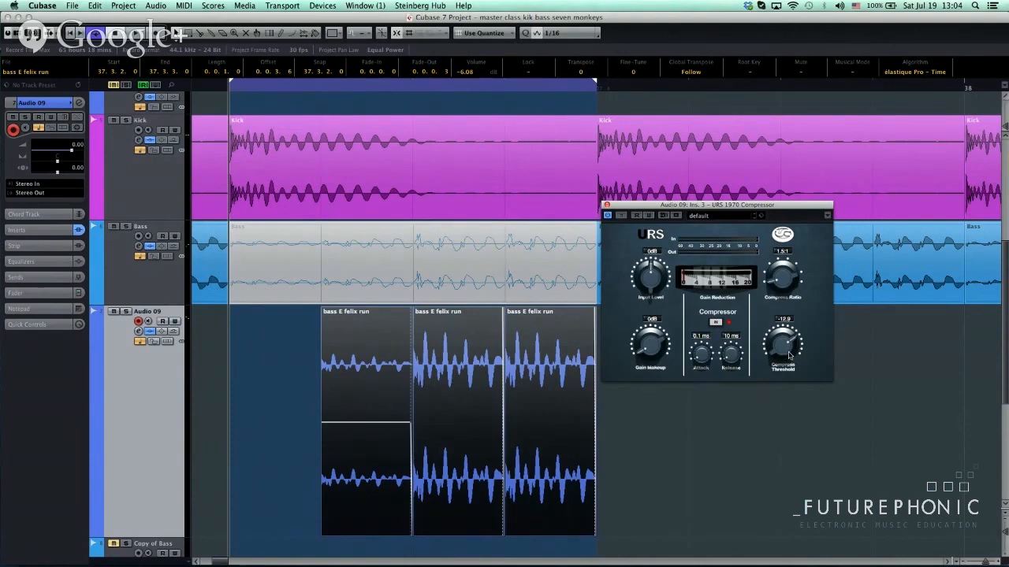
drag(788, 355, 776, 309)
key(space)
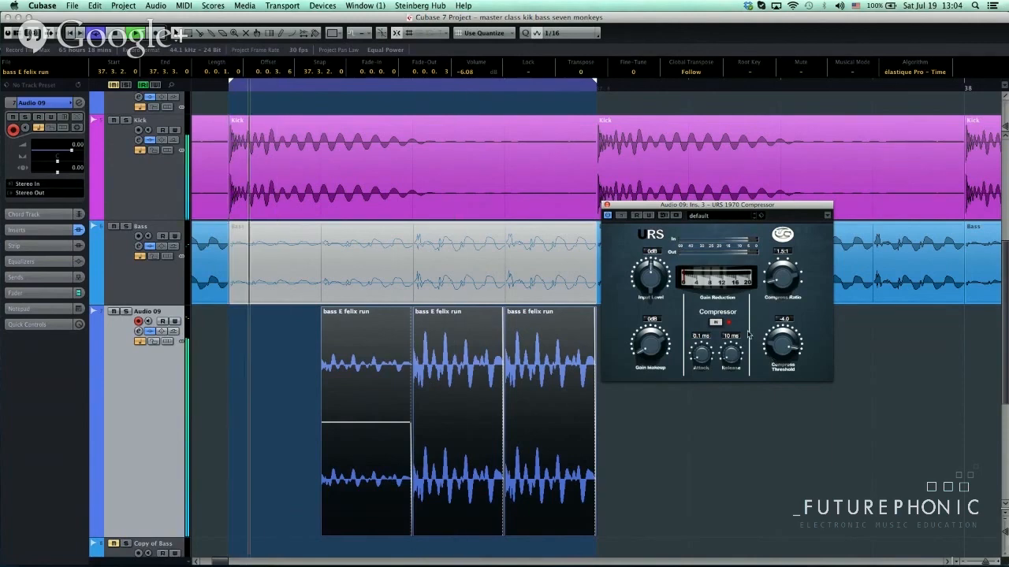
Compare the looped bass with the compressor bypassed and active, trying a -8.5 threshold and returning to -4.0.
click(621, 215)
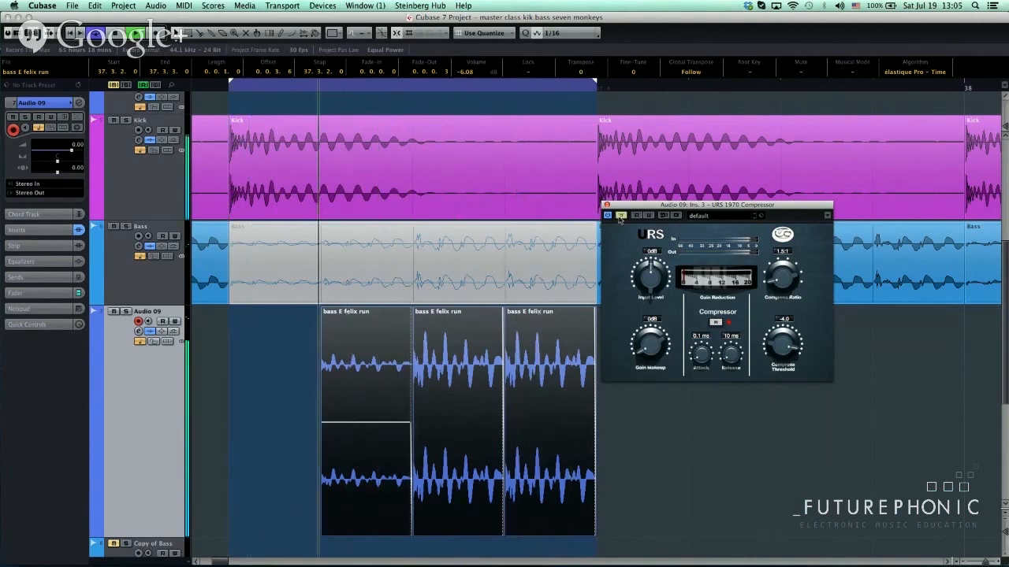
click(621, 215)
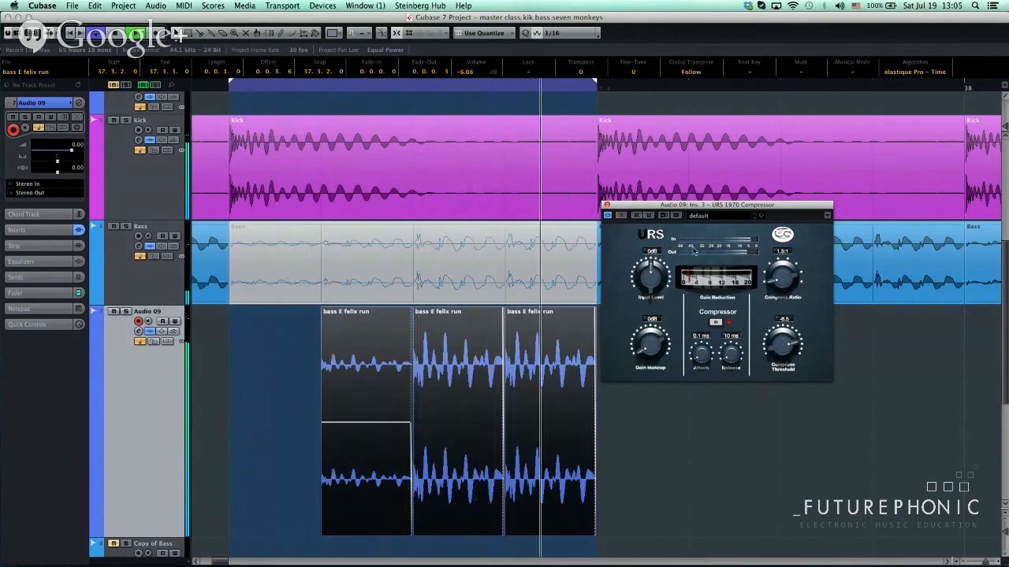
click(620, 216)
drag(781, 342, 779, 322)
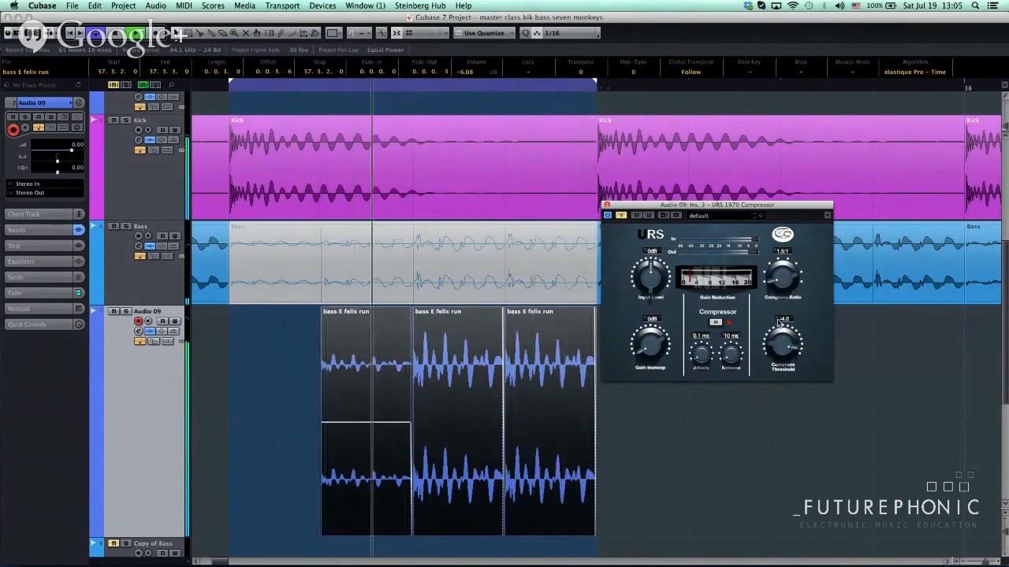
click(621, 216)
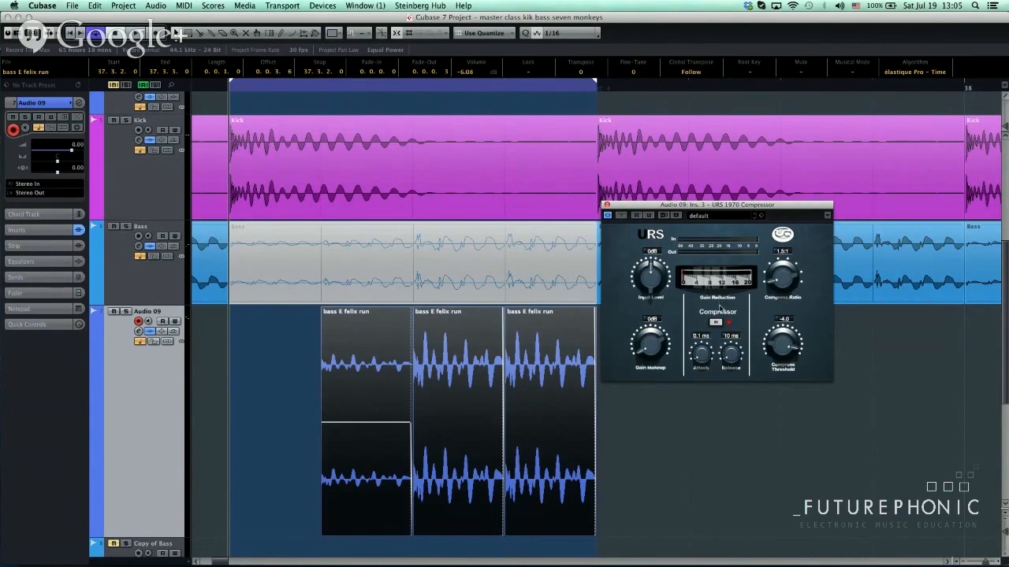
key(space)
Select the kik bass group track and review the kick, bass and Audio 09 tracks.
scroll(463, 269, down, 5)
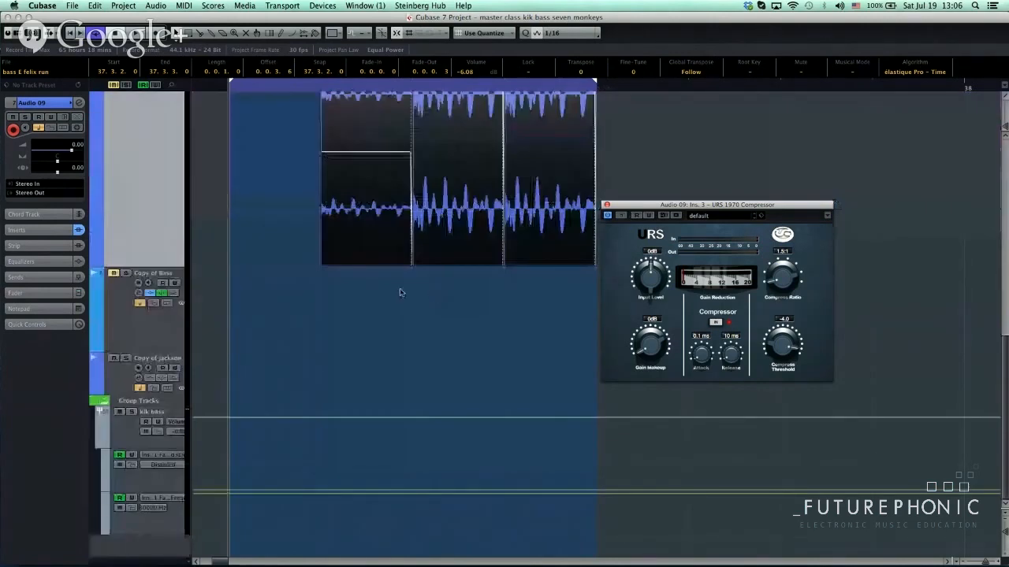
click(158, 416)
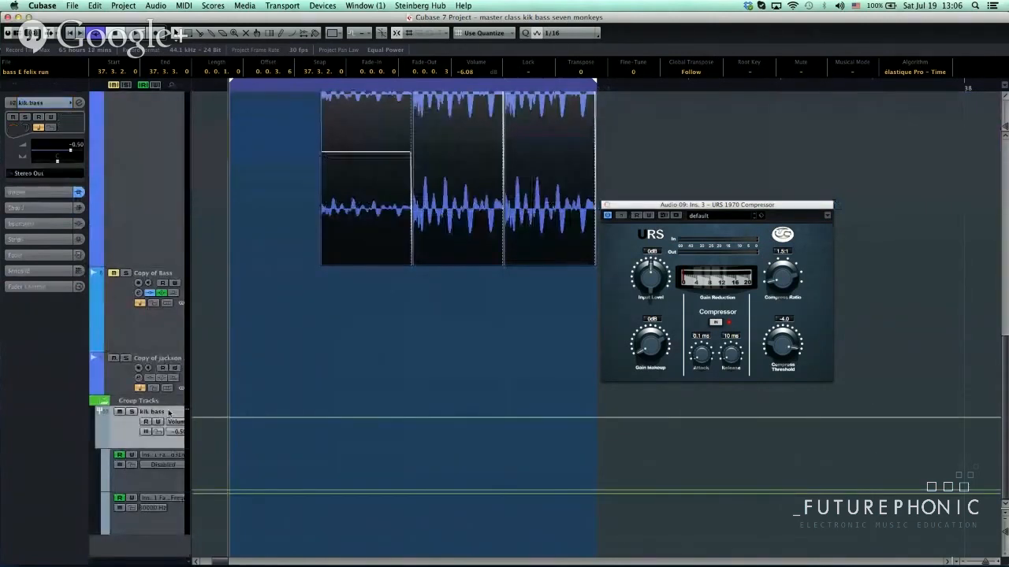
scroll(354, 371, up, 10)
scroll(351, 373, down, 2)
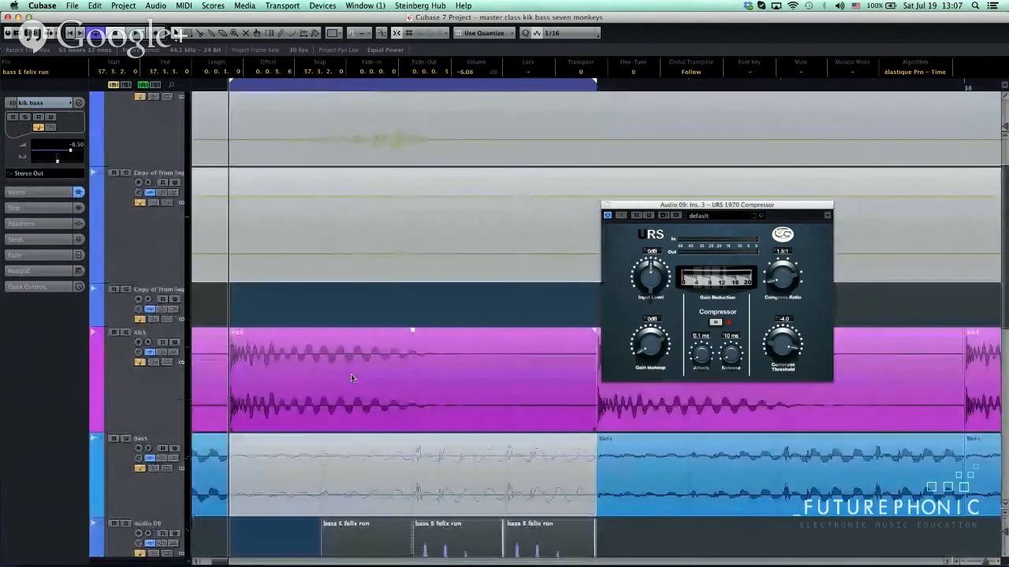
scroll(350, 374, down, 1)
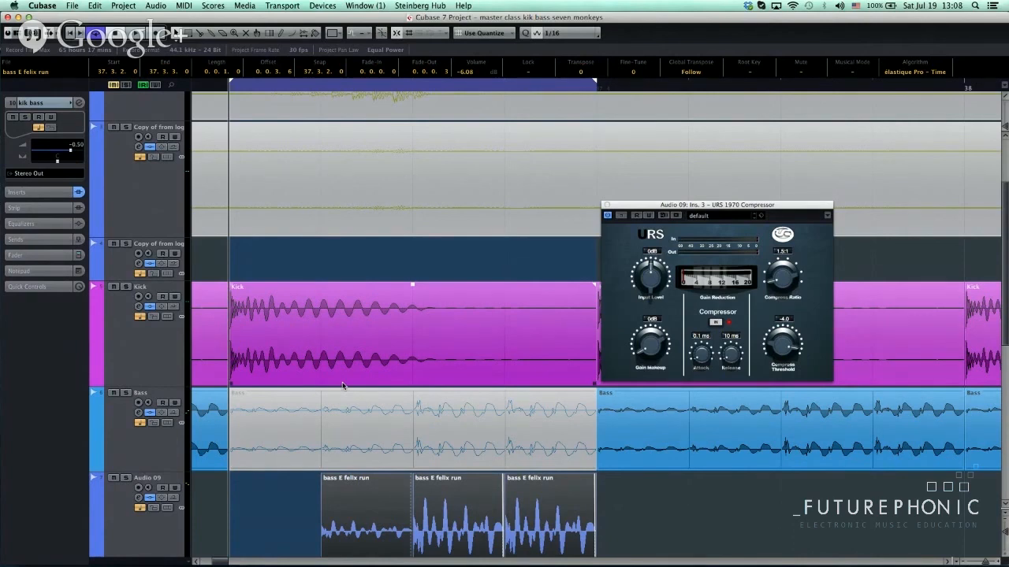
scroll(348, 399, down, 5)
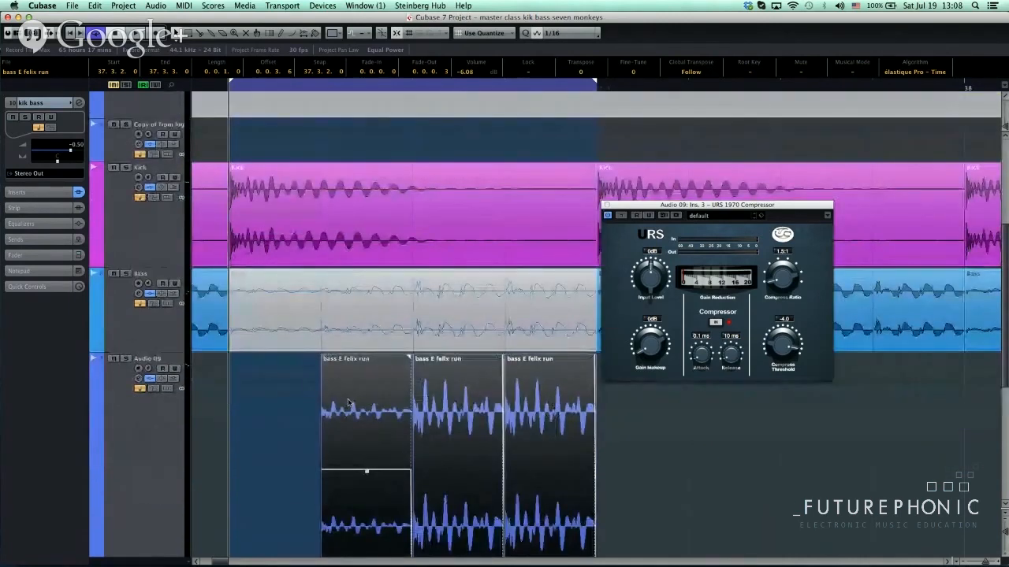
scroll(349, 403, down, 2)
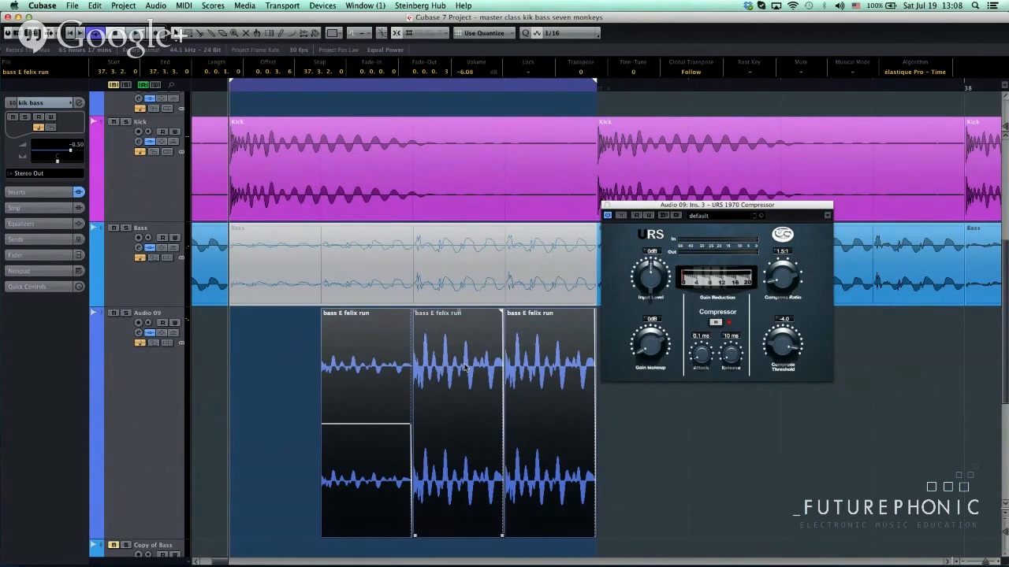
Insert the Tuner plug-in in the fifth insert slot of the Audio 09 channel and play the bass through it.
click(172, 346)
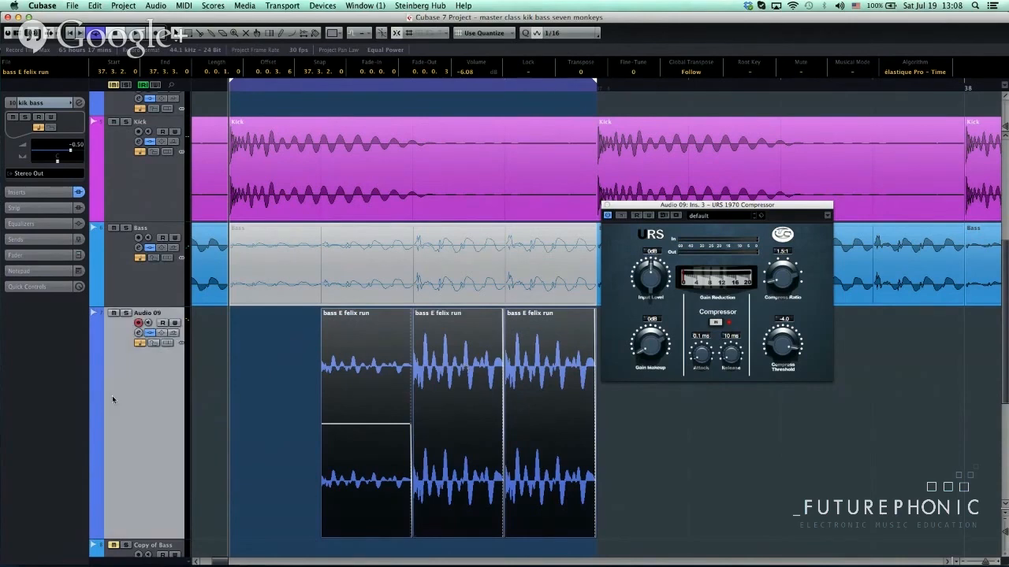
click(172, 343)
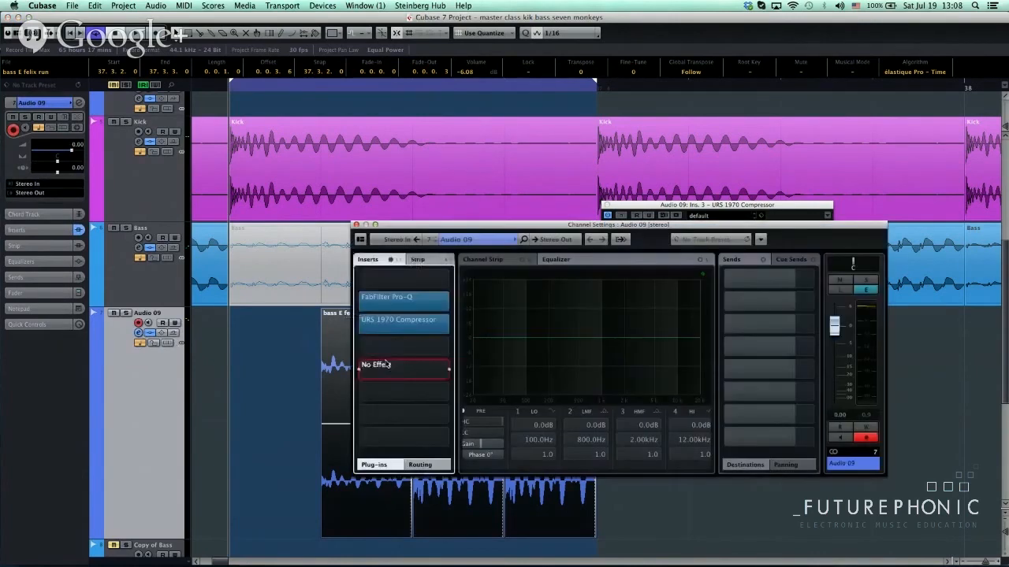
click(386, 365)
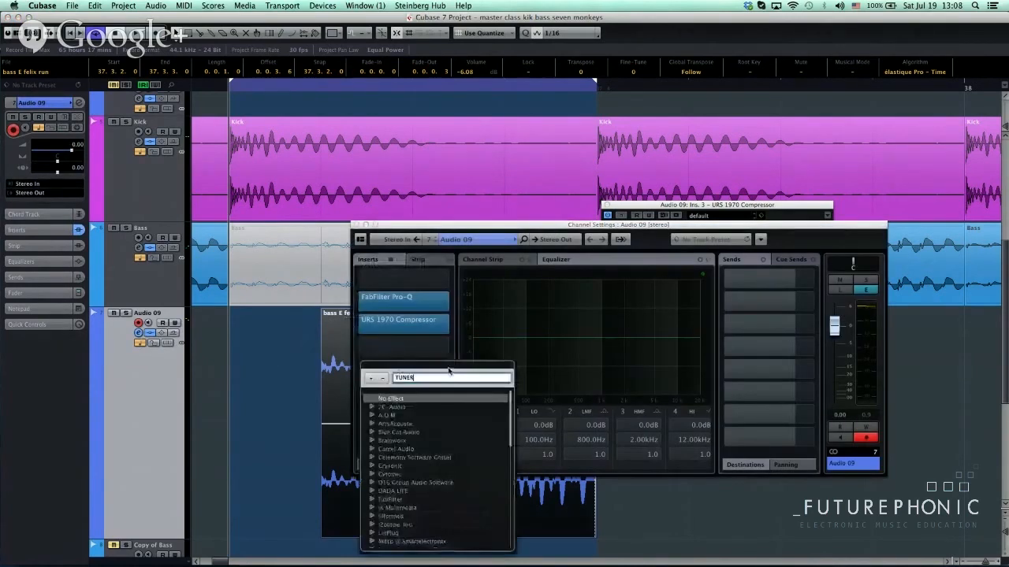
text(tuner)
key(Return)
key(space)
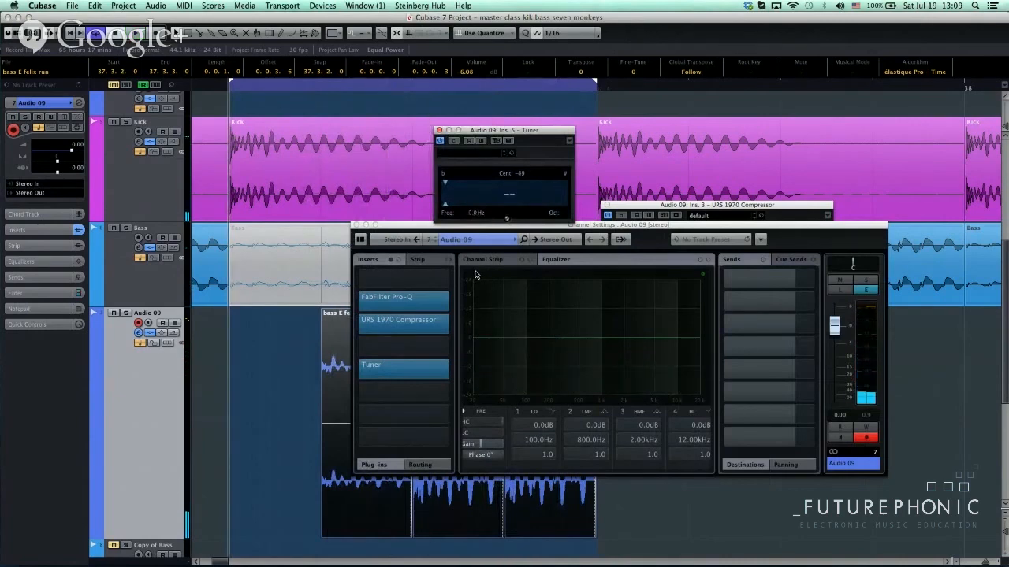
Bypass the Tuner and close its window and the Audio 09 channel settings.
click(456, 143)
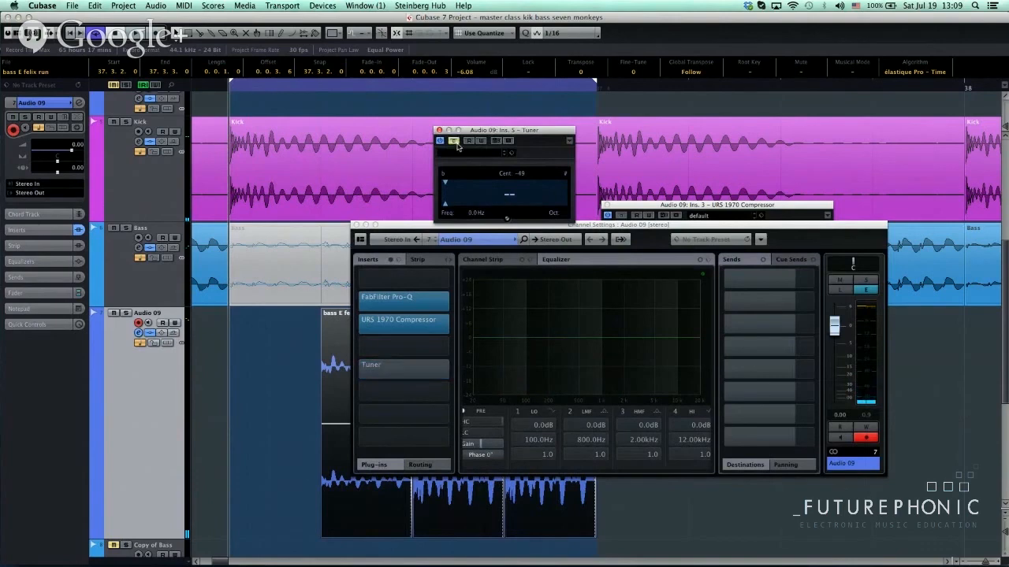
click(439, 130)
click(356, 225)
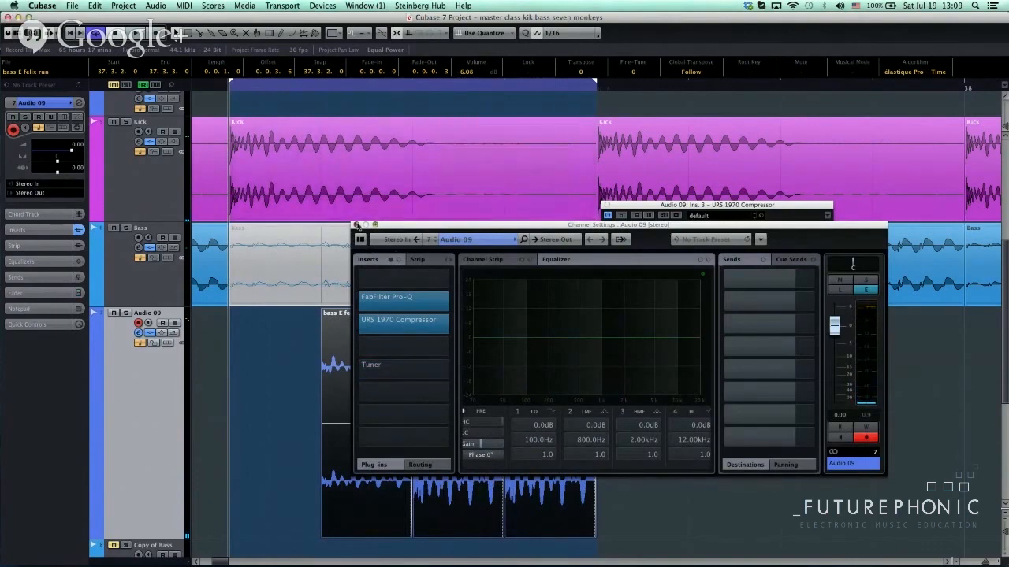
Select the bass E felix run slices, bypass the URS compressor and move its window slightly aside.
click(230, 416)
drag(505, 414, 576, 427)
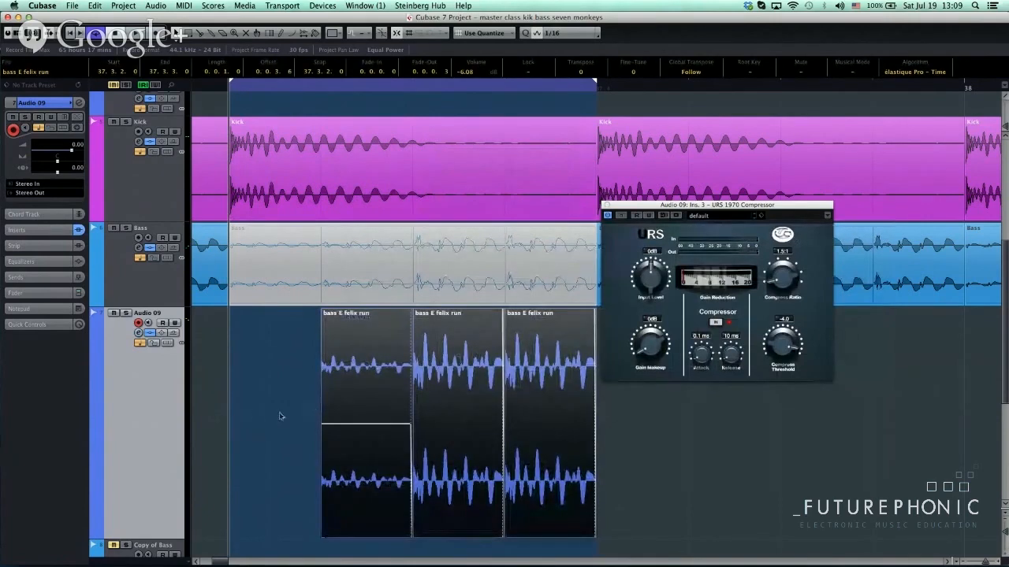
drag(263, 406, 563, 443)
click(621, 215)
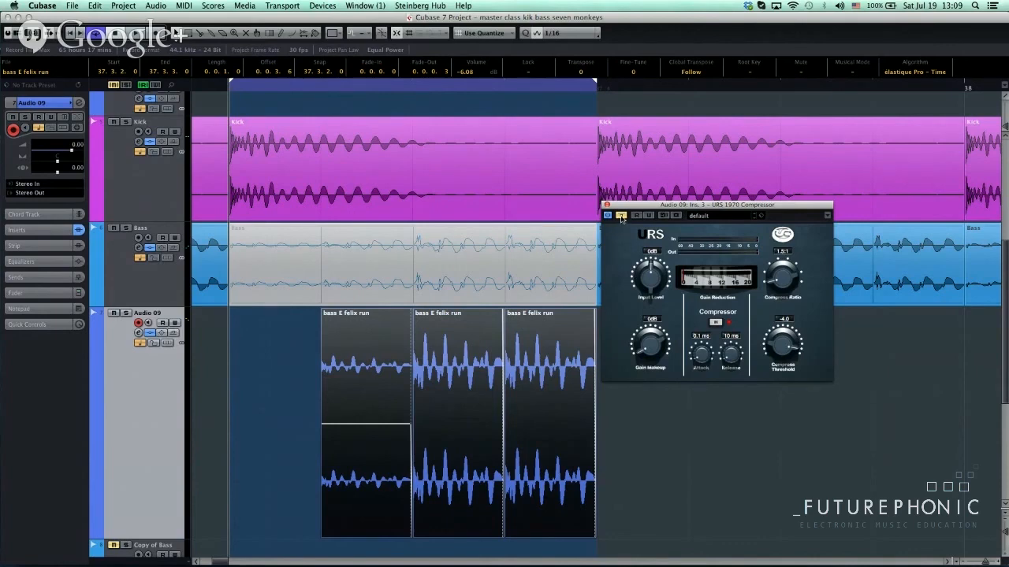
mouse_move(604, 206)
mouse_down()
mouse_move(635, 207)
mouse_move(621, 204)
mouse_up()
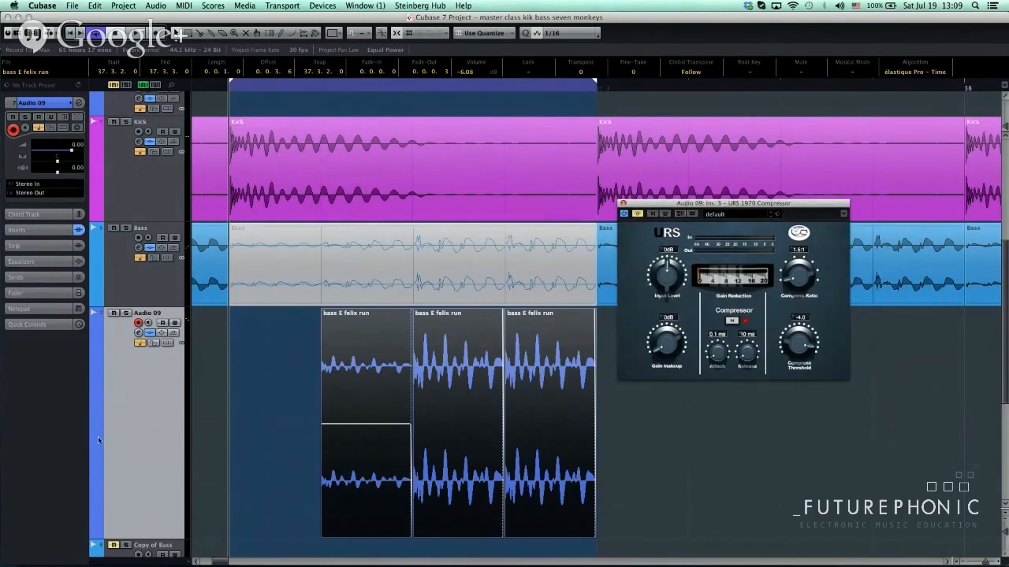
Compare the original Bass events with the bass E felix run slices in looped playback by swapping their mute states.
scroll(195, 336, down, 5)
scroll(195, 335, up, 5)
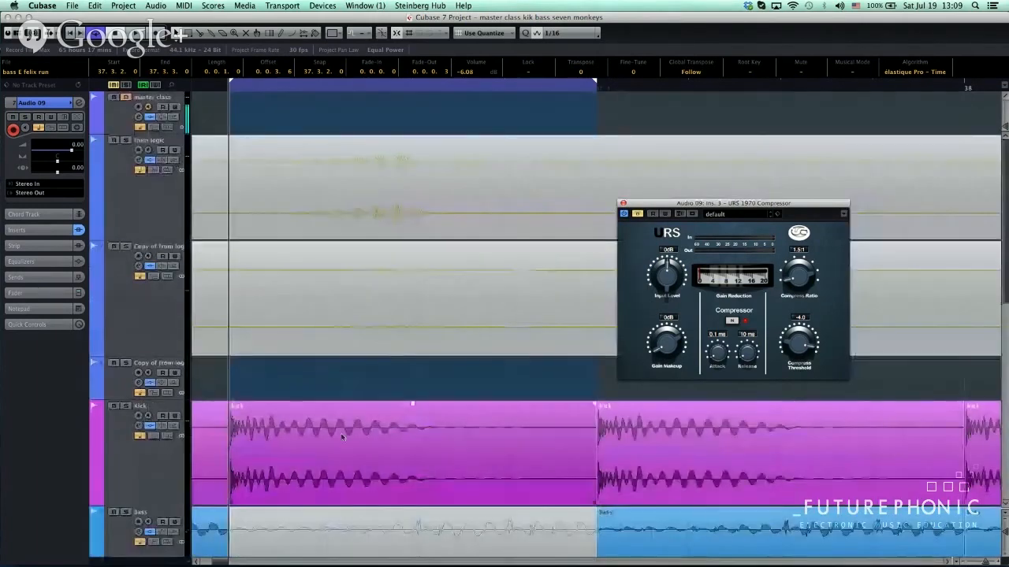
scroll(299, 349, down, 3)
drag(277, 385, 555, 221)
key(space)
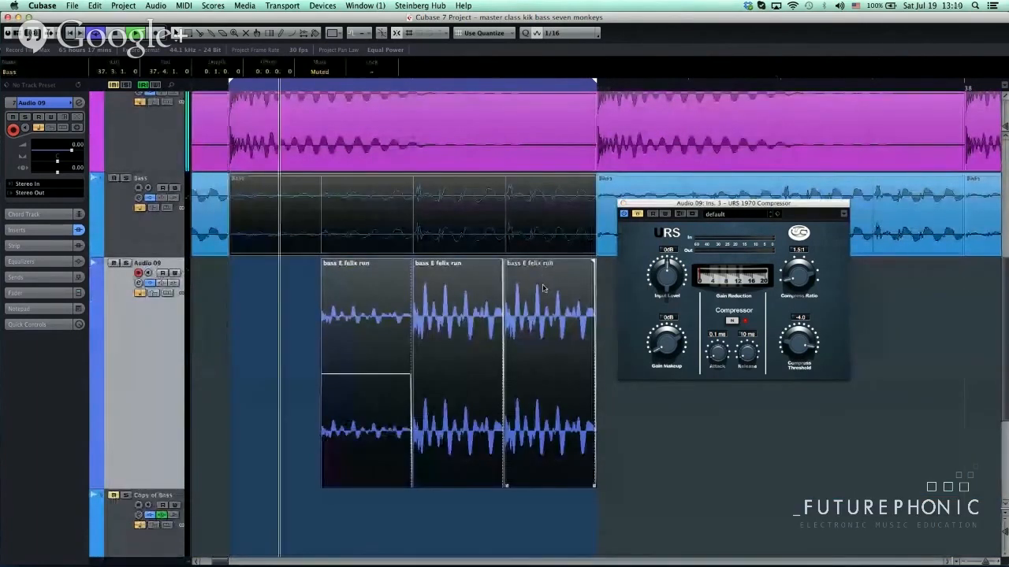
key(shift+m)
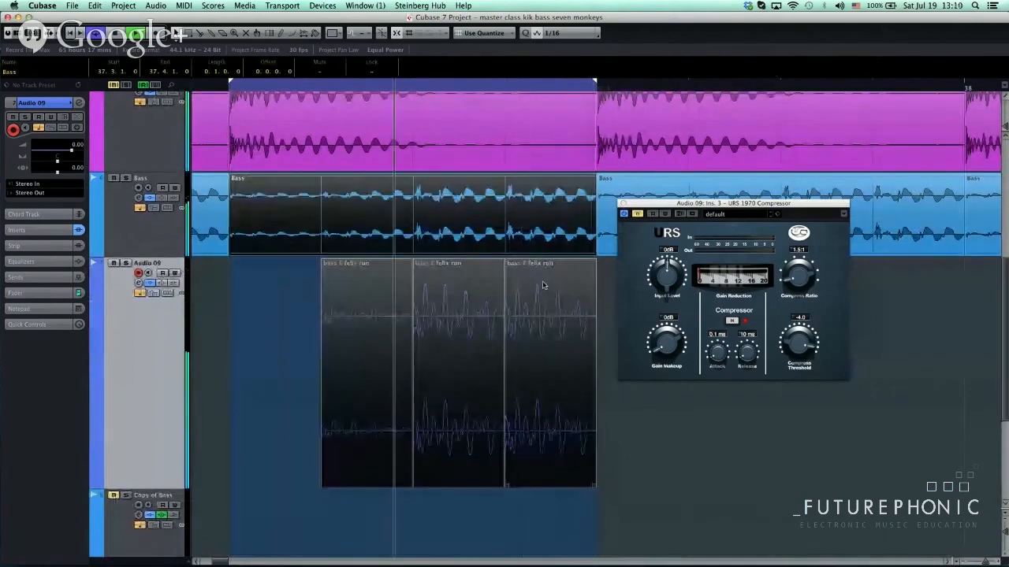
key(shift+m)
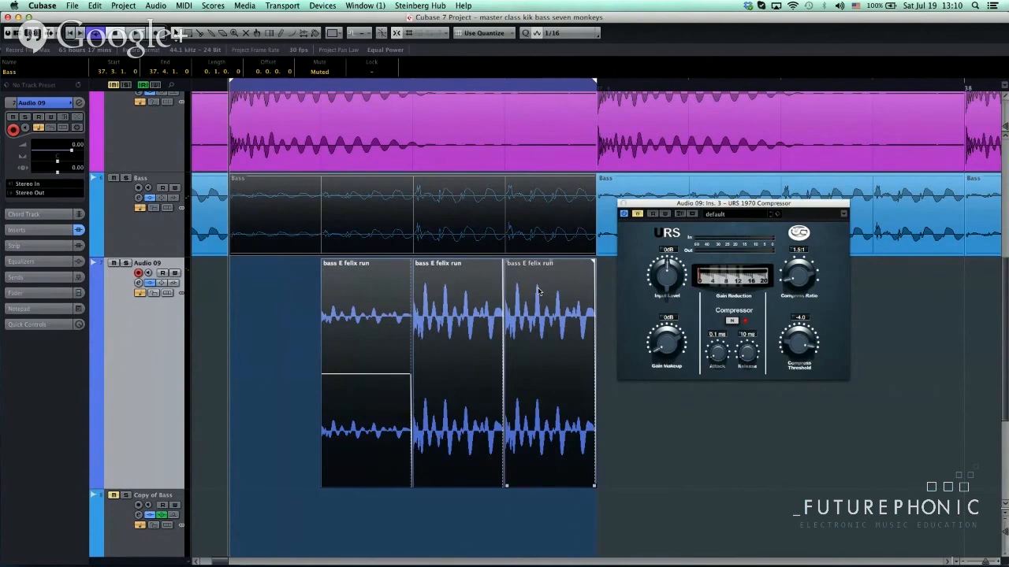
click(335, 296)
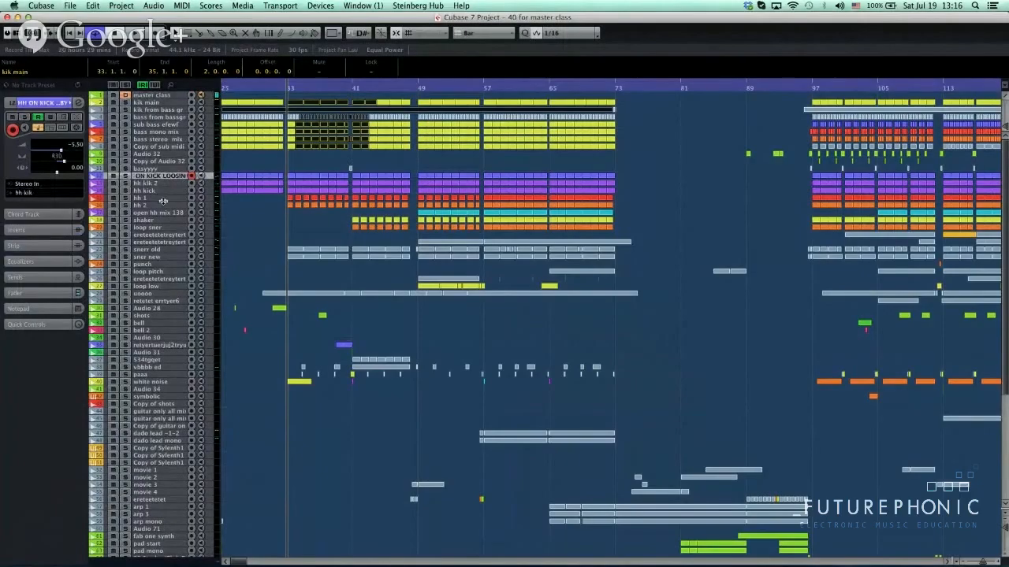
Enlarge the hh kik 2 and hh kick tracks and select the HH ON KICK track, focusing on bar 33.
click(153, 210)
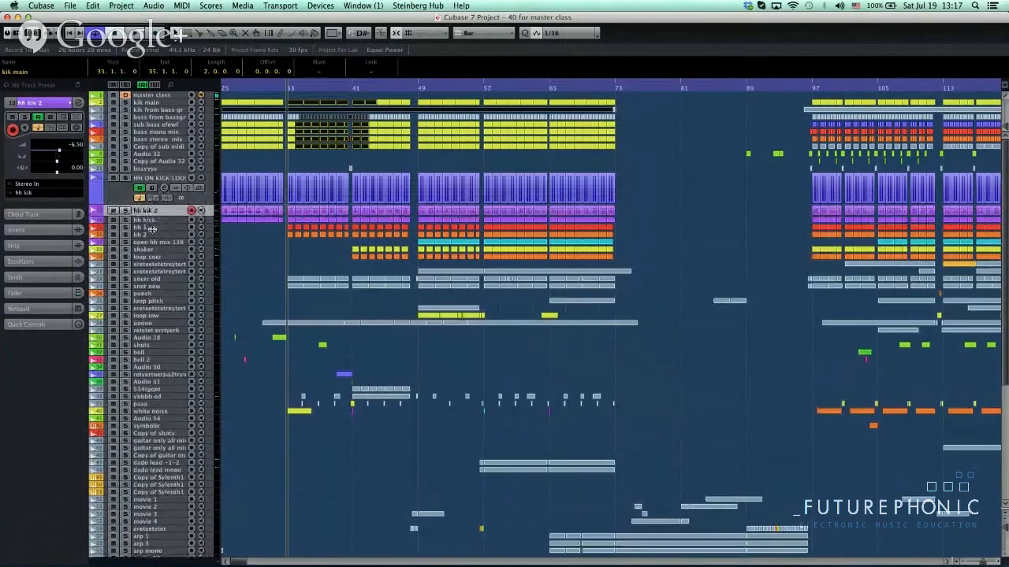
click(149, 222)
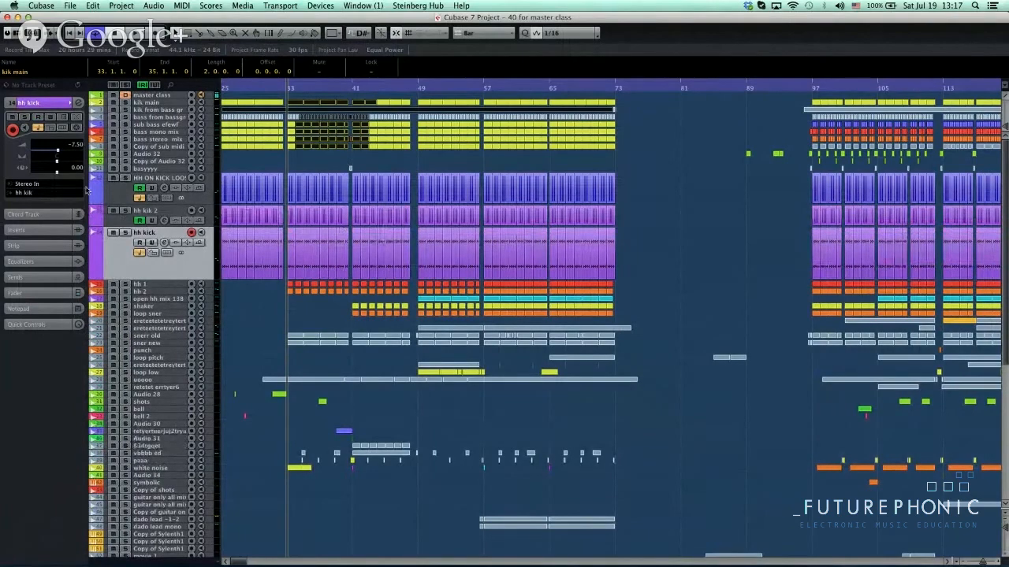
click(113, 196)
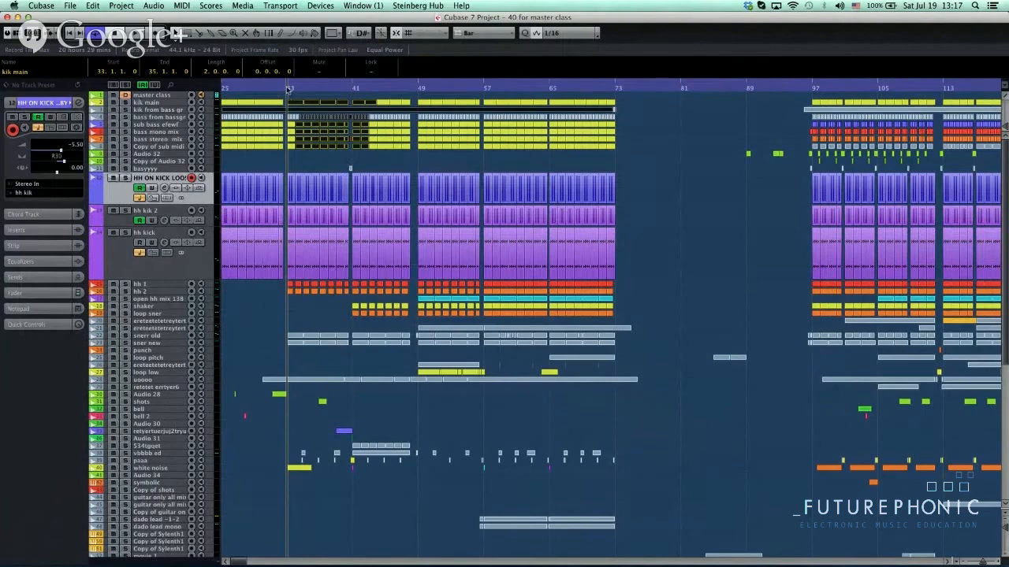
drag(285, 88, 312, 144)
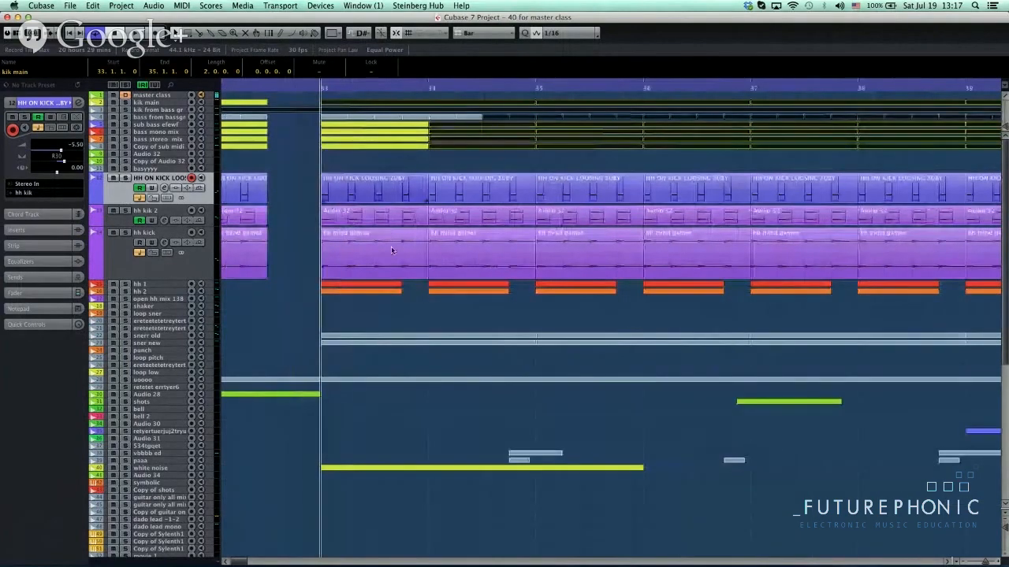
click(118, 210)
click(157, 193)
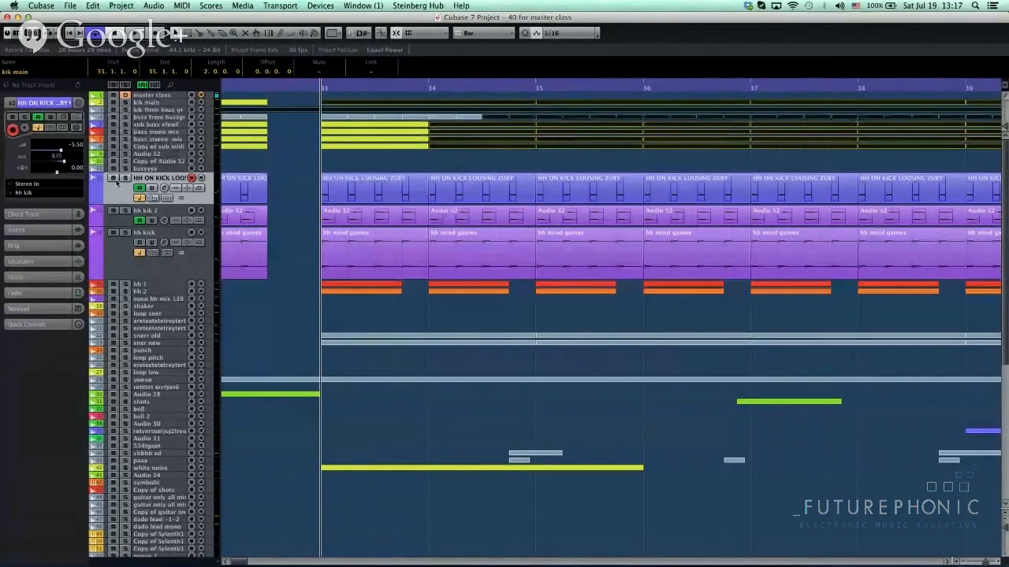
Set the loop range from bar 33 to bar 34.
scroll(360, 176, down, 1)
click(344, 89)
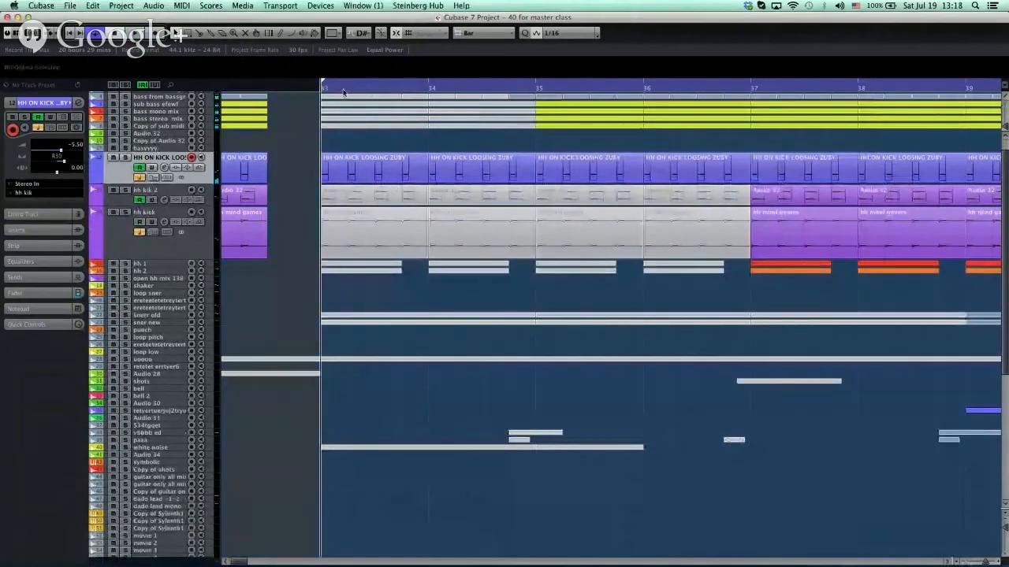
drag(528, 86, 428, 88)
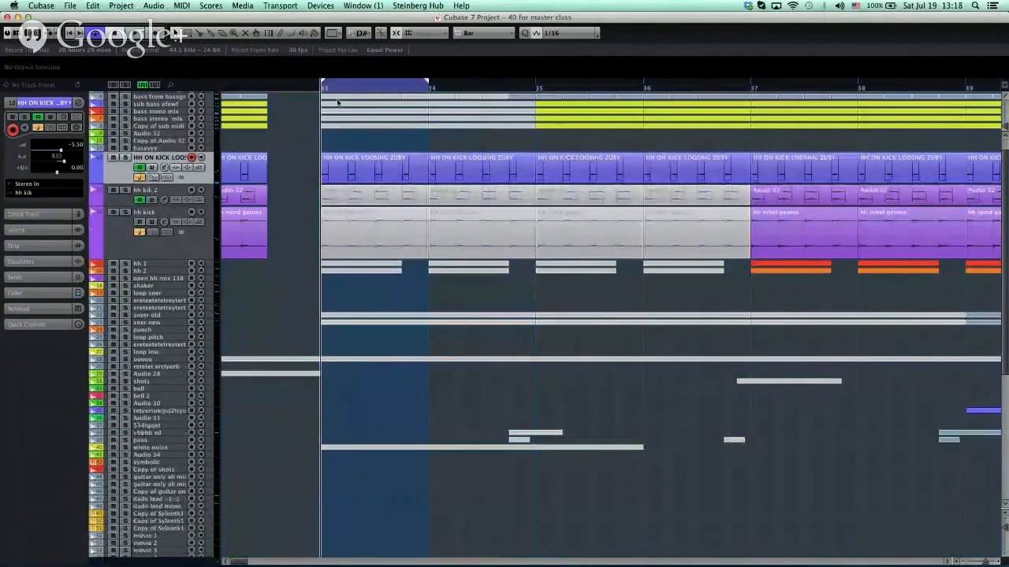
Loop the HH ON KICK hi-hat at bar 33 and examine its spectrum in the DIGICheck Totalyser before stopping playback.
key(space)
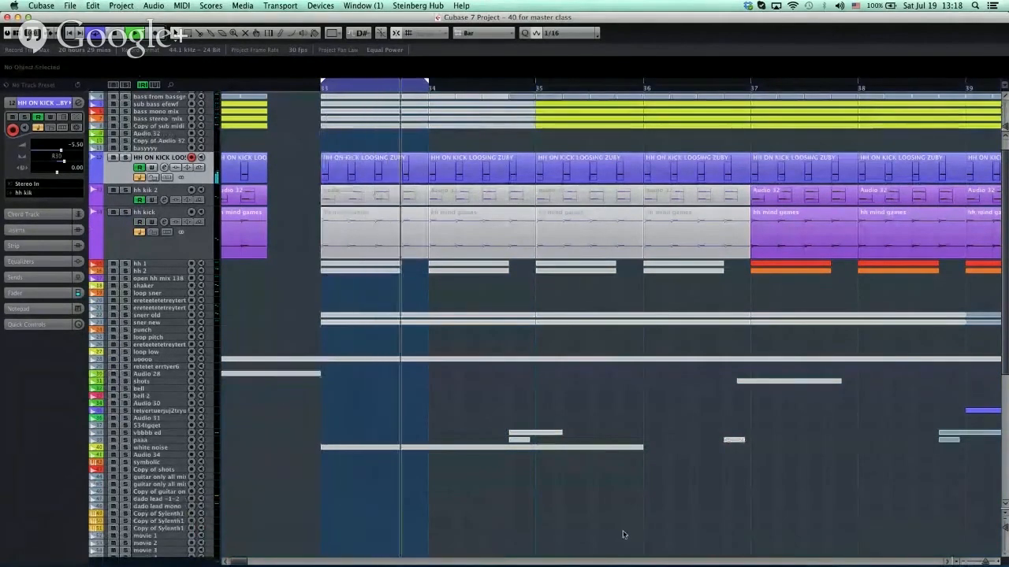
mouse_move(625, 565)
click(705, 523)
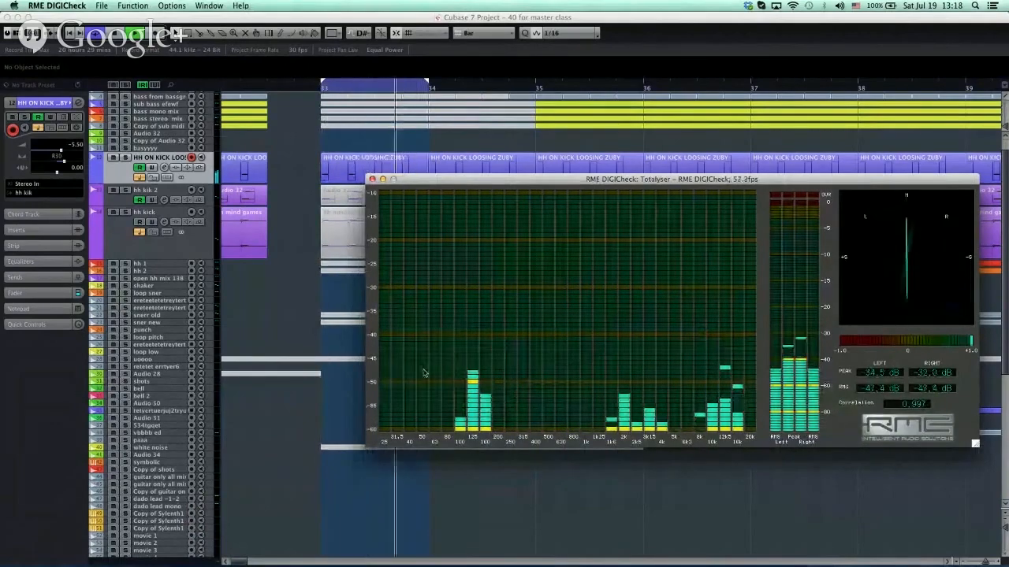
click(305, 311)
key(space)
Swap the mute states of the bar 33 HH ON KICK and Audio 32 events and examine the looped sound in DIGICheck.
click(400, 167)
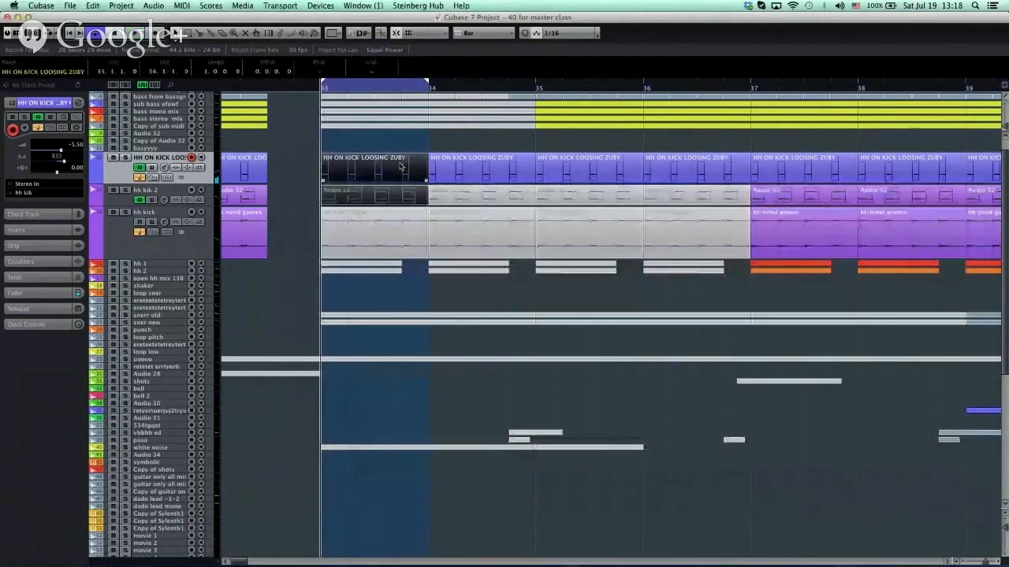
key(shift+m)
key(space)
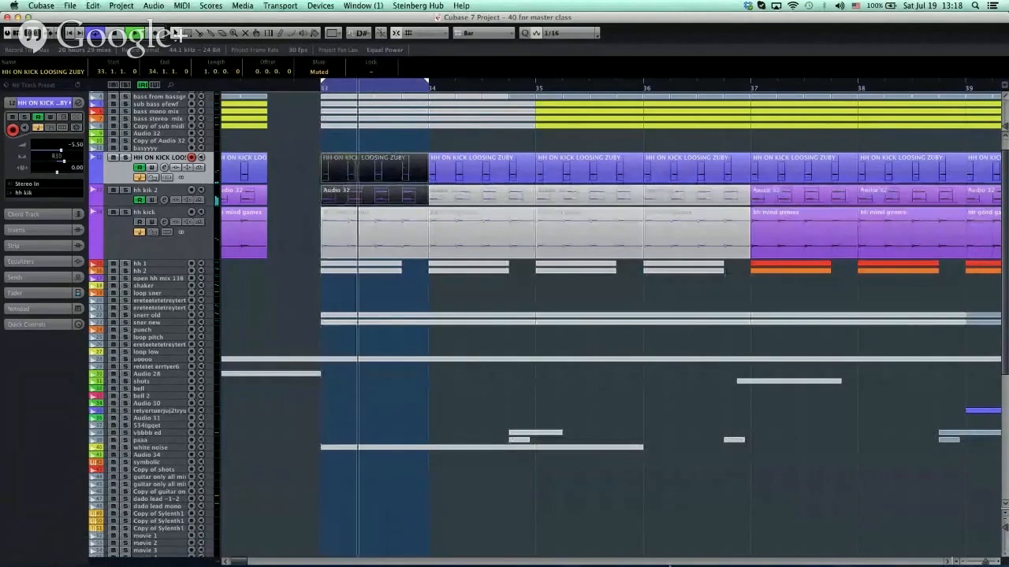
mouse_move(674, 564)
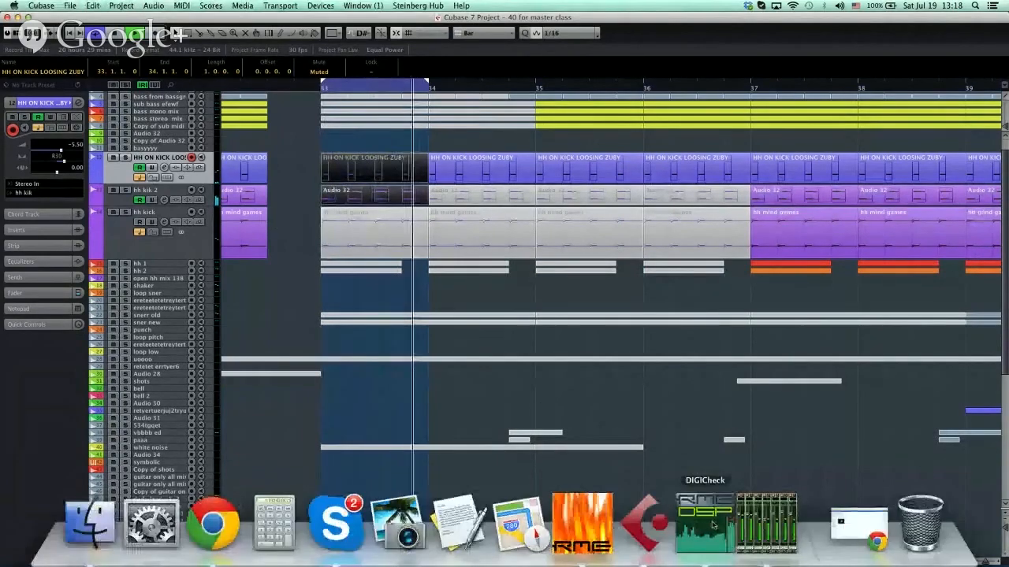
click(714, 526)
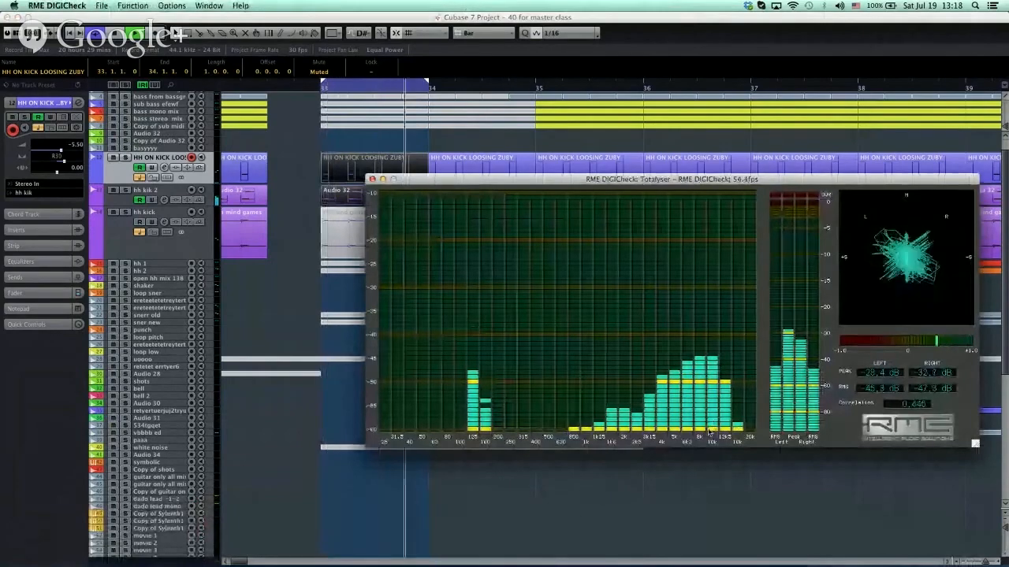
click(324, 242)
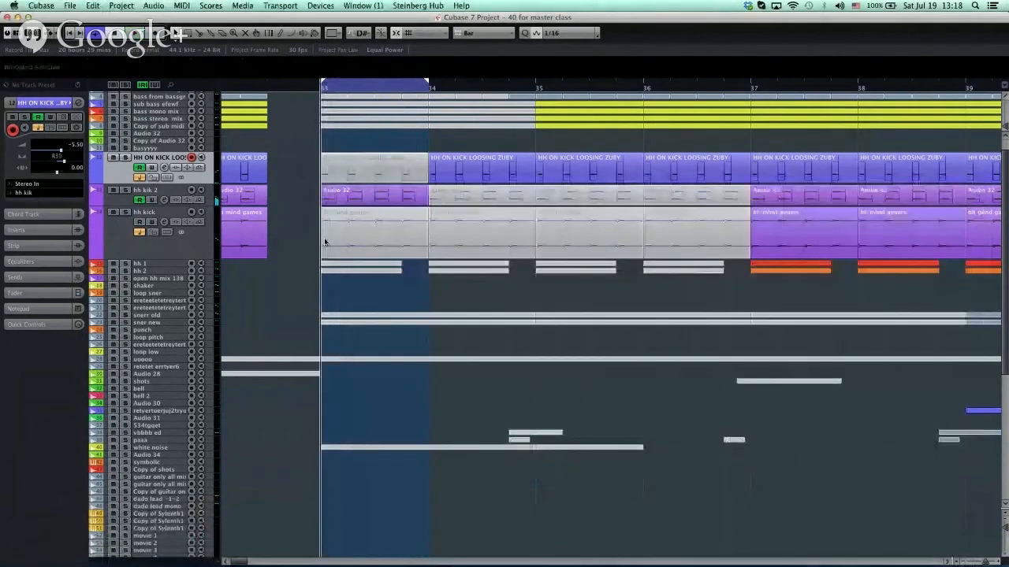
Unmute the bar 33 HH ON KICK event and enlarge the hh kik 2 and HH ON KICK tracks.
click(335, 169)
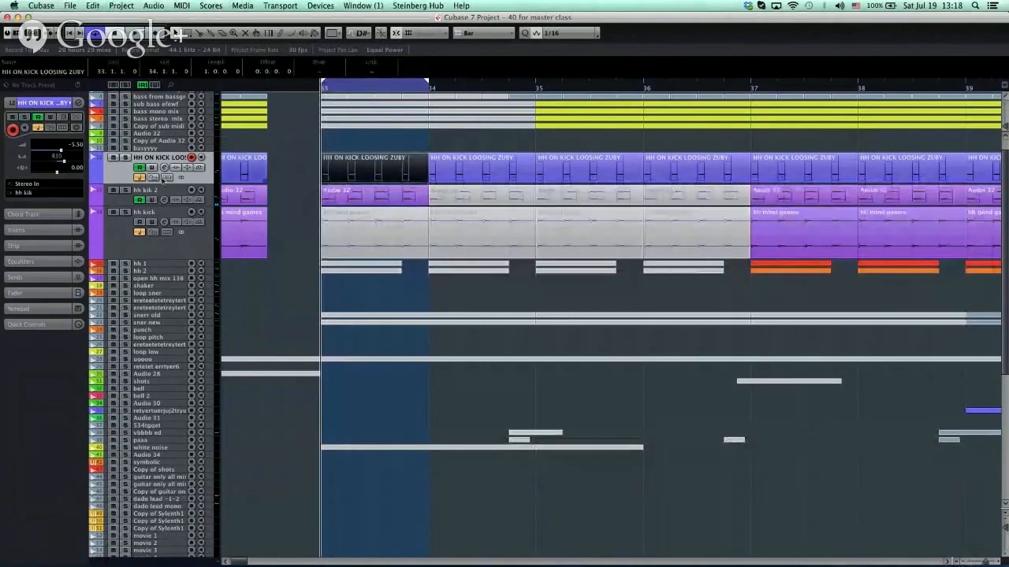
click(117, 203)
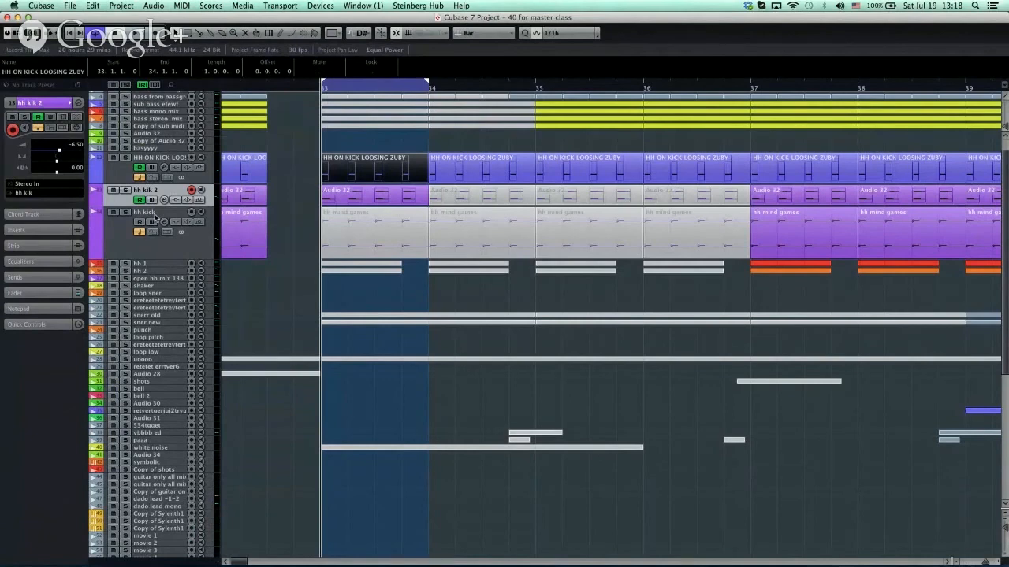
click(132, 192)
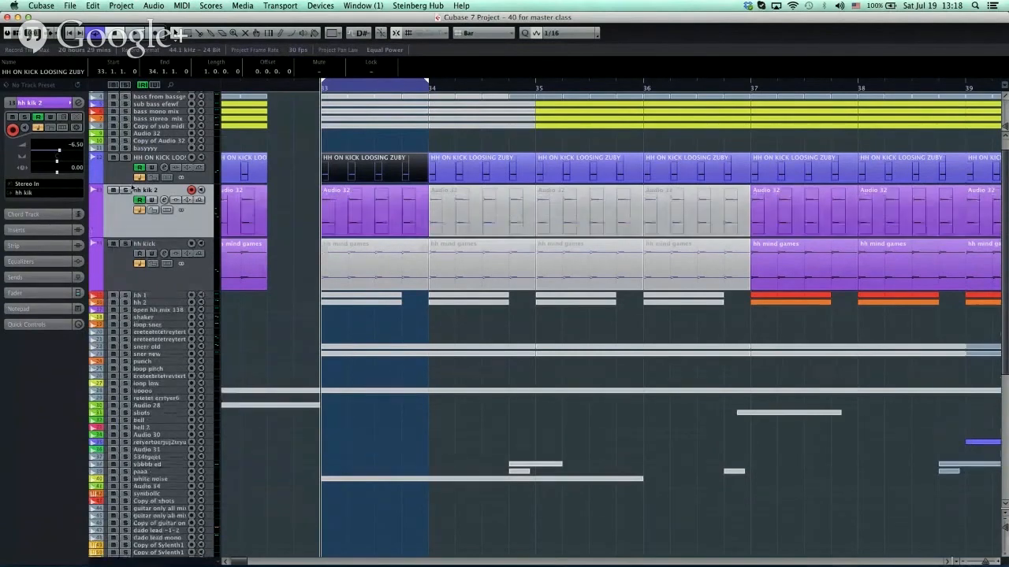
click(132, 180)
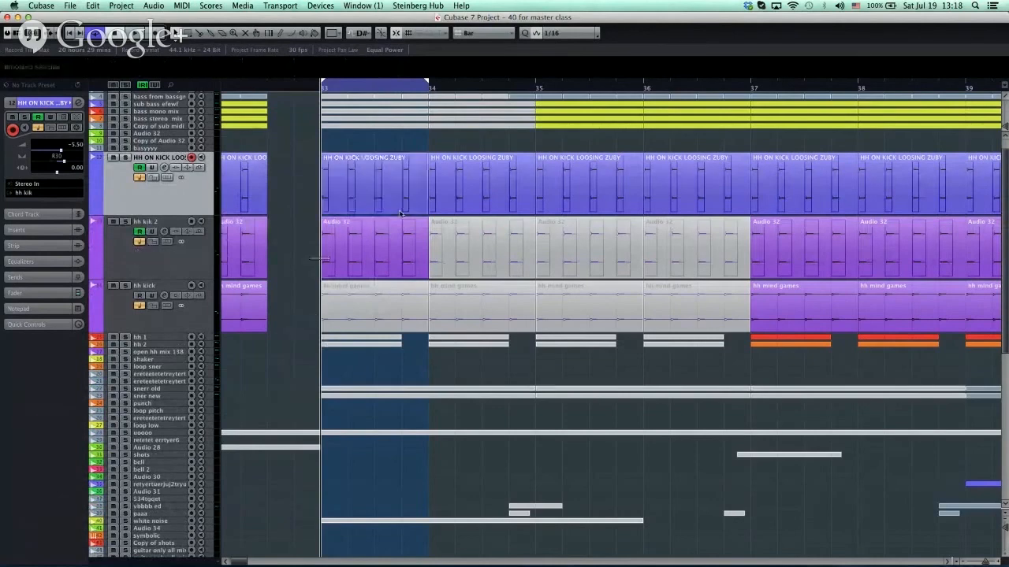
Mute the bar 33 events on the HH ON KICK and hh kik 2 tracks.
click(398, 180)
key(shift+m)
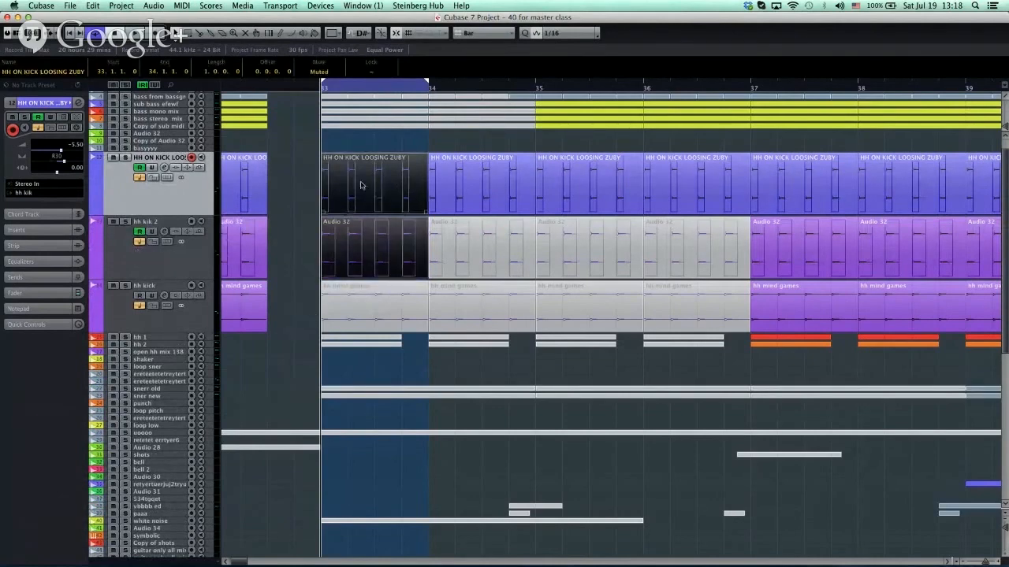